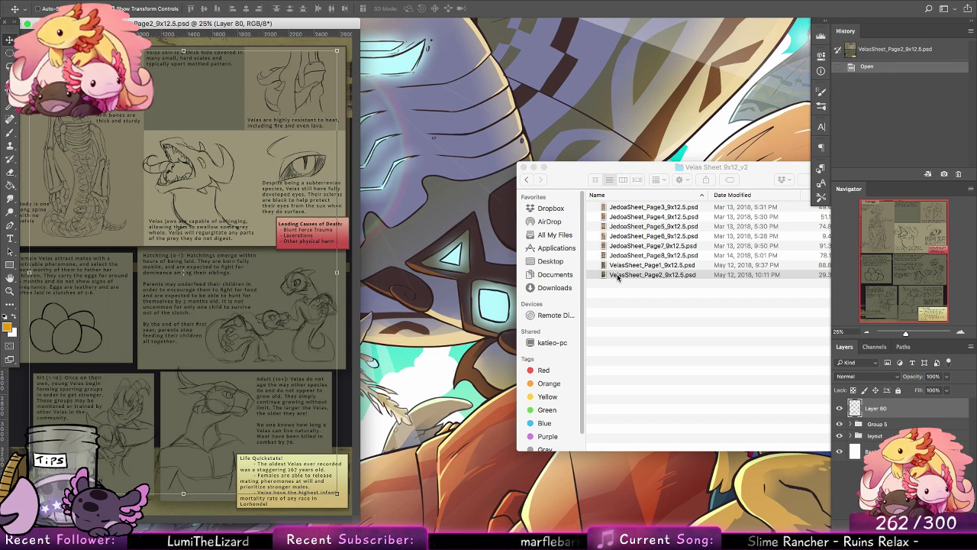
{"action": "key", "text": "e"}
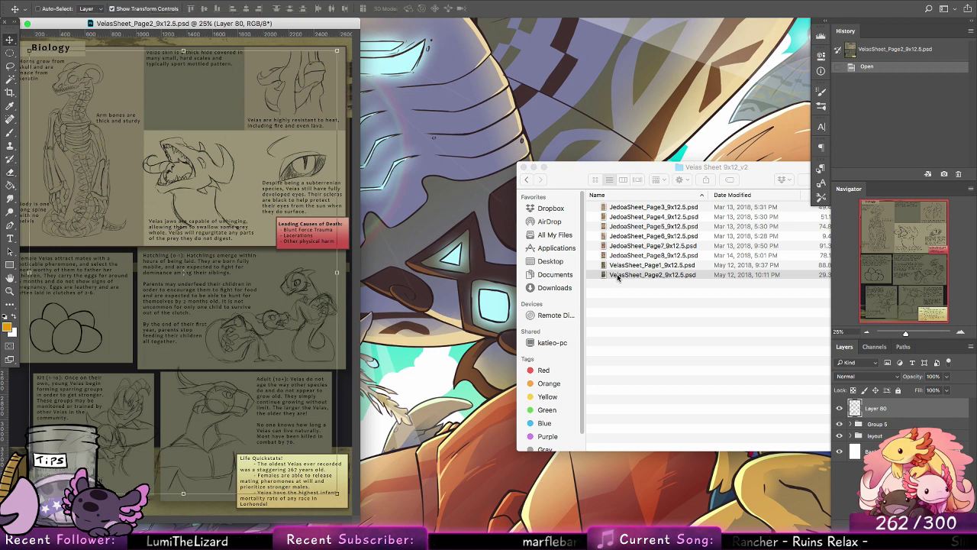
{"action": "left_click", "coordinate": [617, 277]}
{"action": "key", "text": "XF86MonBrightnessUp"}
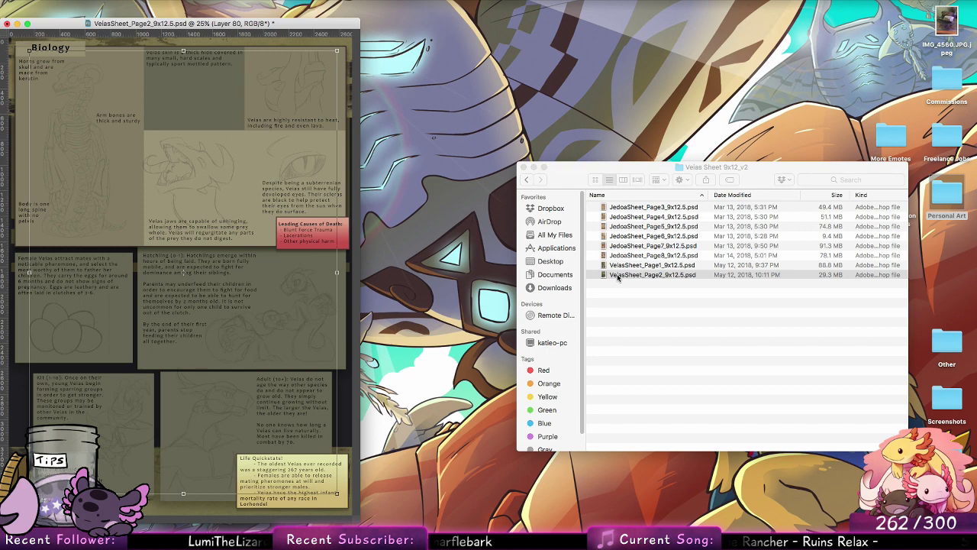
Step: Close the VelasSheet_Page2_9x12.5.psd document without saving its changes and quit Photoshop
{"action": "left_click_drag", "start_coordinate": [359, 520], "coordinate": [441, 536]}
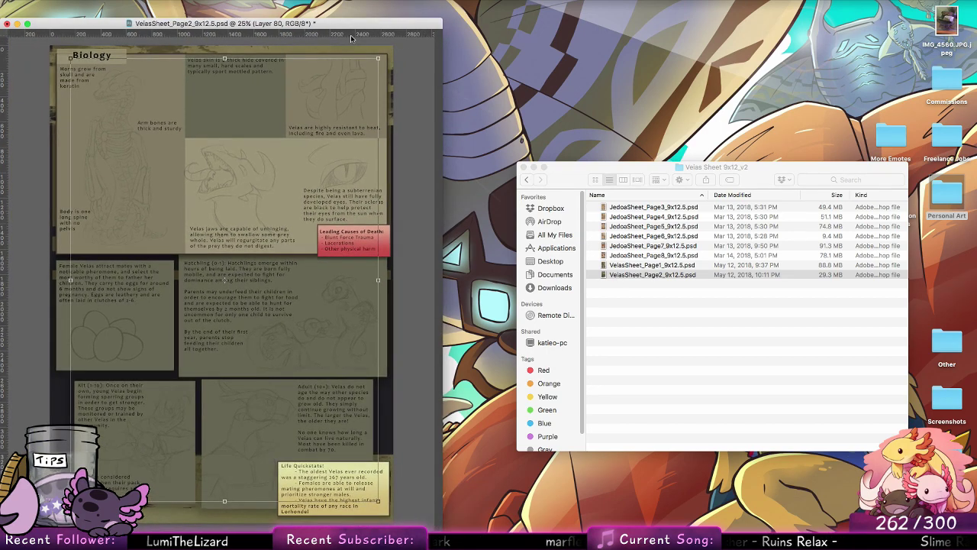
{"action": "left_click_drag", "start_coordinate": [353, 23], "coordinate": [476, 10]}
{"action": "left_click", "coordinate": [94, 10]}
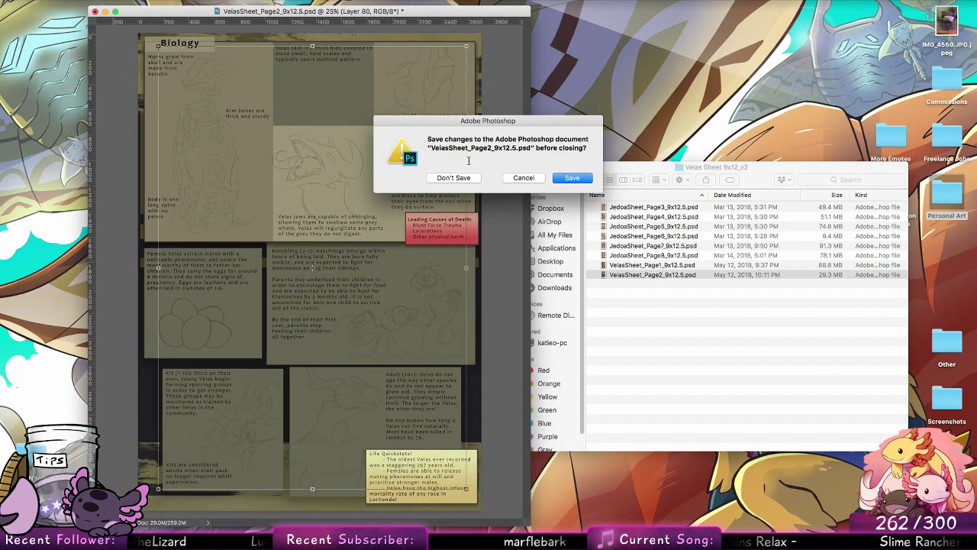
{"action": "left_click", "coordinate": [453, 178]}
{"action": "left_click", "coordinate": [84, 0]}
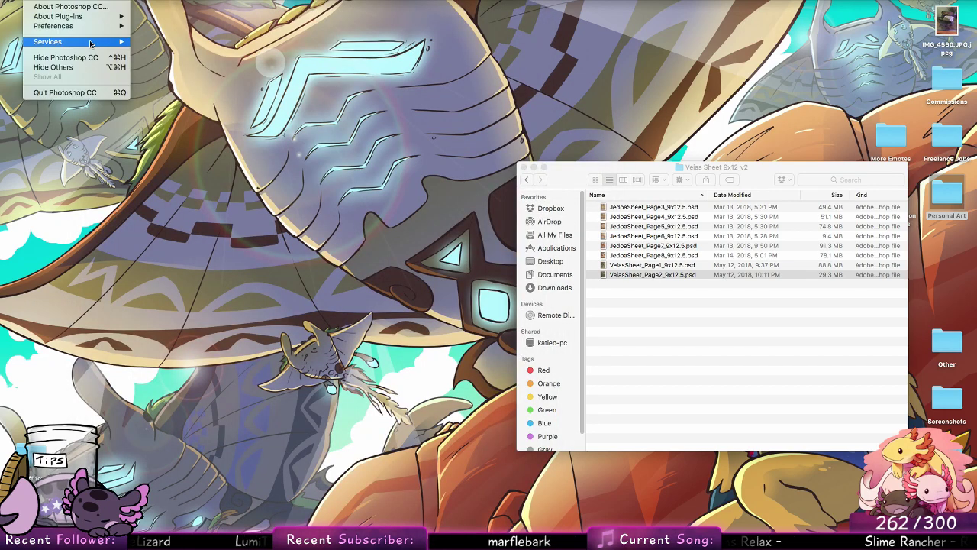
{"action": "left_click", "coordinate": [98, 93]}
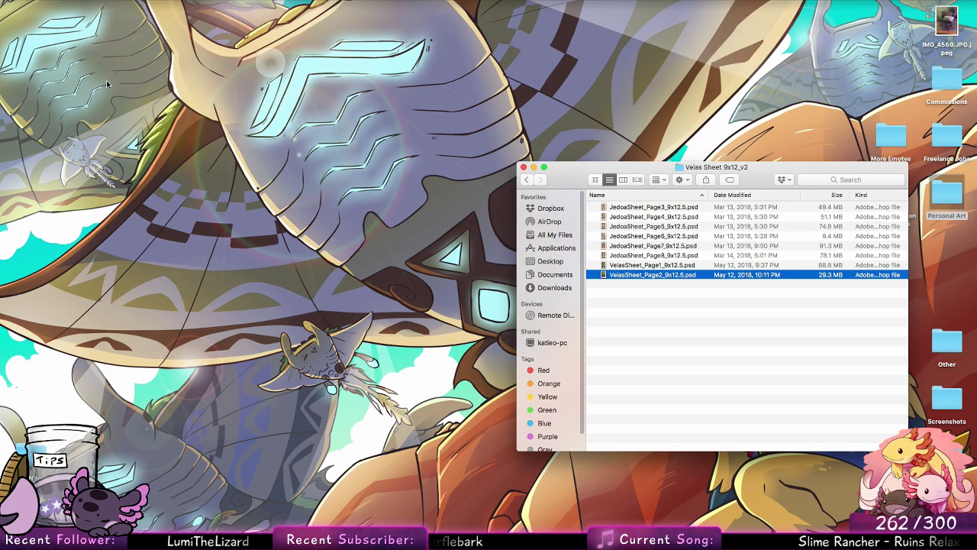
Step: Reopen VelasSheet_Page2_9x12.5.psd in Photoshop, then widen its window and move it clear of the tools
{"action": "double_click", "coordinate": [661, 275]}
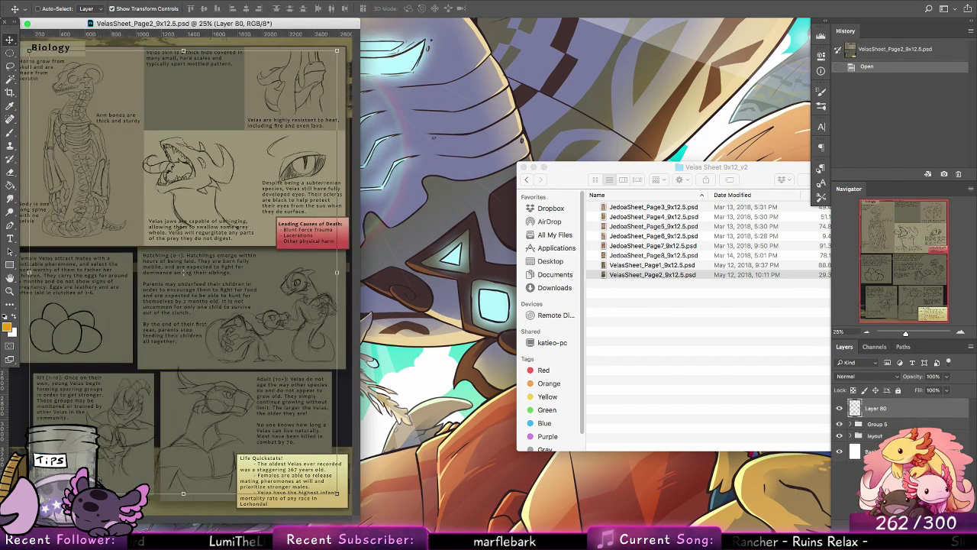
{"action": "left_click_drag", "start_coordinate": [358, 521], "coordinate": [416, 526]}
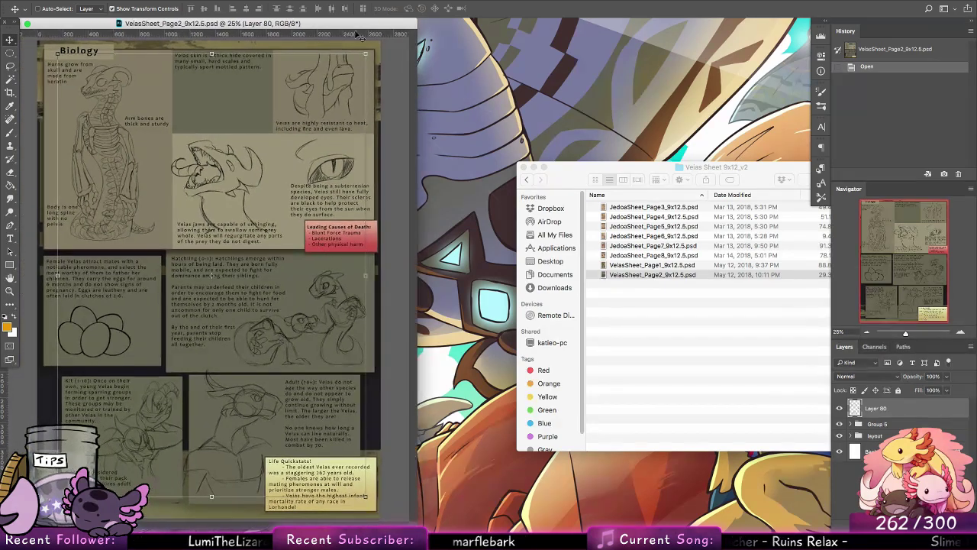
{"action": "left_click_drag", "start_coordinate": [361, 23], "coordinate": [418, 19]}
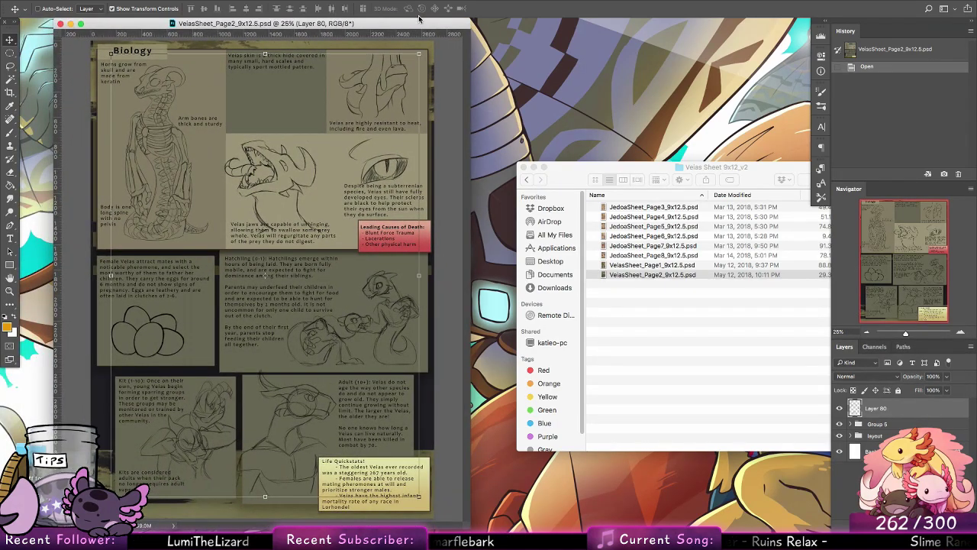
Step: Lower the opacity of the sketch layer, Layer 80, to 40% and reset the foreground colour to black
{"action": "left_click", "coordinate": [946, 376]}
{"action": "left_click_drag", "start_coordinate": [950, 389], "coordinate": [919, 390]}
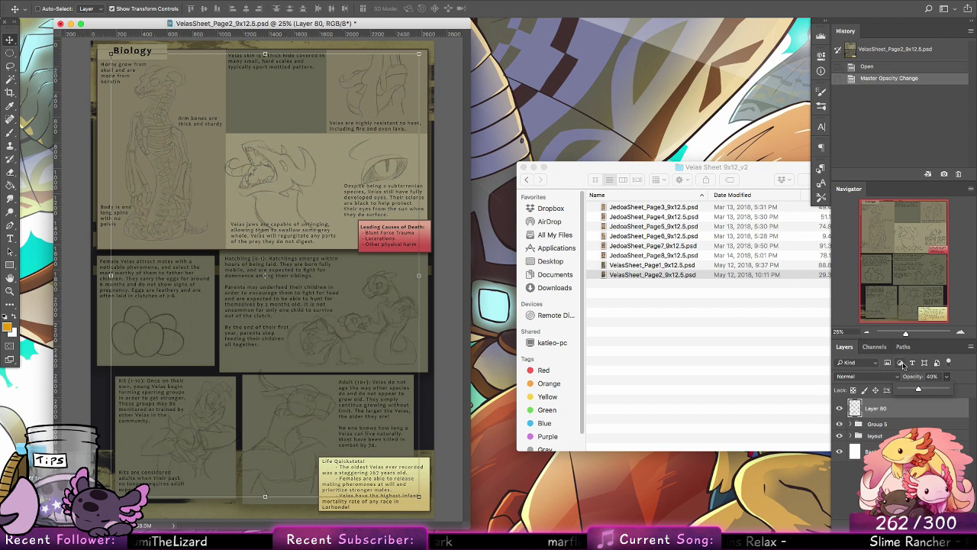
{"action": "left_click", "coordinate": [5, 316]}
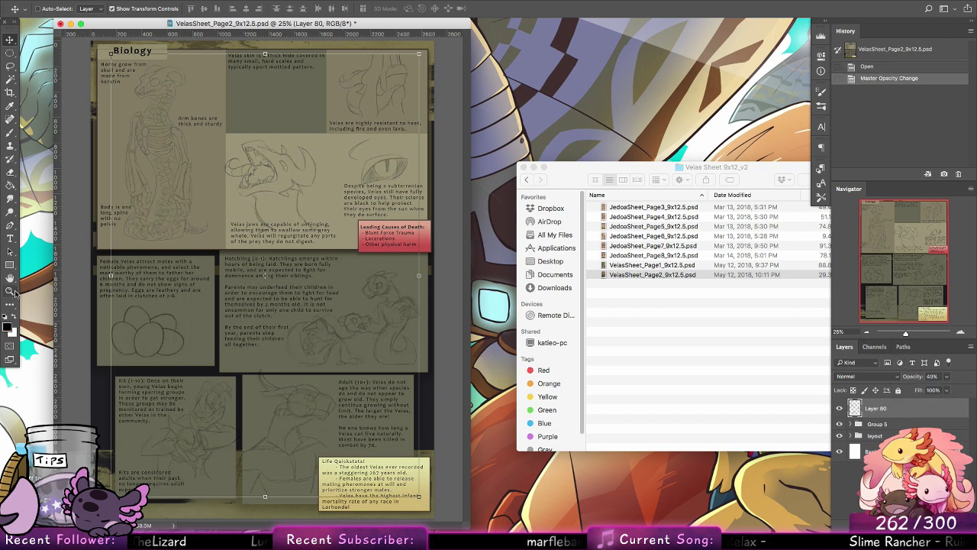
Step: Enlarge the document window, choose the 7 px hard round brush and add a new layer above the sketch
{"action": "left_click", "coordinate": [12, 292]}
{"action": "left_click_drag", "start_coordinate": [470, 527], "coordinate": [649, 510]}
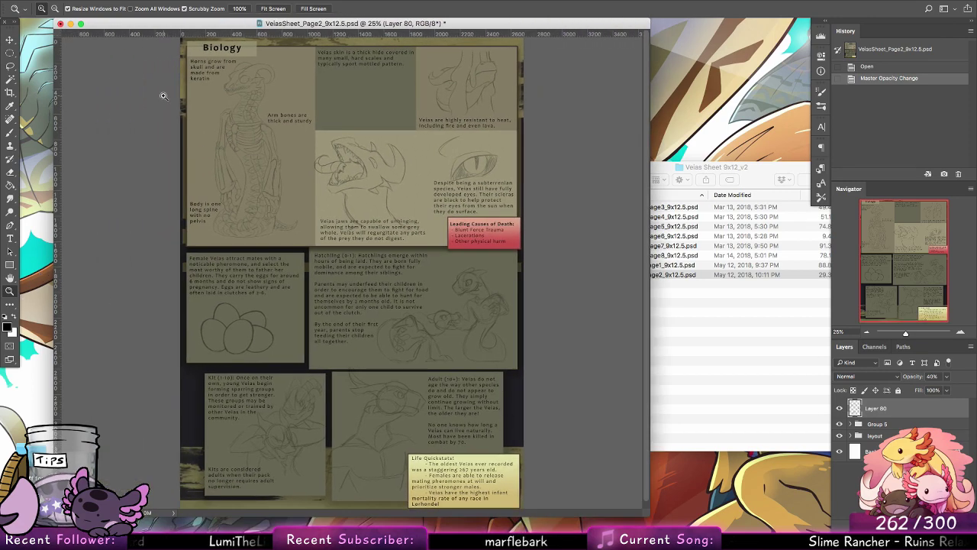
{"action": "left_click_drag", "start_coordinate": [216, 70], "coordinate": [365, 156]}
{"action": "left_click_drag", "start_coordinate": [333, 189], "coordinate": [471, 374]}
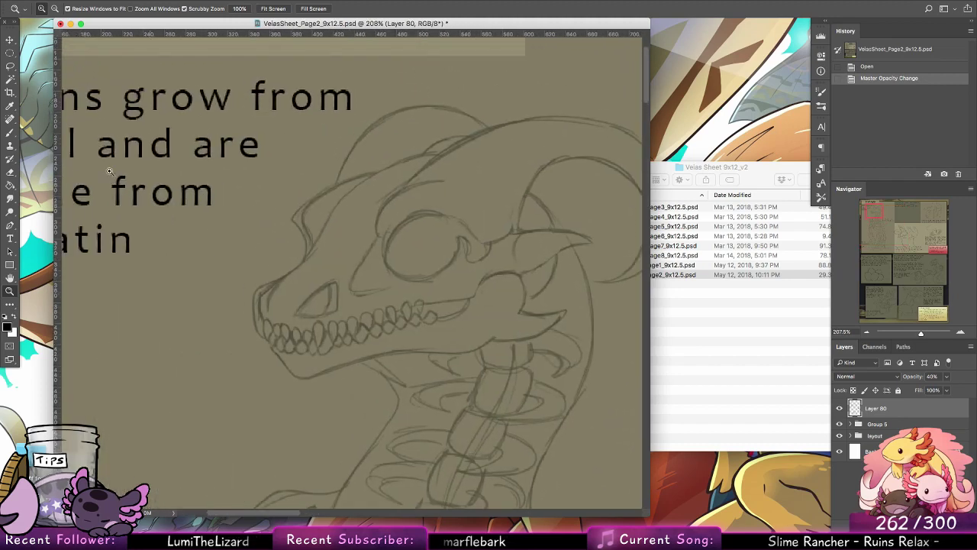
{"action": "left_click", "coordinate": [12, 133]}
{"action": "left_click", "coordinate": [54, 11]}
{"action": "left_click", "coordinate": [96, 107]}
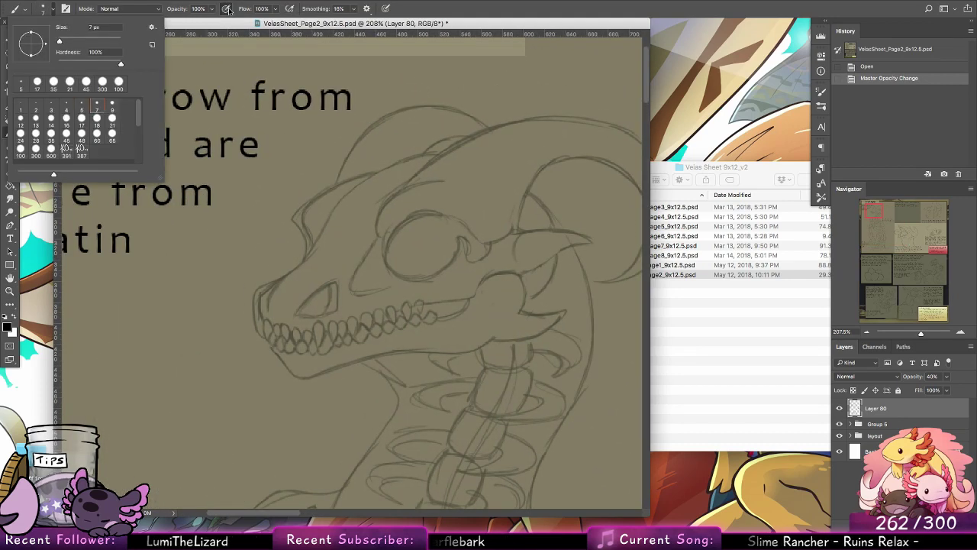
{"action": "left_click", "coordinate": [228, 10]}
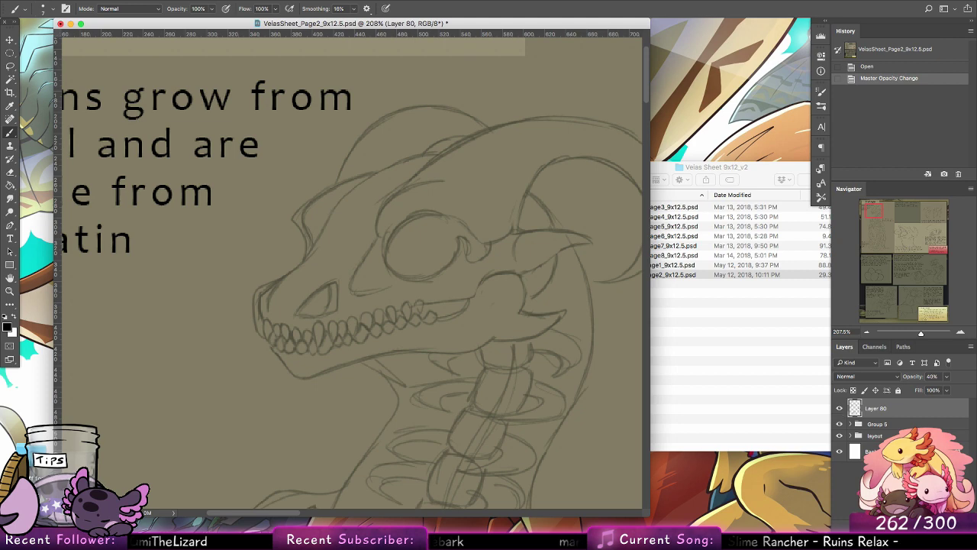
{"action": "left_click", "coordinate": [944, 524]}
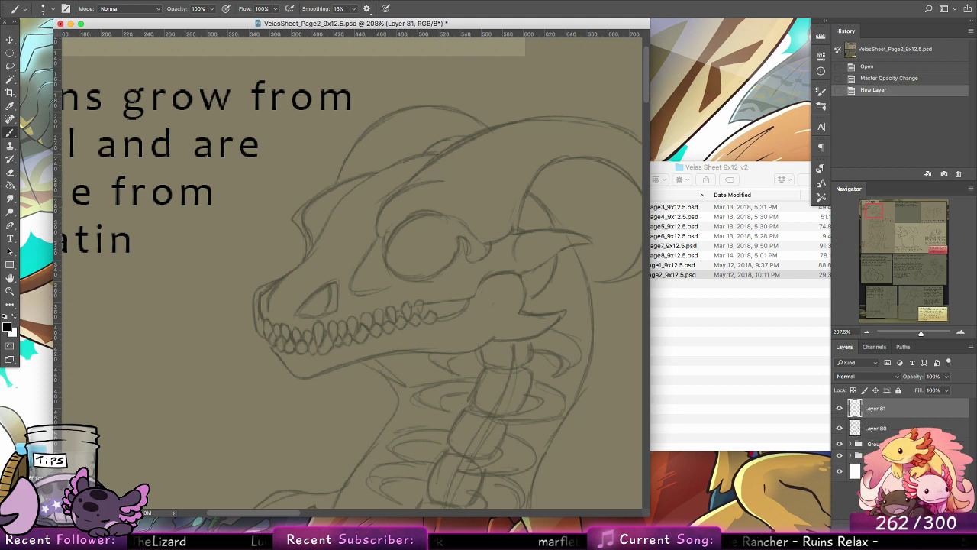
Step: Reduce the brush to 4 px and ink the nostril opening of the skeleton's skull over the sketch
{"action": "left_click", "coordinate": [12, 290]}
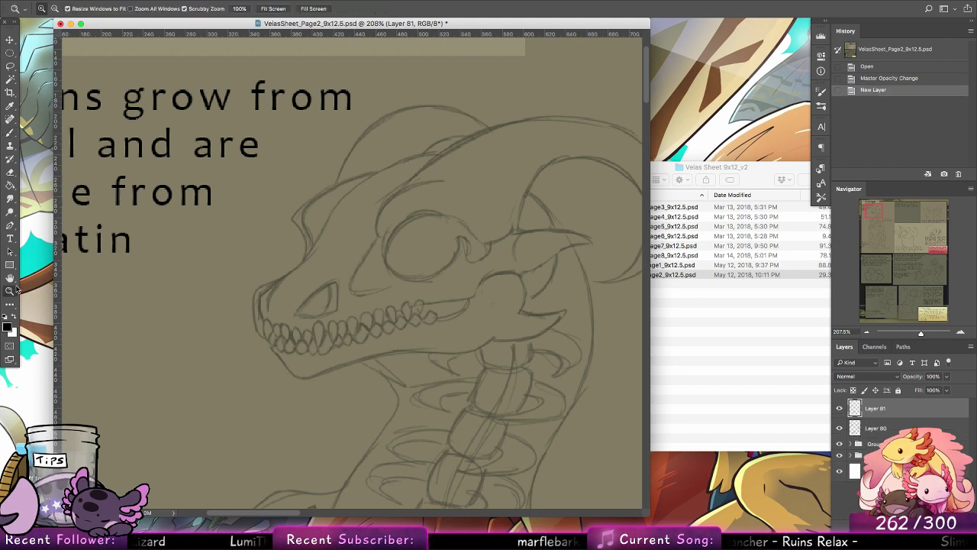
{"action": "left_click_drag", "start_coordinate": [333, 257], "coordinate": [367, 257]}
{"action": "left_click", "coordinate": [10, 132]}
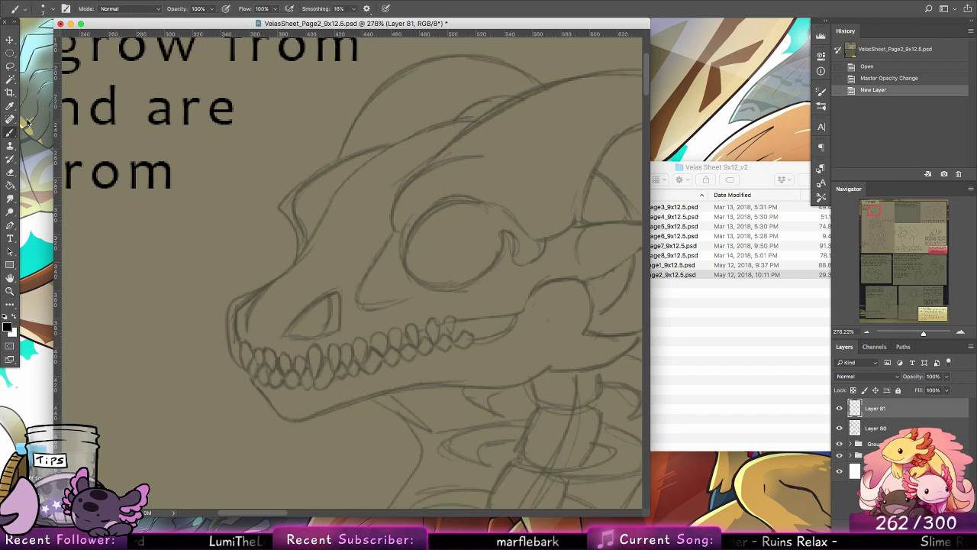
{"action": "right_click", "coordinate": [134, 90]}
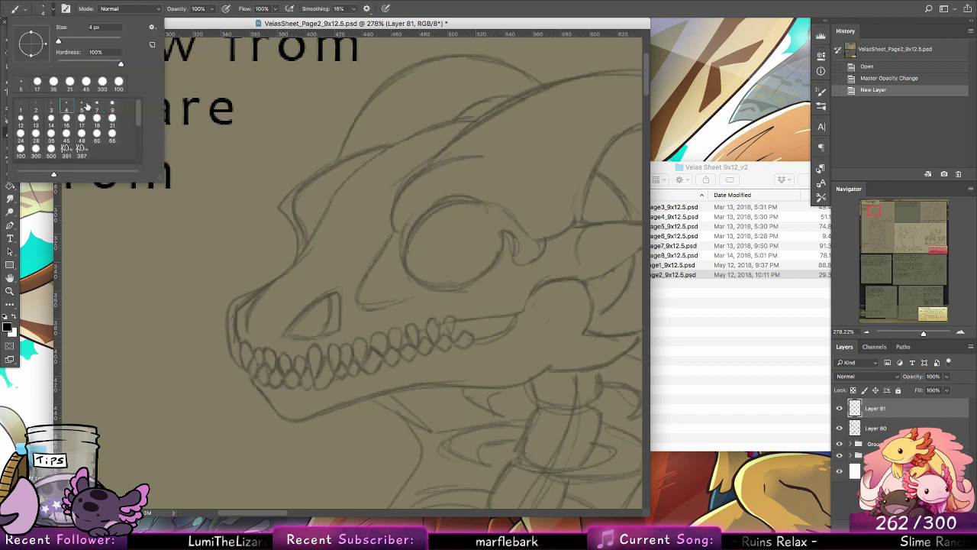
{"action": "mouse_move", "coordinate": [286, 332]}
{"action": "left_mouse_down"}
{"action": "mouse_move", "coordinate": [340, 297]}
{"action": "mouse_move", "coordinate": [288, 331]}
{"action": "mouse_move", "coordinate": [334, 299]}
{"action": "mouse_move", "coordinate": [317, 309]}
{"action": "mouse_move", "coordinate": [342, 301]}
{"action": "mouse_move", "coordinate": [336, 331]}
{"action": "mouse_move", "coordinate": [341, 301]}
{"action": "mouse_move", "coordinate": [335, 331]}
{"action": "mouse_move", "coordinate": [289, 330]}
{"action": "mouse_move", "coordinate": [342, 326]}
{"action": "mouse_move", "coordinate": [308, 332]}
{"action": "mouse_move", "coordinate": [342, 325]}
{"action": "mouse_move", "coordinate": [349, 317]}
{"action": "mouse_move", "coordinate": [321, 331]}
{"action": "mouse_move", "coordinate": [345, 306]}
{"action": "mouse_move", "coordinate": [329, 303]}
{"action": "mouse_move", "coordinate": [324, 331]}
{"action": "left_mouse_up"}
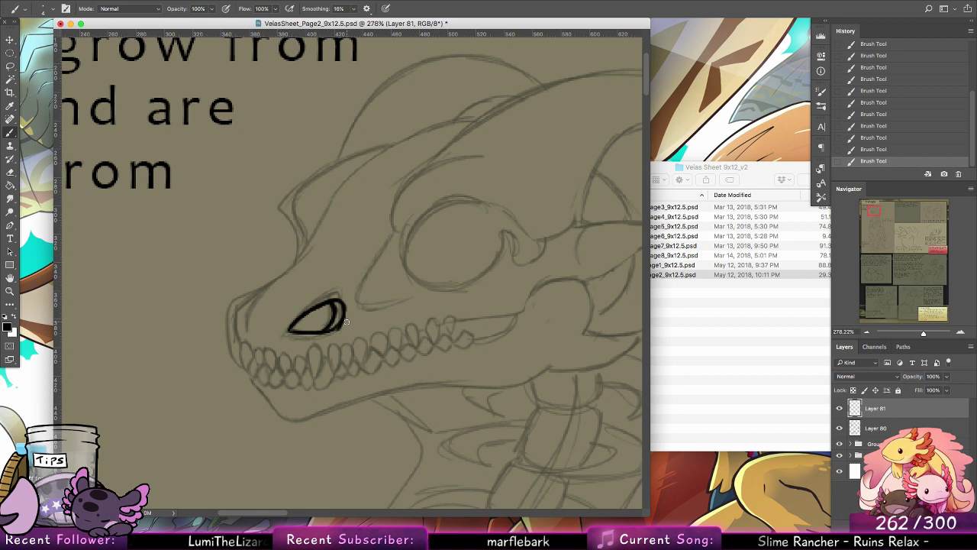
Step: Ink the skull's snout profile from the front teeth up to the bump at the start of the brow
{"action": "mouse_move", "coordinate": [241, 343]}
{"action": "left_mouse_down"}
{"action": "mouse_move", "coordinate": [235, 310]}
{"action": "mouse_move", "coordinate": [298, 260]}
{"action": "mouse_move", "coordinate": [304, 242]}
{"action": "left_mouse_up"}
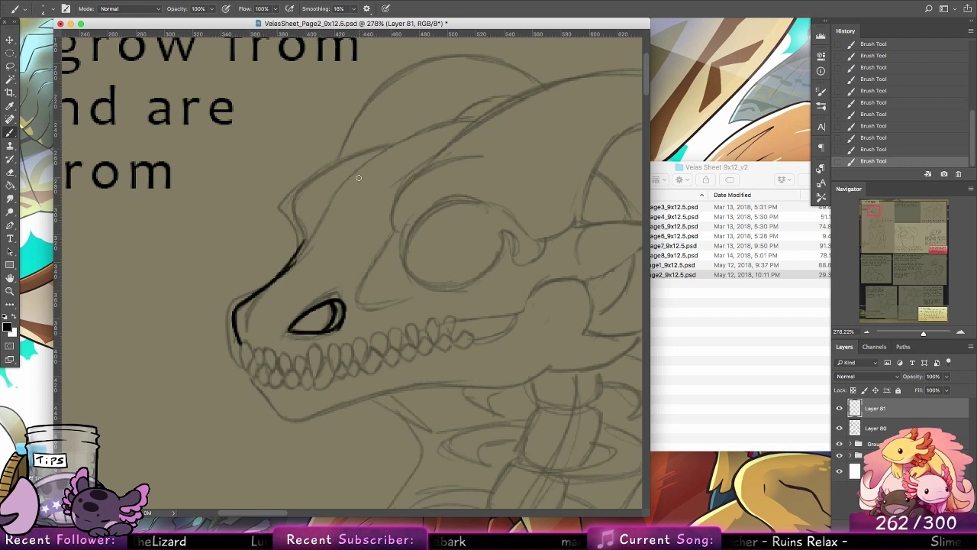
{"action": "key", "text": "super+z"}
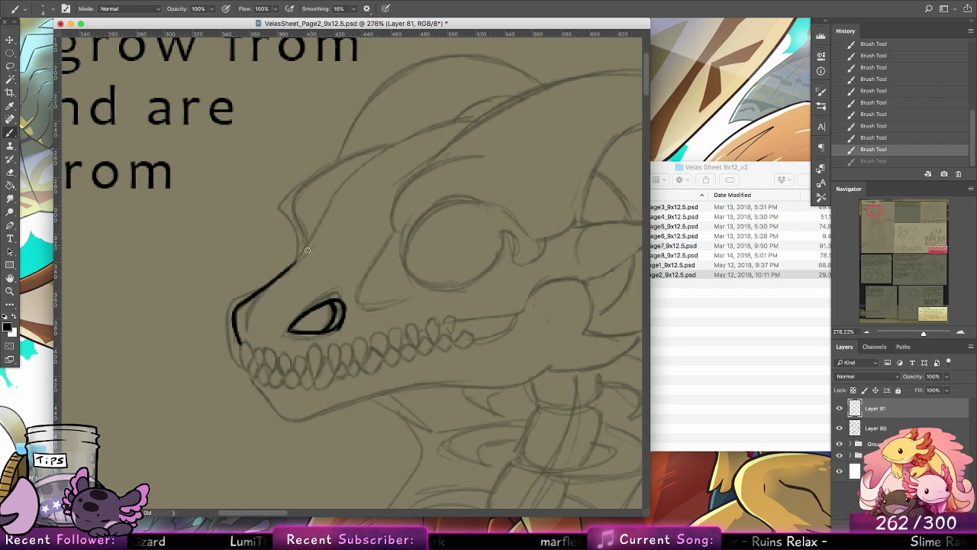
{"action": "mouse_move", "coordinate": [284, 273]}
{"action": "left_mouse_down"}
{"action": "mouse_move", "coordinate": [303, 241]}
{"action": "mouse_move", "coordinate": [294, 202]}
{"action": "mouse_move", "coordinate": [307, 179]}
{"action": "left_mouse_up"}
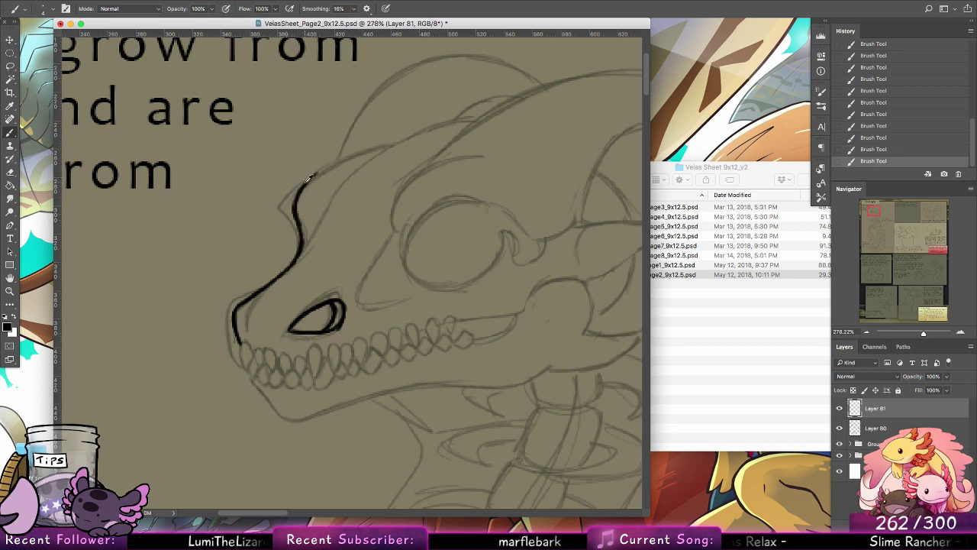
{"action": "key", "text": "super+z"}
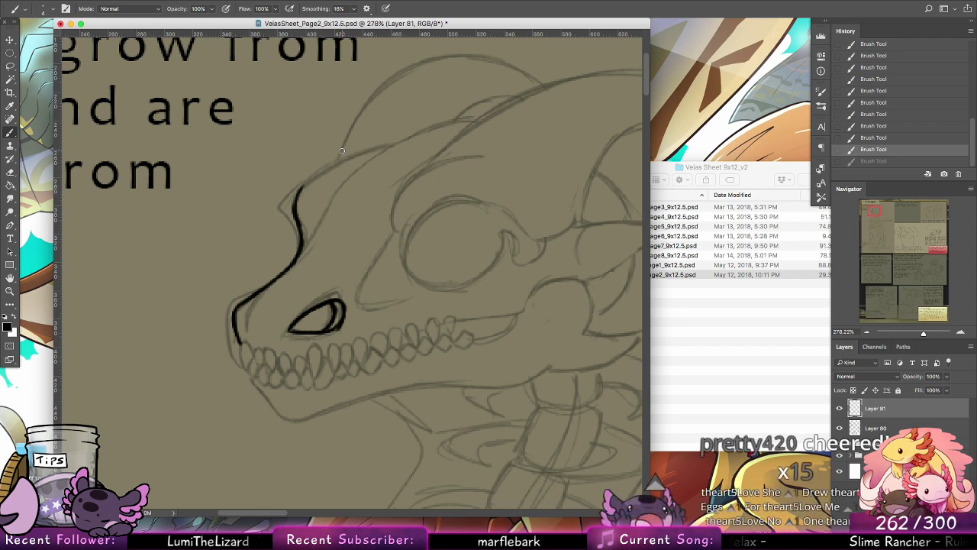
Step: Ink the curved top of the far brow ridge, redoing the stroke until it joins the snout line smoothly
{"action": "left_click_drag", "start_coordinate": [294, 200], "coordinate": [348, 157]}
{"action": "mouse_move", "coordinate": [302, 191]}
{"action": "left_mouse_down"}
{"action": "mouse_move", "coordinate": [383, 149]}
{"action": "mouse_move", "coordinate": [343, 161]}
{"action": "mouse_move", "coordinate": [394, 143]}
{"action": "left_mouse_up"}
{"action": "key", "text": "super+z"}
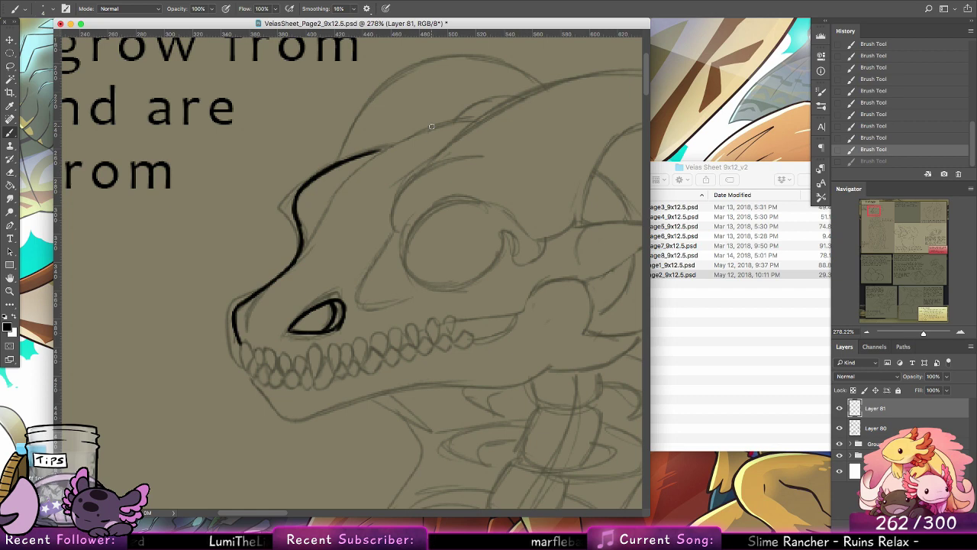
{"action": "left_click_drag", "start_coordinate": [304, 191], "coordinate": [397, 145]}
{"action": "key", "text": "super+z"}
{"action": "key", "text": "super+shift+z"}
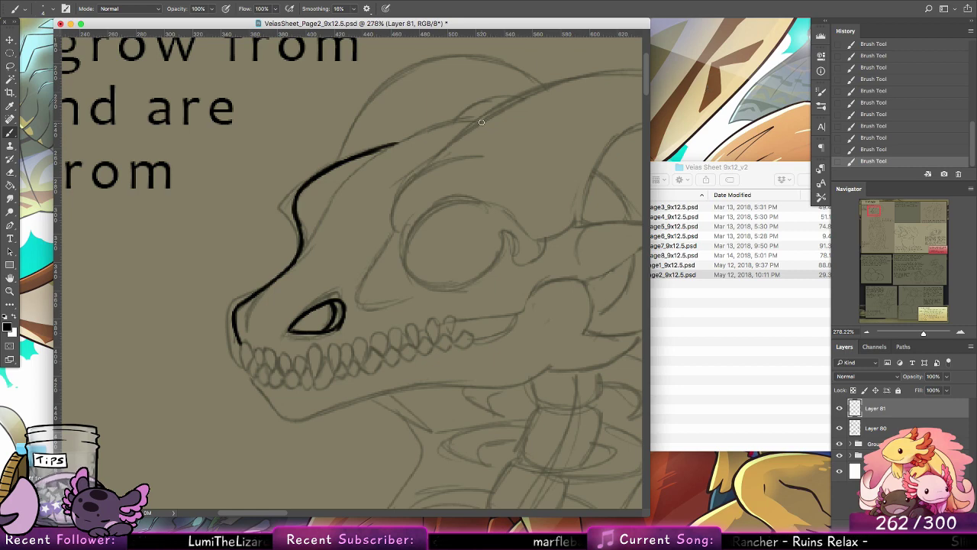
Step: Ink the forehead line back toward the horn base and the tapered inner brow line branching down from it
{"action": "left_click_drag", "start_coordinate": [482, 122], "coordinate": [383, 150]}
{"action": "left_click_drag", "start_coordinate": [483, 120], "coordinate": [348, 180]}
{"action": "left_click_drag", "start_coordinate": [439, 130], "coordinate": [354, 175]}
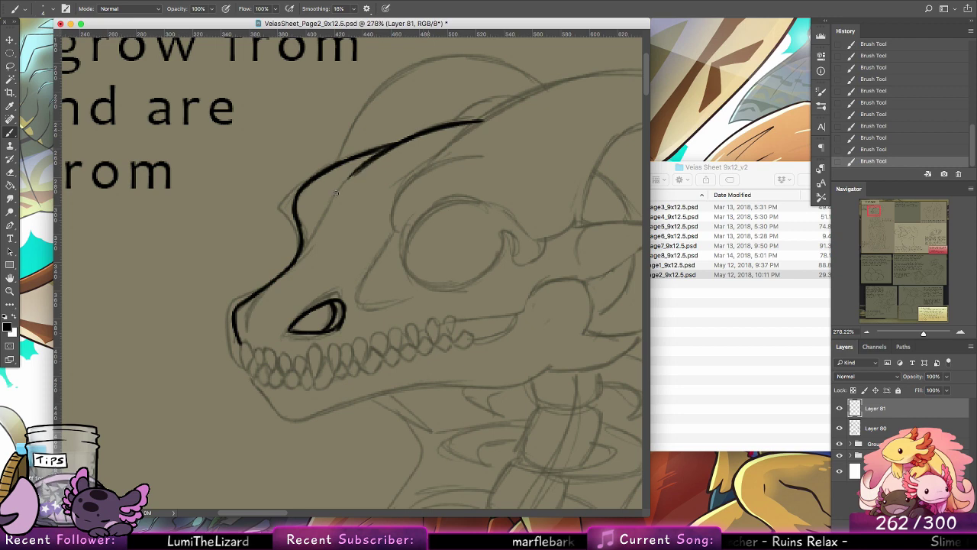
{"action": "left_click_drag", "start_coordinate": [404, 140], "coordinate": [339, 189]}
{"action": "mouse_move", "coordinate": [371, 159]}
{"action": "left_mouse_down"}
{"action": "mouse_move", "coordinate": [337, 190]}
{"action": "mouse_move", "coordinate": [412, 137]}
{"action": "left_mouse_up"}
{"action": "left_click_drag", "start_coordinate": [333, 169], "coordinate": [448, 123]}
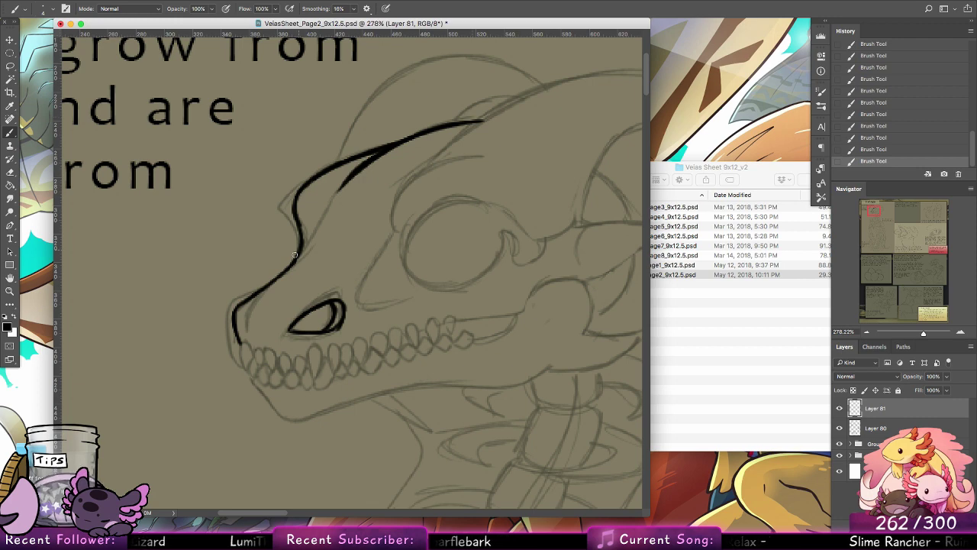
Step: Ink the short inner line rising from the bridge of the snout toward the brow, redrawing it once
{"action": "left_click_drag", "start_coordinate": [291, 264], "coordinate": [316, 230]}
{"action": "key", "text": "super+z"}
{"action": "left_click_drag", "start_coordinate": [291, 267], "coordinate": [315, 234]}
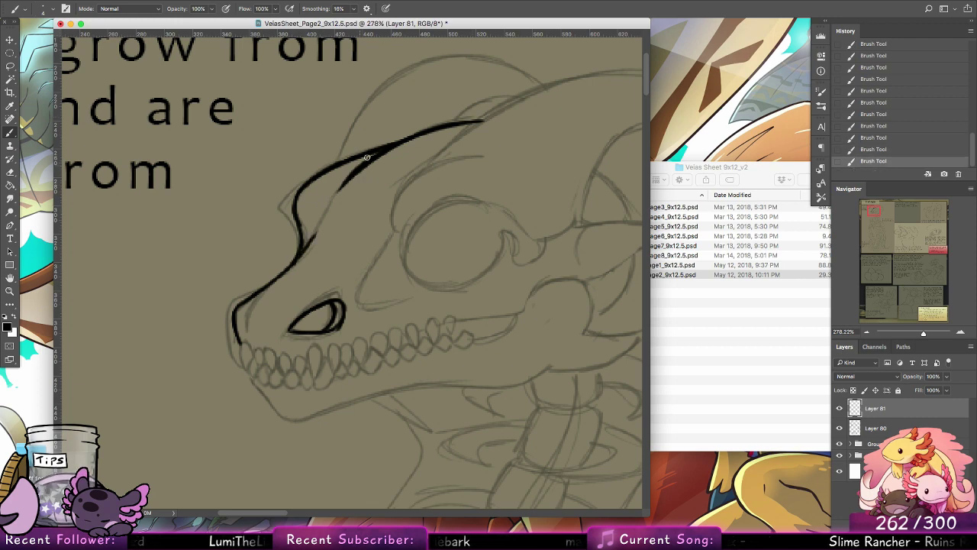
Step: Ink the interlocking upper and lower teeth at the front of the skull's jaws over the sketch
{"action": "scroll", "coordinate": [349, 259], "scroll_direction": "down", "scroll_amount": 3}
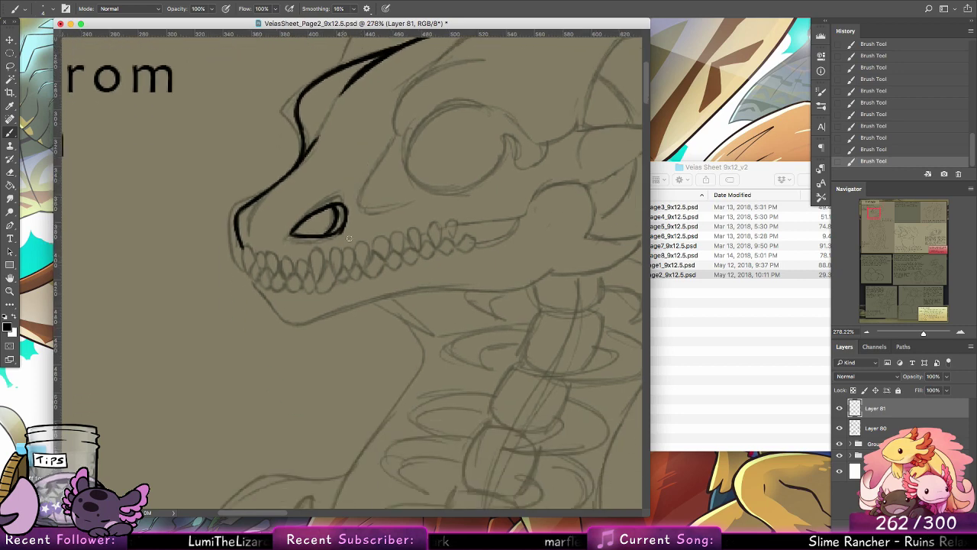
{"action": "mouse_move", "coordinate": [323, 256]}
{"action": "left_mouse_down"}
{"action": "mouse_move", "coordinate": [311, 257]}
{"action": "mouse_move", "coordinate": [316, 284]}
{"action": "mouse_move", "coordinate": [324, 257]}
{"action": "mouse_move", "coordinate": [313, 250]}
{"action": "left_mouse_up"}
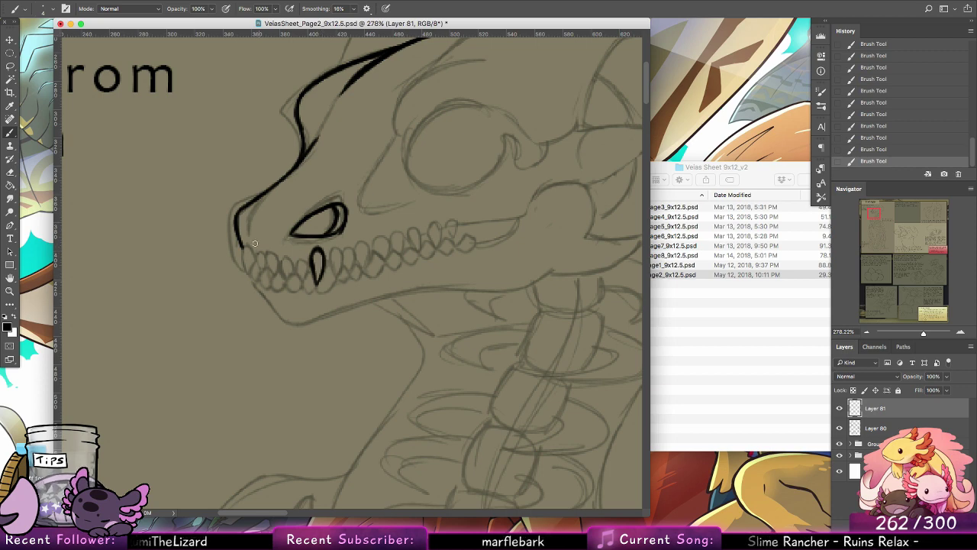
{"action": "left_click_drag", "start_coordinate": [256, 259], "coordinate": [242, 245]}
{"action": "mouse_move", "coordinate": [242, 245]}
{"action": "left_mouse_down"}
{"action": "mouse_move", "coordinate": [253, 279]}
{"action": "mouse_move", "coordinate": [253, 261]}
{"action": "mouse_move", "coordinate": [255, 274]}
{"action": "mouse_move", "coordinate": [303, 282]}
{"action": "mouse_move", "coordinate": [302, 258]}
{"action": "left_mouse_up"}
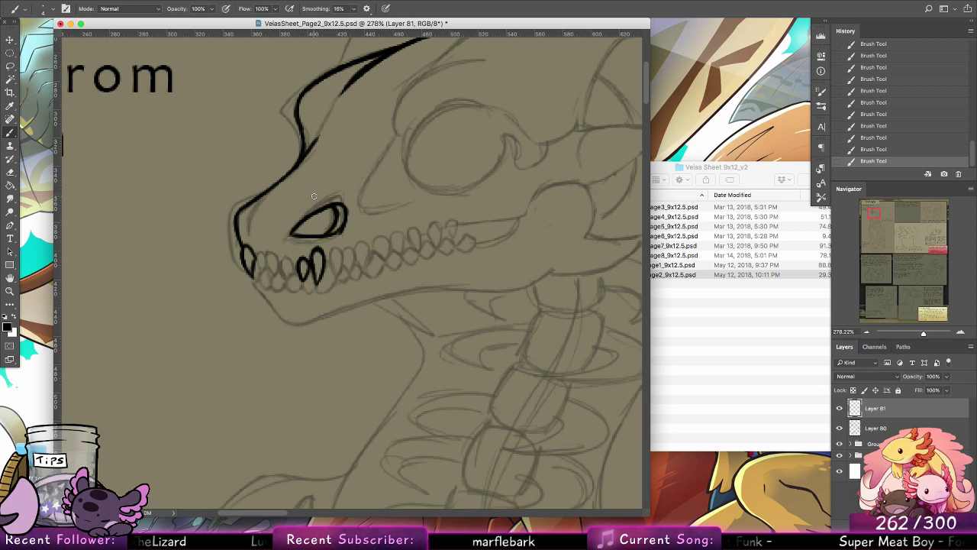
{"action": "mouse_move", "coordinate": [292, 264]}
{"action": "left_mouse_down"}
{"action": "mouse_move", "coordinate": [280, 255]}
{"action": "mouse_move", "coordinate": [290, 279]}
{"action": "mouse_move", "coordinate": [294, 257]}
{"action": "mouse_move", "coordinate": [269, 252]}
{"action": "mouse_move", "coordinate": [271, 275]}
{"action": "mouse_move", "coordinate": [279, 264]}
{"action": "mouse_move", "coordinate": [265, 255]}
{"action": "mouse_move", "coordinate": [254, 267]}
{"action": "mouse_move", "coordinate": [263, 273]}
{"action": "mouse_move", "coordinate": [271, 252]}
{"action": "left_mouse_up"}
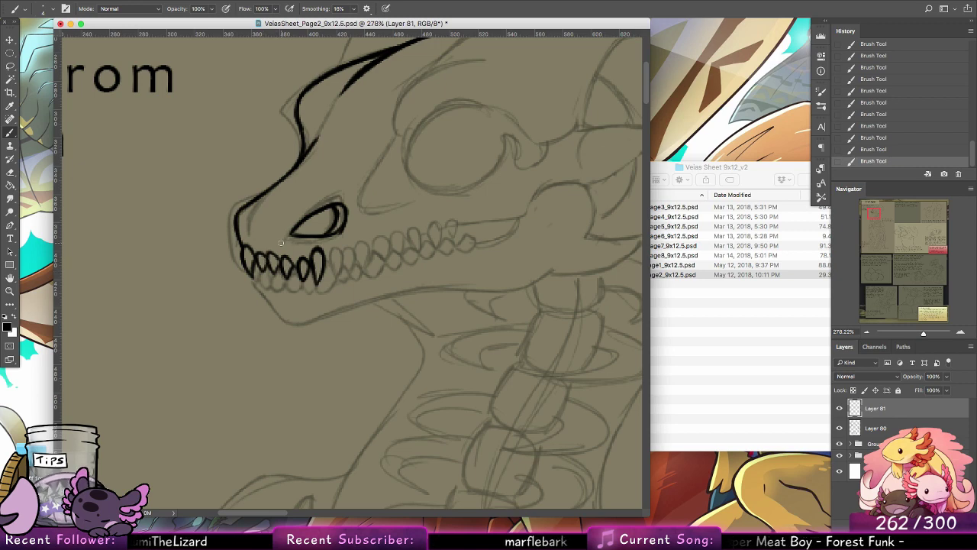
{"action": "mouse_move", "coordinate": [334, 250]}
{"action": "left_mouse_down"}
{"action": "mouse_move", "coordinate": [334, 276]}
{"action": "mouse_move", "coordinate": [319, 284]}
{"action": "left_mouse_up"}
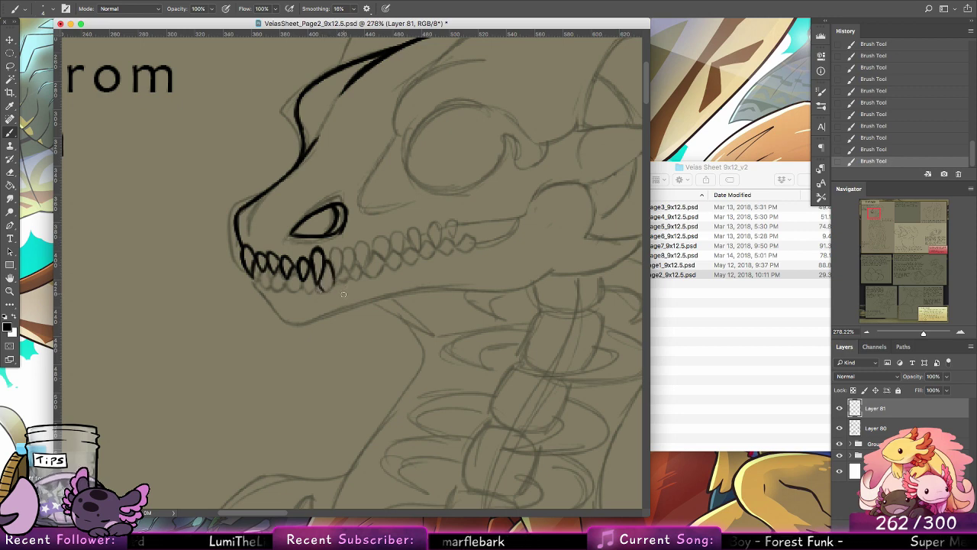
{"action": "mouse_move", "coordinate": [319, 280]}
{"action": "left_mouse_down"}
{"action": "mouse_move", "coordinate": [329, 292]}
{"action": "mouse_move", "coordinate": [342, 265]}
{"action": "mouse_move", "coordinate": [337, 277]}
{"action": "mouse_move", "coordinate": [329, 257]}
{"action": "mouse_move", "coordinate": [347, 273]}
{"action": "mouse_move", "coordinate": [356, 252]}
{"action": "mouse_move", "coordinate": [350, 271]}
{"action": "left_mouse_up"}
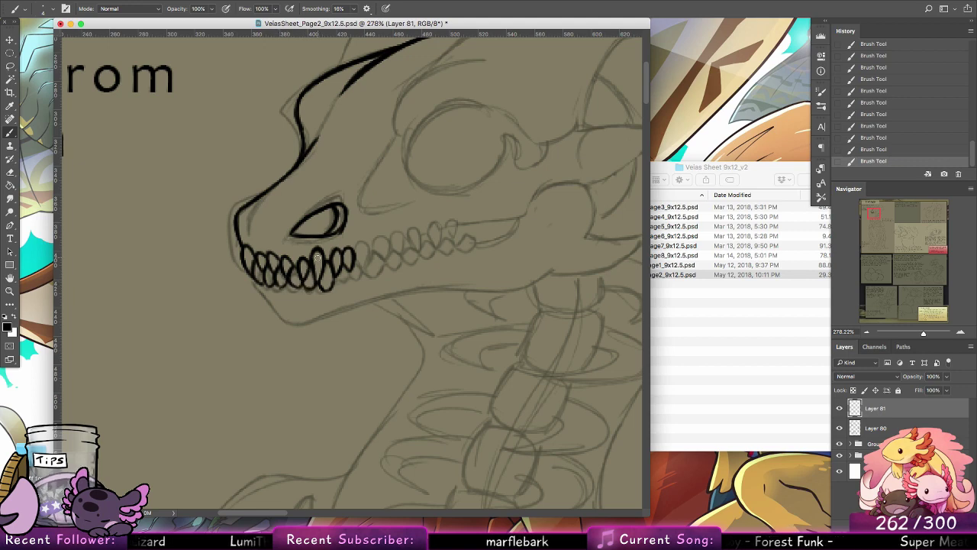
Step: Ink the next lower tooth behind the inked front teeth, following the sketch
{"action": "mouse_move", "coordinate": [371, 342]}
{"action": "left_mouse_down"}
{"action": "mouse_move", "coordinate": [366, 307]}
{"action": "mouse_move", "coordinate": [388, 302]}
{"action": "left_mouse_up"}
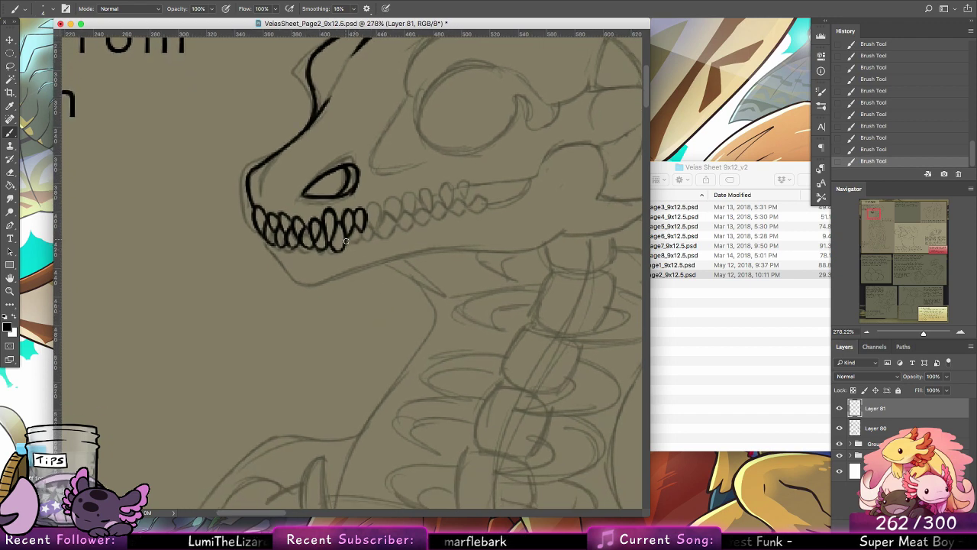
{"action": "mouse_move", "coordinate": [346, 241]}
{"action": "left_mouse_down"}
{"action": "mouse_move", "coordinate": [354, 247]}
{"action": "mouse_move", "coordinate": [362, 224]}
{"action": "left_mouse_up"}
{"action": "key", "text": "super+z"}
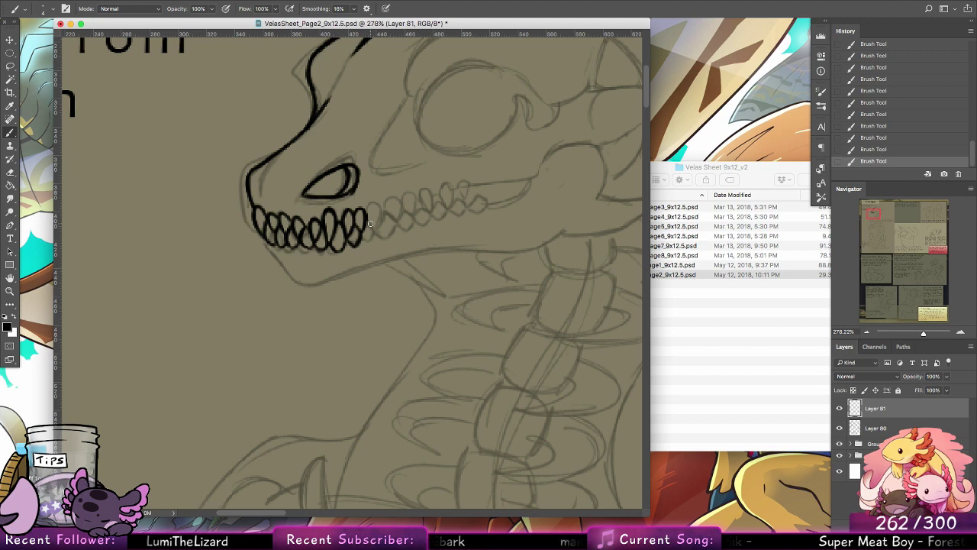
Step: Ink the front edge of the chin below the teeth and the outer contour of the snout tip
{"action": "scroll", "coordinate": [370, 223], "scroll_direction": "up", "scroll_amount": 3}
{"action": "scroll", "coordinate": [369, 223], "scroll_direction": "left", "scroll_amount": 2}
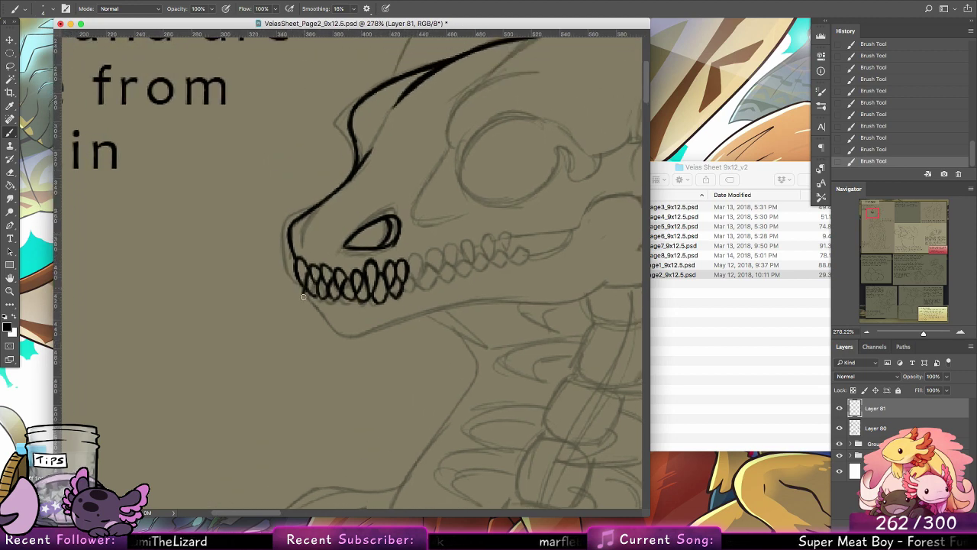
{"action": "mouse_move", "coordinate": [308, 285]}
{"action": "left_mouse_down"}
{"action": "mouse_move", "coordinate": [304, 297]}
{"action": "mouse_move", "coordinate": [331, 329]}
{"action": "left_mouse_up"}
{"action": "mouse_move", "coordinate": [298, 281]}
{"action": "left_mouse_down"}
{"action": "mouse_move", "coordinate": [280, 229]}
{"action": "mouse_move", "coordinate": [291, 276]}
{"action": "mouse_move", "coordinate": [289, 216]}
{"action": "mouse_move", "coordinate": [284, 242]}
{"action": "mouse_move", "coordinate": [315, 206]}
{"action": "mouse_move", "coordinate": [286, 221]}
{"action": "mouse_move", "coordinate": [332, 191]}
{"action": "left_mouse_up"}
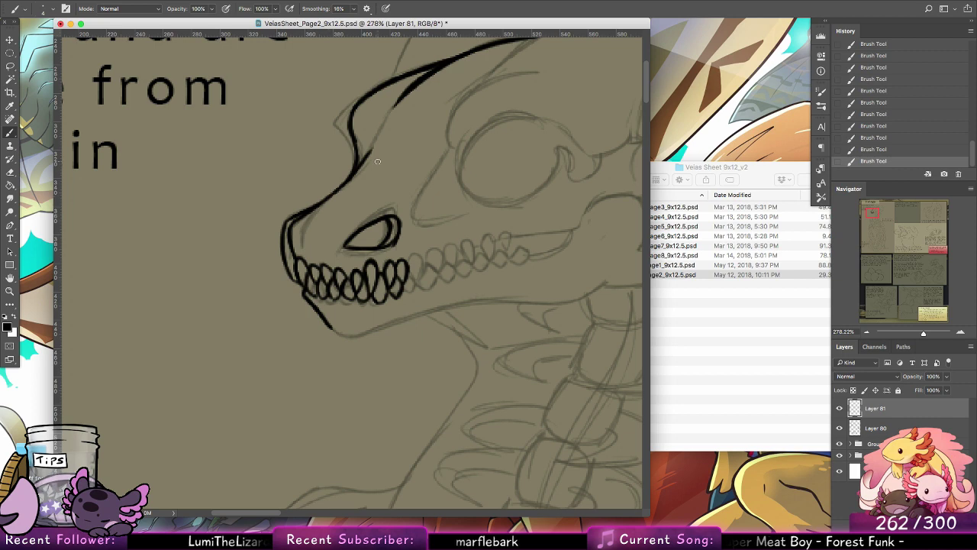
Step: Ink the remaining interlocking upper and lower teeth back to the corner of the mouth, redoing strokes as needed
{"action": "mouse_move", "coordinate": [408, 272]}
{"action": "left_mouse_down"}
{"action": "mouse_move", "coordinate": [403, 289]}
{"action": "mouse_move", "coordinate": [419, 257]}
{"action": "mouse_move", "coordinate": [413, 283]}
{"action": "mouse_move", "coordinate": [432, 290]}
{"action": "mouse_move", "coordinate": [434, 269]}
{"action": "mouse_move", "coordinate": [421, 264]}
{"action": "mouse_move", "coordinate": [431, 270]}
{"action": "mouse_move", "coordinate": [438, 249]}
{"action": "mouse_move", "coordinate": [435, 276]}
{"action": "mouse_move", "coordinate": [429, 265]}
{"action": "left_mouse_up"}
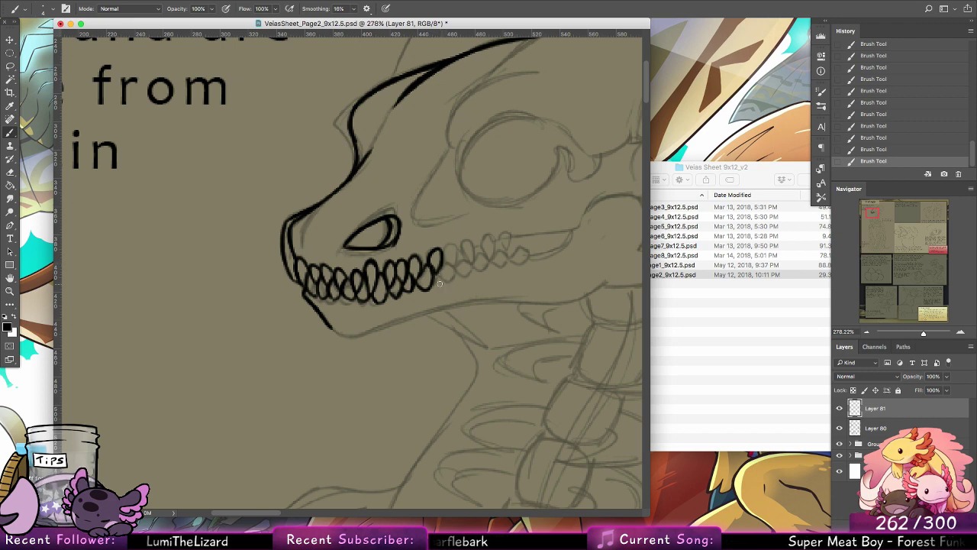
{"action": "mouse_move", "coordinate": [440, 282]}
{"action": "left_mouse_down"}
{"action": "mouse_move", "coordinate": [446, 269]}
{"action": "mouse_move", "coordinate": [453, 283]}
{"action": "mouse_move", "coordinate": [441, 258]}
{"action": "mouse_move", "coordinate": [440, 276]}
{"action": "mouse_move", "coordinate": [459, 258]}
{"action": "mouse_move", "coordinate": [445, 249]}
{"action": "mouse_move", "coordinate": [445, 259]}
{"action": "mouse_move", "coordinate": [469, 254]}
{"action": "mouse_move", "coordinate": [457, 250]}
{"action": "mouse_move", "coordinate": [468, 240]}
{"action": "mouse_move", "coordinate": [469, 261]}
{"action": "mouse_move", "coordinate": [483, 252]}
{"action": "mouse_move", "coordinate": [486, 272]}
{"action": "mouse_move", "coordinate": [478, 267]}
{"action": "mouse_move", "coordinate": [491, 233]}
{"action": "mouse_move", "coordinate": [496, 265]}
{"action": "left_mouse_up"}
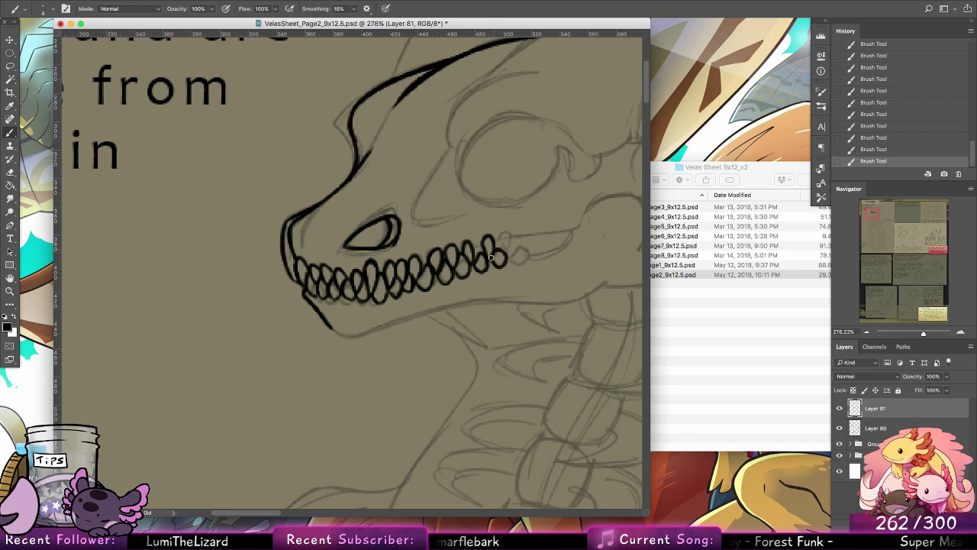
{"action": "key", "text": "super+z"}
{"action": "mouse_move", "coordinate": [492, 257]}
{"action": "left_mouse_down"}
{"action": "mouse_move", "coordinate": [502, 249]}
{"action": "mouse_move", "coordinate": [503, 267]}
{"action": "mouse_move", "coordinate": [506, 234]}
{"action": "left_mouse_up"}
{"action": "key", "text": "alt+super+z"}
{"action": "key", "text": "alt+super+z"}
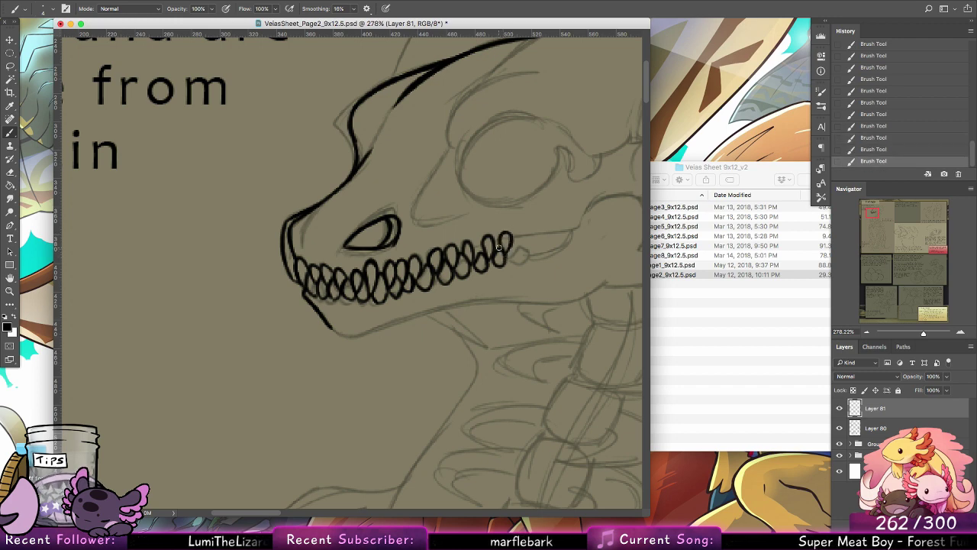
{"action": "mouse_move", "coordinate": [508, 258]}
{"action": "left_mouse_down"}
{"action": "mouse_move", "coordinate": [514, 238]}
{"action": "mouse_move", "coordinate": [521, 265]}
{"action": "left_mouse_up"}
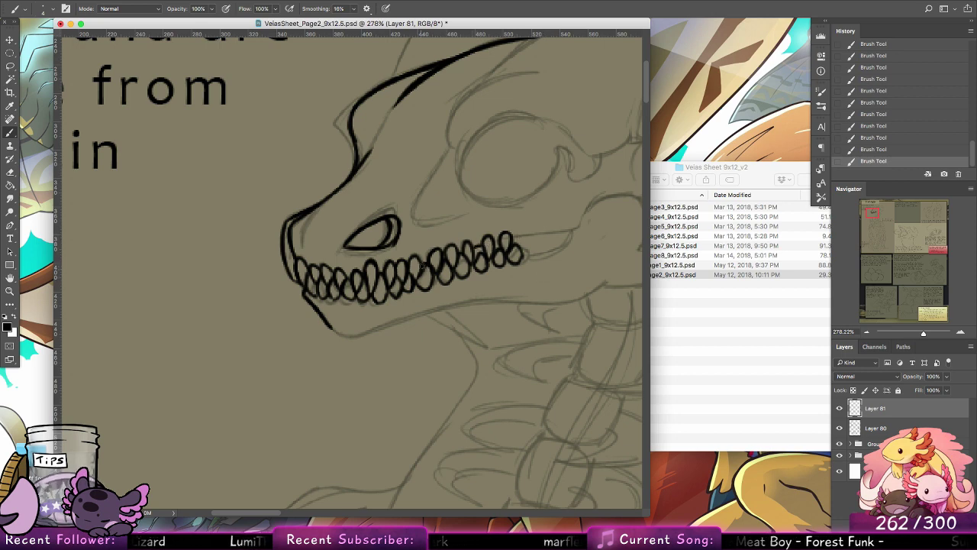
Step: Ink the narrow mouth-corner gap behind the teeth and the line rising from it over the jaw hinge, redoing the hinge curve
{"action": "mouse_move", "coordinate": [512, 238]}
{"action": "left_mouse_down"}
{"action": "mouse_move", "coordinate": [562, 231]}
{"action": "mouse_move", "coordinate": [538, 234]}
{"action": "mouse_move", "coordinate": [571, 228]}
{"action": "left_mouse_up"}
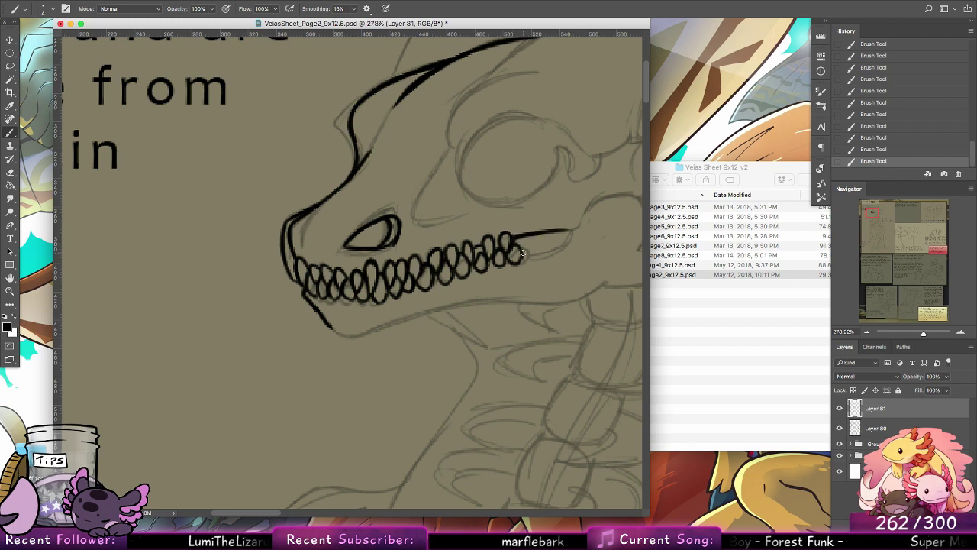
{"action": "mouse_move", "coordinate": [523, 253]}
{"action": "left_mouse_down"}
{"action": "mouse_move", "coordinate": [553, 250]}
{"action": "mouse_move", "coordinate": [568, 230]}
{"action": "mouse_move", "coordinate": [556, 277]}
{"action": "mouse_move", "coordinate": [464, 305]}
{"action": "left_mouse_up"}
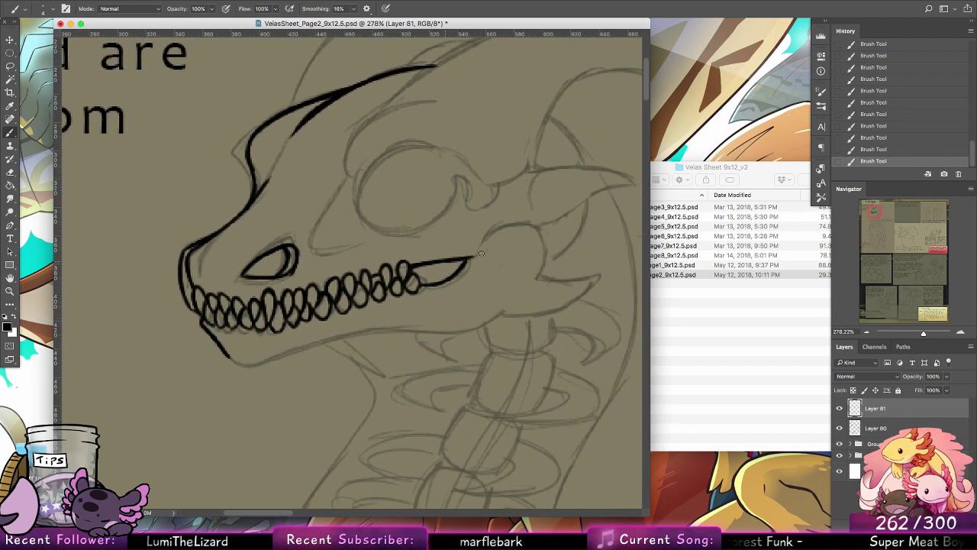
{"action": "left_click_drag", "start_coordinate": [464, 256], "coordinate": [527, 219]}
{"action": "key", "text": "ctrl+z"}
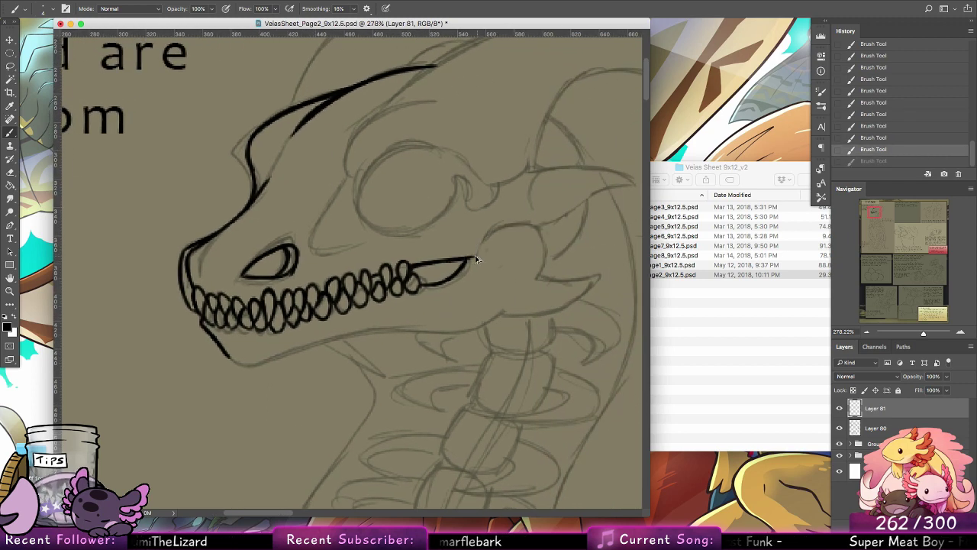
{"action": "left_click_drag", "start_coordinate": [480, 253], "coordinate": [533, 225]}
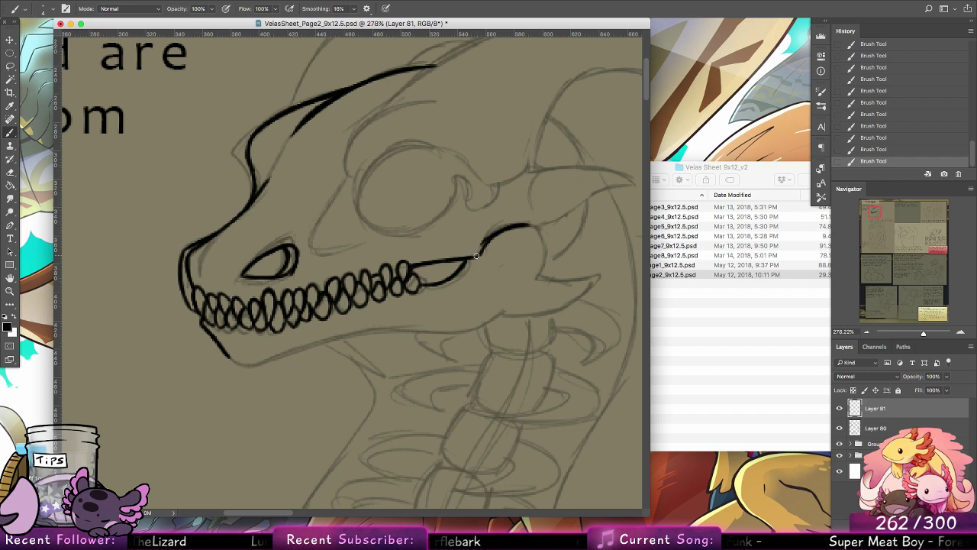
{"action": "left_click_drag", "start_coordinate": [475, 256], "coordinate": [484, 243]}
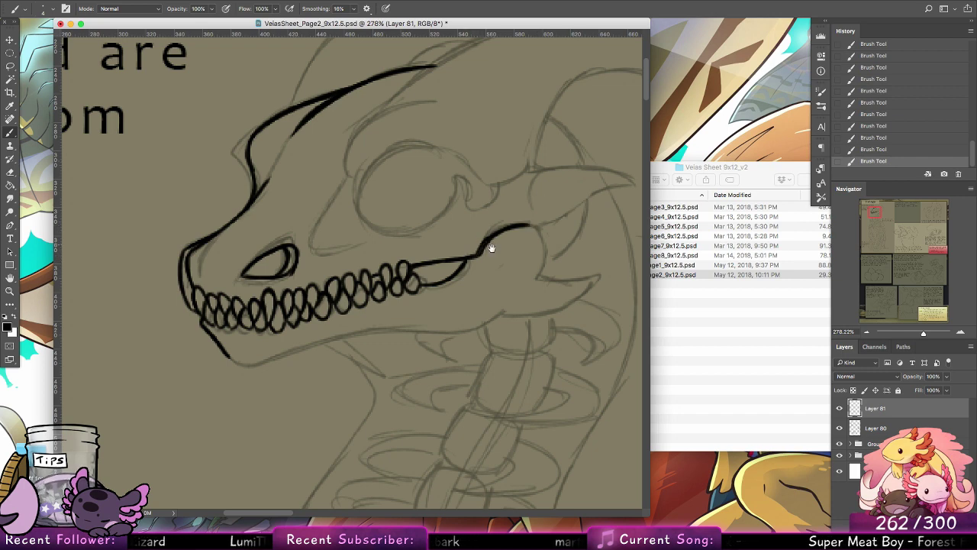
Step: Ink the thin curved cheek line in front of the eye socket, redrawing it once
{"action": "scroll", "coordinate": [489, 247], "scroll_direction": "up", "scroll_amount": 5}
{"action": "scroll", "coordinate": [489, 246], "scroll_direction": "left", "scroll_amount": 2}
{"action": "left_click_drag", "start_coordinate": [386, 267], "coordinate": [374, 336]}
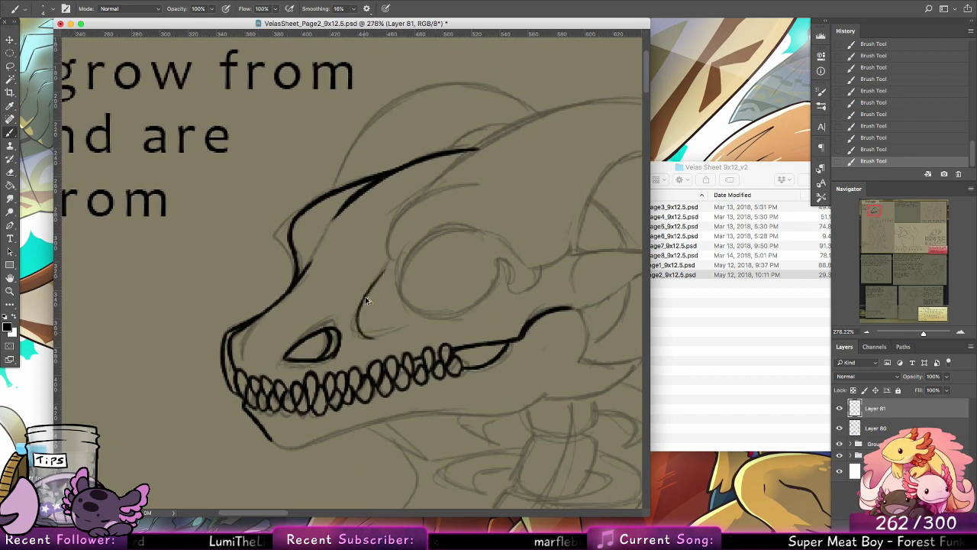
{"action": "key", "text": "super+z"}
{"action": "left_click_drag", "start_coordinate": [383, 270], "coordinate": [383, 330]}
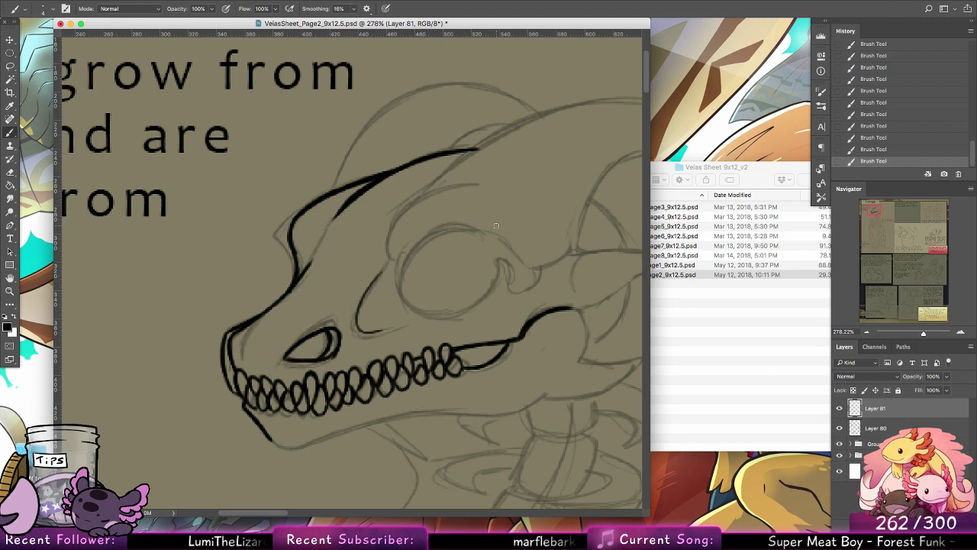
Step: Ink the curved near brow line above the eye socket and thicken it with repeated strokes
{"action": "mouse_move", "coordinate": [392, 260]}
{"action": "left_mouse_down"}
{"action": "mouse_move", "coordinate": [411, 198]}
{"action": "mouse_move", "coordinate": [493, 180]}
{"action": "left_mouse_up"}
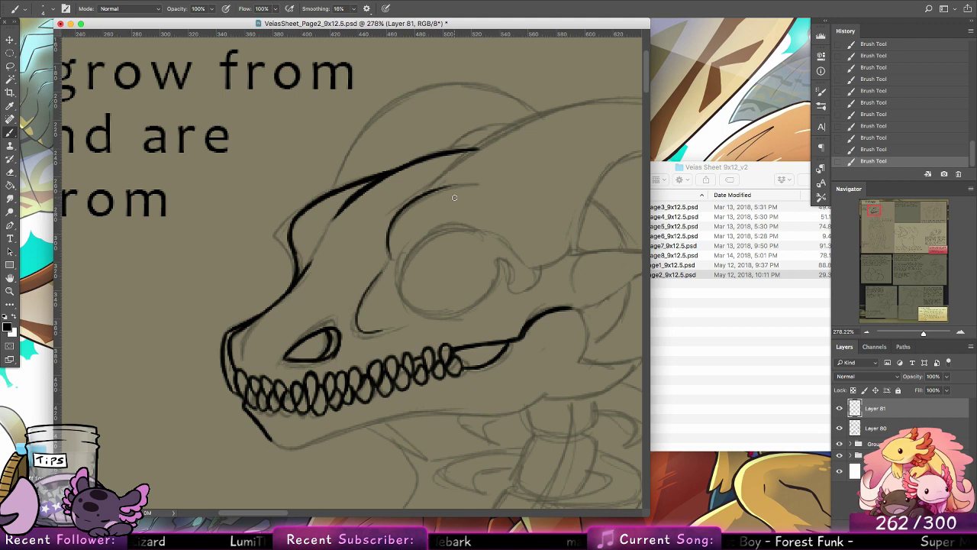
{"action": "left_click_drag", "start_coordinate": [400, 218], "coordinate": [458, 188]}
{"action": "key", "text": "super+z"}
{"action": "mouse_move", "coordinate": [392, 253]}
{"action": "left_mouse_down"}
{"action": "mouse_move", "coordinate": [390, 234]}
{"action": "mouse_move", "coordinate": [447, 184]}
{"action": "left_mouse_up"}
{"action": "key", "text": "super+z"}
{"action": "mouse_move", "coordinate": [392, 254]}
{"action": "left_mouse_down"}
{"action": "mouse_move", "coordinate": [414, 204]}
{"action": "mouse_move", "coordinate": [399, 214]}
{"action": "mouse_move", "coordinate": [443, 191]}
{"action": "left_mouse_up"}
{"action": "left_click_drag", "start_coordinate": [388, 234], "coordinate": [450, 188]}
{"action": "left_click_drag", "start_coordinate": [400, 215], "coordinate": [455, 185]}
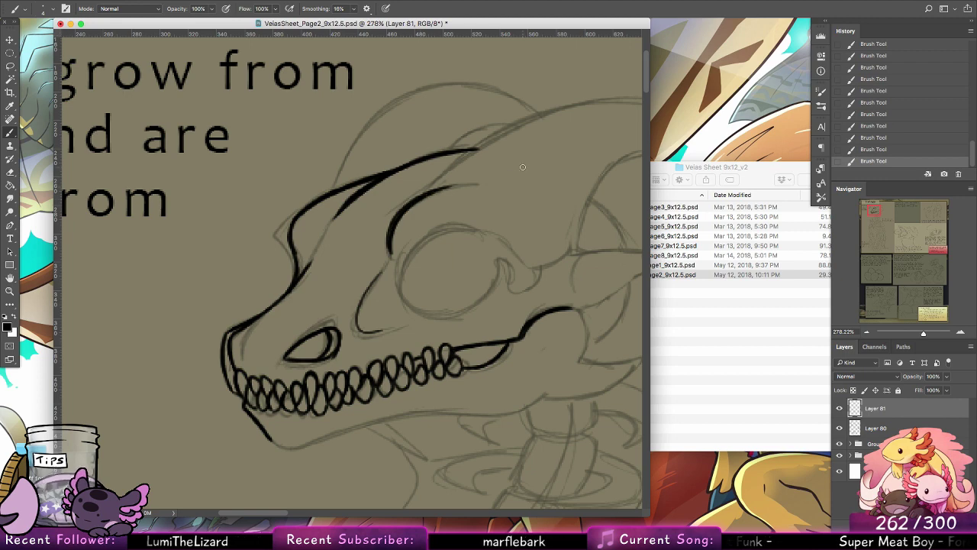
Step: Ink the horn's upper edge sweeping back from the forehead, redoing the stroke until it runs long and smooth
{"action": "left_click_drag", "start_coordinate": [437, 179], "coordinate": [569, 110]}
{"action": "key", "text": "super+z"}
{"action": "left_click_drag", "start_coordinate": [443, 175], "coordinate": [559, 115]}
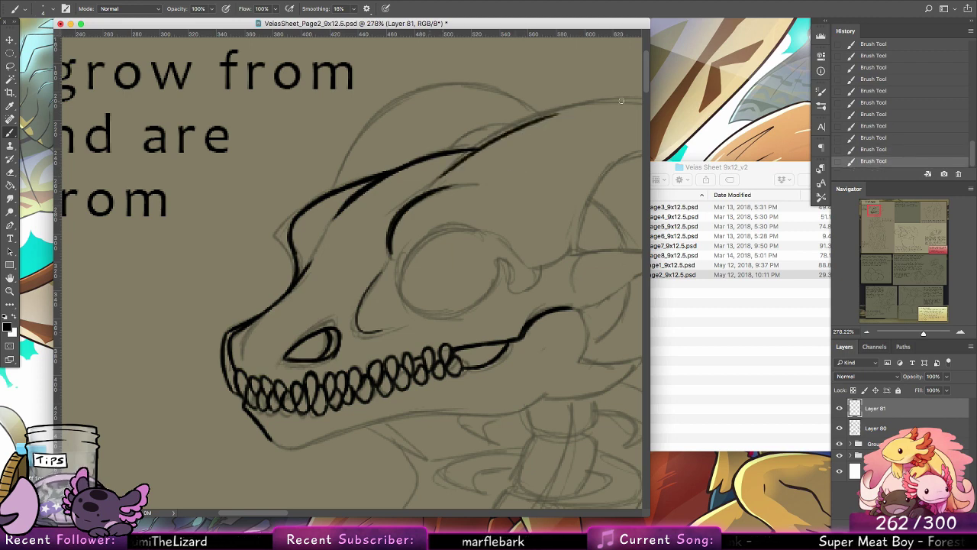
{"action": "left_click_drag", "start_coordinate": [443, 177], "coordinate": [575, 107]}
{"action": "key", "text": "super+z"}
{"action": "left_click_drag", "start_coordinate": [449, 175], "coordinate": [608, 104]}
{"action": "key", "text": "super+z"}
{"action": "left_click_drag", "start_coordinate": [456, 166], "coordinate": [608, 104]}
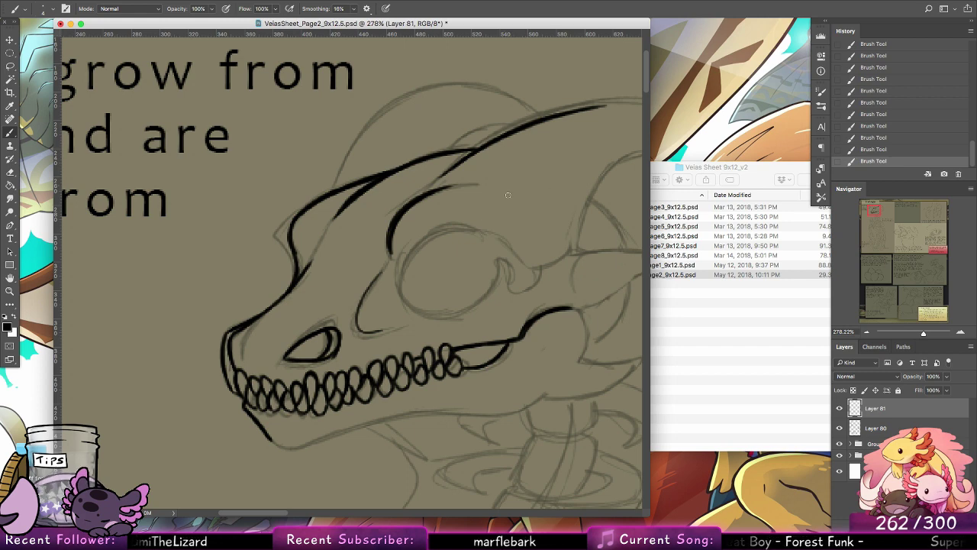
Step: Ink the round outline of the eye socket over the sketch, redoing and thickening strokes along its rim
{"action": "left_click_drag", "start_coordinate": [479, 229], "coordinate": [398, 293]}
{"action": "key", "text": "super+z"}
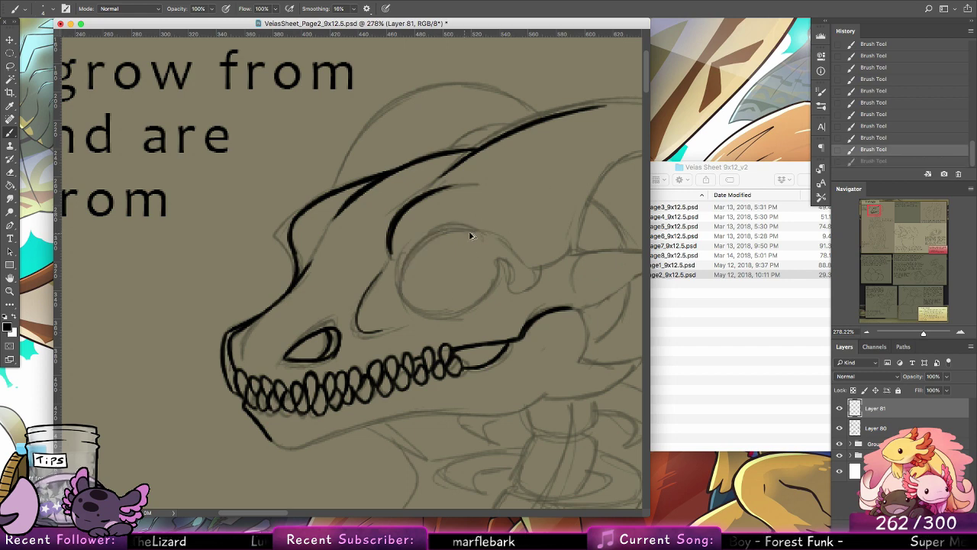
{"action": "mouse_move", "coordinate": [476, 230]}
{"action": "left_mouse_down"}
{"action": "mouse_move", "coordinate": [396, 302]}
{"action": "mouse_move", "coordinate": [479, 232]}
{"action": "left_mouse_up"}
{"action": "key", "text": "super+z"}
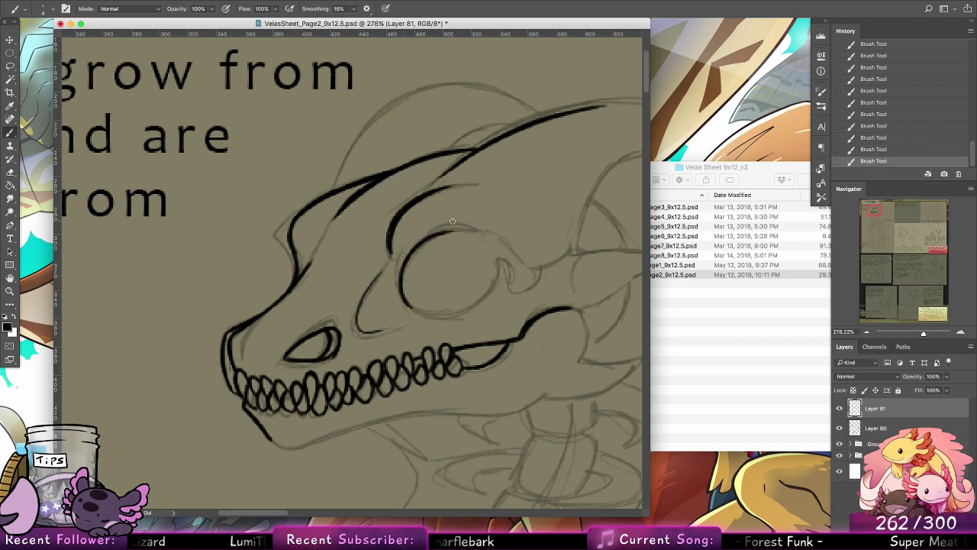
{"action": "left_click_drag", "start_coordinate": [403, 262], "coordinate": [485, 237]}
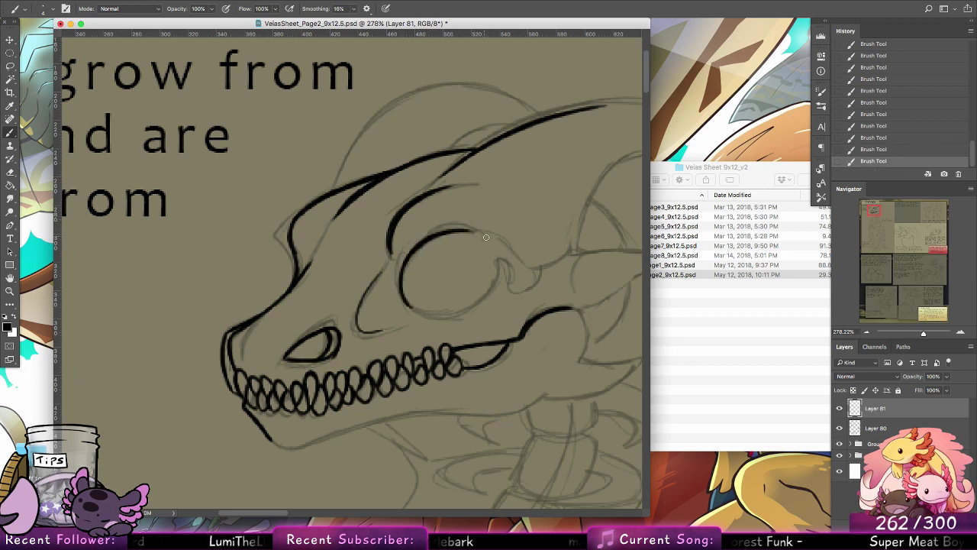
{"action": "left_click_drag", "start_coordinate": [422, 241], "coordinate": [484, 234]}
{"action": "left_click_drag", "start_coordinate": [410, 256], "coordinate": [406, 293]}
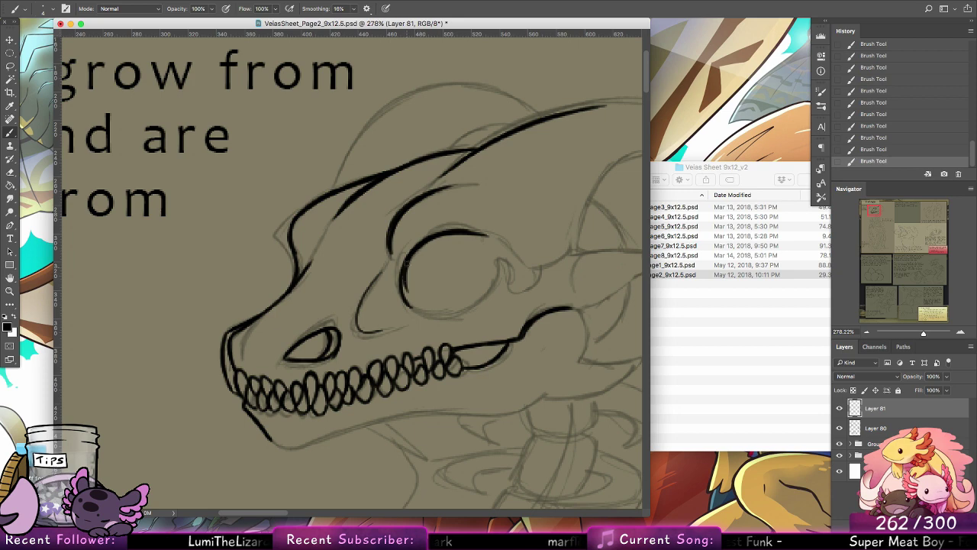
{"action": "key", "text": "super+z"}
{"action": "mouse_move", "coordinate": [409, 258]}
{"action": "left_mouse_down"}
{"action": "mouse_move", "coordinate": [423, 313]}
{"action": "mouse_move", "coordinate": [469, 312]}
{"action": "left_mouse_up"}
{"action": "mouse_move", "coordinate": [410, 305]}
{"action": "left_mouse_down"}
{"action": "mouse_move", "coordinate": [477, 306]}
{"action": "mouse_move", "coordinate": [499, 262]}
{"action": "left_mouse_up"}
{"action": "key", "text": "super+z"}
Step: Ink the hooked bone behind the eye socket and the ridge running from the socket's top back to the horn base
{"action": "mouse_move", "coordinate": [484, 296]}
{"action": "left_mouse_down"}
{"action": "mouse_move", "coordinate": [509, 275]}
{"action": "mouse_move", "coordinate": [497, 260]}
{"action": "mouse_move", "coordinate": [523, 291]}
{"action": "mouse_move", "coordinate": [508, 290]}
{"action": "mouse_move", "coordinate": [531, 275]}
{"action": "mouse_move", "coordinate": [512, 286]}
{"action": "mouse_move", "coordinate": [510, 277]}
{"action": "mouse_move", "coordinate": [538, 269]}
{"action": "mouse_move", "coordinate": [516, 290]}
{"action": "mouse_move", "coordinate": [539, 266]}
{"action": "left_mouse_up"}
{"action": "key", "text": "super+z"}
{"action": "mouse_move", "coordinate": [473, 231]}
{"action": "left_mouse_down"}
{"action": "mouse_move", "coordinate": [540, 267]}
{"action": "mouse_move", "coordinate": [571, 252]}
{"action": "mouse_move", "coordinate": [543, 268]}
{"action": "left_mouse_up"}
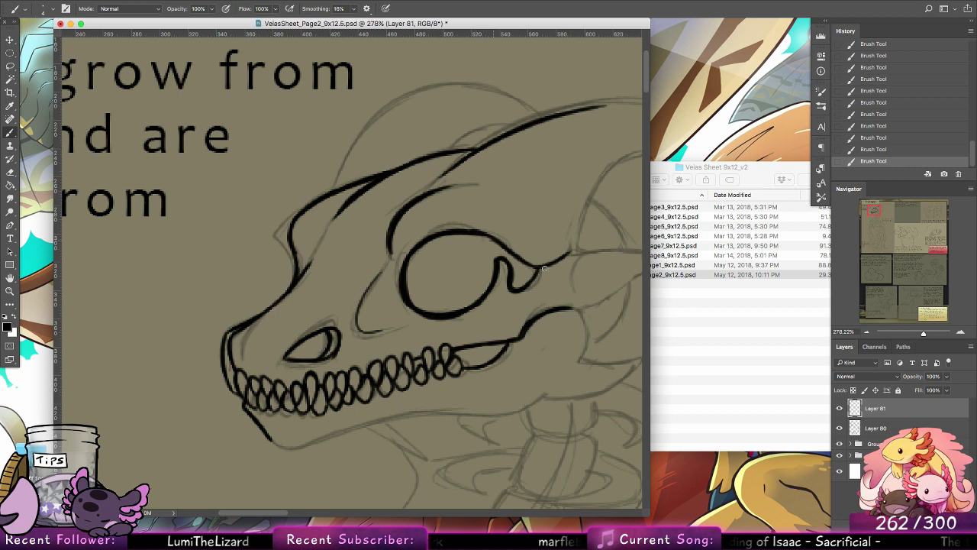
{"action": "key", "text": "super+z"}
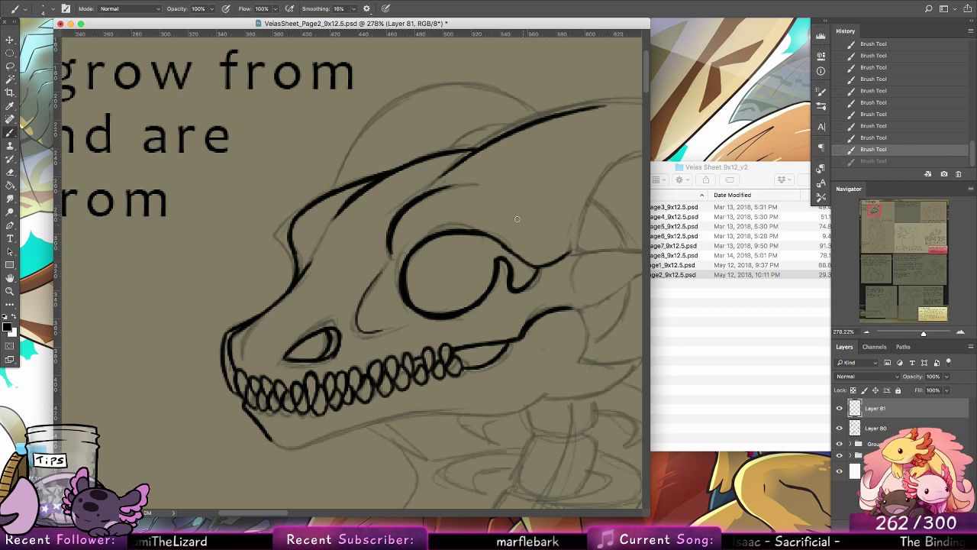
{"action": "left_click_drag", "start_coordinate": [477, 232], "coordinate": [513, 248]}
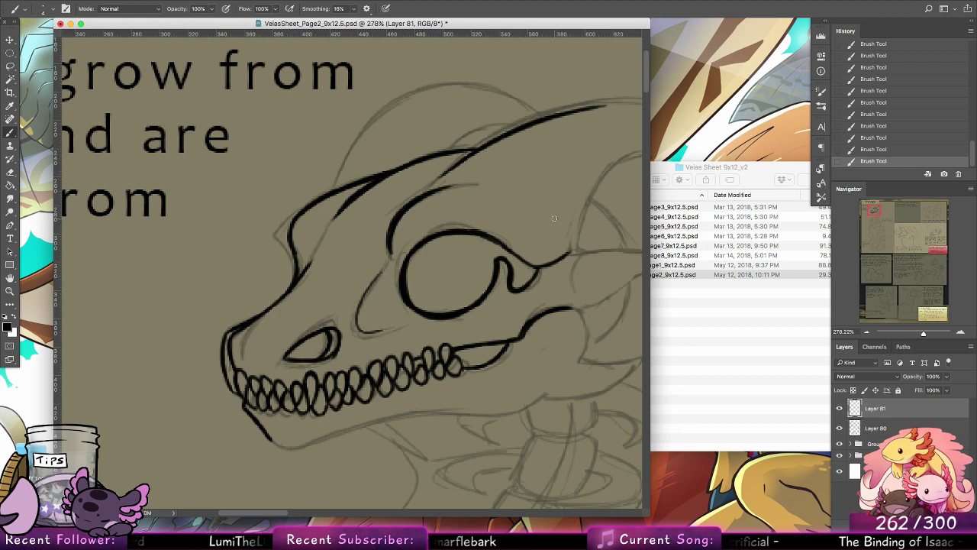
Step: Ink the short inner curve inside the hooked bone behind the eye socket
{"action": "mouse_move", "coordinate": [554, 218]}
{"action": "left_mouse_down"}
{"action": "mouse_move", "coordinate": [447, 264]}
{"action": "mouse_move", "coordinate": [367, 272]}
{"action": "left_mouse_up"}
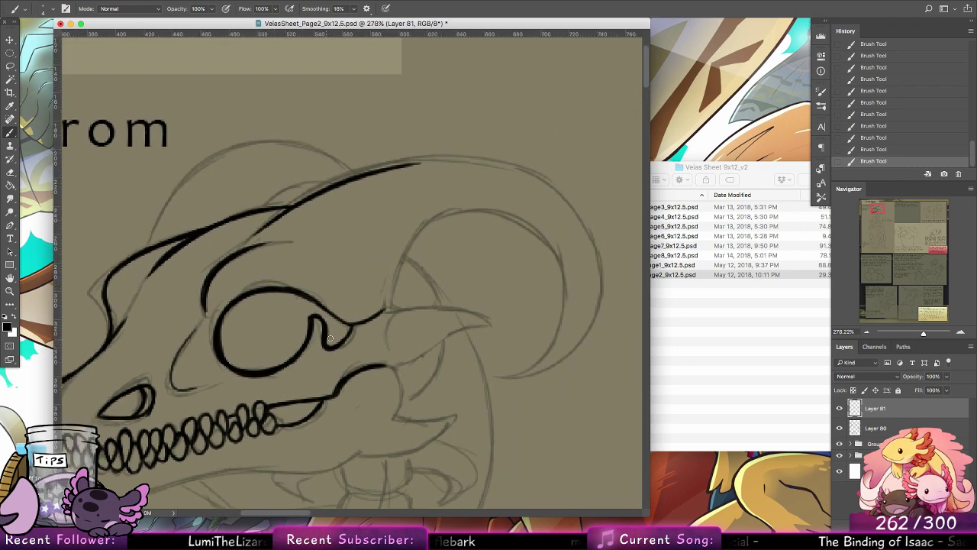
{"action": "left_click_drag", "start_coordinate": [330, 338], "coordinate": [336, 321]}
{"action": "key", "text": "super+z"}
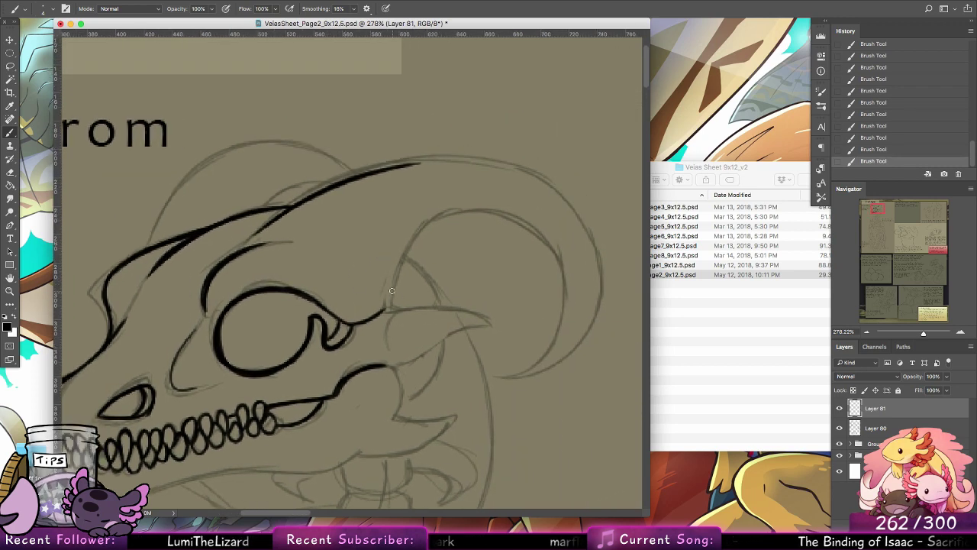
Step: Ink the horn's inner curve up from its base and add short texture marks beside it
{"action": "left_click_drag", "start_coordinate": [393, 307], "coordinate": [462, 206]}
{"action": "key", "text": "super+z"}
{"action": "mouse_move", "coordinate": [394, 305]}
{"action": "left_mouse_down"}
{"action": "mouse_move", "coordinate": [468, 214]}
{"action": "mouse_move", "coordinate": [515, 221]}
{"action": "mouse_move", "coordinate": [493, 213]}
{"action": "mouse_move", "coordinate": [576, 243]}
{"action": "left_mouse_up"}
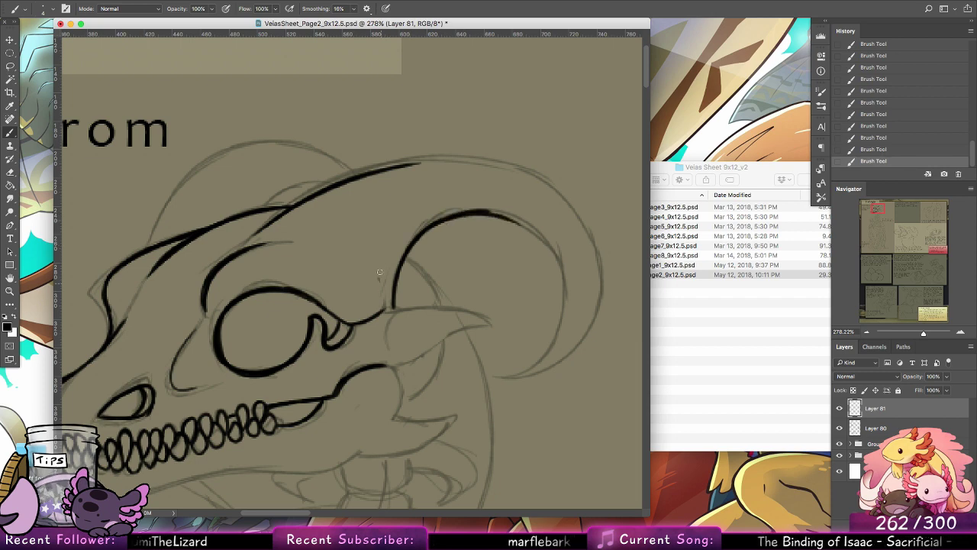
{"action": "left_click_drag", "start_coordinate": [380, 272], "coordinate": [387, 247]}
Step: Ink the underside of the lower jaw from the chin back to the upturn below the jaw hinge
{"action": "left_click_drag", "start_coordinate": [555, 305], "coordinate": [567, 207]}
{"action": "left_click_drag", "start_coordinate": [319, 344], "coordinate": [441, 251]}
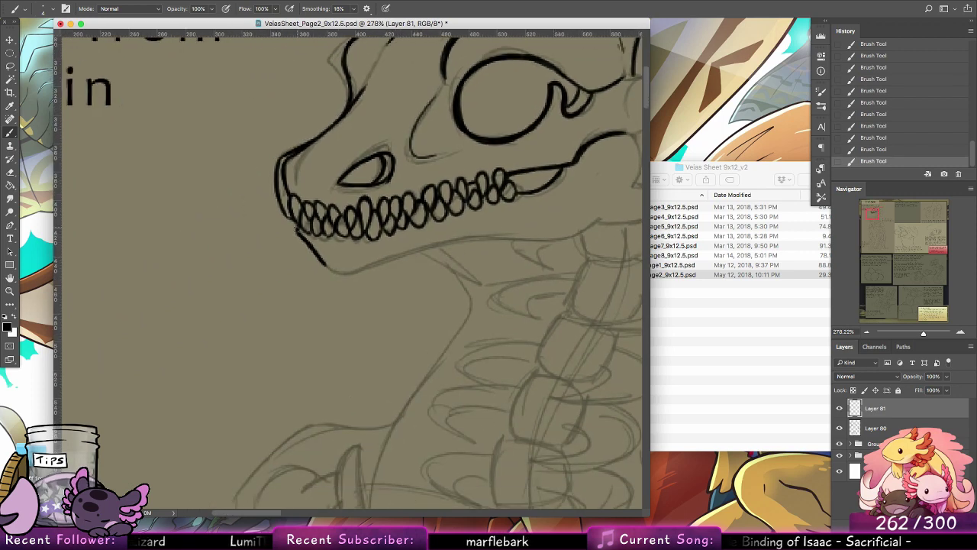
{"action": "mouse_move", "coordinate": [296, 230]}
{"action": "left_mouse_down"}
{"action": "mouse_move", "coordinate": [326, 266]}
{"action": "mouse_move", "coordinate": [357, 274]}
{"action": "mouse_move", "coordinate": [464, 242]}
{"action": "left_mouse_up"}
{"action": "key", "text": "ctrl+z"}
{"action": "mouse_move", "coordinate": [345, 276]}
{"action": "left_mouse_down"}
{"action": "mouse_move", "coordinate": [513, 235]}
{"action": "mouse_move", "coordinate": [552, 236]}
{"action": "left_mouse_up"}
{"action": "mouse_move", "coordinate": [539, 273]}
{"action": "left_mouse_down"}
{"action": "mouse_move", "coordinate": [433, 290]}
{"action": "mouse_move", "coordinate": [450, 286]}
{"action": "left_mouse_up"}
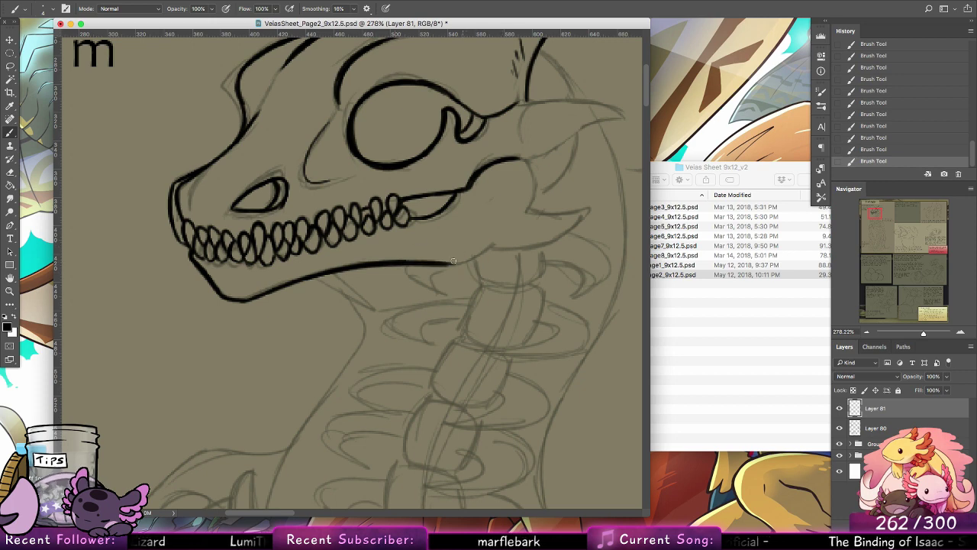
{"action": "left_click_drag", "start_coordinate": [443, 263], "coordinate": [500, 236]}
{"action": "left_click_drag", "start_coordinate": [449, 264], "coordinate": [499, 236]}
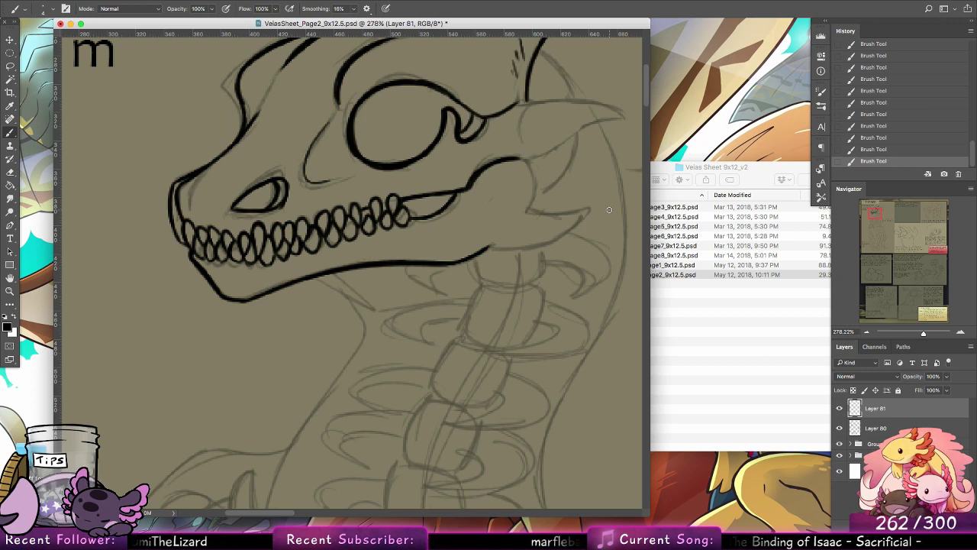
Step: Ink the rounded back of the jaw hinge and the pointed spike at the jaw's rear corner
{"action": "left_click_drag", "start_coordinate": [523, 163], "coordinate": [536, 189]}
{"action": "key", "text": "super+z"}
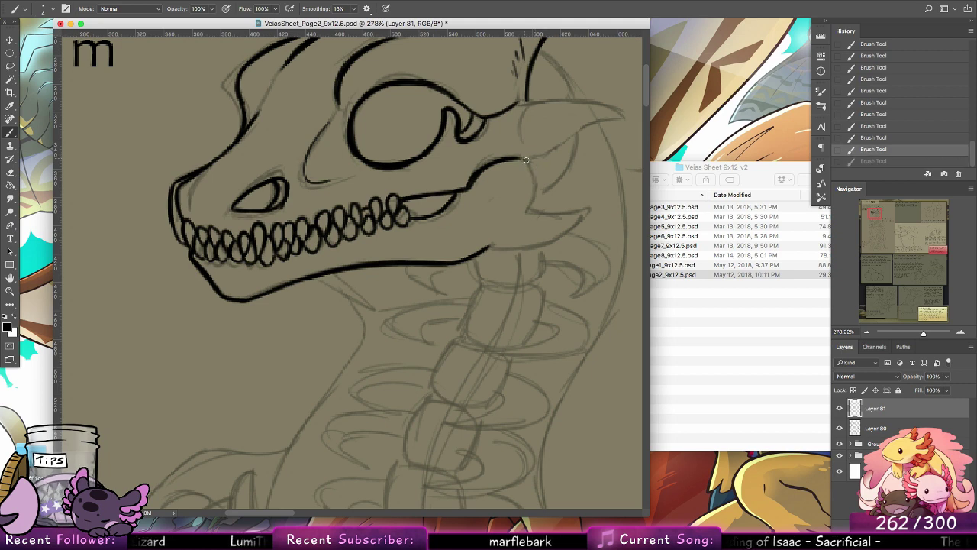
{"action": "left_click_drag", "start_coordinate": [508, 158], "coordinate": [532, 197]}
{"action": "left_click_drag", "start_coordinate": [523, 164], "coordinate": [528, 208]}
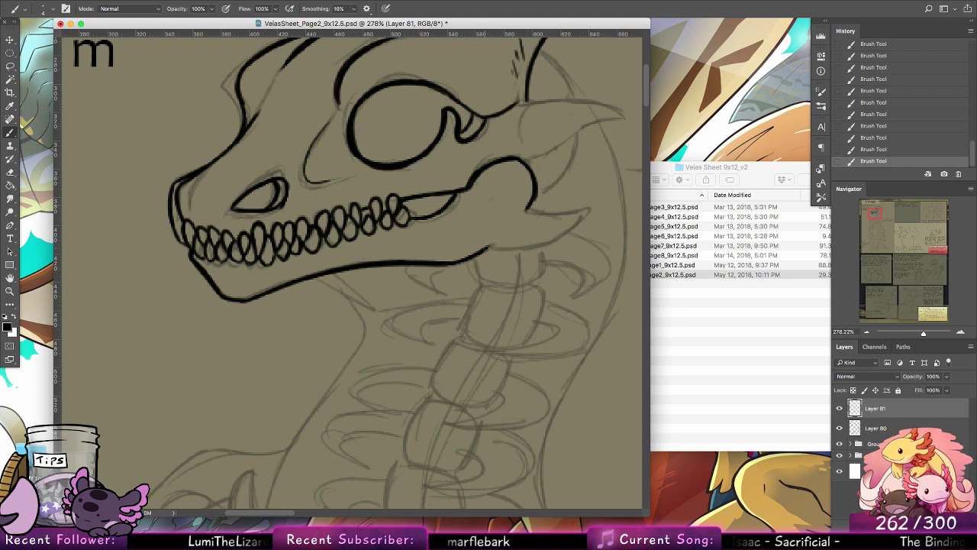
{"action": "mouse_move", "coordinate": [486, 248]}
{"action": "left_mouse_down"}
{"action": "mouse_move", "coordinate": [583, 226]}
{"action": "mouse_move", "coordinate": [486, 249]}
{"action": "mouse_move", "coordinate": [557, 240]}
{"action": "mouse_move", "coordinate": [562, 234]}
{"action": "mouse_move", "coordinate": [539, 243]}
{"action": "mouse_move", "coordinate": [593, 208]}
{"action": "left_mouse_up"}
{"action": "left_click_drag", "start_coordinate": [531, 205], "coordinate": [591, 211]}
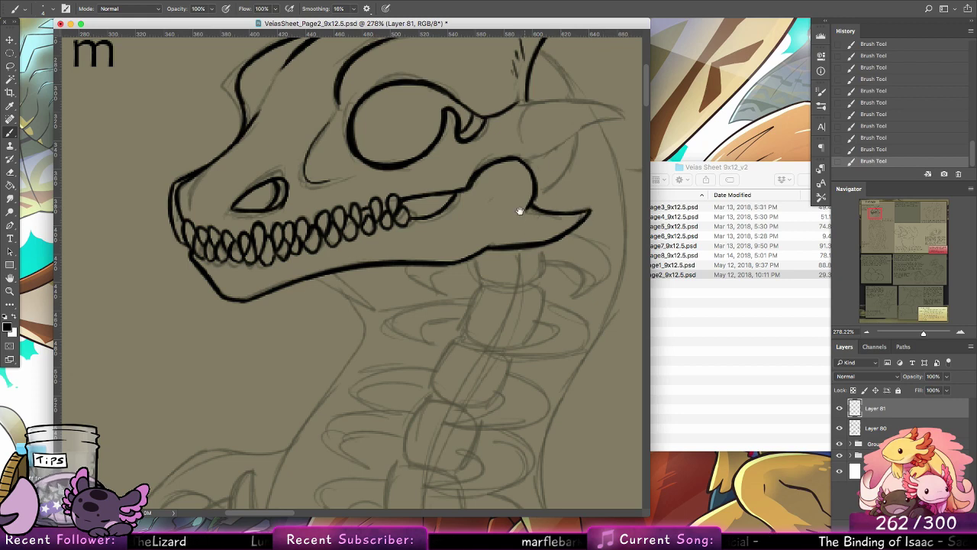
Step: Ink the upper and lower edges of the pointed spike at the skull's rear, between the horn base and the jaw hinge
{"action": "mouse_move", "coordinate": [519, 211]}
{"action": "left_mouse_down"}
{"action": "mouse_move", "coordinate": [415, 349]}
{"action": "mouse_move", "coordinate": [412, 367]}
{"action": "left_mouse_up"}
{"action": "mouse_move", "coordinate": [419, 249]}
{"action": "left_mouse_down"}
{"action": "mouse_move", "coordinate": [506, 256]}
{"action": "mouse_move", "coordinate": [493, 250]}
{"action": "mouse_move", "coordinate": [522, 262]}
{"action": "left_mouse_up"}
{"action": "key", "text": "super+z"}
{"action": "mouse_move", "coordinate": [421, 252]}
{"action": "left_mouse_down"}
{"action": "mouse_move", "coordinate": [521, 269]}
{"action": "mouse_move", "coordinate": [421, 314]}
{"action": "mouse_move", "coordinate": [470, 278]}
{"action": "left_mouse_up"}
{"action": "left_click_drag", "start_coordinate": [421, 313], "coordinate": [472, 277]}
{"action": "key", "text": "alt+super+z"}
{"action": "key", "text": "alt+super+z"}
{"action": "left_click_drag", "start_coordinate": [418, 314], "coordinate": [446, 291]}
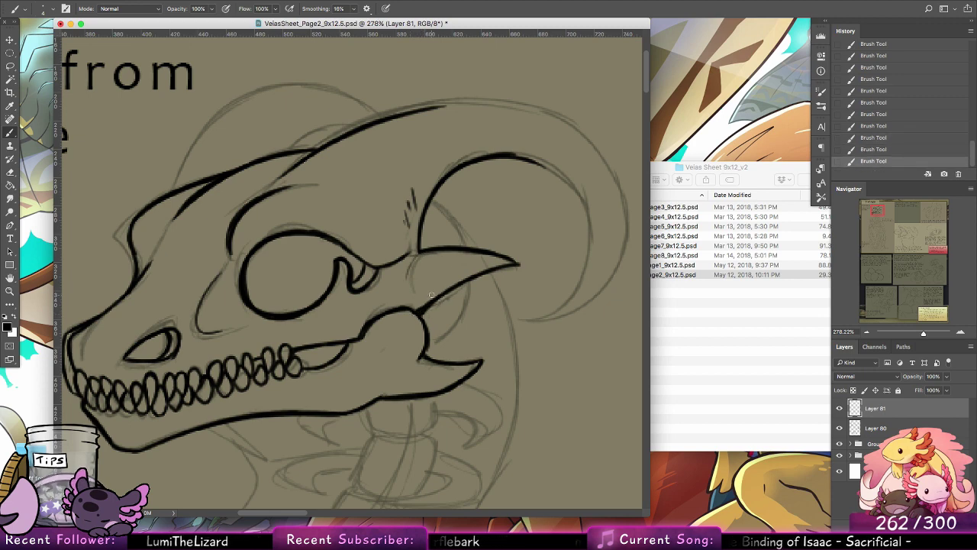
{"action": "key", "text": "alt+super+z"}
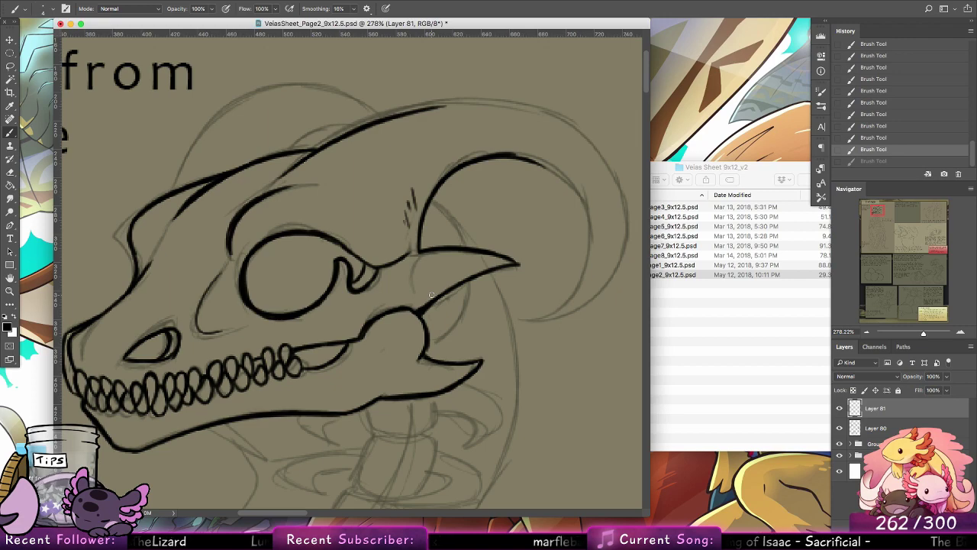
Step: Rotate the canvas and extend the near horn's outer edge from the skull over the crest of its curve
{"action": "left_click", "coordinate": [10, 278]}
{"action": "left_click", "coordinate": [52, 291]}
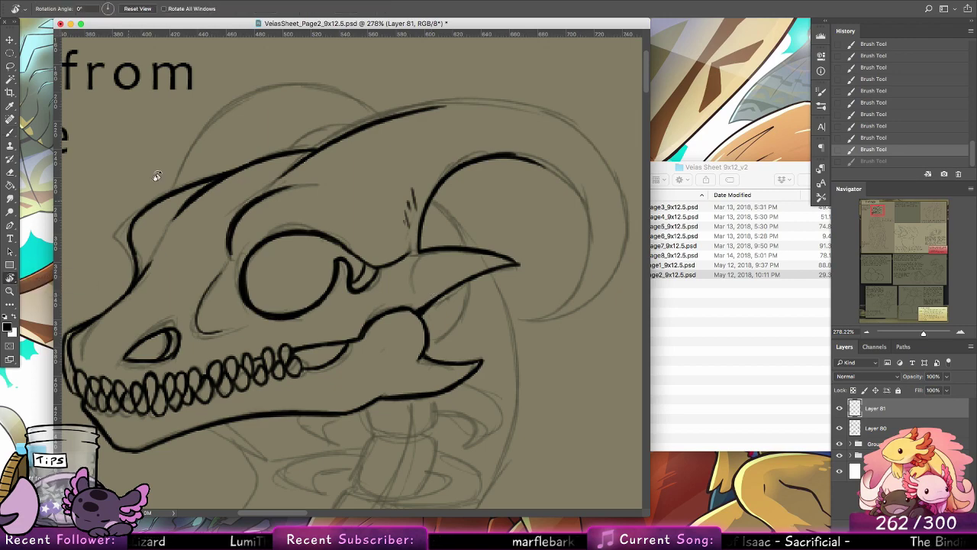
{"action": "left_click_drag", "start_coordinate": [156, 176], "coordinate": [254, 494]}
{"action": "left_click", "coordinate": [10, 133]}
{"action": "left_click_drag", "start_coordinate": [334, 228], "coordinate": [407, 408]}
{"action": "left_click_drag", "start_coordinate": [253, 369], "coordinate": [264, 412]}
{"action": "key", "text": "super+z"}
{"action": "key", "text": "super+z"}
{"action": "key", "text": "super+z"}
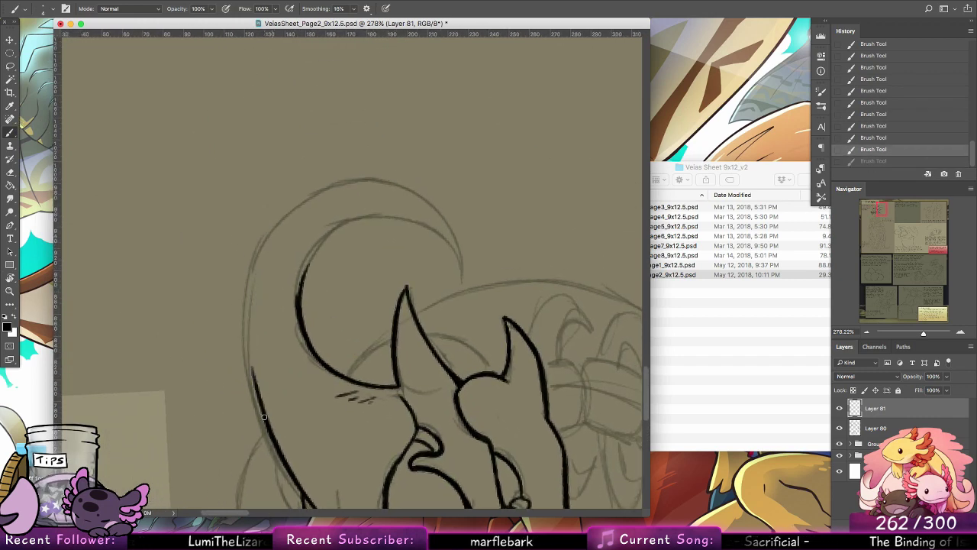
{"action": "key", "text": "super+z"}
{"action": "key", "text": "super+z"}
{"action": "key", "text": "super+z"}
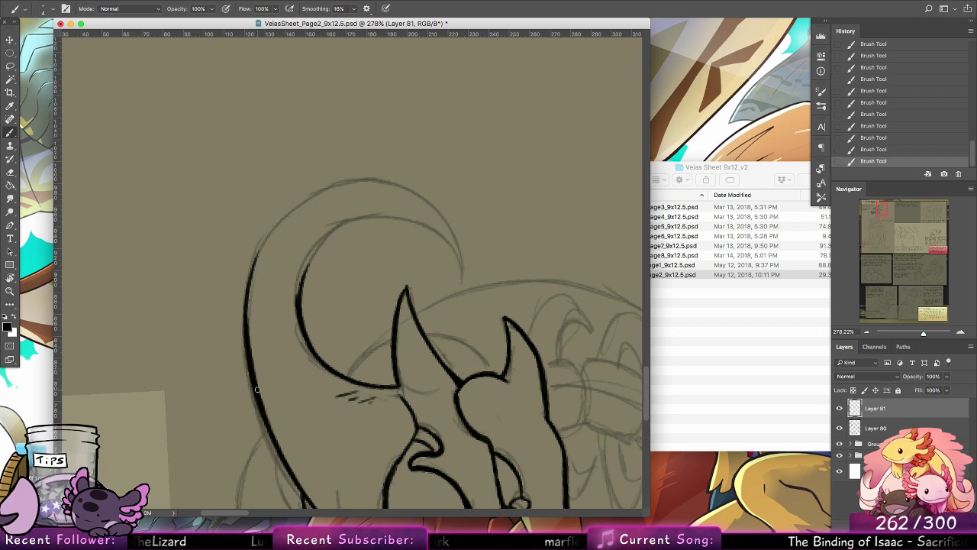
Step: Continue the near horn's outer edge around the bend toward its back side
{"action": "left_click_drag", "start_coordinate": [248, 342], "coordinate": [274, 230]}
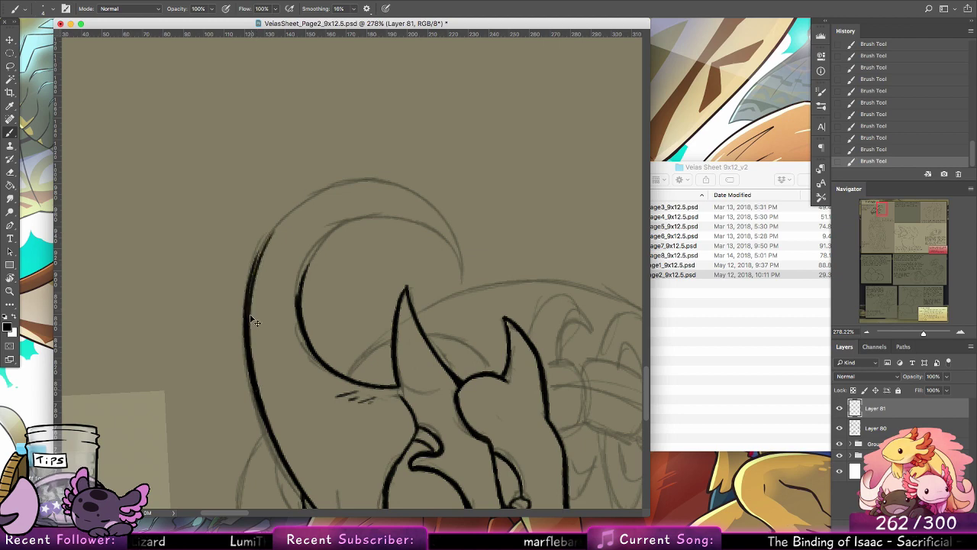
{"action": "key", "text": "super+z"}
{"action": "left_click_drag", "start_coordinate": [248, 334], "coordinate": [308, 199]}
{"action": "mouse_move", "coordinate": [260, 249]}
{"action": "left_mouse_down"}
{"action": "mouse_move", "coordinate": [278, 219]}
{"action": "mouse_move", "coordinate": [385, 184]}
{"action": "left_mouse_up"}
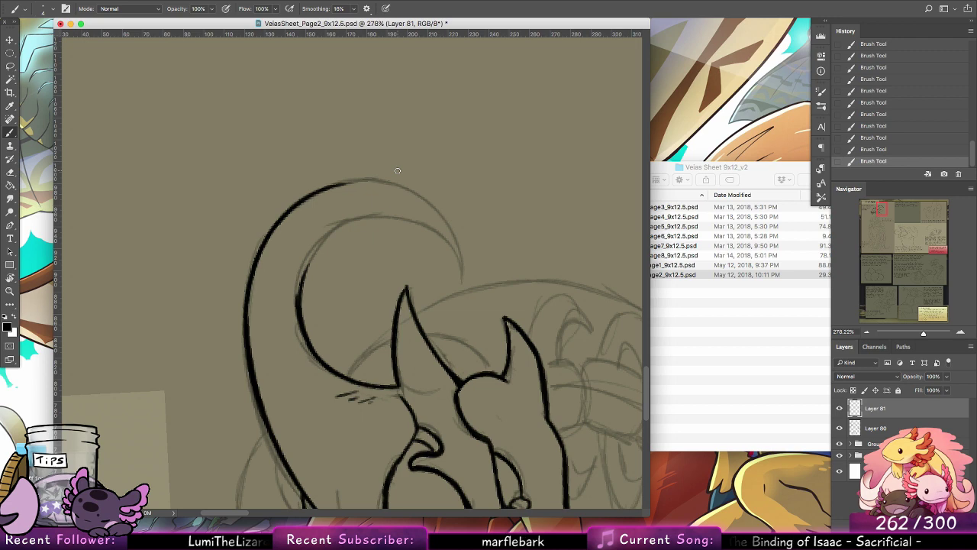
Step: Rotate the canvas around and ink the remainder of the near horn's outer edge to its tip
{"action": "key", "text": "r"}
{"action": "mouse_move", "coordinate": [169, 218]}
{"action": "left_mouse_down"}
{"action": "mouse_move", "coordinate": [196, 460]}
{"action": "mouse_move", "coordinate": [266, 493]}
{"action": "left_mouse_up"}
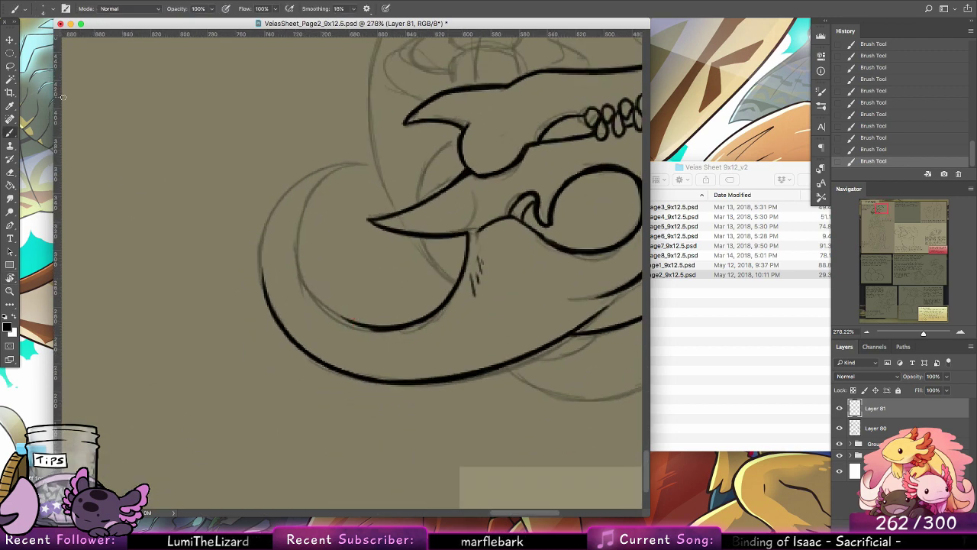
{"action": "left_click_drag", "start_coordinate": [266, 297], "coordinate": [332, 169]}
{"action": "mouse_move", "coordinate": [263, 267]}
{"action": "left_mouse_down"}
{"action": "mouse_move", "coordinate": [337, 164]}
{"action": "mouse_move", "coordinate": [359, 159]}
{"action": "mouse_move", "coordinate": [315, 190]}
{"action": "mouse_move", "coordinate": [300, 261]}
{"action": "left_mouse_up"}
{"action": "key", "text": "super+z"}
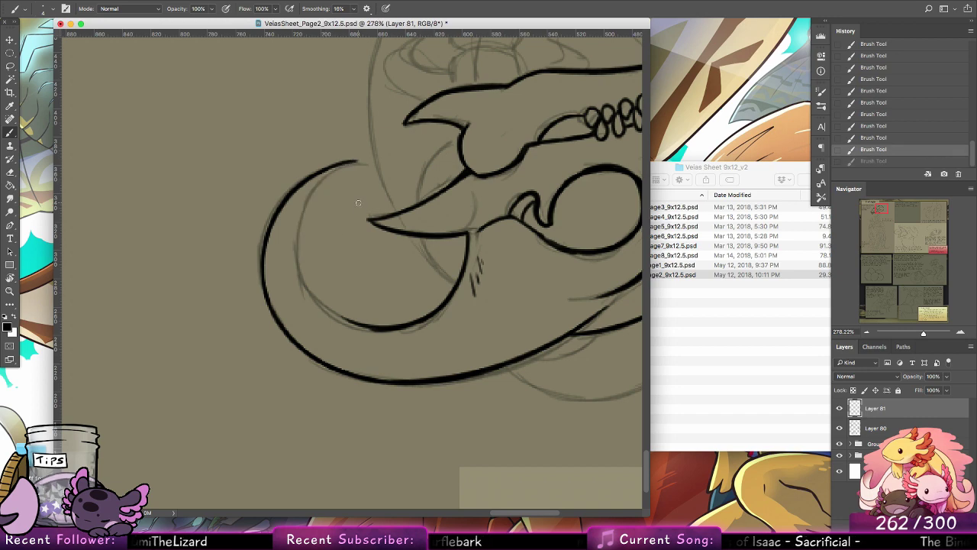
Step: Ink the near horn's inner edge from the tip back to the inked curve at its base
{"action": "mouse_move", "coordinate": [359, 159]}
{"action": "left_mouse_down"}
{"action": "mouse_move", "coordinate": [308, 207]}
{"action": "mouse_move", "coordinate": [301, 267]}
{"action": "mouse_move", "coordinate": [336, 297]}
{"action": "left_mouse_up"}
{"action": "key", "text": "super+z"}
{"action": "left_click_drag", "start_coordinate": [297, 241], "coordinate": [350, 328]}
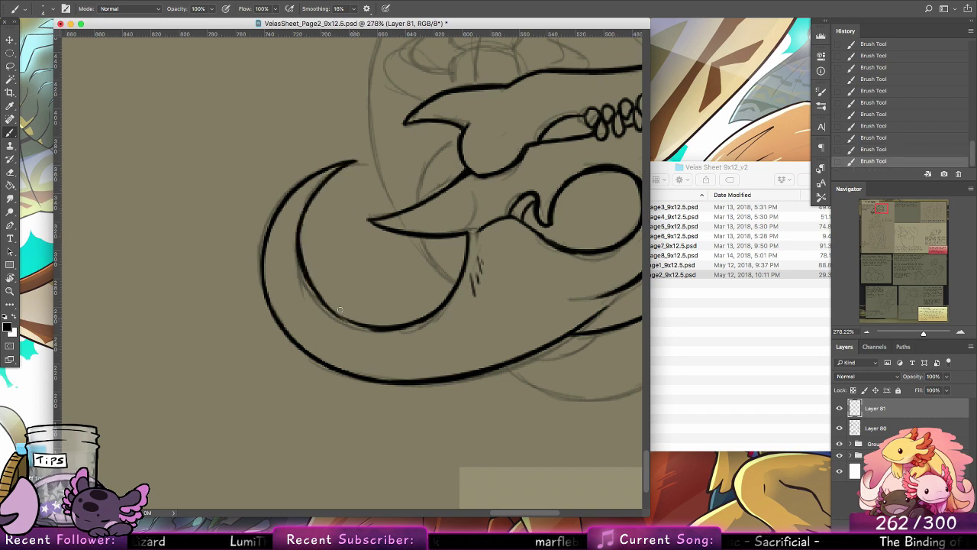
{"action": "key", "text": "super+z"}
{"action": "mouse_move", "coordinate": [298, 250]}
{"action": "left_mouse_down"}
{"action": "mouse_move", "coordinate": [359, 324]}
{"action": "mouse_move", "coordinate": [372, 327]}
{"action": "left_mouse_up"}
{"action": "left_click_drag", "start_coordinate": [313, 284], "coordinate": [387, 329]}
{"action": "key", "text": "super+z"}
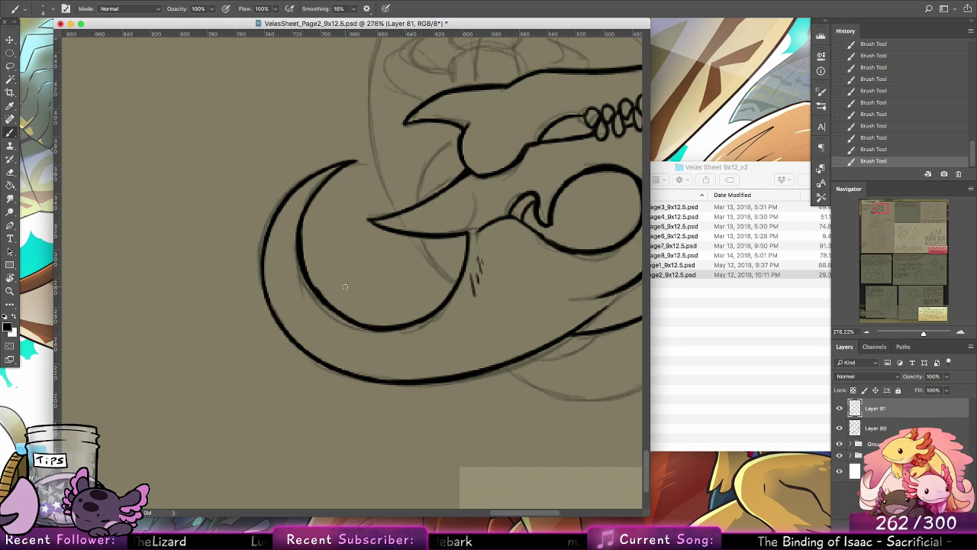
Step: Reset the canvas rotation and ink the curved line linking the rear skull spike to the back of the jaw hinge
{"action": "mouse_move", "coordinate": [450, 227]}
{"action": "left_mouse_down"}
{"action": "mouse_move", "coordinate": [318, 293]}
{"action": "mouse_move", "coordinate": [295, 343]}
{"action": "mouse_move", "coordinate": [301, 351]}
{"action": "mouse_move", "coordinate": [293, 283]}
{"action": "left_mouse_up"}
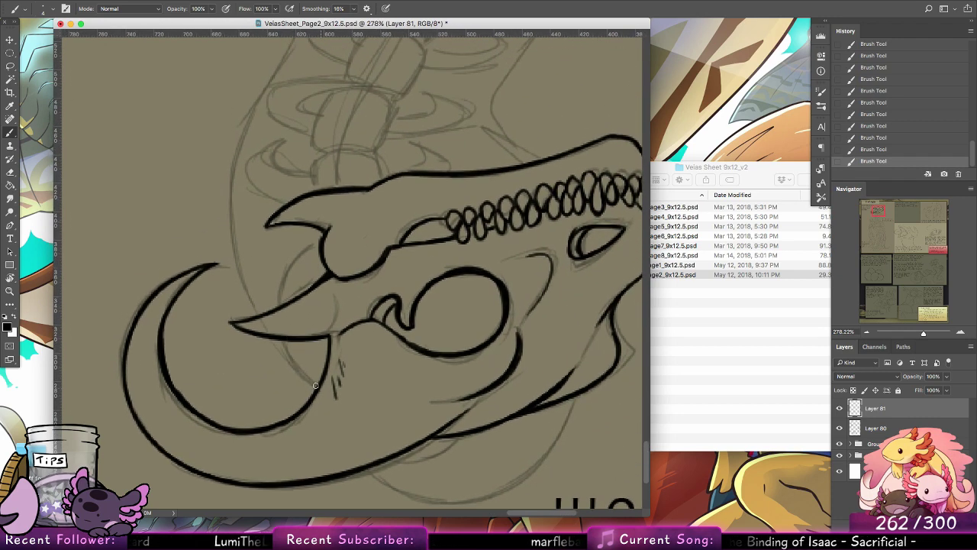
{"action": "double_click", "coordinate": [11, 278]}
{"action": "left_click", "coordinate": [12, 134]}
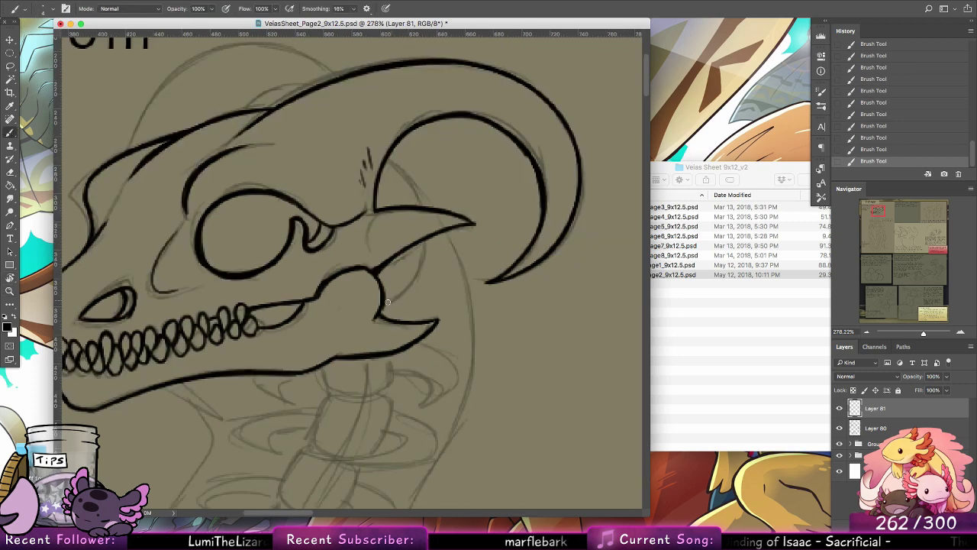
{"action": "mouse_move", "coordinate": [388, 303]}
{"action": "left_mouse_down"}
{"action": "mouse_move", "coordinate": [424, 247]}
{"action": "mouse_move", "coordinate": [402, 285]}
{"action": "mouse_move", "coordinate": [422, 258]}
{"action": "left_mouse_up"}
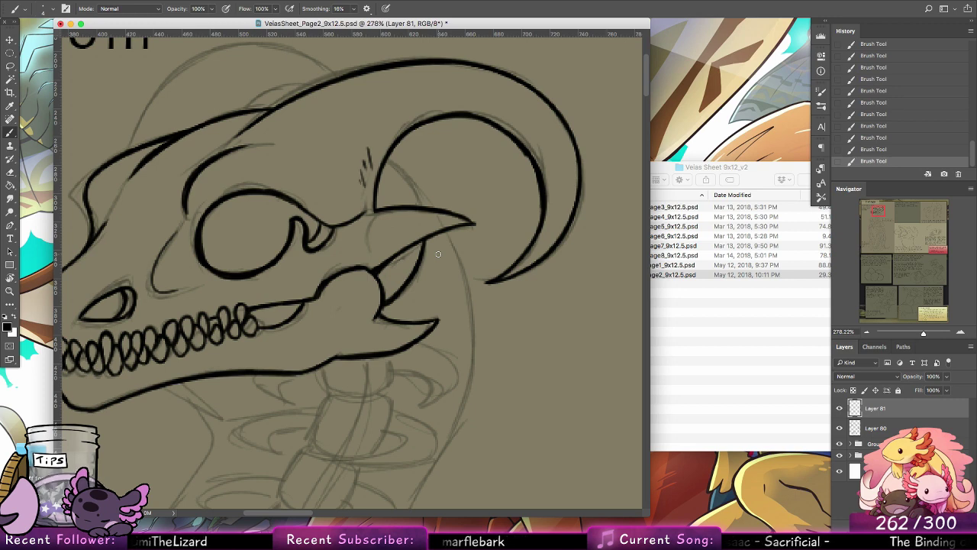
Step: Ink the short curve running from the horn's inner edge to the top of the rear skull spike
{"action": "mouse_move", "coordinate": [387, 161]}
{"action": "left_mouse_down"}
{"action": "mouse_move", "coordinate": [409, 182]}
{"action": "mouse_move", "coordinate": [411, 194]}
{"action": "mouse_move", "coordinate": [385, 161]}
{"action": "mouse_move", "coordinate": [419, 208]}
{"action": "mouse_move", "coordinate": [392, 165]}
{"action": "mouse_move", "coordinate": [418, 203]}
{"action": "left_mouse_up"}
{"action": "key", "text": "alt+super+z"}
{"action": "key", "text": "alt+super+z"}
{"action": "left_click_drag", "start_coordinate": [388, 160], "coordinate": [420, 206]}
{"action": "key", "text": "alt+super+z"}
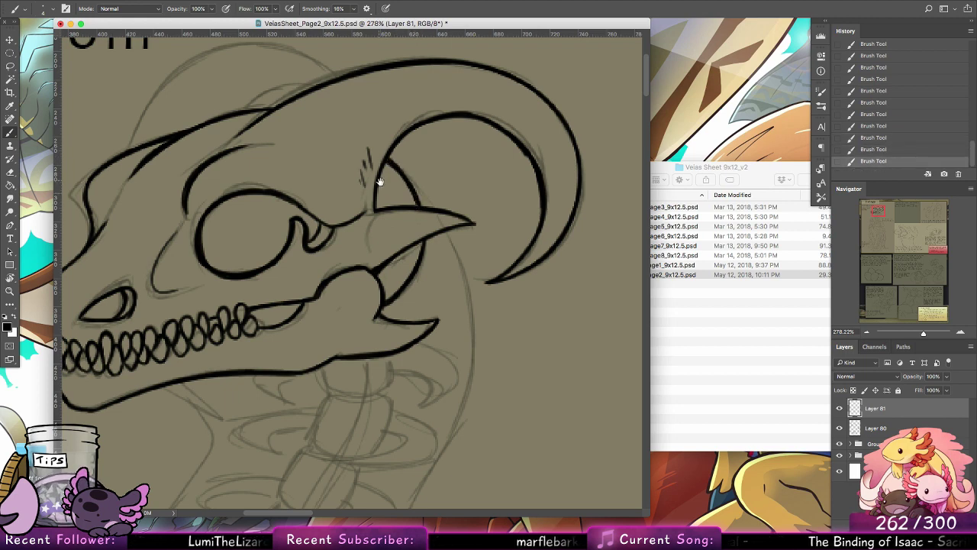
Step: Ink the small low arch on top of the skull, just in front of the near horn's base
{"action": "left_click_drag", "start_coordinate": [415, 193], "coordinate": [526, 206]}
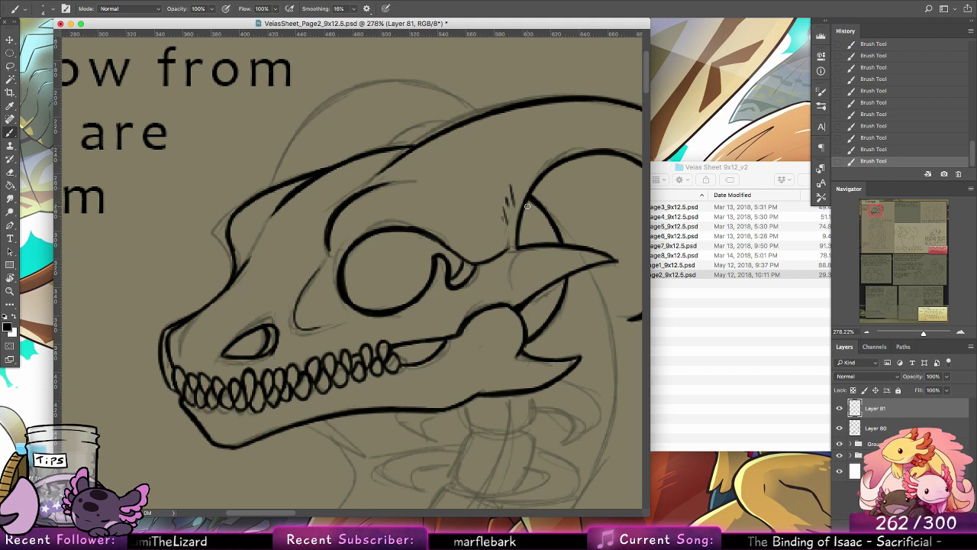
{"action": "mouse_move", "coordinate": [459, 126]}
{"action": "left_mouse_down"}
{"action": "mouse_move", "coordinate": [398, 147]}
{"action": "mouse_move", "coordinate": [435, 124]}
{"action": "mouse_move", "coordinate": [458, 125]}
{"action": "left_mouse_up"}
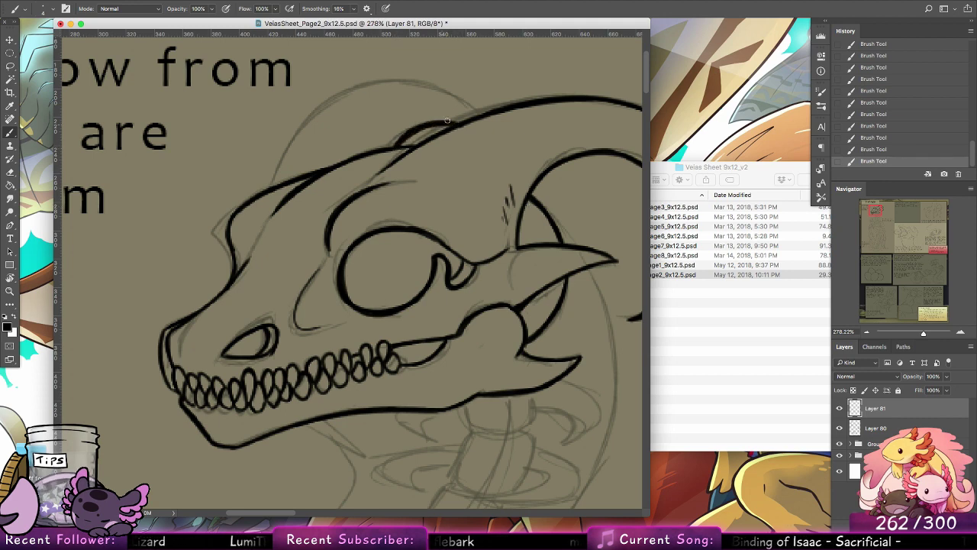
{"action": "key", "text": "super+alt+z"}
{"action": "key", "text": "super+alt+z"}
{"action": "key", "text": "super+alt+z"}
{"action": "key", "text": "super+alt+z"}
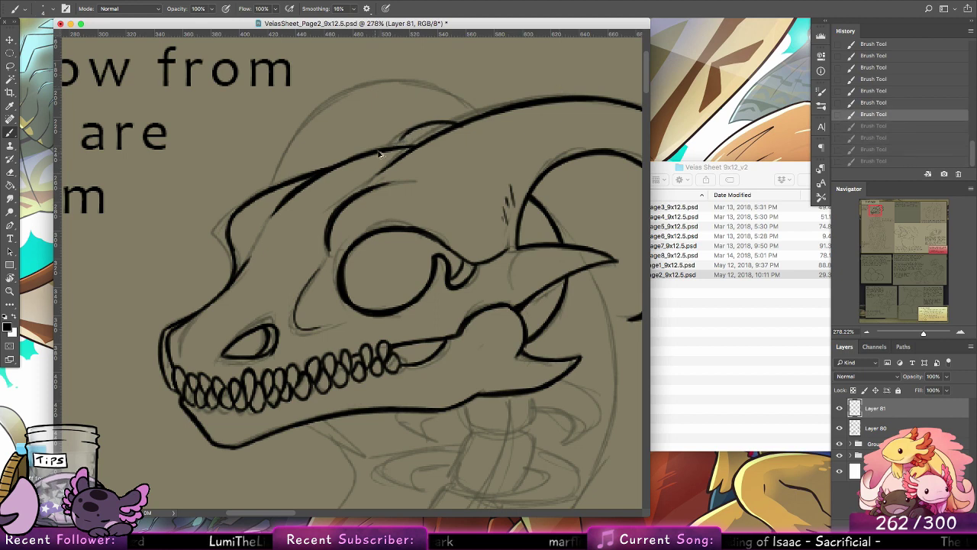
{"action": "key", "text": "super+alt+z"}
{"action": "mouse_move", "coordinate": [382, 148]}
{"action": "left_mouse_down"}
{"action": "mouse_move", "coordinate": [449, 127]}
{"action": "mouse_move", "coordinate": [413, 129]}
{"action": "mouse_move", "coordinate": [424, 125]}
{"action": "left_mouse_up"}
{"action": "key", "text": "super+alt+z"}
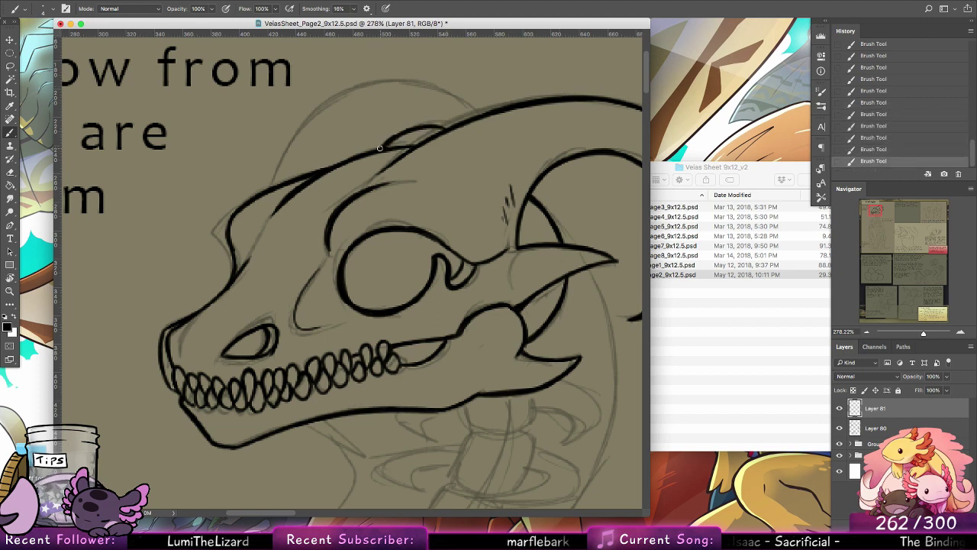
{"action": "left_click_drag", "start_coordinate": [379, 148], "coordinate": [431, 122]}
Step: Ink the far horn's large arc above the skull and add a short line inside the small arch beneath it
{"action": "left_click_drag", "start_coordinate": [273, 186], "coordinate": [369, 87]}
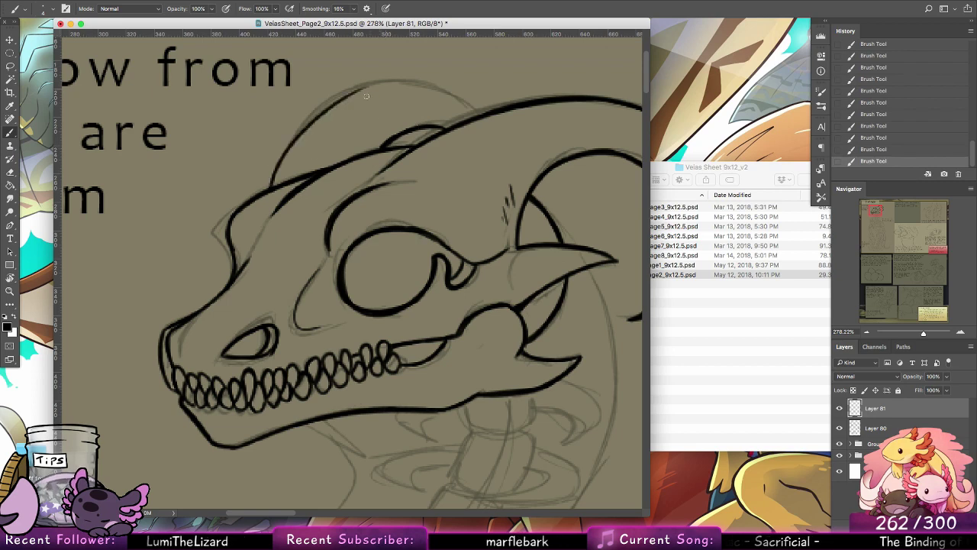
{"action": "key", "text": "super+z"}
{"action": "left_click_drag", "start_coordinate": [274, 187], "coordinate": [380, 84]}
{"action": "left_click_drag", "start_coordinate": [282, 169], "coordinate": [398, 85]}
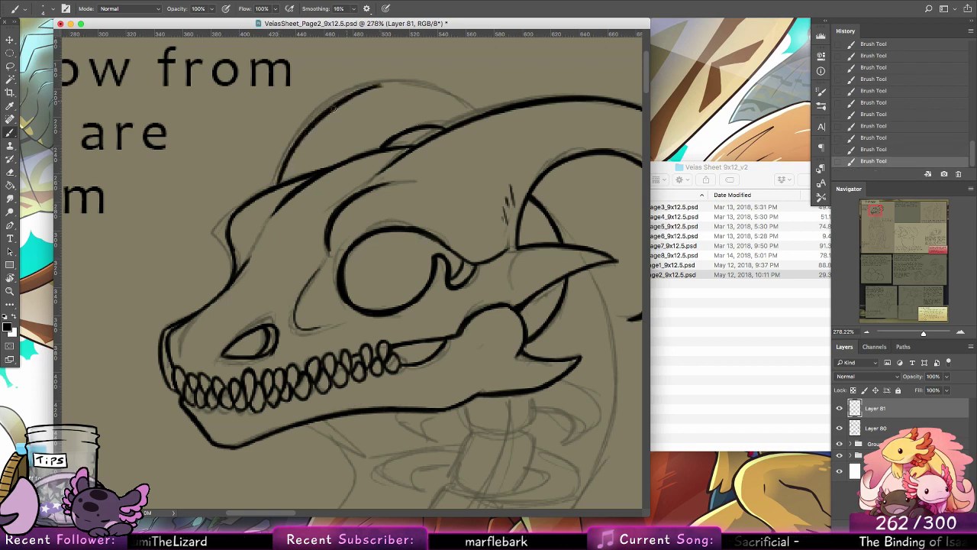
{"action": "left_click_drag", "start_coordinate": [331, 109], "coordinate": [459, 97]}
{"action": "mouse_move", "coordinate": [362, 93]}
{"action": "left_mouse_down"}
{"action": "mouse_move", "coordinate": [472, 102]}
{"action": "mouse_move", "coordinate": [463, 98]}
{"action": "mouse_move", "coordinate": [479, 114]}
{"action": "mouse_move", "coordinate": [469, 102]}
{"action": "left_mouse_up"}
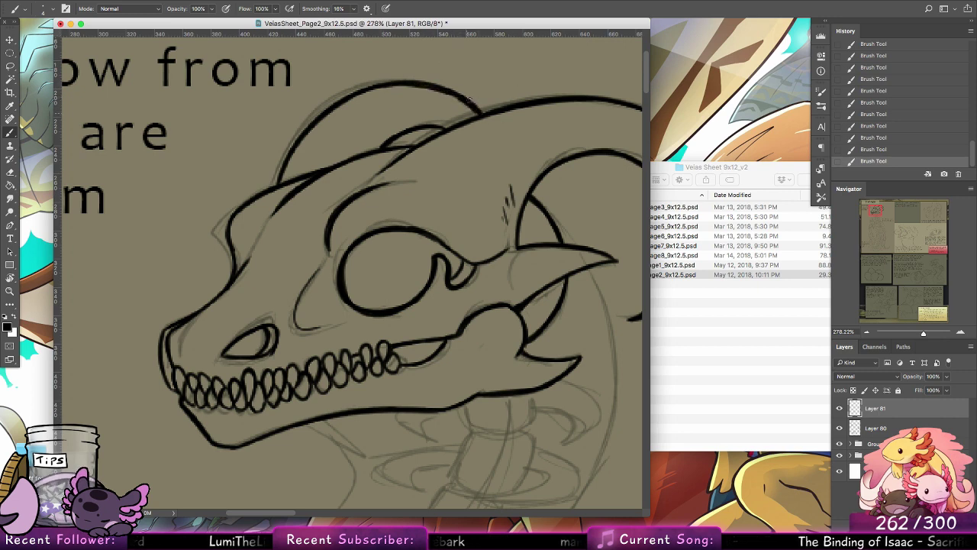
{"action": "left_click_drag", "start_coordinate": [442, 131], "coordinate": [383, 153]}
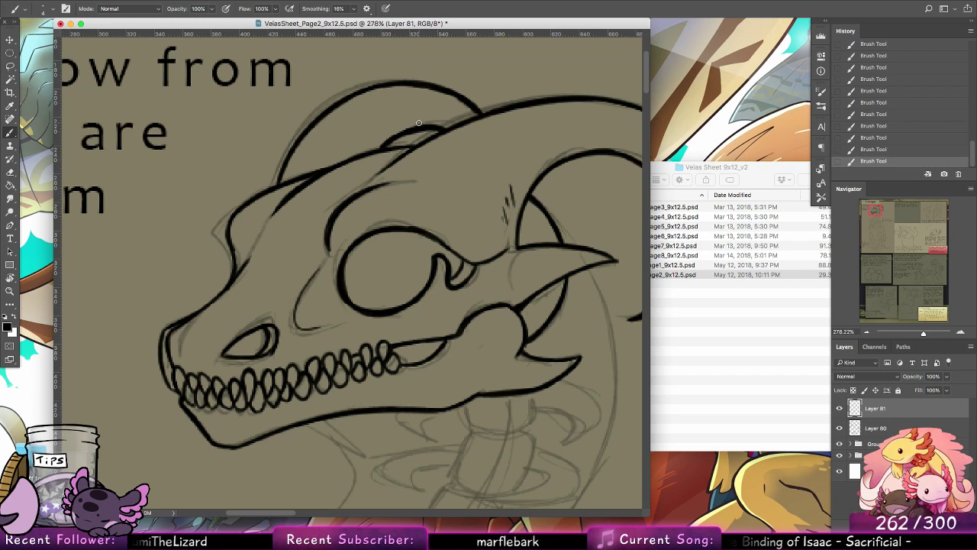
{"action": "left_click_drag", "start_coordinate": [386, 151], "coordinate": [469, 127]}
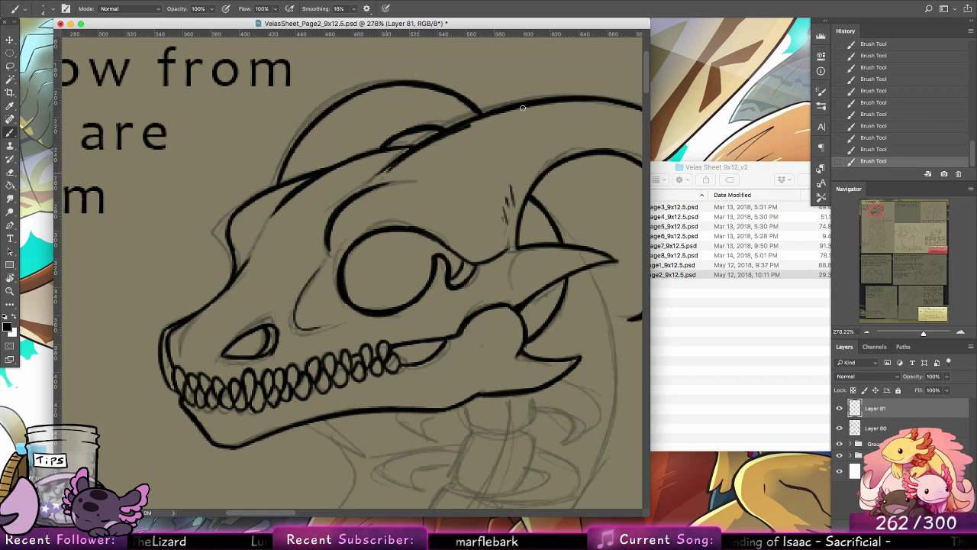
{"action": "key", "text": "super+z"}
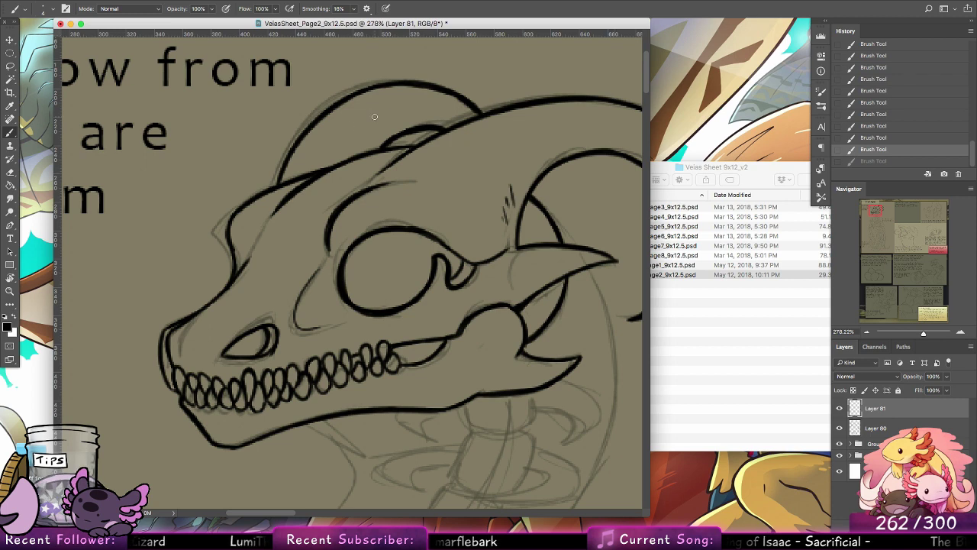
{"action": "key", "text": "super+z"}
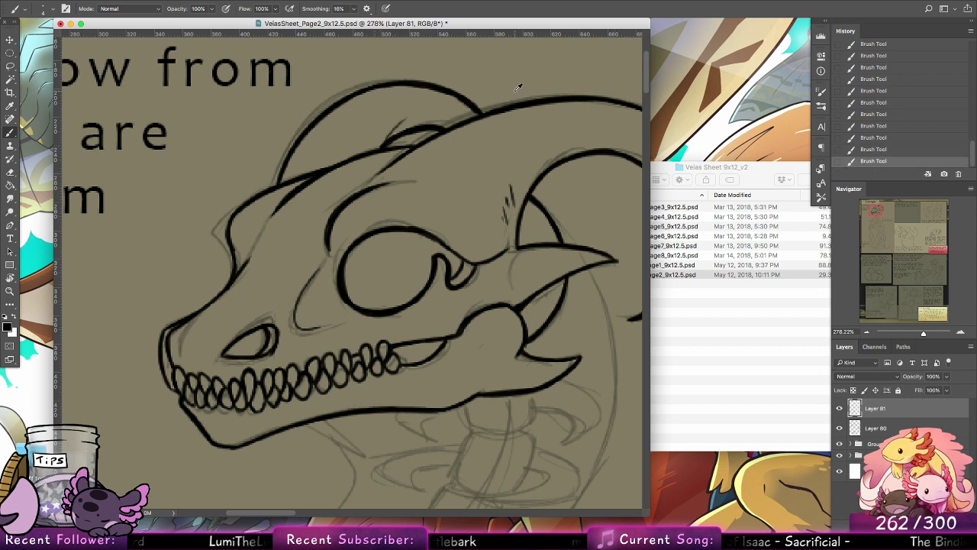
{"action": "key", "text": "super+z"}
Step: Ink the short slanted line under the lower jaw and the curve of the throat below it
{"action": "scroll", "coordinate": [485, 309], "scroll_direction": "down", "scroll_amount": 10}
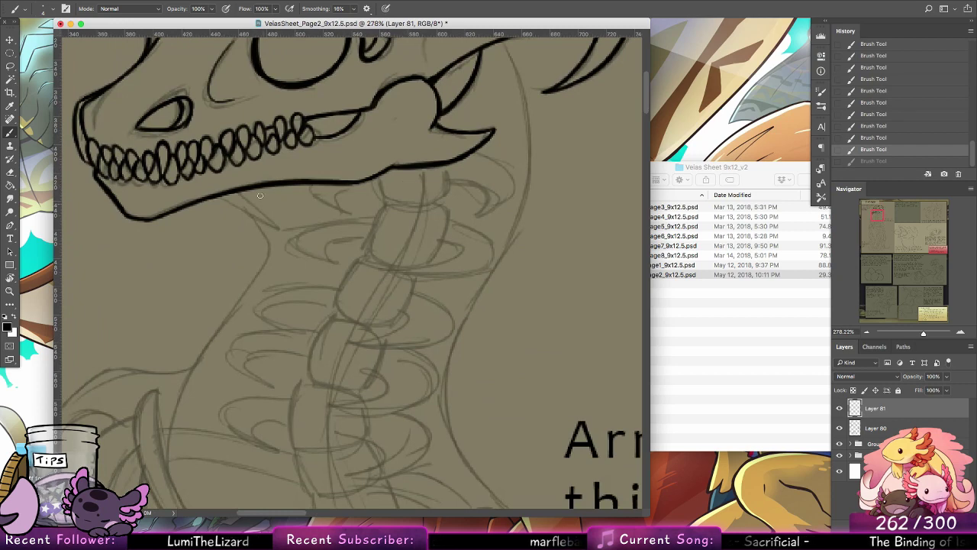
{"action": "left_click_drag", "start_coordinate": [236, 194], "coordinate": [283, 227]}
{"action": "key", "text": "super+z"}
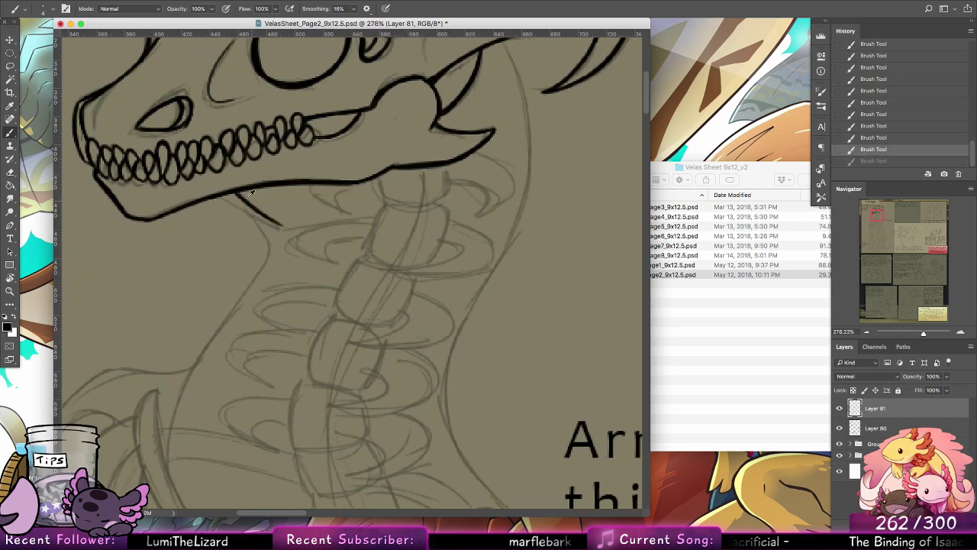
{"action": "mouse_move", "coordinate": [239, 193]}
{"action": "left_mouse_down"}
{"action": "mouse_move", "coordinate": [282, 224]}
{"action": "mouse_move", "coordinate": [271, 270]}
{"action": "left_mouse_up"}
{"action": "key", "text": "super+z"}
{"action": "mouse_move", "coordinate": [261, 210]}
{"action": "left_mouse_down"}
{"action": "mouse_move", "coordinate": [266, 256]}
{"action": "mouse_move", "coordinate": [257, 267]}
{"action": "left_mouse_up"}
{"action": "key", "text": "super+z"}
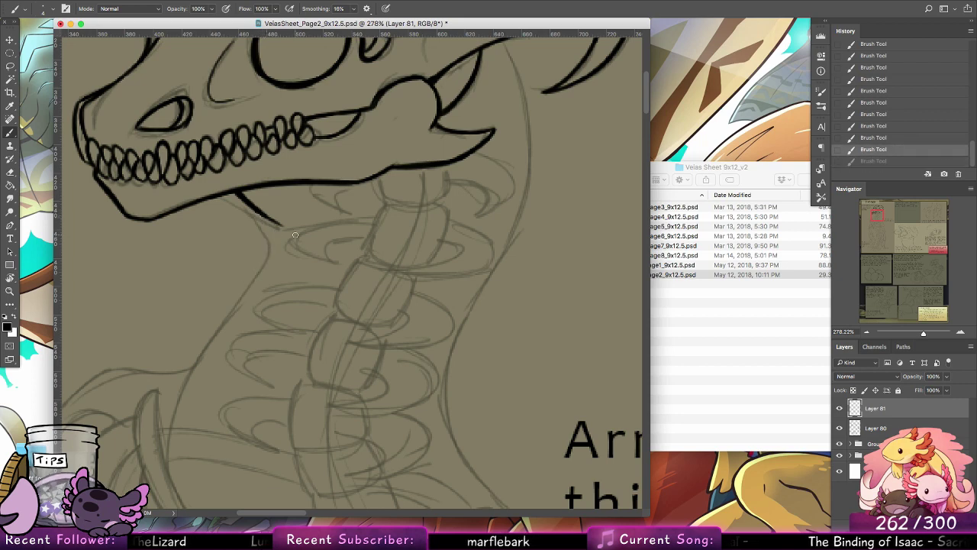
{"action": "mouse_move", "coordinate": [263, 215]}
{"action": "left_mouse_down"}
{"action": "mouse_move", "coordinate": [272, 264]}
{"action": "mouse_move", "coordinate": [262, 276]}
{"action": "left_mouse_up"}
{"action": "key", "text": "super+z"}
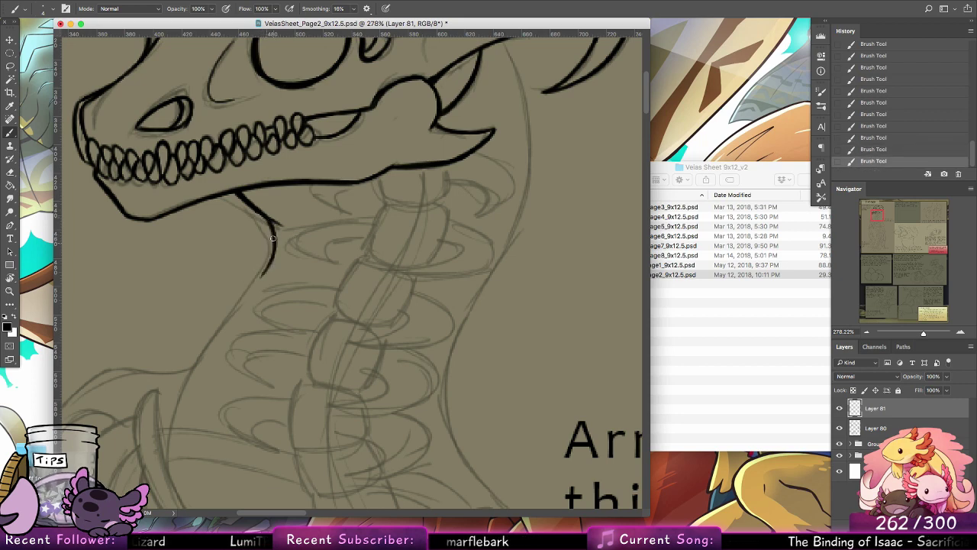
Step: Ink the front outline of the neck from the throat curve down to the chest
{"action": "mouse_move", "coordinate": [270, 221]}
{"action": "left_mouse_down"}
{"action": "mouse_move", "coordinate": [255, 284]}
{"action": "mouse_move", "coordinate": [176, 460]}
{"action": "left_mouse_up"}
{"action": "key", "text": "super+z"}
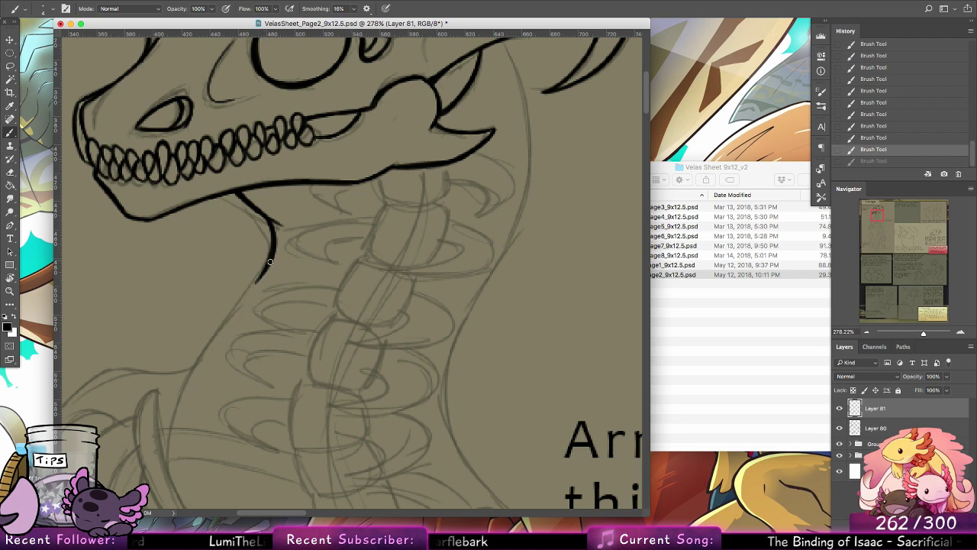
{"action": "left_click_drag", "start_coordinate": [271, 260], "coordinate": [181, 441]}
{"action": "key", "text": "super+z"}
{"action": "left_click_drag", "start_coordinate": [187, 362], "coordinate": [162, 489]}
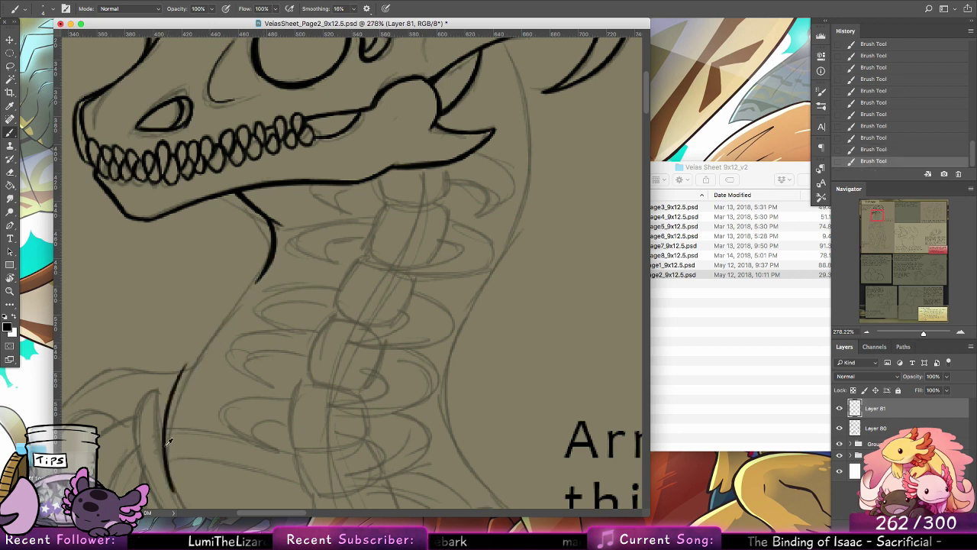
{"action": "key", "text": "super+z"}
{"action": "left_click_drag", "start_coordinate": [212, 329], "coordinate": [172, 485]}
{"action": "left_click_drag", "start_coordinate": [174, 397], "coordinate": [255, 282]}
{"action": "key", "text": "super+z"}
{"action": "key", "text": "super+z"}
{"action": "left_click_drag", "start_coordinate": [191, 364], "coordinate": [267, 265]}
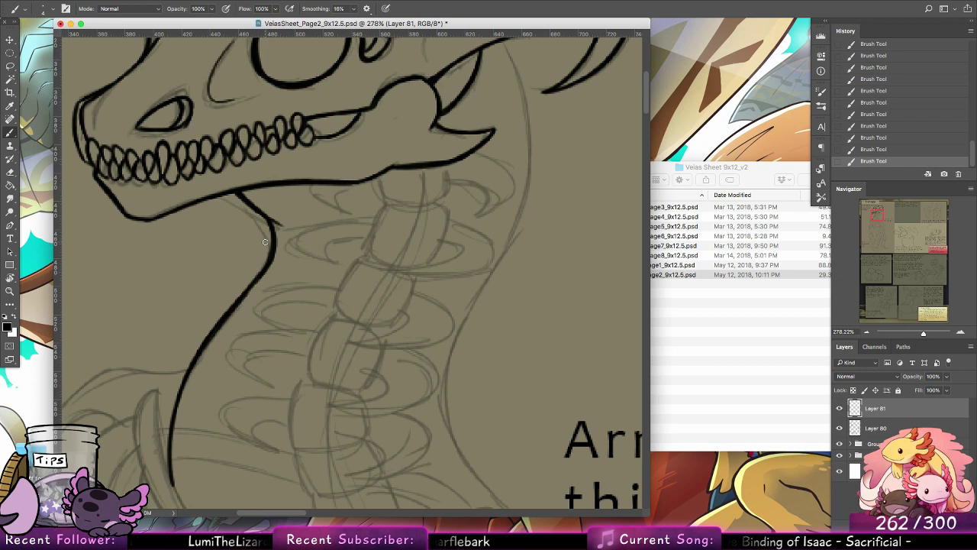
Step: Ink the upper back outline of the neck from beneath the skull's rear spike down to the middle of the neck
{"action": "left_click_drag", "start_coordinate": [421, 226], "coordinate": [303, 282]}
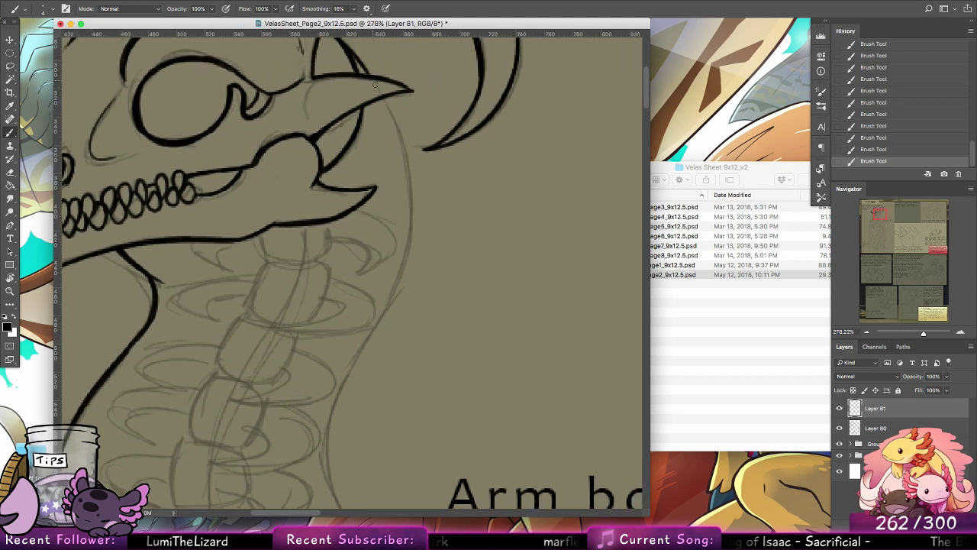
{"action": "left_click_drag", "start_coordinate": [383, 98], "coordinate": [412, 229]}
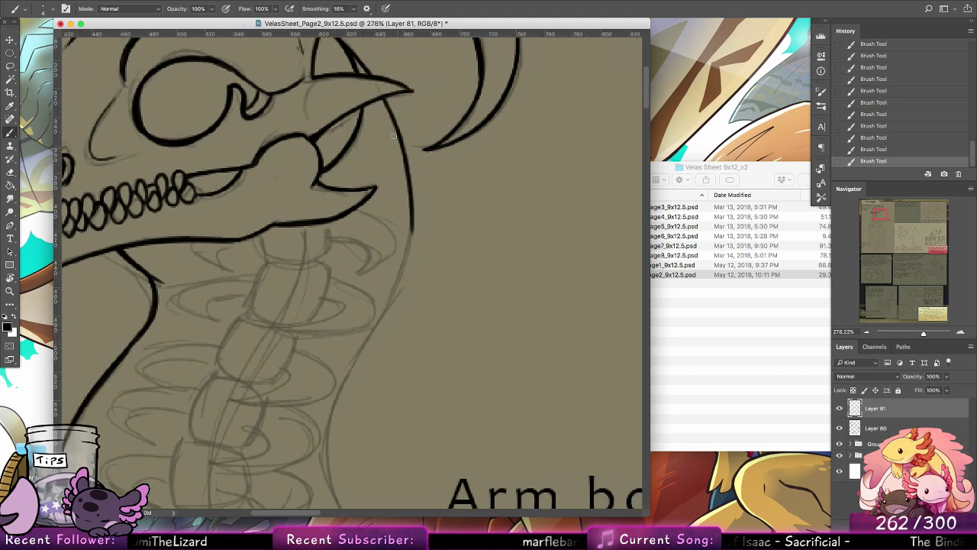
{"action": "mouse_move", "coordinate": [382, 97]}
{"action": "left_mouse_down"}
{"action": "mouse_move", "coordinate": [409, 200]}
{"action": "mouse_move", "coordinate": [390, 296]}
{"action": "left_mouse_up"}
{"action": "scroll", "coordinate": [462, 343], "scroll_direction": "down", "scroll_amount": 5}
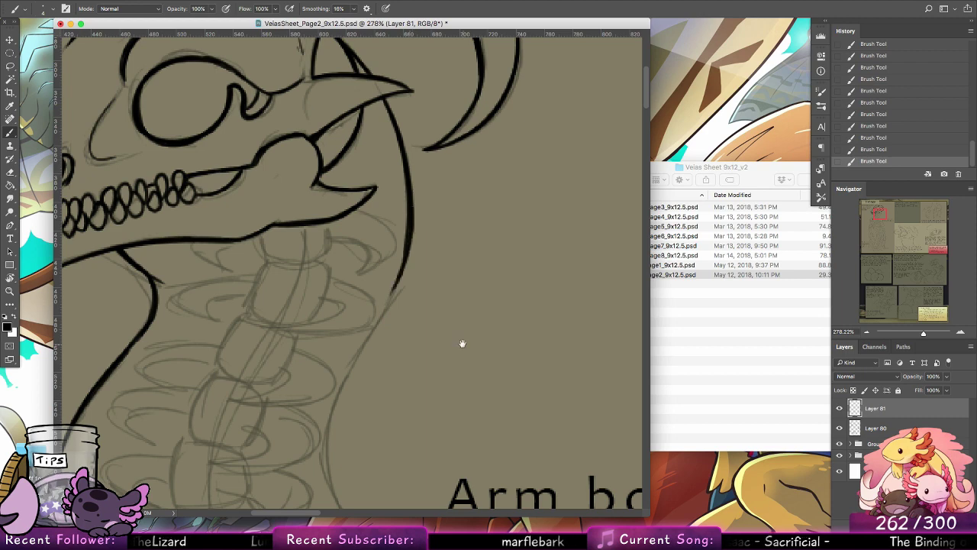
{"action": "mouse_move", "coordinate": [405, 133]}
{"action": "left_mouse_down"}
{"action": "mouse_move", "coordinate": [338, 270]}
{"action": "mouse_move", "coordinate": [321, 340]}
{"action": "mouse_move", "coordinate": [377, 208]}
{"action": "mouse_move", "coordinate": [334, 367]}
{"action": "mouse_move", "coordinate": [379, 191]}
{"action": "mouse_move", "coordinate": [347, 393]}
{"action": "left_mouse_up"}
{"action": "key", "text": "super+z"}
{"action": "key", "text": "super+z"}
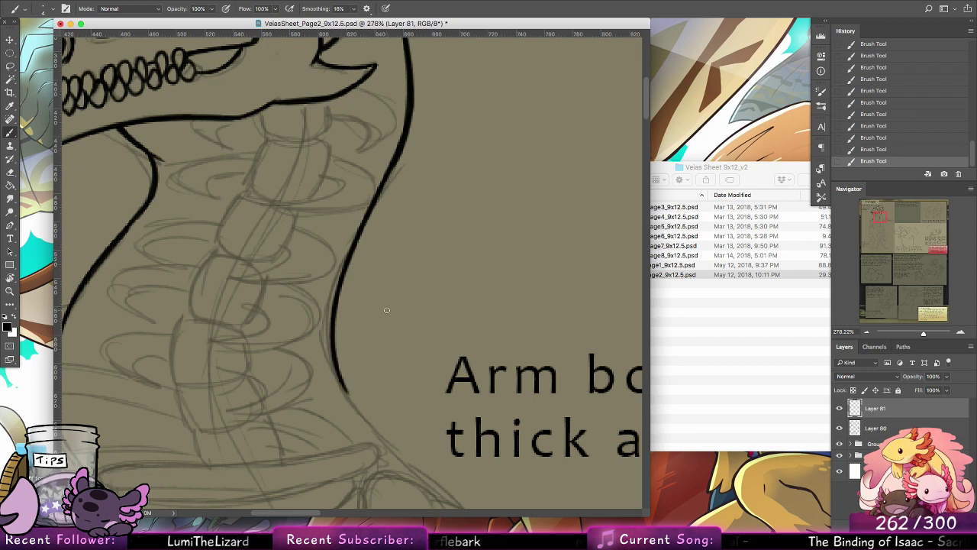
Step: Continue the neck's back outline through its inward curve and out to the shoulder above the rib cage
{"action": "mouse_move", "coordinate": [400, 150]}
{"action": "left_mouse_down"}
{"action": "mouse_move", "coordinate": [333, 311]}
{"action": "mouse_move", "coordinate": [373, 423]}
{"action": "left_mouse_up"}
{"action": "left_click_drag", "start_coordinate": [336, 368], "coordinate": [391, 451]}
{"action": "key", "text": "super+z"}
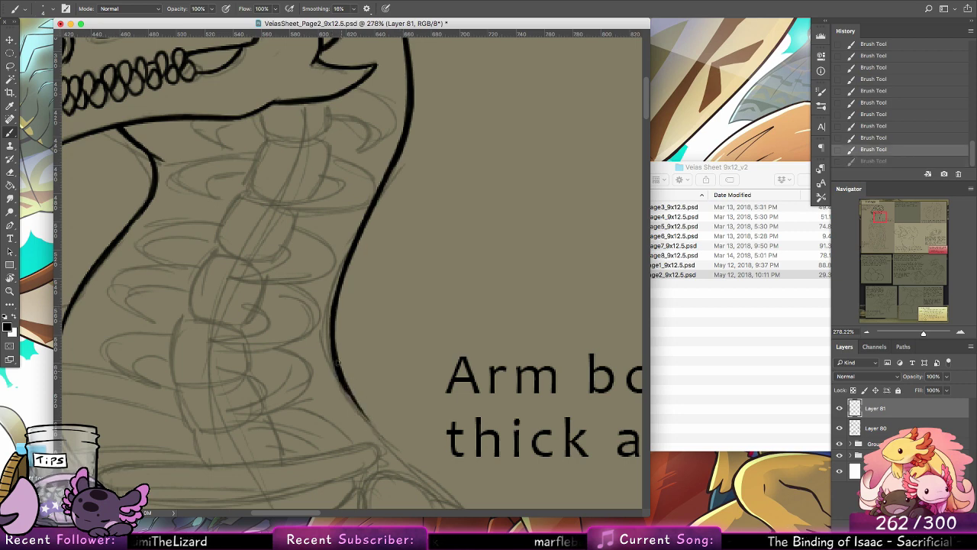
{"action": "left_click_drag", "start_coordinate": [336, 361], "coordinate": [394, 447]}
{"action": "left_click_drag", "start_coordinate": [348, 386], "coordinate": [406, 456]}
{"action": "key", "text": "super+z"}
{"action": "left_click_drag", "start_coordinate": [340, 373], "coordinate": [409, 461]}
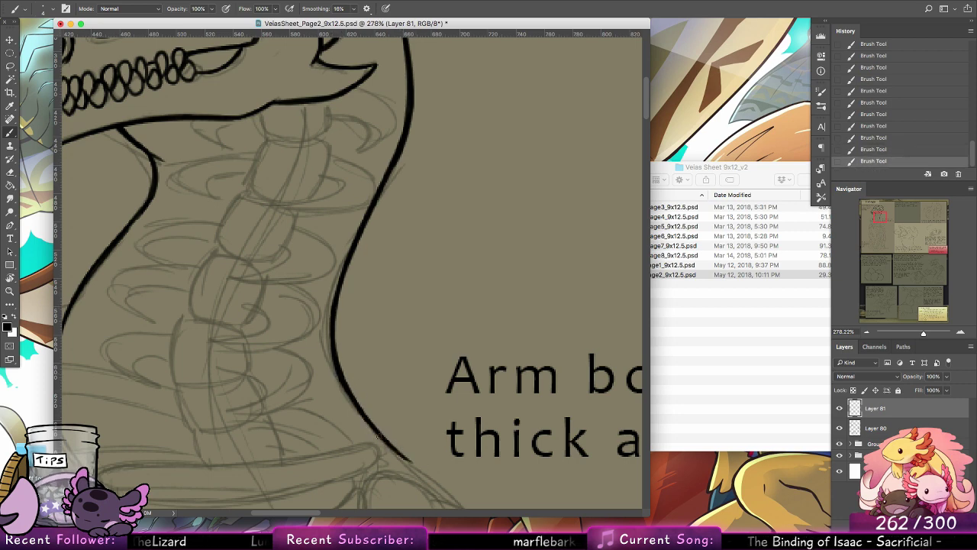
Step: Ink the outlines of the top two neck vertebrae directly beneath the jaw
{"action": "mouse_move", "coordinate": [420, 314]}
{"action": "left_mouse_down"}
{"action": "mouse_move", "coordinate": [486, 405]}
{"action": "mouse_move", "coordinate": [457, 419]}
{"action": "left_mouse_up"}
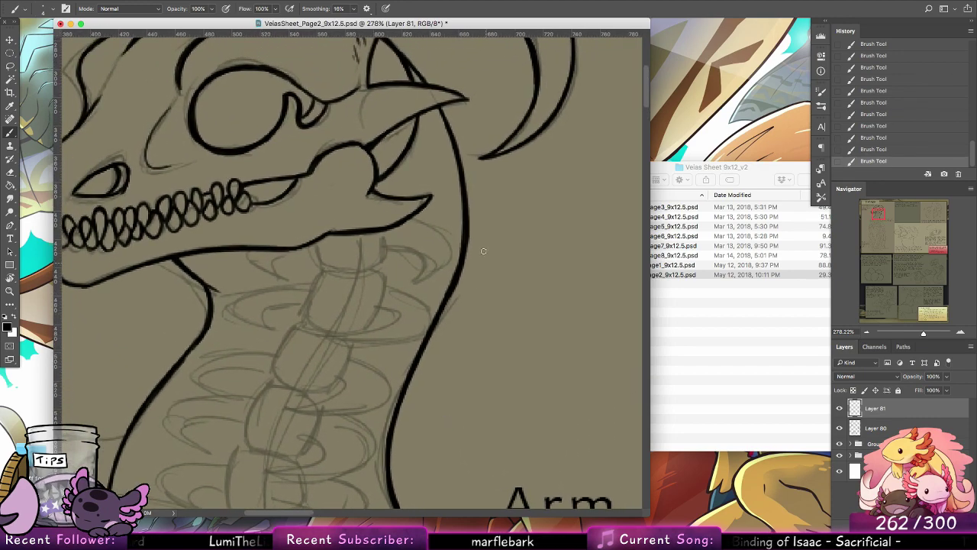
{"action": "mouse_move", "coordinate": [313, 243]}
{"action": "left_mouse_down"}
{"action": "mouse_move", "coordinate": [326, 272]}
{"action": "mouse_move", "coordinate": [369, 268]}
{"action": "left_mouse_up"}
{"action": "key", "text": "super+z"}
{"action": "mouse_move", "coordinate": [384, 232]}
{"action": "left_mouse_down"}
{"action": "mouse_move", "coordinate": [381, 265]}
{"action": "mouse_move", "coordinate": [384, 233]}
{"action": "mouse_move", "coordinate": [371, 265]}
{"action": "mouse_move", "coordinate": [383, 255]}
{"action": "mouse_move", "coordinate": [357, 269]}
{"action": "mouse_move", "coordinate": [382, 258]}
{"action": "mouse_move", "coordinate": [384, 246]}
{"action": "mouse_move", "coordinate": [316, 278]}
{"action": "mouse_move", "coordinate": [303, 304]}
{"action": "mouse_move", "coordinate": [312, 319]}
{"action": "mouse_move", "coordinate": [351, 321]}
{"action": "mouse_move", "coordinate": [304, 308]}
{"action": "mouse_move", "coordinate": [351, 328]}
{"action": "left_mouse_up"}
{"action": "mouse_move", "coordinate": [373, 265]}
{"action": "left_mouse_down"}
{"action": "mouse_move", "coordinate": [385, 287]}
{"action": "mouse_move", "coordinate": [365, 326]}
{"action": "mouse_move", "coordinate": [373, 316]}
{"action": "left_mouse_up"}
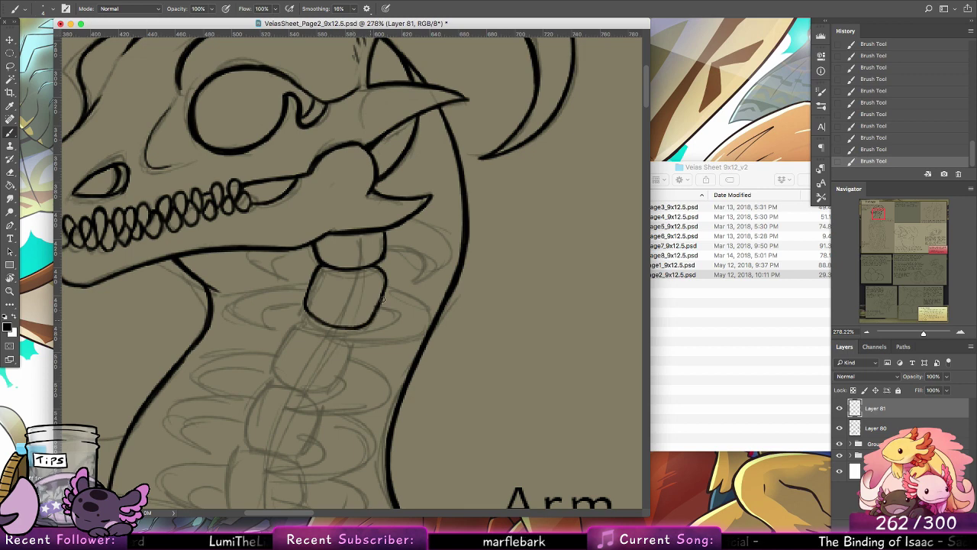
{"action": "left_click_drag", "start_coordinate": [333, 276], "coordinate": [374, 279]}
{"action": "key", "text": "super+z"}
Step: Ink the outline of the third neck vertebra, following the sketched spine
{"action": "scroll", "coordinate": [451, 252], "scroll_direction": "down", "scroll_amount": 5}
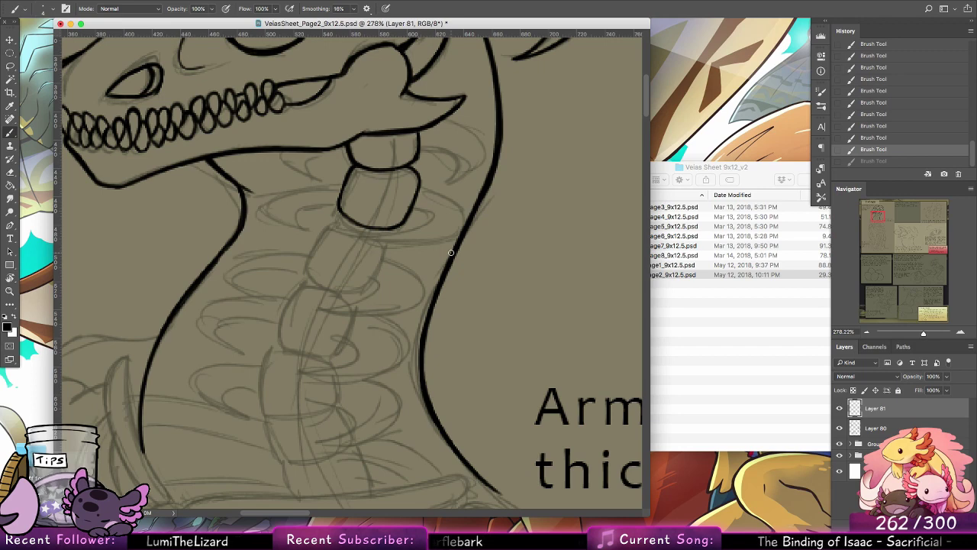
{"action": "mouse_move", "coordinate": [346, 221]}
{"action": "left_mouse_down"}
{"action": "mouse_move", "coordinate": [325, 227]}
{"action": "mouse_move", "coordinate": [307, 264]}
{"action": "mouse_move", "coordinate": [317, 284]}
{"action": "mouse_move", "coordinate": [338, 292]}
{"action": "left_mouse_up"}
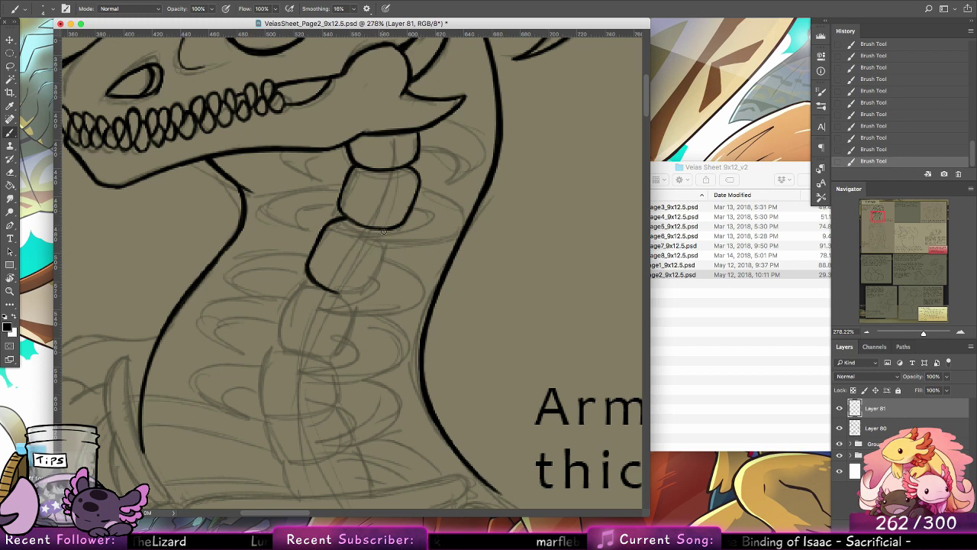
{"action": "key", "text": "alt+super+z"}
{"action": "key", "text": "alt+super+z"}
{"action": "key", "text": "alt+super+z"}
{"action": "key", "text": "alt+super+z"}
{"action": "key", "text": "alt+super+z"}
{"action": "key", "text": "alt+super+z"}
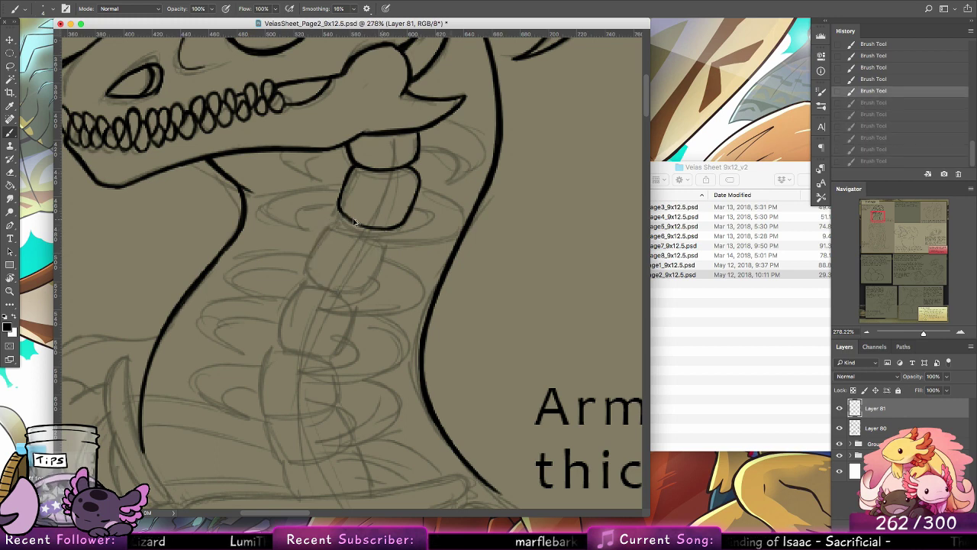
{"action": "mouse_move", "coordinate": [349, 218]}
{"action": "left_mouse_down"}
{"action": "mouse_move", "coordinate": [333, 222]}
{"action": "mouse_move", "coordinate": [310, 267]}
{"action": "mouse_move", "coordinate": [342, 289]}
{"action": "left_mouse_up"}
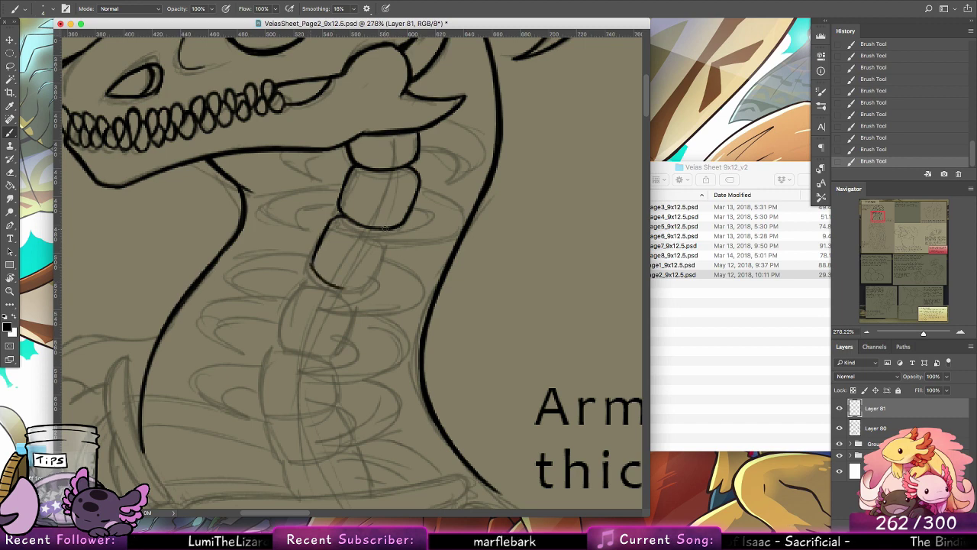
{"action": "mouse_move", "coordinate": [385, 227]}
{"action": "left_mouse_down"}
{"action": "mouse_move", "coordinate": [386, 261]}
{"action": "mouse_move", "coordinate": [394, 241]}
{"action": "mouse_move", "coordinate": [373, 287]}
{"action": "mouse_move", "coordinate": [385, 259]}
{"action": "mouse_move", "coordinate": [352, 289]}
{"action": "mouse_move", "coordinate": [334, 285]}
{"action": "mouse_move", "coordinate": [380, 276]}
{"action": "mouse_move", "coordinate": [368, 289]}
{"action": "mouse_move", "coordinate": [353, 286]}
{"action": "mouse_move", "coordinate": [380, 272]}
{"action": "left_mouse_up"}
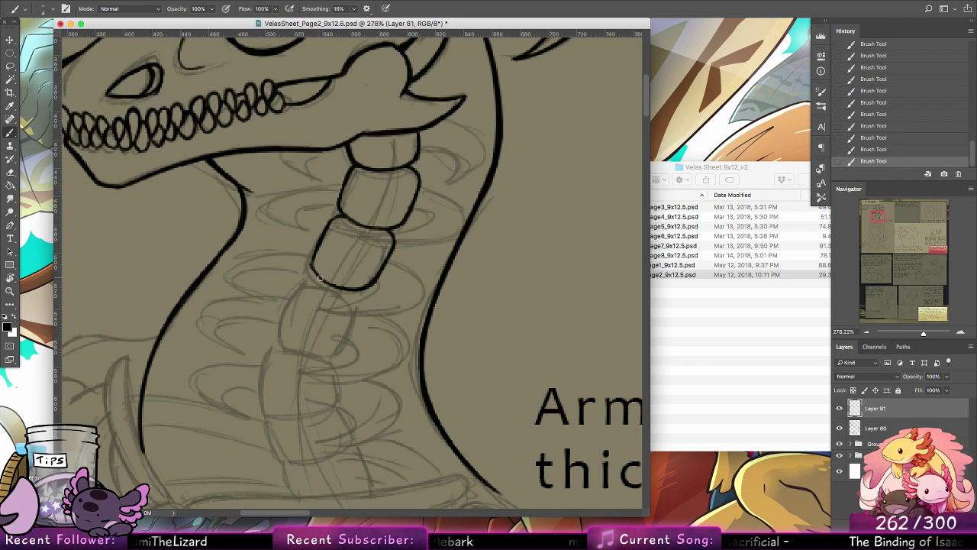
Step: Ink the arched top and front edge of the fourth neck vertebra and erase the third vertebra's line where they overlap
{"action": "left_click_drag", "start_coordinate": [350, 288], "coordinate": [284, 297]}
{"action": "key", "text": "super+z"}
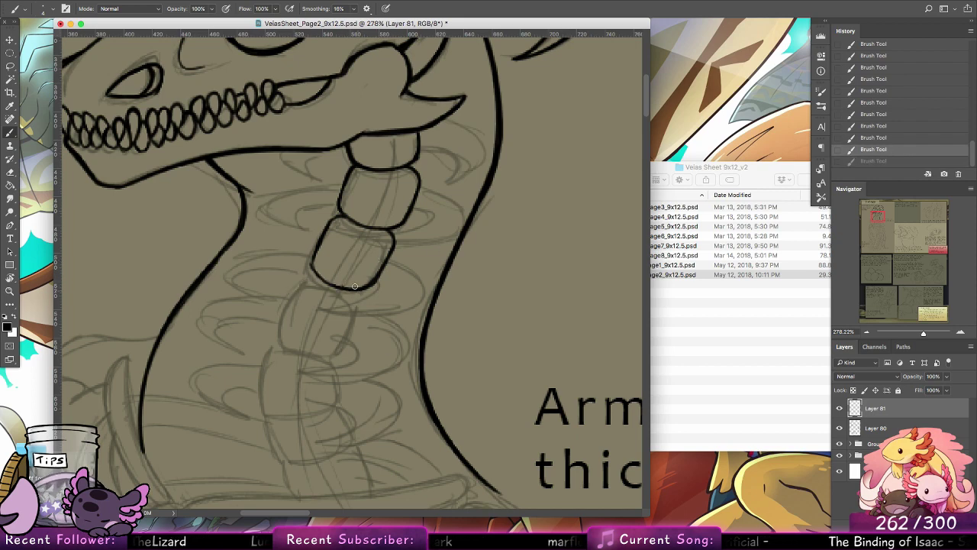
{"action": "mouse_move", "coordinate": [356, 288]}
{"action": "left_mouse_down"}
{"action": "mouse_move", "coordinate": [295, 287]}
{"action": "mouse_move", "coordinate": [333, 280]}
{"action": "mouse_move", "coordinate": [295, 287]}
{"action": "mouse_move", "coordinate": [300, 279]}
{"action": "mouse_move", "coordinate": [280, 311]}
{"action": "left_mouse_up"}
{"action": "mouse_move", "coordinate": [304, 277]}
{"action": "left_mouse_down"}
{"action": "mouse_move", "coordinate": [273, 325]}
{"action": "mouse_move", "coordinate": [277, 348]}
{"action": "left_mouse_up"}
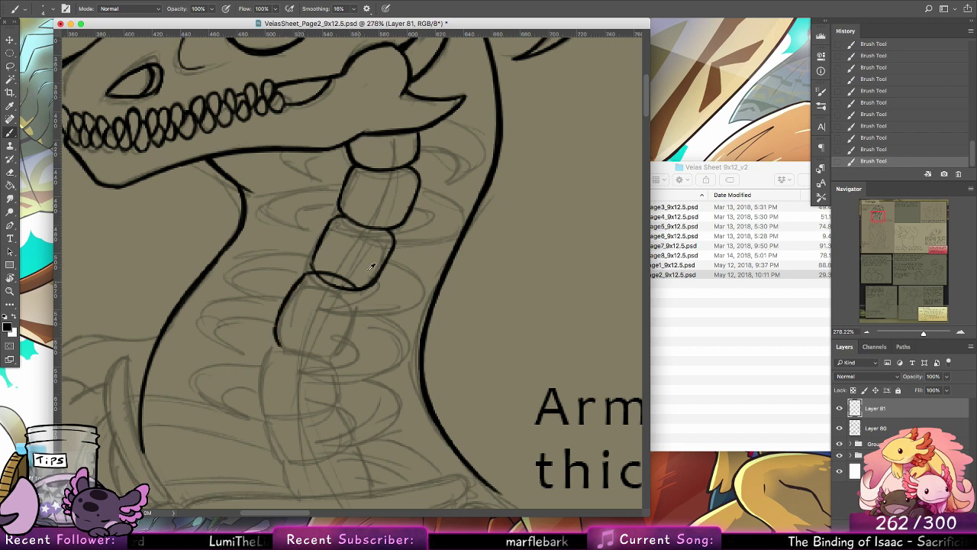
{"action": "key", "text": "super+z"}
{"action": "key", "text": "super+z"}
{"action": "key", "text": "shift+super+z"}
{"action": "key", "text": "shift+super+z"}
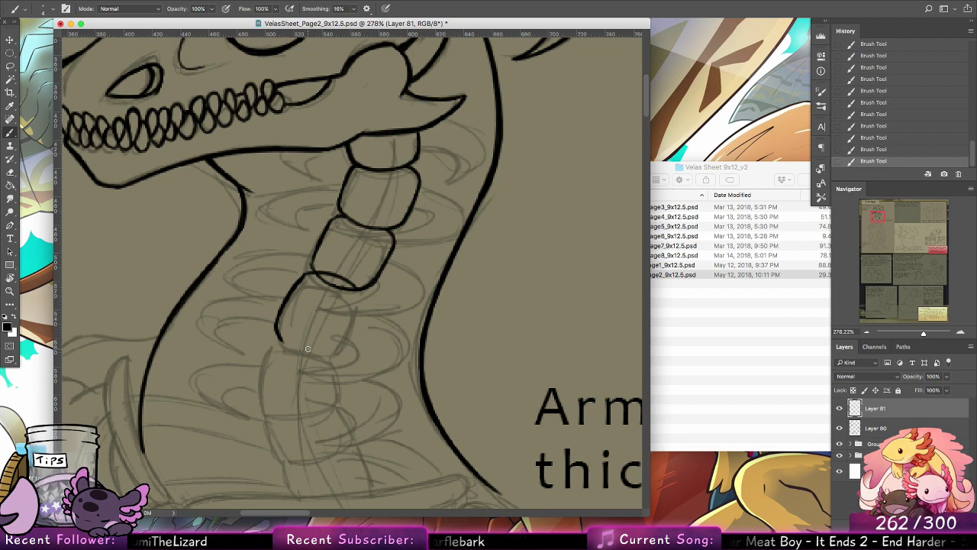
{"action": "left_click", "coordinate": [11, 173]}
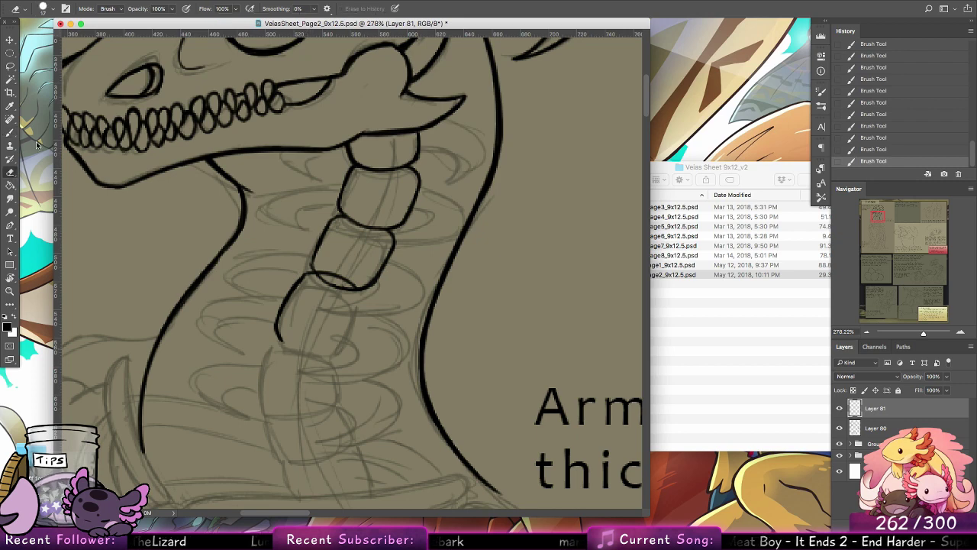
{"action": "mouse_move", "coordinate": [348, 295]}
{"action": "left_mouse_down"}
{"action": "mouse_move", "coordinate": [317, 287]}
{"action": "mouse_move", "coordinate": [325, 271]}
{"action": "mouse_move", "coordinate": [359, 307]}
{"action": "mouse_move", "coordinate": [335, 350]}
{"action": "mouse_move", "coordinate": [347, 299]}
{"action": "mouse_move", "coordinate": [435, 295]}
{"action": "mouse_move", "coordinate": [456, 228]}
{"action": "mouse_move", "coordinate": [431, 290]}
{"action": "left_mouse_up"}
Step: Ink the back edge of the fourth neck vertebra and the complete outline of the fifth one below it
{"action": "key", "text": "b"}
{"action": "left_click_drag", "start_coordinate": [292, 257], "coordinate": [282, 323]}
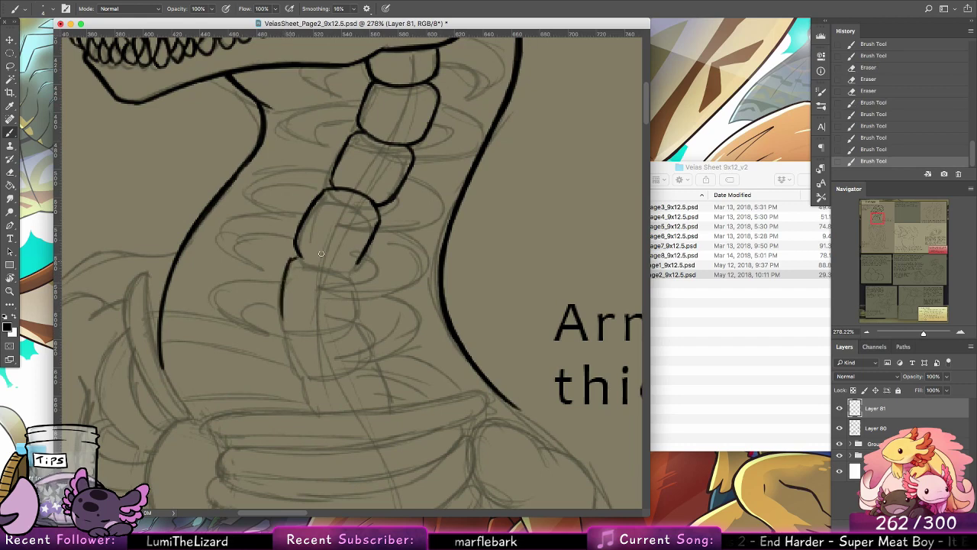
{"action": "mouse_move", "coordinate": [296, 256]}
{"action": "left_mouse_down"}
{"action": "mouse_move", "coordinate": [367, 269]}
{"action": "mouse_move", "coordinate": [334, 259]}
{"action": "mouse_move", "coordinate": [357, 273]}
{"action": "left_mouse_up"}
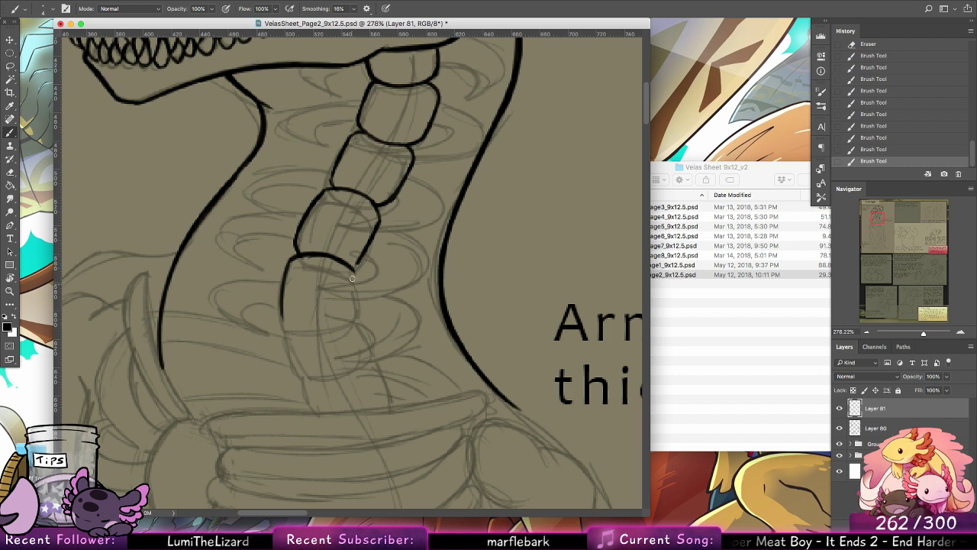
{"action": "left_click_drag", "start_coordinate": [350, 268], "coordinate": [353, 317]}
{"action": "key", "text": "alt+super+z"}
{"action": "key", "text": "alt+super+z"}
{"action": "left_click_drag", "start_coordinate": [352, 267], "coordinate": [354, 314]}
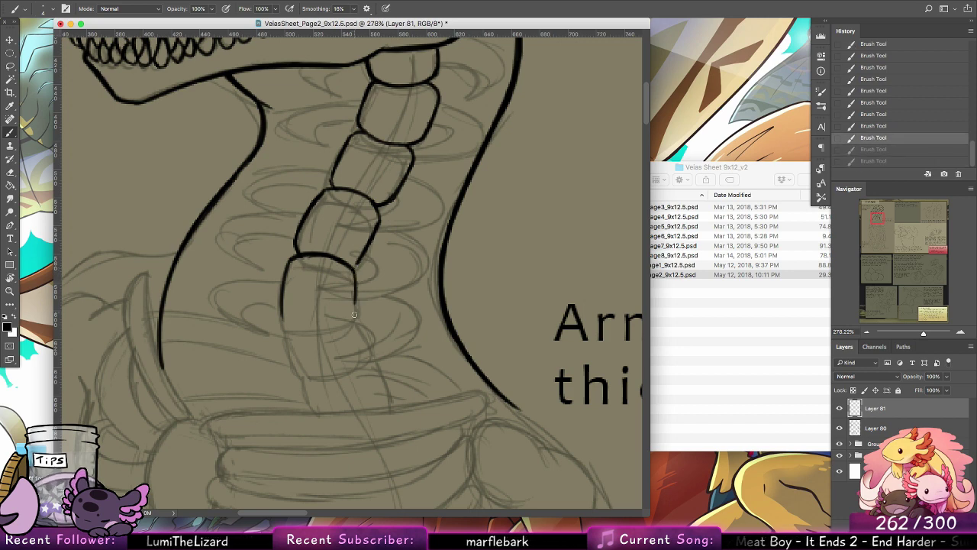
{"action": "key", "text": "shift+super+z"}
{"action": "key", "text": "shift+super+z"}
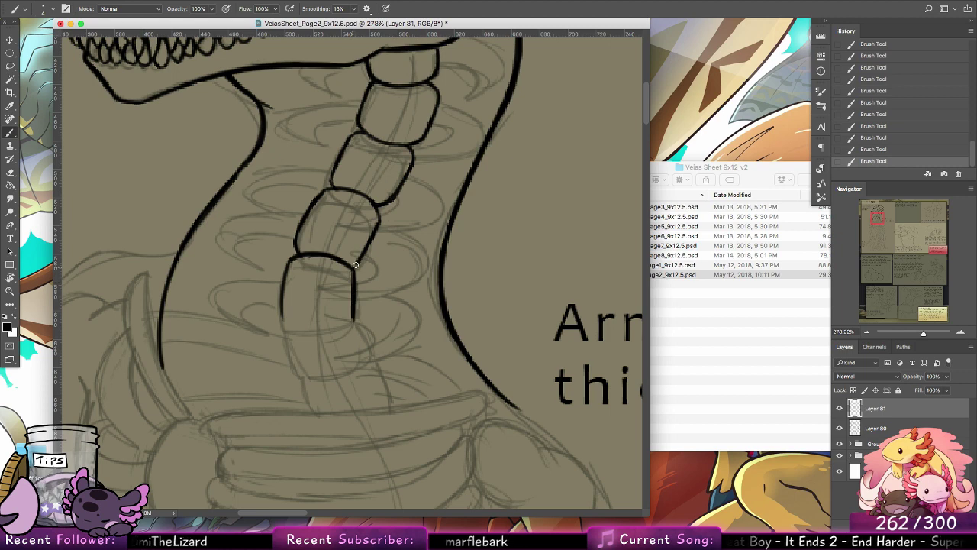
{"action": "key", "text": "alt+super+z"}
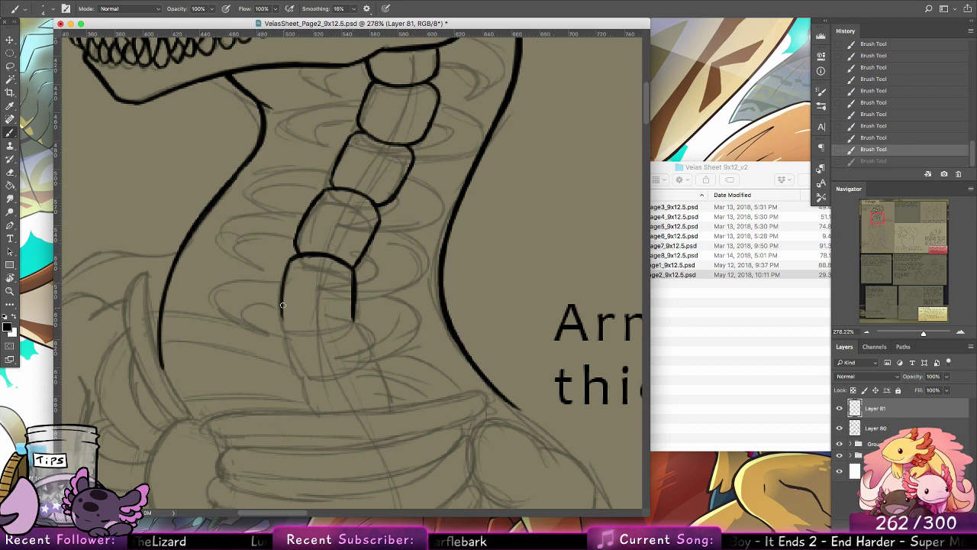
{"action": "mouse_move", "coordinate": [283, 306]}
{"action": "left_mouse_down"}
{"action": "mouse_move", "coordinate": [297, 334]}
{"action": "mouse_move", "coordinate": [352, 319]}
{"action": "left_mouse_up"}
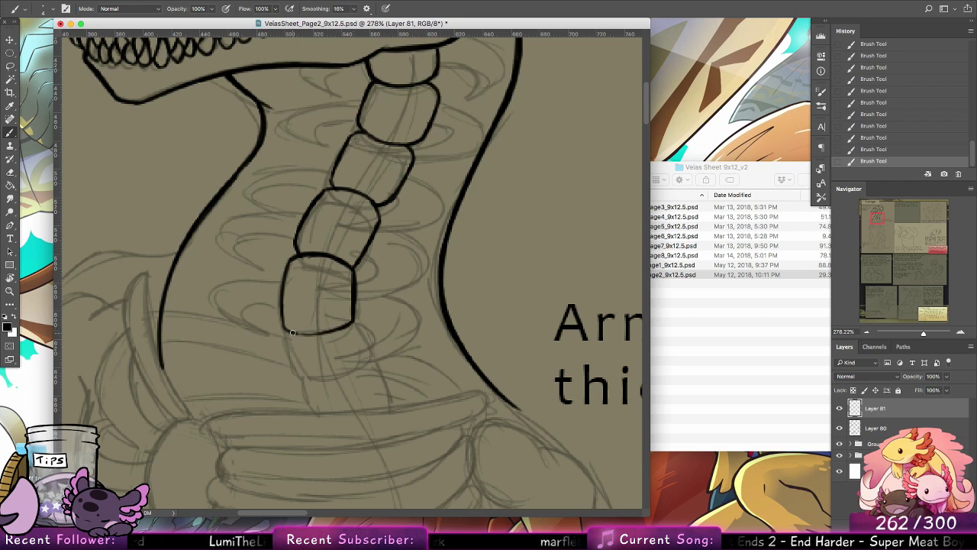
Step: Ink the sixth neck vertebra and the short sides of the next one where it meets the rib cage
{"action": "left_click_drag", "start_coordinate": [292, 332], "coordinate": [307, 396]}
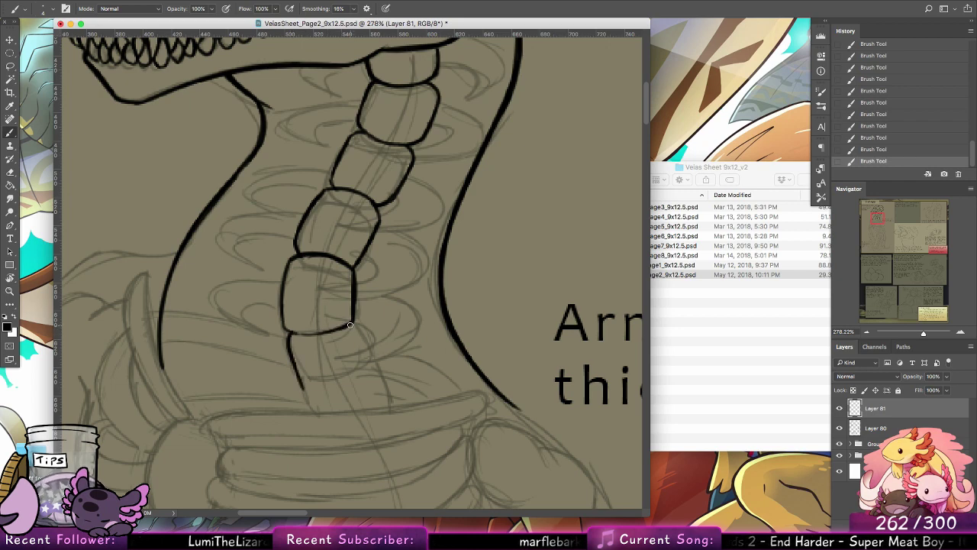
{"action": "left_click_drag", "start_coordinate": [351, 326], "coordinate": [371, 386]}
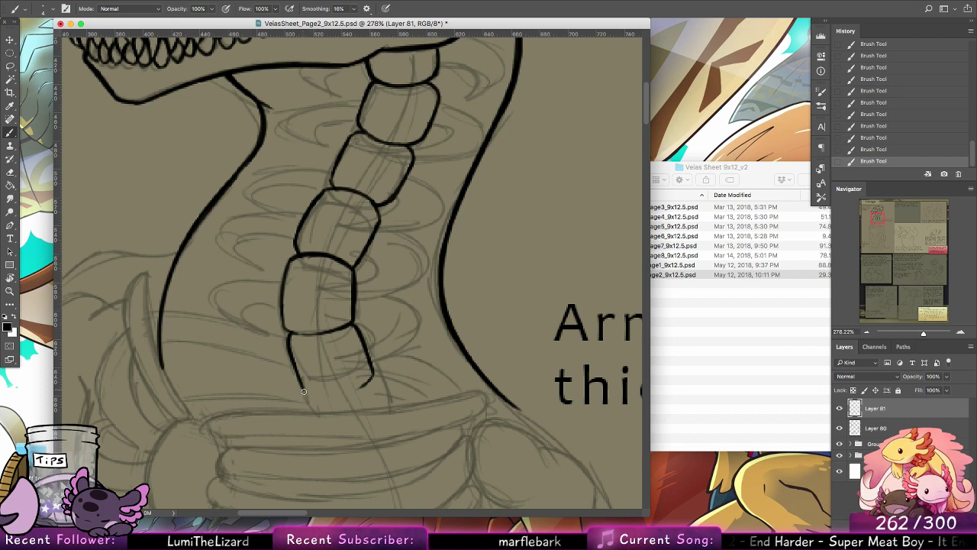
{"action": "left_click_drag", "start_coordinate": [303, 391], "coordinate": [341, 398]}
{"action": "left_click_drag", "start_coordinate": [458, 343], "coordinate": [444, 265]}
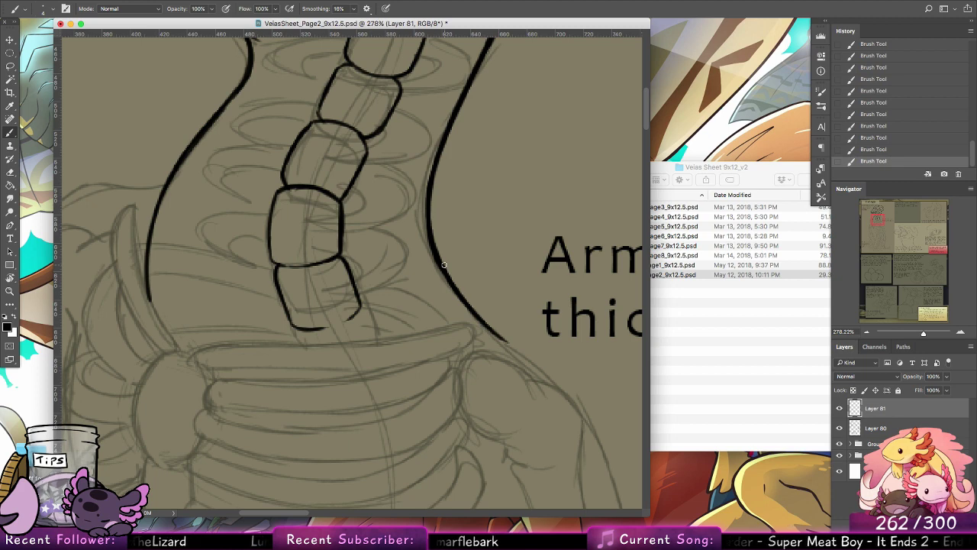
{"action": "left_click_drag", "start_coordinate": [356, 313], "coordinate": [369, 336]}
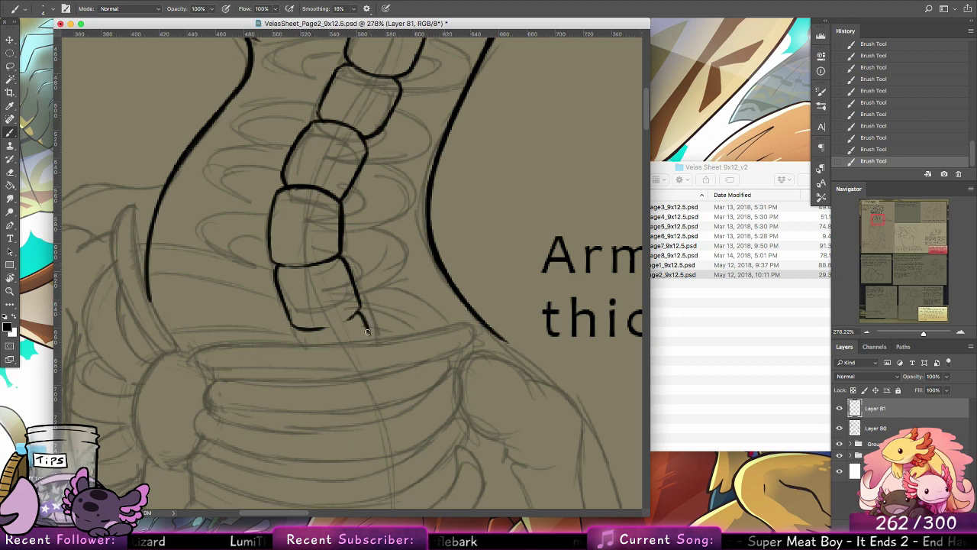
{"action": "mouse_move", "coordinate": [295, 327]}
{"action": "left_mouse_down"}
{"action": "mouse_move", "coordinate": [299, 346]}
{"action": "mouse_move", "coordinate": [338, 326]}
{"action": "left_mouse_up"}
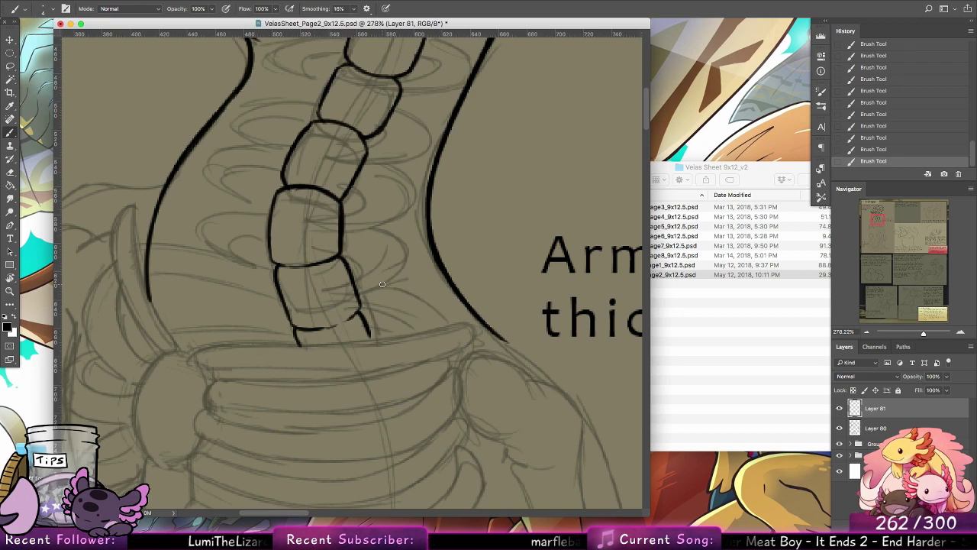
Step: Review the inked skull and neck at full-figure scale, hiding and re-showing the sketch on Layer 80 to check the line art
{"action": "scroll", "coordinate": [383, 284], "scroll_direction": "down", "scroll_amount": 5}
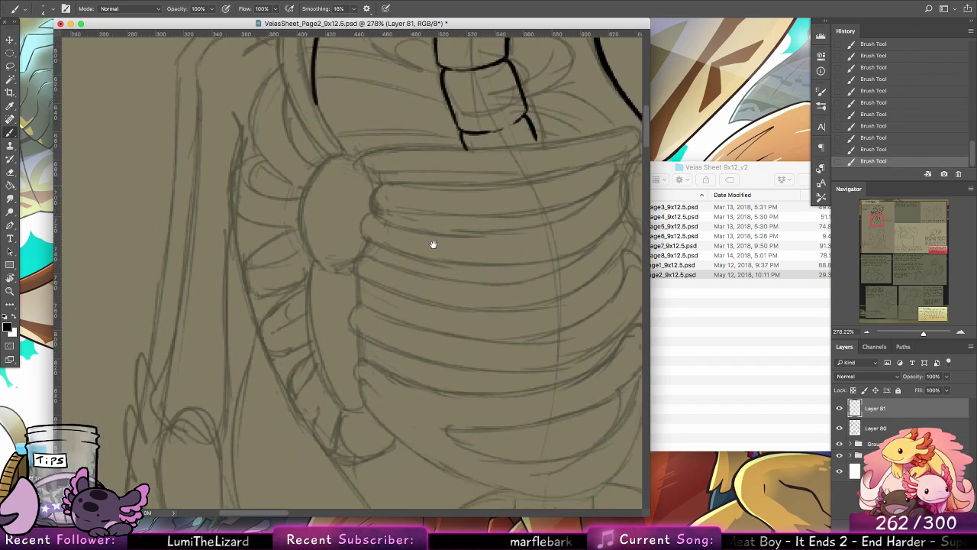
{"action": "scroll", "coordinate": [437, 198], "scroll_direction": "up", "scroll_amount": 10}
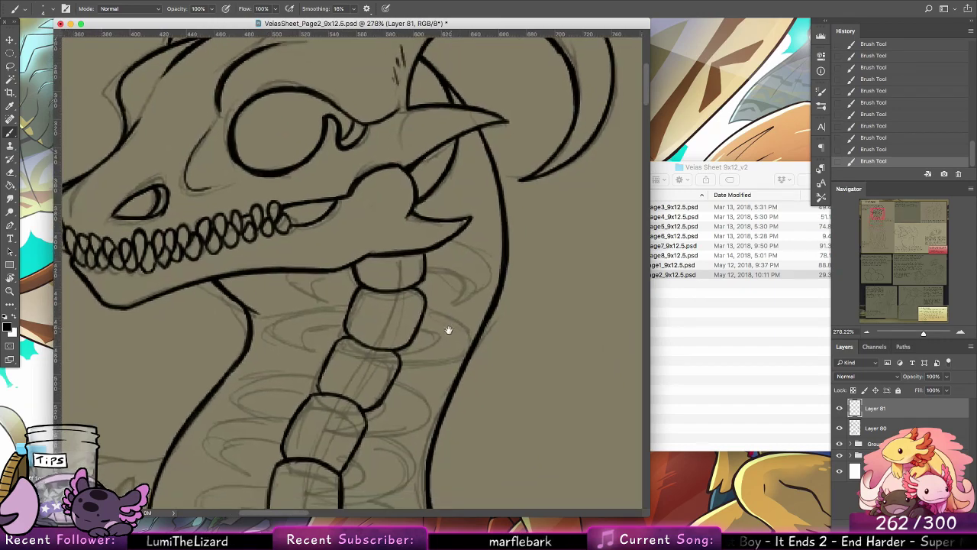
{"action": "left_click", "coordinate": [10, 292]}
{"action": "left_click_drag", "start_coordinate": [522, 302], "coordinate": [490, 299]}
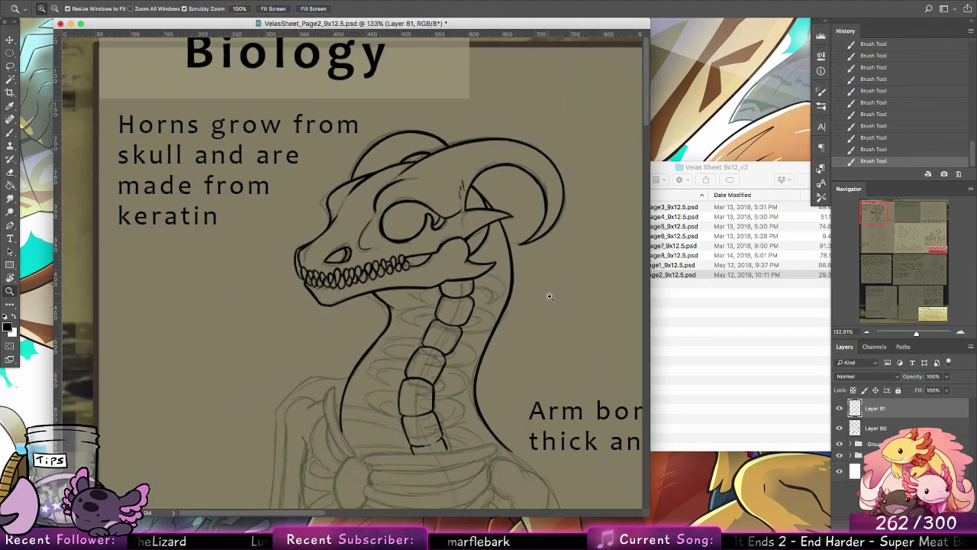
{"action": "left_click_drag", "start_coordinate": [549, 296], "coordinate": [513, 293]}
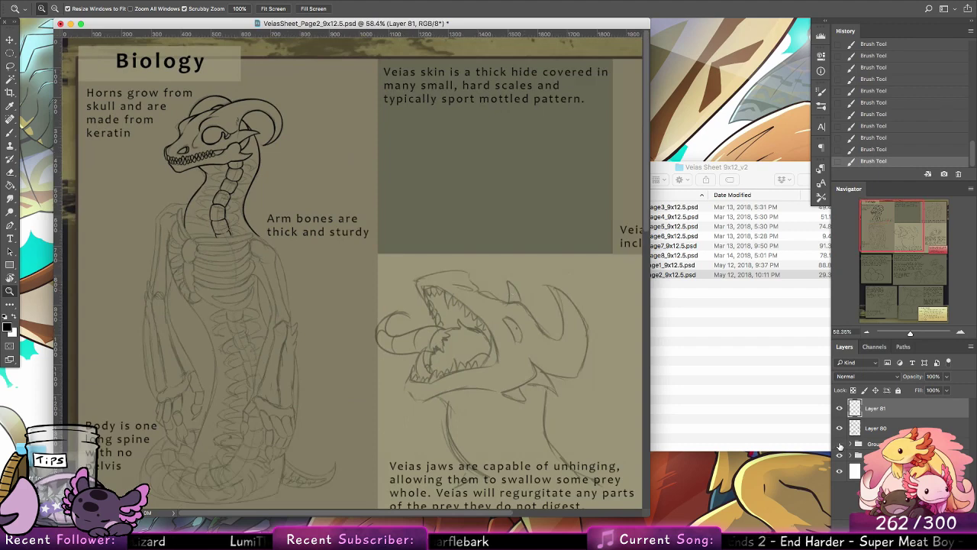
{"action": "left_click", "coordinate": [840, 444]}
{"action": "left_click", "coordinate": [840, 445]}
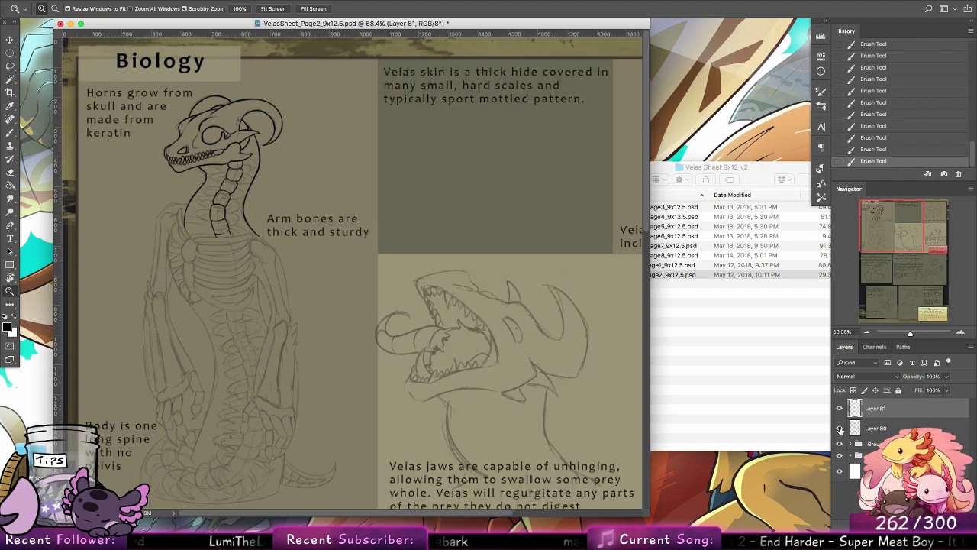
{"action": "left_click", "coordinate": [839, 428]}
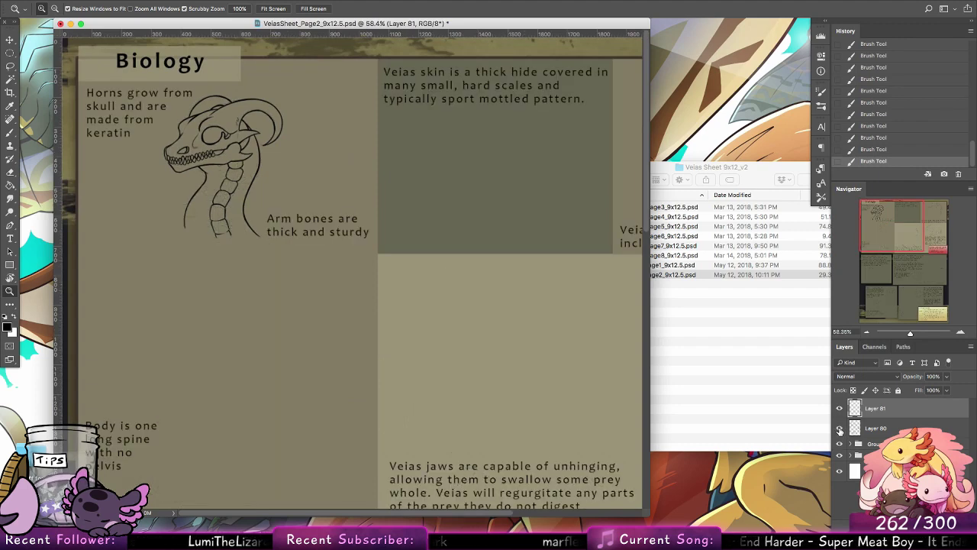
{"action": "left_click", "coordinate": [839, 428]}
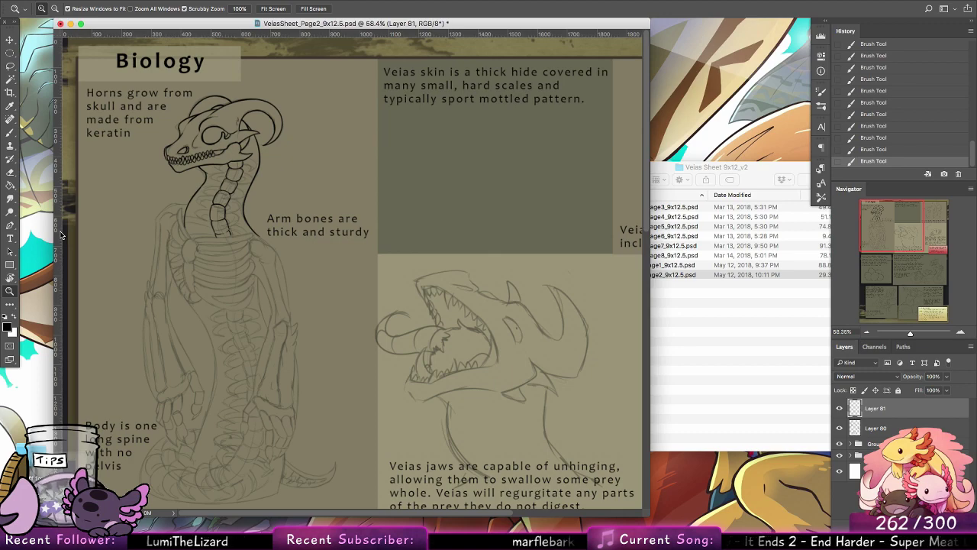
Step: Ink the small curved rib behind the first neck vertebra, with its hooked lower tip and inner line
{"action": "left_click_drag", "start_coordinate": [192, 227], "coordinate": [322, 198]}
{"action": "left_click_drag", "start_coordinate": [459, 233], "coordinate": [373, 262]}
{"action": "left_click_drag", "start_coordinate": [366, 314], "coordinate": [328, 294]}
{"action": "left_click_drag", "start_coordinate": [341, 161], "coordinate": [374, 175]}
{"action": "left_click", "coordinate": [10, 131]}
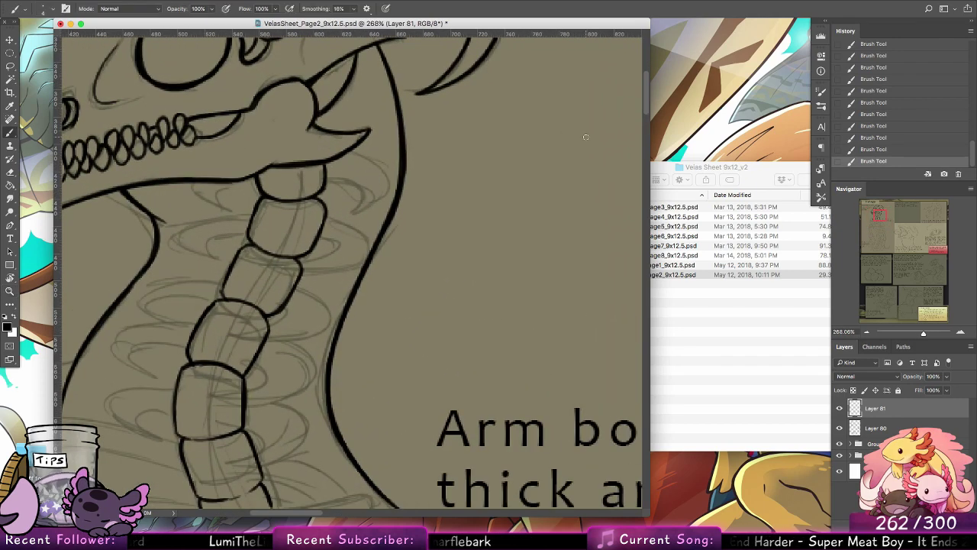
{"action": "mouse_move", "coordinate": [329, 159]}
{"action": "left_mouse_down"}
{"action": "mouse_move", "coordinate": [379, 191]}
{"action": "mouse_move", "coordinate": [375, 184]}
{"action": "mouse_move", "coordinate": [357, 208]}
{"action": "mouse_move", "coordinate": [329, 213]}
{"action": "left_mouse_up"}
{"action": "key", "text": "super+z"}
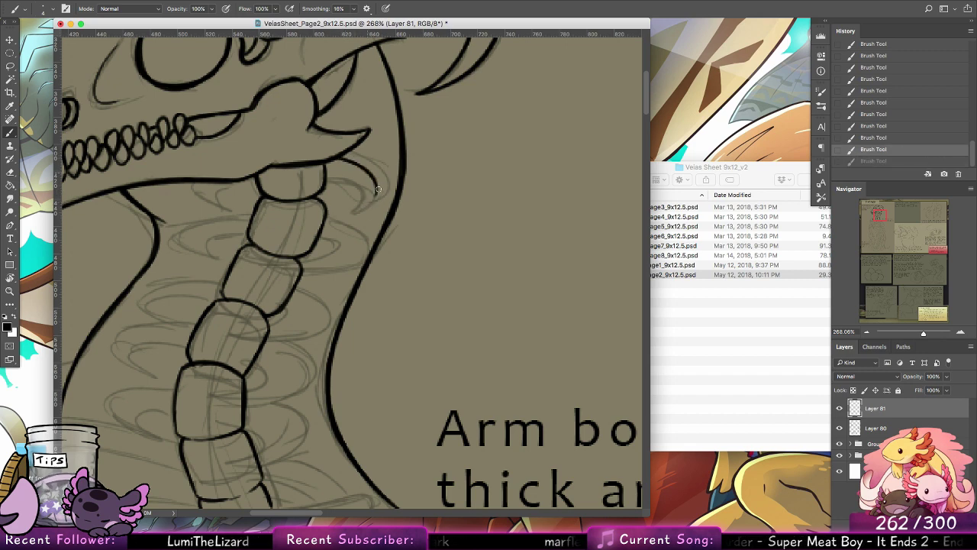
{"action": "mouse_move", "coordinate": [377, 189]}
{"action": "left_mouse_down"}
{"action": "mouse_move", "coordinate": [352, 213]}
{"action": "mouse_move", "coordinate": [328, 178]}
{"action": "left_mouse_up"}
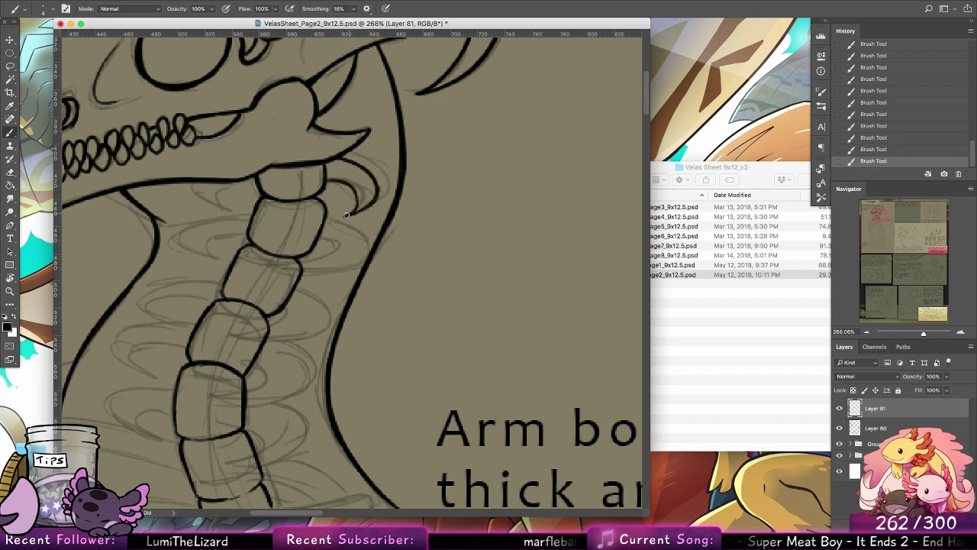
{"action": "left_click_drag", "start_coordinate": [346, 215], "coordinate": [312, 181]}
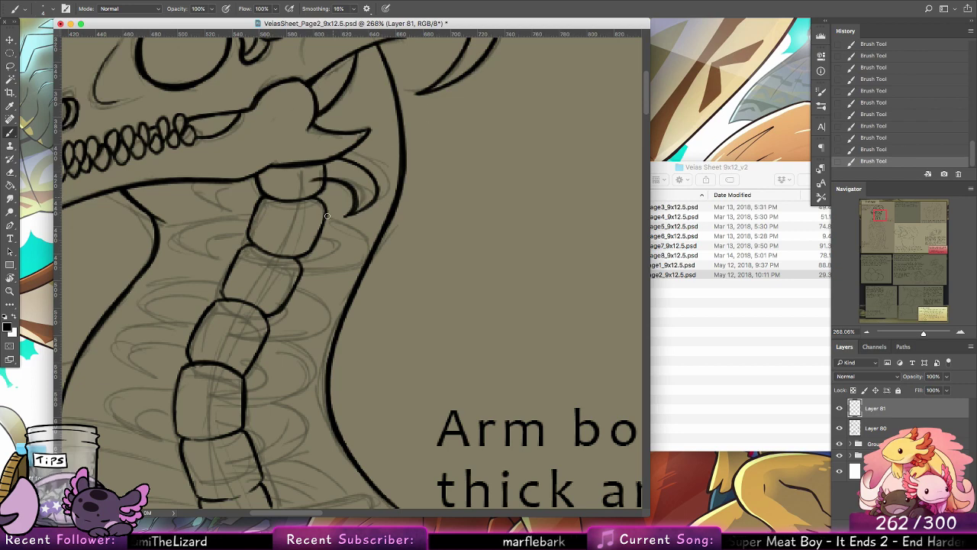
Step: Ink the curved rib behind the second neck vertebra, looping its lower curve back across the vertebra's lower edge
{"action": "left_click_drag", "start_coordinate": [319, 217], "coordinate": [358, 248]}
{"action": "key", "text": "super+z"}
{"action": "left_click_drag", "start_coordinate": [323, 218], "coordinate": [361, 242]}
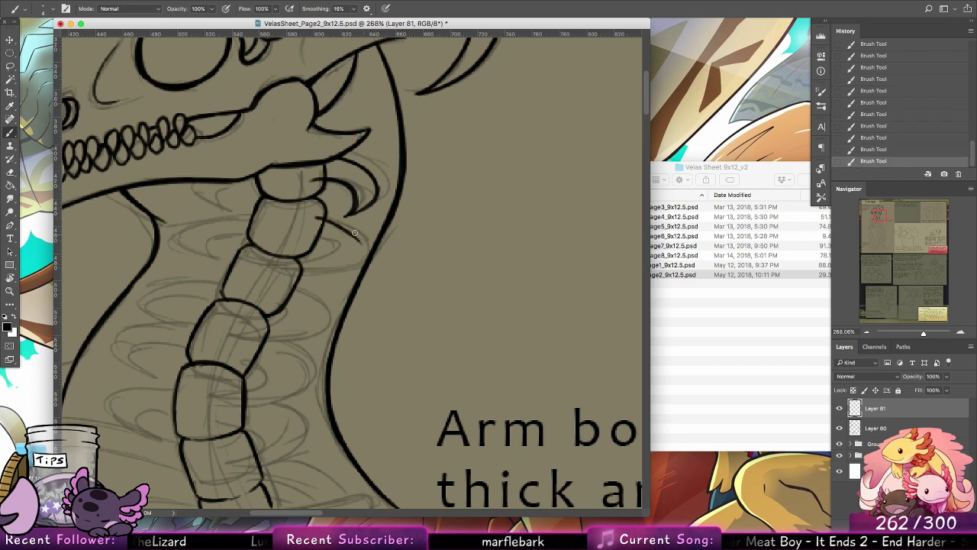
{"action": "key", "text": "super+z"}
{"action": "mouse_move", "coordinate": [313, 219]}
{"action": "left_mouse_down"}
{"action": "mouse_move", "coordinate": [339, 267]}
{"action": "mouse_move", "coordinate": [362, 257]}
{"action": "mouse_move", "coordinate": [252, 269]}
{"action": "mouse_move", "coordinate": [335, 254]}
{"action": "mouse_move", "coordinate": [276, 272]}
{"action": "mouse_move", "coordinate": [335, 254]}
{"action": "mouse_move", "coordinate": [304, 235]}
{"action": "left_mouse_up"}
{"action": "key", "text": "super+z"}
{"action": "left_click_drag", "start_coordinate": [273, 273], "coordinate": [313, 238]}
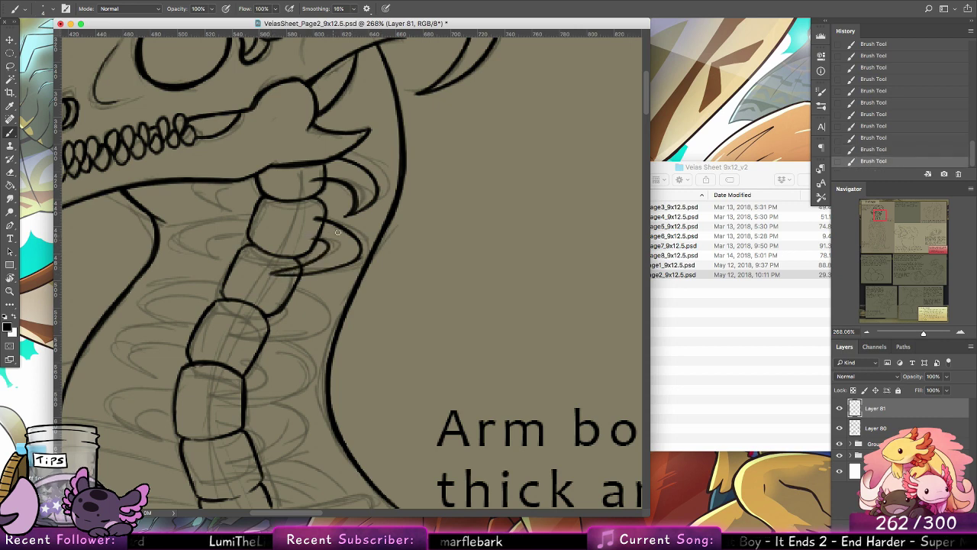
Step: Try to ink the curved rib behind the third neck vertebra
{"action": "scroll", "coordinate": [425, 211], "scroll_direction": "down", "scroll_amount": 5}
{"action": "scroll", "coordinate": [425, 211], "scroll_direction": "left", "scroll_amount": 4}
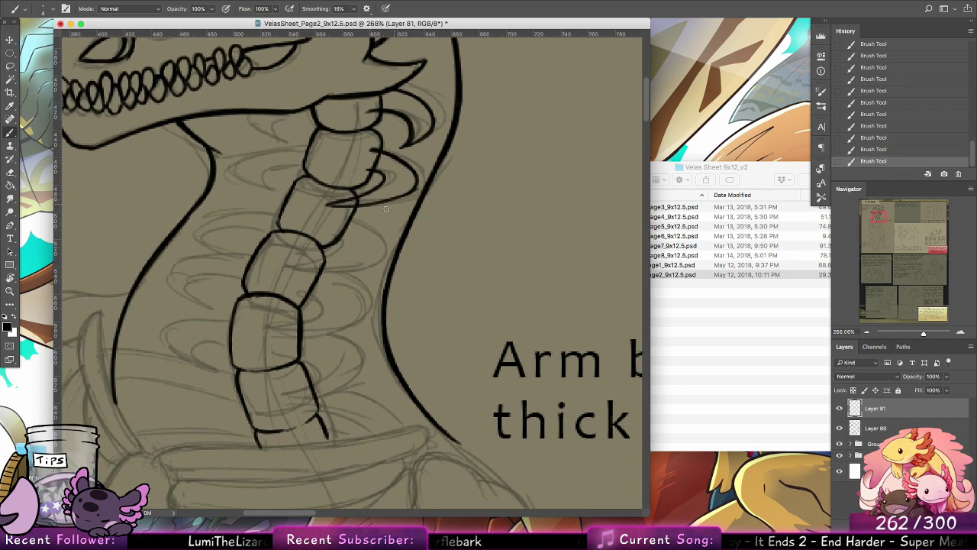
{"action": "key", "text": "alt+super+z"}
{"action": "mouse_move", "coordinate": [356, 214]}
{"action": "left_mouse_down"}
{"action": "mouse_move", "coordinate": [384, 229]}
{"action": "mouse_move", "coordinate": [393, 250]}
{"action": "left_mouse_up"}
{"action": "key", "text": "alt+super+z"}
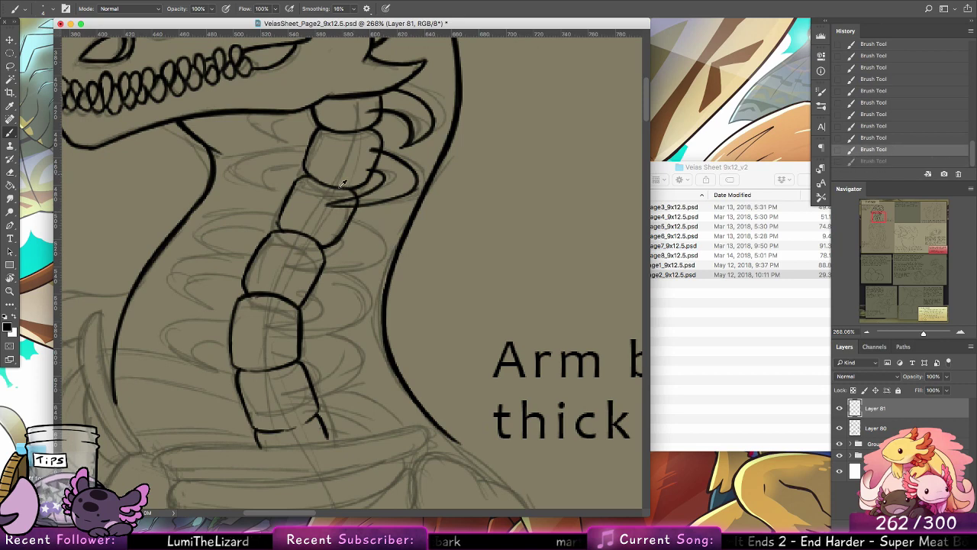
{"action": "mouse_move", "coordinate": [355, 213]}
{"action": "left_mouse_down"}
{"action": "mouse_move", "coordinate": [395, 236]}
{"action": "mouse_move", "coordinate": [348, 261]}
{"action": "mouse_move", "coordinate": [315, 250]}
{"action": "mouse_move", "coordinate": [353, 244]}
{"action": "mouse_move", "coordinate": [337, 232]}
{"action": "left_mouse_up"}
{"action": "key", "text": "super+z"}
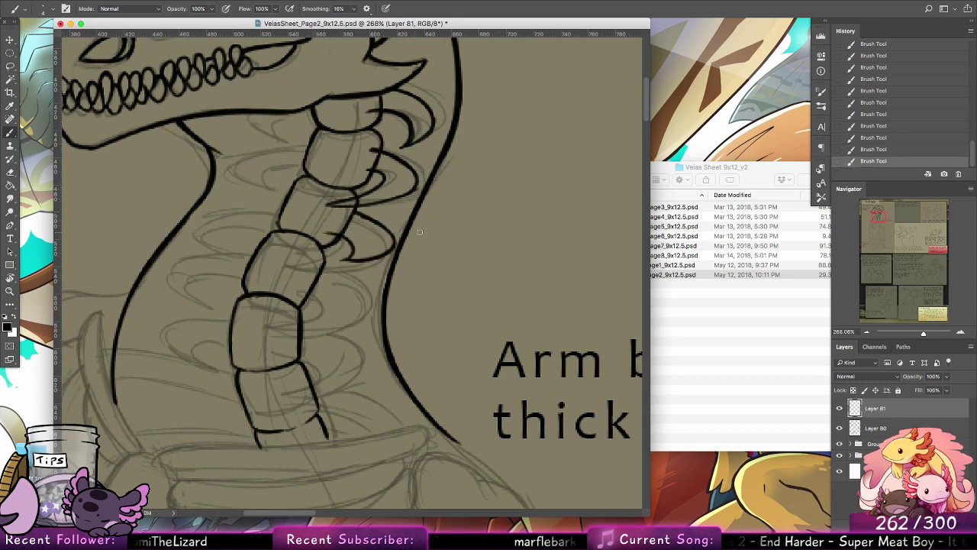
{"action": "key", "text": "super+z"}
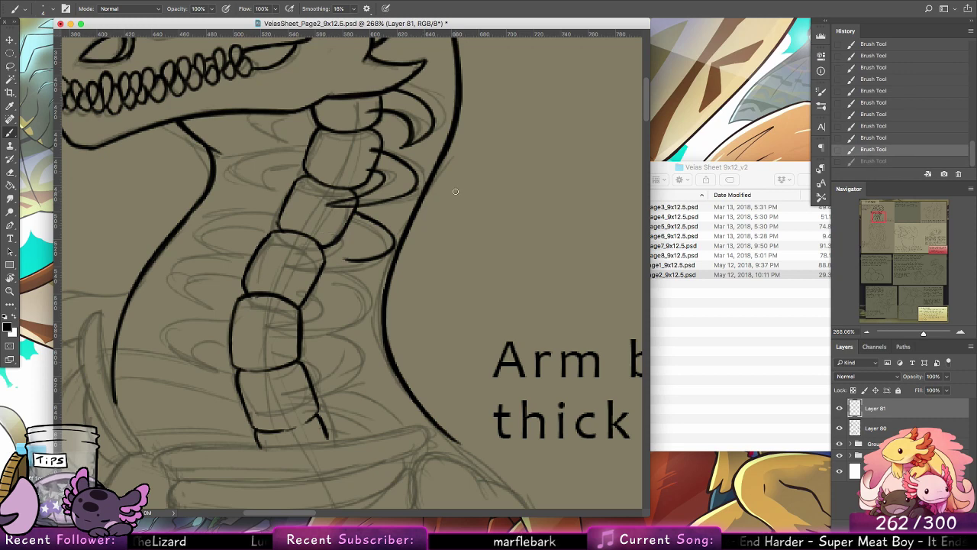
{"action": "key", "text": "super+z"}
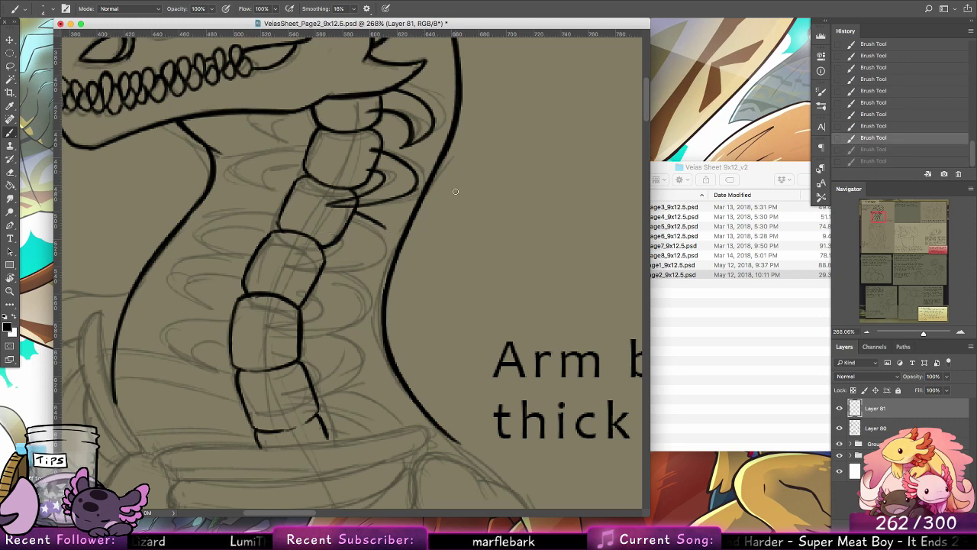
Step: Ink the rib behind the third neck vertebra as a shorter rounded loop with an inner hook
{"action": "mouse_move", "coordinate": [388, 229]}
{"action": "left_mouse_down"}
{"action": "mouse_move", "coordinate": [290, 264]}
{"action": "mouse_move", "coordinate": [373, 251]}
{"action": "mouse_move", "coordinate": [318, 266]}
{"action": "mouse_move", "coordinate": [374, 257]}
{"action": "left_mouse_up"}
{"action": "key", "text": "super+z"}
{"action": "key", "text": "super+z"}
{"action": "mouse_move", "coordinate": [311, 264]}
{"action": "left_mouse_down"}
{"action": "mouse_move", "coordinate": [353, 255]}
{"action": "mouse_move", "coordinate": [343, 234]}
{"action": "left_mouse_up"}
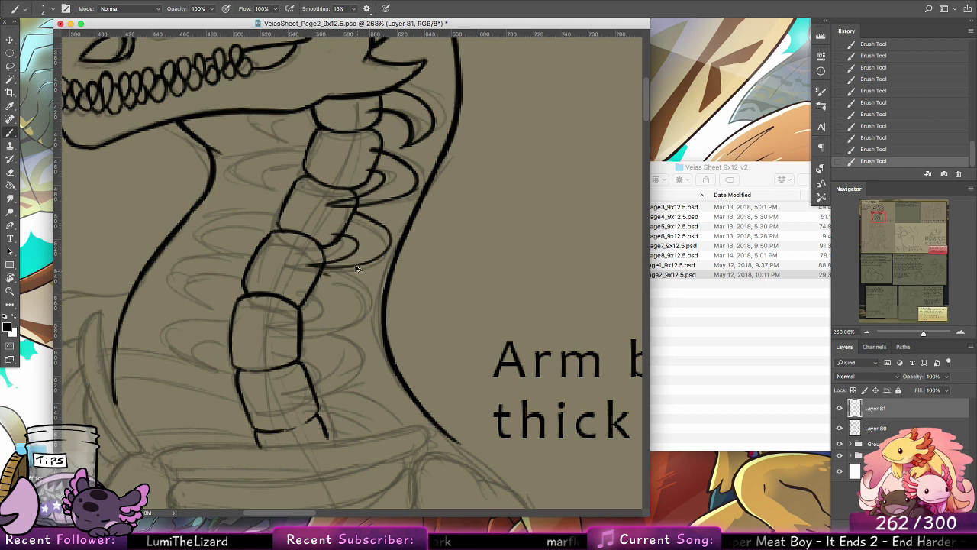
{"action": "key", "text": "super+z"}
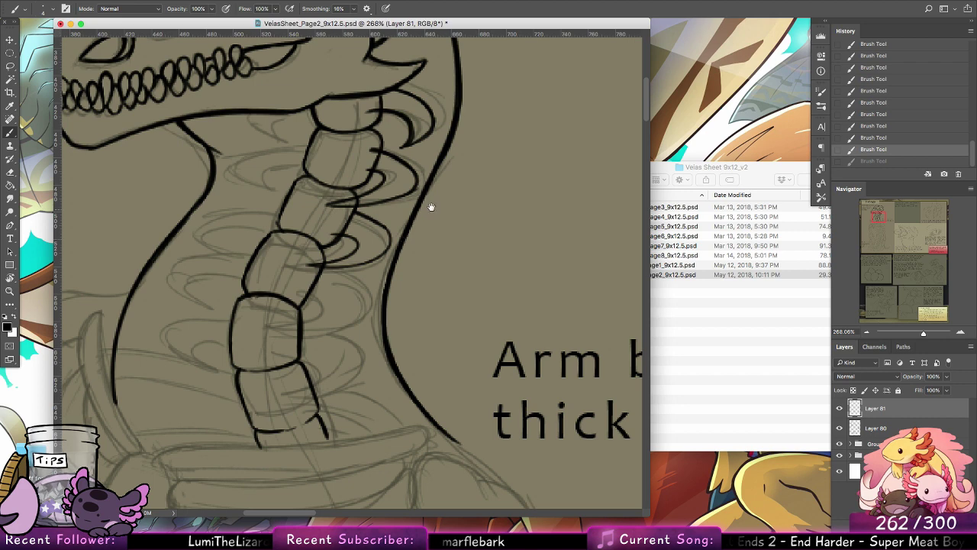
Step: Erase the vertebra edges and stray line ends overlapping the first three neck ribs and touch up the third rib's base
{"action": "left_click_drag", "start_coordinate": [436, 263], "coordinate": [459, 372]}
{"action": "left_click_drag", "start_coordinate": [395, 260], "coordinate": [389, 265]}
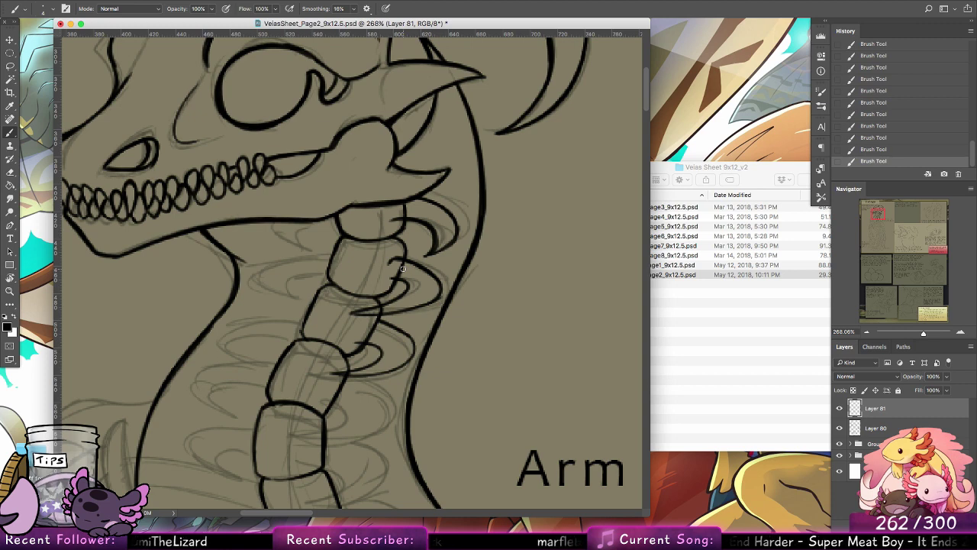
{"action": "left_click", "coordinate": [10, 171]}
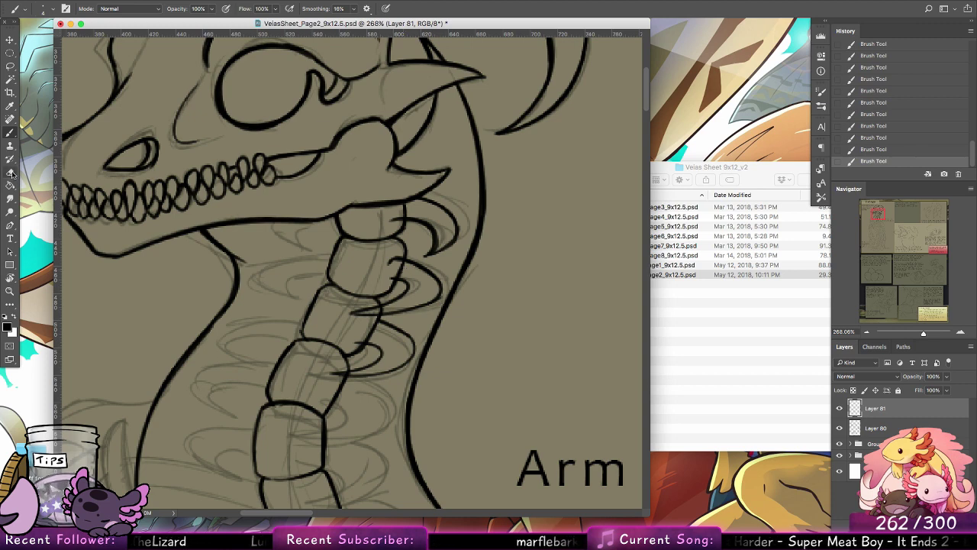
{"action": "mouse_move", "coordinate": [398, 281]}
{"action": "left_mouse_down"}
{"action": "mouse_move", "coordinate": [407, 259]}
{"action": "mouse_move", "coordinate": [395, 270]}
{"action": "left_mouse_up"}
{"action": "left_click", "coordinate": [48, 8]}
{"action": "left_click", "coordinate": [97, 105]}
{"action": "left_click_drag", "start_coordinate": [406, 208], "coordinate": [414, 211]}
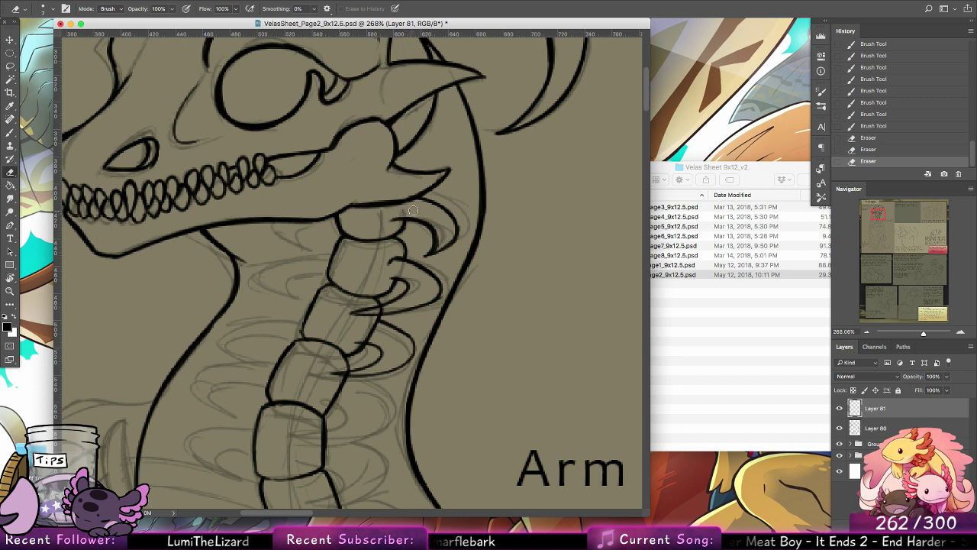
{"action": "mouse_move", "coordinate": [377, 311]}
{"action": "left_mouse_down"}
{"action": "mouse_move", "coordinate": [386, 309]}
{"action": "mouse_move", "coordinate": [372, 338]}
{"action": "mouse_move", "coordinate": [382, 329]}
{"action": "left_mouse_up"}
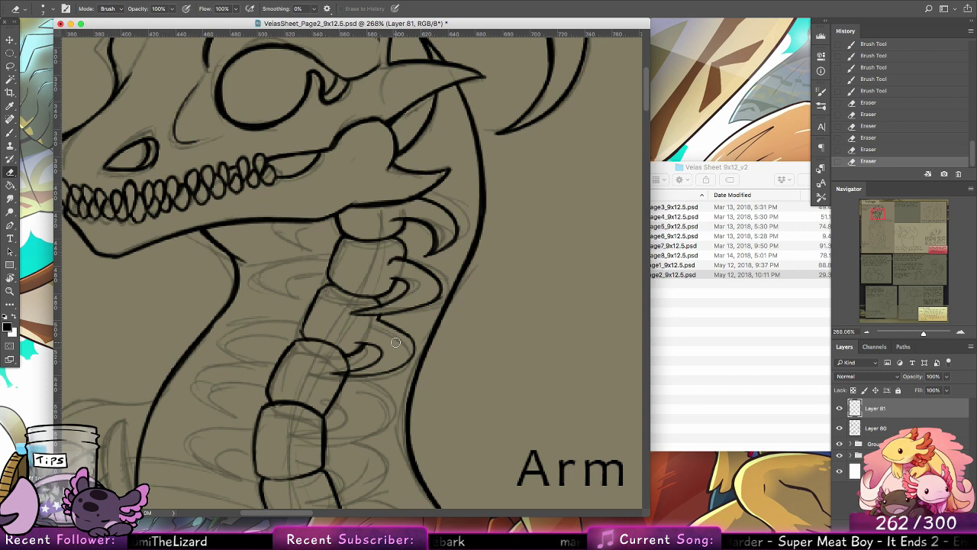
{"action": "key", "text": "b"}
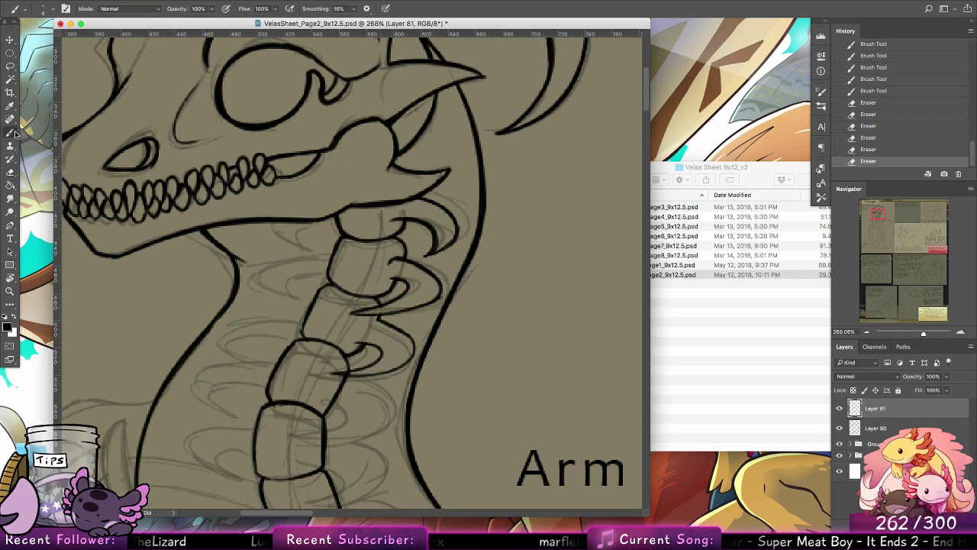
{"action": "left_click_drag", "start_coordinate": [376, 318], "coordinate": [373, 317]}
Step: Ink the curved rib behind the fourth neck vertebra, with its lower curve ending over the fifth vertebra
{"action": "left_click_drag", "start_coordinate": [438, 331], "coordinate": [491, 226]}
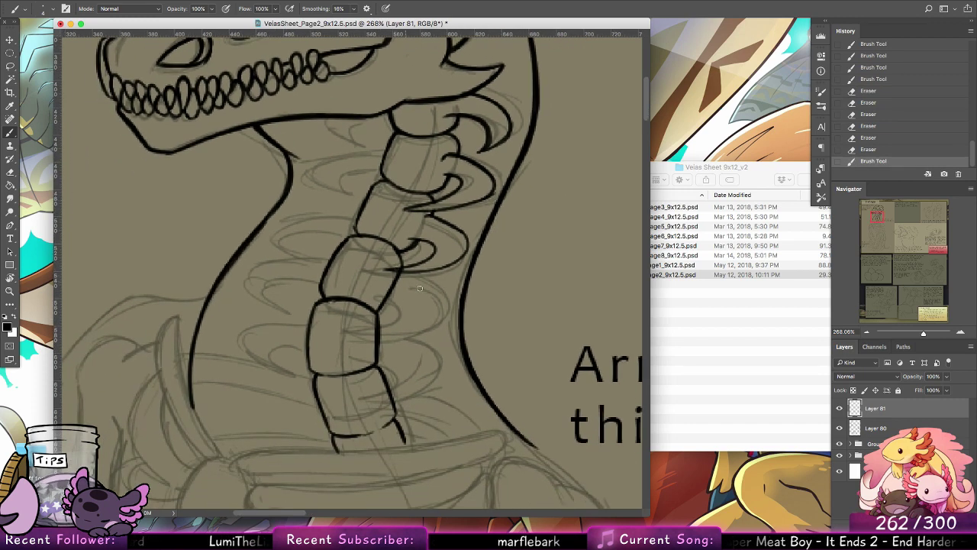
{"action": "mouse_move", "coordinate": [417, 274]}
{"action": "left_mouse_down"}
{"action": "mouse_move", "coordinate": [448, 312]}
{"action": "mouse_move", "coordinate": [380, 348]}
{"action": "left_mouse_up"}
{"action": "key", "text": "cmd+z"}
{"action": "key", "text": "super+z"}
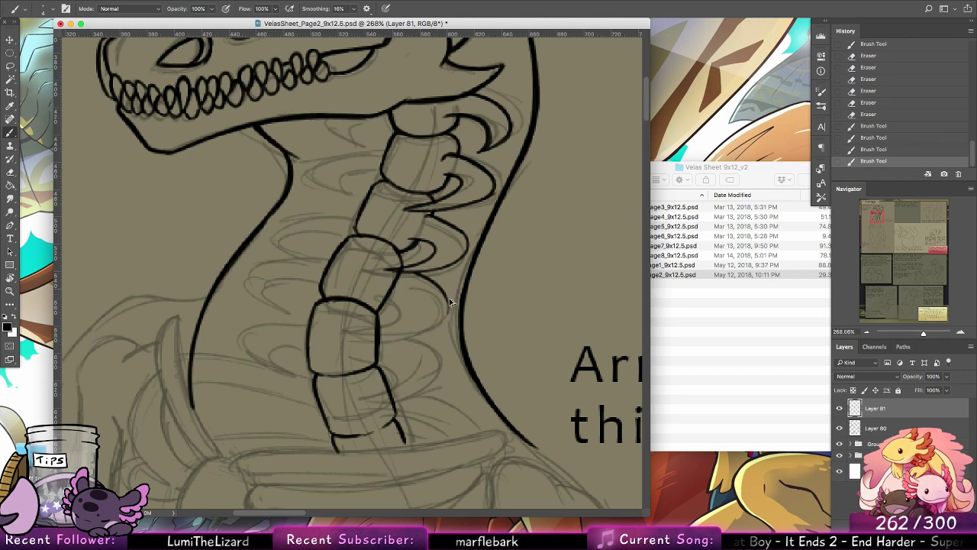
{"action": "mouse_move", "coordinate": [445, 297]}
{"action": "left_mouse_down"}
{"action": "mouse_move", "coordinate": [339, 329]}
{"action": "mouse_move", "coordinate": [417, 313]}
{"action": "mouse_move", "coordinate": [366, 333]}
{"action": "mouse_move", "coordinate": [383, 332]}
{"action": "mouse_move", "coordinate": [353, 331]}
{"action": "mouse_move", "coordinate": [393, 298]}
{"action": "left_mouse_up"}
{"action": "key", "text": "super+z"}
{"action": "left_click_drag", "start_coordinate": [357, 330], "coordinate": [400, 299]}
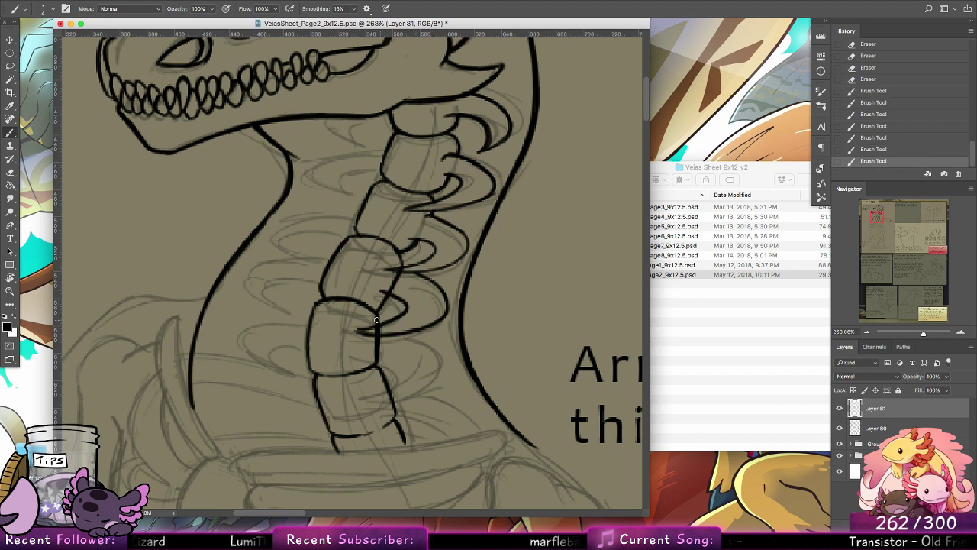
Step: Ink the curved rib behind the fifth neck vertebra and rework the lower curve of the fourth rib
{"action": "left_click_drag", "start_coordinate": [413, 331], "coordinate": [377, 359]}
{"action": "key", "text": "super+z"}
{"action": "mouse_move", "coordinate": [425, 329]}
{"action": "left_mouse_down"}
{"action": "mouse_move", "coordinate": [431, 352]}
{"action": "mouse_move", "coordinate": [379, 357]}
{"action": "mouse_move", "coordinate": [423, 366]}
{"action": "left_mouse_up"}
{"action": "key", "text": "super+z"}
{"action": "mouse_move", "coordinate": [441, 328]}
{"action": "left_mouse_down"}
{"action": "mouse_move", "coordinate": [399, 375]}
{"action": "mouse_move", "coordinate": [420, 358]}
{"action": "mouse_move", "coordinate": [359, 358]}
{"action": "left_mouse_up"}
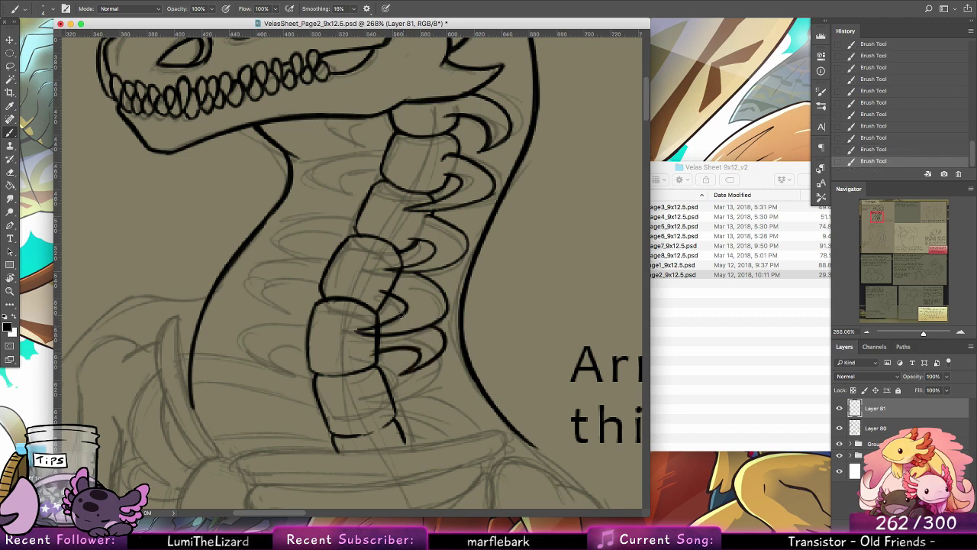
{"action": "left_click_drag", "start_coordinate": [402, 314], "coordinate": [360, 323]}
{"action": "key", "text": "super+z"}
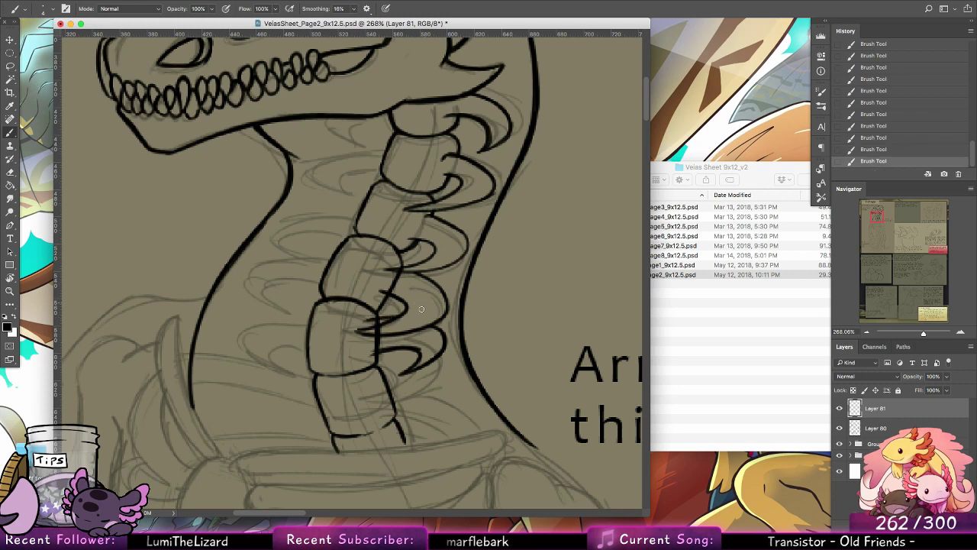
Step: Erase the fifth vertebra's back edge and the stray line ends where the fourth and fifth ribs cross it
{"action": "left_click", "coordinate": [15, 172]}
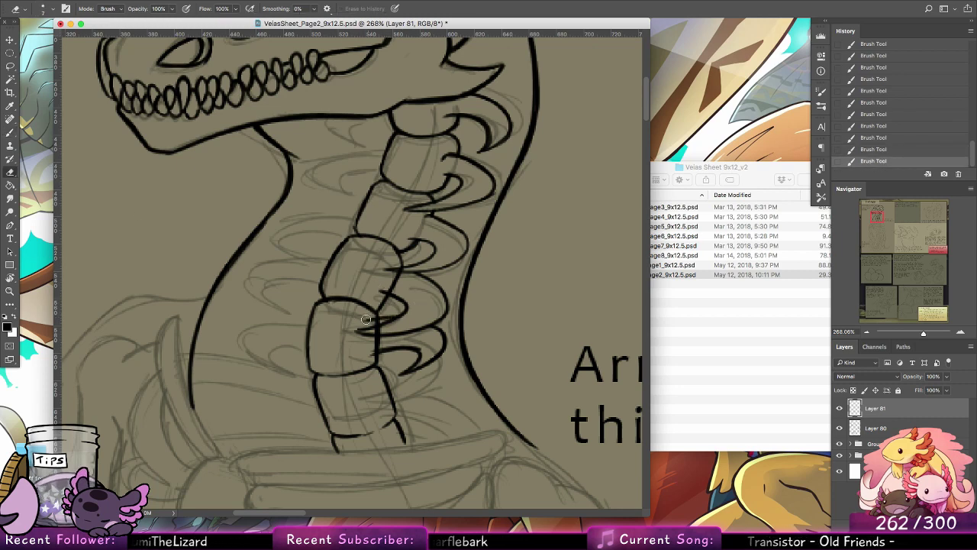
{"action": "mouse_move", "coordinate": [364, 320]}
{"action": "left_mouse_down"}
{"action": "mouse_move", "coordinate": [399, 330]}
{"action": "mouse_move", "coordinate": [359, 352]}
{"action": "mouse_move", "coordinate": [406, 321]}
{"action": "left_mouse_up"}
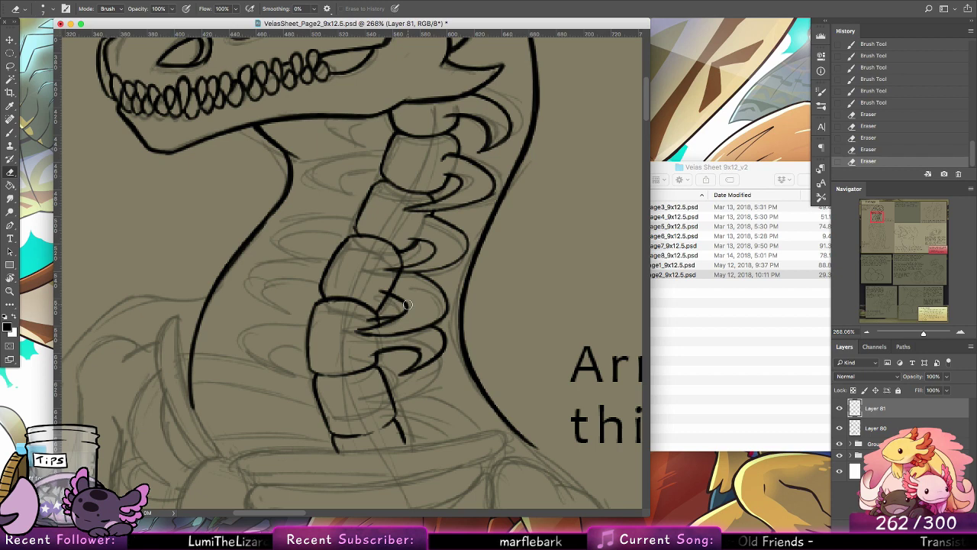
{"action": "mouse_move", "coordinate": [385, 319]}
{"action": "left_mouse_down"}
{"action": "mouse_move", "coordinate": [374, 321]}
{"action": "mouse_move", "coordinate": [389, 318]}
{"action": "left_mouse_up"}
Step: Ink the long pointed rib behind the sixth neck vertebra, including its lower curve and short inner line
{"action": "key", "text": "b"}
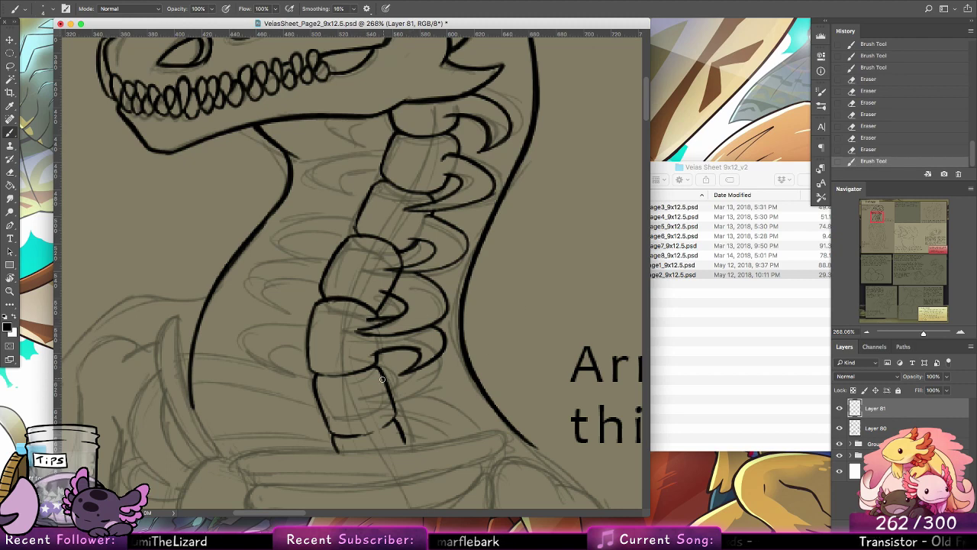
{"action": "left_click_drag", "start_coordinate": [382, 378], "coordinate": [423, 412]}
{"action": "key", "text": "super+z"}
{"action": "left_click_drag", "start_coordinate": [388, 381], "coordinate": [408, 420]}
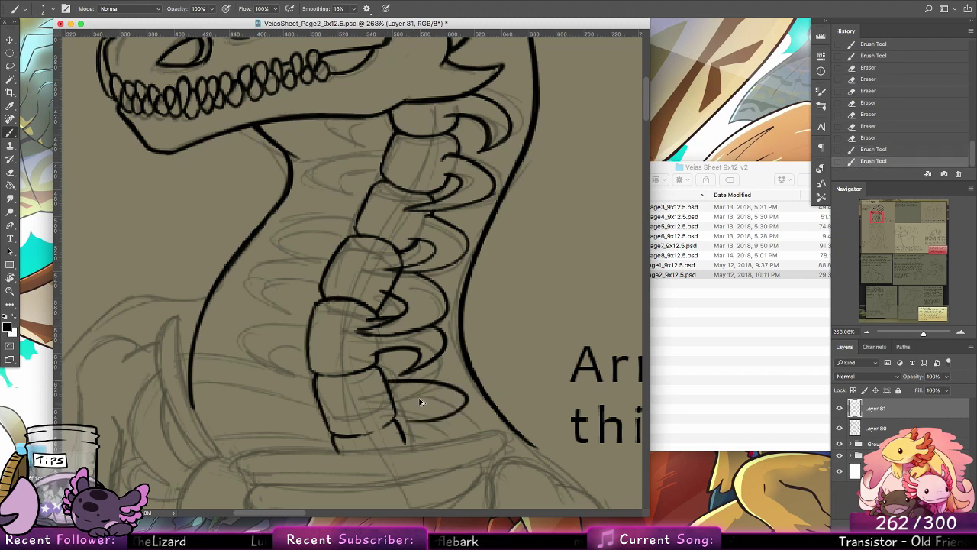
{"action": "key", "text": "super+z"}
{"action": "mouse_move", "coordinate": [387, 381]}
{"action": "left_mouse_down"}
{"action": "mouse_move", "coordinate": [467, 407]}
{"action": "mouse_move", "coordinate": [364, 416]}
{"action": "mouse_move", "coordinate": [437, 416]}
{"action": "mouse_move", "coordinate": [423, 422]}
{"action": "mouse_move", "coordinate": [358, 422]}
{"action": "mouse_move", "coordinate": [416, 414]}
{"action": "left_mouse_up"}
{"action": "mouse_move", "coordinate": [426, 406]}
{"action": "left_mouse_down"}
{"action": "mouse_move", "coordinate": [409, 416]}
{"action": "mouse_move", "coordinate": [424, 406]}
{"action": "mouse_move", "coordinate": [395, 408]}
{"action": "mouse_move", "coordinate": [374, 386]}
{"action": "mouse_move", "coordinate": [409, 407]}
{"action": "mouse_move", "coordinate": [385, 419]}
{"action": "mouse_move", "coordinate": [400, 413]}
{"action": "left_mouse_up"}
Step: Erase the sixth vertebra's back edge where the lowest neck rib overlaps it
{"action": "left_click", "coordinate": [16, 174]}
{"action": "left_click_drag", "start_coordinate": [399, 405], "coordinate": [387, 386]}
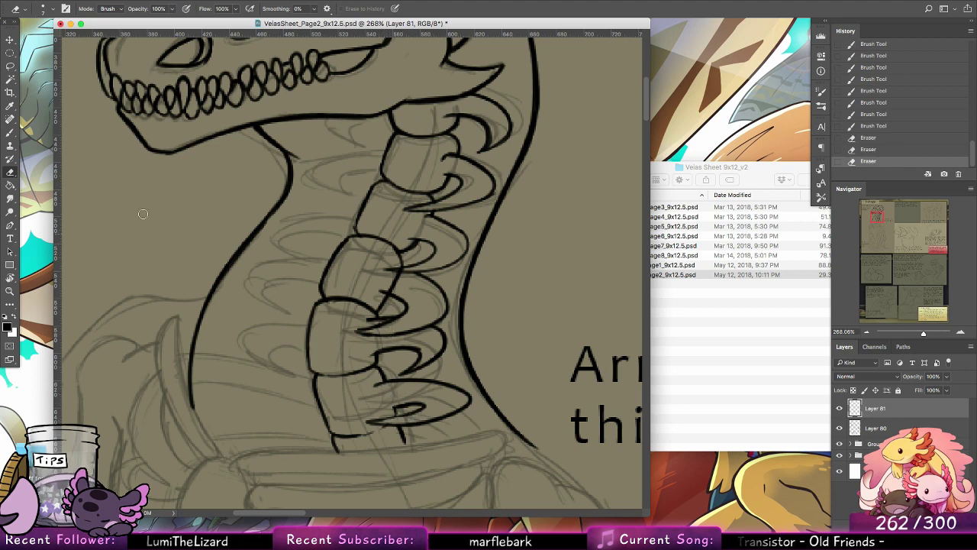
{"action": "left_click", "coordinate": [11, 133]}
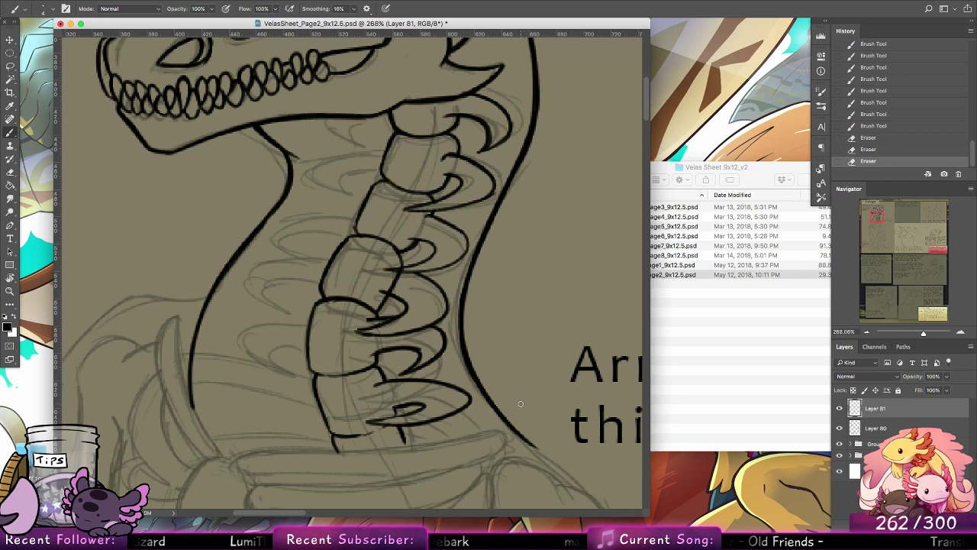
{"action": "mouse_move", "coordinate": [380, 421]}
{"action": "left_mouse_down"}
{"action": "mouse_move", "coordinate": [413, 404]}
{"action": "mouse_move", "coordinate": [396, 422]}
{"action": "mouse_move", "coordinate": [455, 426]}
{"action": "mouse_move", "coordinate": [458, 441]}
{"action": "left_mouse_up"}
{"action": "key", "text": "super+z"}
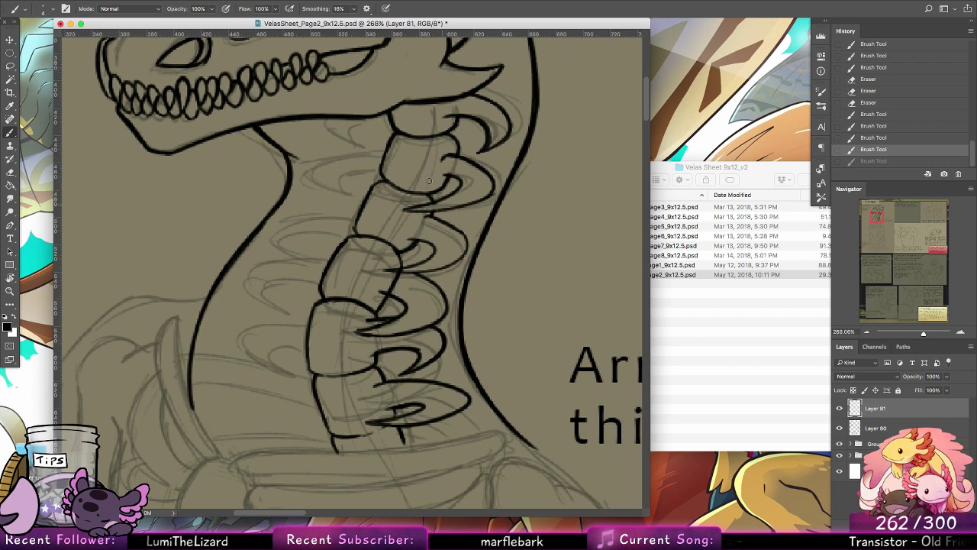
Step: Erase the fourth neck vertebra's back edge and the stray end of the third back rib's lower curve inside it
{"action": "key", "text": "e"}
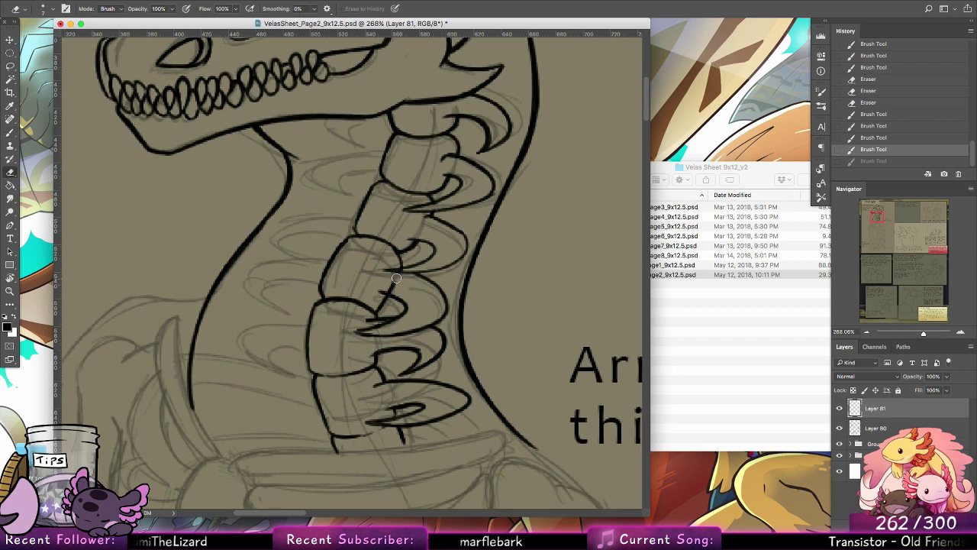
{"action": "left_click_drag", "start_coordinate": [386, 286], "coordinate": [407, 268]}
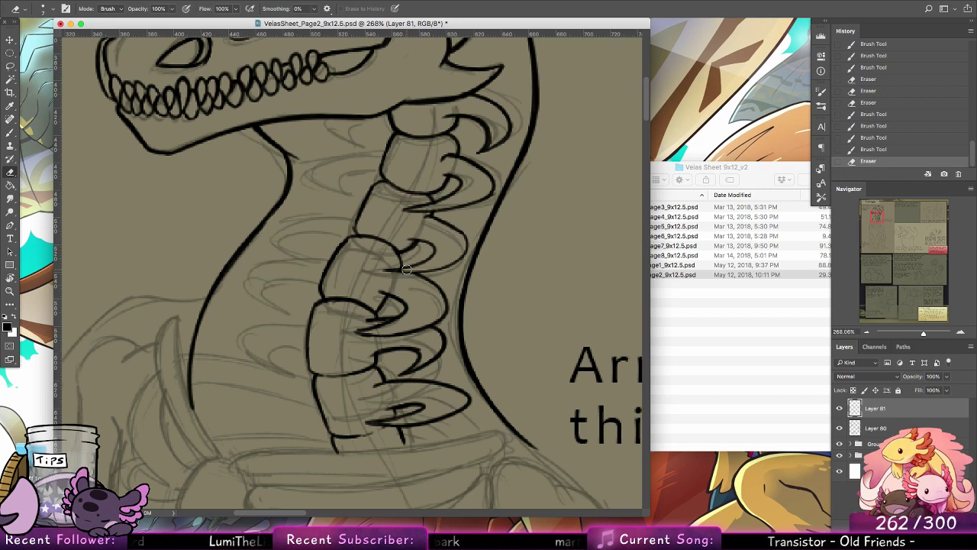
{"action": "key", "text": "b"}
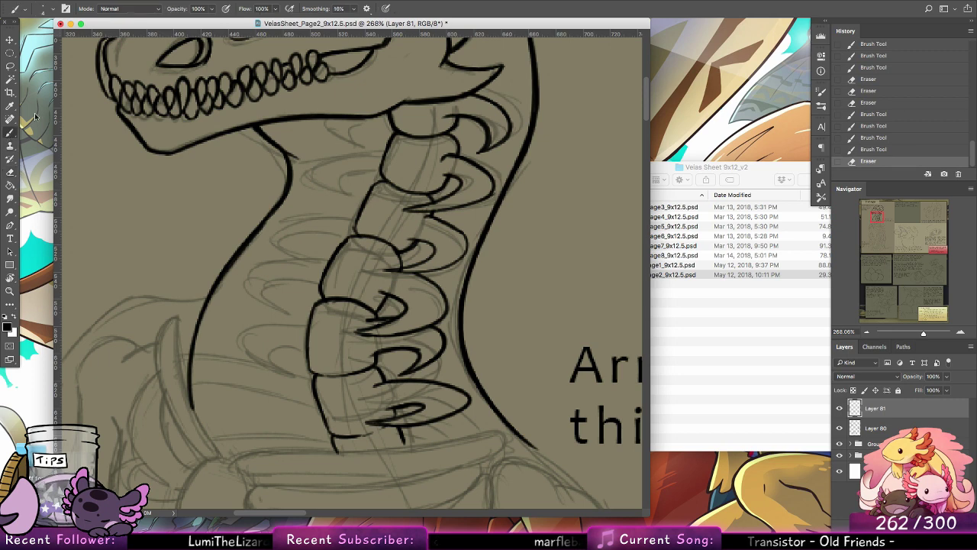
{"action": "scroll", "coordinate": [466, 162], "scroll_direction": "up", "scroll_amount": 3}
{"action": "scroll", "coordinate": [466, 163], "scroll_direction": "left", "scroll_amount": 2}
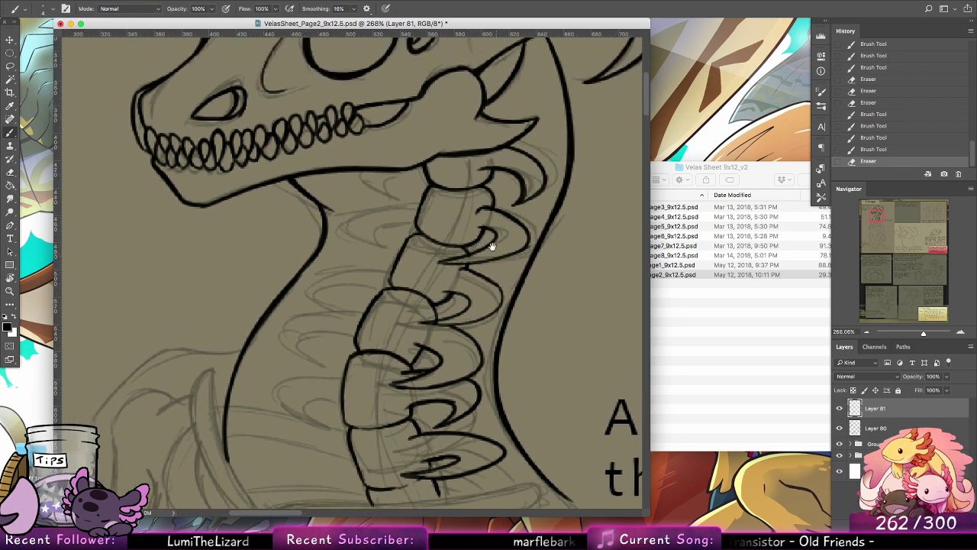
{"action": "mouse_move", "coordinate": [471, 303]}
{"action": "left_mouse_down"}
{"action": "mouse_move", "coordinate": [424, 325]}
{"action": "mouse_move", "coordinate": [466, 326]}
{"action": "mouse_move", "coordinate": [419, 323]}
{"action": "mouse_move", "coordinate": [489, 314]}
{"action": "left_mouse_up"}
{"action": "key", "text": "alt+super+z"}
{"action": "key", "text": "alt+super+z"}
{"action": "key", "text": "e"}
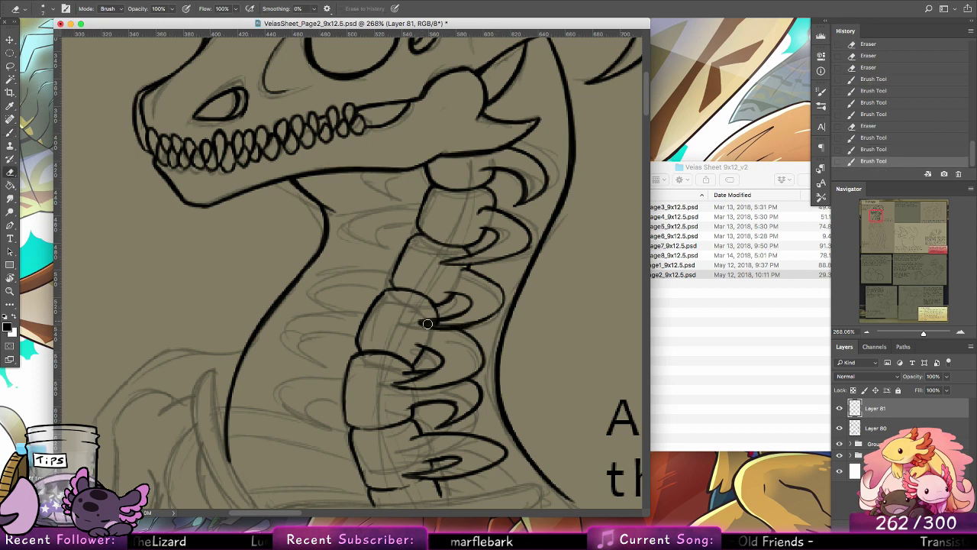
{"action": "left_click_drag", "start_coordinate": [425, 323], "coordinate": [477, 316]}
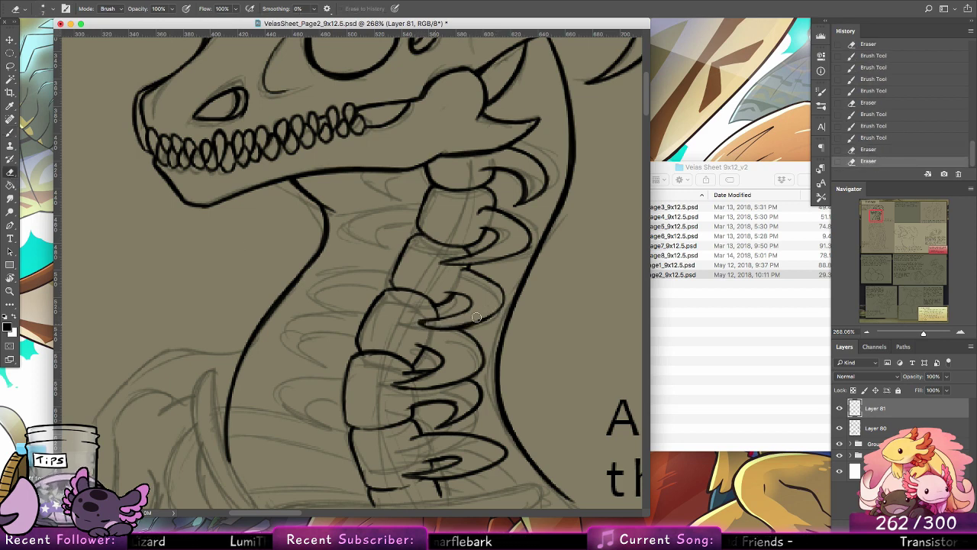
Step: Ink the short throat-side rib under the jaw and the longer curved rib in front of the second neck vertebra
{"action": "key", "text": "b"}
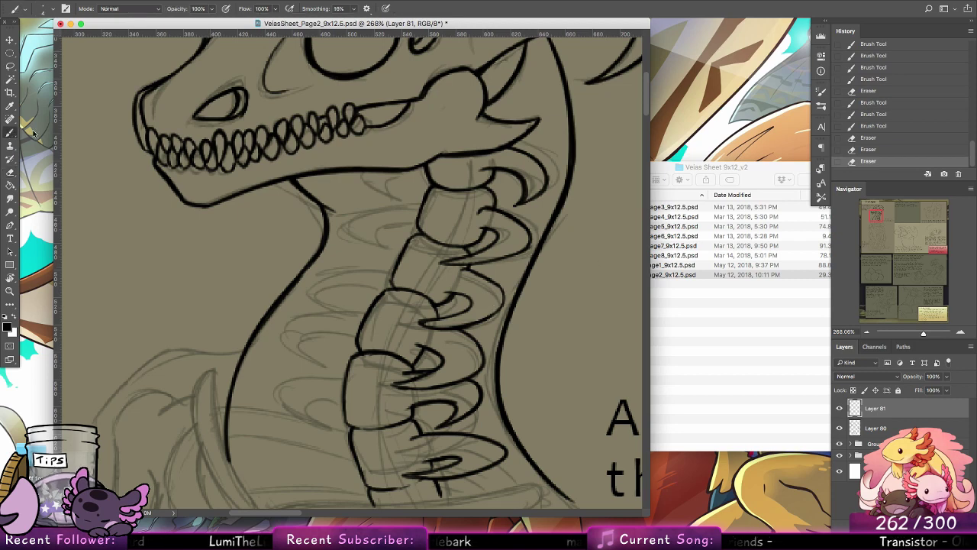
{"action": "mouse_move", "coordinate": [386, 173]}
{"action": "left_mouse_down"}
{"action": "mouse_move", "coordinate": [409, 198]}
{"action": "mouse_move", "coordinate": [378, 173]}
{"action": "mouse_move", "coordinate": [423, 197]}
{"action": "mouse_move", "coordinate": [377, 197]}
{"action": "mouse_move", "coordinate": [419, 183]}
{"action": "mouse_move", "coordinate": [429, 160]}
{"action": "mouse_move", "coordinate": [379, 185]}
{"action": "mouse_move", "coordinate": [398, 197]}
{"action": "mouse_move", "coordinate": [402, 184]}
{"action": "mouse_move", "coordinate": [382, 171]}
{"action": "mouse_move", "coordinate": [393, 196]}
{"action": "mouse_move", "coordinate": [373, 178]}
{"action": "left_mouse_up"}
{"action": "key", "text": "super+z"}
{"action": "key", "text": "super+z"}
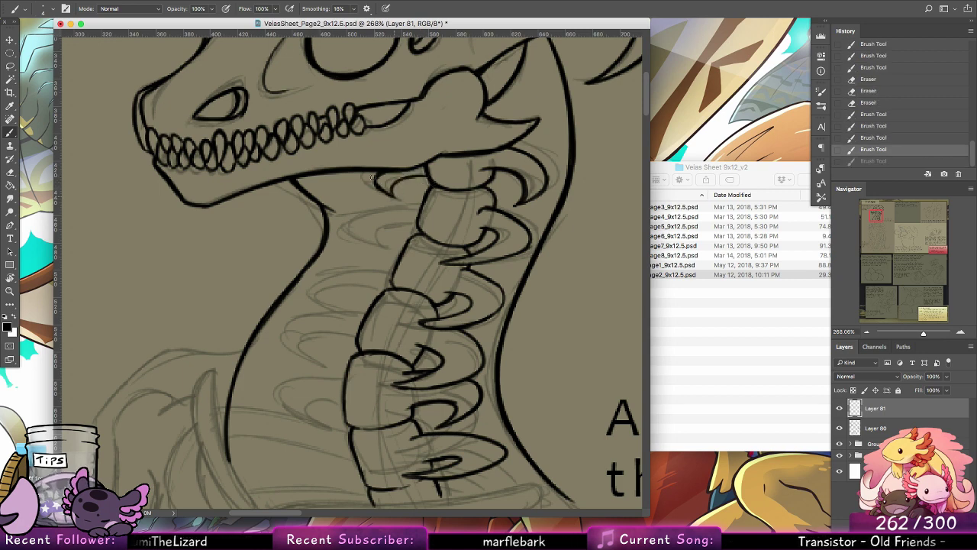
{"action": "mouse_move", "coordinate": [422, 203]}
{"action": "left_mouse_down"}
{"action": "mouse_move", "coordinate": [350, 240]}
{"action": "mouse_move", "coordinate": [372, 251]}
{"action": "mouse_move", "coordinate": [387, 223]}
{"action": "mouse_move", "coordinate": [418, 222]}
{"action": "left_mouse_up"}
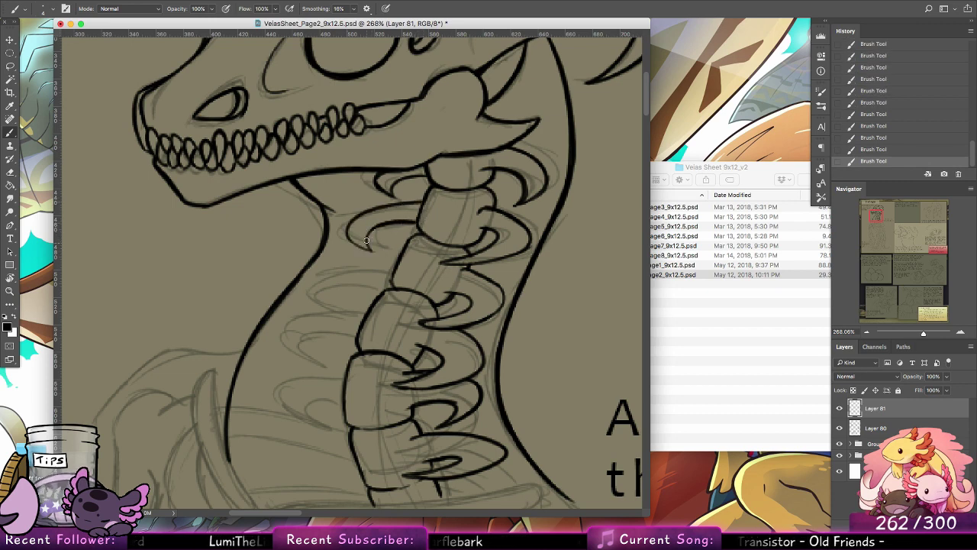
{"action": "left_click_drag", "start_coordinate": [372, 250], "coordinate": [348, 231]}
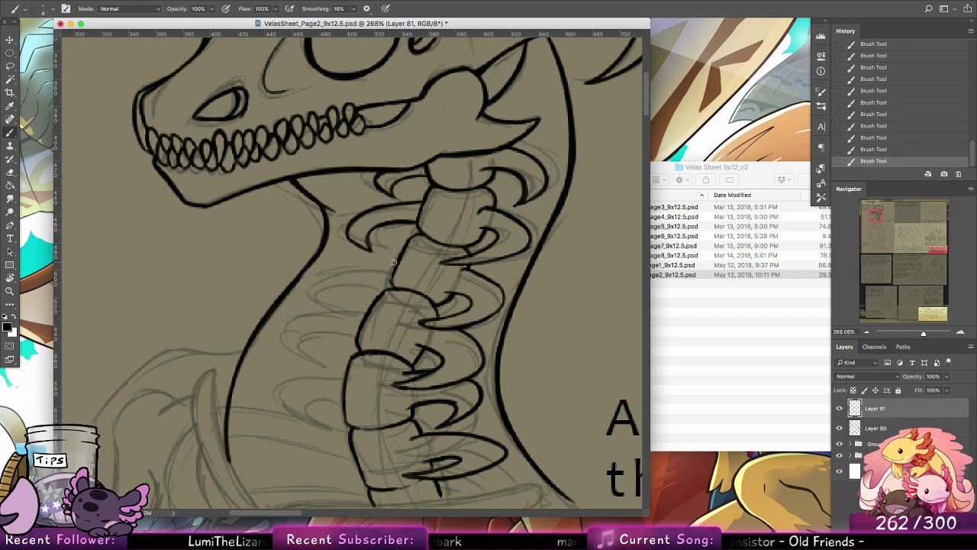
Step: Ink the upper line, rounded tip and inner curve of the rib in front of the third neck vertebra
{"action": "left_click_drag", "start_coordinate": [393, 261], "coordinate": [321, 290]}
{"action": "key", "text": "ctrl+z"}
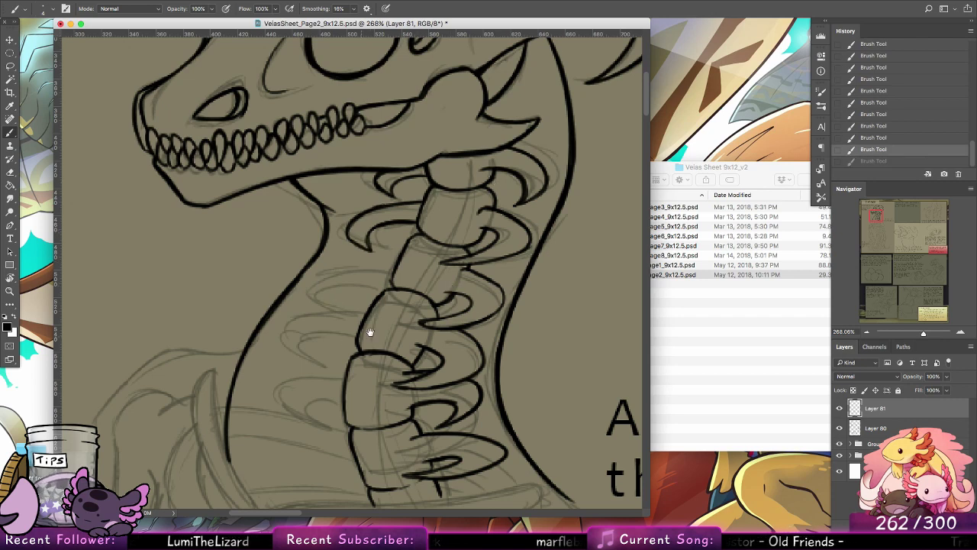
{"action": "left_click_drag", "start_coordinate": [370, 332], "coordinate": [424, 255]}
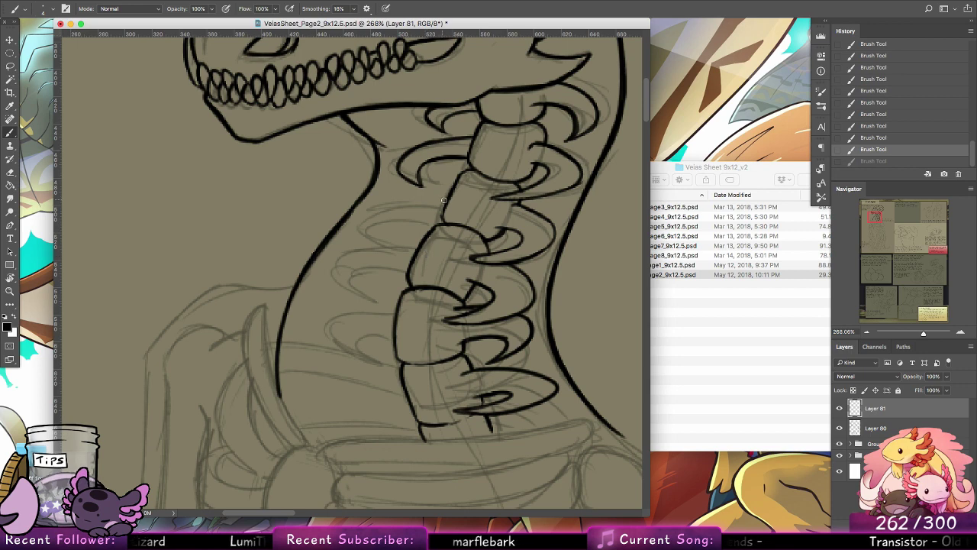
{"action": "left_click_drag", "start_coordinate": [445, 200], "coordinate": [359, 214]}
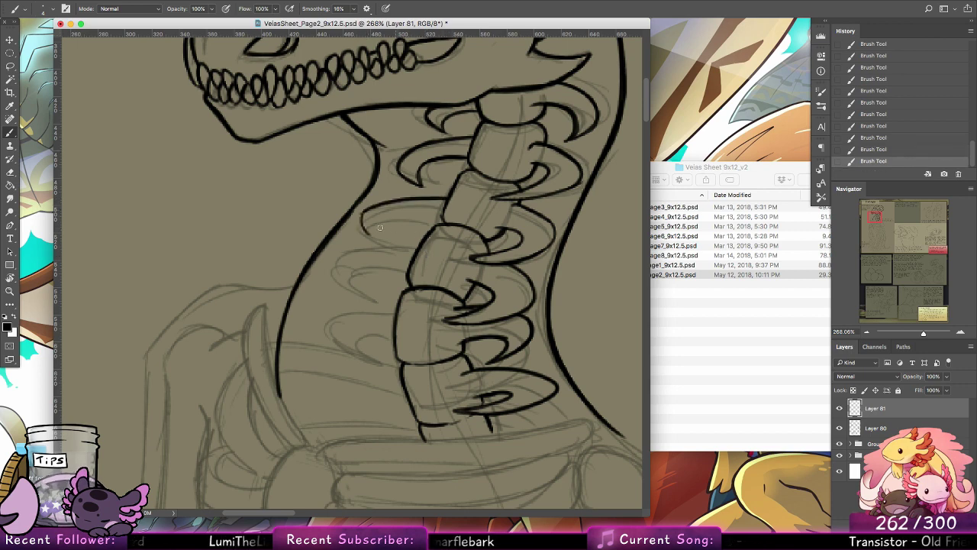
{"action": "key", "text": "super+z"}
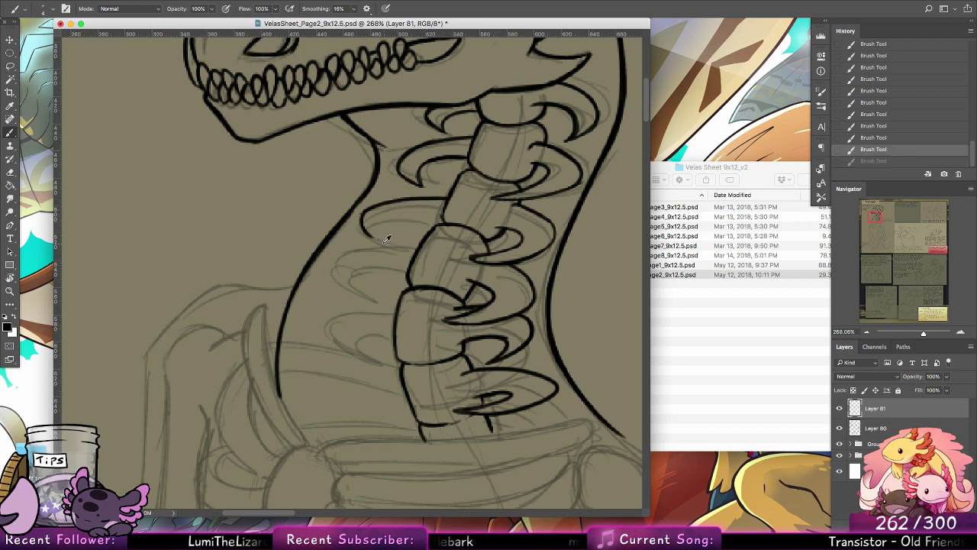
{"action": "mouse_move", "coordinate": [385, 243]}
{"action": "left_mouse_down"}
{"action": "mouse_move", "coordinate": [402, 211]}
{"action": "mouse_move", "coordinate": [382, 240]}
{"action": "mouse_move", "coordinate": [428, 215]}
{"action": "left_mouse_up"}
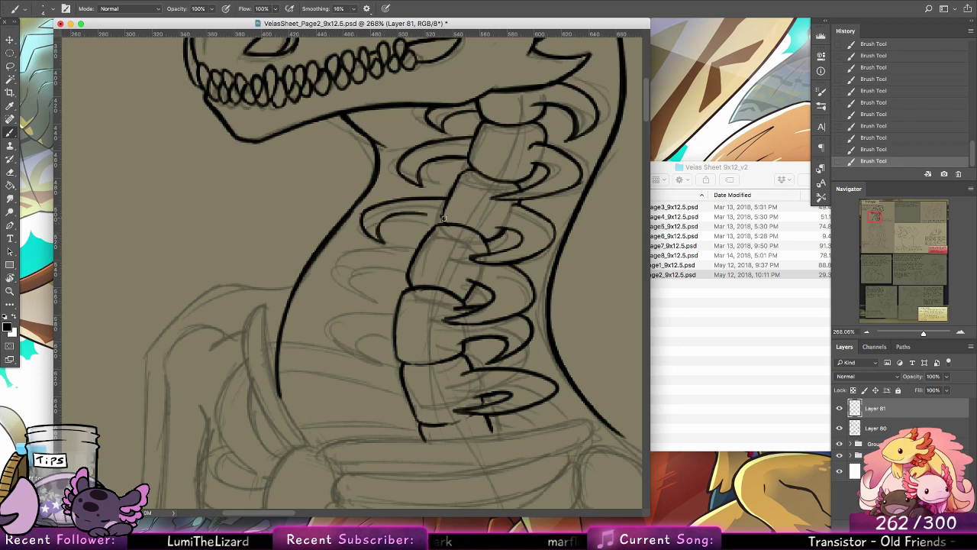
Step: Rework the upper curve of the third throat-side rib, erasing the excess line and re-inking it up to the vertebra
{"action": "mouse_move", "coordinate": [365, 213]}
{"action": "left_mouse_down"}
{"action": "mouse_move", "coordinate": [419, 190]}
{"action": "mouse_move", "coordinate": [451, 193]}
{"action": "left_mouse_up"}
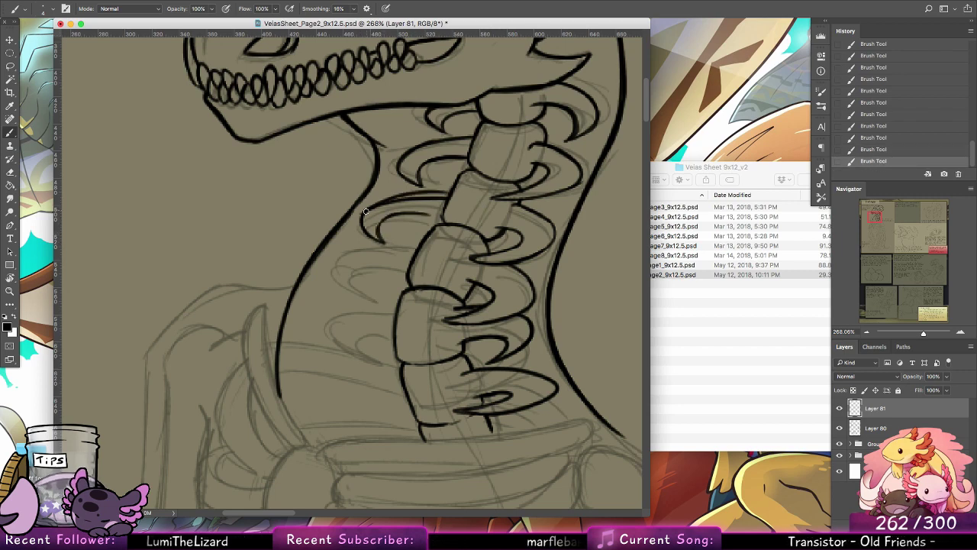
{"action": "mouse_move", "coordinate": [365, 211]}
{"action": "left_mouse_down"}
{"action": "mouse_move", "coordinate": [446, 193]}
{"action": "mouse_move", "coordinate": [444, 216]}
{"action": "mouse_move", "coordinate": [436, 200]}
{"action": "mouse_move", "coordinate": [400, 200]}
{"action": "mouse_move", "coordinate": [373, 216]}
{"action": "left_mouse_up"}
{"action": "left_click", "coordinate": [12, 173]}
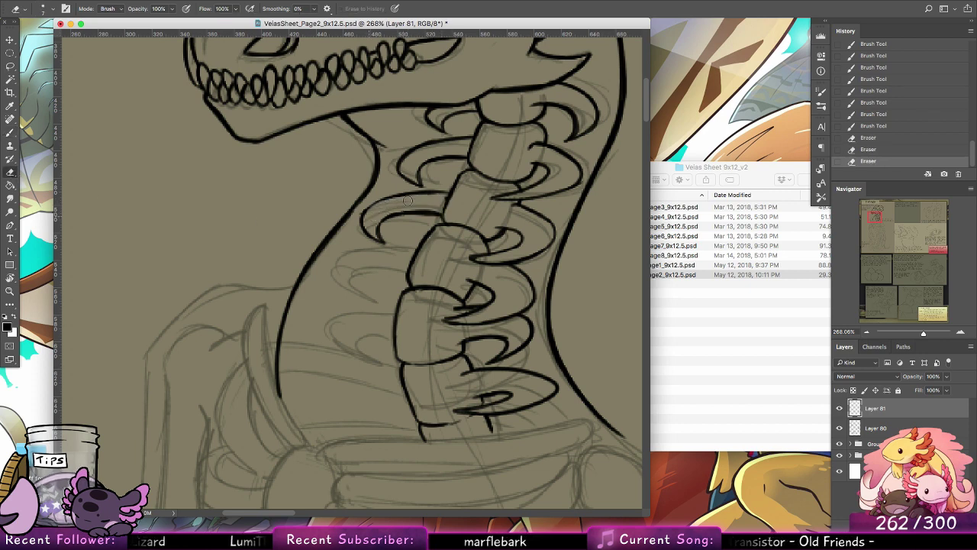
{"action": "left_click", "coordinate": [9, 135]}
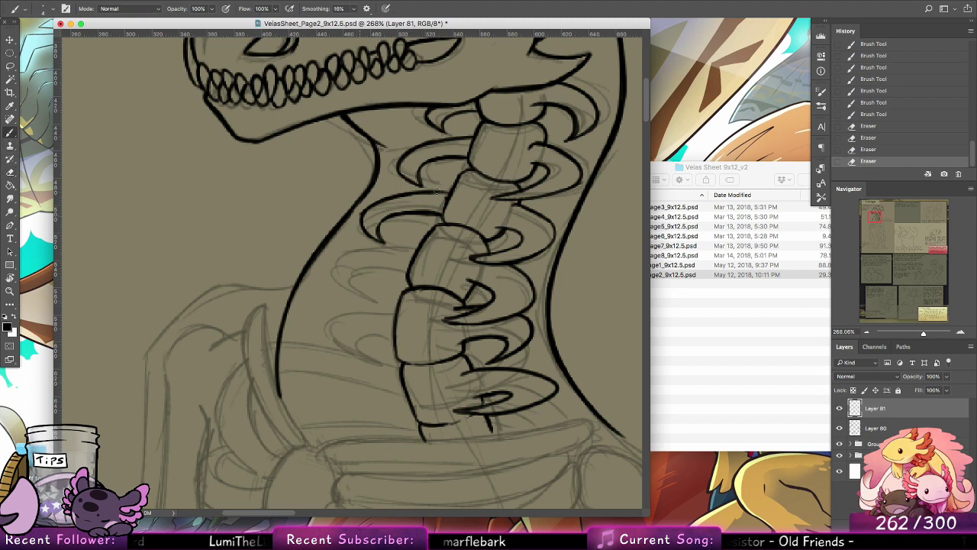
{"action": "left_click_drag", "start_coordinate": [420, 195], "coordinate": [366, 217]}
{"action": "left_click_drag", "start_coordinate": [458, 192], "coordinate": [441, 200]}
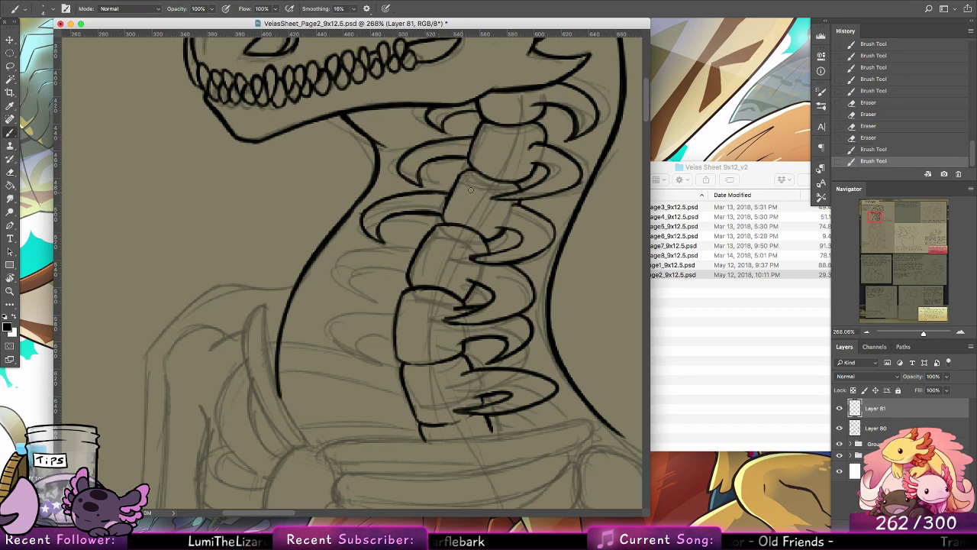
Step: Ink the hooked rib in front of the fourth neck vertebra, redrawing its long upper curve several times and adding the inner curve
{"action": "left_click_drag", "start_coordinate": [373, 251], "coordinate": [337, 267]}
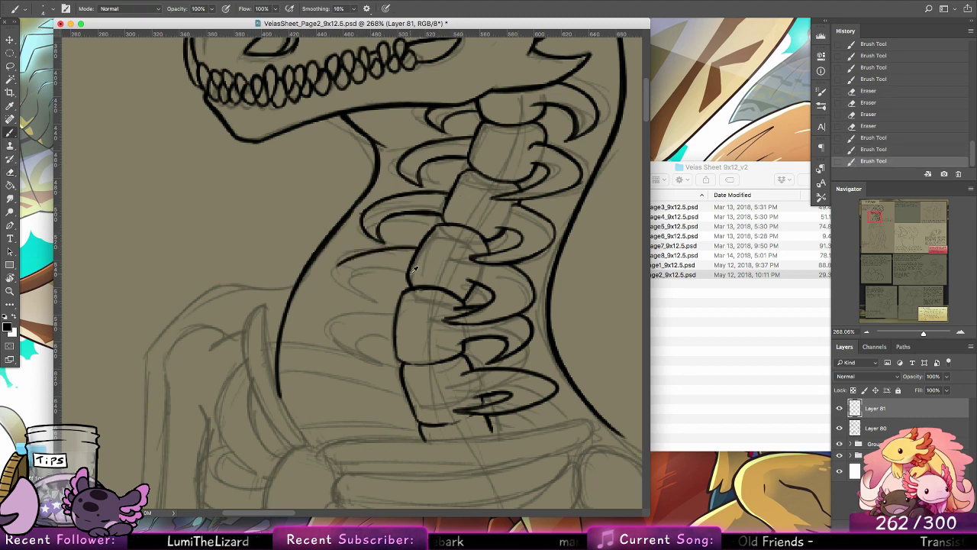
{"action": "key", "text": "super+z"}
{"action": "left_click_drag", "start_coordinate": [416, 251], "coordinate": [336, 268]}
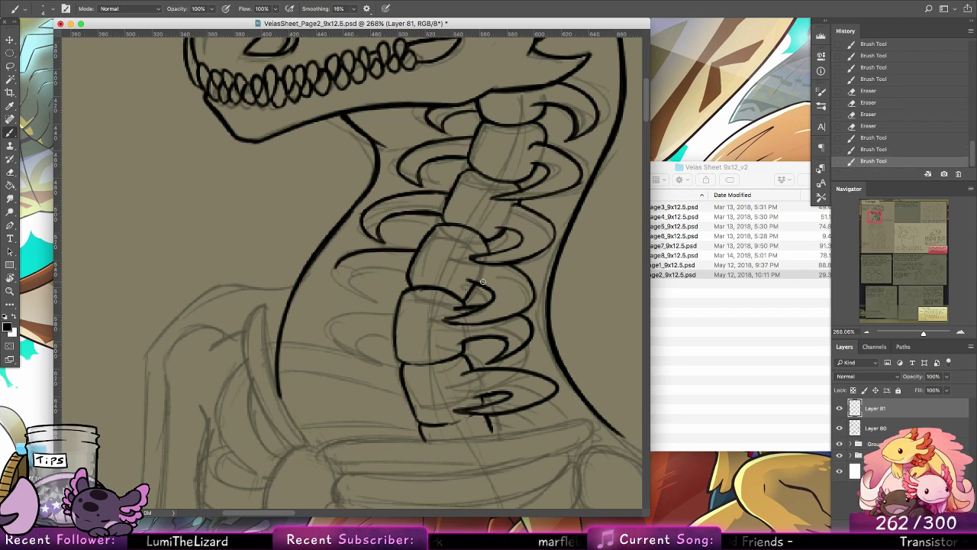
{"action": "key", "text": "super+z"}
{"action": "left_click_drag", "start_coordinate": [483, 294], "coordinate": [561, 258]}
{"action": "left_click_drag", "start_coordinate": [494, 212], "coordinate": [421, 252]}
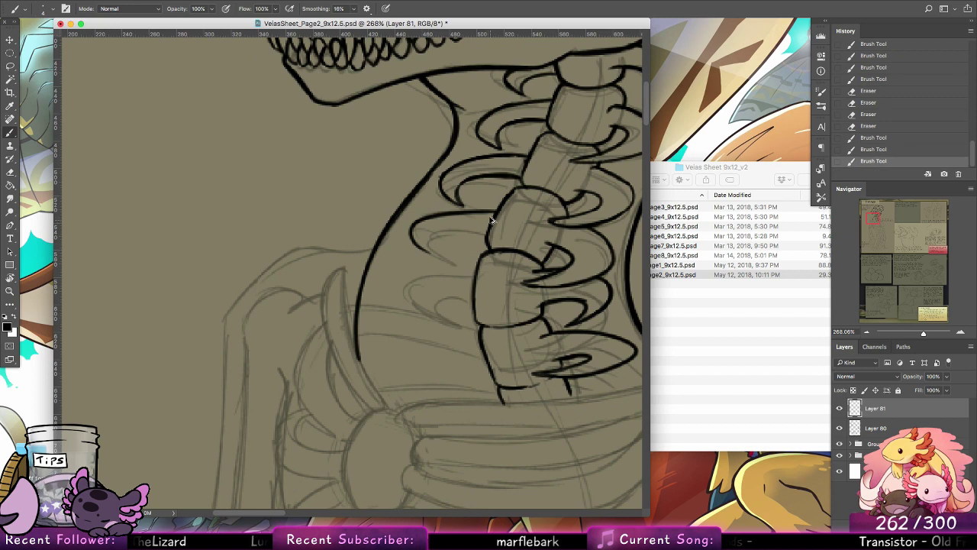
{"action": "key", "text": "super+z"}
{"action": "mouse_move", "coordinate": [497, 212]}
{"action": "left_mouse_down"}
{"action": "mouse_move", "coordinate": [419, 232]}
{"action": "mouse_move", "coordinate": [429, 251]}
{"action": "left_mouse_up"}
{"action": "key", "text": "super+z"}
{"action": "left_click_drag", "start_coordinate": [497, 208], "coordinate": [406, 220]}
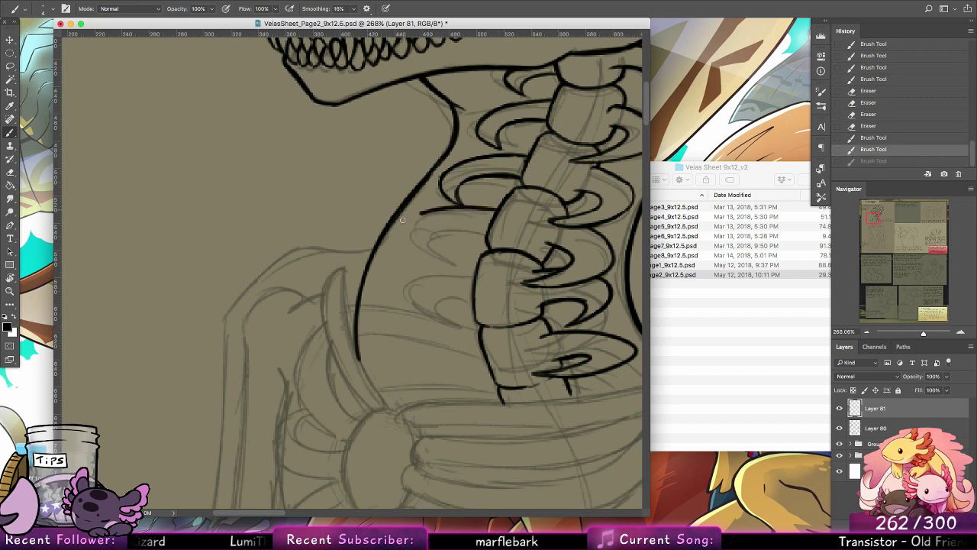
{"action": "key", "text": "super+z"}
{"action": "left_click_drag", "start_coordinate": [499, 209], "coordinate": [412, 222]}
{"action": "key", "text": "super+z"}
{"action": "left_click_drag", "start_coordinate": [498, 208], "coordinate": [416, 222]}
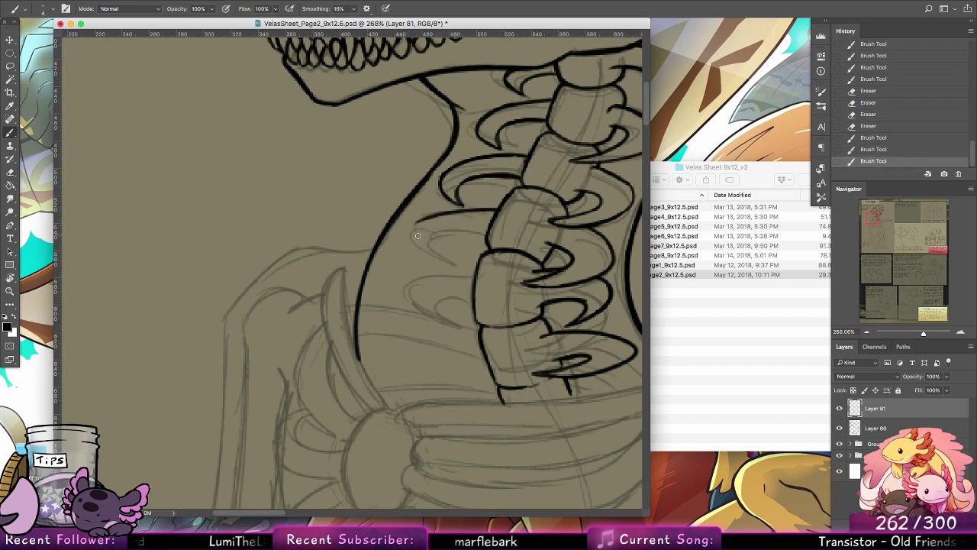
{"action": "key", "text": "super+z"}
{"action": "mouse_move", "coordinate": [498, 208]}
{"action": "left_mouse_down"}
{"action": "mouse_move", "coordinate": [416, 223]}
{"action": "mouse_move", "coordinate": [439, 258]}
{"action": "left_mouse_up"}
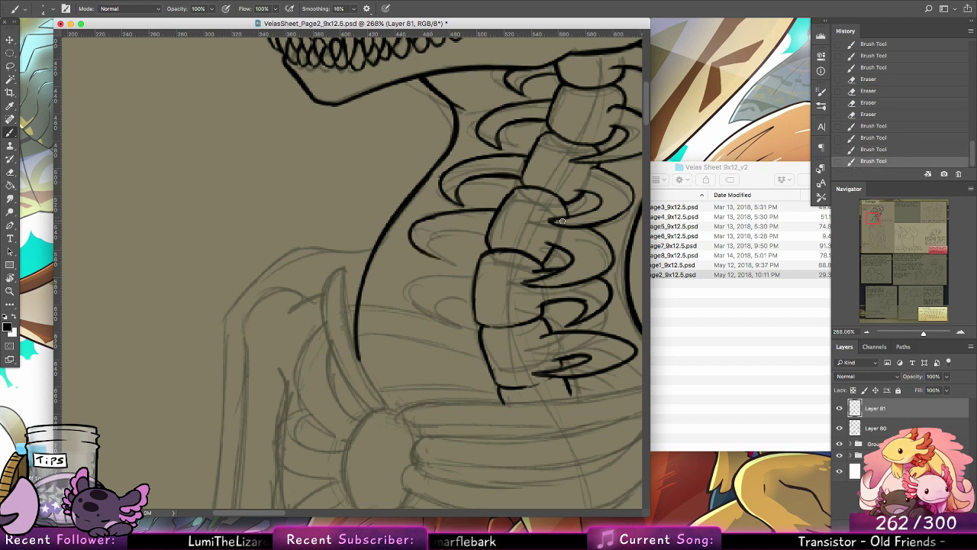
{"action": "key", "text": "super+z"}
{"action": "mouse_move", "coordinate": [497, 209]}
{"action": "left_mouse_down"}
{"action": "mouse_move", "coordinate": [405, 243]}
{"action": "mouse_move", "coordinate": [424, 260]}
{"action": "mouse_move", "coordinate": [461, 231]}
{"action": "mouse_move", "coordinate": [488, 240]}
{"action": "left_mouse_up"}
{"action": "key", "text": "super+z"}
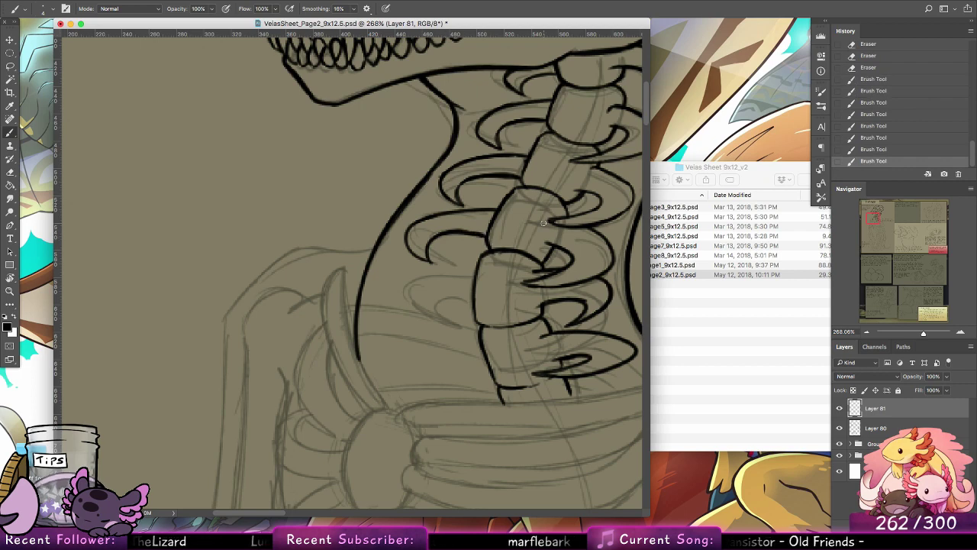
Step: Ink the hooked rib in front of the fifth neck vertebra with an upper curve and a short inner curve
{"action": "mouse_move", "coordinate": [475, 268]}
{"action": "left_mouse_down"}
{"action": "mouse_move", "coordinate": [408, 279]}
{"action": "mouse_move", "coordinate": [394, 297]}
{"action": "left_mouse_up"}
{"action": "key", "text": "super+z"}
{"action": "mouse_move", "coordinate": [481, 264]}
{"action": "left_mouse_down"}
{"action": "mouse_move", "coordinate": [415, 291]}
{"action": "mouse_move", "coordinate": [413, 319]}
{"action": "left_mouse_up"}
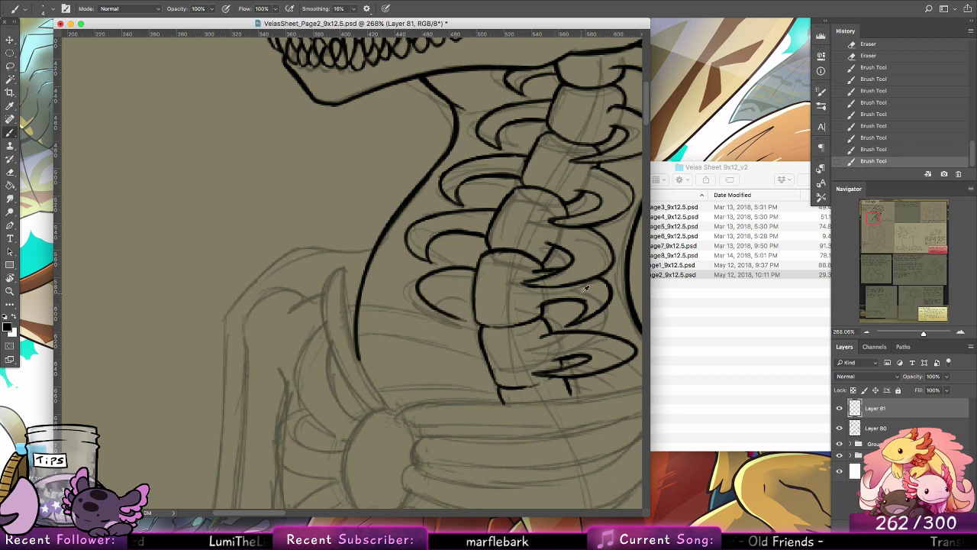
{"action": "key", "text": "super+z"}
{"action": "left_click_drag", "start_coordinate": [479, 264], "coordinate": [399, 321]}
{"action": "key", "text": "super+z"}
{"action": "mouse_move", "coordinate": [479, 266]}
{"action": "left_mouse_down"}
{"action": "mouse_move", "coordinate": [413, 284]}
{"action": "mouse_move", "coordinate": [443, 313]}
{"action": "left_mouse_up"}
{"action": "key", "text": "super+z"}
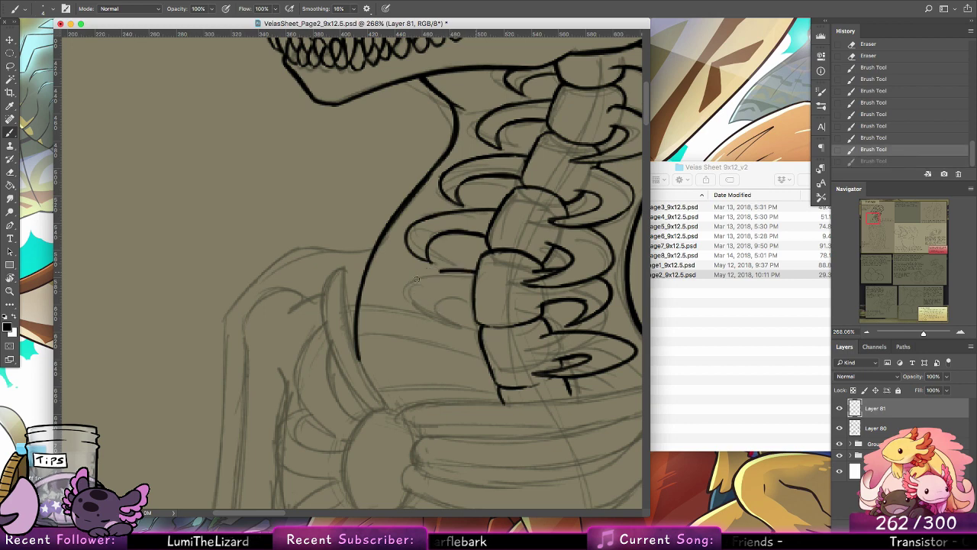
{"action": "mouse_move", "coordinate": [440, 270]}
{"action": "left_mouse_down"}
{"action": "mouse_move", "coordinate": [454, 313]}
{"action": "mouse_move", "coordinate": [464, 292]}
{"action": "left_mouse_up"}
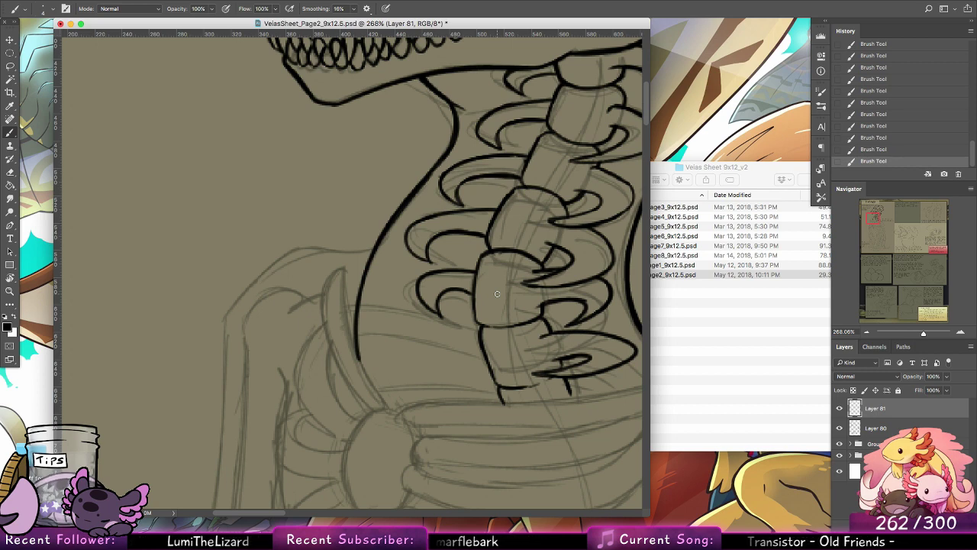
Step: Hide the Layer 80 sketch to check the inked skull and neck line art on its own
{"action": "mouse_move", "coordinate": [587, 374]}
{"action": "left_mouse_down"}
{"action": "mouse_move", "coordinate": [496, 305]}
{"action": "mouse_move", "coordinate": [495, 292]}
{"action": "left_mouse_up"}
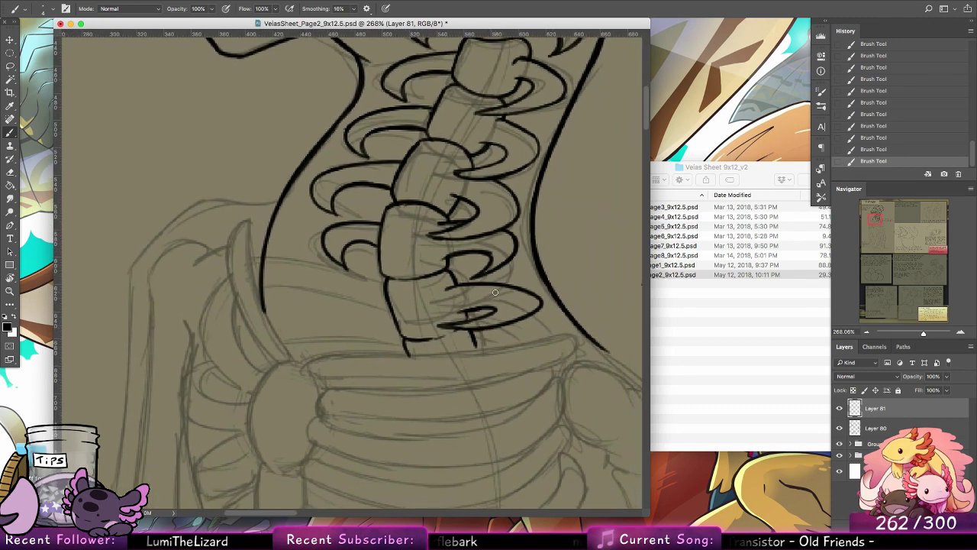
{"action": "left_click", "coordinate": [8, 292]}
{"action": "left_click_drag", "start_coordinate": [583, 234], "coordinate": [541, 220]}
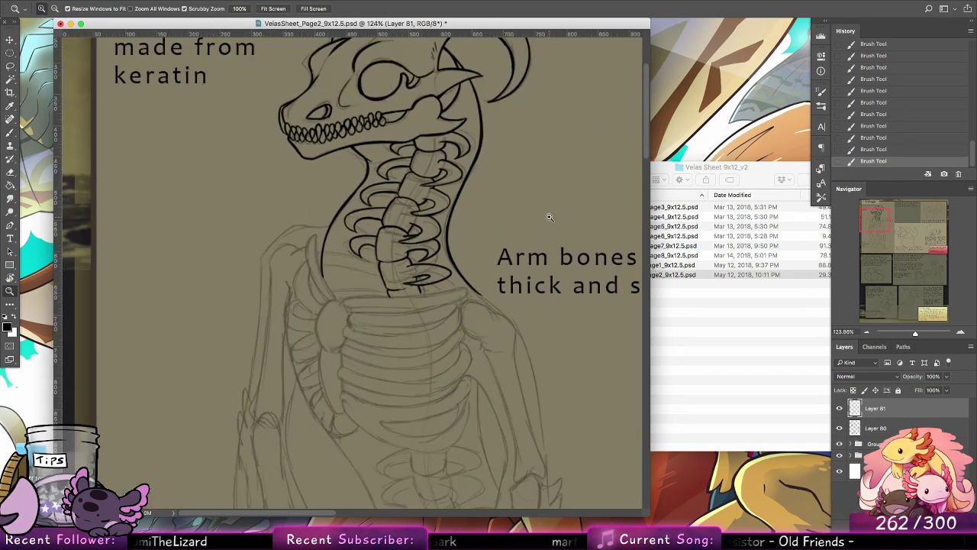
{"action": "left_click", "coordinate": [839, 429]}
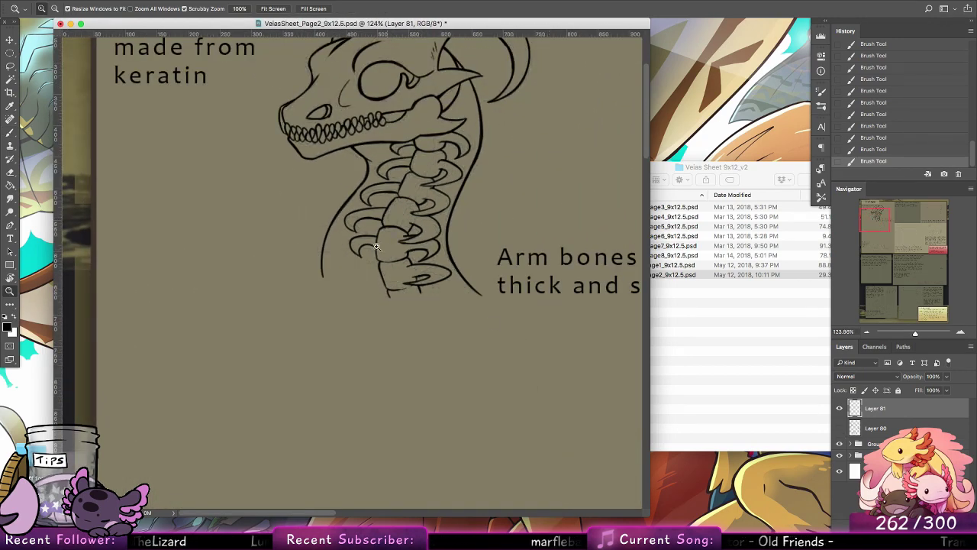
Step: Erase the whole hooked rib in front of the fifth neck vertebra
{"action": "left_click_drag", "start_coordinate": [376, 246], "coordinate": [438, 263]}
{"action": "left_click", "coordinate": [10, 173]}
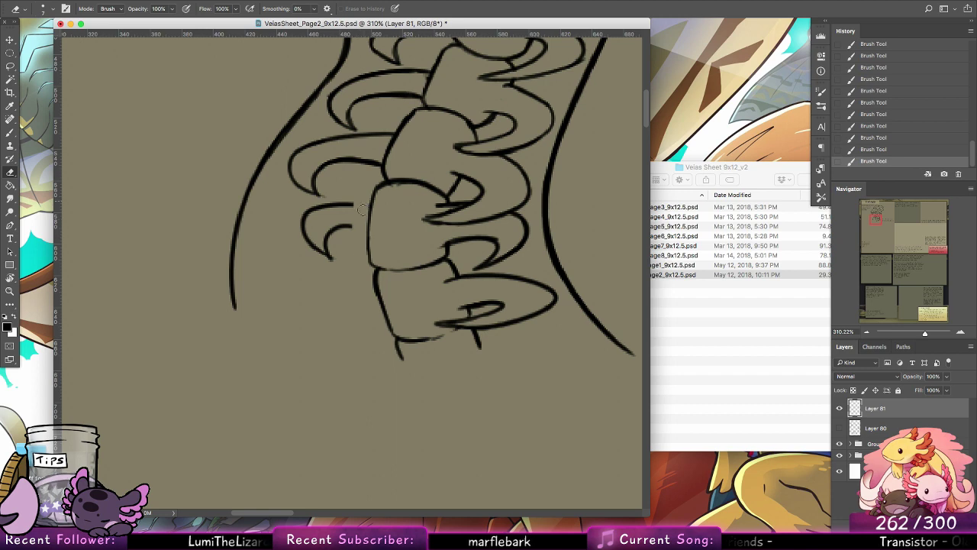
{"action": "left_click_drag", "start_coordinate": [333, 253], "coordinate": [327, 216]}
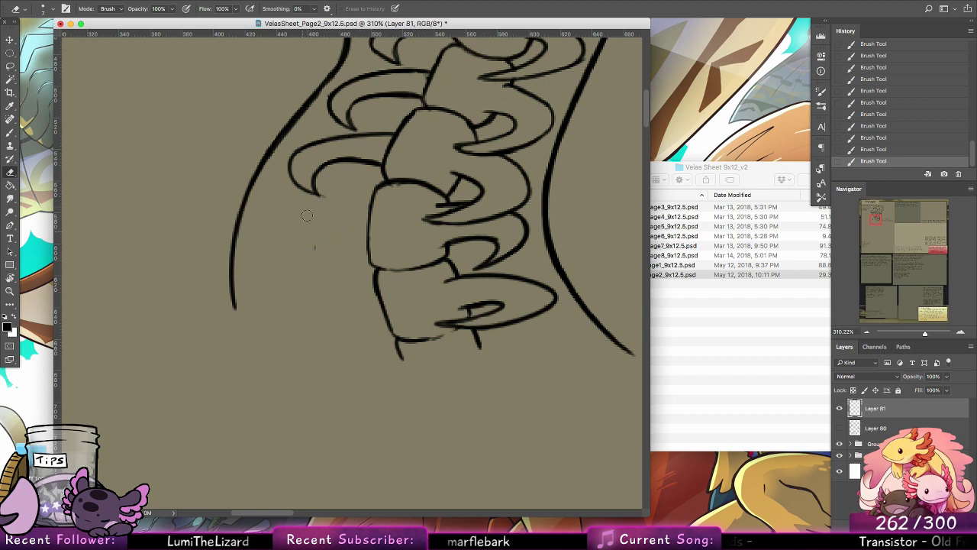
{"action": "left_click", "coordinate": [9, 133]}
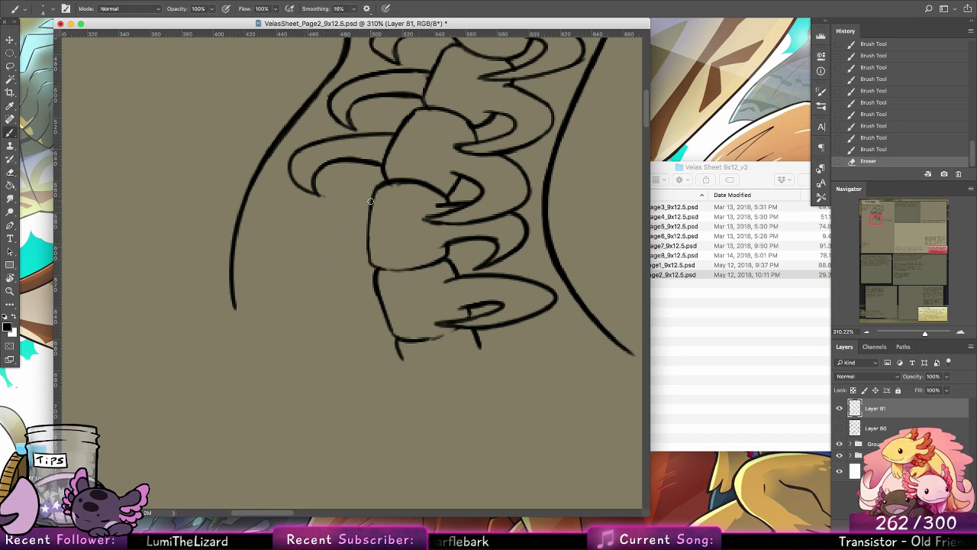
Step: Try to ink a new hooked rib in front of the fifth neck vertebra
{"action": "left_click_drag", "start_coordinate": [370, 201], "coordinate": [287, 211]}
{"action": "key", "text": "ctrl+z"}
{"action": "left_click_drag", "start_coordinate": [371, 192], "coordinate": [306, 196]}
{"action": "key", "text": "super+z"}
{"action": "key", "text": "super+z"}
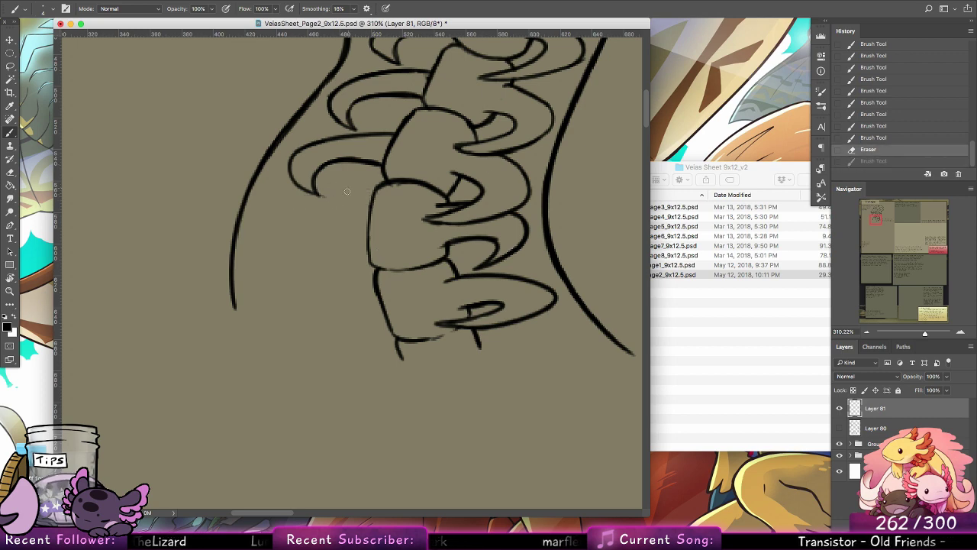
{"action": "mouse_move", "coordinate": [373, 193]}
{"action": "left_mouse_down"}
{"action": "mouse_move", "coordinate": [310, 195]}
{"action": "mouse_move", "coordinate": [284, 223]}
{"action": "mouse_move", "coordinate": [300, 236]}
{"action": "left_mouse_up"}
{"action": "key", "text": "super+z"}
{"action": "key", "text": "super+z"}
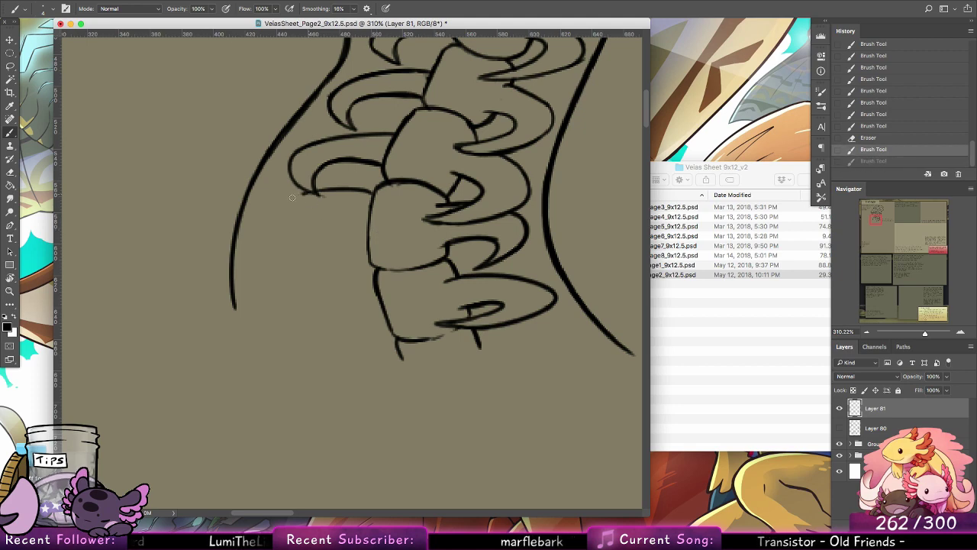
{"action": "left_click_drag", "start_coordinate": [307, 193], "coordinate": [297, 253]}
{"action": "key", "text": "super+z"}
{"action": "left_click_drag", "start_coordinate": [310, 201], "coordinate": [311, 241]}
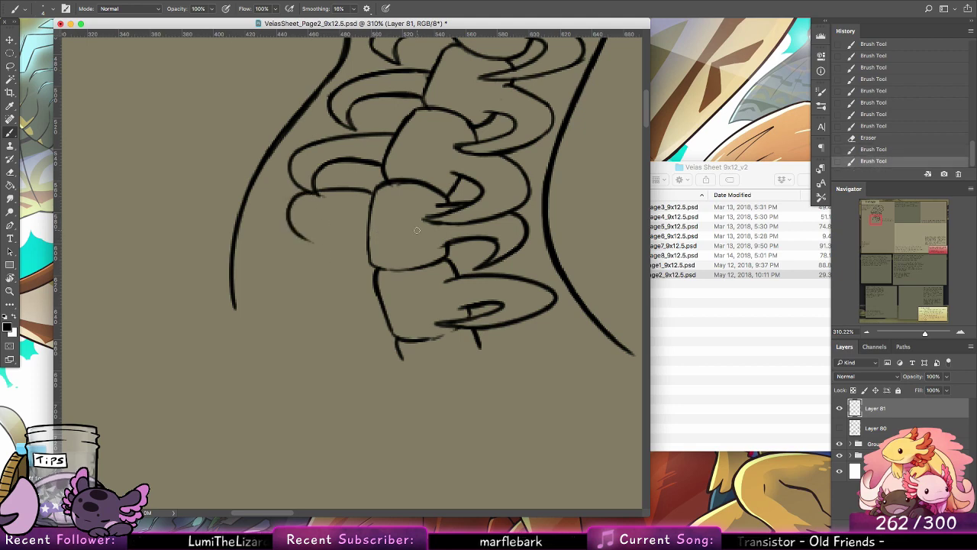
{"action": "key", "text": "super+alt+z"}
{"action": "key", "text": "super+alt+z"}
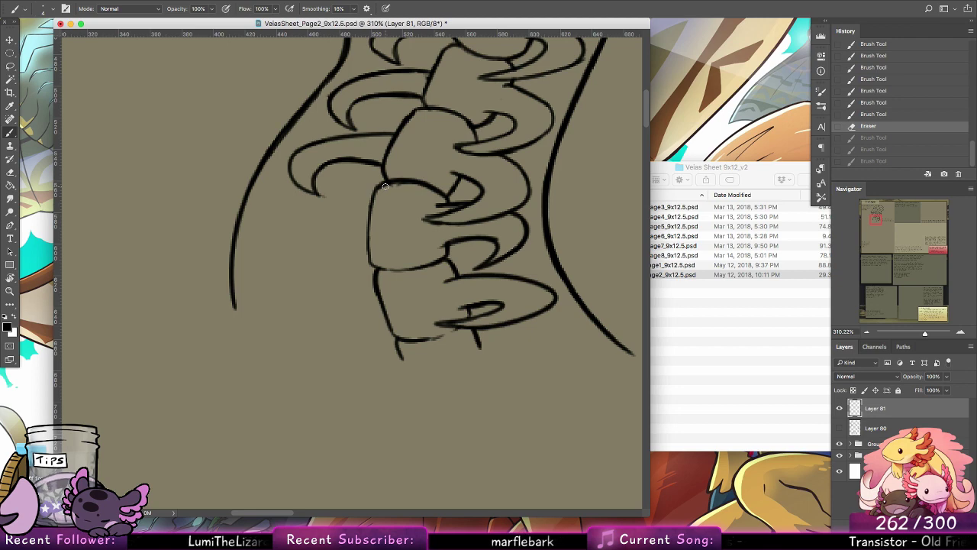
Step: Erase the whole hooked rib in front of the fourth neck vertebra
{"action": "left_click", "coordinate": [10, 172]}
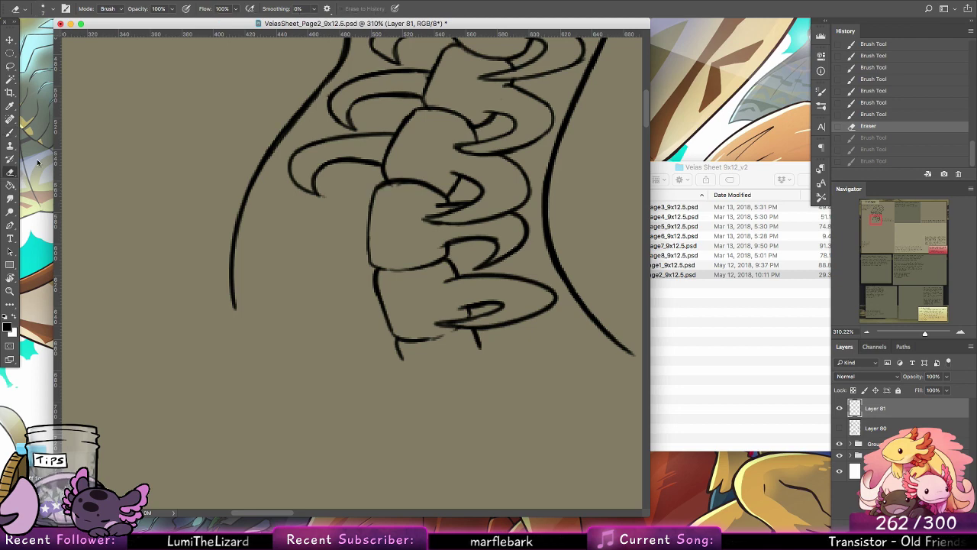
{"action": "scroll", "coordinate": [545, 213], "scroll_direction": "up", "scroll_amount": 3}
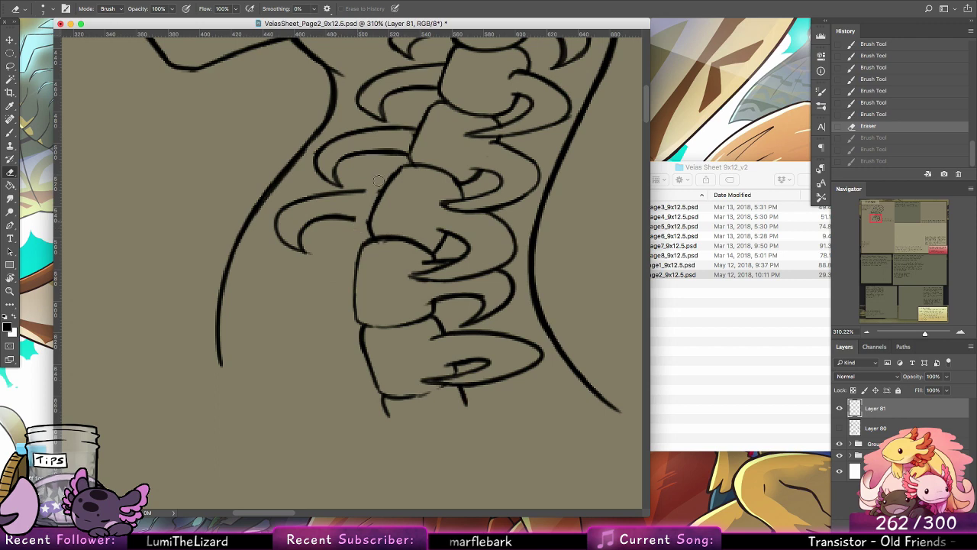
{"action": "mouse_move", "coordinate": [356, 193]}
{"action": "left_mouse_down"}
{"action": "mouse_move", "coordinate": [300, 205]}
{"action": "mouse_move", "coordinate": [304, 198]}
{"action": "mouse_move", "coordinate": [317, 197]}
{"action": "mouse_move", "coordinate": [309, 261]}
{"action": "mouse_move", "coordinate": [278, 208]}
{"action": "mouse_move", "coordinate": [316, 251]}
{"action": "mouse_move", "coordinate": [325, 215]}
{"action": "mouse_move", "coordinate": [353, 233]}
{"action": "left_mouse_up"}
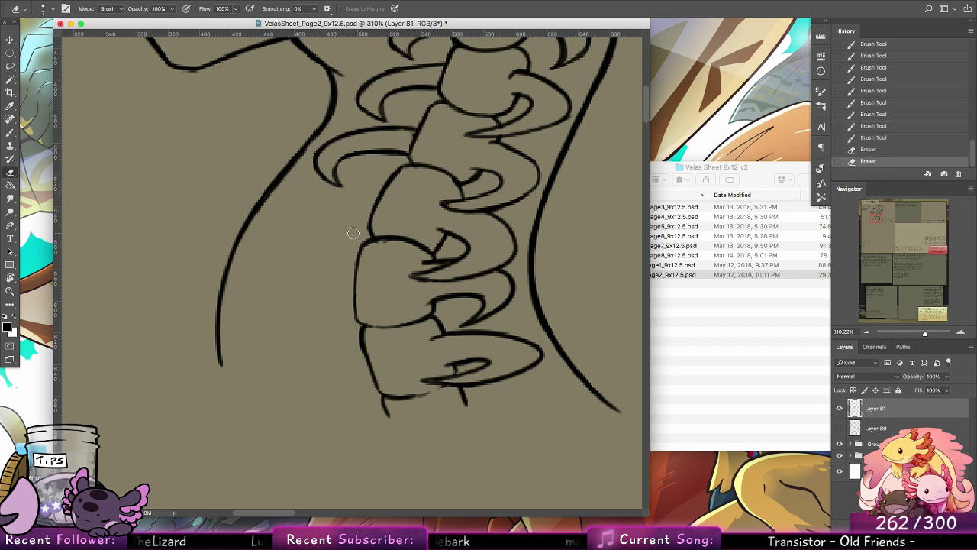
{"action": "left_click_drag", "start_coordinate": [604, 112], "coordinate": [500, 156]}
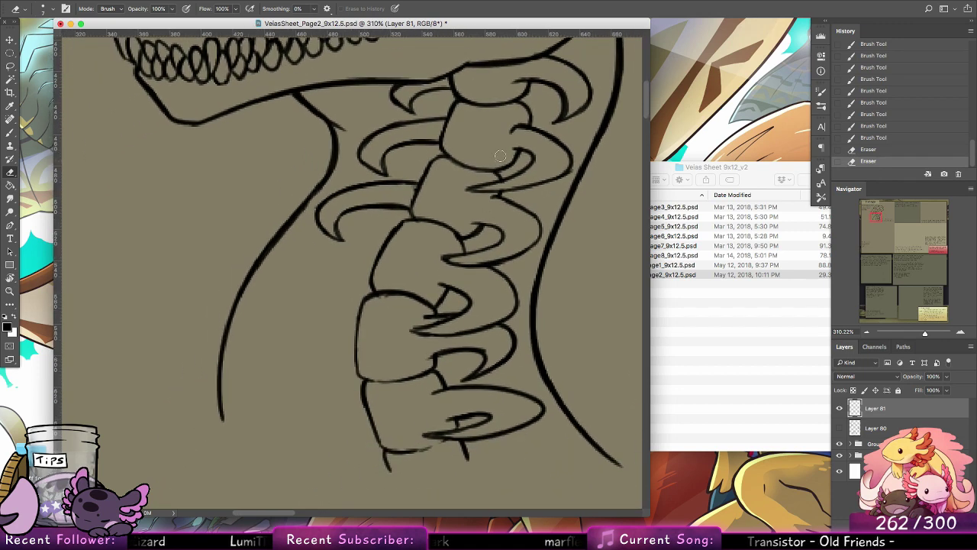
Step: Ink a new hooked rib in front of the fifth neck vertebra, redrawing its upper curve and adding the inner curve
{"action": "key", "text": "b"}
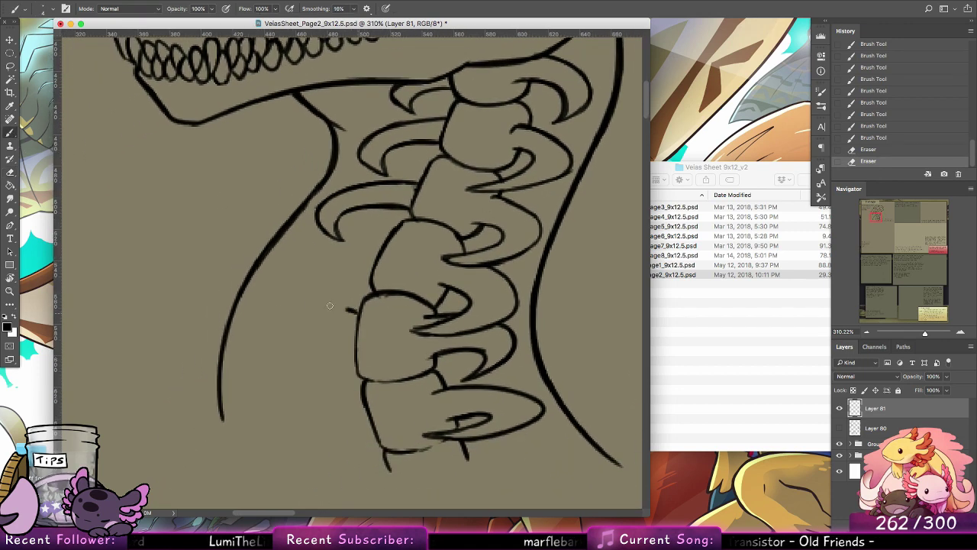
{"action": "left_click_drag", "start_coordinate": [330, 306], "coordinate": [293, 347]}
{"action": "key", "text": "super+z"}
{"action": "left_click_drag", "start_coordinate": [360, 309], "coordinate": [293, 348]}
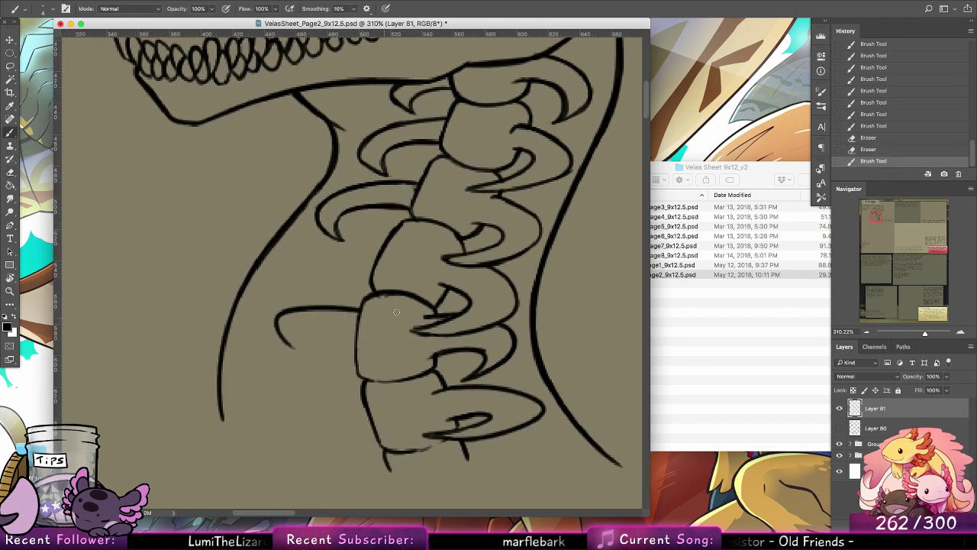
{"action": "key", "text": "super+z"}
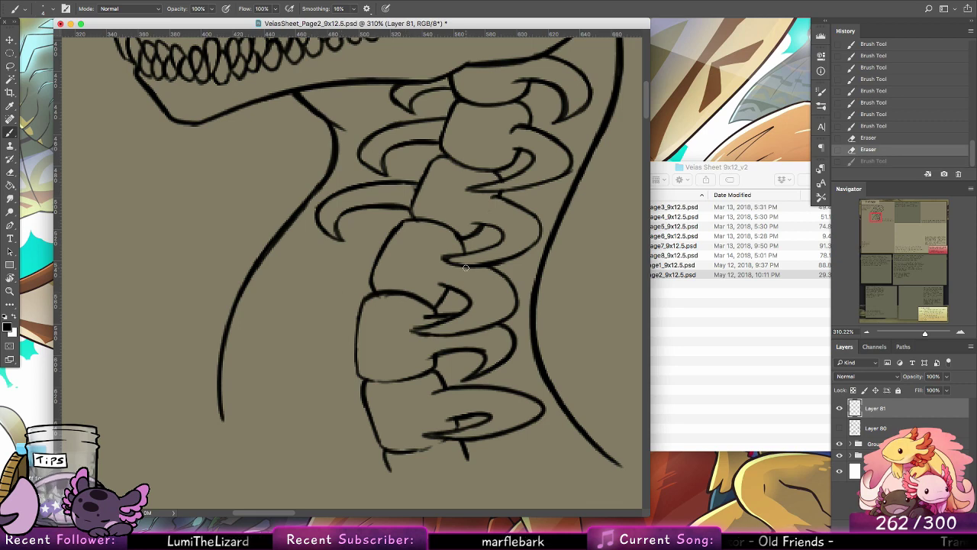
{"action": "mouse_move", "coordinate": [346, 310]}
{"action": "left_mouse_down"}
{"action": "mouse_move", "coordinate": [274, 352]}
{"action": "mouse_move", "coordinate": [329, 361]}
{"action": "mouse_move", "coordinate": [291, 360]}
{"action": "mouse_move", "coordinate": [298, 334]}
{"action": "mouse_move", "coordinate": [352, 348]}
{"action": "mouse_move", "coordinate": [291, 338]}
{"action": "mouse_move", "coordinate": [354, 347]}
{"action": "mouse_move", "coordinate": [321, 332]}
{"action": "mouse_move", "coordinate": [362, 354]}
{"action": "left_mouse_up"}
{"action": "left_click", "coordinate": [266, 337]}
{"action": "key", "text": "super+z"}
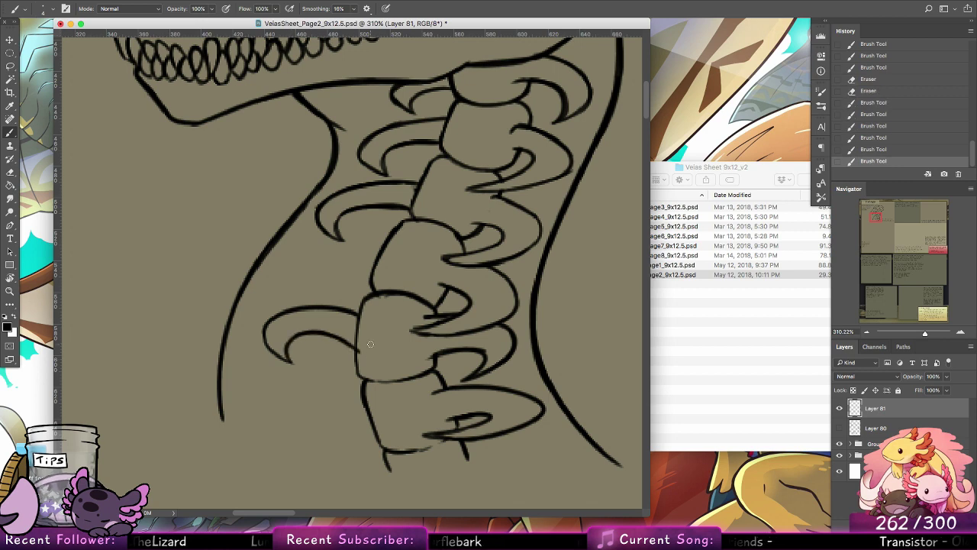
Step: Touch up the inner tip of the small rib behind the fifth neck vertebra and erase the excess ink
{"action": "mouse_move", "coordinate": [491, 311]}
{"action": "left_mouse_down"}
{"action": "mouse_move", "coordinate": [495, 265]}
{"action": "mouse_move", "coordinate": [484, 247]}
{"action": "left_mouse_up"}
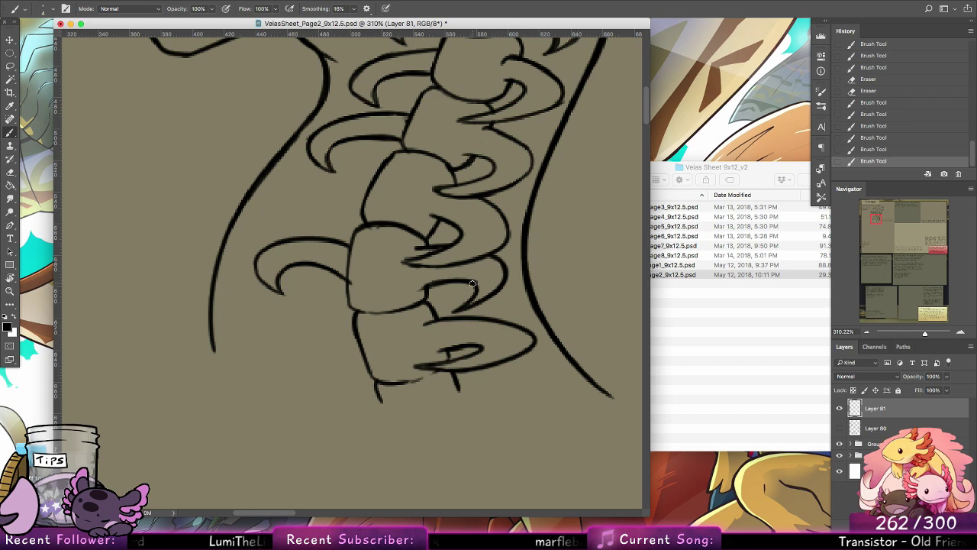
{"action": "mouse_move", "coordinate": [462, 281]}
{"action": "left_mouse_down"}
{"action": "mouse_move", "coordinate": [447, 314]}
{"action": "mouse_move", "coordinate": [490, 309]}
{"action": "mouse_move", "coordinate": [447, 312]}
{"action": "mouse_move", "coordinate": [486, 309]}
{"action": "mouse_move", "coordinate": [476, 299]}
{"action": "mouse_move", "coordinate": [458, 304]}
{"action": "mouse_move", "coordinate": [478, 285]}
{"action": "left_mouse_up"}
{"action": "key", "text": "e"}
{"action": "left_click_drag", "start_coordinate": [478, 282], "coordinate": [472, 296]}
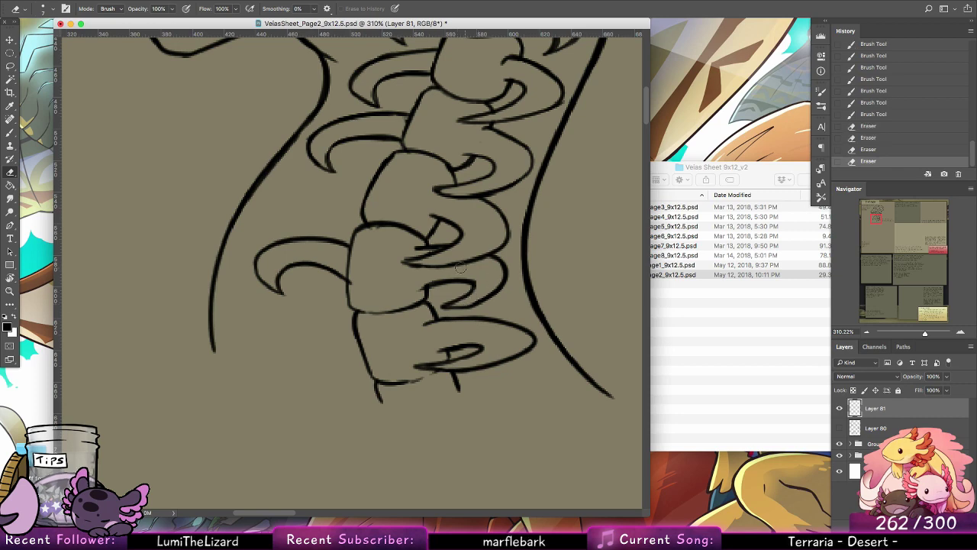
Step: Ink a new hooked rib in front of the fourth neck vertebra, with an upper curve and a shorter inner curve
{"action": "left_click", "coordinate": [10, 133]}
{"action": "left_click_drag", "start_coordinate": [367, 201], "coordinate": [282, 191]}
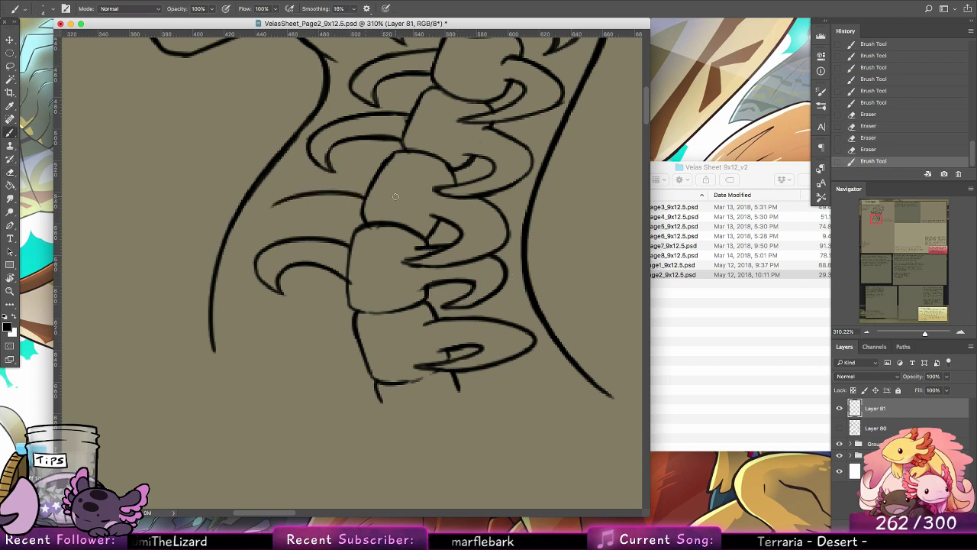
{"action": "key", "text": "super+z"}
{"action": "mouse_move", "coordinate": [366, 198]}
{"action": "left_mouse_down"}
{"action": "mouse_move", "coordinate": [296, 207]}
{"action": "mouse_move", "coordinate": [291, 220]}
{"action": "left_mouse_up"}
{"action": "mouse_move", "coordinate": [282, 208]}
{"action": "left_mouse_down"}
{"action": "mouse_move", "coordinate": [311, 174]}
{"action": "mouse_move", "coordinate": [296, 182]}
{"action": "left_mouse_up"}
{"action": "mouse_move", "coordinate": [359, 167]}
{"action": "left_mouse_down"}
{"action": "mouse_move", "coordinate": [389, 173]}
{"action": "mouse_move", "coordinate": [356, 168]}
{"action": "left_mouse_up"}
{"action": "left_click_drag", "start_coordinate": [348, 168], "coordinate": [378, 171]}
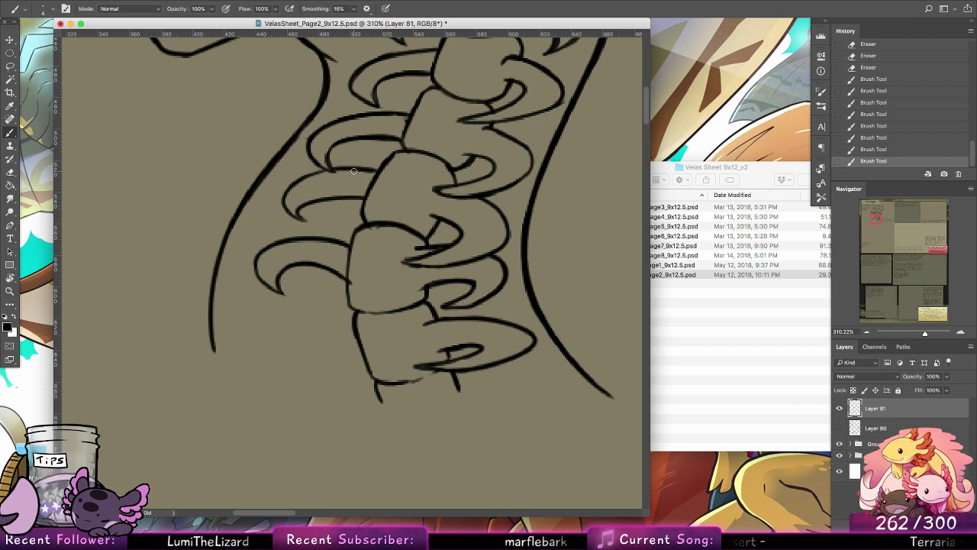
Step: Show the Layer 80 sketch again and try an upper curve for the hooked rib in front of the sixth neck vertebra
{"action": "left_click_drag", "start_coordinate": [527, 442], "coordinate": [510, 318]}
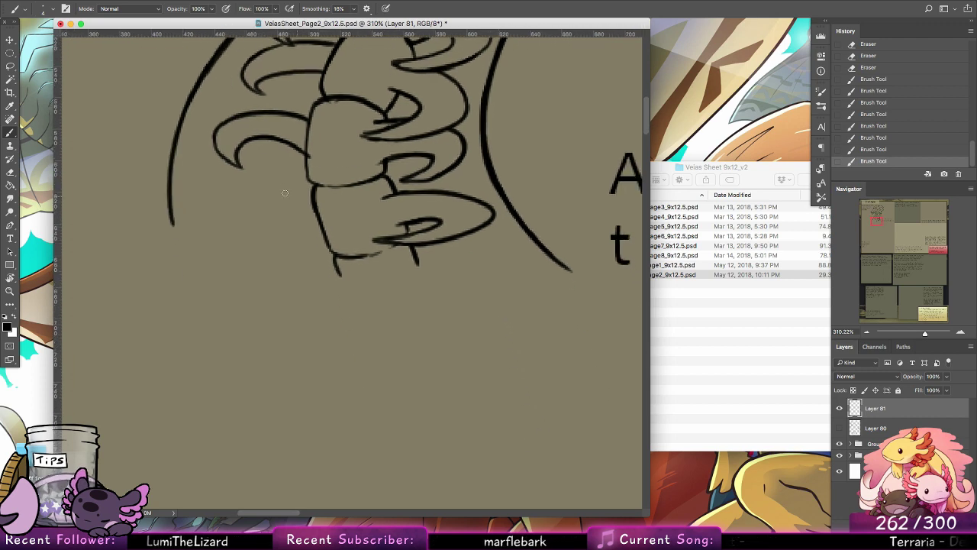
{"action": "left_click", "coordinate": [840, 428]}
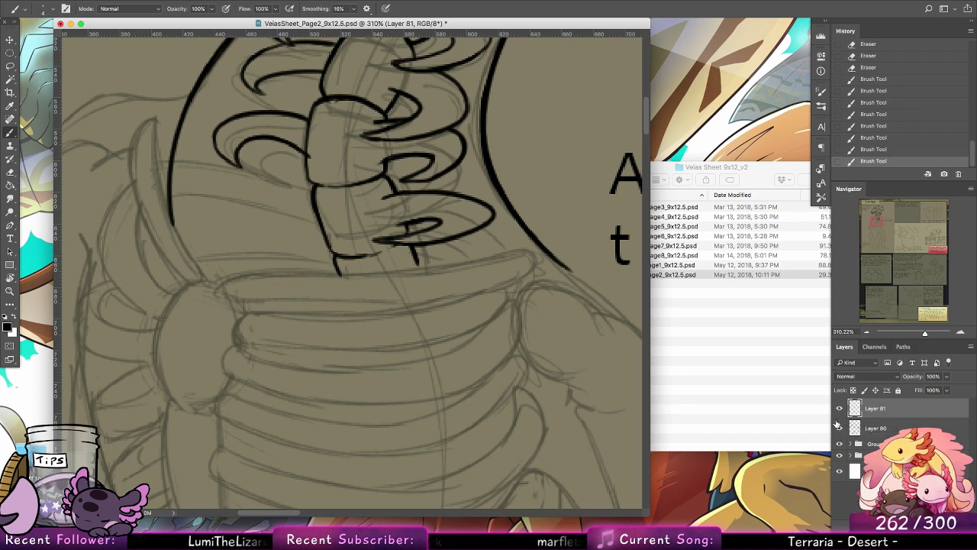
{"action": "left_click_drag", "start_coordinate": [313, 193], "coordinate": [215, 199]}
{"action": "key", "text": "super+z"}
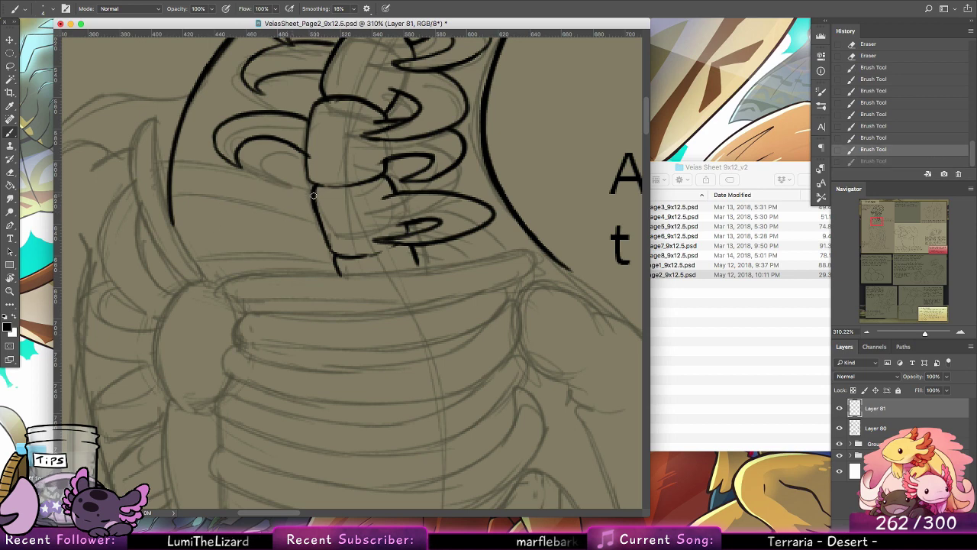
{"action": "left_click_drag", "start_coordinate": [312, 193], "coordinate": [229, 196]}
{"action": "key", "text": "super+z"}
{"action": "left_click_drag", "start_coordinate": [315, 191], "coordinate": [223, 195]}
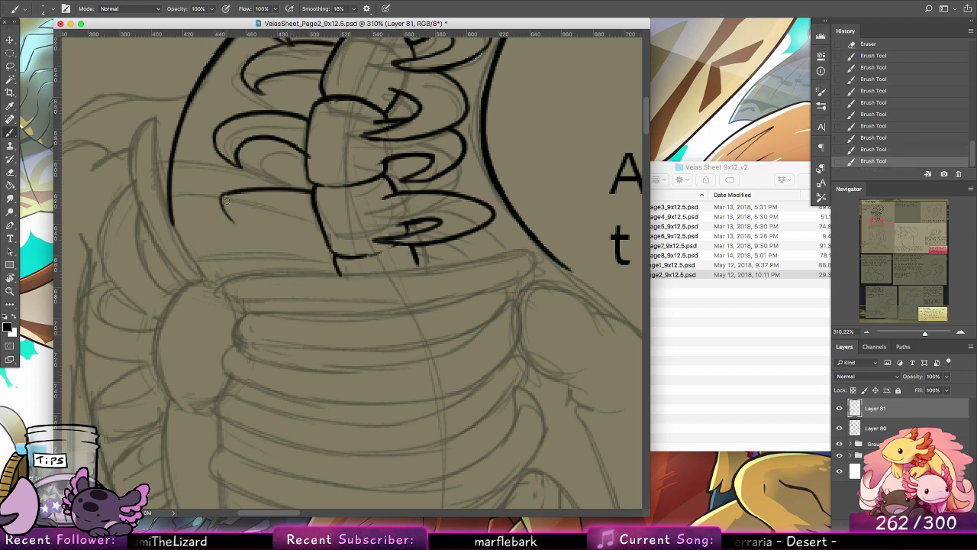
{"action": "key", "text": "alt+super+z"}
{"action": "key", "text": "alt+super+z"}
Step: Ink the hooked rib in front of the sixth neck vertebra with upper and inner curves, and clean its upper line with the eraser
{"action": "mouse_move", "coordinate": [313, 188]}
{"action": "left_mouse_down"}
{"action": "mouse_move", "coordinate": [206, 200]}
{"action": "mouse_move", "coordinate": [235, 239]}
{"action": "mouse_move", "coordinate": [302, 205]}
{"action": "left_mouse_up"}
{"action": "left_click_drag", "start_coordinate": [229, 208], "coordinate": [311, 211]}
{"action": "mouse_move", "coordinate": [297, 210]}
{"action": "left_mouse_down"}
{"action": "mouse_move", "coordinate": [267, 202]}
{"action": "mouse_move", "coordinate": [252, 185]}
{"action": "mouse_move", "coordinate": [311, 183]}
{"action": "left_mouse_up"}
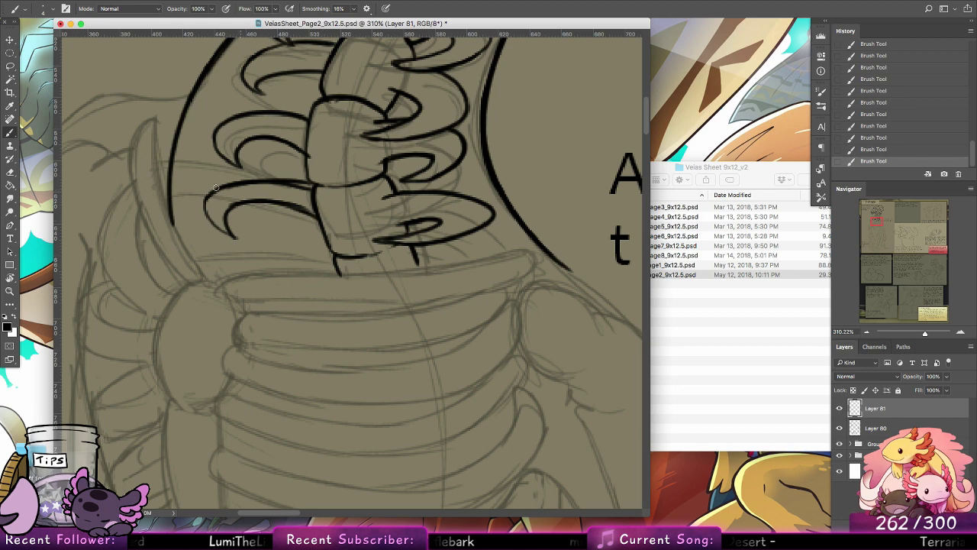
{"action": "key", "text": "e"}
{"action": "mouse_move", "coordinate": [274, 185]}
{"action": "left_mouse_down"}
{"action": "mouse_move", "coordinate": [231, 188]}
{"action": "mouse_move", "coordinate": [305, 191]}
{"action": "mouse_move", "coordinate": [267, 191]}
{"action": "left_mouse_up"}
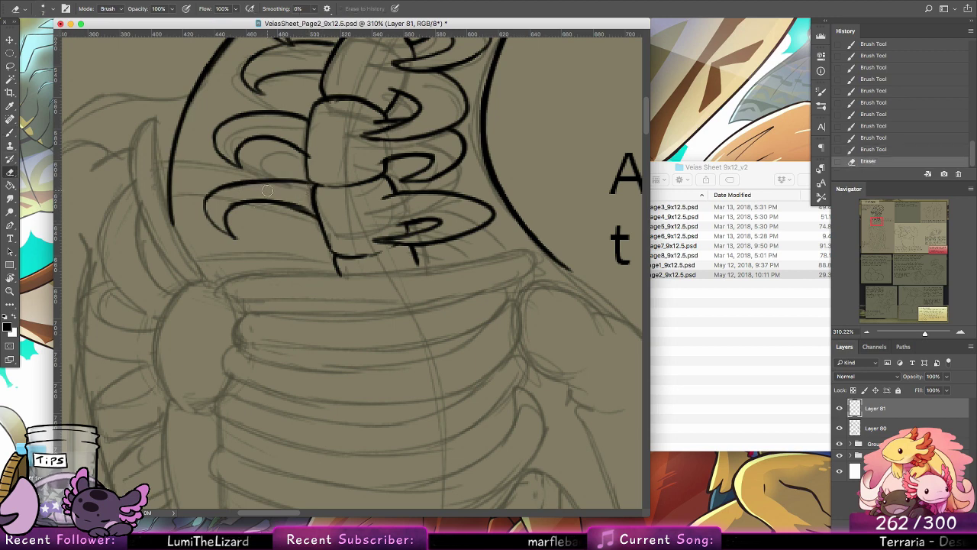
Step: Ink the curved outer edge of the rounded shoulder bone beside the top of the rib cage
{"action": "left_click", "coordinate": [10, 132]}
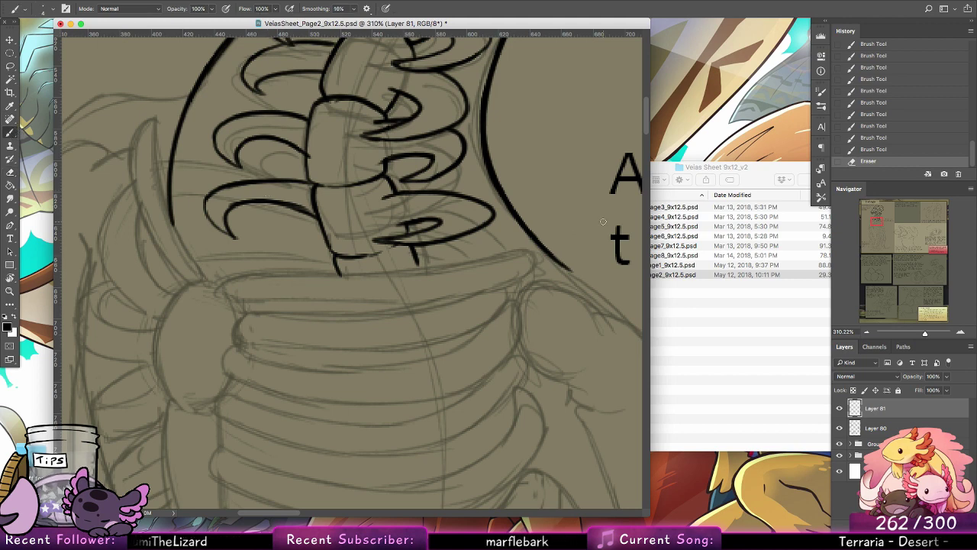
{"action": "mouse_move", "coordinate": [218, 280]}
{"action": "left_mouse_down"}
{"action": "mouse_move", "coordinate": [156, 368]}
{"action": "mouse_move", "coordinate": [183, 412]}
{"action": "left_mouse_up"}
{"action": "left_click_drag", "start_coordinate": [265, 390], "coordinate": [343, 286]}
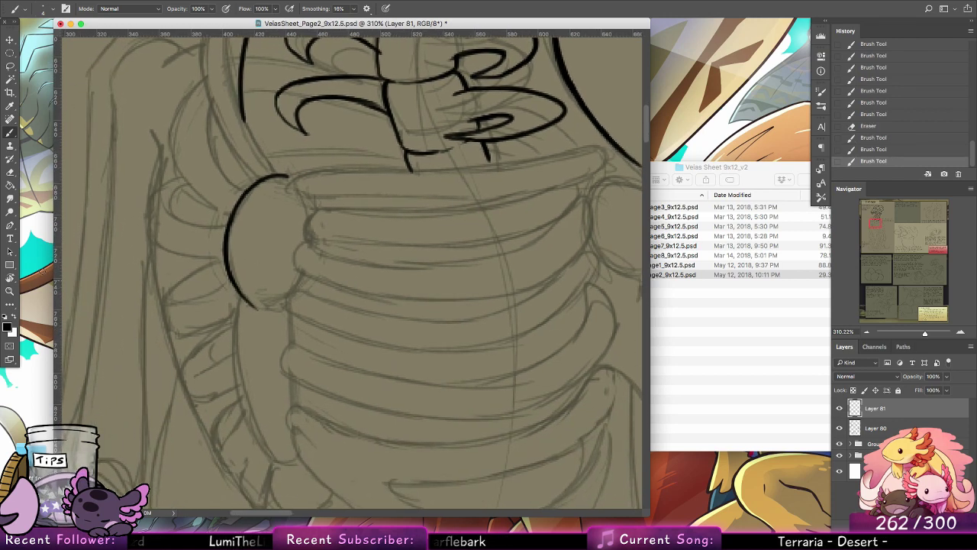
Step: Check the whole skeleton figure, and erase the stray ink at the front edge of the fifth neck vertebra
{"action": "key", "text": "z"}
{"action": "left_click_drag", "start_coordinate": [587, 222], "coordinate": [467, 228]}
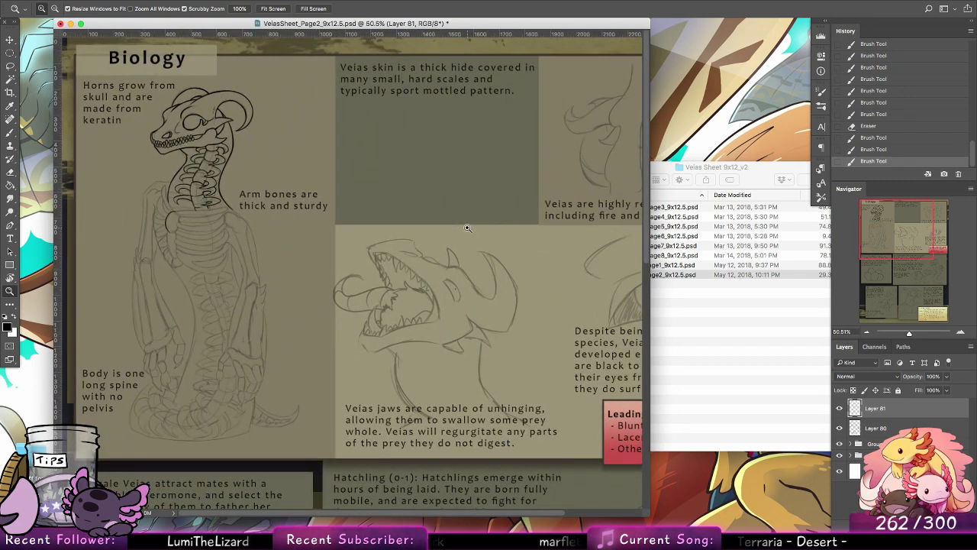
{"action": "left_click_drag", "start_coordinate": [165, 211], "coordinate": [191, 211]}
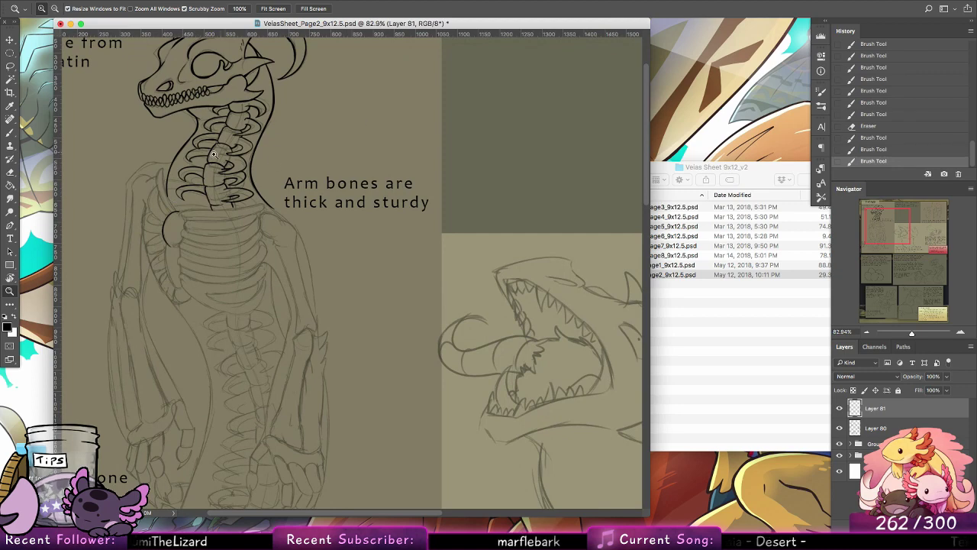
{"action": "left_click_drag", "start_coordinate": [204, 158], "coordinate": [237, 159]}
{"action": "key", "text": "b"}
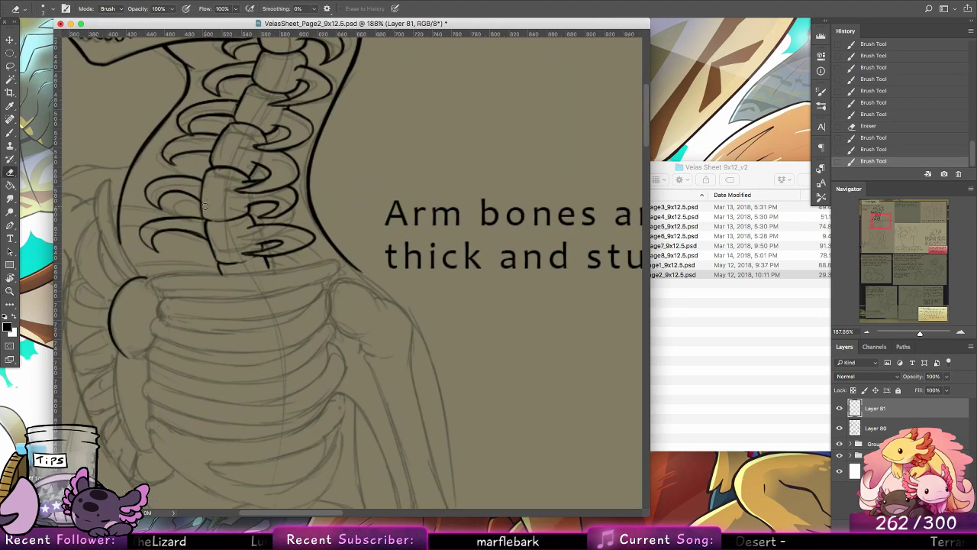
{"action": "left_click_drag", "start_coordinate": [206, 205], "coordinate": [208, 214]}
Step: Finish the rounded shoulder bone with its end curves and short hatch marks, and ink the long curved edge of the bone below it
{"action": "left_click", "coordinate": [10, 133]}
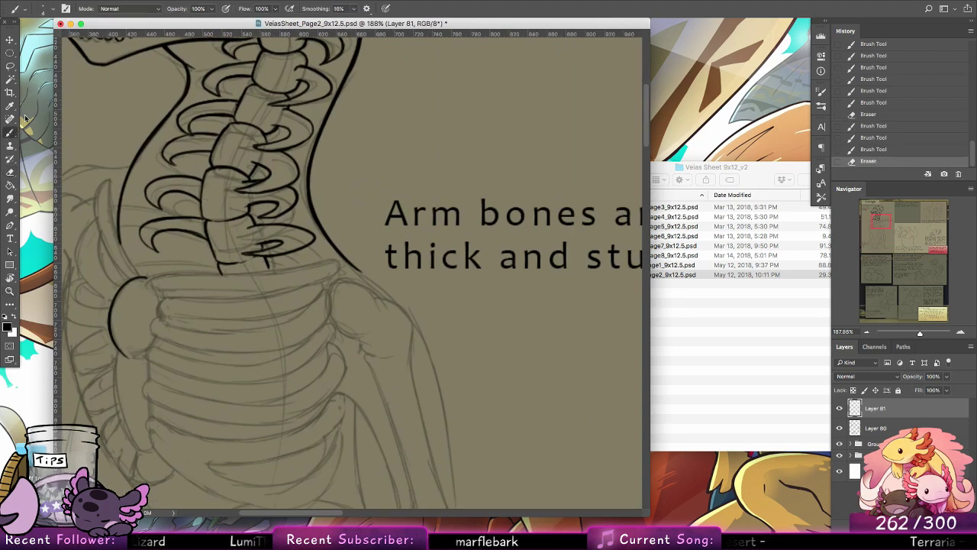
{"action": "left_click_drag", "start_coordinate": [298, 351], "coordinate": [432, 304]}
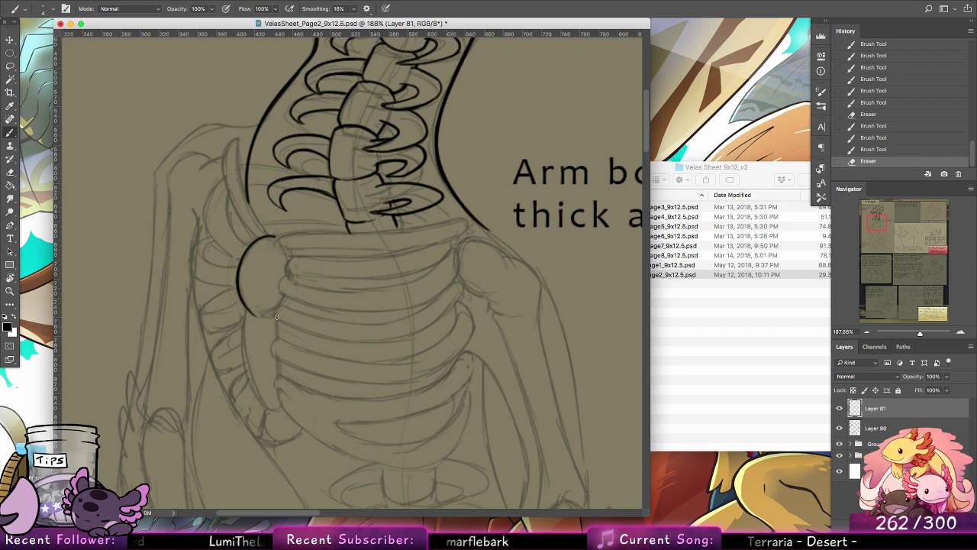
{"action": "mouse_move", "coordinate": [243, 307]}
{"action": "left_mouse_down"}
{"action": "mouse_move", "coordinate": [273, 308]}
{"action": "mouse_move", "coordinate": [243, 356]}
{"action": "left_mouse_up"}
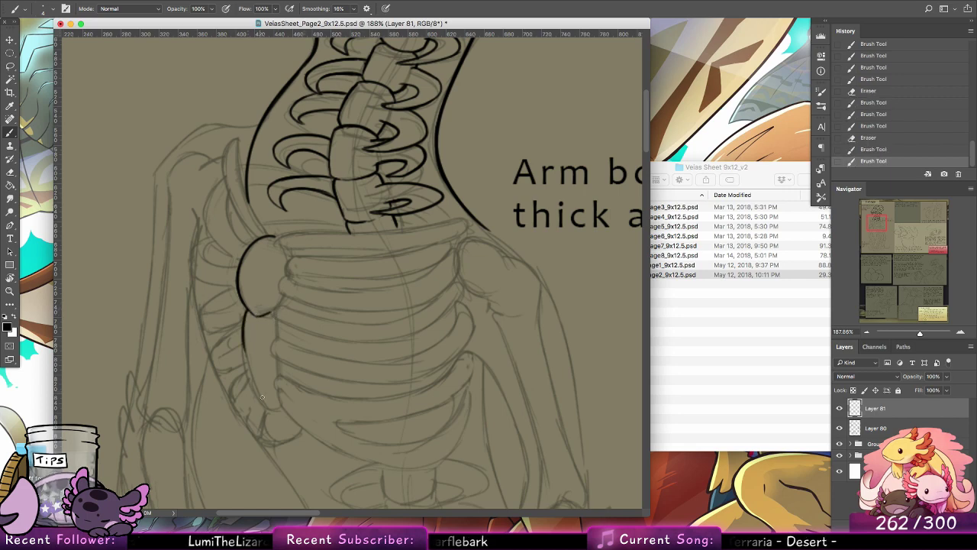
{"action": "mouse_move", "coordinate": [247, 309]}
{"action": "left_mouse_down"}
{"action": "mouse_move", "coordinate": [254, 389]}
{"action": "mouse_move", "coordinate": [245, 310]}
{"action": "mouse_move", "coordinate": [245, 361]}
{"action": "mouse_move", "coordinate": [263, 405]}
{"action": "mouse_move", "coordinate": [243, 335]}
{"action": "mouse_move", "coordinate": [276, 420]}
{"action": "mouse_move", "coordinate": [246, 362]}
{"action": "mouse_move", "coordinate": [279, 410]}
{"action": "left_mouse_up"}
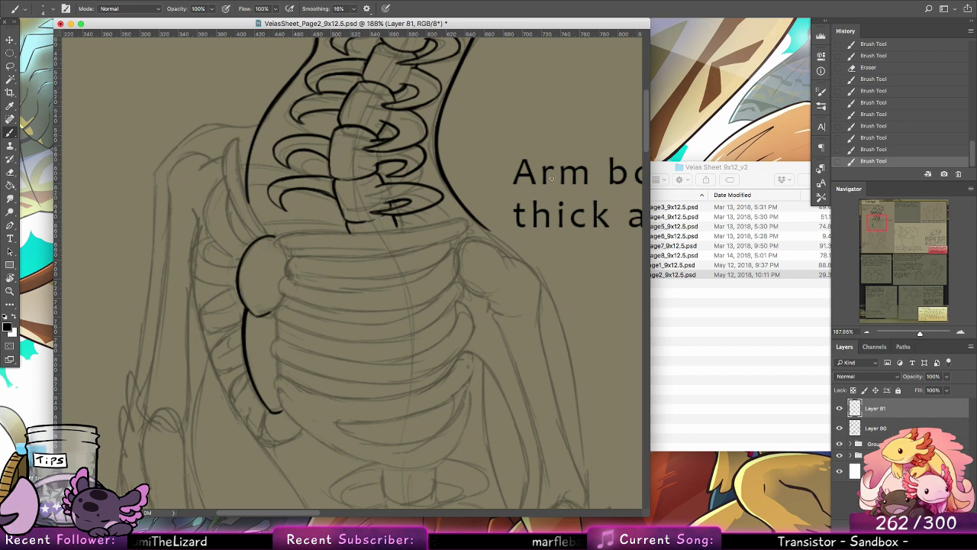
{"action": "left_click_drag", "start_coordinate": [262, 238], "coordinate": [277, 236]}
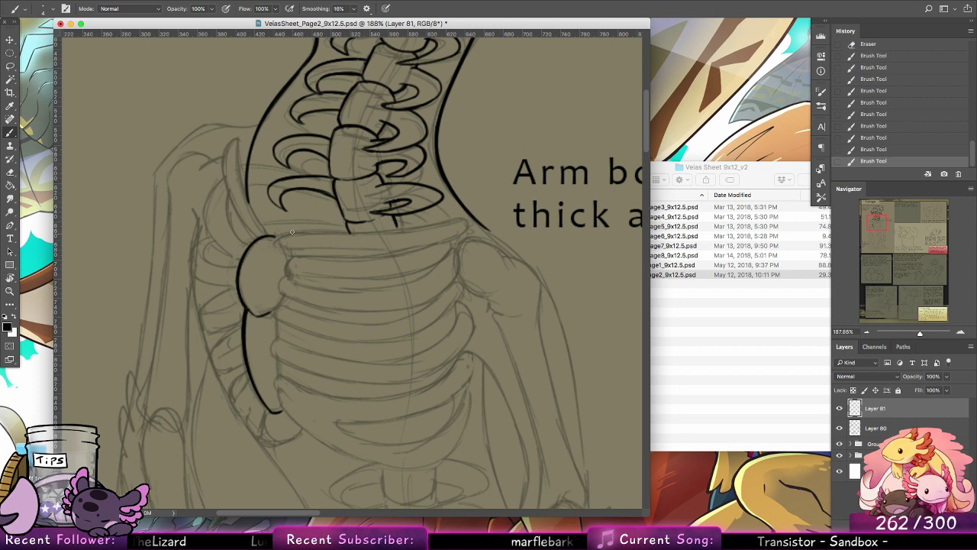
{"action": "left_click_drag", "start_coordinate": [272, 289], "coordinate": [266, 299]}
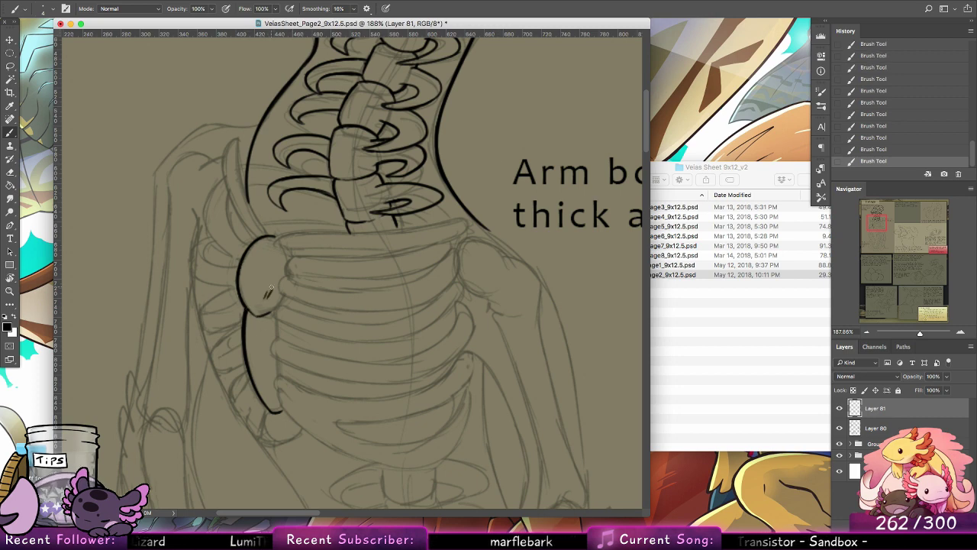
Step: Ink the topmost rib at the base of the neck as a long bar with rounded ends
{"action": "left_click_drag", "start_coordinate": [274, 244], "coordinate": [358, 234]}
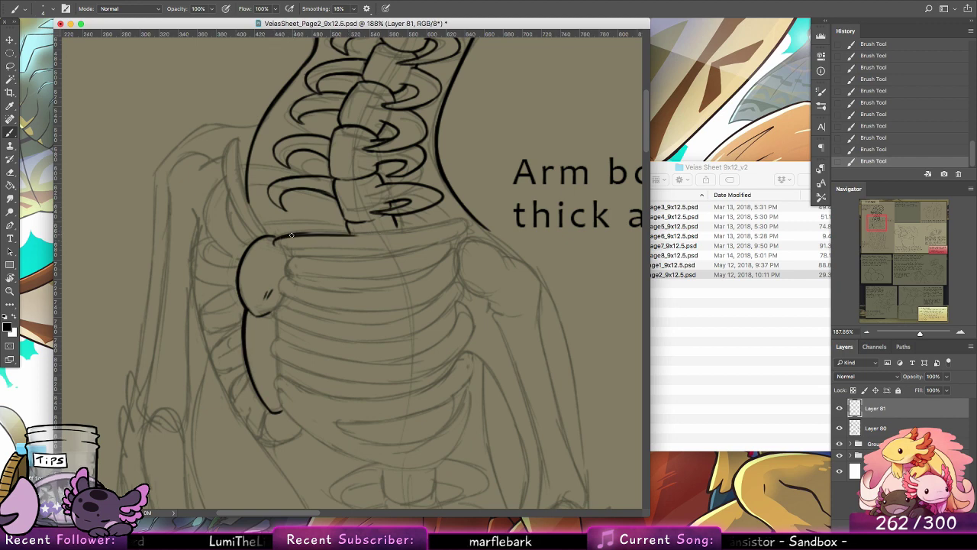
{"action": "key", "text": "super+z"}
{"action": "left_click_drag", "start_coordinate": [279, 237], "coordinate": [464, 217]}
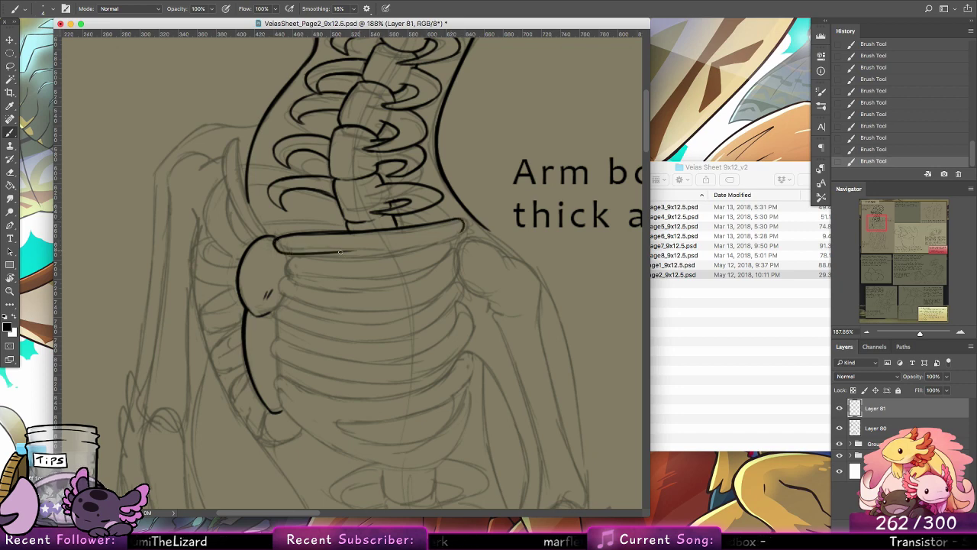
{"action": "mouse_move", "coordinate": [309, 251]}
{"action": "left_mouse_down"}
{"action": "mouse_move", "coordinate": [466, 238]}
{"action": "mouse_move", "coordinate": [419, 243]}
{"action": "mouse_move", "coordinate": [457, 236]}
{"action": "left_mouse_up"}
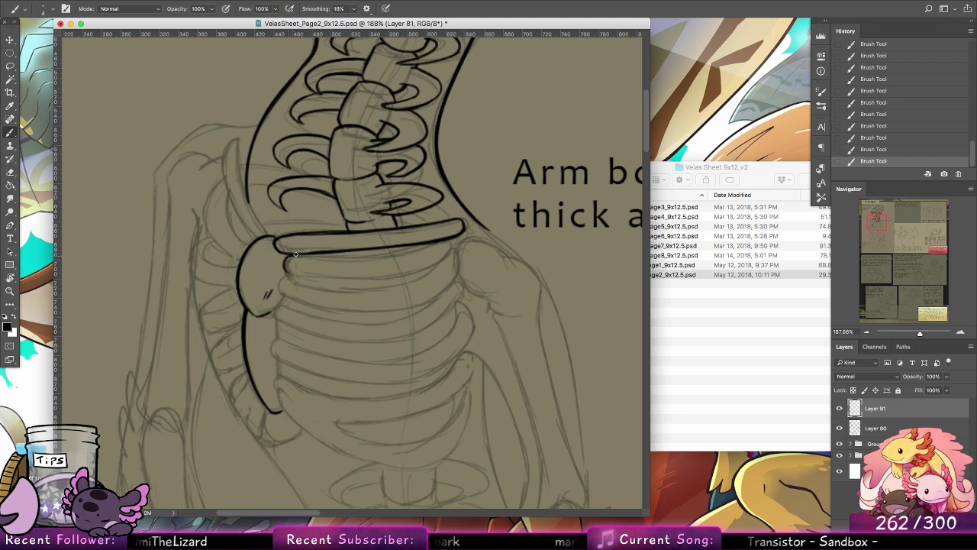
Step: Ink the second rib below the top bar with its upper and lower curves, redrawing the strokes that miss the sketch
{"action": "left_click_drag", "start_coordinate": [290, 256], "coordinate": [354, 259]}
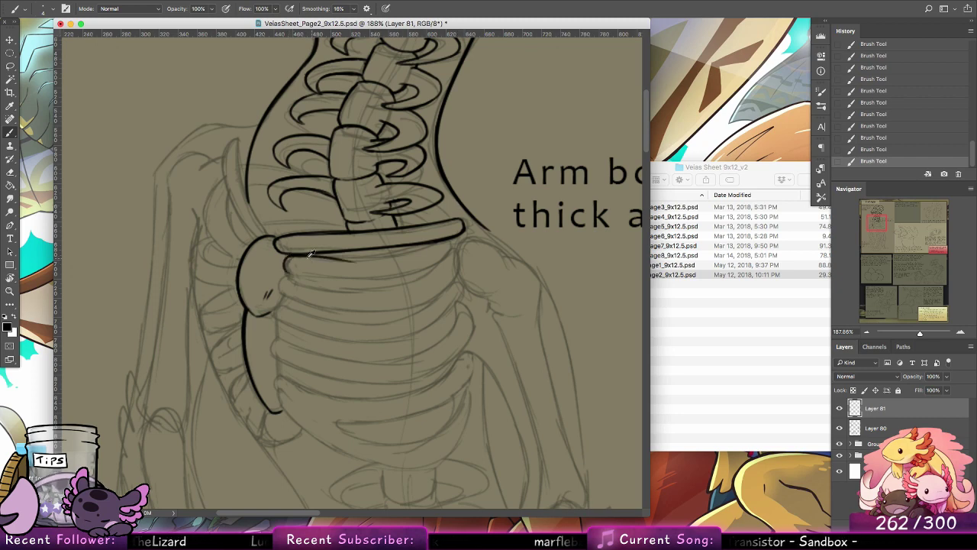
{"action": "key", "text": "super+z"}
{"action": "mouse_move", "coordinate": [289, 255]}
{"action": "left_mouse_down"}
{"action": "mouse_move", "coordinate": [405, 258]}
{"action": "mouse_move", "coordinate": [435, 241]}
{"action": "left_mouse_up"}
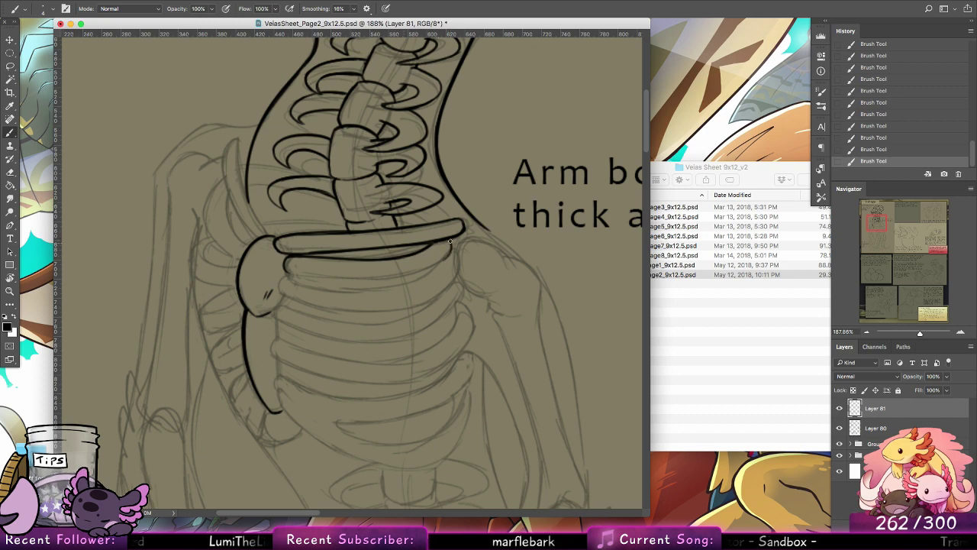
{"action": "mouse_move", "coordinate": [287, 269]}
{"action": "left_mouse_down"}
{"action": "mouse_move", "coordinate": [390, 271]}
{"action": "mouse_move", "coordinate": [315, 277]}
{"action": "mouse_move", "coordinate": [374, 279]}
{"action": "mouse_move", "coordinate": [445, 259]}
{"action": "left_mouse_up"}
{"action": "key", "text": "super+z"}
{"action": "key", "text": "alt+super+z"}
{"action": "key", "text": "alt+super+z"}
{"action": "key", "text": "alt+super+z"}
{"action": "mouse_move", "coordinate": [380, 278]}
{"action": "left_mouse_down"}
{"action": "mouse_move", "coordinate": [442, 263]}
{"action": "mouse_move", "coordinate": [428, 267]}
{"action": "mouse_move", "coordinate": [451, 251]}
{"action": "left_mouse_up"}
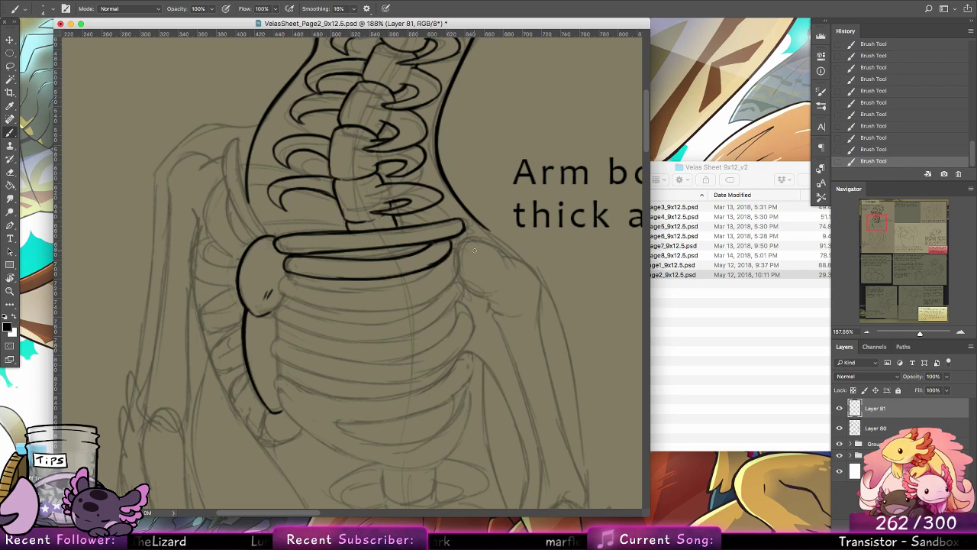
Step: Ink the third rib's upper edge and its rounded end beside the shoulder bone, redoing uneven strokes
{"action": "scroll", "coordinate": [451, 300], "scroll_direction": "left", "scroll_amount": 2}
{"action": "scroll", "coordinate": [508, 233], "scroll_direction": "down", "scroll_amount": 5}
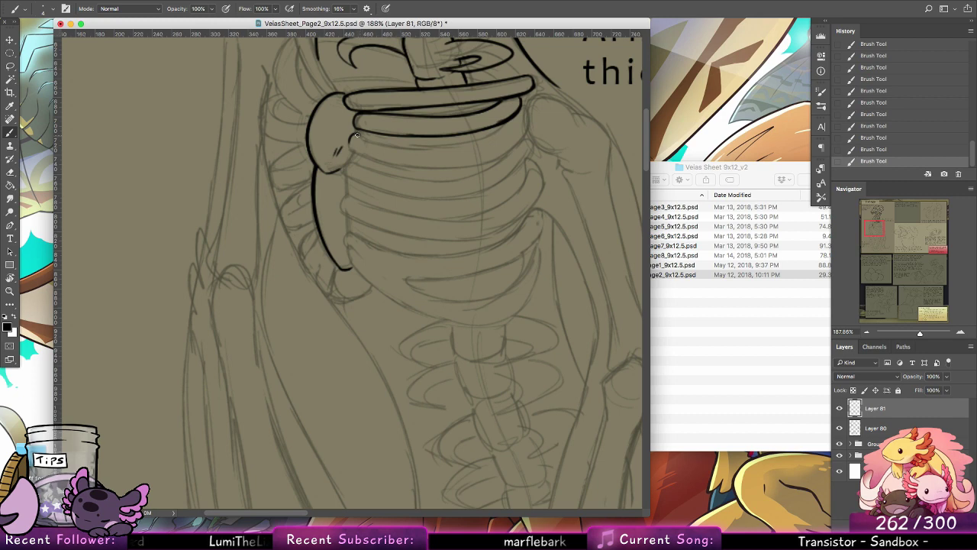
{"action": "mouse_move", "coordinate": [358, 135]}
{"action": "left_mouse_down"}
{"action": "mouse_move", "coordinate": [477, 141]}
{"action": "mouse_move", "coordinate": [388, 140]}
{"action": "mouse_move", "coordinate": [429, 145]}
{"action": "mouse_move", "coordinate": [483, 137]}
{"action": "left_mouse_up"}
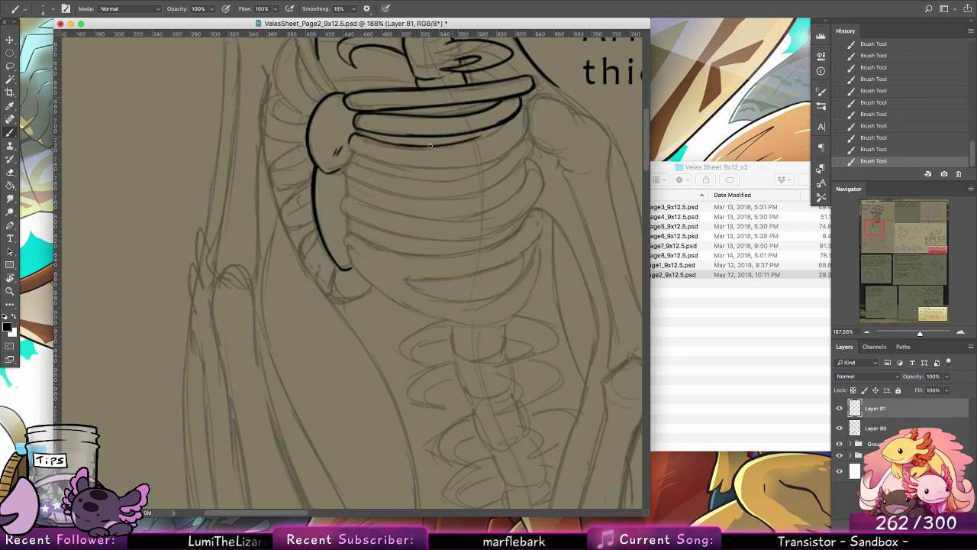
{"action": "key", "text": "ctrl+z"}
{"action": "left_click_drag", "start_coordinate": [408, 146], "coordinate": [487, 134]}
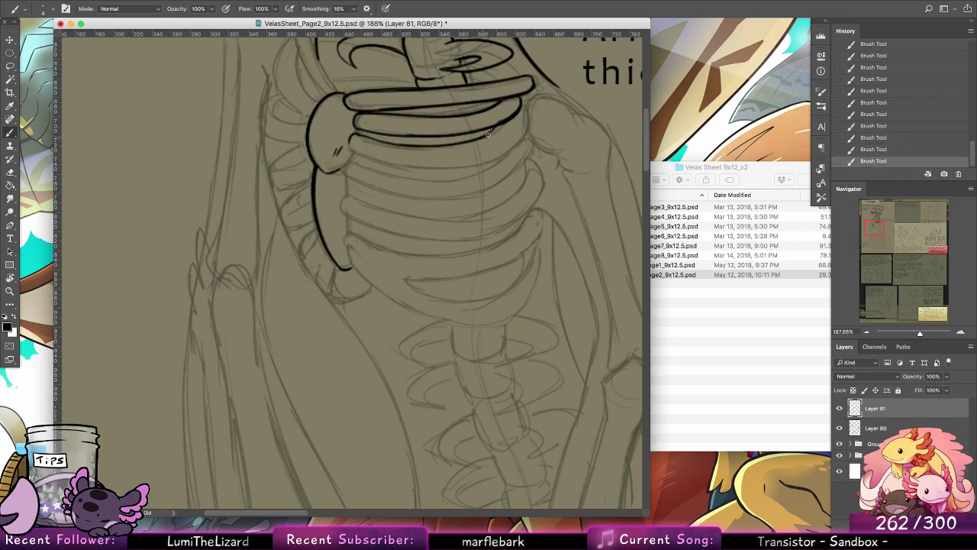
{"action": "key", "text": "ctrl+z"}
{"action": "left_click_drag", "start_coordinate": [416, 146], "coordinate": [491, 135]}
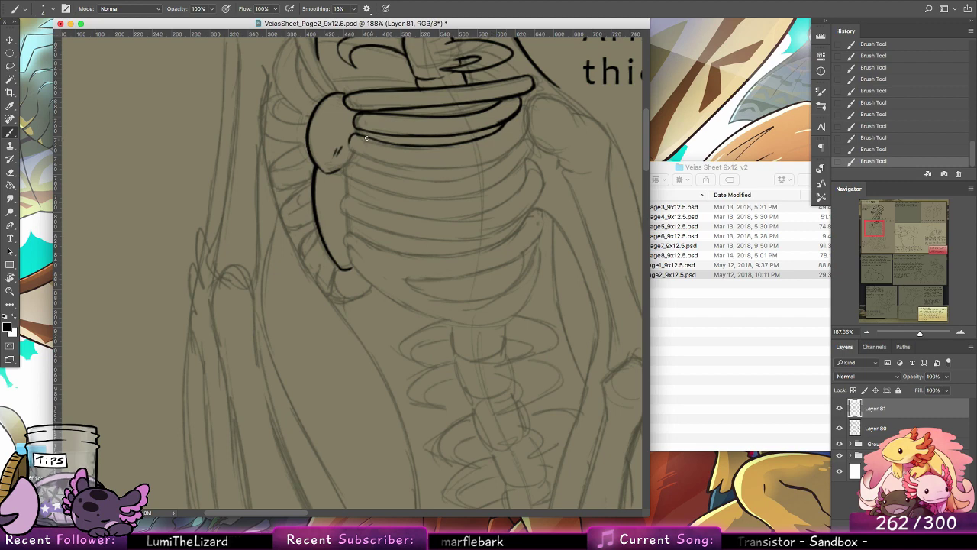
{"action": "left_click_drag", "start_coordinate": [350, 136], "coordinate": [420, 145]}
{"action": "key", "text": "ctrl+z"}
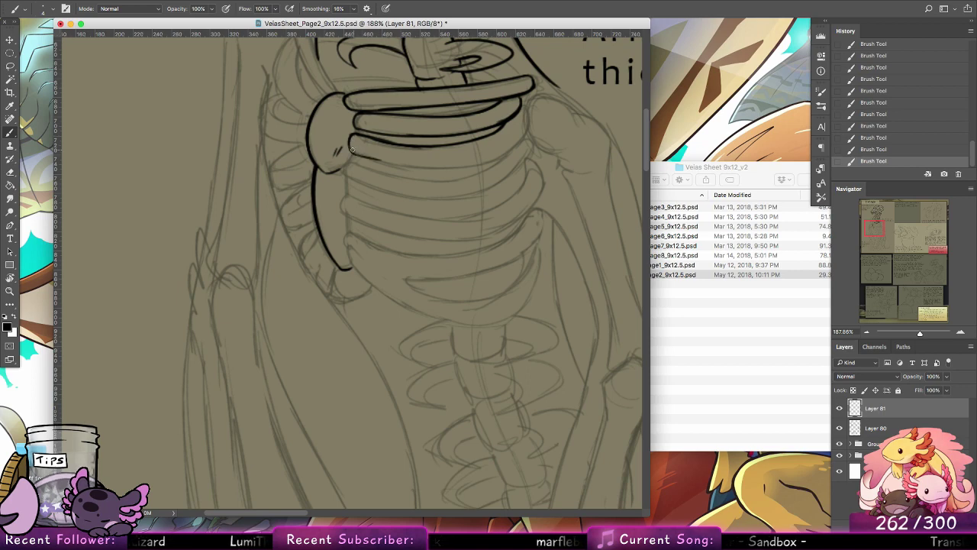
Step: Rotate the canvas view and ink the start of the third rib's lower edge beside the shoulder bone
{"action": "left_click_drag", "start_coordinate": [357, 158], "coordinate": [482, 160]}
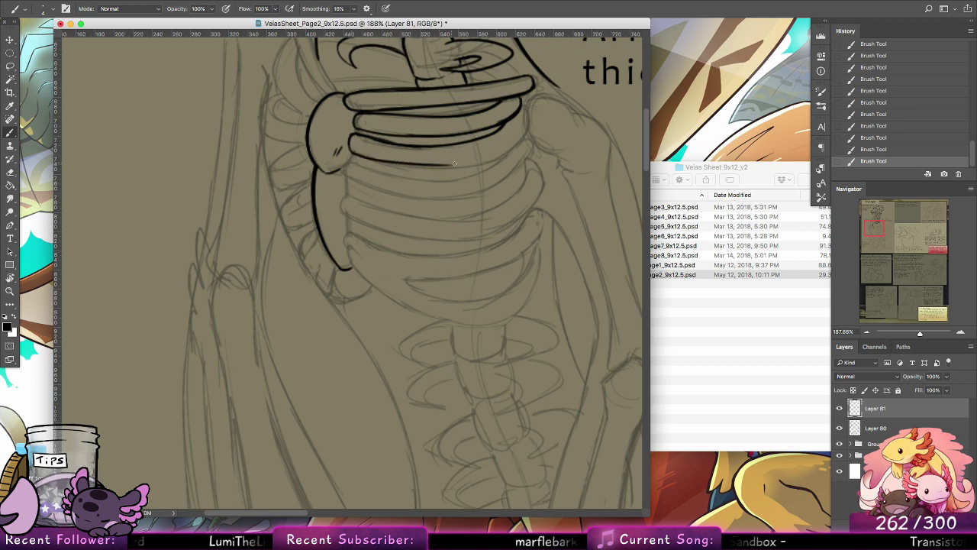
{"action": "key", "text": "ctrl+z"}
{"action": "left_click", "coordinate": [11, 277]}
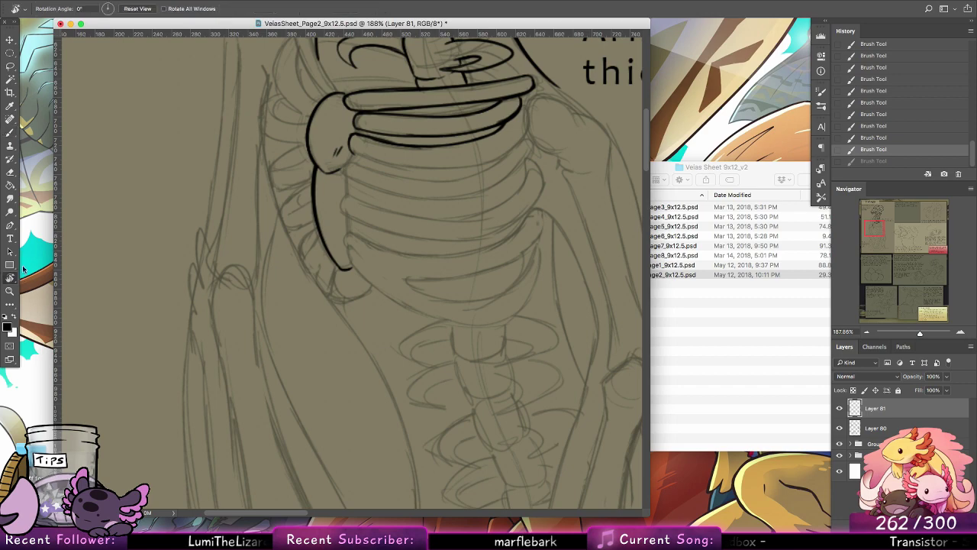
{"action": "left_click_drag", "start_coordinate": [266, 143], "coordinate": [483, 163]}
{"action": "left_click", "coordinate": [10, 132]}
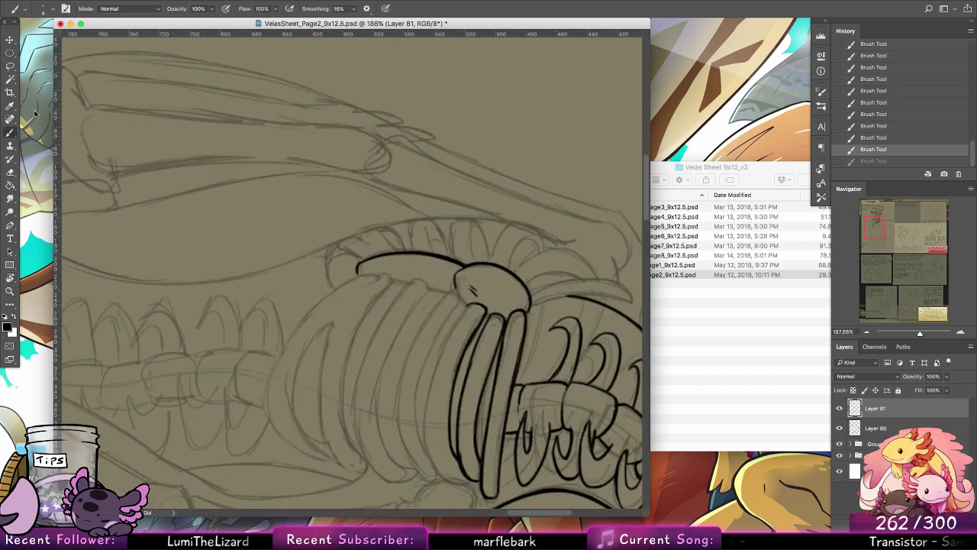
{"action": "left_click_drag", "start_coordinate": [451, 236], "coordinate": [323, 159]}
{"action": "left_click_drag", "start_coordinate": [342, 229], "coordinate": [313, 273]}
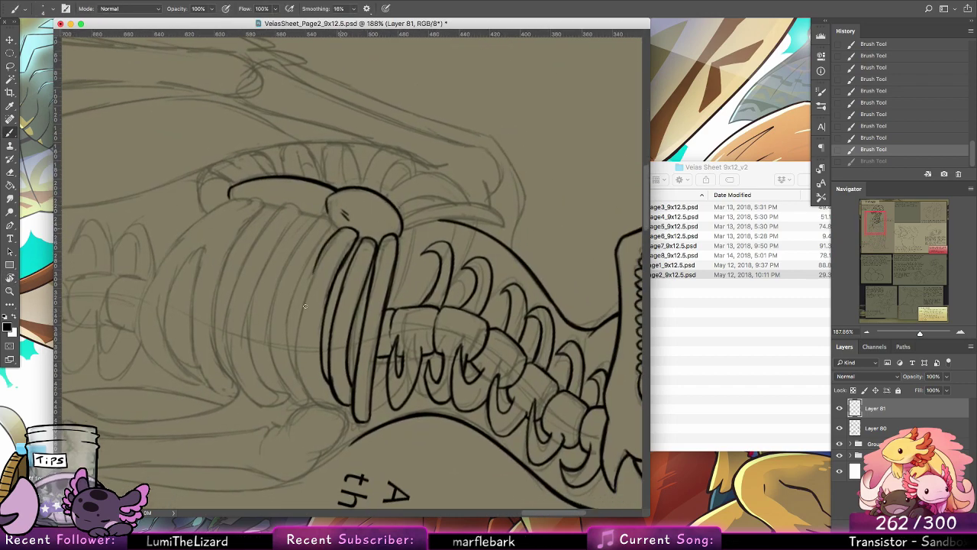
{"action": "key", "text": "ctrl+z"}
{"action": "left_click_drag", "start_coordinate": [340, 229], "coordinate": [304, 300]}
{"action": "key", "text": "ctrl+z"}
{"action": "left_click_drag", "start_coordinate": [340, 228], "coordinate": [300, 308]}
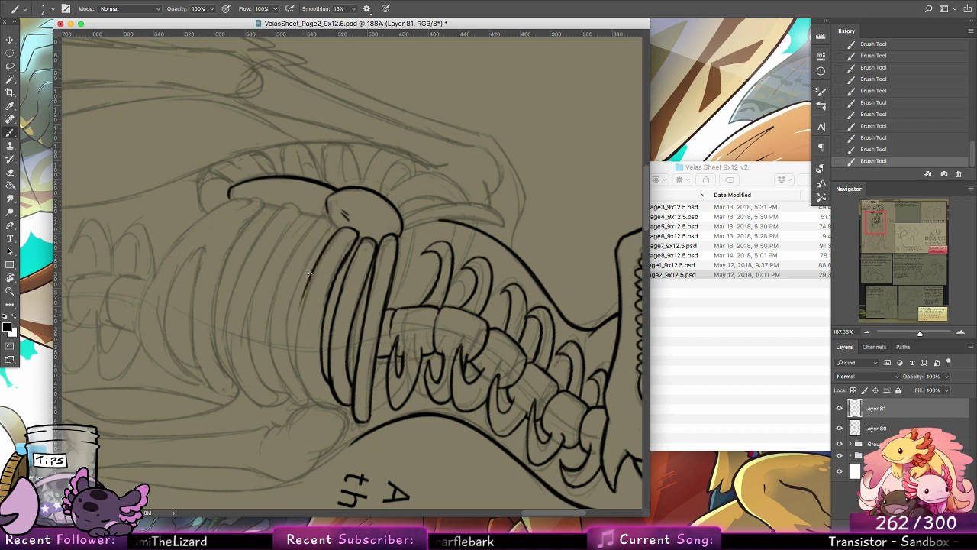
Step: Ink the rest of the third rib's lower edge around to its far end, and restore the view to upright
{"action": "left_click_drag", "start_coordinate": [320, 256], "coordinate": [295, 341]}
{"action": "key", "text": "ctrl+z"}
{"action": "left_click_drag", "start_coordinate": [304, 292], "coordinate": [295, 374]}
{"action": "left_click_drag", "start_coordinate": [297, 321], "coordinate": [297, 384]}
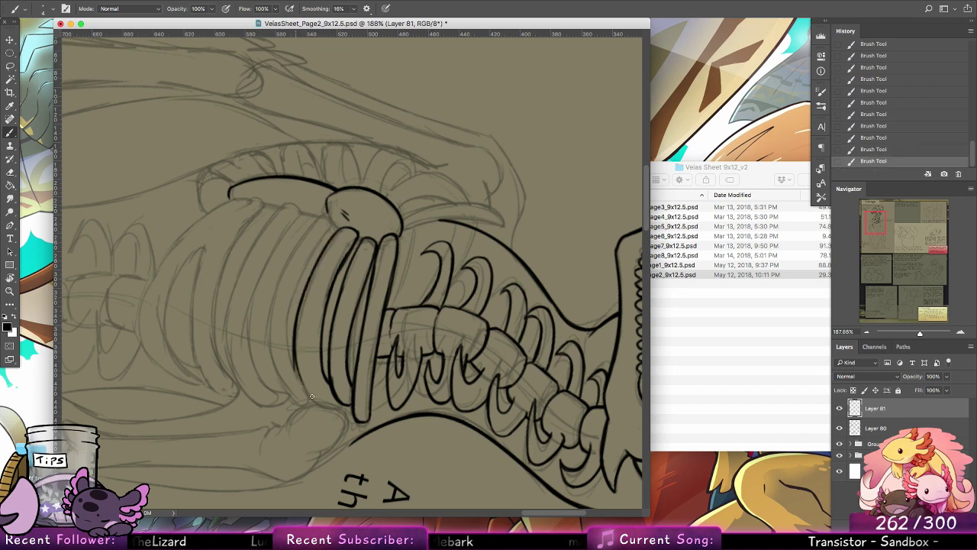
{"action": "key", "text": "ctrl+z"}
{"action": "key", "text": "ctrl+z"}
{"action": "left_click_drag", "start_coordinate": [305, 287], "coordinate": [297, 385]}
{"action": "mouse_move", "coordinate": [299, 307]}
{"action": "left_mouse_down"}
{"action": "mouse_move", "coordinate": [311, 393]}
{"action": "mouse_move", "coordinate": [302, 378]}
{"action": "mouse_move", "coordinate": [308, 385]}
{"action": "mouse_move", "coordinate": [297, 349]}
{"action": "mouse_move", "coordinate": [337, 405]}
{"action": "left_mouse_up"}
{"action": "key", "text": "ctrl+z"}
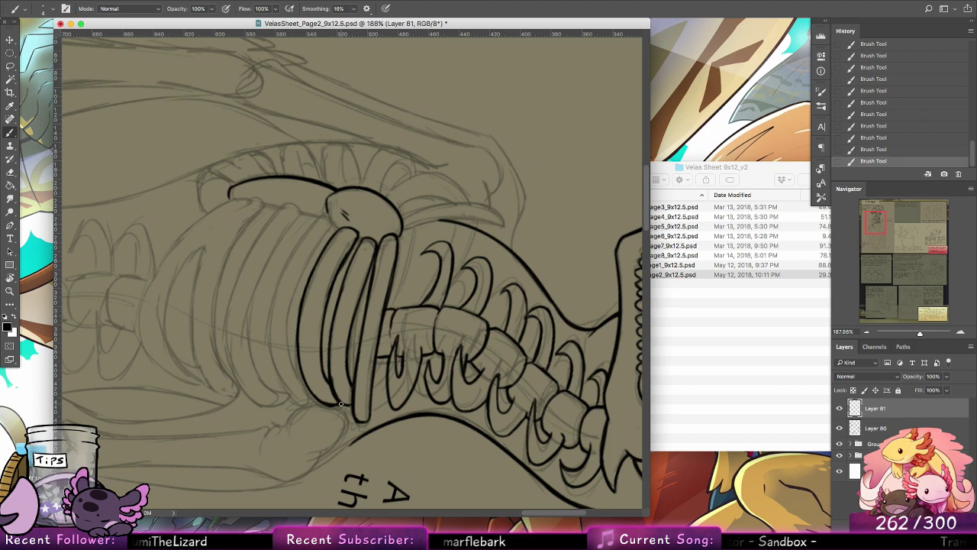
{"action": "double_click", "coordinate": [13, 279]}
{"action": "left_click", "coordinate": [9, 133]}
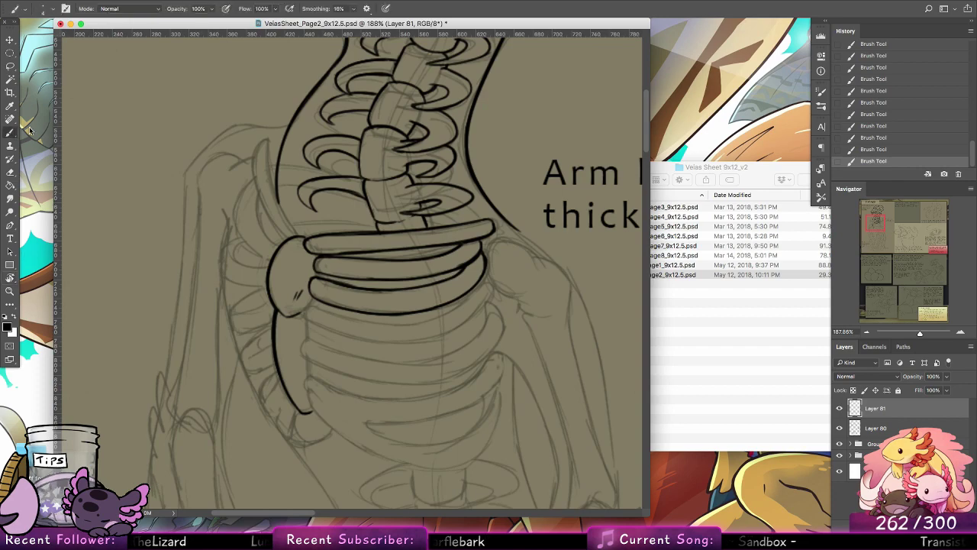
Step: Check the inked neck and upper ribs against the whole skeleton figure and the page layout
{"action": "key", "text": "z"}
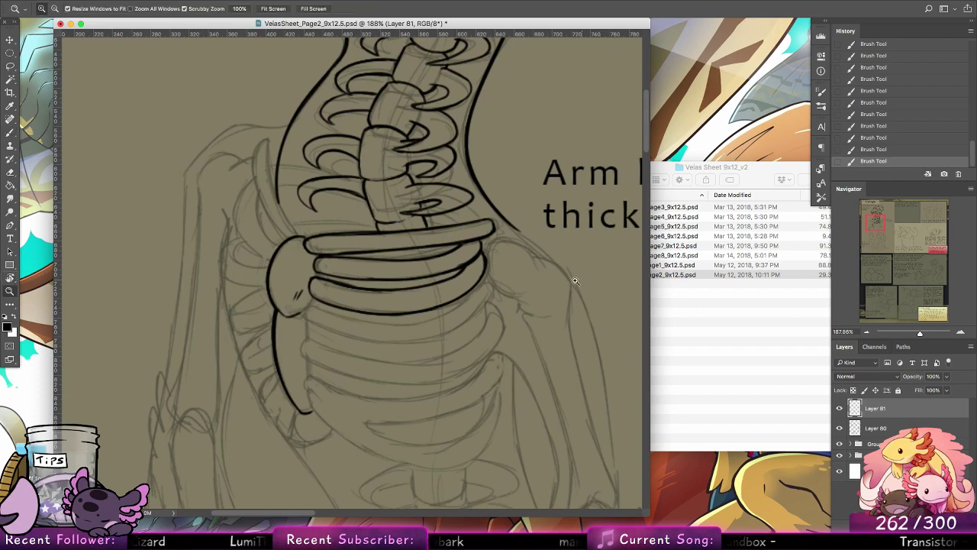
{"action": "left_click_drag", "start_coordinate": [575, 281], "coordinate": [513, 258]}
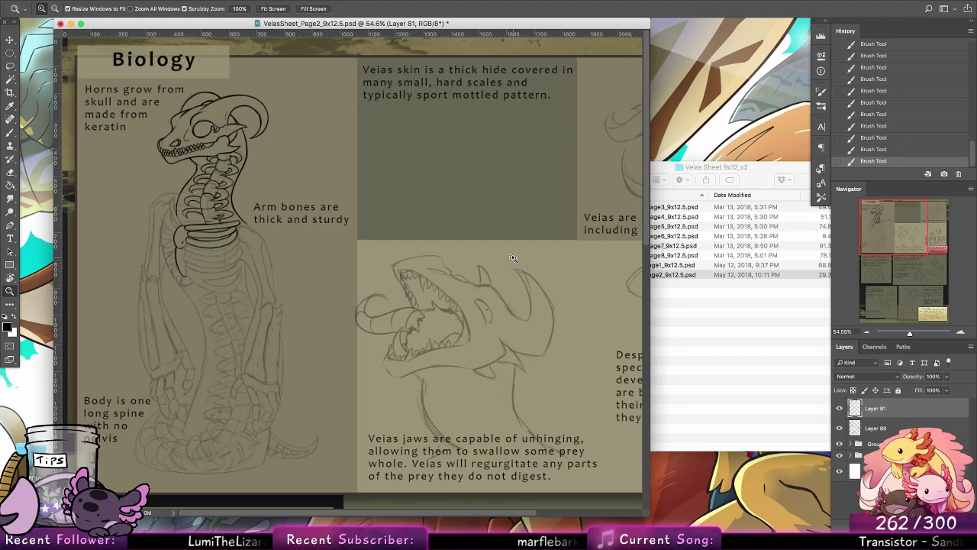
{"action": "left_click_drag", "start_coordinate": [566, 239], "coordinate": [547, 220]}
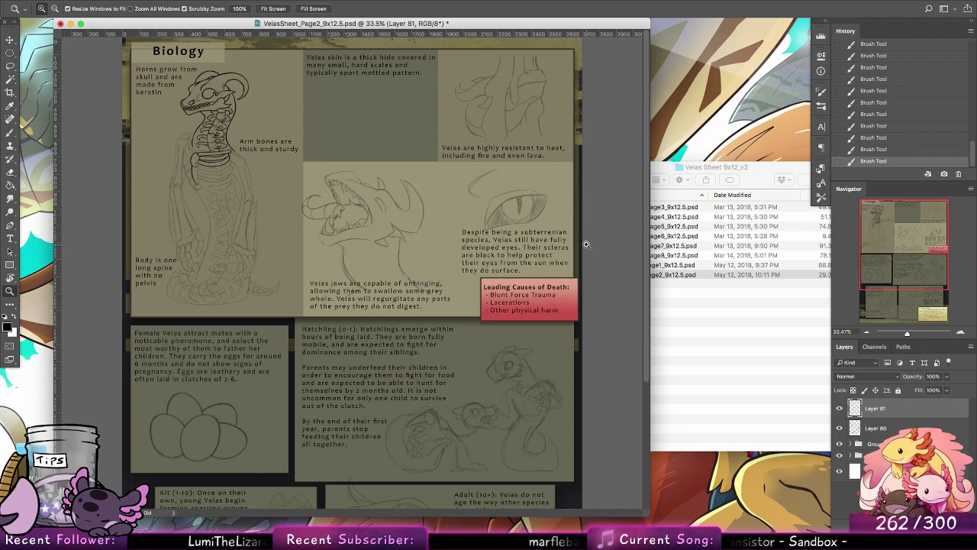
{"action": "left_click_drag", "start_coordinate": [229, 225], "coordinate": [291, 224]}
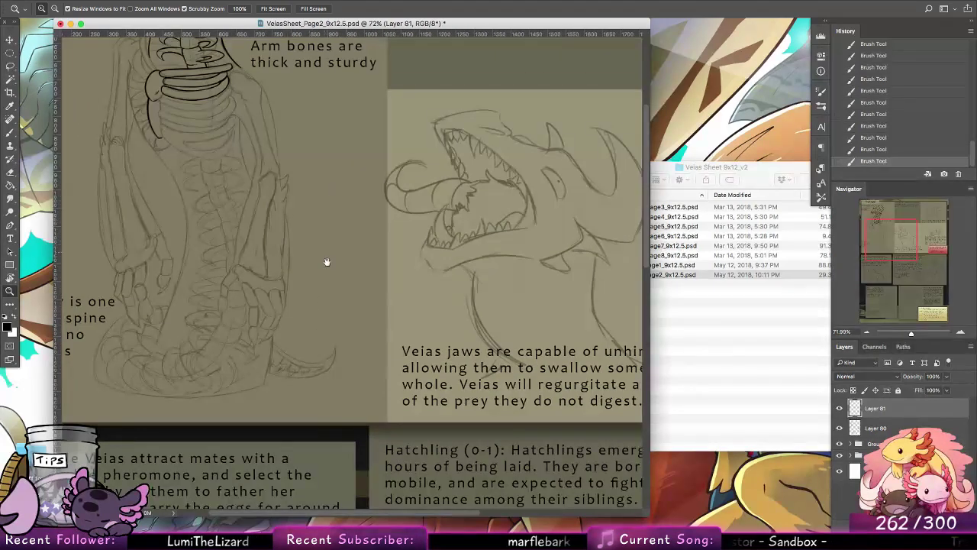
{"action": "left_click_drag", "start_coordinate": [326, 261], "coordinate": [362, 367]}
{"action": "left_click_drag", "start_coordinate": [198, 200], "coordinate": [268, 174]}
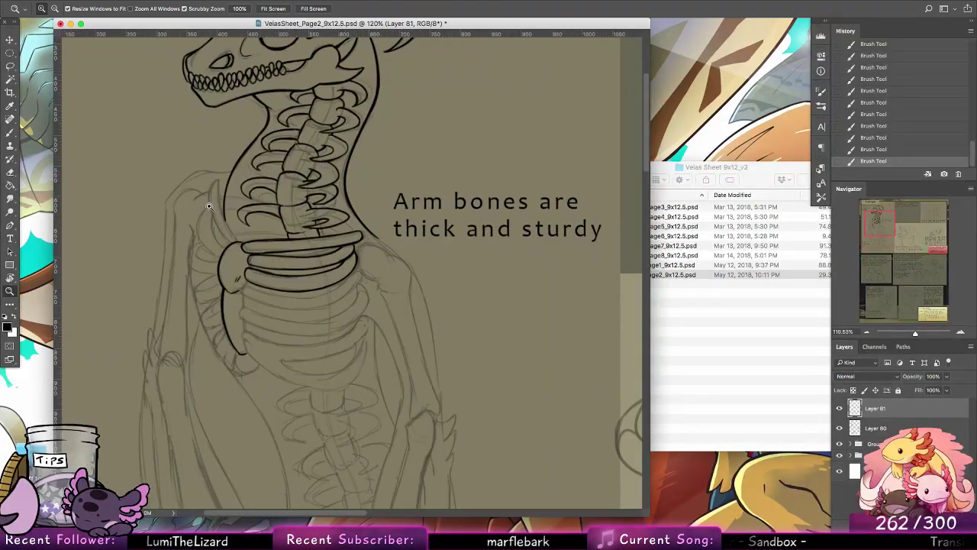
{"action": "mouse_move", "coordinate": [208, 206]}
{"action": "left_mouse_down"}
{"action": "mouse_move", "coordinate": [323, 207]}
{"action": "mouse_move", "coordinate": [382, 298]}
{"action": "mouse_move", "coordinate": [412, 299]}
{"action": "left_mouse_up"}
Step: Ink the long narrow bone rising above the rounded shoulder bone, along the front line of the neck
{"action": "left_click", "coordinate": [10, 132]}
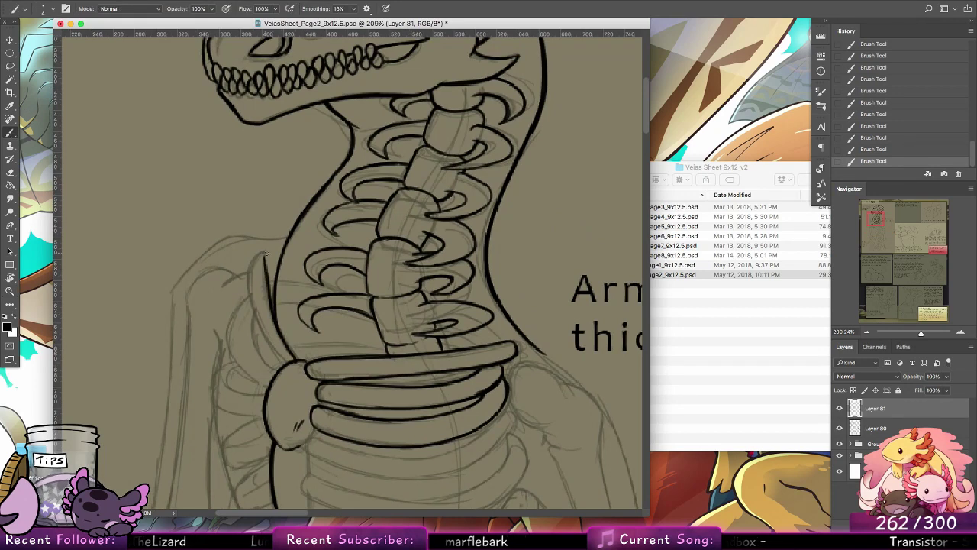
{"action": "key", "text": "super+z"}
{"action": "mouse_move", "coordinate": [266, 264]}
{"action": "left_mouse_down"}
{"action": "mouse_move", "coordinate": [270, 290]}
{"action": "mouse_move", "coordinate": [262, 249]}
{"action": "mouse_move", "coordinate": [253, 309]}
{"action": "left_mouse_up"}
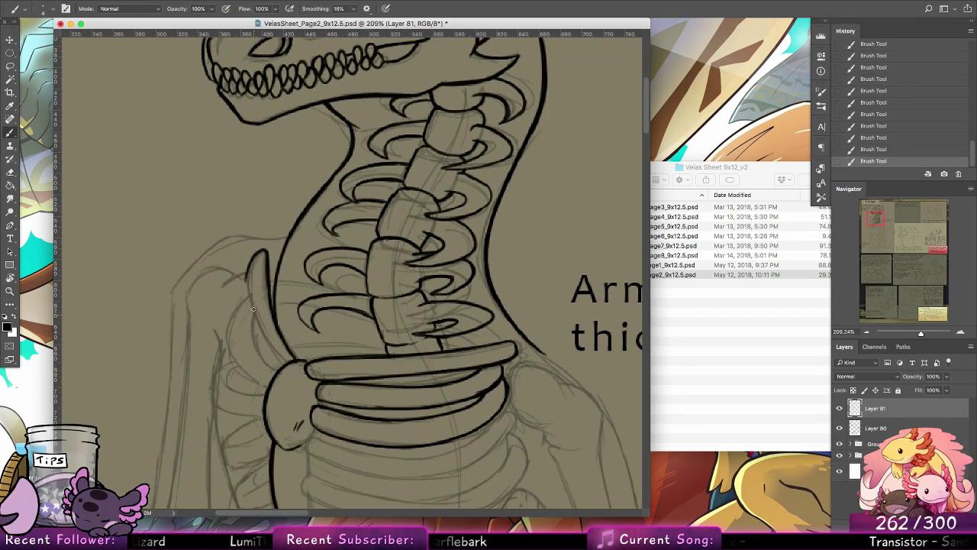
{"action": "key", "text": "alt+super+z"}
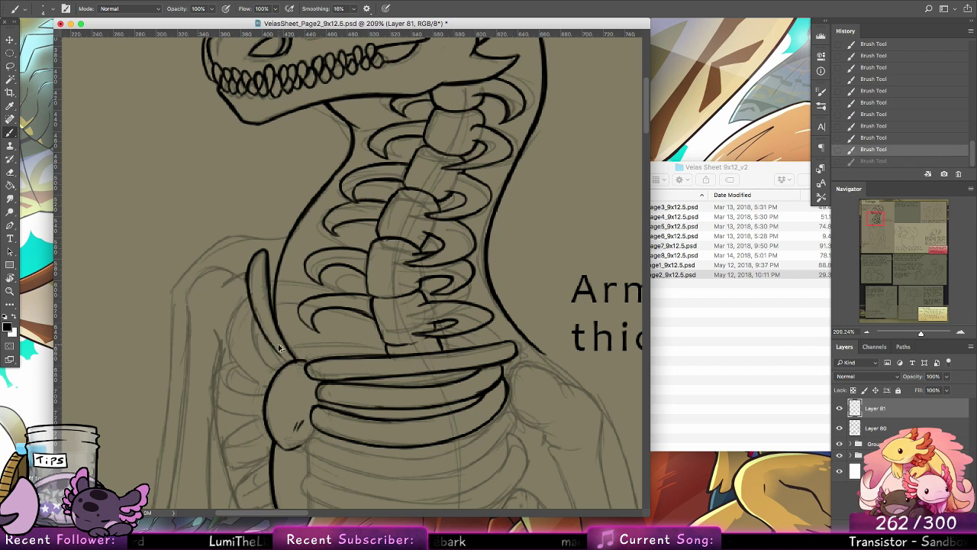
{"action": "key", "text": "alt+super+z"}
{"action": "key", "text": "shift+super+z"}
{"action": "key", "text": "shift+super+z"}
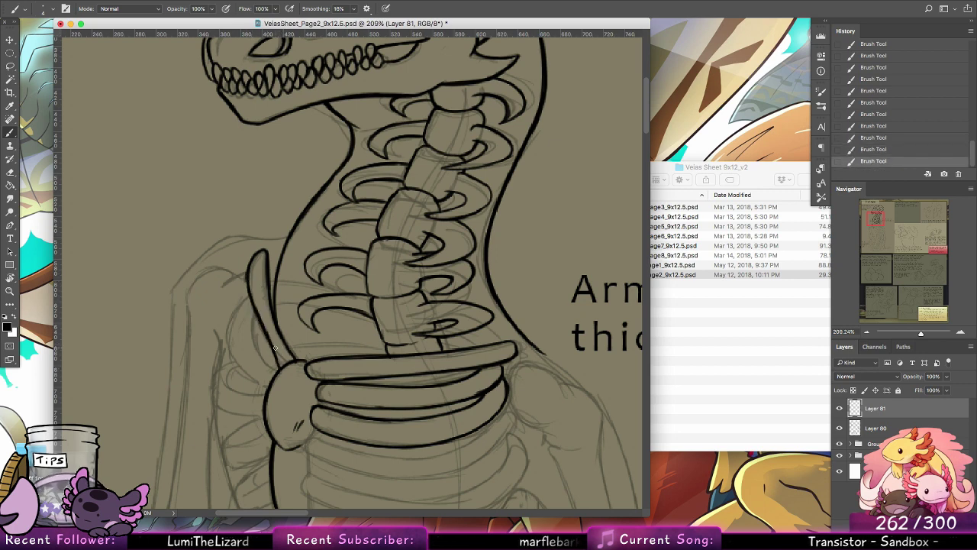
Step: Ink the curved bones fanning out behind the long narrow bone, ending at the rounded shoulder bone
{"action": "mouse_move", "coordinate": [279, 372]}
{"action": "left_mouse_down"}
{"action": "mouse_move", "coordinate": [257, 352]}
{"action": "mouse_move", "coordinate": [249, 324]}
{"action": "left_mouse_up"}
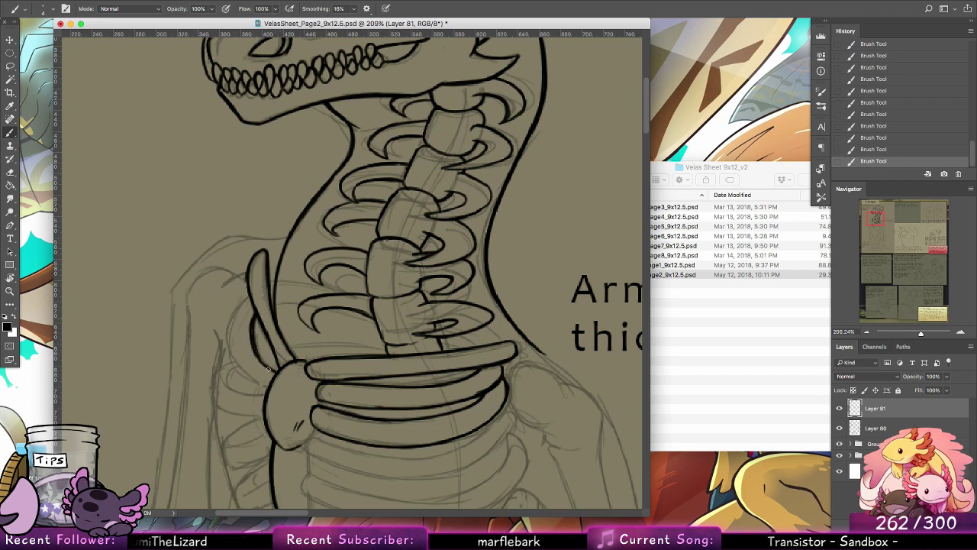
{"action": "mouse_move", "coordinate": [262, 382]}
{"action": "left_mouse_down"}
{"action": "mouse_move", "coordinate": [237, 364]}
{"action": "mouse_move", "coordinate": [226, 334]}
{"action": "left_mouse_up"}
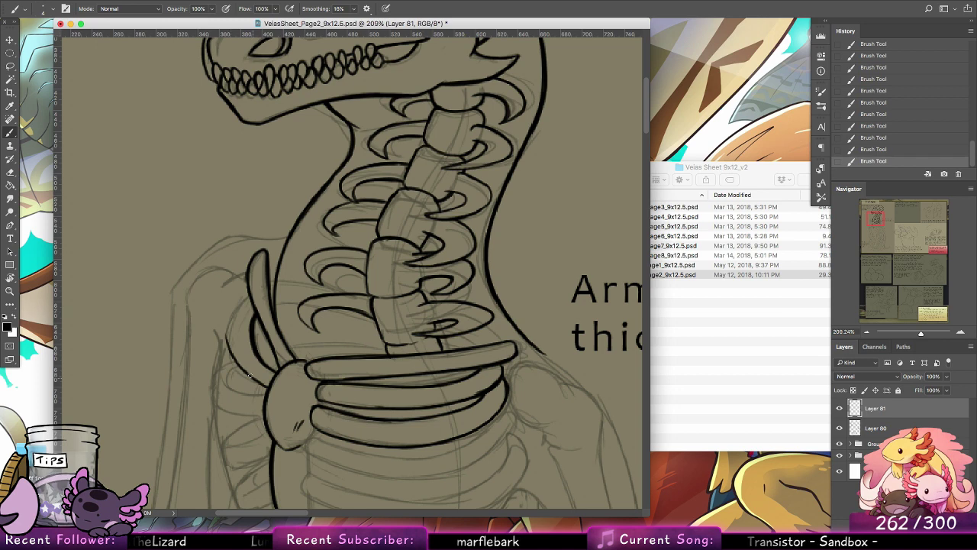
{"action": "mouse_move", "coordinate": [252, 377]}
{"action": "left_mouse_down"}
{"action": "mouse_move", "coordinate": [232, 314]}
{"action": "mouse_move", "coordinate": [236, 359]}
{"action": "mouse_move", "coordinate": [234, 310]}
{"action": "mouse_move", "coordinate": [229, 335]}
{"action": "mouse_move", "coordinate": [249, 297]}
{"action": "left_mouse_up"}
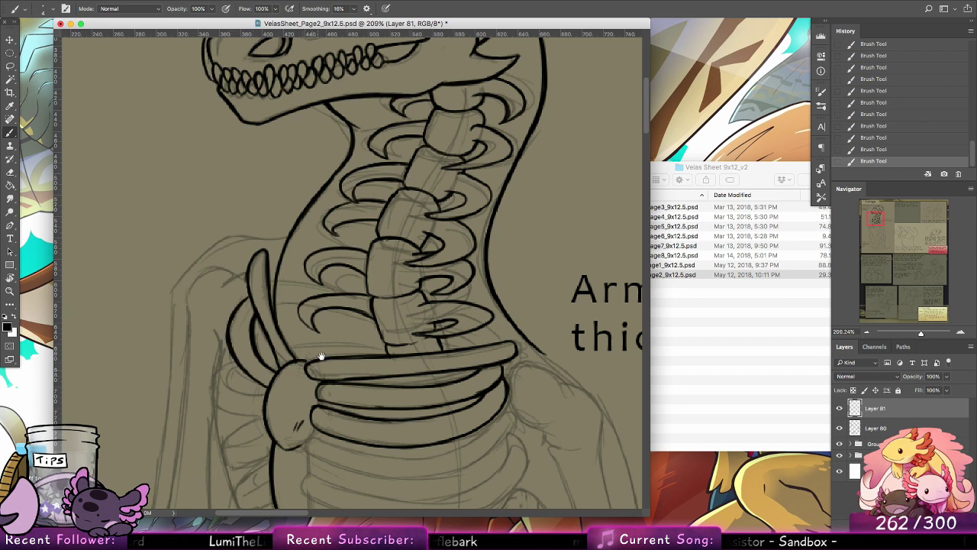
Step: Ink the long curved outer line of the sketched bone fan beside the shoulder, and the first short rib joining it to the shoulder bone
{"action": "left_click_drag", "start_coordinate": [321, 357], "coordinate": [345, 306]}
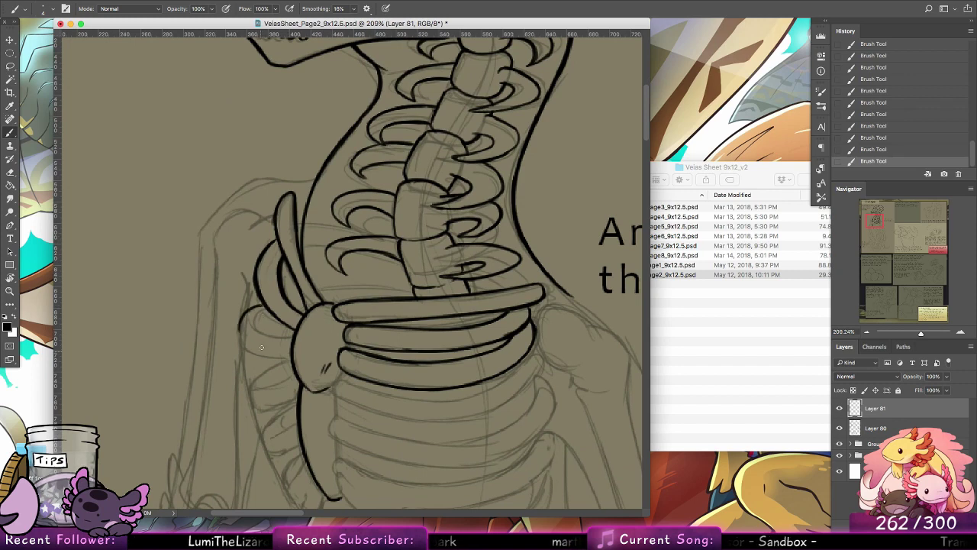
{"action": "key", "text": "super+z"}
{"action": "key", "text": "super+z"}
{"action": "key", "text": "super+z"}
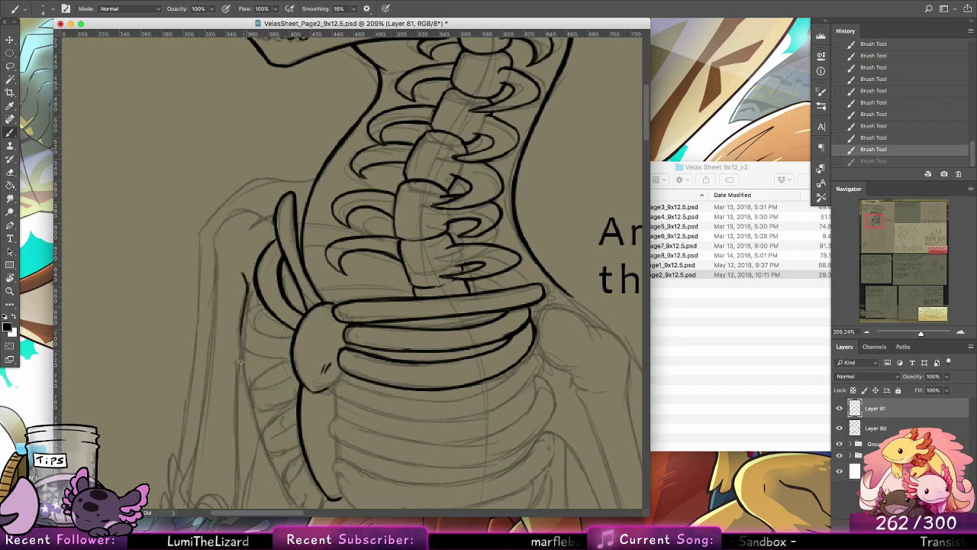
{"action": "key", "text": "super+z"}
{"action": "key", "text": "super+z"}
{"action": "left_click_drag", "start_coordinate": [242, 332], "coordinate": [259, 427]}
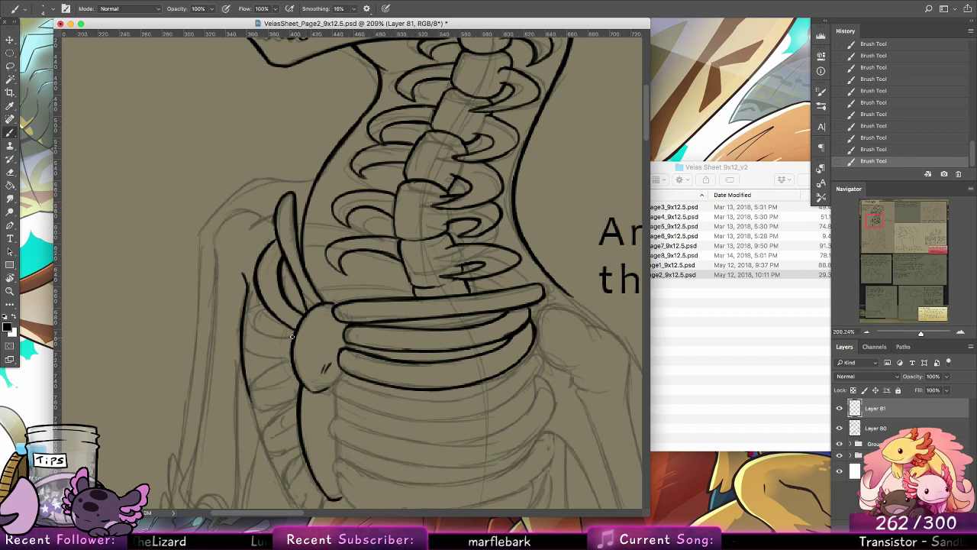
{"action": "left_click_drag", "start_coordinate": [291, 336], "coordinate": [249, 325]}
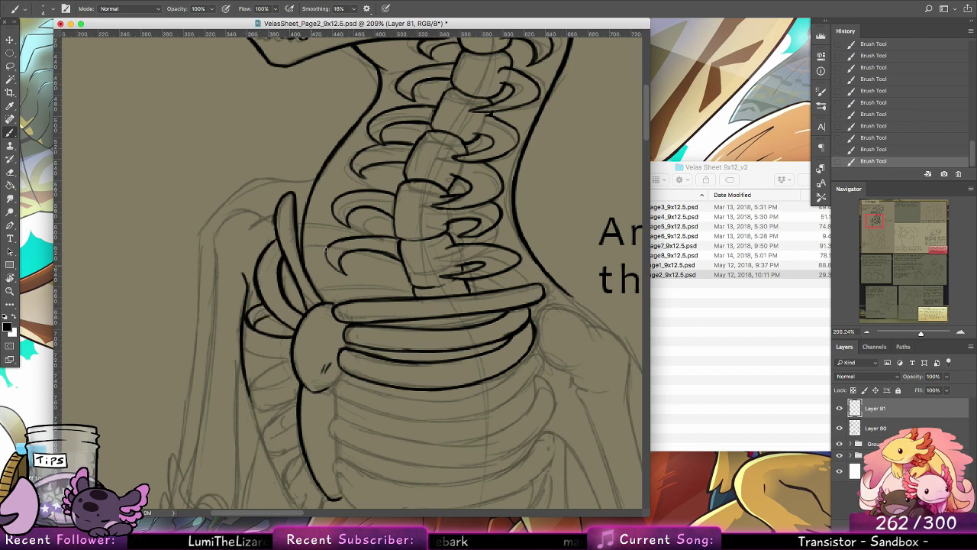
Step: Ink the short curved ribs across the upper half of the bone fan, from its outer line to the rounded shoulder bone
{"action": "left_click_drag", "start_coordinate": [273, 318], "coordinate": [294, 328]}
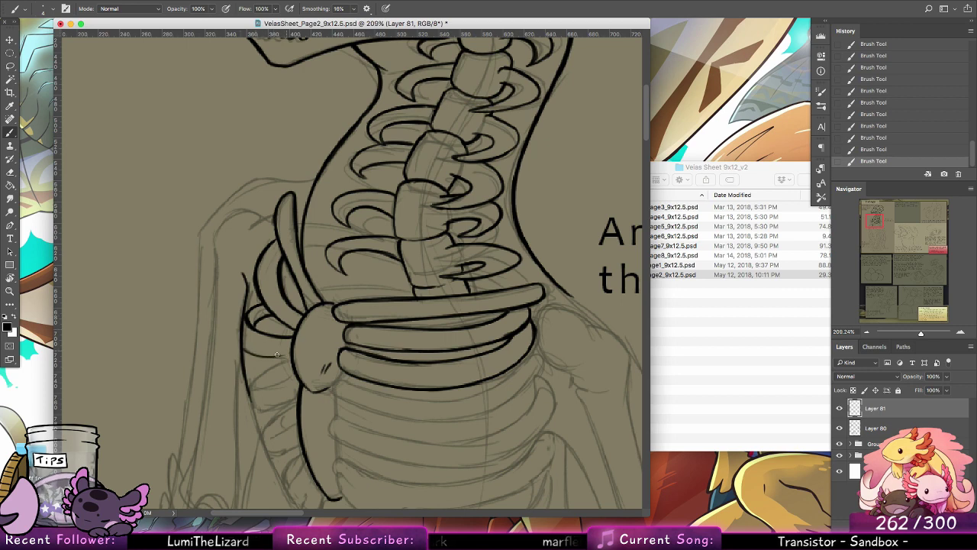
{"action": "mouse_move", "coordinate": [243, 350]}
{"action": "left_mouse_down"}
{"action": "mouse_move", "coordinate": [296, 354]}
{"action": "mouse_move", "coordinate": [422, 243]}
{"action": "left_mouse_up"}
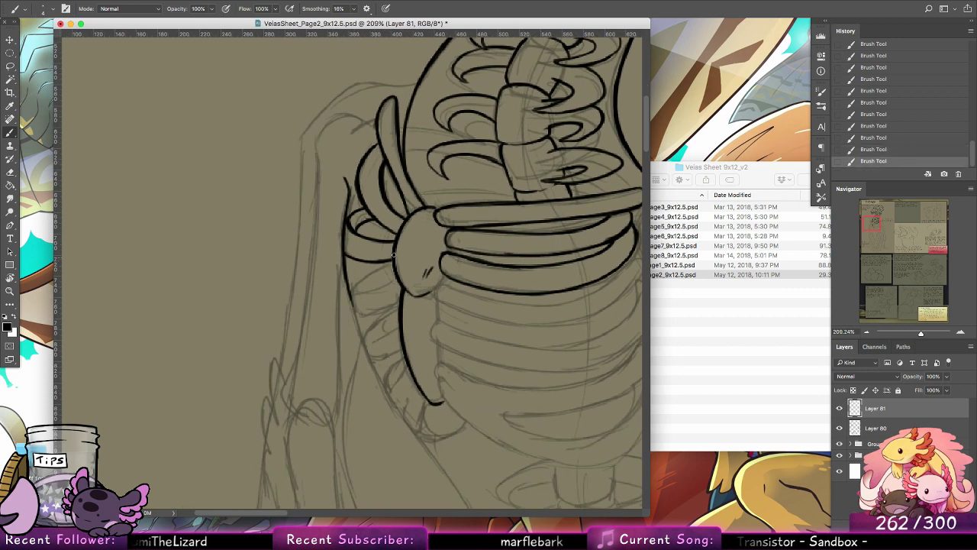
{"action": "key", "text": "super+z"}
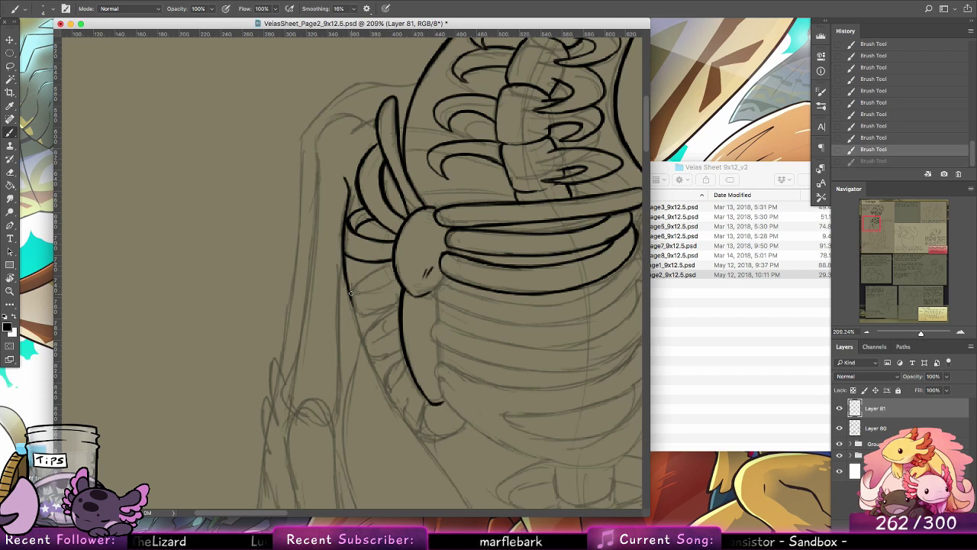
{"action": "mouse_move", "coordinate": [353, 287]}
{"action": "left_mouse_down"}
{"action": "mouse_move", "coordinate": [351, 295]}
{"action": "mouse_move", "coordinate": [396, 268]}
{"action": "mouse_move", "coordinate": [353, 296]}
{"action": "mouse_move", "coordinate": [390, 283]}
{"action": "left_mouse_up"}
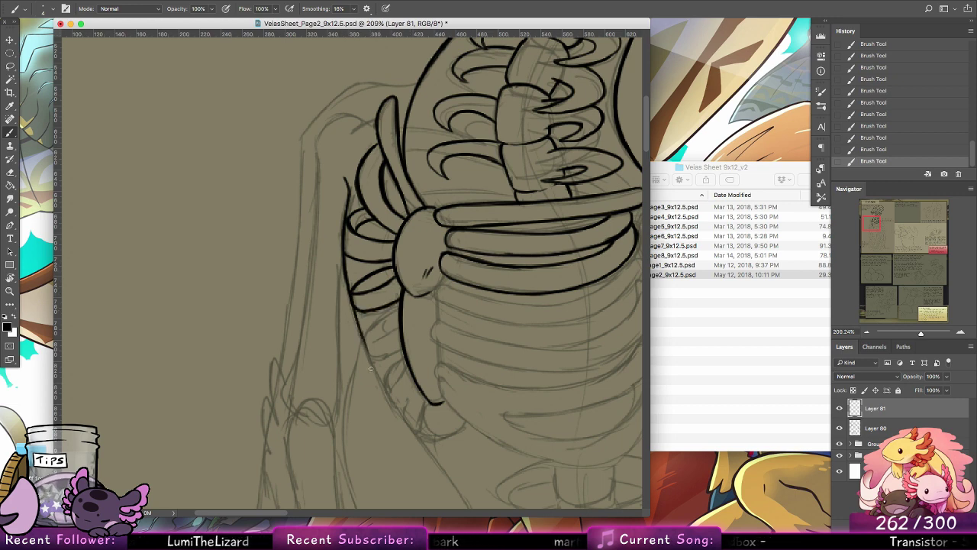
Step: Extend the bone fan's outer line in a smooth curve down to the sketched lower tip
{"action": "key", "text": "super+z"}
{"action": "mouse_move", "coordinate": [346, 279]}
{"action": "left_mouse_down"}
{"action": "mouse_move", "coordinate": [385, 394]}
{"action": "mouse_move", "coordinate": [415, 430]}
{"action": "left_mouse_up"}
{"action": "left_click_drag", "start_coordinate": [362, 334], "coordinate": [414, 428]}
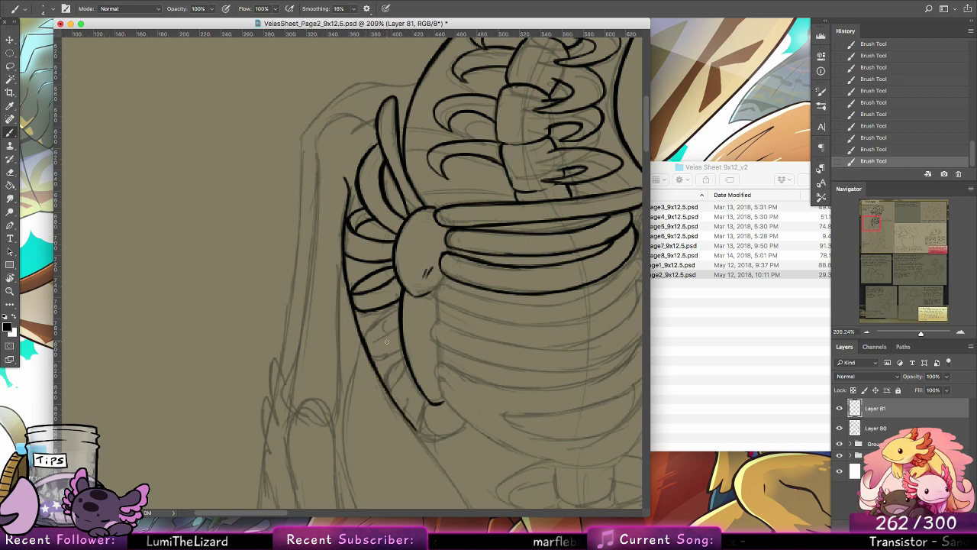
Step: Ink the short curved ribs across the lower half of the bone fan, between its outer and inner lines
{"action": "left_click_drag", "start_coordinate": [374, 360], "coordinate": [398, 347]}
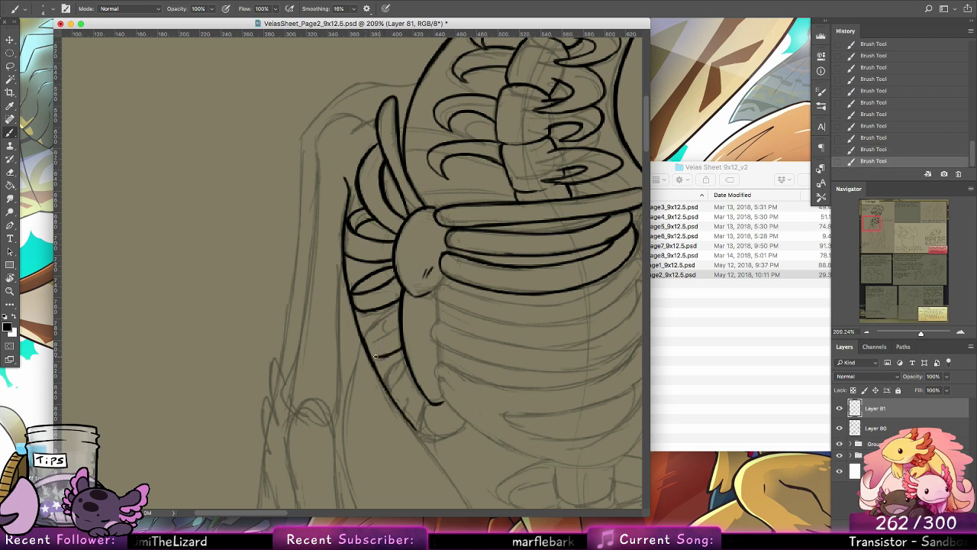
{"action": "left_click_drag", "start_coordinate": [372, 356], "coordinate": [400, 352]}
{"action": "left_click_drag", "start_coordinate": [365, 340], "coordinate": [398, 309]}
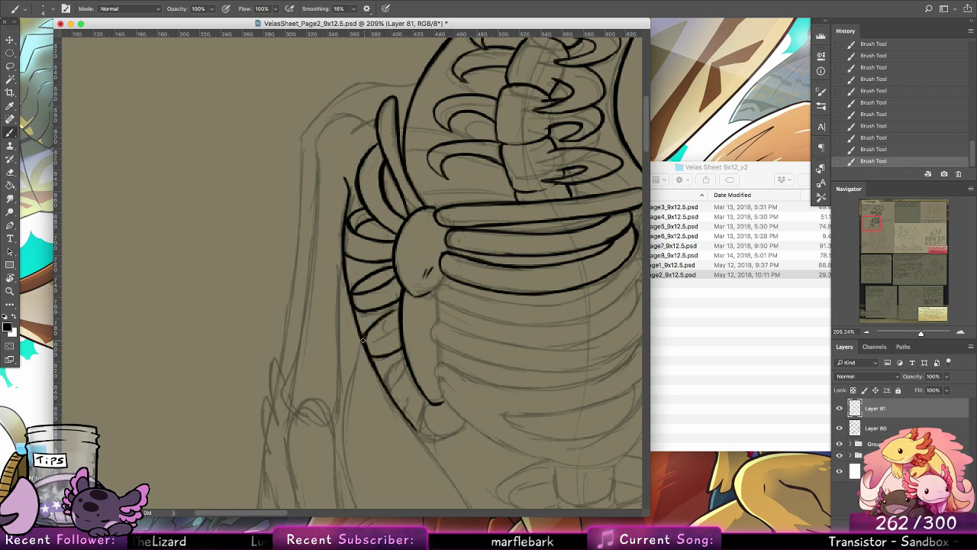
{"action": "mouse_move", "coordinate": [364, 339]}
{"action": "left_mouse_down"}
{"action": "mouse_move", "coordinate": [397, 309]}
{"action": "mouse_move", "coordinate": [380, 333]}
{"action": "mouse_move", "coordinate": [427, 331]}
{"action": "mouse_move", "coordinate": [375, 277]}
{"action": "mouse_move", "coordinate": [366, 255]}
{"action": "mouse_move", "coordinate": [374, 231]}
{"action": "left_mouse_up"}
{"action": "key", "text": "ctrl+z"}
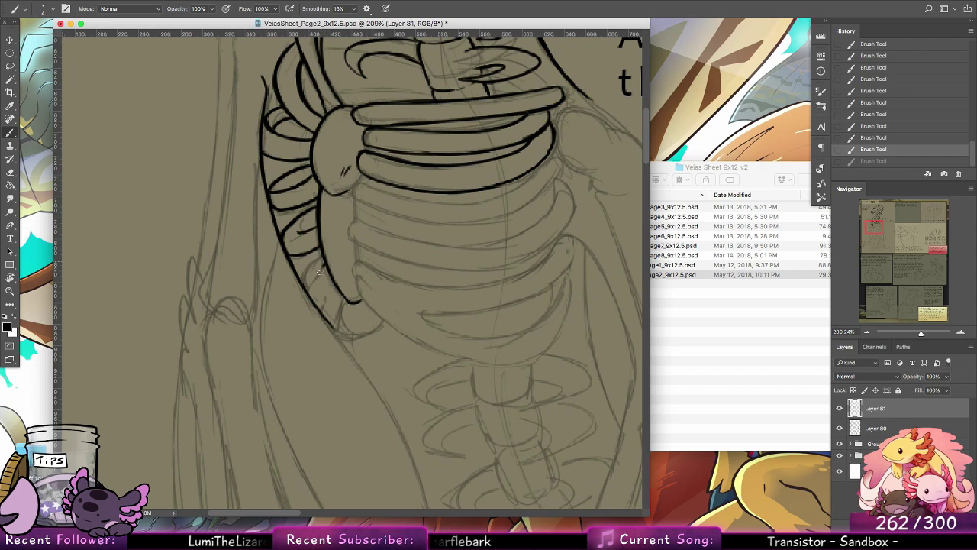
Step: Ink the last small ribs near the bone fan's lower end and close its pointed tip against the inner line
{"action": "mouse_move", "coordinate": [320, 263]}
{"action": "left_mouse_down"}
{"action": "mouse_move", "coordinate": [304, 288]}
{"action": "mouse_move", "coordinate": [334, 329]}
{"action": "left_mouse_up"}
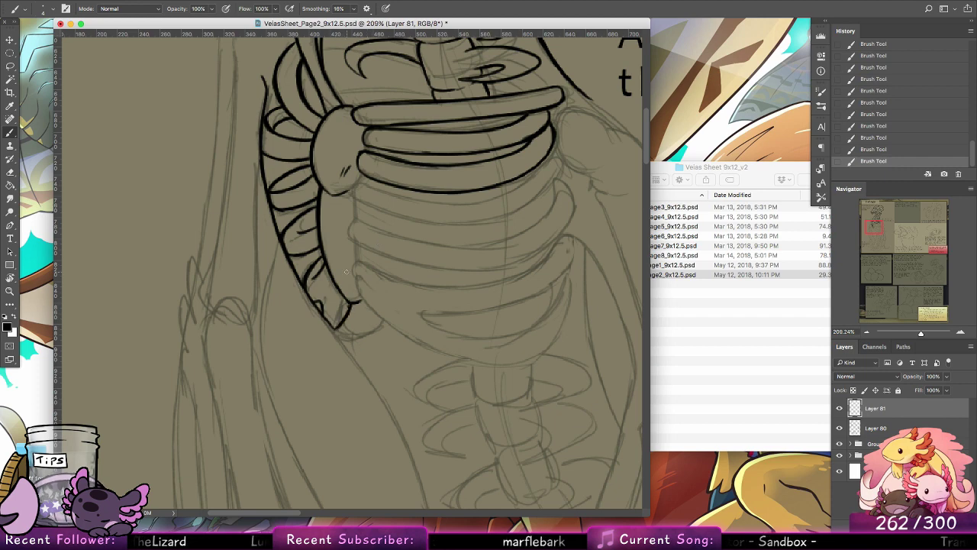
{"action": "left_click_drag", "start_coordinate": [429, 301], "coordinate": [360, 352]}
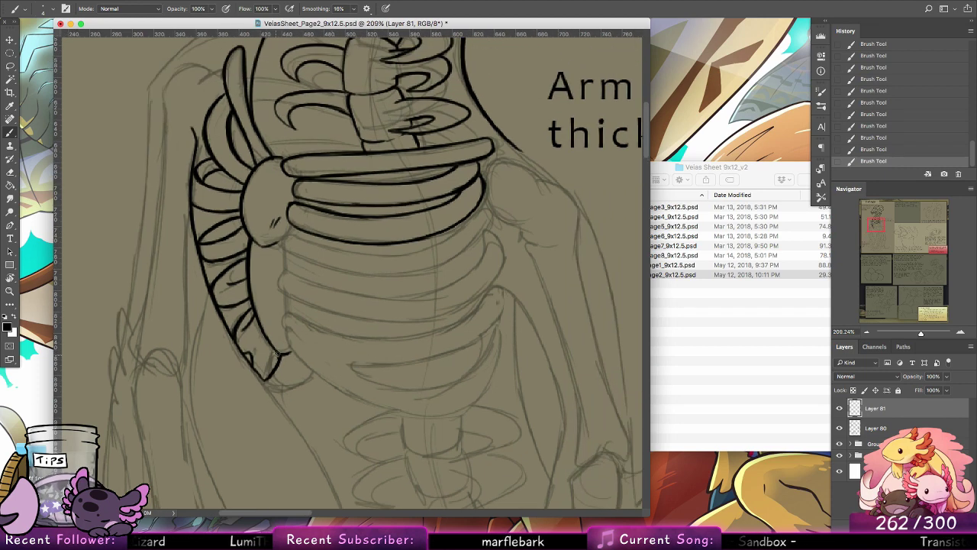
{"action": "left_click_drag", "start_coordinate": [278, 354], "coordinate": [276, 363]}
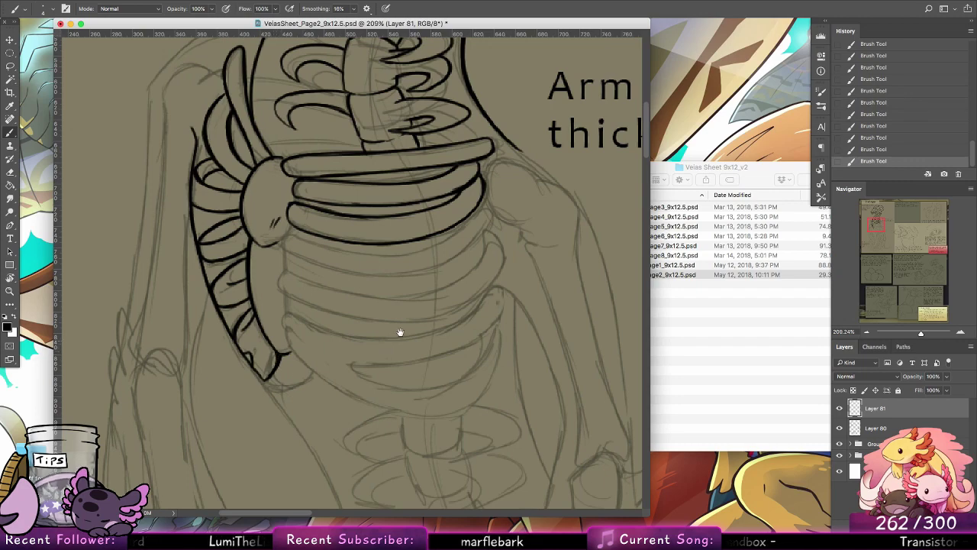
Step: Ink the rounded top of the upper arm bone behind the bone fan and the start of its outer edge
{"action": "left_click_drag", "start_coordinate": [456, 336], "coordinate": [428, 405]}
{"action": "mouse_move", "coordinate": [314, 183]}
{"action": "left_mouse_down"}
{"action": "mouse_move", "coordinate": [394, 287]}
{"action": "mouse_move", "coordinate": [438, 275]}
{"action": "mouse_move", "coordinate": [358, 294]}
{"action": "mouse_move", "coordinate": [370, 287]}
{"action": "mouse_move", "coordinate": [335, 283]}
{"action": "mouse_move", "coordinate": [322, 308]}
{"action": "mouse_move", "coordinate": [326, 375]}
{"action": "left_mouse_up"}
{"action": "left_click_drag", "start_coordinate": [395, 341], "coordinate": [405, 248]}
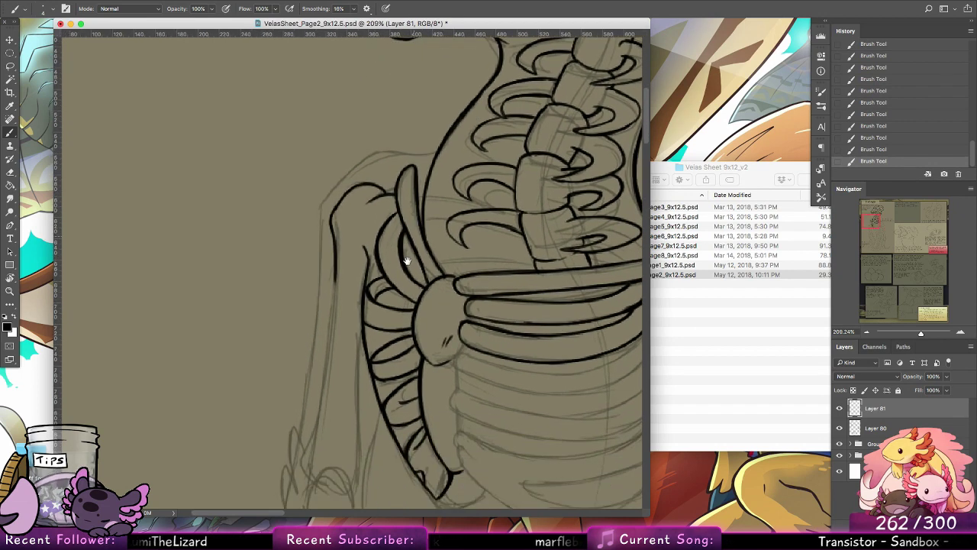
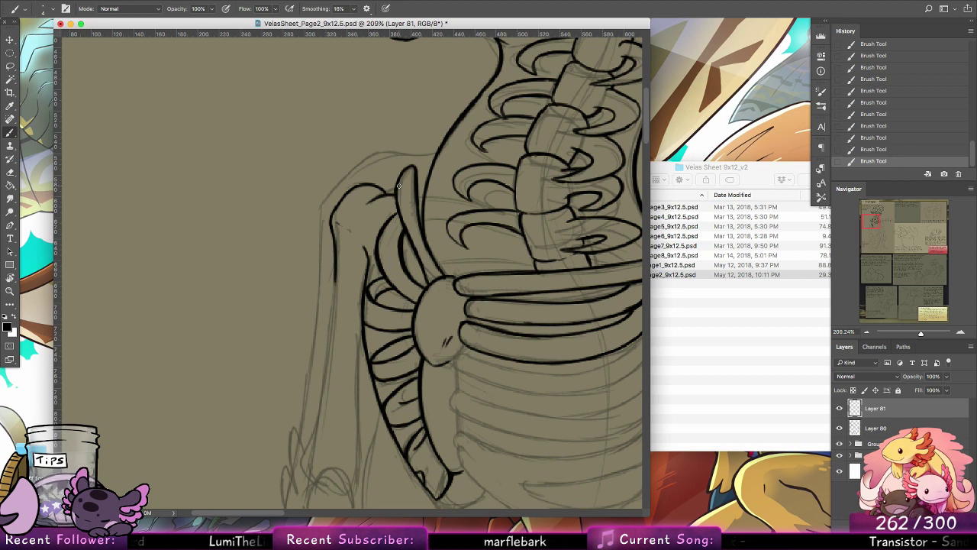
Step: Extend the upper arm bone's outer edge in one smooth line from the shoulder down toward the elbow
{"action": "left_click_drag", "start_coordinate": [335, 279], "coordinate": [328, 369]}
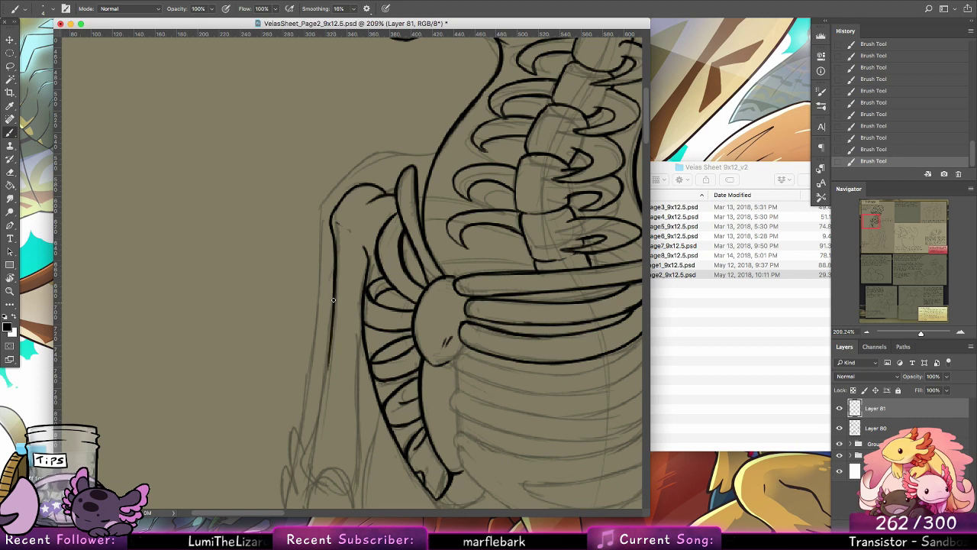
{"action": "left_click_drag", "start_coordinate": [334, 274], "coordinate": [320, 421]}
{"action": "key", "text": "super+z"}
{"action": "left_click_drag", "start_coordinate": [333, 289], "coordinate": [317, 455]}
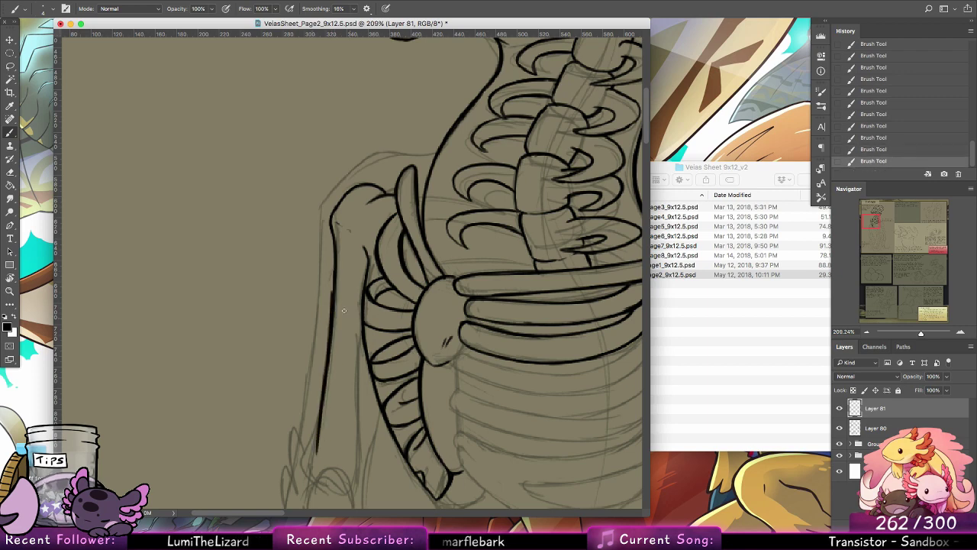
{"action": "key", "text": "super+z"}
{"action": "left_click_drag", "start_coordinate": [333, 292], "coordinate": [310, 453]}
Step: Ink the rounded elbow cap of the larger forearm bone and the start of its inner edge
{"action": "left_click_drag", "start_coordinate": [382, 332], "coordinate": [391, 179]}
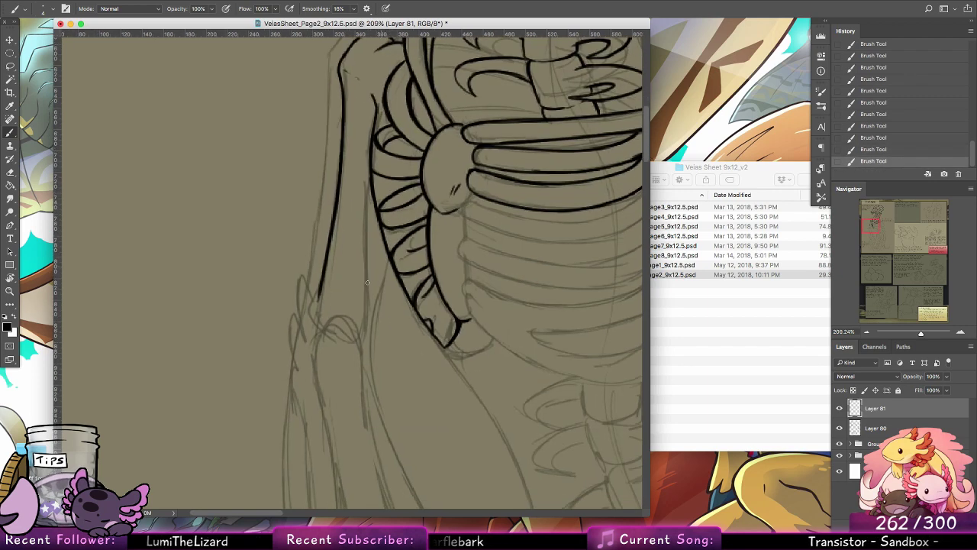
{"action": "mouse_move", "coordinate": [323, 341]}
{"action": "left_mouse_down"}
{"action": "mouse_move", "coordinate": [334, 319]}
{"action": "mouse_move", "coordinate": [361, 365]}
{"action": "mouse_move", "coordinate": [344, 320]}
{"action": "mouse_move", "coordinate": [361, 371]}
{"action": "left_mouse_up"}
{"action": "key", "text": "super+z"}
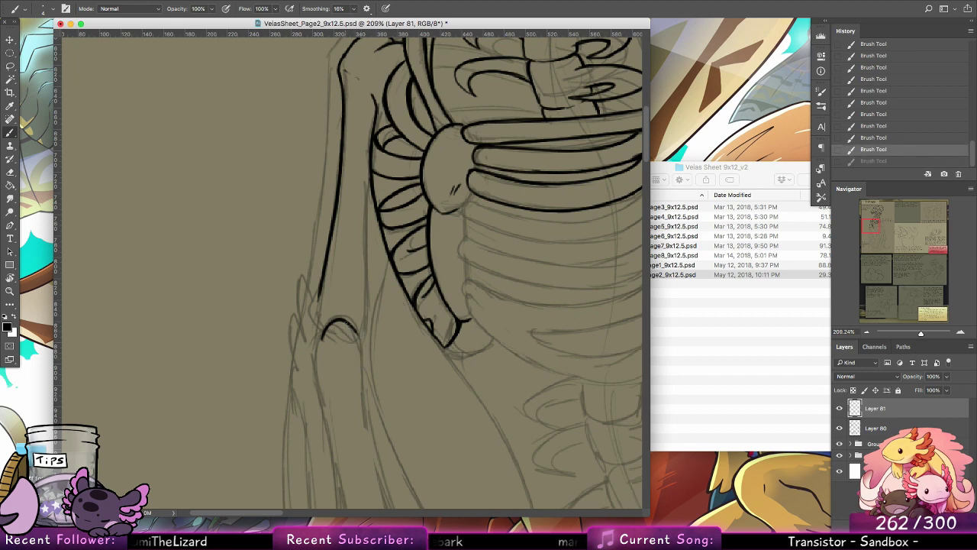
{"action": "left_click_drag", "start_coordinate": [345, 321], "coordinate": [362, 388]}
{"action": "key", "text": "super+z"}
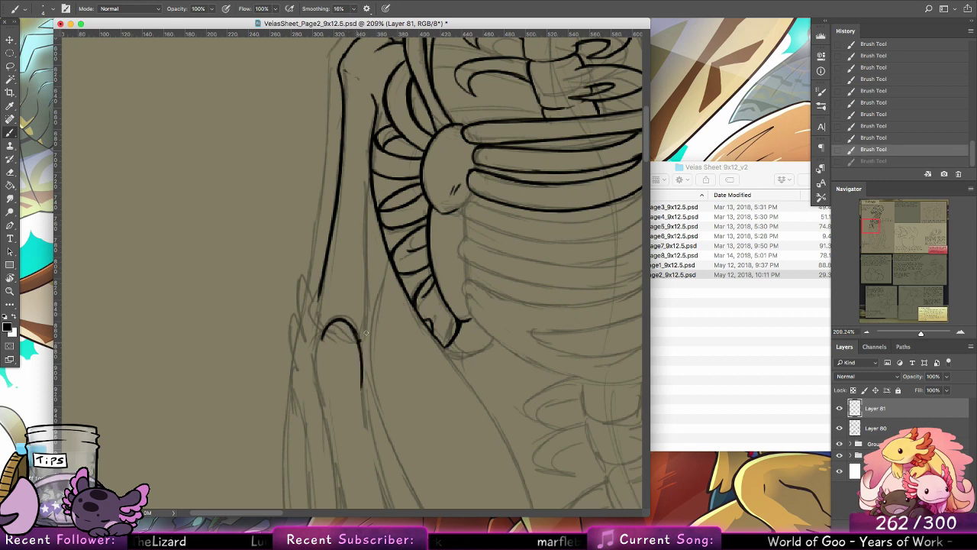
Step: Ink the upper arm bone's inner edge and close its flared lower end on both sides of the elbow cap
{"action": "left_click_drag", "start_coordinate": [365, 332], "coordinate": [362, 269]}
{"action": "left_click_drag", "start_coordinate": [373, 197], "coordinate": [363, 278]}
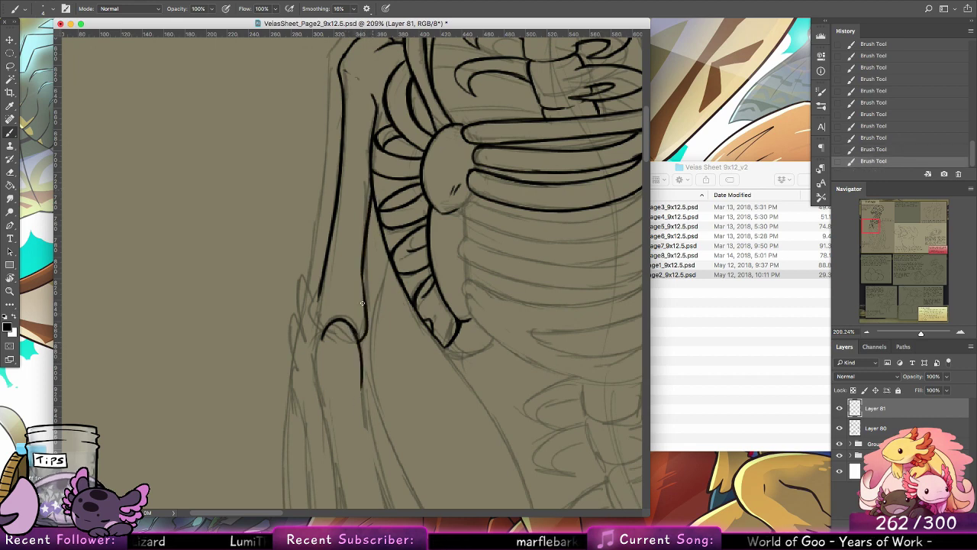
{"action": "left_click_drag", "start_coordinate": [364, 234], "coordinate": [368, 319]}
{"action": "mouse_move", "coordinate": [320, 284]}
{"action": "left_mouse_down"}
{"action": "mouse_move", "coordinate": [307, 313]}
{"action": "mouse_move", "coordinate": [317, 339]}
{"action": "mouse_move", "coordinate": [306, 317]}
{"action": "mouse_move", "coordinate": [321, 343]}
{"action": "left_mouse_up"}
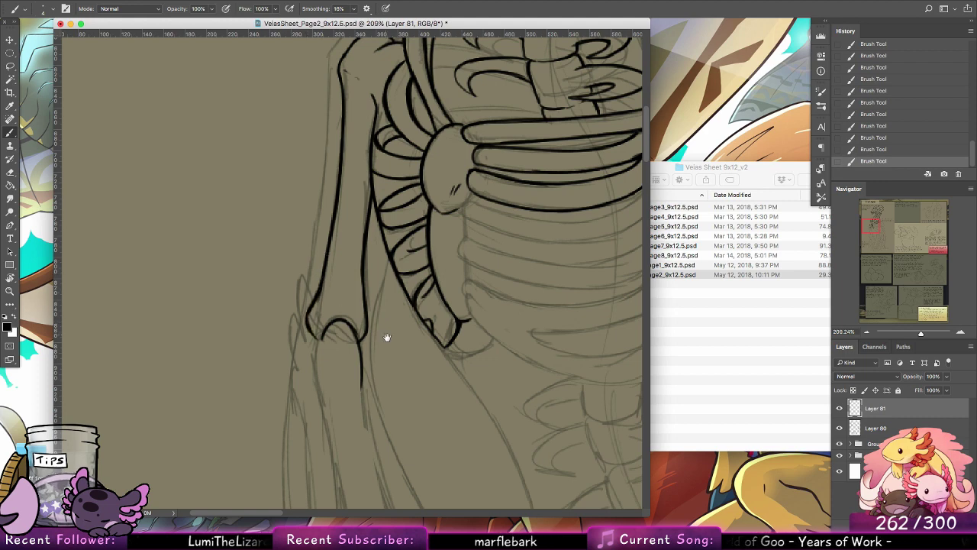
Step: Ink the upper part of the larger forearm bone's outer edge, curving down from the elbow
{"action": "left_click_drag", "start_coordinate": [387, 338], "coordinate": [405, 227]}
{"action": "mouse_move", "coordinate": [329, 233]}
{"action": "left_mouse_down"}
{"action": "mouse_move", "coordinate": [319, 250]}
{"action": "mouse_move", "coordinate": [339, 237]}
{"action": "mouse_move", "coordinate": [323, 242]}
{"action": "mouse_move", "coordinate": [325, 280]}
{"action": "left_mouse_up"}
{"action": "key", "text": "super+z"}
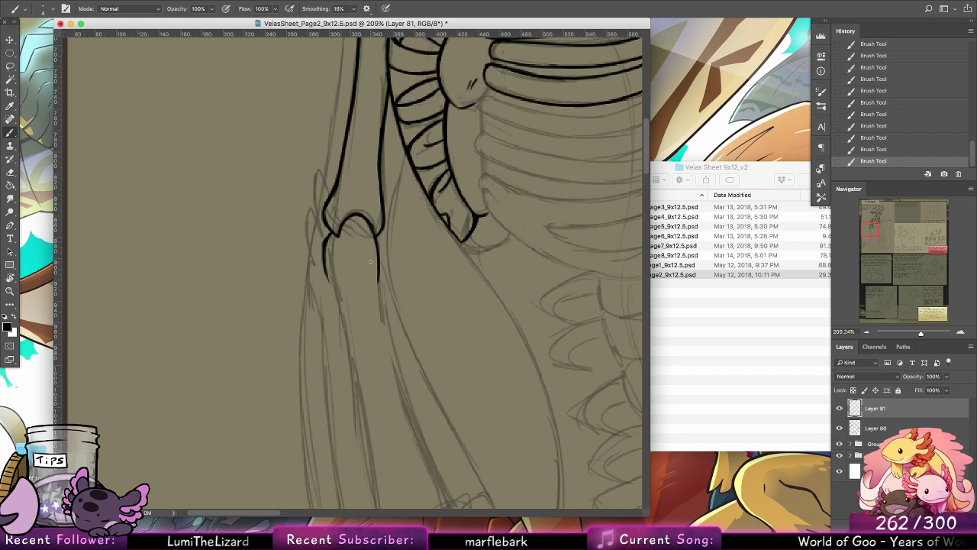
{"action": "left_click_drag", "start_coordinate": [422, 346], "coordinate": [352, 201]}
{"action": "left_click_drag", "start_coordinate": [255, 108], "coordinate": [275, 183]}
{"action": "key", "text": "super+z"}
{"action": "left_click_drag", "start_coordinate": [258, 119], "coordinate": [280, 196]}
{"action": "left_click_drag", "start_coordinate": [264, 149], "coordinate": [289, 238]}
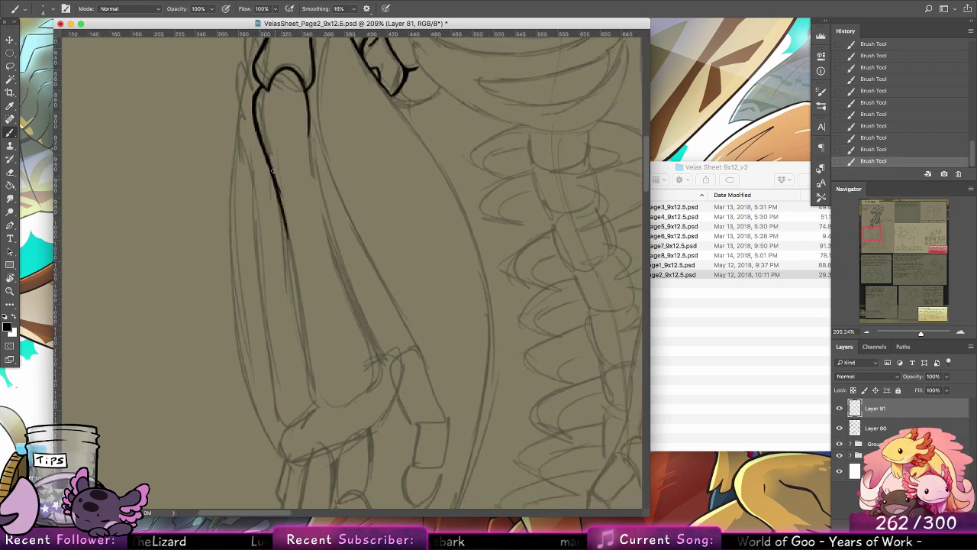
{"action": "left_click_drag", "start_coordinate": [280, 193], "coordinate": [297, 279]}
{"action": "left_click_drag", "start_coordinate": [286, 212], "coordinate": [302, 362]}
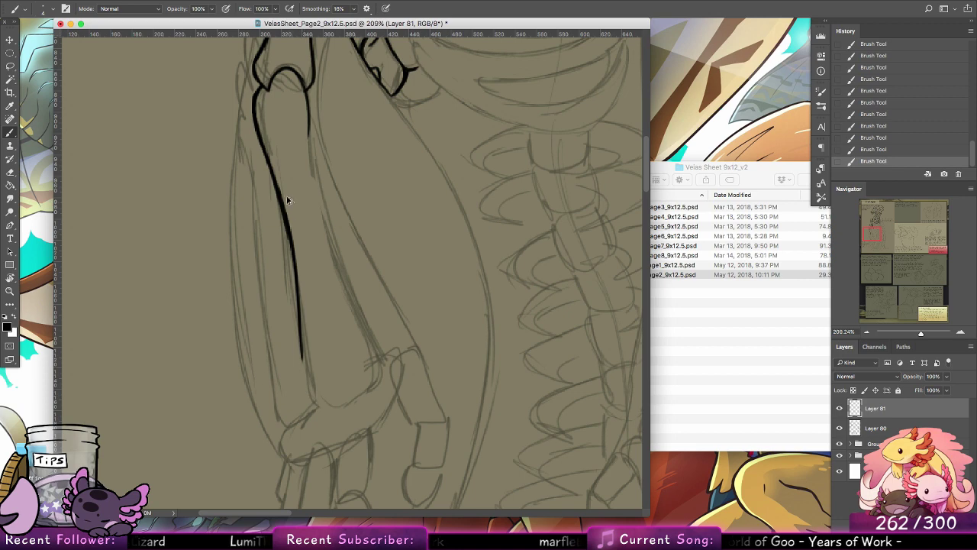
{"action": "key", "text": "super+alt+z"}
{"action": "key", "text": "super+alt+z"}
{"action": "key", "text": "super+alt+z"}
{"action": "key", "text": "super+shift+z"}
{"action": "key", "text": "super+shift+z"}
{"action": "key", "text": "super+shift+z"}
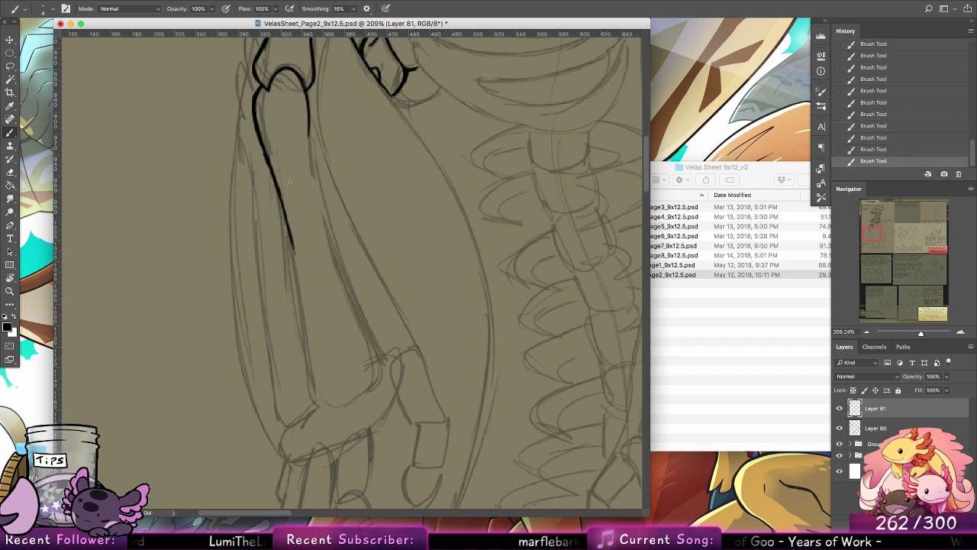
{"action": "key", "text": "super+alt+z"}
{"action": "left_click_drag", "start_coordinate": [275, 176], "coordinate": [296, 272]}
{"action": "key", "text": "super+alt+z"}
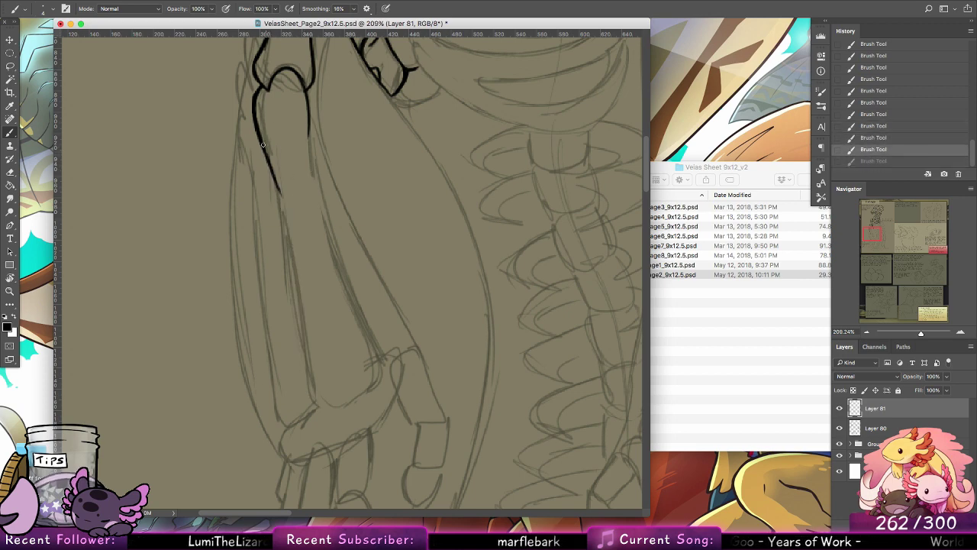
Step: Extend the larger forearm bone's outer edge down to the wrist and round its lower corner
{"action": "left_click_drag", "start_coordinate": [265, 156], "coordinate": [294, 273]}
{"action": "left_click_drag", "start_coordinate": [277, 178], "coordinate": [293, 268]}
{"action": "left_click_drag", "start_coordinate": [287, 235], "coordinate": [292, 258]}
{"action": "left_click_drag", "start_coordinate": [280, 196], "coordinate": [298, 308]}
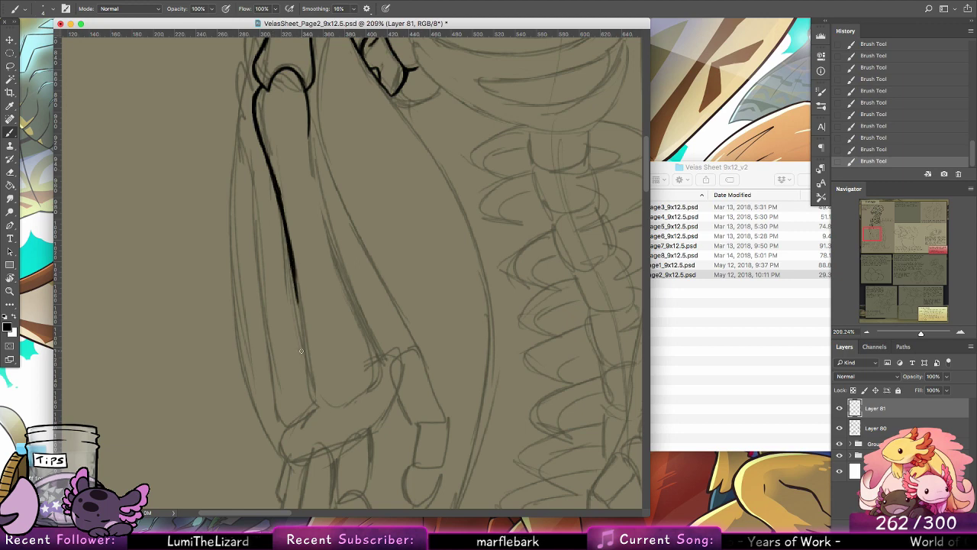
{"action": "key", "text": "super+alt+z"}
{"action": "mouse_move", "coordinate": [289, 265]}
{"action": "left_mouse_down"}
{"action": "mouse_move", "coordinate": [290, 248]}
{"action": "mouse_move", "coordinate": [310, 383]}
{"action": "left_mouse_up"}
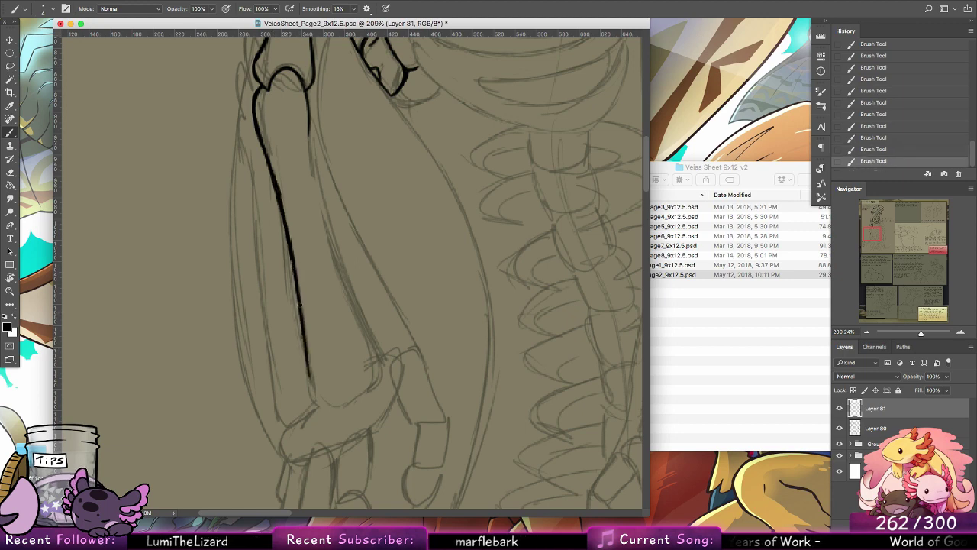
{"action": "left_click_drag", "start_coordinate": [299, 302], "coordinate": [307, 352]}
{"action": "mouse_move", "coordinate": [308, 362]}
{"action": "left_mouse_down"}
{"action": "mouse_move", "coordinate": [319, 410]}
{"action": "mouse_move", "coordinate": [332, 410]}
{"action": "left_mouse_up"}
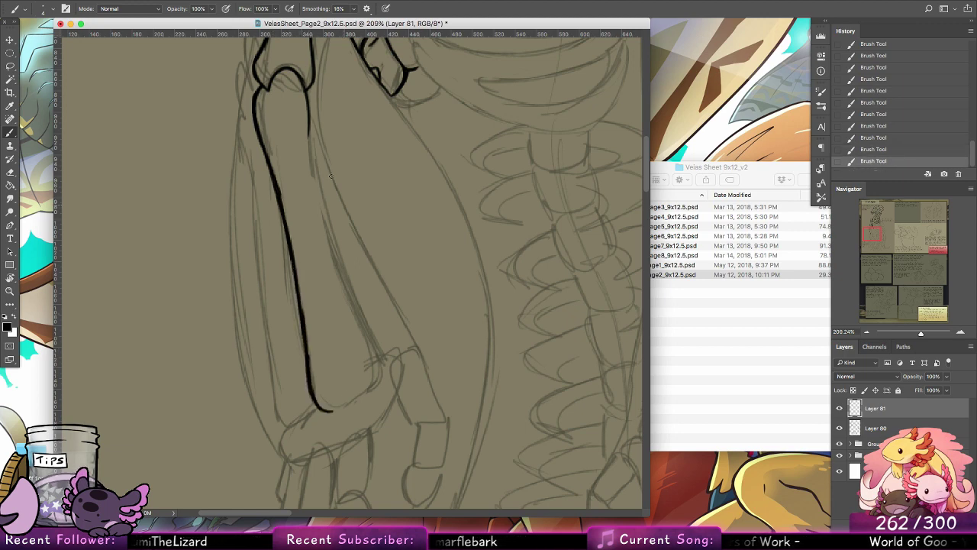
Step: Ink the larger forearm bone's inner edge in a smooth curve from the elbow to the wrist
{"action": "mouse_move", "coordinate": [309, 115]}
{"action": "left_mouse_down"}
{"action": "mouse_move", "coordinate": [340, 266]}
{"action": "mouse_move", "coordinate": [367, 327]}
{"action": "left_mouse_up"}
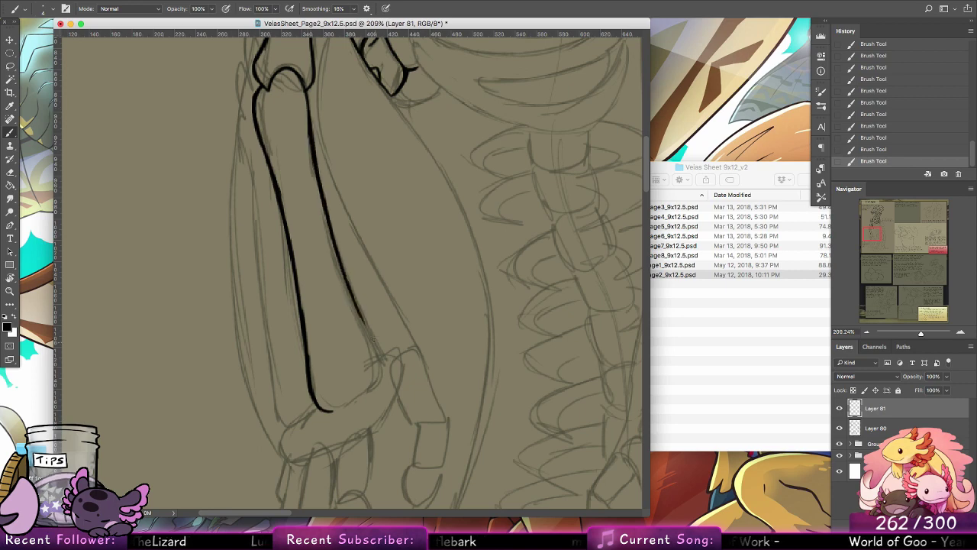
{"action": "left_click_drag", "start_coordinate": [331, 229], "coordinate": [377, 343]}
{"action": "key", "text": "super+z"}
{"action": "left_click_drag", "start_coordinate": [349, 289], "coordinate": [385, 355]}
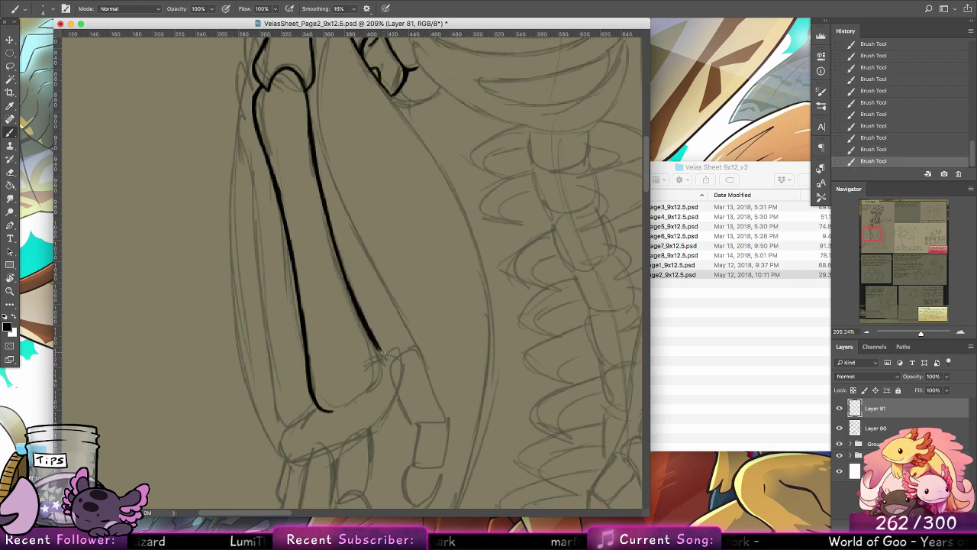
{"action": "key", "text": "super+z"}
{"action": "left_click_drag", "start_coordinate": [353, 296], "coordinate": [382, 355]}
{"action": "key", "text": "super+z"}
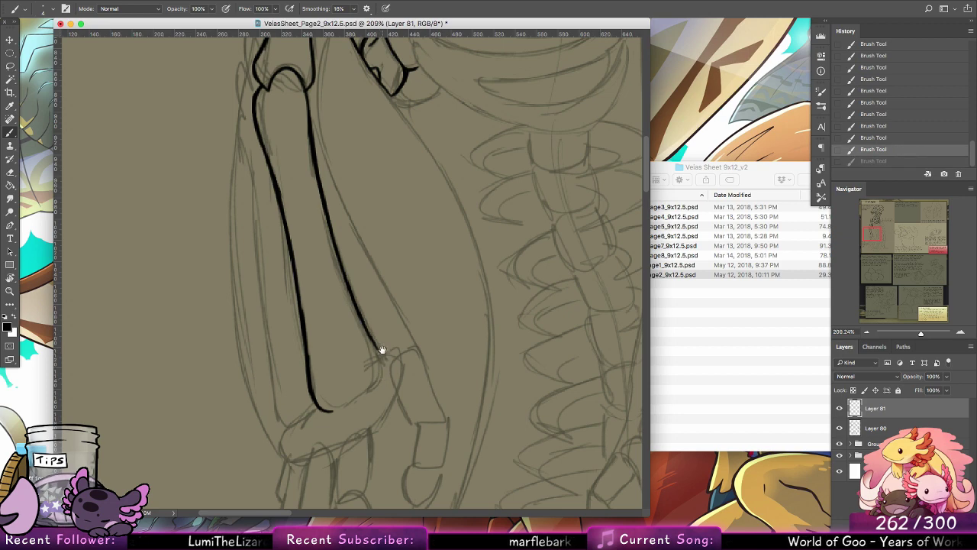
Step: Close the larger forearm bone's wrist end with a rounded slanted line joining its outer and inner edges
{"action": "scroll", "coordinate": [438, 230], "scroll_direction": "down", "scroll_amount": 3}
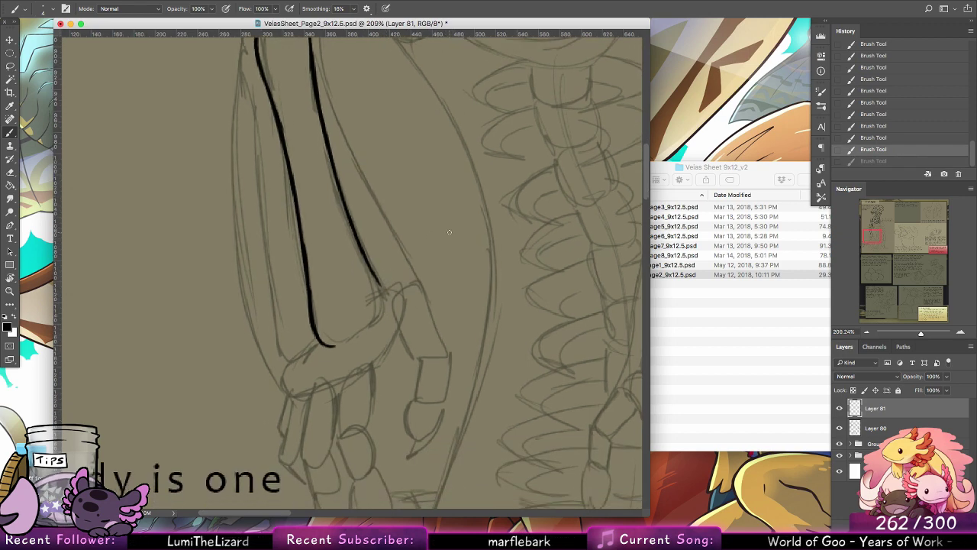
{"action": "mouse_move", "coordinate": [331, 346]}
{"action": "left_mouse_down"}
{"action": "mouse_move", "coordinate": [377, 315]}
{"action": "mouse_move", "coordinate": [345, 340]}
{"action": "left_mouse_up"}
{"action": "mouse_move", "coordinate": [382, 300]}
{"action": "left_mouse_down"}
{"action": "mouse_move", "coordinate": [378, 314]}
{"action": "mouse_move", "coordinate": [381, 288]}
{"action": "mouse_move", "coordinate": [364, 263]}
{"action": "left_mouse_up"}
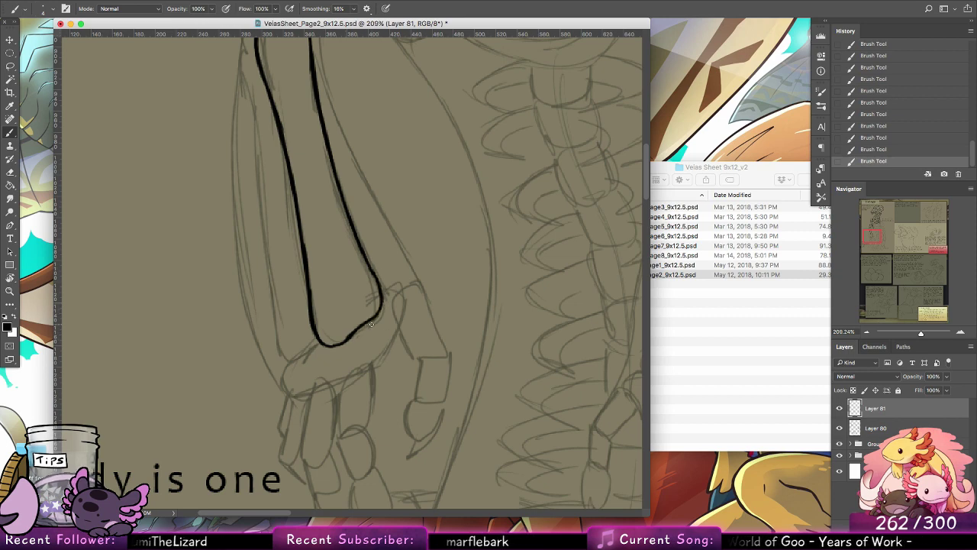
Step: Ink the rounded top of the thinner forearm bone and the upper part of its outer edge
{"action": "left_click_drag", "start_coordinate": [305, 130], "coordinate": [355, 299]}
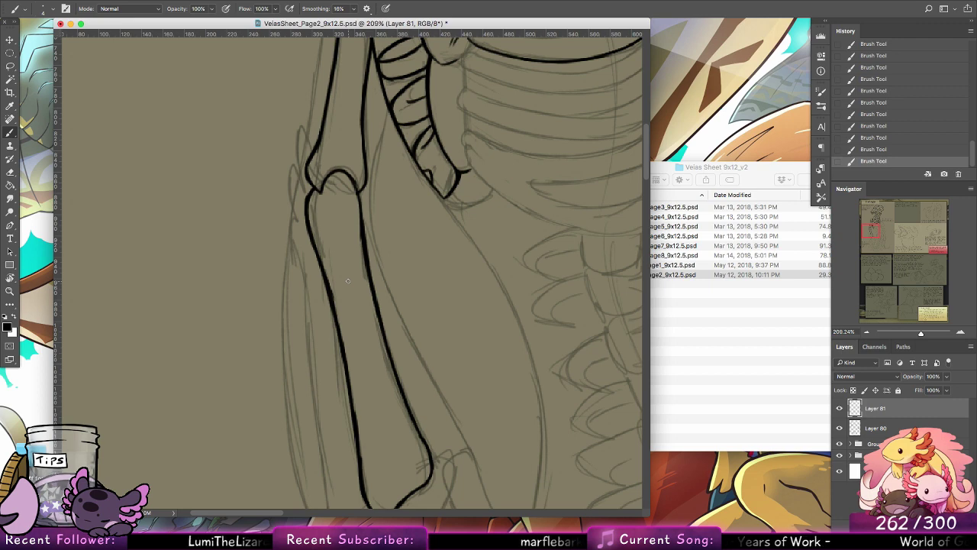
{"action": "left_click_drag", "start_coordinate": [308, 206], "coordinate": [297, 257]}
{"action": "key", "text": "super+z"}
{"action": "left_click_drag", "start_coordinate": [300, 219], "coordinate": [306, 293]}
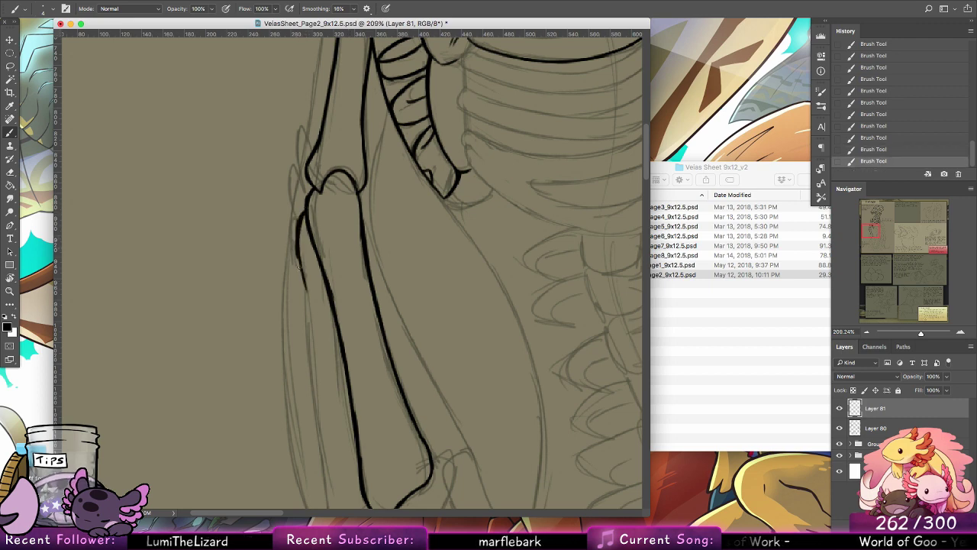
{"action": "left_click_drag", "start_coordinate": [299, 260], "coordinate": [312, 322]}
{"action": "left_click_drag", "start_coordinate": [306, 282], "coordinate": [315, 376]}
Step: Extend the thinner forearm bone's outer edge to the wrist and close its rounded end against the larger bone
{"action": "left_click_drag", "start_coordinate": [393, 363], "coordinate": [351, 250]}
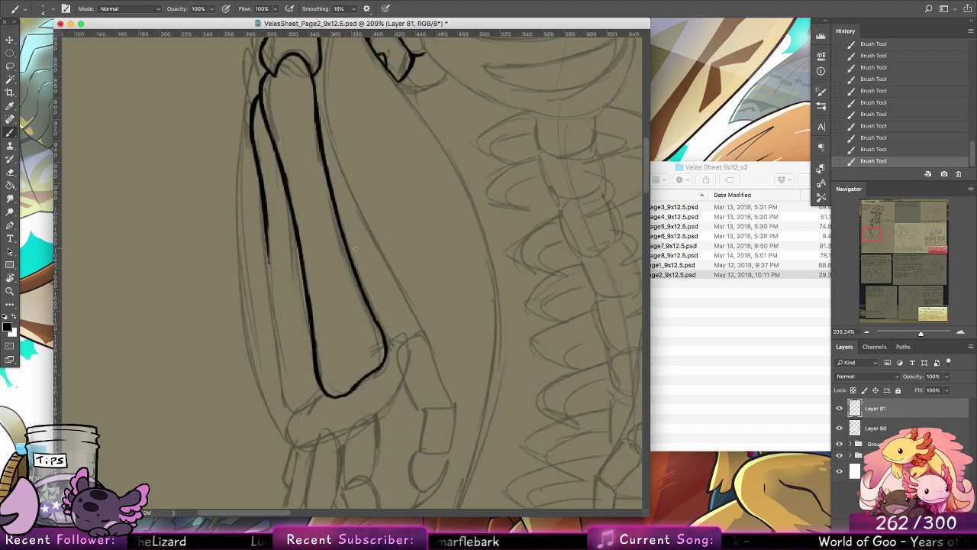
{"action": "left_click_drag", "start_coordinate": [265, 211], "coordinate": [278, 374]}
{"action": "left_click_drag", "start_coordinate": [271, 319], "coordinate": [276, 389]}
{"action": "mouse_move", "coordinate": [274, 349]}
{"action": "left_mouse_down"}
{"action": "mouse_move", "coordinate": [287, 405]}
{"action": "mouse_move", "coordinate": [305, 412]}
{"action": "left_mouse_up"}
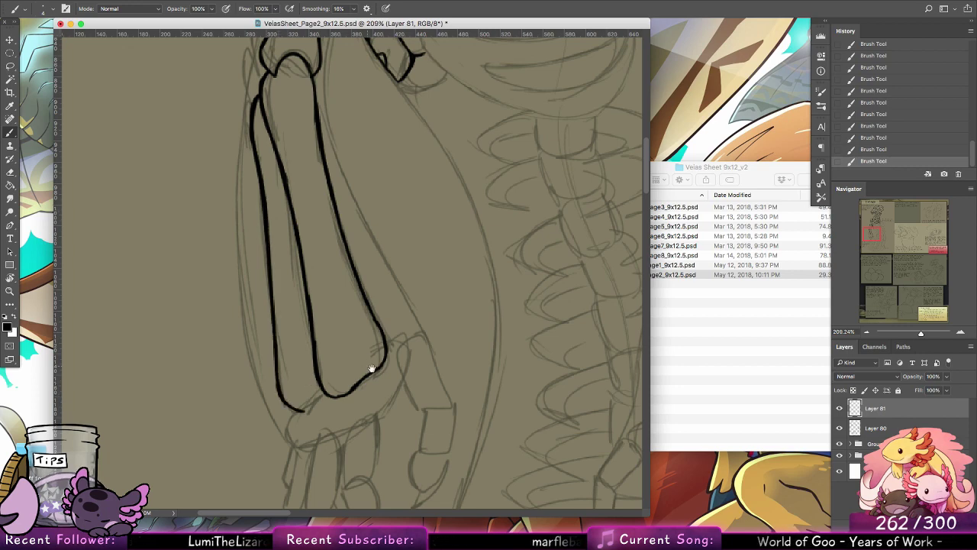
{"action": "scroll", "coordinate": [371, 371], "scroll_direction": "down", "scroll_amount": 3}
{"action": "left_click_drag", "start_coordinate": [328, 348], "coordinate": [346, 331]}
{"action": "left_click_drag", "start_coordinate": [328, 350], "coordinate": [342, 333]}
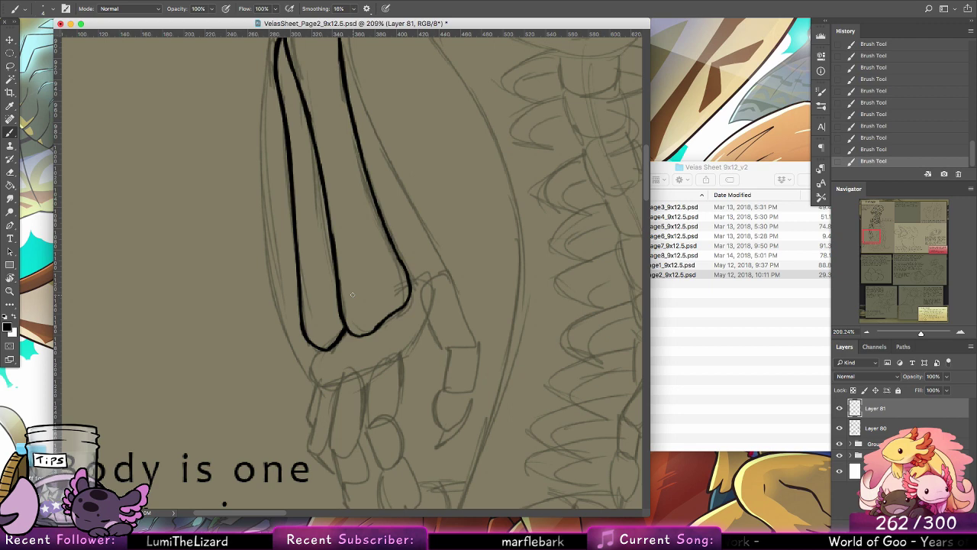
Step: Ink the three segments of the finger below the wrist, ending in a small pointed claw
{"action": "left_click_drag", "start_coordinate": [403, 280], "coordinate": [359, 193]}
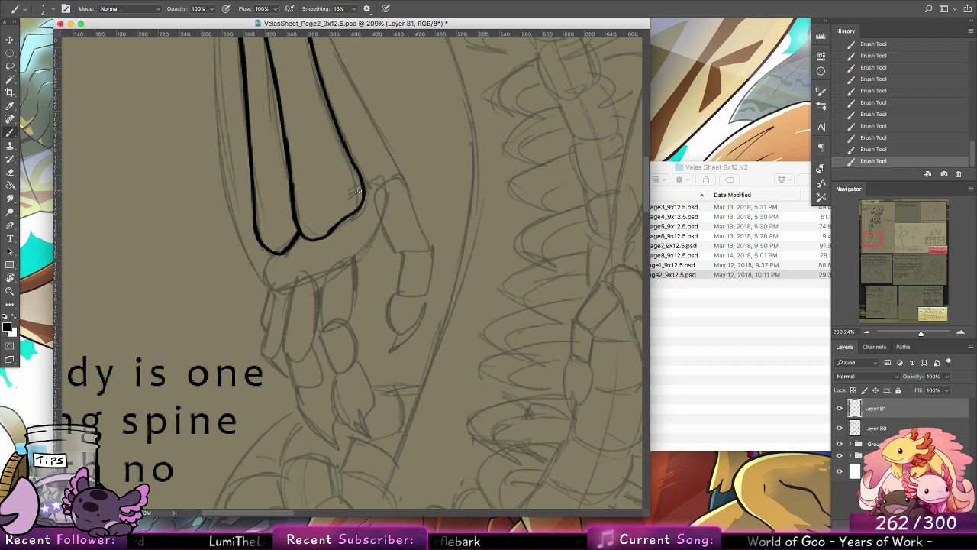
{"action": "left_click_drag", "start_coordinate": [320, 328], "coordinate": [326, 272]}
{"action": "key", "text": "super+z"}
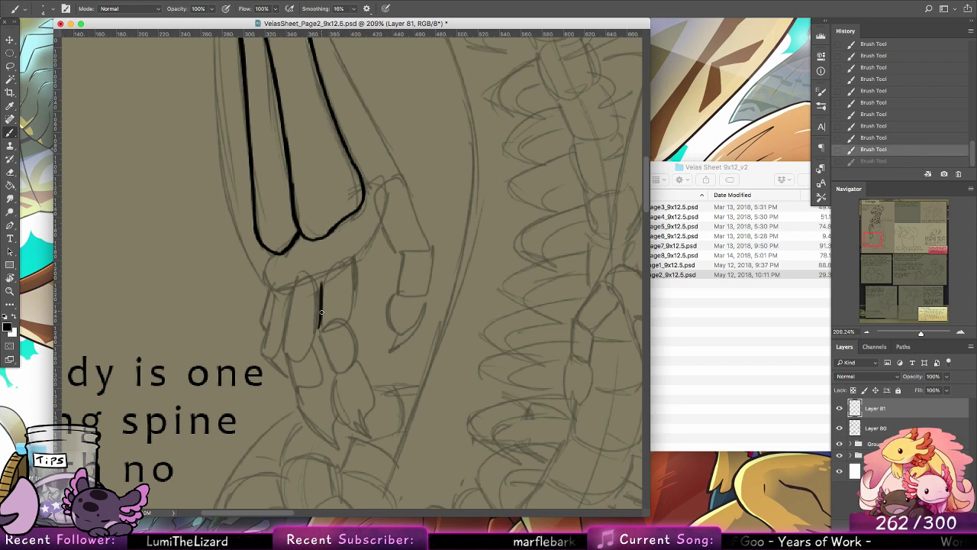
{"action": "mouse_move", "coordinate": [322, 312]}
{"action": "left_mouse_down"}
{"action": "mouse_move", "coordinate": [320, 330]}
{"action": "mouse_move", "coordinate": [347, 330]}
{"action": "mouse_move", "coordinate": [323, 349]}
{"action": "mouse_move", "coordinate": [337, 376]}
{"action": "left_mouse_up"}
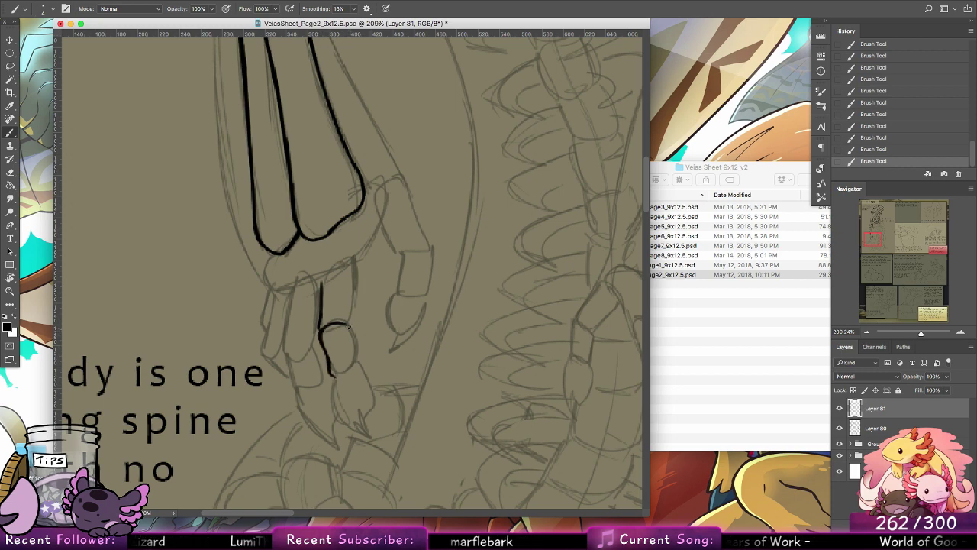
{"action": "mouse_move", "coordinate": [347, 326]}
{"action": "left_mouse_down"}
{"action": "mouse_move", "coordinate": [359, 365]}
{"action": "mouse_move", "coordinate": [416, 273]}
{"action": "mouse_move", "coordinate": [337, 295]}
{"action": "mouse_move", "coordinate": [339, 331]}
{"action": "mouse_move", "coordinate": [367, 346]}
{"action": "left_mouse_up"}
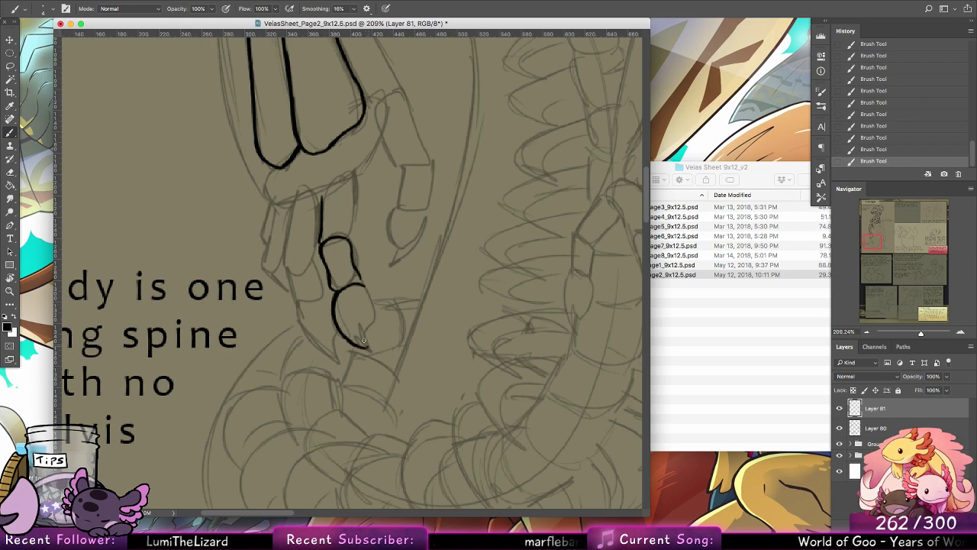
{"action": "key", "text": "super+z"}
{"action": "mouse_move", "coordinate": [365, 340]}
{"action": "left_mouse_down"}
{"action": "mouse_move", "coordinate": [368, 349]}
{"action": "mouse_move", "coordinate": [371, 296]}
{"action": "mouse_move", "coordinate": [375, 316]}
{"action": "mouse_move", "coordinate": [356, 271]}
{"action": "mouse_move", "coordinate": [396, 359]}
{"action": "mouse_move", "coordinate": [367, 284]}
{"action": "mouse_move", "coordinate": [372, 295]}
{"action": "left_mouse_up"}
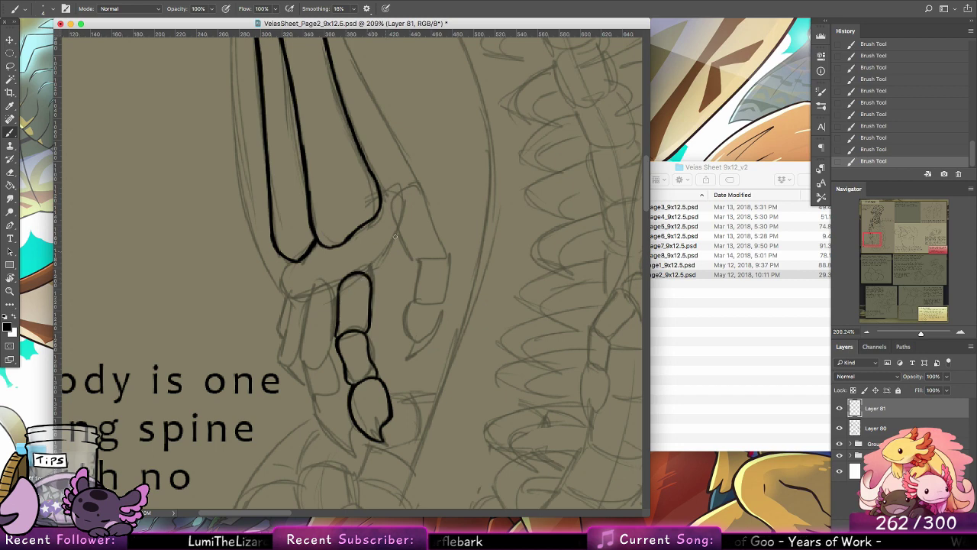
Step: Ink the upper part of the long sketched line running from the bone fan past the elbow, inside the forearm
{"action": "left_click_drag", "start_coordinate": [413, 155], "coordinate": [409, 330]}
{"action": "left_click_drag", "start_coordinate": [391, 265], "coordinate": [419, 452]}
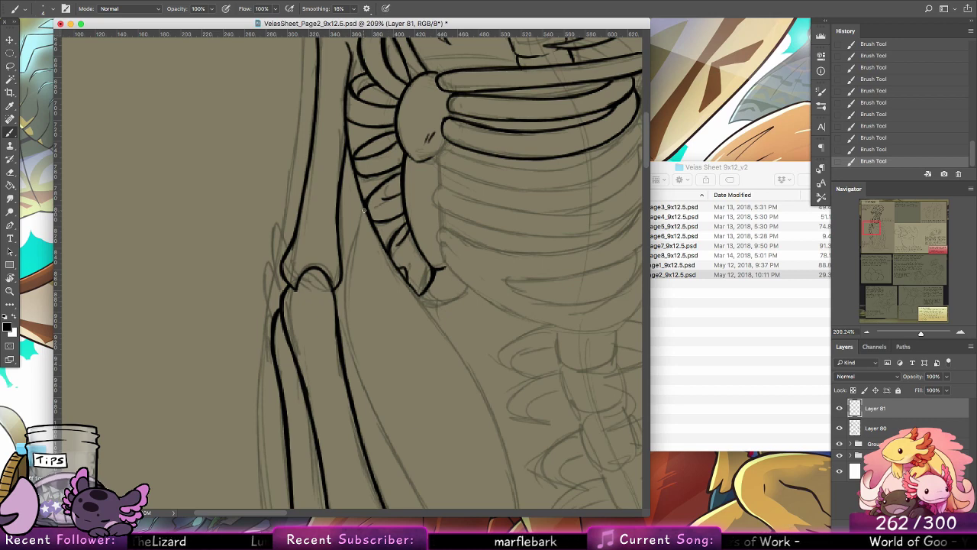
{"action": "left_click_drag", "start_coordinate": [364, 211], "coordinate": [355, 264]}
{"action": "mouse_move", "coordinate": [351, 272]}
{"action": "left_mouse_down"}
{"action": "mouse_move", "coordinate": [359, 368]}
{"action": "mouse_move", "coordinate": [385, 439]}
{"action": "mouse_move", "coordinate": [334, 188]}
{"action": "left_mouse_up"}
{"action": "left_click_drag", "start_coordinate": [287, 119], "coordinate": [345, 249]}
{"action": "key", "text": "ctrl+z"}
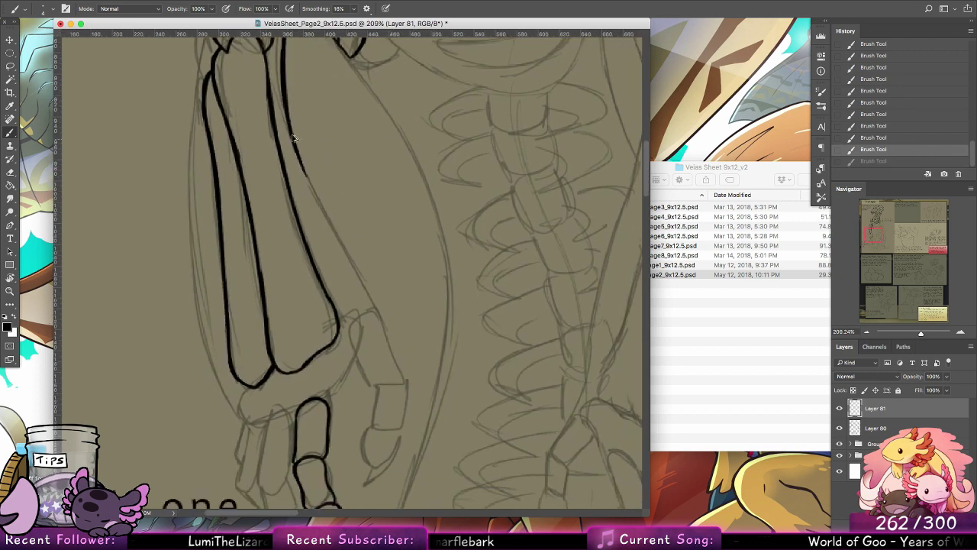
Step: Extend the long line inside the forearm down along the sketch to the base of the thumb
{"action": "left_click_drag", "start_coordinate": [293, 130], "coordinate": [352, 269]}
{"action": "left_click_drag", "start_coordinate": [300, 162], "coordinate": [362, 281]}
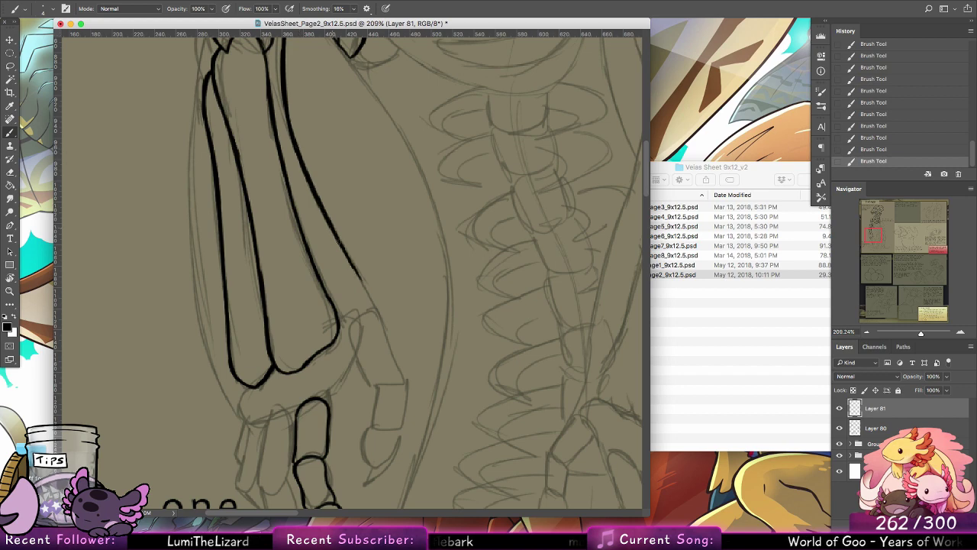
{"action": "left_click_drag", "start_coordinate": [338, 239], "coordinate": [377, 309]}
{"action": "left_click_drag", "start_coordinate": [355, 277], "coordinate": [383, 331]}
{"action": "mouse_move", "coordinate": [391, 210]}
{"action": "left_mouse_down"}
{"action": "mouse_move", "coordinate": [324, 281]}
{"action": "mouse_move", "coordinate": [325, 261]}
{"action": "left_mouse_up"}
{"action": "key", "text": "ctrl+z"}
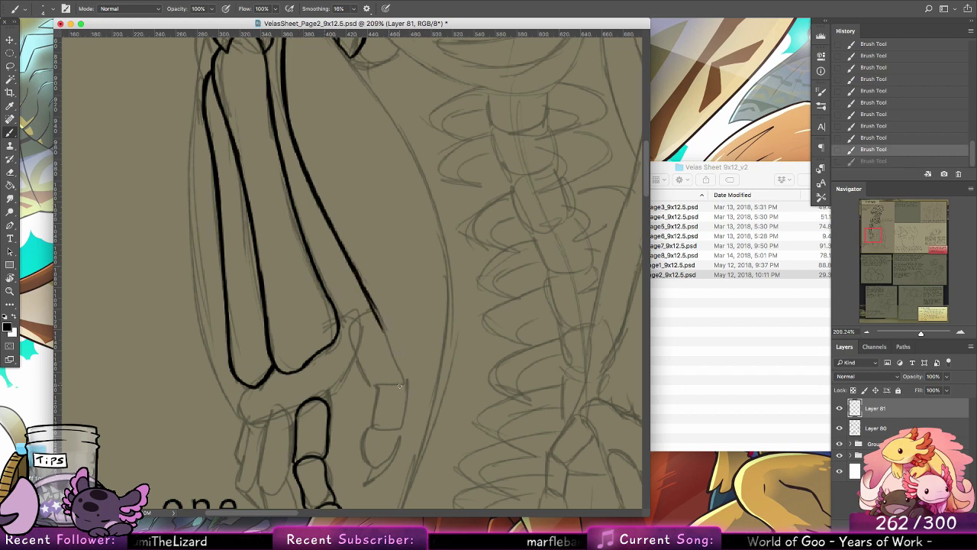
{"action": "left_click_drag", "start_coordinate": [430, 338], "coordinate": [459, 237]}
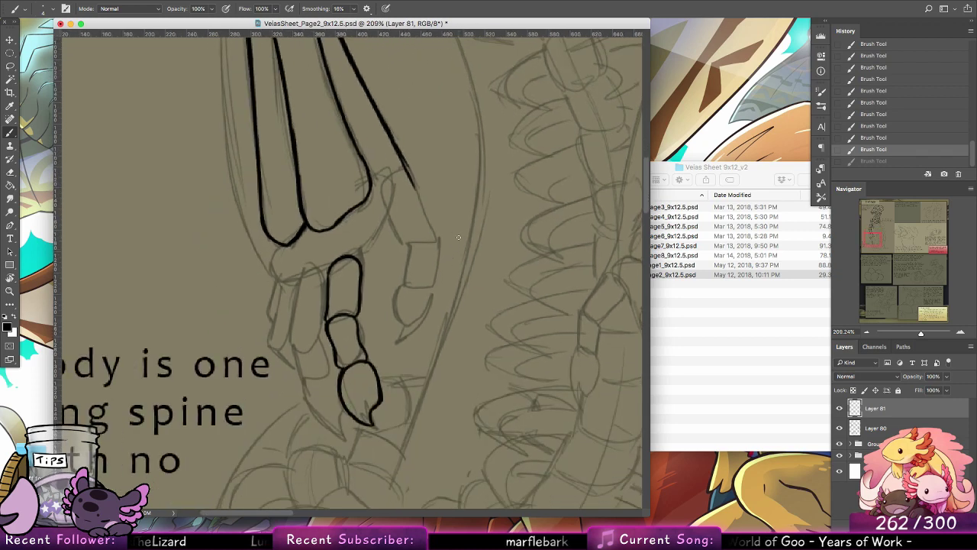
Step: Ink the curved inner edge of the palm from the base of the thumb down to the first inked finger
{"action": "mouse_move", "coordinate": [361, 264]}
{"action": "left_mouse_down"}
{"action": "mouse_move", "coordinate": [385, 221]}
{"action": "mouse_move", "coordinate": [364, 260]}
{"action": "mouse_move", "coordinate": [388, 210]}
{"action": "mouse_move", "coordinate": [357, 275]}
{"action": "left_mouse_up"}
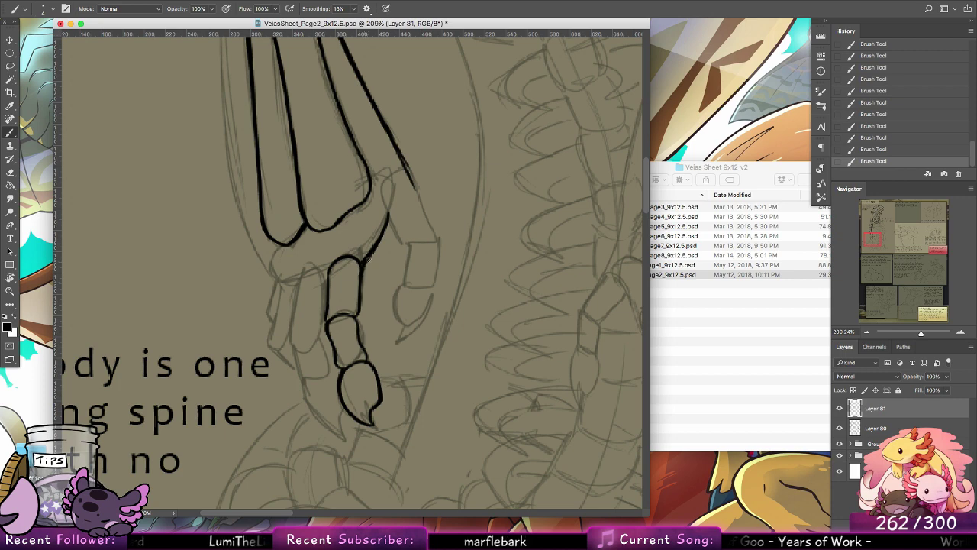
{"action": "key", "text": "super+alt+z"}
{"action": "key", "text": "super+alt+z"}
{"action": "key", "text": "super+shift+z"}
{"action": "key", "text": "super+shift+z"}
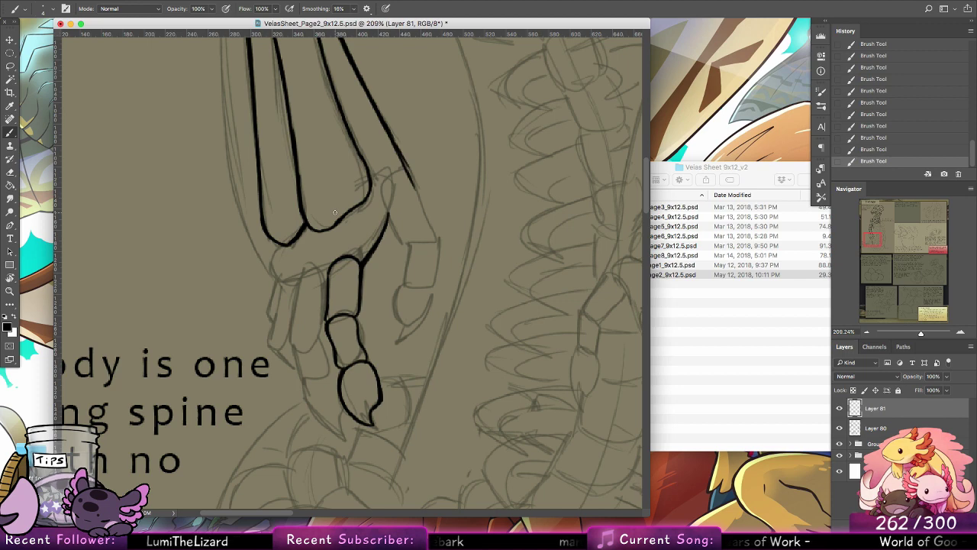
Step: Ink the second finger beside the first one, with its upper segment, middle segment and hooked claw tip
{"action": "mouse_move", "coordinate": [328, 277]}
{"action": "left_mouse_down"}
{"action": "mouse_move", "coordinate": [300, 305]}
{"action": "mouse_move", "coordinate": [301, 275]}
{"action": "mouse_move", "coordinate": [291, 326]}
{"action": "left_mouse_up"}
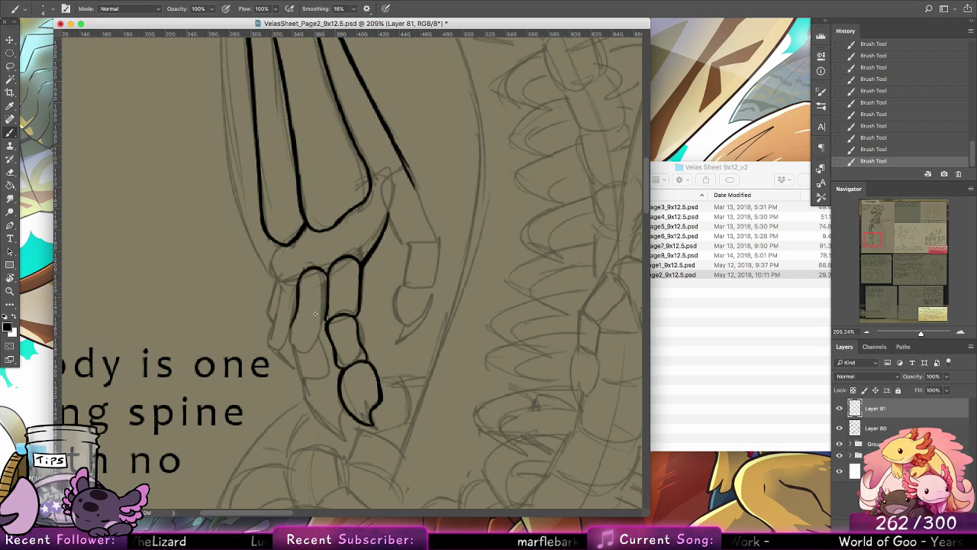
{"action": "key", "text": "super+z"}
{"action": "mouse_move", "coordinate": [299, 283]}
{"action": "left_mouse_down"}
{"action": "mouse_move", "coordinate": [289, 339]}
{"action": "mouse_move", "coordinate": [322, 341]}
{"action": "mouse_move", "coordinate": [292, 340]}
{"action": "mouse_move", "coordinate": [328, 326]}
{"action": "mouse_move", "coordinate": [312, 340]}
{"action": "mouse_move", "coordinate": [323, 327]}
{"action": "mouse_move", "coordinate": [329, 370]}
{"action": "left_mouse_up"}
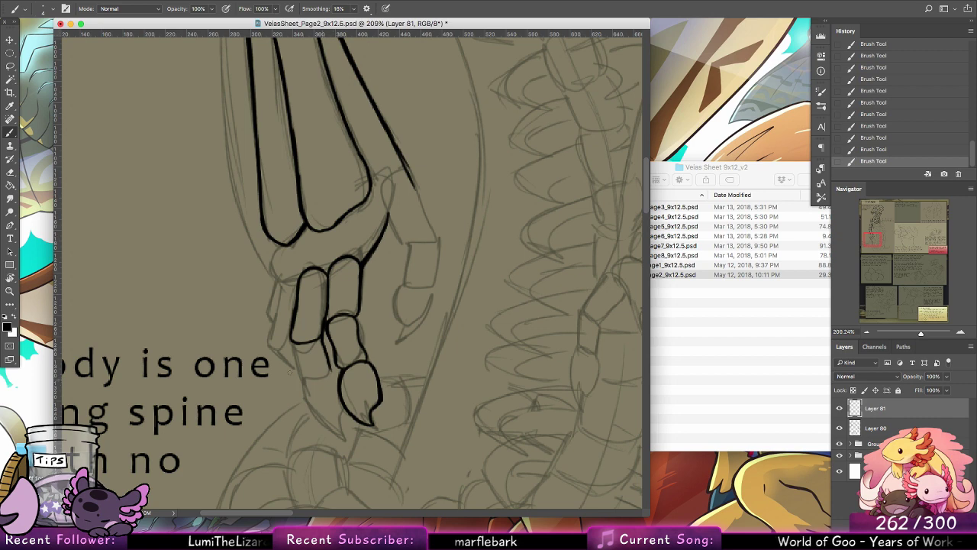
{"action": "left_click_drag", "start_coordinate": [292, 338], "coordinate": [305, 393]}
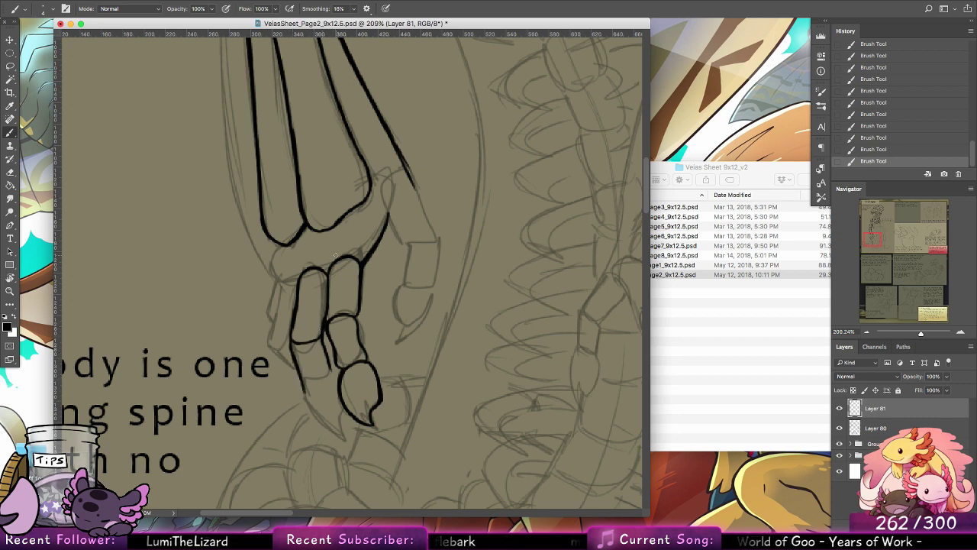
{"action": "mouse_move", "coordinate": [304, 391]}
{"action": "left_mouse_down"}
{"action": "mouse_move", "coordinate": [333, 432]}
{"action": "mouse_move", "coordinate": [315, 417]}
{"action": "mouse_move", "coordinate": [347, 435]}
{"action": "mouse_move", "coordinate": [341, 413]}
{"action": "left_mouse_up"}
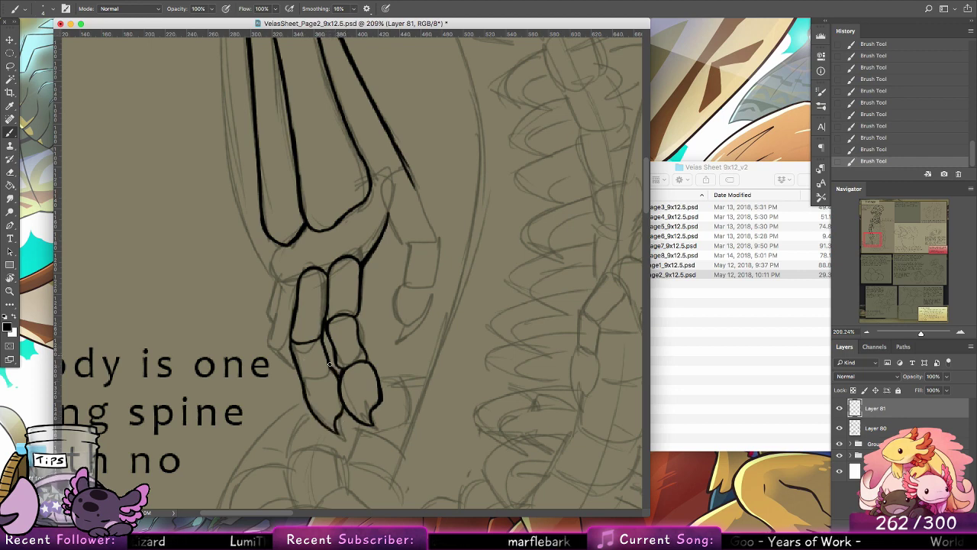
Step: Ink the third finger tucked behind the second and outline the rounded outer side of the palm below the wrist
{"action": "mouse_move", "coordinate": [279, 284]}
{"action": "left_mouse_down"}
{"action": "mouse_move", "coordinate": [269, 335]}
{"action": "mouse_move", "coordinate": [286, 346]}
{"action": "mouse_move", "coordinate": [269, 337]}
{"action": "mouse_move", "coordinate": [299, 371]}
{"action": "left_mouse_up"}
{"action": "left_click_drag", "start_coordinate": [373, 352], "coordinate": [394, 431]}
{"action": "mouse_move", "coordinate": [293, 404]}
{"action": "left_mouse_down"}
{"action": "mouse_move", "coordinate": [281, 301]}
{"action": "mouse_move", "coordinate": [320, 336]}
{"action": "mouse_move", "coordinate": [298, 363]}
{"action": "mouse_move", "coordinate": [304, 324]}
{"action": "mouse_move", "coordinate": [298, 360]}
{"action": "mouse_move", "coordinate": [332, 349]}
{"action": "mouse_move", "coordinate": [298, 362]}
{"action": "mouse_move", "coordinate": [324, 356]}
{"action": "left_mouse_up"}
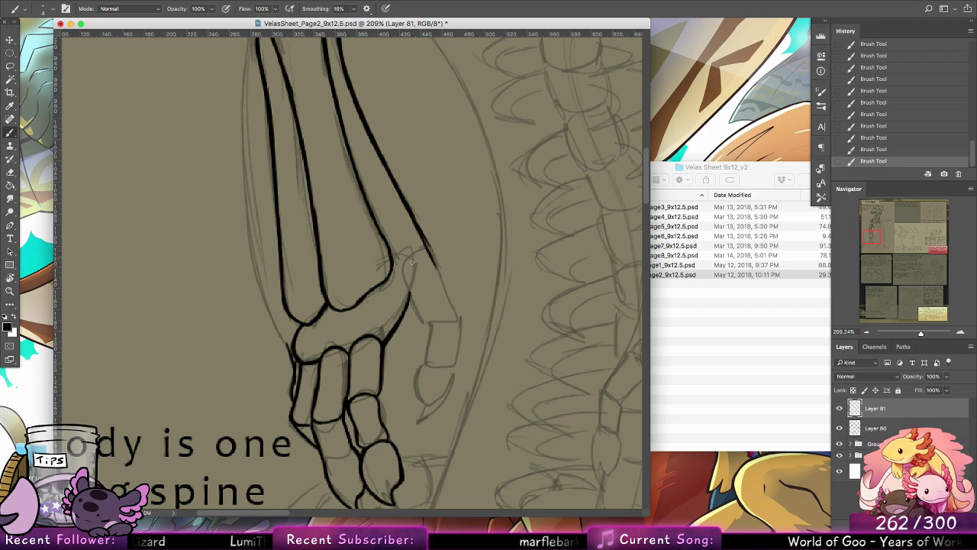
Step: Ink the thumb's rounded base segment and the squarish segment below it along the sketch
{"action": "mouse_move", "coordinate": [380, 332]}
{"action": "left_mouse_down"}
{"action": "mouse_move", "coordinate": [411, 261]}
{"action": "mouse_move", "coordinate": [446, 266]}
{"action": "mouse_move", "coordinate": [439, 276]}
{"action": "mouse_move", "coordinate": [456, 307]}
{"action": "left_mouse_up"}
{"action": "left_click_drag", "start_coordinate": [403, 287], "coordinate": [426, 324]}
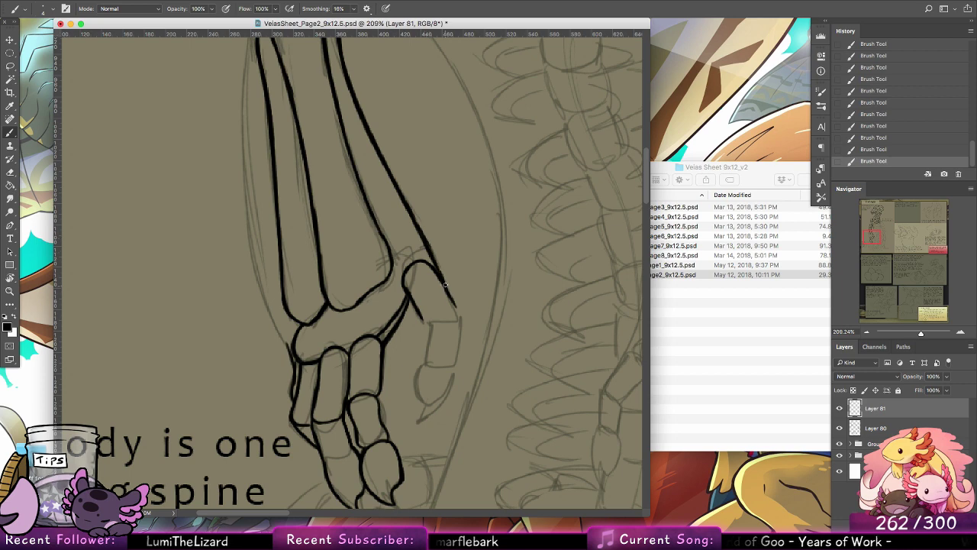
{"action": "mouse_move", "coordinate": [448, 293]}
{"action": "left_mouse_down"}
{"action": "mouse_move", "coordinate": [448, 325]}
{"action": "mouse_move", "coordinate": [426, 324]}
{"action": "mouse_move", "coordinate": [458, 312]}
{"action": "mouse_move", "coordinate": [428, 323]}
{"action": "mouse_move", "coordinate": [423, 368]}
{"action": "left_mouse_up"}
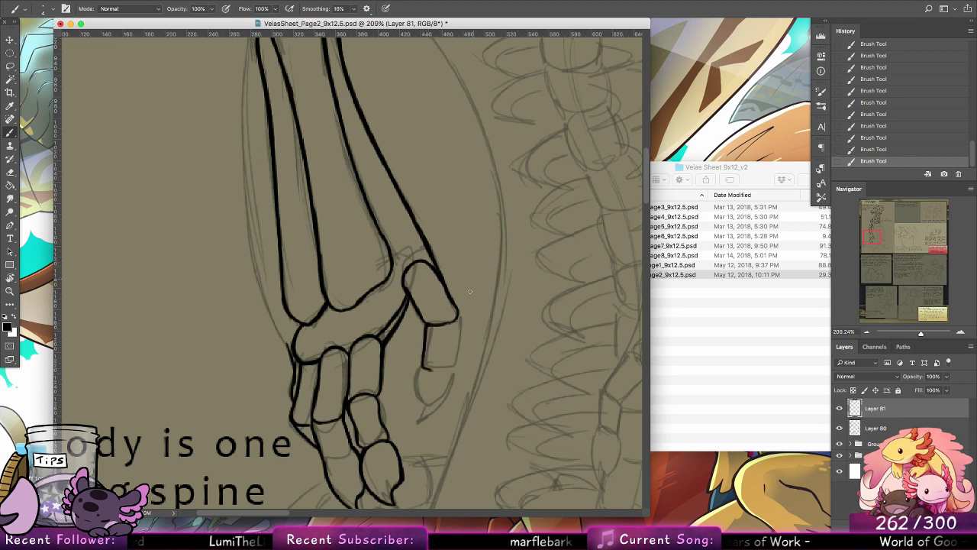
{"action": "mouse_move", "coordinate": [454, 319]}
{"action": "left_mouse_down"}
{"action": "mouse_move", "coordinate": [452, 368]}
{"action": "mouse_move", "coordinate": [429, 370]}
{"action": "mouse_move", "coordinate": [456, 367]}
{"action": "mouse_move", "coordinate": [423, 366]}
{"action": "mouse_move", "coordinate": [426, 402]}
{"action": "mouse_move", "coordinate": [417, 380]}
{"action": "mouse_move", "coordinate": [416, 389]}
{"action": "mouse_move", "coordinate": [429, 397]}
{"action": "mouse_move", "coordinate": [413, 422]}
{"action": "mouse_move", "coordinate": [449, 390]}
{"action": "mouse_move", "coordinate": [451, 368]}
{"action": "mouse_move", "coordinate": [445, 396]}
{"action": "mouse_move", "coordinate": [432, 411]}
{"action": "mouse_move", "coordinate": [455, 365]}
{"action": "left_mouse_up"}
Step: Ink the outer arm contour from the elbow down along the outside of the forearm bones
{"action": "mouse_move", "coordinate": [364, 250]}
{"action": "left_mouse_down"}
{"action": "mouse_move", "coordinate": [349, 417]}
{"action": "mouse_move", "coordinate": [338, 420]}
{"action": "left_mouse_up"}
{"action": "left_click_drag", "start_coordinate": [245, 116], "coordinate": [238, 342]}
{"action": "key", "text": "super+z"}
{"action": "left_click_drag", "start_coordinate": [245, 105], "coordinate": [238, 345]}
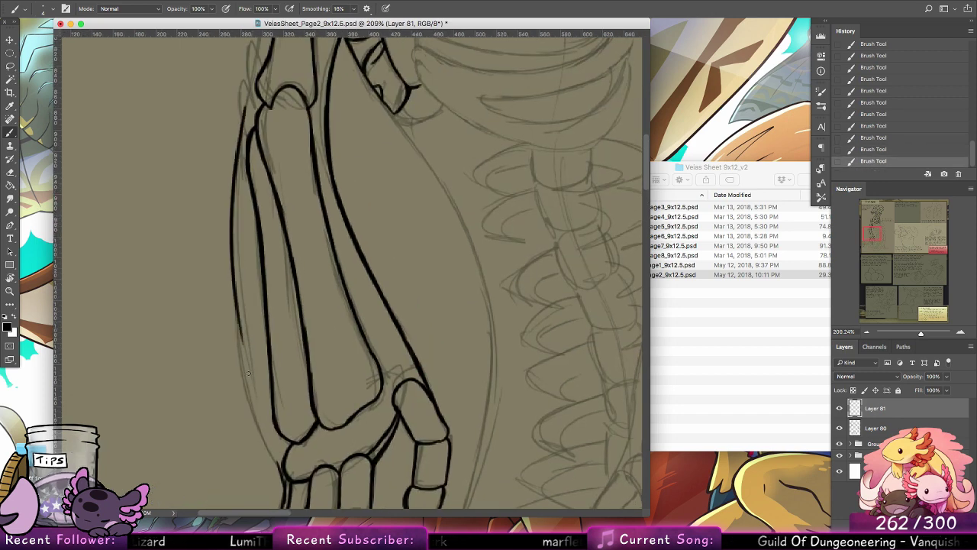
{"action": "key", "text": "super+z"}
{"action": "left_click_drag", "start_coordinate": [246, 106], "coordinate": [240, 391]}
Step: Extend the outer forearm contour down along the sketch until it meets the hand at the wrist
{"action": "left_click_drag", "start_coordinate": [239, 351], "coordinate": [262, 429]}
{"action": "left_click_drag", "start_coordinate": [246, 368], "coordinate": [268, 451]}
{"action": "left_click_drag", "start_coordinate": [255, 410], "coordinate": [277, 463]}
{"action": "left_click_drag", "start_coordinate": [243, 384], "coordinate": [277, 463]}
{"action": "left_click_drag", "start_coordinate": [258, 419], "coordinate": [276, 461]}
{"action": "key", "text": "super+alt+z"}
{"action": "key", "text": "super+alt+z"}
{"action": "key", "text": "super+alt+z"}
{"action": "left_click_drag", "start_coordinate": [249, 401], "coordinate": [277, 469]}
{"action": "key", "text": "super+z"}
{"action": "left_click_drag", "start_coordinate": [256, 417], "coordinate": [279, 470]}
{"action": "left_click_drag", "start_coordinate": [375, 320], "coordinate": [362, 438]}
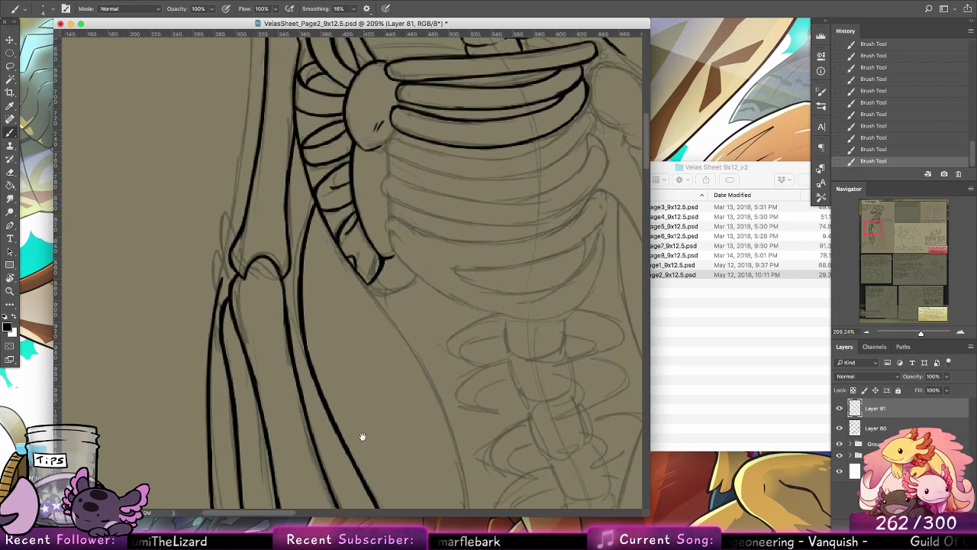
{"action": "left_click_drag", "start_coordinate": [320, 314], "coordinate": [329, 417]}
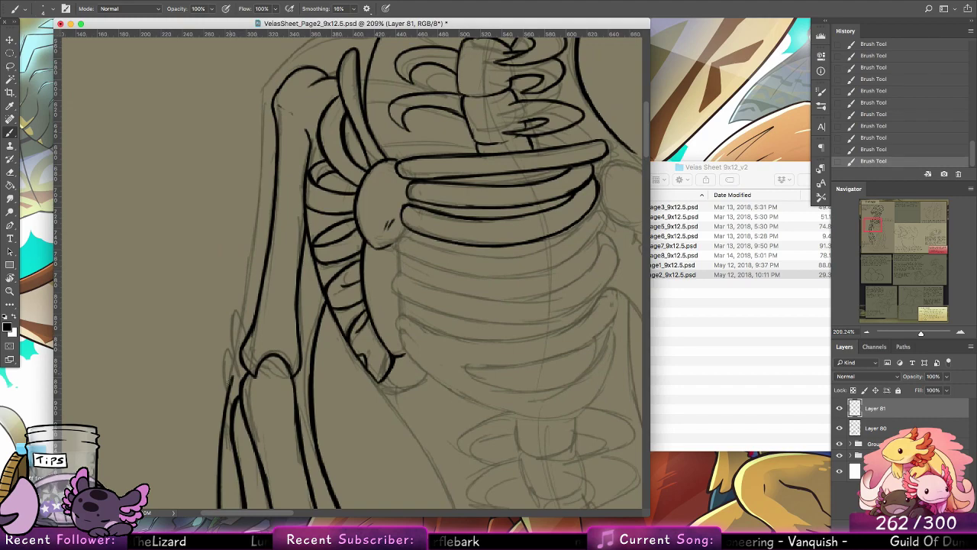
{"action": "left_click_drag", "start_coordinate": [232, 390], "coordinate": [246, 308]}
{"action": "key", "text": "super+z"}
{"action": "key", "text": "super+z"}
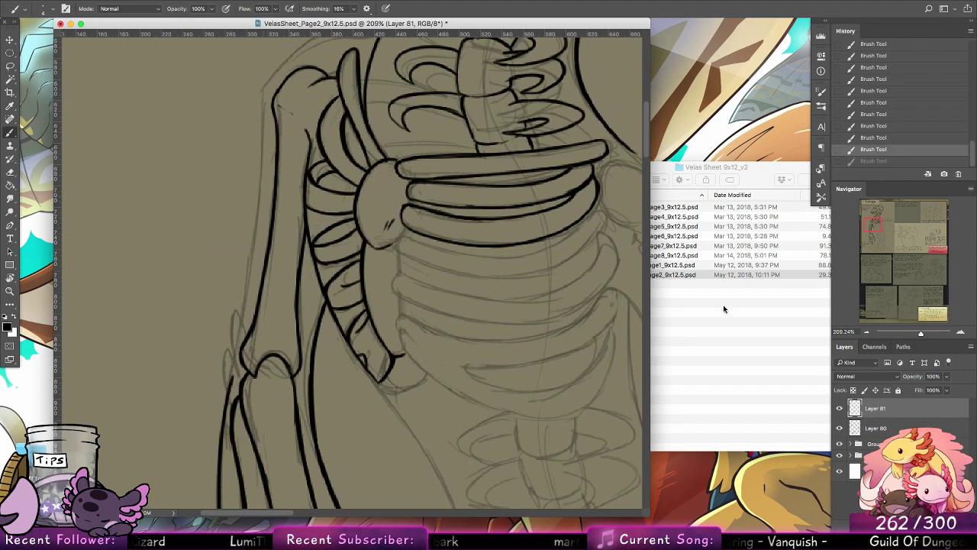
Step: Switch to Finder and preview the Page1 sheet and the Page2 biology sheet to compare the arm sketch
{"action": "left_click", "coordinate": [724, 309]}
{"action": "left_click", "coordinate": [706, 265]}
{"action": "key", "text": "space"}
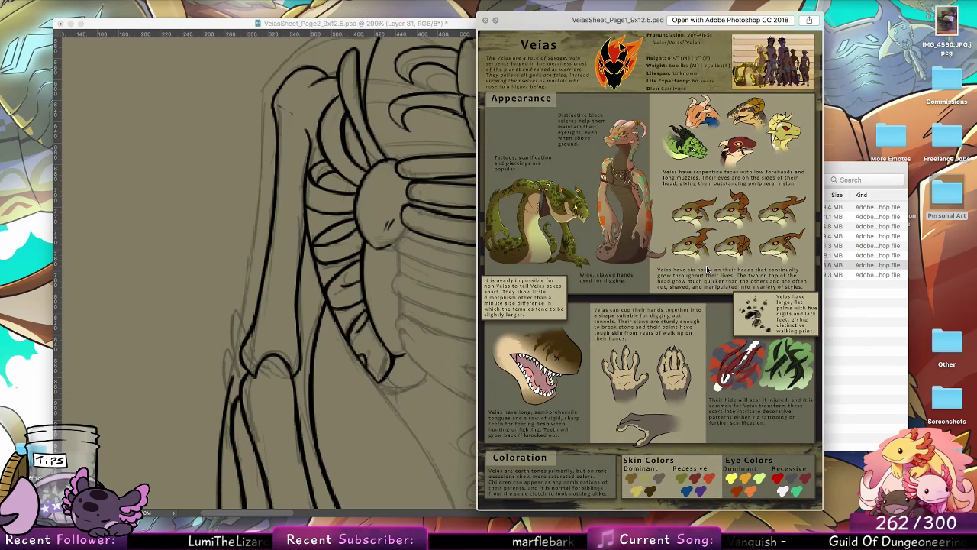
{"action": "key", "text": "Down"}
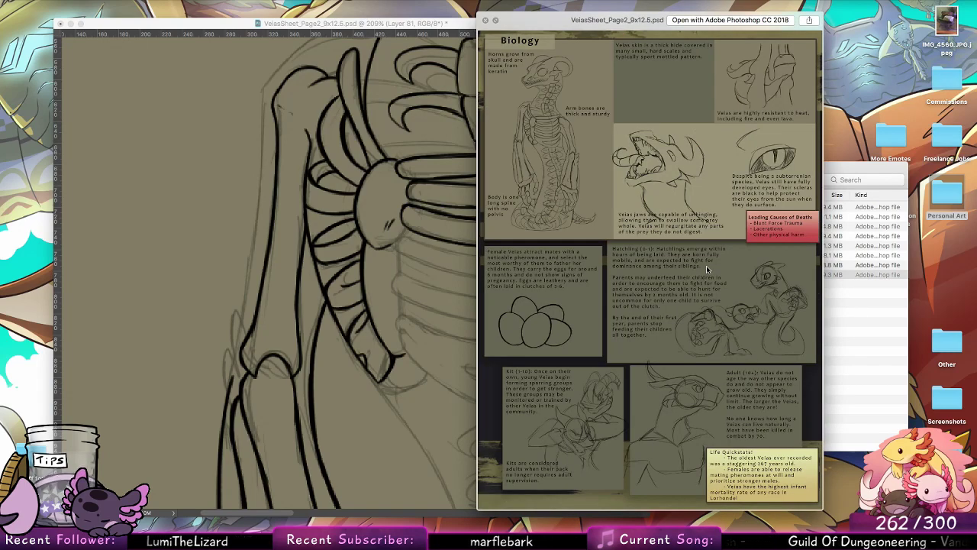
Step: Return to the Photoshop drawing and extend the upper end of the long line inside the forearm towards the bone fan
{"action": "left_click", "coordinate": [321, 353]}
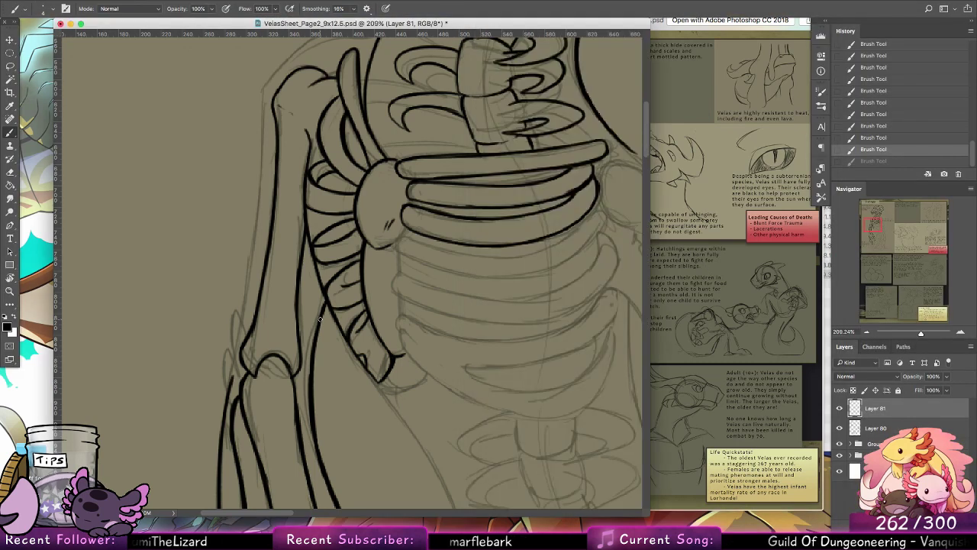
{"action": "left_click_drag", "start_coordinate": [320, 316], "coordinate": [321, 288]}
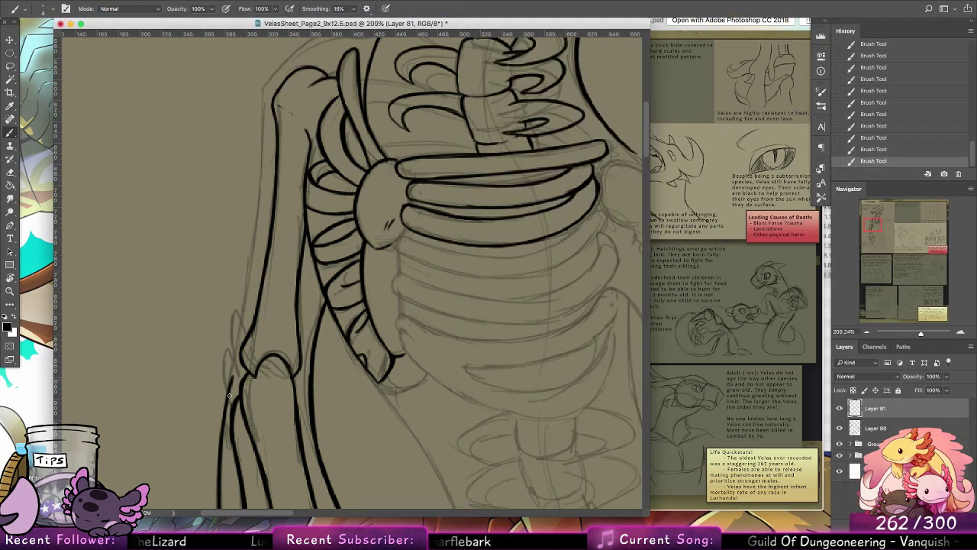
{"action": "mouse_move", "coordinate": [229, 400]}
{"action": "left_mouse_down"}
{"action": "mouse_move", "coordinate": [227, 341]}
{"action": "mouse_move", "coordinate": [242, 376]}
{"action": "left_mouse_up"}
{"action": "key", "text": "super+alt+z"}
{"action": "key", "text": "super+alt+z"}
{"action": "key", "text": "super+alt+z"}
{"action": "key", "text": "super+alt+z"}
{"action": "key", "text": "super+alt+z"}
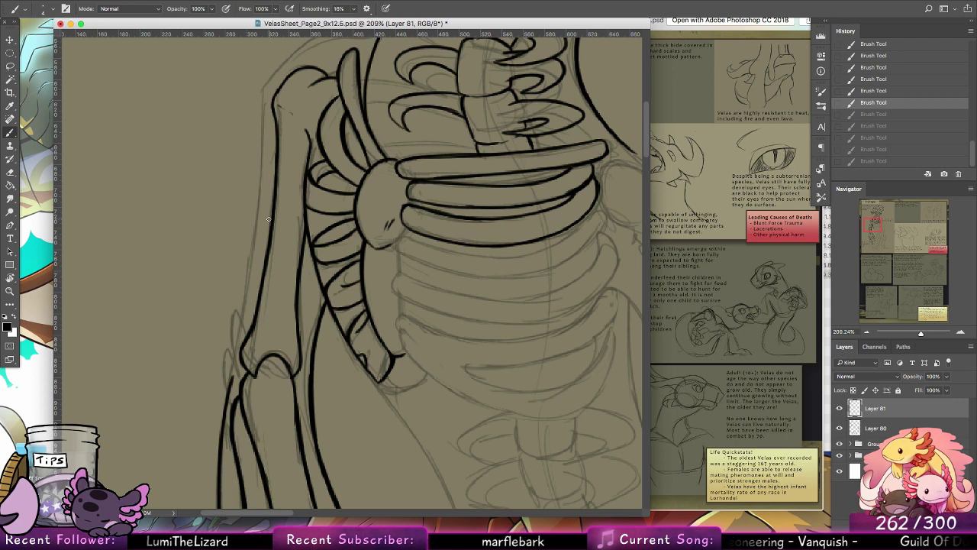
{"action": "mouse_move", "coordinate": [246, 379]}
{"action": "left_mouse_down"}
{"action": "mouse_move", "coordinate": [231, 394]}
{"action": "mouse_move", "coordinate": [229, 432]}
{"action": "left_mouse_up"}
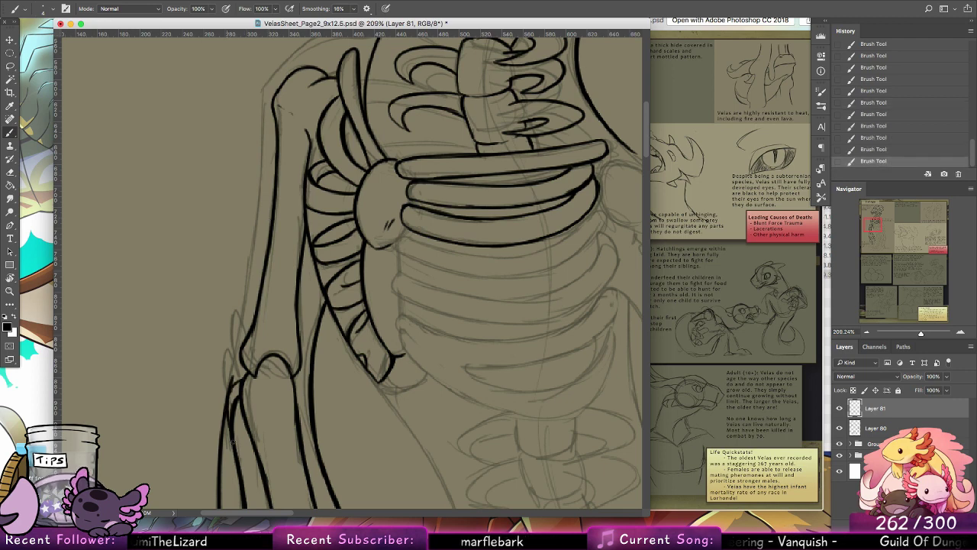
{"action": "key", "text": "e"}
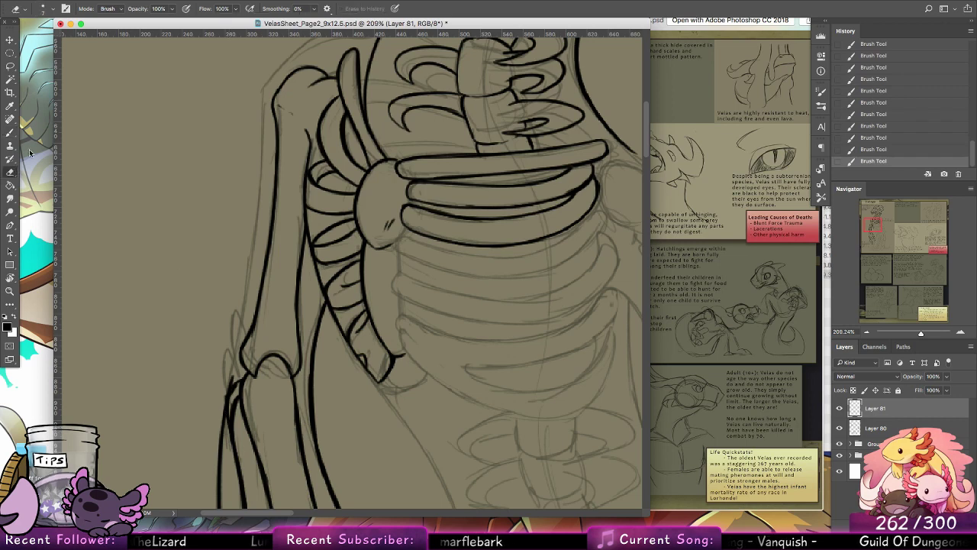
{"action": "mouse_move", "coordinate": [223, 399]}
{"action": "left_mouse_down"}
{"action": "mouse_move", "coordinate": [238, 415]}
{"action": "mouse_move", "coordinate": [232, 430]}
{"action": "left_mouse_up"}
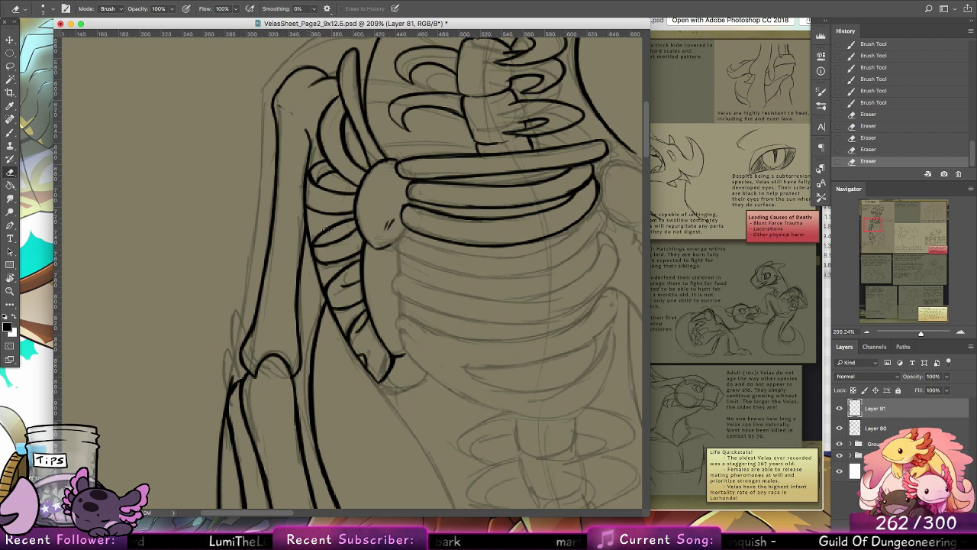
{"action": "key", "text": "super+alt+z"}
{"action": "key", "text": "super+alt+z"}
{"action": "key", "text": "super+alt+z"}
{"action": "key", "text": "super+alt+z"}
{"action": "key", "text": "super+alt+z"}
{"action": "key", "text": "super+alt+z"}
{"action": "key", "text": "super+alt+z"}
{"action": "key", "text": "super+alt+z"}
{"action": "key", "text": "super+alt+z"}
{"action": "key", "text": "super+alt+z"}
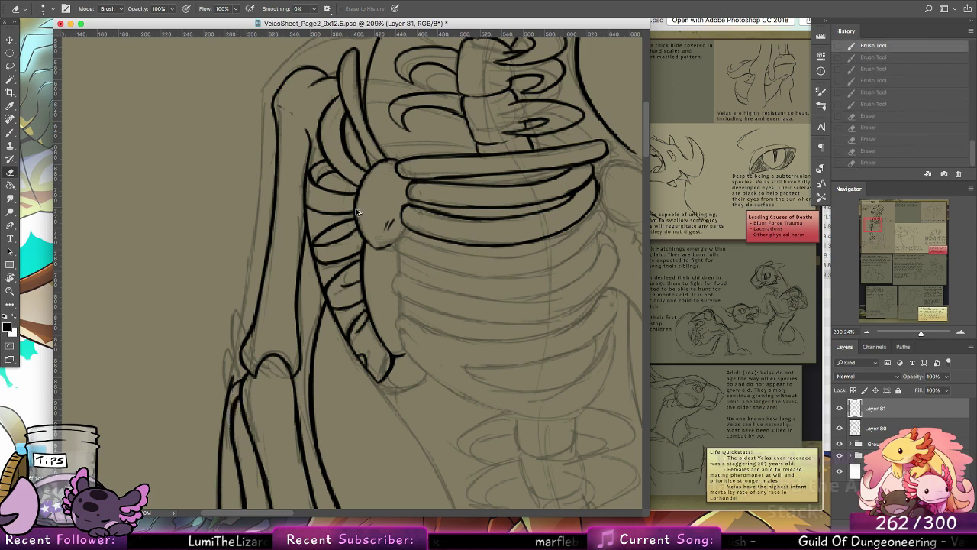
{"action": "key", "text": "super+alt+z"}
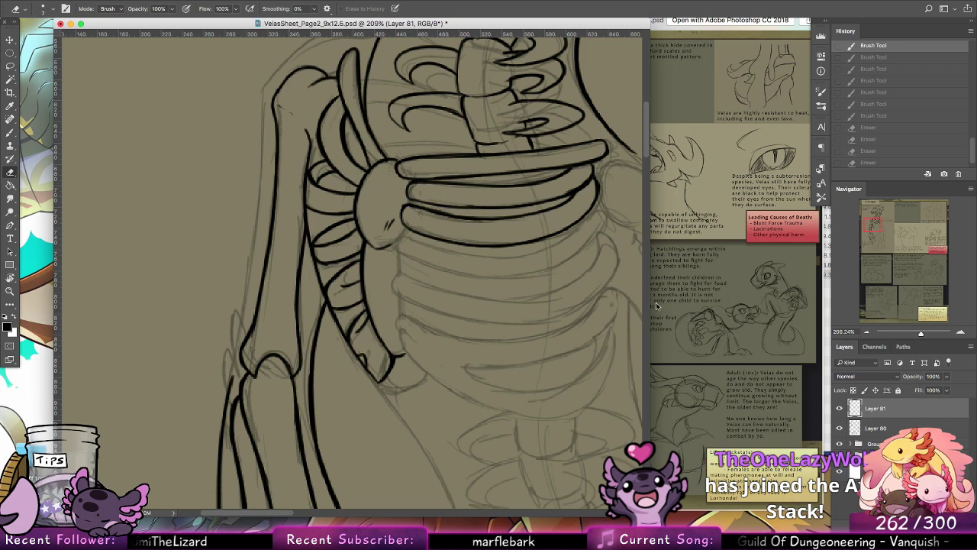
Step: Search Google Images for "arm bones" in Chrome and enlarge the Wikipedia diagram and the Mayo Clinic illustration beside the drawing
{"action": "left_click", "coordinate": [359, 515]}
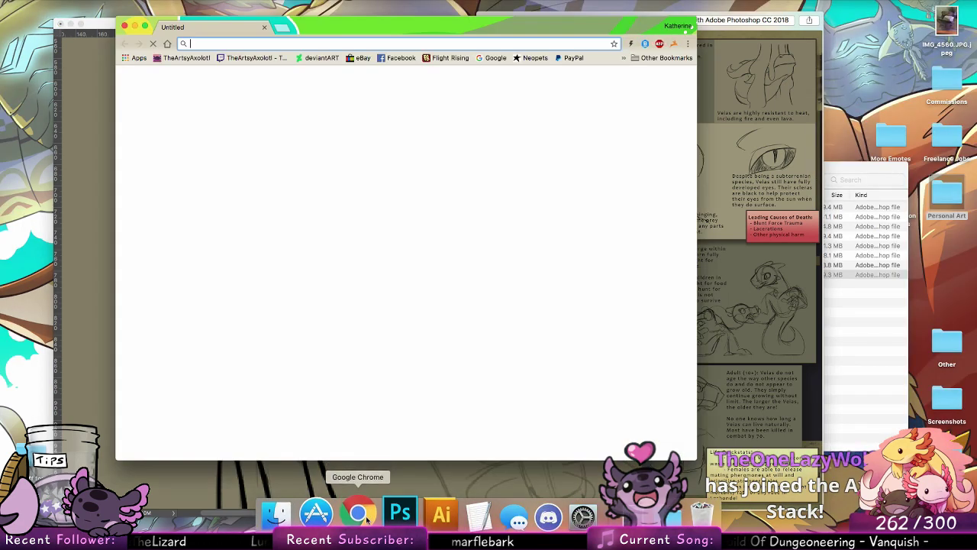
{"action": "type", "text": "arm bones"}
{"action": "key", "text": "Return"}
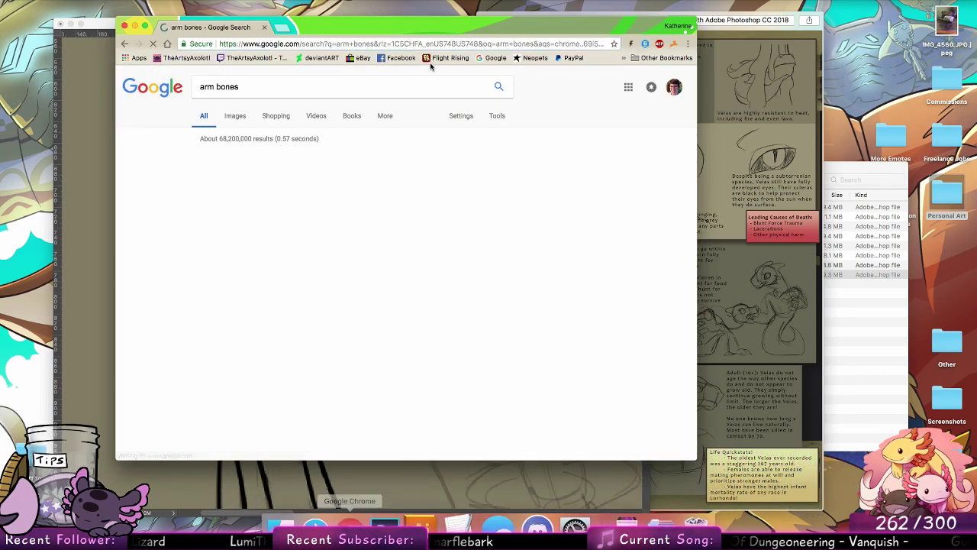
{"action": "left_click", "coordinate": [235, 115]}
{"action": "left_click_drag", "start_coordinate": [374, 29], "coordinate": [728, 28]}
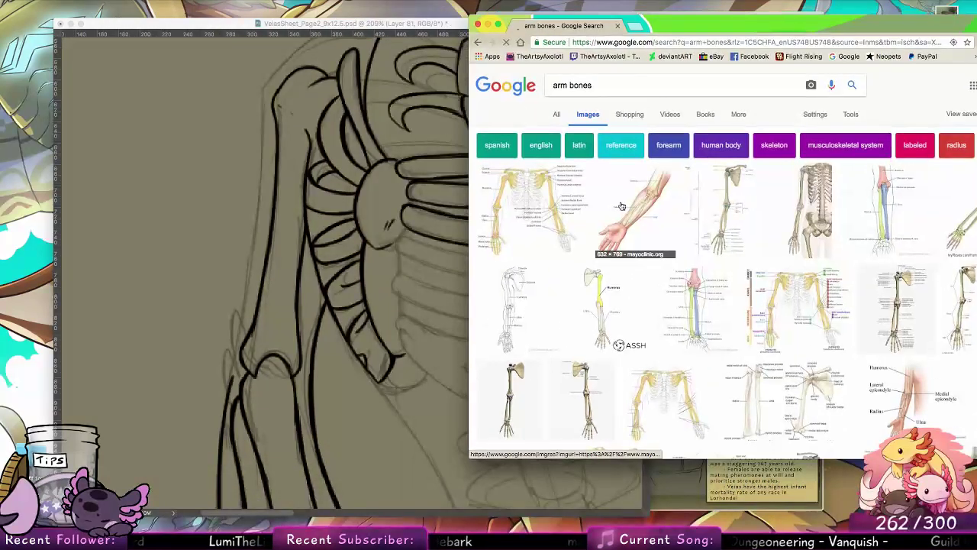
{"action": "left_click", "coordinate": [553, 229]}
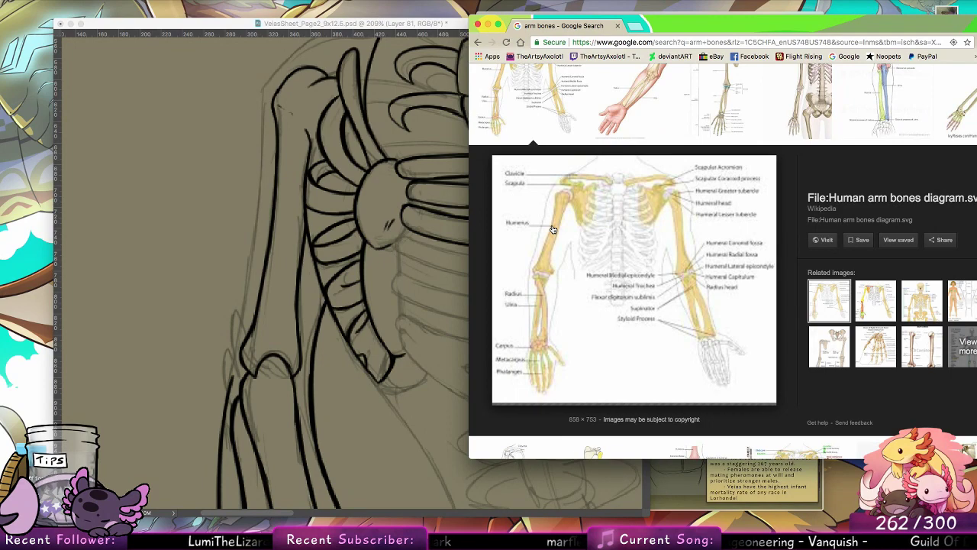
{"action": "left_click", "coordinate": [656, 126]}
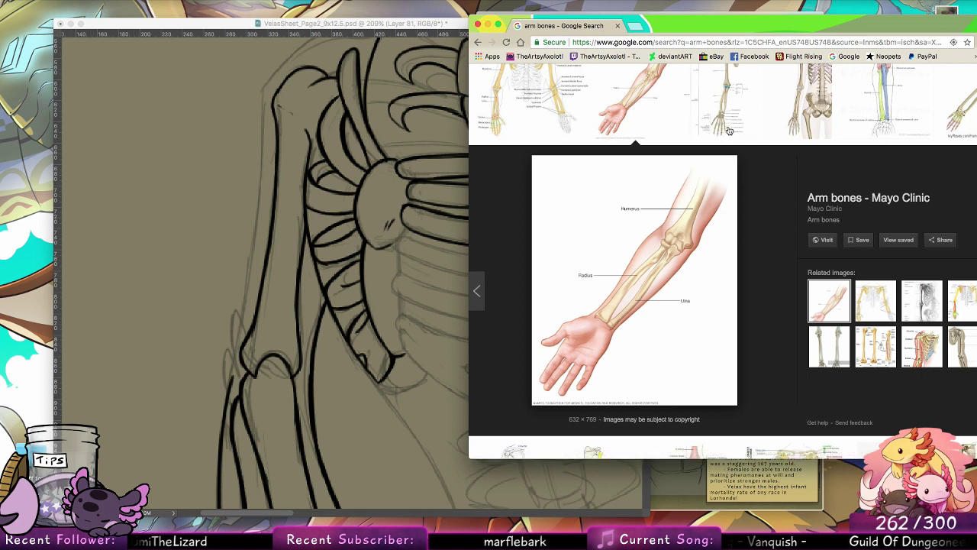
Step: Return to Photoshop and brush a small elbow tip above the forearm, continuing it up as a new outer edge on the upper arm bone
{"action": "left_click", "coordinate": [207, 247]}
{"action": "left_click", "coordinate": [12, 133]}
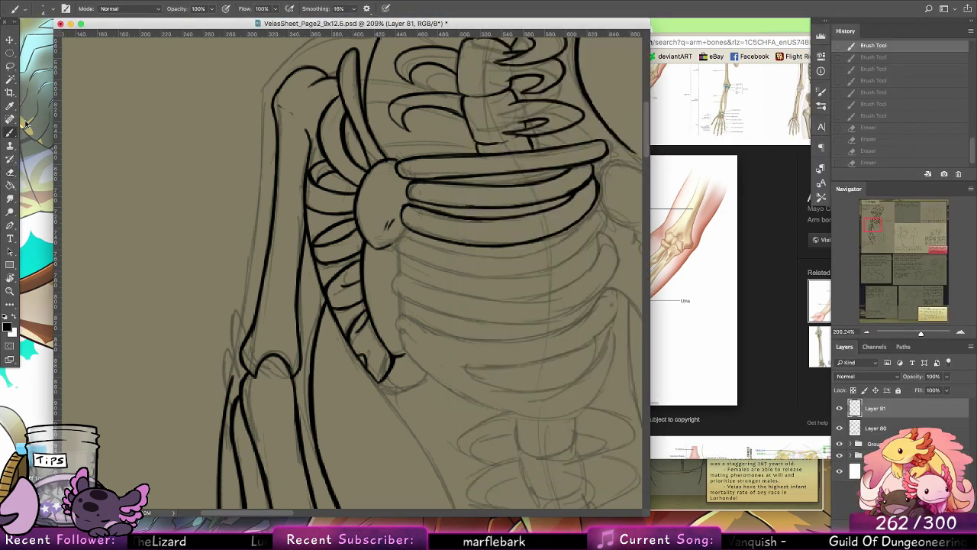
{"action": "left_click_drag", "start_coordinate": [238, 397], "coordinate": [227, 393]}
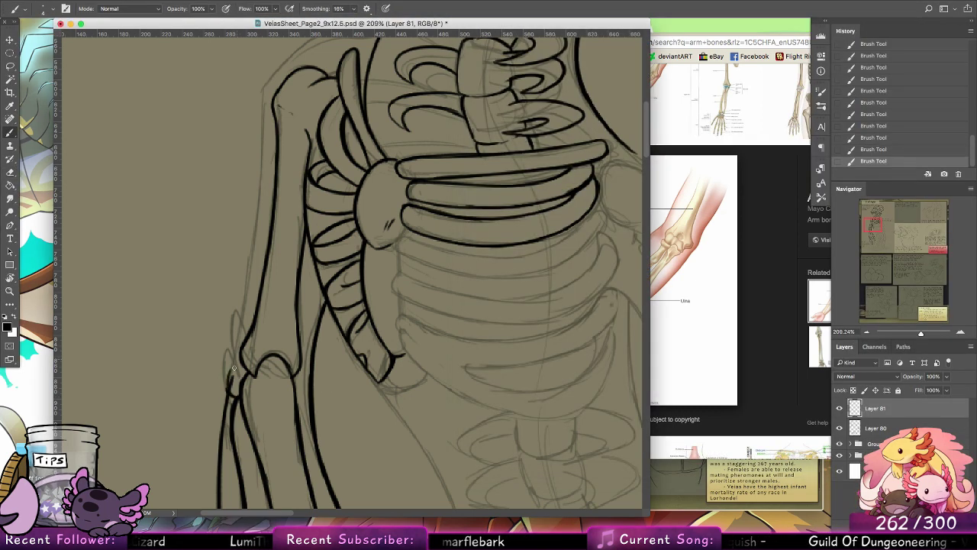
{"action": "left_click_drag", "start_coordinate": [243, 353], "coordinate": [230, 382]}
{"action": "mouse_move", "coordinate": [246, 335]}
{"action": "left_mouse_down"}
{"action": "mouse_move", "coordinate": [231, 370]}
{"action": "mouse_move", "coordinate": [276, 173]}
{"action": "left_mouse_up"}
{"action": "left_click_drag", "start_coordinate": [257, 284], "coordinate": [274, 168]}
Step: Erase the old outer edge and knob at the lower end of the upper arm bone, thinning the doubled line above
{"action": "key", "text": "e"}
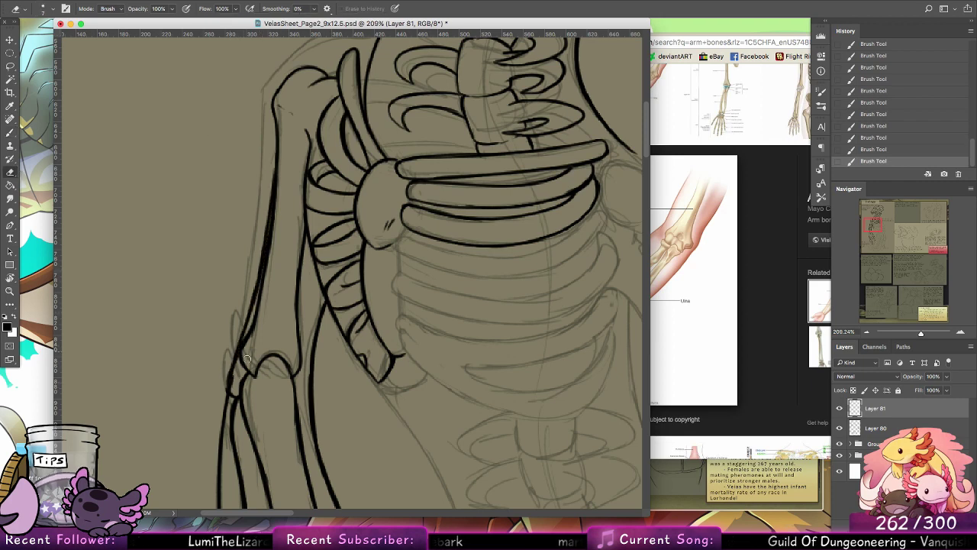
{"action": "mouse_move", "coordinate": [248, 363]}
{"action": "left_mouse_down"}
{"action": "mouse_move", "coordinate": [252, 338]}
{"action": "mouse_move", "coordinate": [256, 372]}
{"action": "mouse_move", "coordinate": [242, 358]}
{"action": "mouse_move", "coordinate": [268, 249]}
{"action": "left_mouse_up"}
{"action": "left_click_drag", "start_coordinate": [259, 309], "coordinate": [276, 176]}
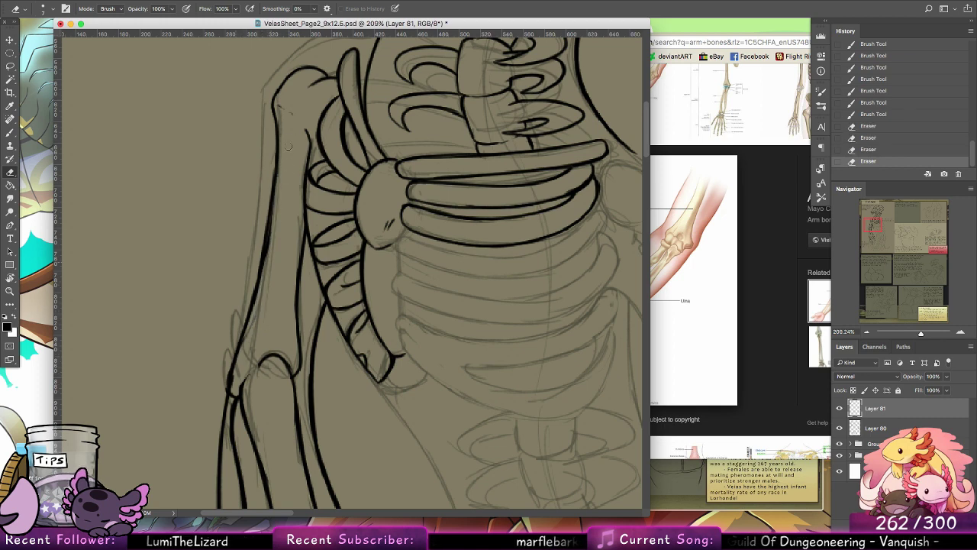
{"action": "left_click_drag", "start_coordinate": [269, 232], "coordinate": [248, 329]}
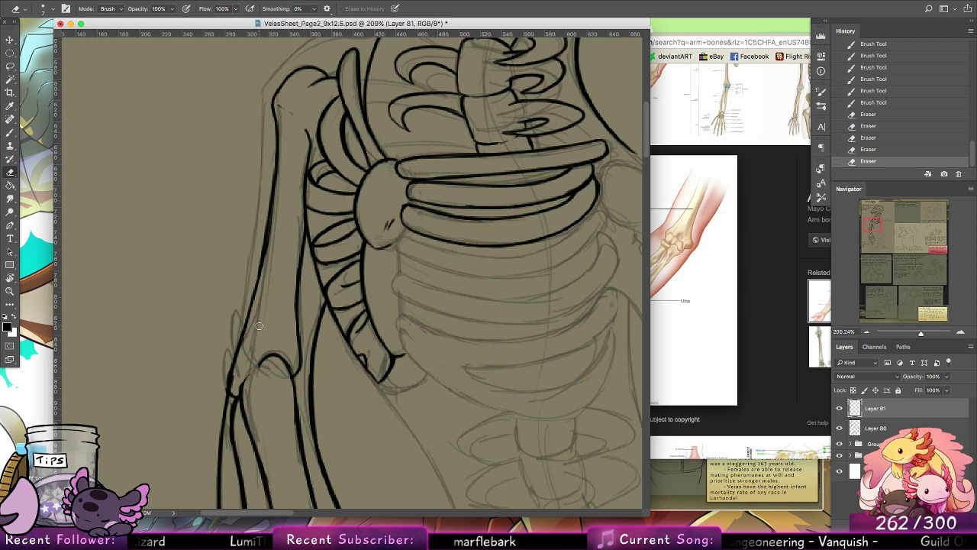
Step: Ink the narrow pointed spur outside the elbow and reconnect the upper arm bone's lower end to the joint arch
{"action": "key", "text": "b"}
{"action": "mouse_move", "coordinate": [250, 304]}
{"action": "left_mouse_down"}
{"action": "mouse_move", "coordinate": [231, 396]}
{"action": "mouse_move", "coordinate": [230, 340]}
{"action": "mouse_move", "coordinate": [230, 381]}
{"action": "left_mouse_up"}
{"action": "left_click_drag", "start_coordinate": [229, 345], "coordinate": [221, 424]}
{"action": "key", "text": "super+z"}
{"action": "left_click_drag", "start_coordinate": [229, 389], "coordinate": [221, 432]}
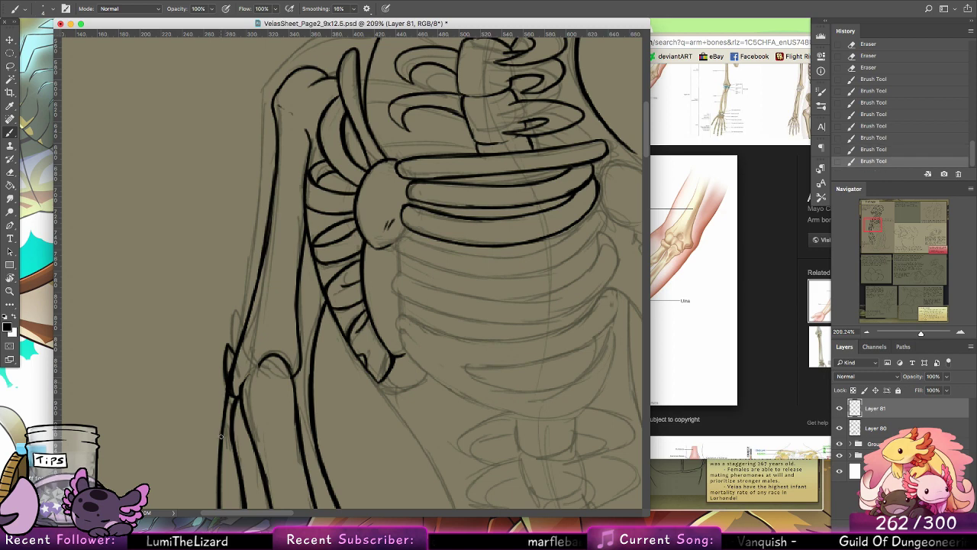
{"action": "left_click_drag", "start_coordinate": [251, 348], "coordinate": [245, 387]}
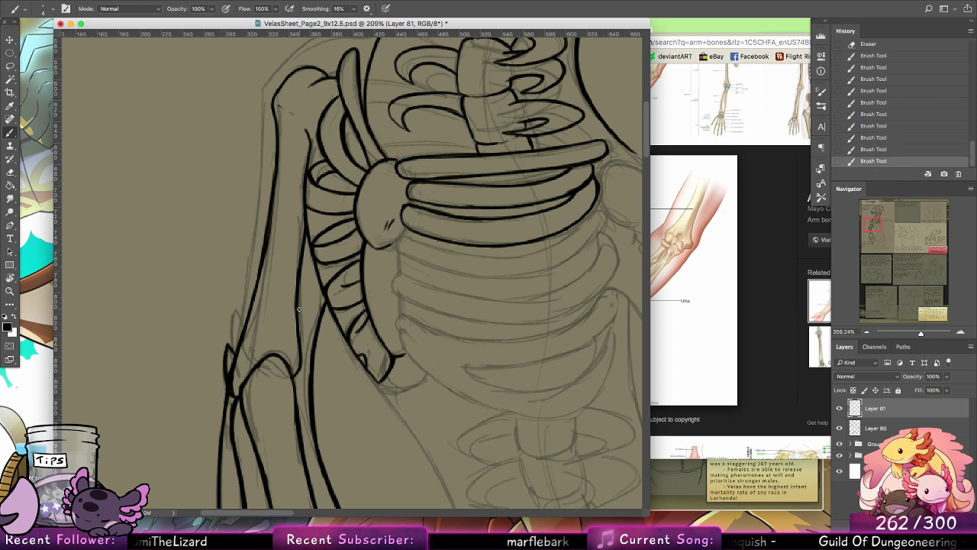
Step: Ink a second elbow spur and the outer arm contour up over the shoulder to the neck
{"action": "left_click_drag", "start_coordinate": [233, 354], "coordinate": [252, 258]}
{"action": "key", "text": "super+z"}
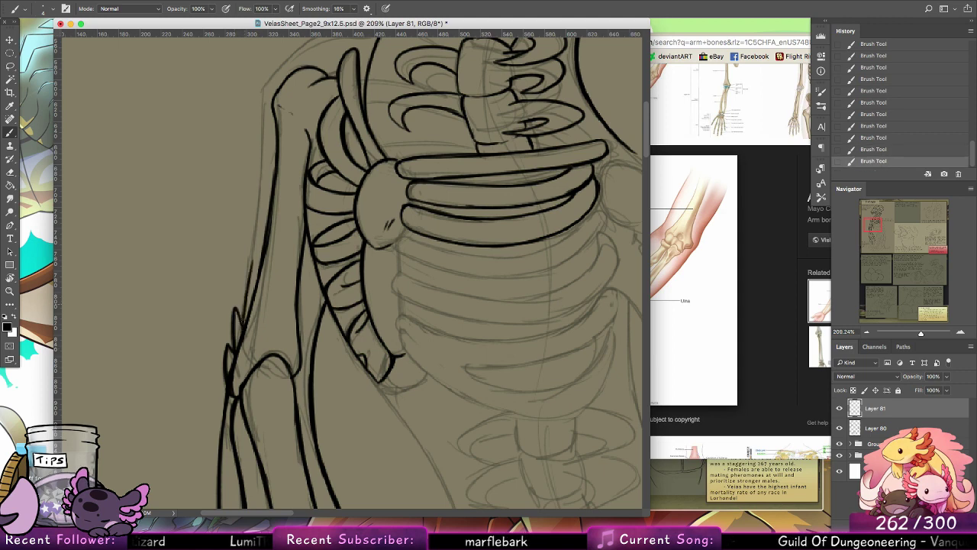
{"action": "left_click_drag", "start_coordinate": [242, 323], "coordinate": [264, 73]}
{"action": "left_click_drag", "start_coordinate": [314, 239], "coordinate": [295, 369]}
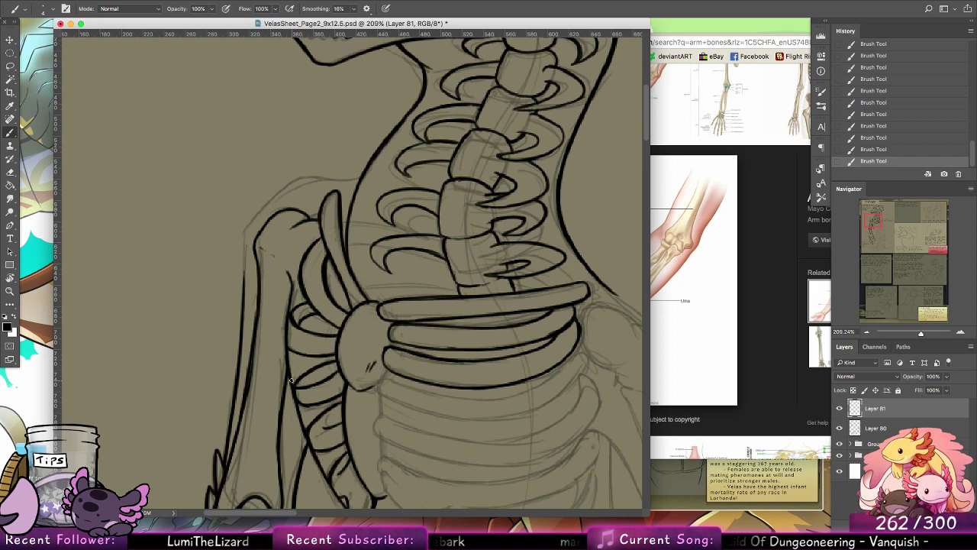
{"action": "mouse_move", "coordinate": [243, 309]}
{"action": "left_mouse_down"}
{"action": "mouse_move", "coordinate": [244, 221]}
{"action": "mouse_move", "coordinate": [244, 292]}
{"action": "left_mouse_up"}
{"action": "key", "text": "super+z"}
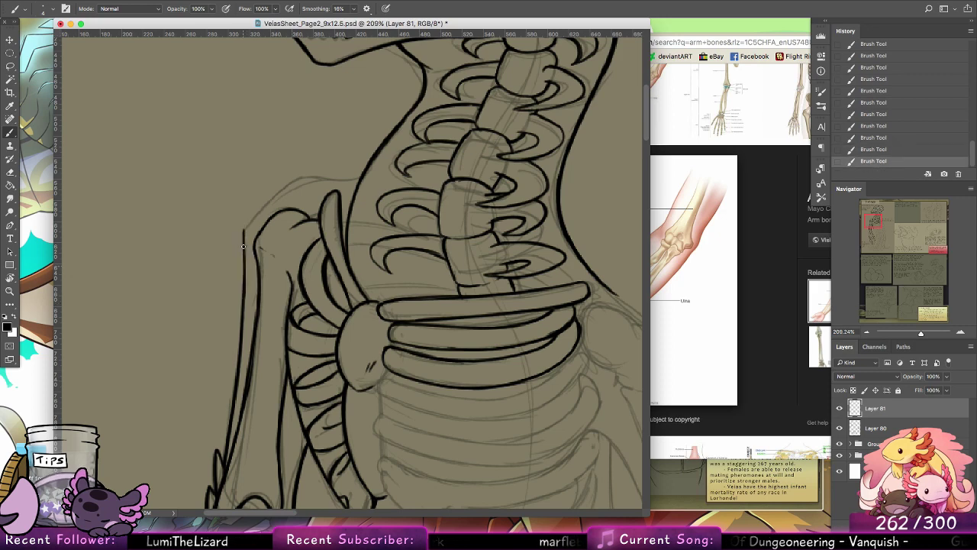
{"action": "mouse_move", "coordinate": [244, 234]}
{"action": "left_mouse_down"}
{"action": "mouse_move", "coordinate": [243, 255]}
{"action": "mouse_move", "coordinate": [285, 189]}
{"action": "mouse_move", "coordinate": [308, 177]}
{"action": "mouse_move", "coordinate": [361, 177]}
{"action": "left_mouse_up"}
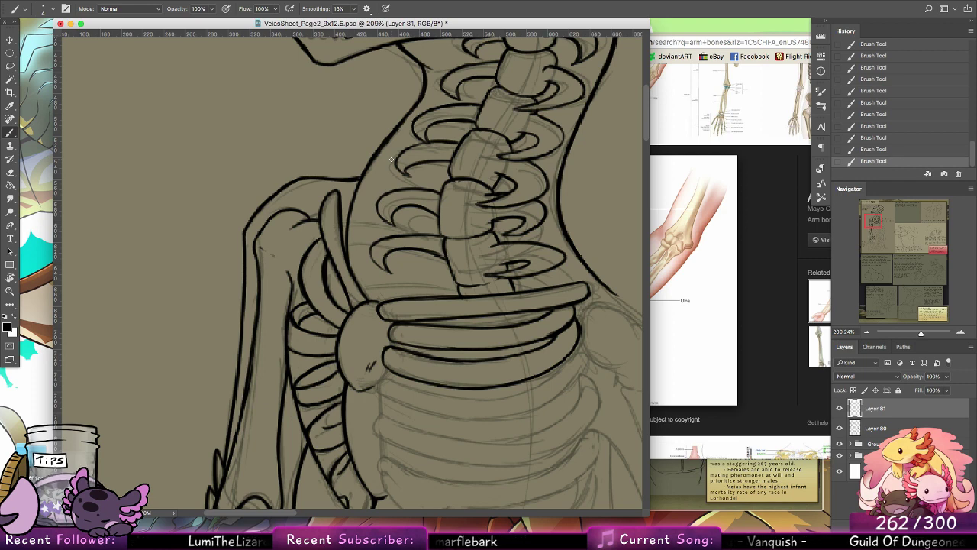
Step: Ink the rounded left end and upper edge of the fourth rib, carrying the line across to its right tip
{"action": "scroll", "coordinate": [454, 360], "scroll_direction": "down", "scroll_amount": 5}
{"action": "scroll", "coordinate": [453, 360], "scroll_direction": "right", "scroll_amount": 2}
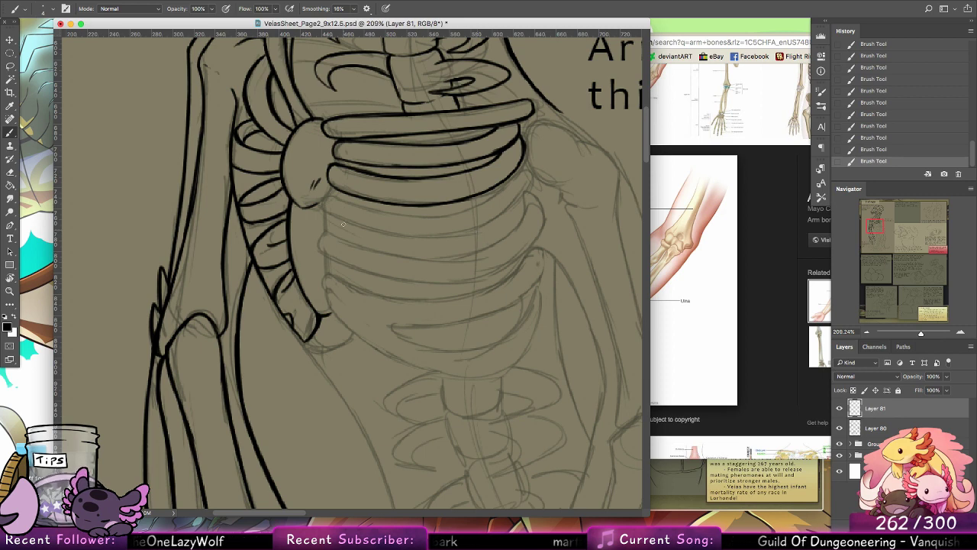
{"action": "left_click_drag", "start_coordinate": [335, 197], "coordinate": [336, 215]}
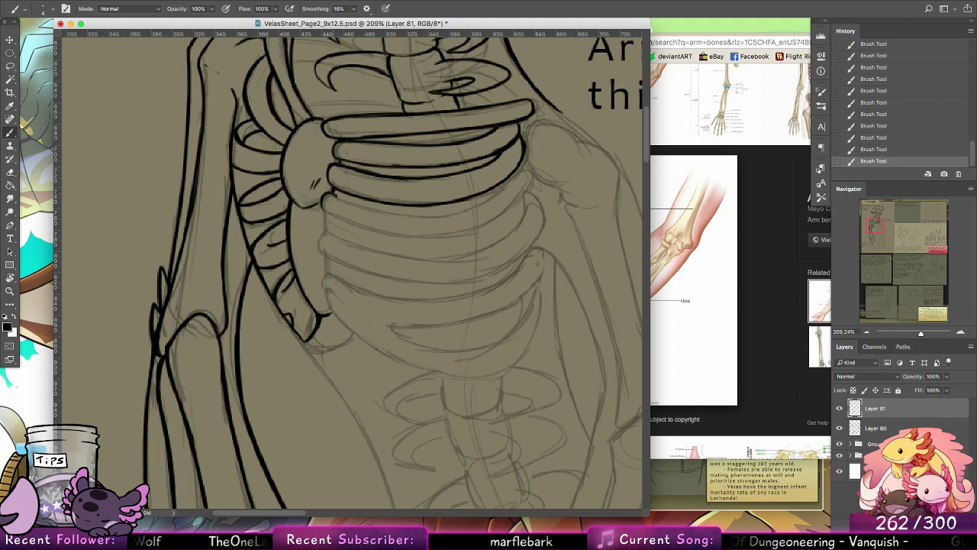
{"action": "left_click_drag", "start_coordinate": [331, 194], "coordinate": [408, 218]}
{"action": "key", "text": "super+z"}
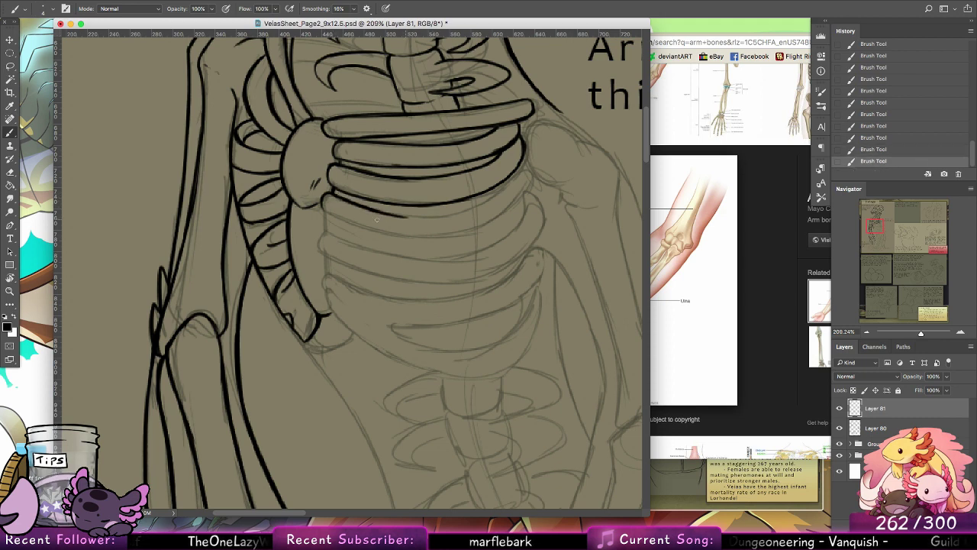
{"action": "mouse_move", "coordinate": [321, 199]}
{"action": "left_mouse_down"}
{"action": "mouse_move", "coordinate": [379, 232]}
{"action": "mouse_move", "coordinate": [484, 211]}
{"action": "left_mouse_up"}
{"action": "key", "text": "super+z"}
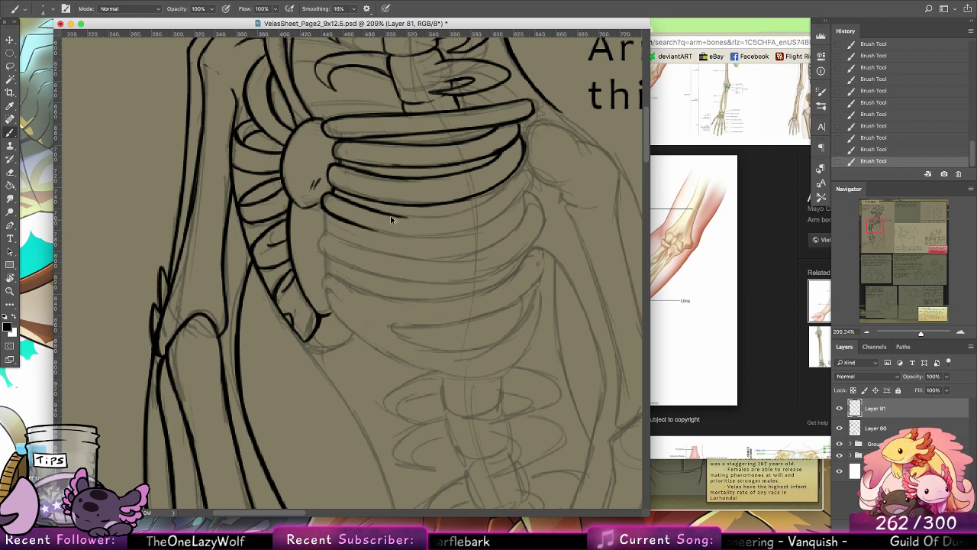
{"action": "left_click_drag", "start_coordinate": [387, 214], "coordinate": [502, 199]}
{"action": "key", "text": "super+z"}
{"action": "mouse_move", "coordinate": [382, 213]}
{"action": "left_mouse_down"}
{"action": "mouse_move", "coordinate": [512, 181]}
{"action": "mouse_move", "coordinate": [499, 199]}
{"action": "mouse_move", "coordinate": [520, 165]}
{"action": "mouse_move", "coordinate": [504, 196]}
{"action": "mouse_move", "coordinate": [482, 205]}
{"action": "mouse_move", "coordinate": [529, 171]}
{"action": "mouse_move", "coordinate": [516, 173]}
{"action": "mouse_move", "coordinate": [528, 192]}
{"action": "mouse_move", "coordinate": [528, 178]}
{"action": "mouse_move", "coordinate": [509, 209]}
{"action": "left_mouse_up"}
{"action": "key", "text": "super+z"}
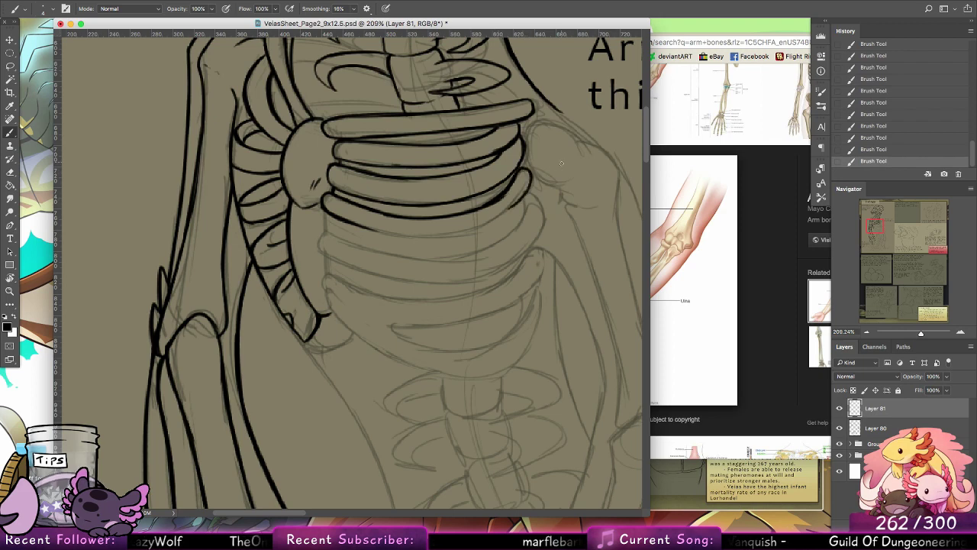
{"action": "left_click_drag", "start_coordinate": [349, 222], "coordinate": [440, 234]}
{"action": "key", "text": "super+z"}
{"action": "left_click_drag", "start_coordinate": [355, 224], "coordinate": [461, 233]}
{"action": "key", "text": "super+z"}
{"action": "key", "text": "super+z"}
Step: Rotate the canvas about 75° and brush the fourth rib's lower edge in one long curve to its far tip
{"action": "key", "text": "r"}
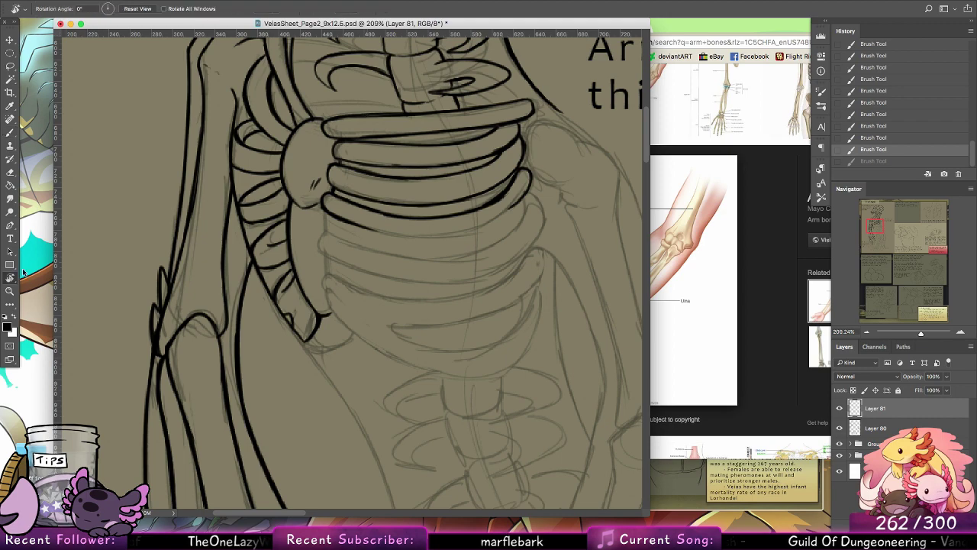
{"action": "mouse_move", "coordinate": [513, 153]}
{"action": "left_mouse_down"}
{"action": "mouse_move", "coordinate": [595, 344]}
{"action": "mouse_move", "coordinate": [536, 439]}
{"action": "mouse_move", "coordinate": [523, 436]}
{"action": "left_mouse_up"}
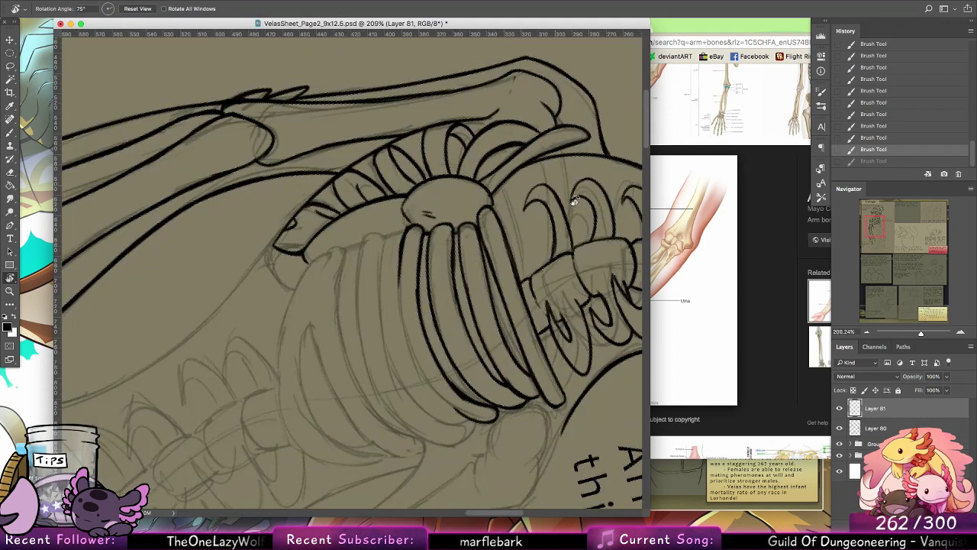
{"action": "left_click_drag", "start_coordinate": [575, 201], "coordinate": [558, 260]}
{"action": "key", "text": "b"}
{"action": "left_click_drag", "start_coordinate": [429, 285], "coordinate": [423, 187]}
{"action": "left_click_drag", "start_coordinate": [413, 147], "coordinate": [386, 244]}
{"action": "key", "text": "super+z"}
{"action": "left_click_drag", "start_coordinate": [412, 148], "coordinate": [395, 257]}
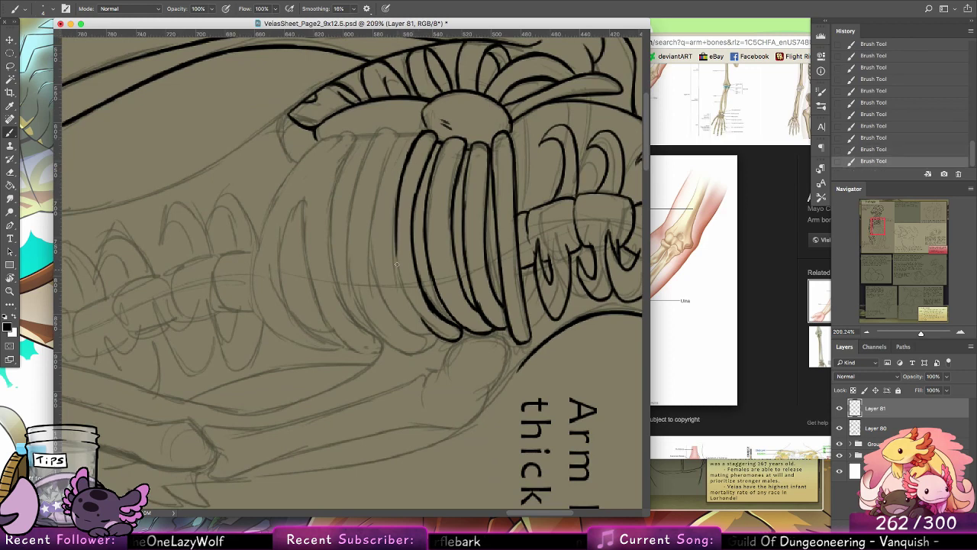
{"action": "key", "text": "super+z"}
{"action": "mouse_move", "coordinate": [412, 144]}
{"action": "left_mouse_down"}
{"action": "mouse_move", "coordinate": [406, 293]}
{"action": "mouse_move", "coordinate": [398, 192]}
{"action": "mouse_move", "coordinate": [412, 303]}
{"action": "mouse_move", "coordinate": [395, 198]}
{"action": "mouse_move", "coordinate": [428, 329]}
{"action": "mouse_move", "coordinate": [404, 285]}
{"action": "mouse_move", "coordinate": [432, 327]}
{"action": "left_mouse_up"}
{"action": "left_click_drag", "start_coordinate": [404, 279], "coordinate": [433, 328]}
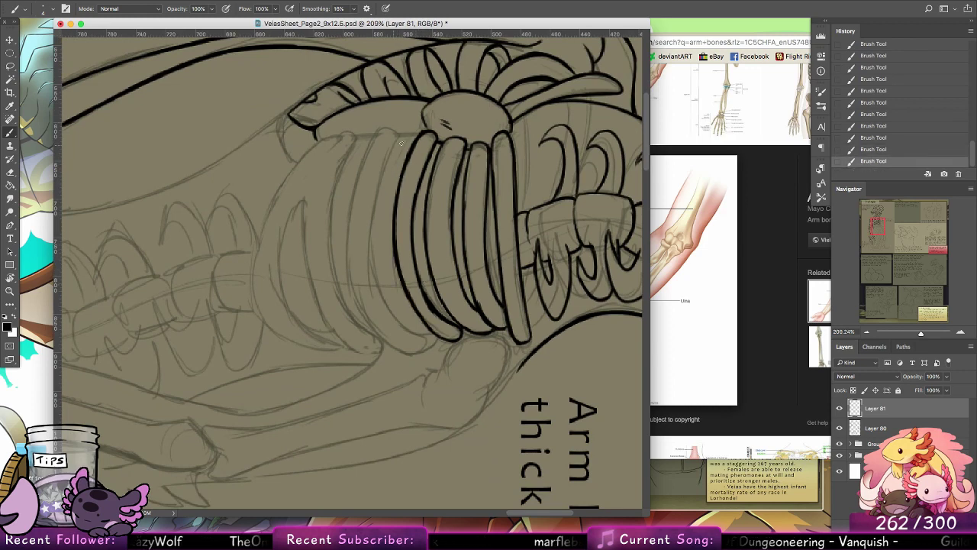
Step: Ink the fifth rib's rounded near end and its long lower edge following the sketch
{"action": "mouse_move", "coordinate": [425, 137]}
{"action": "left_mouse_down"}
{"action": "mouse_move", "coordinate": [378, 130]}
{"action": "mouse_move", "coordinate": [353, 190]}
{"action": "left_mouse_up"}
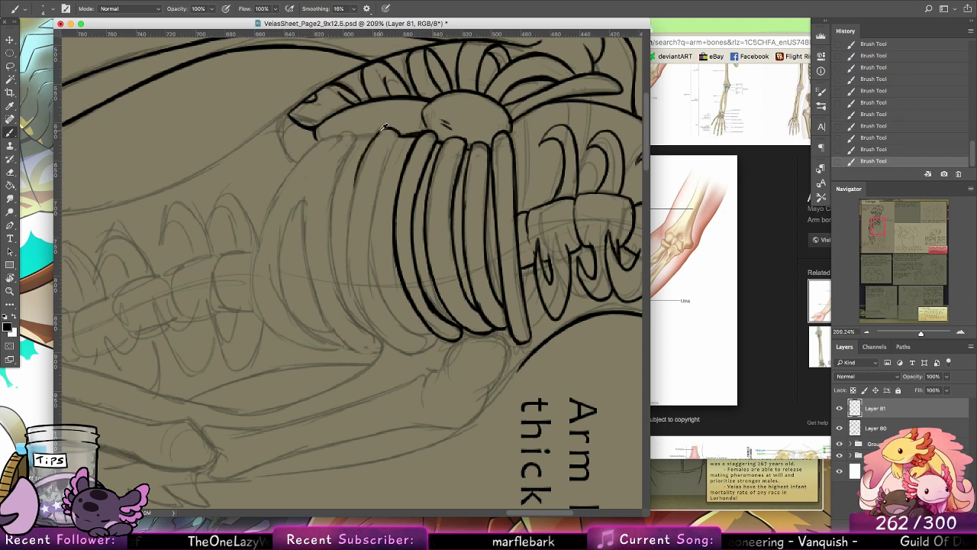
{"action": "key", "text": "super+z"}
{"action": "left_click_drag", "start_coordinate": [384, 128], "coordinate": [345, 229]}
{"action": "left_click_drag", "start_coordinate": [362, 159], "coordinate": [346, 265]}
{"action": "key", "text": "super+z"}
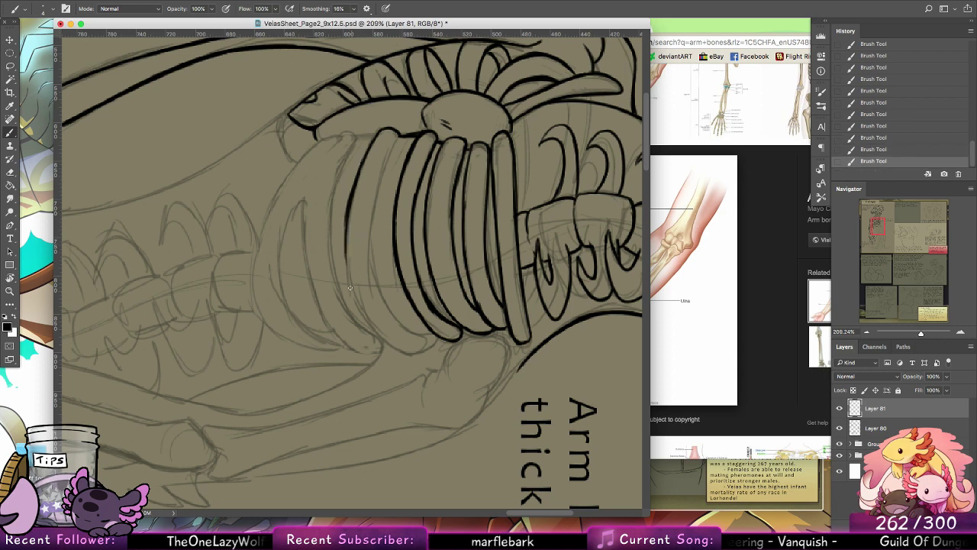
{"action": "mouse_move", "coordinate": [347, 217]}
{"action": "left_mouse_down"}
{"action": "mouse_move", "coordinate": [356, 309]}
{"action": "mouse_move", "coordinate": [349, 284]}
{"action": "left_mouse_up"}
{"action": "left_click_drag", "start_coordinate": [346, 247], "coordinate": [386, 339]}
{"action": "left_click_drag", "start_coordinate": [352, 273], "coordinate": [398, 349]}
Step: Ink the fifth rib's upper edge and close its far tip against the rib above
{"action": "left_click_drag", "start_coordinate": [399, 136], "coordinate": [370, 230]}
{"action": "left_click_drag", "start_coordinate": [381, 171], "coordinate": [369, 266]}
{"action": "left_click_drag", "start_coordinate": [380, 212], "coordinate": [398, 321]}
{"action": "left_click_drag", "start_coordinate": [370, 244], "coordinate": [401, 322]}
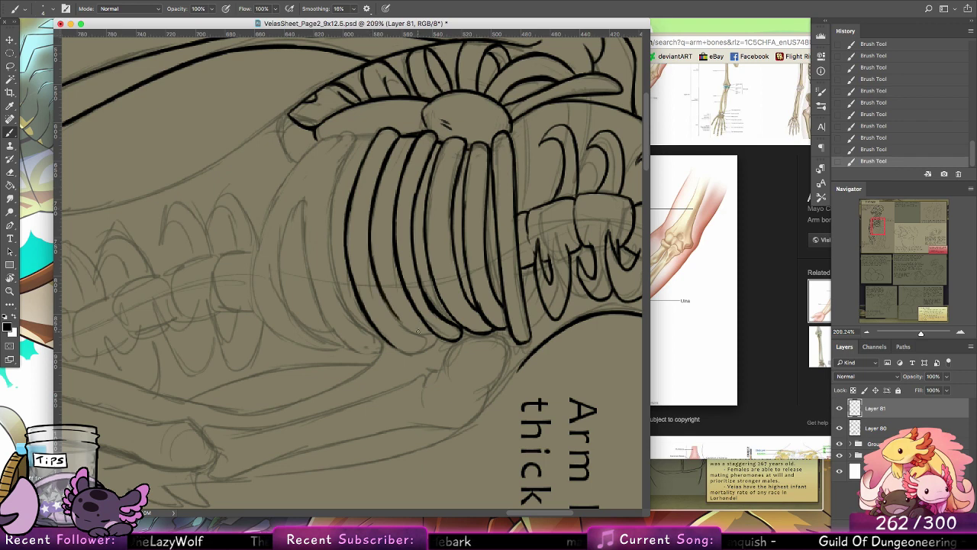
{"action": "key", "text": "super+z"}
{"action": "left_click_drag", "start_coordinate": [371, 239], "coordinate": [404, 331]}
{"action": "key", "text": "super+z"}
{"action": "left_click_drag", "start_coordinate": [372, 264], "coordinate": [411, 333]}
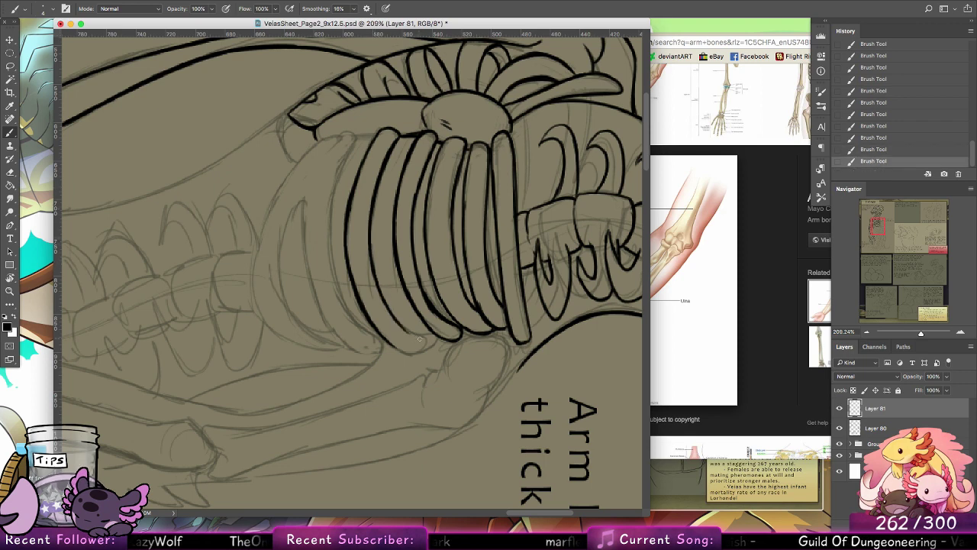
{"action": "mouse_move", "coordinate": [384, 301]}
{"action": "left_mouse_down"}
{"action": "mouse_move", "coordinate": [425, 325]}
{"action": "mouse_move", "coordinate": [423, 333]}
{"action": "mouse_move", "coordinate": [437, 281]}
{"action": "mouse_move", "coordinate": [402, 336]}
{"action": "mouse_move", "coordinate": [387, 339]}
{"action": "mouse_move", "coordinate": [418, 350]}
{"action": "left_mouse_up"}
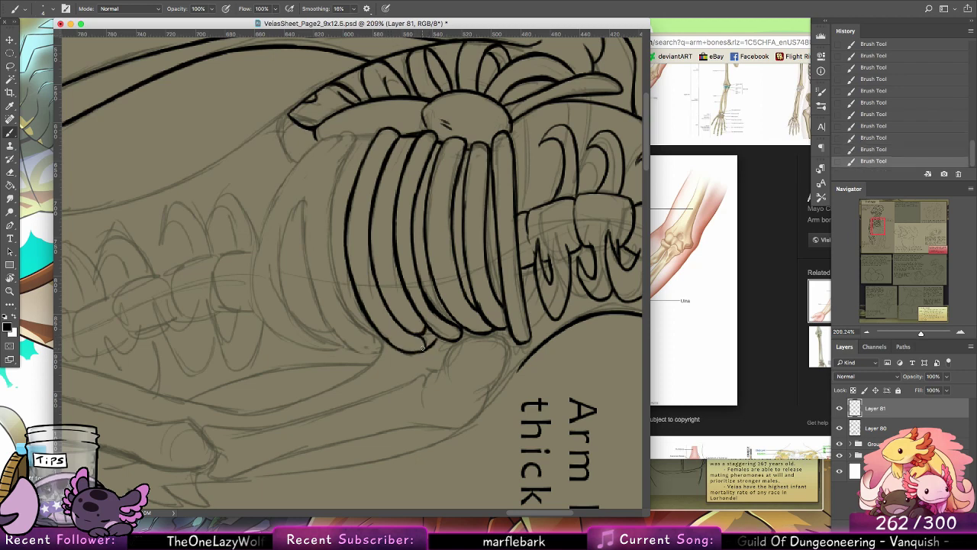
Step: Ink the side plate's edge beside the ribs, plus the sixth line of the rib cage with its closed far tip
{"action": "left_click_drag", "start_coordinate": [369, 315], "coordinate": [393, 345]}
{"action": "key", "text": "super+z"}
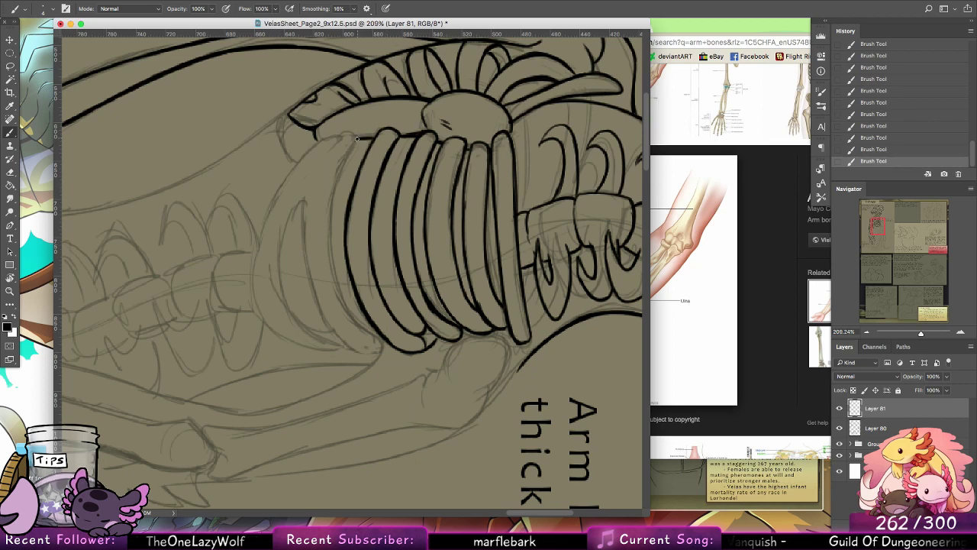
{"action": "left_click_drag", "start_coordinate": [357, 139], "coordinate": [315, 141]}
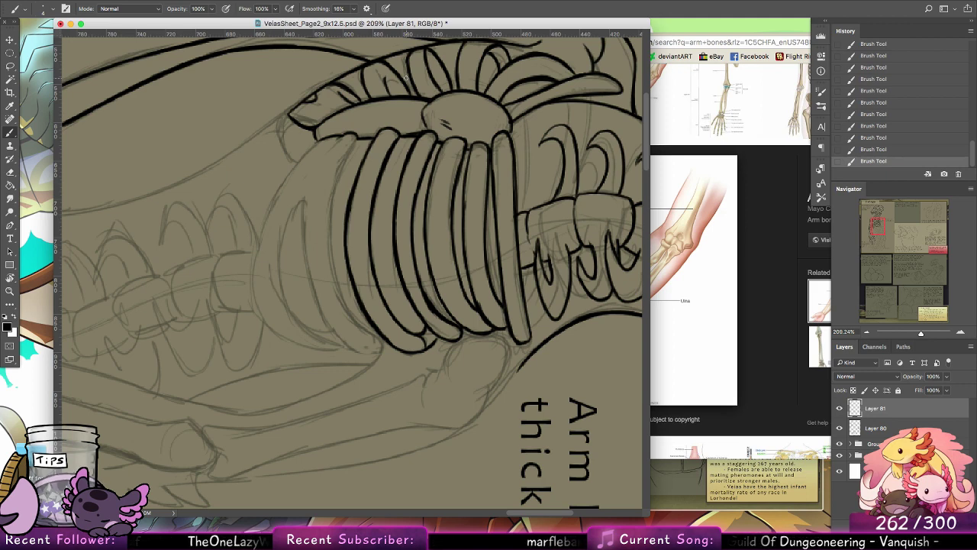
{"action": "mouse_move", "coordinate": [358, 138]}
{"action": "left_mouse_down"}
{"action": "mouse_move", "coordinate": [334, 188]}
{"action": "mouse_move", "coordinate": [329, 238]}
{"action": "left_mouse_up"}
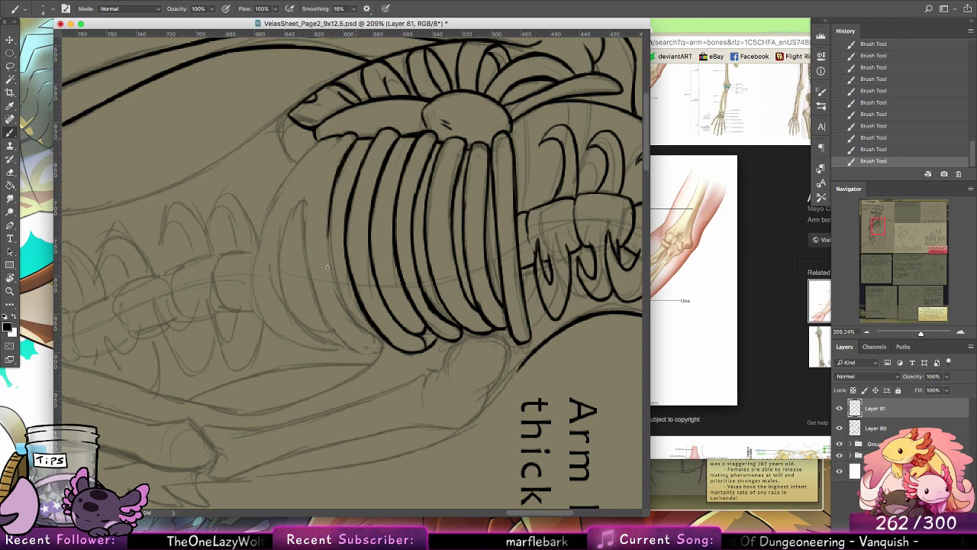
{"action": "mouse_move", "coordinate": [334, 180]}
{"action": "left_mouse_down"}
{"action": "mouse_move", "coordinate": [332, 270]}
{"action": "mouse_move", "coordinate": [346, 310]}
{"action": "left_mouse_up"}
{"action": "left_click_drag", "start_coordinate": [329, 232], "coordinate": [355, 319]}
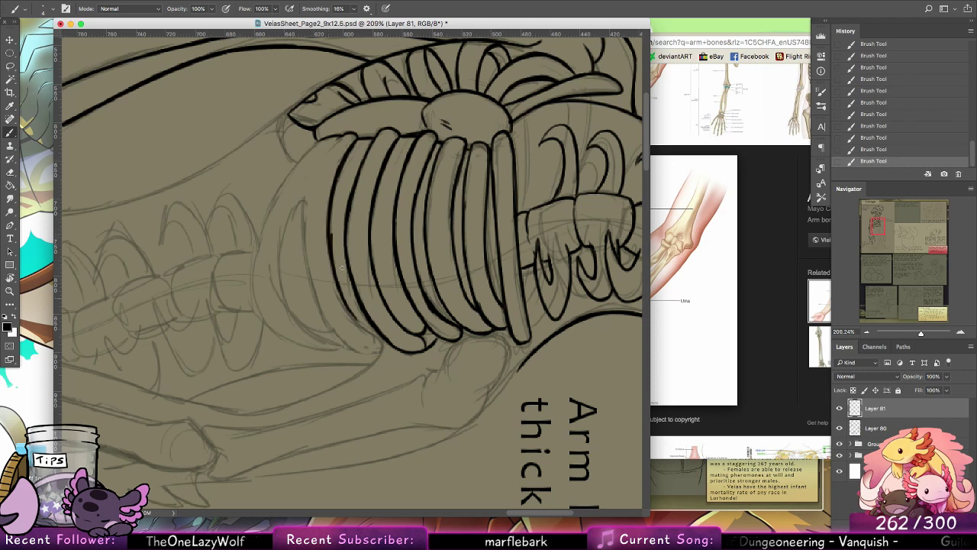
{"action": "key", "text": "super+z"}
{"action": "mouse_move", "coordinate": [330, 247]}
{"action": "left_mouse_down"}
{"action": "mouse_move", "coordinate": [367, 332]}
{"action": "mouse_move", "coordinate": [382, 337]}
{"action": "left_mouse_up"}
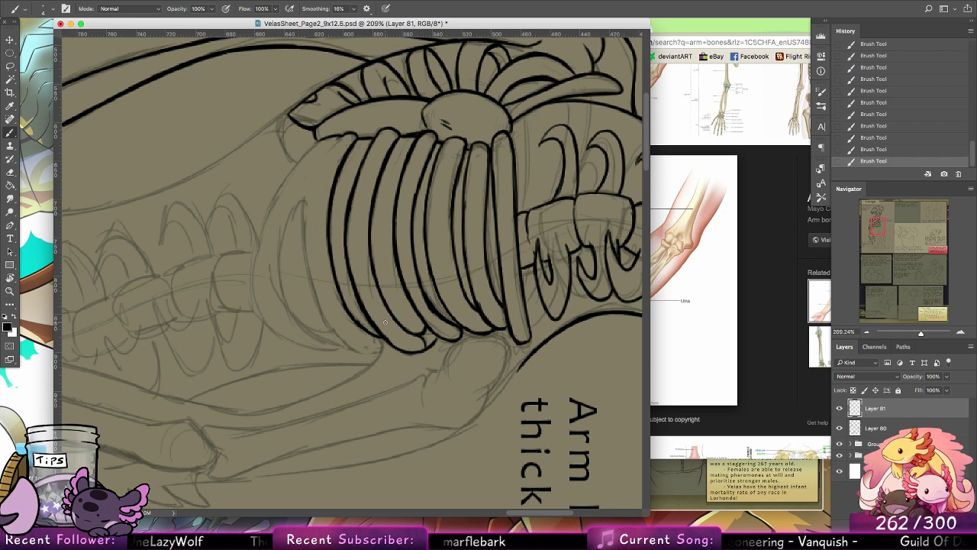
{"action": "mouse_move", "coordinate": [388, 346]}
{"action": "left_mouse_down"}
{"action": "mouse_move", "coordinate": [325, 298]}
{"action": "mouse_move", "coordinate": [334, 293]}
{"action": "mouse_move", "coordinate": [389, 349]}
{"action": "mouse_move", "coordinate": [321, 303]}
{"action": "mouse_move", "coordinate": [317, 238]}
{"action": "mouse_move", "coordinate": [304, 207]}
{"action": "left_mouse_up"}
{"action": "key", "text": "super+z"}
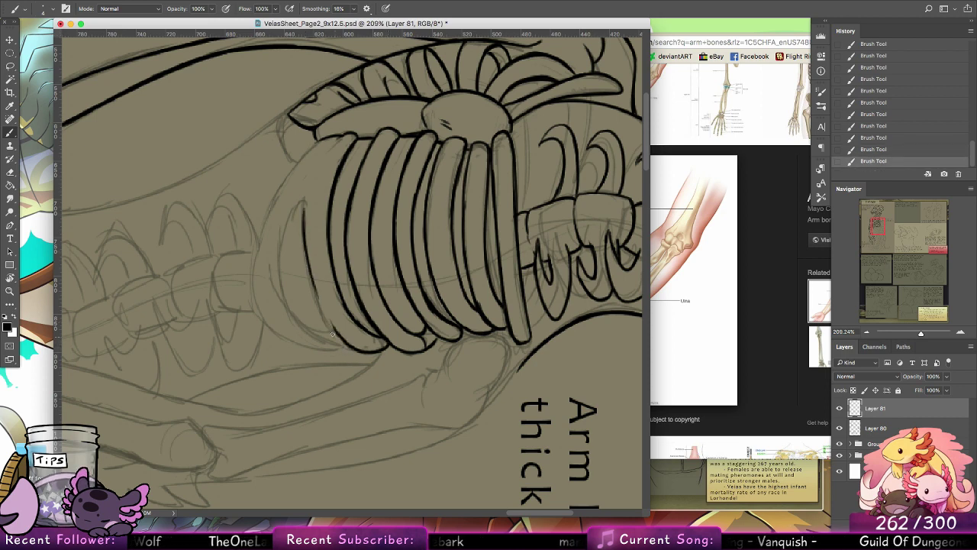
{"action": "key", "text": "super+z"}
{"action": "left_click", "coordinate": [328, 318], "text": "alt"}
{"action": "left_click", "coordinate": [329, 229], "text": "alt"}
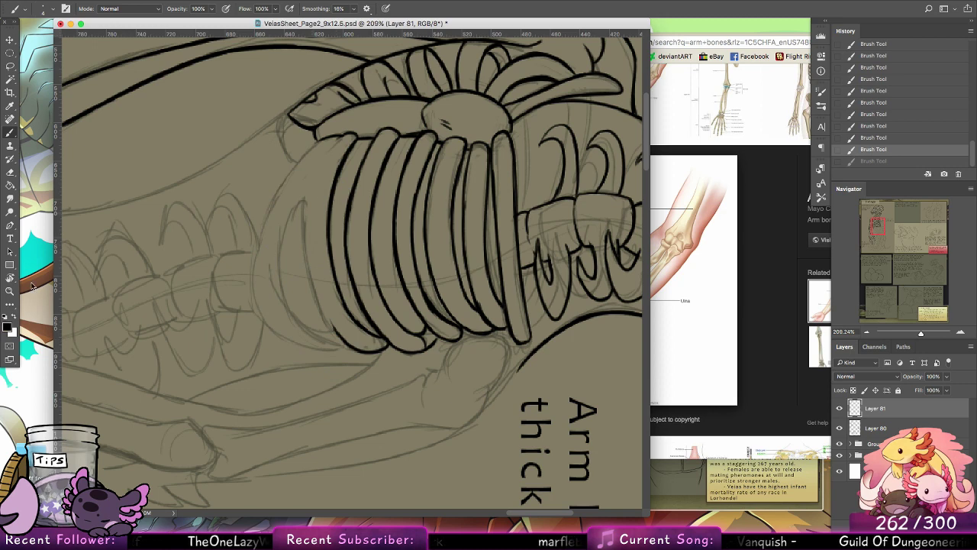
{"action": "left_click_drag", "start_coordinate": [307, 201], "coordinate": [319, 284]}
{"action": "key", "text": "super+z"}
Step: Outline the narrow crescent-shaped opening in the lowest part of the rib cage, tapering it to a point
{"action": "left_click_drag", "start_coordinate": [307, 201], "coordinate": [328, 316]}
{"action": "left_click_drag", "start_coordinate": [312, 263], "coordinate": [339, 336]}
{"action": "left_click_drag", "start_coordinate": [318, 293], "coordinate": [353, 349]}
{"action": "left_click_drag", "start_coordinate": [308, 201], "coordinate": [283, 260]}
{"action": "left_click_drag", "start_coordinate": [288, 225], "coordinate": [282, 260]}
{"action": "left_click_drag", "start_coordinate": [287, 307], "coordinate": [290, 312]}
{"action": "key", "text": "super+z"}
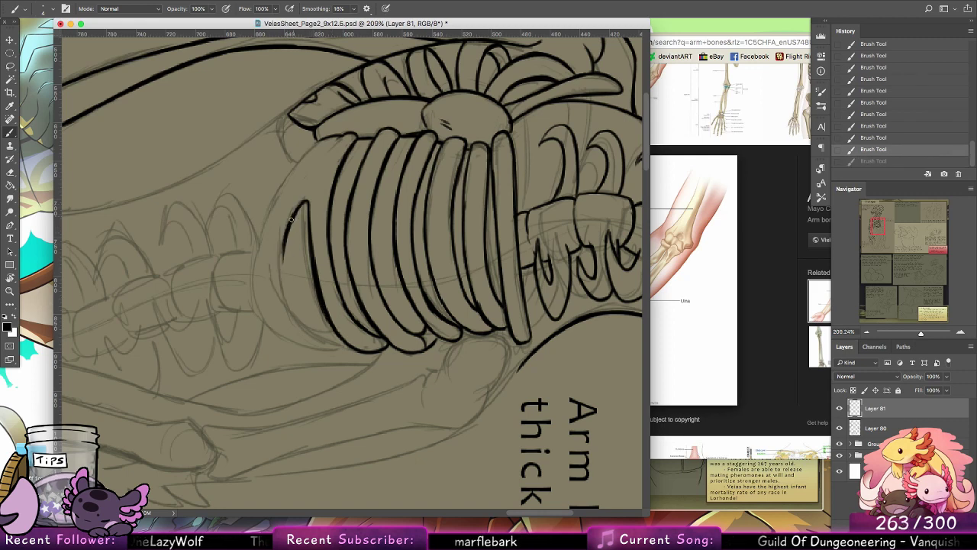
{"action": "mouse_move", "coordinate": [283, 242]}
{"action": "left_mouse_down"}
{"action": "mouse_move", "coordinate": [308, 328]}
{"action": "mouse_move", "coordinate": [287, 275]}
{"action": "mouse_move", "coordinate": [328, 342]}
{"action": "left_mouse_up"}
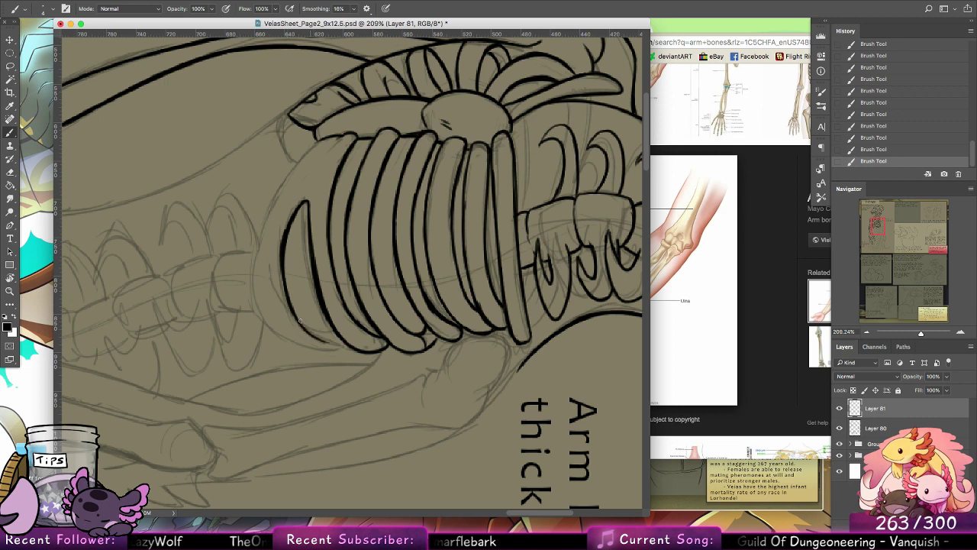
{"action": "mouse_move", "coordinate": [297, 313]}
{"action": "left_mouse_down"}
{"action": "mouse_move", "coordinate": [347, 344]}
{"action": "mouse_move", "coordinate": [293, 306]}
{"action": "mouse_move", "coordinate": [329, 331]}
{"action": "left_mouse_up"}
{"action": "key", "text": "super+z"}
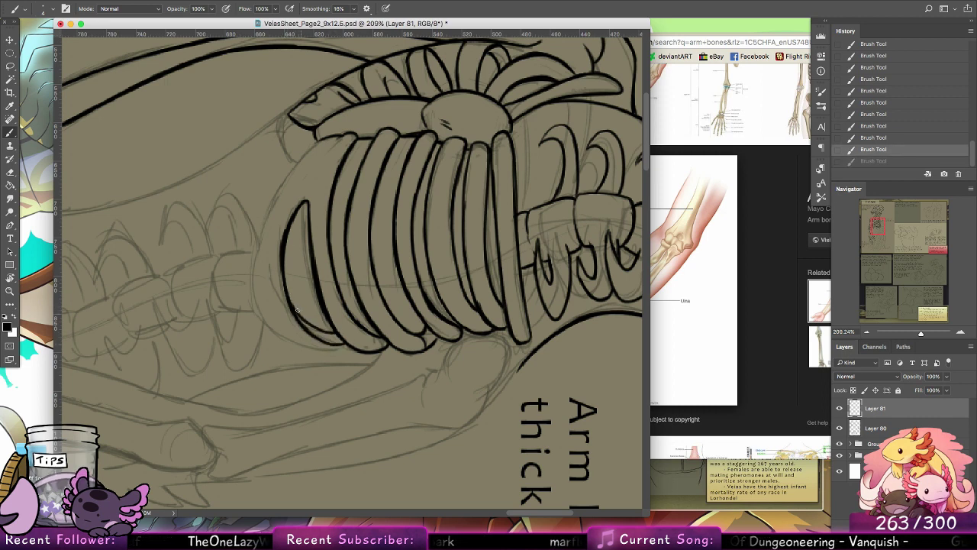
{"action": "left_click_drag", "start_coordinate": [287, 283], "coordinate": [298, 310]}
Step: Ink the rib cage's outer bottom contour from the side plate around the crescent opening
{"action": "left_click_drag", "start_coordinate": [321, 141], "coordinate": [264, 227]}
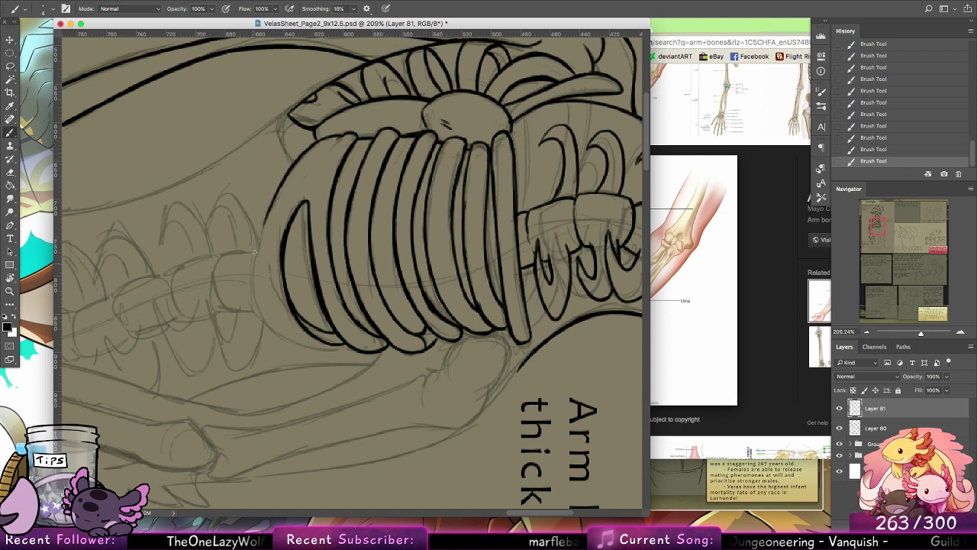
{"action": "left_click_drag", "start_coordinate": [284, 180], "coordinate": [255, 269]}
{"action": "left_click_drag", "start_coordinate": [271, 197], "coordinate": [262, 319]}
{"action": "mouse_move", "coordinate": [256, 275]}
{"action": "left_mouse_down"}
{"action": "mouse_move", "coordinate": [274, 329]}
{"action": "mouse_move", "coordinate": [310, 345]}
{"action": "left_mouse_up"}
{"action": "left_click_drag", "start_coordinate": [271, 319], "coordinate": [336, 348]}
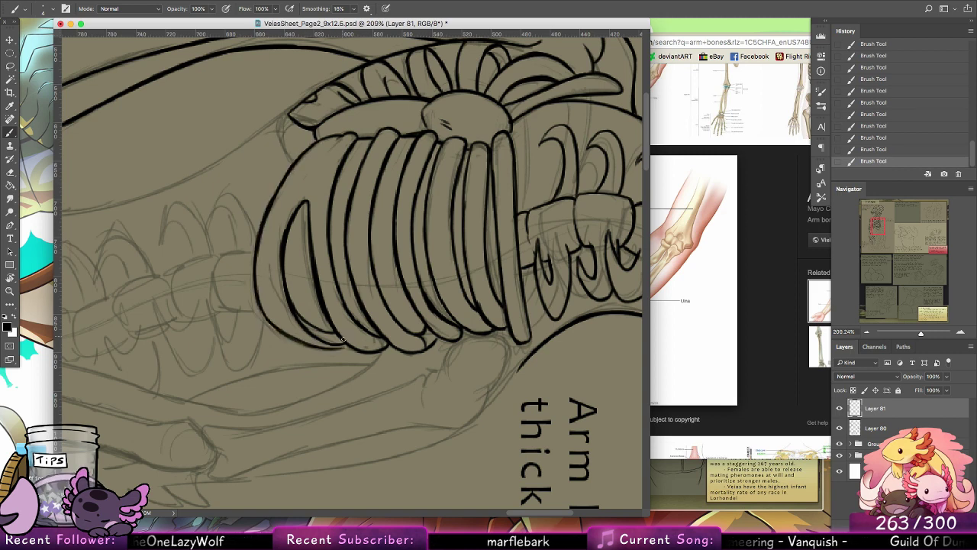
Step: Rotate the canvas nearly upside down, brush the remaining bottom contour to the rib above, and reset the view upright
{"action": "key", "text": "super+z"}
{"action": "key", "text": "super+z"}
{"action": "key", "text": "super+z"}
{"action": "key", "text": "r"}
{"action": "mouse_move", "coordinate": [256, 175]}
{"action": "left_mouse_down"}
{"action": "mouse_move", "coordinate": [440, 182]}
{"action": "mouse_move", "coordinate": [466, 206]}
{"action": "left_mouse_up"}
{"action": "left_click", "coordinate": [14, 132]}
{"action": "key", "text": "super+shift+z"}
{"action": "key", "text": "super+shift+z"}
{"action": "key", "text": "super+shift+z"}
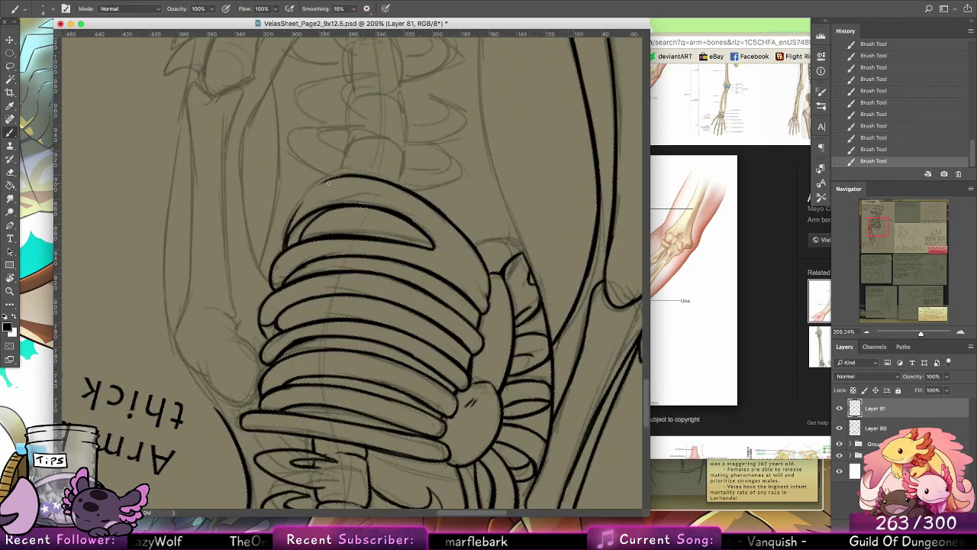
{"action": "mouse_move", "coordinate": [282, 248]}
{"action": "left_mouse_down"}
{"action": "mouse_move", "coordinate": [344, 174]}
{"action": "mouse_move", "coordinate": [362, 174]}
{"action": "left_mouse_up"}
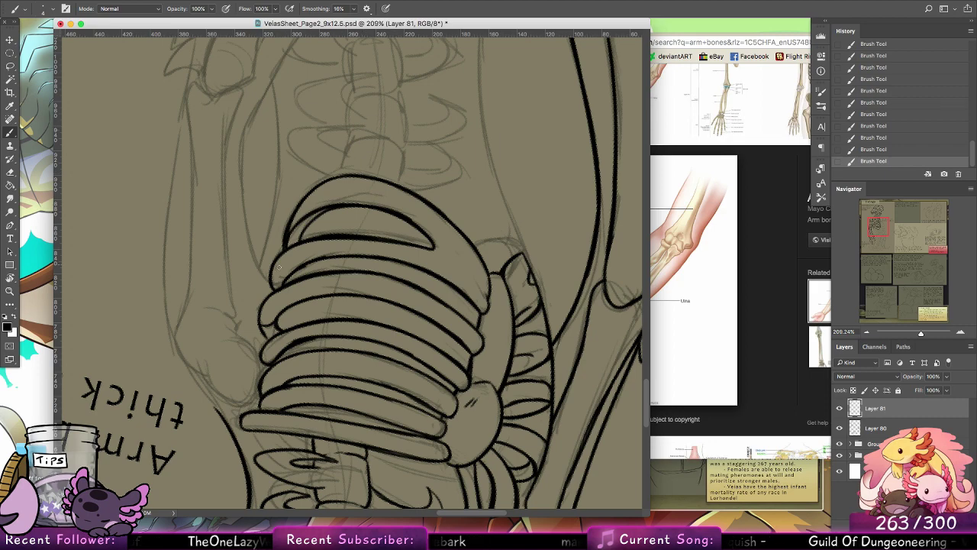
{"action": "left_click", "coordinate": [10, 278]}
{"action": "left_click", "coordinate": [136, 9]}
{"action": "left_click", "coordinate": [10, 133]}
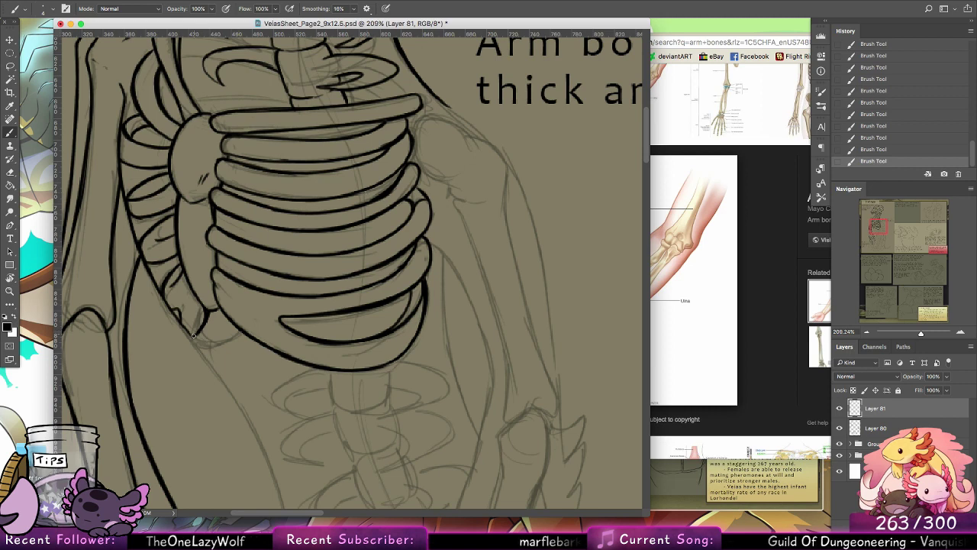
Step: Undo the last two brush strokes
{"action": "key", "text": "ctrl+z"}
{"action": "key", "text": "ctrl+z"}
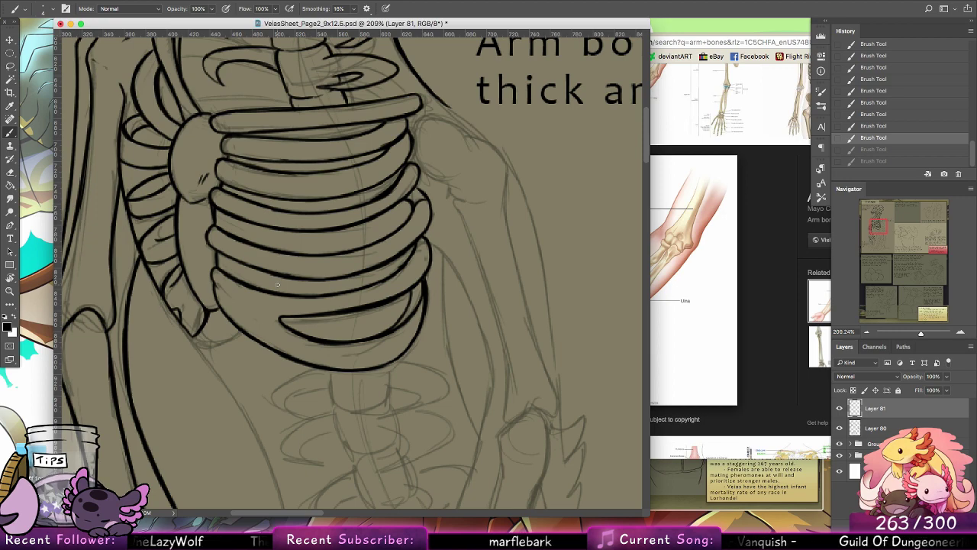
{"action": "left_click_drag", "start_coordinate": [447, 351], "coordinate": [471, 231]}
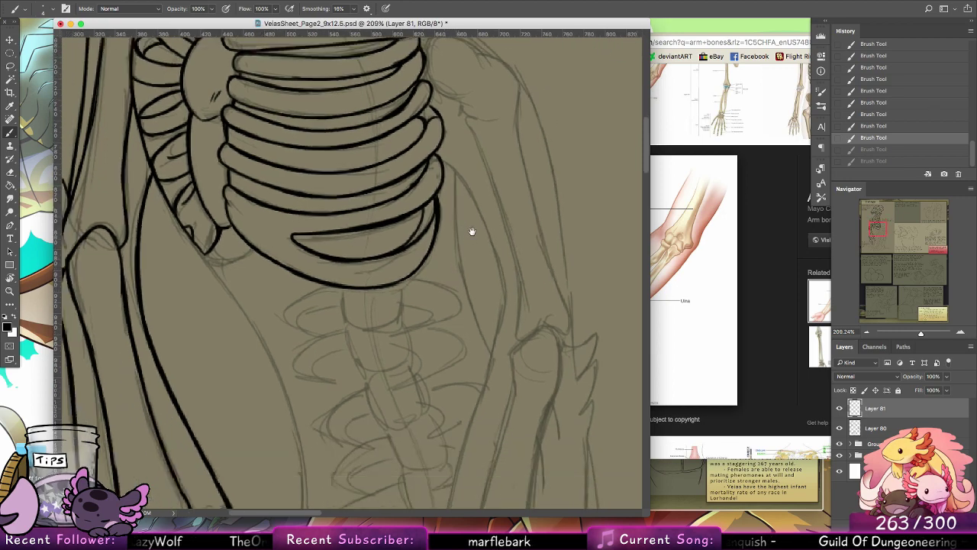
Step: Ink the rounded shoulder end of the second upper arm bone beside the top of the rib cage
{"action": "left_click_drag", "start_coordinate": [456, 191], "coordinate": [486, 349]}
{"action": "mouse_move", "coordinate": [467, 208]}
{"action": "left_mouse_down"}
{"action": "mouse_move", "coordinate": [478, 306]}
{"action": "mouse_move", "coordinate": [496, 325]}
{"action": "mouse_move", "coordinate": [531, 319]}
{"action": "left_mouse_up"}
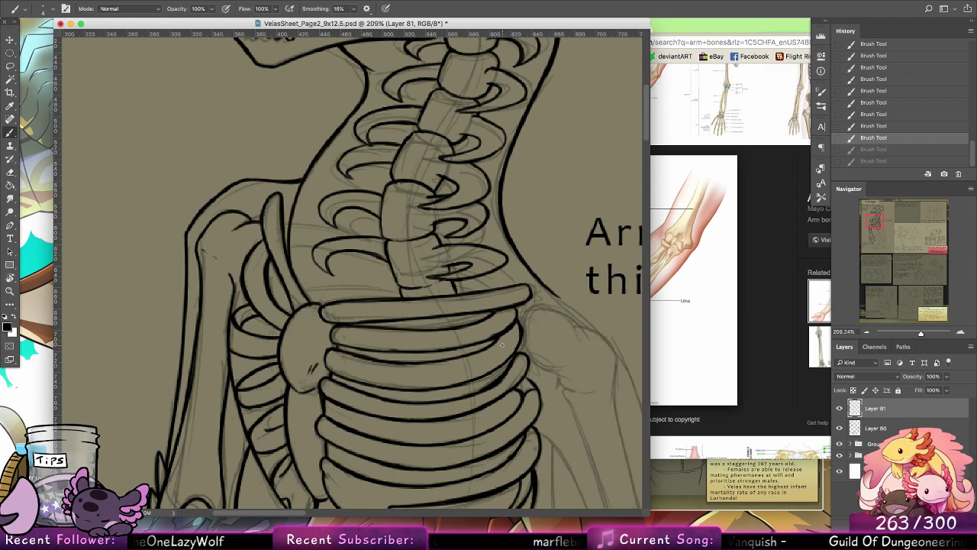
{"action": "left_click_drag", "start_coordinate": [416, 371], "coordinate": [431, 95]}
{"action": "left_click_drag", "start_coordinate": [449, 352], "coordinate": [302, 347]}
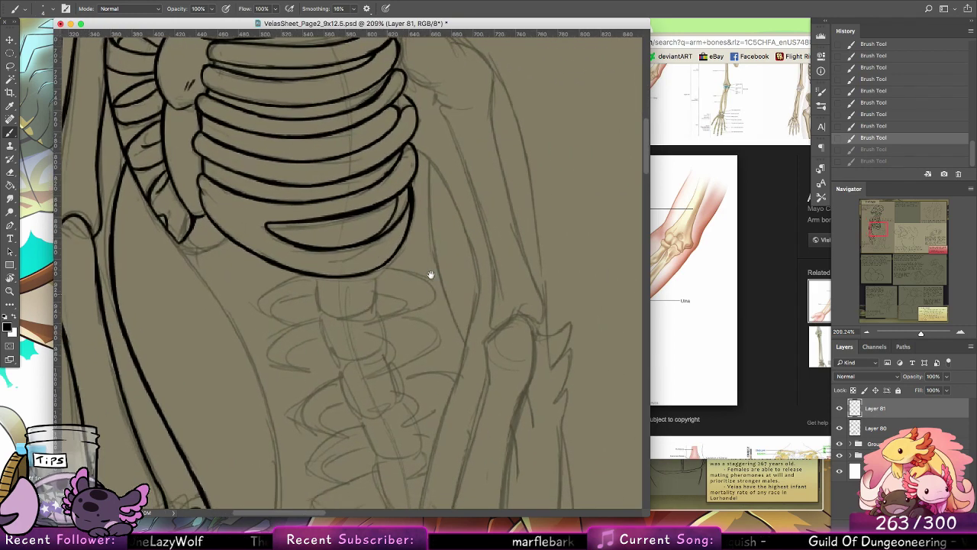
{"action": "mouse_move", "coordinate": [493, 294]}
{"action": "left_mouse_down"}
{"action": "mouse_move", "coordinate": [374, 404]}
{"action": "mouse_move", "coordinate": [359, 462]}
{"action": "left_mouse_up"}
{"action": "mouse_move", "coordinate": [262, 188]}
{"action": "left_mouse_down"}
{"action": "mouse_move", "coordinate": [254, 230]}
{"action": "mouse_move", "coordinate": [281, 245]}
{"action": "left_mouse_up"}
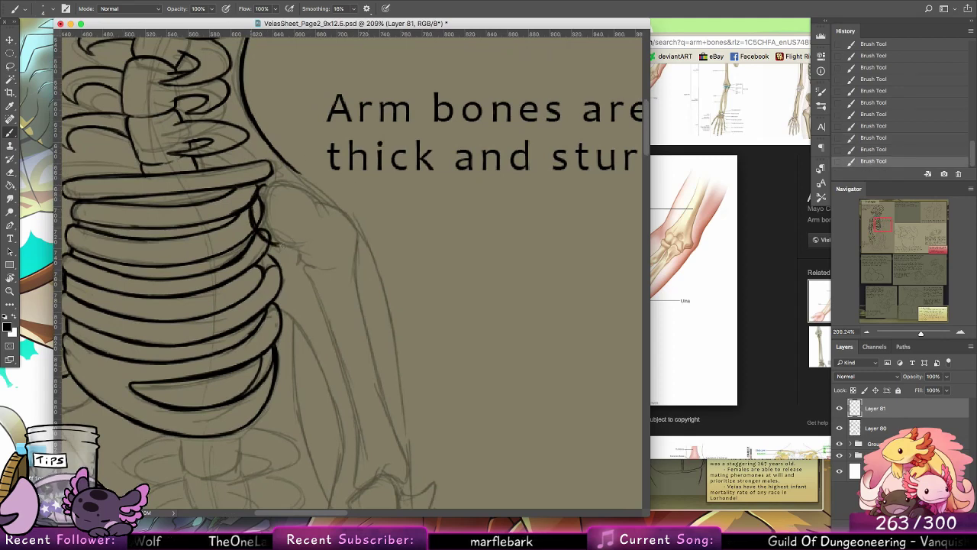
{"action": "left_click_drag", "start_coordinate": [261, 233], "coordinate": [301, 240]}
{"action": "mouse_move", "coordinate": [262, 183]}
{"action": "left_mouse_down"}
{"action": "mouse_move", "coordinate": [324, 217]}
{"action": "mouse_move", "coordinate": [309, 197]}
{"action": "mouse_move", "coordinate": [348, 245]}
{"action": "mouse_move", "coordinate": [336, 205]}
{"action": "mouse_move", "coordinate": [345, 247]}
{"action": "left_mouse_up"}
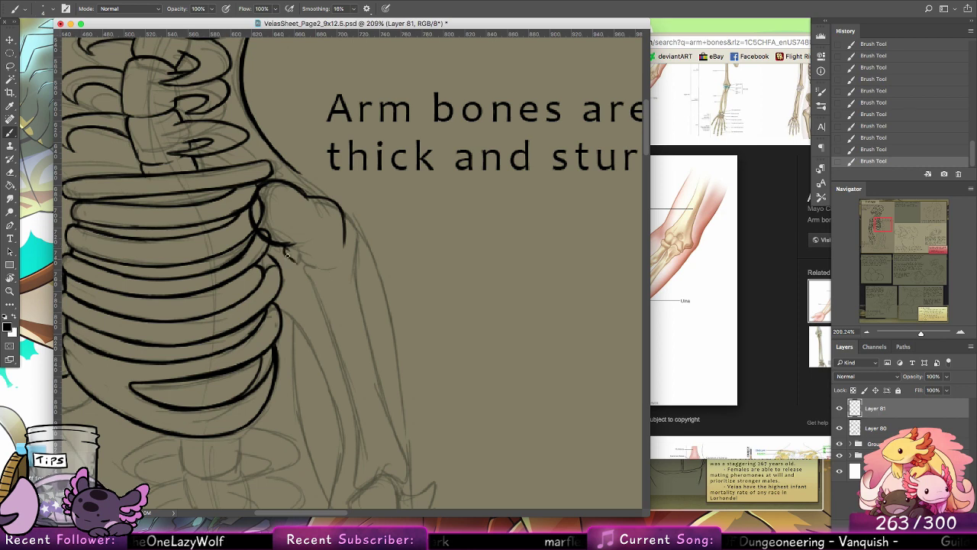
Step: Ink both long edges of the upper arm bone's shaft from the shoulder end toward the elbow
{"action": "mouse_move", "coordinate": [283, 252]}
{"action": "left_mouse_down"}
{"action": "mouse_move", "coordinate": [309, 287]}
{"action": "mouse_move", "coordinate": [359, 435]}
{"action": "left_mouse_up"}
{"action": "left_click_drag", "start_coordinate": [345, 229], "coordinate": [395, 426]}
{"action": "left_click_drag", "start_coordinate": [380, 373], "coordinate": [395, 424]}
Step: Erase the rib lines overlapping the upper arm bone's rounded head and clean up stray ink around the joint
{"action": "key", "text": "e"}
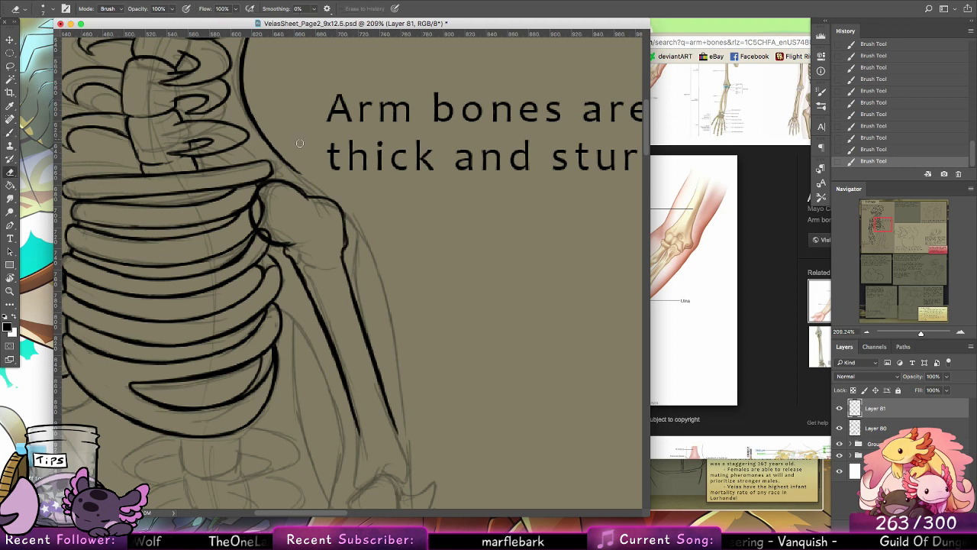
{"action": "mouse_move", "coordinate": [272, 186]}
{"action": "left_mouse_down"}
{"action": "mouse_move", "coordinate": [260, 223]}
{"action": "mouse_move", "coordinate": [257, 205]}
{"action": "left_mouse_up"}
{"action": "mouse_move", "coordinate": [261, 222]}
{"action": "left_mouse_down"}
{"action": "mouse_move", "coordinate": [268, 238]}
{"action": "mouse_move", "coordinate": [350, 240]}
{"action": "mouse_move", "coordinate": [341, 244]}
{"action": "left_mouse_up"}
Step: Ink the flared elbow end of the upper arm bone, closing the outline between the two shaft edges
{"action": "key", "text": "b"}
{"action": "scroll", "coordinate": [410, 288], "scroll_direction": "down", "scroll_amount": 5}
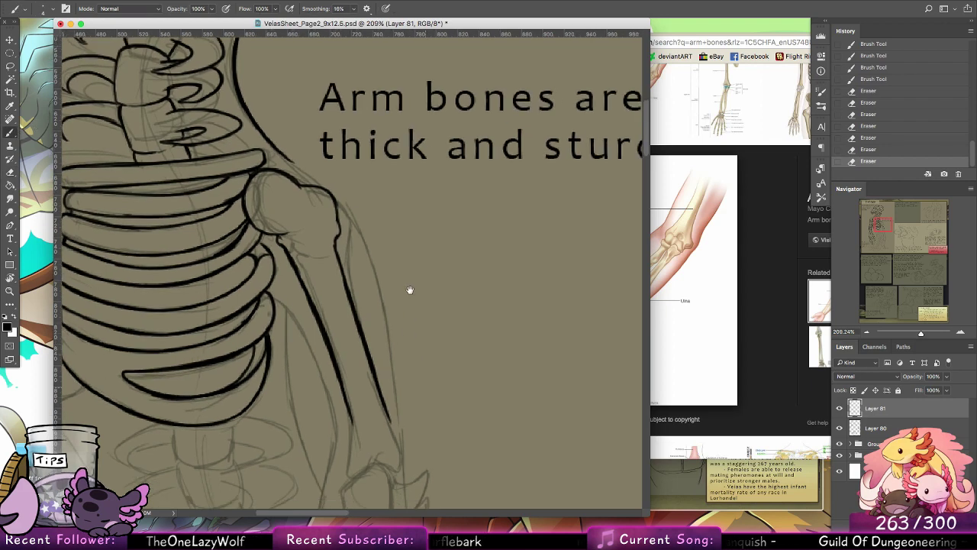
{"action": "mouse_move", "coordinate": [327, 278]}
{"action": "left_mouse_down"}
{"action": "mouse_move", "coordinate": [322, 302]}
{"action": "mouse_move", "coordinate": [336, 331]}
{"action": "mouse_move", "coordinate": [324, 304]}
{"action": "mouse_move", "coordinate": [348, 323]}
{"action": "mouse_move", "coordinate": [377, 316]}
{"action": "left_mouse_up"}
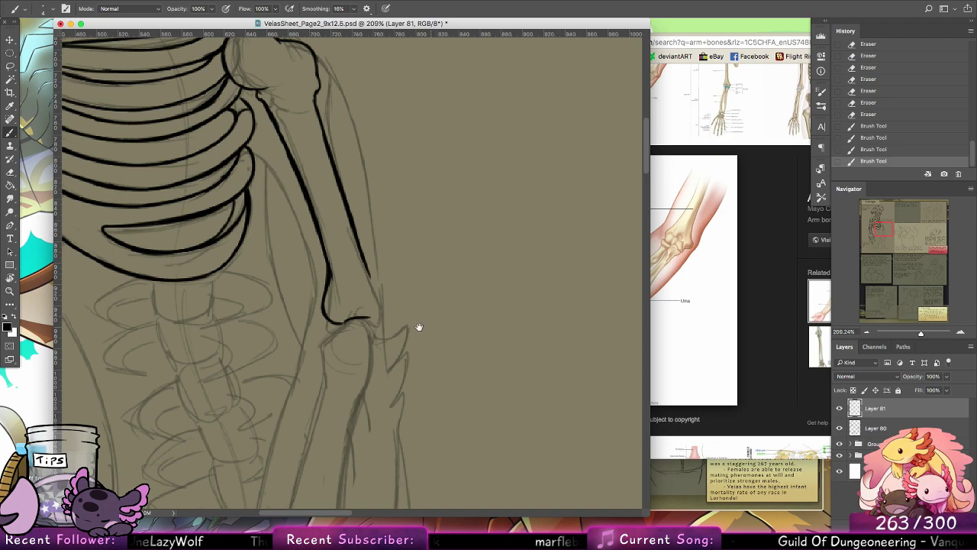
{"action": "left_click_drag", "start_coordinate": [402, 368], "coordinate": [585, 223]}
{"action": "mouse_move", "coordinate": [475, 317]}
{"action": "left_mouse_down"}
{"action": "mouse_move", "coordinate": [532, 392]}
{"action": "mouse_move", "coordinate": [427, 504]}
{"action": "mouse_move", "coordinate": [390, 447]}
{"action": "mouse_move", "coordinate": [268, 356]}
{"action": "mouse_move", "coordinate": [252, 322]}
{"action": "left_mouse_up"}
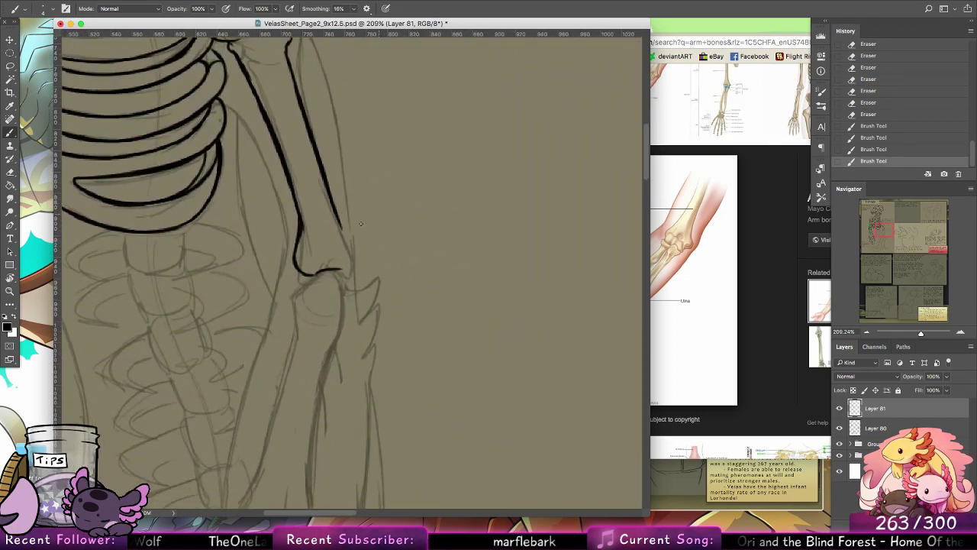
{"action": "left_click_drag", "start_coordinate": [339, 271], "coordinate": [356, 271]}
{"action": "left_click_drag", "start_coordinate": [340, 222], "coordinate": [355, 267]}
{"action": "key", "text": "super+alt+z"}
{"action": "key", "text": "super+alt+z"}
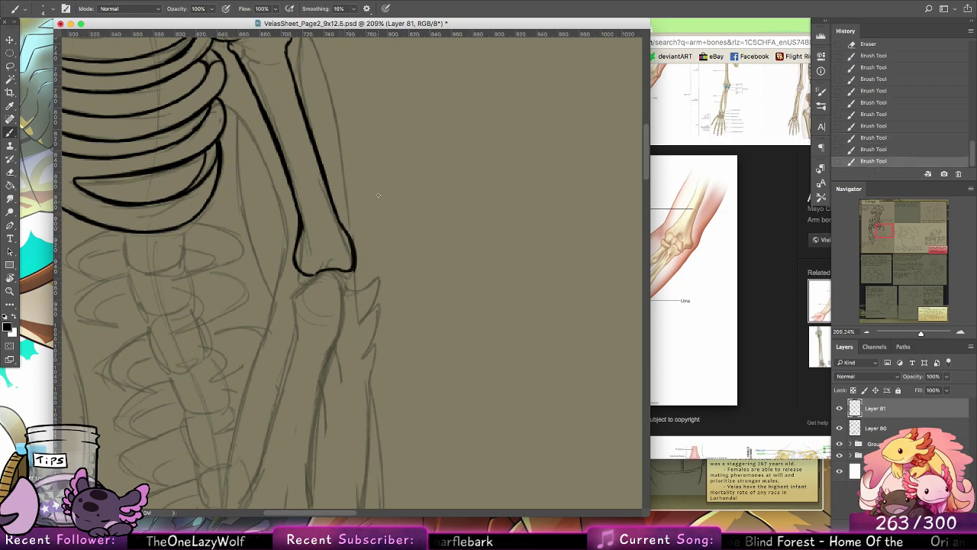
{"action": "left_click_drag", "start_coordinate": [323, 341], "coordinate": [299, 293]}
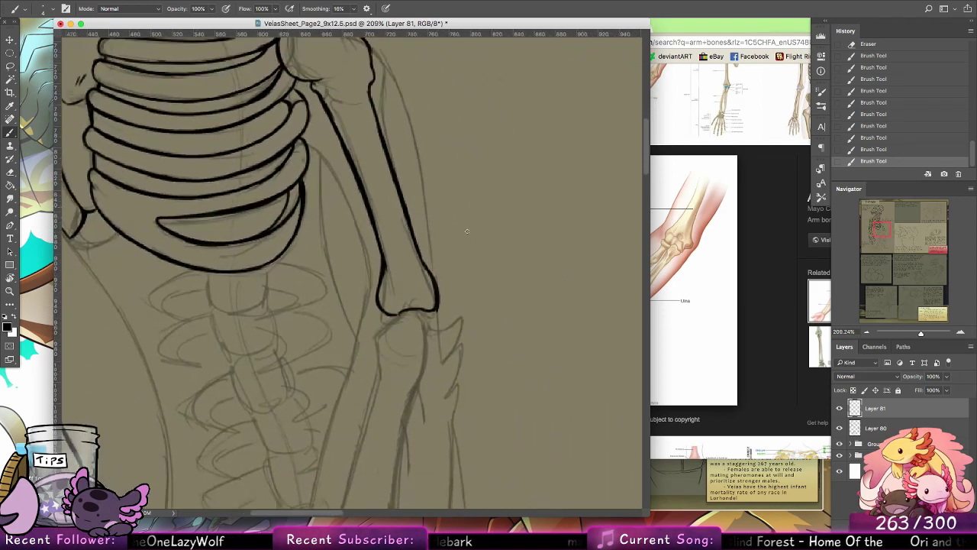
{"action": "left_click_drag", "start_coordinate": [438, 311], "coordinate": [462, 273]}
{"action": "key", "text": "super+z"}
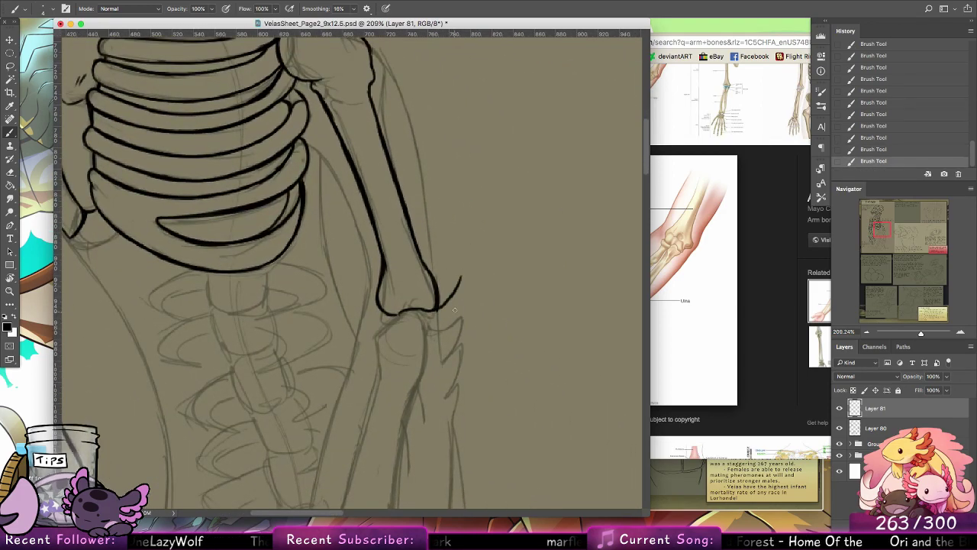
{"action": "key", "text": "super+z"}
Step: Lasso the elbow end of the upper arm bone, move it farther down the arm, and deselect it
{"action": "key", "text": "l"}
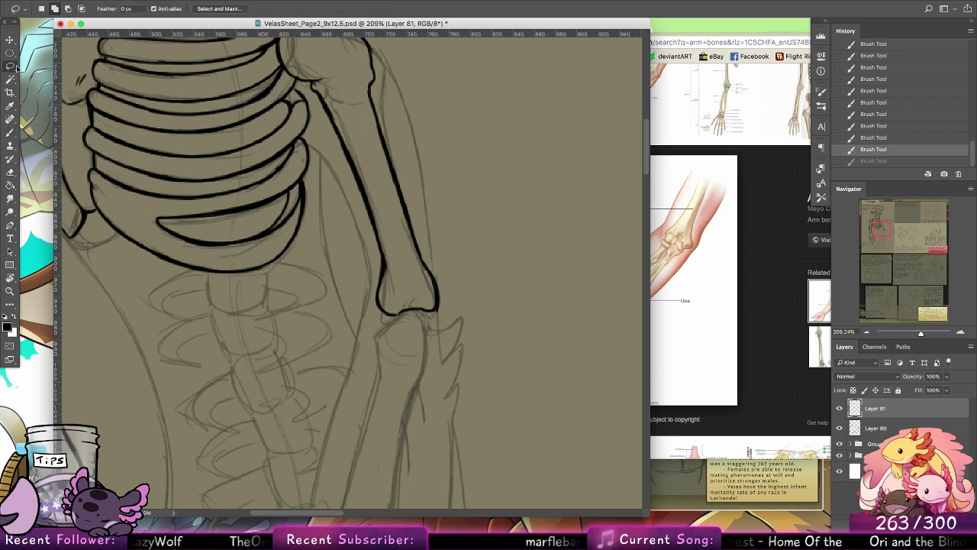
{"action": "left_click_drag", "start_coordinate": [451, 336], "coordinate": [345, 142]}
{"action": "key", "text": "v"}
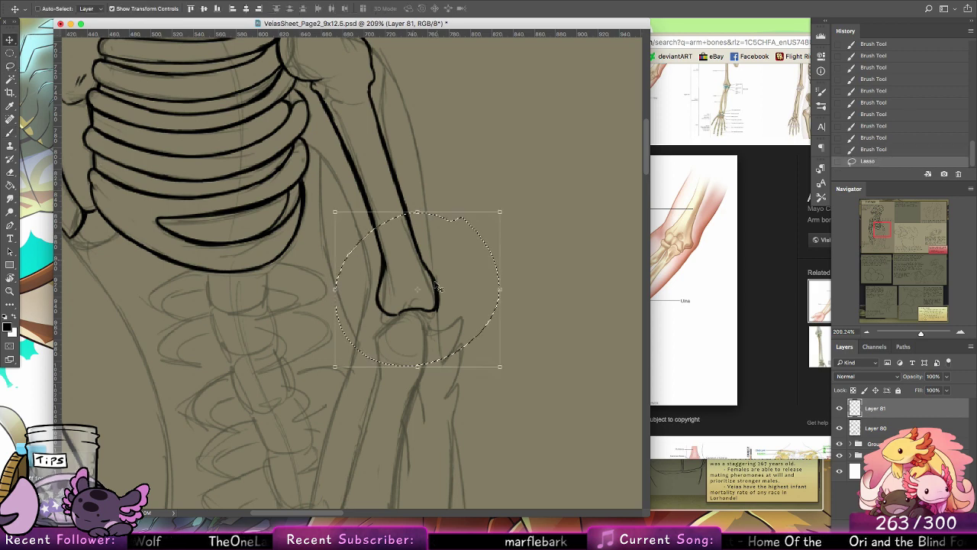
{"action": "left_click_drag", "start_coordinate": [439, 287], "coordinate": [450, 340]}
{"action": "key", "text": "super+t"}
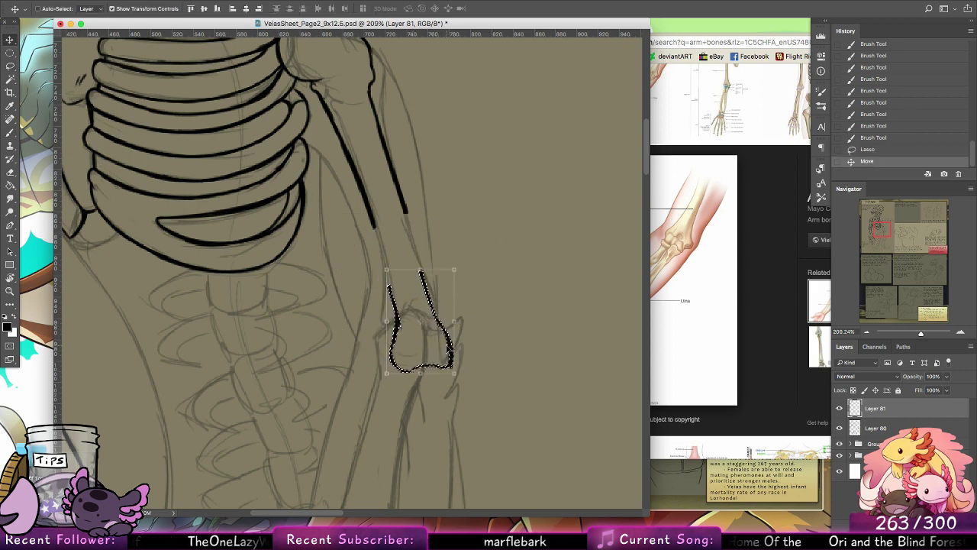
{"action": "key", "text": "Return"}
{"action": "key", "text": "ctrl+d"}
Step: Brush in the gaps on both shaft edges to reconnect the moved elbow end to the upper arm bone
{"action": "key", "text": "b"}
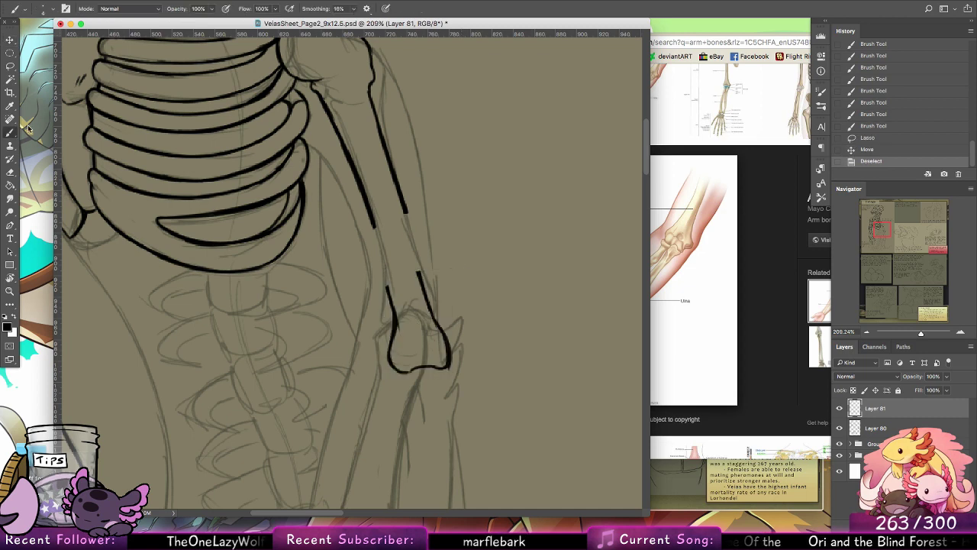
{"action": "mouse_move", "coordinate": [388, 287]}
{"action": "left_mouse_down"}
{"action": "mouse_move", "coordinate": [373, 222]}
{"action": "mouse_move", "coordinate": [390, 295]}
{"action": "left_mouse_up"}
{"action": "left_click_drag", "start_coordinate": [369, 212], "coordinate": [384, 277]}
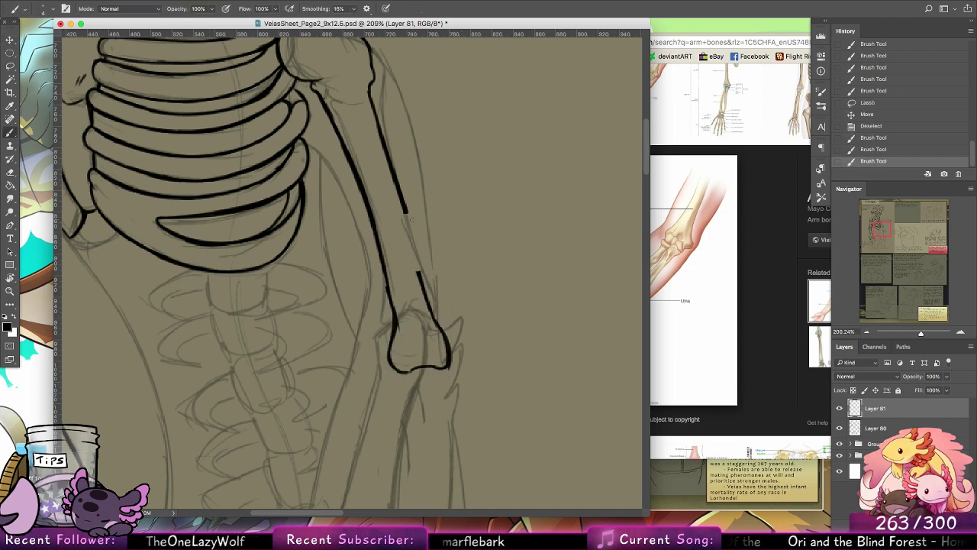
{"action": "mouse_move", "coordinate": [405, 211]}
{"action": "left_mouse_down"}
{"action": "mouse_move", "coordinate": [430, 306]}
{"action": "mouse_move", "coordinate": [402, 198]}
{"action": "mouse_move", "coordinate": [427, 239]}
{"action": "mouse_move", "coordinate": [356, 284]}
{"action": "left_mouse_up"}
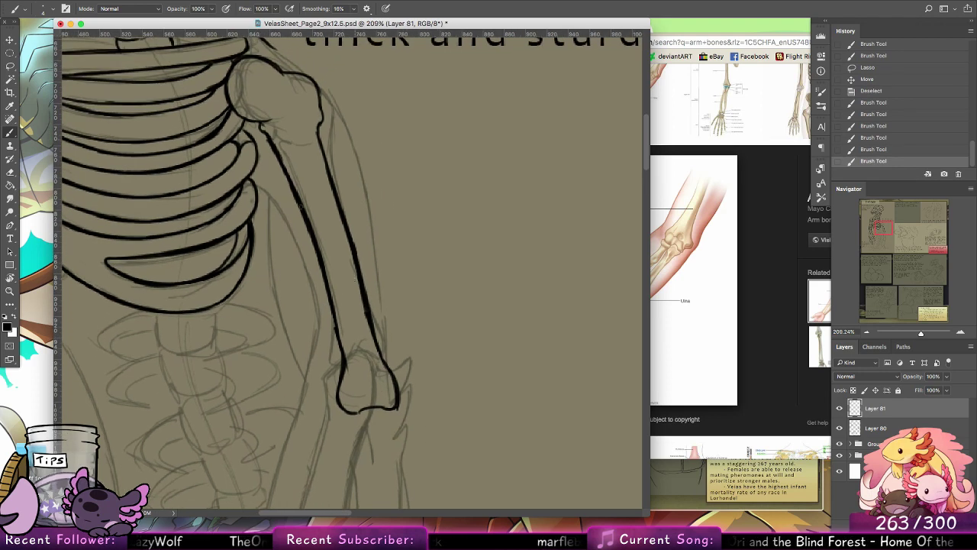
Step: Try smoothing the inner edge of the lengthened upper arm bone with long brush strokes, undoing the unwanted ones
{"action": "left_click_drag", "start_coordinate": [301, 206], "coordinate": [321, 271]}
{"action": "key", "text": "super+z"}
{"action": "left_click_drag", "start_coordinate": [281, 151], "coordinate": [337, 338]}
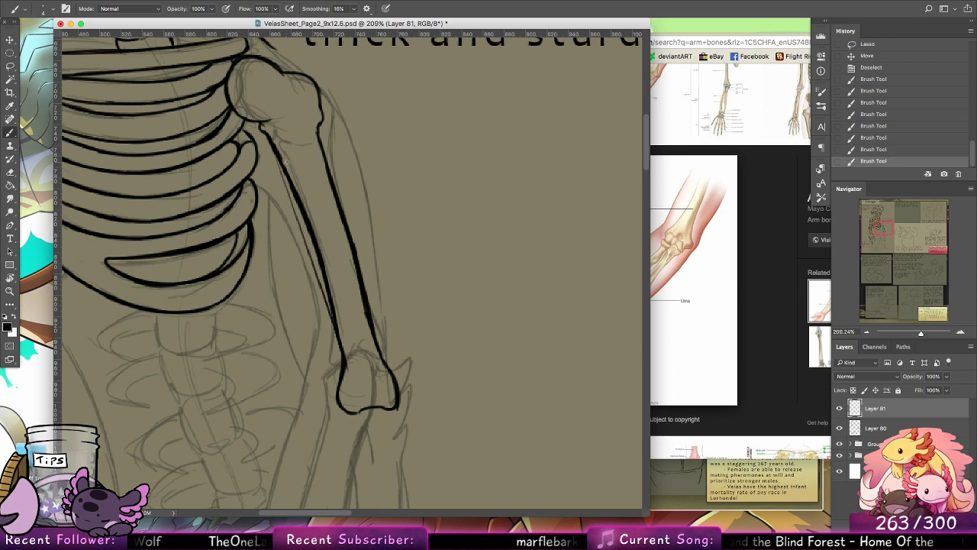
{"action": "key", "text": "super+z"}
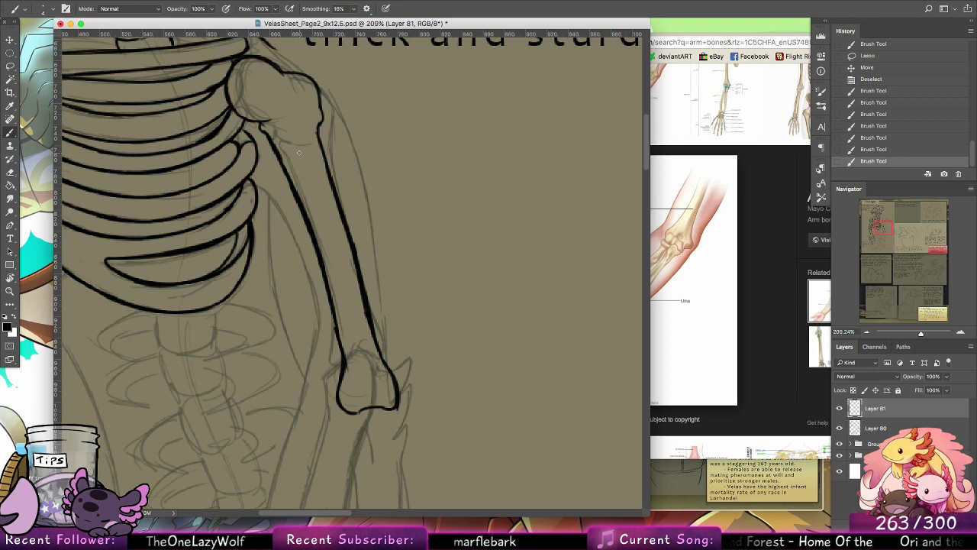
Step: Redraw the outer edge of the lengthened upper arm bone with long strokes, undoing the unwanted tries
{"action": "left_click_drag", "start_coordinate": [324, 137], "coordinate": [361, 295]}
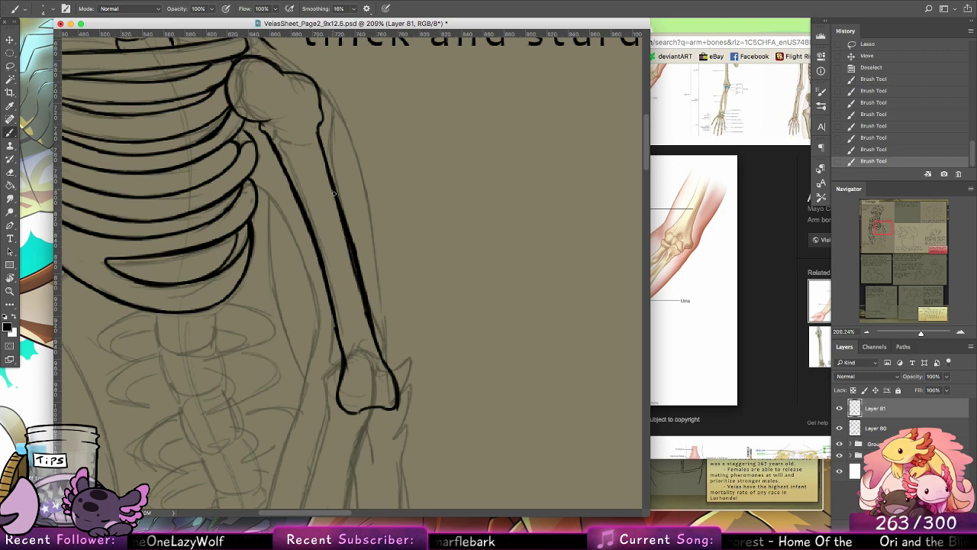
{"action": "left_click_drag", "start_coordinate": [335, 191], "coordinate": [365, 310]}
{"action": "key", "text": "super+z"}
{"action": "key", "text": "super+z"}
{"action": "left_click_drag", "start_coordinate": [324, 158], "coordinate": [360, 287]}
{"action": "key", "text": "super+z"}
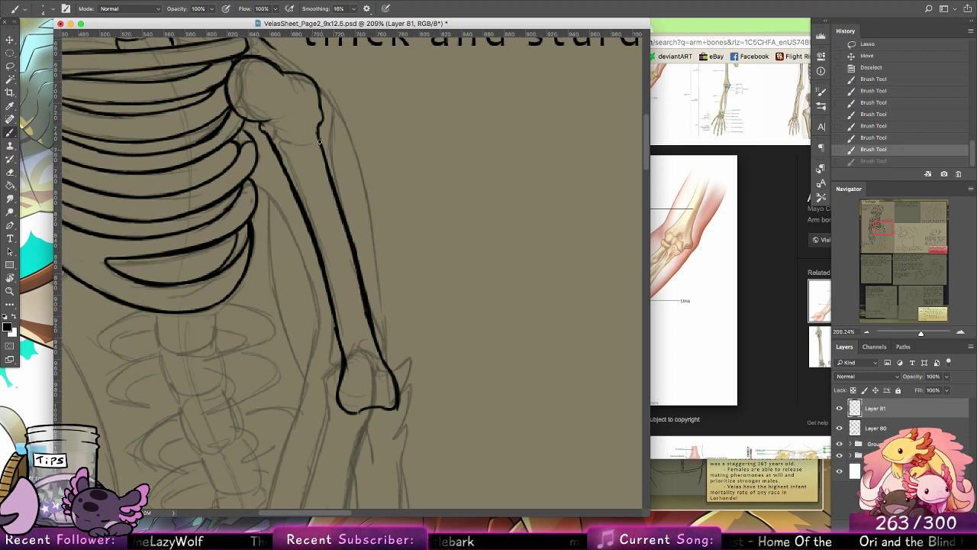
{"action": "left_click_drag", "start_coordinate": [318, 134], "coordinate": [367, 313]}
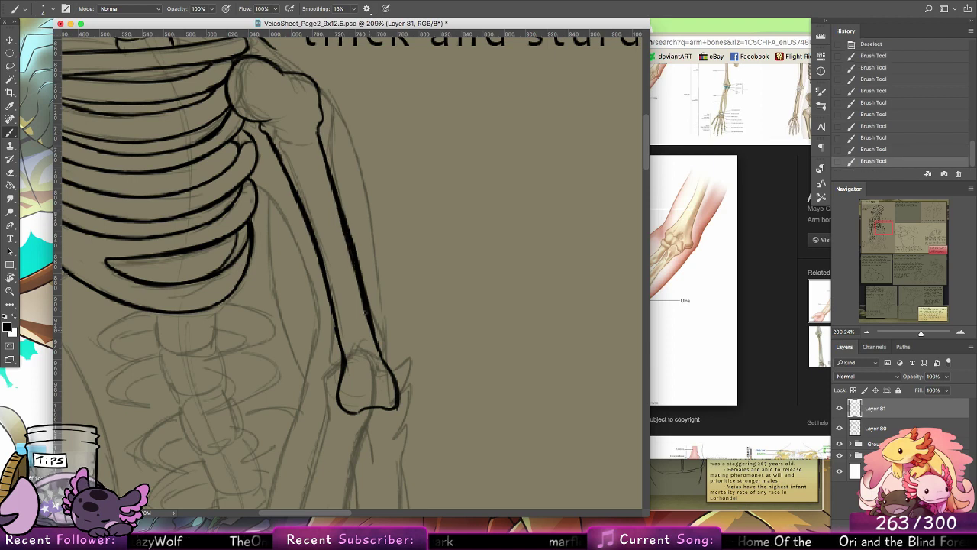
{"action": "left_click_drag", "start_coordinate": [358, 278], "coordinate": [366, 307]}
Step: Thin the outer edge of the lengthened upper arm bone with the Eraser
{"action": "left_click", "coordinate": [13, 172]}
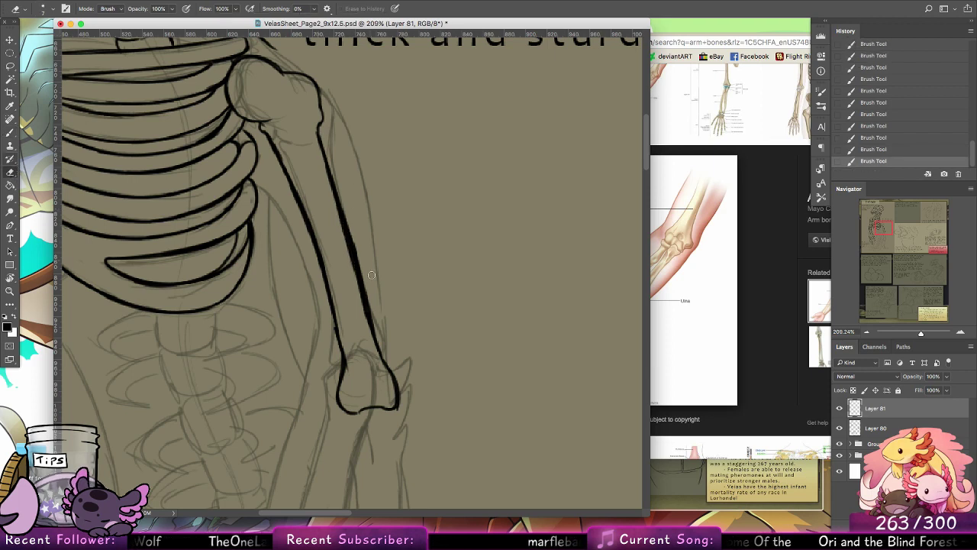
{"action": "left_click_drag", "start_coordinate": [340, 177], "coordinate": [358, 267]}
{"action": "left_click_drag", "start_coordinate": [333, 176], "coordinate": [379, 348]}
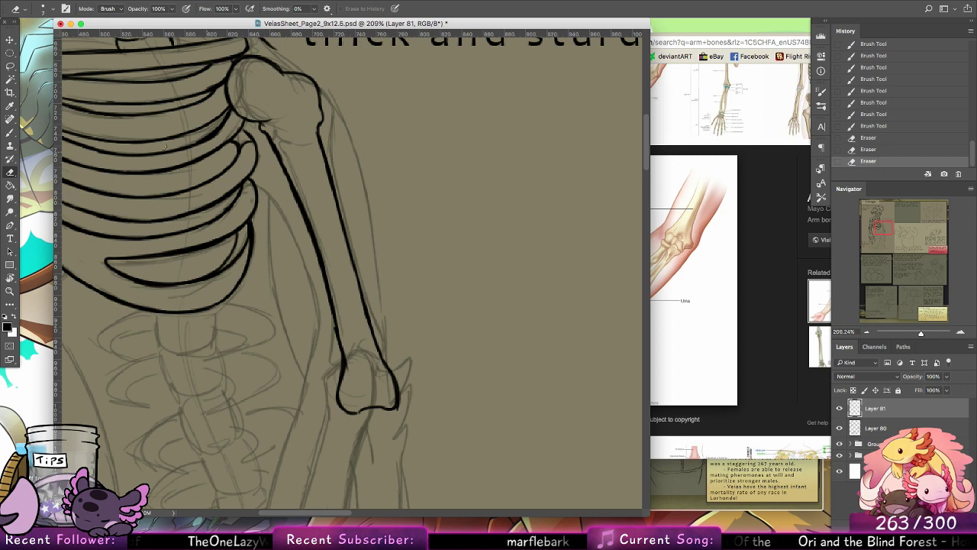
Step: Touch up the inner shaft edge just above the elbow end with the brush, undoing the last stroke
{"action": "key", "text": "b"}
{"action": "left_click_drag", "start_coordinate": [333, 291], "coordinate": [342, 349]}
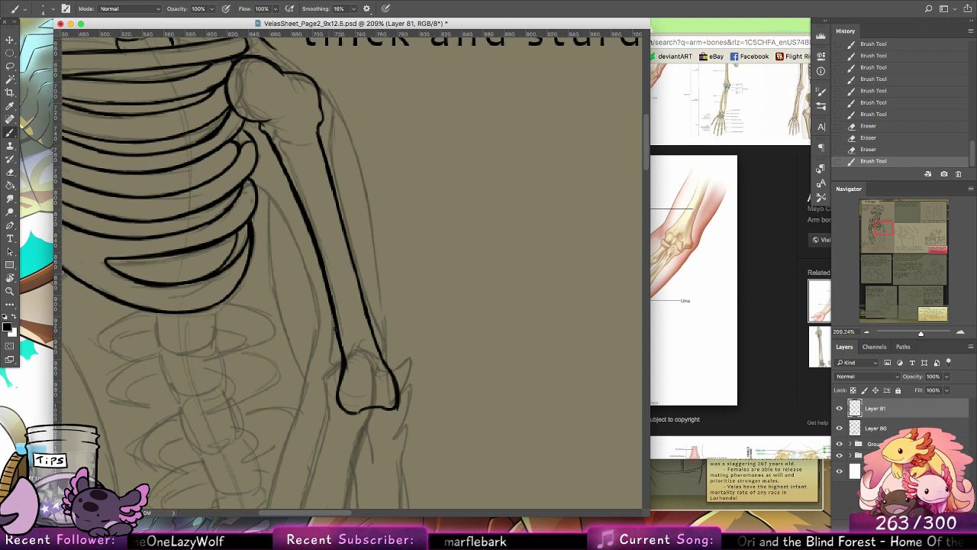
{"action": "left_click_drag", "start_coordinate": [329, 288], "coordinate": [339, 339]}
{"action": "key", "text": "super+z"}
Step: Examine the lengthened upper arm bone's proportions against the opposite arm and the whole skeleton
{"action": "left_click_drag", "start_coordinate": [425, 356], "coordinate": [464, 248]}
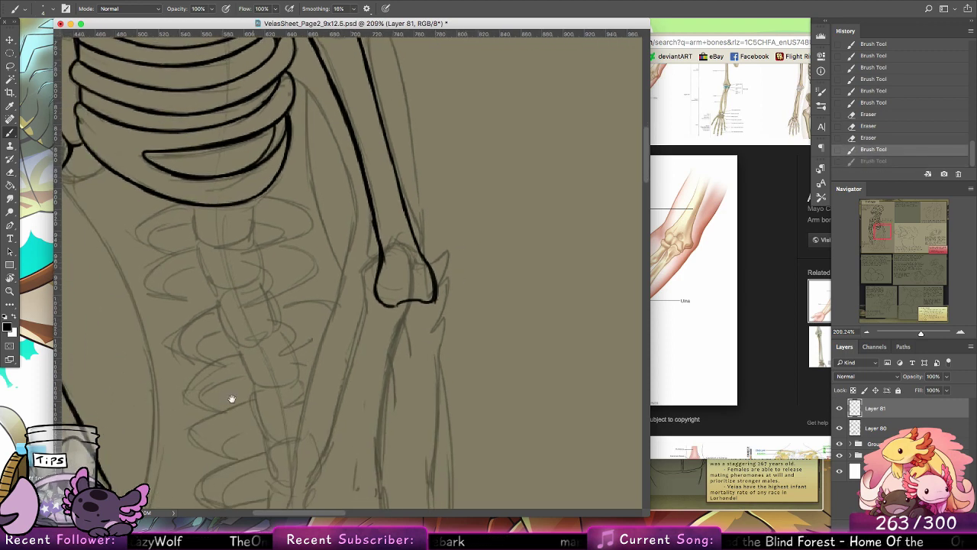
{"action": "left_click_drag", "start_coordinate": [232, 398], "coordinate": [474, 343]}
{"action": "left_click_drag", "start_coordinate": [247, 360], "coordinate": [325, 442]}
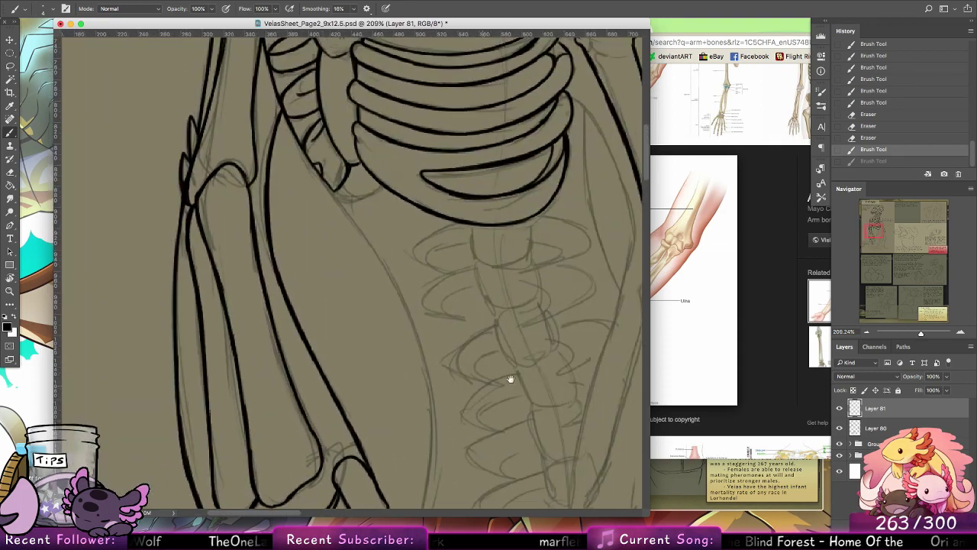
{"action": "left_click_drag", "start_coordinate": [485, 367], "coordinate": [282, 364]}
{"action": "left_click_drag", "start_coordinate": [372, 383], "coordinate": [487, 534]}
{"action": "left_click_drag", "start_coordinate": [379, 327], "coordinate": [375, 259]}
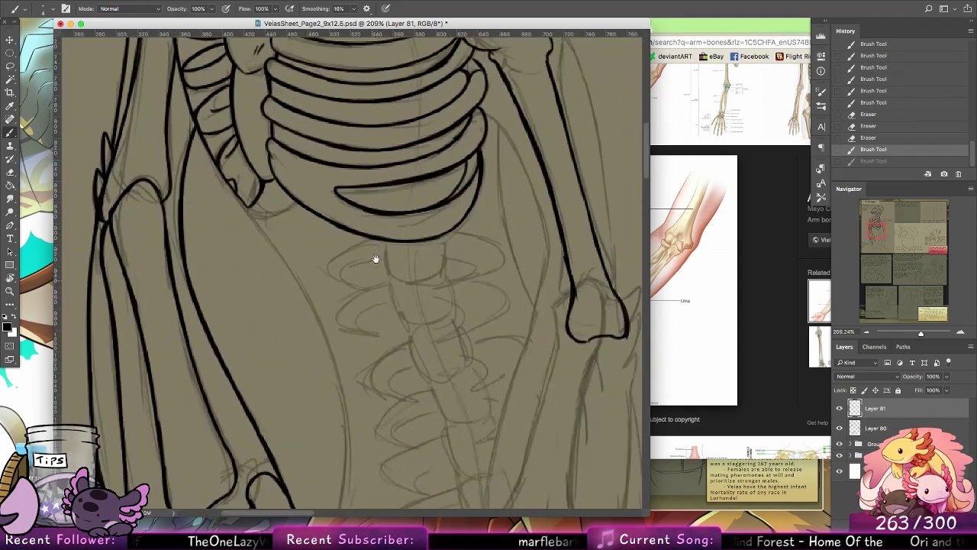
{"action": "left_click_drag", "start_coordinate": [462, 366], "coordinate": [302, 336]}
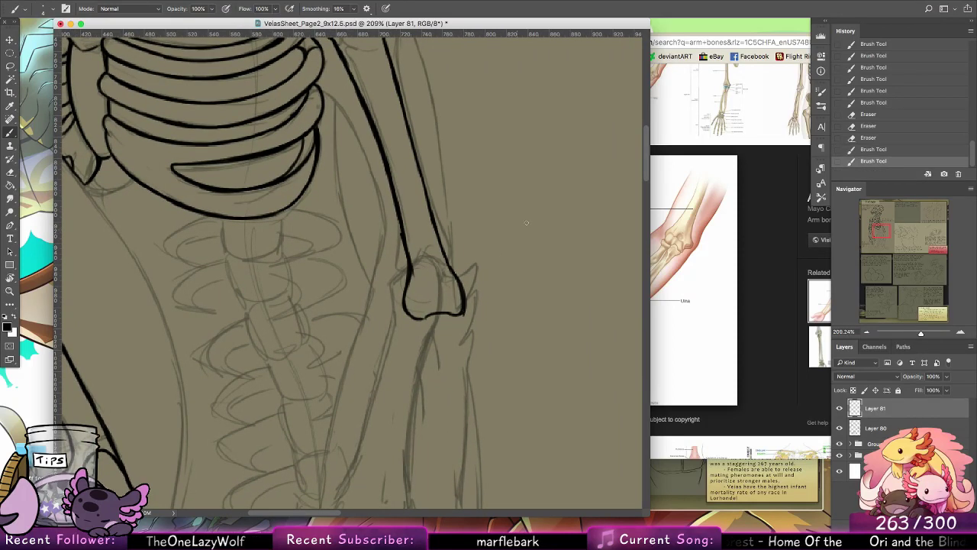
{"action": "left_click_drag", "start_coordinate": [504, 270], "coordinate": [493, 395]}
{"action": "left_click", "coordinate": [10, 290]}
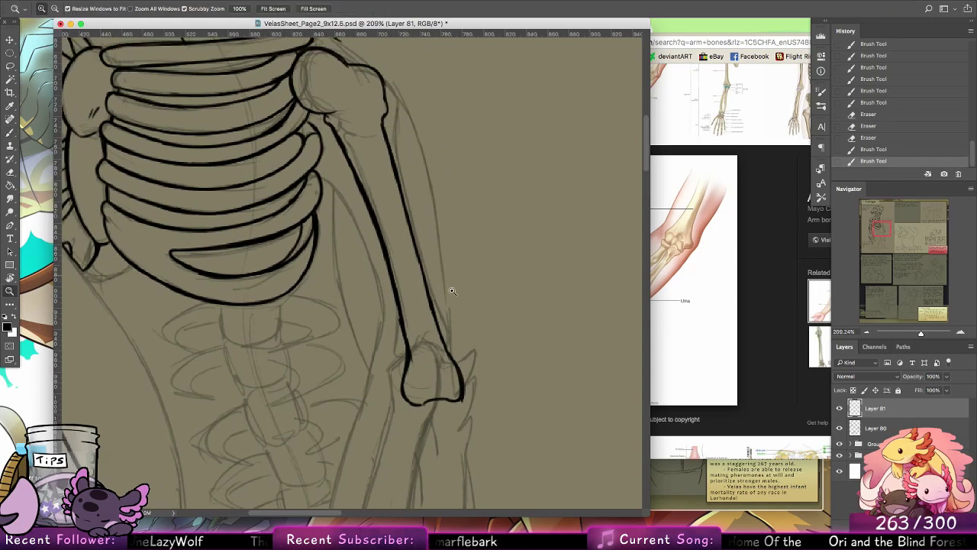
{"action": "left_click_drag", "start_coordinate": [532, 319], "coordinate": [476, 312]}
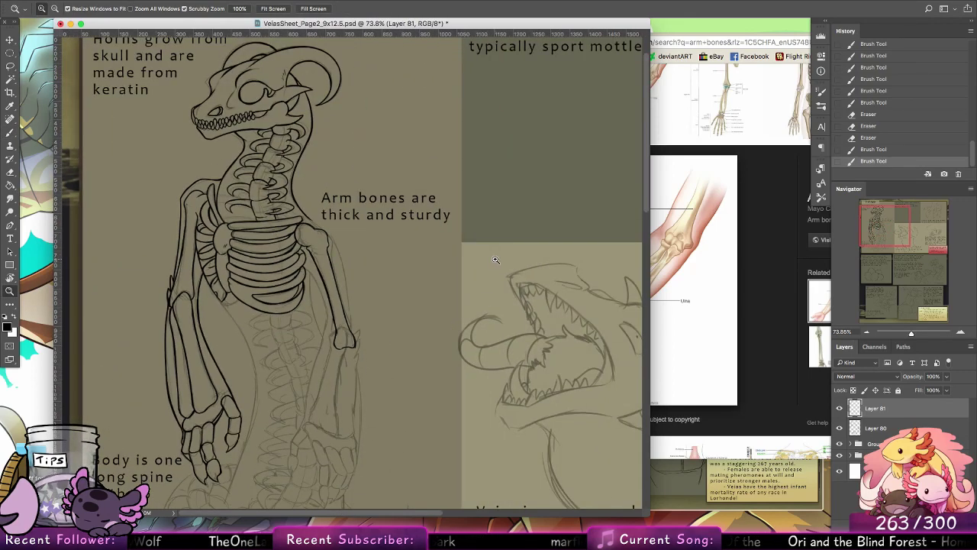
{"action": "left_click_drag", "start_coordinate": [379, 373], "coordinate": [397, 372]}
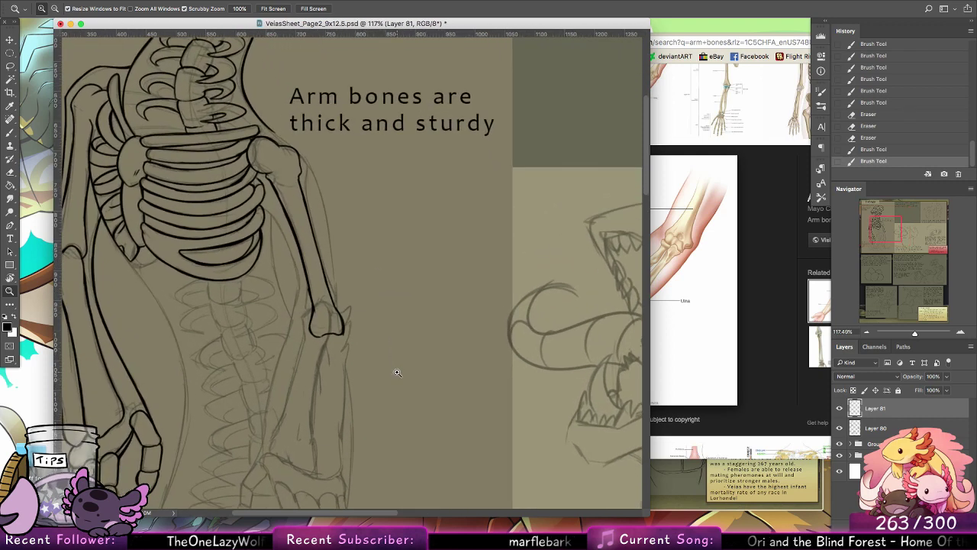
{"action": "left_click_drag", "start_coordinate": [377, 329], "coordinate": [470, 344]}
Step: Step back through the history to before the elbow end was moved, clear the lasso selection, and return to the brush
{"action": "key", "text": "super+alt+z"}
{"action": "key", "text": "super+alt+z"}
{"action": "key", "text": "super+alt+z"}
{"action": "key", "text": "super+alt+z"}
{"action": "key", "text": "super+alt+z"}
{"action": "key", "text": "super+alt+z"}
{"action": "key", "text": "super+alt+z"}
{"action": "key", "text": "super+alt+z"}
{"action": "key", "text": "super+alt+z"}
{"action": "key", "text": "super+alt+z"}
{"action": "key", "text": "super+alt+z"}
{"action": "key", "text": "super+alt+z"}
{"action": "key", "text": "super+alt+z"}
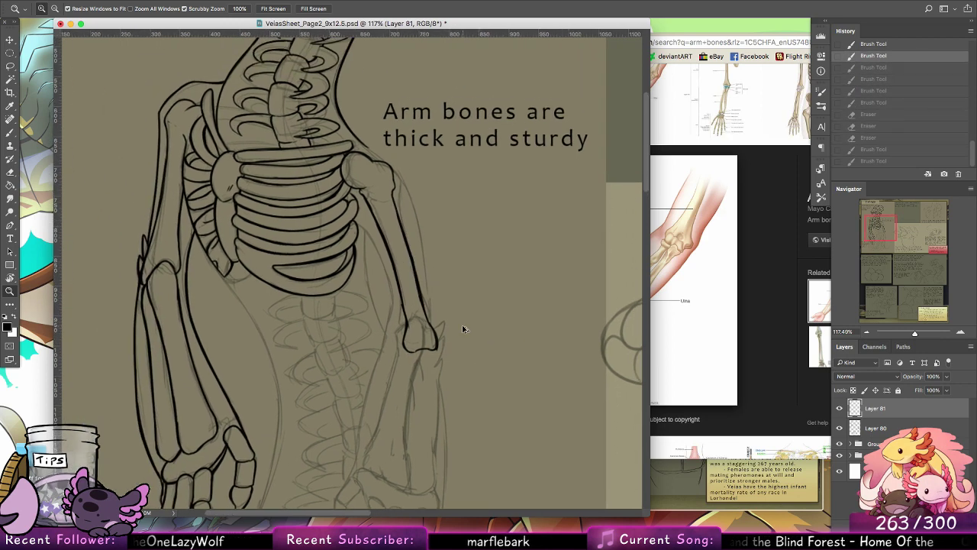
{"action": "key", "text": "super+shift+z"}
{"action": "key", "text": "super+shift+z"}
{"action": "key", "text": "super+shift+z"}
{"action": "key", "text": "super+shift+z"}
{"action": "key", "text": "super+shift+z"}
{"action": "key", "text": "super+shift+z"}
{"action": "key", "text": "super+shift+z"}
{"action": "key", "text": "super+shift+z"}
{"action": "key", "text": "super+shift+z"}
{"action": "key", "text": "super+shift+z"}
{"action": "key", "text": "super+shift+z"}
{"action": "key", "text": "super+shift+z"}
{"action": "key", "text": "super+shift+z"}
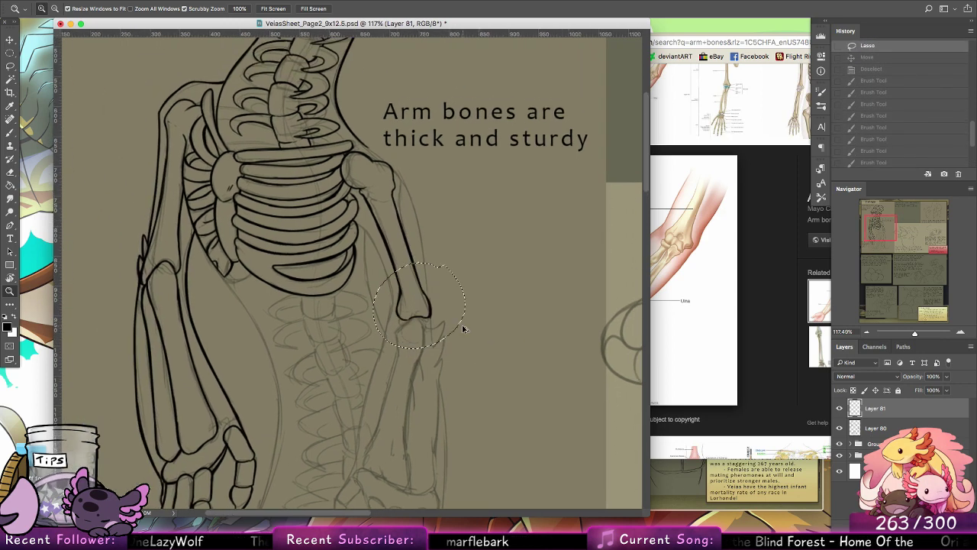
{"action": "key", "text": "b"}
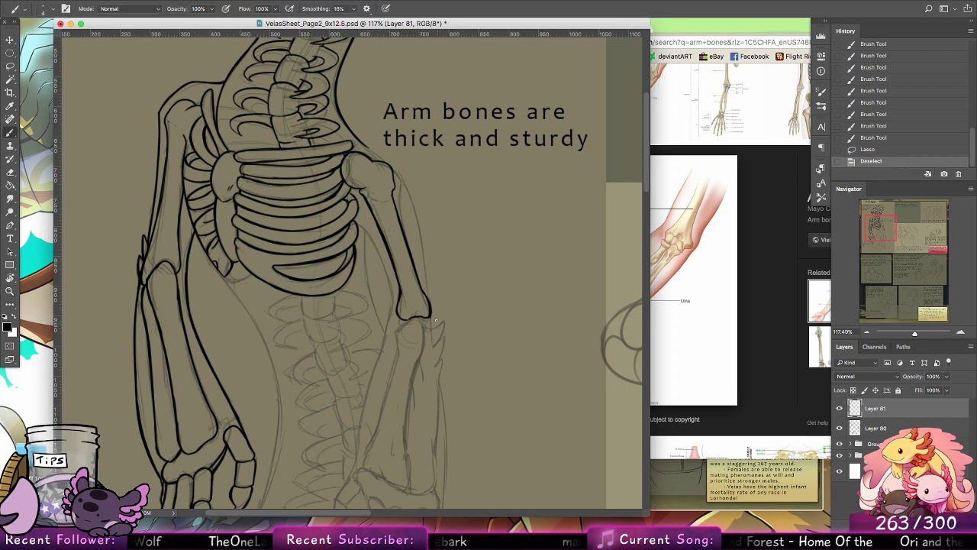
Step: Try inking spikes at the second arm's elbow and the upper edge of its forearm bone, and undo these strokes
{"action": "mouse_move", "coordinate": [430, 318]}
{"action": "left_mouse_down"}
{"action": "mouse_move", "coordinate": [447, 292]}
{"action": "mouse_move", "coordinate": [441, 277]}
{"action": "mouse_move", "coordinate": [422, 288]}
{"action": "left_mouse_up"}
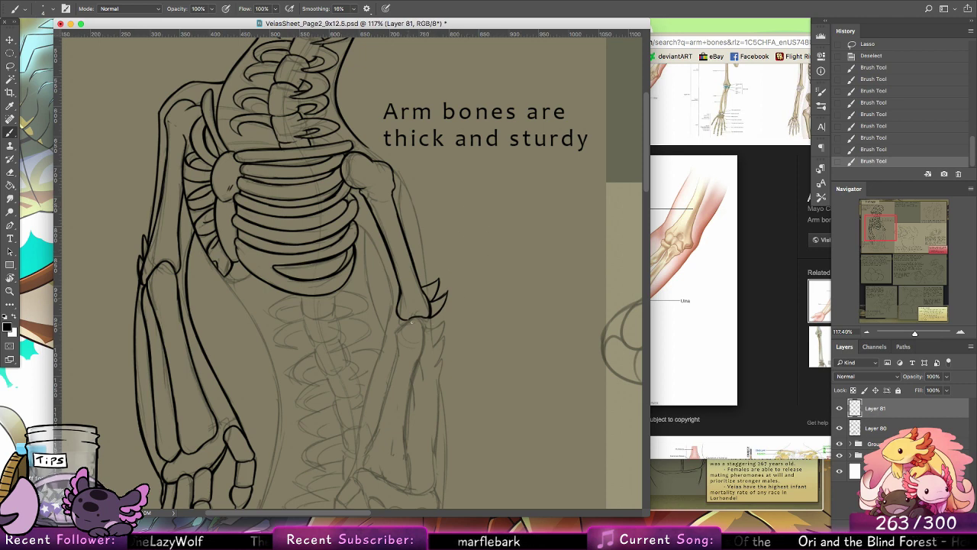
{"action": "left_click_drag", "start_coordinate": [411, 322], "coordinate": [411, 353]}
{"action": "left_click_drag", "start_coordinate": [415, 317], "coordinate": [422, 374]}
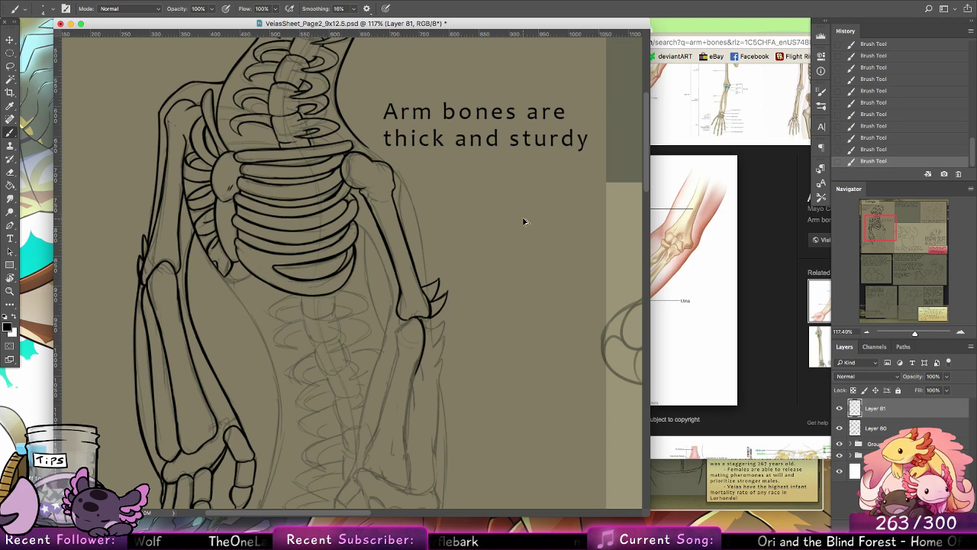
{"action": "key", "text": "super+alt+z"}
{"action": "key", "text": "super+alt+z"}
{"action": "key", "text": "super+alt+z"}
{"action": "key", "text": "super+alt+z"}
{"action": "key", "text": "super+alt+z"}
{"action": "key", "text": "super+alt+z"}
{"action": "key", "text": "super+alt+z"}
{"action": "key", "text": "super+alt+z"}
{"action": "key", "text": "super+alt+z"}
{"action": "key", "text": "super+alt+z"}
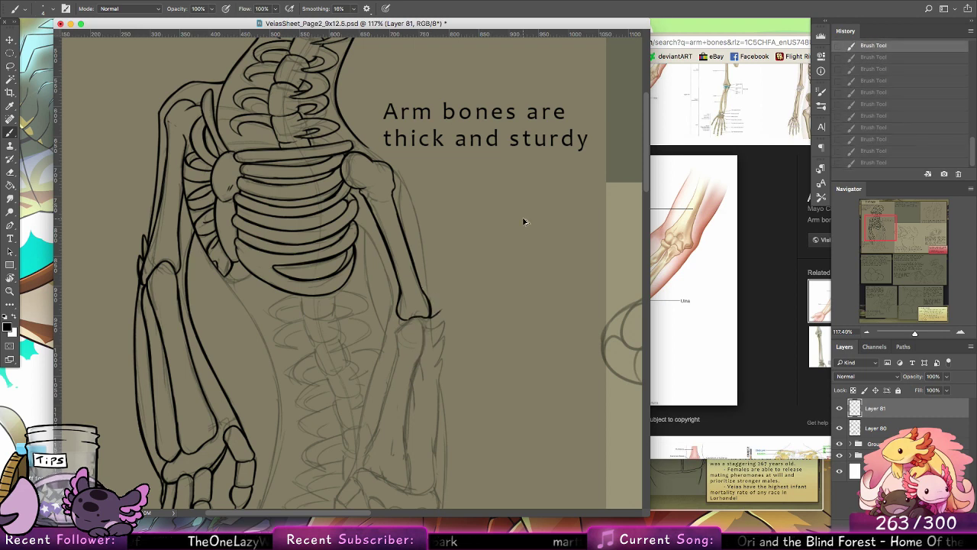
{"action": "key", "text": "super+alt+z"}
Step: Erase the spikes at the first arm's elbow and re-ink them with the brush as a longer jagged cluster along the joint
{"action": "key", "text": "e"}
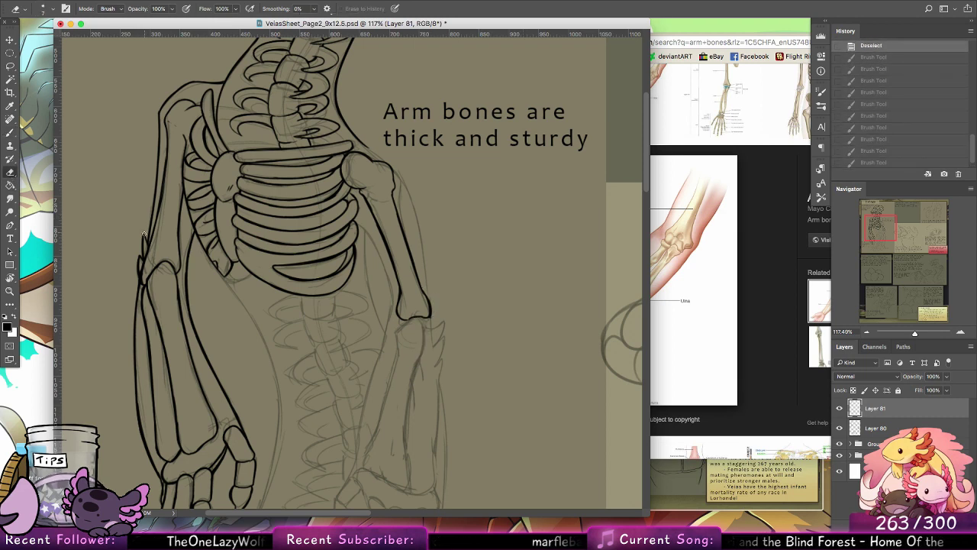
{"action": "mouse_move", "coordinate": [142, 234]}
{"action": "left_mouse_down"}
{"action": "mouse_move", "coordinate": [137, 275]}
{"action": "mouse_move", "coordinate": [142, 264]}
{"action": "left_mouse_up"}
{"action": "left_click", "coordinate": [10, 130]}
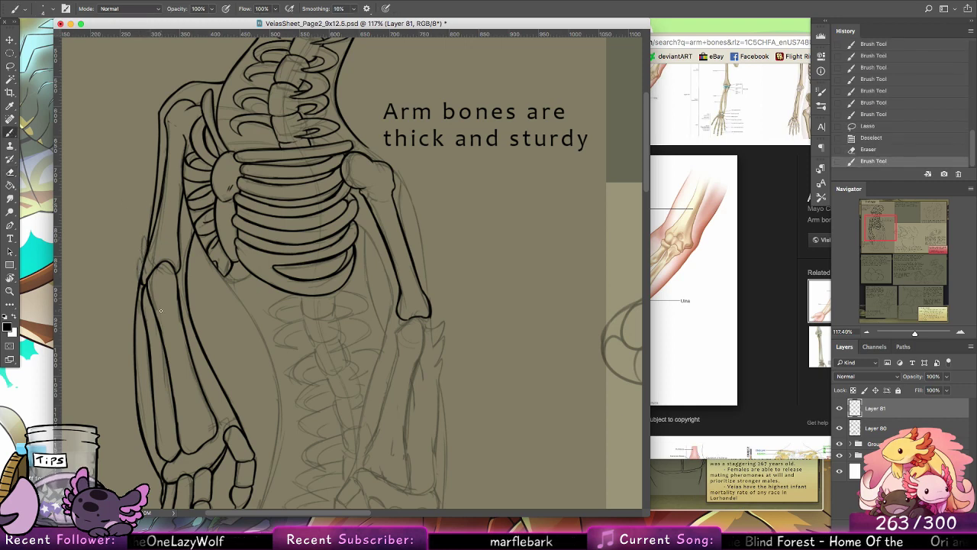
{"action": "mouse_move", "coordinate": [142, 311]}
{"action": "left_mouse_down"}
{"action": "mouse_move", "coordinate": [144, 232]}
{"action": "mouse_move", "coordinate": [141, 261]}
{"action": "left_mouse_up"}
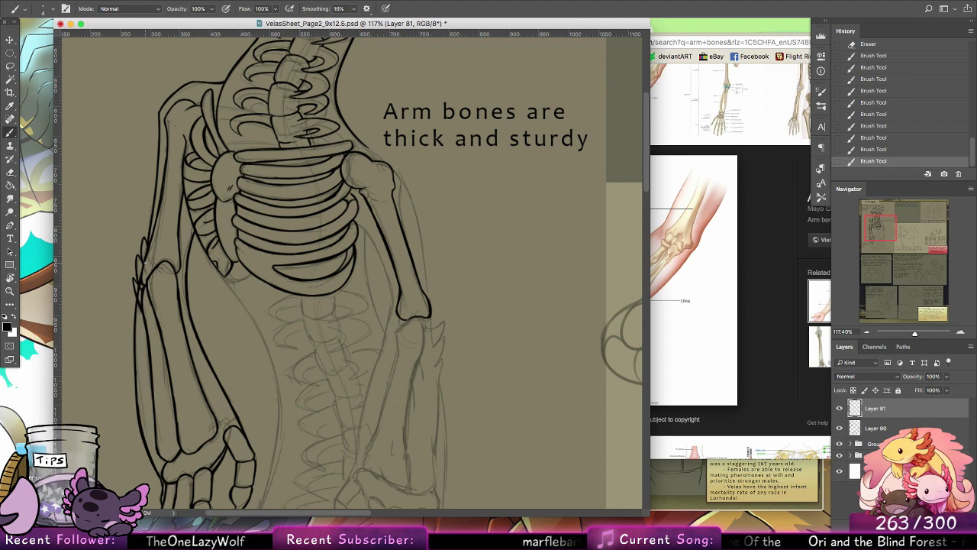
Step: Ink the rounded elbow end of the second arm's inner forearm bone with the brush, redoing unsatisfactory strokes
{"action": "mouse_move", "coordinate": [417, 318]}
{"action": "left_mouse_down"}
{"action": "mouse_move", "coordinate": [425, 333]}
{"action": "mouse_move", "coordinate": [417, 360]}
{"action": "left_mouse_up"}
{"action": "key", "text": "super+z"}
{"action": "key", "text": "super+z"}
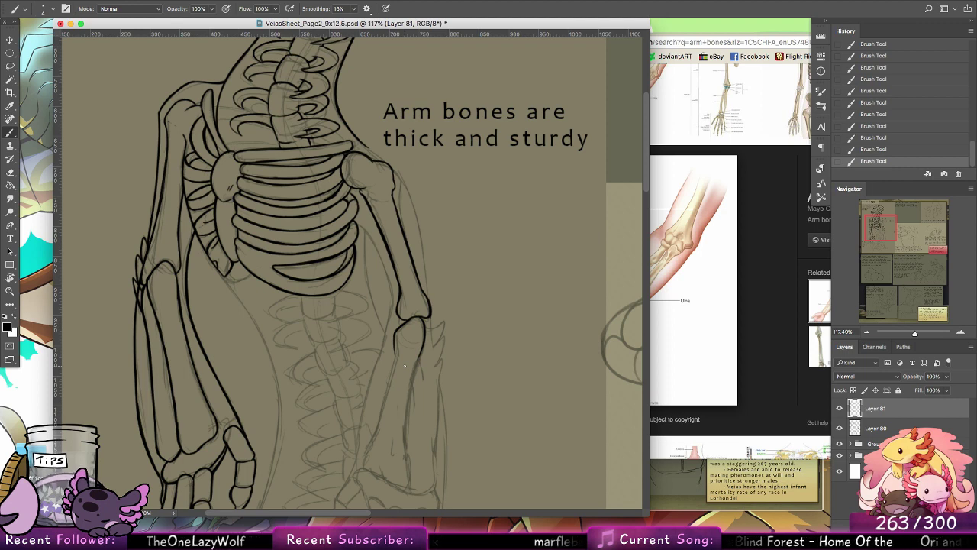
Step: Ink the inner edge of the second arm's forearm bone from the elbow end toward the wrist, redrawing it until smooth
{"action": "scroll", "coordinate": [404, 366], "scroll_direction": "down", "scroll_amount": 5}
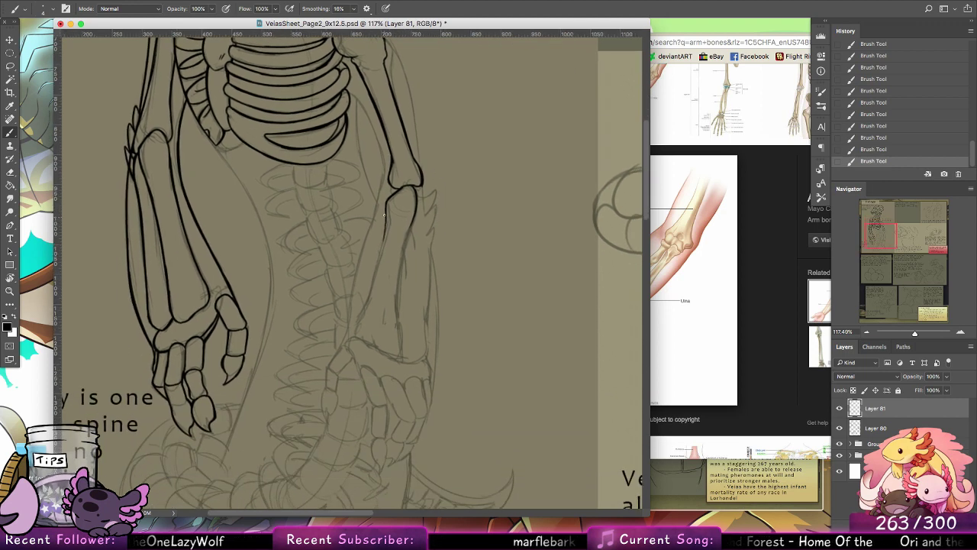
{"action": "left_click_drag", "start_coordinate": [384, 216], "coordinate": [367, 293]}
{"action": "key", "text": "super+z"}
{"action": "key", "text": "super+z"}
{"action": "left_click_drag", "start_coordinate": [387, 216], "coordinate": [370, 299]}
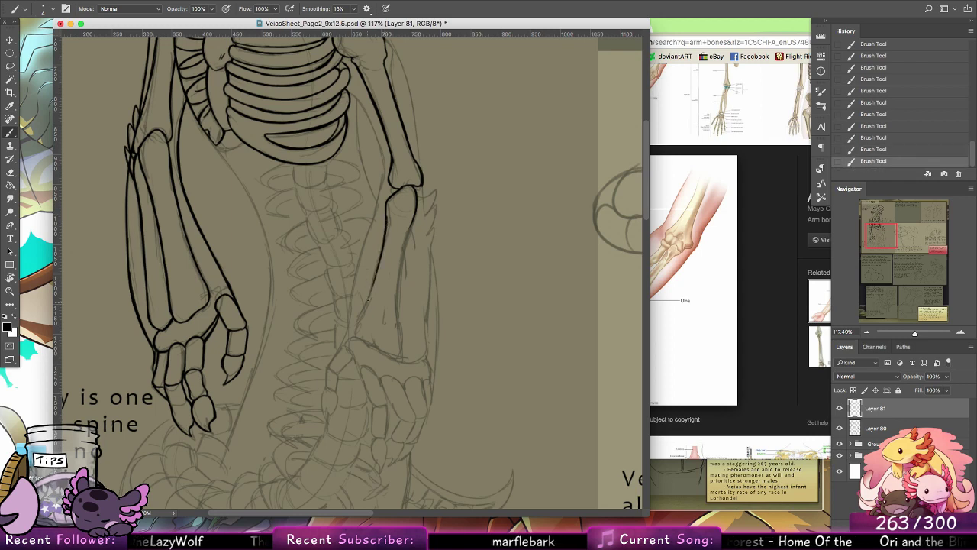
{"action": "key", "text": "super+z"}
{"action": "left_click_drag", "start_coordinate": [386, 216], "coordinate": [370, 293]}
Step: Ink the flared wrist end of the inner forearm bone and close its outer shaft edge up to the elbow
{"action": "key", "text": "super+z"}
{"action": "left_click_drag", "start_coordinate": [385, 216], "coordinate": [365, 307]}
{"action": "mouse_move", "coordinate": [377, 270]}
{"action": "left_mouse_down"}
{"action": "mouse_move", "coordinate": [356, 337]}
{"action": "mouse_move", "coordinate": [398, 356]}
{"action": "mouse_move", "coordinate": [400, 292]}
{"action": "left_mouse_up"}
{"action": "key", "text": "super+z"}
{"action": "mouse_move", "coordinate": [402, 332]}
{"action": "left_mouse_down"}
{"action": "mouse_move", "coordinate": [401, 254]}
{"action": "mouse_move", "coordinate": [395, 300]}
{"action": "left_mouse_up"}
{"action": "key", "text": "super+z"}
{"action": "key", "text": "super+z"}
{"action": "key", "text": "super+alt+z"}
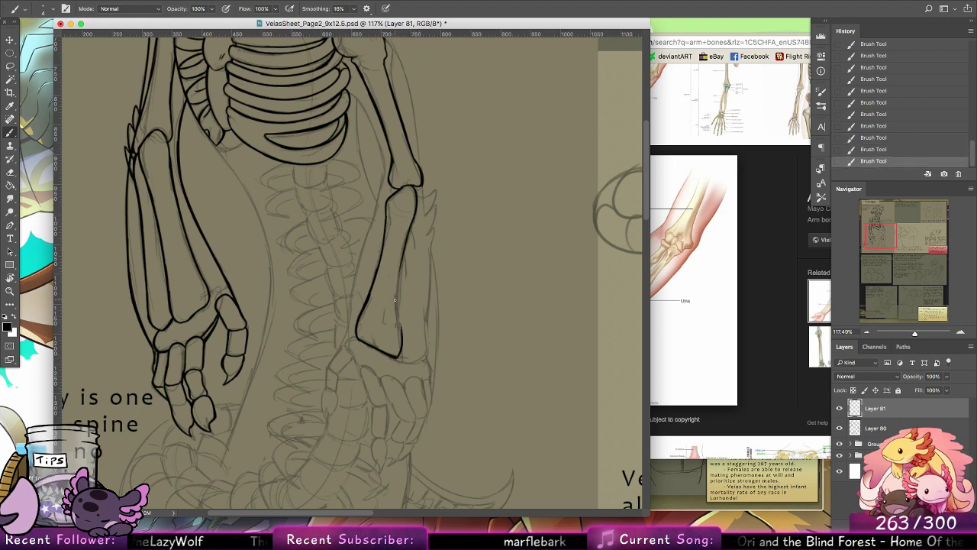
{"action": "left_click_drag", "start_coordinate": [408, 238], "coordinate": [397, 295]}
{"action": "left_click_drag", "start_coordinate": [400, 256], "coordinate": [399, 326]}
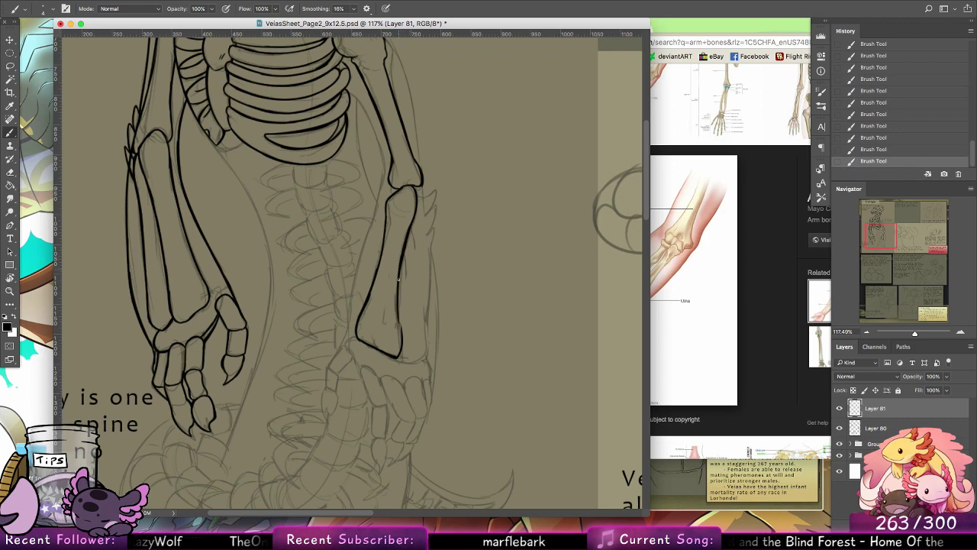
{"action": "left_click_drag", "start_coordinate": [399, 278], "coordinate": [398, 329]}
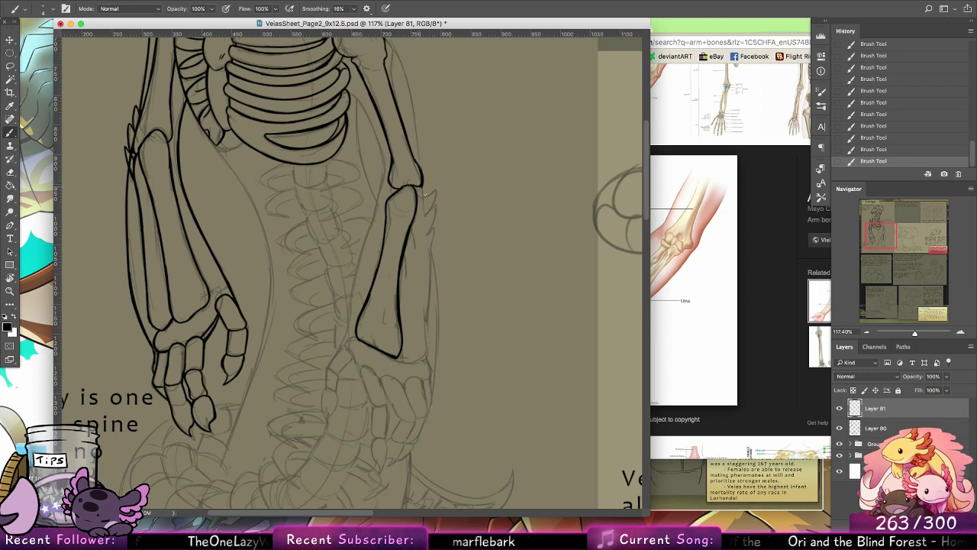
Step: Ink the elbow spikes and outer edge of the second arm's outer forearm bone down to the wrist
{"action": "mouse_move", "coordinate": [422, 185]}
{"action": "left_mouse_down"}
{"action": "mouse_move", "coordinate": [424, 197]}
{"action": "mouse_move", "coordinate": [436, 190]}
{"action": "left_mouse_up"}
{"action": "mouse_move", "coordinate": [436, 190]}
{"action": "left_mouse_down"}
{"action": "mouse_move", "coordinate": [428, 235]}
{"action": "mouse_move", "coordinate": [427, 182]}
{"action": "mouse_move", "coordinate": [424, 325]}
{"action": "left_mouse_up"}
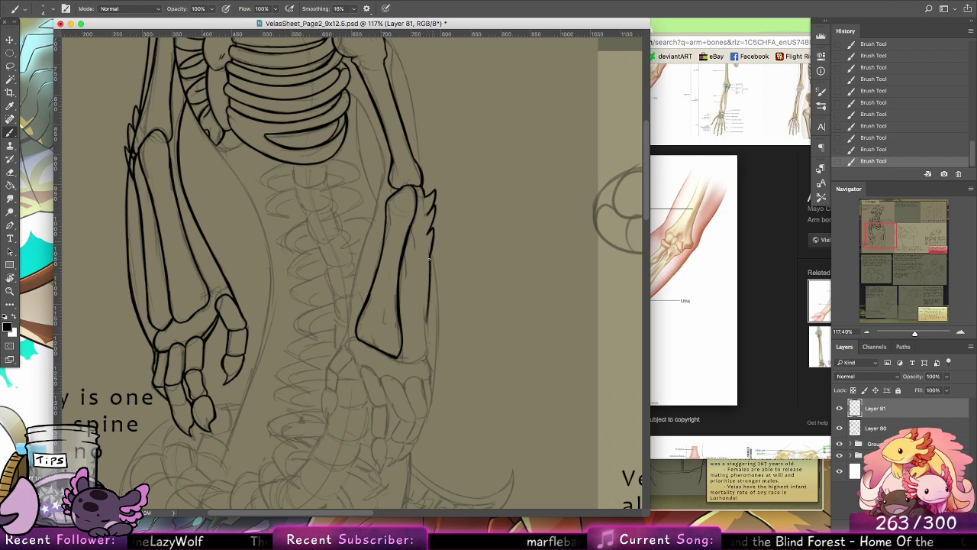
{"action": "scroll", "coordinate": [438, 282], "scroll_direction": "down", "scroll_amount": 3}
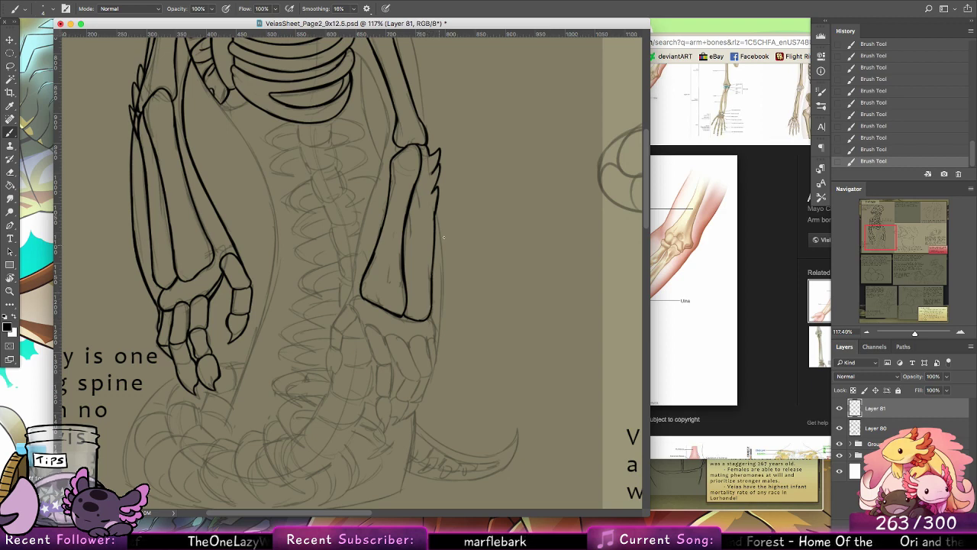
Step: Ink the inner edge of the outer forearm bone, leaving a narrow gap between the two forearm bones
{"action": "left_click_drag", "start_coordinate": [413, 200], "coordinate": [407, 240]}
{"action": "key", "text": "super+z"}
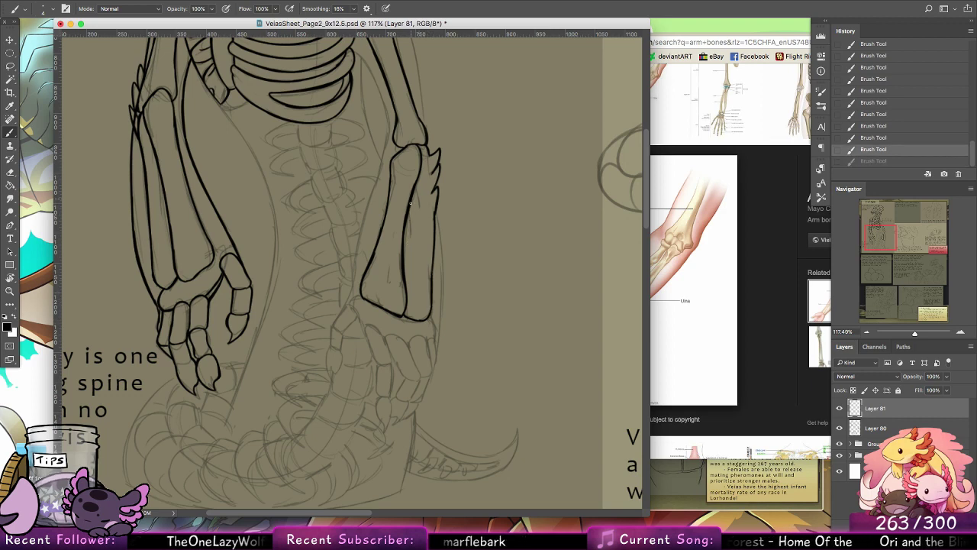
{"action": "left_click_drag", "start_coordinate": [412, 203], "coordinate": [406, 257]}
{"action": "left_click_drag", "start_coordinate": [408, 221], "coordinate": [406, 259]}
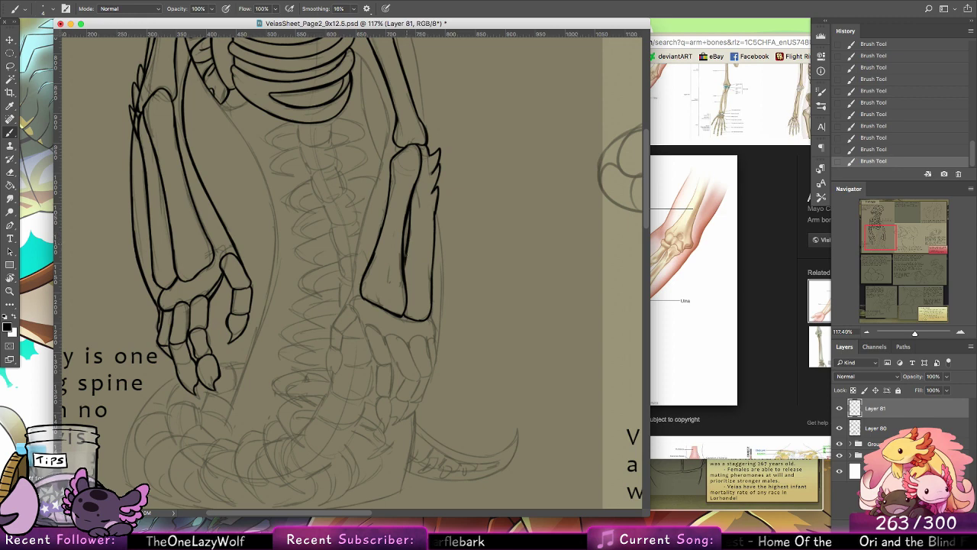
Step: Ink the outer body contour of the second upper arm from the shoulder down to the elbow, redoing uneven strokes
{"action": "scroll", "coordinate": [458, 252], "scroll_direction": "down", "scroll_amount": 3}
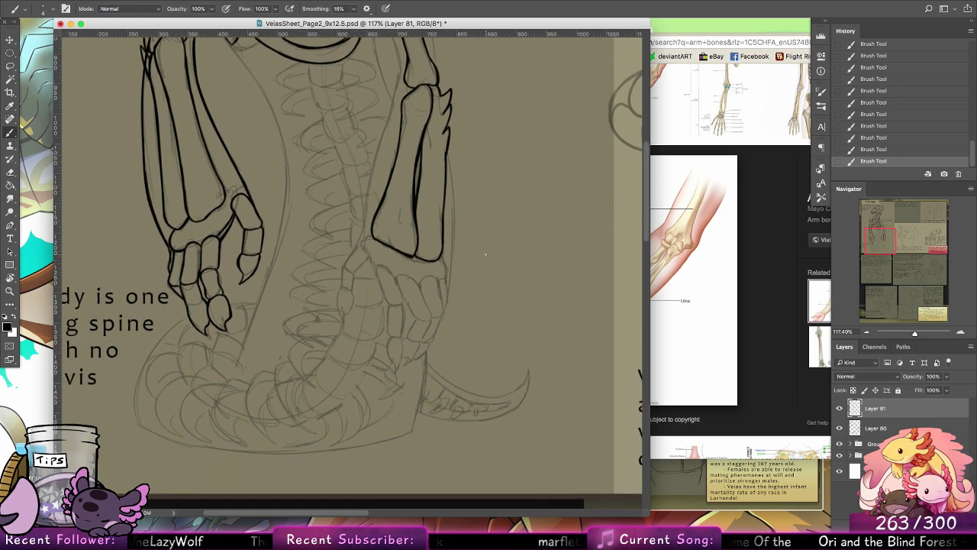
{"action": "scroll", "coordinate": [463, 195], "scroll_direction": "up", "scroll_amount": 10}
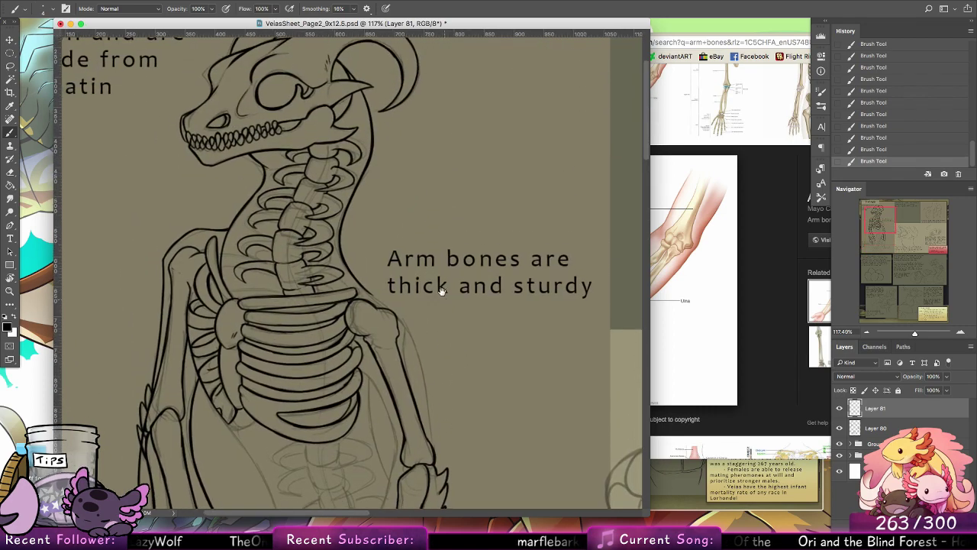
{"action": "key", "text": "super+z"}
{"action": "left_click_drag", "start_coordinate": [381, 299], "coordinate": [416, 358]}
{"action": "left_click_drag", "start_coordinate": [400, 316], "coordinate": [423, 387]}
{"action": "key", "text": "super+z"}
{"action": "left_click_drag", "start_coordinate": [404, 325], "coordinate": [422, 389]}
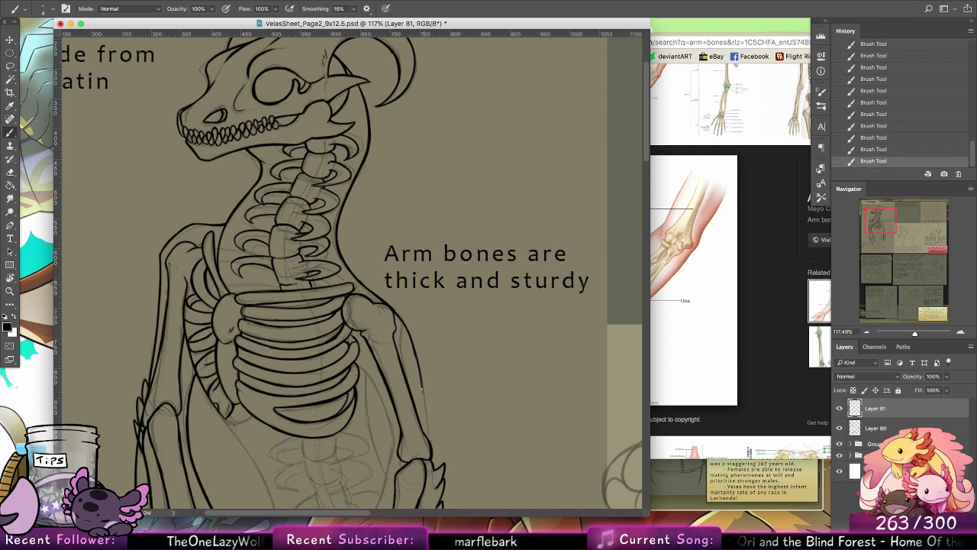
{"action": "scroll", "coordinate": [425, 342], "scroll_direction": "down", "scroll_amount": 3}
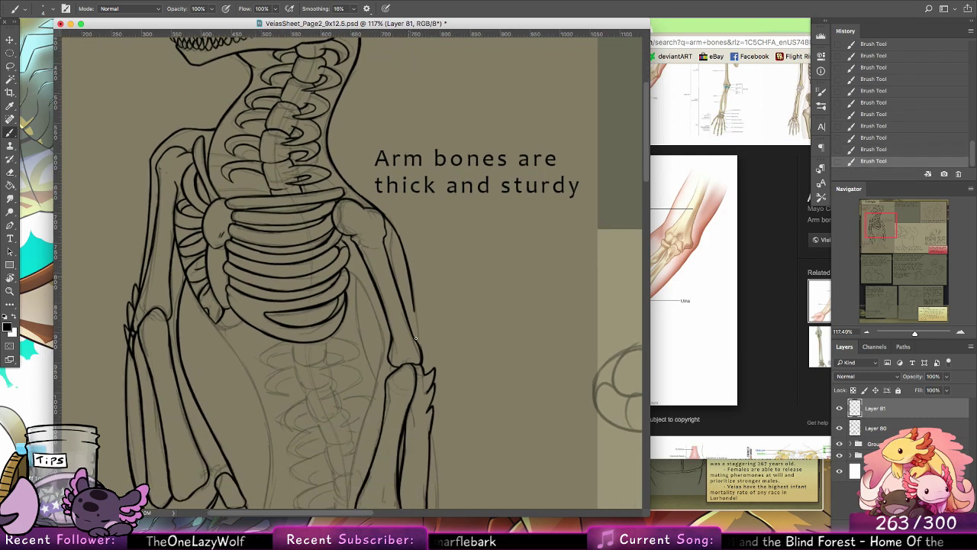
{"action": "key", "text": "super+z"}
{"action": "left_click_drag", "start_coordinate": [414, 300], "coordinate": [420, 348]}
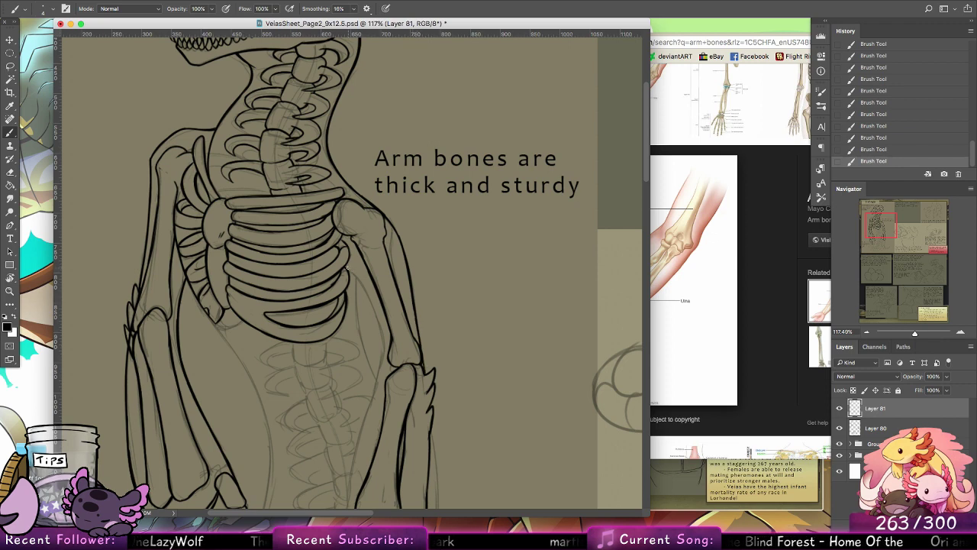
Step: Ink the inner body contour of the second arm from beside the rib cage down past the elbow to the wrist
{"action": "left_click_drag", "start_coordinate": [348, 267], "coordinate": [381, 340]}
{"action": "left_click_drag", "start_coordinate": [364, 287], "coordinate": [384, 349]}
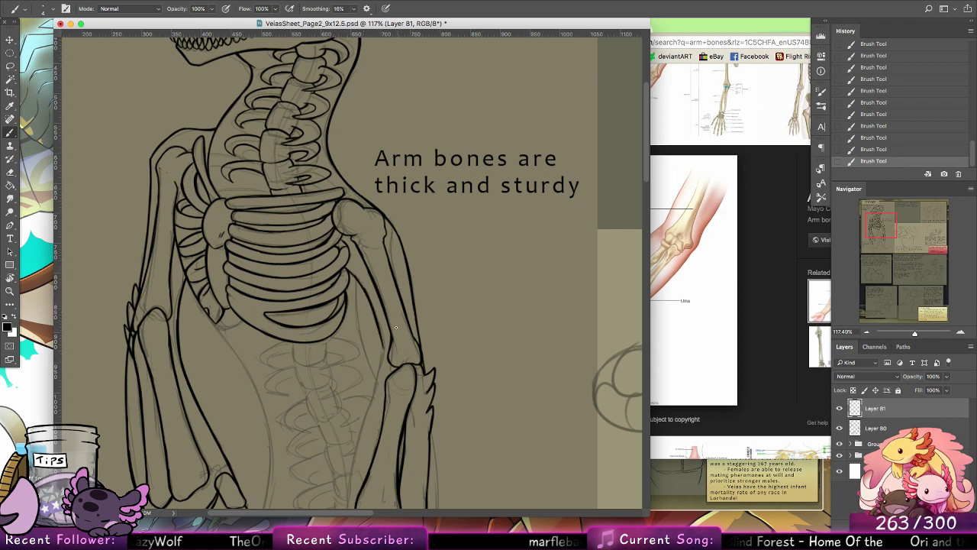
{"action": "scroll", "coordinate": [396, 328], "scroll_direction": "down", "scroll_amount": 5}
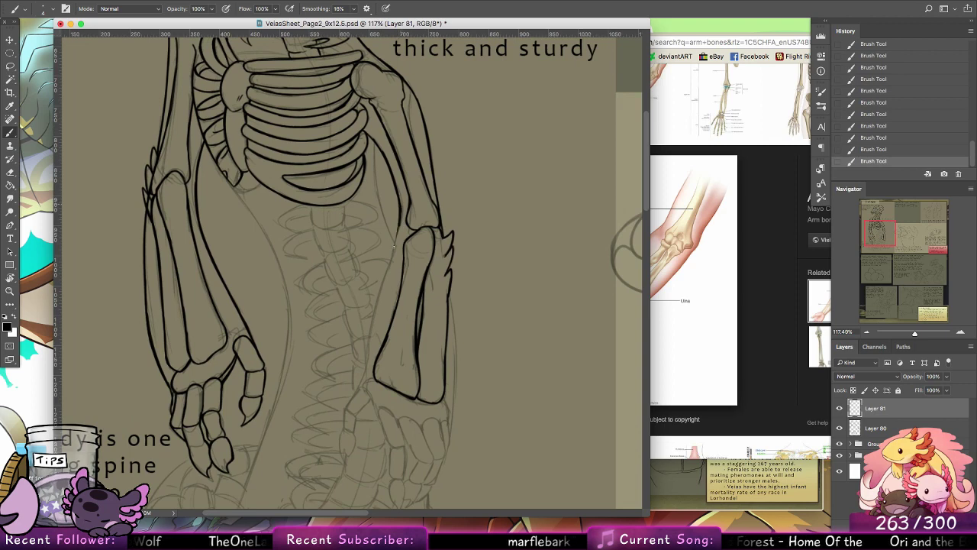
{"action": "left_click_drag", "start_coordinate": [386, 266], "coordinate": [365, 373]}
{"action": "left_click_drag", "start_coordinate": [374, 324], "coordinate": [366, 372]}
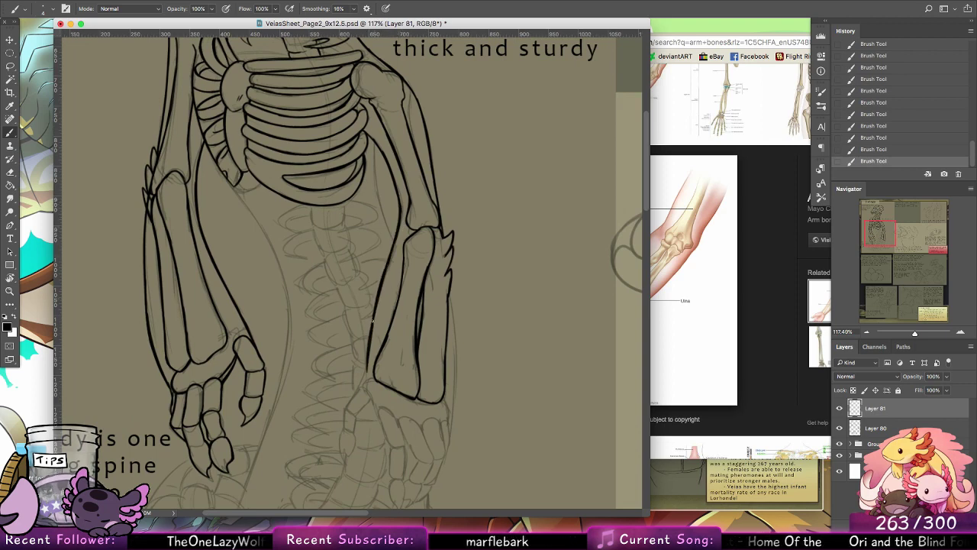
Step: Ink the first two thumb bones of the second hand below the wrist, redrawing the lower segment
{"action": "scroll", "coordinate": [365, 378], "scroll_direction": "down", "scroll_amount": 5}
{"action": "scroll", "coordinate": [365, 378], "scroll_direction": "left", "scroll_amount": 2}
{"action": "left_click_drag", "start_coordinate": [403, 245], "coordinate": [382, 290]}
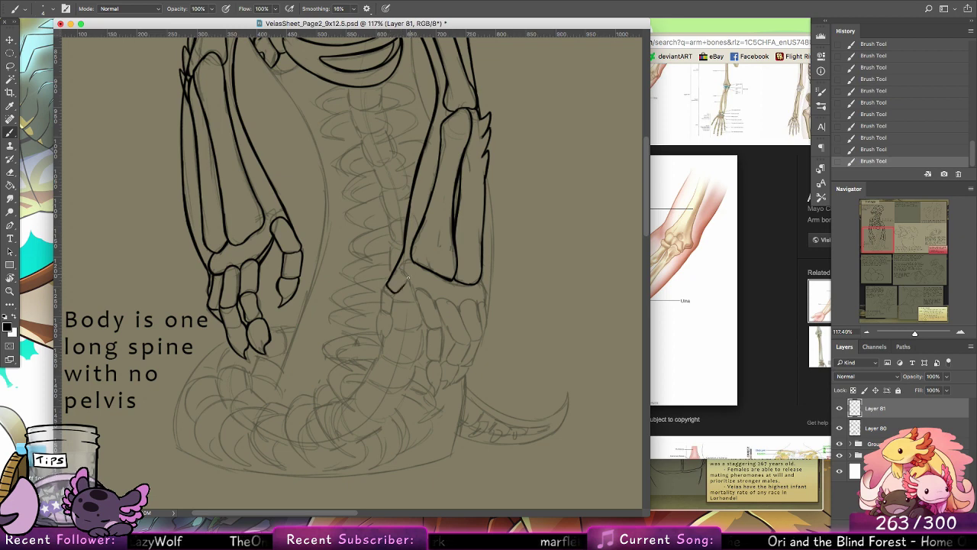
{"action": "left_click_drag", "start_coordinate": [408, 285], "coordinate": [403, 267]}
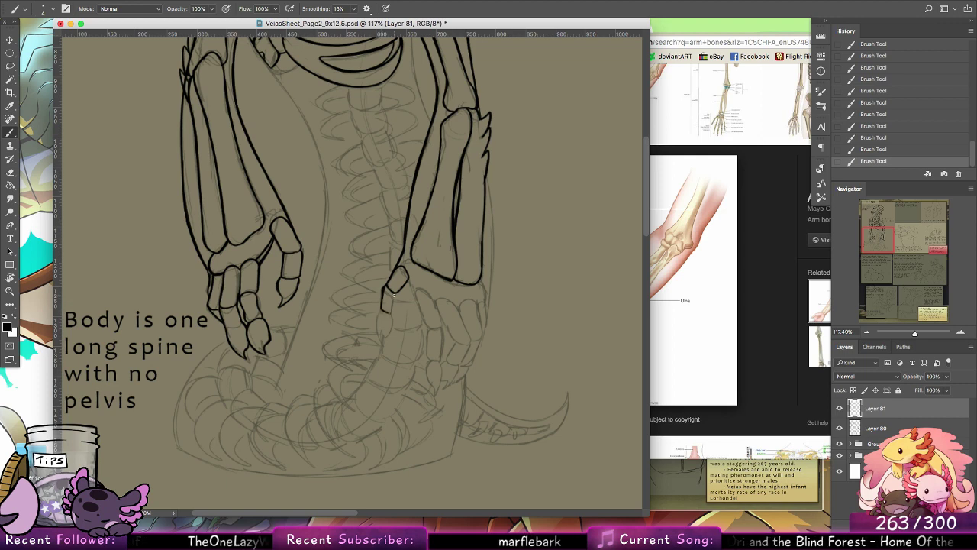
{"action": "key", "text": "alt+super+z"}
{"action": "key", "text": "alt+super+z"}
{"action": "key", "text": "alt+super+z"}
{"action": "left_click_drag", "start_coordinate": [388, 285], "coordinate": [381, 311]}
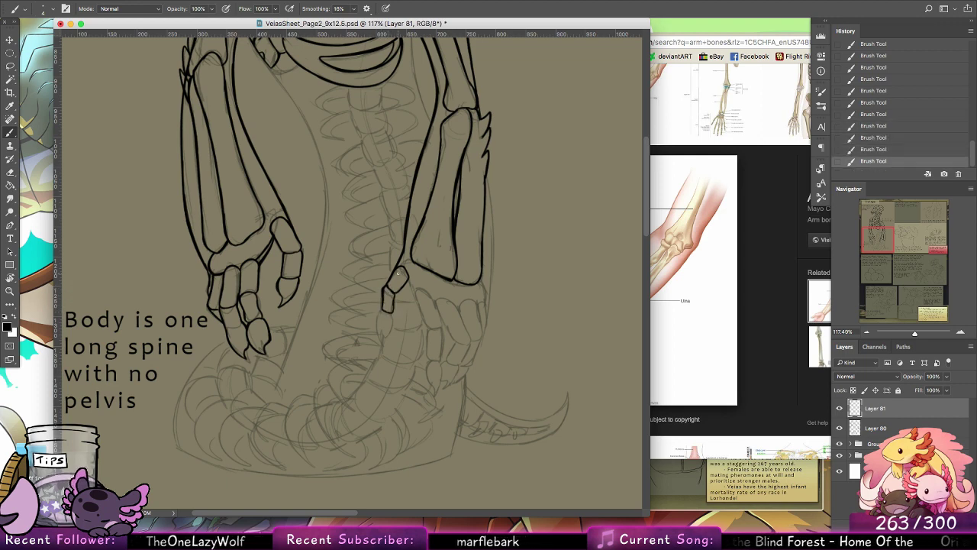
Step: Switch to Finder, hide the browser, preview JedoaSheet_Page6_9x12.5.psd and JedoaSheet_Page5_9x12.5.psd for comparison, and return to the Velas sheet in Photoshop
{"action": "key", "text": "z"}
{"action": "mouse_move", "coordinate": [549, 312]}
{"action": "left_mouse_down"}
{"action": "mouse_move", "coordinate": [490, 306]}
{"action": "mouse_move", "coordinate": [527, 307]}
{"action": "left_mouse_up"}
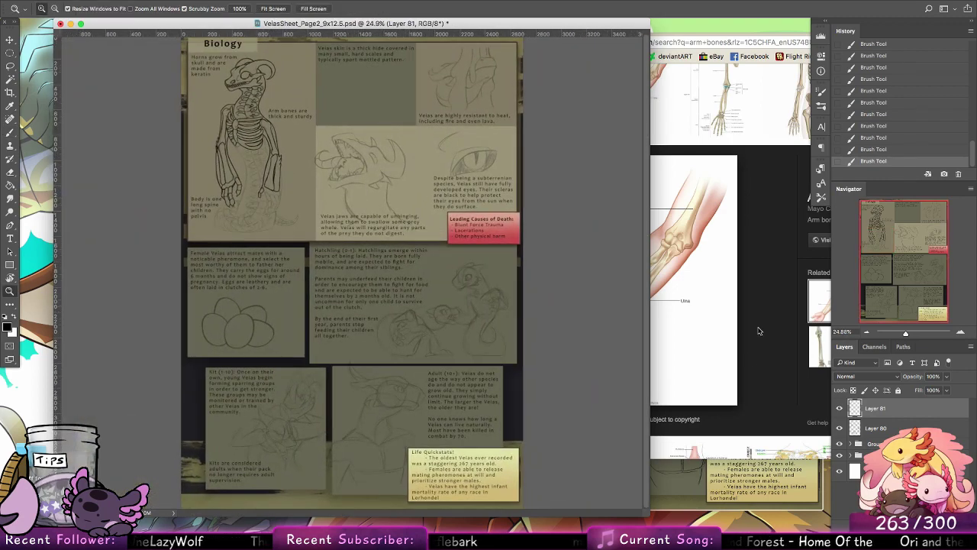
{"action": "left_click", "coordinate": [720, 478]}
{"action": "key", "text": "space"}
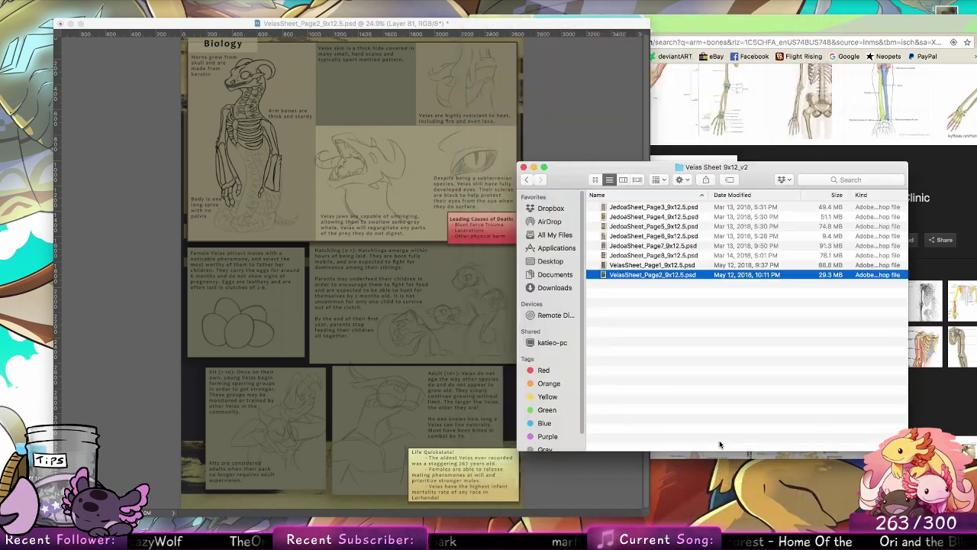
{"action": "left_click", "coordinate": [719, 93]}
{"action": "key", "text": "super+h"}
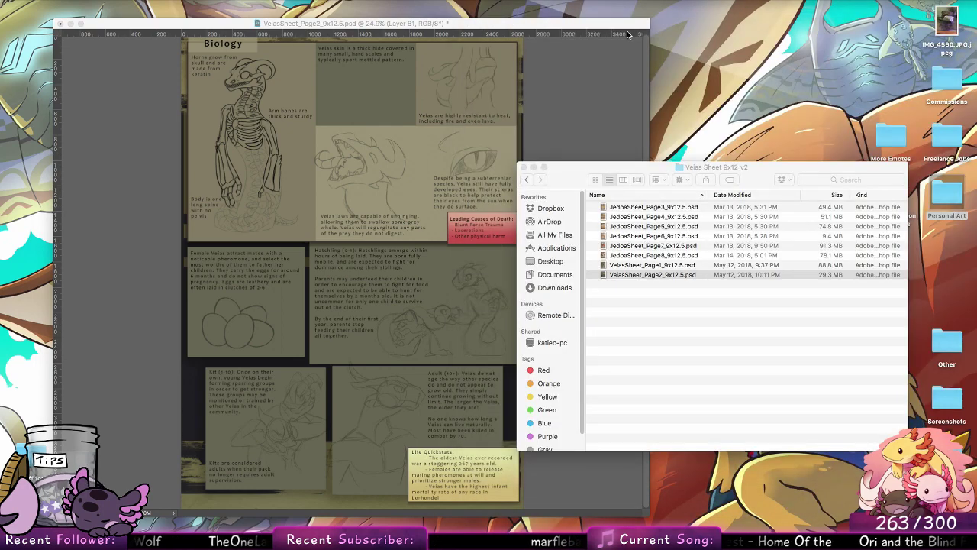
{"action": "left_click", "coordinate": [672, 236]}
{"action": "key", "text": "space"}
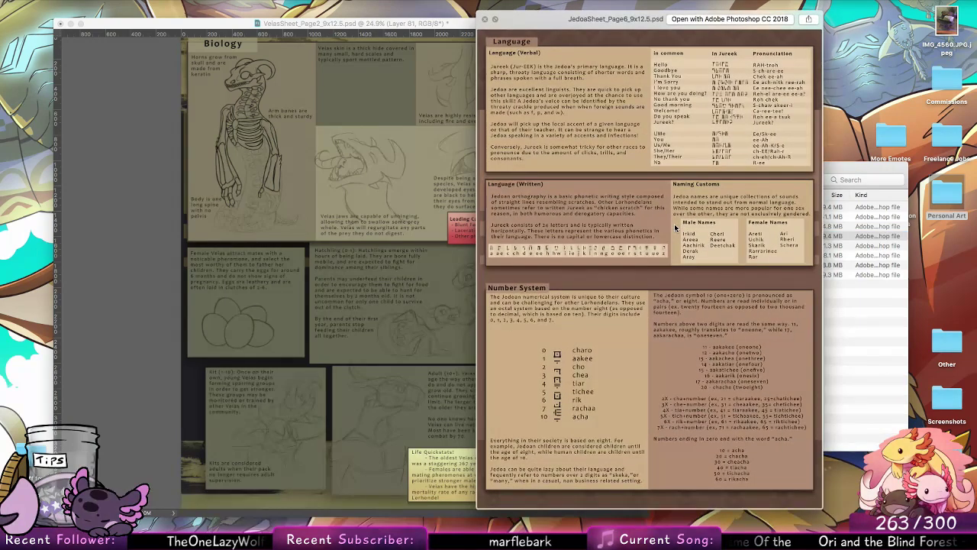
{"action": "key", "text": "Up"}
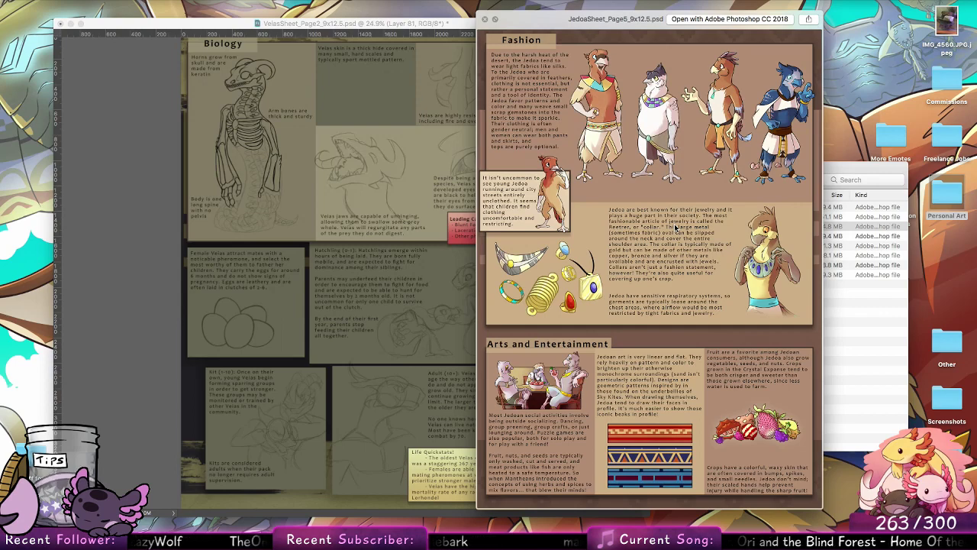
{"action": "key", "text": "space"}
{"action": "left_click", "coordinate": [86, 250]}
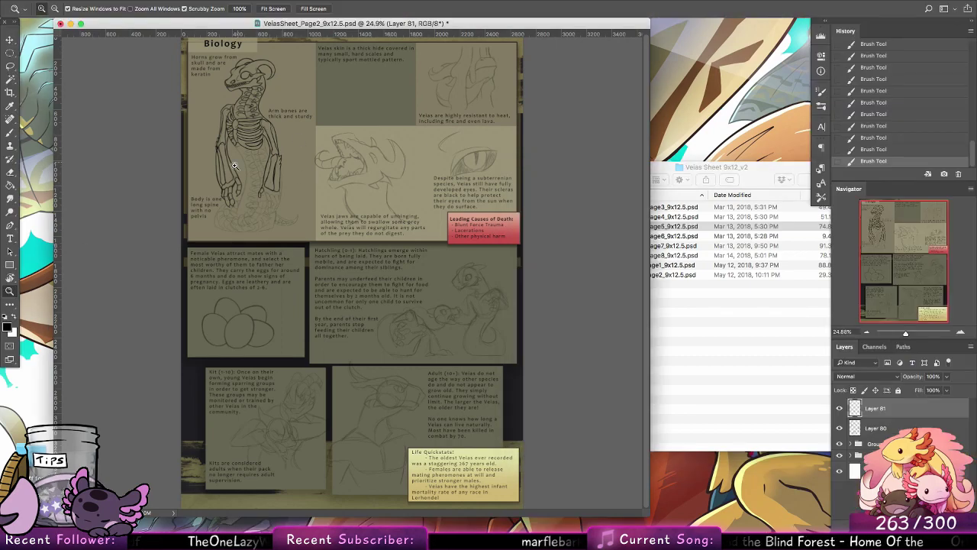
Step: Hide the sketch on Layer 80 to examine the skeleton's inked line art on its own
{"action": "left_click_drag", "start_coordinate": [235, 166], "coordinate": [431, 411]}
{"action": "left_click_drag", "start_coordinate": [258, 295], "coordinate": [274, 294]}
{"action": "left_click_drag", "start_coordinate": [432, 258], "coordinate": [447, 245]}
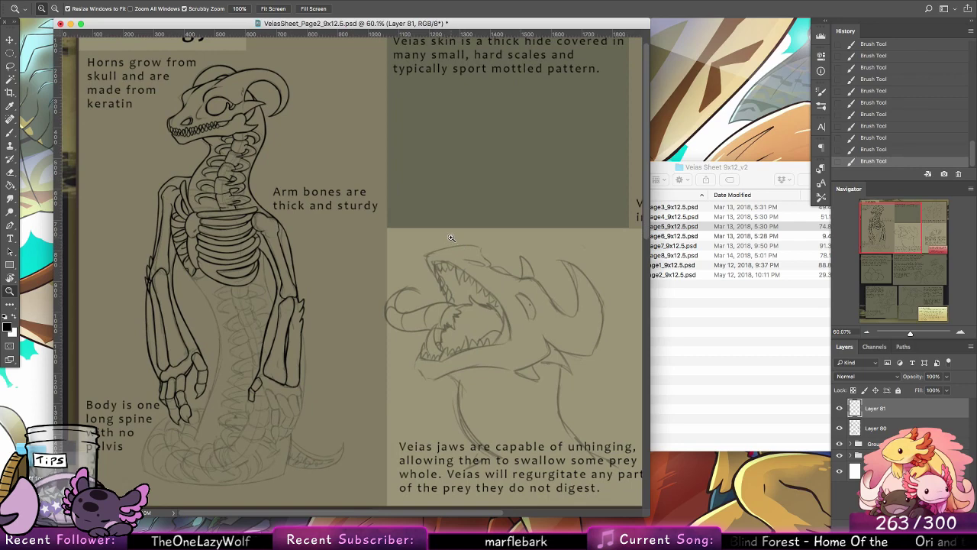
{"action": "left_click", "coordinate": [839, 428]}
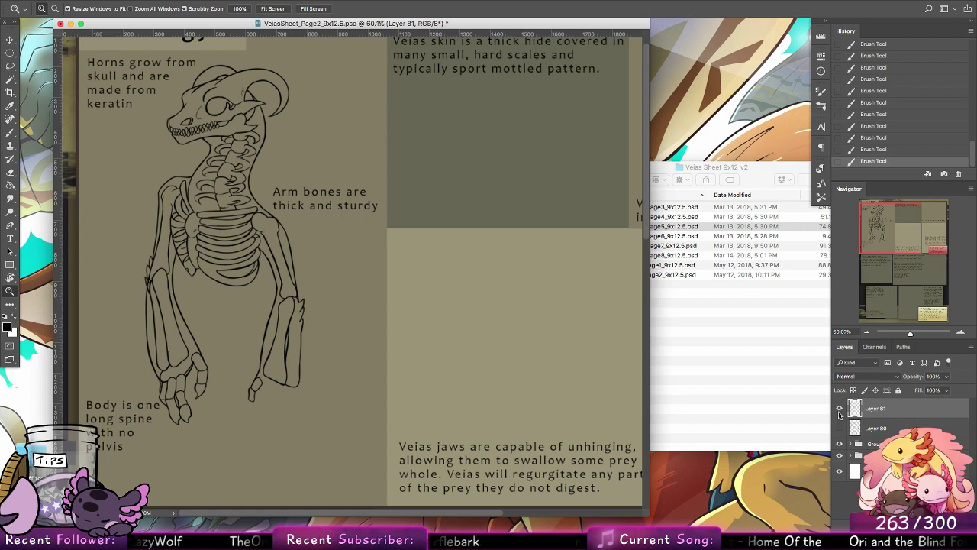
Step: Show the Layer 80 sketch again and ink the claw at the tip of the second hand's thumb, redrawing stray strokes
{"action": "left_click", "coordinate": [840, 429]}
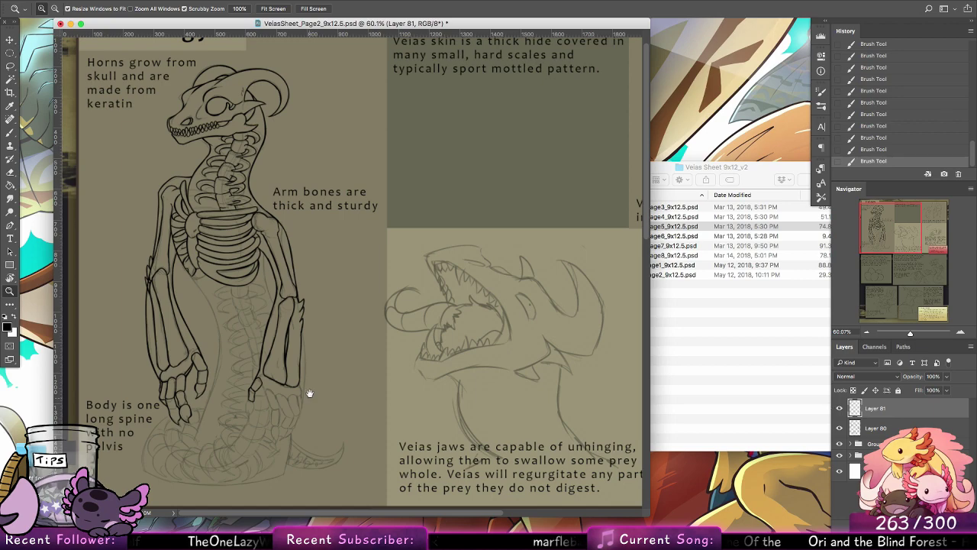
{"action": "scroll", "coordinate": [356, 260], "scroll_direction": "down", "scroll_amount": 3}
{"action": "scroll", "coordinate": [283, 286], "scroll_direction": "up", "scroll_amount": 2, "text": "alt"}
{"action": "scroll", "coordinate": [283, 286], "scroll_direction": "up", "scroll_amount": 1}
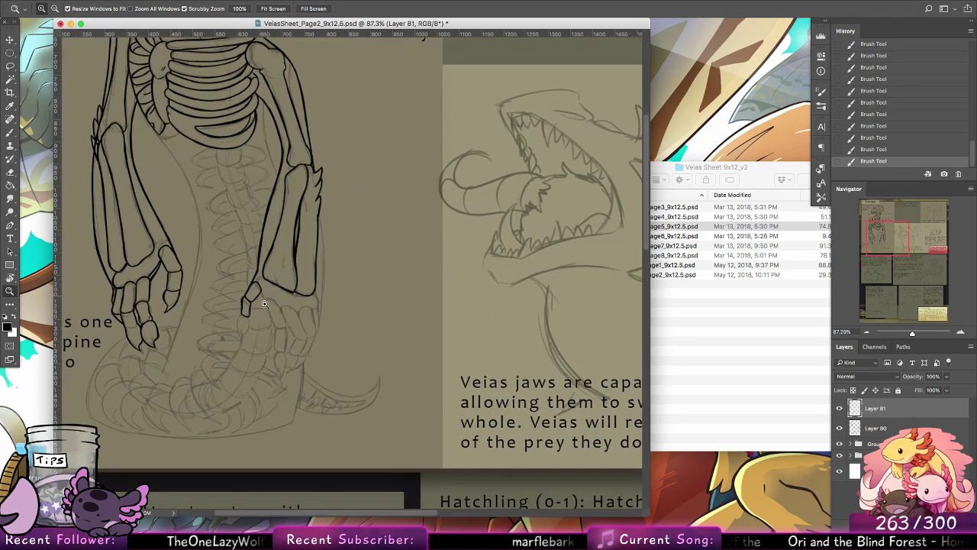
{"action": "scroll", "coordinate": [283, 287], "scroll_direction": "up", "scroll_amount": 1}
{"action": "key", "text": "b"}
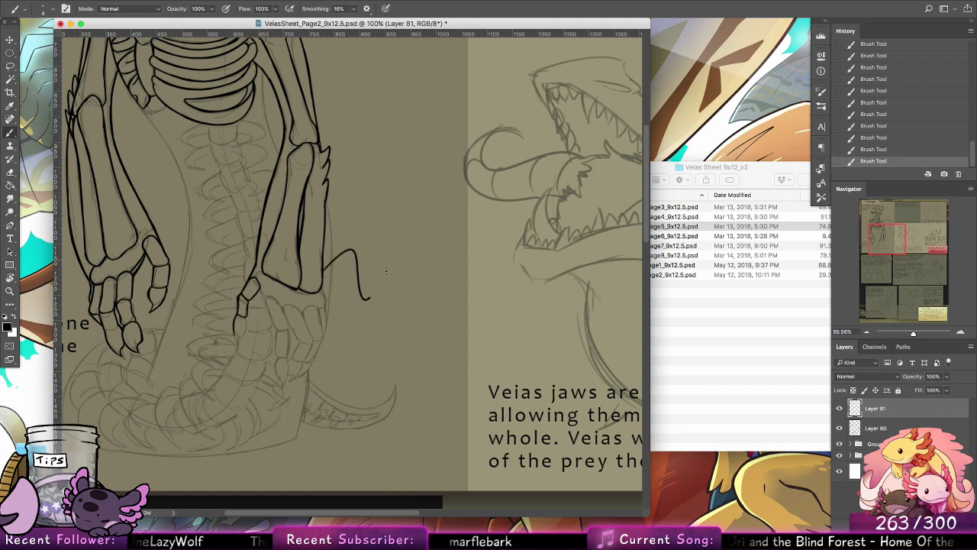
{"action": "key", "text": "super+z"}
{"action": "mouse_move", "coordinate": [234, 328]}
{"action": "left_mouse_down"}
{"action": "mouse_move", "coordinate": [241, 344]}
{"action": "mouse_move", "coordinate": [236, 338]}
{"action": "left_mouse_up"}
{"action": "key", "text": "super+z"}
{"action": "key", "text": "super+z"}
{"action": "key", "text": "super+z"}
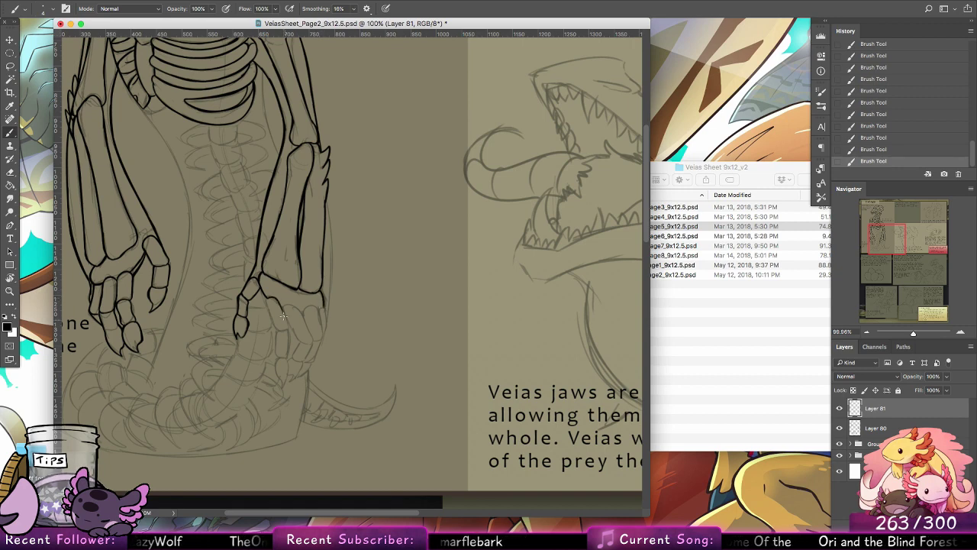
Step: Ink the upper bone of the second hand's first finger below the wrist, redrawing its edge
{"action": "left_click_drag", "start_coordinate": [266, 303], "coordinate": [277, 324]}
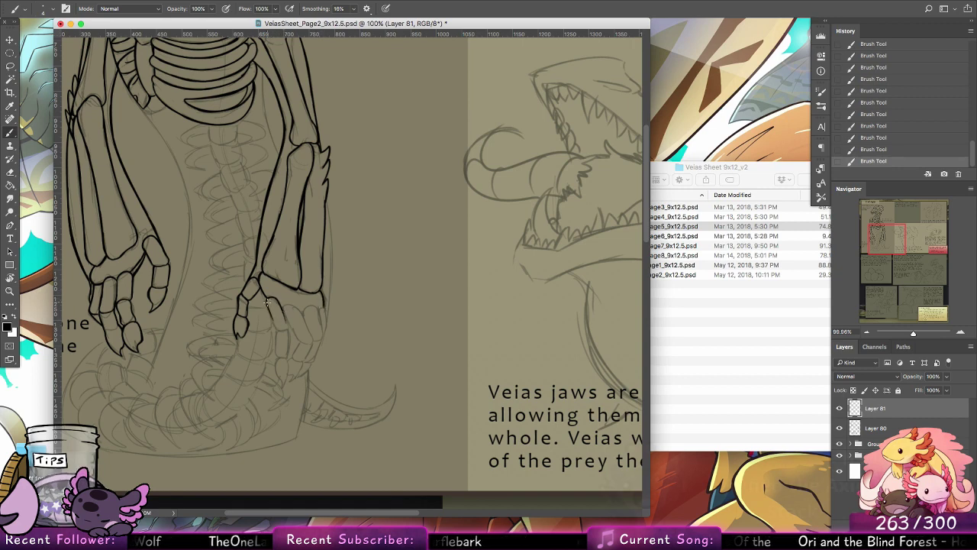
{"action": "key", "text": "super+z"}
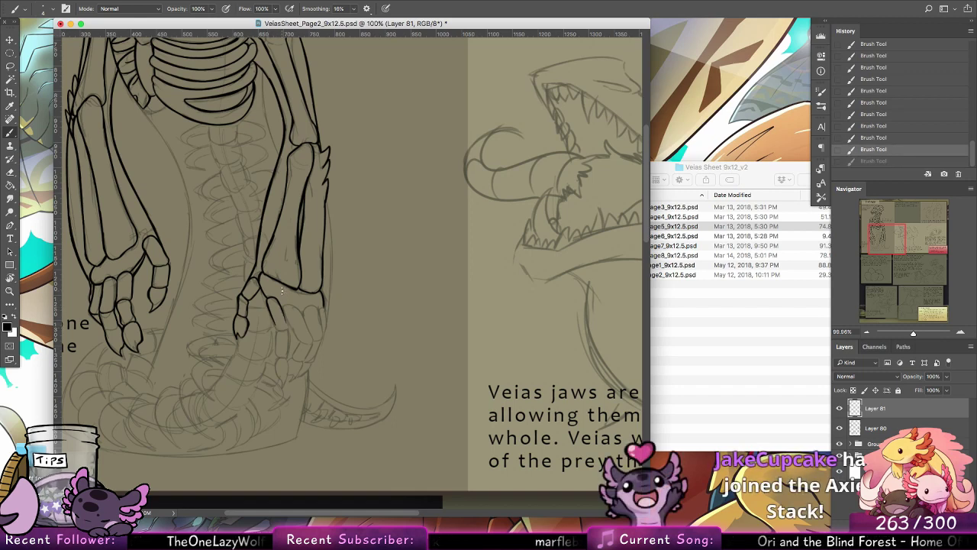
{"action": "left_click_drag", "start_coordinate": [267, 300], "coordinate": [277, 328]}
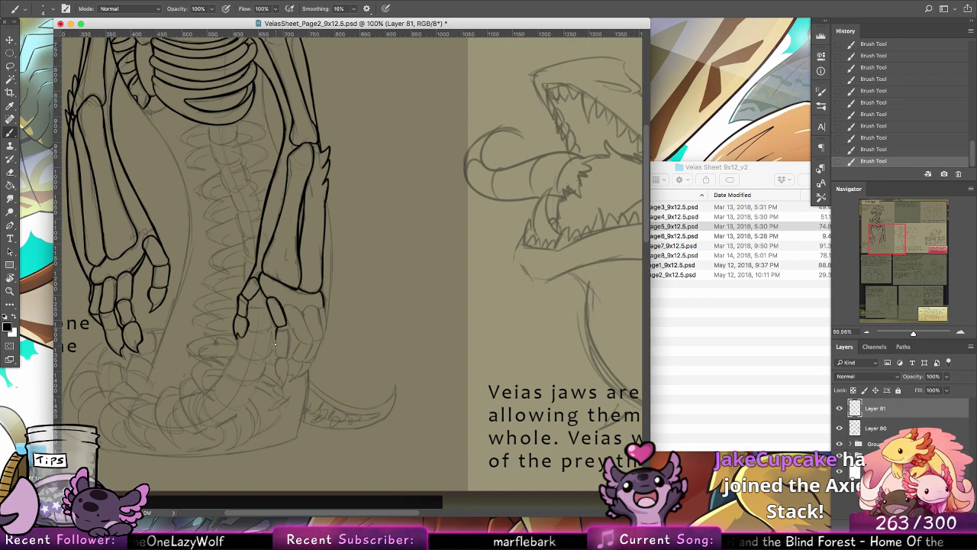
Step: Ink the lower segment and the claw of the second hand's first finger, redoing strokes to follow the sketch
{"action": "left_click_drag", "start_coordinate": [277, 336], "coordinate": [289, 356]}
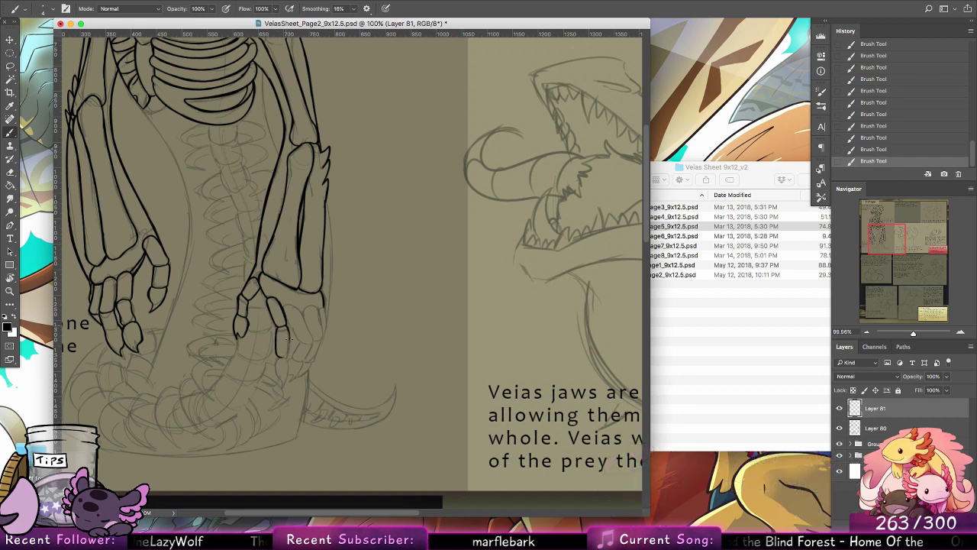
{"action": "key", "text": "super+z"}
{"action": "key", "text": "super+z"}
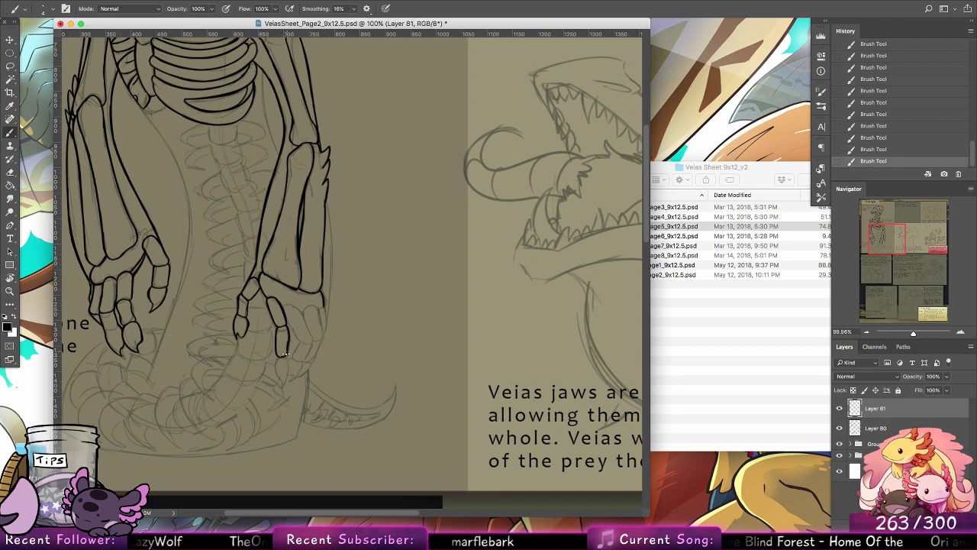
{"action": "key", "text": "super+z"}
{"action": "key", "text": "super+z"}
{"action": "scroll", "coordinate": [382, 275], "scroll_direction": "down", "scroll_amount": 4}
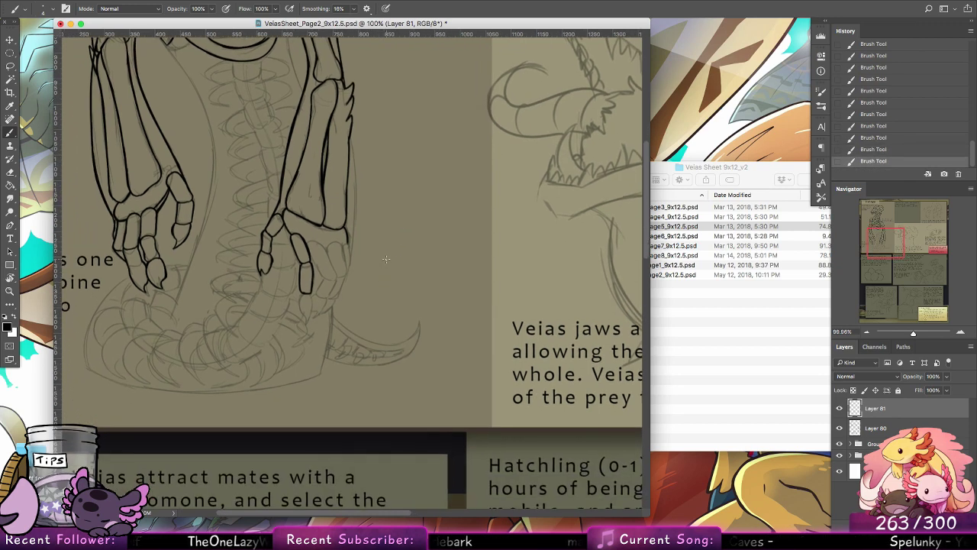
{"action": "scroll", "coordinate": [385, 260], "scroll_direction": "right", "scroll_amount": 8}
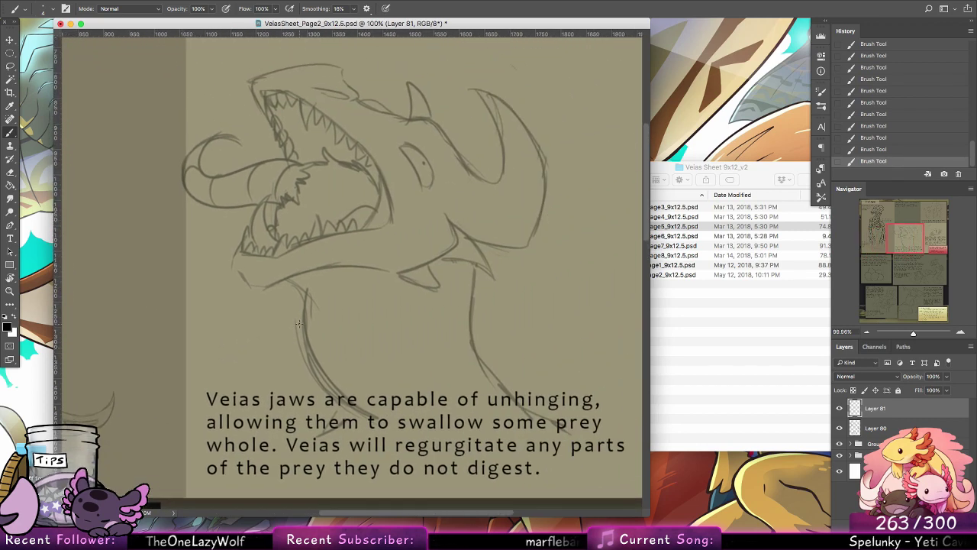
{"action": "scroll", "coordinate": [344, 336], "scroll_direction": "left", "scroll_amount": 5}
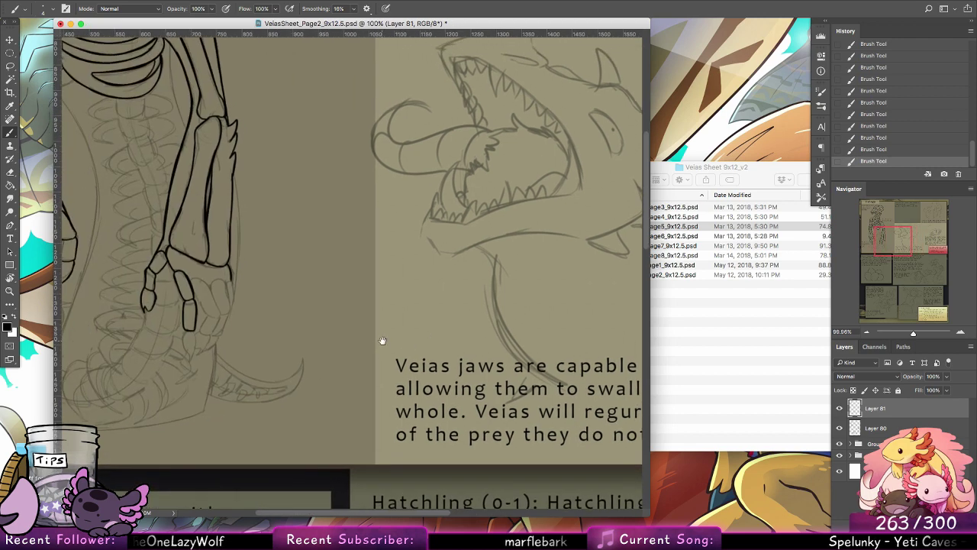
{"action": "scroll", "coordinate": [383, 341], "scroll_direction": "left", "scroll_amount": 4}
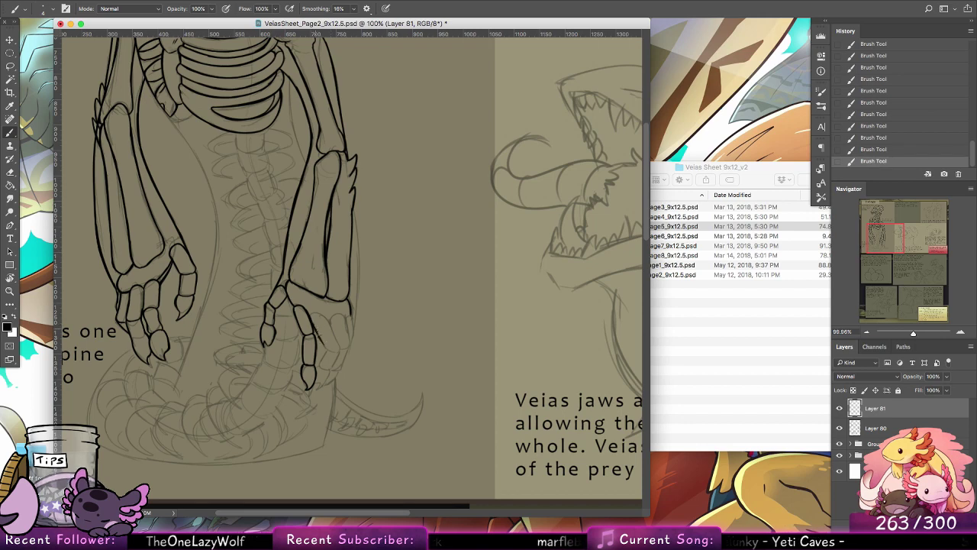
Step: Ink the bones and claws of the second hand's remaining two fingers over the sketch
{"action": "mouse_move", "coordinate": [317, 331]}
{"action": "left_mouse_down"}
{"action": "mouse_move", "coordinate": [330, 347]}
{"action": "mouse_move", "coordinate": [336, 340]}
{"action": "mouse_move", "coordinate": [325, 319]}
{"action": "left_mouse_up"}
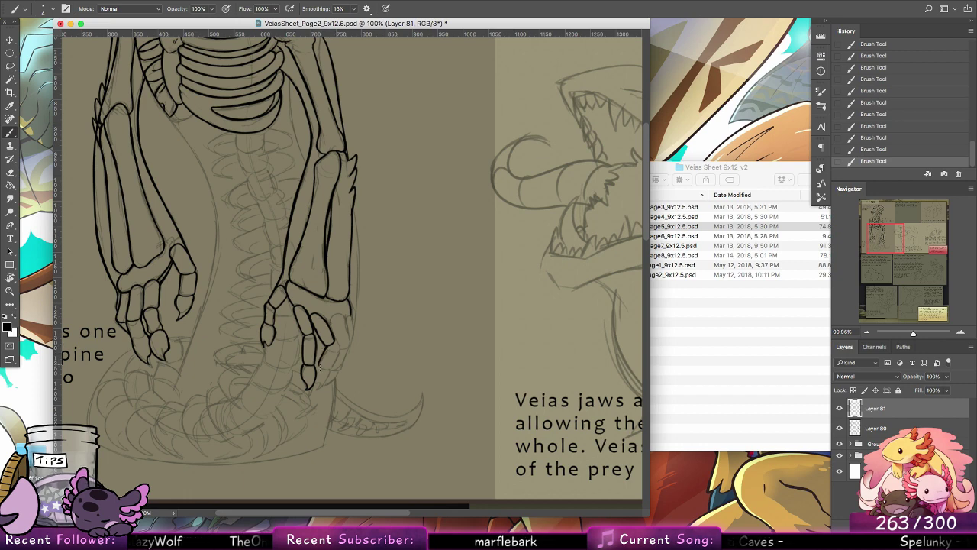
{"action": "mouse_move", "coordinate": [334, 344]}
{"action": "left_mouse_down"}
{"action": "mouse_move", "coordinate": [338, 354]}
{"action": "mouse_move", "coordinate": [316, 390]}
{"action": "left_mouse_up"}
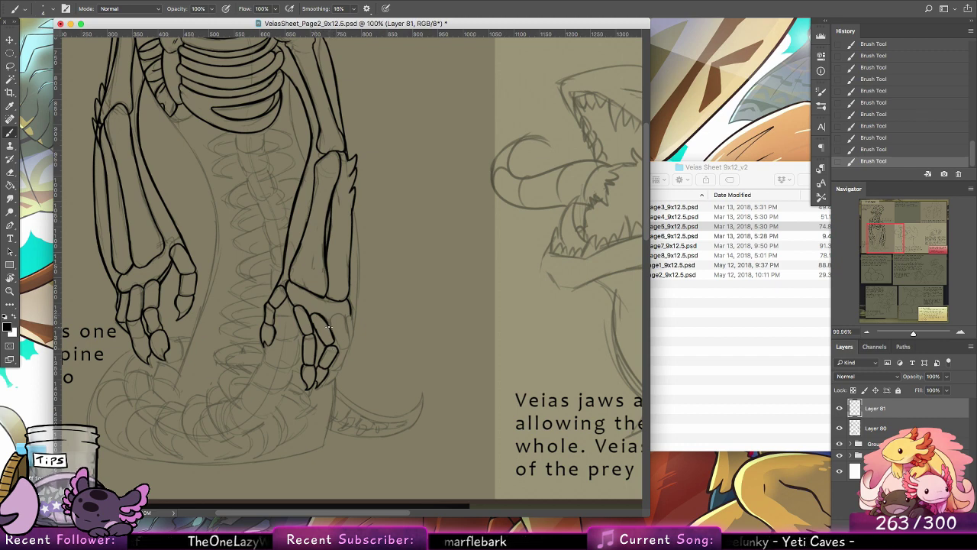
{"action": "mouse_move", "coordinate": [329, 324]}
{"action": "left_mouse_down"}
{"action": "mouse_move", "coordinate": [342, 319]}
{"action": "mouse_move", "coordinate": [349, 345]}
{"action": "left_mouse_up"}
{"action": "key", "text": "super+z"}
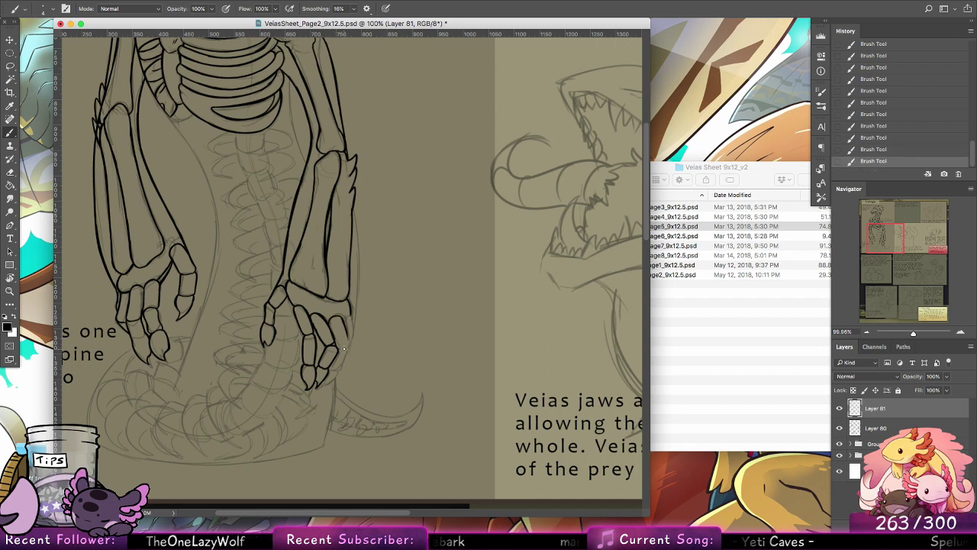
{"action": "left_click_drag", "start_coordinate": [346, 349], "coordinate": [326, 380]}
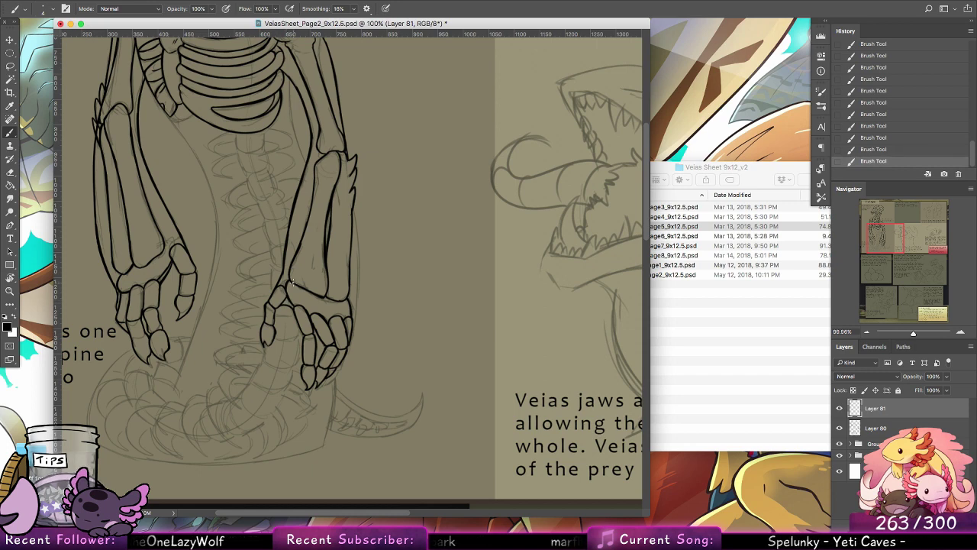
Step: Ink the outer contour of the second forearm from below the elbow spikes to the hand, redrawing it until it fits
{"action": "left_click_drag", "start_coordinate": [360, 219], "coordinate": [355, 312]}
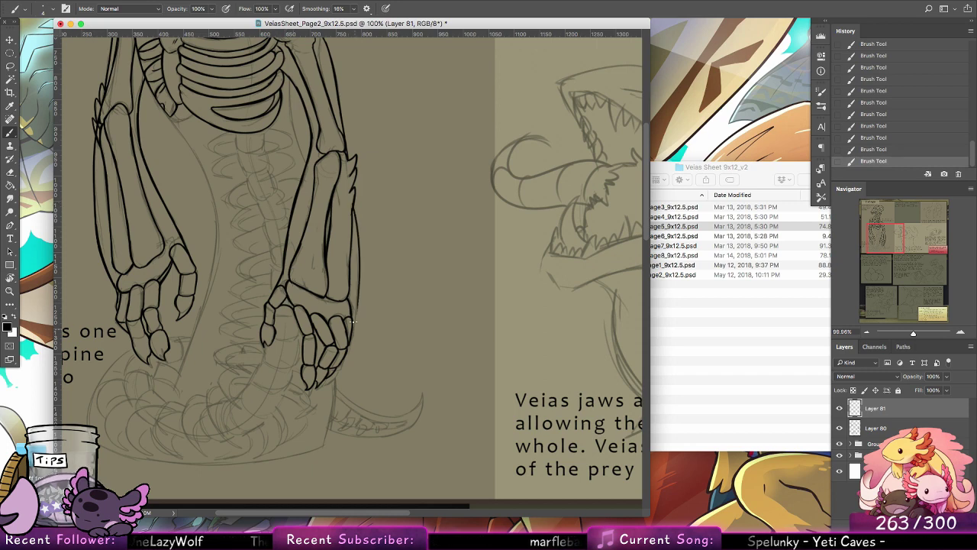
{"action": "key", "text": "super+z"}
{"action": "left_click_drag", "start_coordinate": [354, 202], "coordinate": [354, 312]}
{"action": "key", "text": "super+z"}
{"action": "left_click_drag", "start_coordinate": [355, 204], "coordinate": [353, 317]}
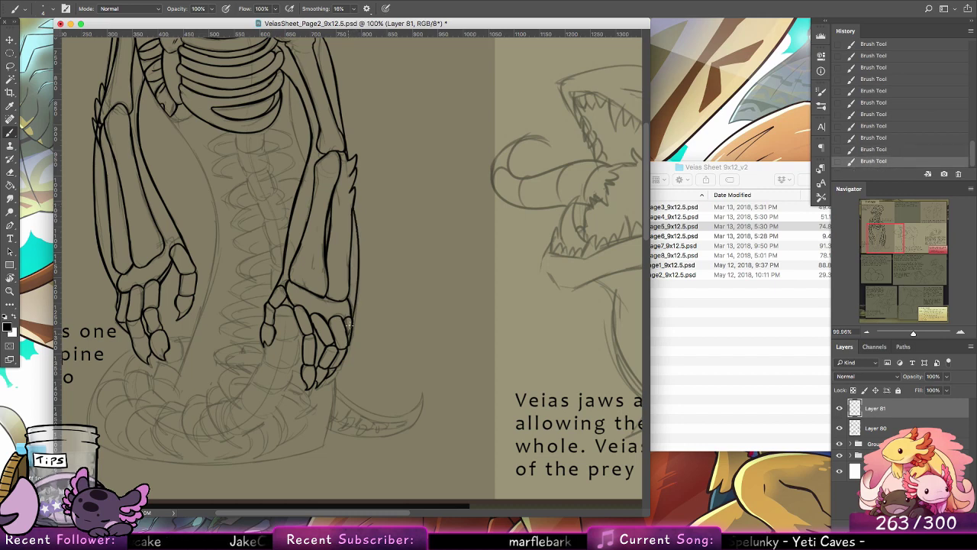
{"action": "key", "text": "super+z"}
{"action": "left_click_drag", "start_coordinate": [354, 208], "coordinate": [354, 318]}
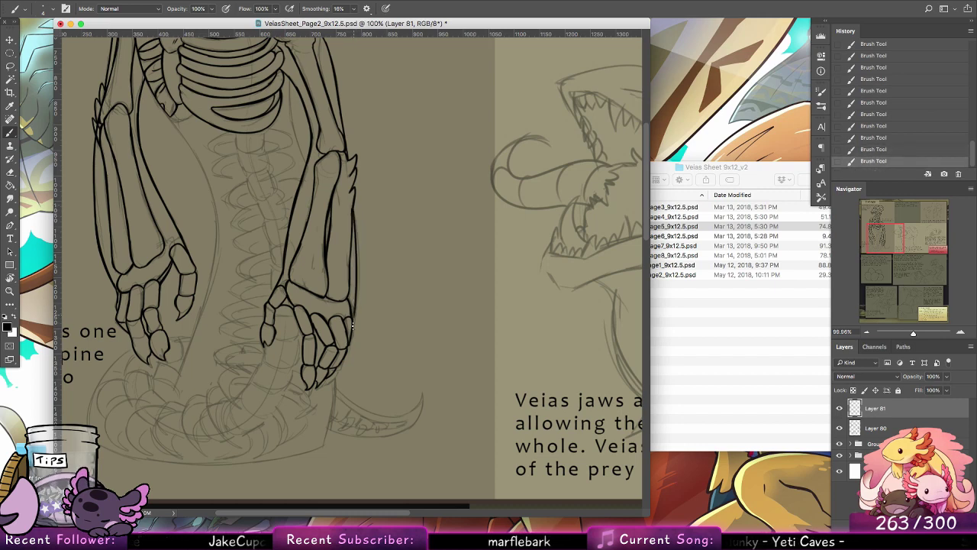
{"action": "mouse_move", "coordinate": [367, 368]}
{"action": "left_mouse_down"}
{"action": "mouse_move", "coordinate": [418, 313]}
{"action": "mouse_move", "coordinate": [423, 325]}
{"action": "left_mouse_up"}
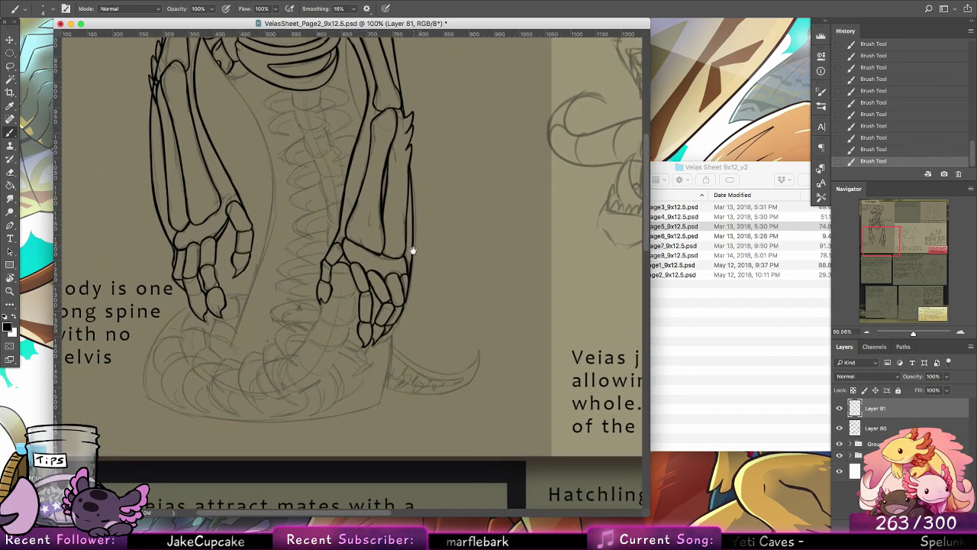
{"action": "scroll", "coordinate": [410, 247], "scroll_direction": "up", "scroll_amount": 8}
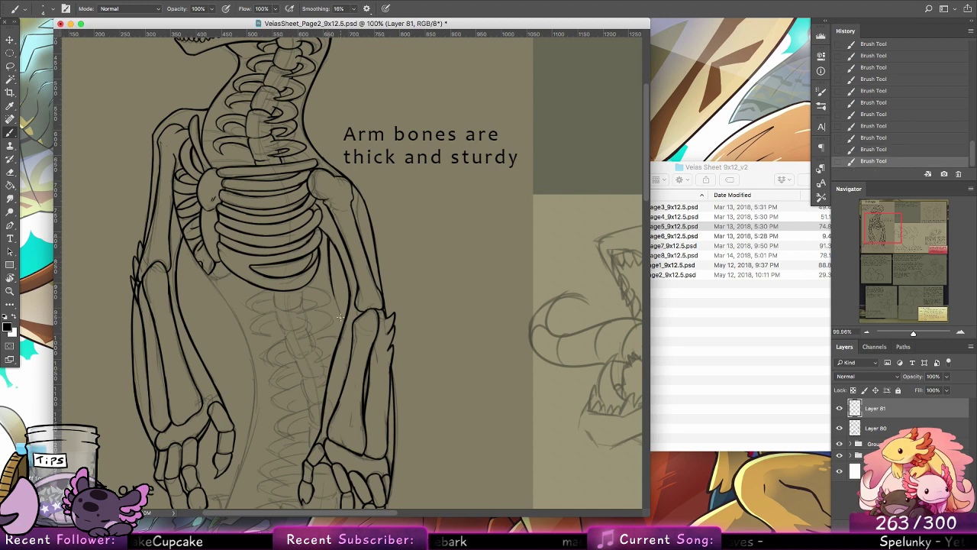
{"action": "key", "text": "super+z"}
{"action": "key", "text": "super+z"}
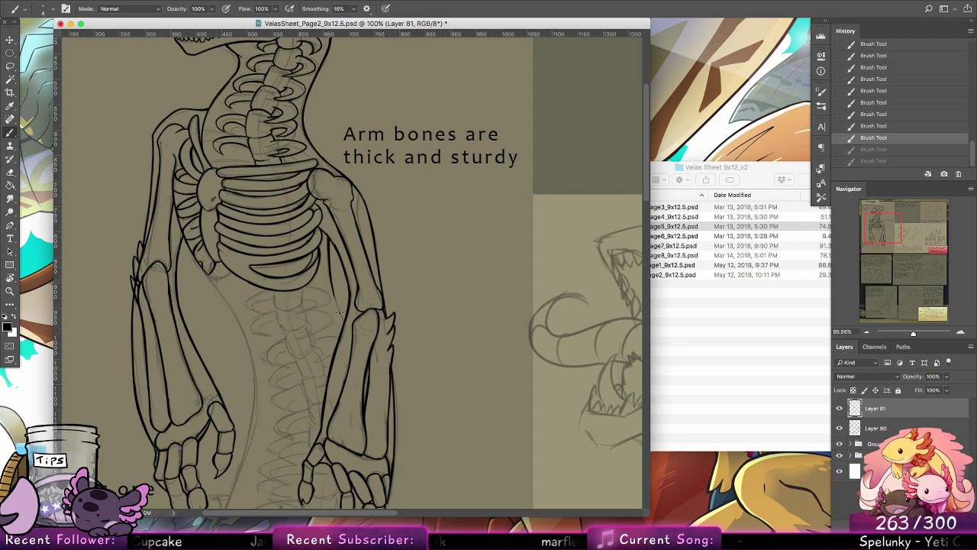
{"action": "key", "text": "shift+super+z"}
{"action": "key", "text": "shift+super+z"}
{"action": "key", "text": "super+z"}
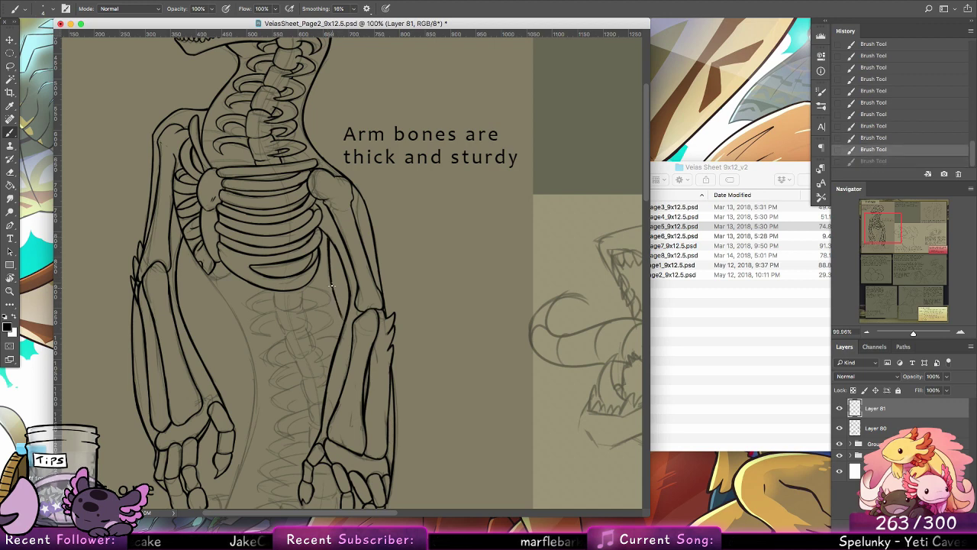
{"action": "key", "text": "shift+super+z"}
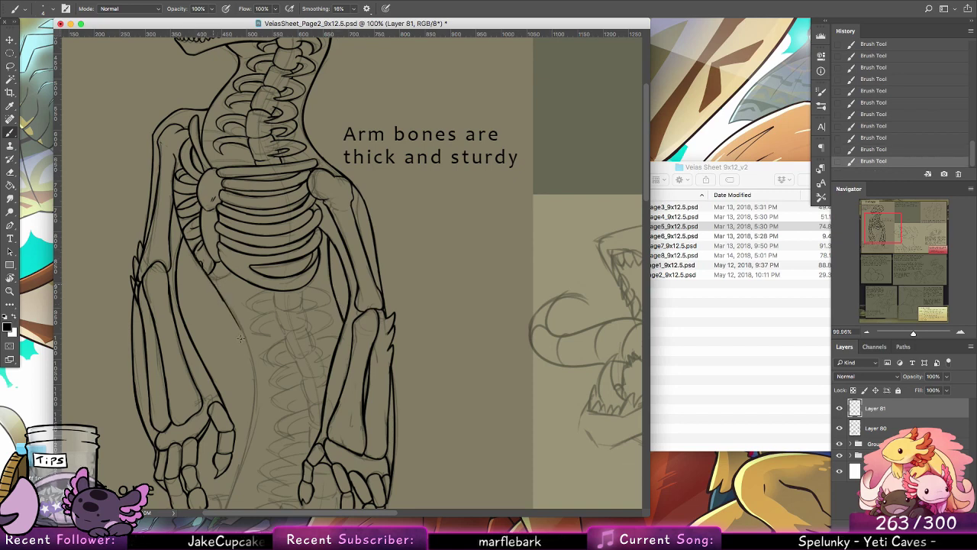
Step: Ink the body contour curving down from below the rib cage beside the first forearm, redrawing its lower stretch
{"action": "left_click_drag", "start_coordinate": [241, 338], "coordinate": [253, 369]}
{"action": "key", "text": "super+z"}
{"action": "left_click_drag", "start_coordinate": [240, 330], "coordinate": [255, 387]}
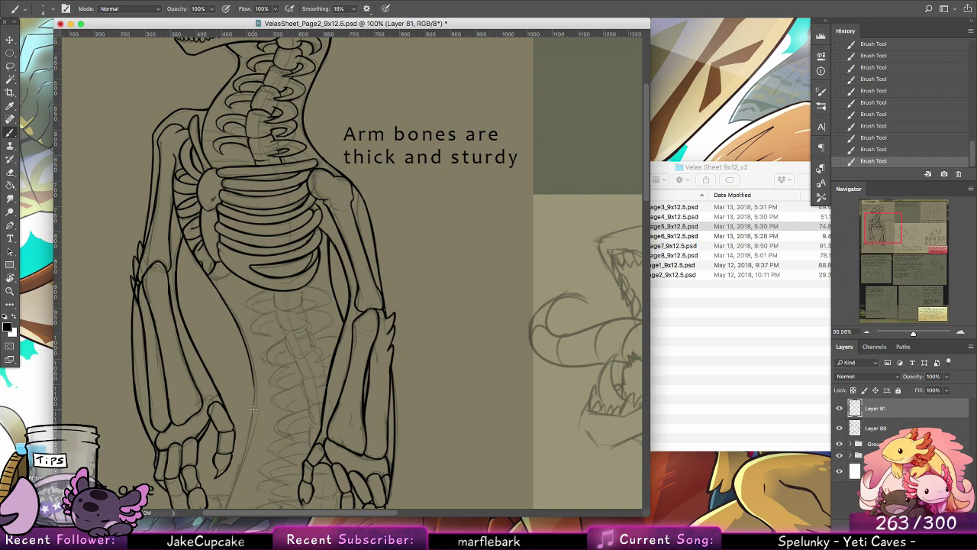
Step: Extend the body contour past the first hand to the coils and ink the opposite side below the second hand
{"action": "scroll", "coordinate": [440, 266], "scroll_direction": "down", "scroll_amount": 5}
{"action": "scroll", "coordinate": [440, 266], "scroll_direction": "left", "scroll_amount": 3}
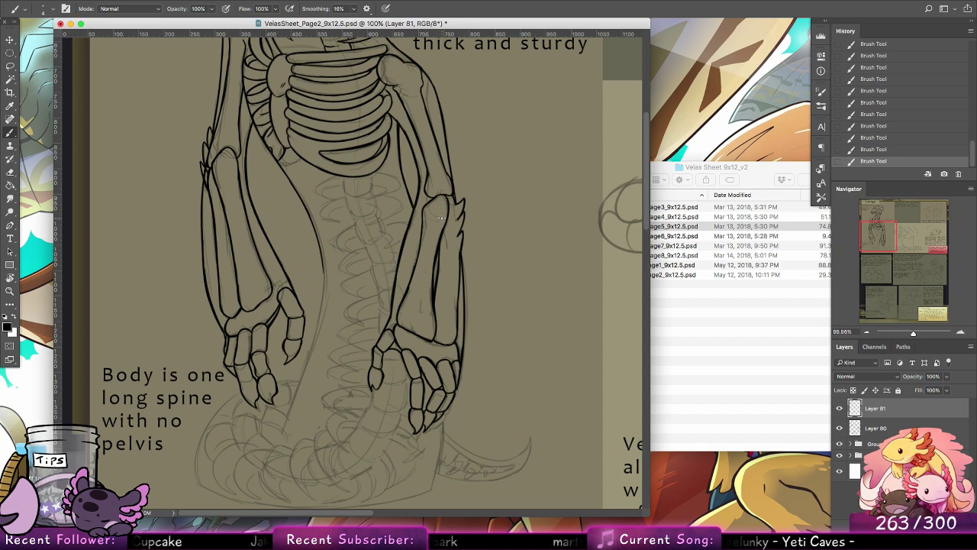
{"action": "left_click_drag", "start_coordinate": [318, 247], "coordinate": [311, 349]}
{"action": "key", "text": "super+z"}
{"action": "key", "text": "super+z"}
{"action": "left_click_drag", "start_coordinate": [320, 256], "coordinate": [310, 352]}
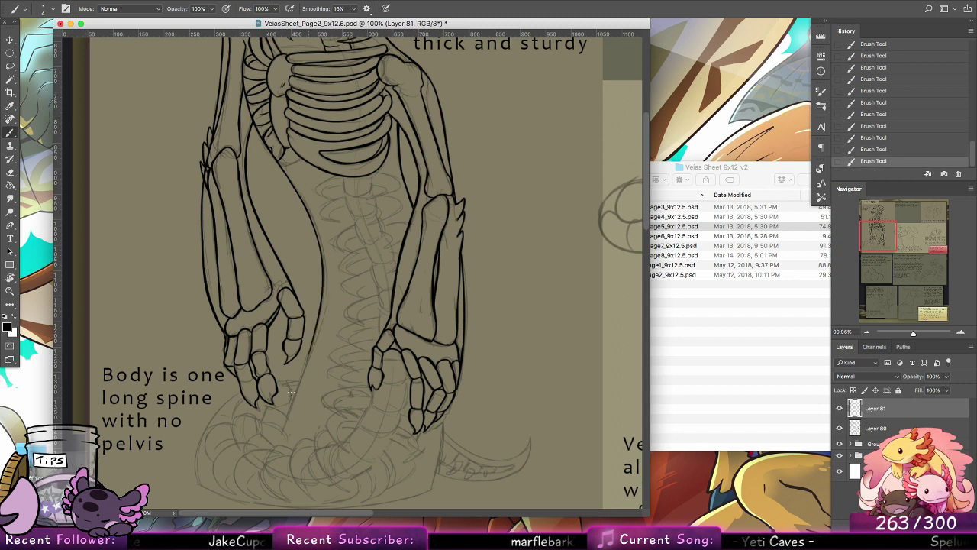
{"action": "left_click_drag", "start_coordinate": [357, 374], "coordinate": [393, 325]}
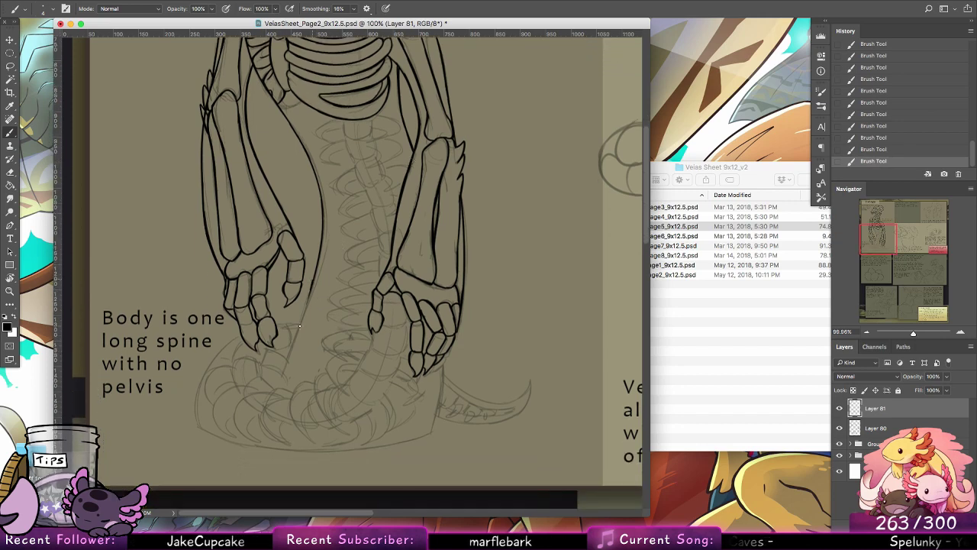
{"action": "left_click_drag", "start_coordinate": [312, 291], "coordinate": [277, 380]}
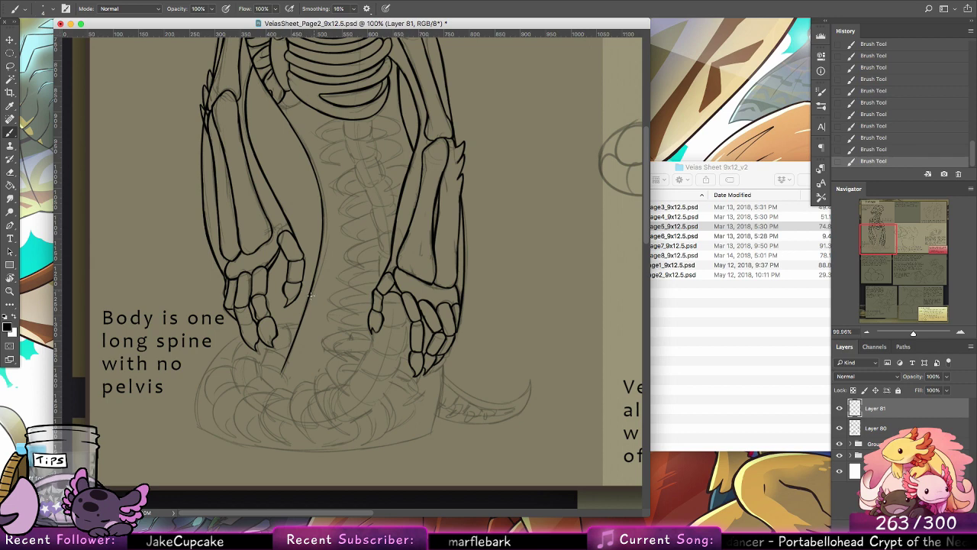
{"action": "key", "text": "ctrl+z"}
{"action": "scroll", "coordinate": [442, 316], "scroll_direction": "down", "scroll_amount": 4}
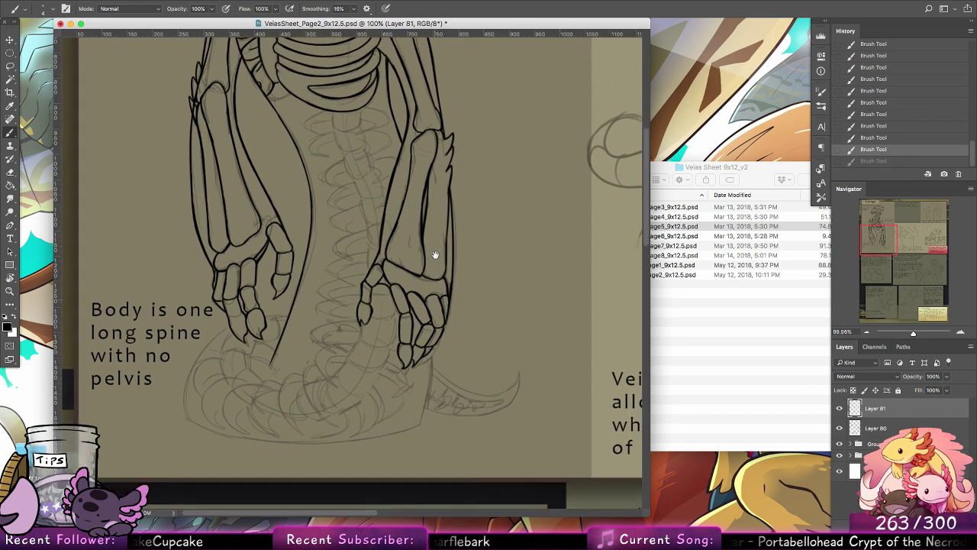
{"action": "left_click_drag", "start_coordinate": [429, 292], "coordinate": [419, 363]}
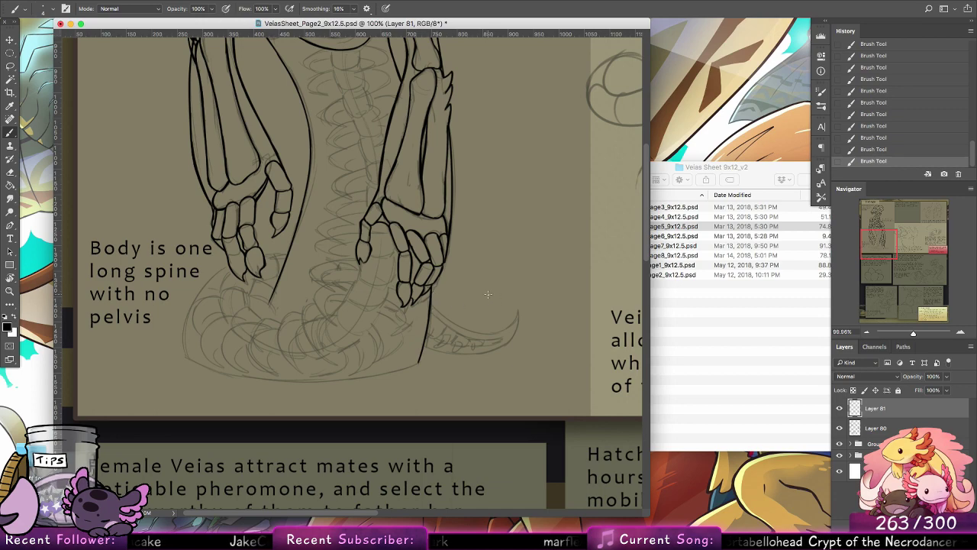
Step: Examine the inked rib cage and second arm up close, and check the whole skeleton figure
{"action": "key", "text": "z"}
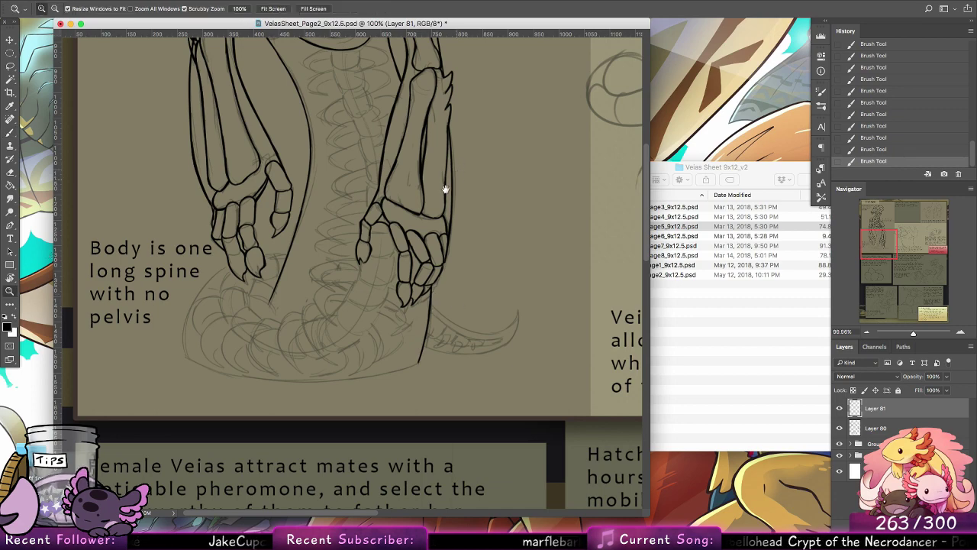
{"action": "left_click_drag", "start_coordinate": [423, 135], "coordinate": [376, 287]}
{"action": "mouse_move", "coordinate": [316, 197]}
{"action": "left_mouse_down"}
{"action": "mouse_move", "coordinate": [339, 202]}
{"action": "mouse_move", "coordinate": [379, 190]}
{"action": "left_mouse_up"}
{"action": "left_click_drag", "start_coordinate": [401, 234], "coordinate": [427, 300]}
{"action": "left_click", "coordinate": [10, 134]}
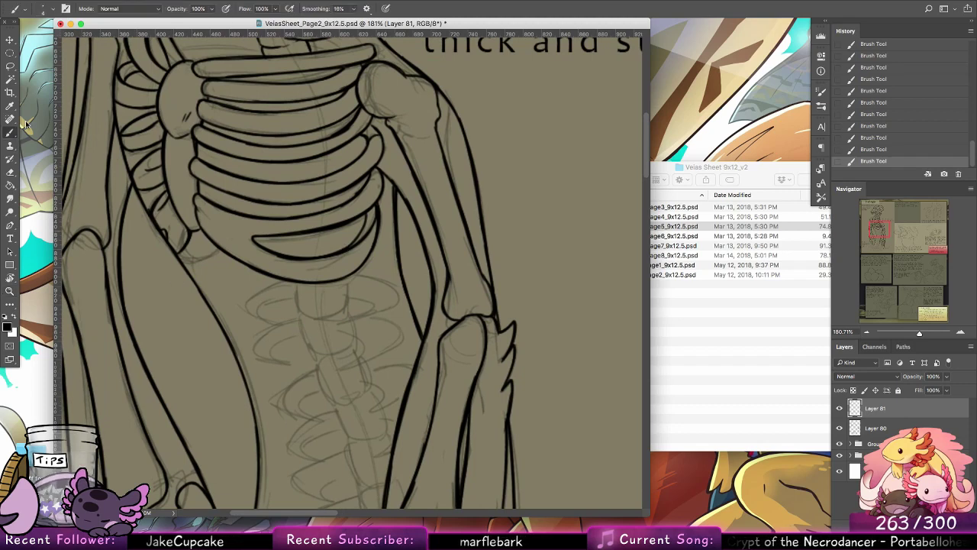
{"action": "key", "text": "z"}
{"action": "left_click_drag", "start_coordinate": [555, 259], "coordinate": [500, 268]}
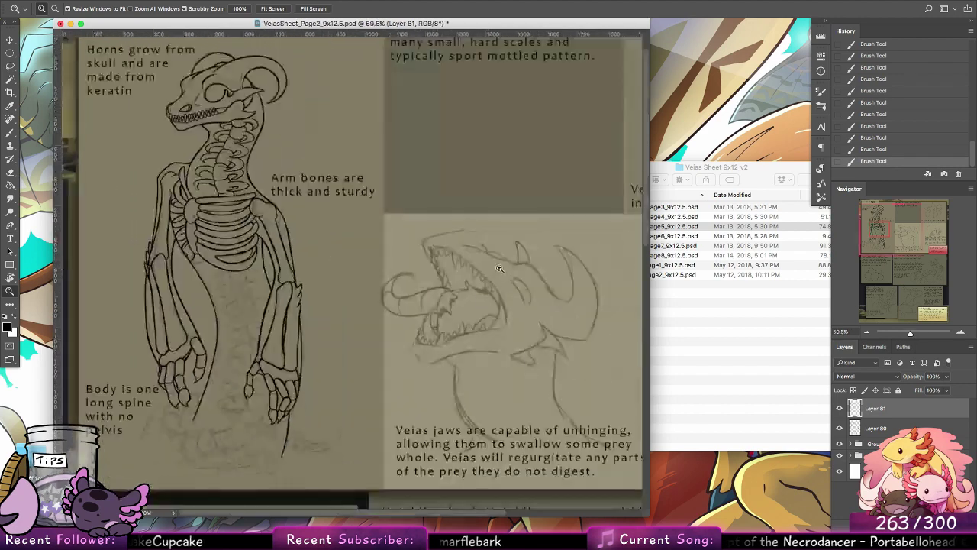
Step: Save the document and frame the open-jawed head sketch at about 147% zoom, ready for inking with the Brush tool
{"action": "key", "text": "cmd+s"}
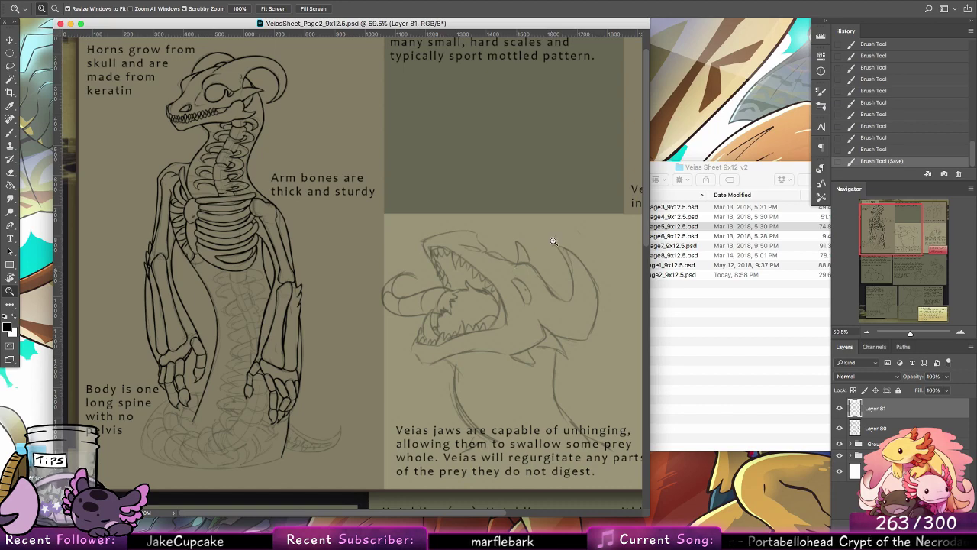
{"action": "left_click_drag", "start_coordinate": [555, 287], "coordinate": [293, 287]}
{"action": "left_click", "coordinate": [293, 287]}
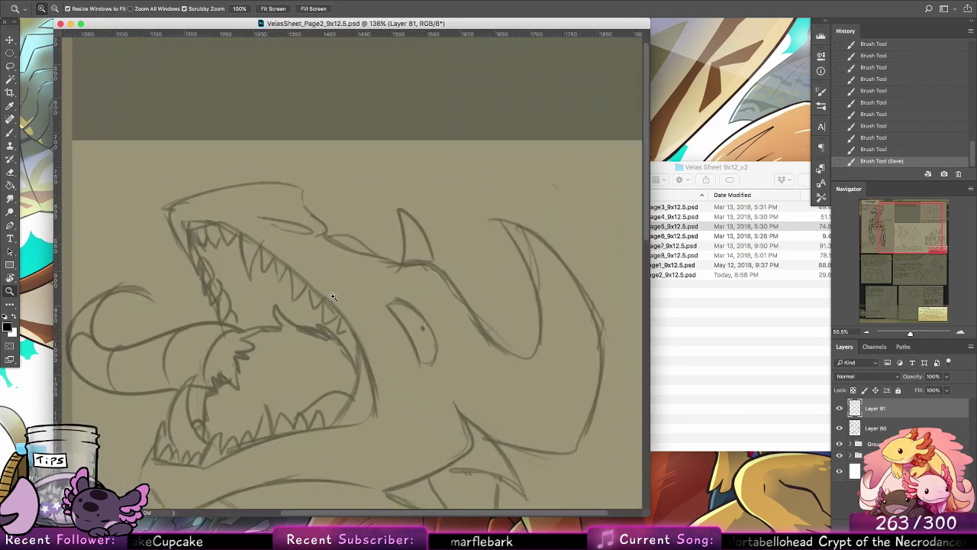
{"action": "key", "text": "b"}
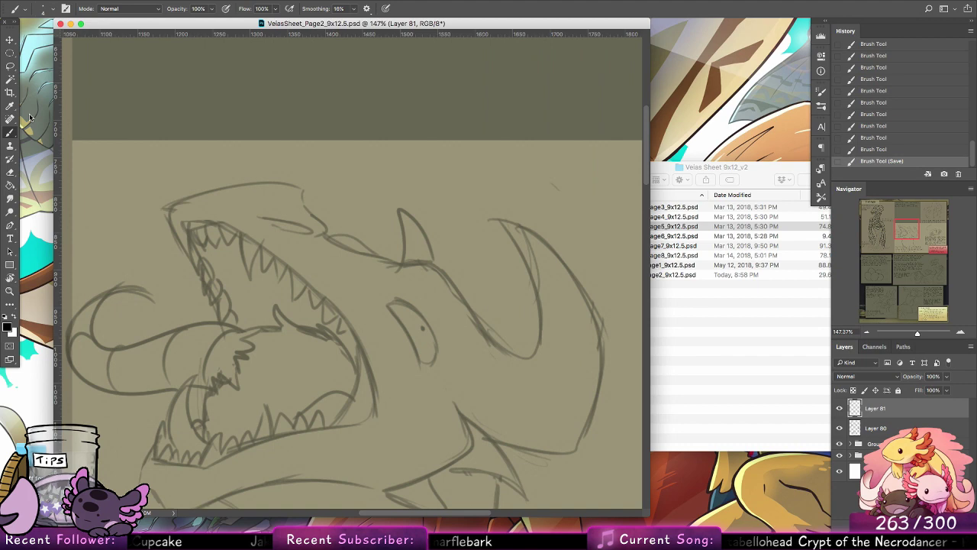
Step: Narrow the document window and open a second window of the same file as a separate floating view
{"action": "left_click_drag", "start_coordinate": [647, 512], "coordinate": [525, 520]}
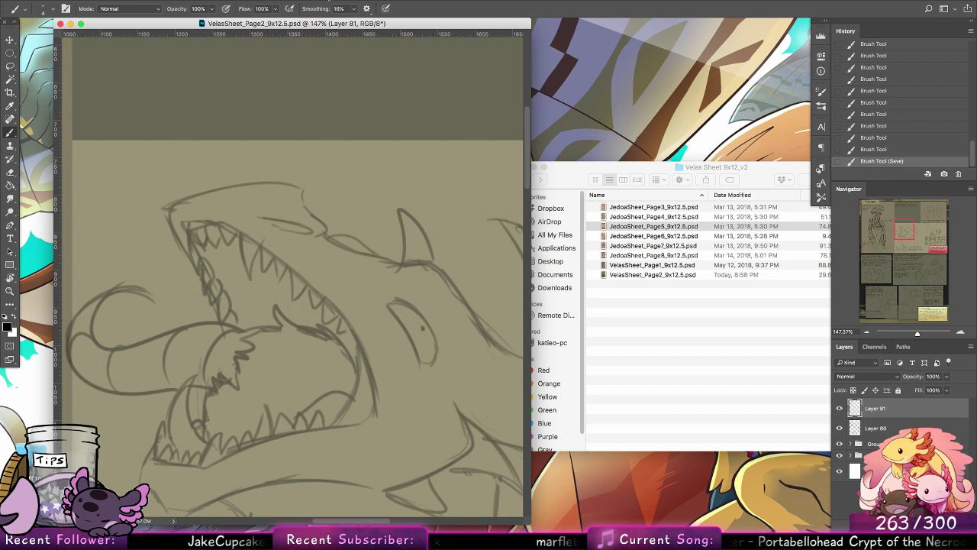
{"action": "left_click", "coordinate": [328, 0]}
{"action": "mouse_move", "coordinate": [349, 7]}
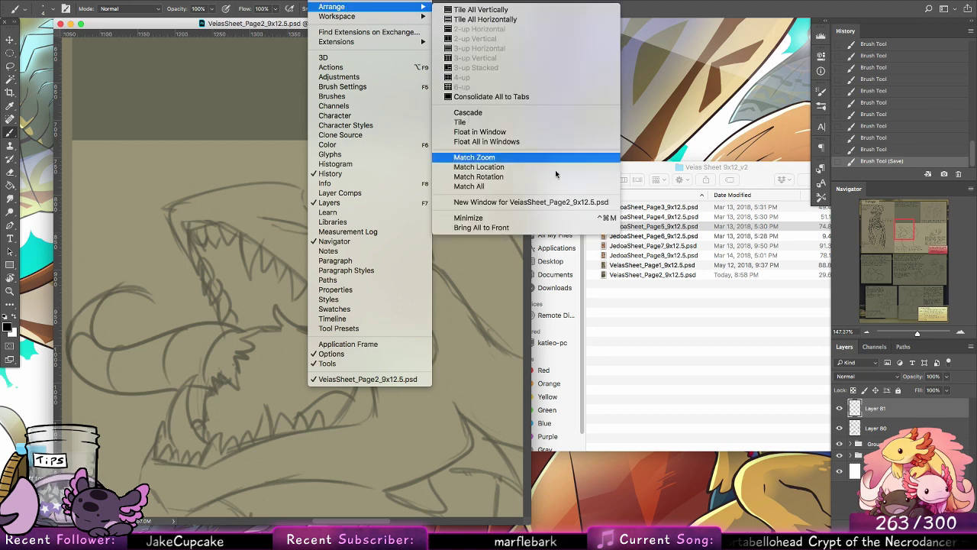
{"action": "left_click", "coordinate": [554, 203]}
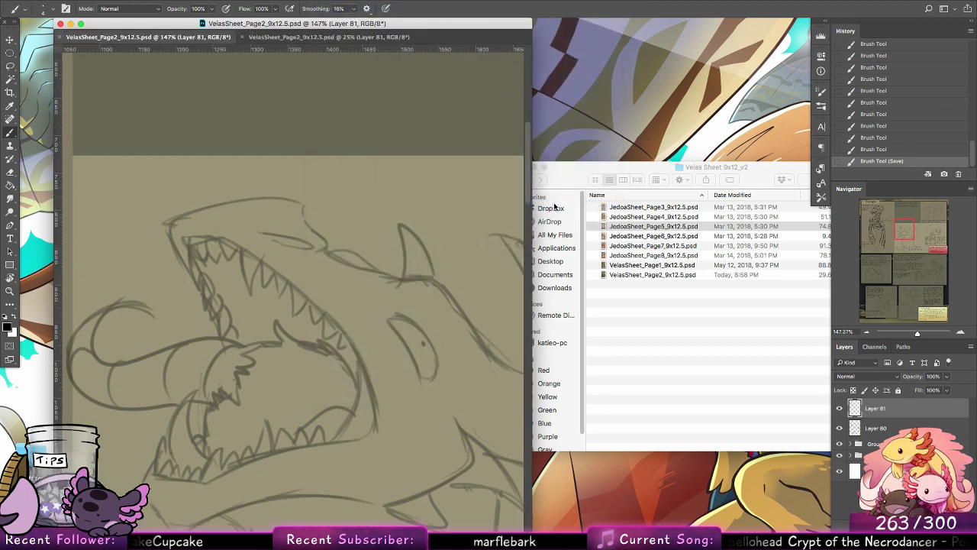
{"action": "left_click_drag", "start_coordinate": [341, 37], "coordinate": [510, 39]}
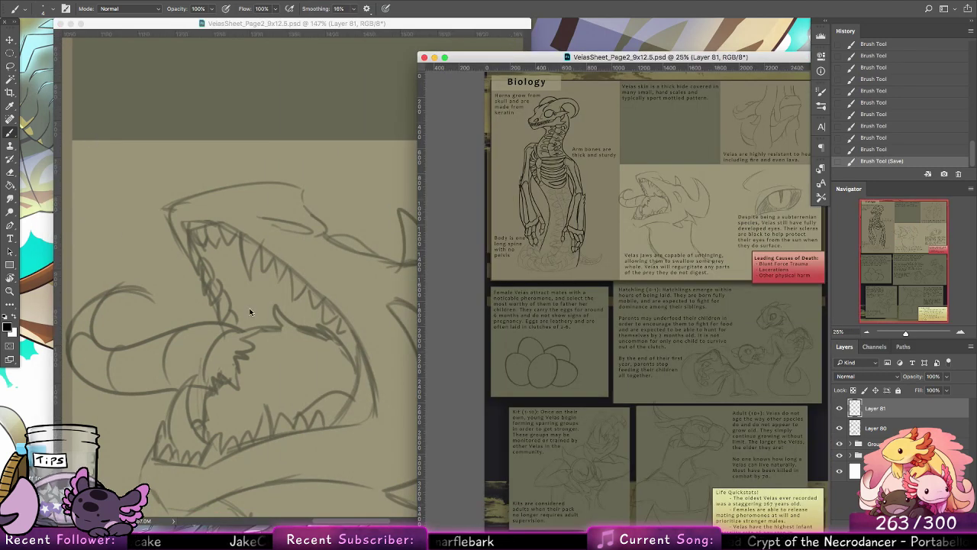
Step: Scribble a test stroke over the open jaw in the original window and undo it
{"action": "left_click", "coordinate": [290, 325]}
{"action": "mouse_move", "coordinate": [305, 299]}
{"action": "left_mouse_down"}
{"action": "mouse_move", "coordinate": [334, 354]}
{"action": "mouse_move", "coordinate": [397, 393]}
{"action": "left_mouse_up"}
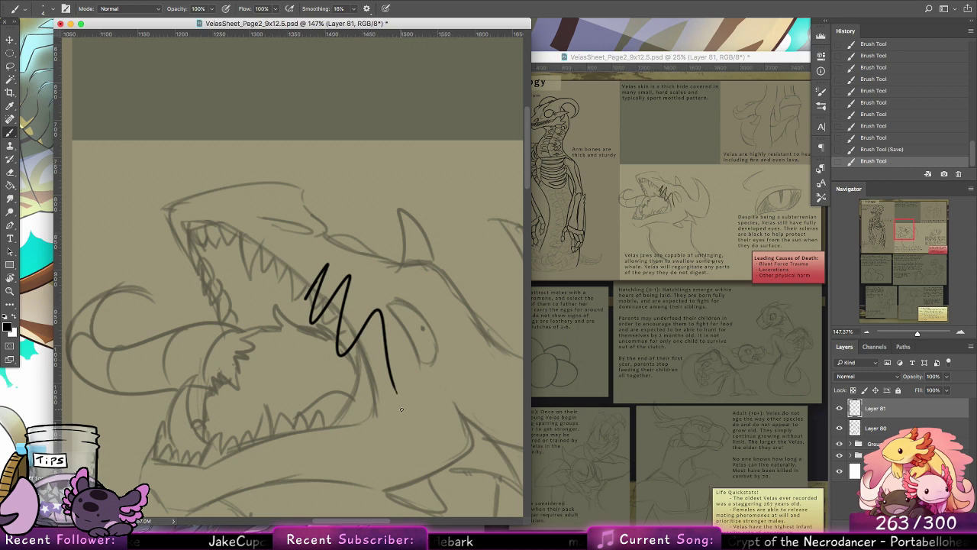
{"action": "key", "text": "super+z"}
Step: Shrink the second view's window and move it beside the main drawing window
{"action": "left_click", "coordinate": [588, 64]}
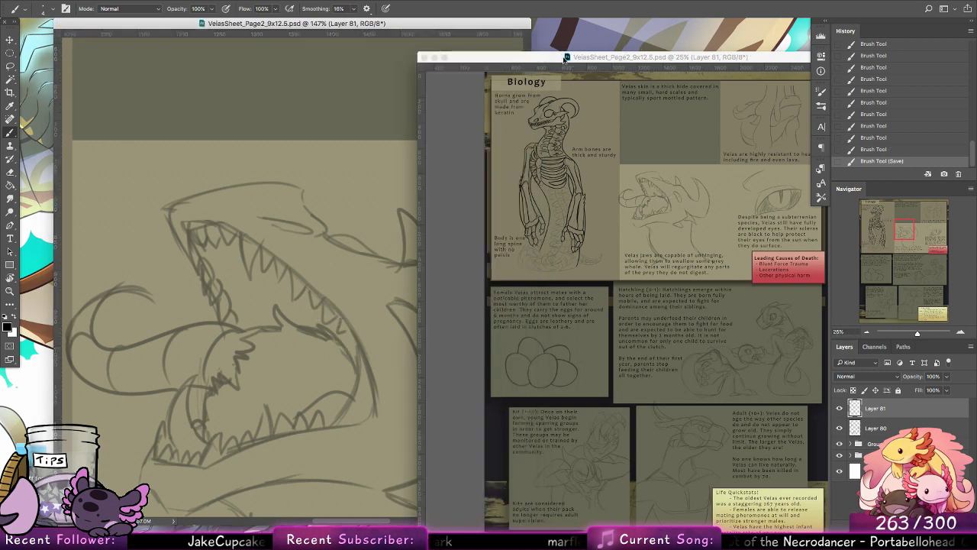
{"action": "left_click", "coordinate": [443, 57]}
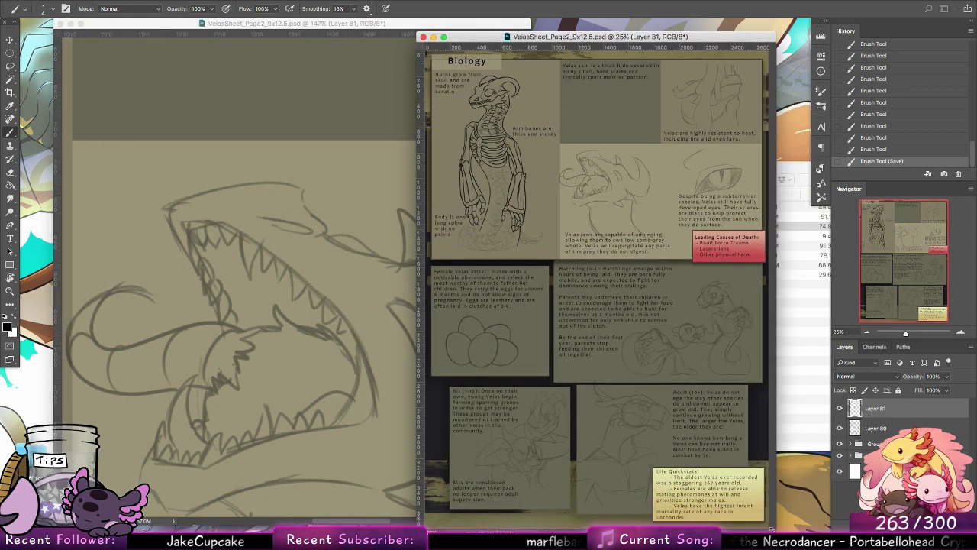
{"action": "left_click", "coordinate": [444, 37]}
{"action": "left_click_drag", "start_coordinate": [558, 34], "coordinate": [702, 54]}
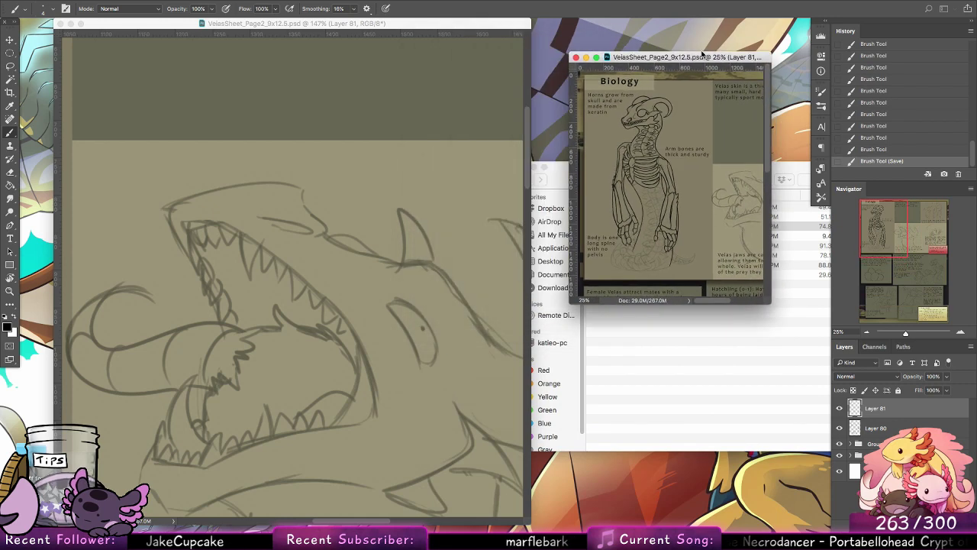
Step: Zoom the second view to about 157% on the inked skull and enlarge its window as a reference
{"action": "key", "text": "z"}
{"action": "left_click_drag", "start_coordinate": [626, 116], "coordinate": [762, 191]}
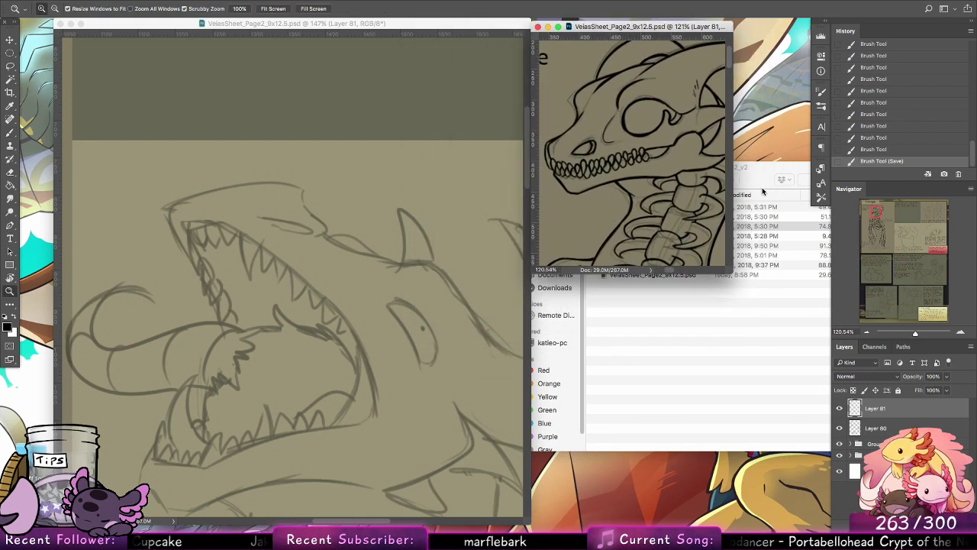
{"action": "left_click_drag", "start_coordinate": [733, 272], "coordinate": [819, 423]}
{"action": "left_click_drag", "start_coordinate": [633, 153], "coordinate": [719, 204]}
{"action": "left_click_drag", "start_coordinate": [722, 209], "coordinate": [746, 220]}
Step: Ink the edge of the open-jawed head's eye that faces the mouth, redrawing the stroke until it fits
{"action": "key", "text": "b"}
{"action": "left_click", "coordinate": [293, 336]}
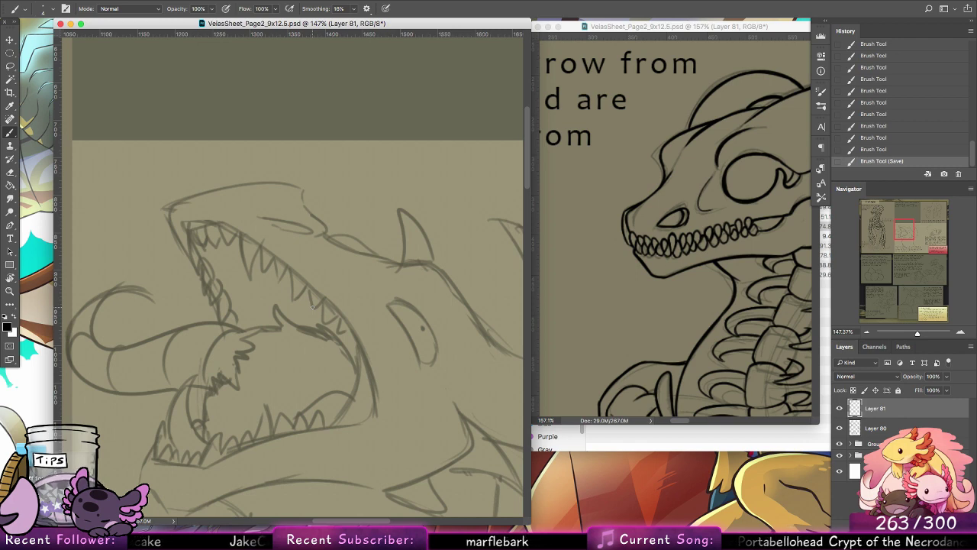
{"action": "scroll", "coordinate": [334, 328], "scroll_direction": "right", "scroll_amount": 5}
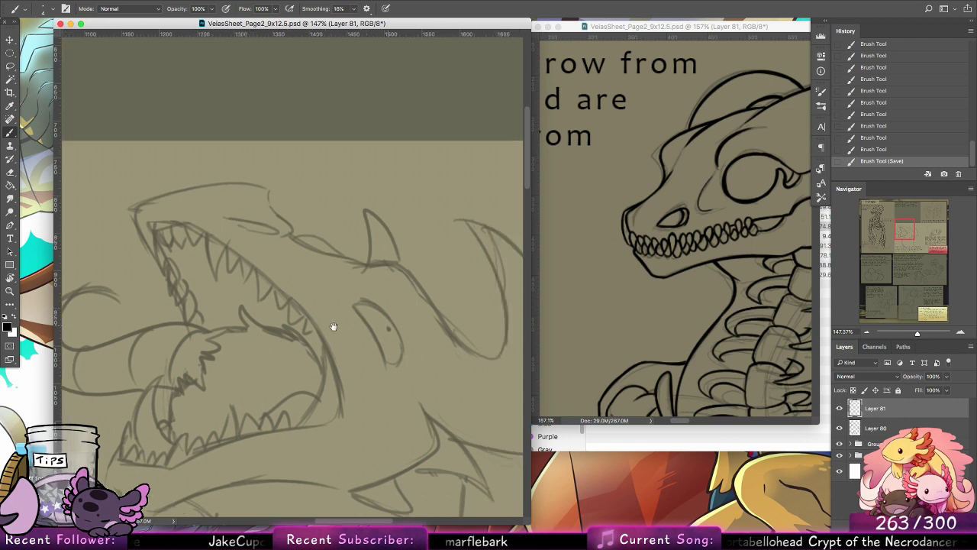
{"action": "left_click_drag", "start_coordinate": [308, 309], "coordinate": [332, 361]}
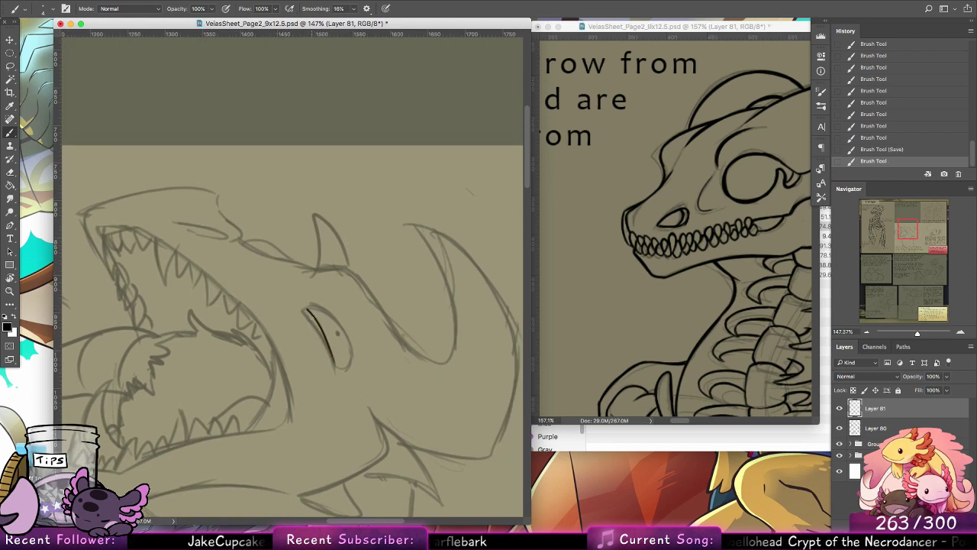
{"action": "key", "text": "ctrl+z"}
{"action": "left_click_drag", "start_coordinate": [306, 309], "coordinate": [336, 367]}
{"action": "key", "text": "ctrl+z"}
{"action": "key", "text": "ctrl+z"}
{"action": "left_click_drag", "start_coordinate": [304, 312], "coordinate": [334, 364]}
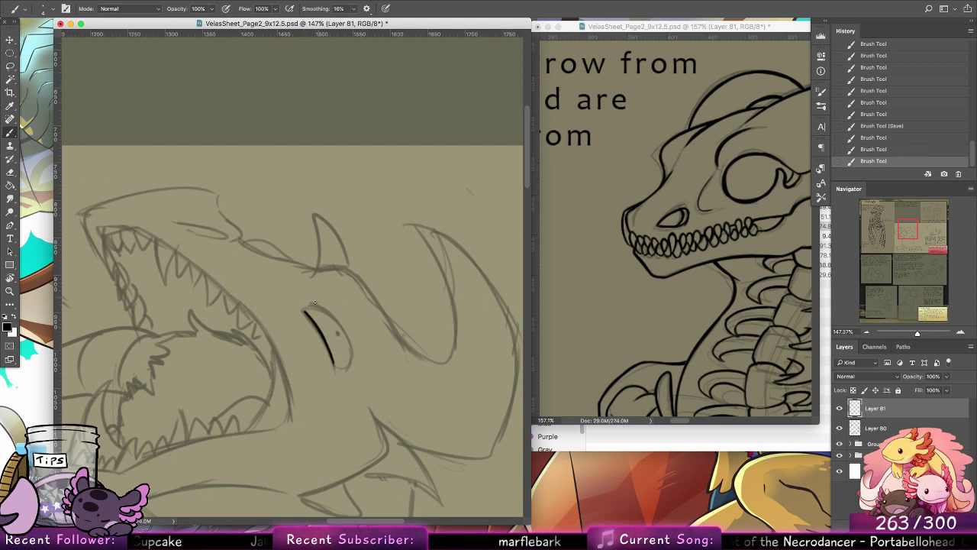
Step: Close the outline of the open-jawed head's eye and ink the curved lines at both ends inside it
{"action": "mouse_move", "coordinate": [305, 310]}
{"action": "left_mouse_down"}
{"action": "mouse_move", "coordinate": [348, 333]}
{"action": "mouse_move", "coordinate": [352, 360]}
{"action": "mouse_move", "coordinate": [342, 367]}
{"action": "left_mouse_up"}
{"action": "key", "text": "ctrl+z"}
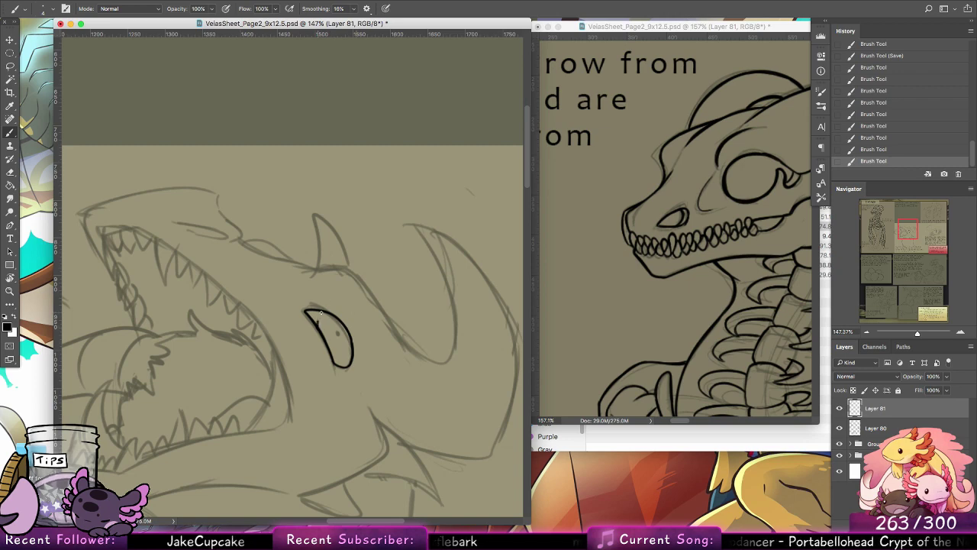
{"action": "mouse_move", "coordinate": [329, 313]}
{"action": "left_mouse_down"}
{"action": "mouse_move", "coordinate": [317, 326]}
{"action": "mouse_move", "coordinate": [320, 318]}
{"action": "left_mouse_up"}
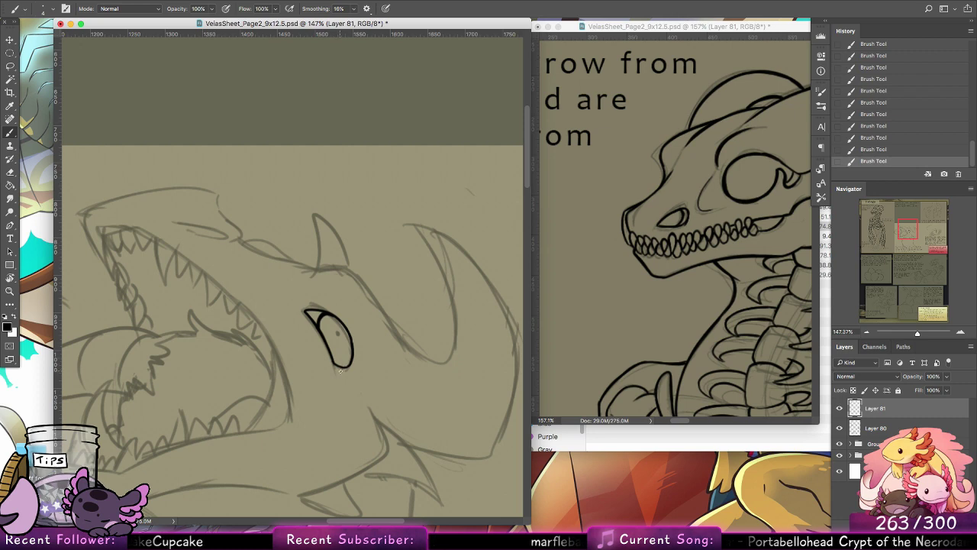
{"action": "mouse_move", "coordinate": [332, 360]}
{"action": "left_mouse_down"}
{"action": "mouse_move", "coordinate": [351, 357]}
{"action": "mouse_move", "coordinate": [349, 339]}
{"action": "left_mouse_up"}
{"action": "key", "text": "ctrl+z"}
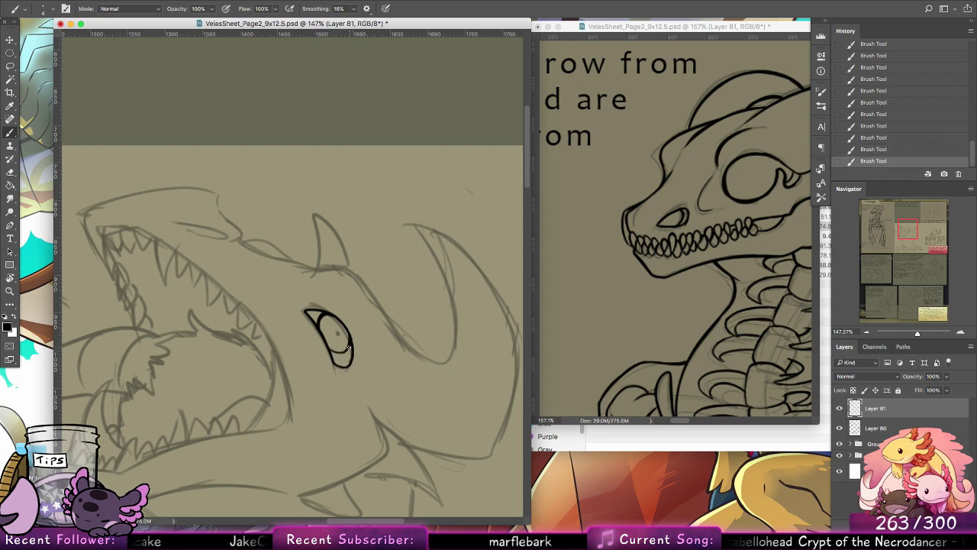
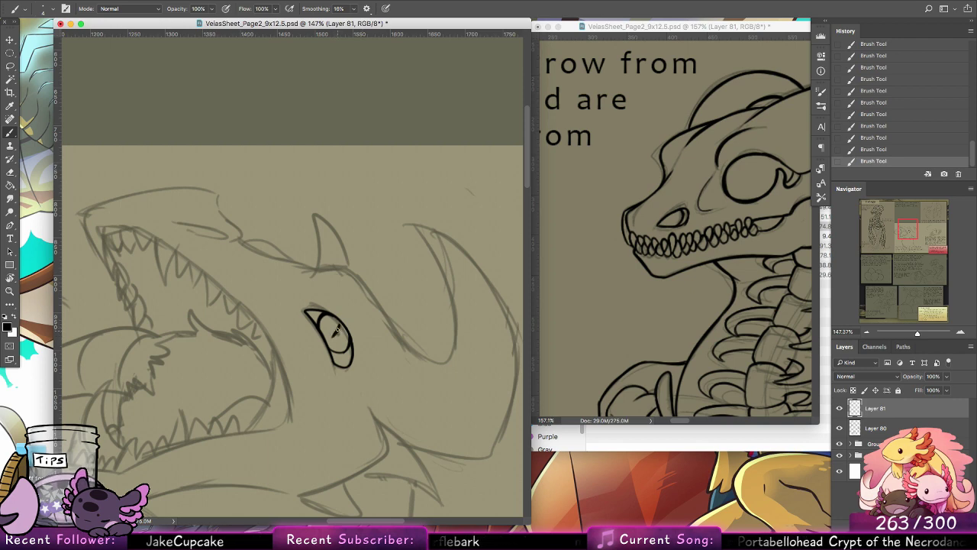
Step: Ink a small pupil mark inside the open-jawed head's eye and thicken the eye's outer edge, stepping back through strokes to compare
{"action": "key", "text": "ctrl+z"}
{"action": "key", "text": "ctrl+z"}
{"action": "key", "text": "ctrl+z"}
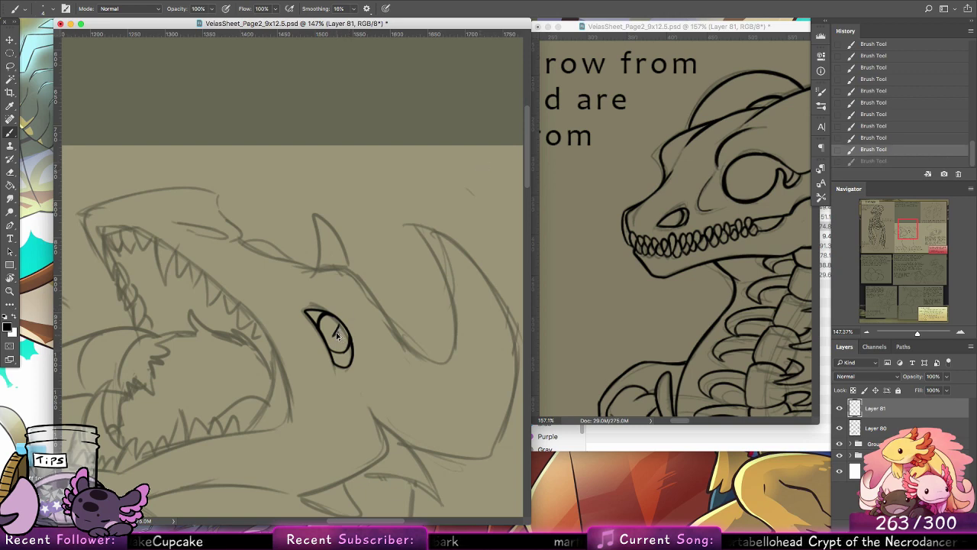
{"action": "key", "text": "ctrl+z"}
{"action": "key", "text": "ctrl+z"}
{"action": "key", "text": "ctrl+z"}
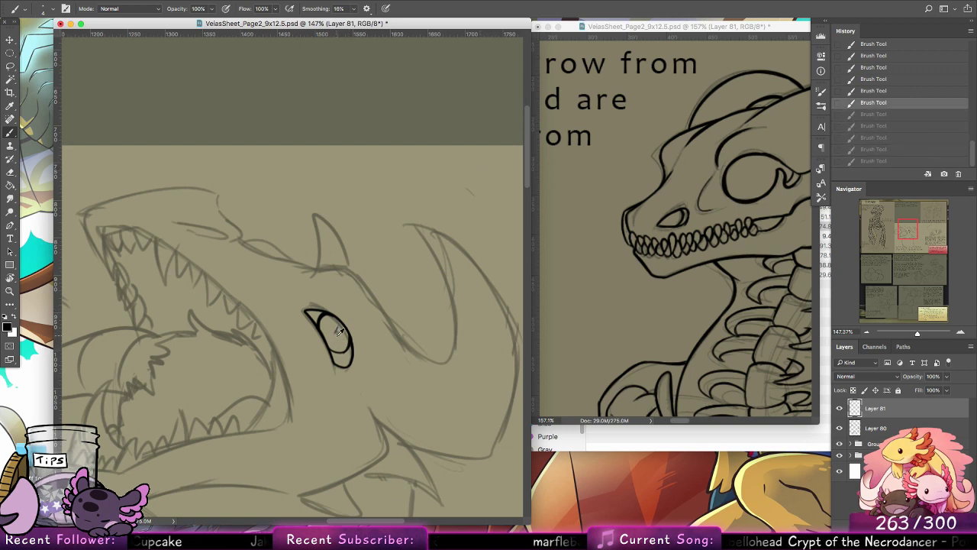
{"action": "key", "text": "ctrl+shift+z"}
{"action": "key", "text": "ctrl+shift+z"}
{"action": "key", "text": "ctrl+shift+z"}
{"action": "key", "text": "ctrl+shift+z"}
{"action": "key", "text": "ctrl+shift+z"}
{"action": "key", "text": "ctrl+shift+z"}
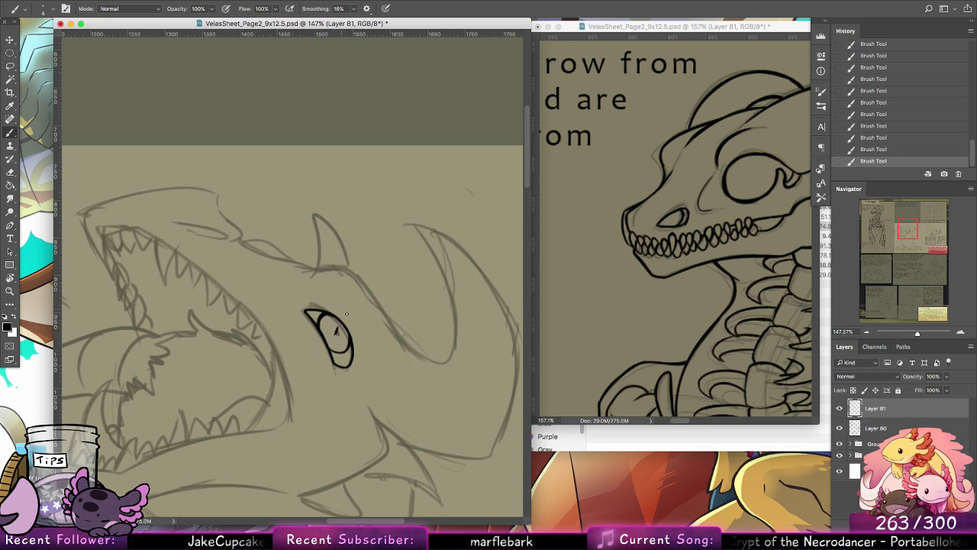
{"action": "key", "text": "ctrl+z"}
{"action": "key", "text": "ctrl+shift+z"}
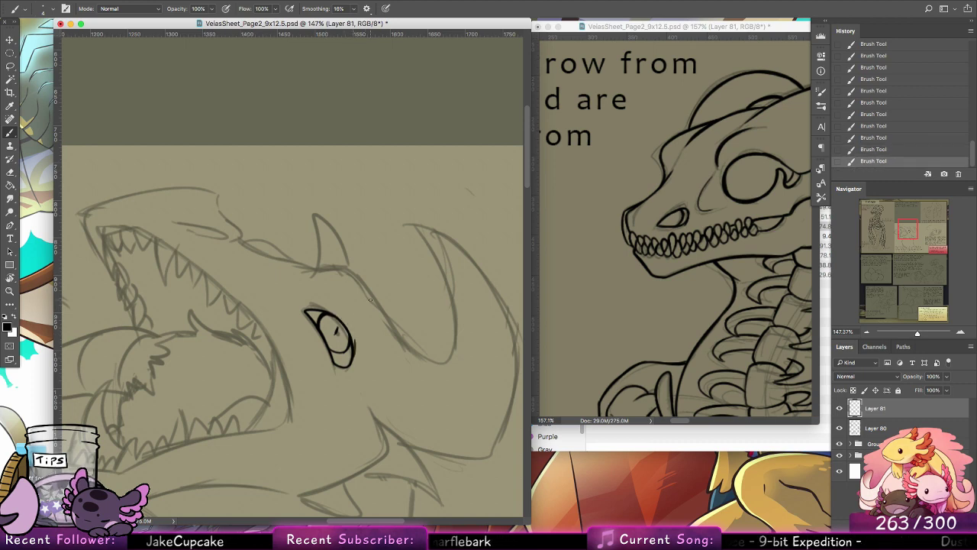
Step: Ink the brow line curving over the open-jawed head's eye and down behind it, redrawing the stroke until it fits
{"action": "mouse_move", "coordinate": [308, 343]}
{"action": "left_mouse_down"}
{"action": "mouse_move", "coordinate": [410, 319]}
{"action": "mouse_move", "coordinate": [284, 345]}
{"action": "mouse_move", "coordinate": [296, 346]}
{"action": "left_mouse_up"}
{"action": "mouse_move", "coordinate": [301, 271]}
{"action": "left_mouse_down"}
{"action": "mouse_move", "coordinate": [346, 272]}
{"action": "mouse_move", "coordinate": [320, 266]}
{"action": "mouse_move", "coordinate": [361, 285]}
{"action": "mouse_move", "coordinate": [412, 375]}
{"action": "mouse_move", "coordinate": [423, 271]}
{"action": "mouse_move", "coordinate": [450, 281]}
{"action": "left_mouse_up"}
{"action": "key", "text": "ctrl+z"}
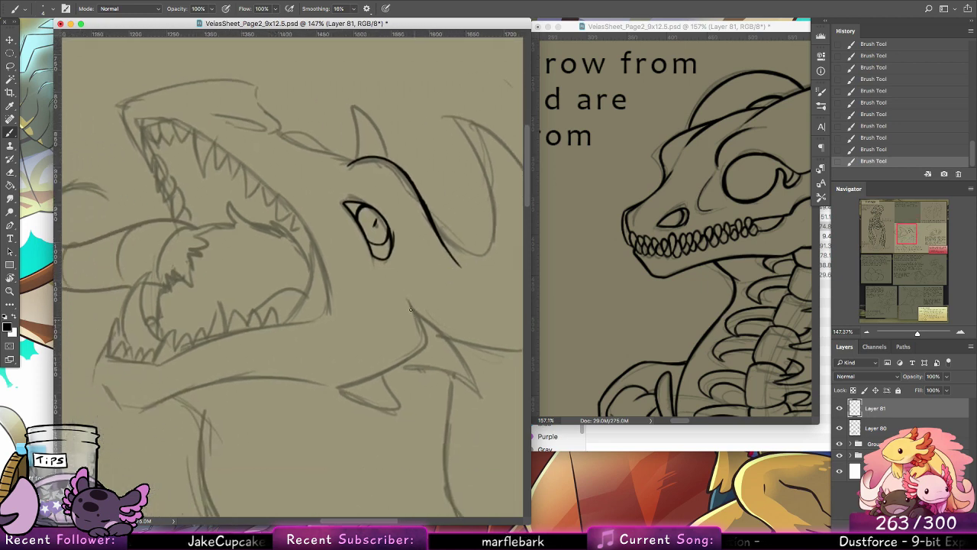
Step: Rotate the canvas until the eye lies level and ink the cheek's back edge from its upper corner to the lower spike's base
{"action": "left_click_drag", "start_coordinate": [410, 305], "coordinate": [419, 361]}
{"action": "key", "text": "super+alt+z"}
{"action": "key", "text": "super+alt+z"}
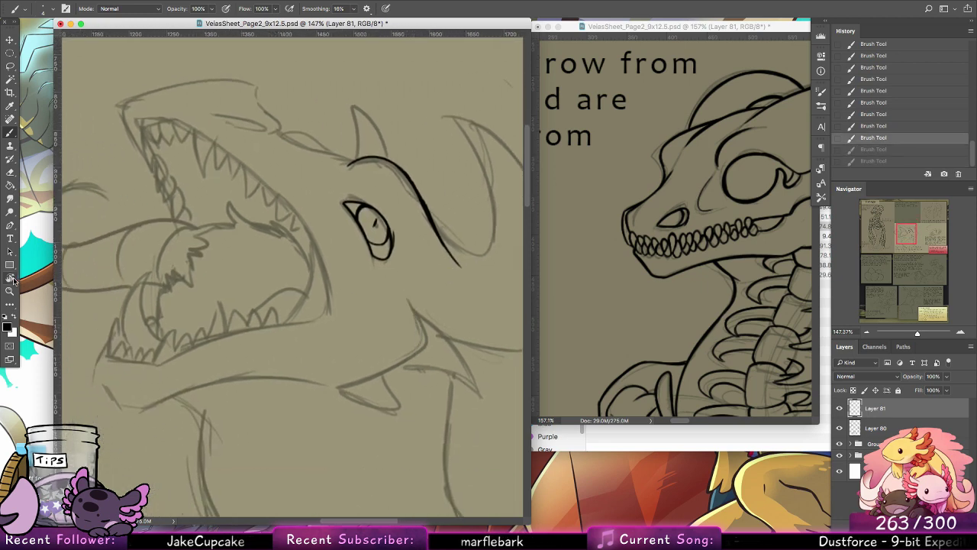
{"action": "left_click", "coordinate": [13, 279]}
{"action": "mouse_move", "coordinate": [87, 193]}
{"action": "left_mouse_down"}
{"action": "mouse_move", "coordinate": [67, 264]}
{"action": "mouse_move", "coordinate": [122, 419]}
{"action": "left_mouse_up"}
{"action": "left_click", "coordinate": [13, 135]}
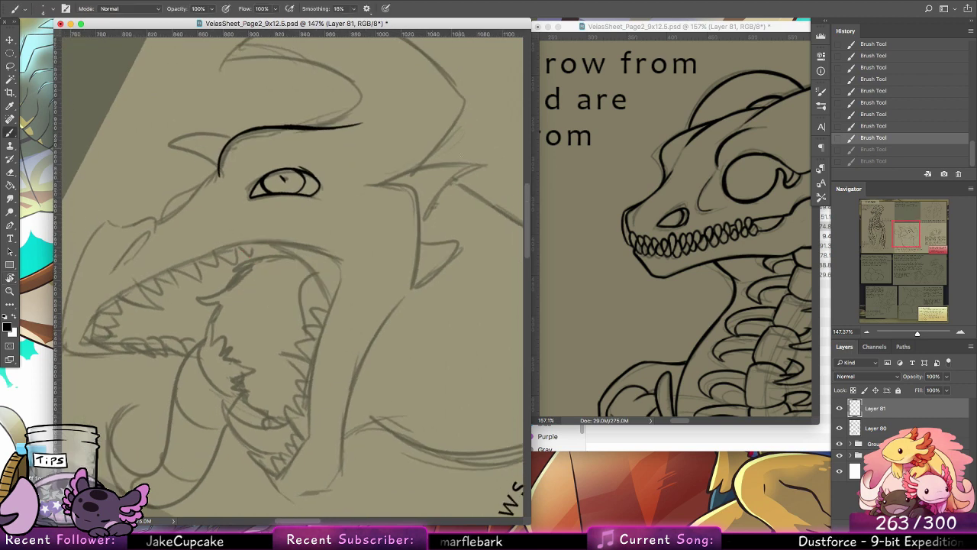
{"action": "mouse_move", "coordinate": [366, 186]}
{"action": "left_mouse_down"}
{"action": "mouse_move", "coordinate": [399, 188]}
{"action": "mouse_move", "coordinate": [362, 188]}
{"action": "mouse_move", "coordinate": [437, 198]}
{"action": "mouse_move", "coordinate": [414, 191]}
{"action": "mouse_move", "coordinate": [425, 213]}
{"action": "left_mouse_up"}
{"action": "key", "text": "super+alt+z"}
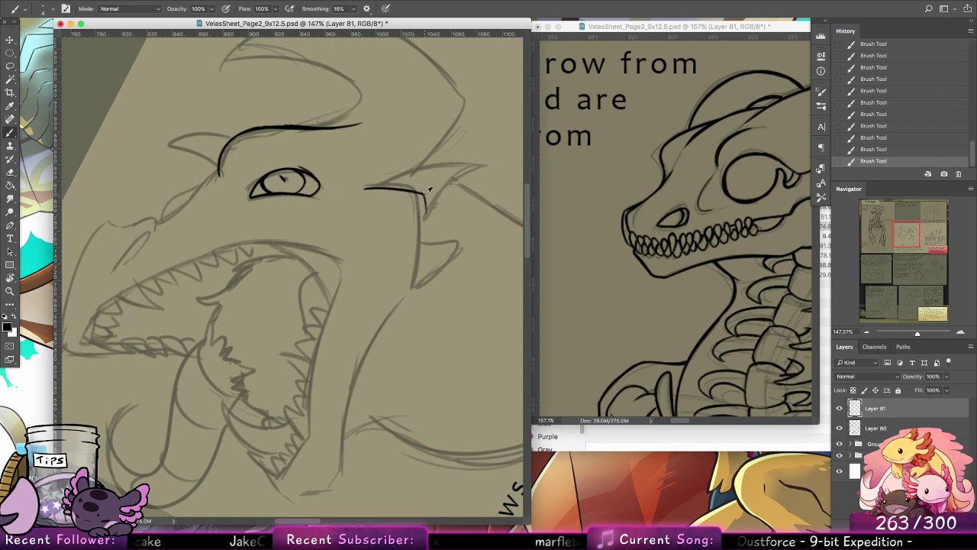
{"action": "key", "text": "super+alt+z"}
{"action": "key", "text": "super+alt+z"}
{"action": "key", "text": "super+alt+z"}
{"action": "key", "text": "super+alt+z"}
{"action": "left_click_drag", "start_coordinate": [364, 188], "coordinate": [411, 193]}
{"action": "key", "text": "super+alt+z"}
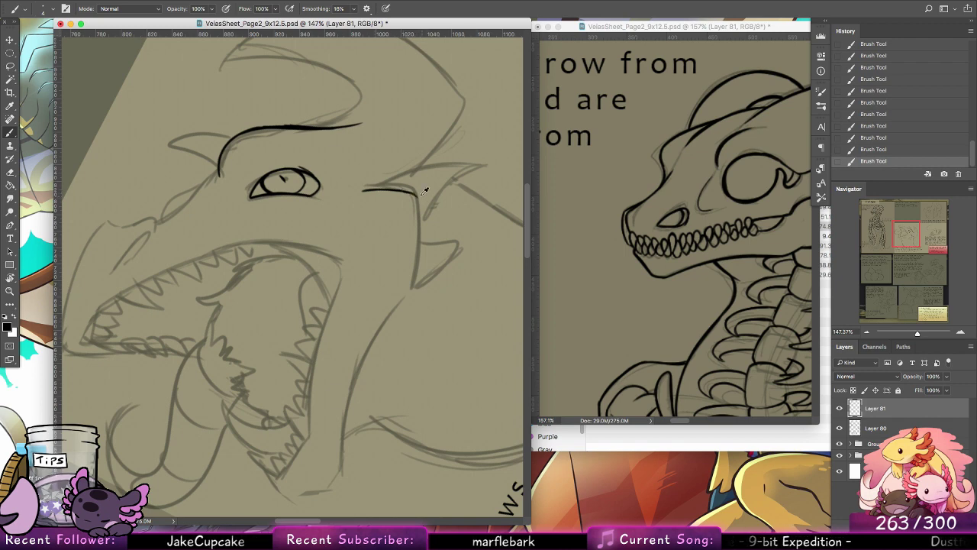
{"action": "key", "text": "super+alt+z"}
{"action": "key", "text": "super+alt+z"}
{"action": "mouse_move", "coordinate": [409, 193]}
{"action": "left_mouse_down"}
{"action": "mouse_move", "coordinate": [419, 232]}
{"action": "mouse_move", "coordinate": [419, 219]}
{"action": "mouse_move", "coordinate": [416, 198]}
{"action": "mouse_move", "coordinate": [412, 288]}
{"action": "left_mouse_up"}
{"action": "key", "text": "super+z"}
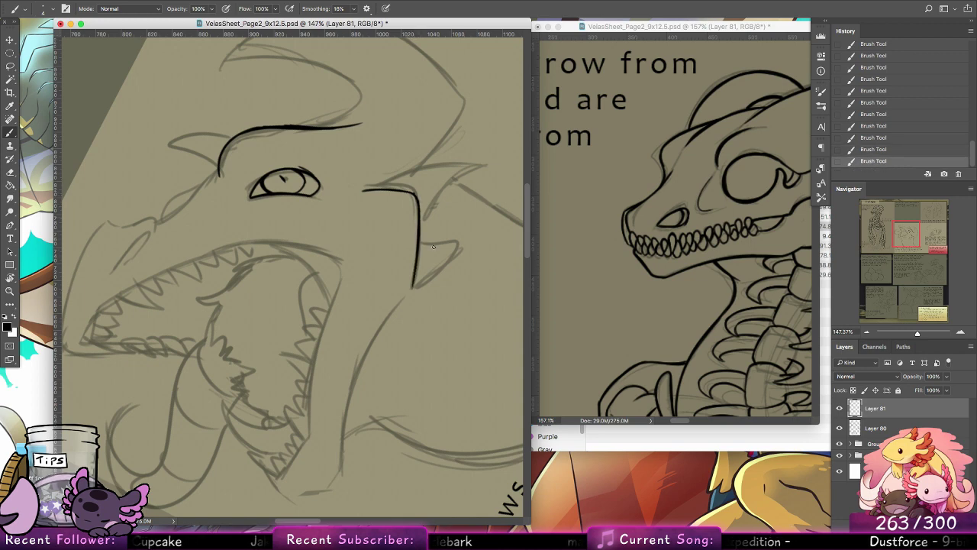
Step: Ink the lower jaw's outer edge and its inner edge from the mouth corner to the chin, and thicken the cheek's upper corner
{"action": "left_click_drag", "start_coordinate": [341, 462], "coordinate": [380, 339]}
{"action": "key", "text": "super+z"}
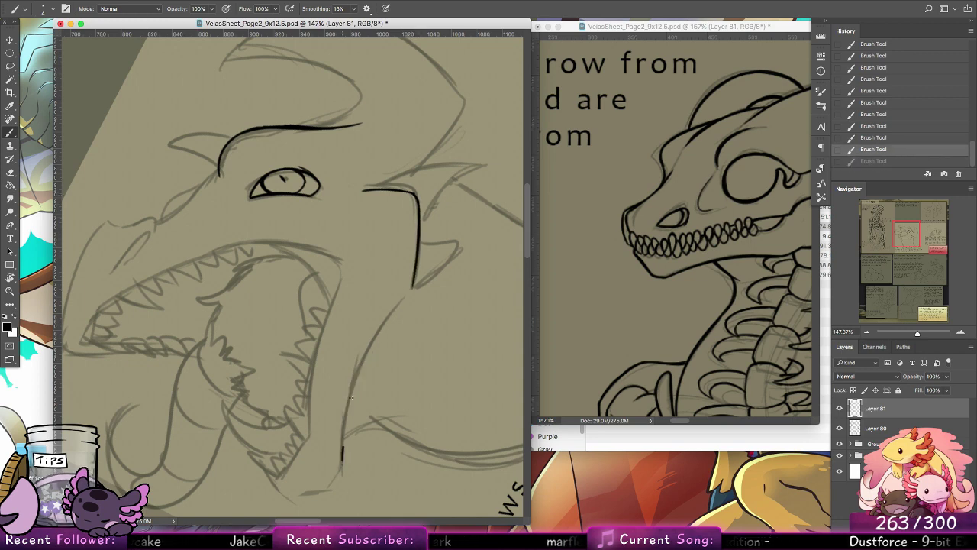
{"action": "left_click_drag", "start_coordinate": [342, 458], "coordinate": [390, 315]}
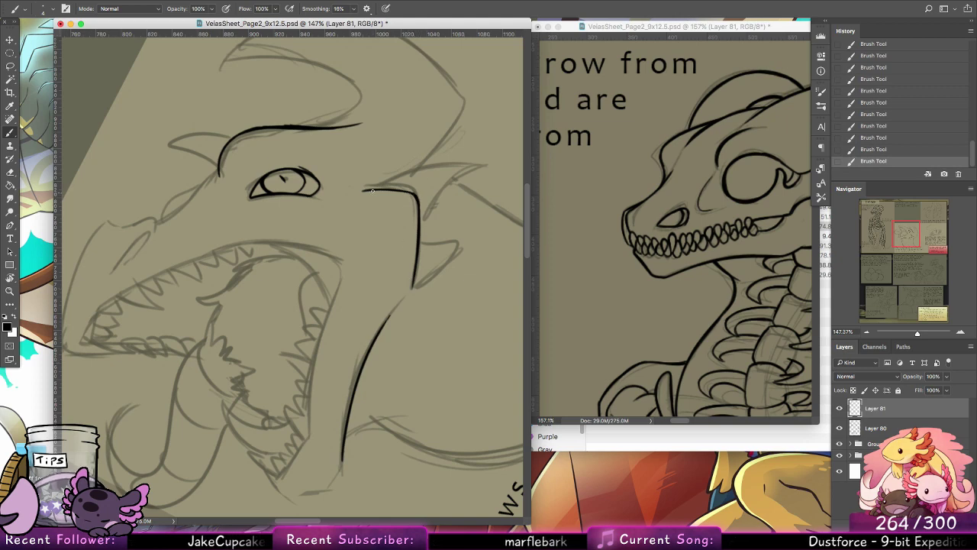
{"action": "left_click_drag", "start_coordinate": [373, 191], "coordinate": [421, 196]}
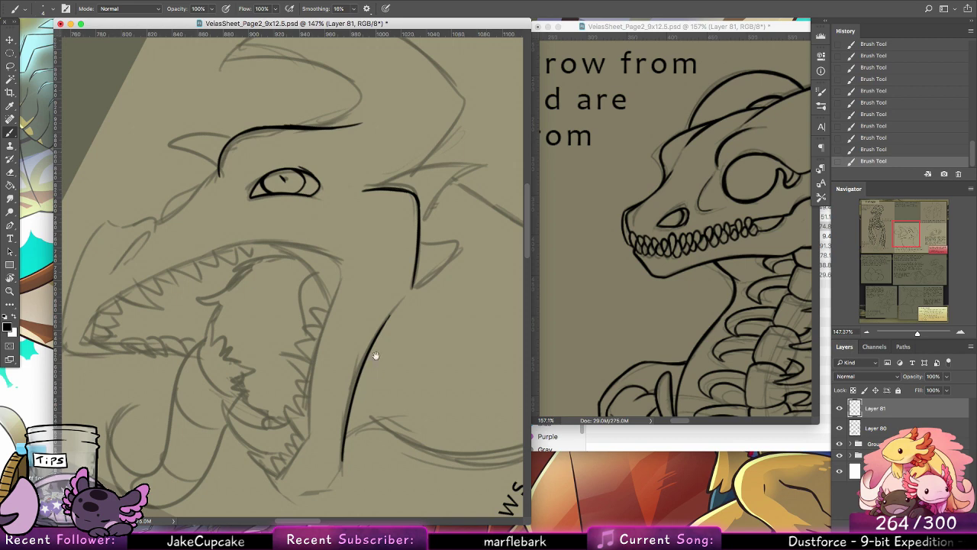
{"action": "left_click_drag", "start_coordinate": [376, 355], "coordinate": [388, 253]}
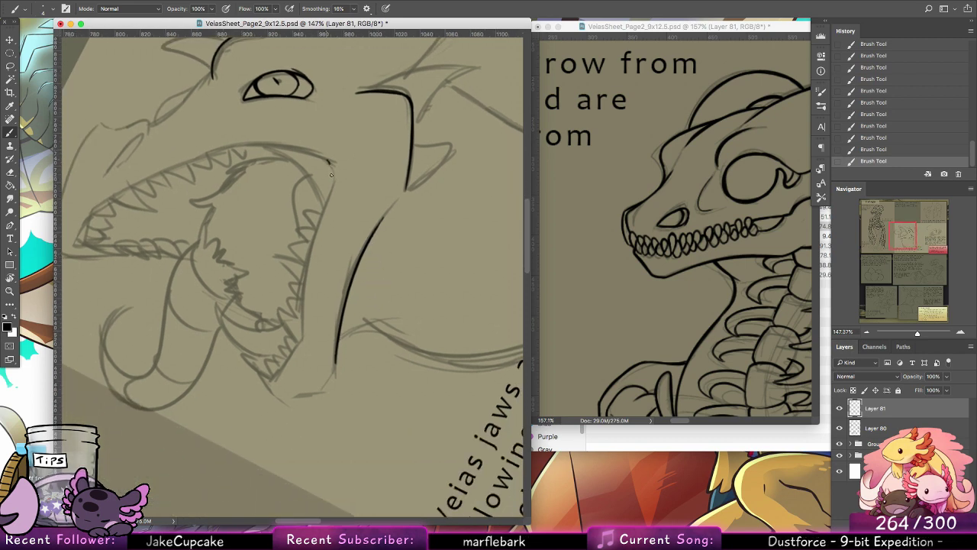
{"action": "mouse_move", "coordinate": [332, 164]}
{"action": "left_mouse_down"}
{"action": "mouse_move", "coordinate": [304, 268]}
{"action": "mouse_move", "coordinate": [306, 340]}
{"action": "mouse_move", "coordinate": [271, 380]}
{"action": "mouse_move", "coordinate": [302, 324]}
{"action": "mouse_move", "coordinate": [304, 341]}
{"action": "left_mouse_up"}
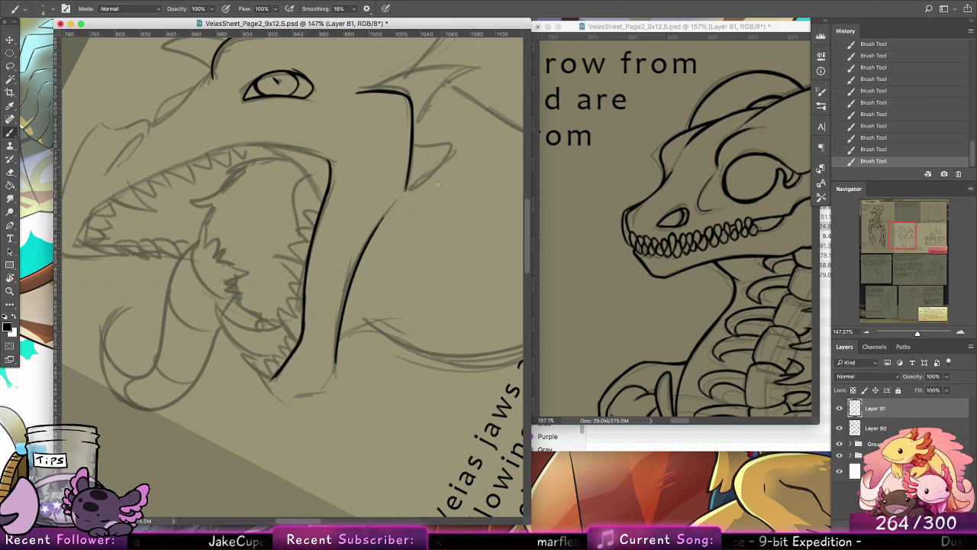
Step: Bring the inked skull's cheek spikes into the reference view and ink the lower cheek spike on the open-jawed head
{"action": "left_click_drag", "start_coordinate": [403, 225], "coordinate": [388, 299]}
{"action": "left_click", "coordinate": [748, 269]}
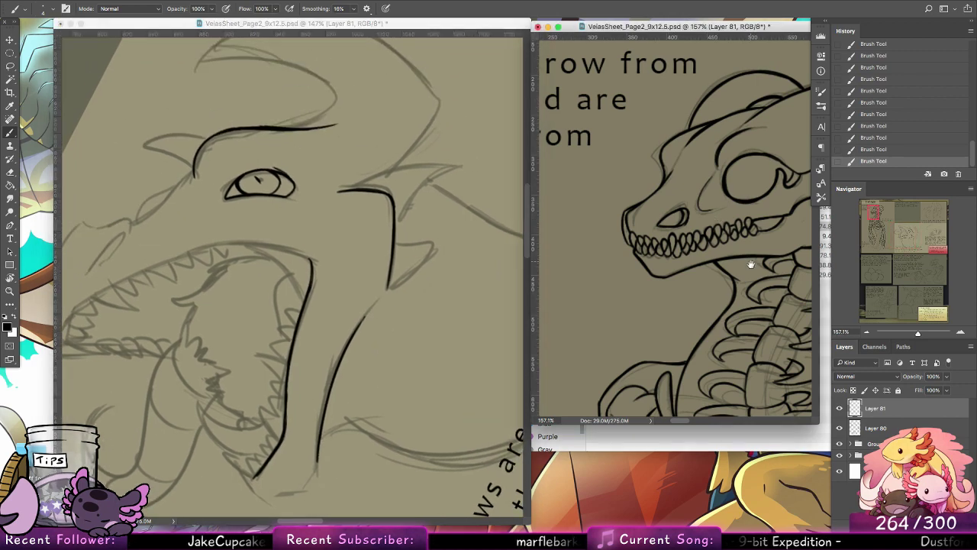
{"action": "left_click_drag", "start_coordinate": [749, 269], "coordinate": [685, 256]}
{"action": "left_click", "coordinate": [377, 280]}
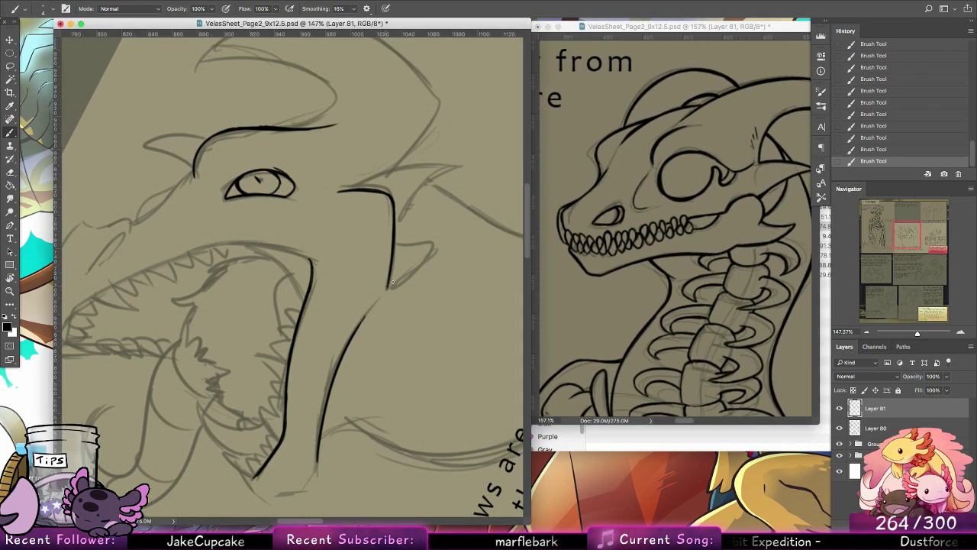
{"action": "left_click_drag", "start_coordinate": [390, 286], "coordinate": [424, 248]}
{"action": "key", "text": "super+z"}
{"action": "mouse_move", "coordinate": [390, 286]}
{"action": "left_mouse_down"}
{"action": "mouse_move", "coordinate": [428, 224]}
{"action": "mouse_move", "coordinate": [411, 253]}
{"action": "mouse_move", "coordinate": [397, 241]}
{"action": "mouse_move", "coordinate": [429, 235]}
{"action": "mouse_move", "coordinate": [410, 242]}
{"action": "mouse_move", "coordinate": [423, 247]}
{"action": "mouse_move", "coordinate": [398, 232]}
{"action": "mouse_move", "coordinate": [450, 221]}
{"action": "mouse_move", "coordinate": [443, 274]}
{"action": "left_mouse_up"}
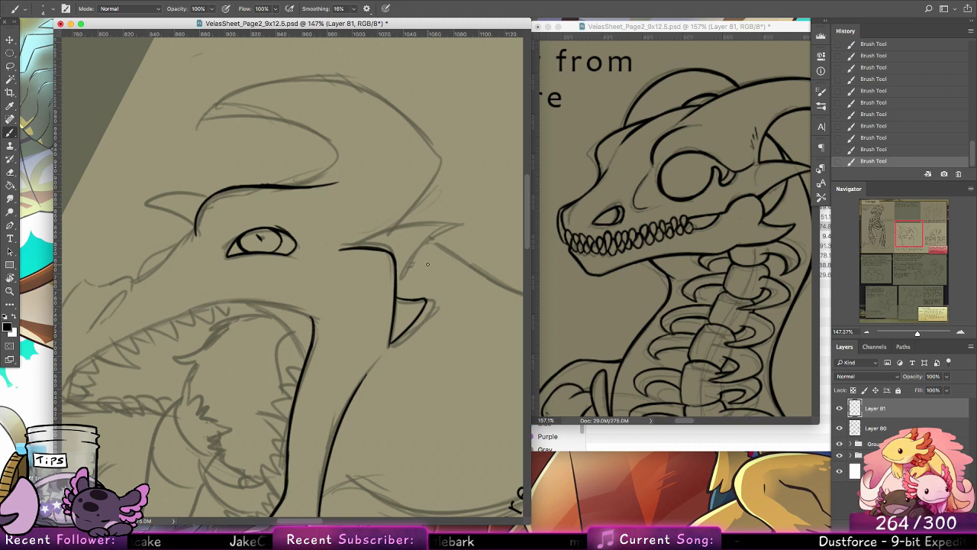
Step: Ink both edges of the upper cheek spike, joining them to the cheek's back edge
{"action": "left_click_drag", "start_coordinate": [352, 245], "coordinate": [448, 227]}
{"action": "key", "text": "super+z"}
{"action": "left_click_drag", "start_coordinate": [351, 246], "coordinate": [449, 224]}
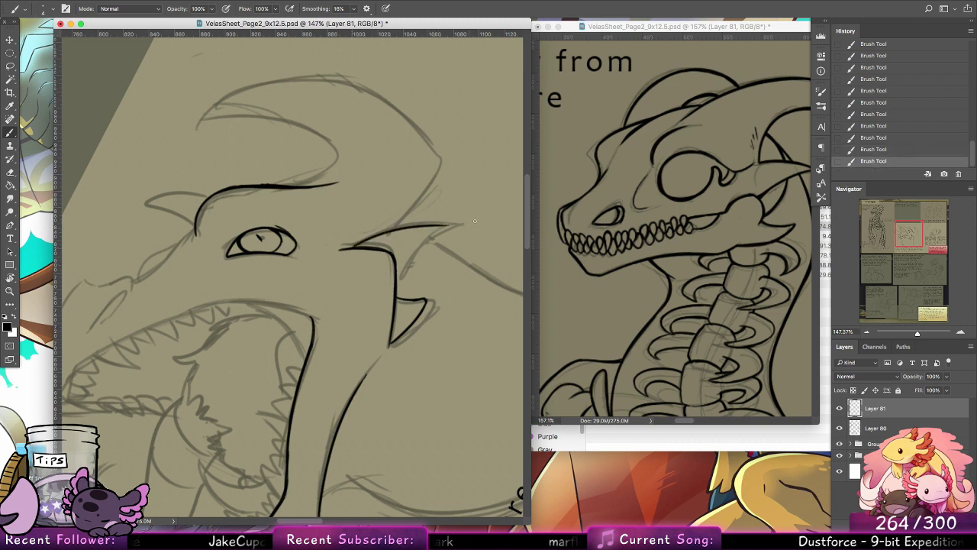
{"action": "left_click_drag", "start_coordinate": [397, 268], "coordinate": [441, 229]}
{"action": "left_click_drag", "start_coordinate": [396, 284], "coordinate": [426, 244]}
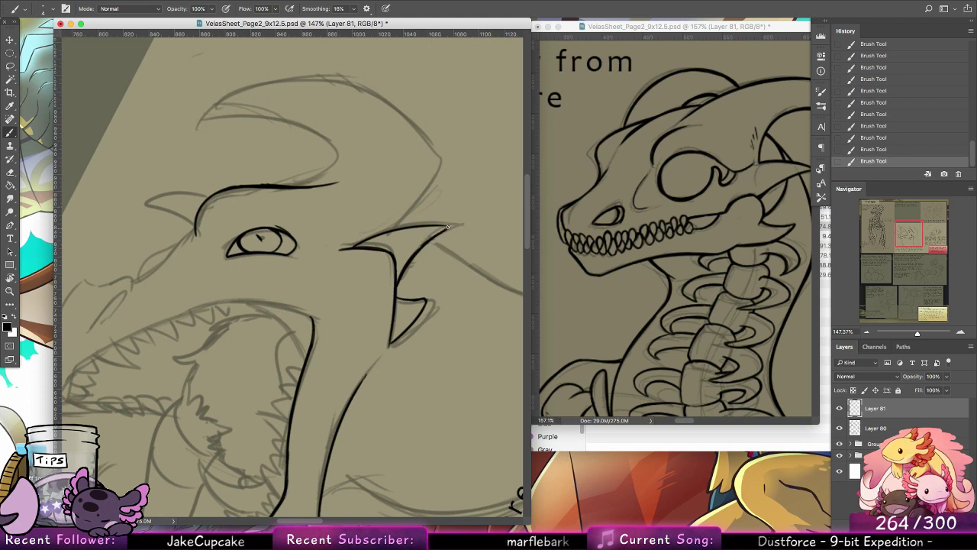
Step: Thicken the brow line above the eye and trim its excess ink with the Eraser
{"action": "scroll", "coordinate": [421, 283], "scroll_direction": "up", "scroll_amount": 3}
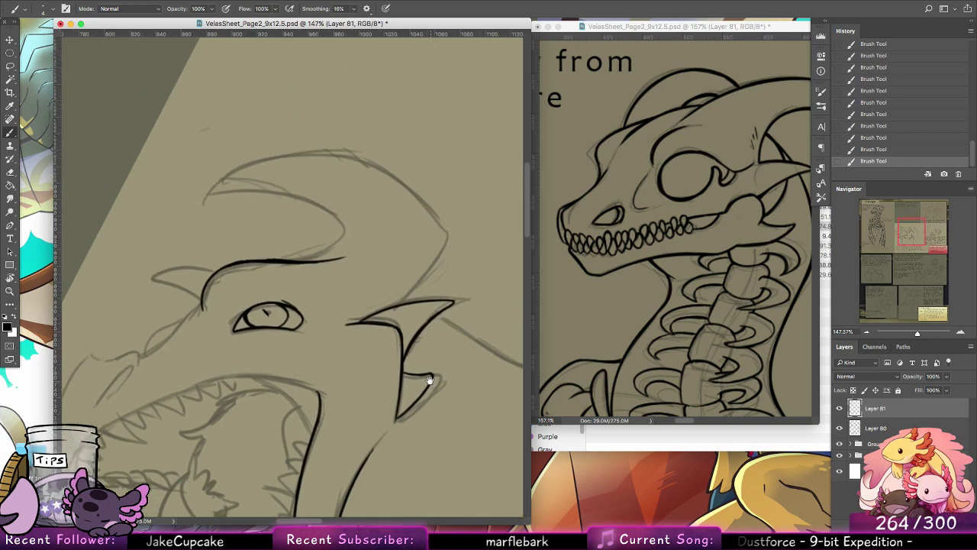
{"action": "left_click_drag", "start_coordinate": [264, 264], "coordinate": [340, 265]}
{"action": "key", "text": "e"}
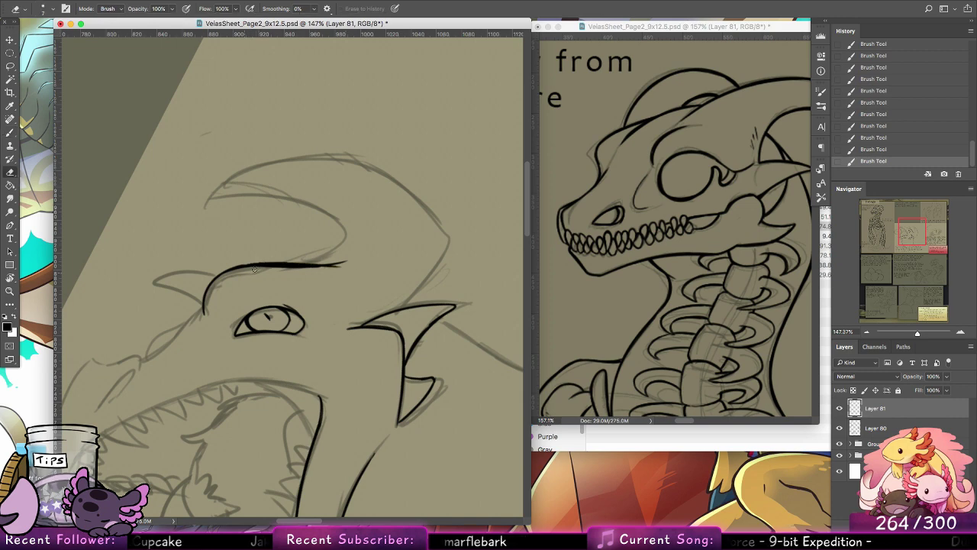
{"action": "left_click_drag", "start_coordinate": [254, 269], "coordinate": [359, 265]}
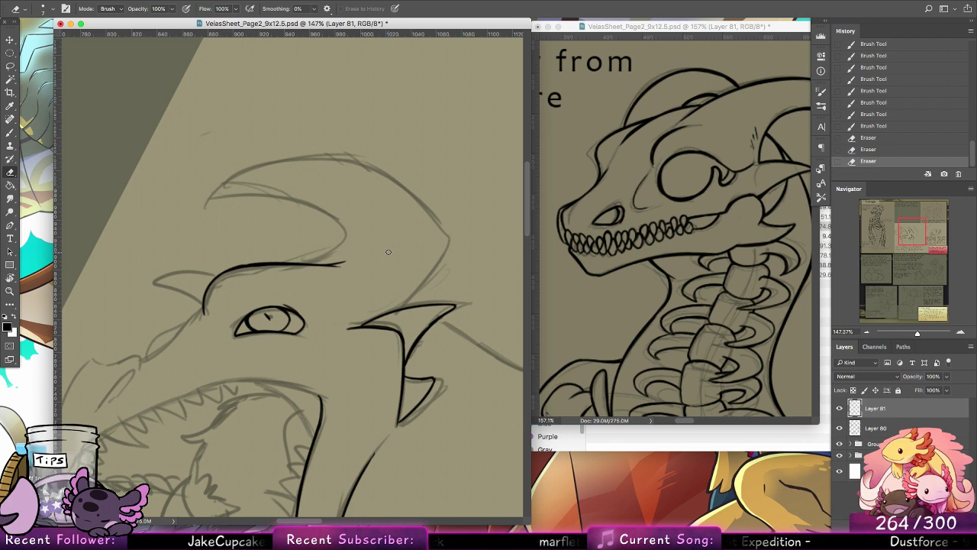
Step: Ink the curved horn's outer edge with the Brush from the upper cheek spike to the tip, redrawing the crown until smooth
{"action": "key", "text": "b"}
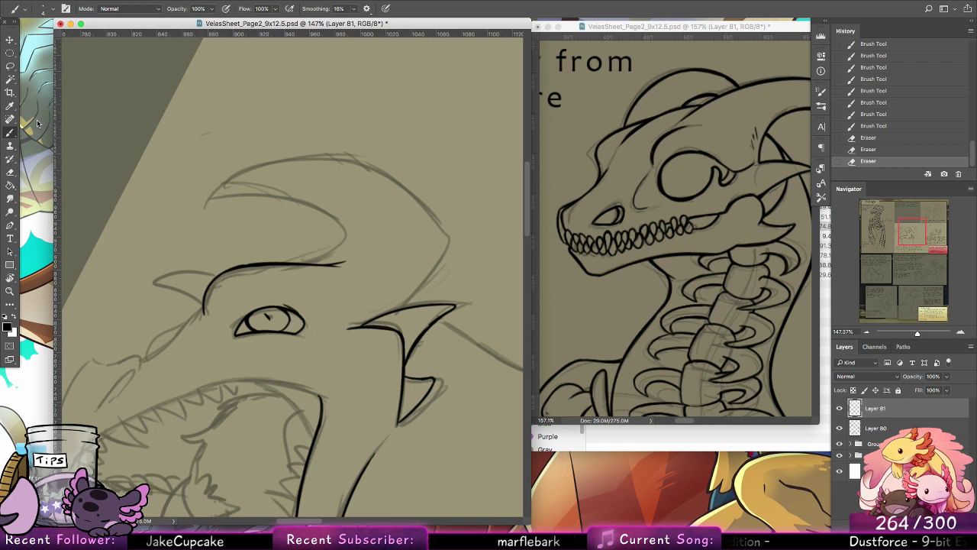
{"action": "left_click_drag", "start_coordinate": [440, 398], "coordinate": [430, 236]}
{"action": "left_click_drag", "start_coordinate": [390, 393], "coordinate": [421, 440]}
{"action": "left_click_drag", "start_coordinate": [392, 282], "coordinate": [350, 406]}
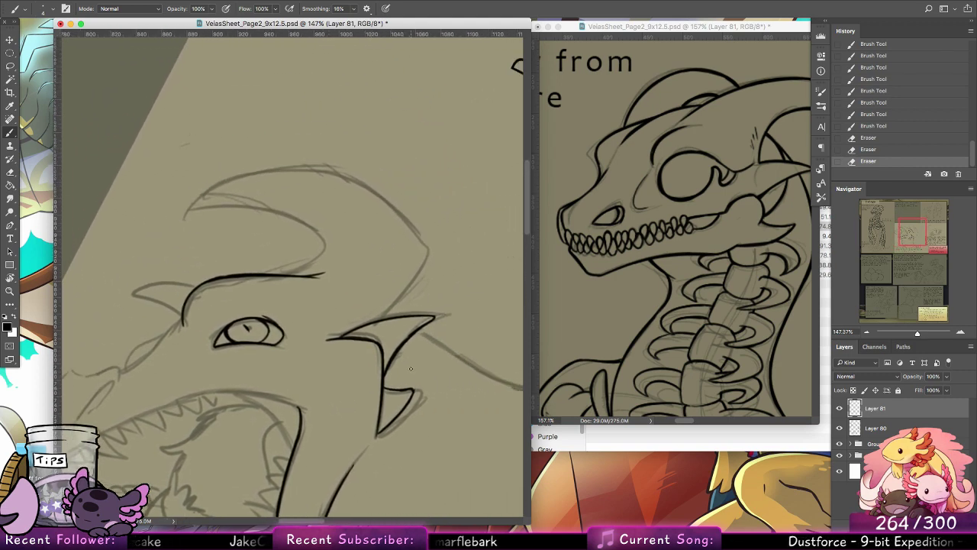
{"action": "mouse_move", "coordinate": [380, 322]}
{"action": "left_mouse_down"}
{"action": "mouse_move", "coordinate": [438, 261]}
{"action": "mouse_move", "coordinate": [374, 187]}
{"action": "mouse_move", "coordinate": [344, 170]}
{"action": "mouse_move", "coordinate": [185, 218]}
{"action": "left_mouse_up"}
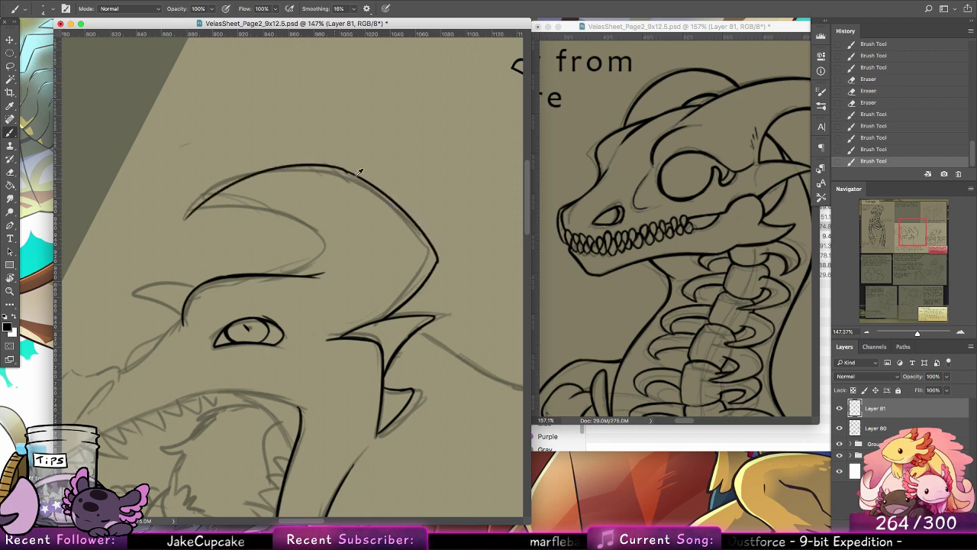
{"action": "key", "text": "ctrl+z"}
{"action": "mouse_move", "coordinate": [353, 173]}
{"action": "left_mouse_down"}
{"action": "mouse_move", "coordinate": [184, 216]}
{"action": "mouse_move", "coordinate": [198, 202]}
{"action": "mouse_move", "coordinate": [366, 181]}
{"action": "left_mouse_up"}
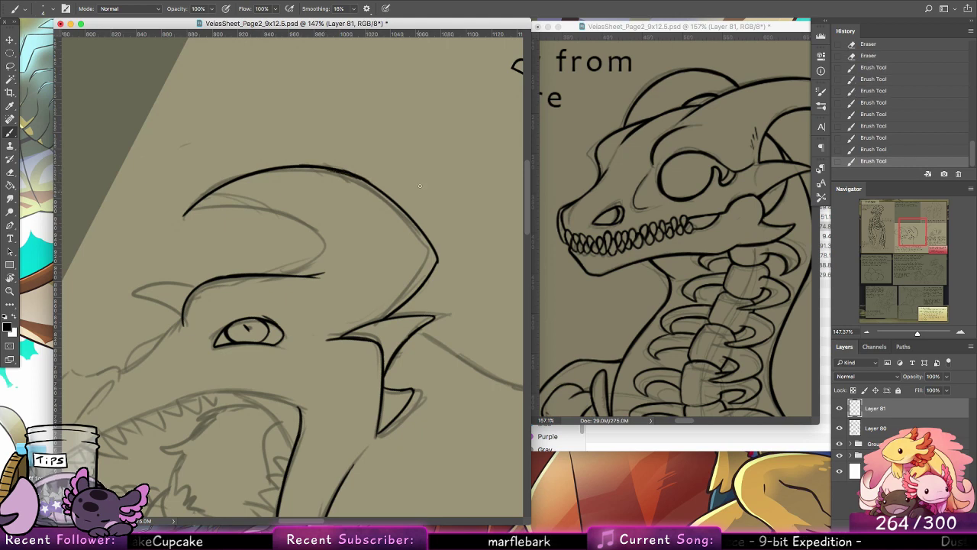
{"action": "key", "text": "ctrl+z"}
{"action": "left_click_drag", "start_coordinate": [306, 165], "coordinate": [365, 180]}
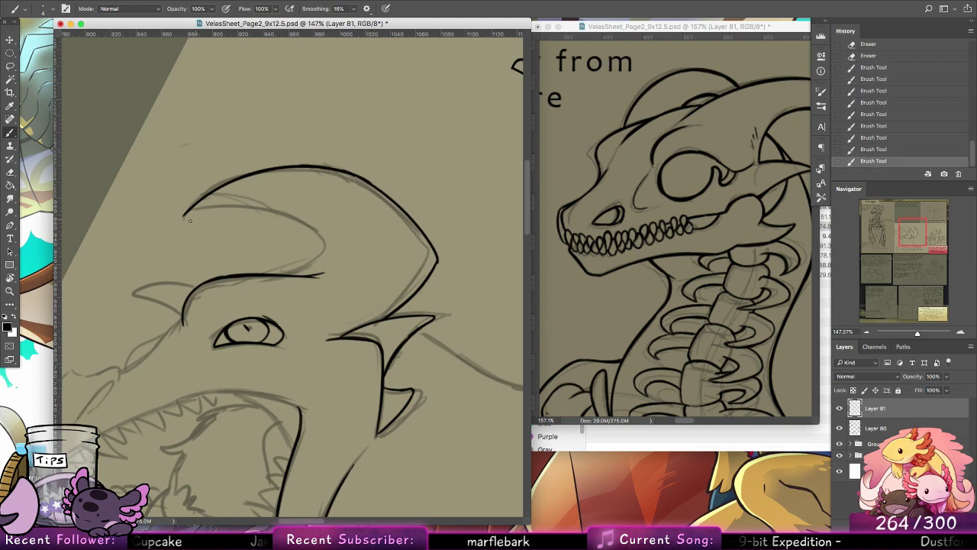
Step: Try to ink the horn's inner edge from its tip around to the brow line, redrawing the curve several times
{"action": "left_click_drag", "start_coordinate": [190, 221], "coordinate": [292, 213]}
{"action": "key", "text": "ctrl+z"}
{"action": "mouse_move", "coordinate": [183, 216]}
{"action": "left_mouse_down"}
{"action": "mouse_move", "coordinate": [267, 208]}
{"action": "mouse_move", "coordinate": [319, 244]}
{"action": "left_mouse_up"}
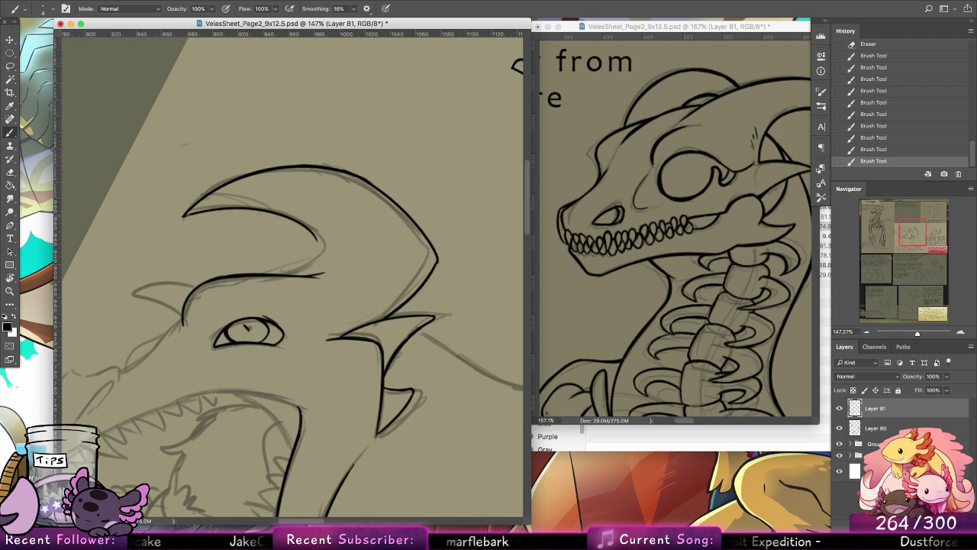
{"action": "key", "text": "ctrl+z"}
{"action": "mouse_move", "coordinate": [183, 216]}
{"action": "left_mouse_down"}
{"action": "mouse_move", "coordinate": [312, 222]}
{"action": "mouse_move", "coordinate": [319, 273]}
{"action": "mouse_move", "coordinate": [344, 267]}
{"action": "mouse_move", "coordinate": [328, 268]}
{"action": "mouse_move", "coordinate": [333, 238]}
{"action": "left_mouse_up"}
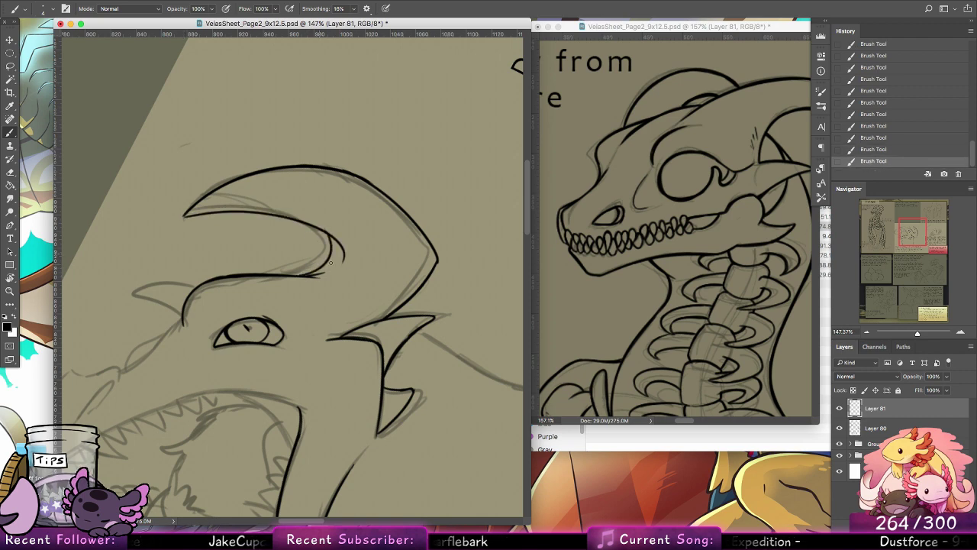
{"action": "key", "text": "ctrl+z"}
{"action": "mouse_move", "coordinate": [306, 275]}
{"action": "left_mouse_down"}
{"action": "mouse_move", "coordinate": [322, 270]}
{"action": "mouse_move", "coordinate": [336, 232]}
{"action": "mouse_move", "coordinate": [322, 268]}
{"action": "mouse_move", "coordinate": [332, 250]}
{"action": "left_mouse_up"}
{"action": "key", "text": "ctrl+z"}
{"action": "key", "text": "ctrl+z"}
{"action": "key", "text": "ctrl+z"}
{"action": "key", "text": "ctrl+z"}
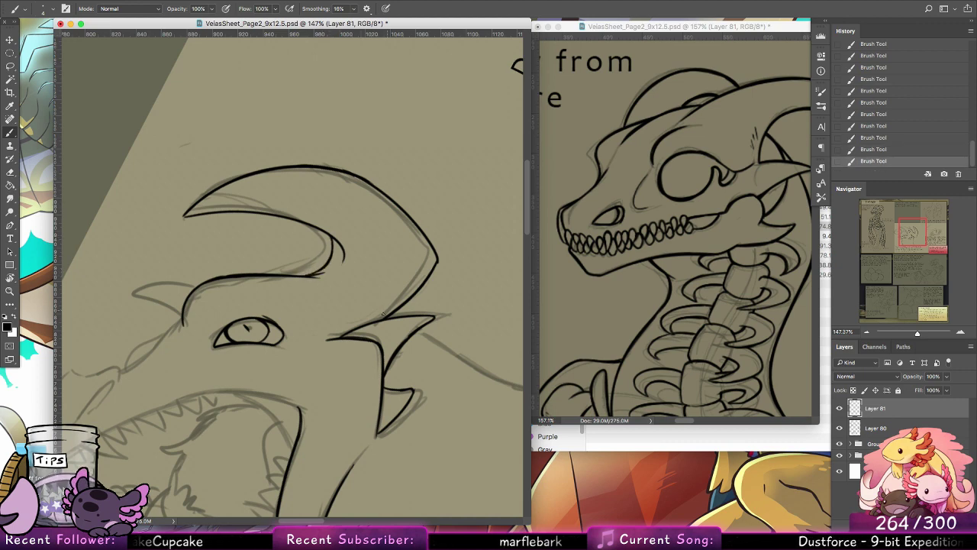
Step: Compare the horn with and without its latest strokes, and undo its inner edge and the upper part of its outer edge
{"action": "left_click_drag", "start_coordinate": [400, 305], "coordinate": [424, 267]}
{"action": "key", "text": "ctrl+z"}
{"action": "key", "text": "ctrl+z"}
{"action": "key", "text": "ctrl+z"}
{"action": "key", "text": "ctrl+z"}
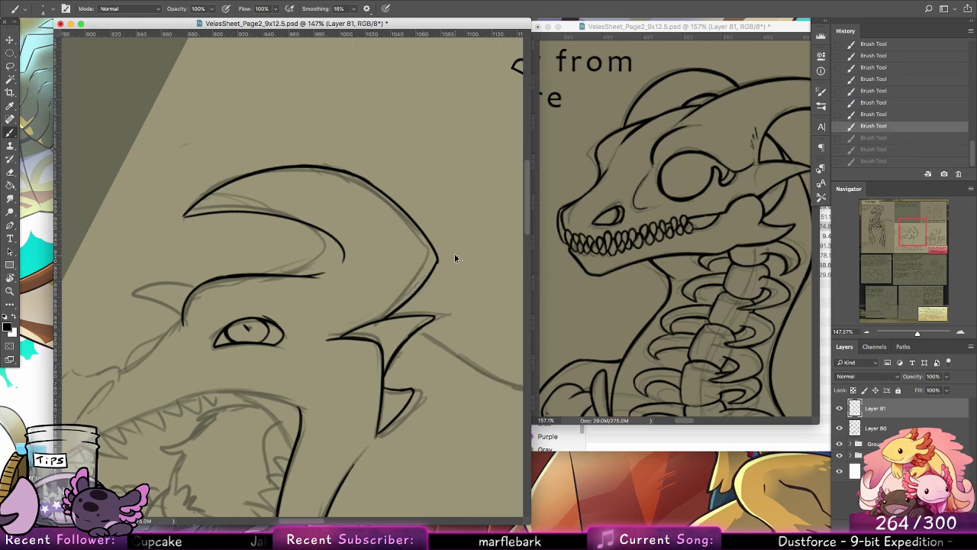
{"action": "key", "text": "ctrl+shift+z"}
{"action": "key", "text": "ctrl+shift+z"}
{"action": "key", "text": "ctrl+shift+z"}
{"action": "key", "text": "ctrl+shift+z"}
{"action": "key", "text": "ctrl+z"}
{"action": "key", "text": "ctrl+z"}
{"action": "key", "text": "ctrl+z"}
{"action": "key", "text": "ctrl+z"}
{"action": "key", "text": "ctrl+z"}
{"action": "key", "text": "ctrl+z"}
{"action": "key", "text": "ctrl+z"}
{"action": "key", "text": "ctrl+z"}
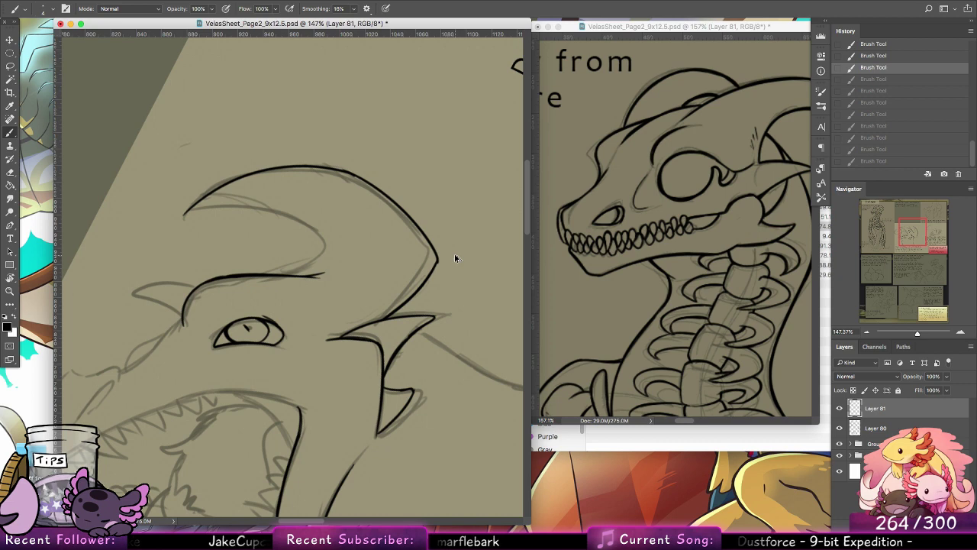
{"action": "key", "text": "ctrl+z"}
Step: Reset the canvas rotation, lasso the two inked cheek spikes, and rotate them clockwise while shifting them slightly down toward the jaw
{"action": "double_click", "coordinate": [11, 278]}
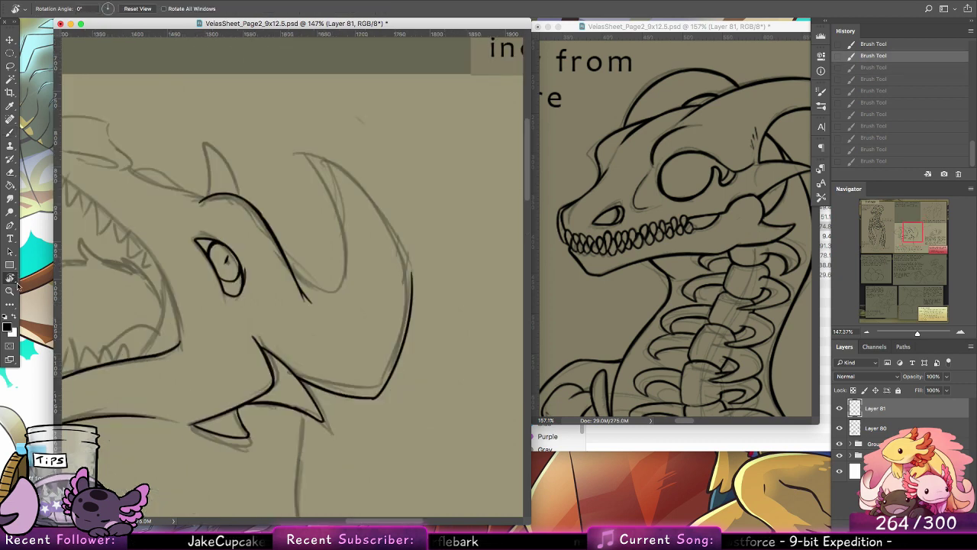
{"action": "left_click_drag", "start_coordinate": [348, 323], "coordinate": [409, 234]}
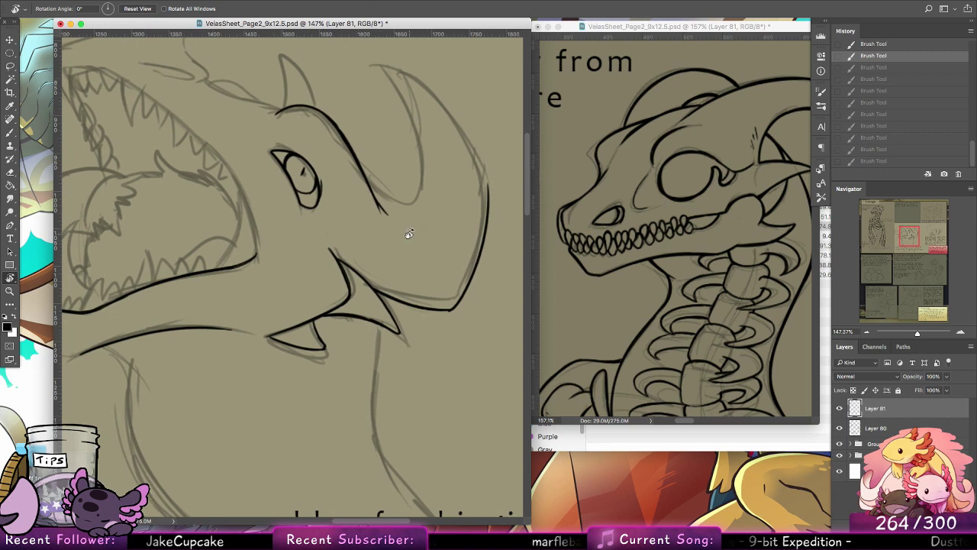
{"action": "key", "text": "l"}
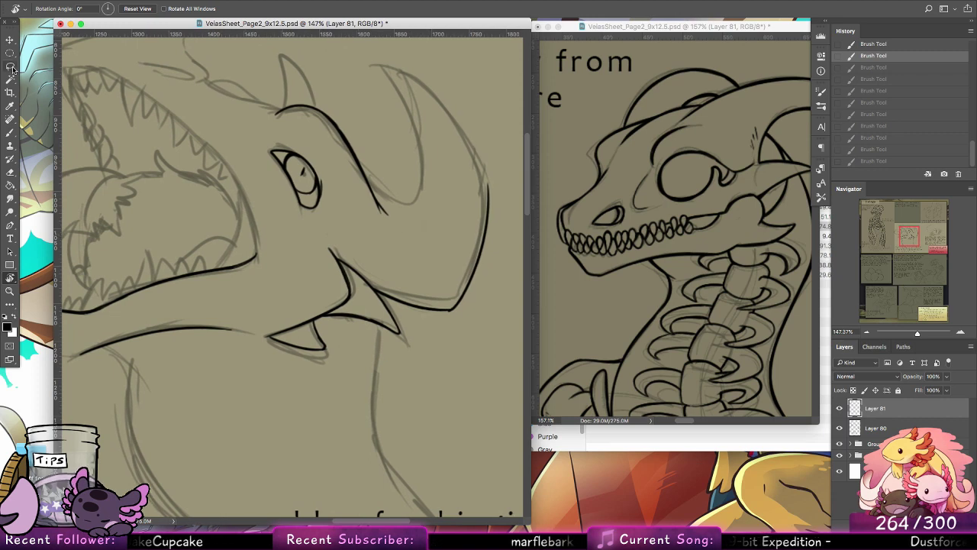
{"action": "mouse_move", "coordinate": [374, 290]}
{"action": "left_mouse_down"}
{"action": "mouse_move", "coordinate": [412, 340]}
{"action": "mouse_move", "coordinate": [255, 362]}
{"action": "mouse_move", "coordinate": [347, 218]}
{"action": "left_mouse_up"}
{"action": "left_click", "coordinate": [15, 39]}
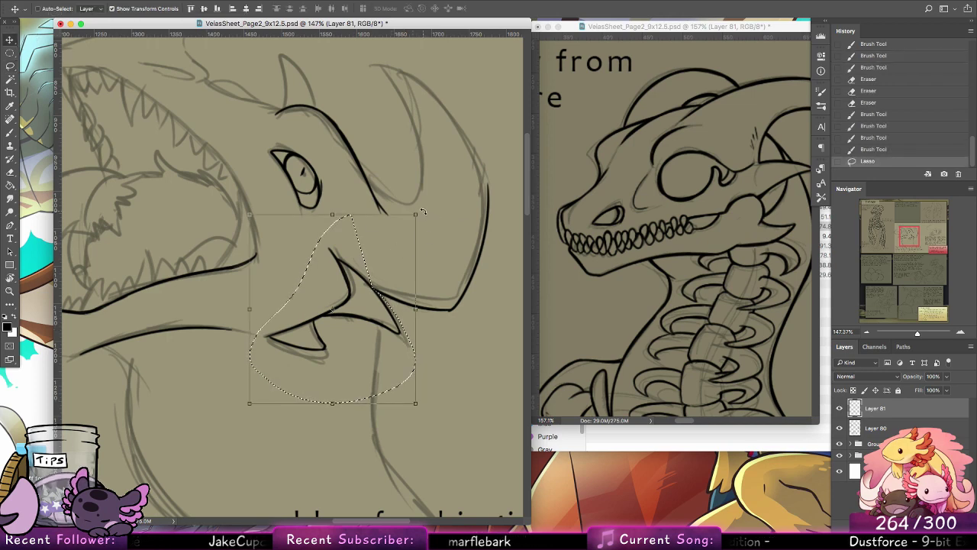
{"action": "left_click_drag", "start_coordinate": [419, 229], "coordinate": [433, 248]}
{"action": "left_click_drag", "start_coordinate": [374, 306], "coordinate": [362, 316]}
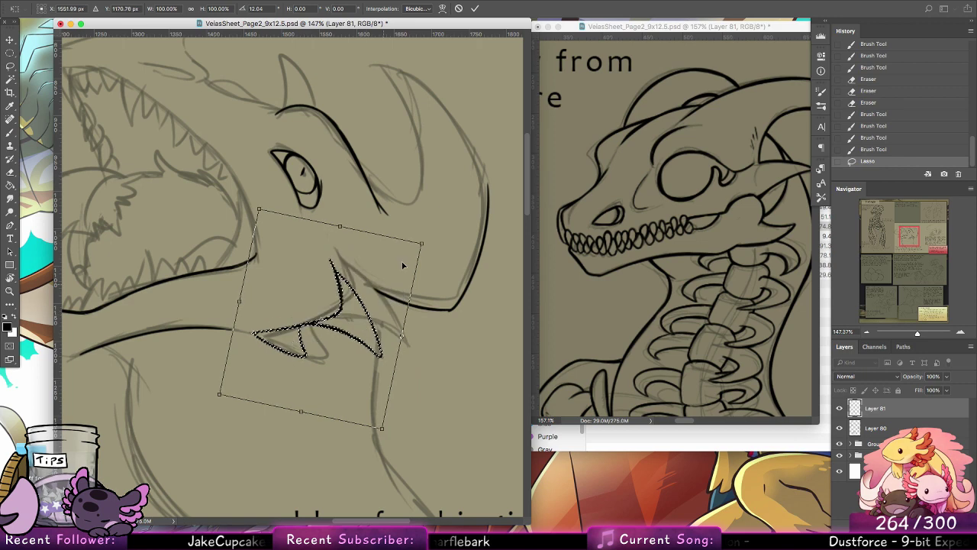
{"action": "left_click_drag", "start_coordinate": [439, 220], "coordinate": [451, 235]}
{"action": "left_click_drag", "start_coordinate": [371, 308], "coordinate": [370, 318]}
{"action": "left_click", "coordinate": [473, 10]}
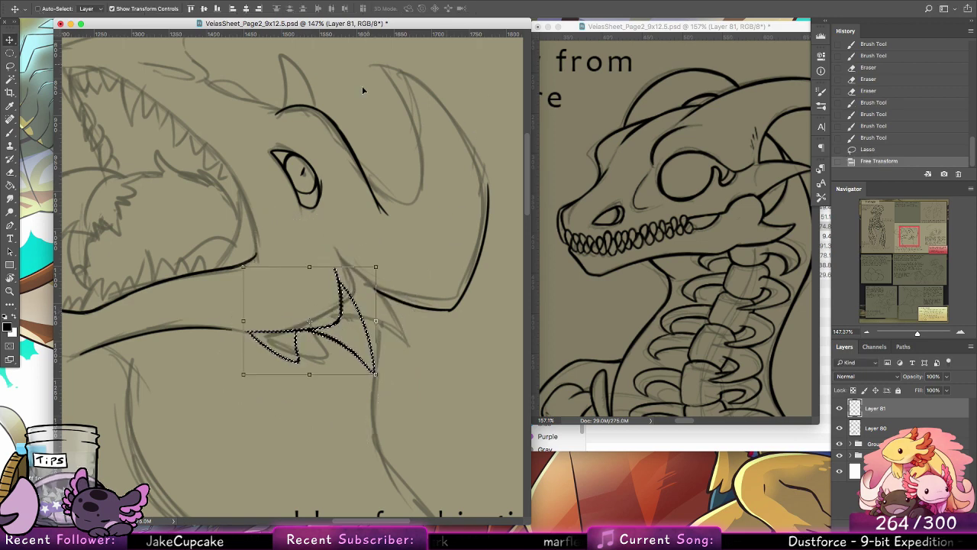
{"action": "key", "text": "ctrl+d"}
Step: Extend the brow line with the Brush down to the horn's inner base, discarding the trial strokes for the horn's inner edge
{"action": "left_click", "coordinate": [10, 131]}
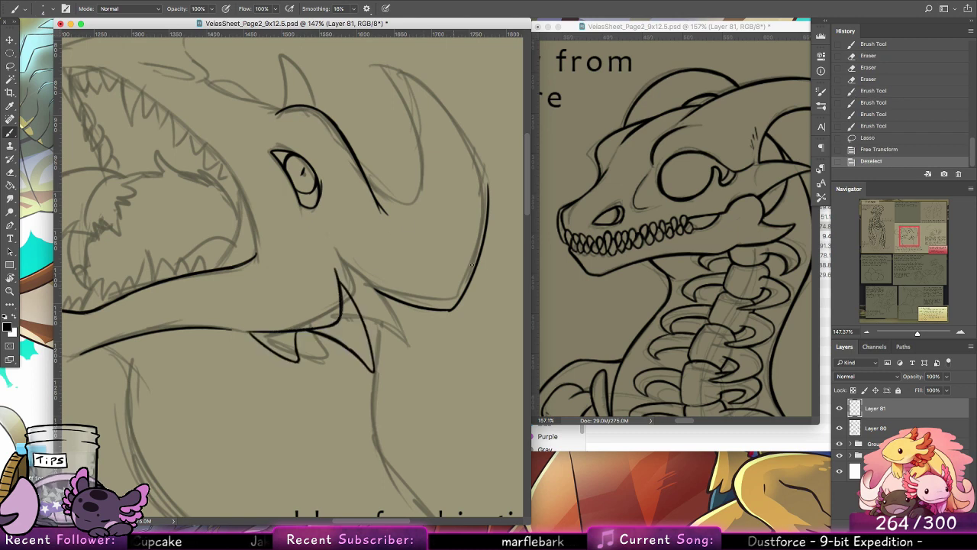
{"action": "scroll", "coordinate": [447, 283], "scroll_direction": "up", "scroll_amount": 3}
{"action": "mouse_move", "coordinate": [344, 316]}
{"action": "left_mouse_down"}
{"action": "mouse_move", "coordinate": [374, 211]}
{"action": "mouse_move", "coordinate": [438, 283]}
{"action": "left_mouse_up"}
{"action": "key", "text": "ctrl+alt+z"}
{"action": "key", "text": "ctrl+alt+z"}
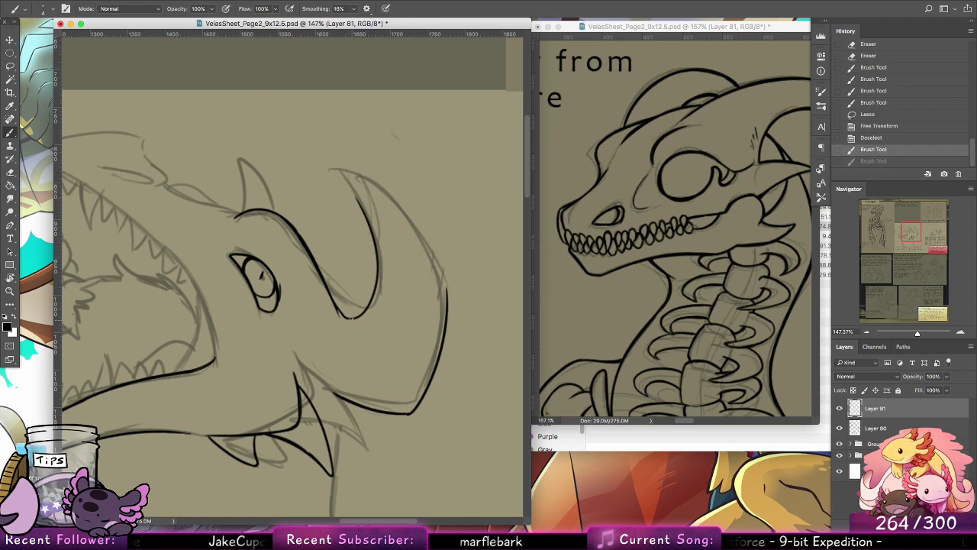
{"action": "left_click_drag", "start_coordinate": [336, 309], "coordinate": [361, 328]}
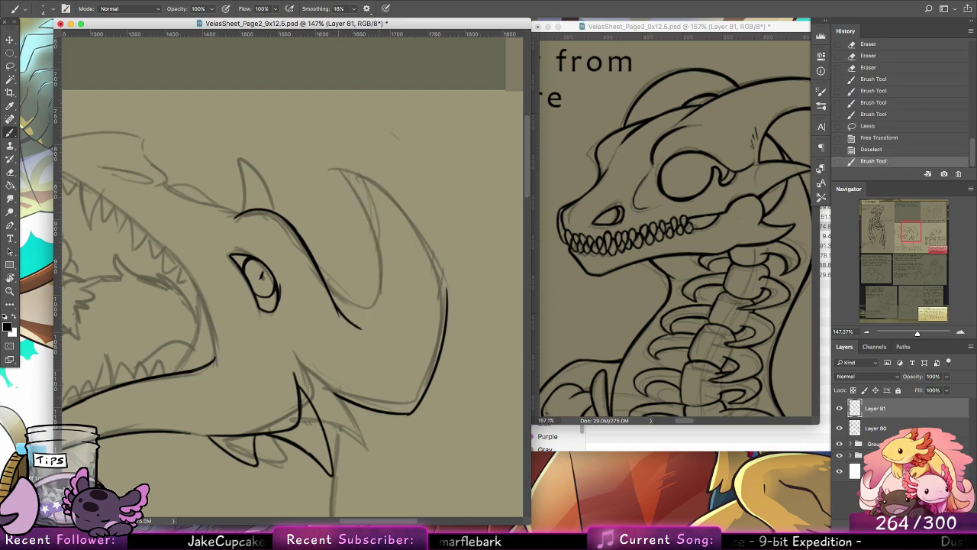
Step: Lasso the inked lower part of the horn's outer edge and move it down and inward to meet the upper cheek spike
{"action": "left_click", "coordinate": [10, 65]}
{"action": "mouse_move", "coordinate": [467, 313]}
{"action": "left_mouse_down"}
{"action": "mouse_move", "coordinate": [348, 375]}
{"action": "mouse_move", "coordinate": [319, 426]}
{"action": "left_mouse_up"}
{"action": "key", "text": "v"}
{"action": "mouse_move", "coordinate": [441, 378]}
{"action": "left_mouse_down"}
{"action": "mouse_move", "coordinate": [427, 389]}
{"action": "mouse_move", "coordinate": [422, 372]}
{"action": "left_mouse_up"}
{"action": "key", "text": "ctrl+d"}
Step: Ink the horn's inner edge with the Brush from the end of the brow line up to the tip, redrawing until smooth
{"action": "key", "text": "b"}
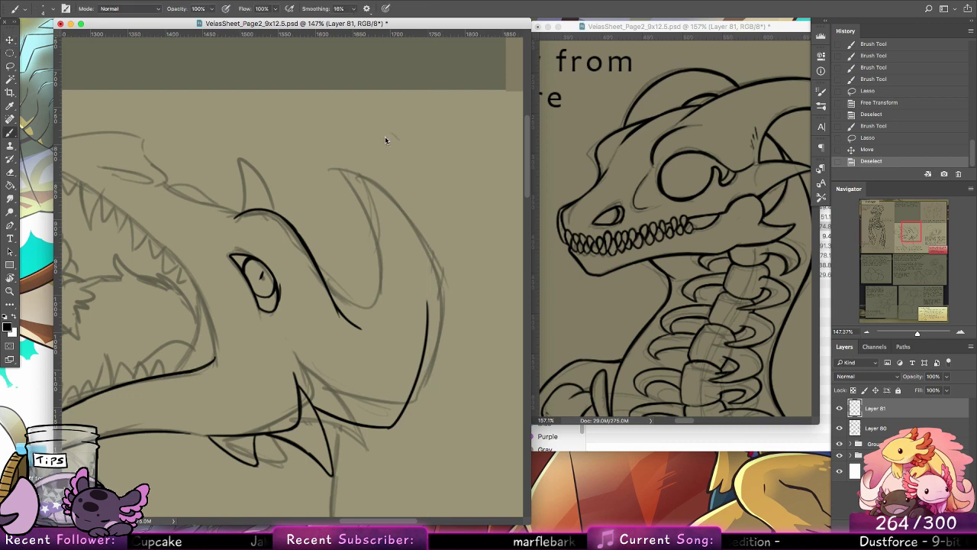
{"action": "left_click_drag", "start_coordinate": [361, 329], "coordinate": [358, 188]}
{"action": "key", "text": "ctrl+z"}
{"action": "mouse_move", "coordinate": [360, 328]}
{"action": "left_mouse_down"}
{"action": "mouse_move", "coordinate": [352, 210]}
{"action": "mouse_move", "coordinate": [364, 325]}
{"action": "mouse_move", "coordinate": [365, 196]}
{"action": "mouse_move", "coordinate": [397, 229]}
{"action": "left_mouse_up"}
{"action": "key", "text": "ctrl+z"}
Step: Ink the horn's outer edge from the tip down to the moved lower segment, redoing the joining stroke until the curve is continuous
{"action": "key", "text": "ctrl+z"}
{"action": "mouse_move", "coordinate": [363, 191]}
{"action": "left_mouse_down"}
{"action": "mouse_move", "coordinate": [402, 234]}
{"action": "mouse_move", "coordinate": [419, 274]}
{"action": "left_mouse_up"}
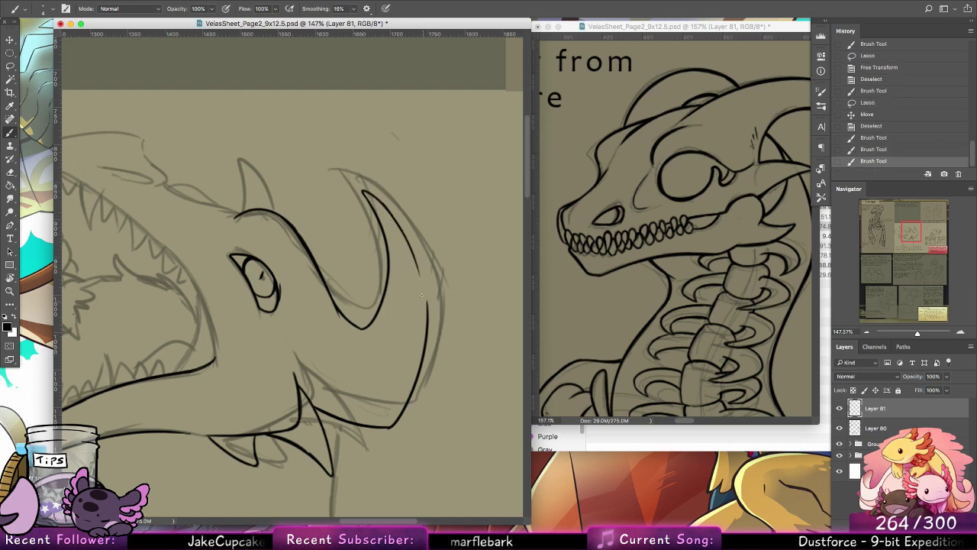
{"action": "left_click_drag", "start_coordinate": [393, 219], "coordinate": [424, 306]}
{"action": "key", "text": "ctrl+z"}
{"action": "left_click_drag", "start_coordinate": [405, 238], "coordinate": [422, 324]}
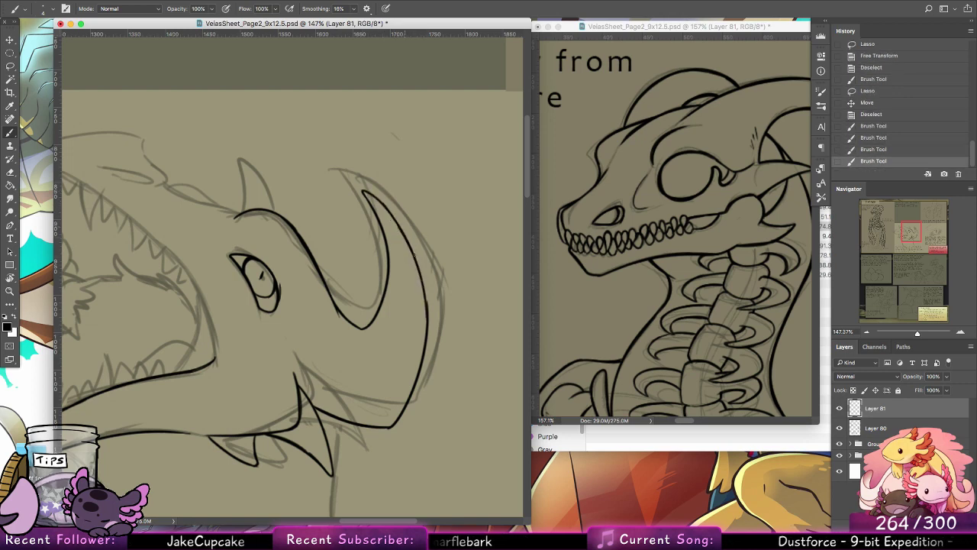
{"action": "mouse_move", "coordinate": [414, 256]}
{"action": "left_mouse_down"}
{"action": "mouse_move", "coordinate": [427, 338]}
{"action": "mouse_move", "coordinate": [422, 284]}
{"action": "left_mouse_up"}
{"action": "key", "text": "ctrl+z"}
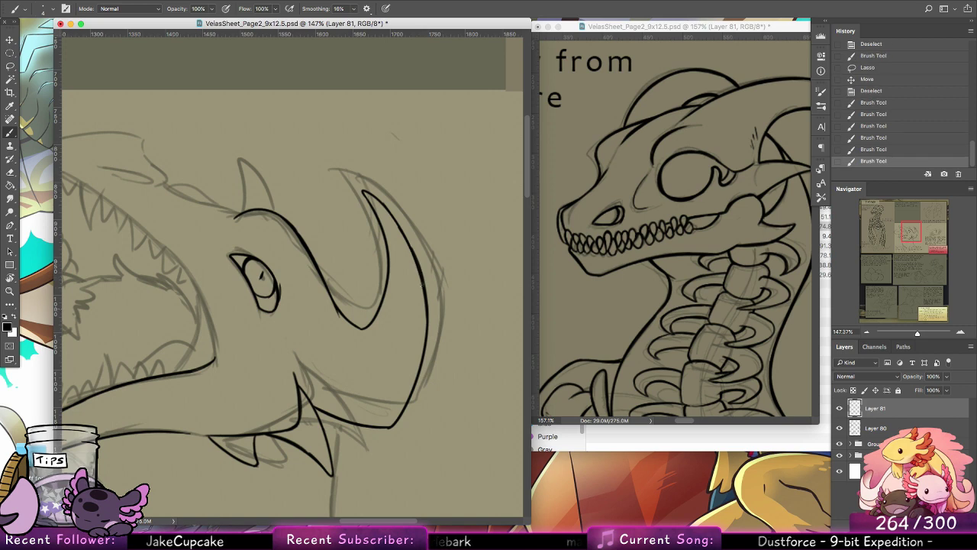
Step: Thicken the horn's line at the tip, where it meets the brow line, and at its base beside the upper cheek spike
{"action": "left_click_drag", "start_coordinate": [366, 191], "coordinate": [408, 238]}
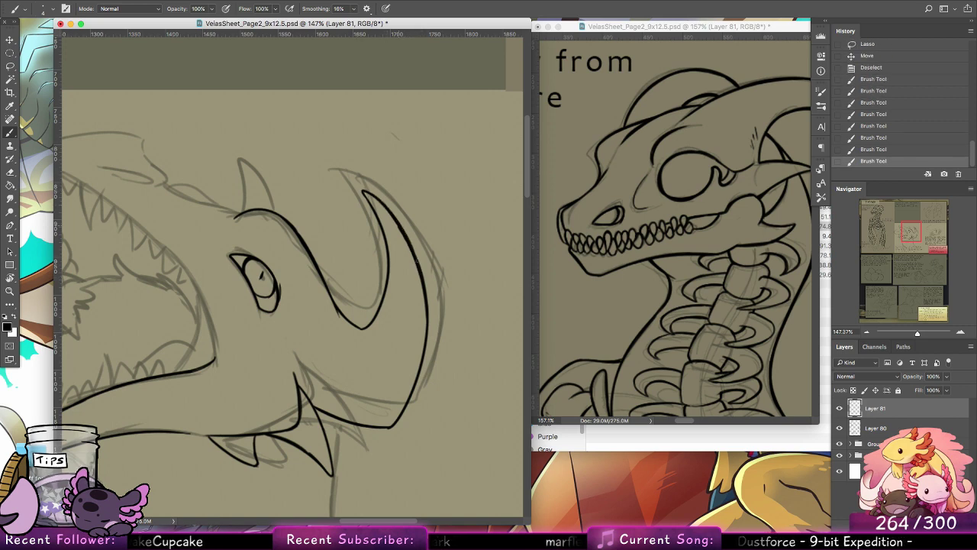
{"action": "left_click_drag", "start_coordinate": [367, 196], "coordinate": [387, 227]}
{"action": "left_click_drag", "start_coordinate": [329, 291], "coordinate": [352, 321]}
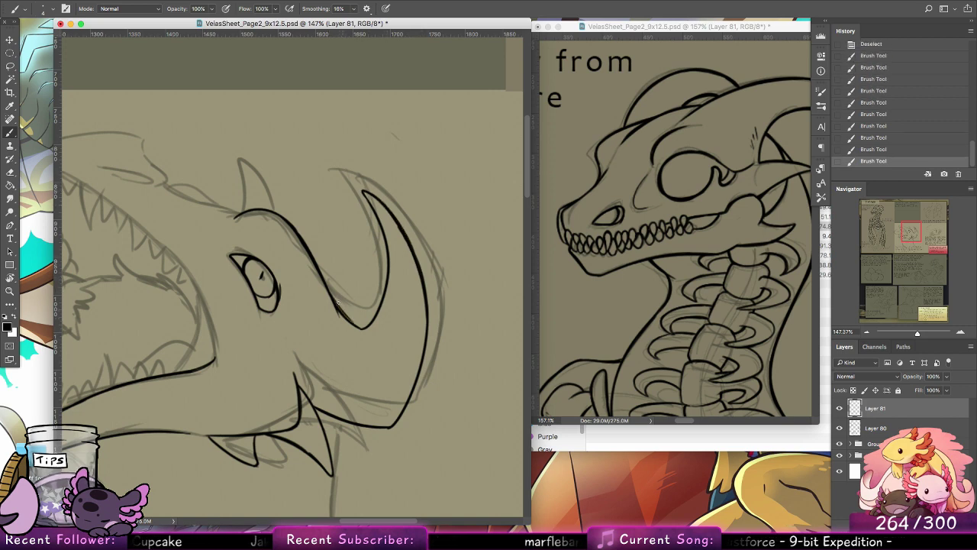
{"action": "key", "text": "ctrl+z"}
{"action": "left_click_drag", "start_coordinate": [329, 291], "coordinate": [357, 320]}
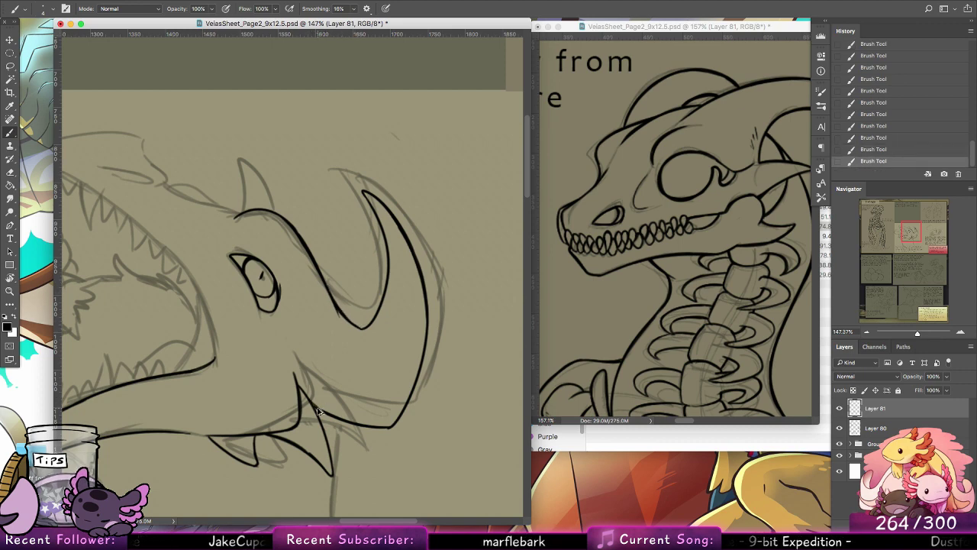
{"action": "left_click_drag", "start_coordinate": [309, 396], "coordinate": [326, 413]}
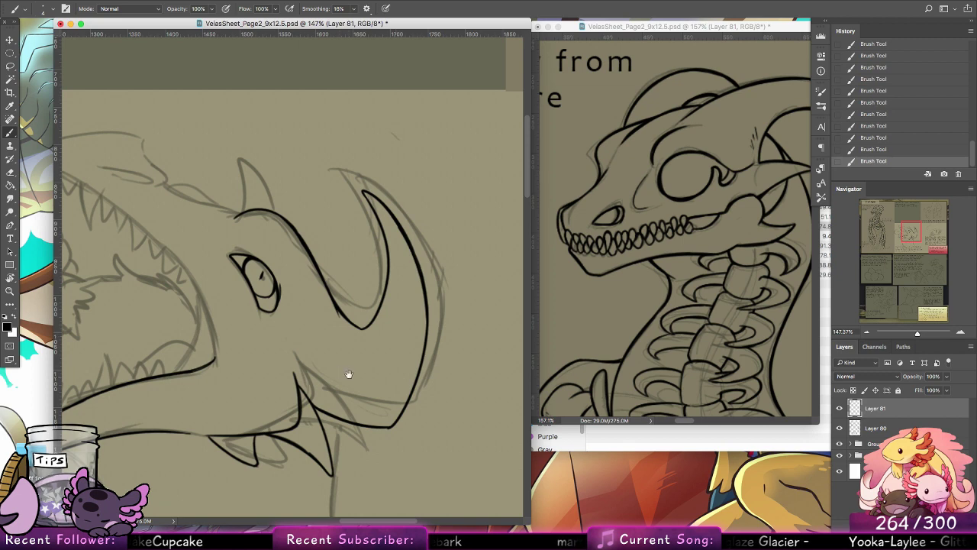
Step: Ink the front of the lower jaw, closing the chin between the mouth line and the jaw's underside
{"action": "left_click_drag", "start_coordinate": [319, 388], "coordinate": [394, 356]}
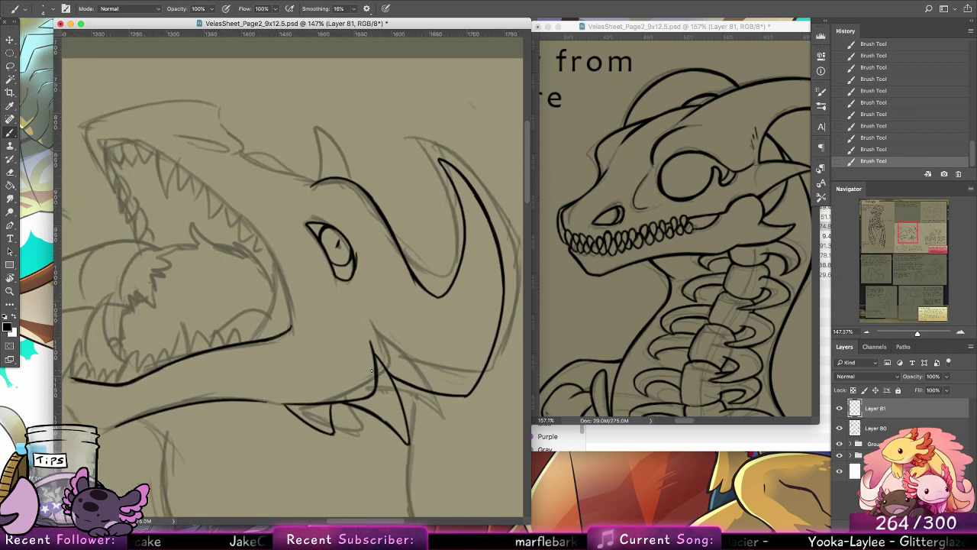
{"action": "left_click_drag", "start_coordinate": [375, 381], "coordinate": [455, 245]}
{"action": "left_click_drag", "start_coordinate": [337, 336], "coordinate": [387, 379]}
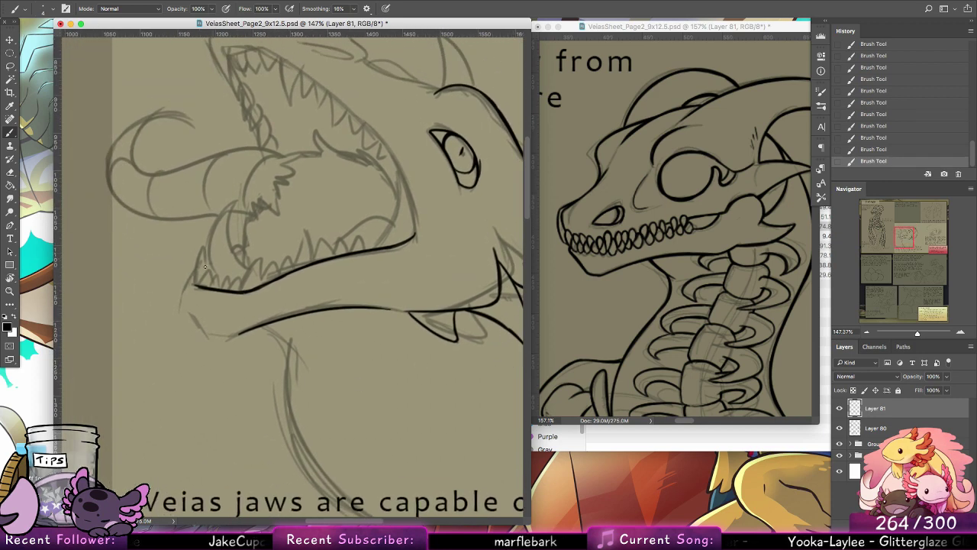
{"action": "mouse_move", "coordinate": [195, 275]}
{"action": "left_mouse_down"}
{"action": "mouse_move", "coordinate": [182, 294]}
{"action": "mouse_move", "coordinate": [190, 309]}
{"action": "left_mouse_up"}
{"action": "key", "text": "super+z"}
{"action": "mouse_move", "coordinate": [194, 276]}
{"action": "left_mouse_down"}
{"action": "mouse_move", "coordinate": [185, 302]}
{"action": "mouse_move", "coordinate": [208, 335]}
{"action": "mouse_move", "coordinate": [243, 330]}
{"action": "mouse_move", "coordinate": [206, 332]}
{"action": "mouse_move", "coordinate": [214, 337]}
{"action": "mouse_move", "coordinate": [191, 310]}
{"action": "mouse_move", "coordinate": [190, 279]}
{"action": "left_mouse_up"}
Step: Ink the lower jaw's pointed teeth along the mouth line, including the tall front tooth and the small teeth behind it
{"action": "scroll", "coordinate": [229, 290], "scroll_direction": "up", "scroll_amount": 3}
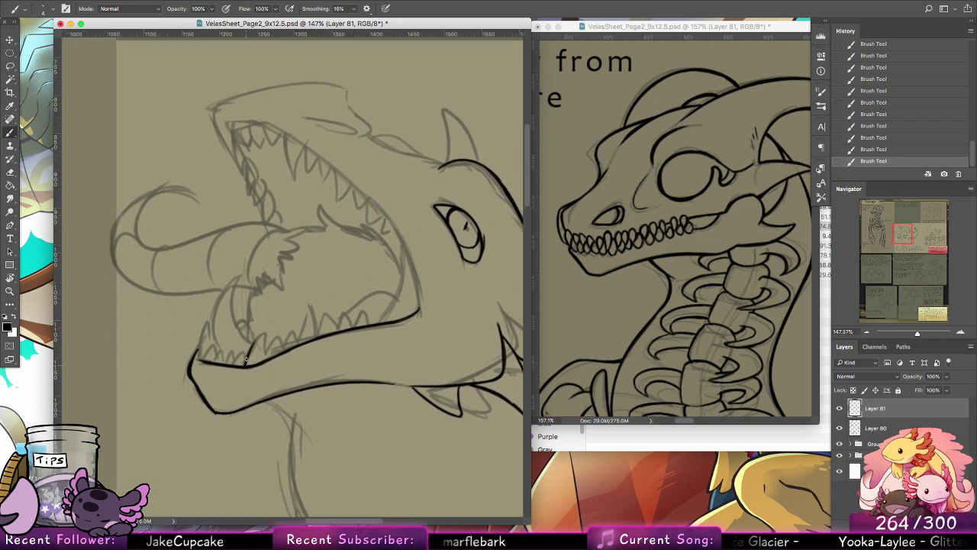
{"action": "mouse_move", "coordinate": [245, 359]}
{"action": "left_mouse_down"}
{"action": "mouse_move", "coordinate": [257, 334]}
{"action": "mouse_move", "coordinate": [264, 356]}
{"action": "mouse_move", "coordinate": [284, 340]}
{"action": "mouse_move", "coordinate": [296, 348]}
{"action": "mouse_move", "coordinate": [266, 358]}
{"action": "mouse_move", "coordinate": [304, 326]}
{"action": "mouse_move", "coordinate": [309, 337]}
{"action": "mouse_move", "coordinate": [333, 315]}
{"action": "mouse_move", "coordinate": [340, 330]}
{"action": "mouse_move", "coordinate": [372, 316]}
{"action": "left_mouse_up"}
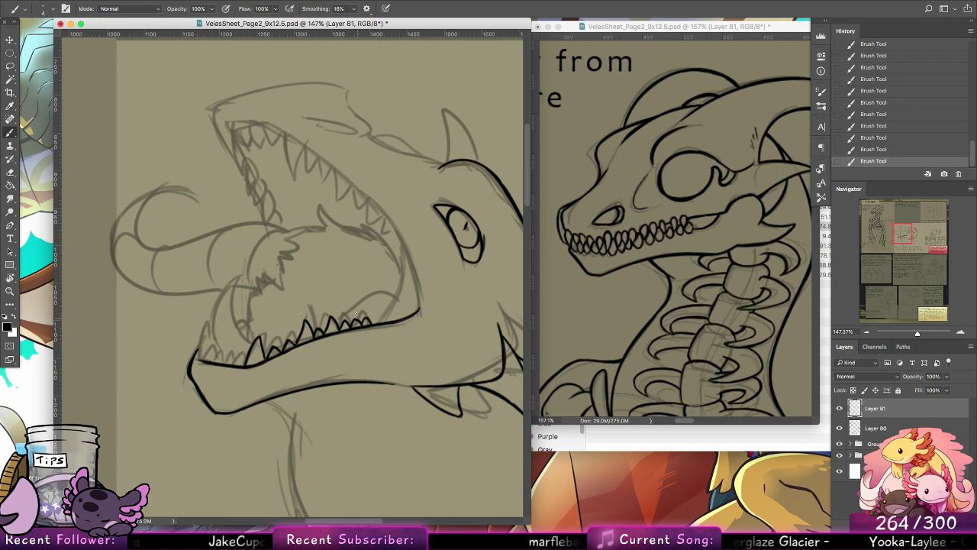
{"action": "scroll", "coordinate": [356, 314], "scroll_direction": "left", "scroll_amount": 5}
{"action": "scroll", "coordinate": [356, 314], "scroll_direction": "up", "scroll_amount": 3}
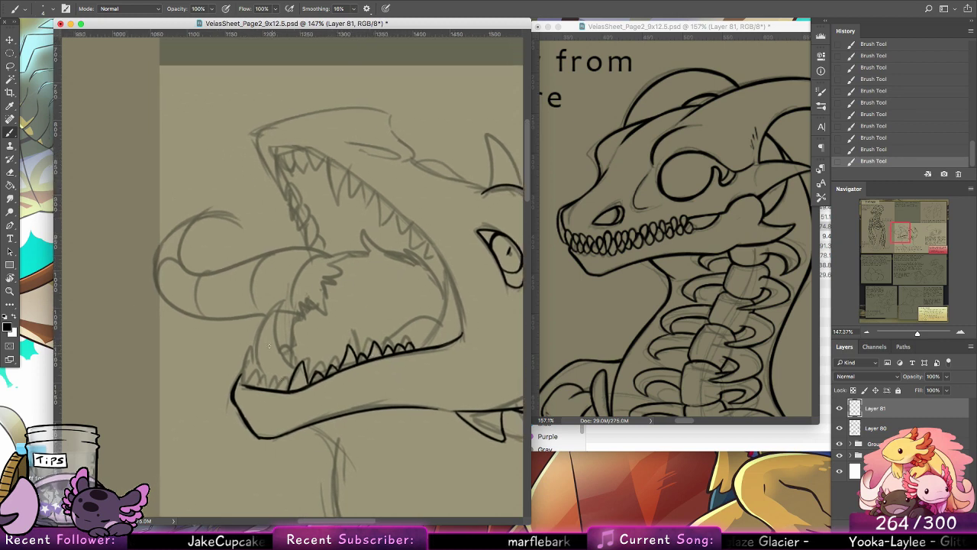
{"action": "mouse_move", "coordinate": [241, 385]}
{"action": "left_mouse_down"}
{"action": "mouse_move", "coordinate": [247, 353]}
{"action": "mouse_move", "coordinate": [253, 371]}
{"action": "left_mouse_up"}
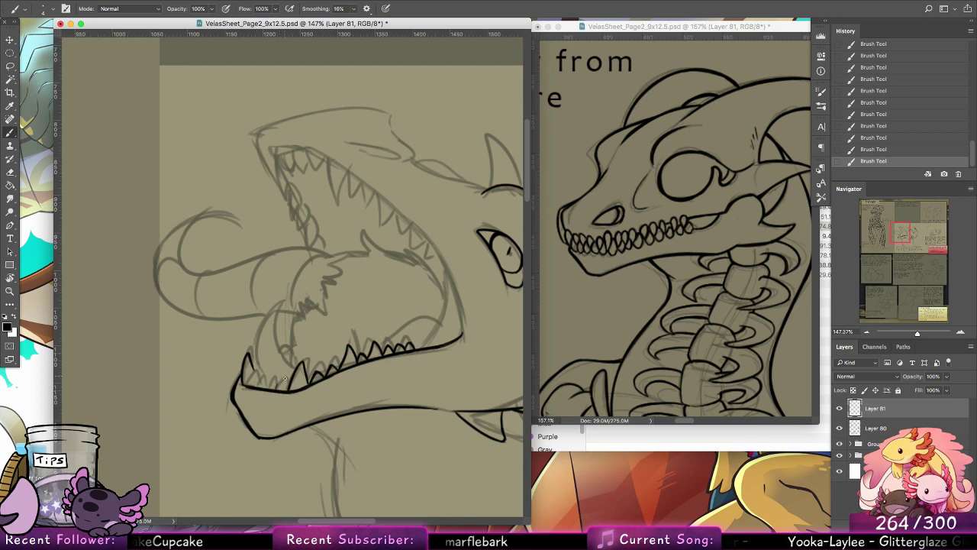
{"action": "mouse_move", "coordinate": [276, 390]}
{"action": "left_mouse_down"}
{"action": "mouse_move", "coordinate": [287, 377]}
{"action": "mouse_move", "coordinate": [289, 386]}
{"action": "mouse_move", "coordinate": [286, 376]}
{"action": "mouse_move", "coordinate": [278, 386]}
{"action": "left_mouse_up"}
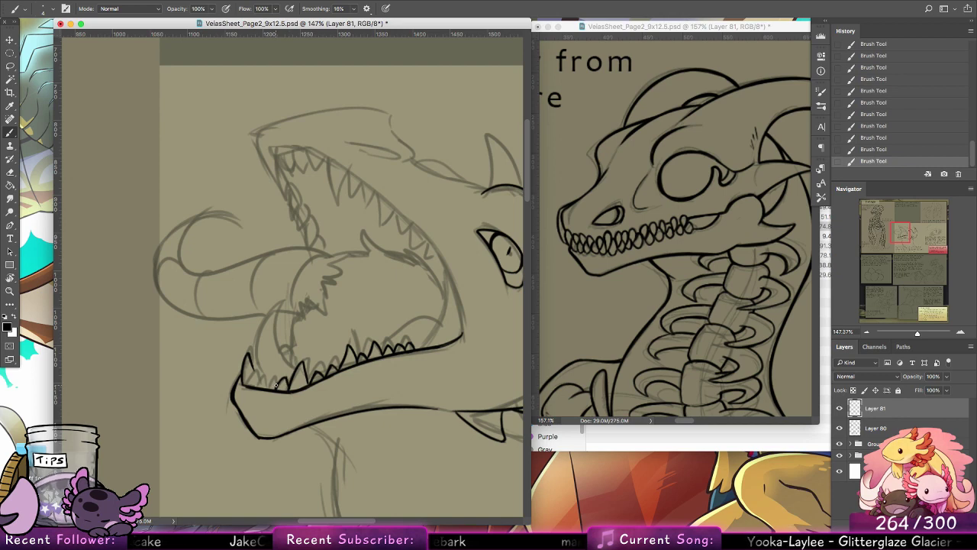
{"action": "mouse_move", "coordinate": [265, 388]}
{"action": "left_mouse_down"}
{"action": "mouse_move", "coordinate": [272, 375]}
{"action": "mouse_move", "coordinate": [280, 382]}
{"action": "left_mouse_up"}
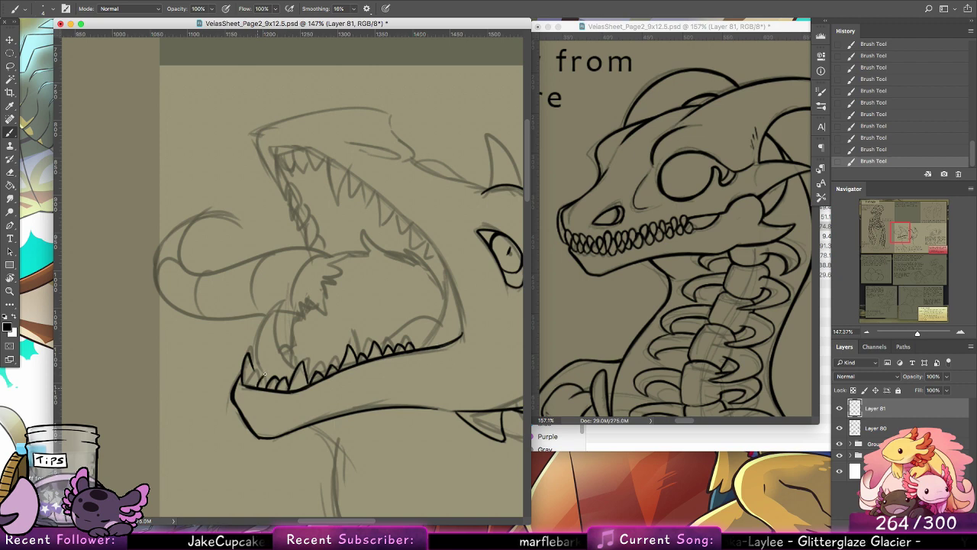
{"action": "mouse_move", "coordinate": [250, 386]}
{"action": "left_mouse_down"}
{"action": "mouse_move", "coordinate": [254, 372]}
{"action": "mouse_move", "coordinate": [260, 380]}
{"action": "left_mouse_up"}
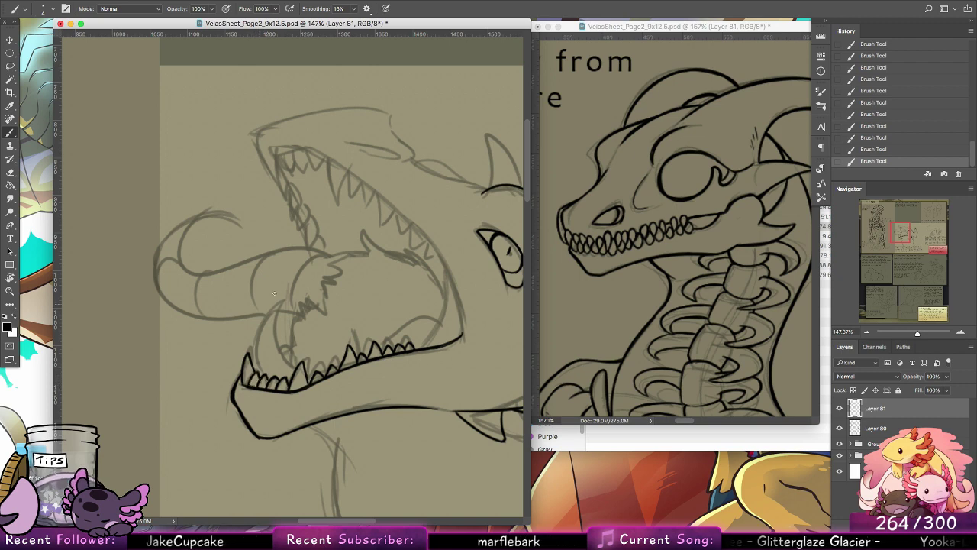
Step: Ink the mouth corner with an inner curve rising from the last lower tooth and an outer line down to the jaw's corner
{"action": "mouse_move", "coordinate": [452, 340]}
{"action": "left_mouse_down"}
{"action": "mouse_move", "coordinate": [410, 308]}
{"action": "mouse_move", "coordinate": [403, 261]}
{"action": "left_mouse_up"}
{"action": "key", "text": "super+z"}
{"action": "left_click_drag", "start_coordinate": [382, 320], "coordinate": [407, 246]}
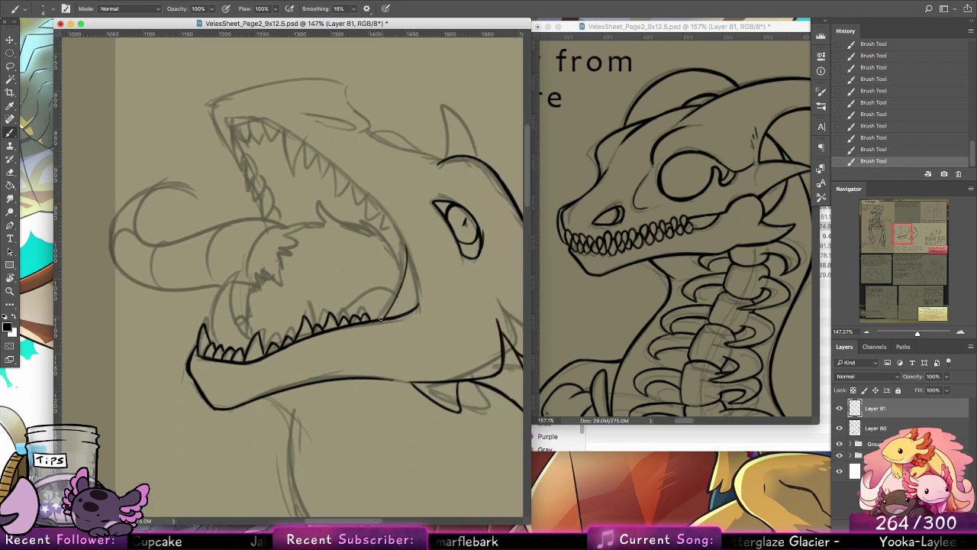
{"action": "left_click_drag", "start_coordinate": [379, 318], "coordinate": [407, 248]}
{"action": "left_click_drag", "start_coordinate": [394, 303], "coordinate": [407, 248]}
{"action": "left_click_drag", "start_coordinate": [405, 239], "coordinate": [417, 316]}
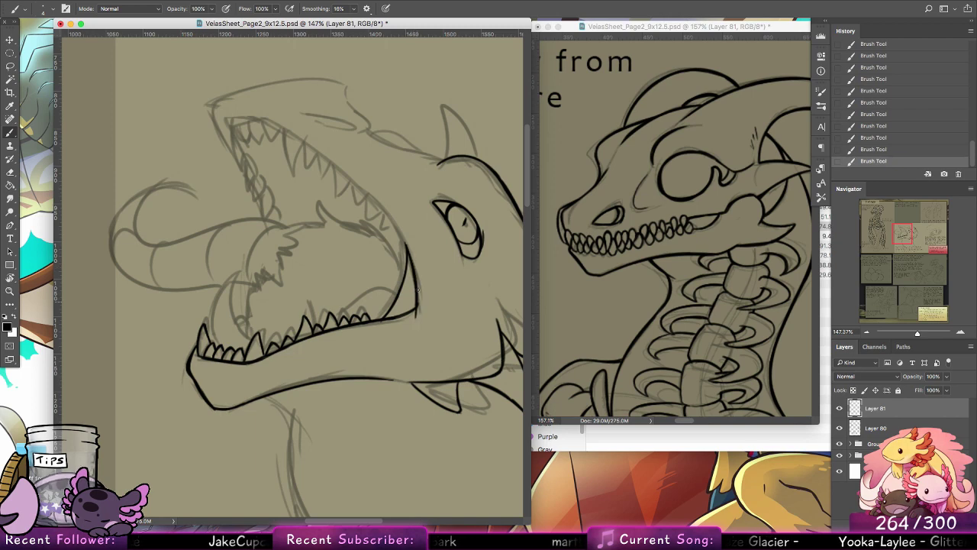
{"action": "left_click_drag", "start_coordinate": [417, 274], "coordinate": [416, 317]}
{"action": "key", "text": "super+z"}
{"action": "key", "text": "super+z"}
Step: Ink both edges of the large curved fang shape rising behind the front lower teeth, redrawing strokes until they meet at the tip
{"action": "mouse_move", "coordinate": [414, 269]}
{"action": "left_mouse_down"}
{"action": "mouse_move", "coordinate": [417, 318]}
{"action": "mouse_move", "coordinate": [406, 298]}
{"action": "mouse_move", "coordinate": [386, 401]}
{"action": "left_mouse_up"}
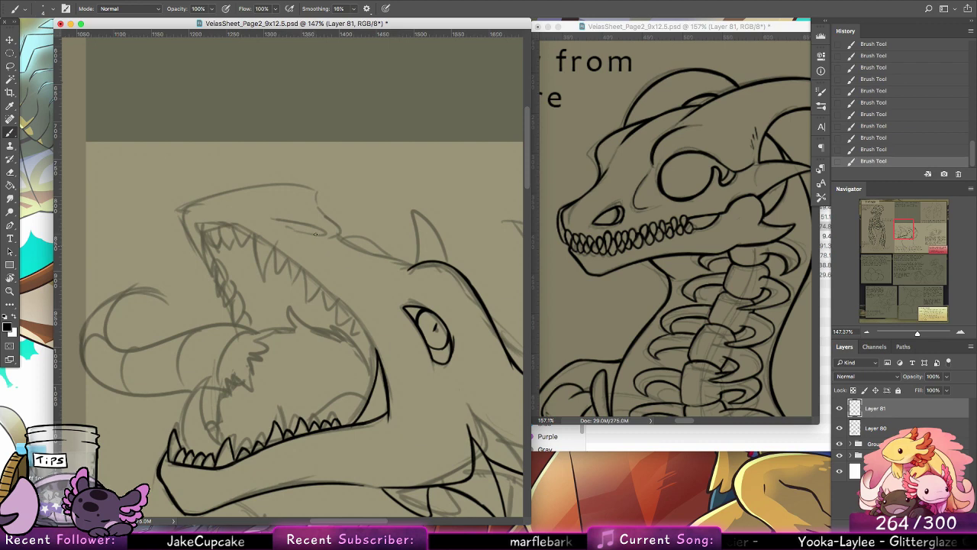
{"action": "left_click_drag", "start_coordinate": [382, 345], "coordinate": [449, 247]}
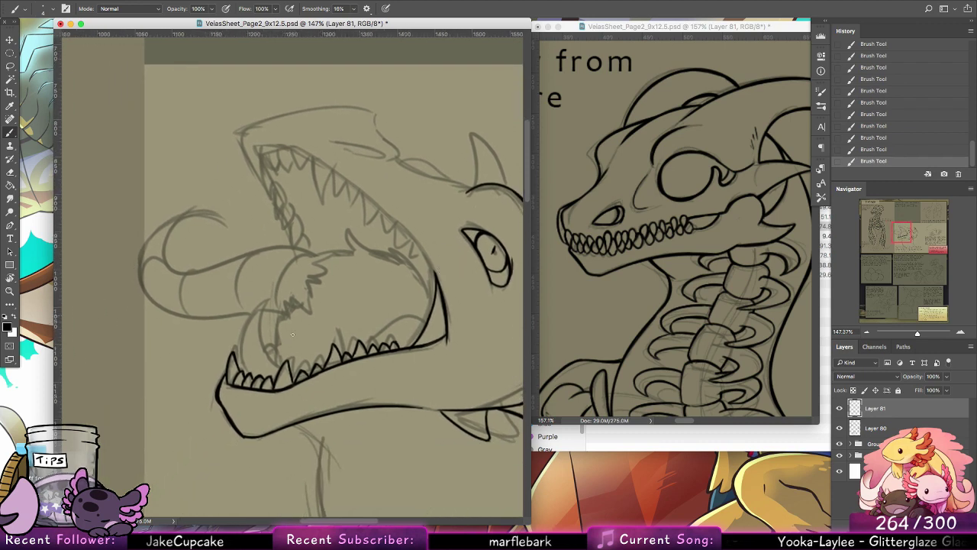
{"action": "mouse_move", "coordinate": [277, 367]}
{"action": "left_mouse_down"}
{"action": "mouse_move", "coordinate": [284, 296]}
{"action": "mouse_move", "coordinate": [245, 374]}
{"action": "left_mouse_up"}
{"action": "key", "text": "super+z"}
{"action": "key", "text": "super+z"}
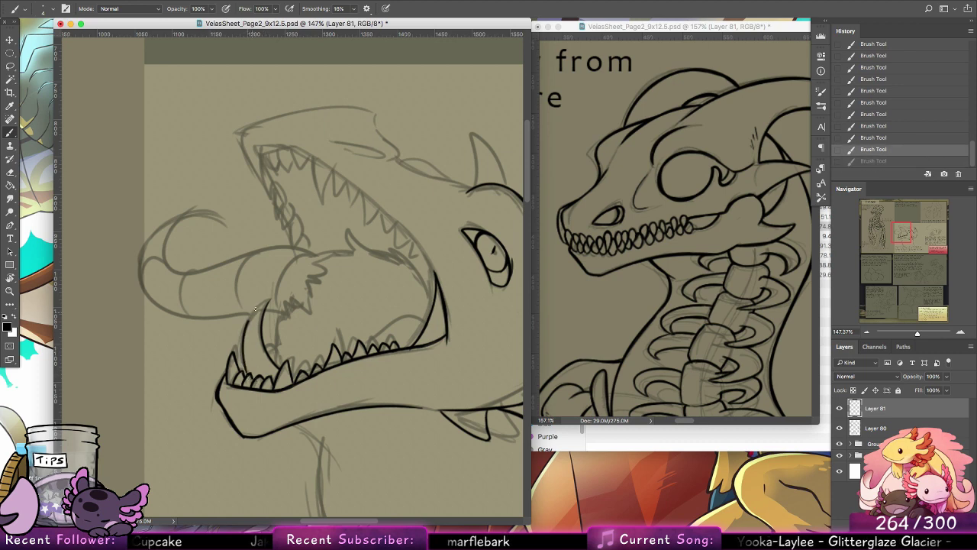
{"action": "left_click_drag", "start_coordinate": [268, 301], "coordinate": [261, 365]}
{"action": "mouse_move", "coordinate": [270, 300]}
{"action": "left_mouse_down"}
{"action": "mouse_move", "coordinate": [275, 352]}
{"action": "mouse_move", "coordinate": [306, 364]}
{"action": "mouse_move", "coordinate": [353, 323]}
{"action": "left_mouse_up"}
Step: Ink the curved fold inside the mouth behind the rear lower teeth, redrawing strokes until it meets the tooth row
{"action": "key", "text": "super+z"}
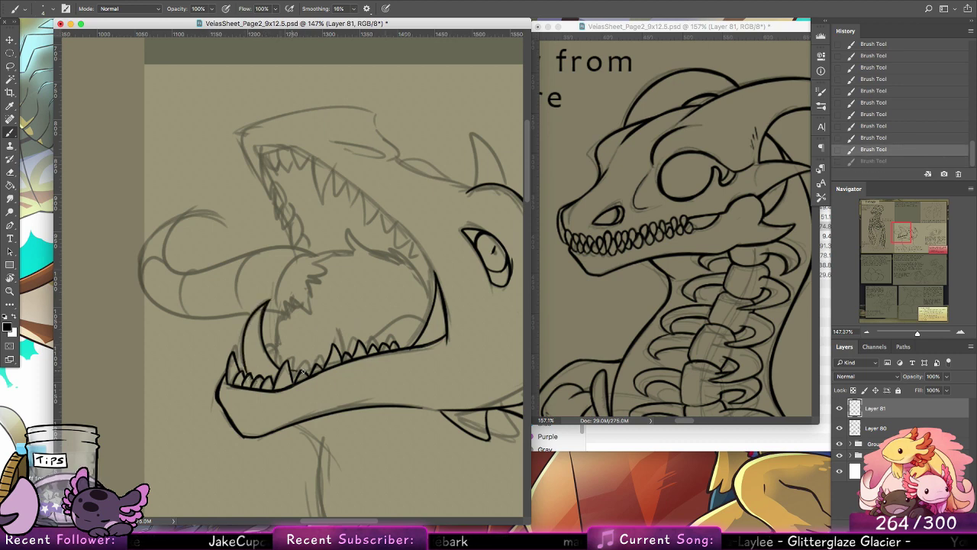
{"action": "key", "text": "super+z"}
{"action": "left_click_drag", "start_coordinate": [292, 372], "coordinate": [303, 372]}
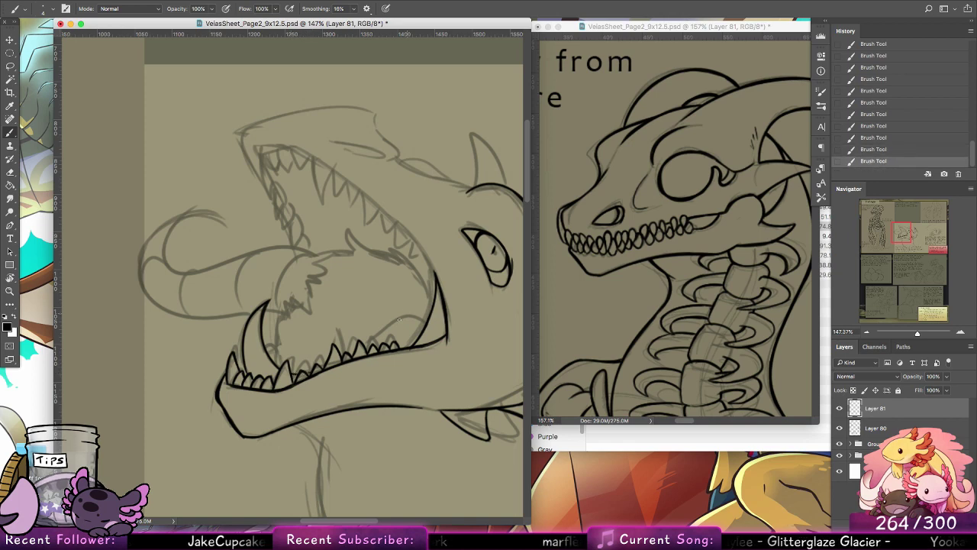
{"action": "left_click_drag", "start_coordinate": [347, 352], "coordinate": [378, 319]}
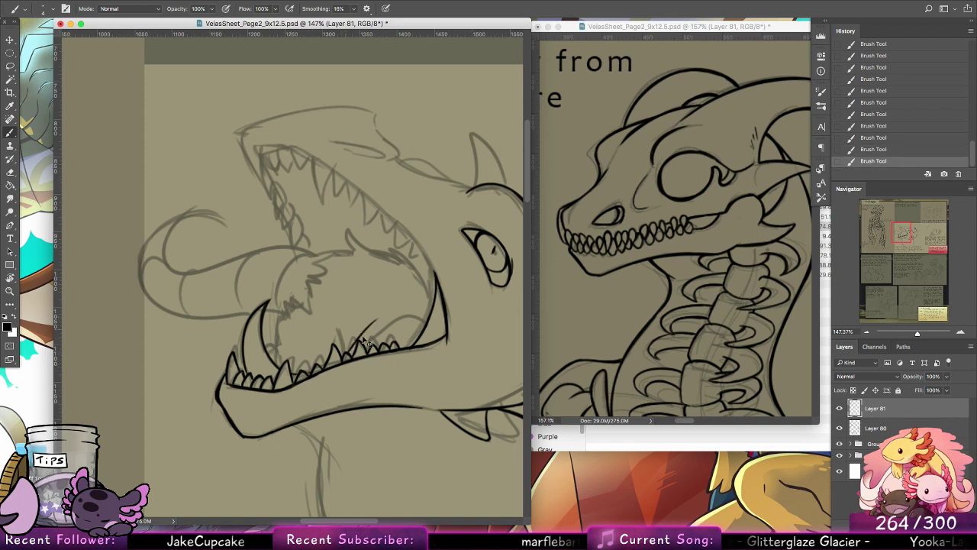
{"action": "key", "text": "super+z"}
{"action": "mouse_move", "coordinate": [351, 350]}
{"action": "left_mouse_down"}
{"action": "mouse_move", "coordinate": [393, 310]}
{"action": "mouse_move", "coordinate": [364, 345]}
{"action": "left_mouse_up"}
{"action": "key", "text": "super+z"}
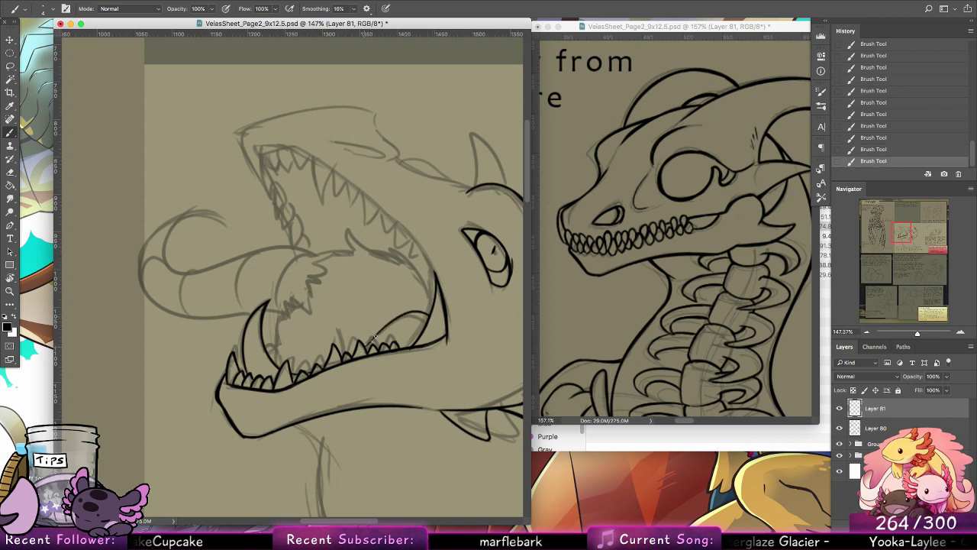
{"action": "key", "text": "super+z"}
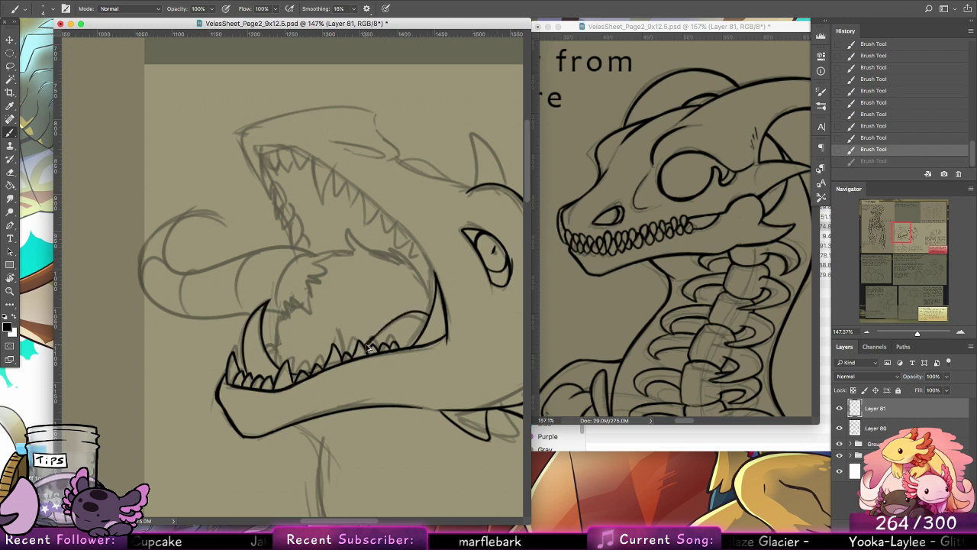
{"action": "key", "text": "super+z"}
{"action": "left_click_drag", "start_coordinate": [361, 341], "coordinate": [369, 351]}
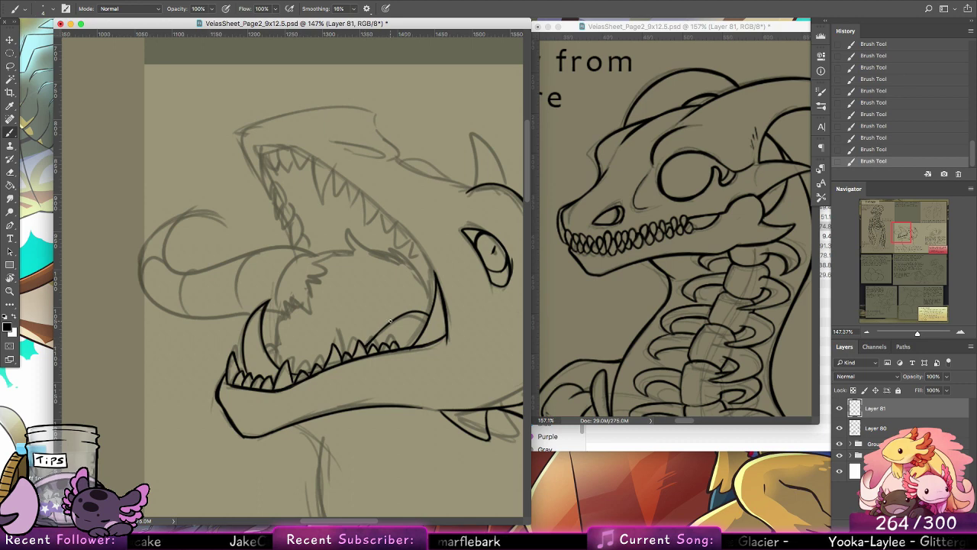
Step: Ink the near-side row of pointed upper teeth, from the long fang back to the mouth corner
{"action": "scroll", "coordinate": [458, 305], "scroll_direction": "up", "scroll_amount": 4}
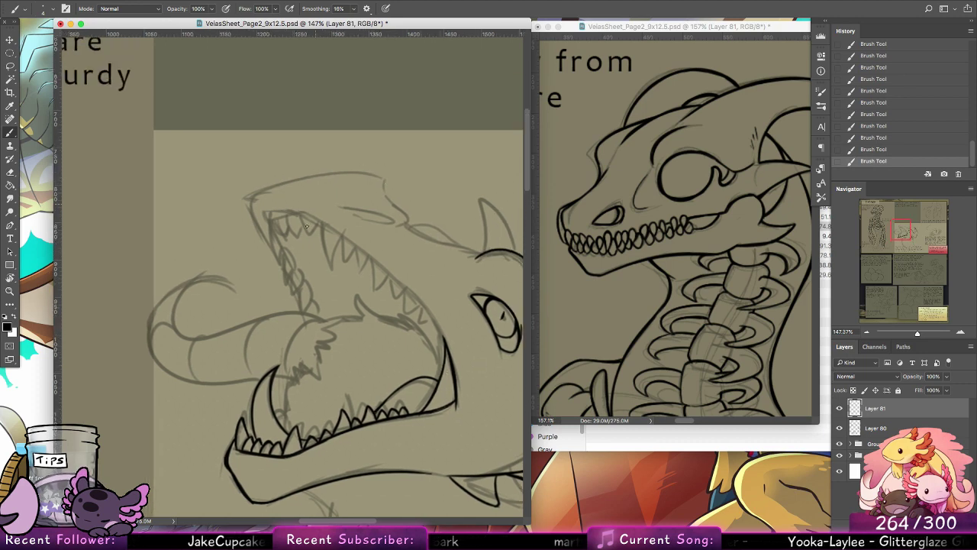
{"action": "mouse_move", "coordinate": [321, 223]}
{"action": "left_mouse_down"}
{"action": "mouse_move", "coordinate": [331, 275]}
{"action": "mouse_move", "coordinate": [324, 242]}
{"action": "mouse_move", "coordinate": [329, 263]}
{"action": "mouse_move", "coordinate": [341, 235]}
{"action": "left_mouse_up"}
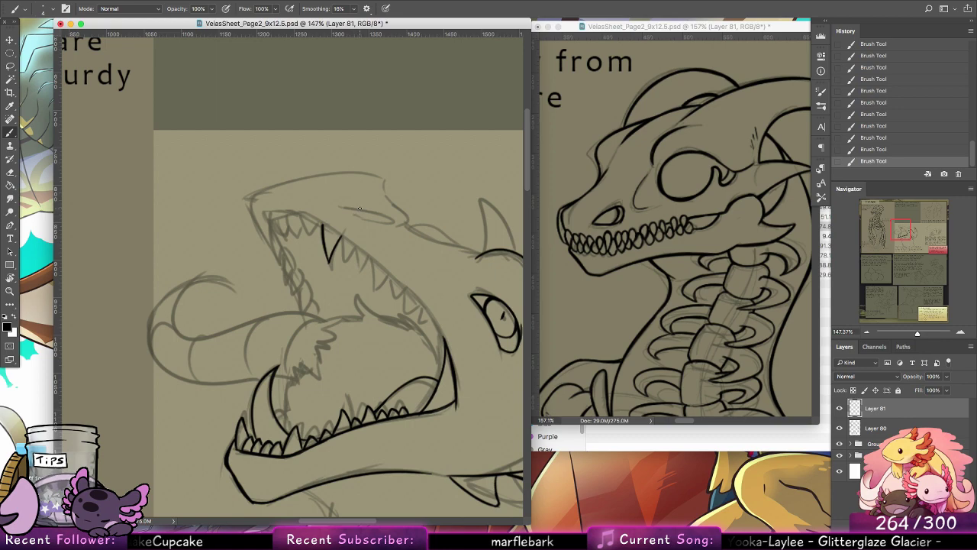
{"action": "key", "text": "z"}
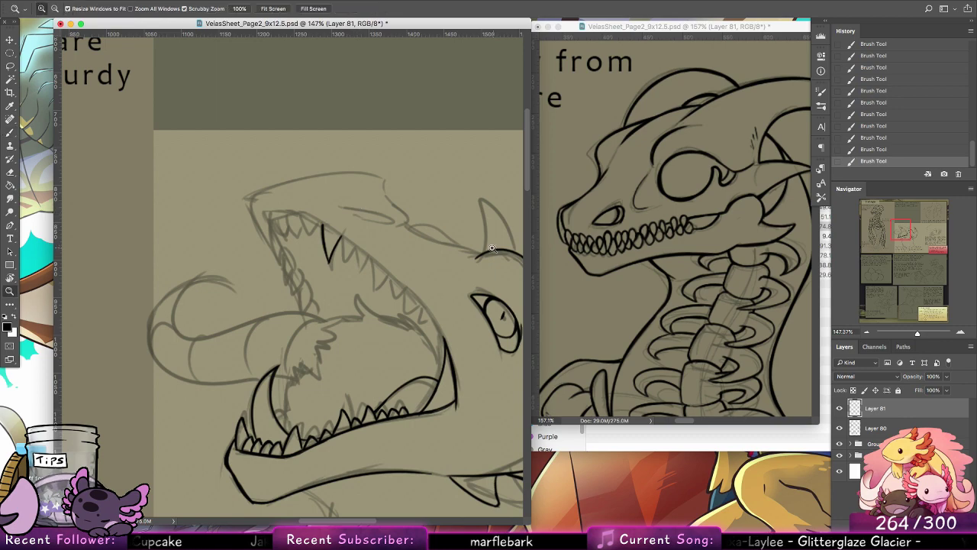
{"action": "left_click_drag", "start_coordinate": [493, 249], "coordinate": [460, 246]}
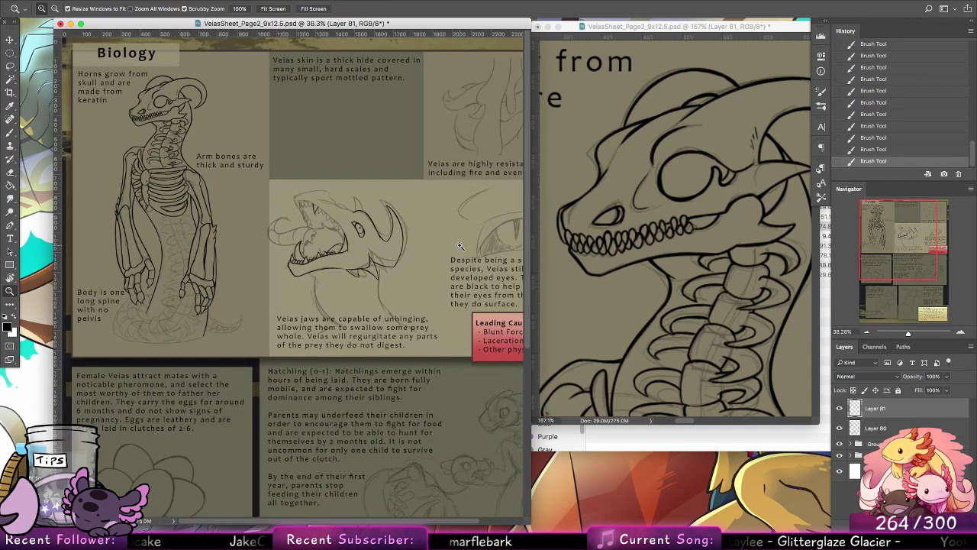
{"action": "left_click_drag", "start_coordinate": [427, 211], "coordinate": [417, 184]}
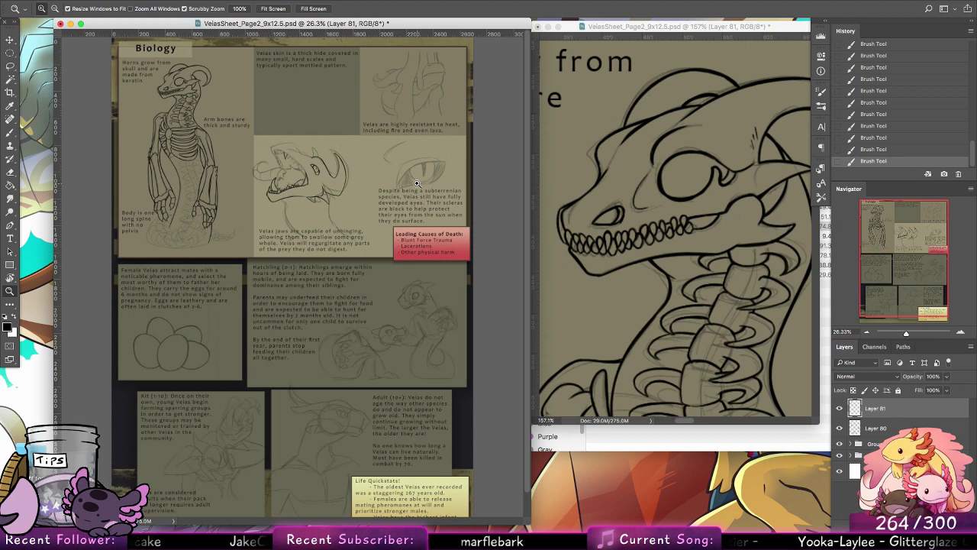
{"action": "mouse_move", "coordinate": [300, 164]}
{"action": "left_mouse_down"}
{"action": "mouse_move", "coordinate": [381, 177]}
{"action": "mouse_move", "coordinate": [425, 264]}
{"action": "left_mouse_up"}
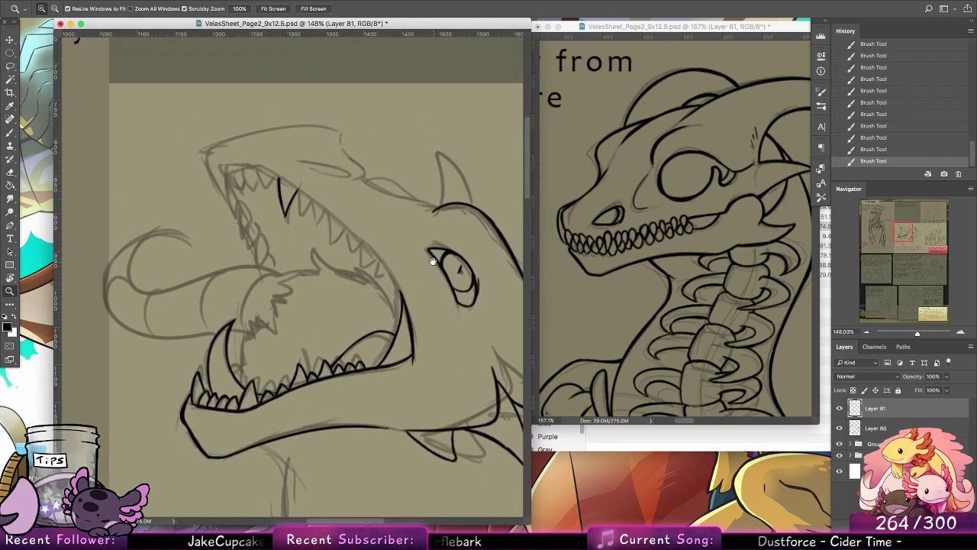
{"action": "key", "text": "l"}
{"action": "left_click", "coordinate": [10, 106]}
{"action": "left_click", "coordinate": [10, 133]}
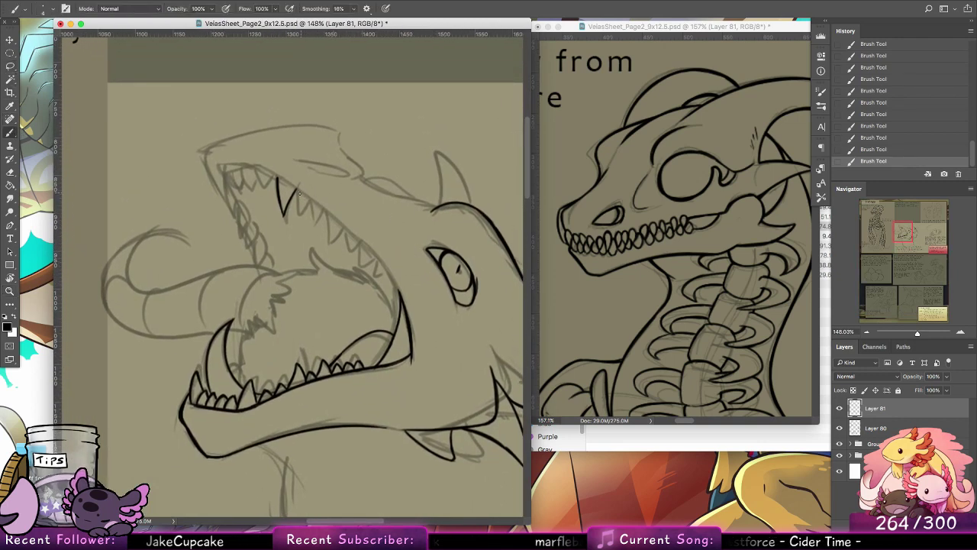
{"action": "mouse_move", "coordinate": [296, 186]}
{"action": "left_mouse_down"}
{"action": "mouse_move", "coordinate": [299, 215]}
{"action": "mouse_move", "coordinate": [315, 200]}
{"action": "mouse_move", "coordinate": [315, 217]}
{"action": "mouse_move", "coordinate": [331, 214]}
{"action": "mouse_move", "coordinate": [329, 232]}
{"action": "mouse_move", "coordinate": [342, 226]}
{"action": "mouse_move", "coordinate": [347, 243]}
{"action": "mouse_move", "coordinate": [372, 252]}
{"action": "mouse_move", "coordinate": [386, 289]}
{"action": "mouse_move", "coordinate": [396, 284]}
{"action": "mouse_move", "coordinate": [387, 290]}
{"action": "left_mouse_up"}
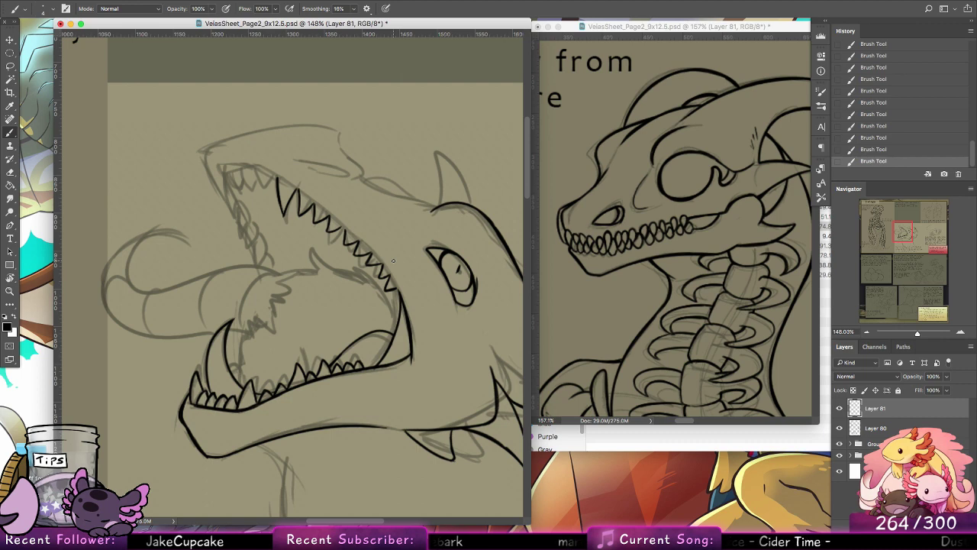
Step: Ink the pointed front teeth of the upper jaw, continuing the row forward from the long fang to the snout tip
{"action": "scroll", "coordinate": [383, 245], "scroll_direction": "up", "scroll_amount": 3}
{"action": "scroll", "coordinate": [383, 246], "scroll_direction": "left", "scroll_amount": 1}
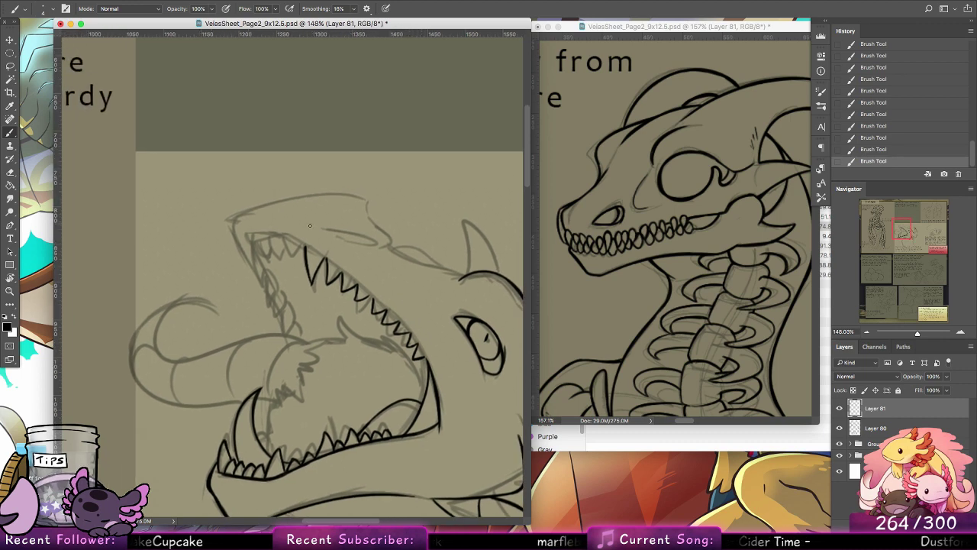
{"action": "mouse_move", "coordinate": [287, 243]}
{"action": "left_mouse_down"}
{"action": "mouse_move", "coordinate": [300, 270]}
{"action": "mouse_move", "coordinate": [292, 248]}
{"action": "mouse_move", "coordinate": [298, 264]}
{"action": "mouse_move", "coordinate": [303, 249]}
{"action": "mouse_move", "coordinate": [285, 249]}
{"action": "mouse_move", "coordinate": [289, 270]}
{"action": "mouse_move", "coordinate": [287, 244]}
{"action": "mouse_move", "coordinate": [270, 271]}
{"action": "left_mouse_up"}
{"action": "key", "text": "alt+super+z"}
{"action": "key", "text": "alt+super+z"}
{"action": "key", "text": "alt+super+z"}
{"action": "key", "text": "alt+super+z"}
{"action": "key", "text": "super+z"}
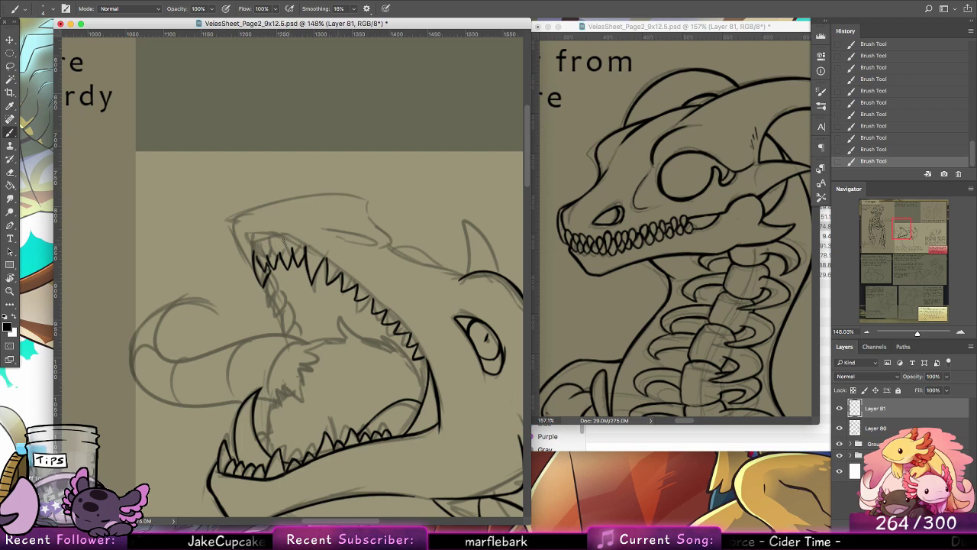
Step: Ink the gum line above the whole upper tooth row, from the snout tip back to the mouth corner
{"action": "left_click_drag", "start_coordinate": [250, 251], "coordinate": [303, 245]}
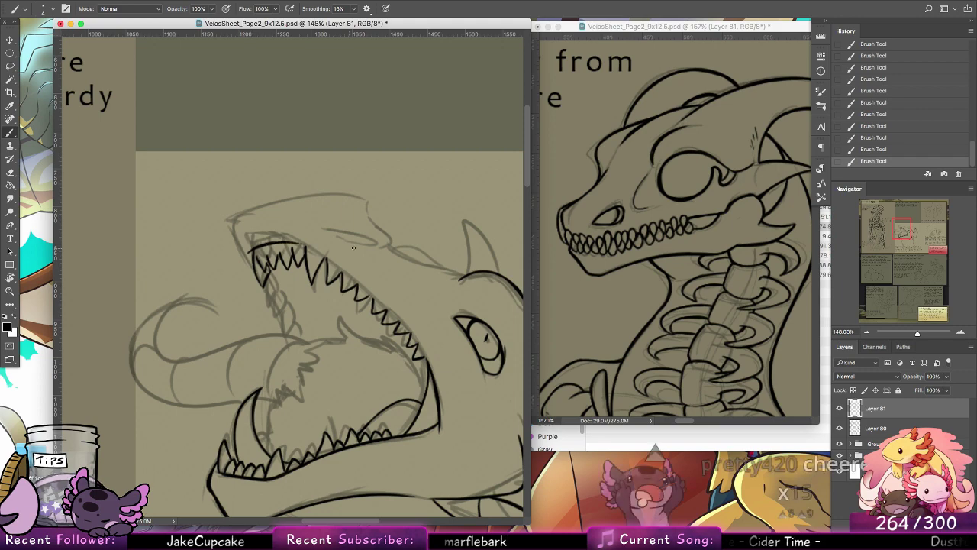
{"action": "key", "text": "r"}
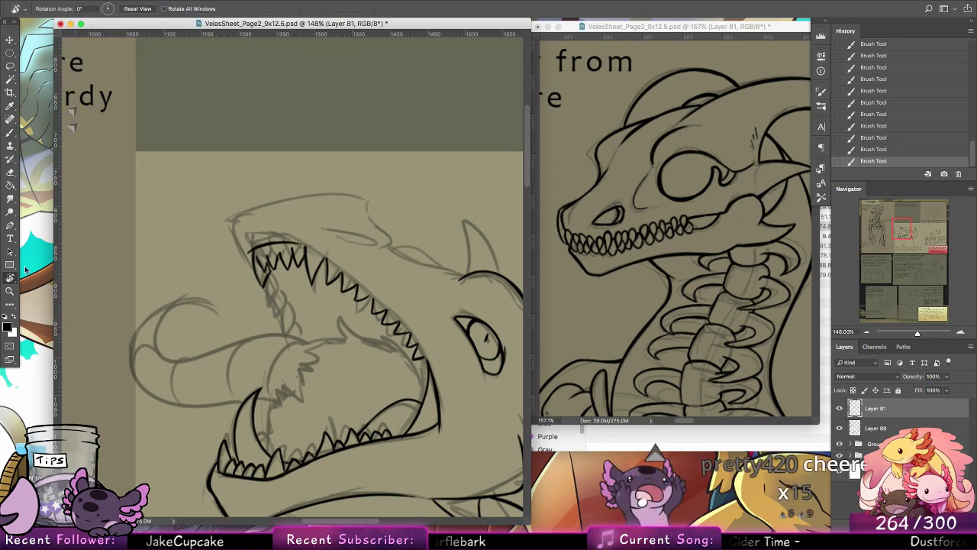
{"action": "mouse_move", "coordinate": [244, 187]}
{"action": "left_mouse_down"}
{"action": "mouse_move", "coordinate": [194, 263]}
{"action": "mouse_move", "coordinate": [206, 305]}
{"action": "left_mouse_up"}
{"action": "left_click", "coordinate": [10, 133]}
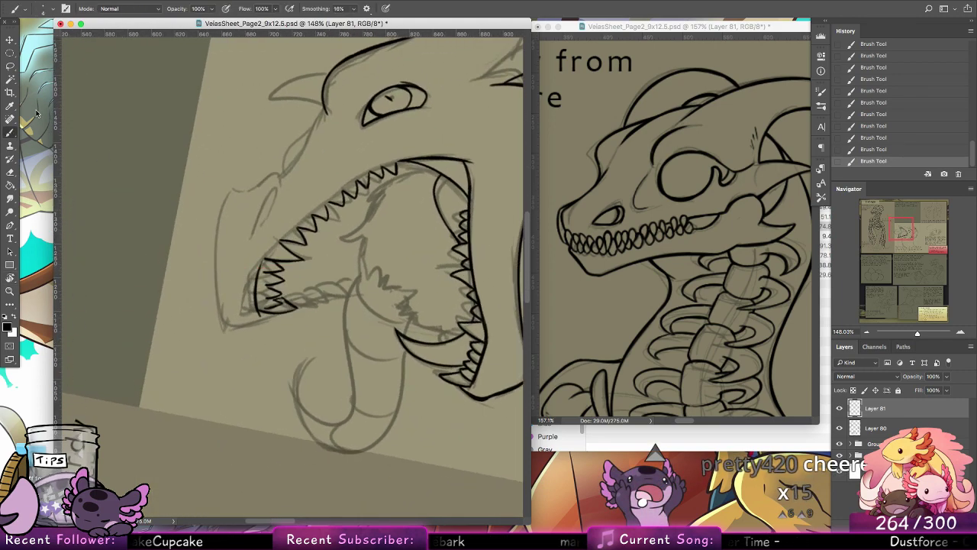
{"action": "key", "text": "ctrl+z"}
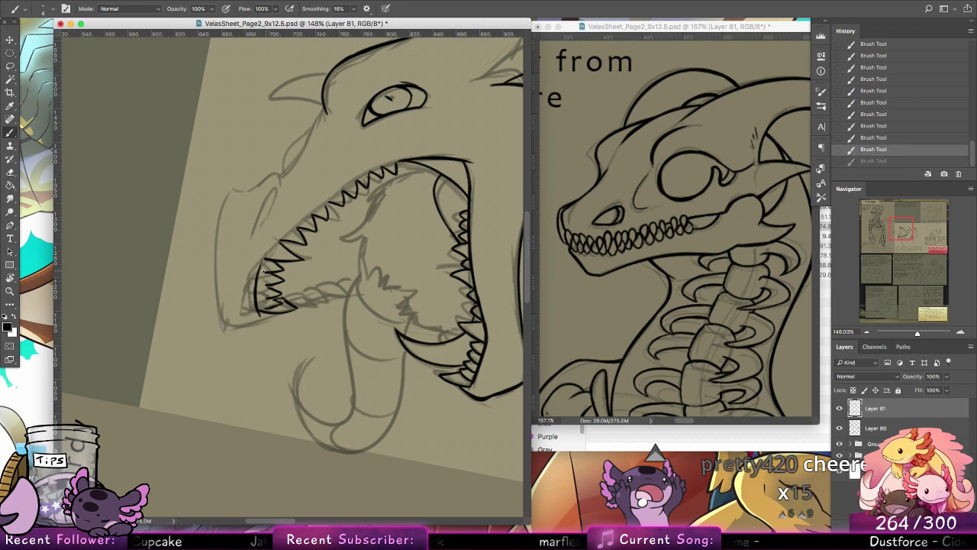
{"action": "key", "text": "ctrl+shift+z"}
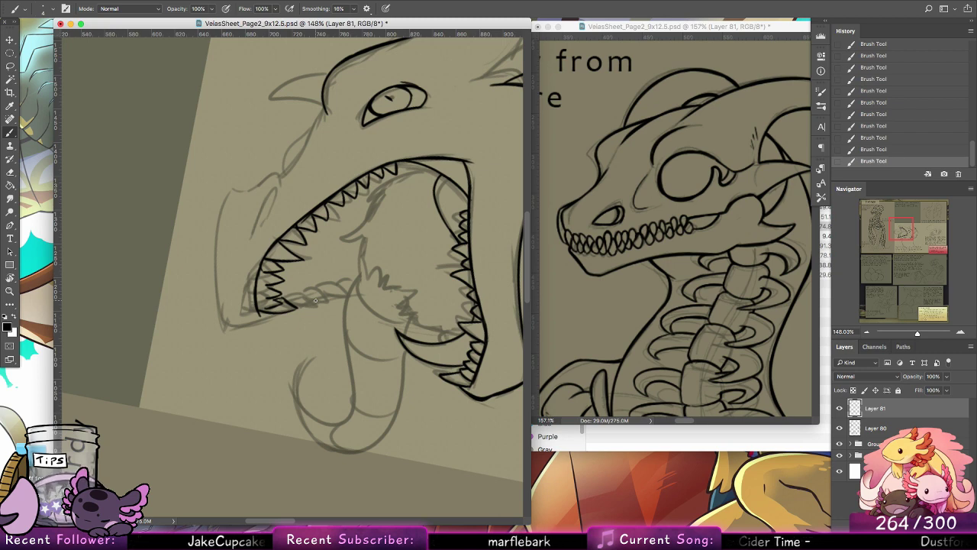
{"action": "double_click", "coordinate": [10, 278]}
{"action": "left_click", "coordinate": [10, 133]}
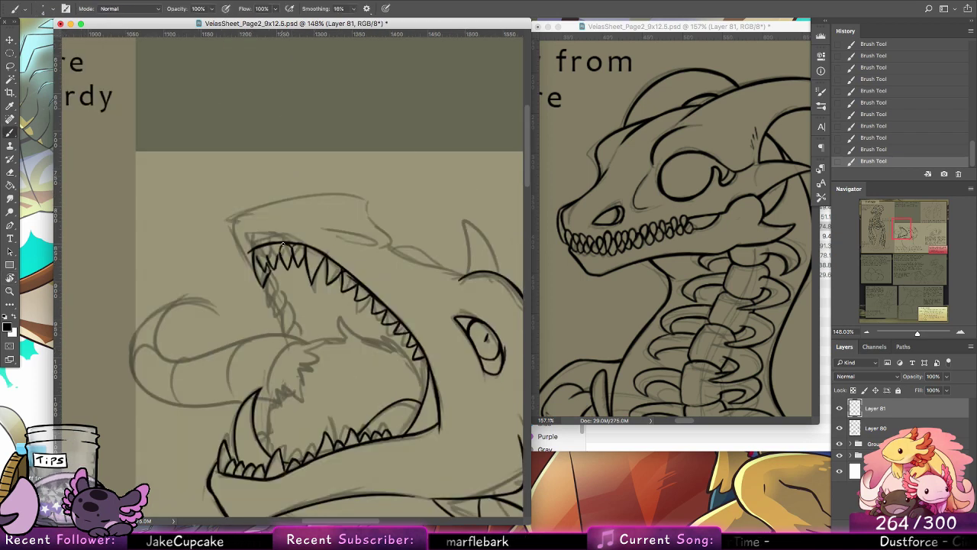
Step: Add the gaps between the front upper teeth and ink the far-side row of teeth descending behind them
{"action": "key", "text": "super+z"}
{"action": "mouse_move", "coordinate": [279, 246]}
{"action": "left_mouse_down"}
{"action": "mouse_move", "coordinate": [270, 260]}
{"action": "mouse_move", "coordinate": [261, 248]}
{"action": "mouse_move", "coordinate": [259, 261]}
{"action": "left_mouse_up"}
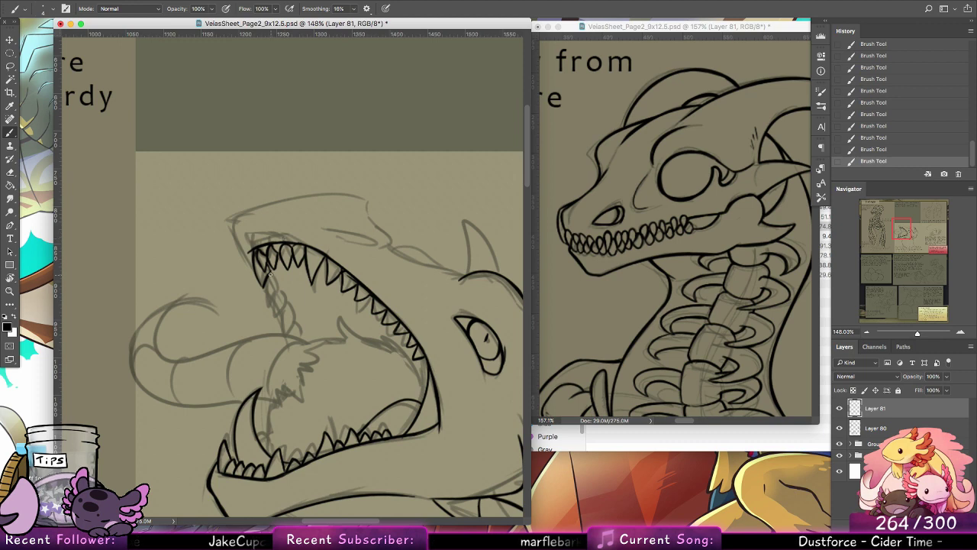
{"action": "mouse_move", "coordinate": [266, 283]}
{"action": "left_mouse_down"}
{"action": "mouse_move", "coordinate": [270, 300]}
{"action": "mouse_move", "coordinate": [272, 276]}
{"action": "mouse_move", "coordinate": [281, 287]}
{"action": "mouse_move", "coordinate": [277, 309]}
{"action": "left_mouse_up"}
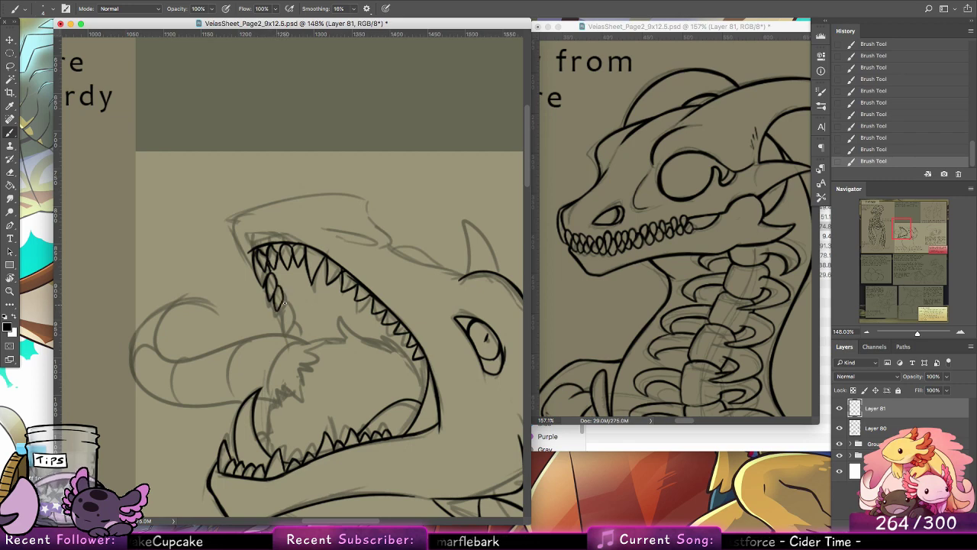
{"action": "key", "text": "super+z"}
{"action": "key", "text": "super+z"}
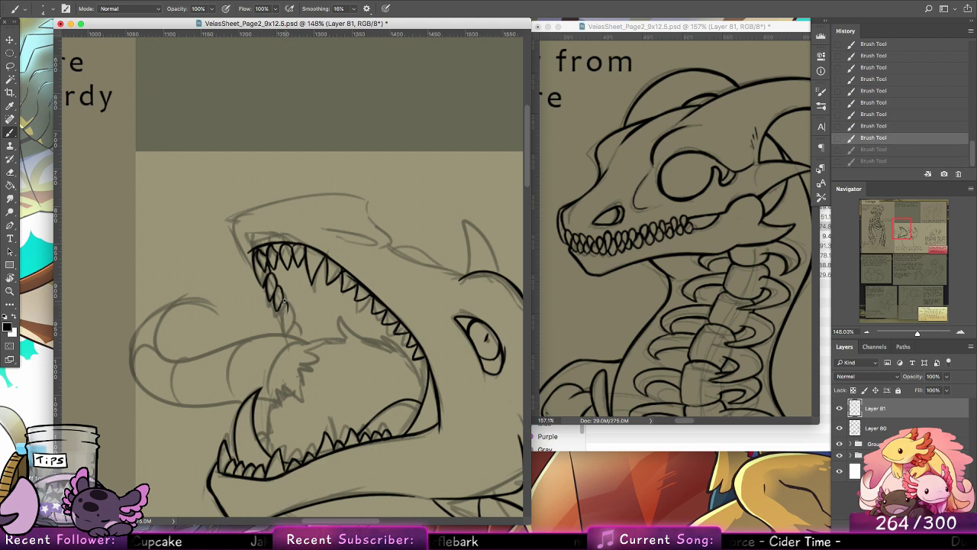
{"action": "key", "text": "super+shift+z"}
{"action": "key", "text": "super+shift+z"}
{"action": "key", "text": "super+z"}
{"action": "key", "text": "super+z"}
{"action": "key", "text": "super+shift+z"}
{"action": "key", "text": "super+shift+z"}
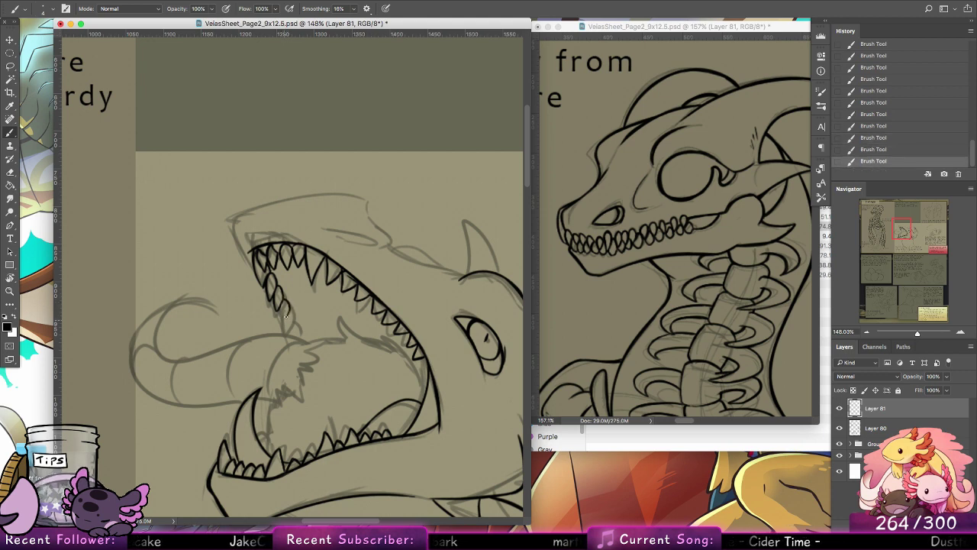
{"action": "left_click_drag", "start_coordinate": [284, 313], "coordinate": [283, 323]}
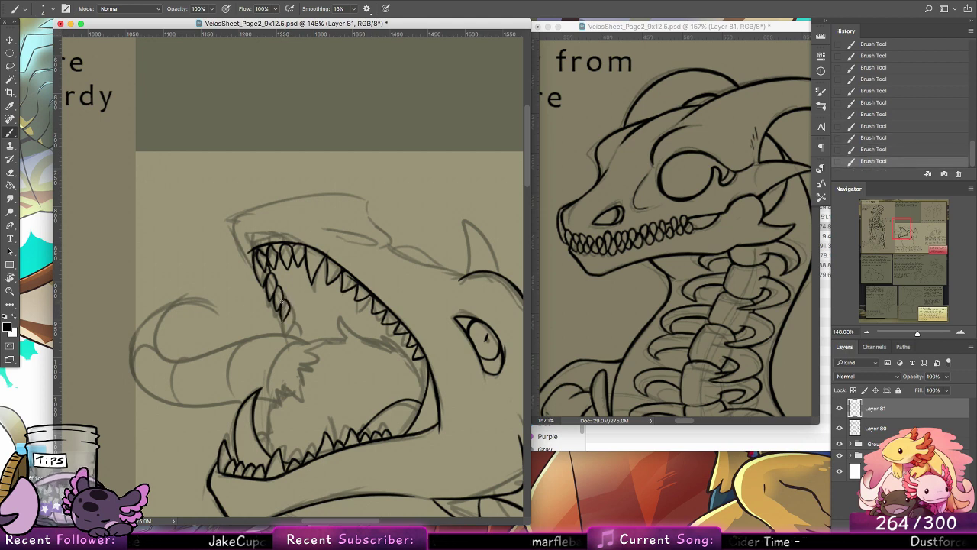
{"action": "mouse_move", "coordinate": [356, 310]}
{"action": "left_mouse_down"}
{"action": "mouse_move", "coordinate": [375, 267]}
{"action": "mouse_move", "coordinate": [377, 283]}
{"action": "left_mouse_up"}
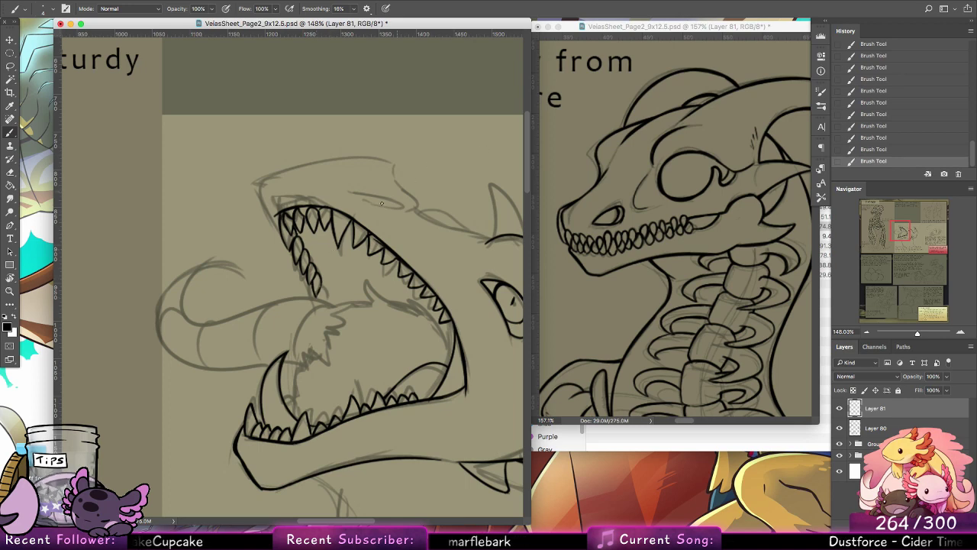
Step: Ink the snout's outline from the front of the upper gum up and along the top of the nose
{"action": "left_click_drag", "start_coordinate": [321, 293], "coordinate": [324, 360]}
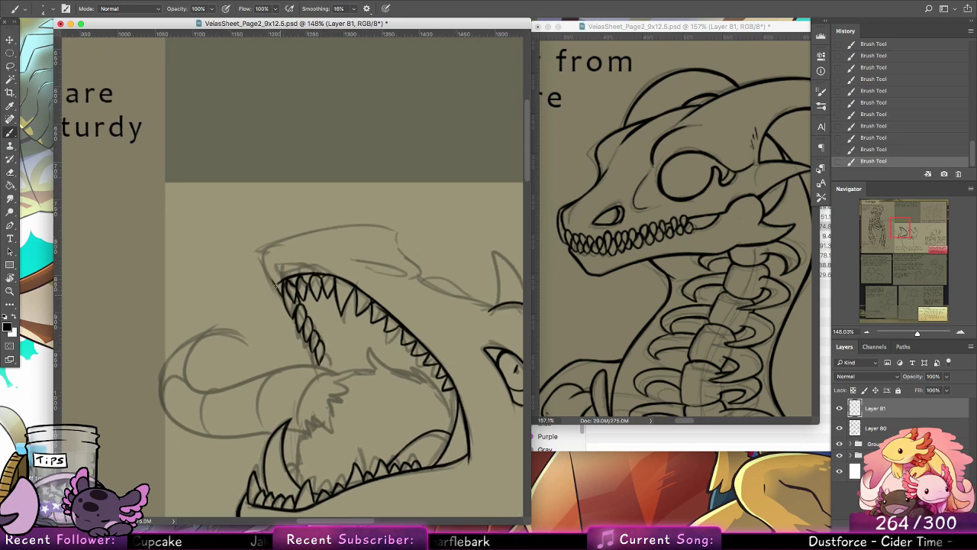
{"action": "mouse_move", "coordinate": [277, 285]}
{"action": "left_mouse_down"}
{"action": "mouse_move", "coordinate": [275, 264]}
{"action": "mouse_move", "coordinate": [317, 241]}
{"action": "mouse_move", "coordinate": [280, 268]}
{"action": "left_mouse_up"}
{"action": "key", "text": "super+z"}
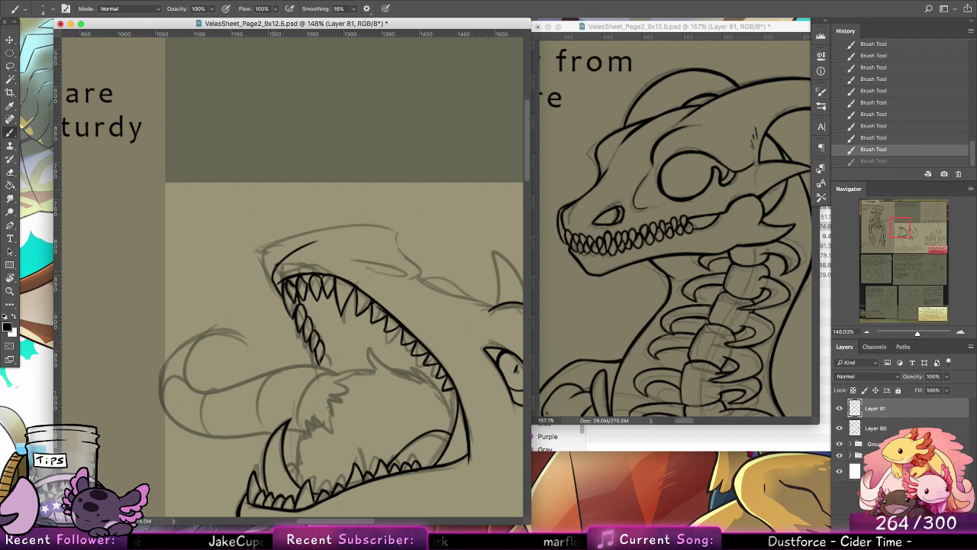
{"action": "mouse_move", "coordinate": [343, 237]}
{"action": "left_mouse_down"}
{"action": "mouse_move", "coordinate": [284, 262]}
{"action": "mouse_move", "coordinate": [312, 245]}
{"action": "left_mouse_up"}
{"action": "mouse_move", "coordinate": [377, 232]}
{"action": "left_mouse_down"}
{"action": "mouse_move", "coordinate": [313, 244]}
{"action": "mouse_move", "coordinate": [402, 231]}
{"action": "mouse_move", "coordinate": [398, 240]}
{"action": "mouse_move", "coordinate": [418, 265]}
{"action": "left_mouse_up"}
{"action": "left_click_drag", "start_coordinate": [490, 296], "coordinate": [356, 290]}
{"action": "key", "text": "super+z"}
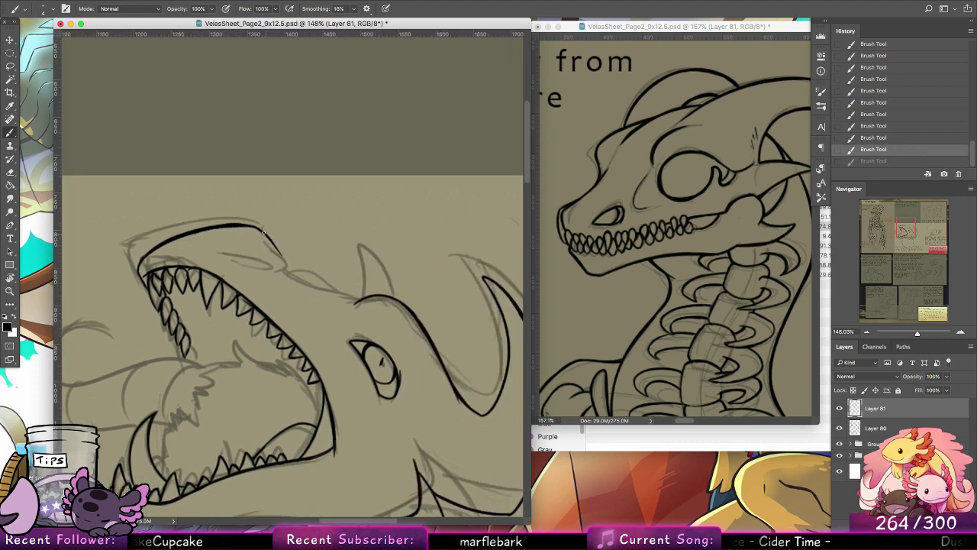
Step: Ink the bridge of the muzzle, sloping from the top of the nose down to the brow line above the eye
{"action": "left_click_drag", "start_coordinate": [263, 232], "coordinate": [312, 280]}
{"action": "left_click_drag", "start_coordinate": [276, 250], "coordinate": [328, 291]}
{"action": "key", "text": "super+z"}
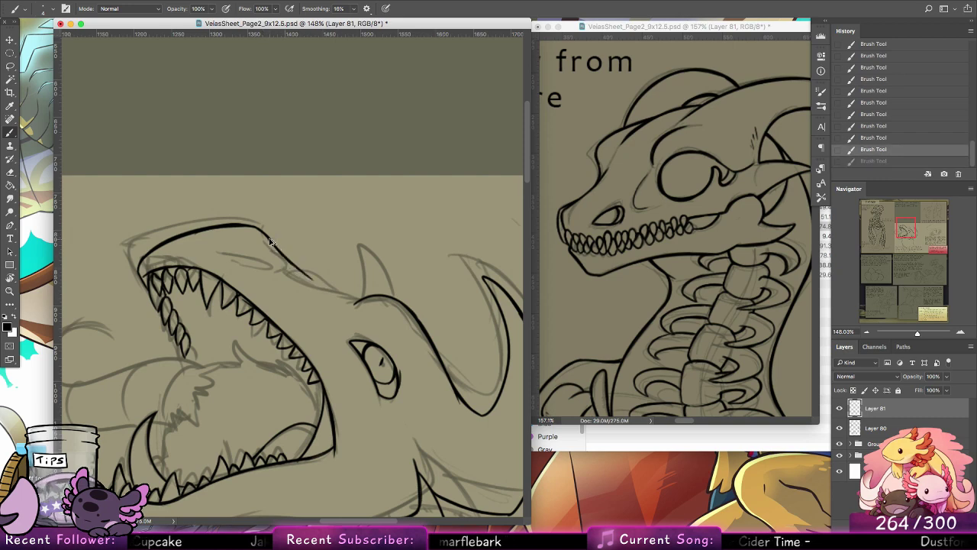
{"action": "mouse_move", "coordinate": [267, 236]}
{"action": "left_mouse_down"}
{"action": "mouse_move", "coordinate": [306, 289]}
{"action": "mouse_move", "coordinate": [284, 262]}
{"action": "mouse_move", "coordinate": [314, 294]}
{"action": "mouse_move", "coordinate": [290, 267]}
{"action": "mouse_move", "coordinate": [348, 298]}
{"action": "mouse_move", "coordinate": [309, 284]}
{"action": "mouse_move", "coordinate": [350, 298]}
{"action": "left_mouse_up"}
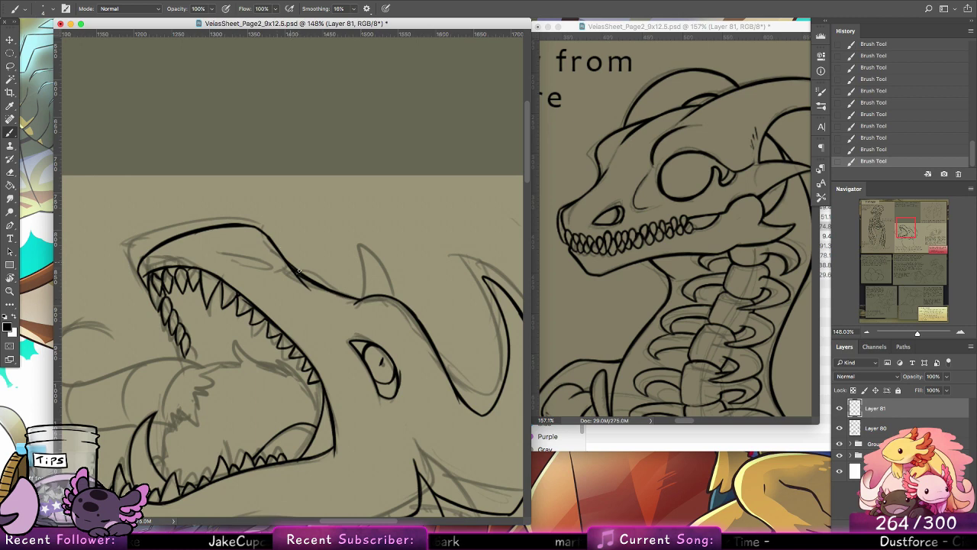
Step: Ink the nostril on the upper snout as a small curved opening
{"action": "left_click_drag", "start_coordinate": [259, 254], "coordinate": [271, 259]}
{"action": "left_click_drag", "start_coordinate": [272, 258], "coordinate": [266, 260]}
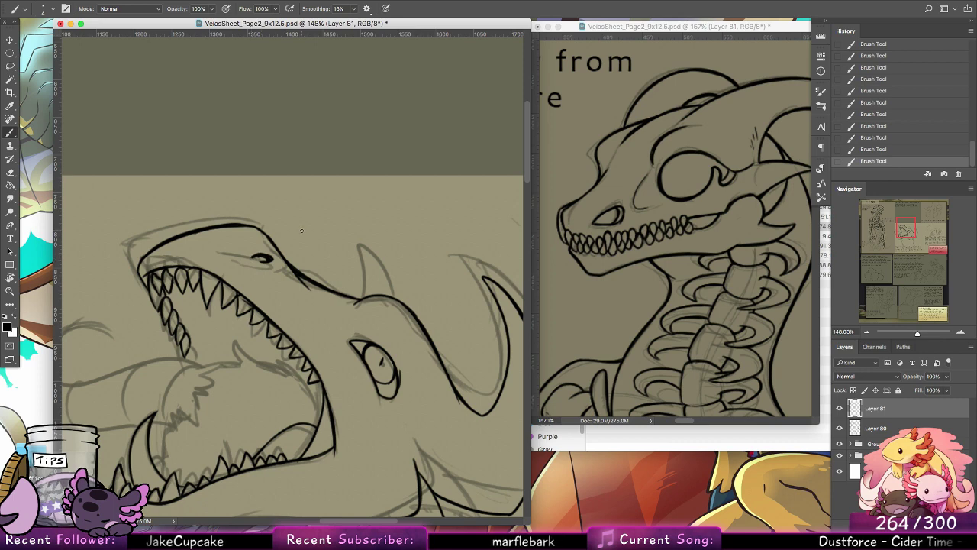
{"action": "scroll", "coordinate": [302, 230], "scroll_direction": "down", "scroll_amount": 3}
{"action": "scroll", "coordinate": [461, 248], "scroll_direction": "left", "scroll_amount": 4}
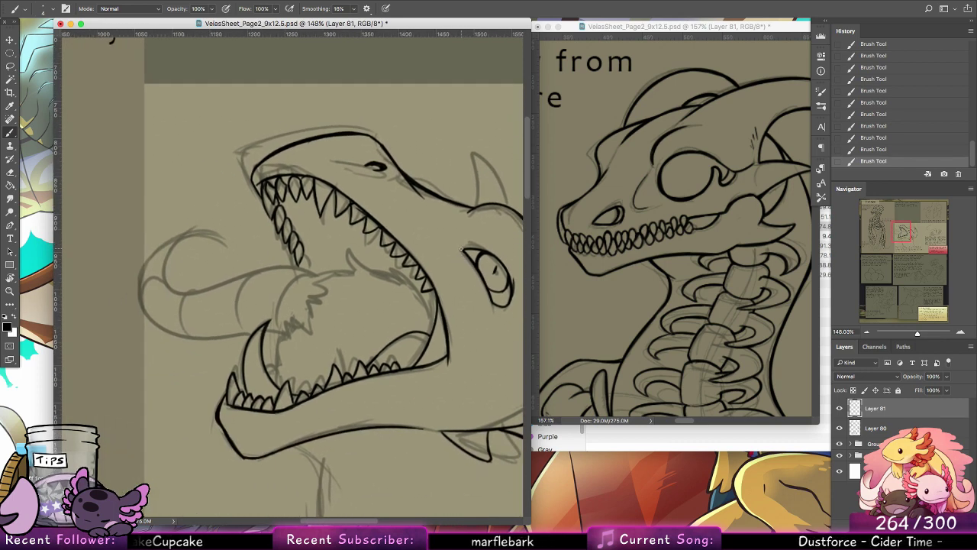
{"action": "key", "text": "ctrl+z"}
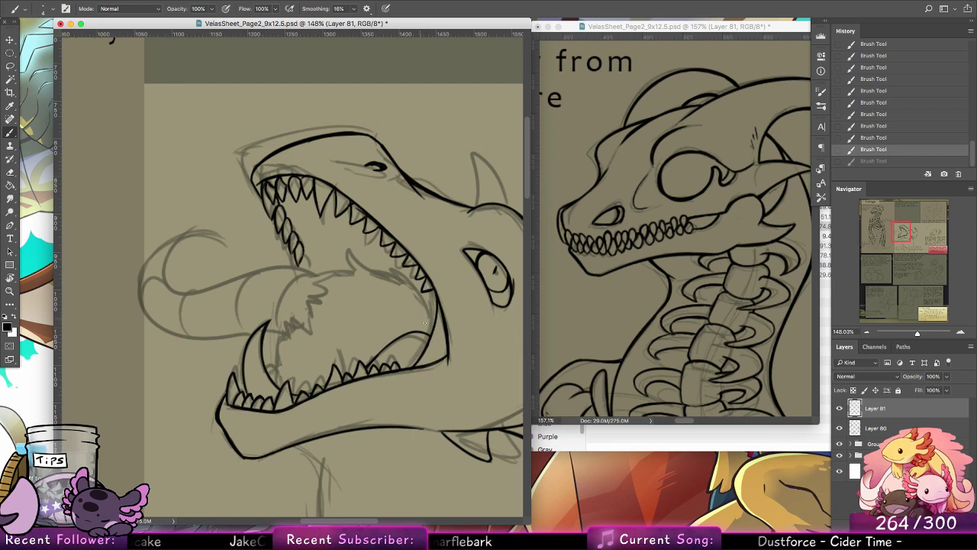
Step: Ink the jagged fringe inside the open mouth, from the upper throat around the tongue's base to the lower fang
{"action": "mouse_move", "coordinate": [424, 313]}
{"action": "left_mouse_down"}
{"action": "mouse_move", "coordinate": [416, 292]}
{"action": "mouse_move", "coordinate": [349, 254]}
{"action": "mouse_move", "coordinate": [351, 275]}
{"action": "mouse_move", "coordinate": [377, 269]}
{"action": "left_mouse_up"}
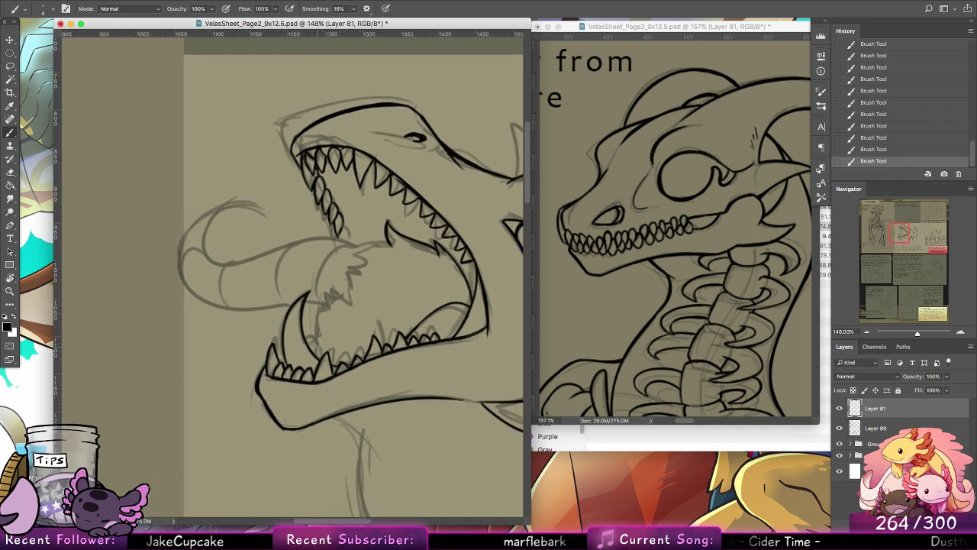
{"action": "left_click_drag", "start_coordinate": [314, 346], "coordinate": [323, 300]}
{"action": "key", "text": "super+z"}
{"action": "mouse_move", "coordinate": [318, 357]}
{"action": "left_mouse_down"}
{"action": "mouse_move", "coordinate": [321, 305]}
{"action": "mouse_move", "coordinate": [337, 304]}
{"action": "left_mouse_up"}
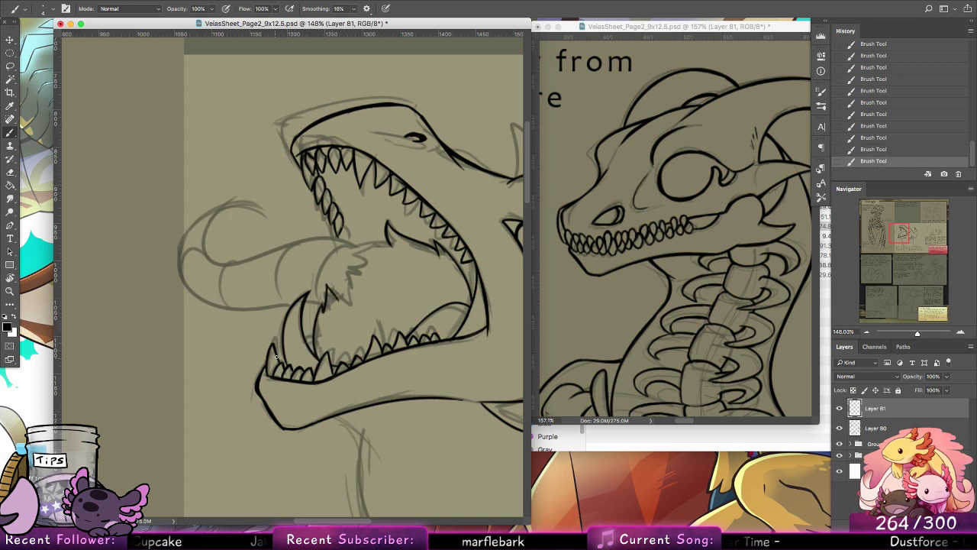
{"action": "left_click_drag", "start_coordinate": [276, 357], "coordinate": [313, 336]}
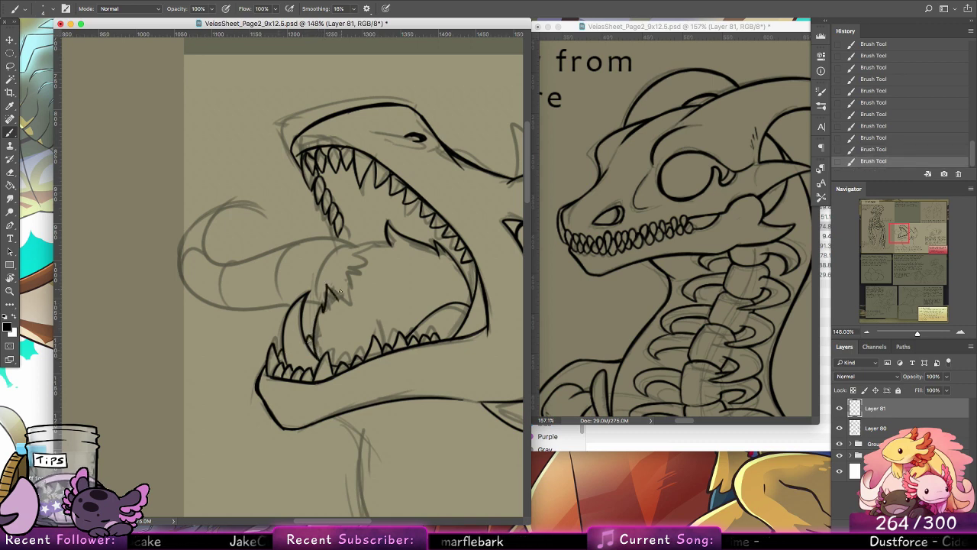
{"action": "mouse_move", "coordinate": [334, 301]}
{"action": "left_mouse_down"}
{"action": "mouse_move", "coordinate": [332, 279]}
{"action": "mouse_move", "coordinate": [367, 273]}
{"action": "mouse_move", "coordinate": [331, 278]}
{"action": "mouse_move", "coordinate": [353, 284]}
{"action": "mouse_move", "coordinate": [343, 277]}
{"action": "mouse_move", "coordinate": [366, 270]}
{"action": "mouse_move", "coordinate": [349, 269]}
{"action": "mouse_move", "coordinate": [373, 253]}
{"action": "mouse_move", "coordinate": [384, 240]}
{"action": "left_mouse_up"}
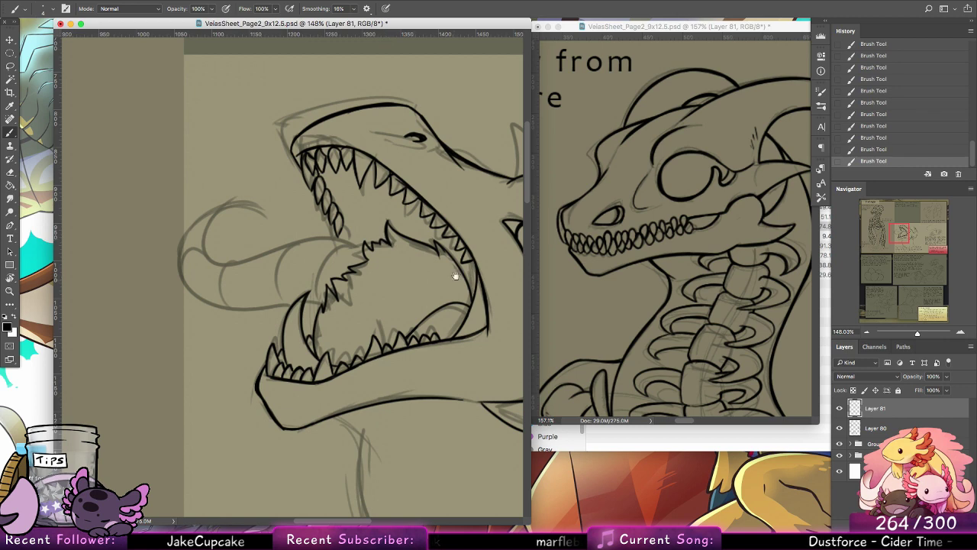
{"action": "left_click_drag", "start_coordinate": [455, 261], "coordinate": [472, 298]}
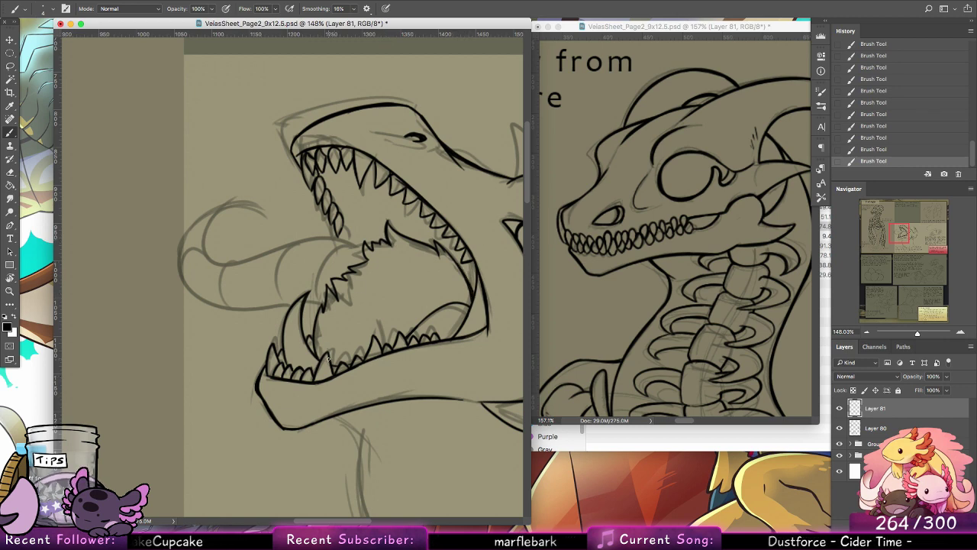
Step: Rotate the canvas and ink both long edges of the tongue from the mouth toward its bend
{"action": "left_click_drag", "start_coordinate": [375, 283], "coordinate": [392, 338]}
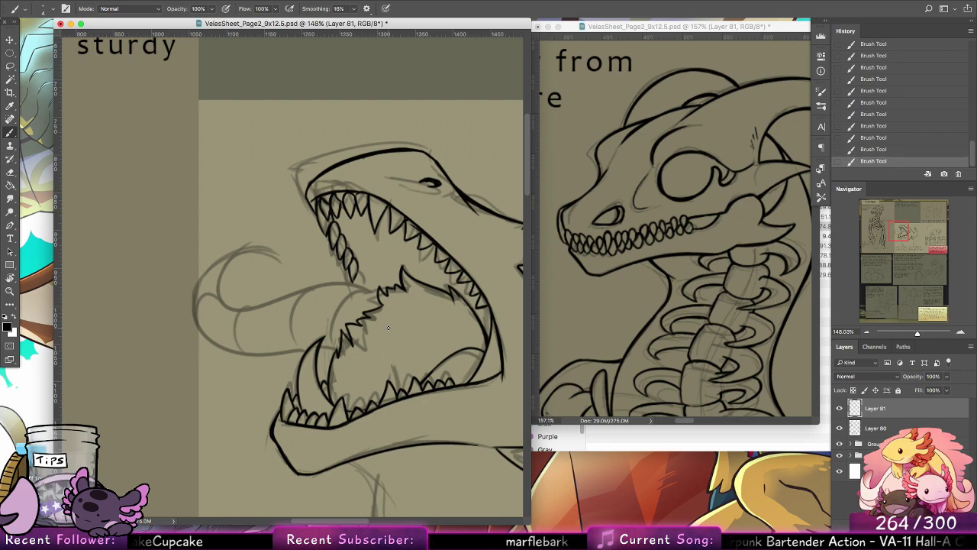
{"action": "key", "text": "r"}
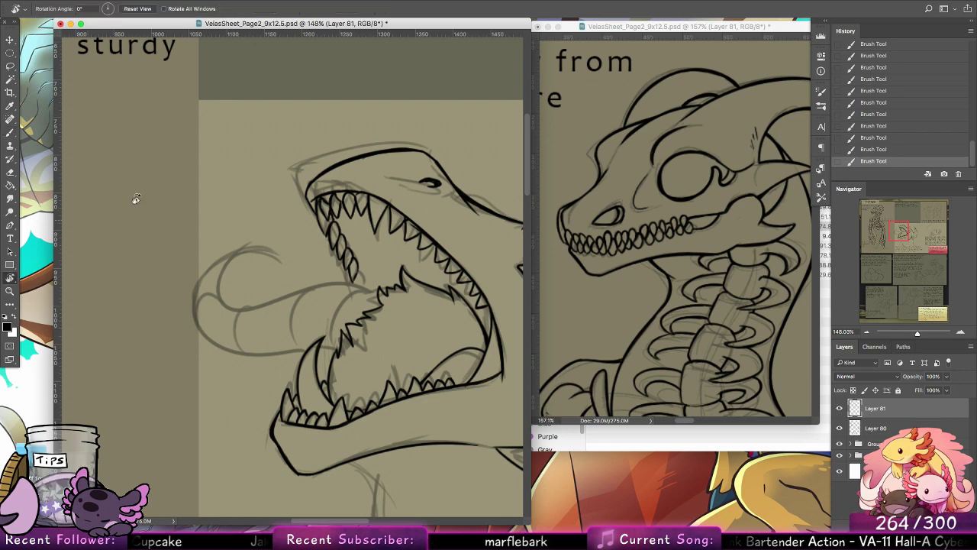
{"action": "mouse_move", "coordinate": [131, 201]}
{"action": "left_mouse_down"}
{"action": "mouse_move", "coordinate": [227, 443]}
{"action": "mouse_move", "coordinate": [203, 421]}
{"action": "left_mouse_up"}
{"action": "left_click", "coordinate": [12, 133]}
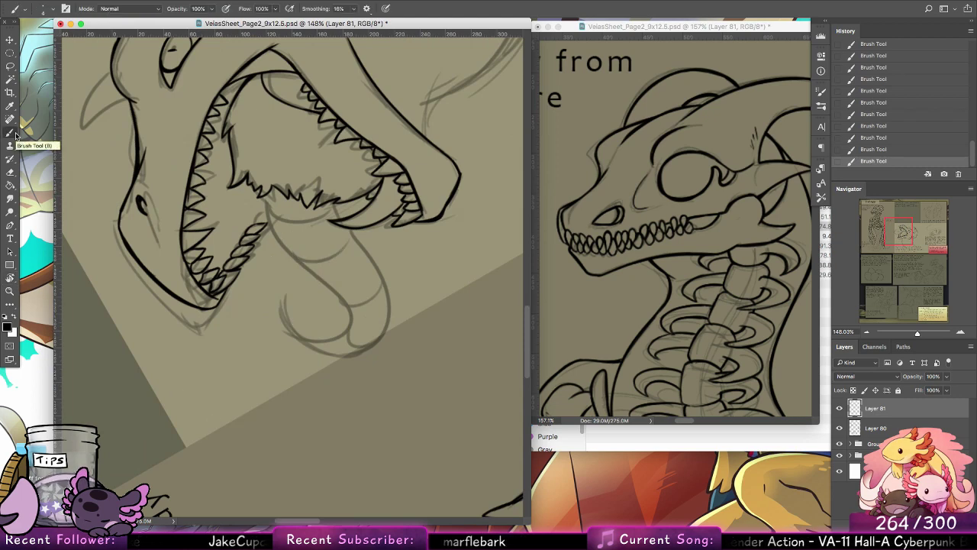
{"action": "left_click_drag", "start_coordinate": [353, 267], "coordinate": [341, 337]}
{"action": "left_click_drag", "start_coordinate": [254, 268], "coordinate": [271, 316]}
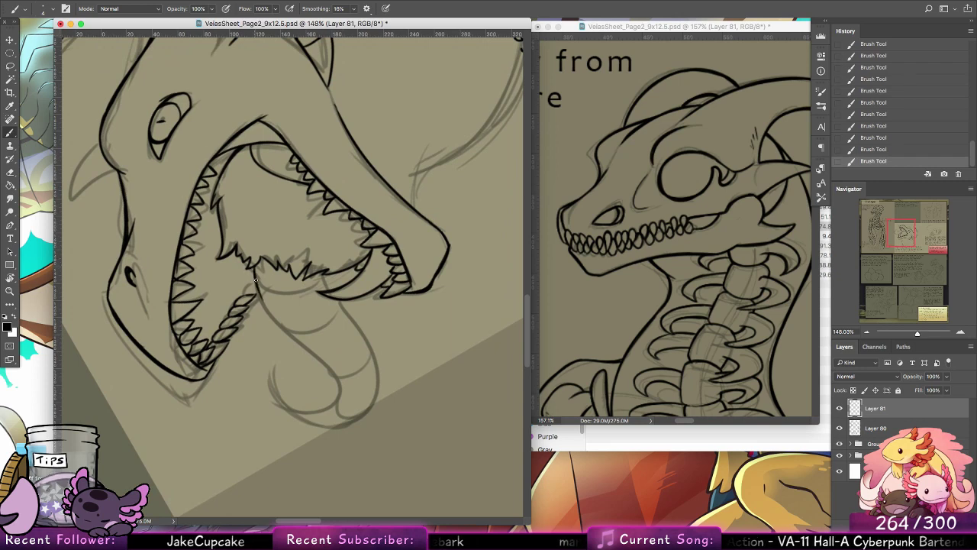
{"action": "mouse_move", "coordinate": [255, 280]}
{"action": "left_mouse_down"}
{"action": "mouse_move", "coordinate": [268, 310]}
{"action": "mouse_move", "coordinate": [319, 359]}
{"action": "left_mouse_up"}
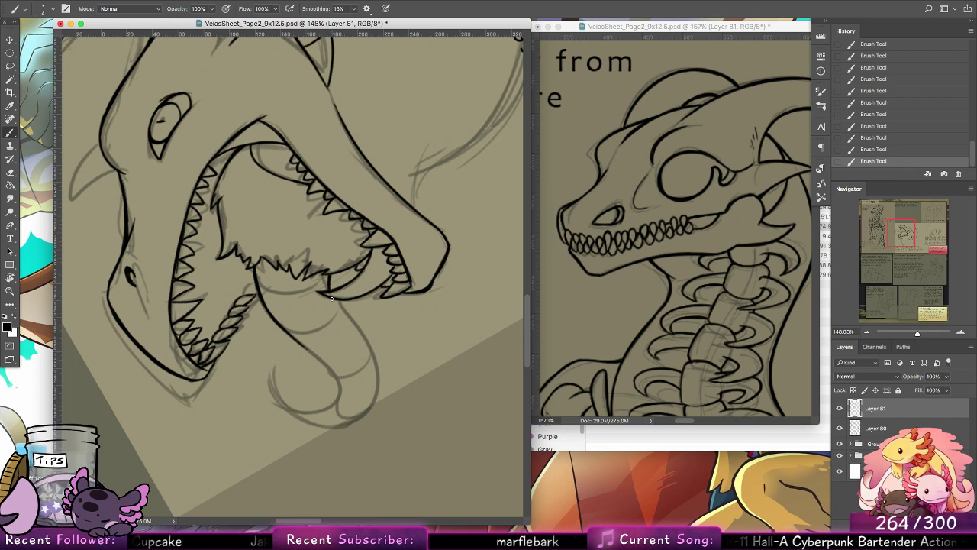
{"action": "mouse_move", "coordinate": [332, 298]}
{"action": "left_mouse_down"}
{"action": "mouse_move", "coordinate": [377, 357]}
{"action": "mouse_move", "coordinate": [338, 307]}
{"action": "mouse_move", "coordinate": [378, 392]}
{"action": "left_mouse_up"}
{"action": "key", "text": "alt+super+z"}
Step: Ink the inner curve of the tongue's curl and save the document
{"action": "key", "text": "alt+super+z"}
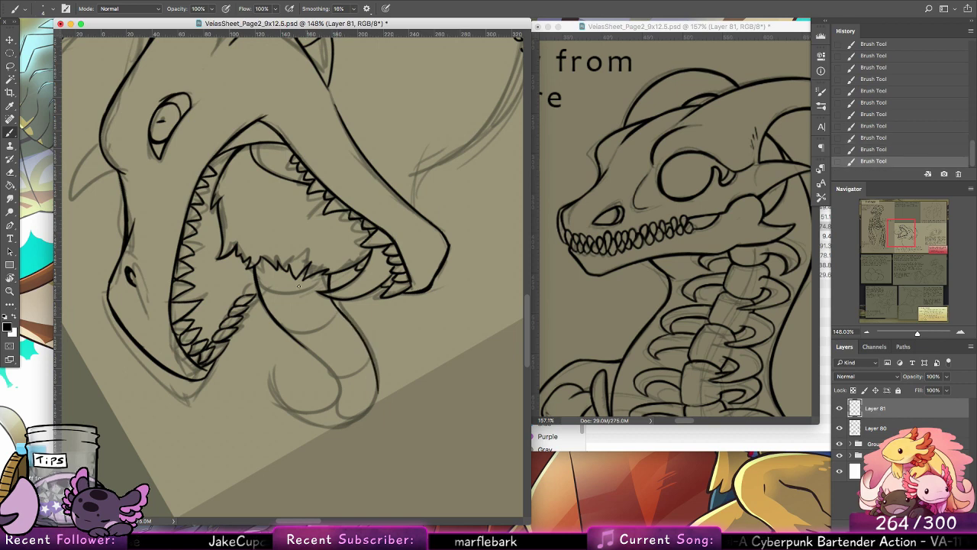
{"action": "mouse_move", "coordinate": [300, 342]}
{"action": "left_mouse_down"}
{"action": "mouse_move", "coordinate": [340, 395]}
{"action": "mouse_move", "coordinate": [334, 410]}
{"action": "mouse_move", "coordinate": [329, 368]}
{"action": "mouse_move", "coordinate": [316, 417]}
{"action": "left_mouse_up"}
{"action": "key", "text": "alt+super+z"}
{"action": "key", "text": "super+s"}
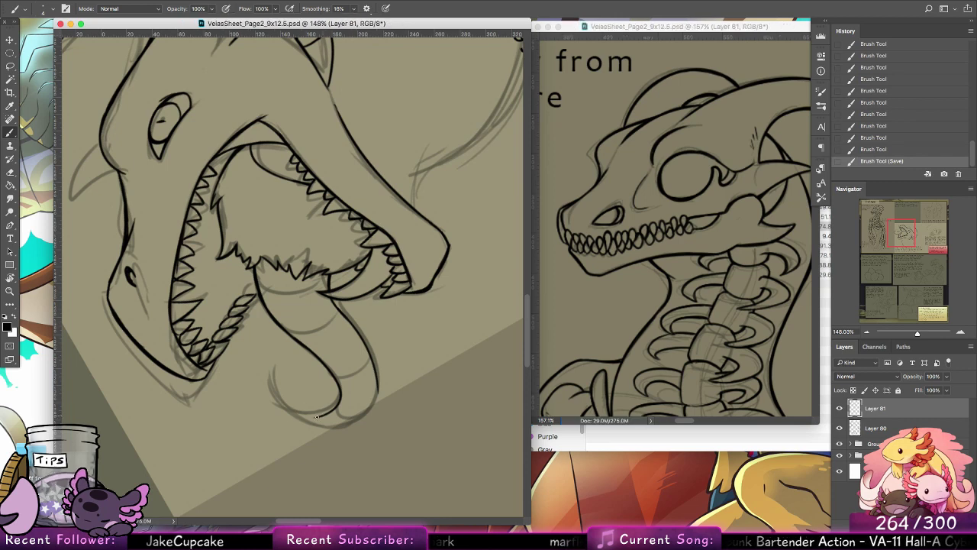
Step: Try to ink the long curled tip of the tongue following the sketch
{"action": "left_click_drag", "start_coordinate": [317, 417], "coordinate": [281, 390]}
{"action": "key", "text": "alt+super+z"}
{"action": "mouse_move", "coordinate": [320, 417]}
{"action": "left_mouse_down"}
{"action": "mouse_move", "coordinate": [278, 378]}
{"action": "mouse_move", "coordinate": [299, 419]}
{"action": "left_mouse_up"}
{"action": "left_click_drag", "start_coordinate": [280, 387], "coordinate": [299, 421]}
{"action": "key", "text": "alt+super+z"}
{"action": "key", "text": "alt+super+z"}
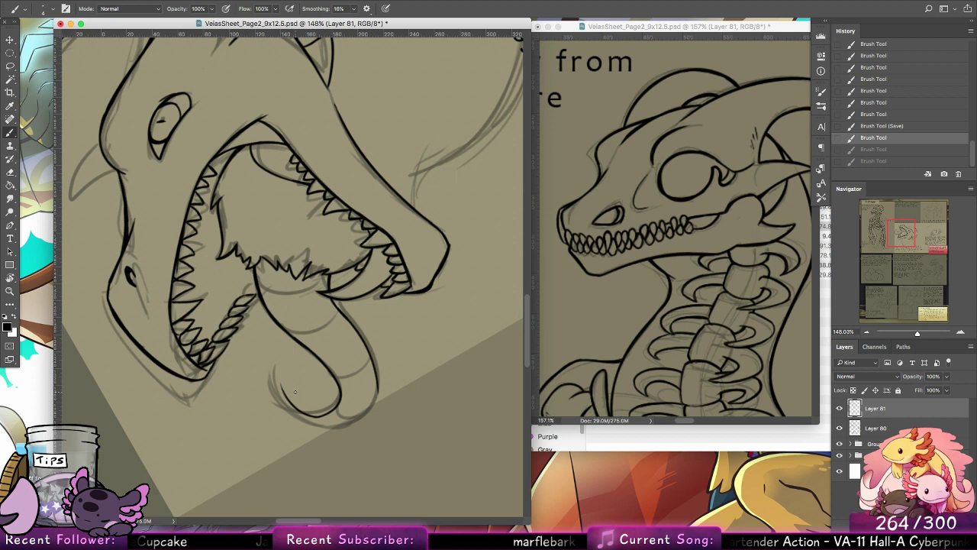
Step: Reset the canvas rotation and ink the outer edge of the tongue's bend up toward the tip
{"action": "double_click", "coordinate": [10, 278]}
{"action": "left_click", "coordinate": [10, 133]}
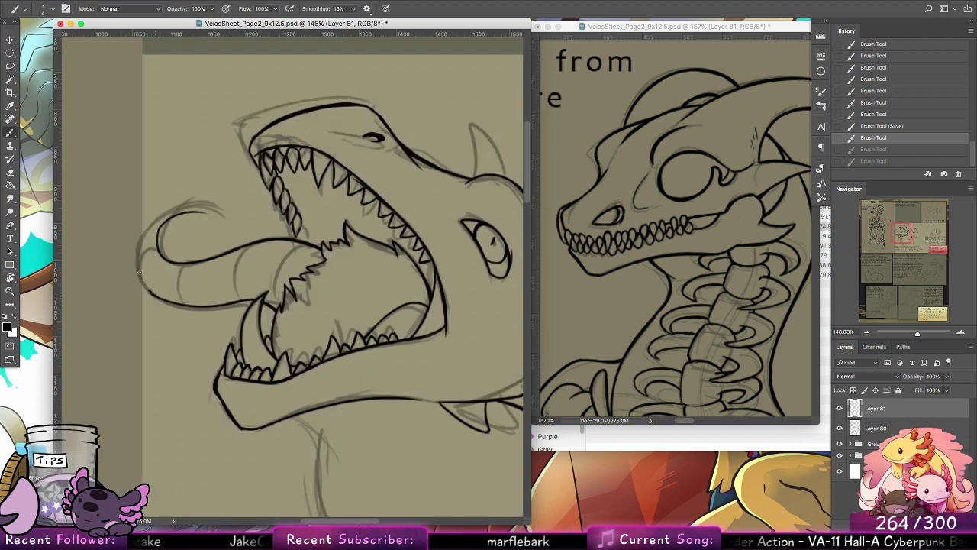
{"action": "left_click_drag", "start_coordinate": [139, 273], "coordinate": [149, 225]}
{"action": "key", "text": "alt+super+z"}
{"action": "mouse_move", "coordinate": [156, 297]}
{"action": "left_mouse_down"}
{"action": "mouse_move", "coordinate": [147, 225]}
{"action": "mouse_move", "coordinate": [162, 207]}
{"action": "mouse_move", "coordinate": [135, 253]}
{"action": "mouse_move", "coordinate": [157, 217]}
{"action": "left_mouse_up"}
{"action": "key", "text": "alt+super+z"}
{"action": "mouse_move", "coordinate": [139, 267]}
{"action": "left_mouse_down"}
{"action": "mouse_move", "coordinate": [177, 213]}
{"action": "mouse_move", "coordinate": [143, 253]}
{"action": "mouse_move", "coordinate": [146, 239]}
{"action": "mouse_move", "coordinate": [167, 222]}
{"action": "left_mouse_up"}
{"action": "key", "text": "alt+super+z"}
{"action": "key", "text": "super+z"}
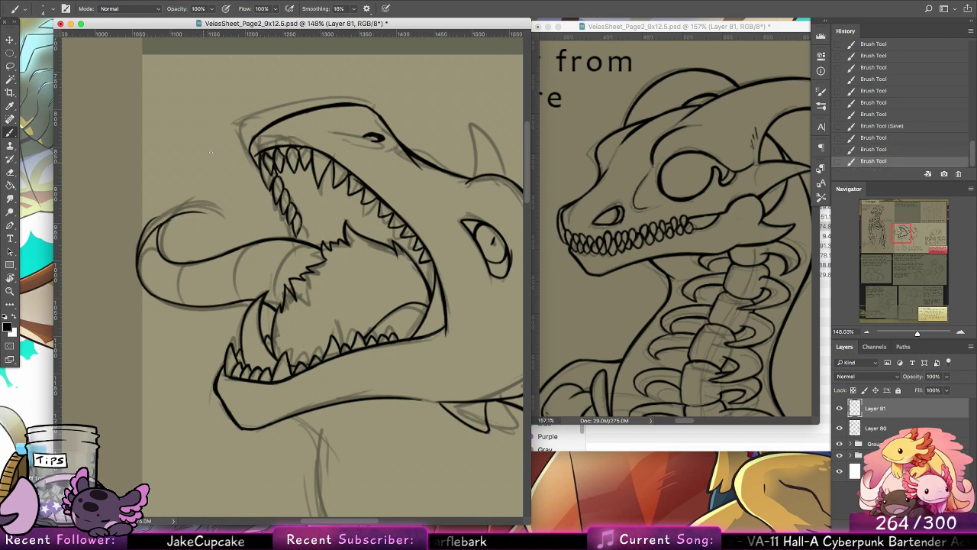
Step: Erase the curled end of the tongue to leave a short pointed tip, and thicken the line around the bend
{"action": "key", "text": "e"}
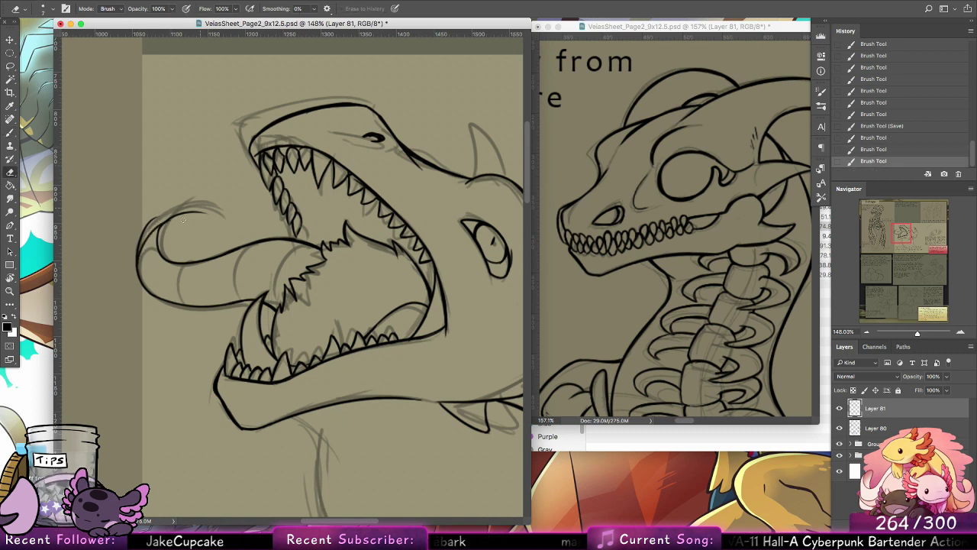
{"action": "mouse_move", "coordinate": [167, 229]}
{"action": "left_mouse_down"}
{"action": "mouse_move", "coordinate": [209, 212]}
{"action": "mouse_move", "coordinate": [182, 212]}
{"action": "mouse_move", "coordinate": [137, 243]}
{"action": "mouse_move", "coordinate": [141, 234]}
{"action": "mouse_move", "coordinate": [138, 275]}
{"action": "left_mouse_up"}
{"action": "left_click", "coordinate": [15, 122]}
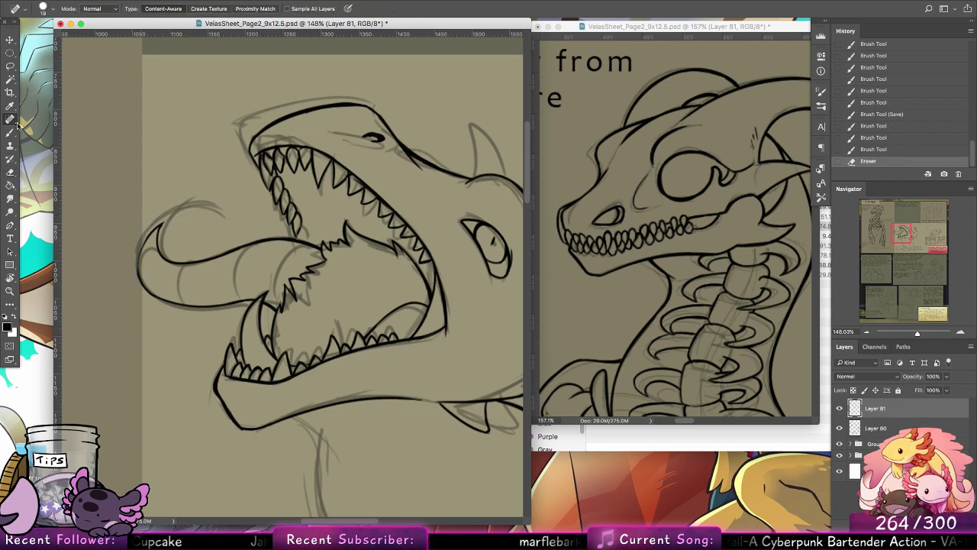
{"action": "left_click", "coordinate": [11, 132]}
{"action": "mouse_move", "coordinate": [156, 226]}
{"action": "left_mouse_down"}
{"action": "mouse_move", "coordinate": [138, 274]}
{"action": "mouse_move", "coordinate": [157, 299]}
{"action": "left_mouse_up"}
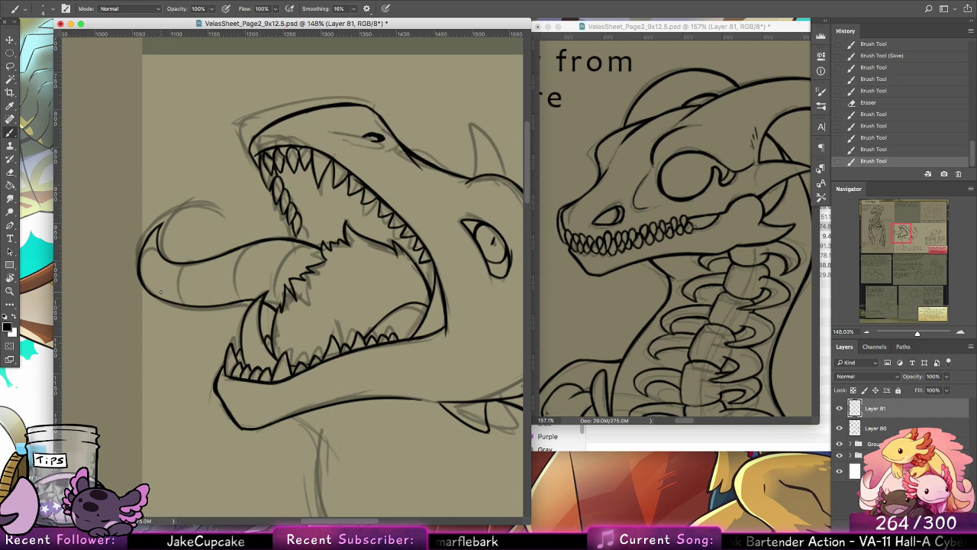
Step: Extend the far row of upper teeth to the tongue and ink curved ring lines across the tongue
{"action": "mouse_move", "coordinate": [297, 231]}
{"action": "left_mouse_down"}
{"action": "mouse_move", "coordinate": [323, 243]}
{"action": "mouse_move", "coordinate": [256, 279]}
{"action": "left_mouse_up"}
{"action": "key", "text": "ctrl+z"}
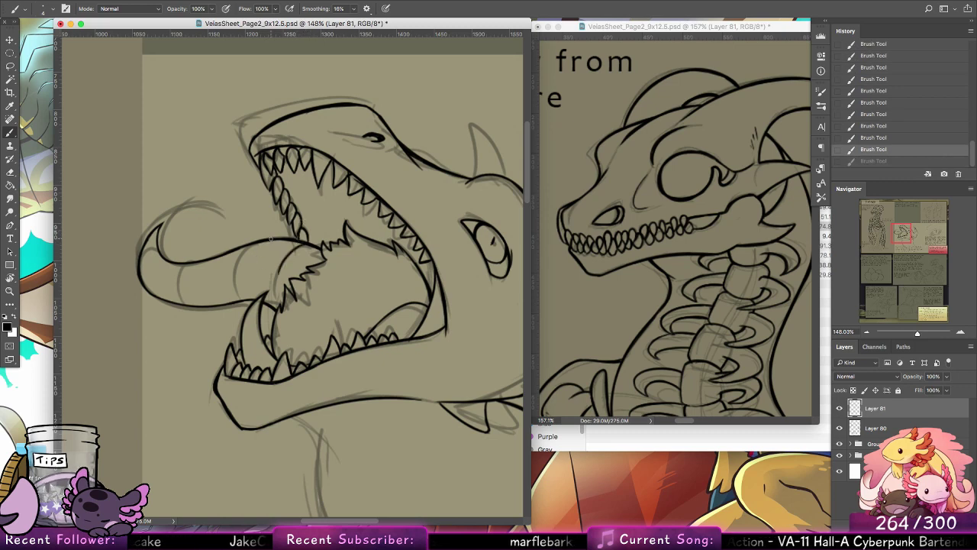
{"action": "mouse_move", "coordinate": [254, 243]}
{"action": "left_mouse_down"}
{"action": "mouse_move", "coordinate": [257, 298]}
{"action": "mouse_move", "coordinate": [224, 256]}
{"action": "mouse_move", "coordinate": [224, 308]}
{"action": "mouse_move", "coordinate": [180, 266]}
{"action": "mouse_move", "coordinate": [150, 272]}
{"action": "left_mouse_up"}
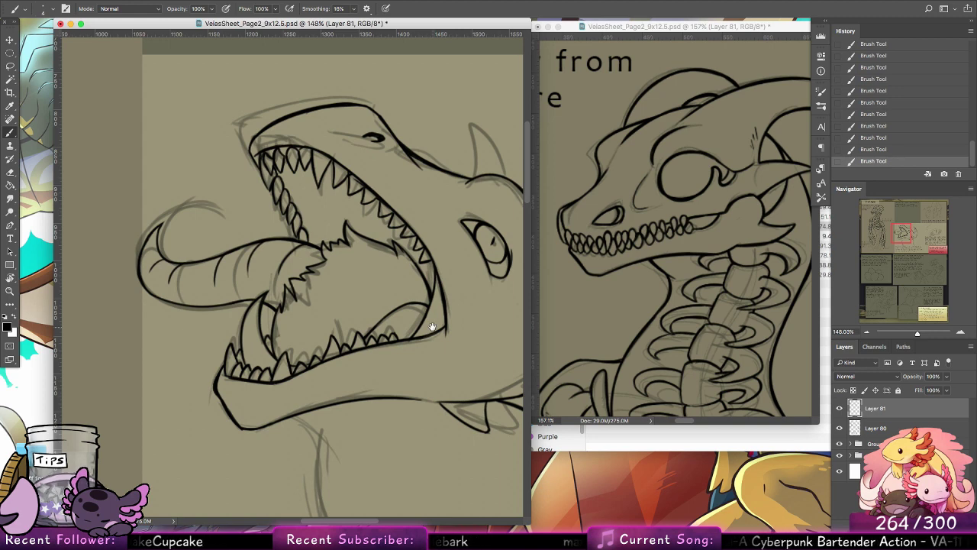
Step: Ink the upper front of the neck, curving down from beneath the lower jaw
{"action": "left_click_drag", "start_coordinate": [391, 411], "coordinate": [275, 228]}
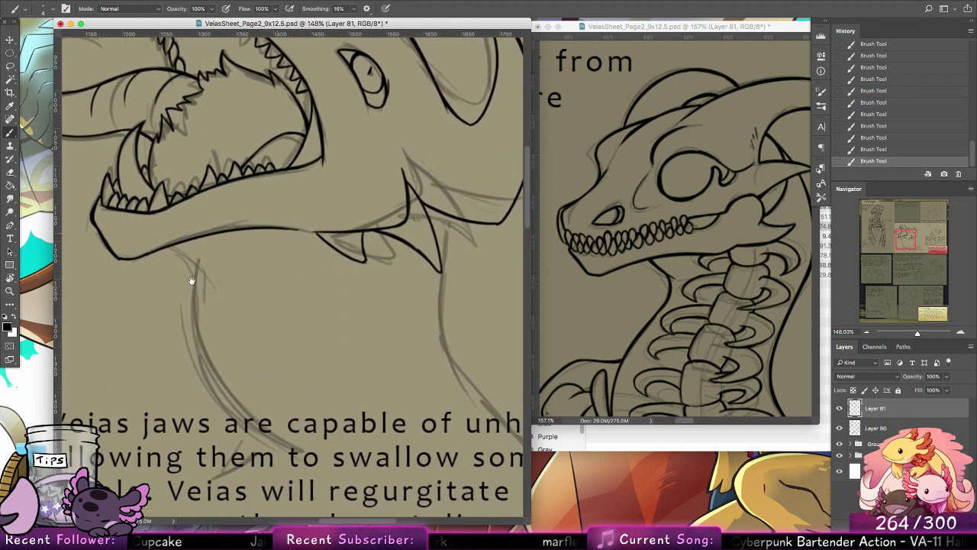
{"action": "left_click_drag", "start_coordinate": [163, 245], "coordinate": [193, 276]}
{"action": "key", "text": "super+z"}
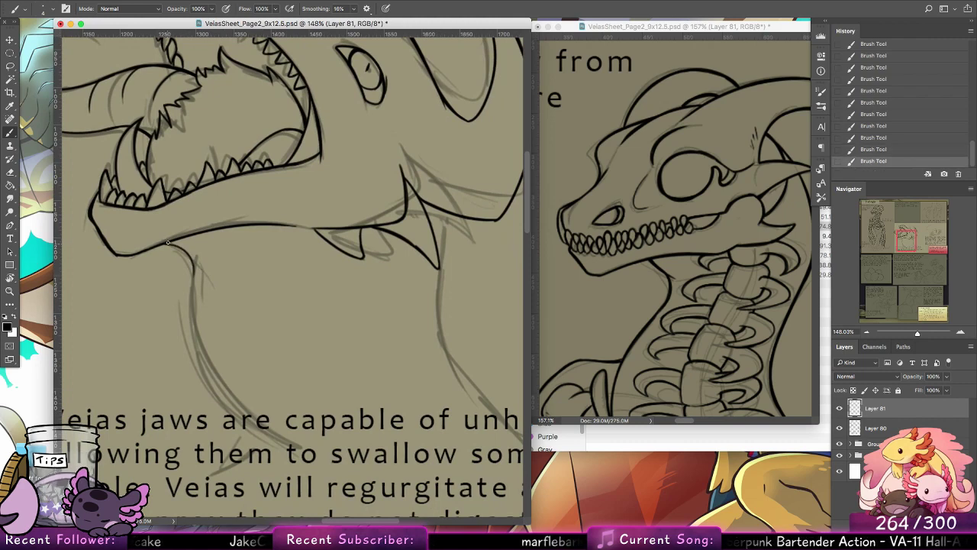
{"action": "mouse_move", "coordinate": [174, 244]}
{"action": "left_mouse_down"}
{"action": "mouse_move", "coordinate": [193, 268]}
{"action": "mouse_move", "coordinate": [192, 290]}
{"action": "left_mouse_up"}
{"action": "left_click_drag", "start_coordinate": [191, 279], "coordinate": [200, 383]}
{"action": "left_click_drag", "start_coordinate": [191, 284], "coordinate": [203, 383]}
Step: Continue the front neck contour down to the caption text and clean up its line with the Eraser
{"action": "left_click_drag", "start_coordinate": [187, 331], "coordinate": [219, 403]}
{"action": "key", "text": "super+z"}
{"action": "mouse_move", "coordinate": [191, 353]}
{"action": "left_mouse_down"}
{"action": "mouse_move", "coordinate": [231, 415]}
{"action": "mouse_move", "coordinate": [190, 362]}
{"action": "mouse_move", "coordinate": [227, 411]}
{"action": "mouse_move", "coordinate": [204, 390]}
{"action": "mouse_move", "coordinate": [195, 371]}
{"action": "mouse_move", "coordinate": [237, 420]}
{"action": "left_mouse_up"}
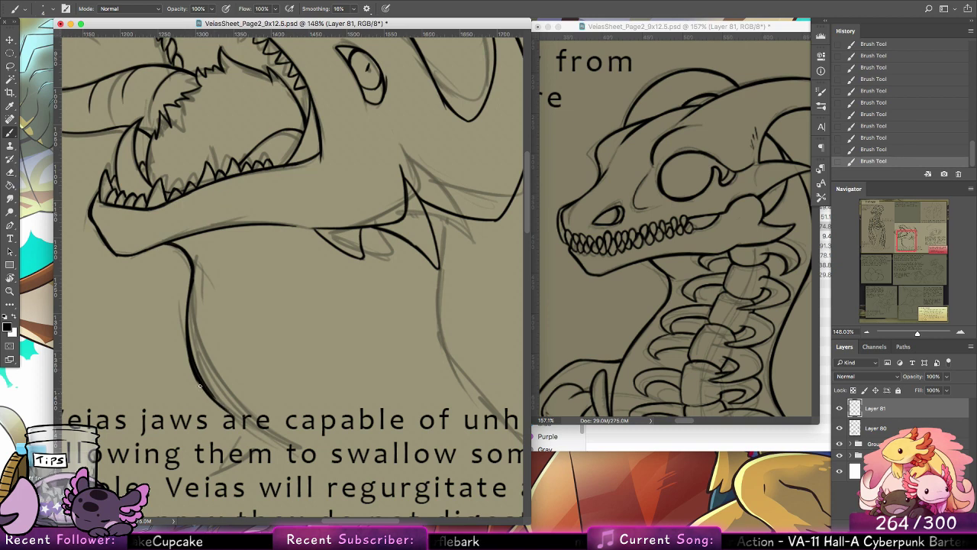
{"action": "mouse_move", "coordinate": [200, 385]}
{"action": "left_mouse_down"}
{"action": "mouse_move", "coordinate": [254, 428]}
{"action": "mouse_move", "coordinate": [188, 352]}
{"action": "mouse_move", "coordinate": [195, 380]}
{"action": "mouse_move", "coordinate": [267, 434]}
{"action": "left_mouse_up"}
{"action": "key", "text": "super+z"}
{"action": "key", "text": "e"}
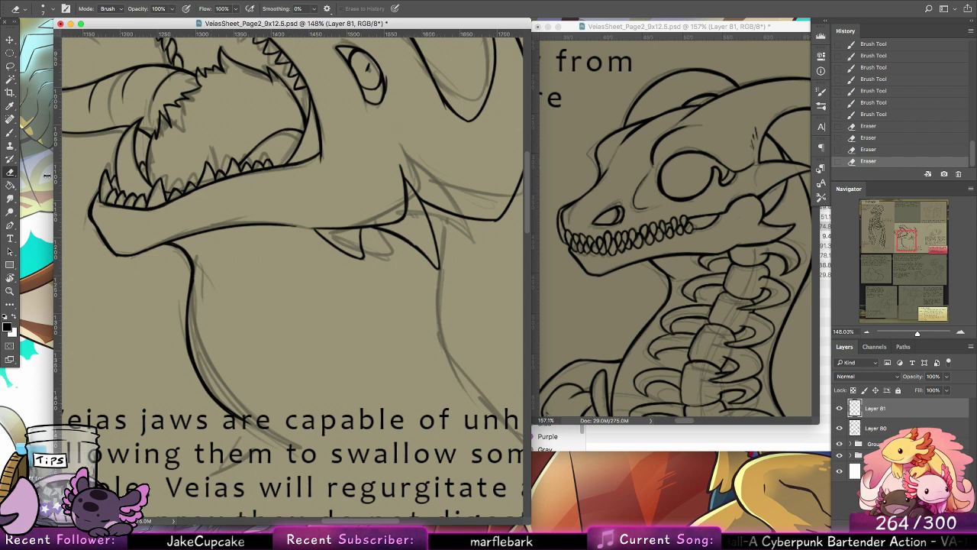
Step: Ink the back of the neck down from the cheek spike, and the short shoulder line at the front of the neck's base
{"action": "key", "text": "b"}
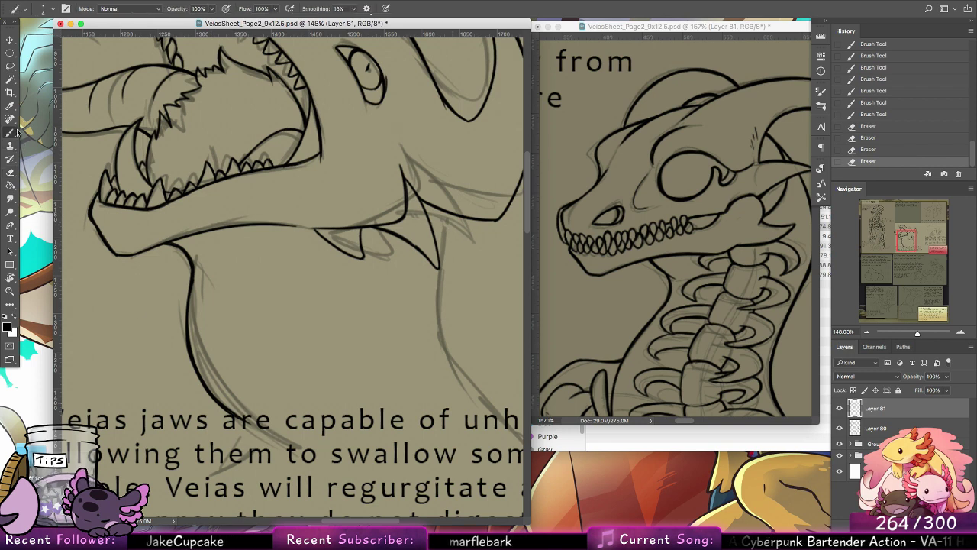
{"action": "mouse_move", "coordinate": [403, 164]}
{"action": "left_mouse_down"}
{"action": "mouse_move", "coordinate": [426, 198]}
{"action": "mouse_move", "coordinate": [369, 278]}
{"action": "mouse_move", "coordinate": [376, 319]}
{"action": "left_mouse_up"}
{"action": "key", "text": "super+z"}
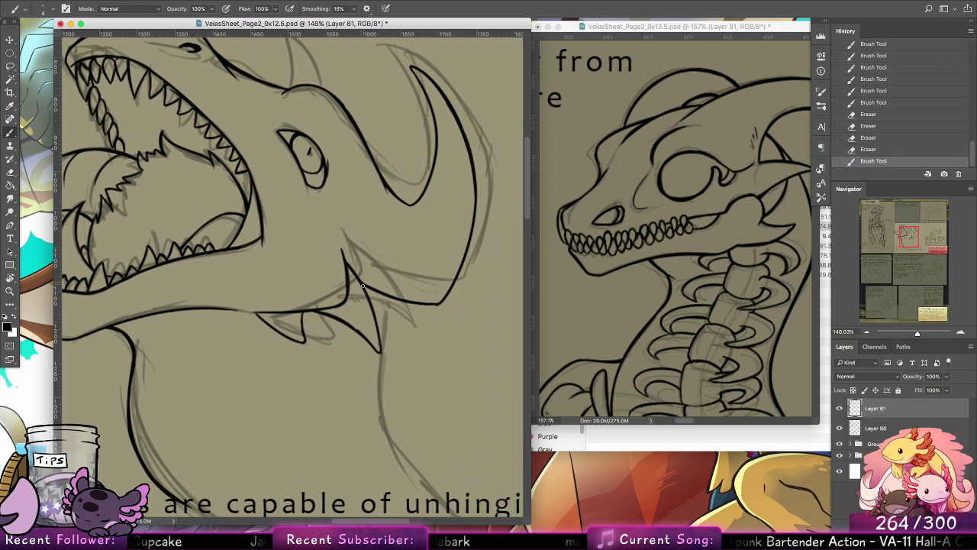
{"action": "left_click_drag", "start_coordinate": [362, 285], "coordinate": [380, 353]}
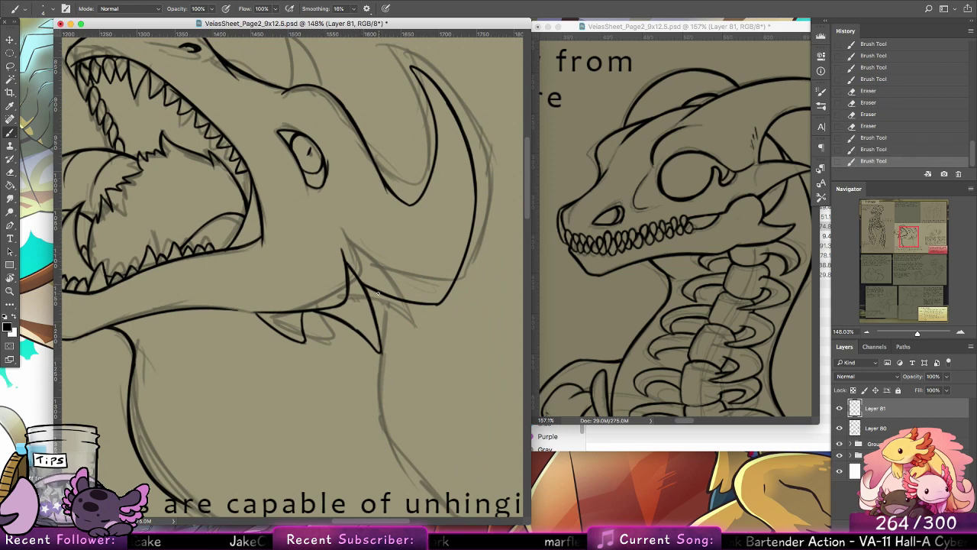
{"action": "left_click_drag", "start_coordinate": [377, 290], "coordinate": [371, 385]}
{"action": "left_click_drag", "start_coordinate": [371, 345], "coordinate": [376, 423]}
{"action": "mouse_move", "coordinate": [371, 379]}
{"action": "left_mouse_down"}
{"action": "mouse_move", "coordinate": [378, 423]}
{"action": "mouse_move", "coordinate": [410, 467]}
{"action": "mouse_move", "coordinate": [354, 350]}
{"action": "mouse_move", "coordinate": [418, 452]}
{"action": "mouse_move", "coordinate": [395, 419]}
{"action": "mouse_move", "coordinate": [418, 445]}
{"action": "mouse_move", "coordinate": [407, 325]}
{"action": "mouse_move", "coordinate": [500, 239]}
{"action": "left_mouse_up"}
{"action": "key", "text": "super+z"}
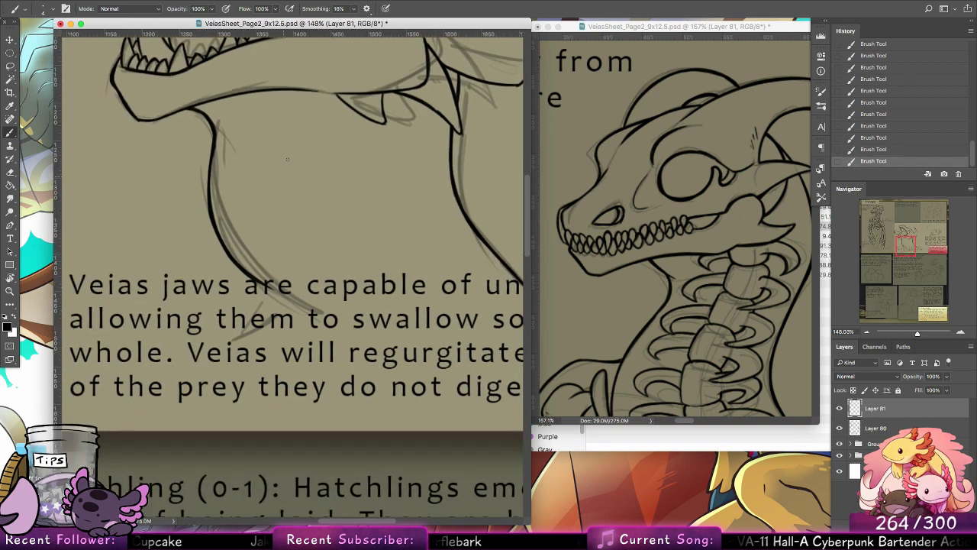
{"action": "left_click_drag", "start_coordinate": [256, 284], "coordinate": [205, 329]}
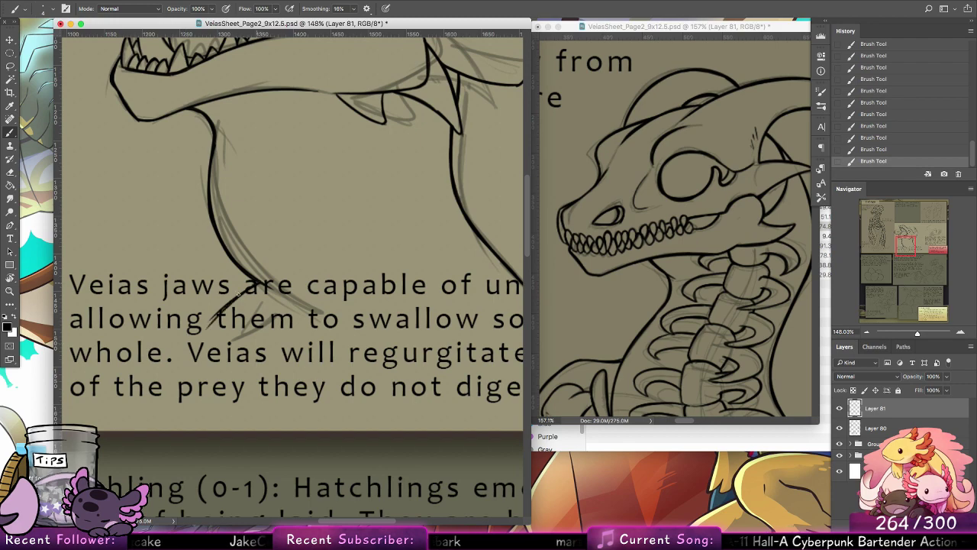
{"action": "mouse_move", "coordinate": [238, 294]}
{"action": "left_mouse_down"}
{"action": "mouse_move", "coordinate": [206, 325]}
{"action": "mouse_move", "coordinate": [257, 280]}
{"action": "left_mouse_up"}
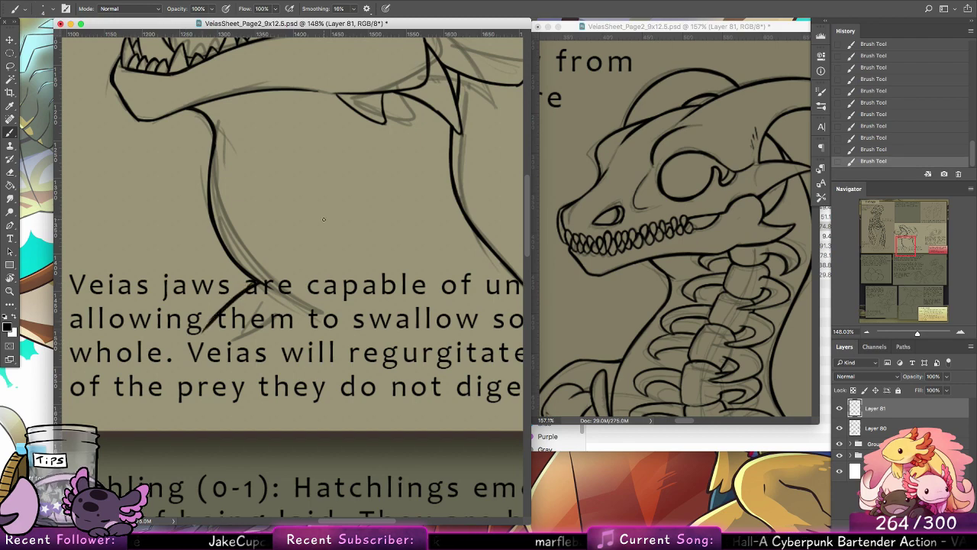
Step: Ink the small pointed horn on the brow ahead of the eye
{"action": "left_click_drag", "start_coordinate": [411, 224], "coordinate": [221, 427]}
{"action": "mouse_move", "coordinate": [394, 50]}
{"action": "left_mouse_down"}
{"action": "mouse_move", "coordinate": [208, 206]}
{"action": "mouse_move", "coordinate": [344, 337]}
{"action": "mouse_move", "coordinate": [467, 283]}
{"action": "left_mouse_up"}
{"action": "mouse_move", "coordinate": [245, 324]}
{"action": "left_mouse_down"}
{"action": "mouse_move", "coordinate": [242, 275]}
{"action": "mouse_move", "coordinate": [268, 309]}
{"action": "left_mouse_up"}
{"action": "mouse_move", "coordinate": [246, 271]}
{"action": "left_mouse_down"}
{"action": "mouse_move", "coordinate": [270, 322]}
{"action": "mouse_move", "coordinate": [266, 306]}
{"action": "left_mouse_up"}
Step: Examine the clean line art across the whole page with and without the sketch on Layer 80
{"action": "left_click", "coordinate": [10, 291]}
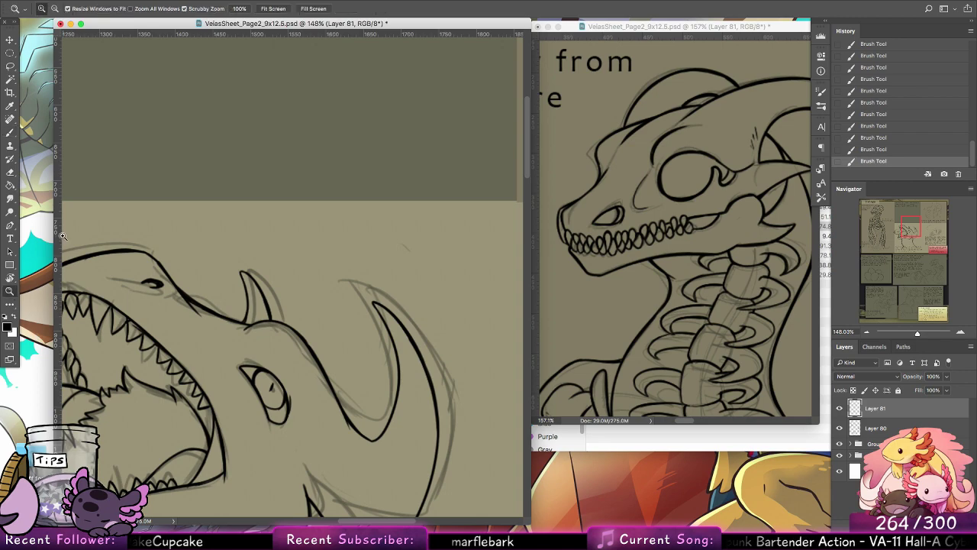
{"action": "left_click_drag", "start_coordinate": [408, 225], "coordinate": [360, 232]}
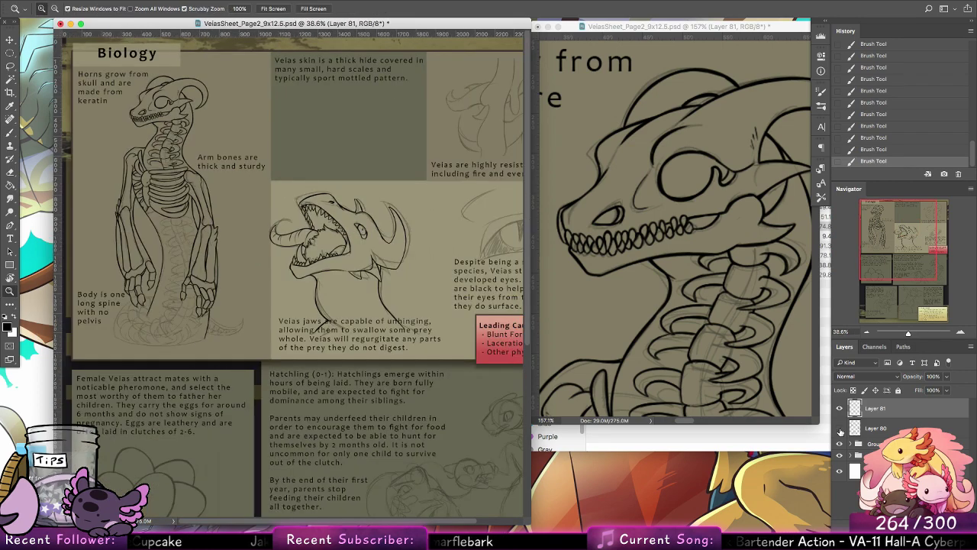
{"action": "left_click", "coordinate": [840, 443]}
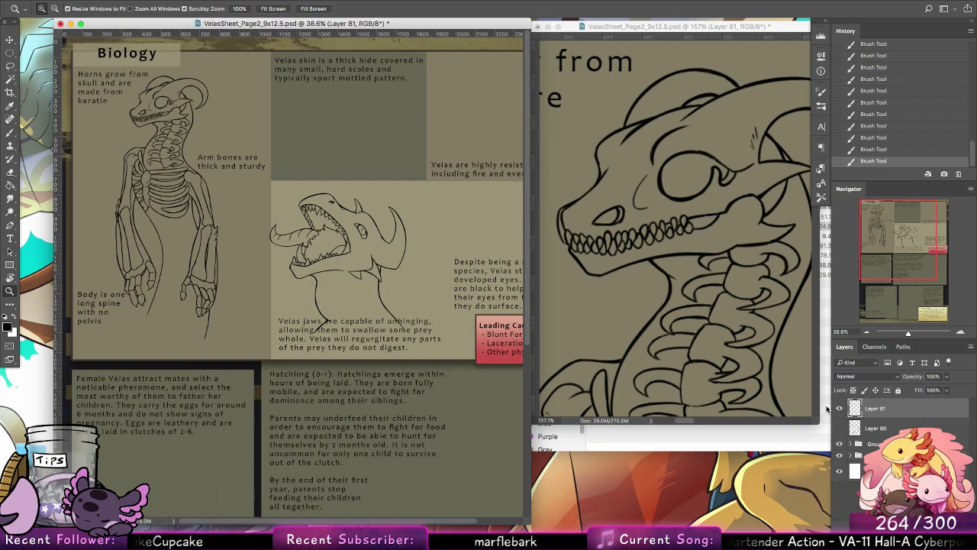
{"action": "left_click", "coordinate": [839, 429]}
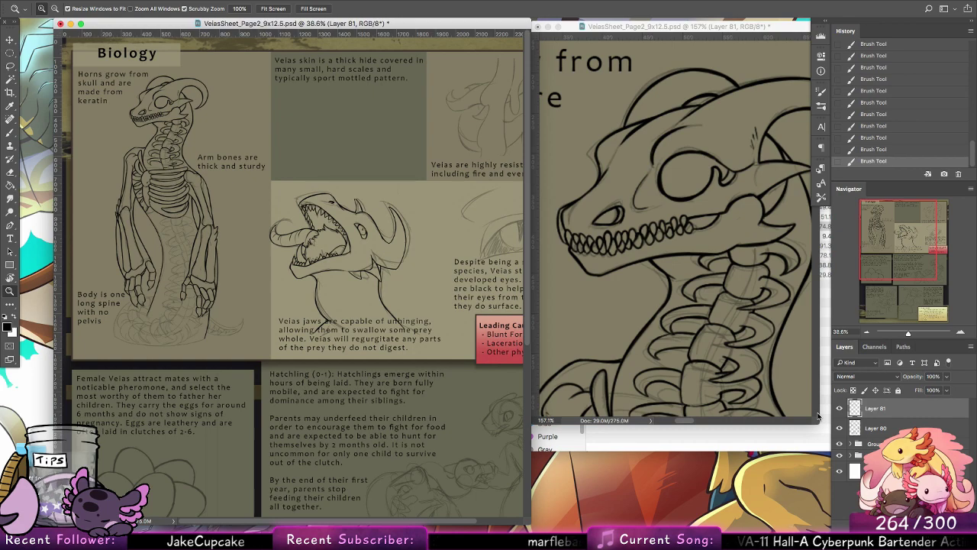
Step: Ink the first vertebra directly beneath the ribcage on the skeleton's lower spine with the Brush
{"action": "left_click_drag", "start_coordinate": [153, 229], "coordinate": [199, 236]}
{"action": "left_click", "coordinate": [11, 122]}
{"action": "left_click", "coordinate": [12, 132]}
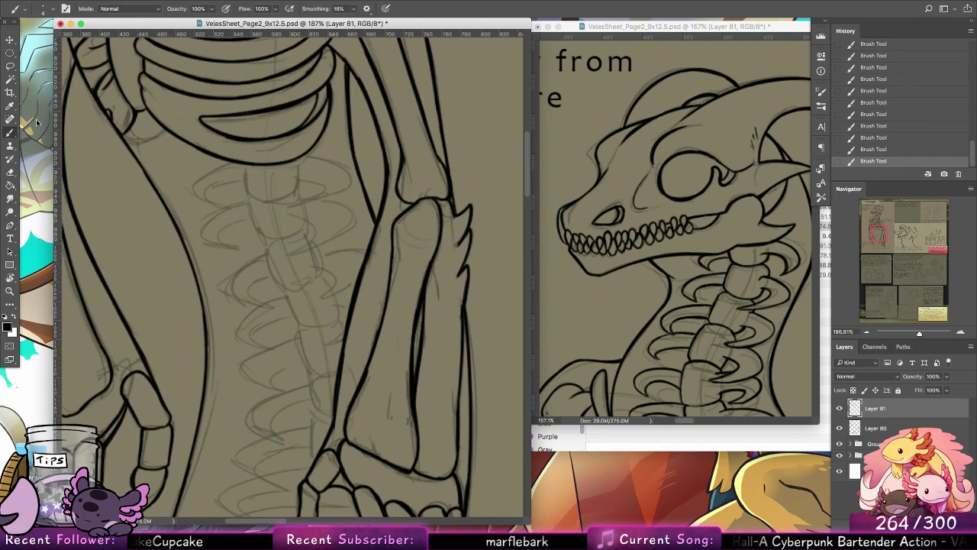
{"action": "scroll", "coordinate": [383, 170], "scroll_direction": "up", "scroll_amount": 3}
{"action": "scroll", "coordinate": [383, 170], "scroll_direction": "left", "scroll_amount": 3}
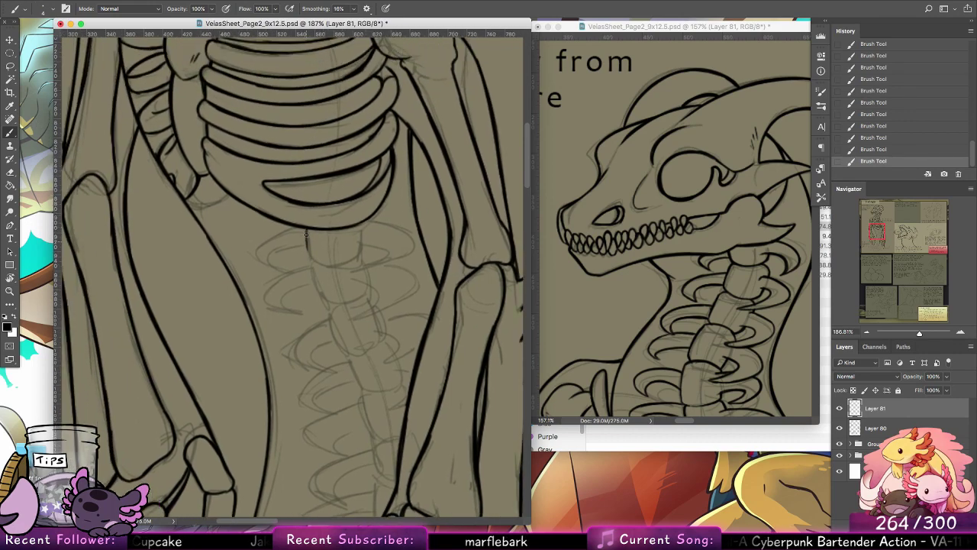
{"action": "mouse_move", "coordinate": [306, 226]}
{"action": "left_mouse_down"}
{"action": "mouse_move", "coordinate": [310, 260]}
{"action": "mouse_move", "coordinate": [336, 265]}
{"action": "left_mouse_up"}
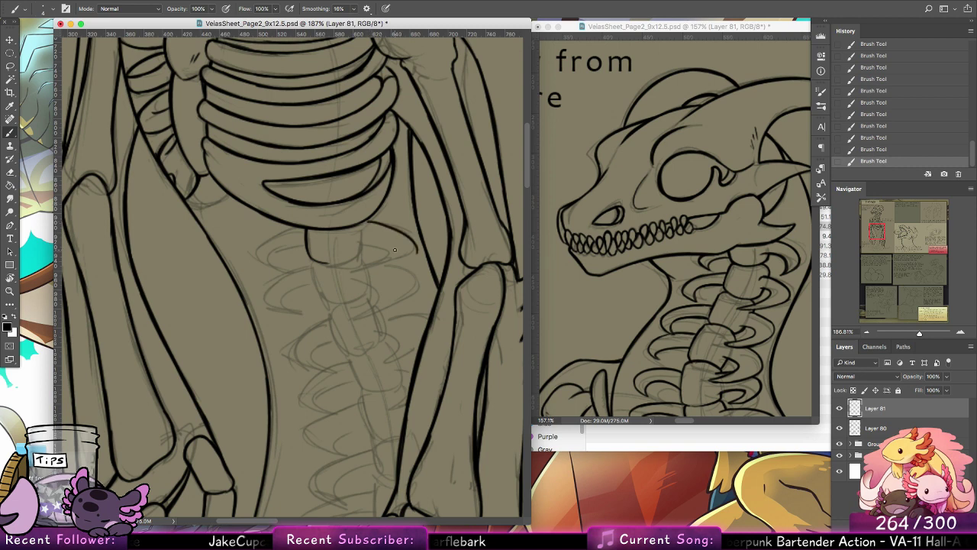
Step: Ink the first curved rib on the right side of the top lower-spine vertebra, undoing and redrawing strokes that miss the sketch
{"action": "key", "text": "super+z"}
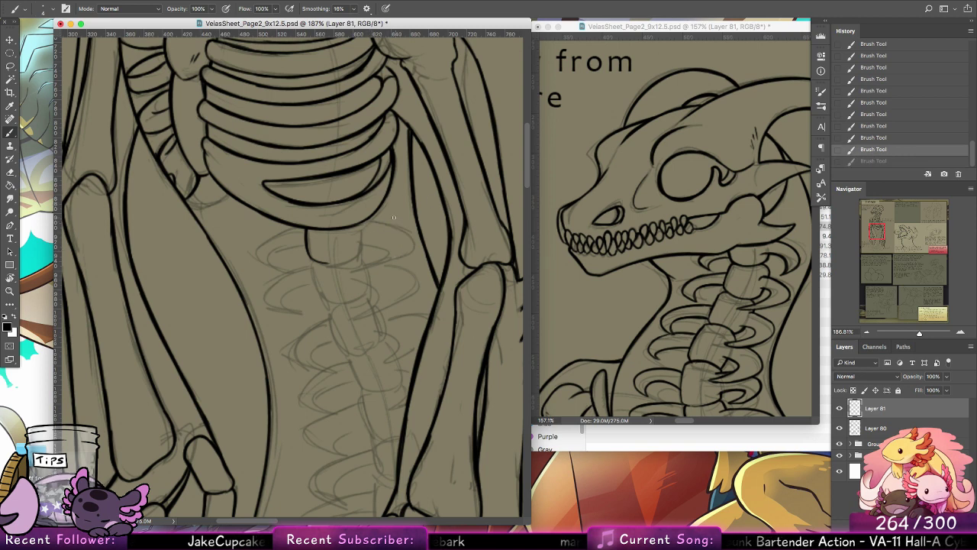
{"action": "mouse_move", "coordinate": [372, 218]}
{"action": "left_mouse_down"}
{"action": "mouse_move", "coordinate": [407, 250]}
{"action": "mouse_move", "coordinate": [380, 256]}
{"action": "mouse_move", "coordinate": [411, 249]}
{"action": "mouse_move", "coordinate": [366, 260]}
{"action": "left_mouse_up"}
{"action": "key", "text": "super+z"}
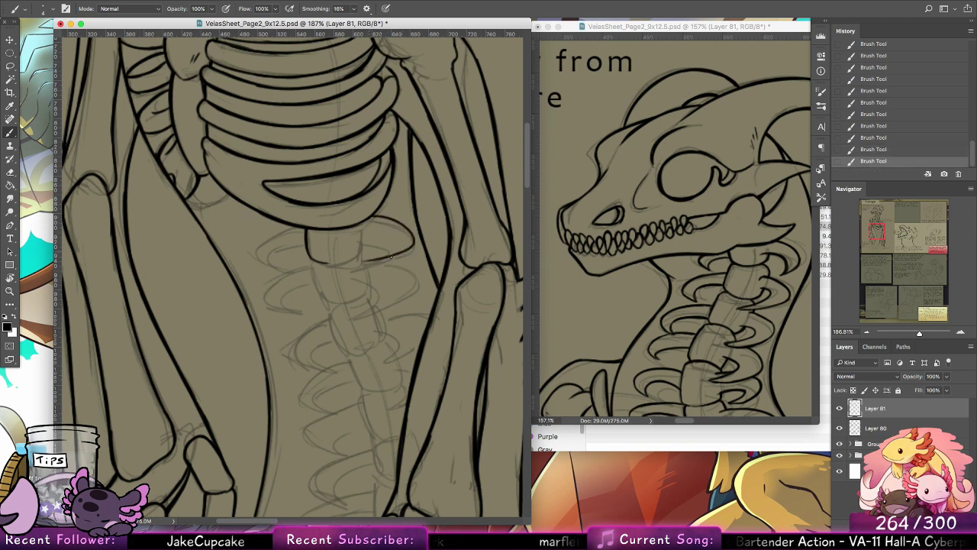
{"action": "key", "text": "super+z"}
{"action": "mouse_move", "coordinate": [371, 220]}
{"action": "left_mouse_down"}
{"action": "mouse_move", "coordinate": [375, 264]}
{"action": "mouse_move", "coordinate": [349, 267]}
{"action": "mouse_move", "coordinate": [384, 236]}
{"action": "mouse_move", "coordinate": [350, 260]}
{"action": "mouse_move", "coordinate": [360, 243]}
{"action": "left_mouse_up"}
{"action": "key", "text": "super+z"}
{"action": "key", "text": "super+z"}
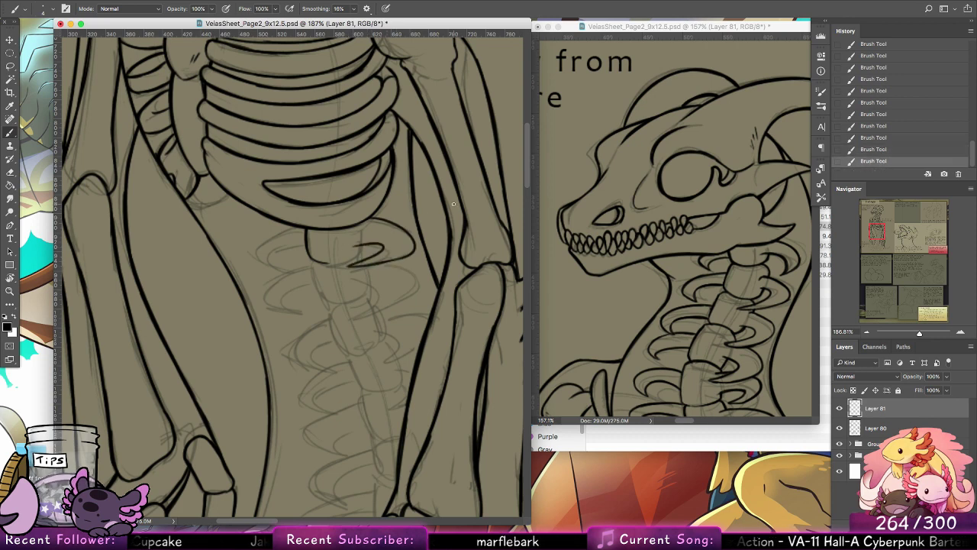
{"action": "key", "text": "super+z"}
{"action": "key", "text": "super+z"}
{"action": "key", "text": "super+z"}
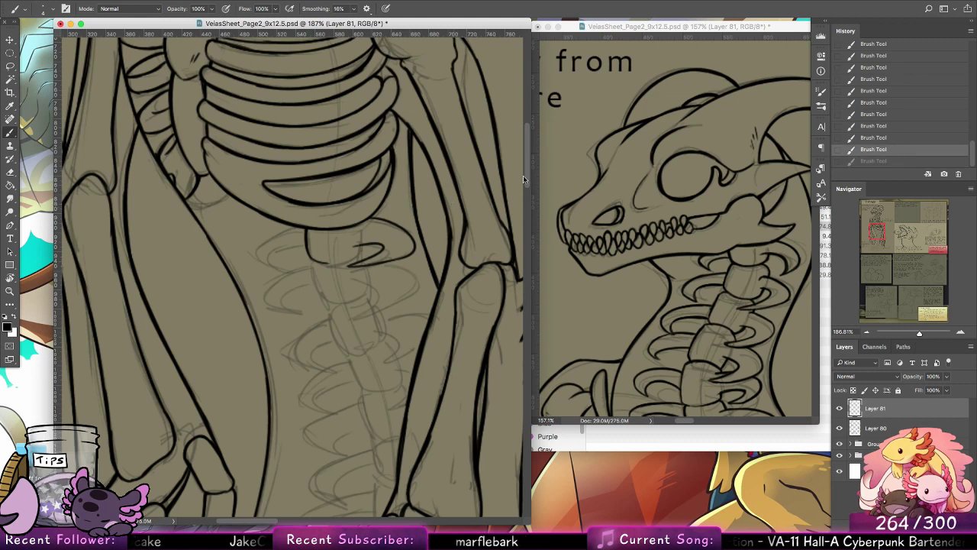
{"action": "key", "text": "super+z"}
{"action": "mouse_move", "coordinate": [370, 220]}
{"action": "left_mouse_down"}
{"action": "mouse_move", "coordinate": [351, 271]}
{"action": "mouse_move", "coordinate": [409, 256]}
{"action": "left_mouse_up"}
{"action": "mouse_move", "coordinate": [353, 272]}
{"action": "left_mouse_down"}
{"action": "mouse_move", "coordinate": [400, 262]}
{"action": "mouse_move", "coordinate": [368, 243]}
{"action": "mouse_move", "coordinate": [363, 257]}
{"action": "left_mouse_up"}
{"action": "key", "text": "super+z"}
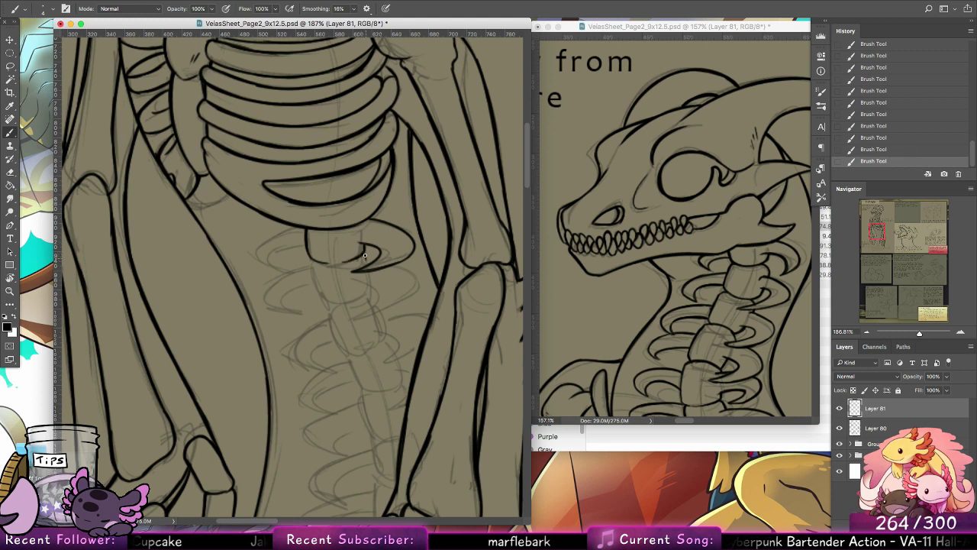
Step: Ink the second vertebra's left edge and the second rib on the spine's right side, trimming overlapping lines with the Eraser
{"action": "mouse_move", "coordinate": [314, 259]}
{"action": "left_mouse_down"}
{"action": "mouse_move", "coordinate": [322, 297]}
{"action": "mouse_move", "coordinate": [310, 266]}
{"action": "left_mouse_up"}
{"action": "key", "text": "alt+super+z"}
{"action": "key", "text": "alt+super+z"}
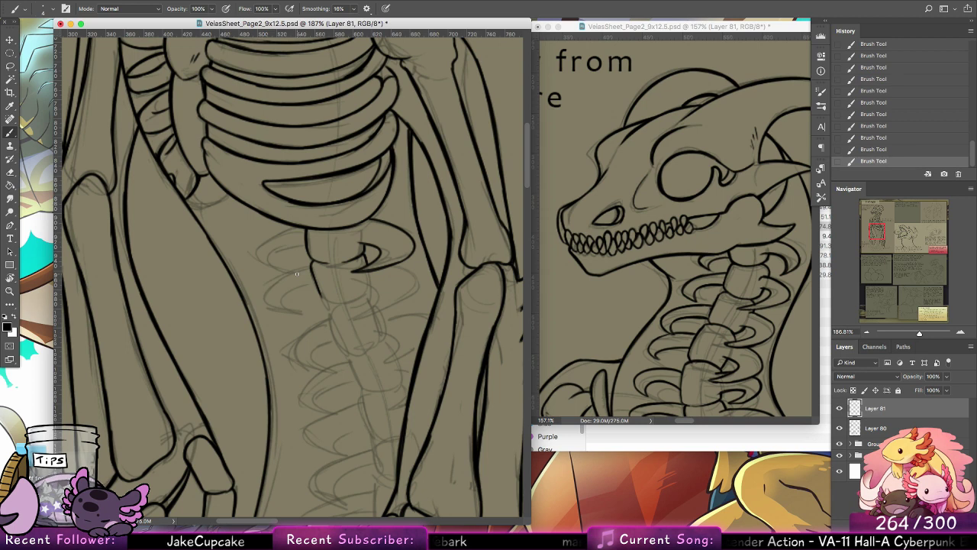
{"action": "mouse_move", "coordinate": [408, 263]}
{"action": "left_mouse_down"}
{"action": "mouse_move", "coordinate": [419, 282]}
{"action": "mouse_move", "coordinate": [407, 299]}
{"action": "left_mouse_up"}
{"action": "key", "text": "super+z"}
{"action": "mouse_move", "coordinate": [407, 262]}
{"action": "left_mouse_down"}
{"action": "mouse_move", "coordinate": [396, 297]}
{"action": "mouse_move", "coordinate": [362, 312]}
{"action": "mouse_move", "coordinate": [406, 295]}
{"action": "mouse_move", "coordinate": [358, 315]}
{"action": "mouse_move", "coordinate": [382, 287]}
{"action": "mouse_move", "coordinate": [376, 256]}
{"action": "mouse_move", "coordinate": [370, 284]}
{"action": "mouse_move", "coordinate": [359, 285]}
{"action": "mouse_move", "coordinate": [368, 261]}
{"action": "left_mouse_up"}
{"action": "key", "text": "super+z"}
{"action": "key", "text": "e"}
{"action": "mouse_move", "coordinate": [372, 260]}
{"action": "left_mouse_down"}
{"action": "mouse_move", "coordinate": [356, 268]}
{"action": "mouse_move", "coordinate": [387, 286]}
{"action": "left_mouse_up"}
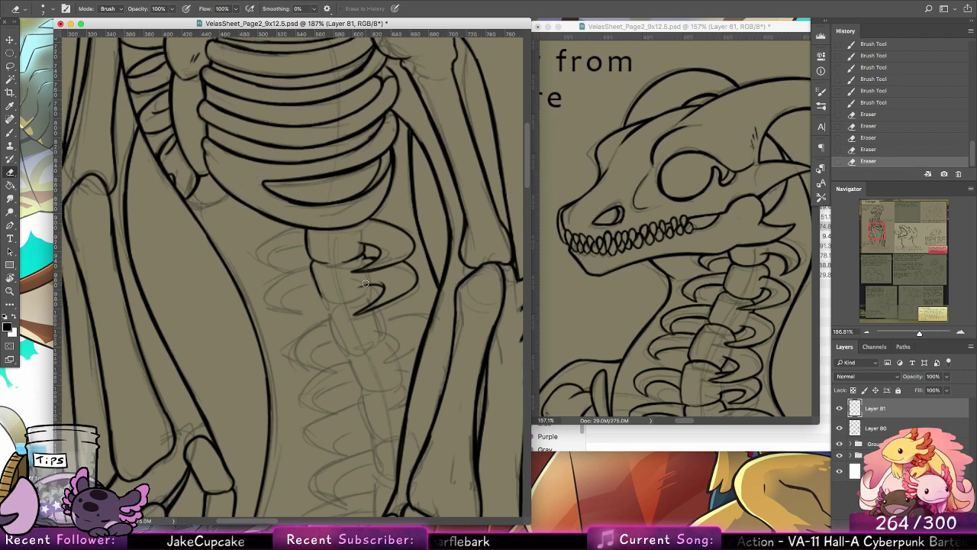
{"action": "key", "text": "b"}
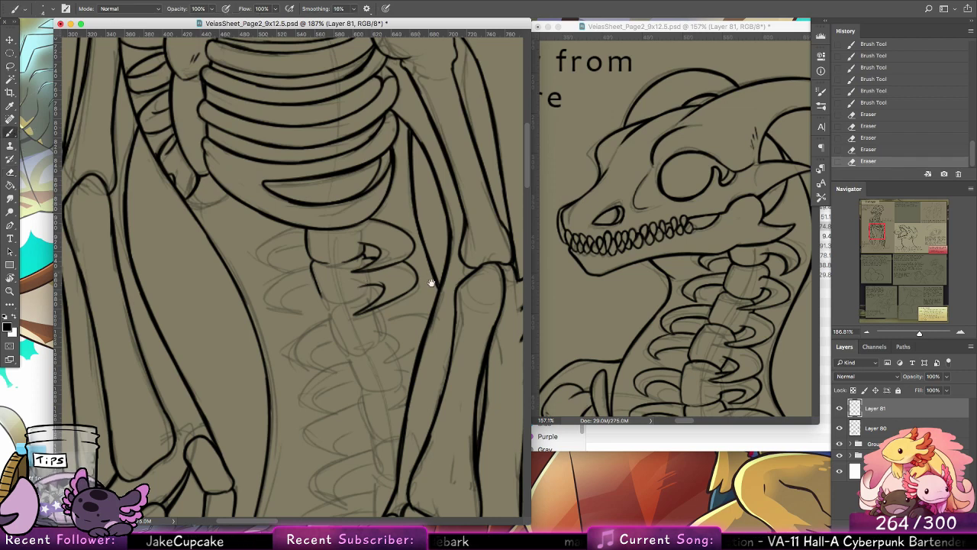
Step: Ink the second vertebra's lower left corner and the first curved rib on the spine's left side
{"action": "left_click_drag", "start_coordinate": [415, 298], "coordinate": [384, 264]}
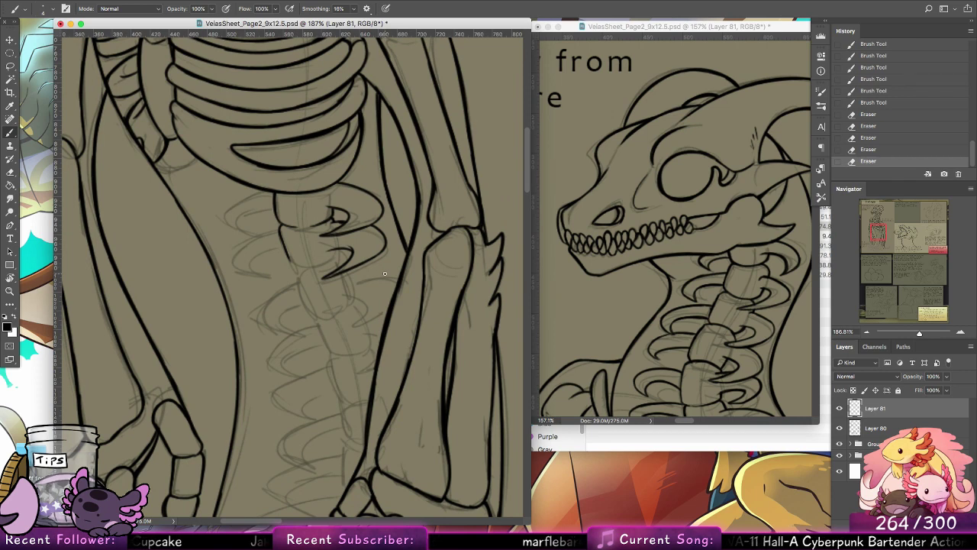
{"action": "left_click_drag", "start_coordinate": [342, 250], "coordinate": [329, 254]}
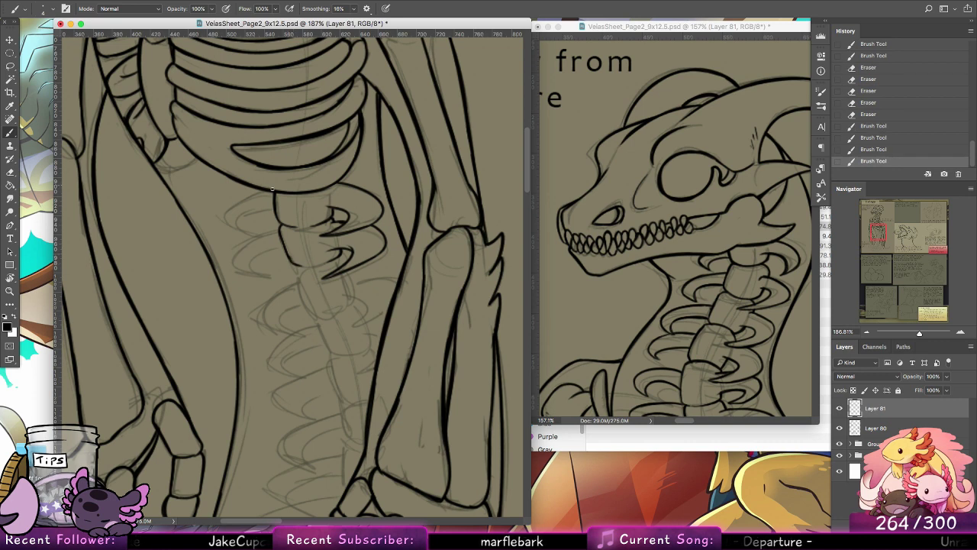
{"action": "left_click_drag", "start_coordinate": [265, 192], "coordinate": [223, 218]}
{"action": "key", "text": "super+z"}
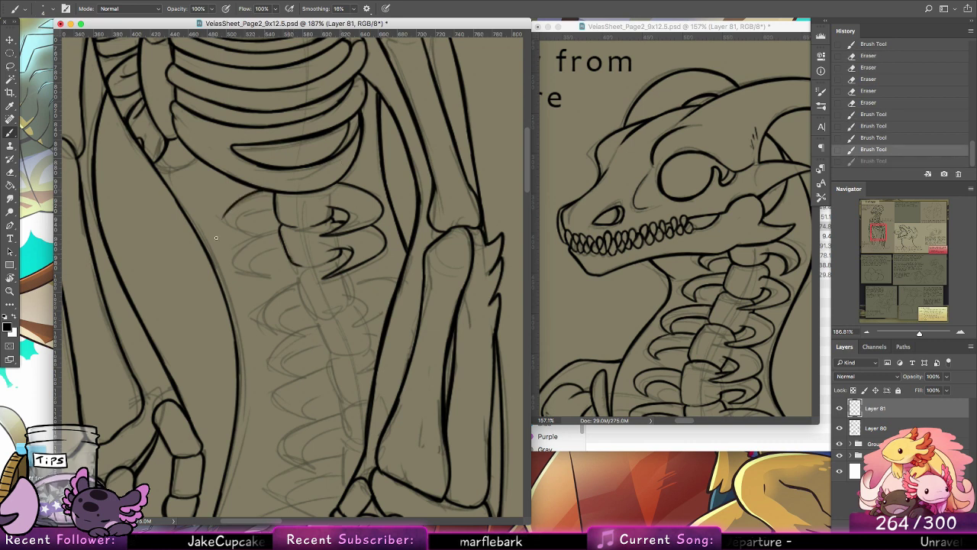
{"action": "key", "text": "super+z"}
{"action": "mouse_move", "coordinate": [266, 191]}
{"action": "left_mouse_down"}
{"action": "mouse_move", "coordinate": [226, 226]}
{"action": "mouse_move", "coordinate": [248, 234]}
{"action": "mouse_move", "coordinate": [245, 214]}
{"action": "mouse_move", "coordinate": [221, 217]}
{"action": "mouse_move", "coordinate": [250, 237]}
{"action": "mouse_move", "coordinate": [235, 252]}
{"action": "mouse_move", "coordinate": [267, 274]}
{"action": "left_mouse_up"}
{"action": "key", "text": "super+z"}
{"action": "key", "text": "super+z"}
{"action": "key", "text": "super+z"}
{"action": "key", "text": "super+z"}
{"action": "key", "text": "super+z"}
{"action": "key", "text": "super+z"}
Step: Ink the second curved rib on the spine's left side, redrawing its hooked tip and inner curve over the sketch
{"action": "left_click_drag", "start_coordinate": [250, 240], "coordinate": [270, 274]}
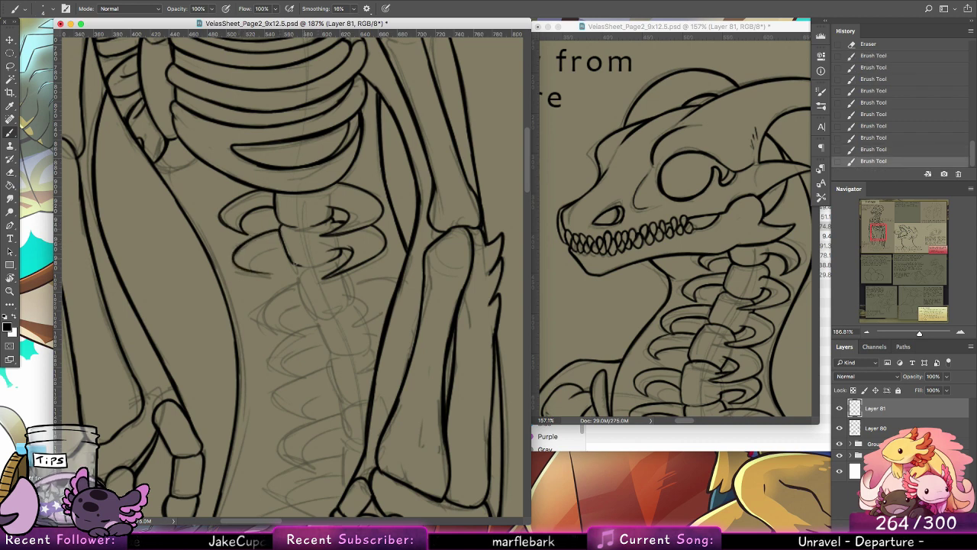
{"action": "key", "text": "super+alt+z"}
{"action": "left_click_drag", "start_coordinate": [250, 240], "coordinate": [269, 277]}
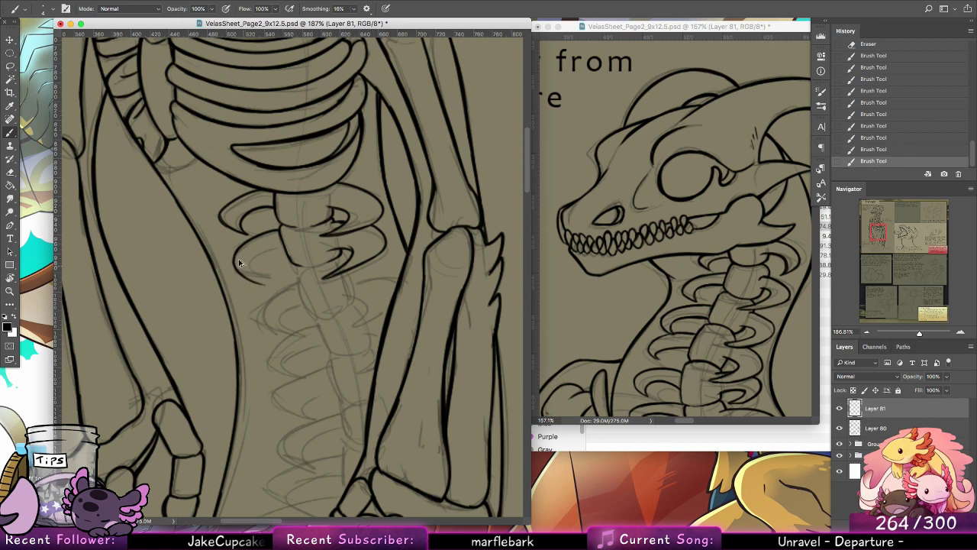
{"action": "key", "text": "super+alt+z"}
{"action": "left_click_drag", "start_coordinate": [249, 240], "coordinate": [268, 278]}
{"action": "mouse_move", "coordinate": [284, 246]}
{"action": "left_mouse_down"}
{"action": "mouse_move", "coordinate": [295, 265]}
{"action": "mouse_move", "coordinate": [260, 252]}
{"action": "mouse_move", "coordinate": [270, 279]}
{"action": "left_mouse_up"}
{"action": "key", "text": "super+z"}
{"action": "key", "text": "super+z"}
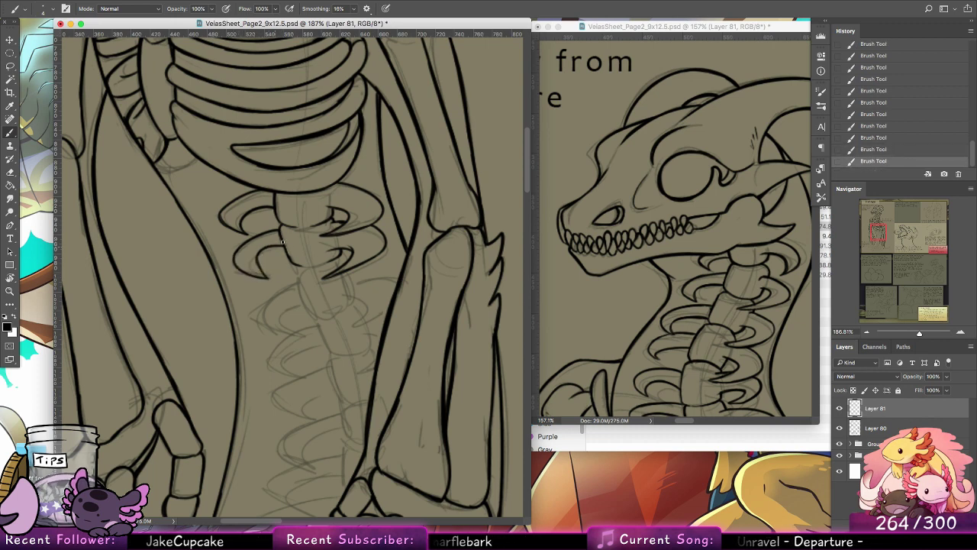
{"action": "key", "text": "super+z"}
{"action": "key", "text": "super+z"}
{"action": "mouse_move", "coordinate": [287, 245]}
{"action": "left_mouse_down"}
{"action": "mouse_move", "coordinate": [258, 263]}
{"action": "mouse_move", "coordinate": [276, 279]}
{"action": "left_mouse_up"}
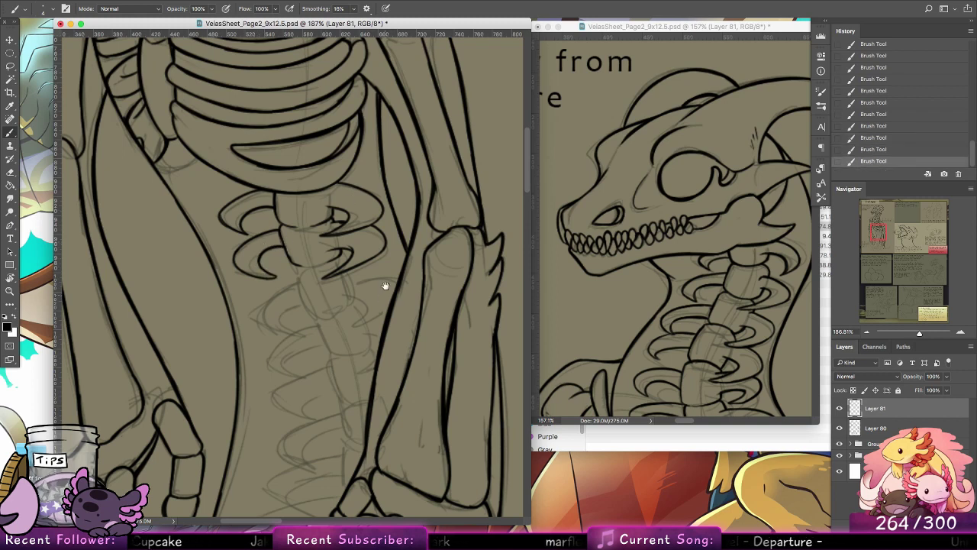
Step: Tidy the second right rib's line with the Eraser and ink the lower edge of the second vertebra
{"action": "mouse_move", "coordinate": [377, 256]}
{"action": "left_mouse_down"}
{"action": "mouse_move", "coordinate": [323, 277]}
{"action": "mouse_move", "coordinate": [368, 270]}
{"action": "mouse_move", "coordinate": [373, 253]}
{"action": "left_mouse_up"}
{"action": "key", "text": "e"}
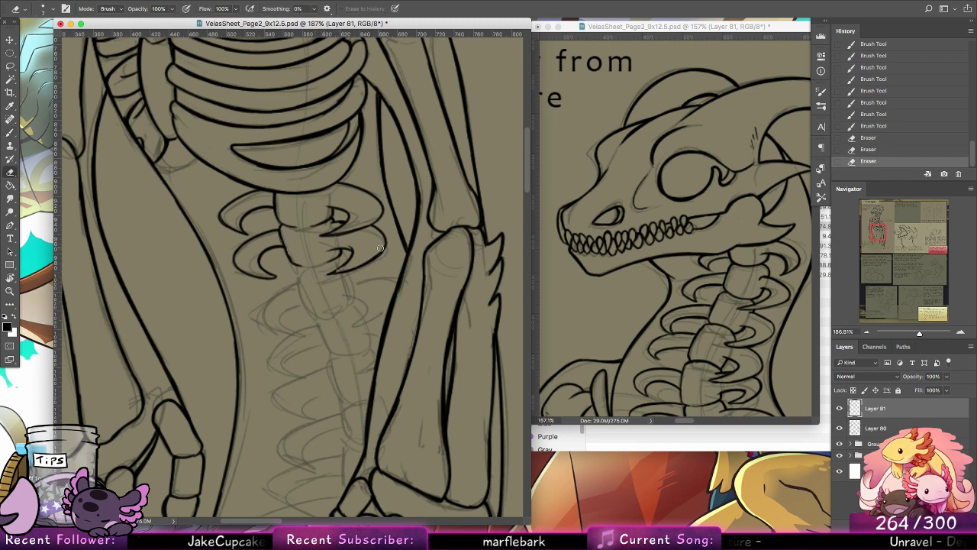
{"action": "key", "text": "b"}
{"action": "scroll", "coordinate": [433, 240], "scroll_direction": "down", "scroll_amount": 3}
{"action": "scroll", "coordinate": [432, 240], "scroll_direction": "left", "scroll_amount": 2}
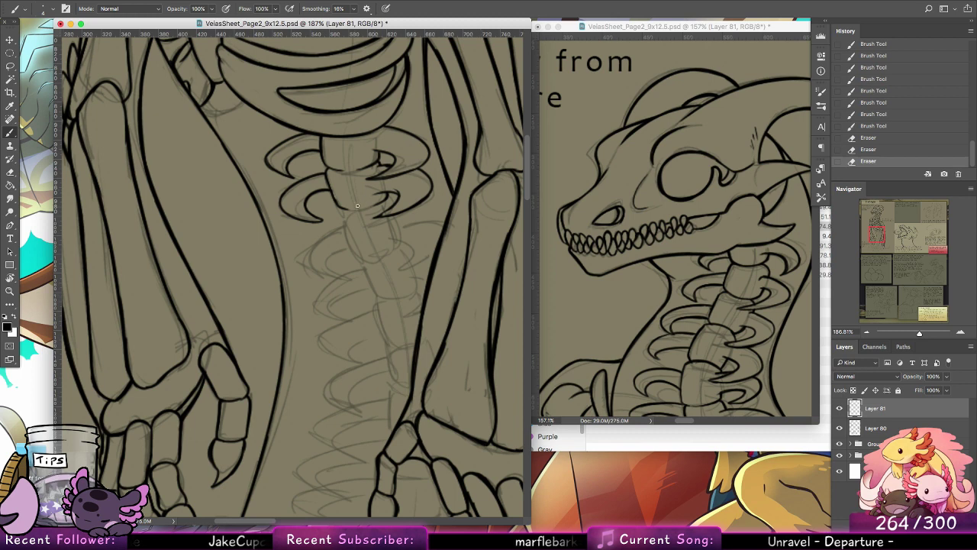
{"action": "left_click_drag", "start_coordinate": [350, 209], "coordinate": [371, 208]}
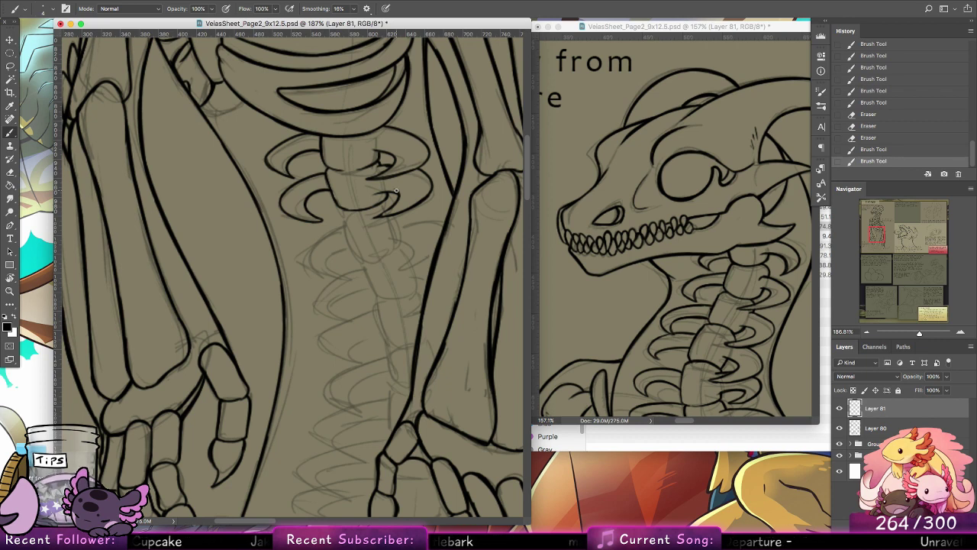
Step: Ink both sides and the lower left corner of the third vertebra below the ribcage
{"action": "left_click_drag", "start_coordinate": [348, 210], "coordinate": [355, 257]}
{"action": "left_click_drag", "start_coordinate": [387, 197], "coordinate": [399, 229]}
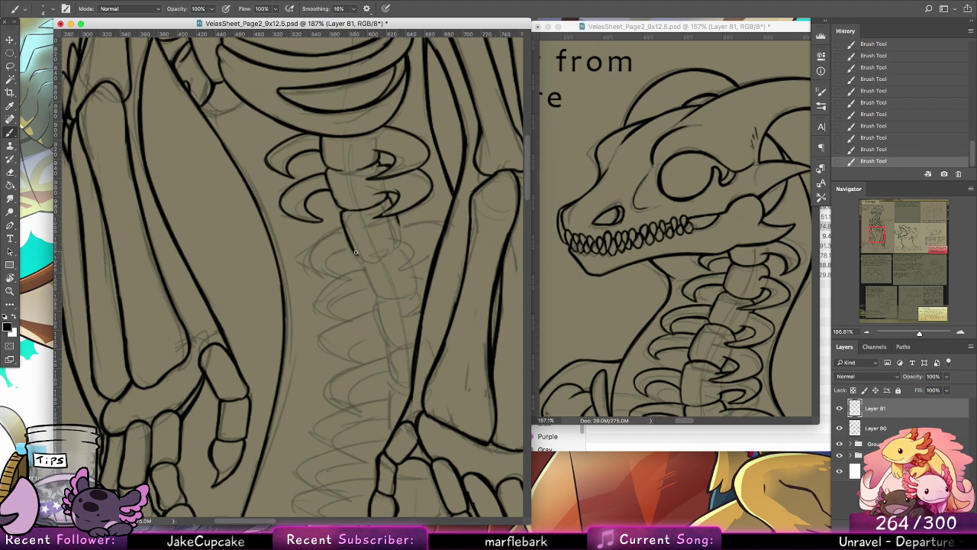
{"action": "left_click_drag", "start_coordinate": [356, 252], "coordinate": [365, 262]}
{"action": "key", "text": "super+z"}
{"action": "key", "text": "super+z"}
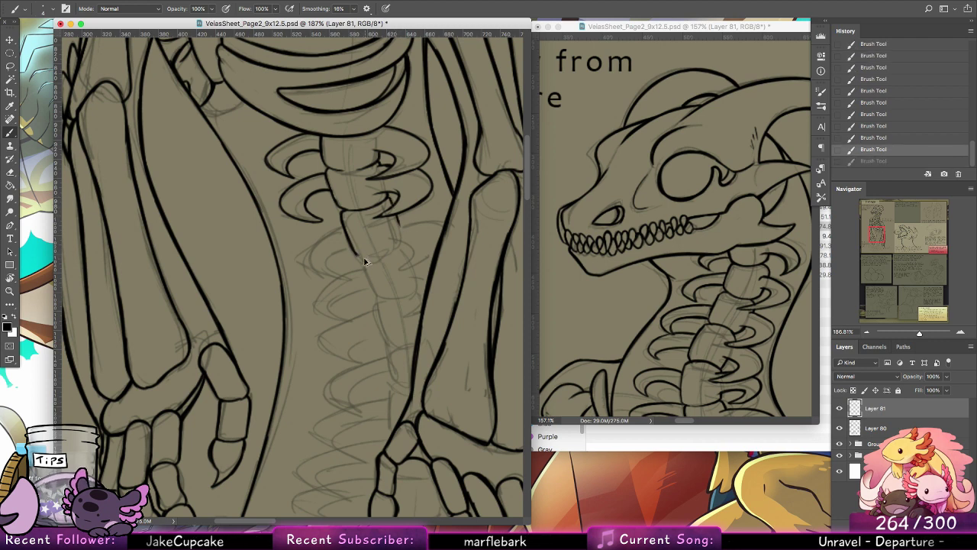
{"action": "key", "text": "alt+super+z"}
{"action": "left_click_drag", "start_coordinate": [342, 214], "coordinate": [371, 256]}
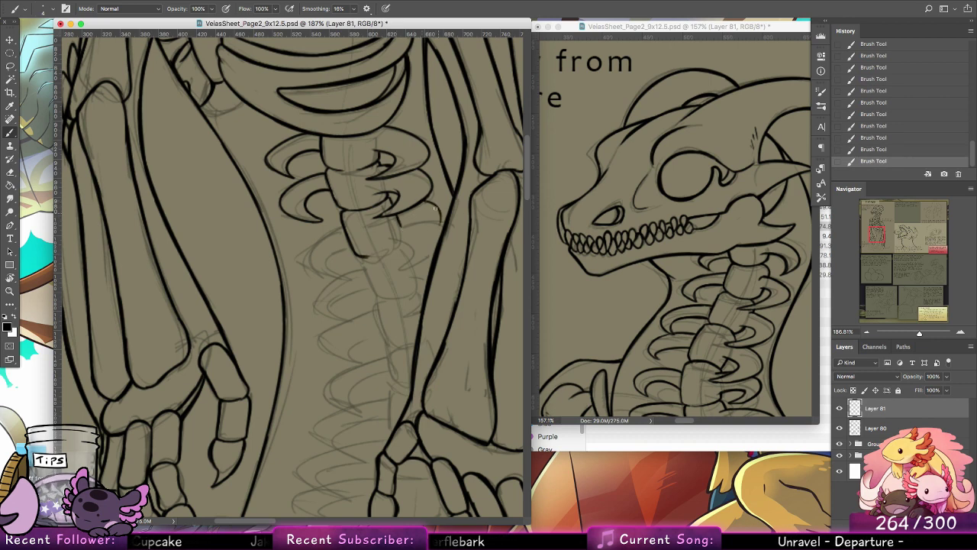
Step: Ink the third curved rib on the spine's right side and clean up its overlapping lines with the Eraser
{"action": "key", "text": "super+z"}
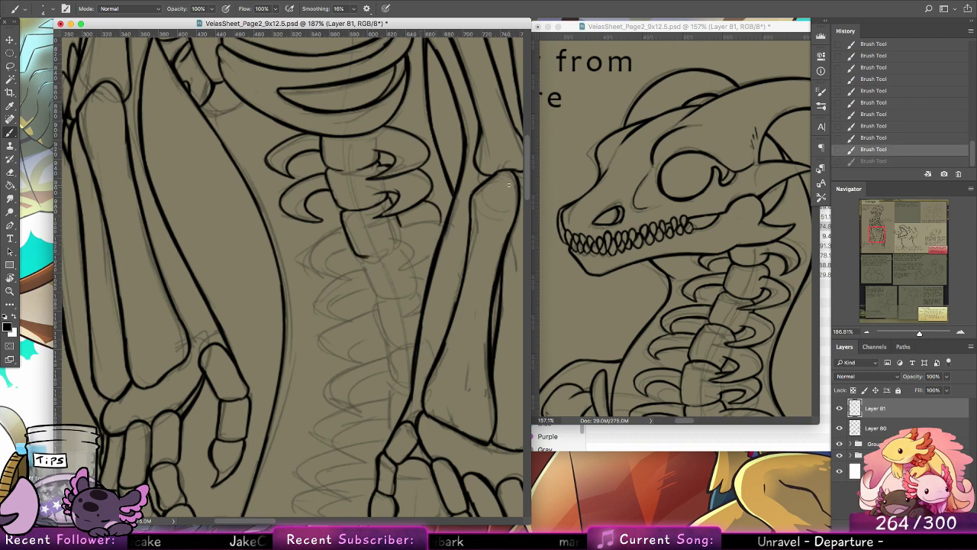
{"action": "key", "text": "shift+super+z"}
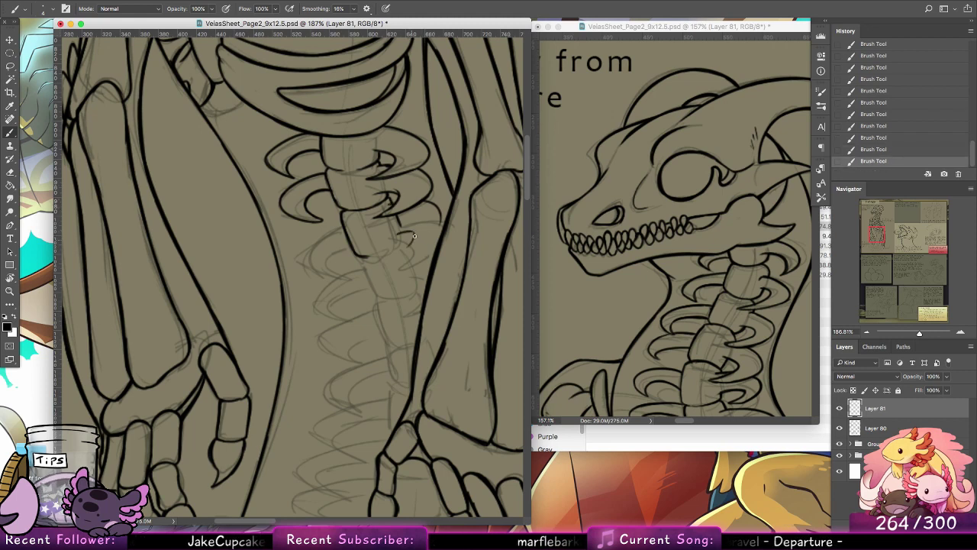
{"action": "left_click_drag", "start_coordinate": [415, 236], "coordinate": [393, 261]}
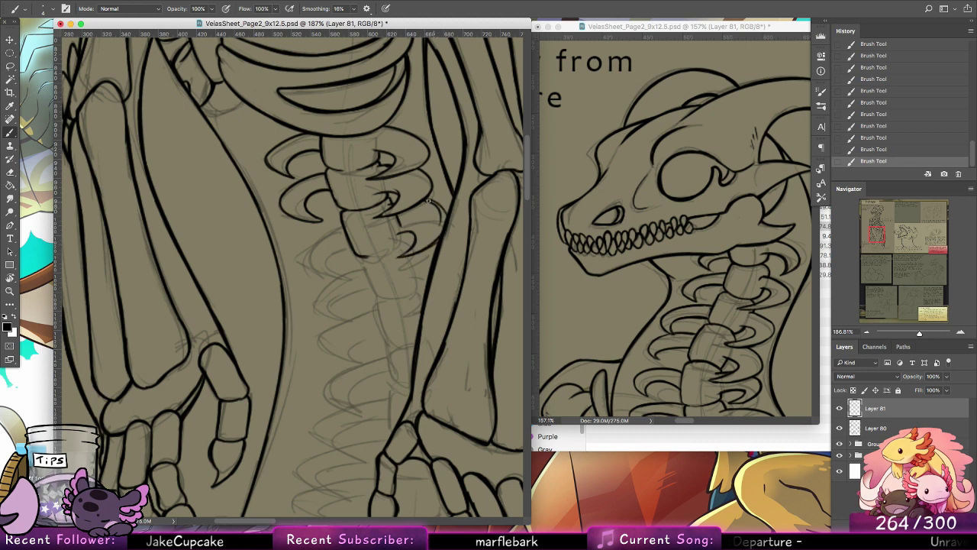
{"action": "left_click", "coordinate": [11, 173]}
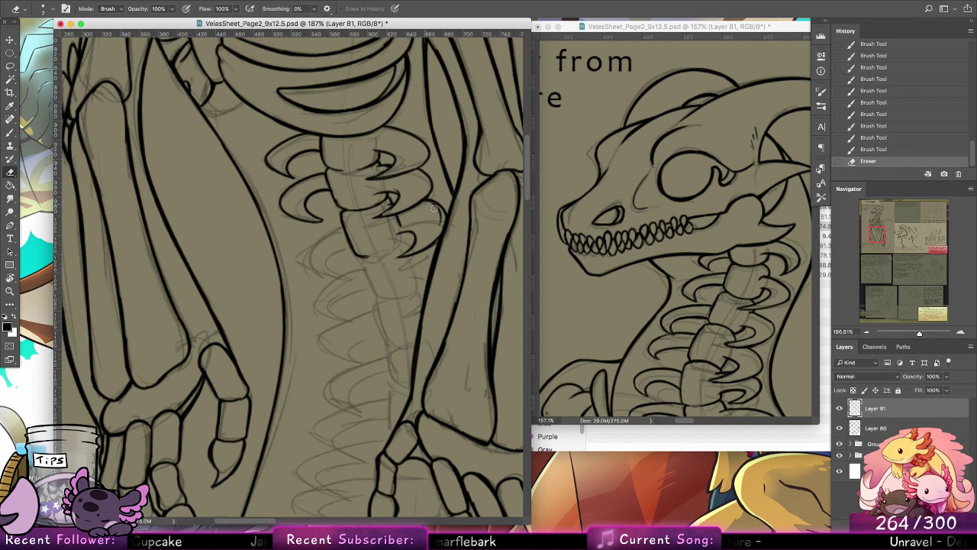
{"action": "mouse_move", "coordinate": [434, 207]}
{"action": "left_mouse_down"}
{"action": "mouse_move", "coordinate": [441, 230]}
{"action": "mouse_move", "coordinate": [404, 223]}
{"action": "left_mouse_up"}
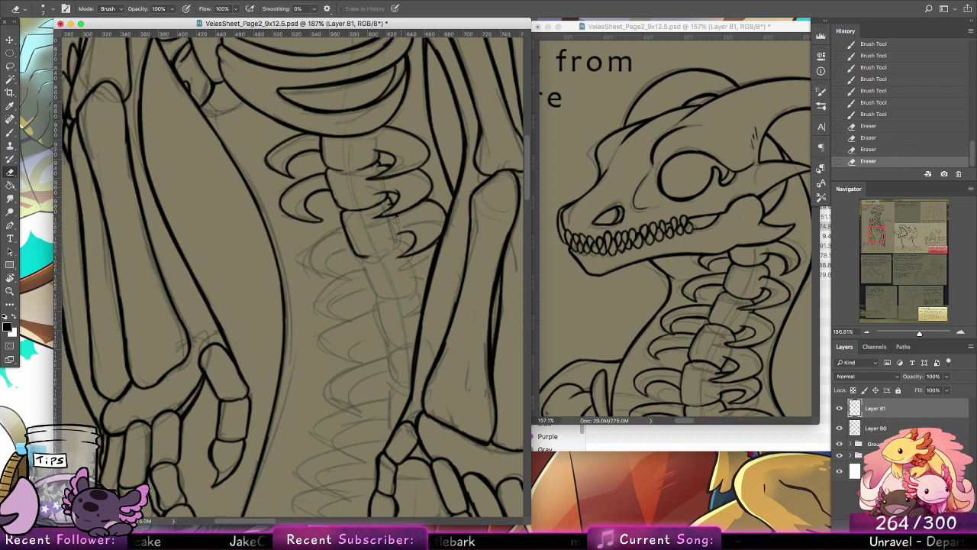
{"action": "left_click", "coordinate": [394, 218]}
Step: Ink the third curved rib on the spine's left side with the Brush
{"action": "left_click", "coordinate": [11, 132]}
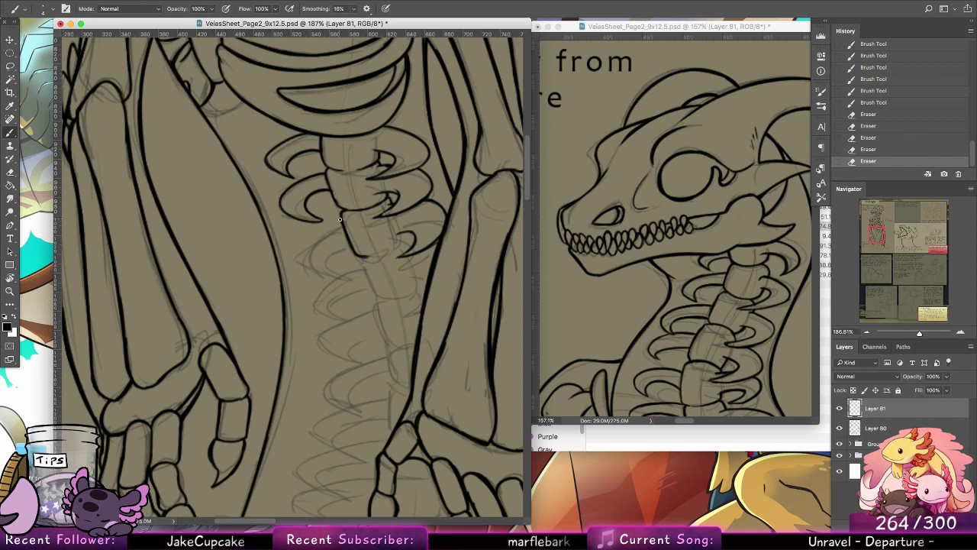
{"action": "left_click_drag", "start_coordinate": [299, 244], "coordinate": [340, 219]}
{"action": "key", "text": "ctrl+z"}
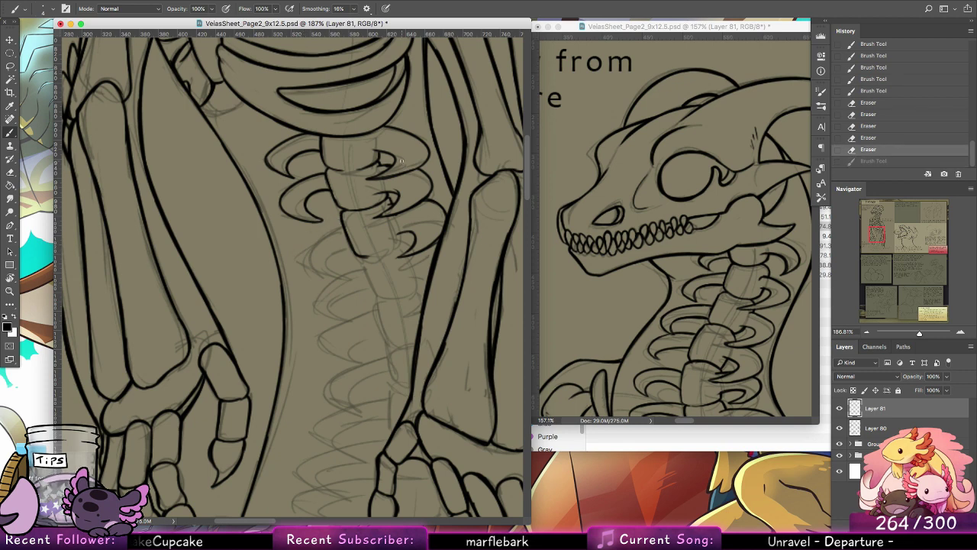
{"action": "key", "text": "ctrl+shift+z"}
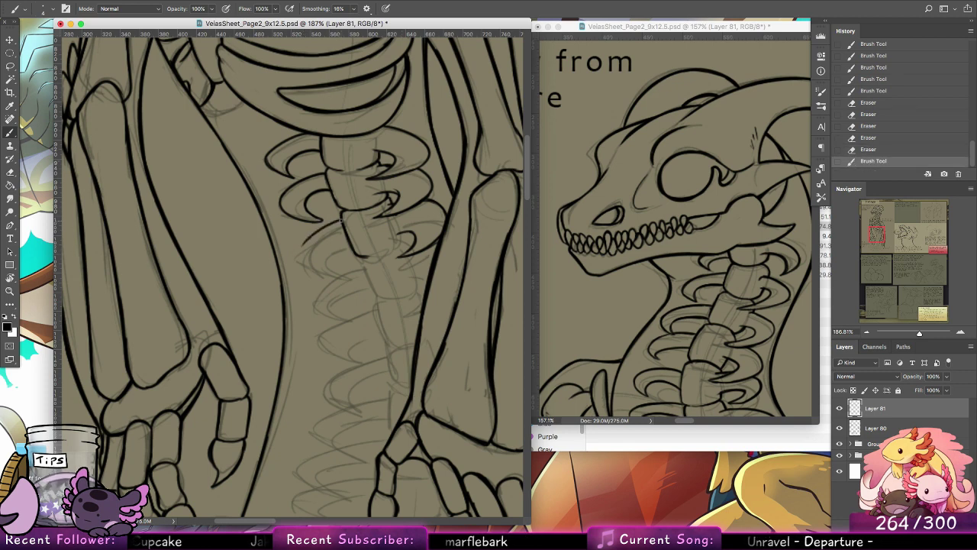
{"action": "mouse_move", "coordinate": [303, 246]}
{"action": "left_mouse_down"}
{"action": "mouse_move", "coordinate": [299, 267]}
{"action": "mouse_move", "coordinate": [325, 273]}
{"action": "mouse_move", "coordinate": [312, 271]}
{"action": "mouse_move", "coordinate": [323, 255]}
{"action": "mouse_move", "coordinate": [348, 245]}
{"action": "mouse_move", "coordinate": [328, 259]}
{"action": "left_mouse_up"}
{"action": "key", "text": "super+z"}
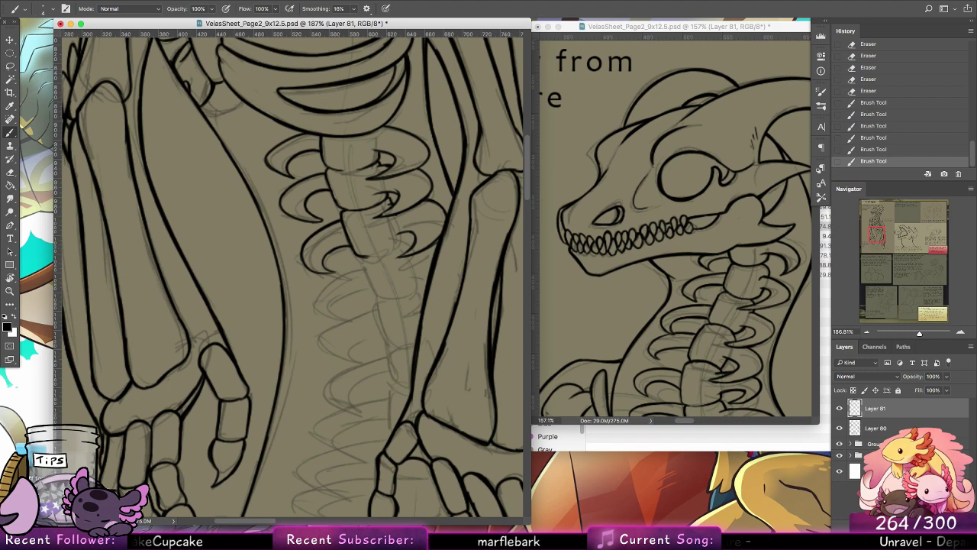
Step: Switch to Google Chrome and search for "why did my corn turn brown"
{"action": "left_click", "coordinate": [359, 510]}
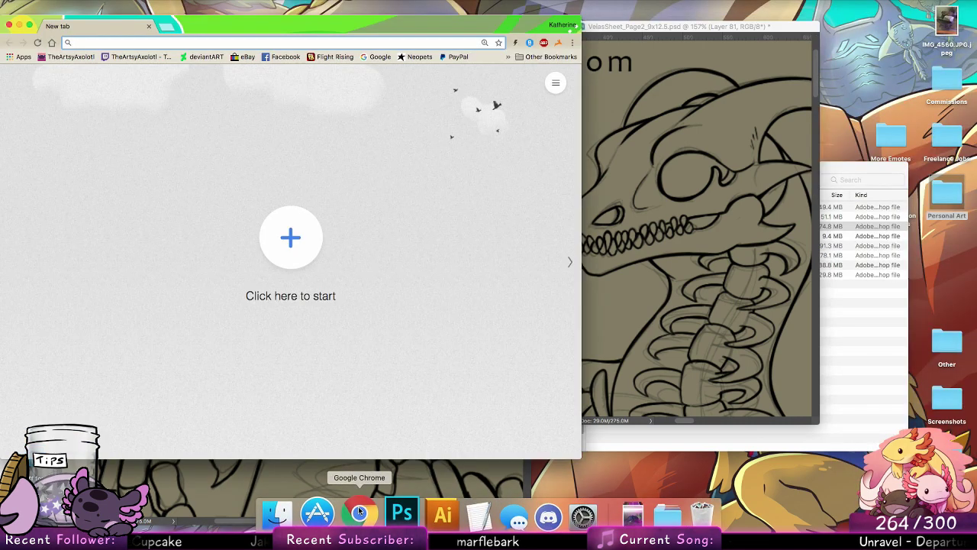
{"action": "type", "text": "why did some of my "}
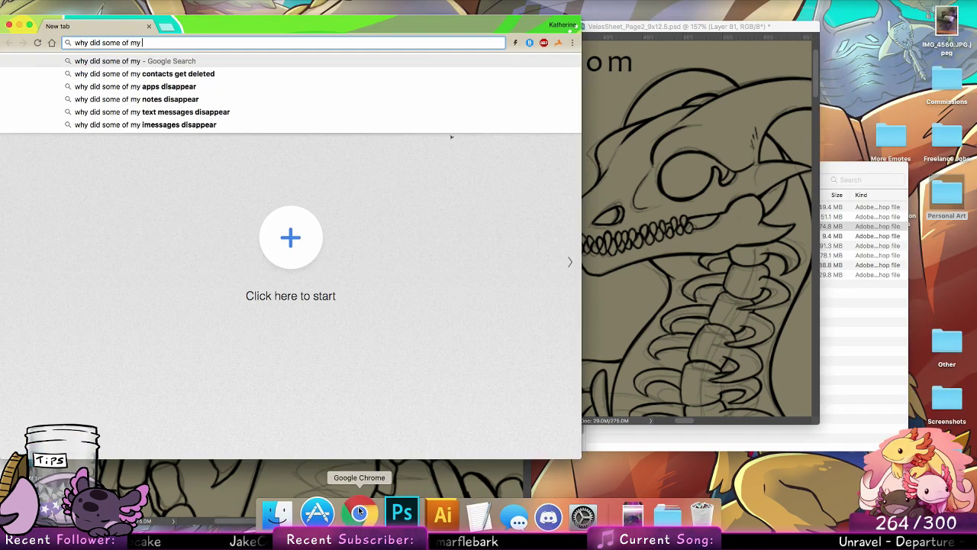
{"action": "type", "text": "cornb"}
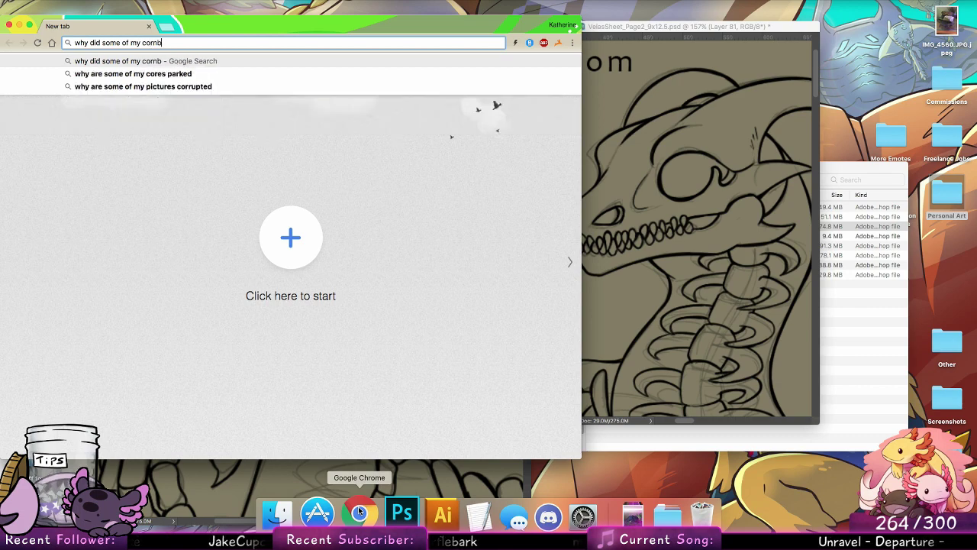
{"action": "key", "text": "BackSpace"}
{"action": "type", "text": "tur"}
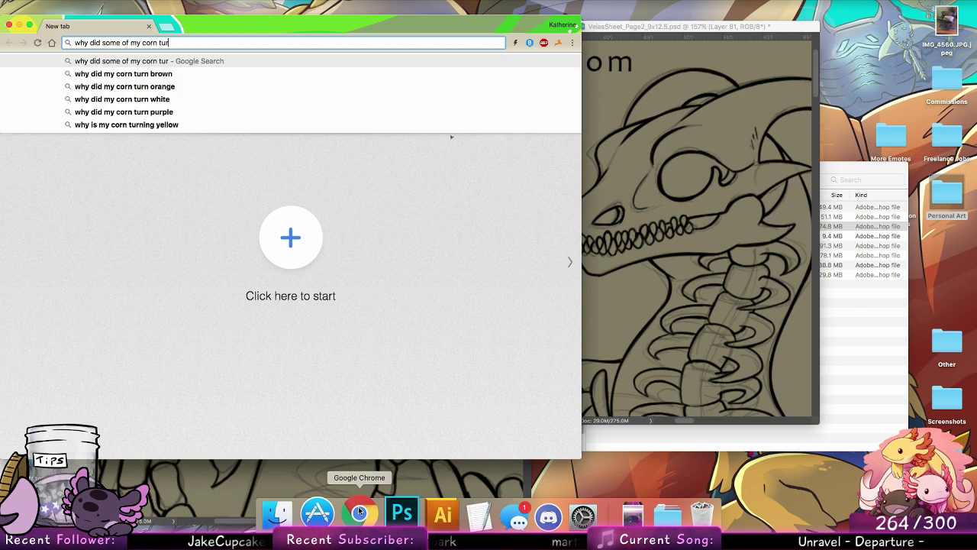
{"action": "left_click", "coordinate": [167, 72]}
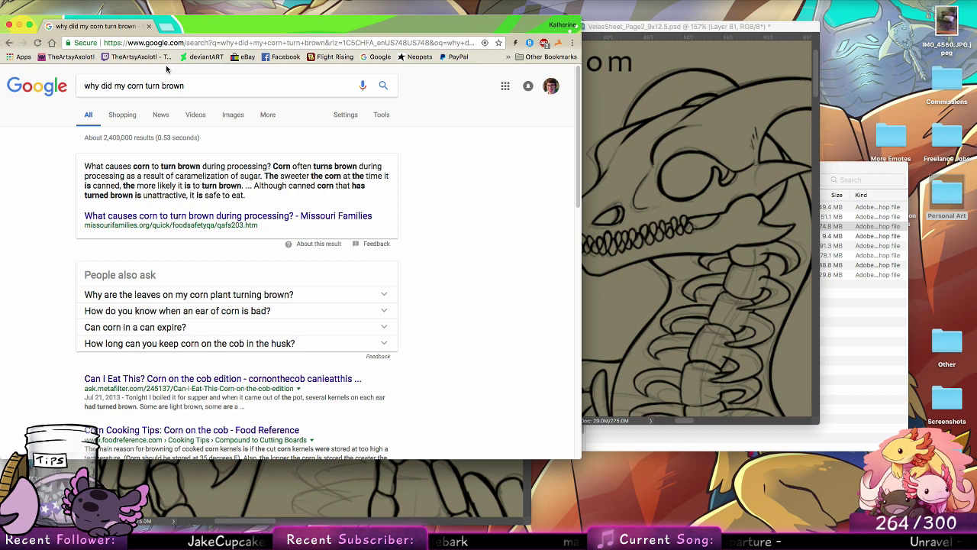
Step: Open the Food Reference result on corn cooking tips, read the answer on browning kernels, and return to Photoshop
{"action": "left_click", "coordinate": [210, 431]}
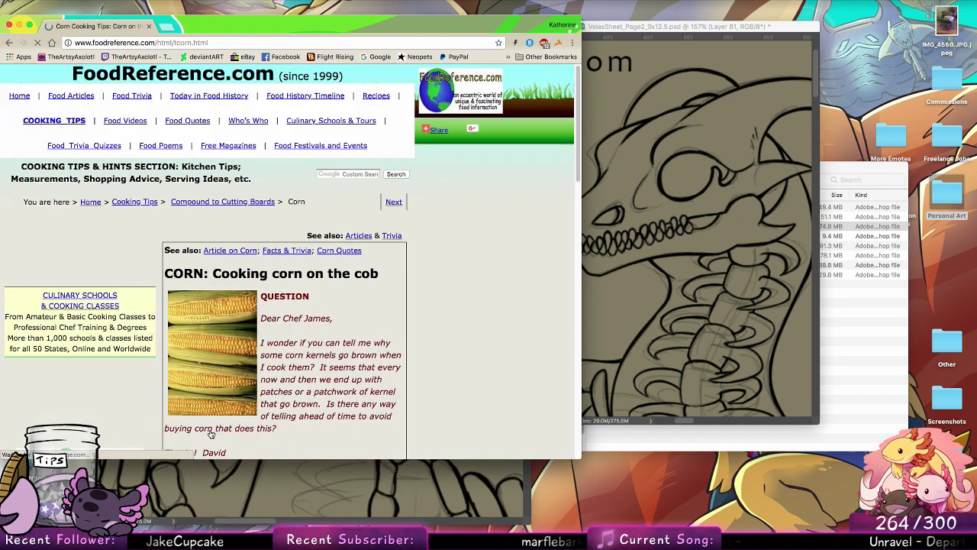
{"action": "scroll", "coordinate": [452, 301], "scroll_direction": "down", "scroll_amount": 5}
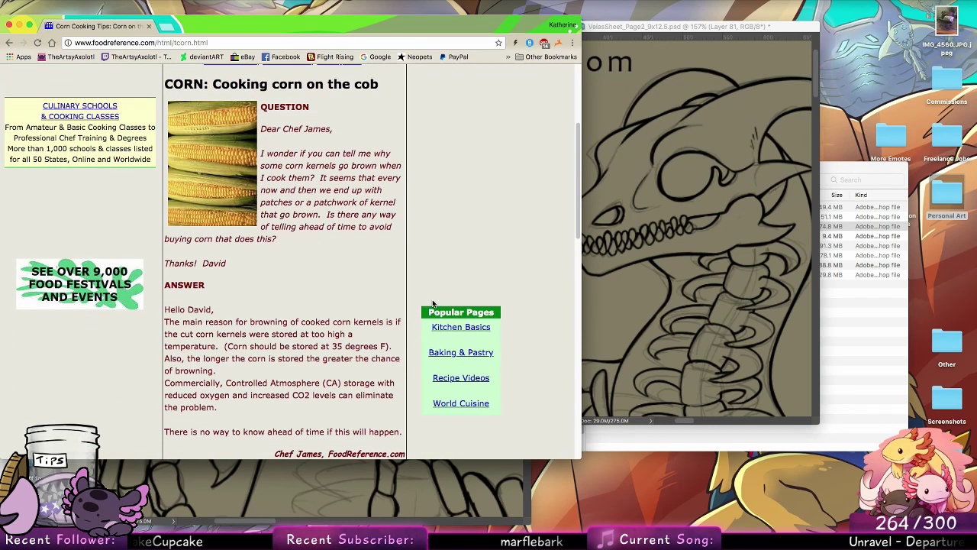
{"action": "scroll", "coordinate": [403, 412], "scroll_direction": "down", "scroll_amount": 1}
{"action": "scroll", "coordinate": [403, 409], "scroll_direction": "down", "scroll_amount": 1}
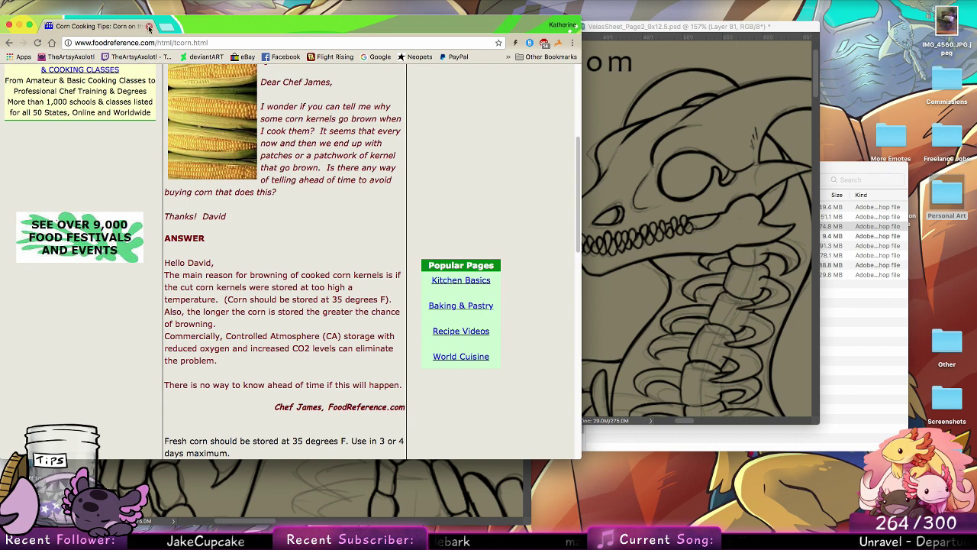
{"action": "key", "text": "super+h"}
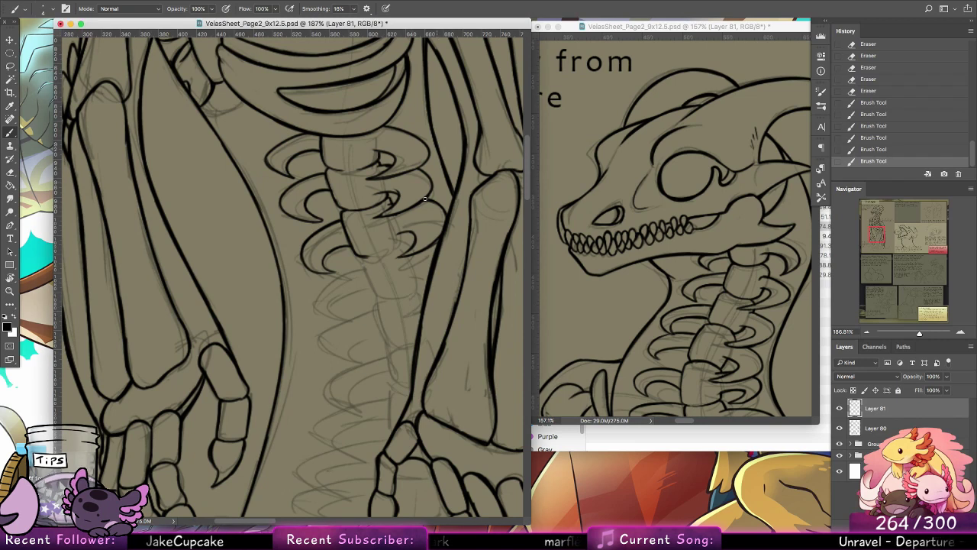
Step: Touch up the third right rib's lines and ink the left and lower edges of the fourth vertebra
{"action": "mouse_move", "coordinate": [425, 199]}
{"action": "left_mouse_down"}
{"action": "mouse_move", "coordinate": [446, 216]}
{"action": "mouse_move", "coordinate": [415, 245]}
{"action": "mouse_move", "coordinate": [406, 238]}
{"action": "left_mouse_up"}
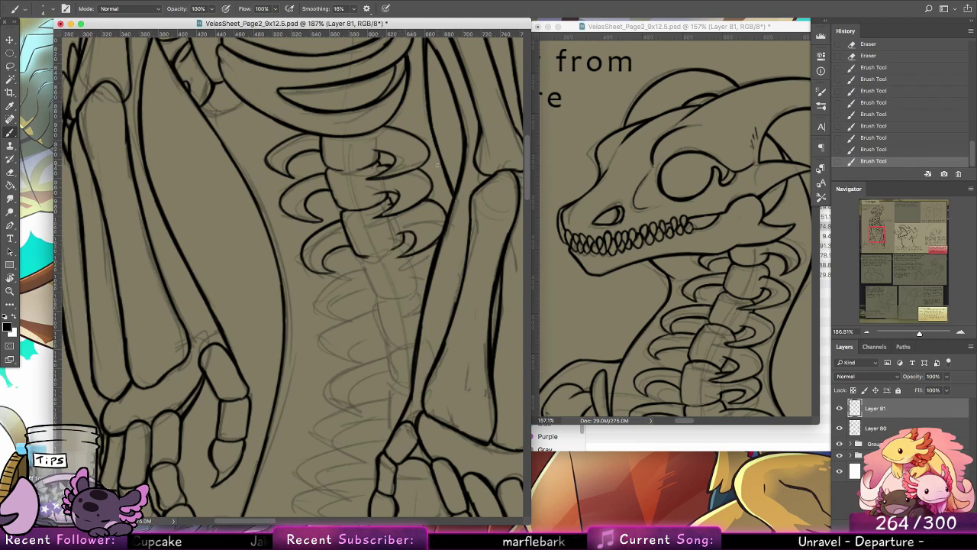
{"action": "left_click_drag", "start_coordinate": [422, 173], "coordinate": [433, 185]}
{"action": "left_click_drag", "start_coordinate": [358, 254], "coordinate": [372, 257]}
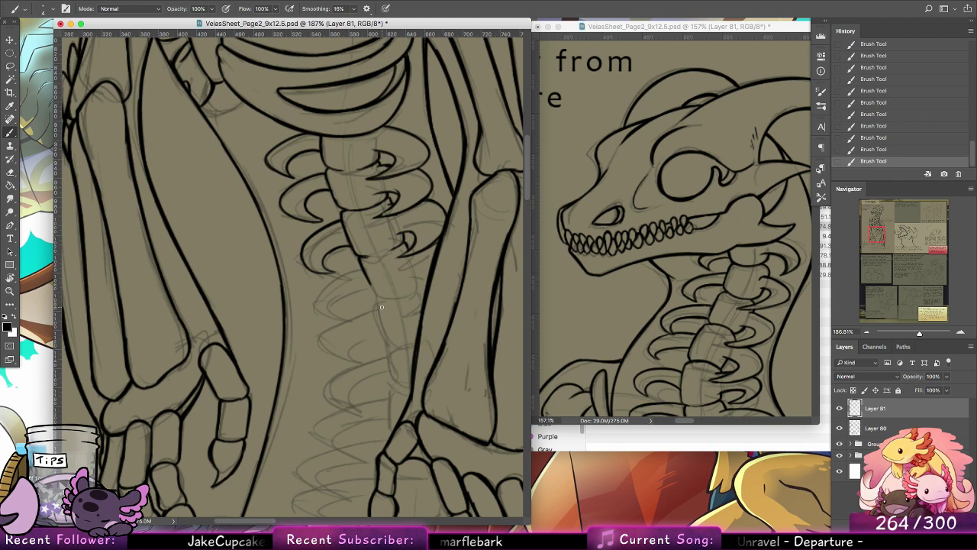
{"action": "left_click_drag", "start_coordinate": [372, 294], "coordinate": [386, 296]}
Step: Ink the fourth curved rib on the spine's left side and the short rib hook opposite it
{"action": "key", "text": "super+z"}
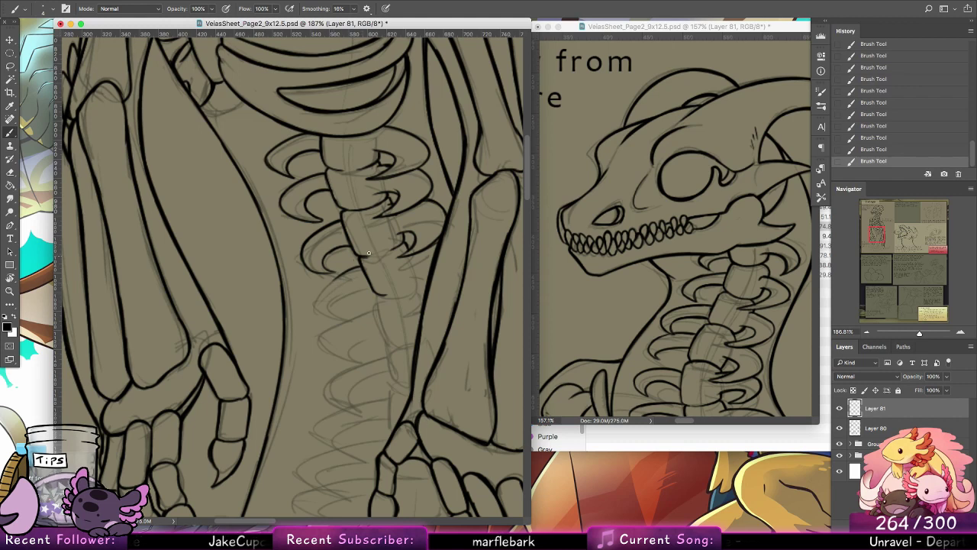
{"action": "key", "text": "ctrl+z"}
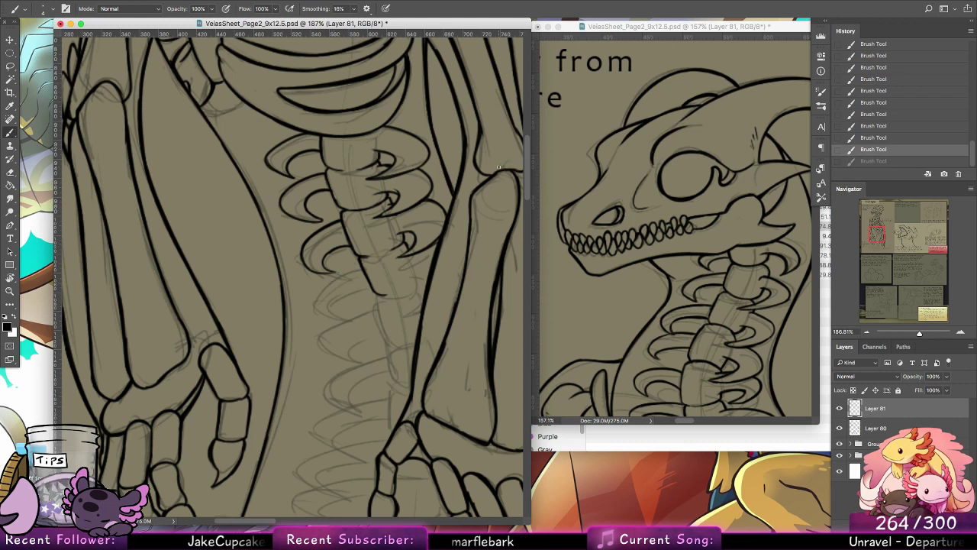
{"action": "key", "text": "ctrl+shift+z"}
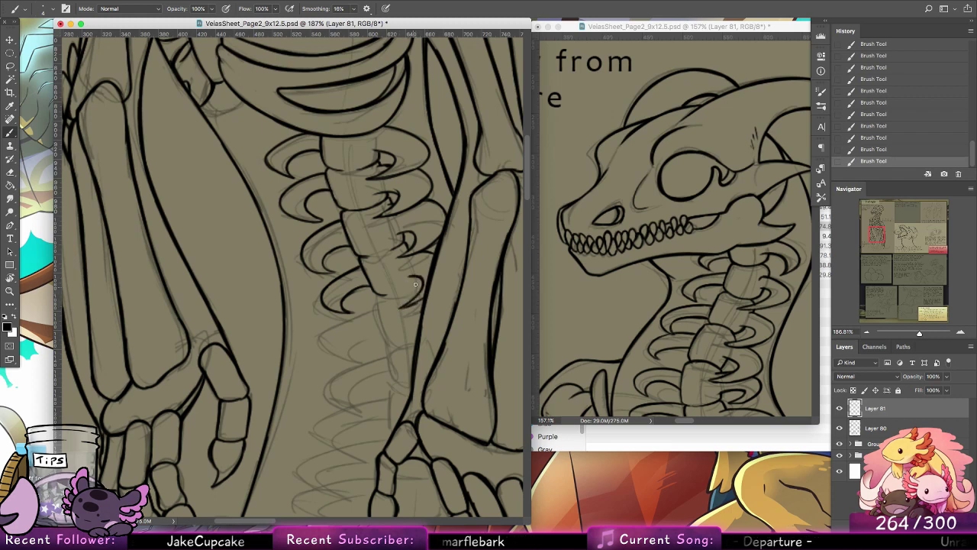
{"action": "key", "text": "super+z"}
{"action": "mouse_move", "coordinate": [418, 275]}
{"action": "left_mouse_down"}
{"action": "mouse_move", "coordinate": [406, 288]}
{"action": "mouse_move", "coordinate": [404, 257]}
{"action": "mouse_move", "coordinate": [381, 255]}
{"action": "mouse_move", "coordinate": [378, 269]}
{"action": "left_mouse_up"}
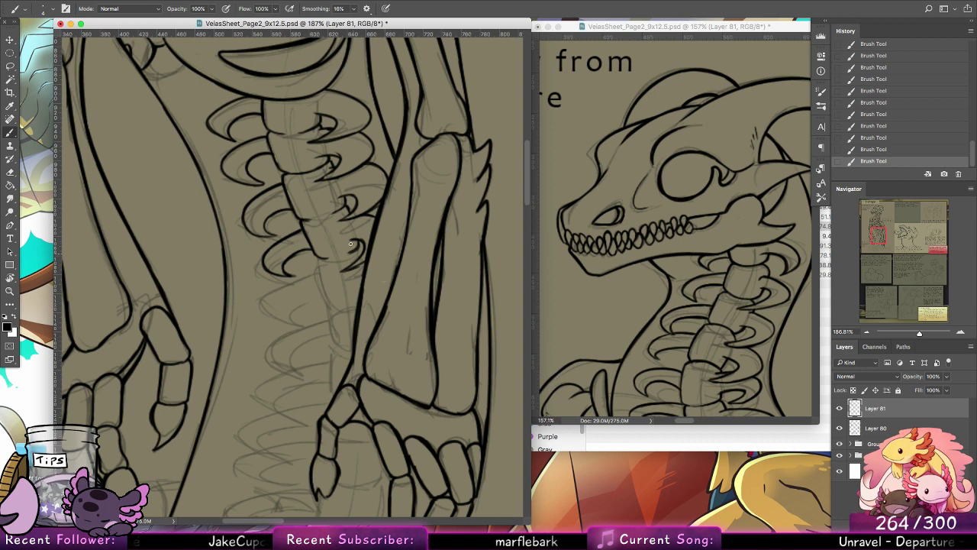
Step: Ink the outline of the fifth vertebra and the fifth curved rib on the spine's left side
{"action": "mouse_move", "coordinate": [314, 265]}
{"action": "left_mouse_down"}
{"action": "mouse_move", "coordinate": [324, 297]}
{"action": "mouse_move", "coordinate": [348, 309]}
{"action": "left_mouse_up"}
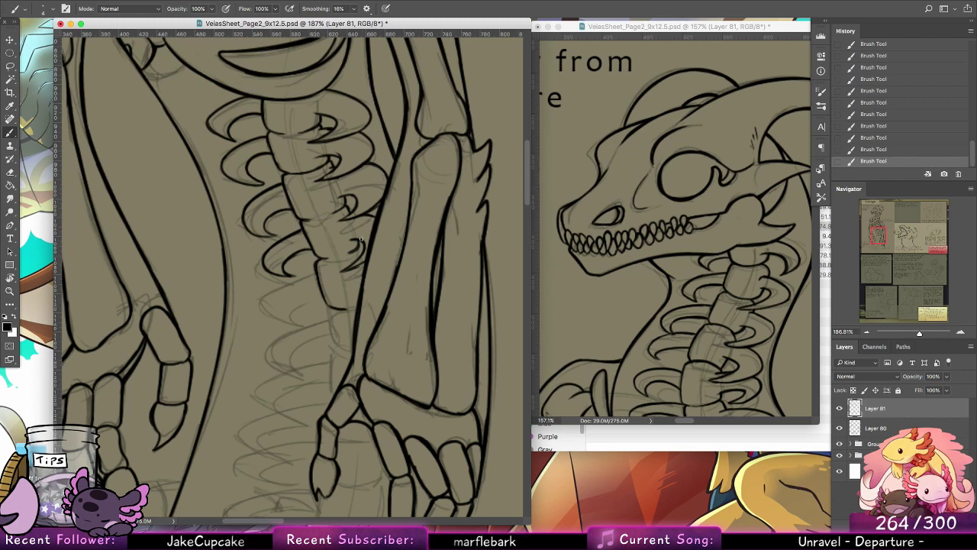
{"action": "mouse_move", "coordinate": [281, 284]}
{"action": "left_mouse_down"}
{"action": "mouse_move", "coordinate": [315, 273]}
{"action": "mouse_move", "coordinate": [266, 303]}
{"action": "mouse_move", "coordinate": [298, 320]}
{"action": "mouse_move", "coordinate": [303, 301]}
{"action": "mouse_move", "coordinate": [324, 297]}
{"action": "left_mouse_up"}
{"action": "key", "text": "super+z"}
{"action": "key", "text": "super+z"}
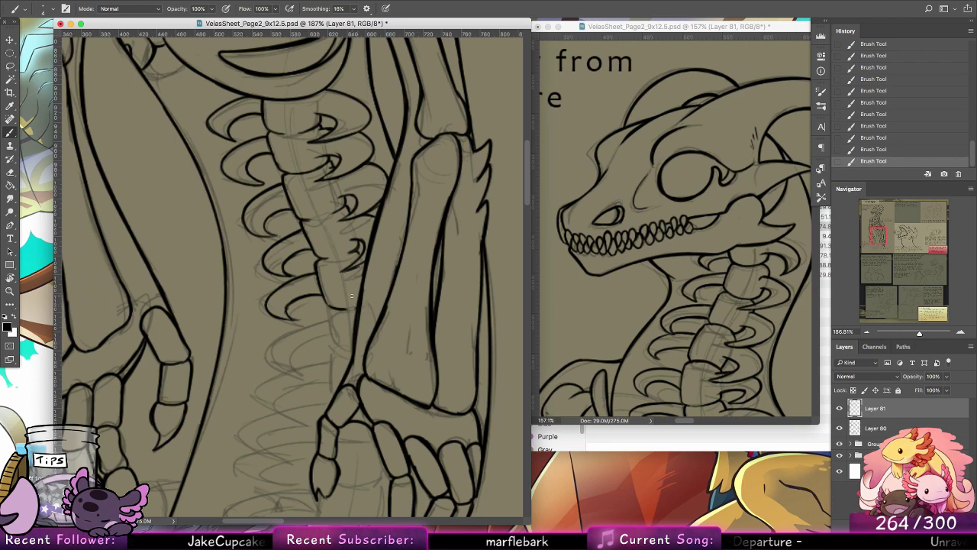
{"action": "mouse_move", "coordinate": [414, 232]}
{"action": "left_mouse_down"}
{"action": "mouse_move", "coordinate": [450, 371]}
{"action": "mouse_move", "coordinate": [429, 225]}
{"action": "left_mouse_up"}
Step: Ink the coiled tail's outer left outline from the hand down to the lower corner, plus the short edge beside the claws
{"action": "mouse_move", "coordinate": [412, 343]}
{"action": "left_mouse_down"}
{"action": "mouse_move", "coordinate": [421, 268]}
{"action": "mouse_move", "coordinate": [455, 207]}
{"action": "mouse_move", "coordinate": [421, 207]}
{"action": "left_mouse_up"}
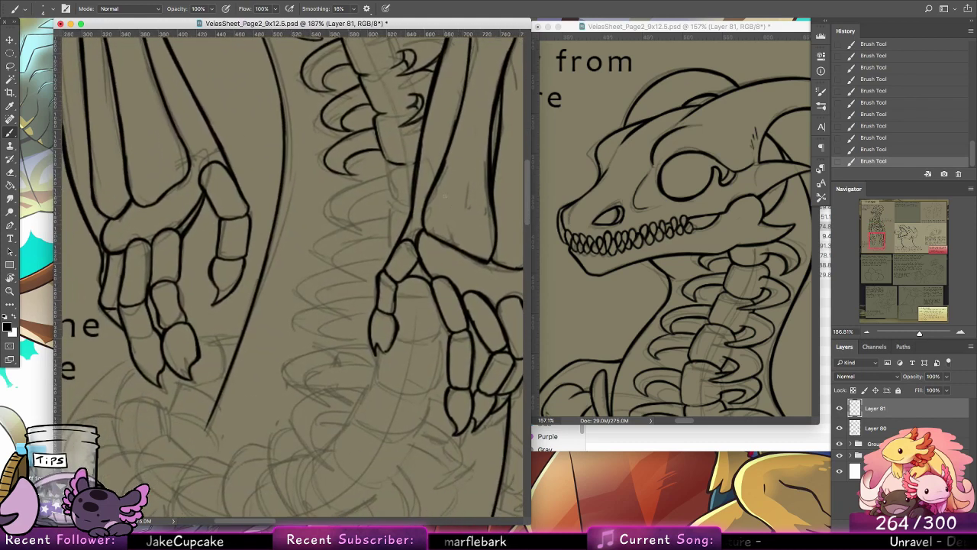
{"action": "mouse_move", "coordinate": [222, 374]}
{"action": "left_mouse_down"}
{"action": "mouse_move", "coordinate": [323, 290]}
{"action": "mouse_move", "coordinate": [416, 252]}
{"action": "mouse_move", "coordinate": [412, 260]}
{"action": "left_mouse_up"}
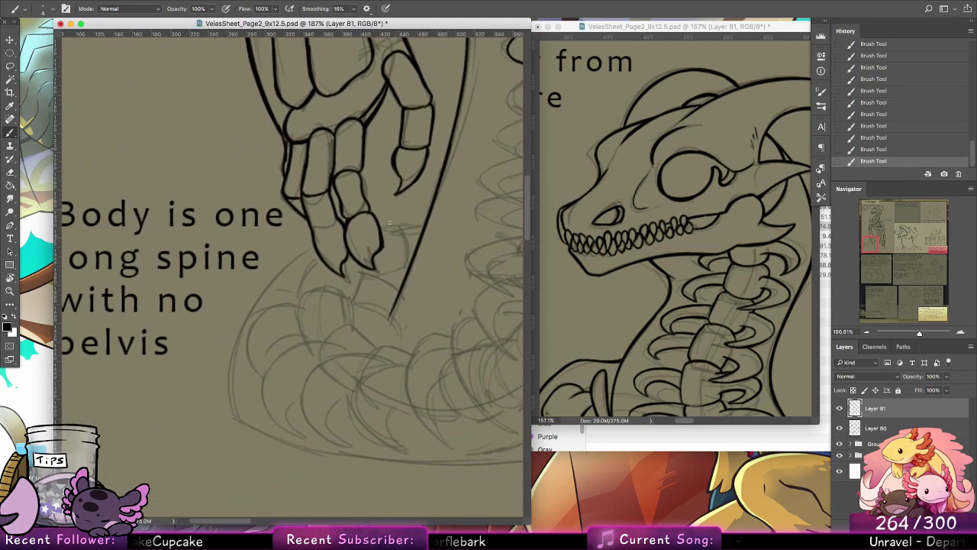
{"action": "left_click_drag", "start_coordinate": [269, 277], "coordinate": [232, 418]}
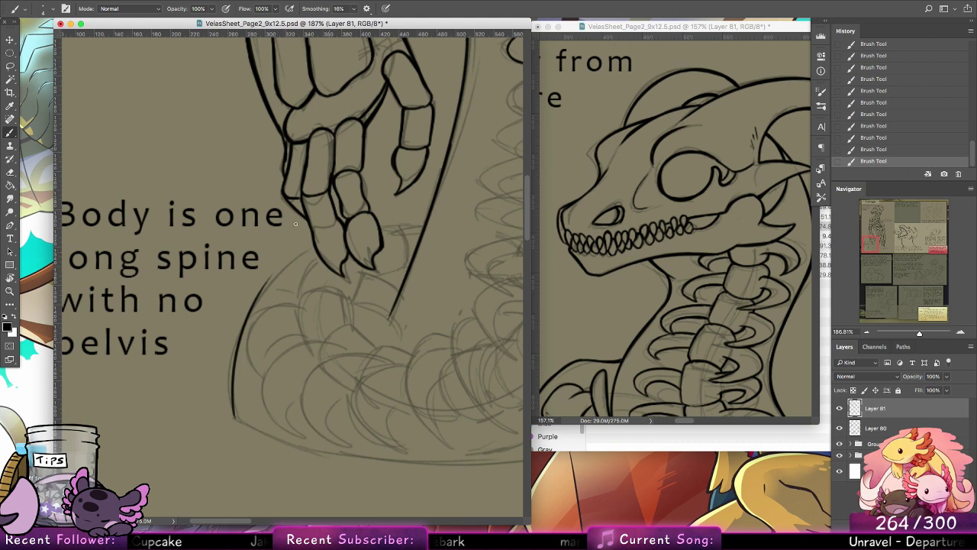
{"action": "key", "text": "super+z"}
{"action": "mouse_move", "coordinate": [234, 419]}
{"action": "left_mouse_down"}
{"action": "mouse_move", "coordinate": [264, 290]}
{"action": "mouse_move", "coordinate": [314, 247]}
{"action": "left_mouse_up"}
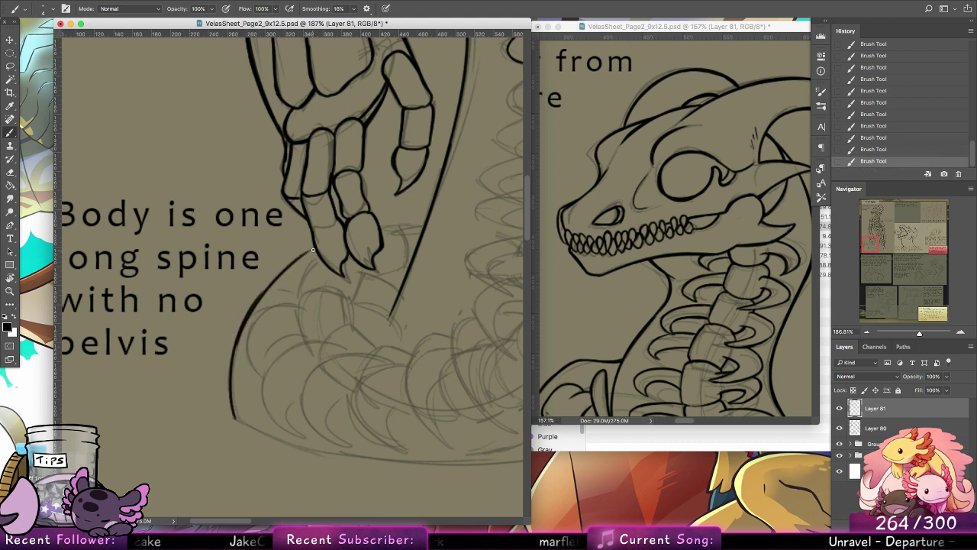
{"action": "key", "text": "super+z"}
{"action": "left_click_drag", "start_coordinate": [266, 288], "coordinate": [314, 247]}
{"action": "left_click_drag", "start_coordinate": [261, 296], "coordinate": [314, 248]}
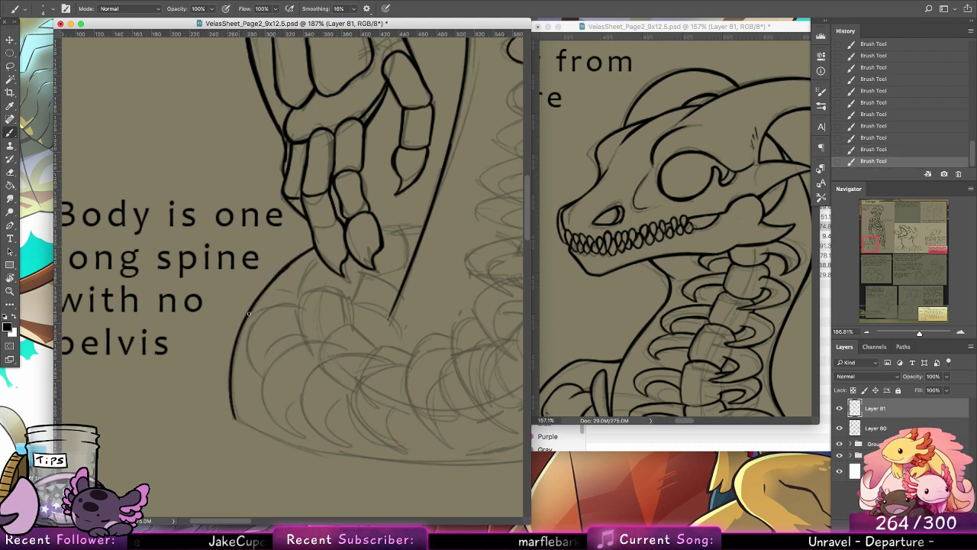
{"action": "left_click_drag", "start_coordinate": [274, 277], "coordinate": [230, 393]}
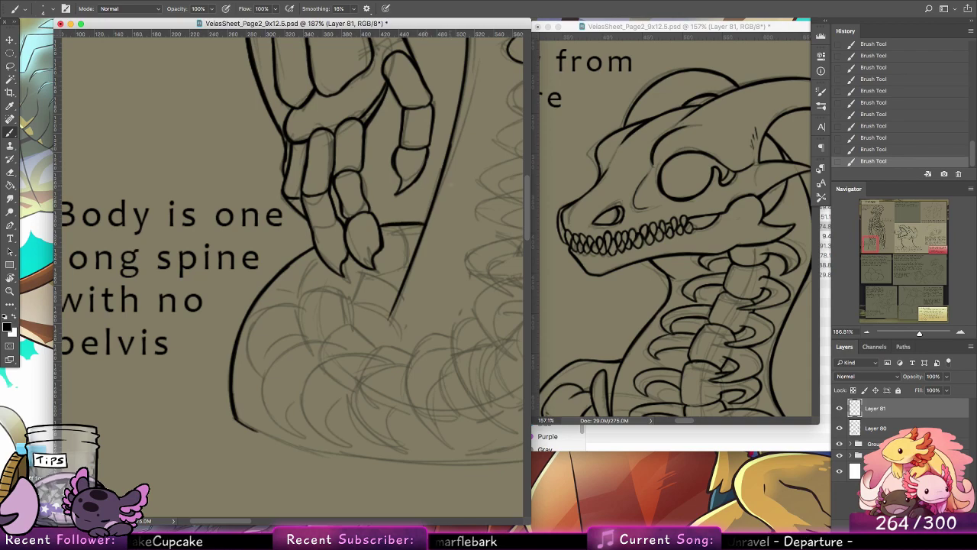
Step: Rotate the canvas and ink the long bottom outline of the coiled tail
{"action": "key", "text": "r"}
{"action": "left_click_drag", "start_coordinate": [194, 200], "coordinate": [369, 179]}
{"action": "key", "text": "b"}
{"action": "mouse_move", "coordinate": [227, 295]}
{"action": "left_mouse_down"}
{"action": "mouse_move", "coordinate": [250, 157]}
{"action": "mouse_move", "coordinate": [274, 141]}
{"action": "left_mouse_up"}
{"action": "left_click_drag", "start_coordinate": [191, 73], "coordinate": [153, 272]}
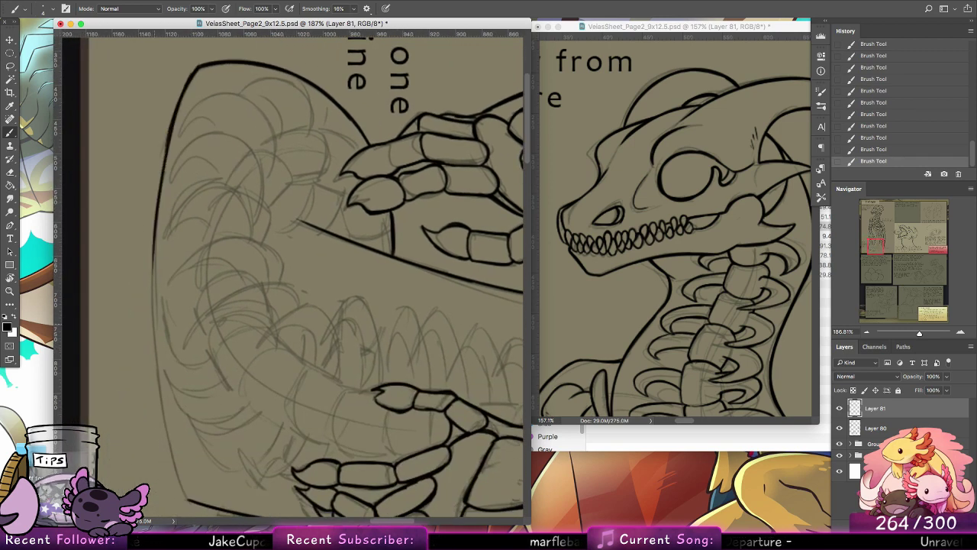
{"action": "left_click_drag", "start_coordinate": [162, 158], "coordinate": [155, 373]}
{"action": "left_click_drag", "start_coordinate": [157, 210], "coordinate": [155, 373]}
{"action": "left_click_drag", "start_coordinate": [152, 306], "coordinate": [163, 428]}
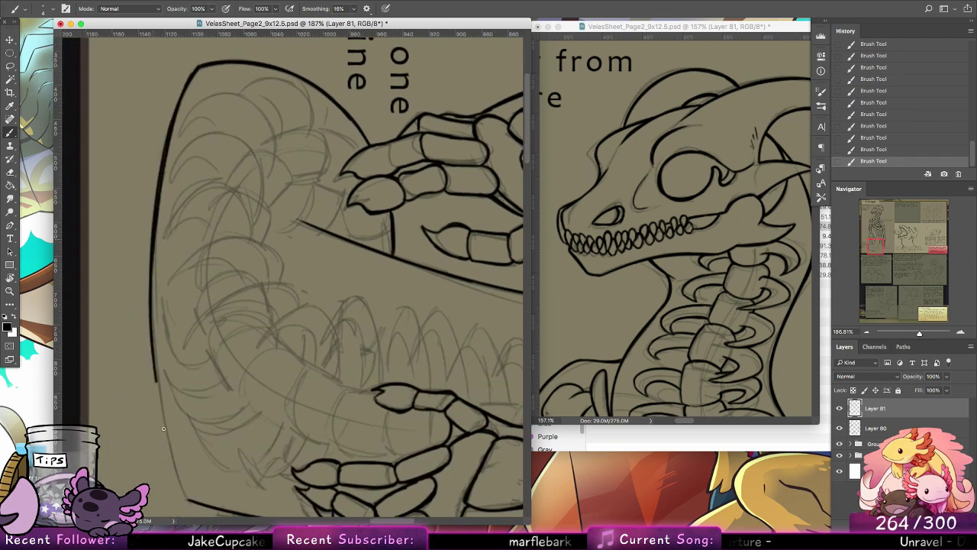
Step: Join the coil's bottom outline to its right corner and reset the canvas rotation
{"action": "mouse_move", "coordinate": [205, 369]}
{"action": "left_mouse_down"}
{"action": "mouse_move", "coordinate": [198, 285]}
{"action": "mouse_move", "coordinate": [169, 374]}
{"action": "left_mouse_up"}
{"action": "left_click_drag", "start_coordinate": [154, 316], "coordinate": [180, 406]}
{"action": "key", "text": "super+z"}
{"action": "left_click_drag", "start_coordinate": [166, 374], "coordinate": [181, 406]}
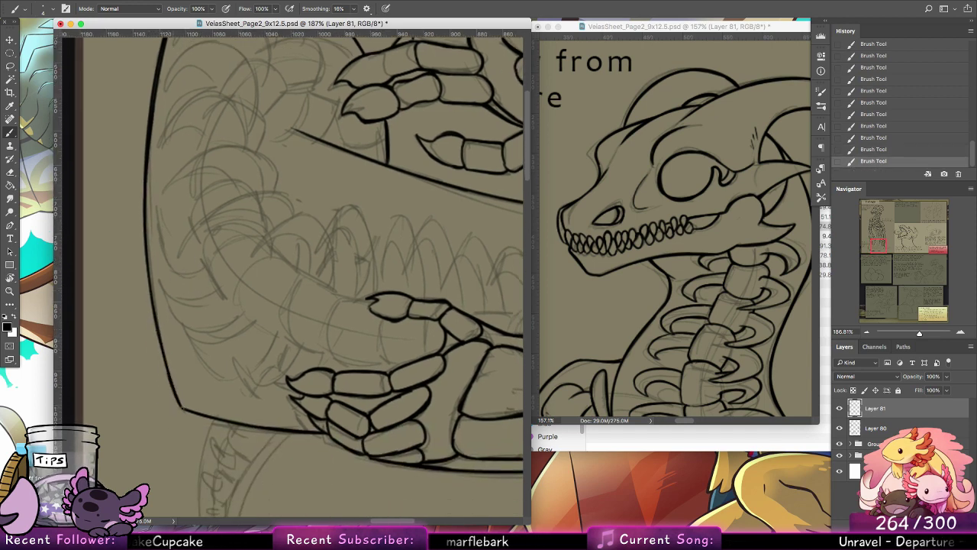
{"action": "double_click", "coordinate": [10, 279]}
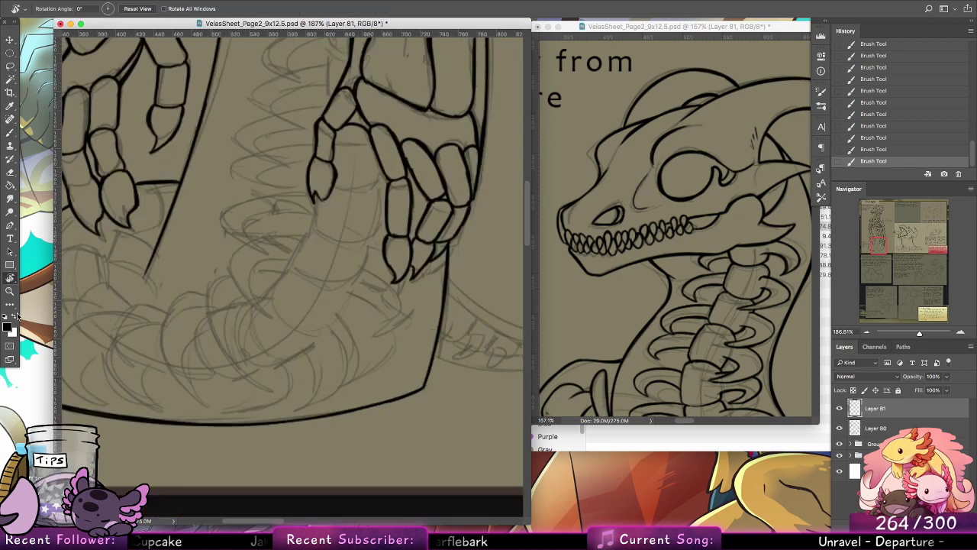
Step: Ink the sixth vertebra and the sixth curved rib on the spine's left side with the Brush
{"action": "left_click", "coordinate": [10, 290]}
{"action": "left_click_drag", "start_coordinate": [478, 269], "coordinate": [424, 264]}
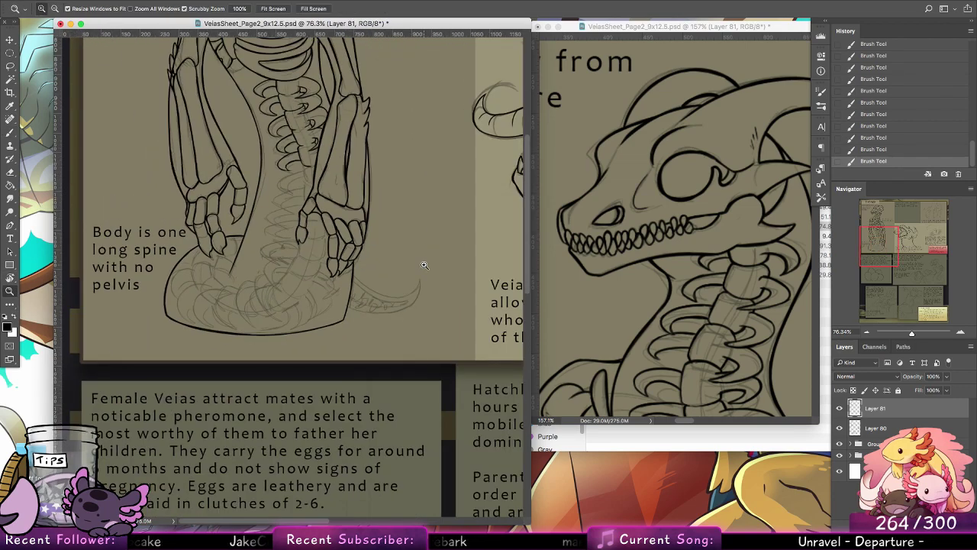
{"action": "mouse_move", "coordinate": [280, 185]}
{"action": "left_mouse_down"}
{"action": "mouse_move", "coordinate": [363, 139]}
{"action": "mouse_move", "coordinate": [411, 157]}
{"action": "left_mouse_up"}
{"action": "key", "text": "b"}
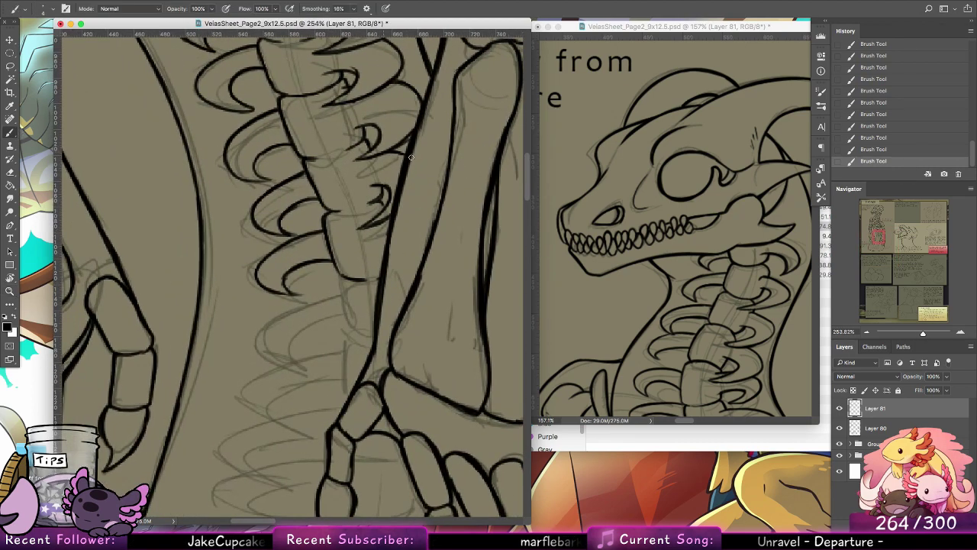
{"action": "left_click_drag", "start_coordinate": [394, 210], "coordinate": [394, 286]}
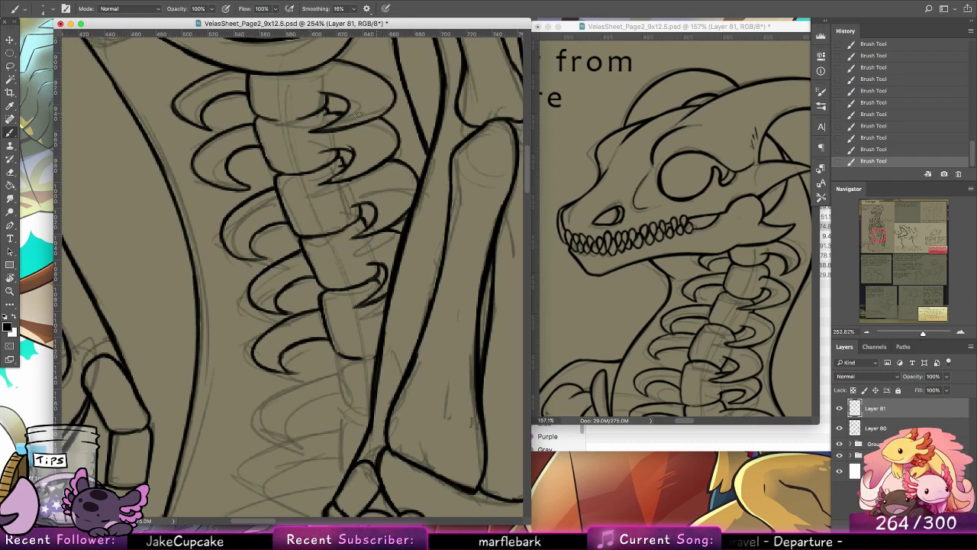
{"action": "mouse_move", "coordinate": [414, 408]}
{"action": "left_mouse_down"}
{"action": "mouse_move", "coordinate": [408, 267]}
{"action": "mouse_move", "coordinate": [340, 217]}
{"action": "mouse_move", "coordinate": [332, 259]}
{"action": "mouse_move", "coordinate": [249, 272]}
{"action": "mouse_move", "coordinate": [295, 301]}
{"action": "mouse_move", "coordinate": [293, 269]}
{"action": "mouse_move", "coordinate": [328, 257]}
{"action": "left_mouse_up"}
{"action": "key", "text": "super+z"}
{"action": "key", "text": "super+z"}
{"action": "key", "text": "super+z"}
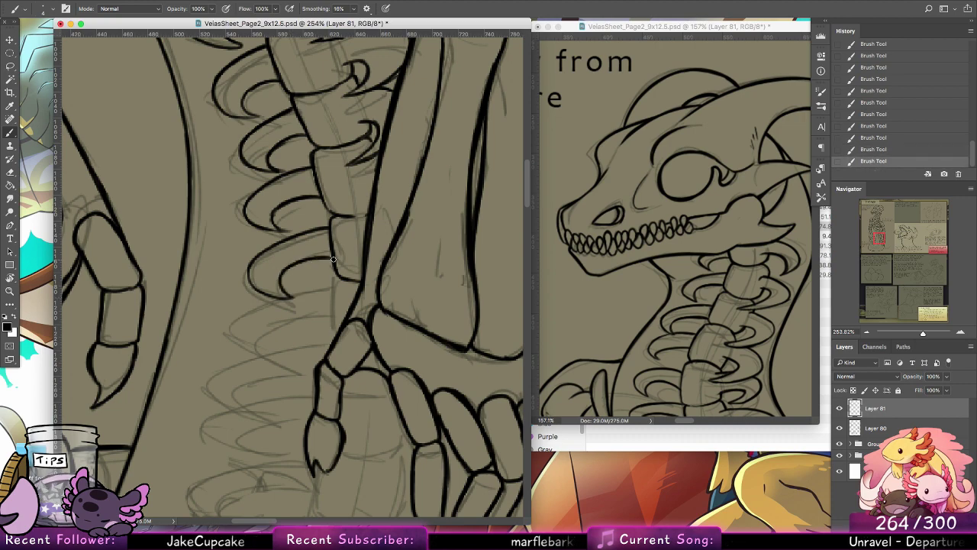
Step: Ink the outer and inner curves of the seventh rib on the spine's left side
{"action": "mouse_move", "coordinate": [371, 340]}
{"action": "left_mouse_down"}
{"action": "mouse_move", "coordinate": [420, 282]}
{"action": "mouse_move", "coordinate": [383, 196]}
{"action": "mouse_move", "coordinate": [381, 252]}
{"action": "mouse_move", "coordinate": [379, 206]}
{"action": "mouse_move", "coordinate": [379, 245]}
{"action": "mouse_move", "coordinate": [385, 210]}
{"action": "mouse_move", "coordinate": [370, 210]}
{"action": "mouse_move", "coordinate": [377, 217]}
{"action": "mouse_move", "coordinate": [363, 216]}
{"action": "mouse_move", "coordinate": [289, 262]}
{"action": "left_mouse_up"}
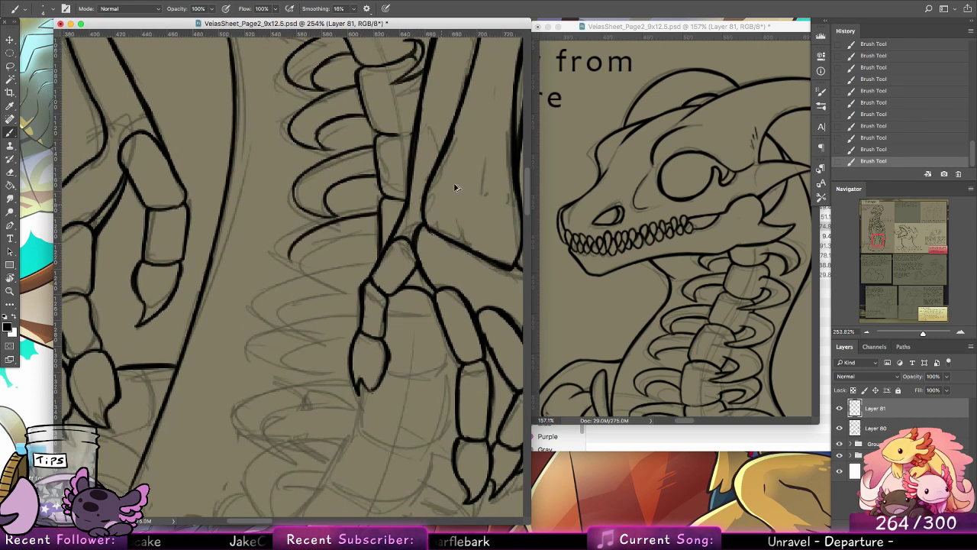
{"action": "key", "text": "super+z"}
{"action": "mouse_move", "coordinate": [378, 218]}
{"action": "left_mouse_down"}
{"action": "mouse_move", "coordinate": [337, 224]}
{"action": "mouse_move", "coordinate": [357, 288]}
{"action": "mouse_move", "coordinate": [295, 273]}
{"action": "mouse_move", "coordinate": [364, 284]}
{"action": "mouse_move", "coordinate": [341, 287]}
{"action": "left_mouse_up"}
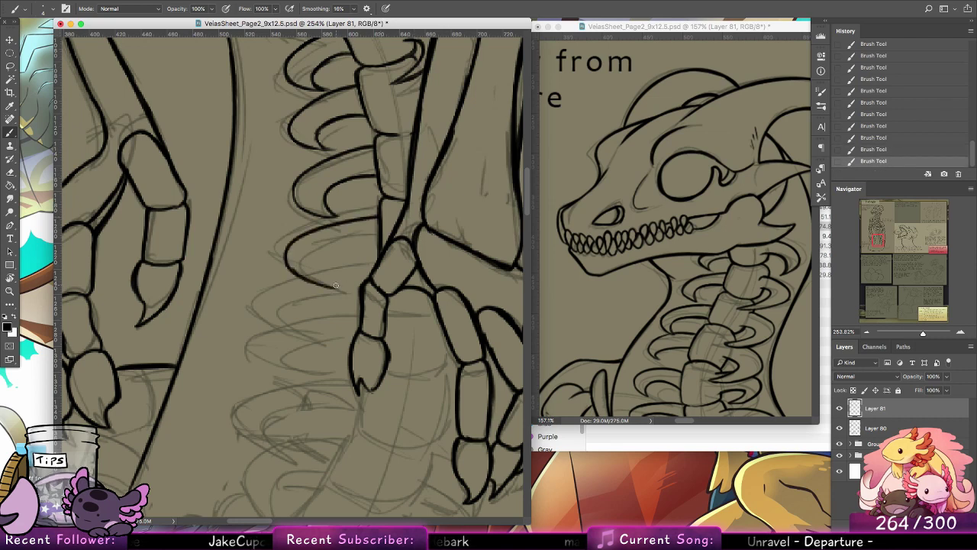
{"action": "left_click_drag", "start_coordinate": [348, 253], "coordinate": [315, 286]}
{"action": "key", "text": "super+z"}
{"action": "mouse_move", "coordinate": [349, 254]}
{"action": "left_mouse_down"}
{"action": "mouse_move", "coordinate": [319, 283]}
{"action": "mouse_move", "coordinate": [380, 255]}
{"action": "left_mouse_up"}
Step: Ink the top of the vertebra visible between the hand's fingers at the spine's lower end
{"action": "scroll", "coordinate": [390, 258], "scroll_direction": "down", "scroll_amount": 3}
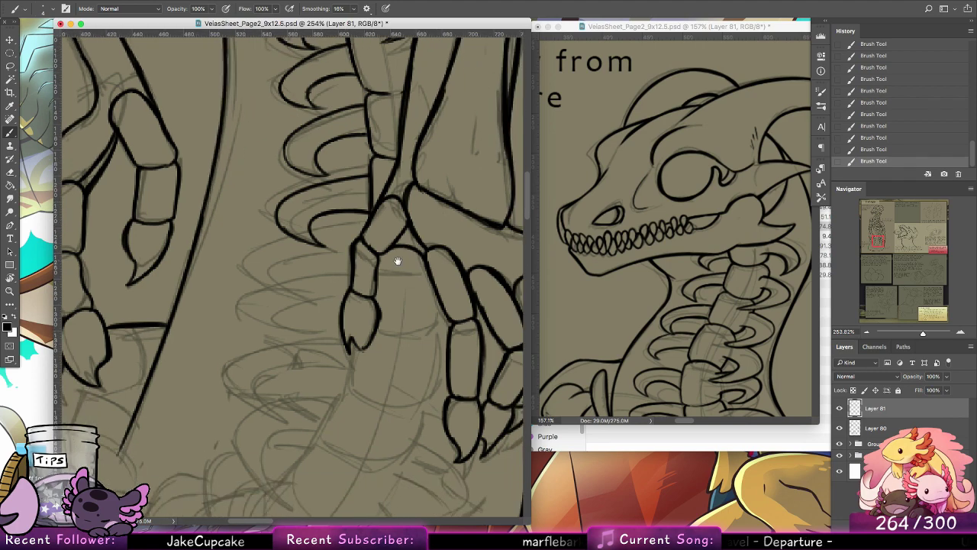
{"action": "scroll", "coordinate": [398, 239], "scroll_direction": "right", "scroll_amount": 3}
{"action": "left_click_drag", "start_coordinate": [354, 265], "coordinate": [395, 262]}
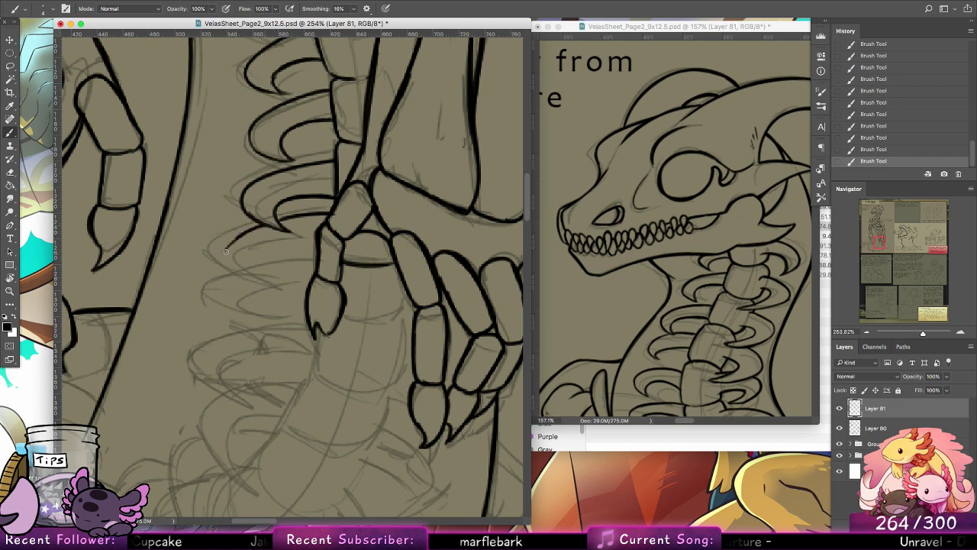
Step: Ink the outer and inner curves of the eighth rib on the spine's left side, thickening its outer edge
{"action": "mouse_move", "coordinate": [226, 251]}
{"action": "left_mouse_down"}
{"action": "mouse_move", "coordinate": [304, 284]}
{"action": "mouse_move", "coordinate": [310, 240]}
{"action": "left_mouse_up"}
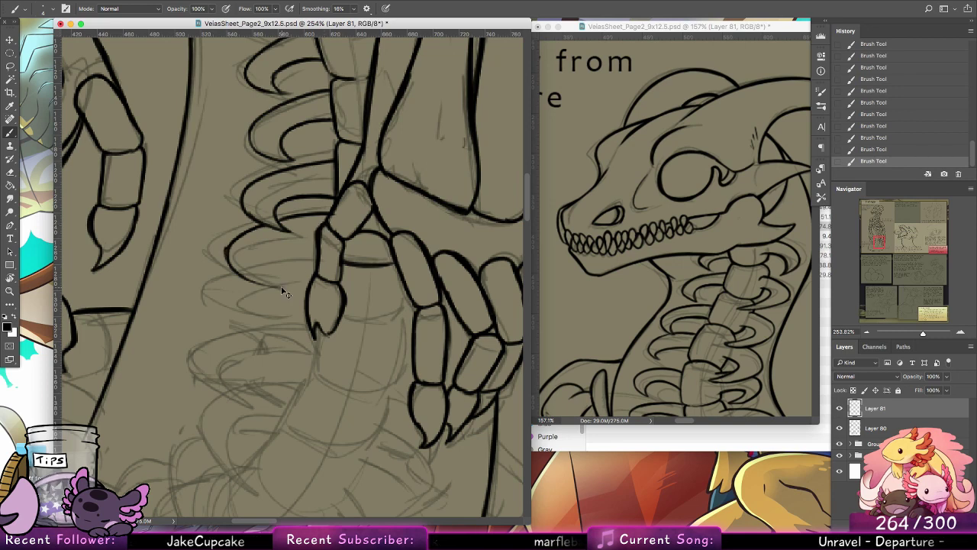
{"action": "mouse_move", "coordinate": [280, 288]}
{"action": "left_mouse_down"}
{"action": "mouse_move", "coordinate": [269, 256]}
{"action": "mouse_move", "coordinate": [311, 253]}
{"action": "left_mouse_up"}
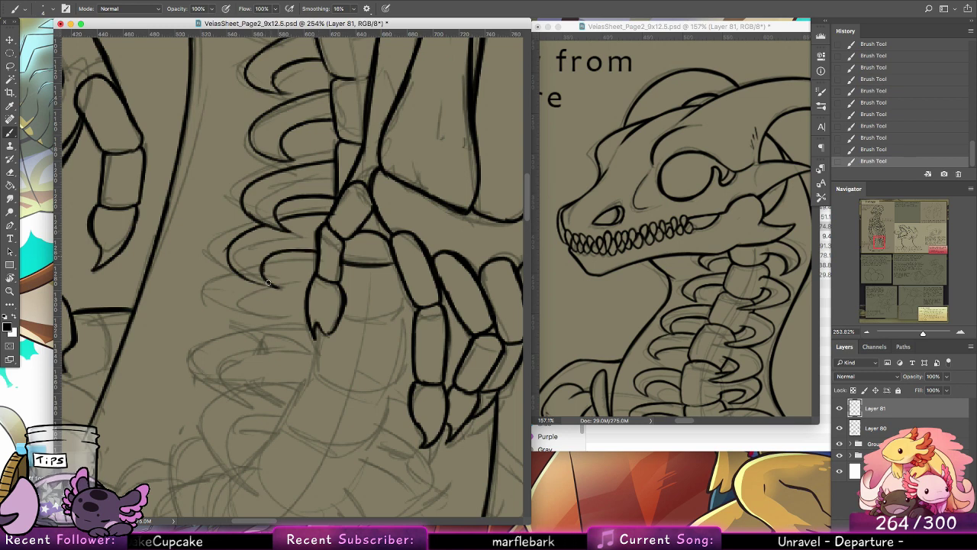
{"action": "left_click_drag", "start_coordinate": [238, 278], "coordinate": [280, 290]}
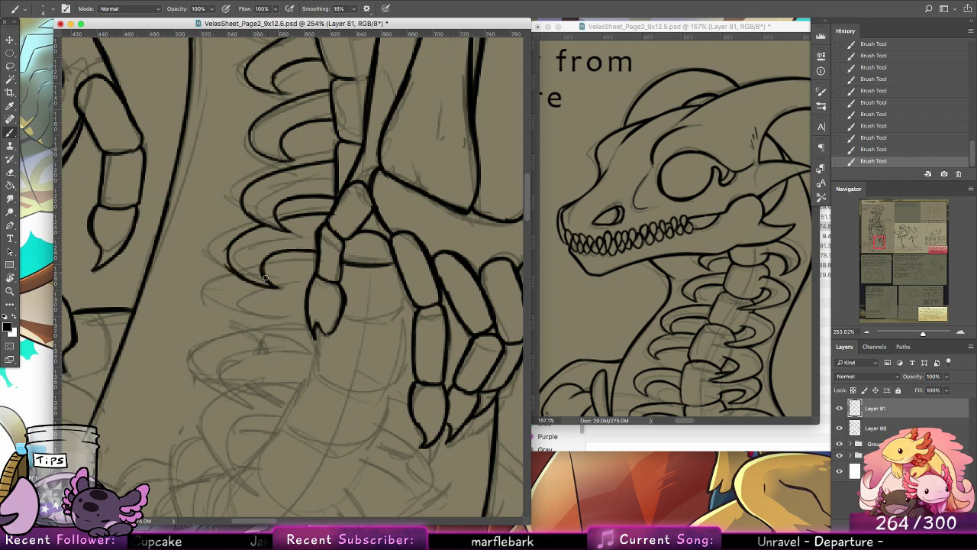
{"action": "key", "text": "super+z"}
{"action": "left_click_drag", "start_coordinate": [227, 252], "coordinate": [229, 268]}
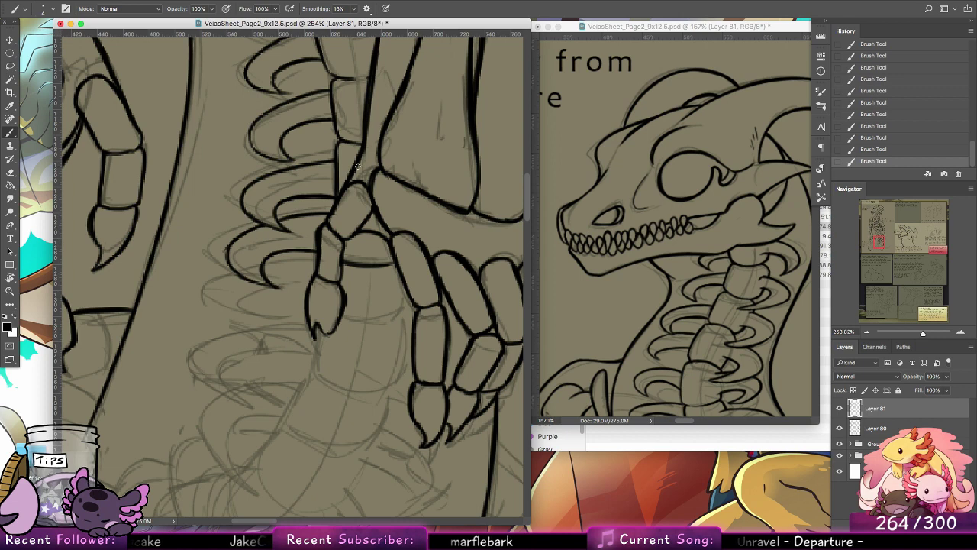
Step: Ink the lower edge of the vertebra behind the fingers and the outer curve of the ninth left rib
{"action": "scroll", "coordinate": [357, 167], "scroll_direction": "down", "scroll_amount": 3}
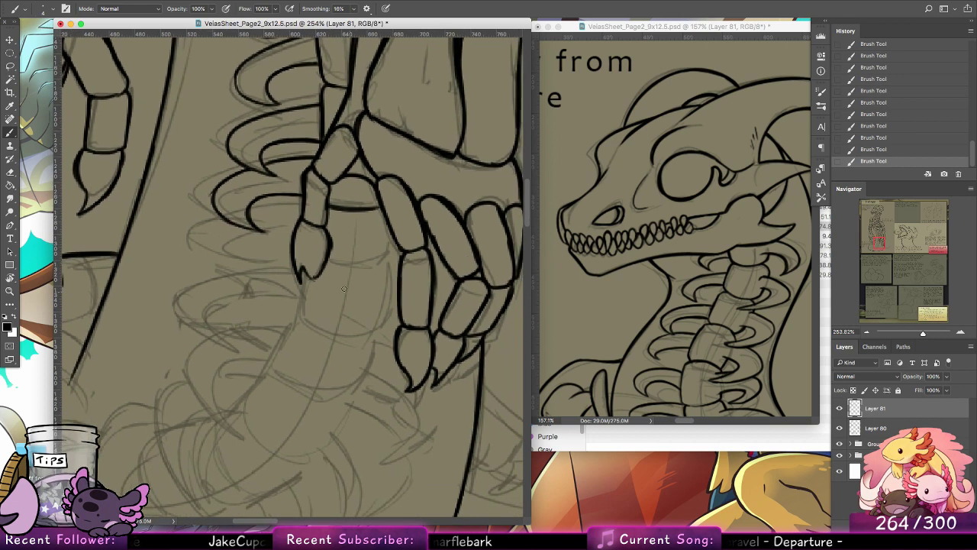
{"action": "mouse_move", "coordinate": [321, 272]}
{"action": "left_mouse_down"}
{"action": "mouse_move", "coordinate": [378, 283]}
{"action": "mouse_move", "coordinate": [328, 277]}
{"action": "mouse_move", "coordinate": [397, 268]}
{"action": "mouse_move", "coordinate": [367, 279]}
{"action": "mouse_move", "coordinate": [389, 274]}
{"action": "mouse_move", "coordinate": [394, 236]}
{"action": "mouse_move", "coordinate": [390, 274]}
{"action": "mouse_move", "coordinate": [395, 258]}
{"action": "mouse_move", "coordinate": [375, 281]}
{"action": "left_mouse_up"}
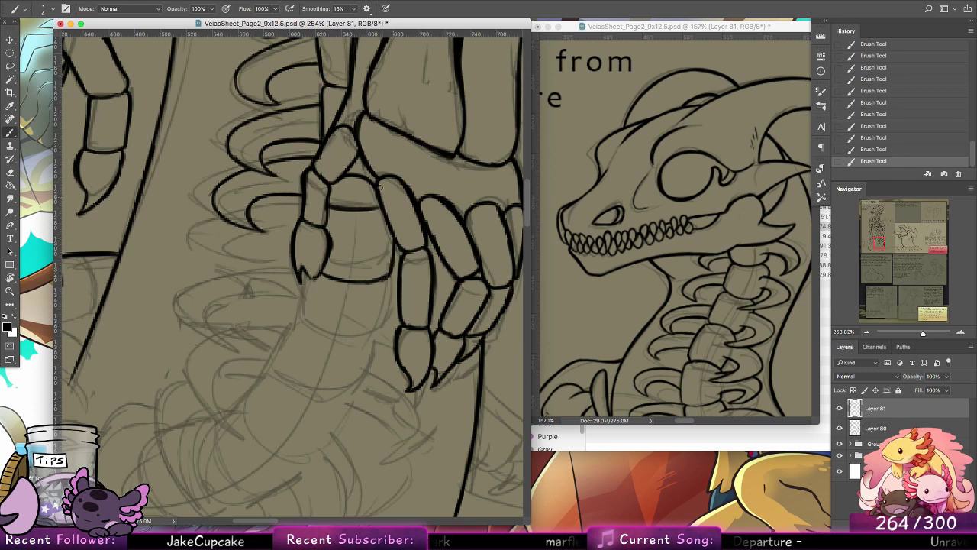
{"action": "left_click_drag", "start_coordinate": [303, 208], "coordinate": [253, 221]}
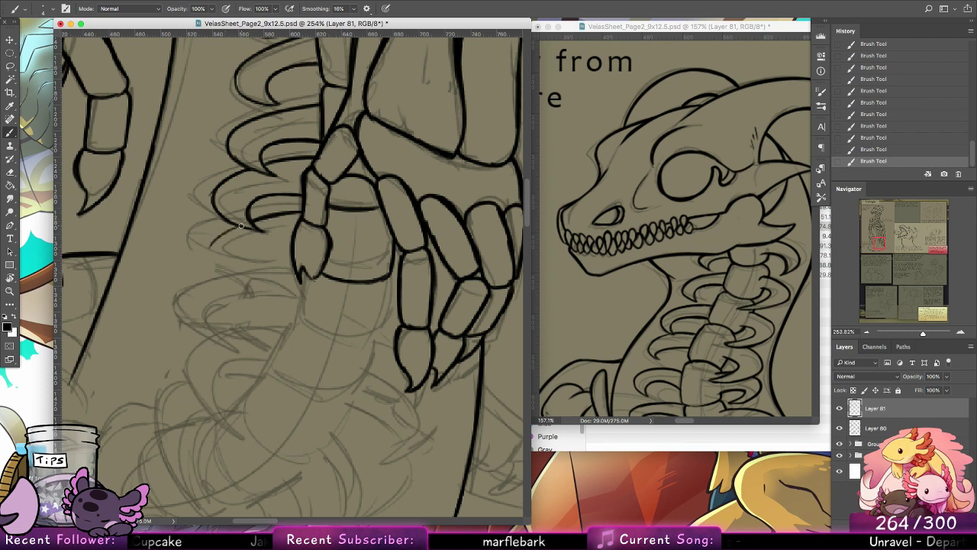
{"action": "left_click_drag", "start_coordinate": [213, 255], "coordinate": [265, 291]}
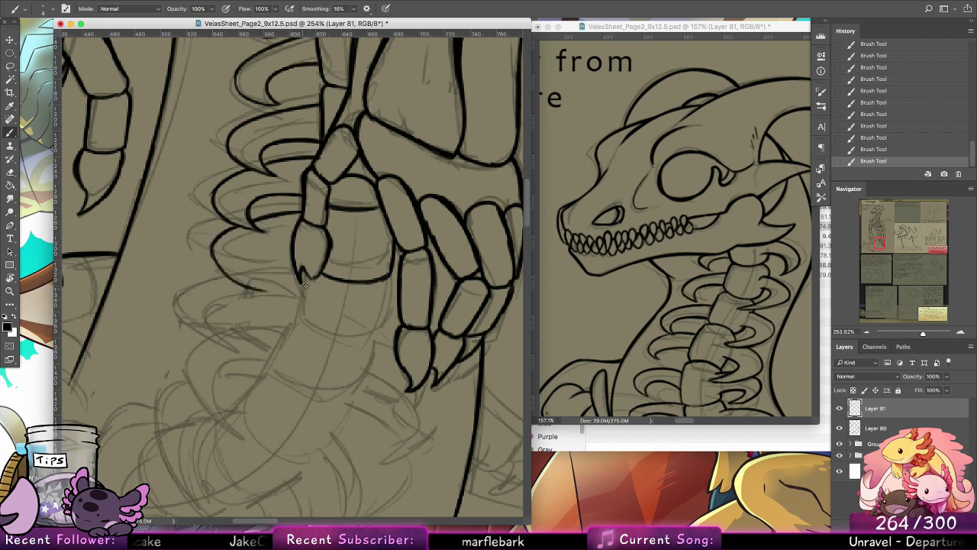
{"action": "key", "text": "super+z"}
{"action": "left_click_drag", "start_coordinate": [212, 253], "coordinate": [255, 289]}
{"action": "left_click_drag", "start_coordinate": [213, 252], "coordinate": [262, 290]}
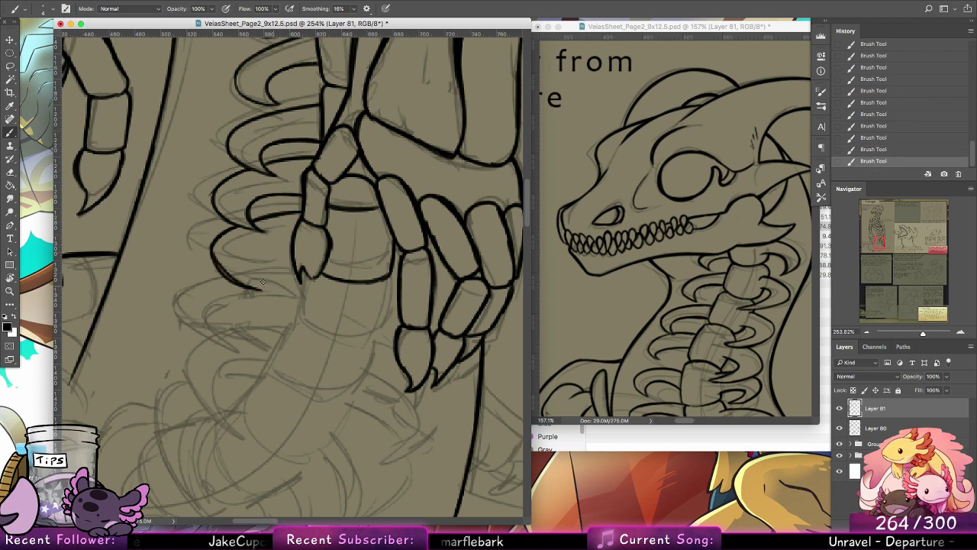
{"action": "key", "text": "alt+super+z"}
{"action": "key", "text": "alt+super+z"}
{"action": "left_click_drag", "start_coordinate": [213, 244], "coordinate": [269, 297]}
{"action": "left_click_drag", "start_coordinate": [268, 257], "coordinate": [255, 296]}
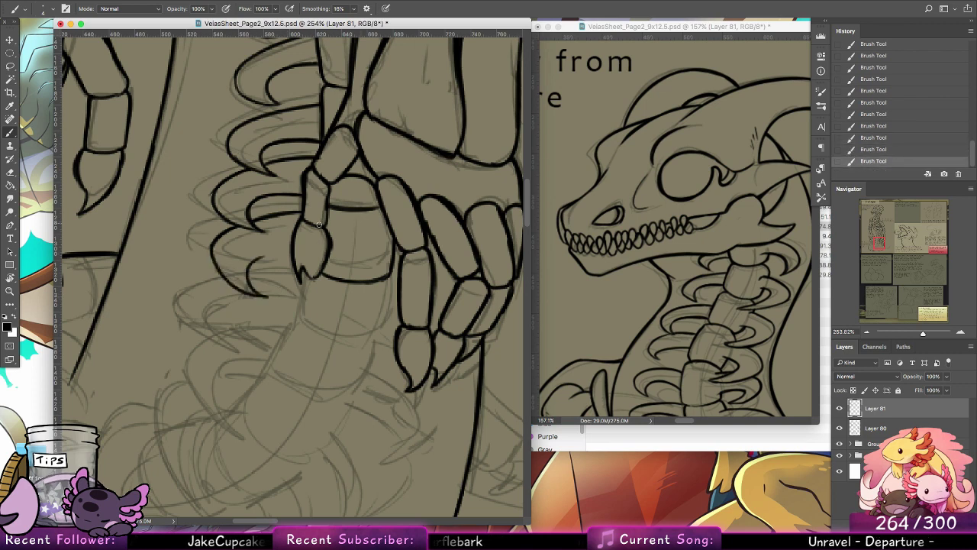
Step: Redraw the inner curve of the ninth left rib so it meets the rib's pointed tip
{"action": "left_click_drag", "start_coordinate": [291, 253], "coordinate": [250, 284]}
{"action": "key", "text": "alt+super+z"}
{"action": "key", "text": "alt+super+z"}
{"action": "mouse_move", "coordinate": [293, 254]}
{"action": "left_mouse_down"}
{"action": "mouse_move", "coordinate": [249, 272]}
{"action": "mouse_move", "coordinate": [256, 294]}
{"action": "left_mouse_up"}
{"action": "key", "text": "alt+super+z"}
{"action": "left_click_drag", "start_coordinate": [294, 254], "coordinate": [256, 293]}
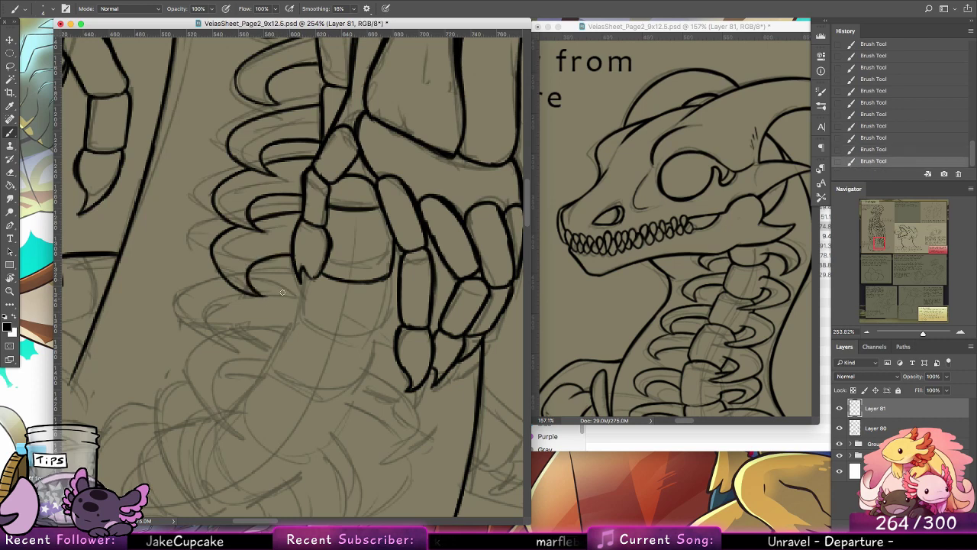
Step: Ink short marks in the gaps between the fingers and outline the next vertebra below the thumb claw
{"action": "mouse_move", "coordinate": [392, 264]}
{"action": "left_mouse_down"}
{"action": "mouse_move", "coordinate": [440, 292]}
{"action": "mouse_move", "coordinate": [433, 298]}
{"action": "left_mouse_up"}
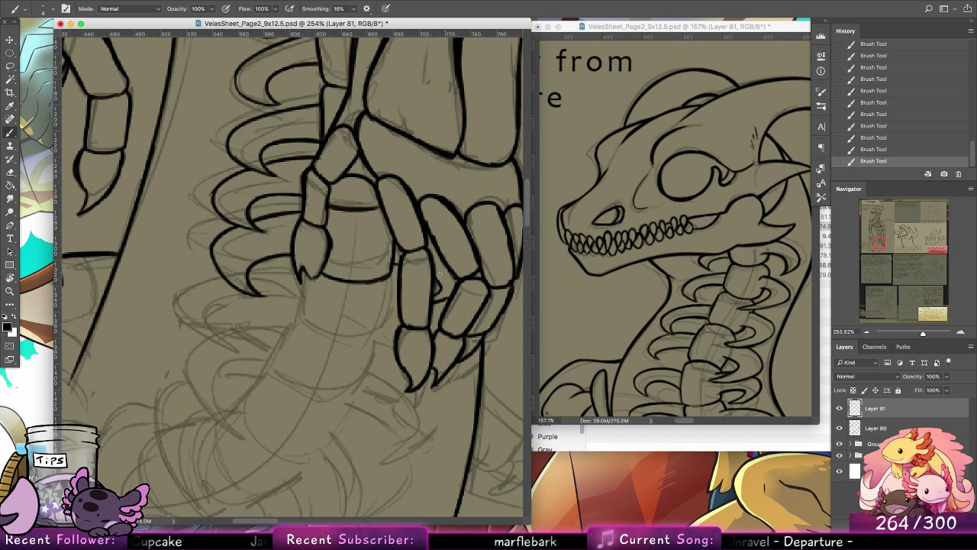
{"action": "left_click_drag", "start_coordinate": [306, 280], "coordinate": [296, 326]}
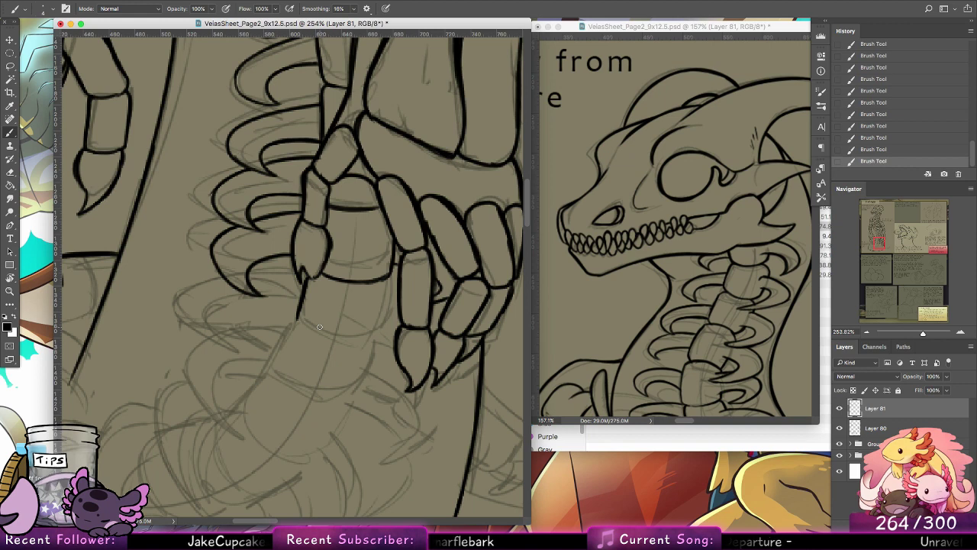
{"action": "mouse_move", "coordinate": [297, 321]}
{"action": "left_mouse_down"}
{"action": "mouse_move", "coordinate": [352, 344]}
{"action": "mouse_move", "coordinate": [375, 339]}
{"action": "mouse_move", "coordinate": [370, 346]}
{"action": "left_mouse_up"}
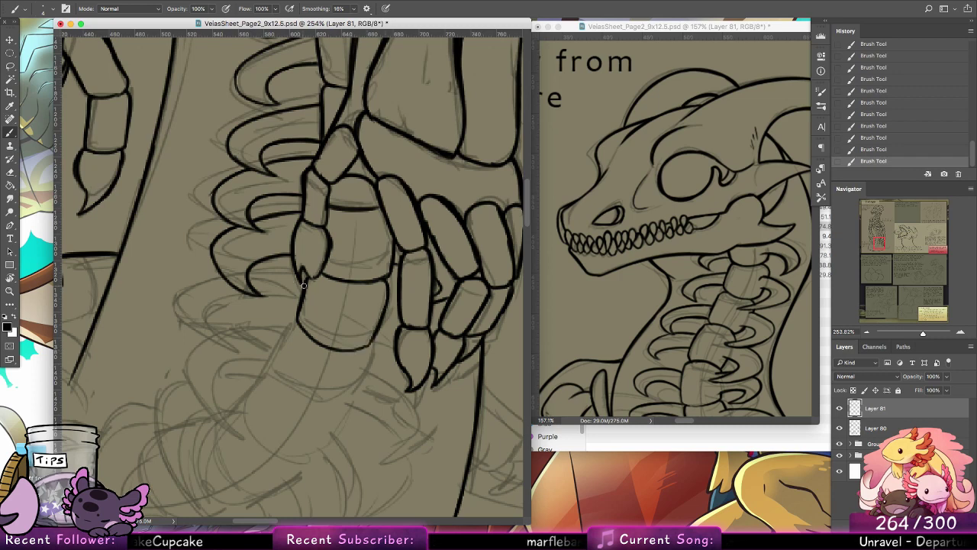
Step: Ink the tenth left rib, from its top edge beside the thumb claw through its outer and inner curves
{"action": "mouse_move", "coordinate": [304, 282]}
{"action": "left_mouse_down"}
{"action": "mouse_move", "coordinate": [265, 281]}
{"action": "mouse_move", "coordinate": [306, 292]}
{"action": "mouse_move", "coordinate": [308, 279]}
{"action": "left_mouse_up"}
{"action": "key", "text": "super+z"}
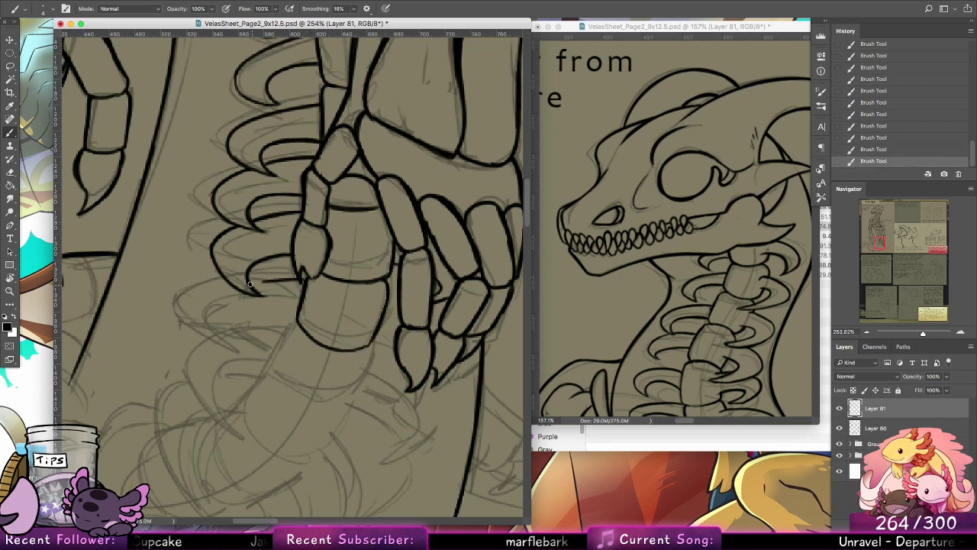
{"action": "key", "text": "super+z"}
{"action": "key", "text": "super+z"}
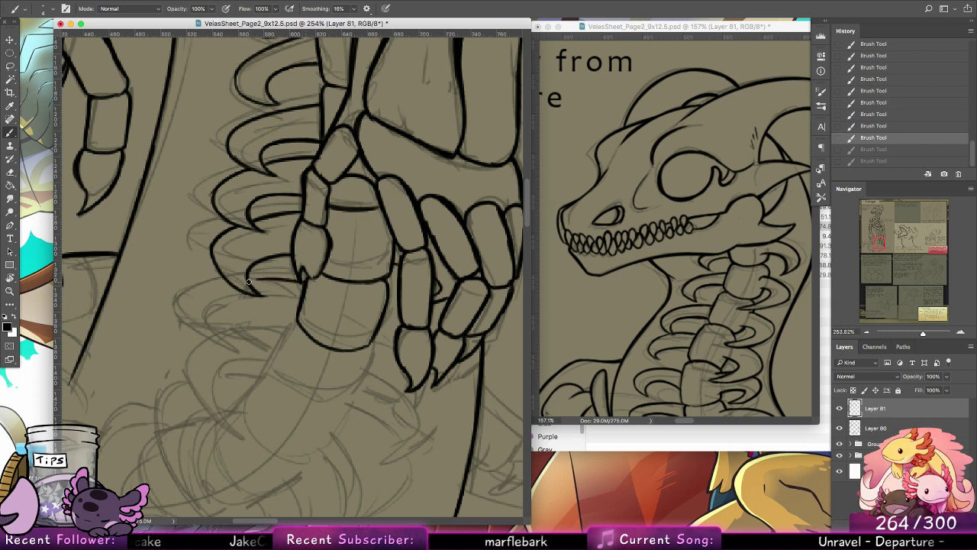
{"action": "mouse_move", "coordinate": [248, 282]}
{"action": "left_mouse_down"}
{"action": "mouse_move", "coordinate": [209, 296]}
{"action": "mouse_move", "coordinate": [235, 347]}
{"action": "left_mouse_up"}
{"action": "key", "text": "super+z"}
{"action": "key", "text": "super+z"}
{"action": "mouse_move", "coordinate": [231, 284]}
{"action": "left_mouse_down"}
{"action": "mouse_move", "coordinate": [206, 337]}
{"action": "mouse_move", "coordinate": [240, 369]}
{"action": "mouse_move", "coordinate": [235, 330]}
{"action": "mouse_move", "coordinate": [298, 316]}
{"action": "left_mouse_up"}
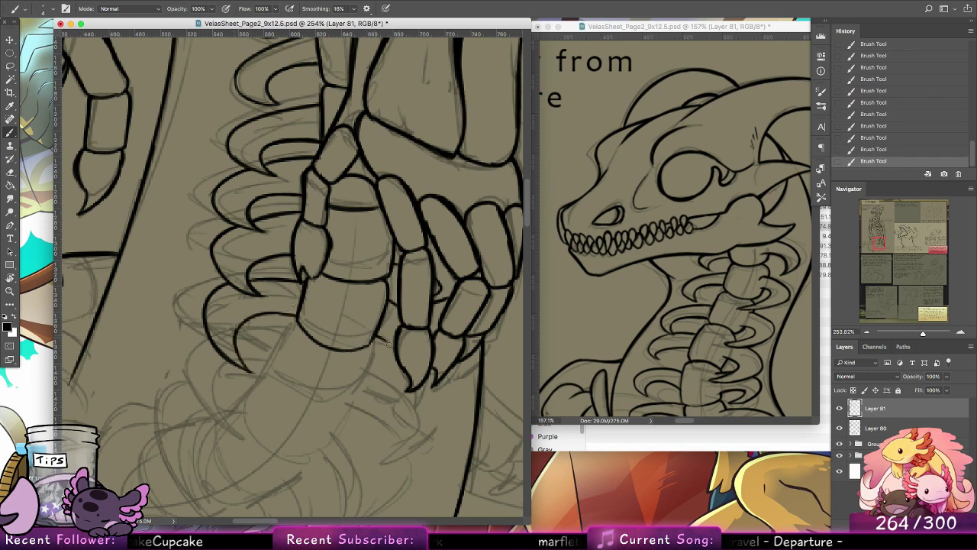
Step: Ink the pointed rib tip curving out beneath the finger claws on the spine's right side
{"action": "mouse_move", "coordinate": [400, 384]}
{"action": "left_mouse_down"}
{"action": "mouse_move", "coordinate": [373, 405]}
{"action": "mouse_move", "coordinate": [435, 394]}
{"action": "left_mouse_up"}
{"action": "key", "text": "super+z"}
{"action": "left_click_drag", "start_coordinate": [369, 400], "coordinate": [441, 391]}
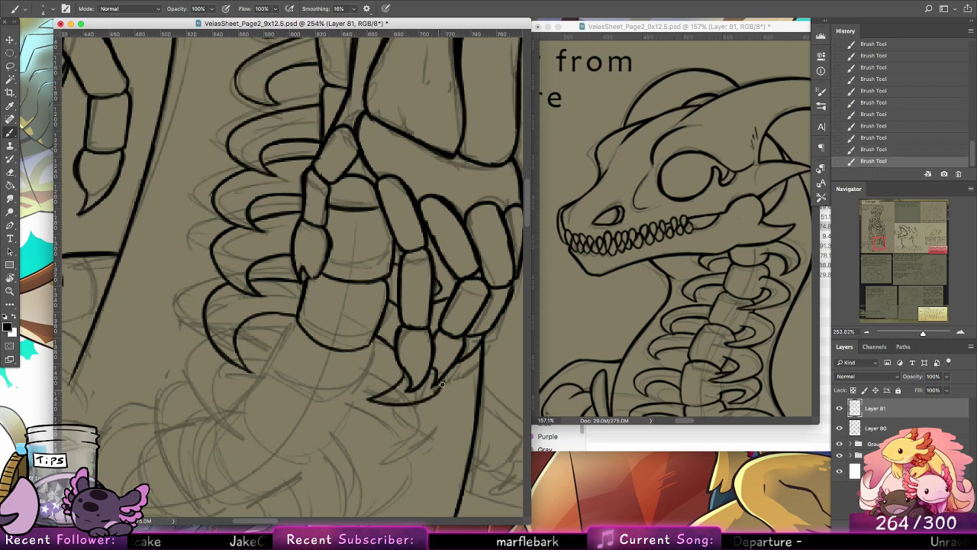
Step: Outline the next tapered vertebra where the spine starts bending into the tail
{"action": "scroll", "coordinate": [418, 373], "scroll_direction": "down", "scroll_amount": 3}
{"action": "scroll", "coordinate": [418, 373], "scroll_direction": "left", "scroll_amount": 3}
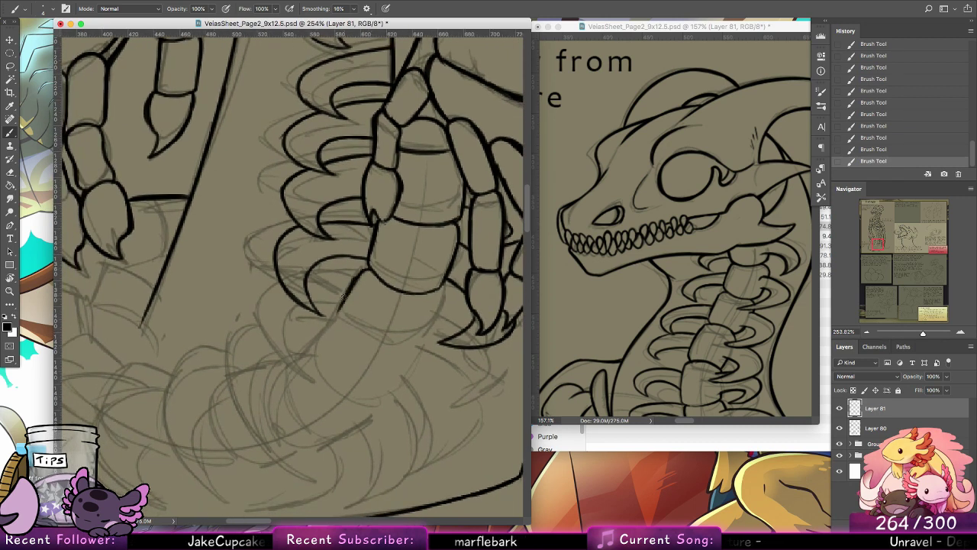
{"action": "left_click_drag", "start_coordinate": [334, 318], "coordinate": [355, 355]}
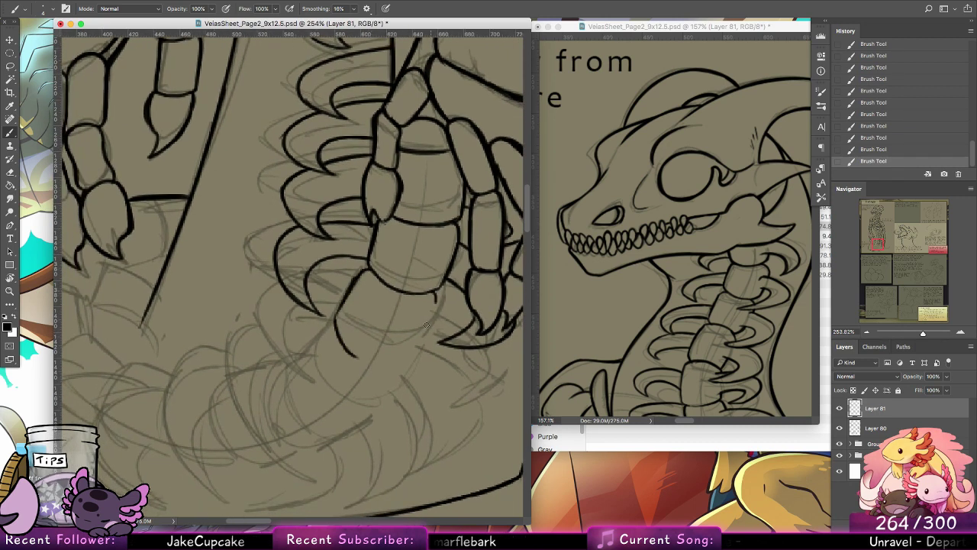
{"action": "left_click_drag", "start_coordinate": [428, 320], "coordinate": [390, 360]}
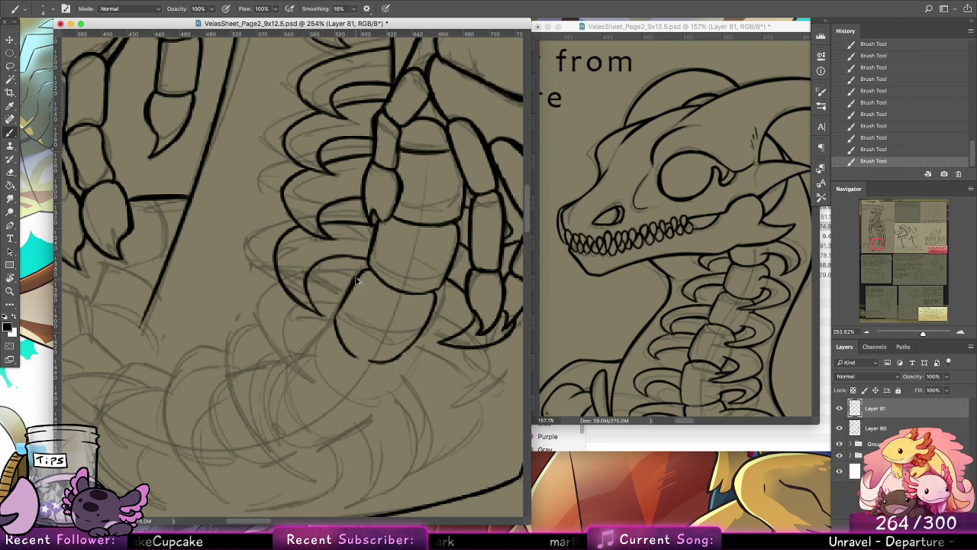
Step: Ink the eleventh left rib as a thick hooked curve, redrawing its inner edge and tip
{"action": "left_click_drag", "start_coordinate": [351, 276], "coordinate": [307, 280]}
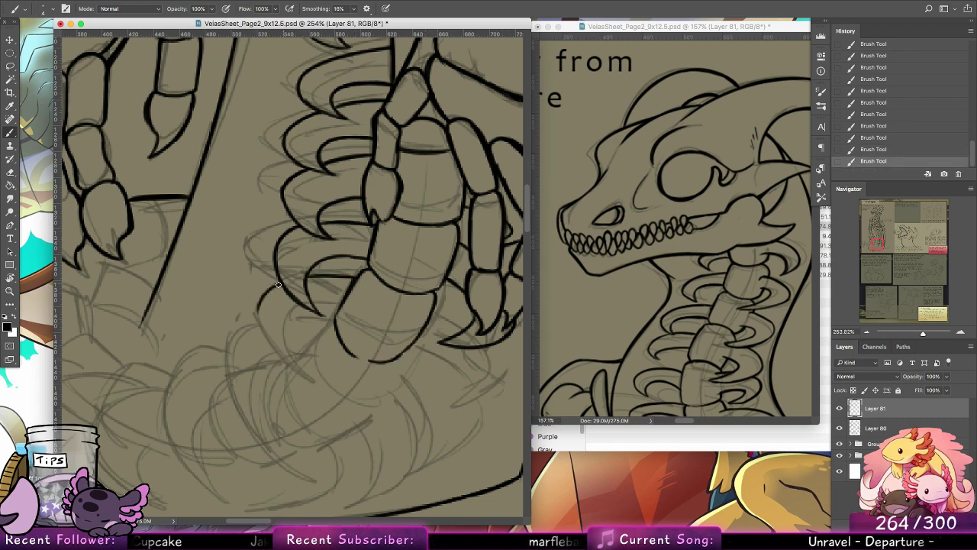
{"action": "left_click_drag", "start_coordinate": [258, 318], "coordinate": [305, 380]}
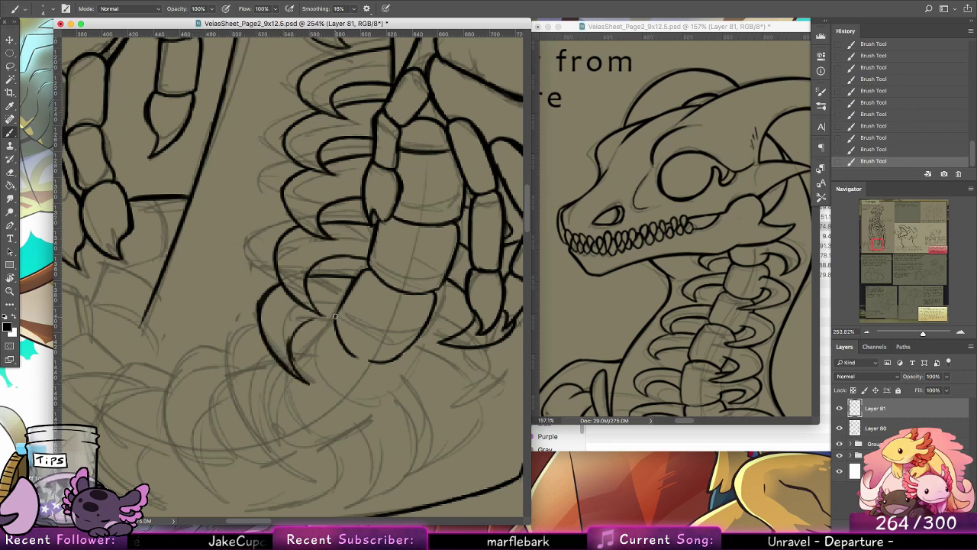
{"action": "key", "text": "super+z"}
{"action": "mouse_move", "coordinate": [294, 369]}
{"action": "left_mouse_down"}
{"action": "mouse_move", "coordinate": [312, 313]}
{"action": "mouse_move", "coordinate": [302, 354]}
{"action": "left_mouse_up"}
{"action": "key", "text": "super+z"}
{"action": "key", "text": "super+z"}
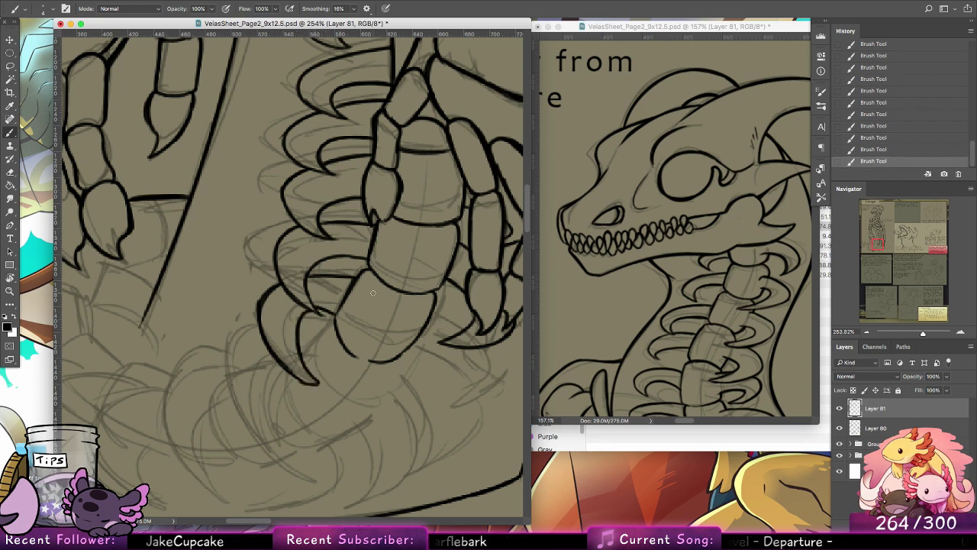
Step: Clean up stray ink around the lower vertebrae and ribs with the Eraser
{"action": "left_click", "coordinate": [9, 172]}
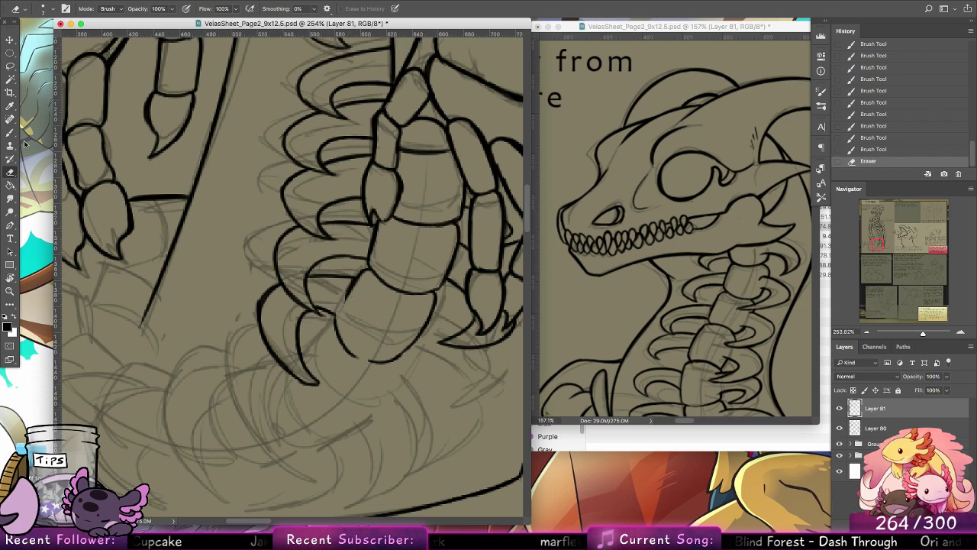
{"action": "key", "text": "b"}
{"action": "left_click_drag", "start_coordinate": [441, 228], "coordinate": [464, 436]}
{"action": "left_click", "coordinate": [11, 172]}
{"action": "left_click_drag", "start_coordinate": [410, 183], "coordinate": [349, 176]}
{"action": "mouse_move", "coordinate": [386, 313]}
{"action": "left_mouse_down"}
{"action": "mouse_move", "coordinate": [362, 206]}
{"action": "mouse_move", "coordinate": [355, 108]}
{"action": "left_mouse_up"}
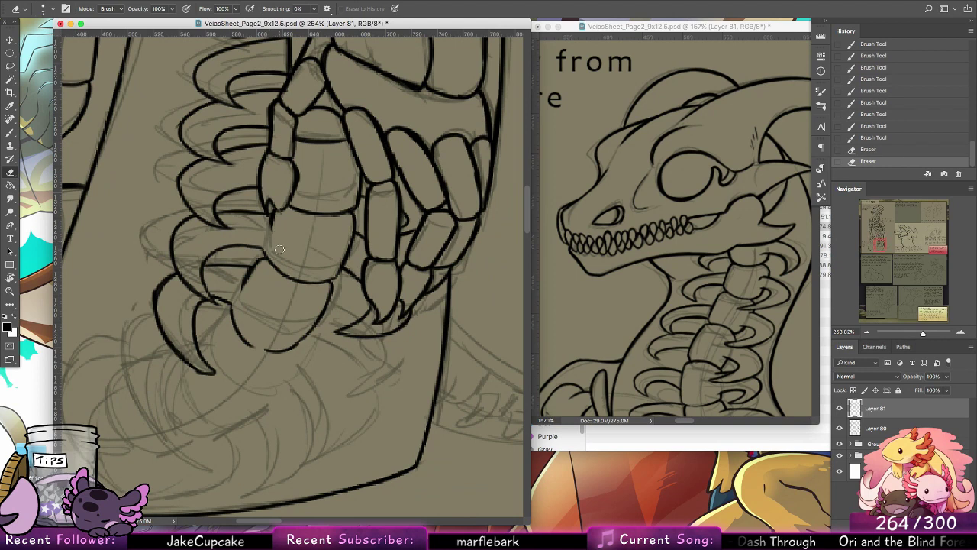
Step: Ink the hooked rib on the spine's right side, curving from below the claws to under the last vertebra
{"action": "key", "text": "b"}
{"action": "mouse_move", "coordinate": [375, 287]}
{"action": "left_mouse_down"}
{"action": "mouse_move", "coordinate": [375, 226]}
{"action": "mouse_move", "coordinate": [391, 226]}
{"action": "mouse_move", "coordinate": [358, 250]}
{"action": "mouse_move", "coordinate": [376, 316]}
{"action": "mouse_move", "coordinate": [353, 348]}
{"action": "left_mouse_up"}
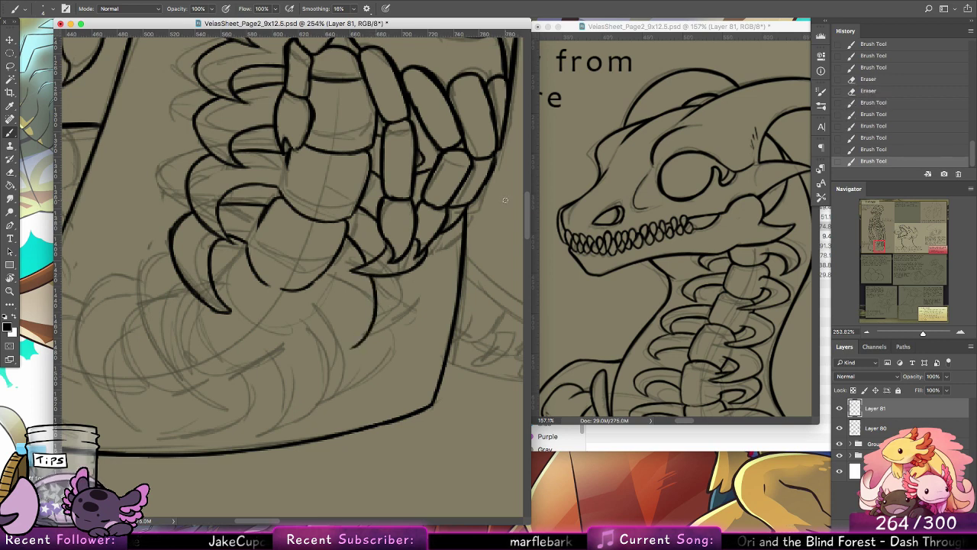
{"action": "left_click_drag", "start_coordinate": [349, 308], "coordinate": [340, 330]}
{"action": "key", "text": "super+z"}
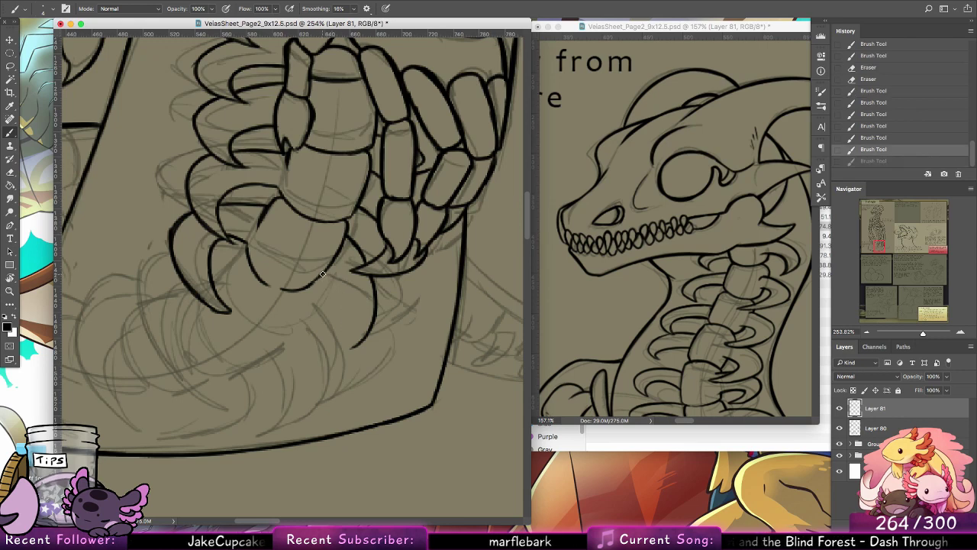
{"action": "mouse_move", "coordinate": [326, 274]}
{"action": "left_mouse_down"}
{"action": "mouse_move", "coordinate": [332, 325]}
{"action": "mouse_move", "coordinate": [294, 334]}
{"action": "mouse_move", "coordinate": [315, 346]}
{"action": "mouse_move", "coordinate": [361, 342]}
{"action": "mouse_move", "coordinate": [373, 322]}
{"action": "mouse_move", "coordinate": [372, 281]}
{"action": "left_mouse_up"}
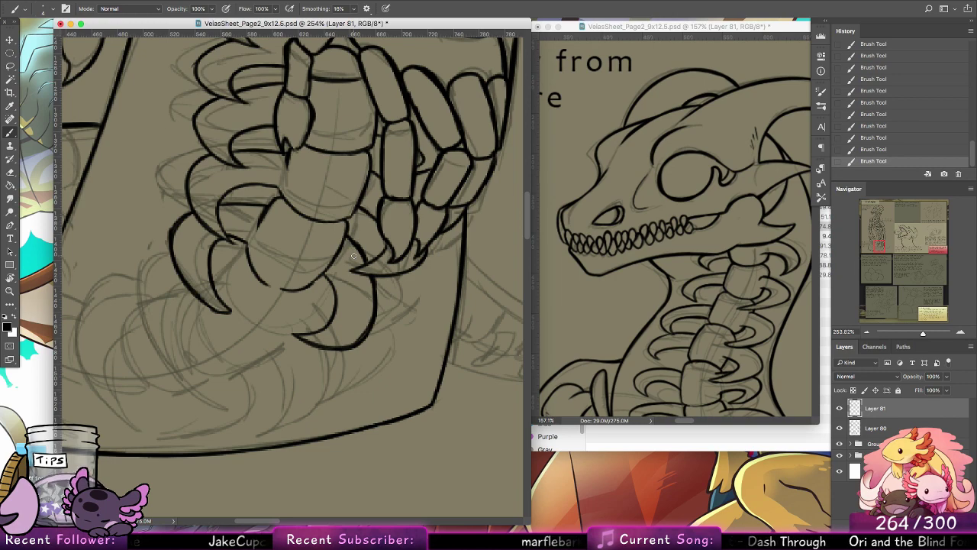
{"action": "scroll", "coordinate": [354, 255], "scroll_direction": "up", "scroll_amount": 10}
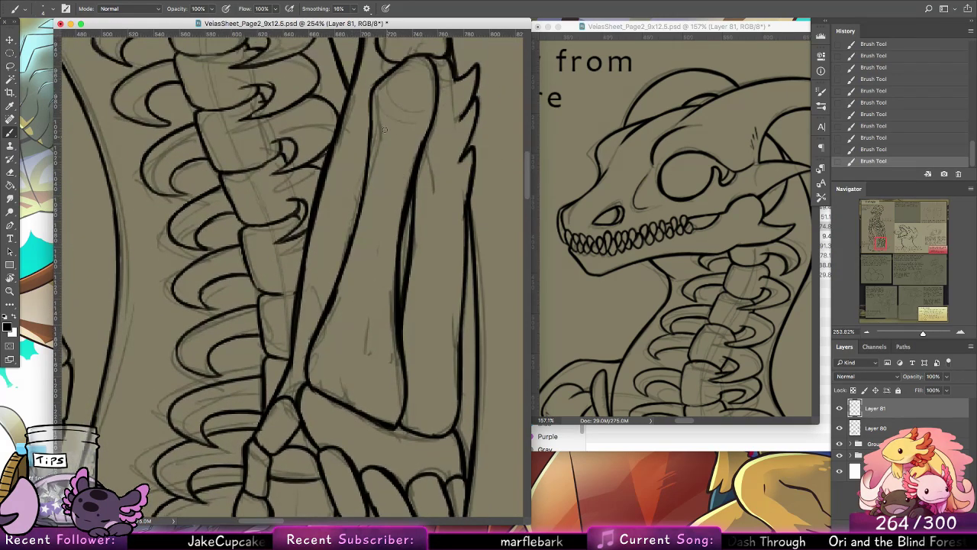
{"action": "mouse_move", "coordinate": [383, 121]}
{"action": "left_mouse_down"}
{"action": "mouse_move", "coordinate": [374, 141]}
{"action": "mouse_move", "coordinate": [379, 129]}
{"action": "left_mouse_up"}
{"action": "key", "text": "super+z"}
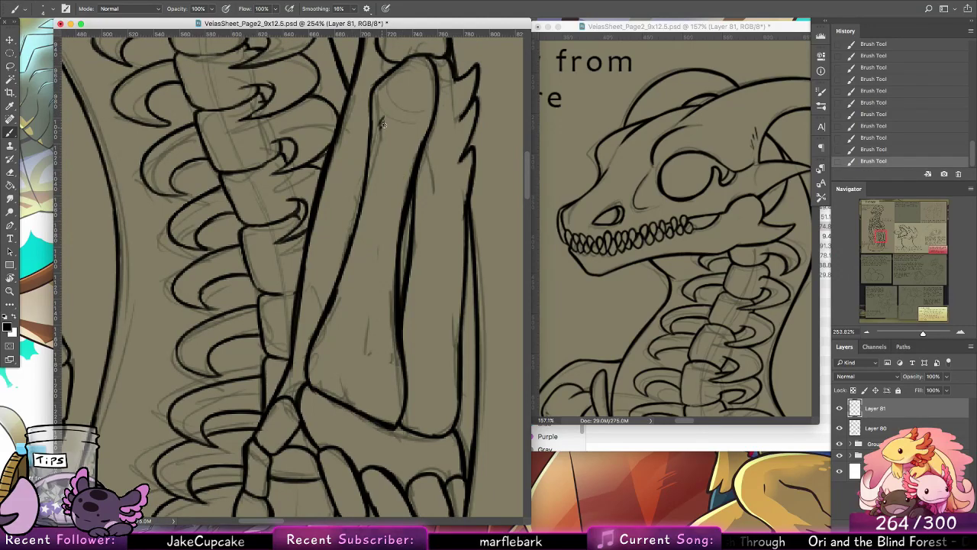
{"action": "left_click_drag", "start_coordinate": [379, 395], "coordinate": [390, 403]}
{"action": "left_click_drag", "start_coordinate": [317, 406], "coordinate": [456, 238]}
{"action": "mouse_move", "coordinate": [328, 467]}
{"action": "left_mouse_down"}
{"action": "mouse_move", "coordinate": [416, 376]}
{"action": "mouse_move", "coordinate": [393, 312]}
{"action": "mouse_move", "coordinate": [410, 297]}
{"action": "left_mouse_up"}
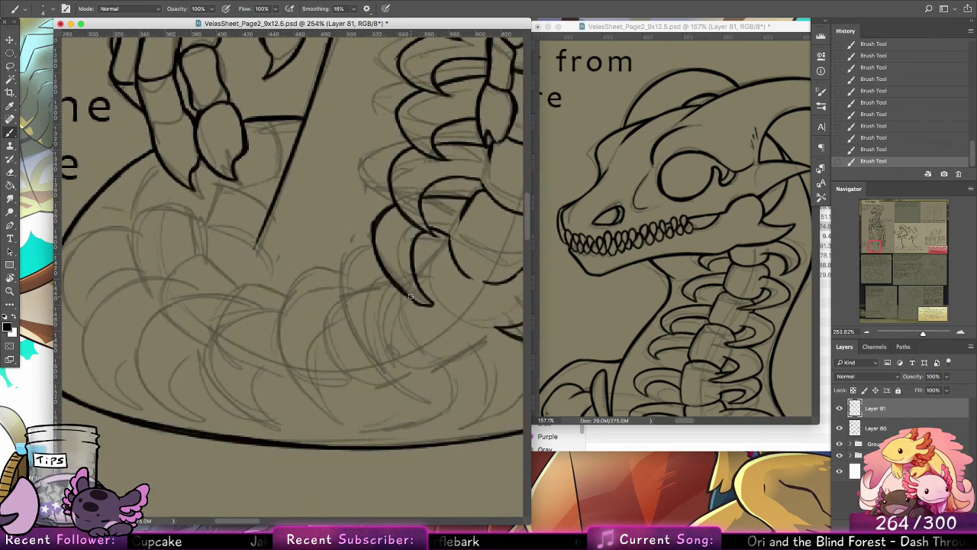
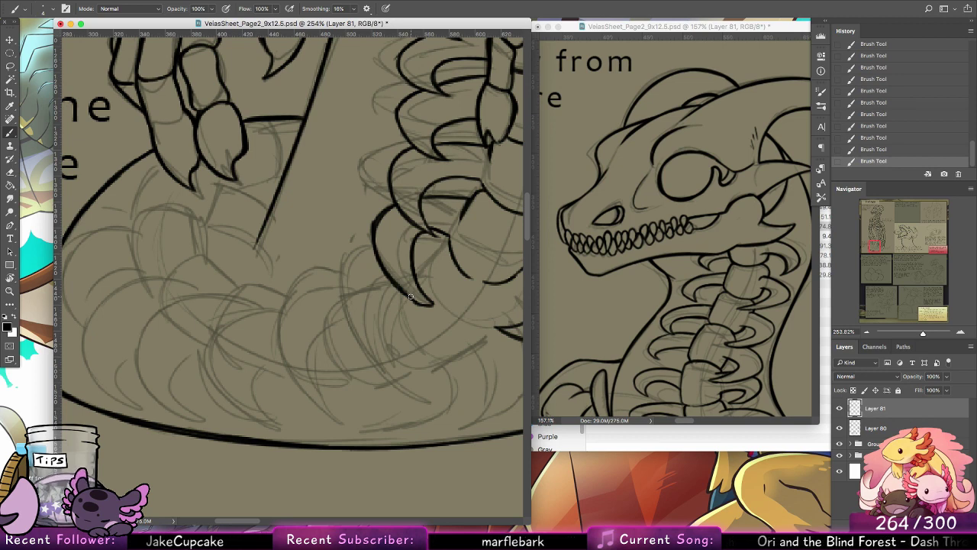
Step: Add a short ink tick inside the upper left of the lowest outlined vertebra
{"action": "left_click_drag", "start_coordinate": [464, 317], "coordinate": [374, 304]}
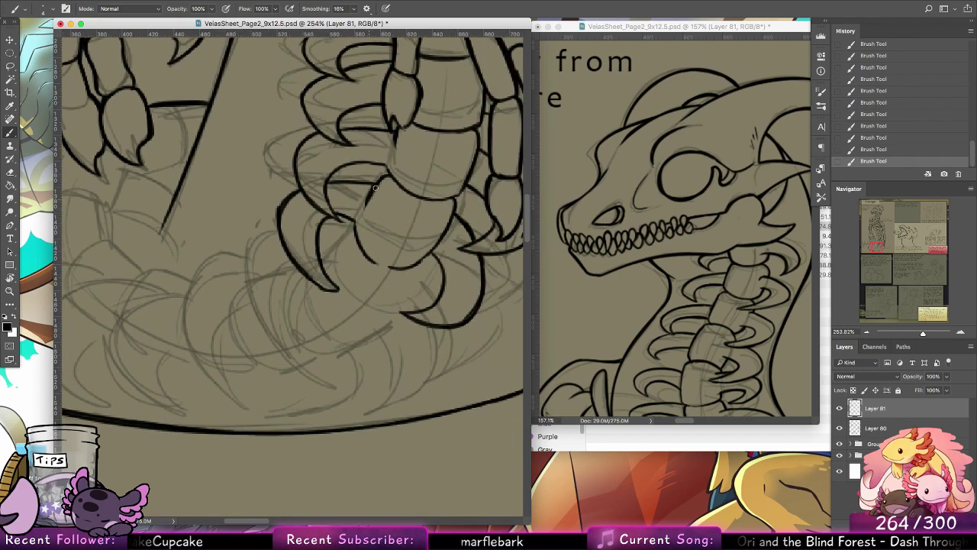
{"action": "left_click_drag", "start_coordinate": [381, 189], "coordinate": [383, 197]}
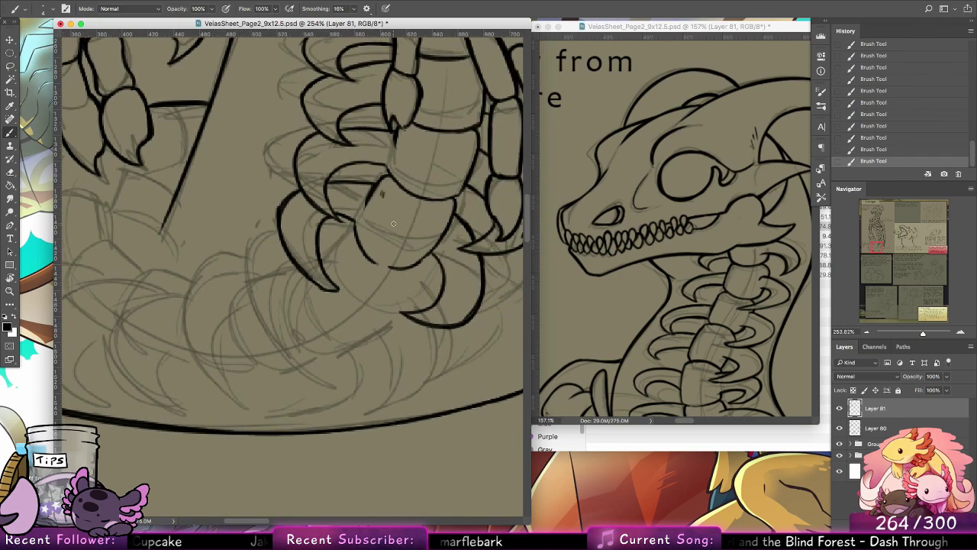
{"action": "left_click_drag", "start_coordinate": [470, 158], "coordinate": [371, 362]}
{"action": "left_click_drag", "start_coordinate": [414, 132], "coordinate": [401, 197]}
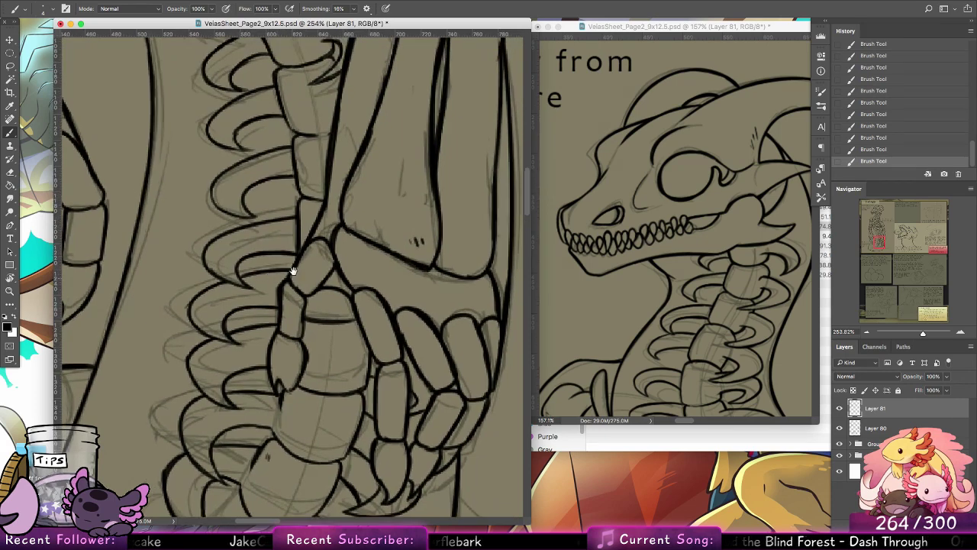
{"action": "left_click_drag", "start_coordinate": [294, 271], "coordinate": [362, 215]}
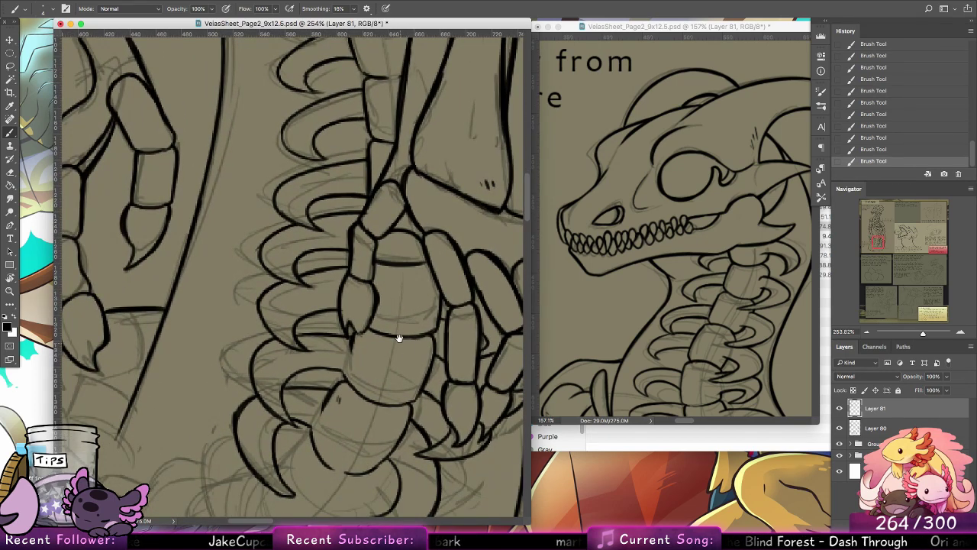
{"action": "mouse_move", "coordinate": [398, 337]}
{"action": "left_mouse_down"}
{"action": "mouse_move", "coordinate": [436, 197]}
{"action": "mouse_move", "coordinate": [384, 242]}
{"action": "mouse_move", "coordinate": [410, 346]}
{"action": "mouse_move", "coordinate": [374, 253]}
{"action": "mouse_move", "coordinate": [236, 257]}
{"action": "mouse_move", "coordinate": [145, 233]}
{"action": "left_mouse_up"}
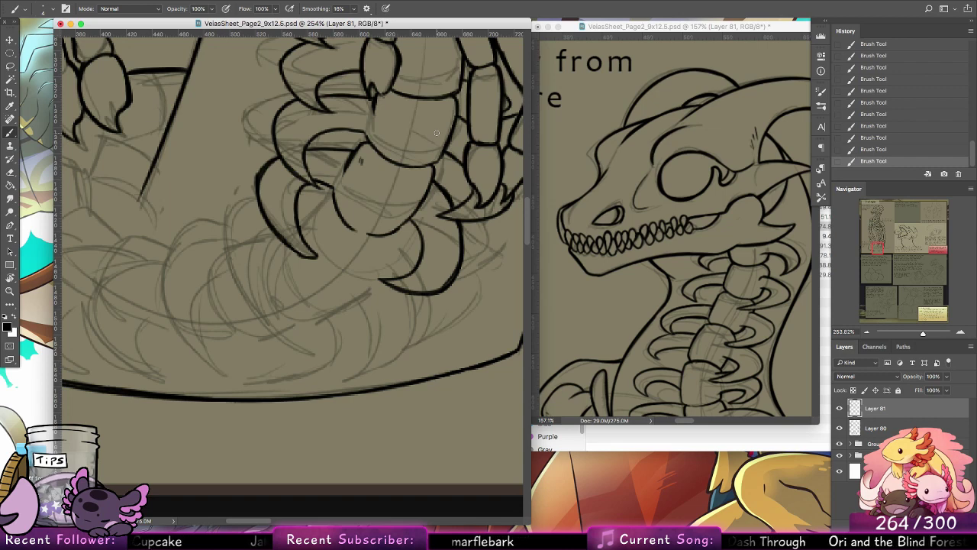
{"action": "left_click_drag", "start_coordinate": [420, 218], "coordinate": [397, 188]}
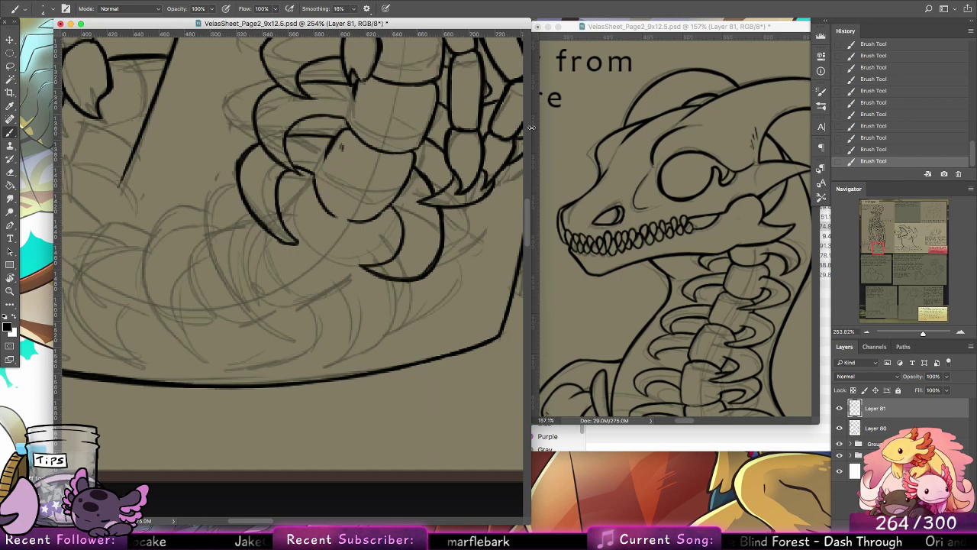
Step: Ink the snout's top edge, nostril, sloping front and small bump in the heat-resistance sketch with the Brush
{"action": "left_click", "coordinate": [10, 290]}
{"action": "mouse_move", "coordinate": [450, 197]}
{"action": "left_mouse_down"}
{"action": "mouse_move", "coordinate": [418, 183]}
{"action": "mouse_move", "coordinate": [439, 168]}
{"action": "left_mouse_up"}
{"action": "left_click_drag", "start_coordinate": [332, 207], "coordinate": [396, 410]}
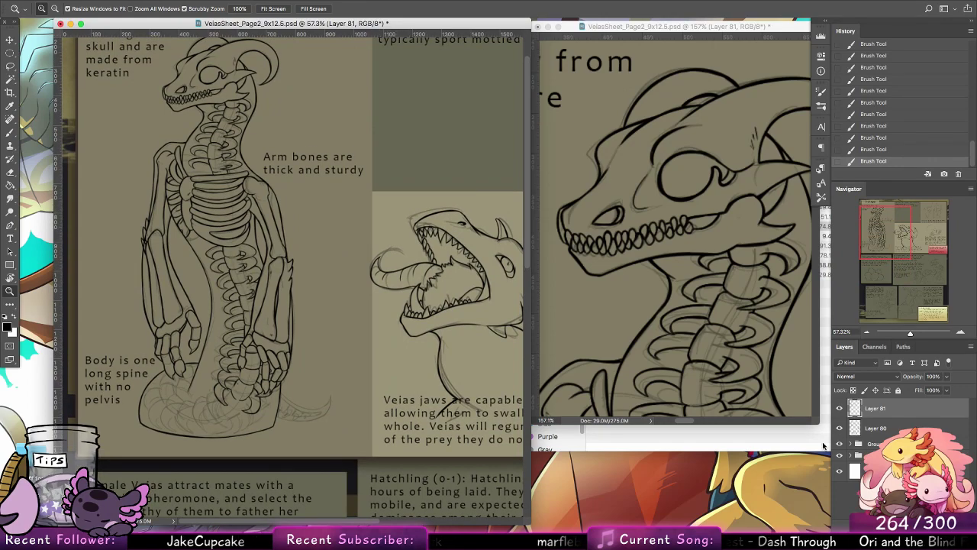
{"action": "left_click_drag", "start_coordinate": [489, 307], "coordinate": [160, 368]}
{"action": "left_click_drag", "start_coordinate": [405, 292], "coordinate": [416, 293]}
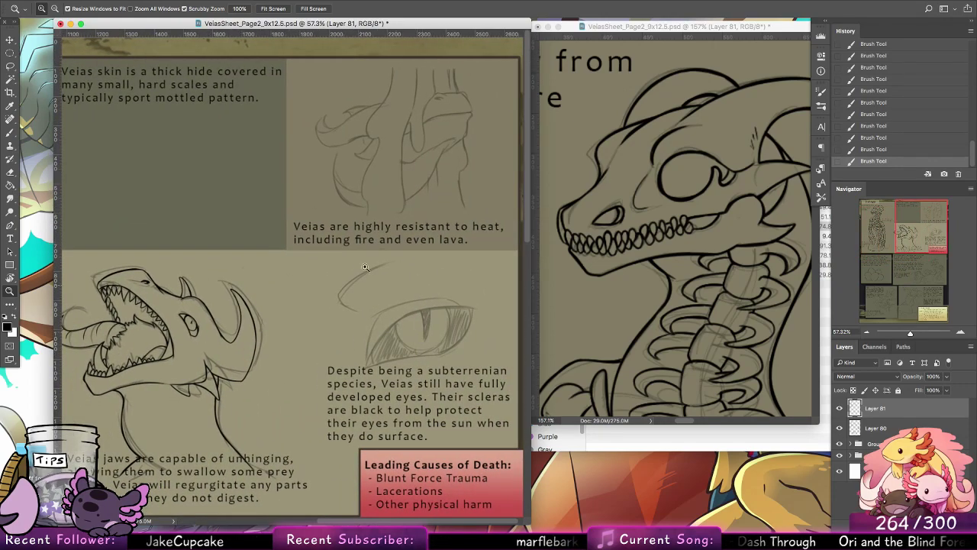
{"action": "mouse_move", "coordinate": [455, 90]}
{"action": "left_mouse_down"}
{"action": "mouse_move", "coordinate": [401, 107]}
{"action": "mouse_move", "coordinate": [473, 95]}
{"action": "left_mouse_up"}
{"action": "key", "text": "b"}
{"action": "key", "text": "ctrl+z"}
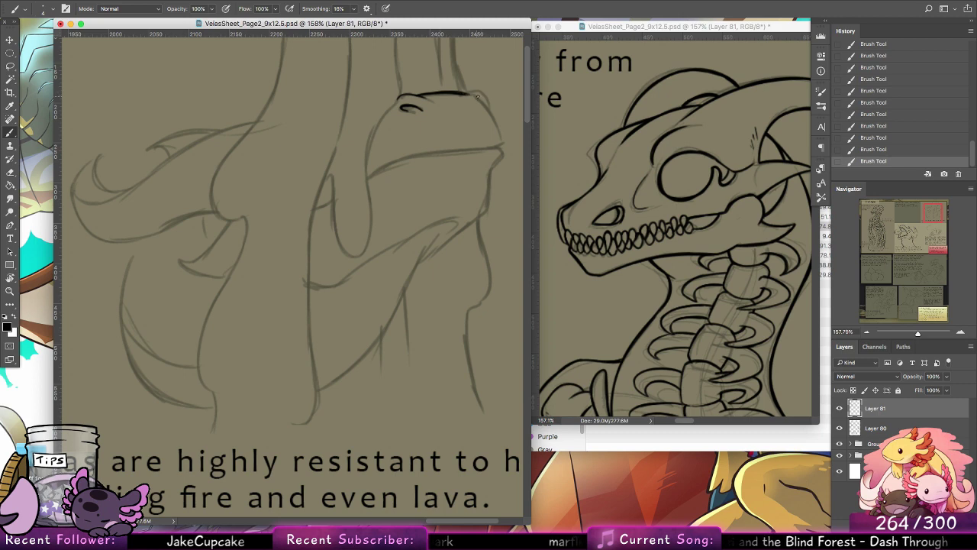
{"action": "left_click_drag", "start_coordinate": [394, 104], "coordinate": [417, 94]}
{"action": "mouse_move", "coordinate": [488, 115]}
{"action": "left_mouse_down"}
{"action": "mouse_move", "coordinate": [452, 232]}
{"action": "mouse_move", "coordinate": [457, 184]}
{"action": "mouse_move", "coordinate": [436, 196]}
{"action": "mouse_move", "coordinate": [463, 238]}
{"action": "left_mouse_up"}
{"action": "left_click_drag", "start_coordinate": [444, 201], "coordinate": [463, 240]}
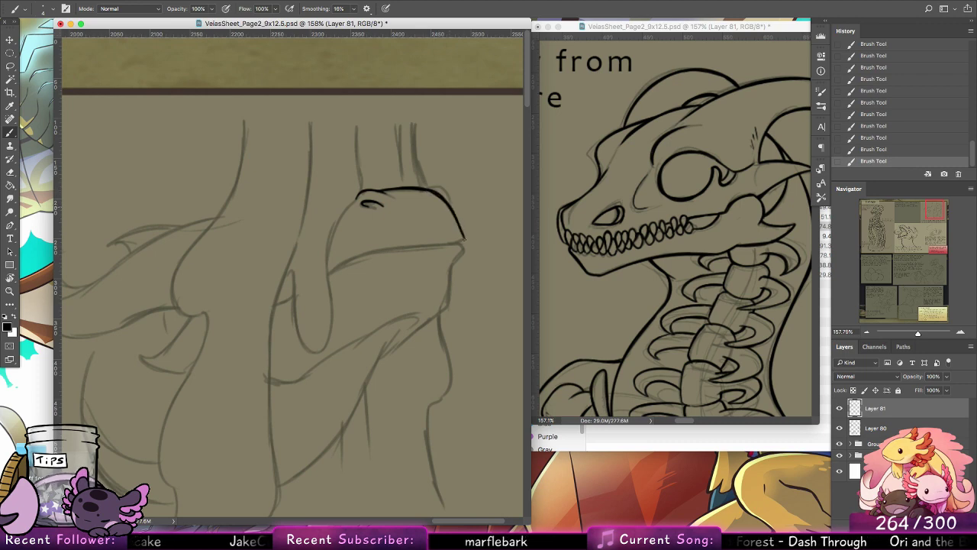
{"action": "mouse_move", "coordinate": [429, 188]}
{"action": "left_mouse_down"}
{"action": "mouse_move", "coordinate": [450, 203]}
{"action": "mouse_move", "coordinate": [445, 192]}
{"action": "left_mouse_up"}
{"action": "left_click_drag", "start_coordinate": [371, 205], "coordinate": [363, 204]}
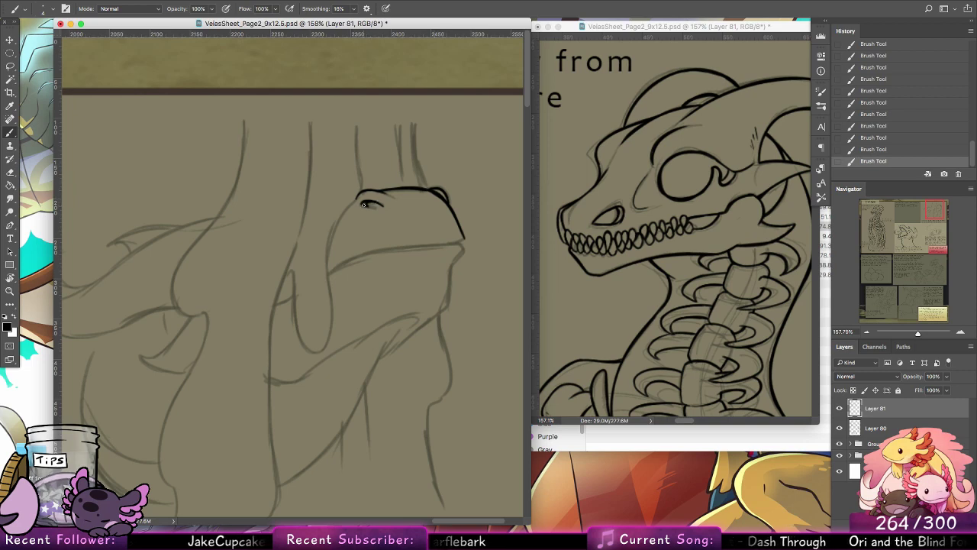
Step: Ink the head's curved mouth line and the front contour of its lower jaw
{"action": "scroll", "coordinate": [474, 234], "scroll_direction": "down", "scroll_amount": 5}
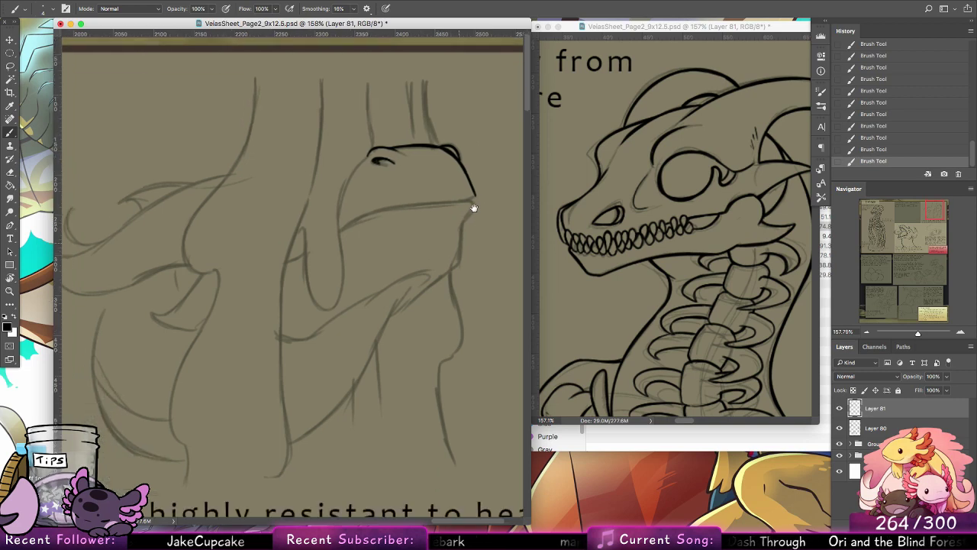
{"action": "mouse_move", "coordinate": [352, 190]}
{"action": "left_mouse_down"}
{"action": "mouse_move", "coordinate": [429, 152]}
{"action": "mouse_move", "coordinate": [361, 184]}
{"action": "mouse_move", "coordinate": [459, 159]}
{"action": "mouse_move", "coordinate": [410, 163]}
{"action": "mouse_move", "coordinate": [491, 154]}
{"action": "mouse_move", "coordinate": [458, 158]}
{"action": "mouse_move", "coordinate": [486, 171]}
{"action": "left_mouse_up"}
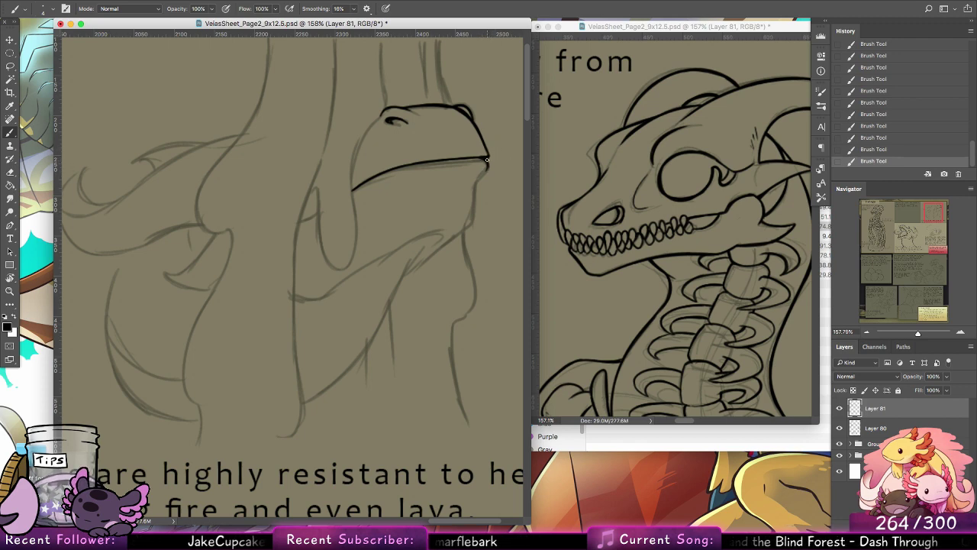
{"action": "left_click_drag", "start_coordinate": [487, 158], "coordinate": [468, 229]}
{"action": "mouse_move", "coordinate": [458, 290]}
{"action": "left_mouse_down"}
{"action": "mouse_move", "coordinate": [408, 276]}
{"action": "mouse_move", "coordinate": [420, 267]}
{"action": "mouse_move", "coordinate": [431, 281]}
{"action": "mouse_move", "coordinate": [438, 251]}
{"action": "left_mouse_up"}
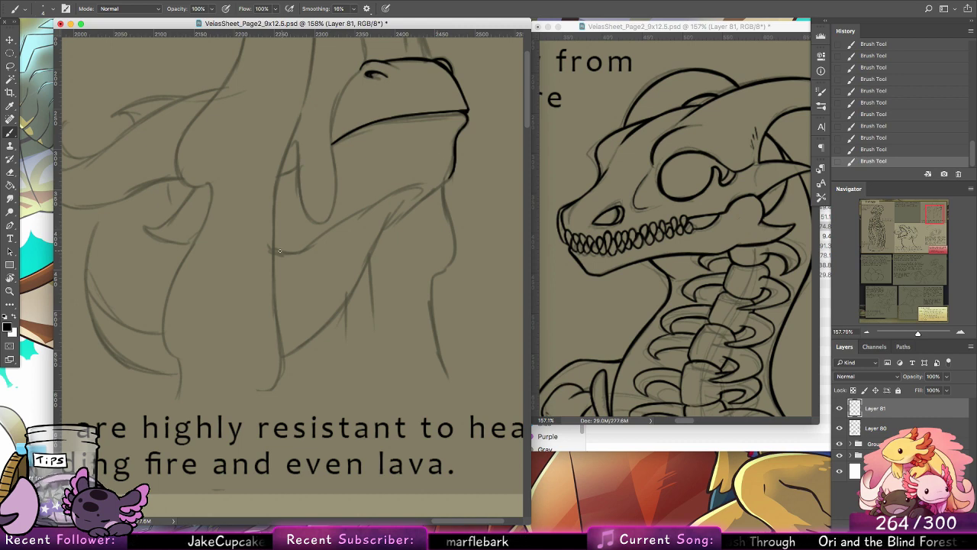
Step: Ink the long S-shaped curve beneath the mouth and the lower jaw's slanted underside
{"action": "left_click_drag", "start_coordinate": [274, 252], "coordinate": [305, 246]}
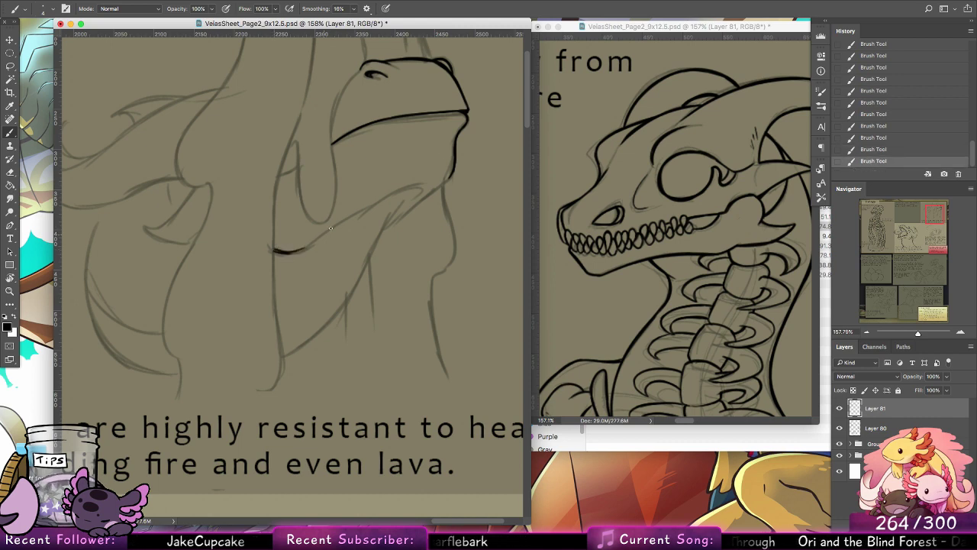
{"action": "key", "text": "super+z"}
{"action": "key", "text": "super+z"}
{"action": "mouse_move", "coordinate": [298, 251]}
{"action": "left_mouse_down"}
{"action": "mouse_move", "coordinate": [350, 214]}
{"action": "mouse_move", "coordinate": [418, 189]}
{"action": "left_mouse_up"}
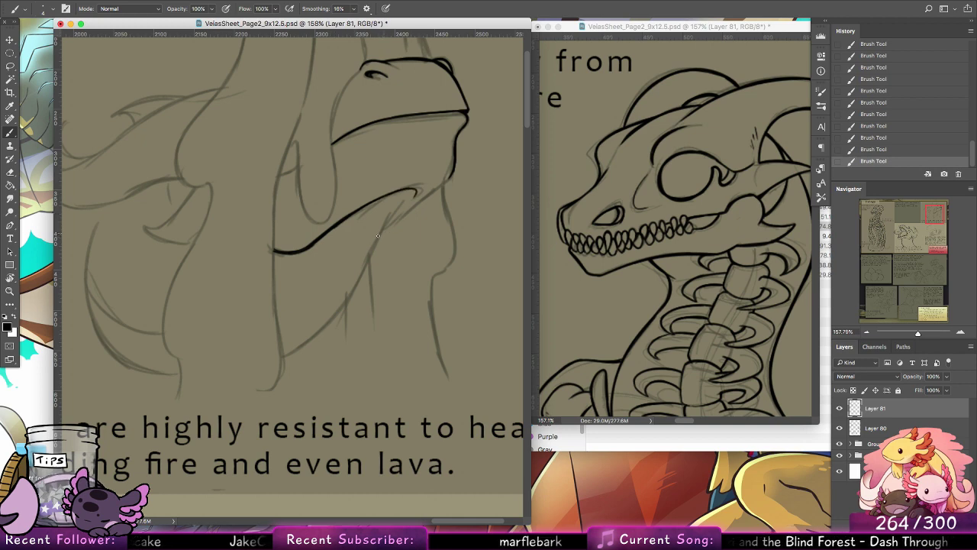
{"action": "left_click_drag", "start_coordinate": [382, 247], "coordinate": [444, 181]}
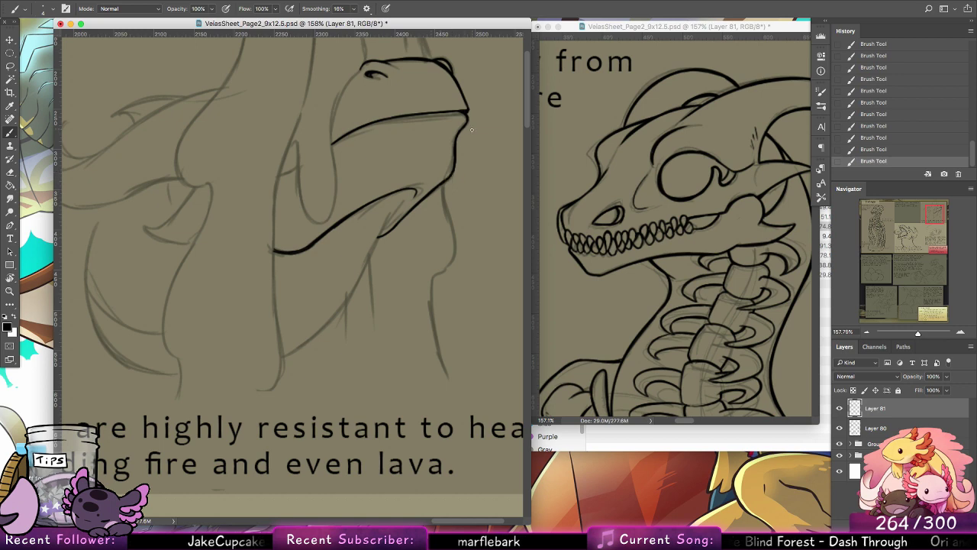
Step: Ink the vertical line rising above the nostril and the head's back edge curving down past the mouth line
{"action": "left_click_drag", "start_coordinate": [389, 197], "coordinate": [393, 300]}
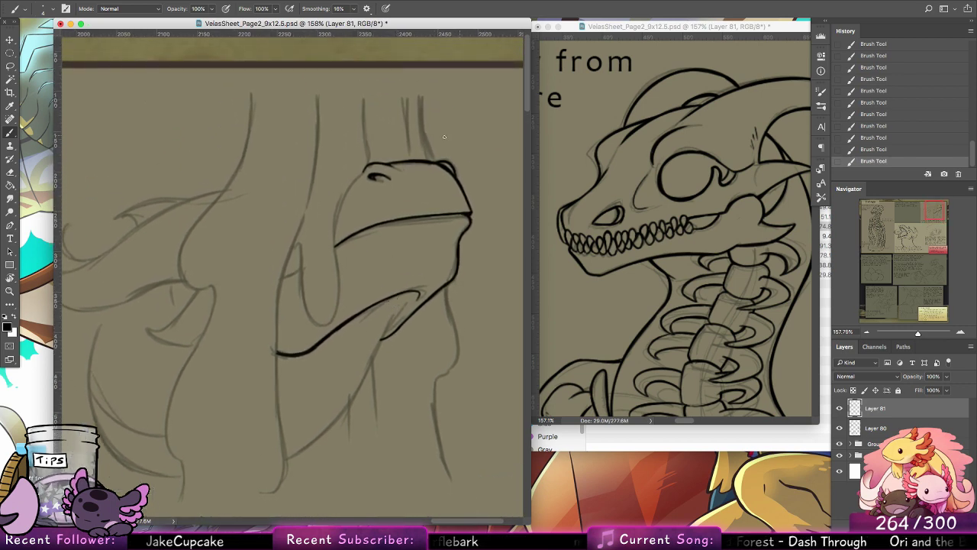
{"action": "mouse_move", "coordinate": [369, 165]}
{"action": "left_mouse_down"}
{"action": "mouse_move", "coordinate": [364, 107]}
{"action": "mouse_move", "coordinate": [372, 163]}
{"action": "left_mouse_up"}
{"action": "key", "text": "super+z"}
{"action": "key", "text": "super+z"}
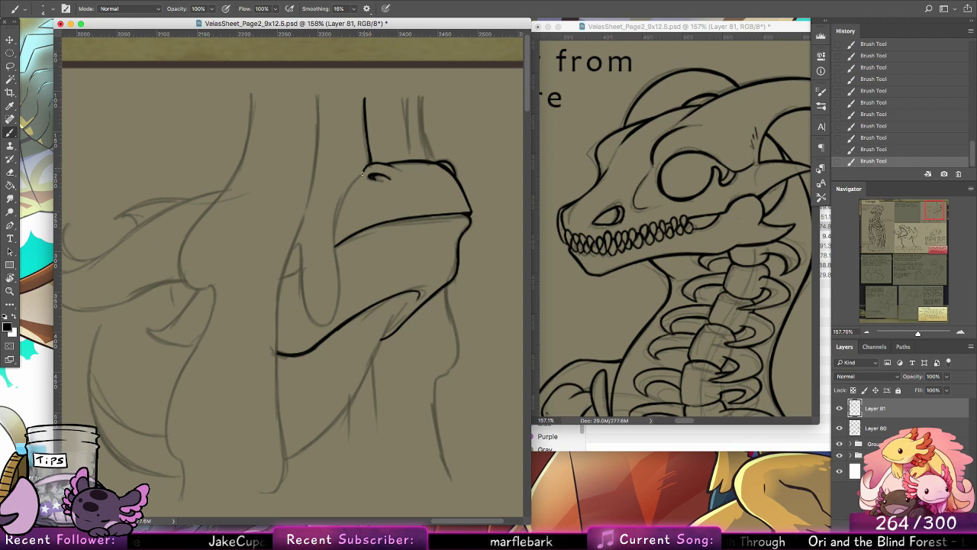
{"action": "mouse_move", "coordinate": [363, 174]}
{"action": "left_mouse_down"}
{"action": "mouse_move", "coordinate": [337, 215]}
{"action": "mouse_move", "coordinate": [336, 252]}
{"action": "left_mouse_up"}
{"action": "key", "text": "alt+super+z"}
{"action": "mouse_move", "coordinate": [365, 174]}
{"action": "left_mouse_down", "text": "alt+super"}
{"action": "mouse_move", "coordinate": [345, 197]}
{"action": "mouse_move", "coordinate": [338, 285]}
{"action": "left_mouse_up", "text": "alt+super"}
{"action": "key", "text": "alt+super+z"}
{"action": "key", "text": "alt+super+z"}
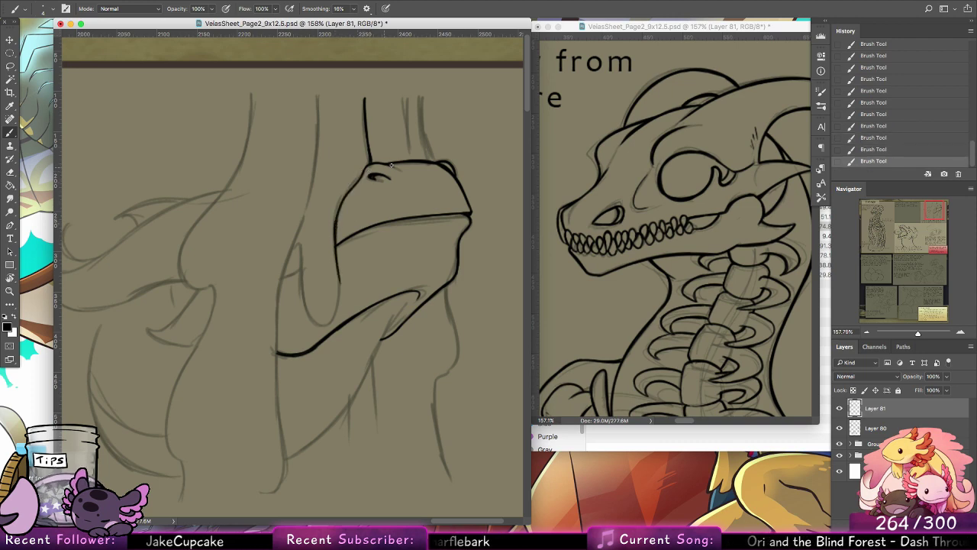
Step: Ink the rounded U-shaped drip hanging behind the mouth and join it to the head's back edge
{"action": "left_click_drag", "start_coordinate": [294, 249], "coordinate": [305, 316]}
{"action": "mouse_move", "coordinate": [302, 282]}
{"action": "left_mouse_down"}
{"action": "mouse_move", "coordinate": [322, 325]}
{"action": "mouse_move", "coordinate": [342, 307]}
{"action": "mouse_move", "coordinate": [337, 271]}
{"action": "left_mouse_up"}
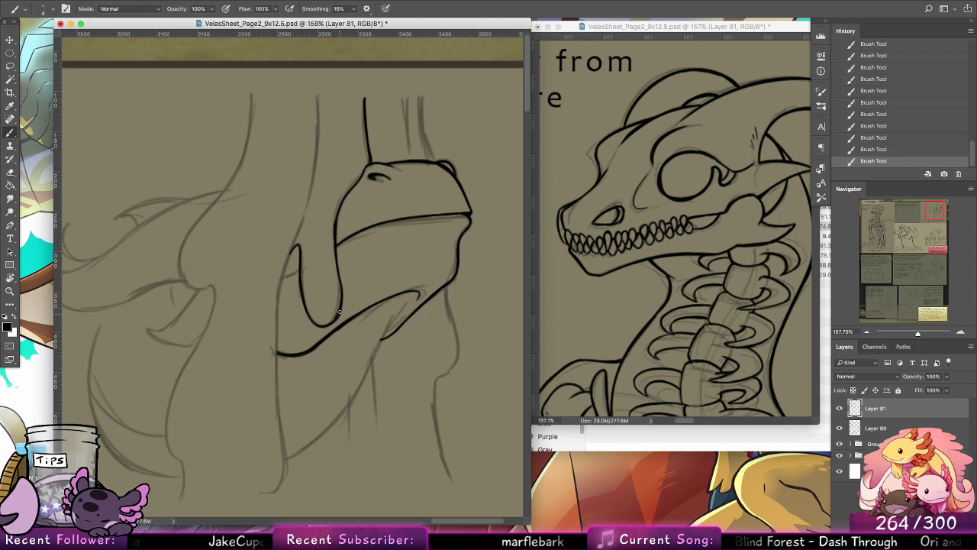
{"action": "left_click_drag", "start_coordinate": [339, 312], "coordinate": [337, 261]}
{"action": "key", "text": "super+z"}
{"action": "mouse_move", "coordinate": [341, 309]}
{"action": "left_mouse_down"}
{"action": "mouse_move", "coordinate": [337, 233]}
{"action": "mouse_move", "coordinate": [341, 307]}
{"action": "left_mouse_up"}
{"action": "key", "text": "super+z"}
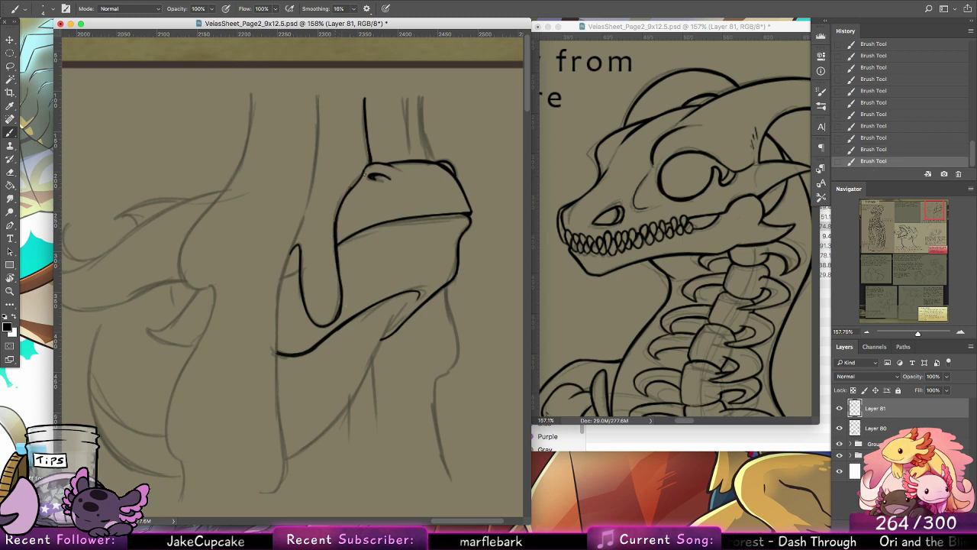
Step: Ink the long flow edge from the panel's upper end past the drip down to its hooked lower end
{"action": "mouse_move", "coordinate": [319, 93]}
{"action": "left_mouse_down"}
{"action": "mouse_move", "coordinate": [310, 207]}
{"action": "mouse_move", "coordinate": [285, 281]}
{"action": "left_mouse_up"}
{"action": "key", "text": "super+z"}
{"action": "key", "text": "super+z"}
{"action": "left_click_drag", "start_coordinate": [302, 219], "coordinate": [283, 284]}
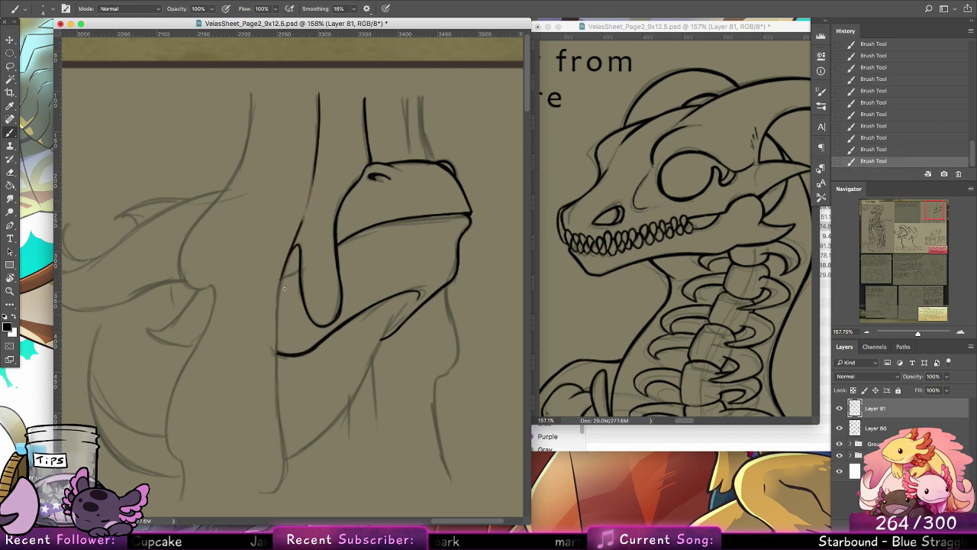
{"action": "left_click_drag", "start_coordinate": [334, 300], "coordinate": [382, 245]}
{"action": "mouse_move", "coordinate": [338, 191]}
{"action": "left_mouse_down"}
{"action": "mouse_move", "coordinate": [325, 302]}
{"action": "mouse_move", "coordinate": [333, 399]}
{"action": "mouse_move", "coordinate": [328, 428]}
{"action": "mouse_move", "coordinate": [308, 433]}
{"action": "left_mouse_up"}
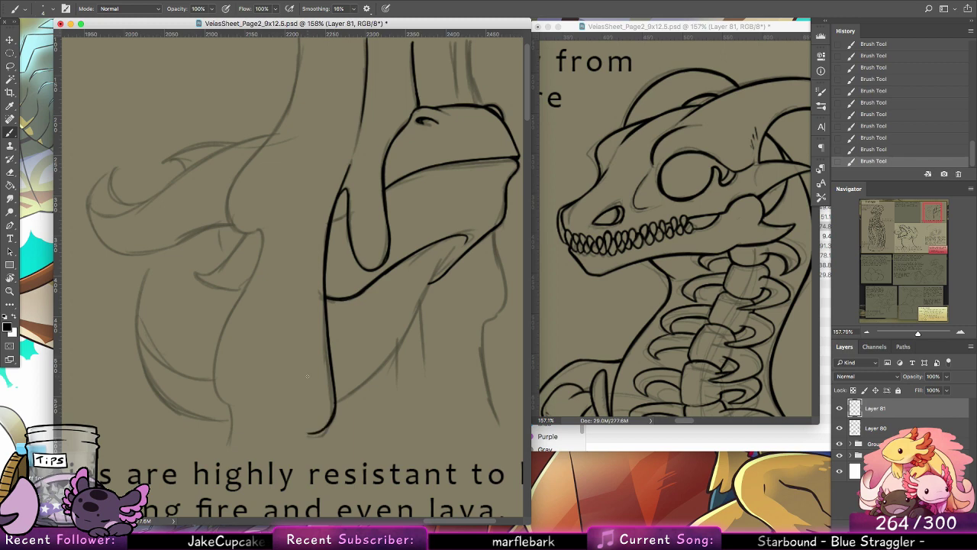
Step: Ink the central flow's left contour, bulging at mid-height and winding down to its lower end
{"action": "left_click_drag", "start_coordinate": [306, 155], "coordinate": [323, 229]}
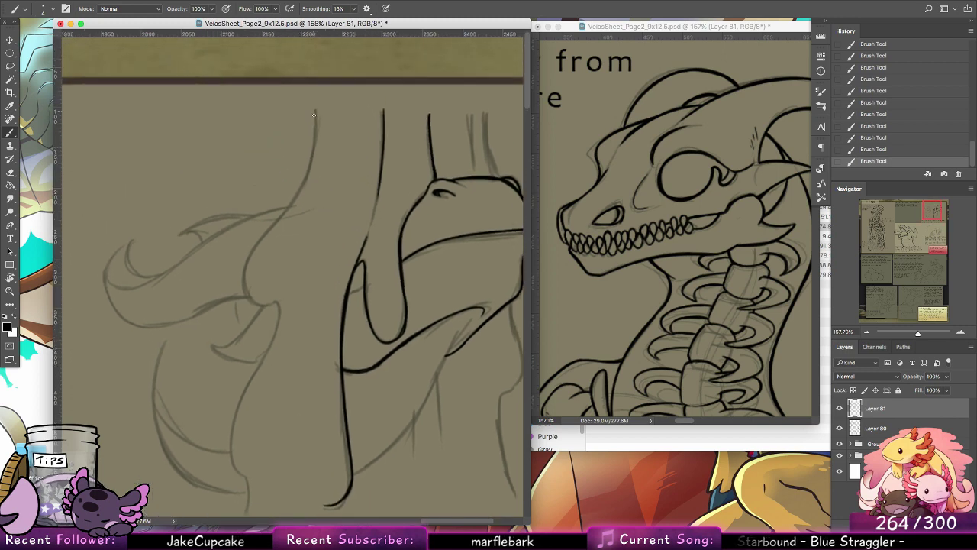
{"action": "mouse_move", "coordinate": [315, 109]}
{"action": "left_mouse_down"}
{"action": "mouse_move", "coordinate": [313, 147]}
{"action": "mouse_move", "coordinate": [249, 295]}
{"action": "left_mouse_up"}
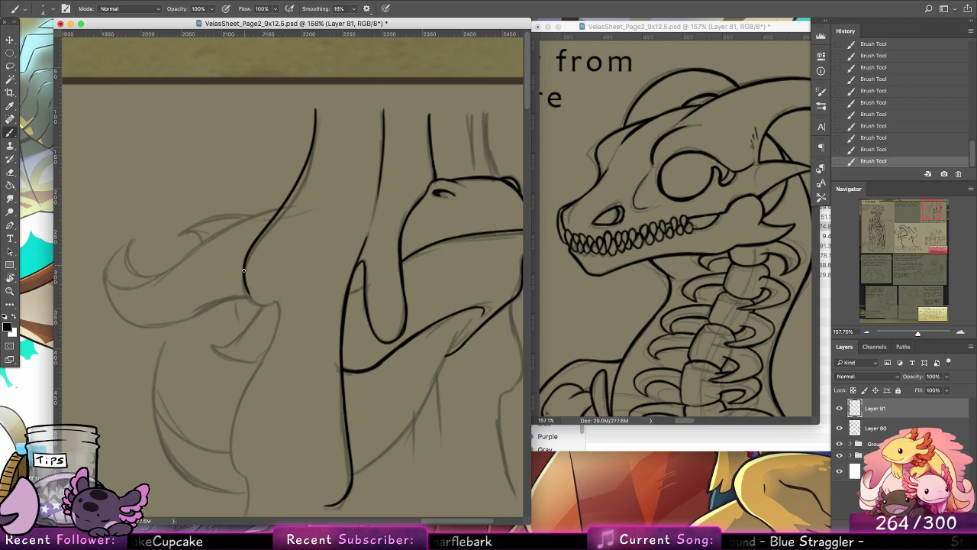
{"action": "mouse_move", "coordinate": [244, 271]}
{"action": "left_mouse_down"}
{"action": "mouse_move", "coordinate": [250, 293]}
{"action": "mouse_move", "coordinate": [290, 298]}
{"action": "mouse_move", "coordinate": [274, 296]}
{"action": "mouse_move", "coordinate": [277, 329]}
{"action": "left_mouse_up"}
{"action": "key", "text": "super+z"}
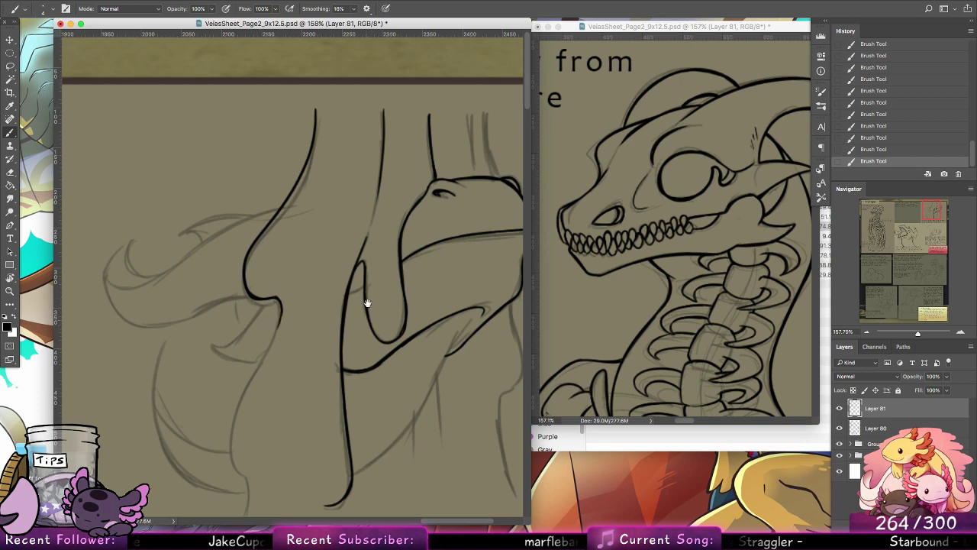
{"action": "mouse_move", "coordinate": [367, 303]}
{"action": "left_mouse_down"}
{"action": "mouse_move", "coordinate": [338, 226]}
{"action": "mouse_move", "coordinate": [252, 374]}
{"action": "mouse_move", "coordinate": [268, 385]}
{"action": "left_mouse_up"}
{"action": "left_click_drag", "start_coordinate": [267, 411], "coordinate": [263, 420]}
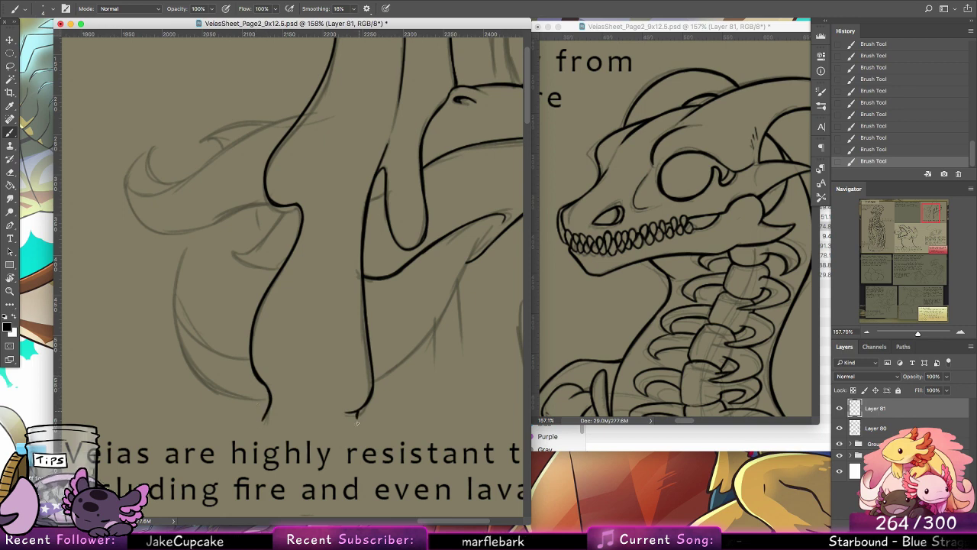
Step: Ink the diagonal curve from beneath the jaw down to the central flow's lower edge, redrawing it until smooth
{"action": "left_click_drag", "start_coordinate": [452, 203], "coordinate": [274, 251]}
{"action": "key", "text": "super+z"}
{"action": "key", "text": "super+z"}
{"action": "key", "text": "super+z"}
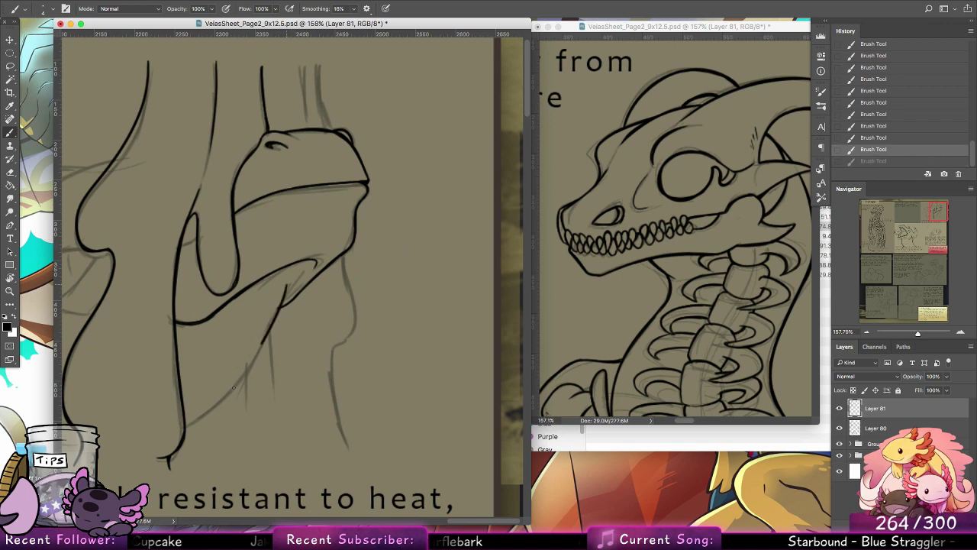
{"action": "key", "text": "super+z"}
{"action": "key", "text": "super+z"}
{"action": "key", "text": "super+z"}
{"action": "key", "text": "super+z"}
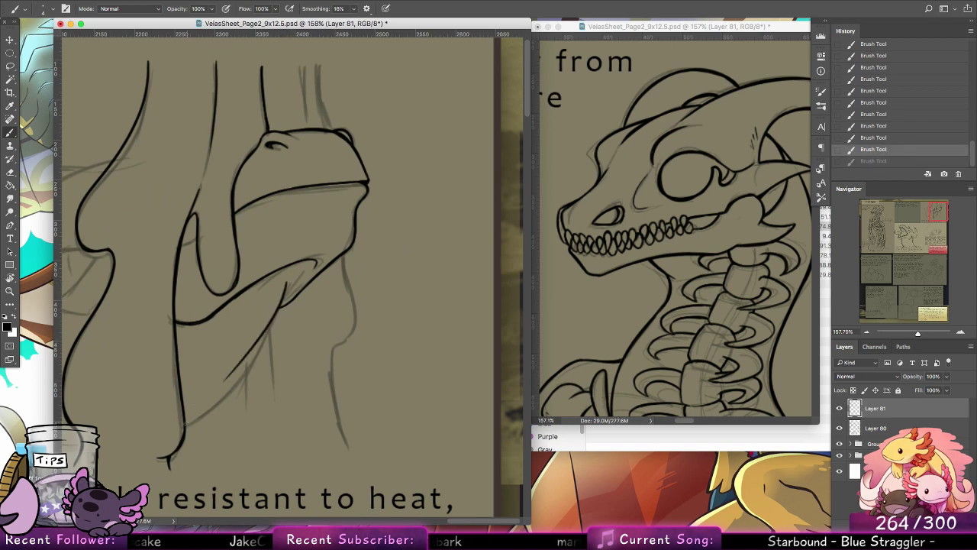
{"action": "mouse_move", "coordinate": [186, 426]}
{"action": "left_mouse_down"}
{"action": "mouse_move", "coordinate": [277, 309]}
{"action": "mouse_move", "coordinate": [239, 375]}
{"action": "left_mouse_up"}
{"action": "mouse_move", "coordinate": [186, 428]}
{"action": "left_mouse_down"}
{"action": "mouse_move", "coordinate": [256, 355]}
{"action": "mouse_move", "coordinate": [209, 411]}
{"action": "mouse_move", "coordinate": [253, 359]}
{"action": "left_mouse_up"}
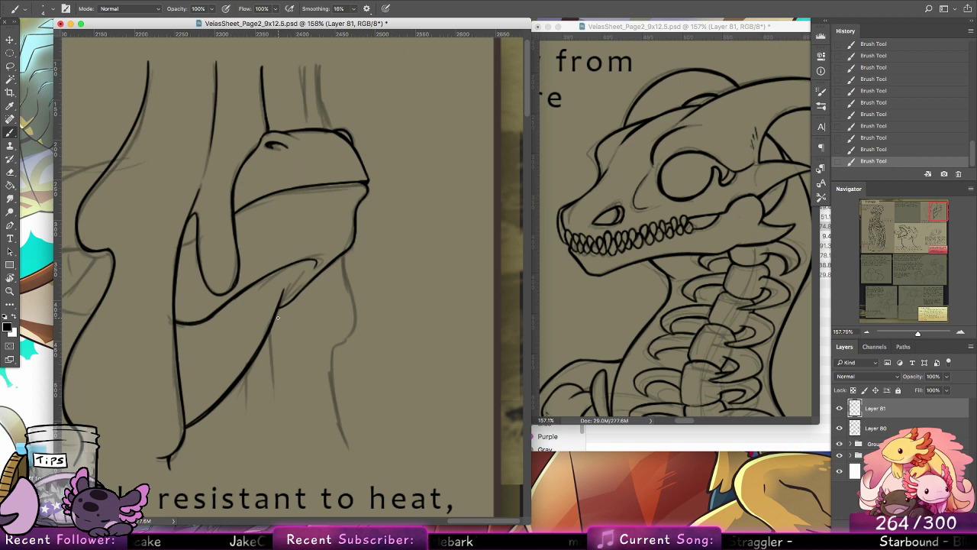
Step: Ink the notched contour descending from the jaw's right side and a short vertical line beside the diagonal curve
{"action": "left_click_drag", "start_coordinate": [343, 258], "coordinate": [354, 310]}
{"action": "key", "text": "ctrl+z"}
{"action": "mouse_move", "coordinate": [341, 256]}
{"action": "left_mouse_down"}
{"action": "mouse_move", "coordinate": [353, 315]}
{"action": "mouse_move", "coordinate": [325, 355]}
{"action": "mouse_move", "coordinate": [334, 406]}
{"action": "left_mouse_up"}
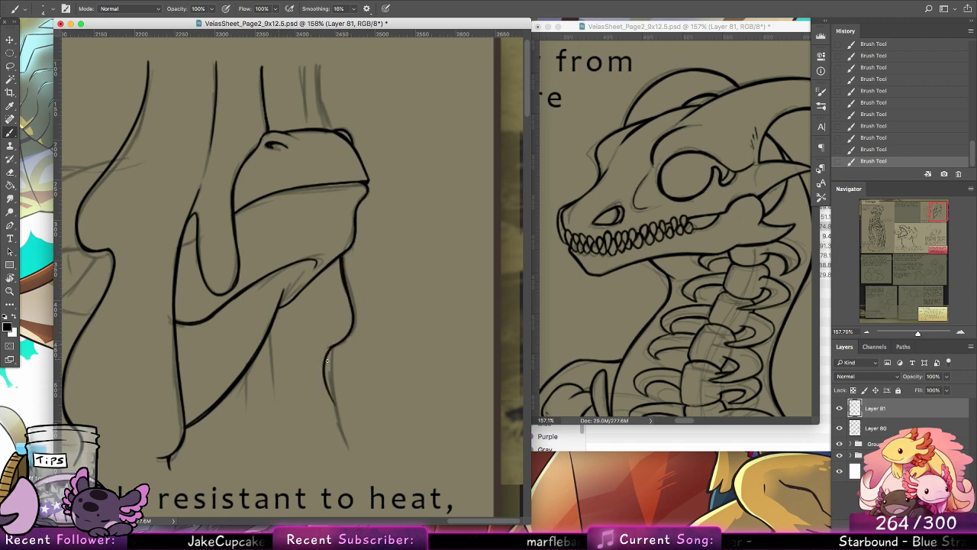
{"action": "key", "text": "ctrl+z"}
{"action": "mouse_move", "coordinate": [334, 347]}
{"action": "left_mouse_down"}
{"action": "mouse_move", "coordinate": [322, 385]}
{"action": "mouse_move", "coordinate": [346, 447]}
{"action": "left_mouse_up"}
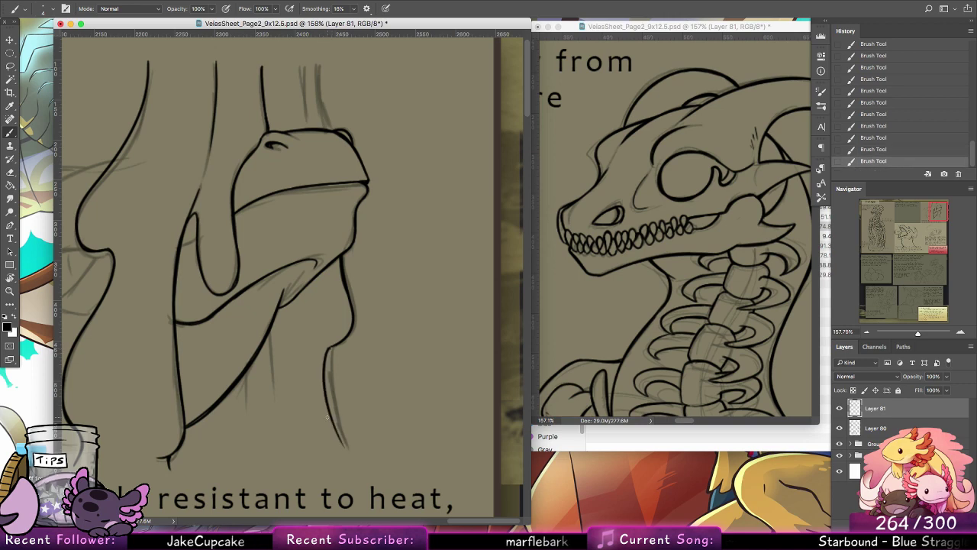
{"action": "left_click_drag", "start_coordinate": [329, 350], "coordinate": [341, 344]}
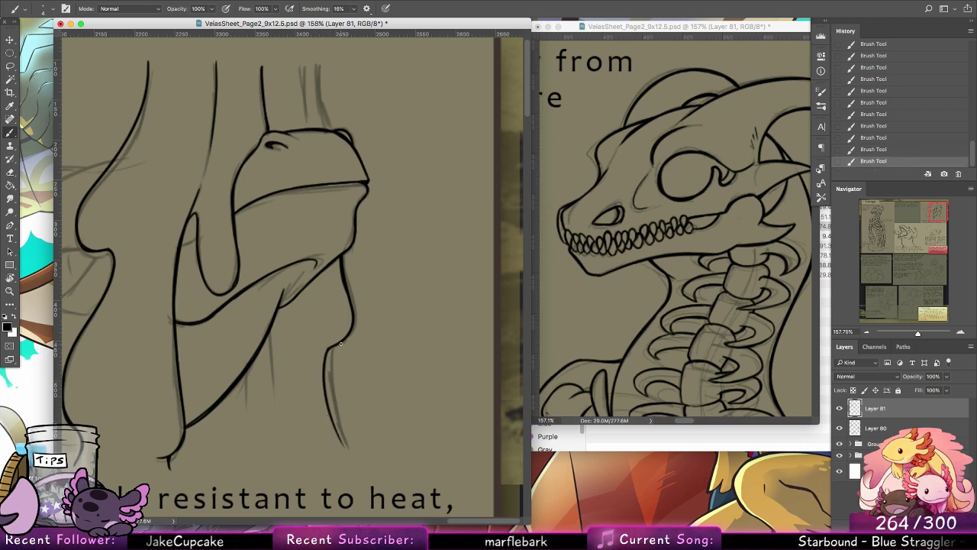
{"action": "left_click_drag", "start_coordinate": [270, 336], "coordinate": [269, 393]}
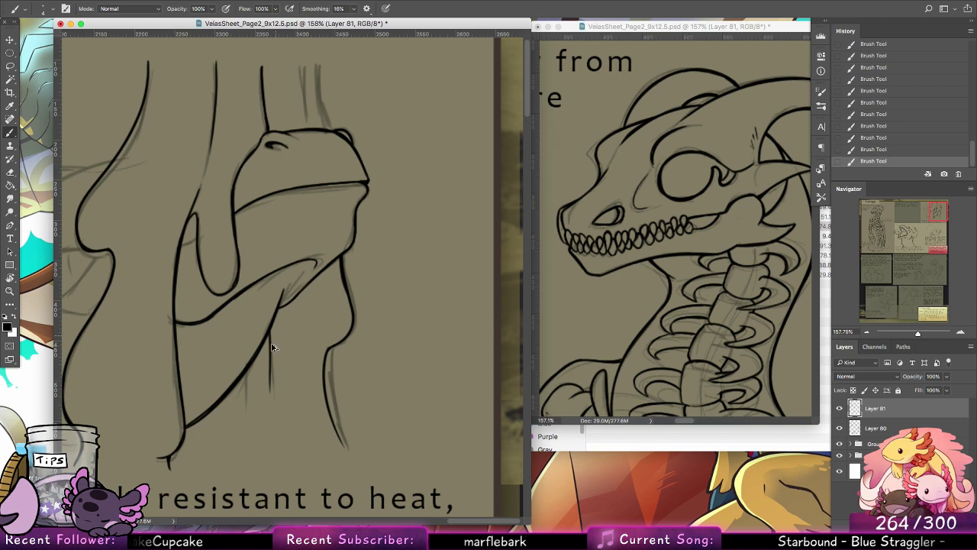
Step: Redraw the short line beside the diagonal curve as a longer curve, and ink the flow edge rising from the head's upper right side
{"action": "key", "text": "ctrl+z"}
{"action": "left_click_drag", "start_coordinate": [270, 336], "coordinate": [256, 442]}
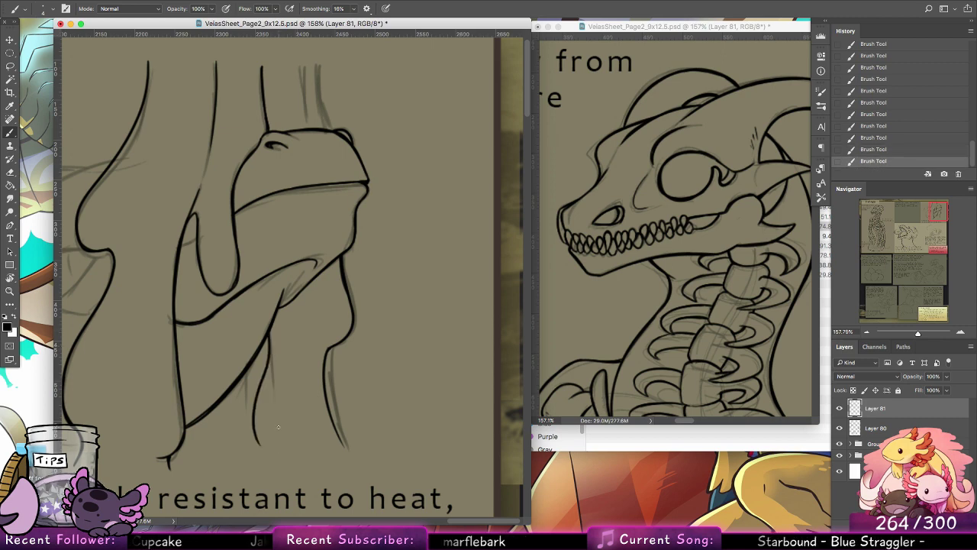
{"action": "scroll", "coordinate": [388, 239], "scroll_direction": "up", "scroll_amount": 3}
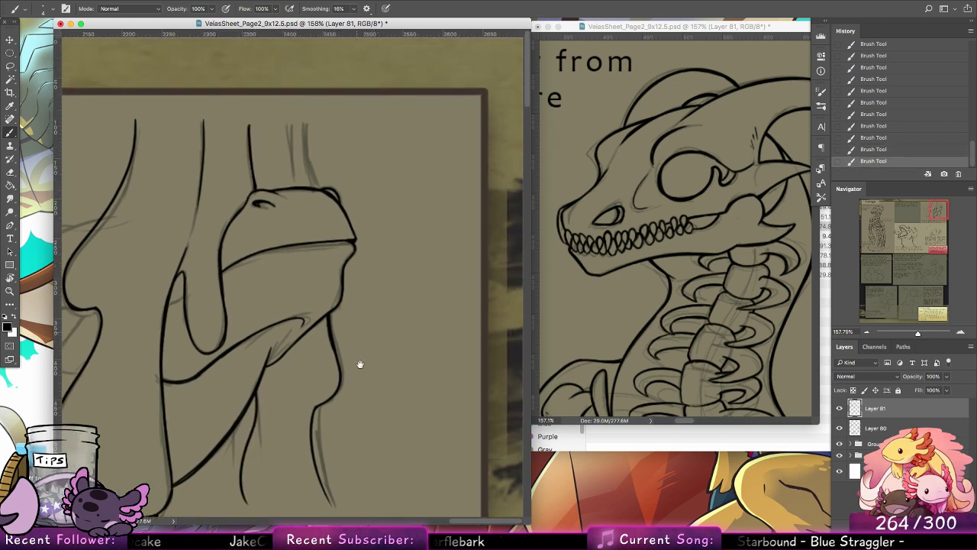
{"action": "left_click_drag", "start_coordinate": [315, 189], "coordinate": [306, 114]}
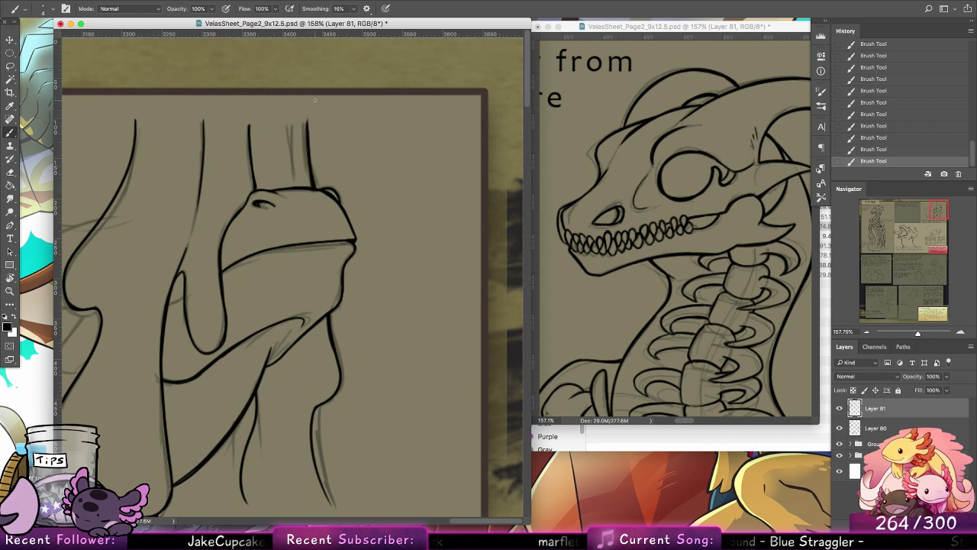
Step: Ink the small pointed barb below the notch in the left flow's outer edge, including its short inner curve
{"action": "left_click_drag", "start_coordinate": [266, 338], "coordinate": [500, 269]}
{"action": "mouse_move", "coordinate": [220, 247]}
{"action": "left_mouse_down"}
{"action": "mouse_move", "coordinate": [415, 188]}
{"action": "mouse_move", "coordinate": [155, 307]}
{"action": "mouse_move", "coordinate": [90, 299]}
{"action": "left_mouse_up"}
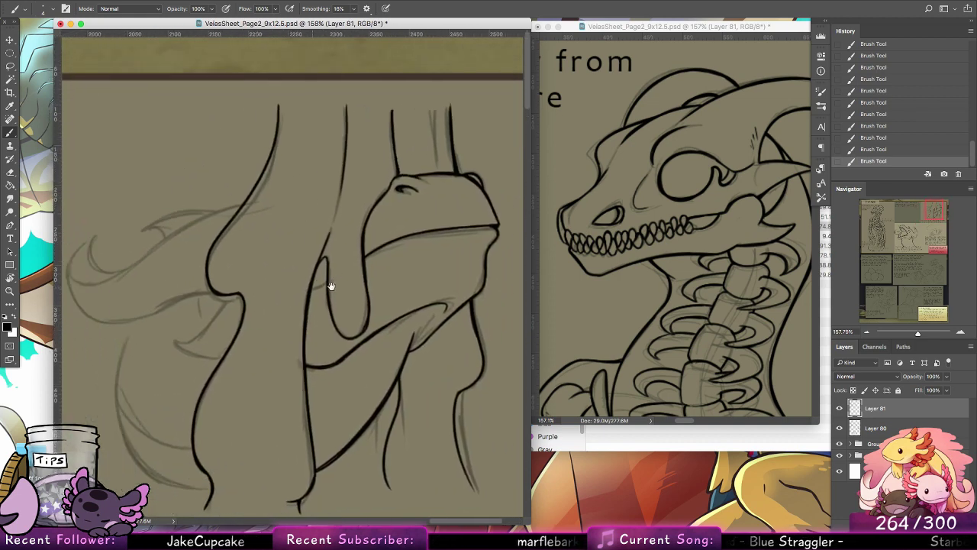
{"action": "left_click_drag", "start_coordinate": [330, 287], "coordinate": [454, 285]}
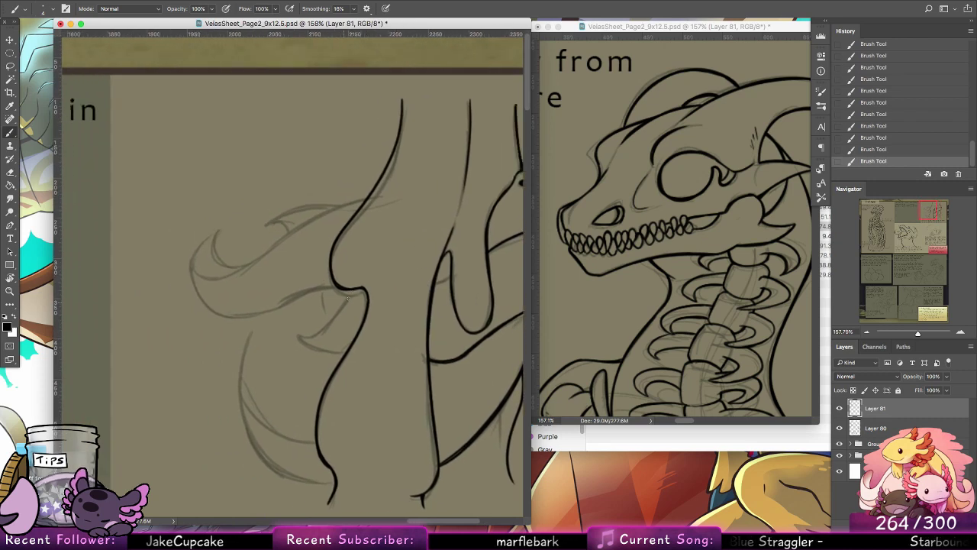
{"action": "mouse_move", "coordinate": [364, 290]}
{"action": "left_mouse_down"}
{"action": "mouse_move", "coordinate": [354, 313]}
{"action": "mouse_move", "coordinate": [360, 328]}
{"action": "mouse_move", "coordinate": [317, 332]}
{"action": "left_mouse_up"}
{"action": "key", "text": "super+alt+z"}
{"action": "key", "text": "super+alt+z"}
{"action": "key", "text": "super+z"}
{"action": "mouse_move", "coordinate": [362, 291]}
{"action": "left_mouse_down"}
{"action": "mouse_move", "coordinate": [342, 309]}
{"action": "mouse_move", "coordinate": [303, 312]}
{"action": "mouse_move", "coordinate": [319, 331]}
{"action": "mouse_move", "coordinate": [299, 338]}
{"action": "mouse_move", "coordinate": [312, 349]}
{"action": "mouse_move", "coordinate": [325, 352]}
{"action": "mouse_move", "coordinate": [300, 338]}
{"action": "mouse_move", "coordinate": [359, 345]}
{"action": "mouse_move", "coordinate": [319, 351]}
{"action": "mouse_move", "coordinate": [347, 354]}
{"action": "left_mouse_up"}
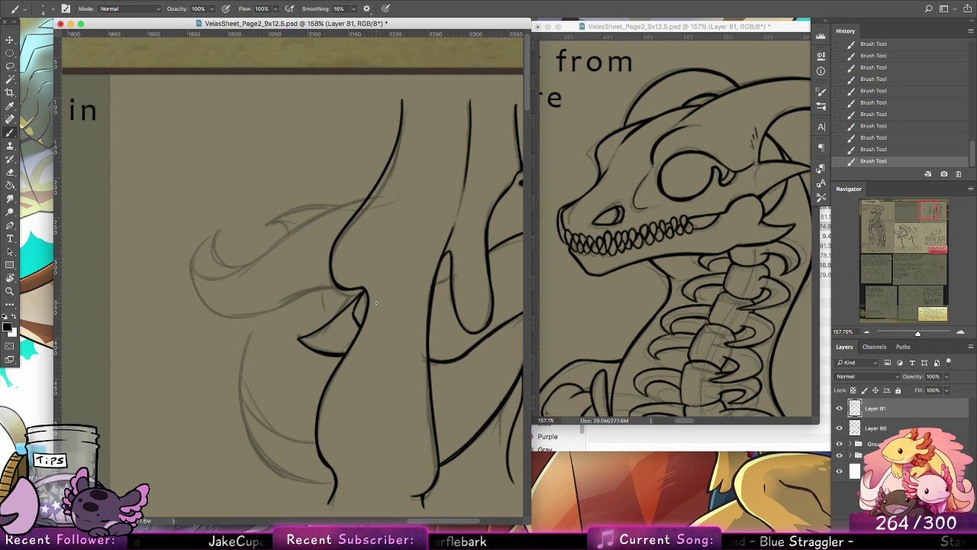
Step: Ink the curled shape left of the flow, with its long upper edge, hooked tip and sweeping lower edge
{"action": "mouse_move", "coordinate": [364, 201]}
{"action": "left_mouse_down"}
{"action": "mouse_move", "coordinate": [199, 265]}
{"action": "mouse_move", "coordinate": [212, 233]}
{"action": "mouse_move", "coordinate": [232, 265]}
{"action": "mouse_move", "coordinate": [217, 238]}
{"action": "mouse_move", "coordinate": [246, 263]}
{"action": "mouse_move", "coordinate": [201, 295]}
{"action": "left_mouse_up"}
{"action": "key", "text": "super+z"}
{"action": "key", "text": "super+z"}
{"action": "mouse_move", "coordinate": [199, 252]}
{"action": "left_mouse_down"}
{"action": "mouse_move", "coordinate": [201, 295]}
{"action": "mouse_move", "coordinate": [217, 314]}
{"action": "left_mouse_up"}
{"action": "mouse_move", "coordinate": [197, 275]}
{"action": "left_mouse_down"}
{"action": "mouse_move", "coordinate": [227, 316]}
{"action": "mouse_move", "coordinate": [243, 302]}
{"action": "mouse_move", "coordinate": [217, 311]}
{"action": "mouse_move", "coordinate": [292, 304]}
{"action": "left_mouse_up"}
{"action": "left_click_drag", "start_coordinate": [232, 316], "coordinate": [340, 288]}
{"action": "left_click_drag", "start_coordinate": [310, 294], "coordinate": [331, 290]}
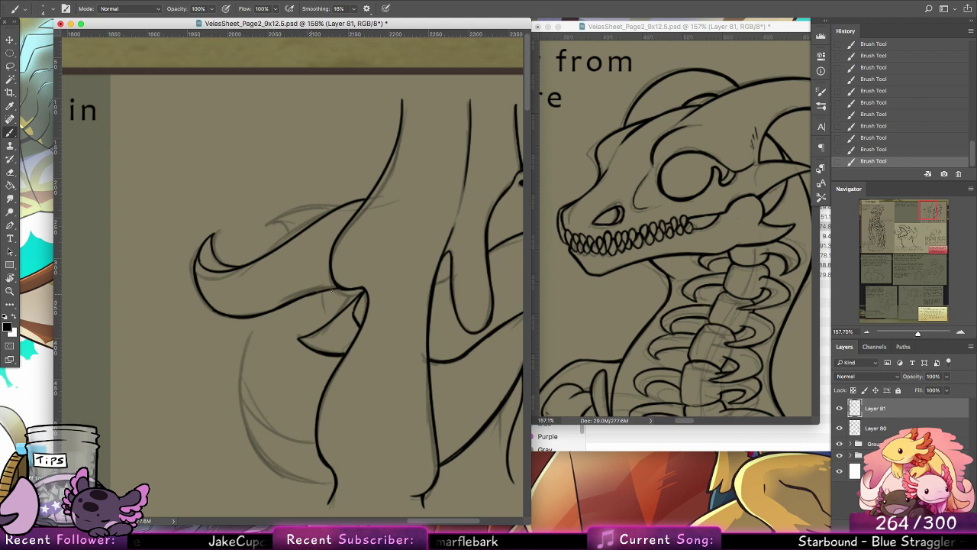
Step: Redraw the curled shape's lower edge as one smooth sweep and ink the small spike along its upper edge
{"action": "key", "text": "super+z"}
{"action": "key", "text": "super+z"}
{"action": "key", "text": "super+z"}
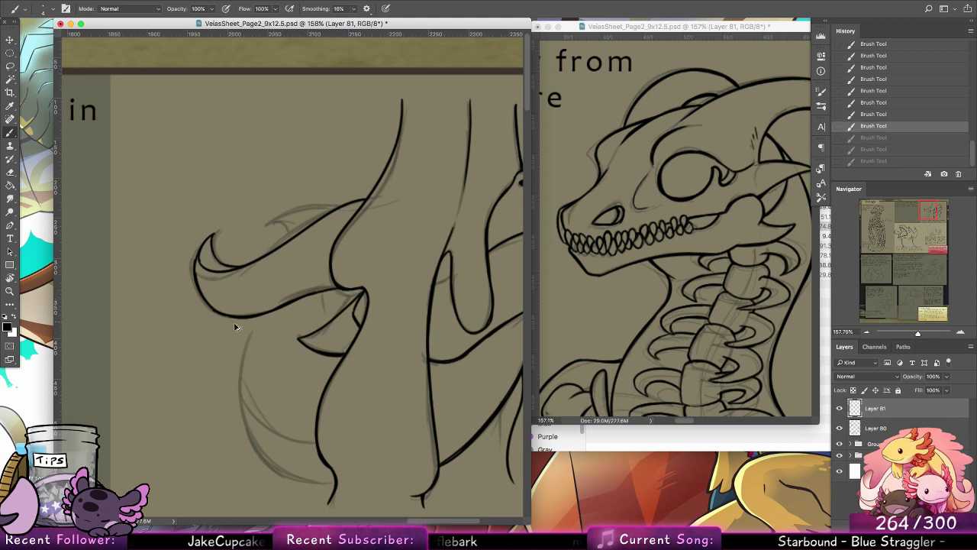
{"action": "key", "text": "super+z"}
{"action": "key", "text": "super+z"}
{"action": "key", "text": "super+z"}
{"action": "key", "text": "super+z"}
{"action": "mouse_move", "coordinate": [196, 274]}
{"action": "left_mouse_down"}
{"action": "mouse_move", "coordinate": [229, 314]}
{"action": "mouse_move", "coordinate": [337, 286]}
{"action": "left_mouse_up"}
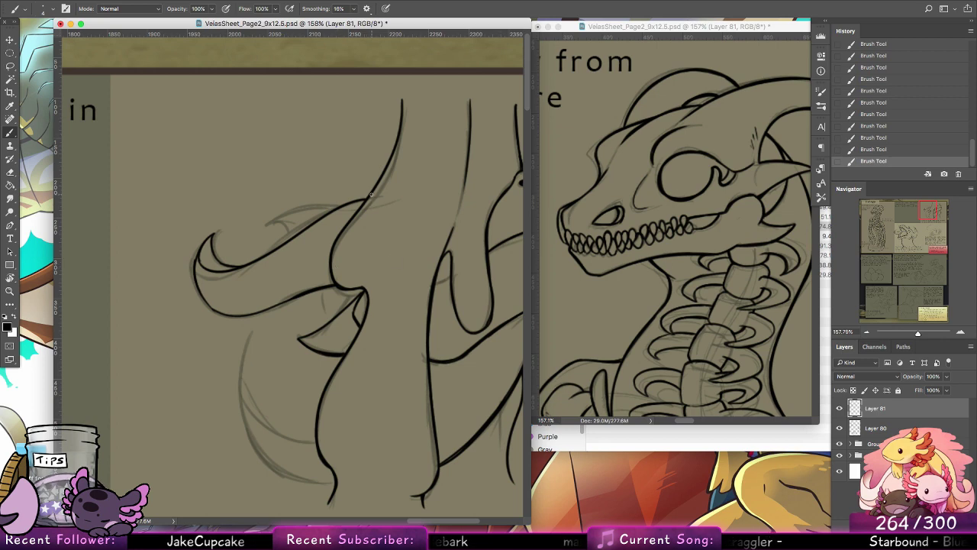
{"action": "mouse_move", "coordinate": [371, 195]}
{"action": "left_mouse_down"}
{"action": "mouse_move", "coordinate": [291, 217]}
{"action": "mouse_move", "coordinate": [366, 193]}
{"action": "mouse_move", "coordinate": [320, 219]}
{"action": "mouse_move", "coordinate": [369, 194]}
{"action": "mouse_move", "coordinate": [329, 201]}
{"action": "mouse_move", "coordinate": [368, 193]}
{"action": "left_mouse_up"}
{"action": "key", "text": "super+z"}
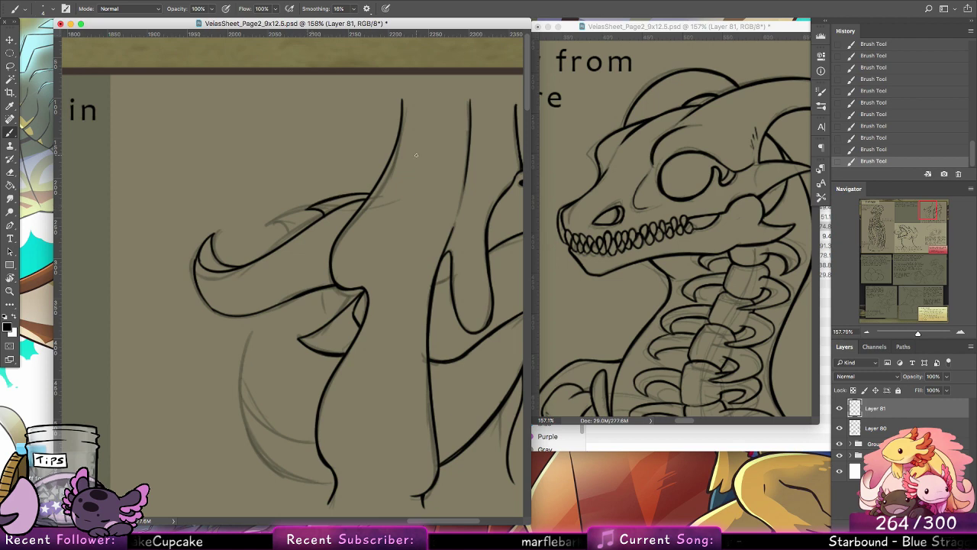
Step: Ink the large rounded contour from beneath the curled shape down to the left flow's lower end
{"action": "scroll", "coordinate": [440, 344], "scroll_direction": "down", "scroll_amount": 5}
{"action": "scroll", "coordinate": [440, 345], "scroll_direction": "right", "scroll_amount": 5}
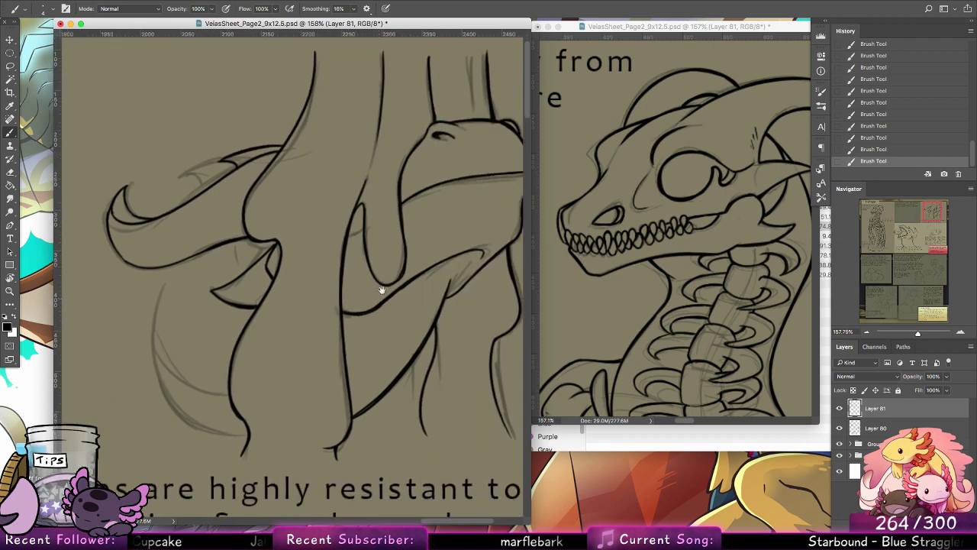
{"action": "left_click_drag", "start_coordinate": [185, 245], "coordinate": [170, 348]}
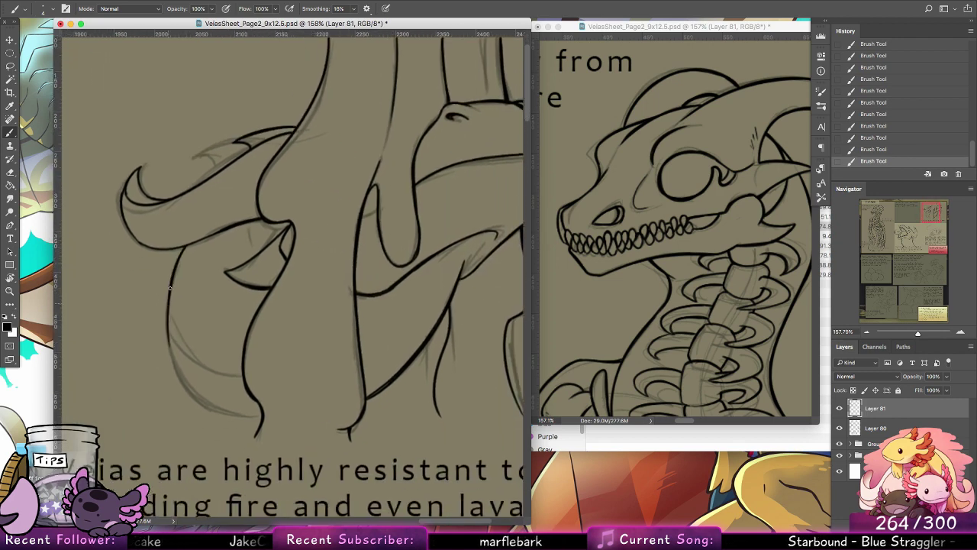
{"action": "left_click_drag", "start_coordinate": [168, 299], "coordinate": [194, 390]}
{"action": "mouse_move", "coordinate": [169, 334]}
{"action": "left_mouse_down"}
{"action": "mouse_move", "coordinate": [207, 402]}
{"action": "mouse_move", "coordinate": [174, 351]}
{"action": "mouse_move", "coordinate": [185, 381]}
{"action": "mouse_move", "coordinate": [201, 398]}
{"action": "mouse_move", "coordinate": [174, 356]}
{"action": "mouse_move", "coordinate": [228, 411]}
{"action": "mouse_move", "coordinate": [179, 366]}
{"action": "mouse_move", "coordinate": [255, 418]}
{"action": "mouse_move", "coordinate": [217, 379]}
{"action": "mouse_move", "coordinate": [228, 412]}
{"action": "mouse_move", "coordinate": [197, 390]}
{"action": "mouse_move", "coordinate": [262, 417]}
{"action": "left_mouse_up"}
{"action": "key", "text": "super+z"}
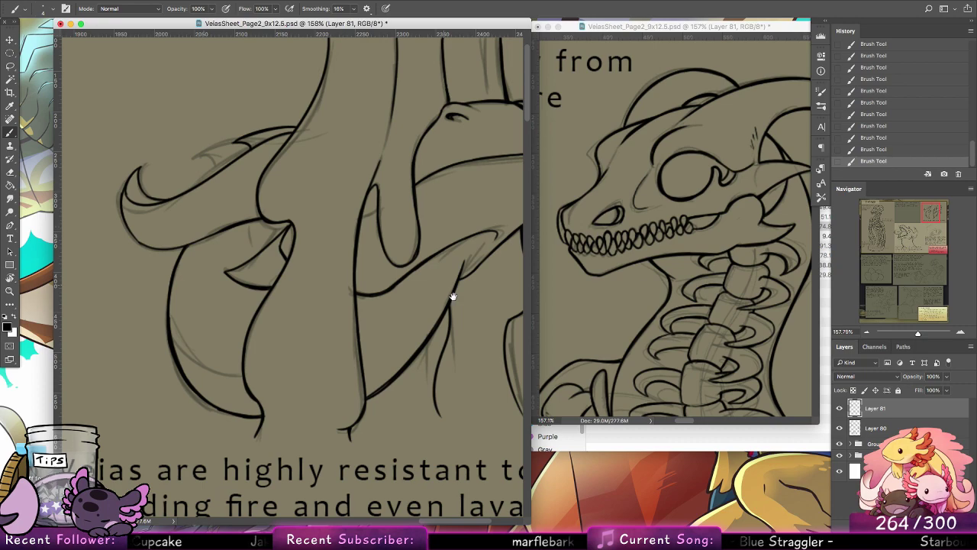
Step: Try the upper lid line on the eye sketch, undo it and set the brush size to 7 px
{"action": "scroll", "coordinate": [451, 295], "scroll_direction": "right", "scroll_amount": 5}
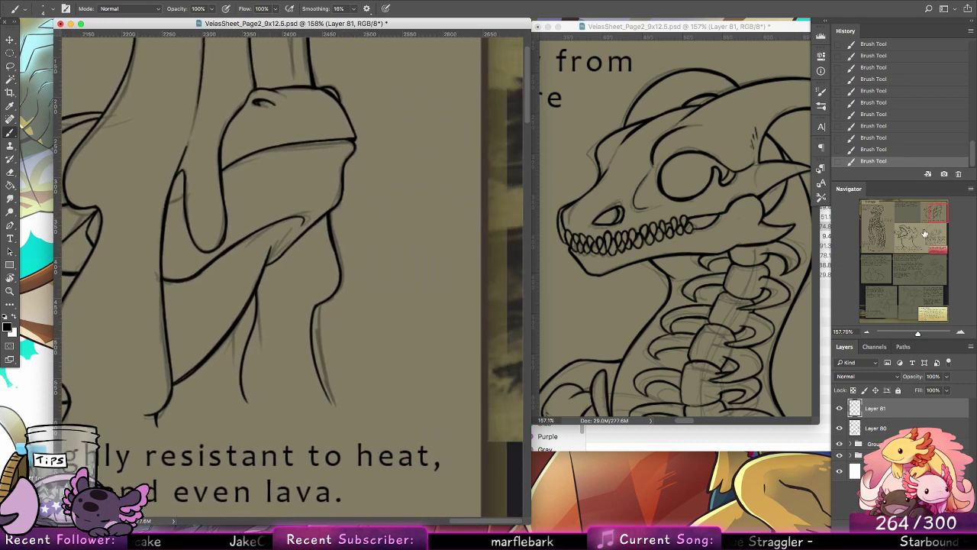
{"action": "mouse_move", "coordinate": [927, 232]}
{"action": "left_mouse_down"}
{"action": "mouse_move", "coordinate": [937, 234]}
{"action": "mouse_move", "coordinate": [227, 350]}
{"action": "mouse_move", "coordinate": [377, 273]}
{"action": "mouse_move", "coordinate": [931, 236]}
{"action": "mouse_move", "coordinate": [924, 228]}
{"action": "left_mouse_up"}
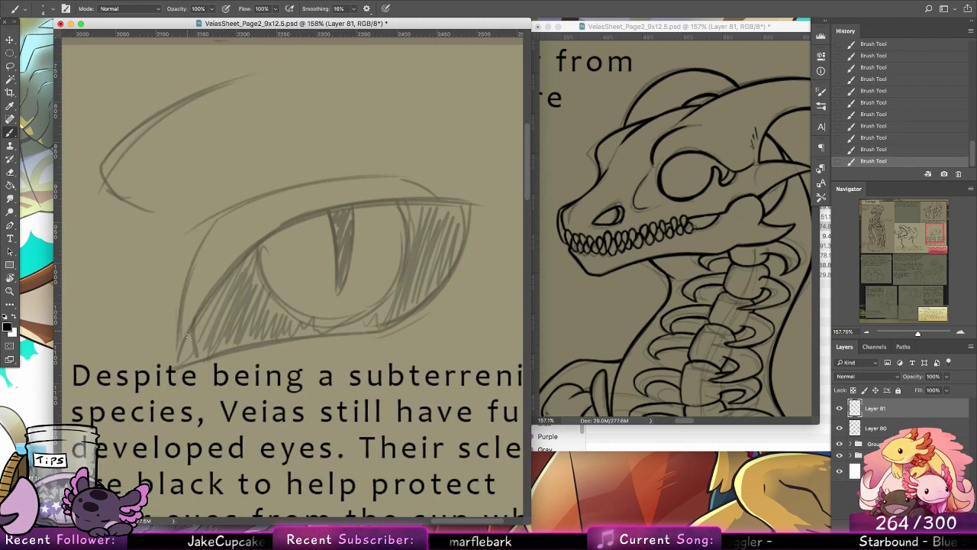
{"action": "left_click_drag", "start_coordinate": [186, 335], "coordinate": [327, 217]}
{"action": "key", "text": "super+z"}
{"action": "mouse_move", "coordinate": [180, 350]}
{"action": "left_mouse_down"}
{"action": "mouse_move", "coordinate": [243, 263]}
{"action": "mouse_move", "coordinate": [344, 215]}
{"action": "left_mouse_up"}
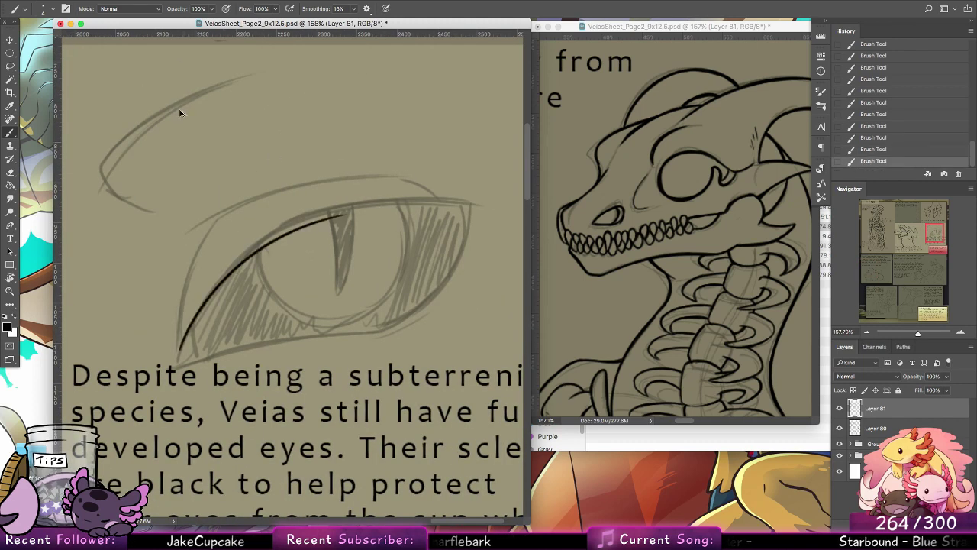
{"action": "key", "text": "super+z"}
{"action": "left_click", "coordinate": [46, 9]}
{"action": "left_click", "coordinate": [97, 107]}
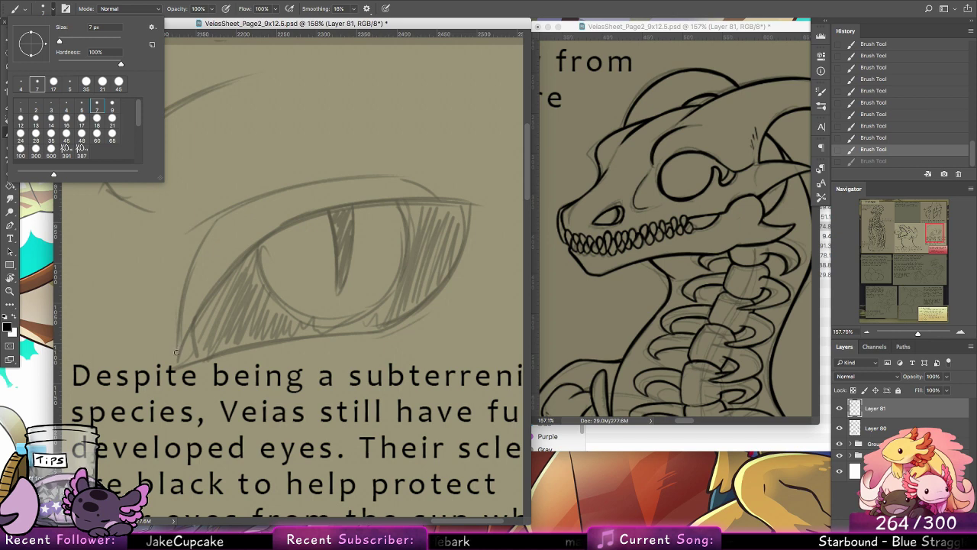
Step: Ink the eye's upper lid as a thick arc from the inner corner to a tapered outer end, redrawing until smooth
{"action": "left_click_drag", "start_coordinate": [177, 353], "coordinate": [381, 211]}
{"action": "key", "text": "super+z"}
{"action": "left_click_drag", "start_coordinate": [184, 339], "coordinate": [393, 207]}
{"action": "key", "text": "super+z"}
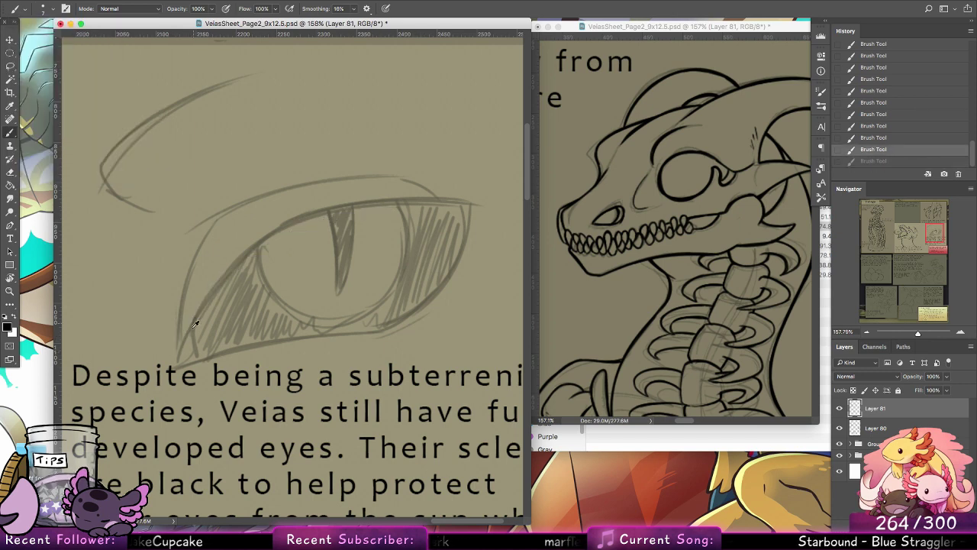
{"action": "left_click_drag", "start_coordinate": [182, 345], "coordinate": [324, 215]}
{"action": "left_click_drag", "start_coordinate": [271, 239], "coordinate": [465, 202]}
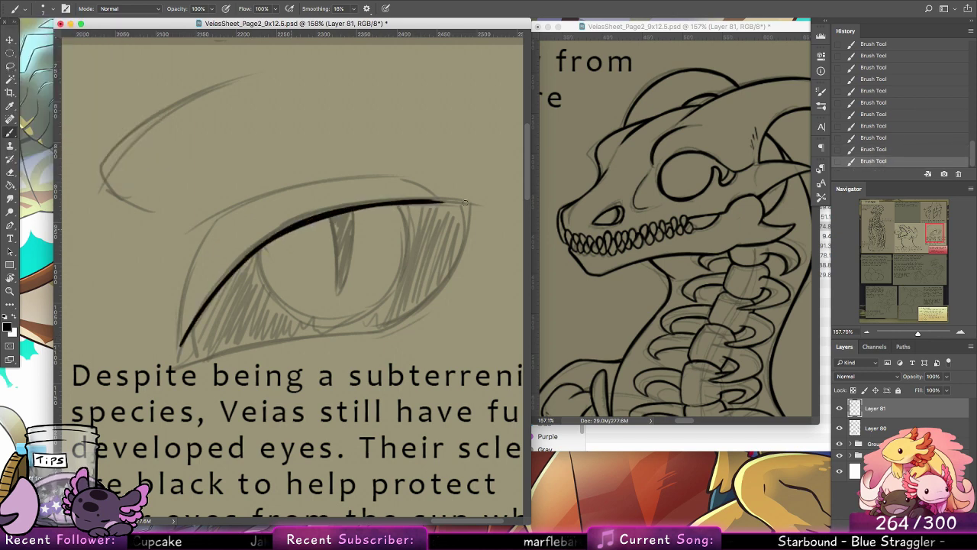
{"action": "left_click_drag", "start_coordinate": [378, 204], "coordinate": [490, 201]}
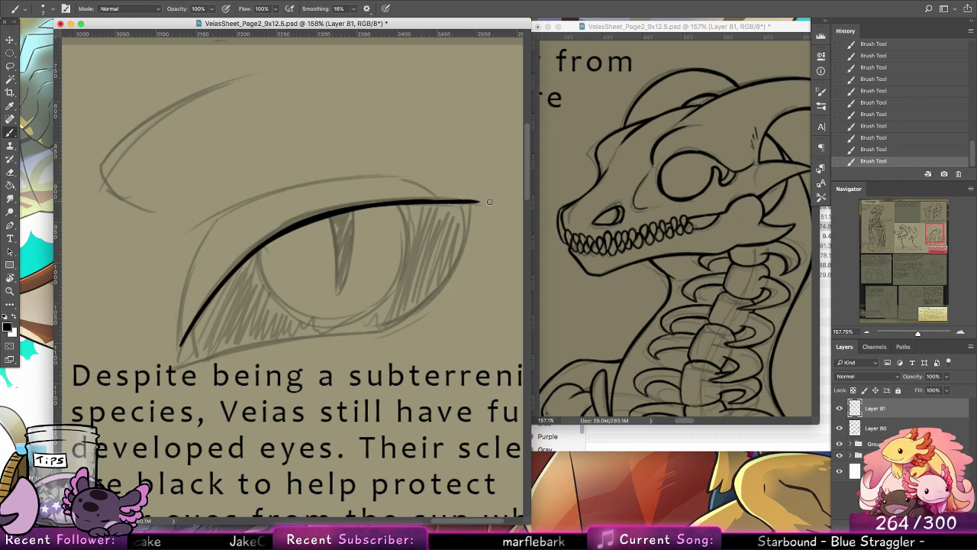
{"action": "key", "text": "super+z"}
{"action": "key", "text": "super+z"}
{"action": "left_click_drag", "start_coordinate": [384, 205], "coordinate": [488, 206]}
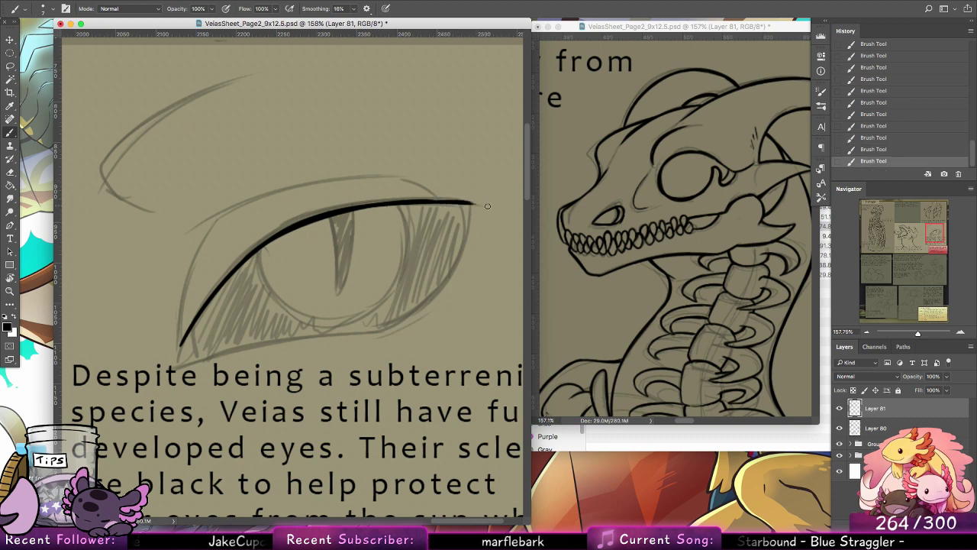
{"action": "left_click_drag", "start_coordinate": [416, 203], "coordinate": [490, 203]}
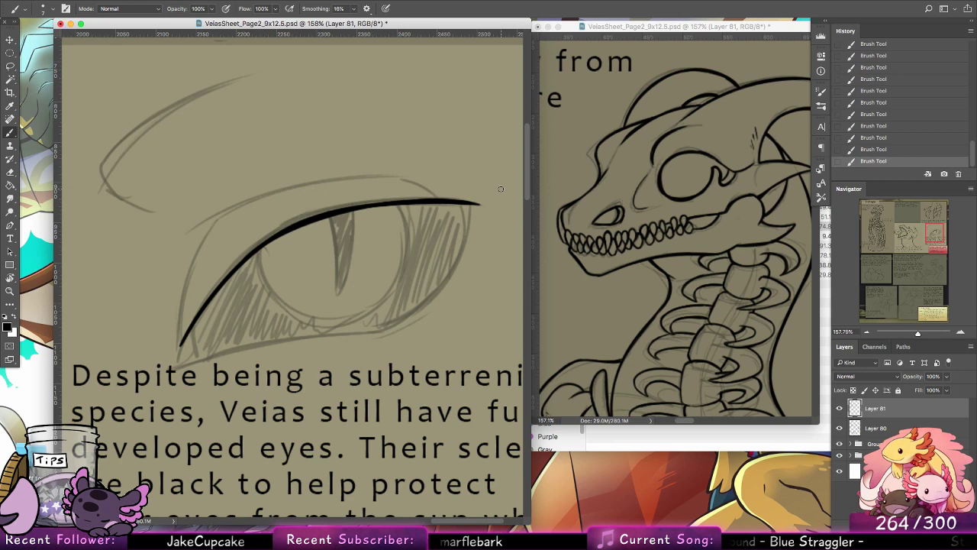
Step: Ink the eye's lower lid line from the inner corner toward the outer side, redrawing it until it fits
{"action": "left_click_drag", "start_coordinate": [186, 341], "coordinate": [333, 320]}
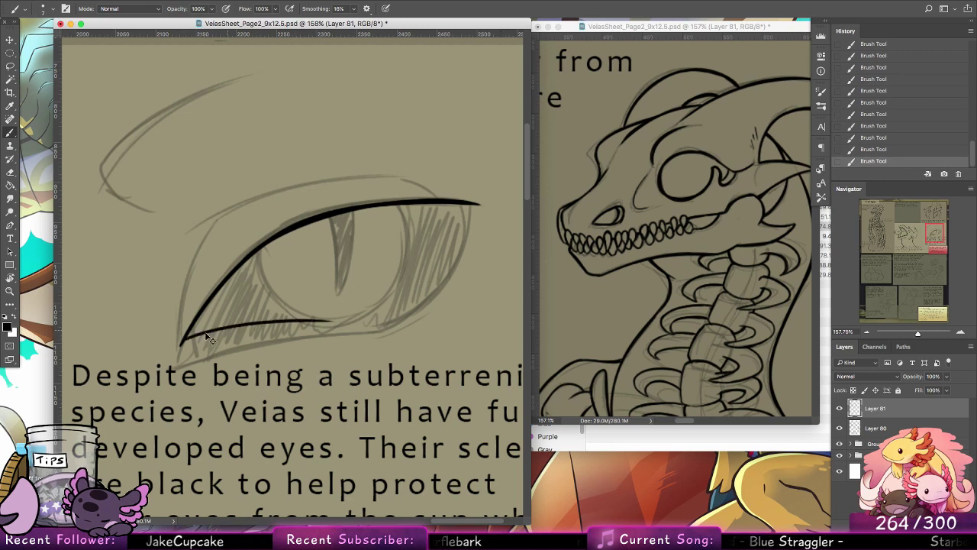
{"action": "key", "text": "super+z"}
{"action": "left_click_drag", "start_coordinate": [186, 340], "coordinate": [415, 331]}
{"action": "key", "text": "super+z"}
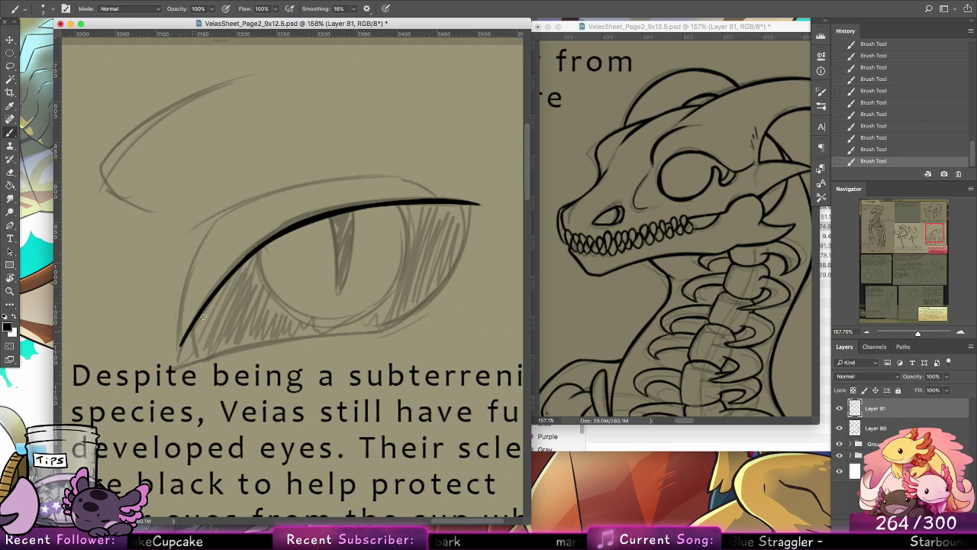
{"action": "left_click_drag", "start_coordinate": [176, 355], "coordinate": [388, 324]}
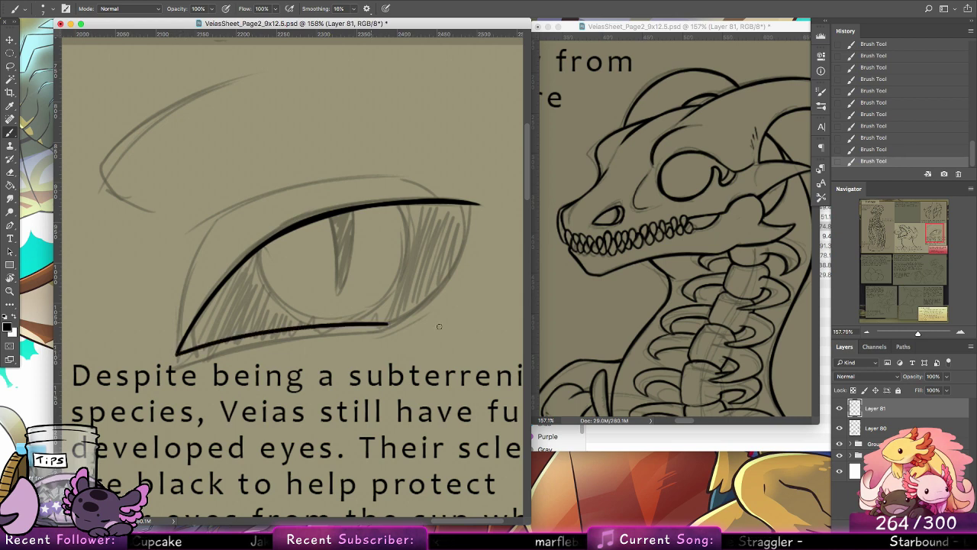
{"action": "key", "text": "super+z"}
{"action": "mouse_move", "coordinate": [176, 355]}
{"action": "left_mouse_down"}
{"action": "mouse_move", "coordinate": [362, 331]}
{"action": "mouse_move", "coordinate": [471, 240]}
{"action": "left_mouse_up"}
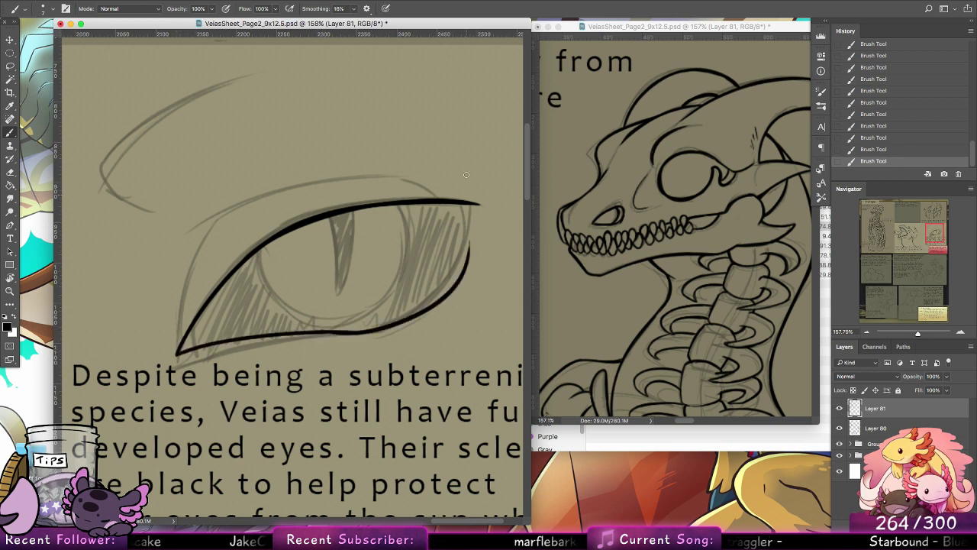
Step: Redraw the eye's outer curve so it rounds up from the lower lid and meets the upper lid line
{"action": "key", "text": "super+z"}
{"action": "left_click_drag", "start_coordinate": [462, 205], "coordinate": [412, 301]}
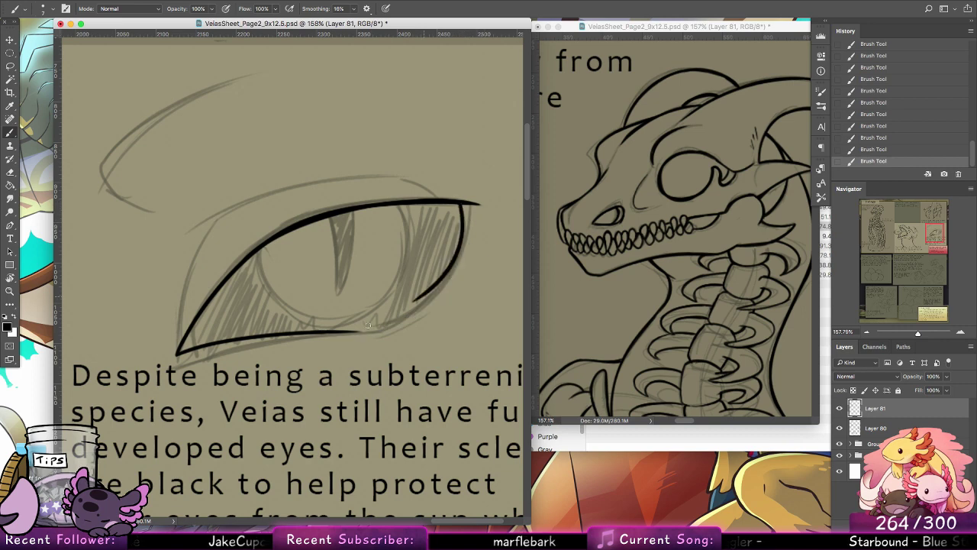
{"action": "key", "text": "super+z"}
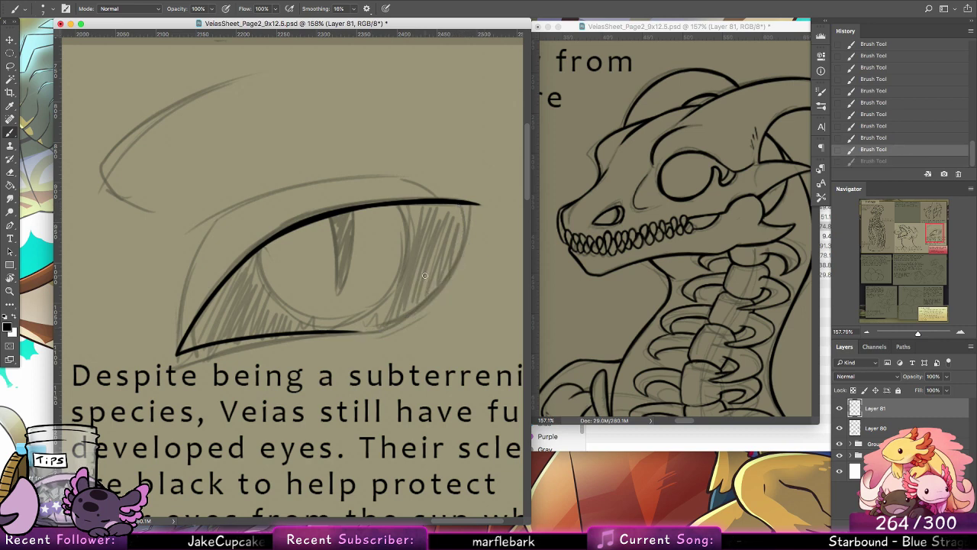
{"action": "mouse_move", "coordinate": [351, 330]}
{"action": "left_mouse_down"}
{"action": "mouse_move", "coordinate": [396, 325]}
{"action": "mouse_move", "coordinate": [458, 223]}
{"action": "mouse_move", "coordinate": [456, 242]}
{"action": "left_mouse_up"}
{"action": "mouse_move", "coordinate": [450, 205]}
{"action": "left_mouse_down"}
{"action": "mouse_move", "coordinate": [456, 242]}
{"action": "mouse_move", "coordinate": [446, 279]}
{"action": "left_mouse_up"}
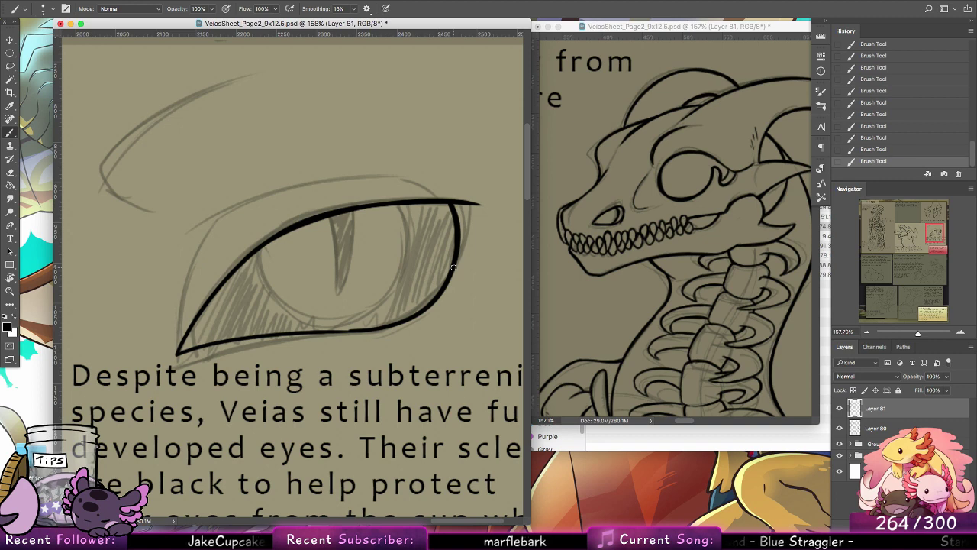
Step: Ink the round iris outline hanging from the upper lid, redrawing its left arc and closing its right side
{"action": "mouse_move", "coordinate": [262, 246]}
{"action": "left_mouse_down"}
{"action": "mouse_move", "coordinate": [309, 319]}
{"action": "mouse_move", "coordinate": [343, 318]}
{"action": "mouse_move", "coordinate": [398, 292]}
{"action": "left_mouse_up"}
{"action": "key", "text": "super+z"}
{"action": "key", "text": "super+z"}
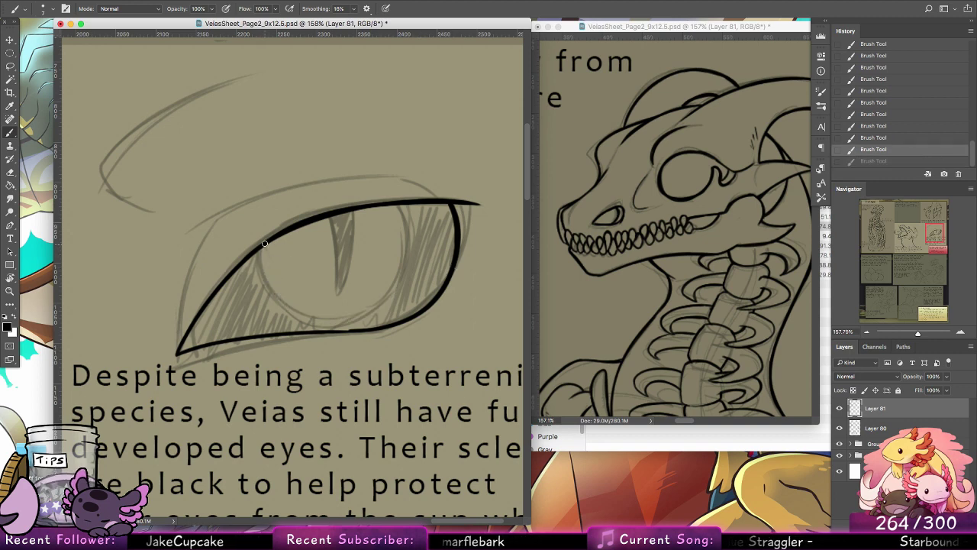
{"action": "mouse_move", "coordinate": [262, 246]}
{"action": "left_mouse_down"}
{"action": "mouse_move", "coordinate": [397, 293]}
{"action": "mouse_move", "coordinate": [397, 210]}
{"action": "mouse_move", "coordinate": [393, 296]}
{"action": "left_mouse_up"}
{"action": "key", "text": "super+z"}
{"action": "left_click_drag", "start_coordinate": [403, 259], "coordinate": [385, 300]}
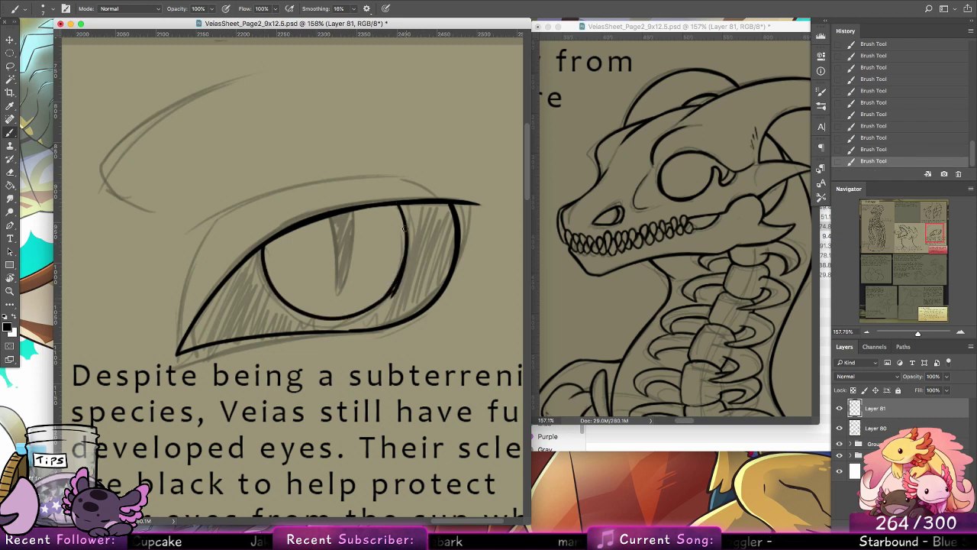
{"action": "left_click_drag", "start_coordinate": [406, 229], "coordinate": [390, 300]}
Step: Erase the rough excess along the right side of the iris outline
{"action": "key", "text": "e"}
{"action": "left_click_drag", "start_coordinate": [414, 249], "coordinate": [413, 243]}
{"action": "left_click_drag", "start_coordinate": [396, 295], "coordinate": [406, 271]}
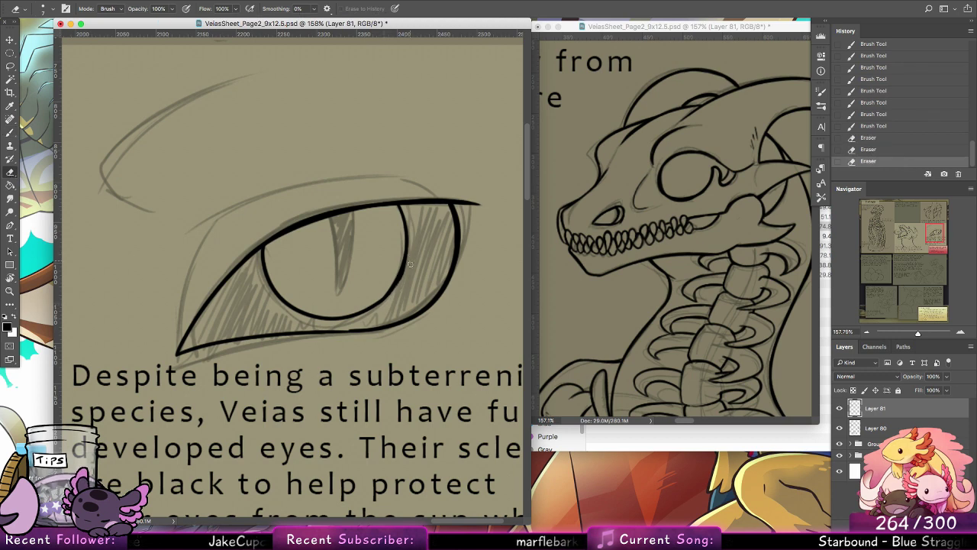
Step: Ink the curved line separating the eye's inner corner and thicken it with solid black where it meets the lids
{"action": "left_click", "coordinate": [11, 132]}
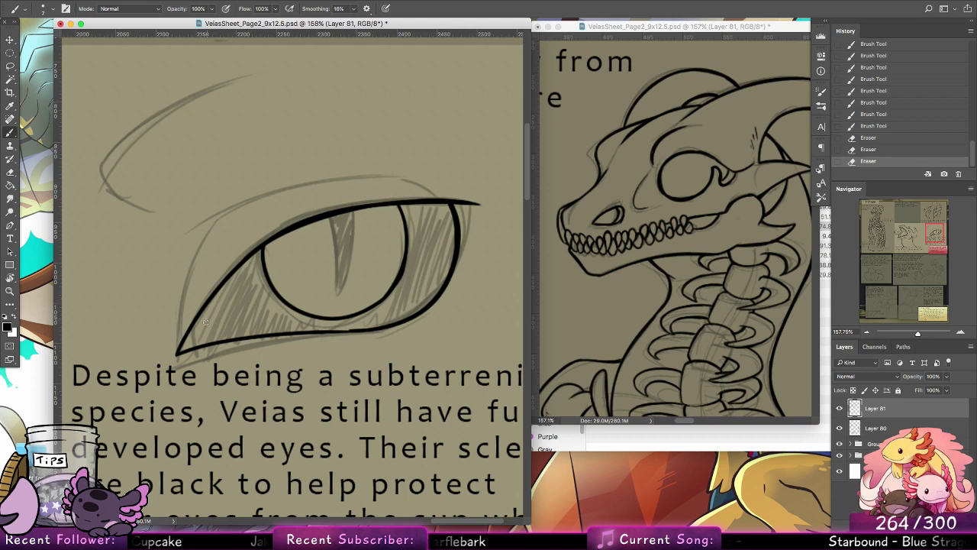
{"action": "left_click_drag", "start_coordinate": [210, 298], "coordinate": [216, 342]}
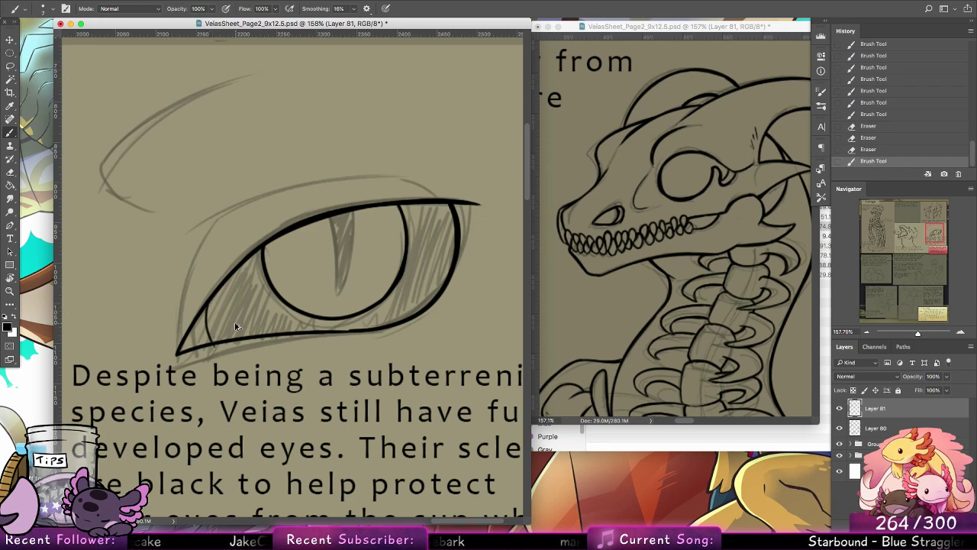
{"action": "key", "text": "super+z"}
{"action": "mouse_move", "coordinate": [211, 298]}
{"action": "left_mouse_down"}
{"action": "mouse_move", "coordinate": [232, 338]}
{"action": "mouse_move", "coordinate": [205, 315]}
{"action": "mouse_move", "coordinate": [216, 323]}
{"action": "left_mouse_up"}
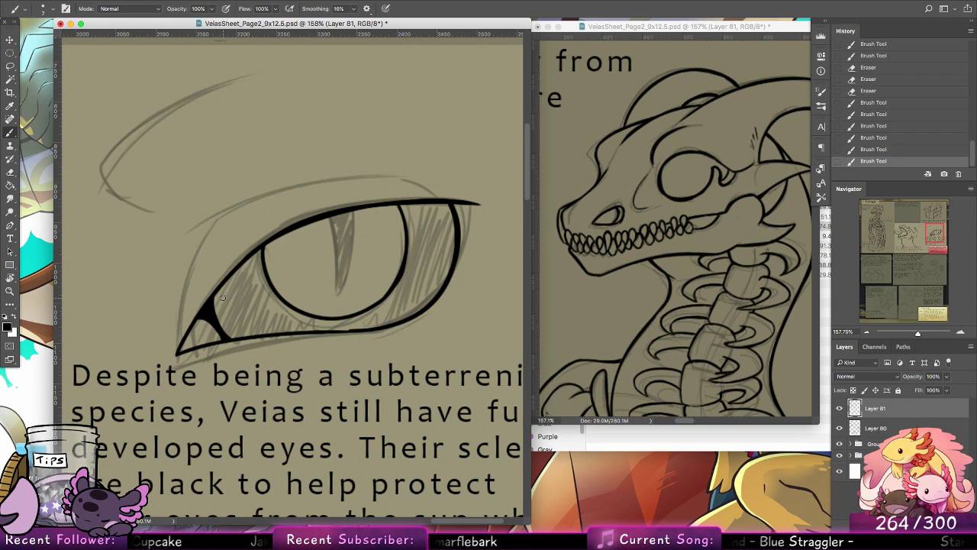
Step: Ink the slit pupil in solid black and draw the fold line curving up around the eye's inner corner
{"action": "mouse_move", "coordinate": [334, 217]}
{"action": "left_mouse_down"}
{"action": "mouse_move", "coordinate": [341, 288]}
{"action": "mouse_move", "coordinate": [351, 219]}
{"action": "mouse_move", "coordinate": [344, 279]}
{"action": "left_mouse_up"}
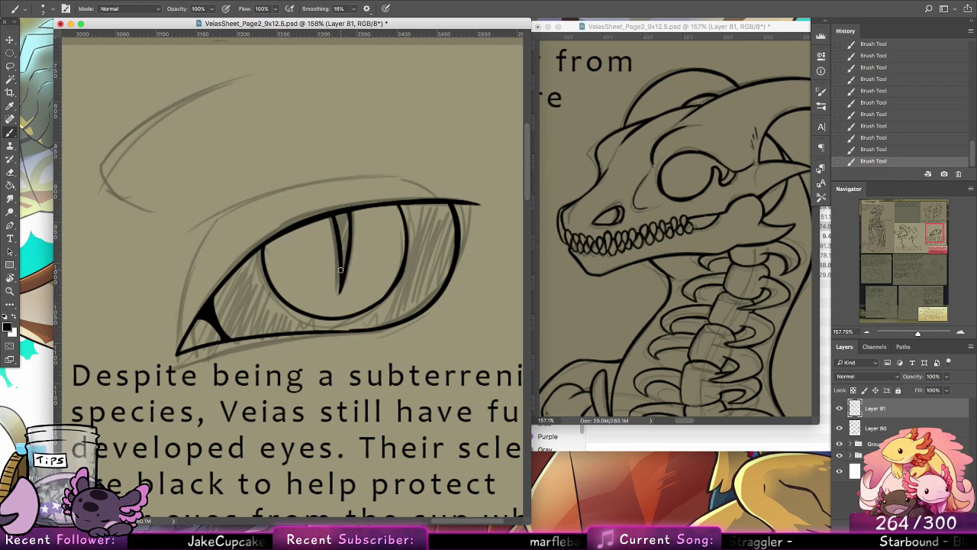
{"action": "mouse_move", "coordinate": [342, 273]}
{"action": "left_mouse_down"}
{"action": "mouse_move", "coordinate": [341, 212]}
{"action": "mouse_move", "coordinate": [345, 249]}
{"action": "mouse_move", "coordinate": [343, 224]}
{"action": "left_mouse_up"}
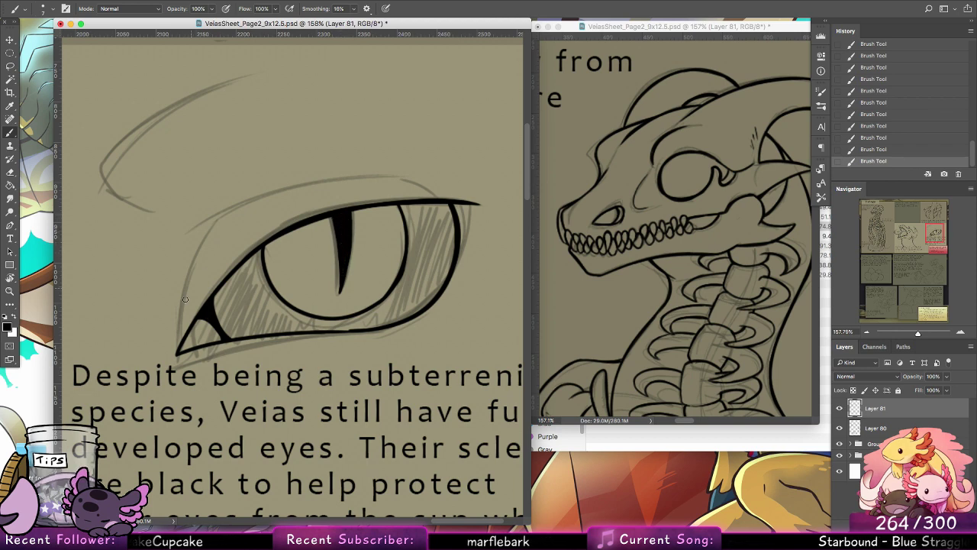
{"action": "left_click_drag", "start_coordinate": [184, 310], "coordinate": [208, 249]}
{"action": "key", "text": "super+z"}
{"action": "left_click_drag", "start_coordinate": [185, 329], "coordinate": [229, 215]}
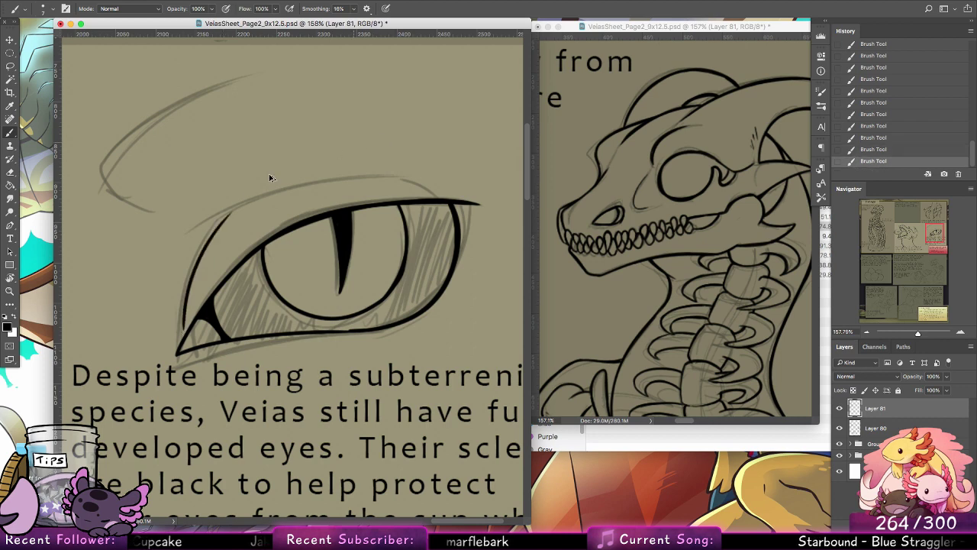
{"action": "key", "text": "super+z"}
{"action": "left_click_drag", "start_coordinate": [188, 304], "coordinate": [243, 201]}
Step: Ink the long crease above the upper lid, redrawing it until it arcs smoothly from the inner fold toward the outer corner
{"action": "mouse_move", "coordinate": [201, 227]}
{"action": "left_mouse_down"}
{"action": "mouse_move", "coordinate": [328, 171]}
{"action": "mouse_move", "coordinate": [449, 183]}
{"action": "left_mouse_up"}
{"action": "key", "text": "super+z"}
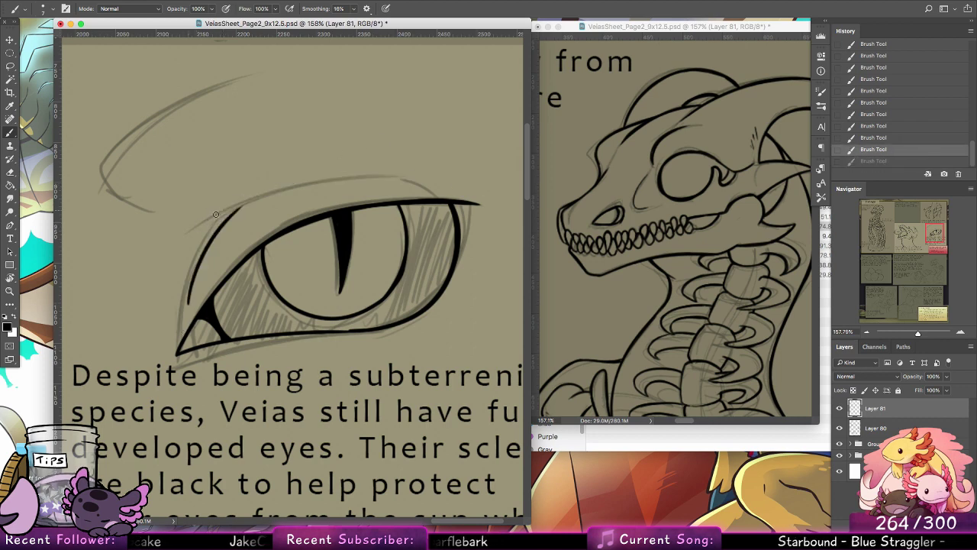
{"action": "left_click_drag", "start_coordinate": [214, 218], "coordinate": [462, 191]}
{"action": "key", "text": "super+z"}
{"action": "left_click_drag", "start_coordinate": [208, 222], "coordinate": [455, 191]}
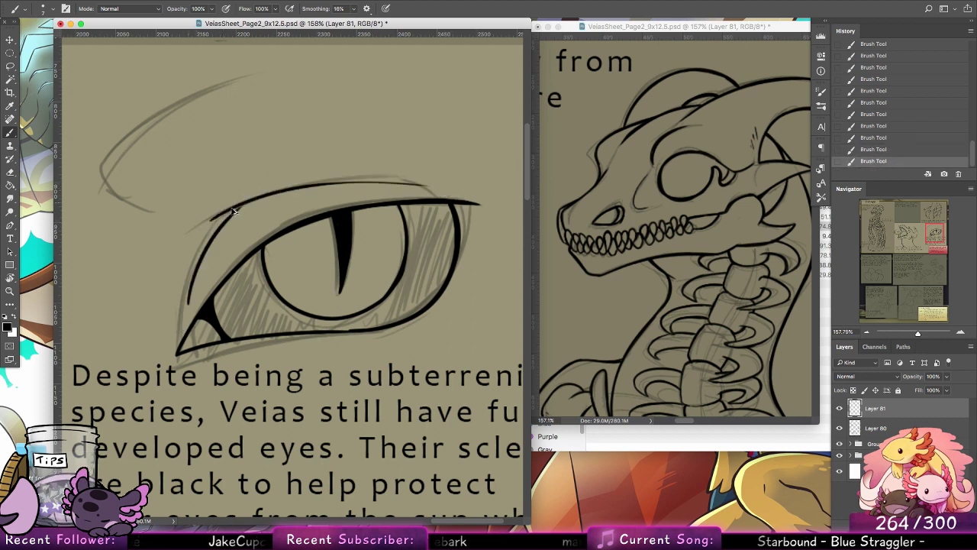
{"action": "key", "text": "super+z"}
{"action": "left_click_drag", "start_coordinate": [203, 225], "coordinate": [468, 190]}
{"action": "left_click_drag", "start_coordinate": [246, 201], "coordinate": [210, 238]}
{"action": "left_click_drag", "start_coordinate": [441, 202], "coordinate": [397, 182]}
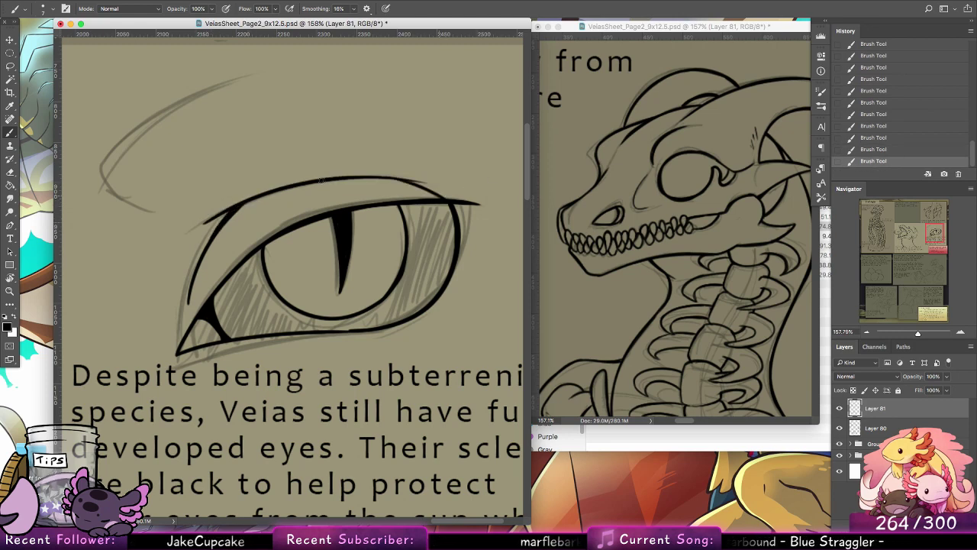
{"action": "key", "text": "super+z"}
Step: Ink the brow ridge above the eye as a rounded hook sweeping up from its lower end
{"action": "left_click_drag", "start_coordinate": [289, 199], "coordinate": [343, 329]}
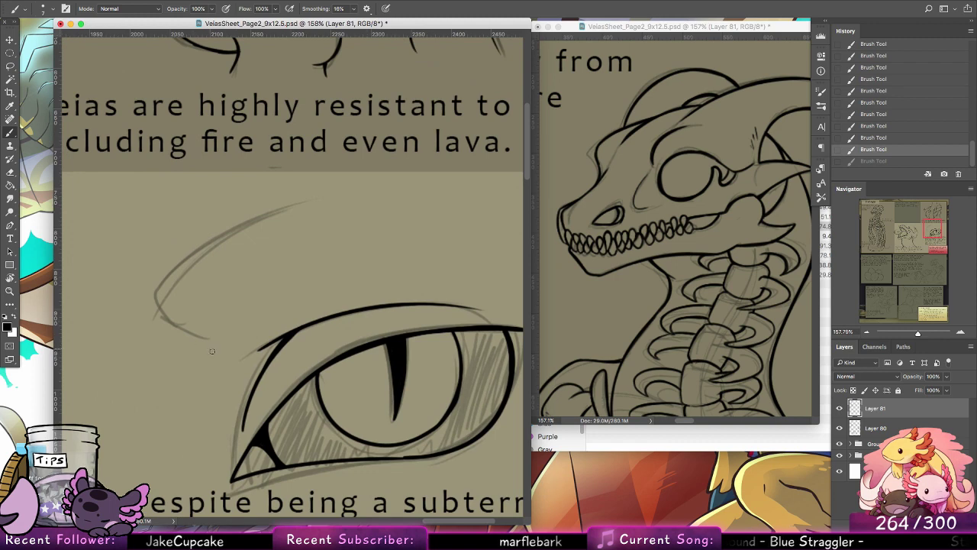
{"action": "left_click_drag", "start_coordinate": [197, 343], "coordinate": [127, 243]}
{"action": "key", "text": "super+z"}
{"action": "left_click_drag", "start_coordinate": [198, 338], "coordinate": [144, 258]}
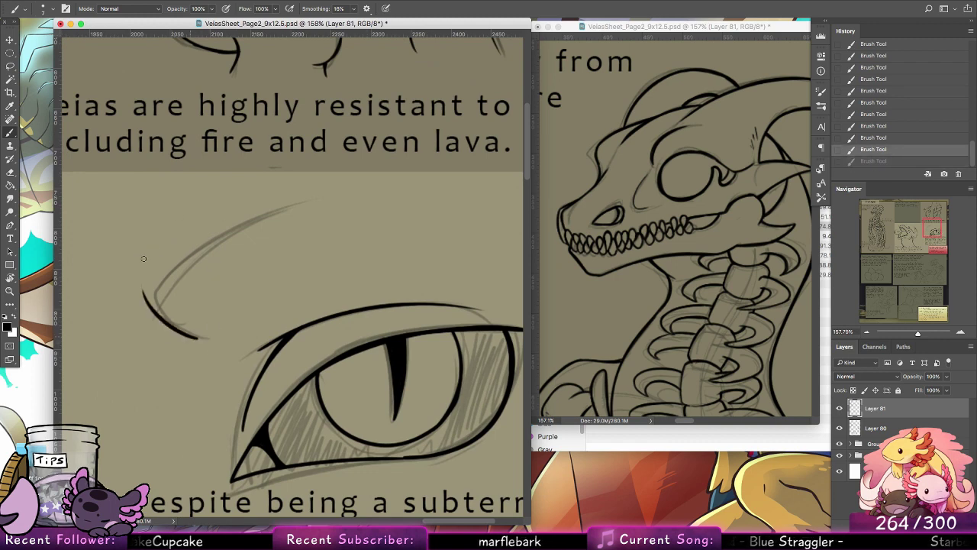
{"action": "left_click_drag", "start_coordinate": [145, 295], "coordinate": [346, 176]}
{"action": "key", "text": "super+z"}
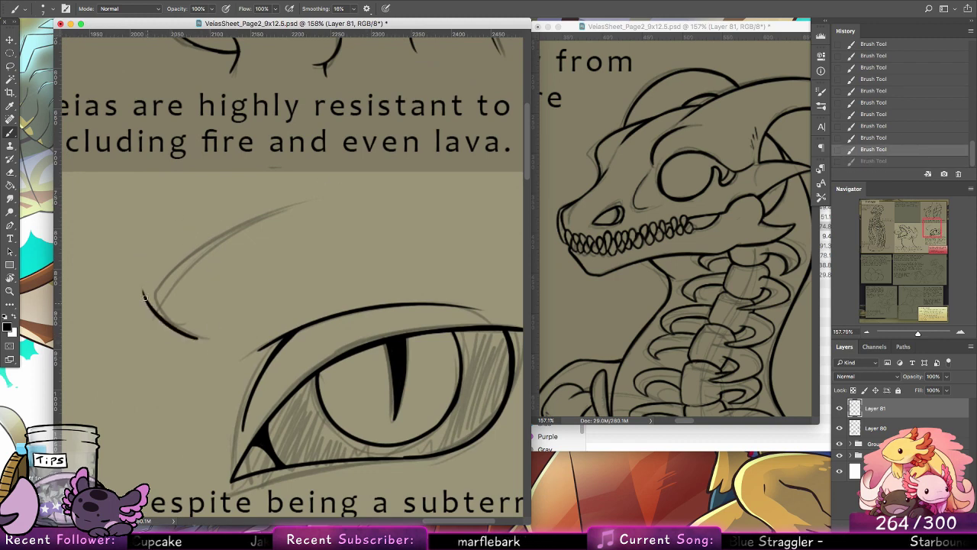
{"action": "left_click_drag", "start_coordinate": [146, 299], "coordinate": [312, 187]}
{"action": "key", "text": "super+z"}
{"action": "left_click_drag", "start_coordinate": [146, 297], "coordinate": [244, 187]}
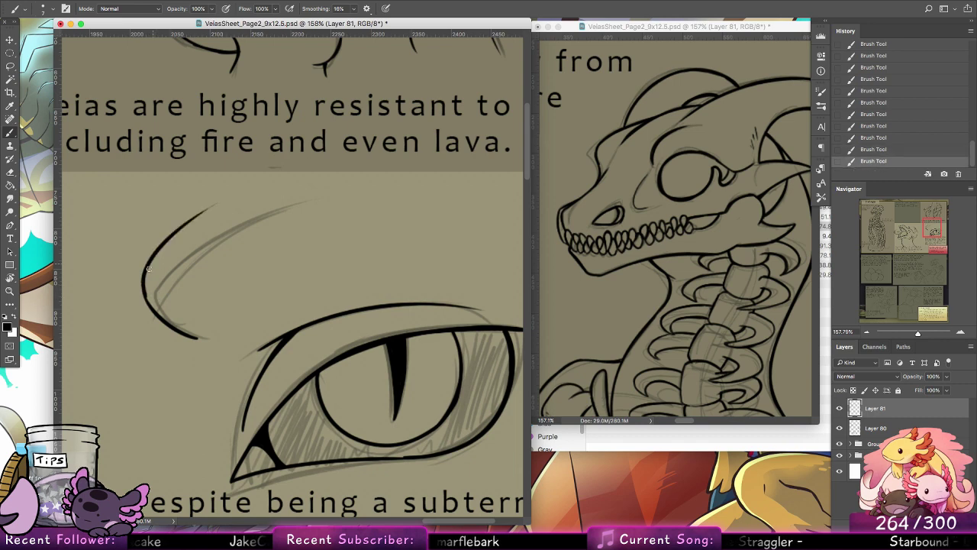
Step: Thicken the bend of the brow ridge line and extend its upper end along the sweep
{"action": "left_click_drag", "start_coordinate": [145, 292], "coordinate": [162, 320]}
{"action": "key", "text": "alt+super+z"}
{"action": "left_click_drag", "start_coordinate": [145, 277], "coordinate": [164, 322]}
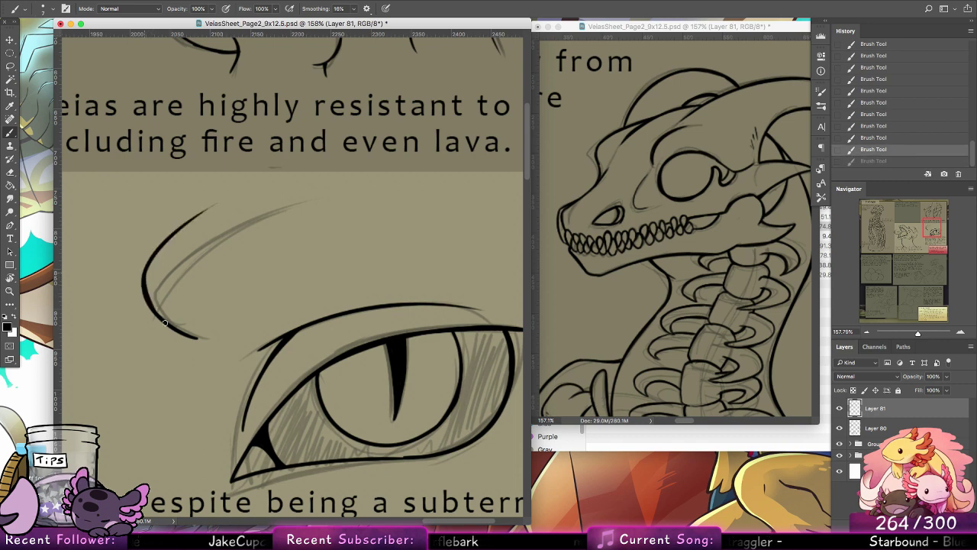
{"action": "left_click_drag", "start_coordinate": [145, 286], "coordinate": [189, 335]}
{"action": "left_click_drag", "start_coordinate": [151, 259], "coordinate": [247, 187]}
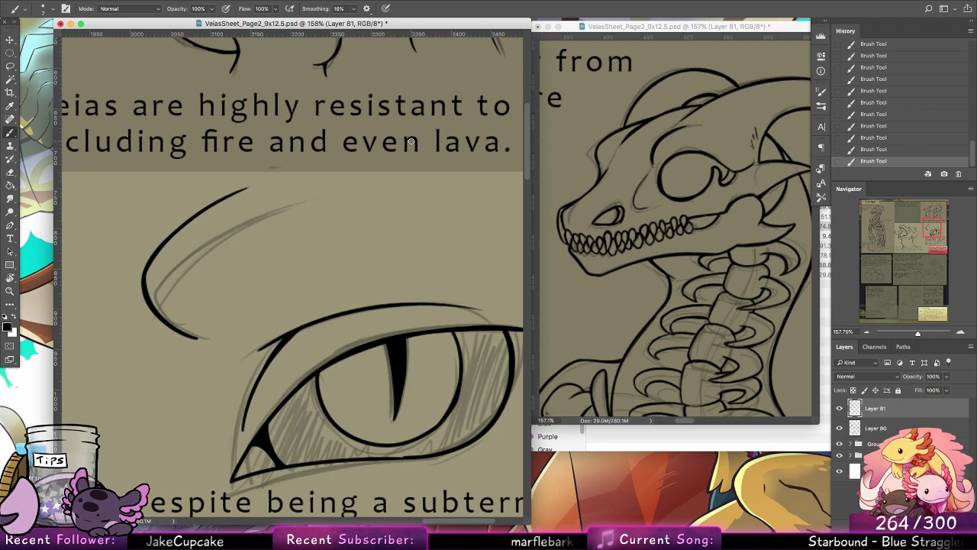
Step: Set the brush to 4 px and ink the short line joining the lowest inked left rib to its vertebra at the skeleton's base
{"action": "left_click", "coordinate": [11, 293]}
{"action": "left_click_drag", "start_coordinate": [419, 277], "coordinate": [383, 267]}
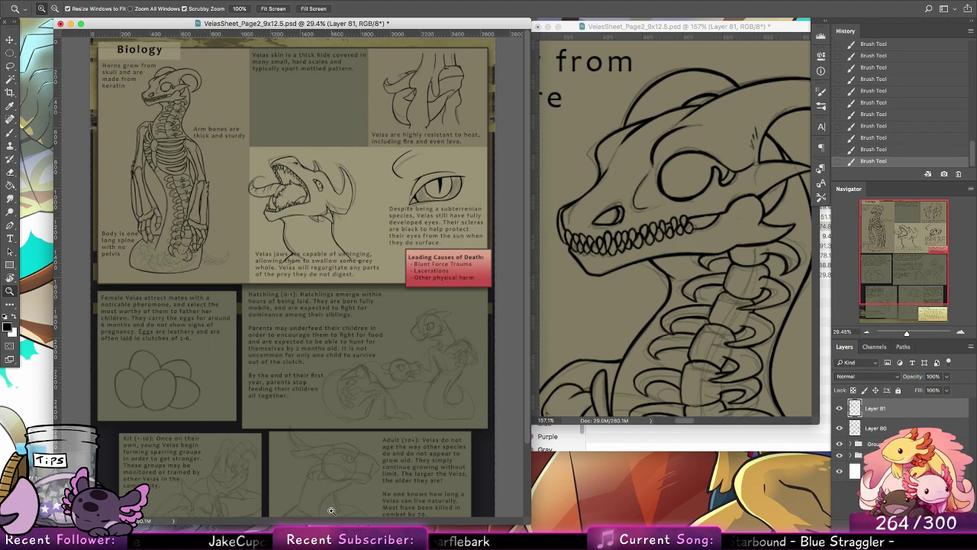
{"action": "mouse_move", "coordinate": [445, 340]}
{"action": "left_mouse_down"}
{"action": "mouse_move", "coordinate": [494, 349]}
{"action": "mouse_move", "coordinate": [440, 349]}
{"action": "left_mouse_up"}
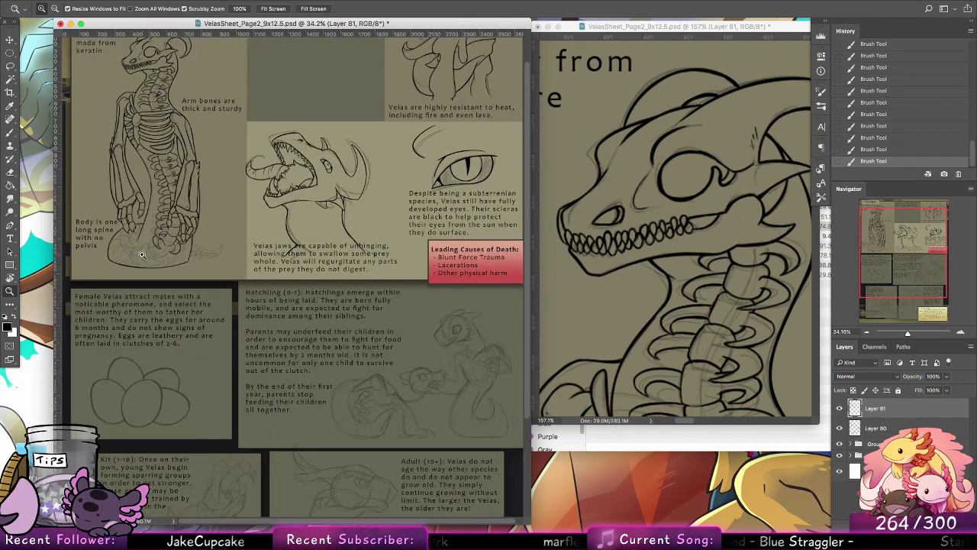
{"action": "left_click_drag", "start_coordinate": [142, 255], "coordinate": [194, 240]}
{"action": "left_click_drag", "start_coordinate": [201, 200], "coordinate": [252, 191]}
{"action": "left_click_drag", "start_coordinate": [362, 201], "coordinate": [460, 242]}
{"action": "left_click", "coordinate": [10, 133]}
{"action": "left_click", "coordinate": [43, 9]}
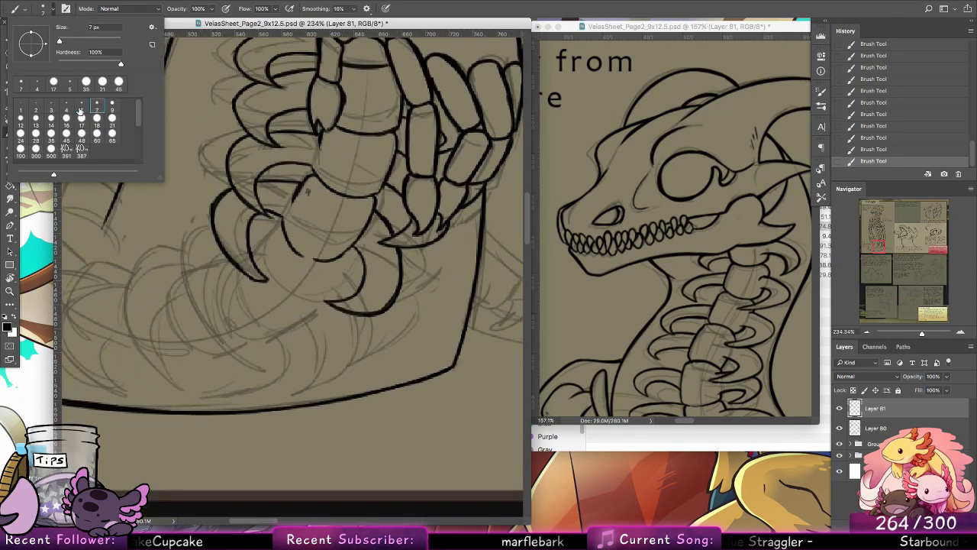
{"action": "left_click", "coordinate": [66, 107]}
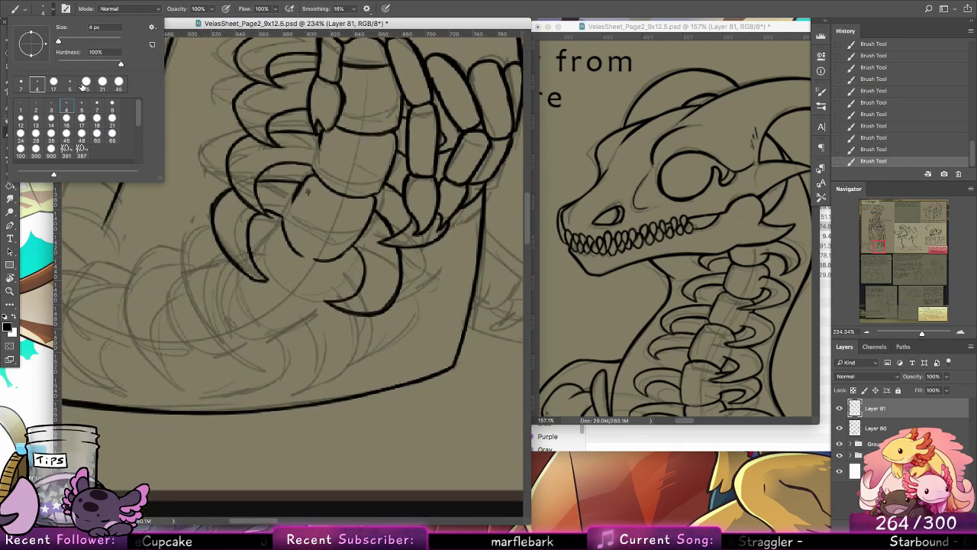
{"action": "left_click", "coordinate": [283, 225]}
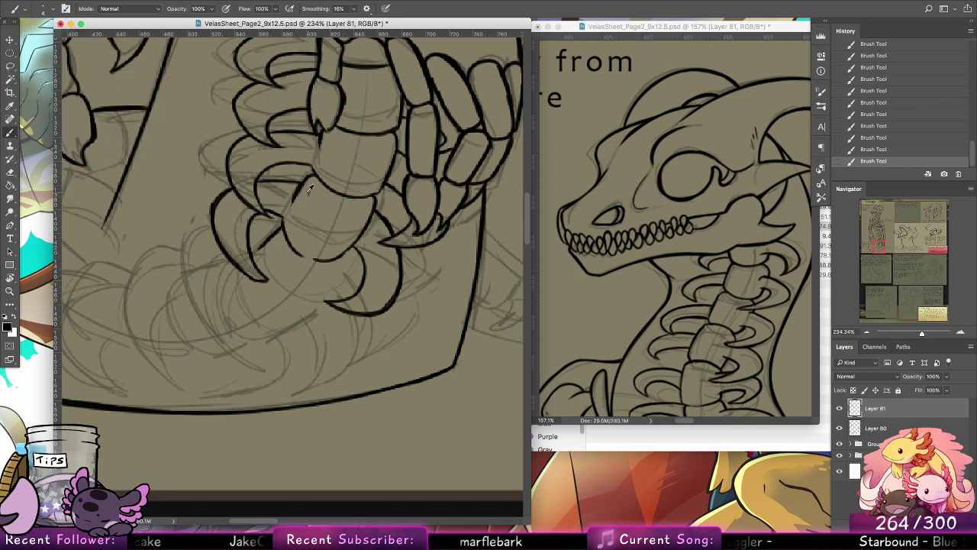
{"action": "key", "text": "ctrl+z"}
{"action": "key", "text": "ctrl+z"}
{"action": "key", "text": "ctrl+shift+z"}
{"action": "key", "text": "ctrl+shift+z"}
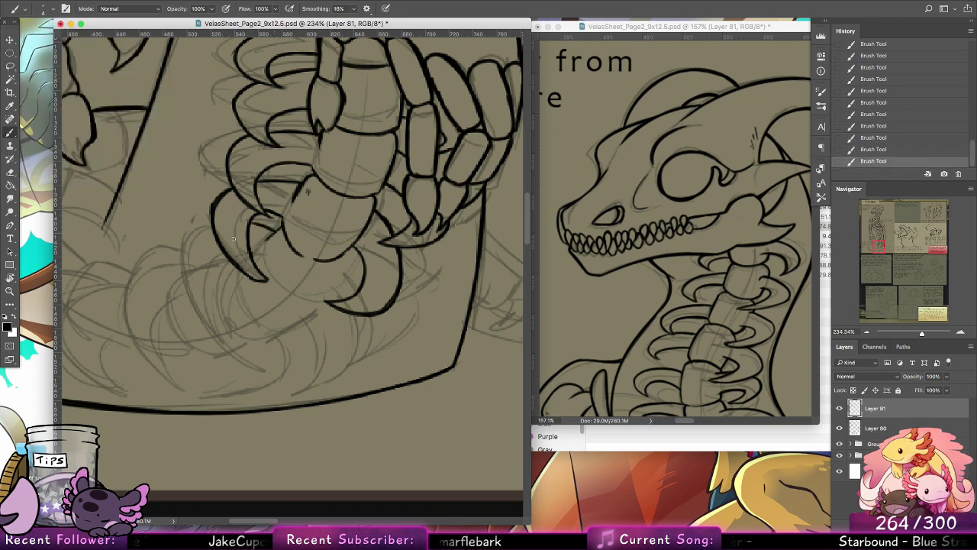
Step: Ink the outer edge of the next left rib down to its tip and clean up the joint of the rib above with the Eraser
{"action": "mouse_move", "coordinate": [211, 223]}
{"action": "left_mouse_down"}
{"action": "mouse_move", "coordinate": [193, 301]}
{"action": "mouse_move", "coordinate": [221, 348]}
{"action": "left_mouse_up"}
{"action": "left_click_drag", "start_coordinate": [185, 291], "coordinate": [237, 357]}
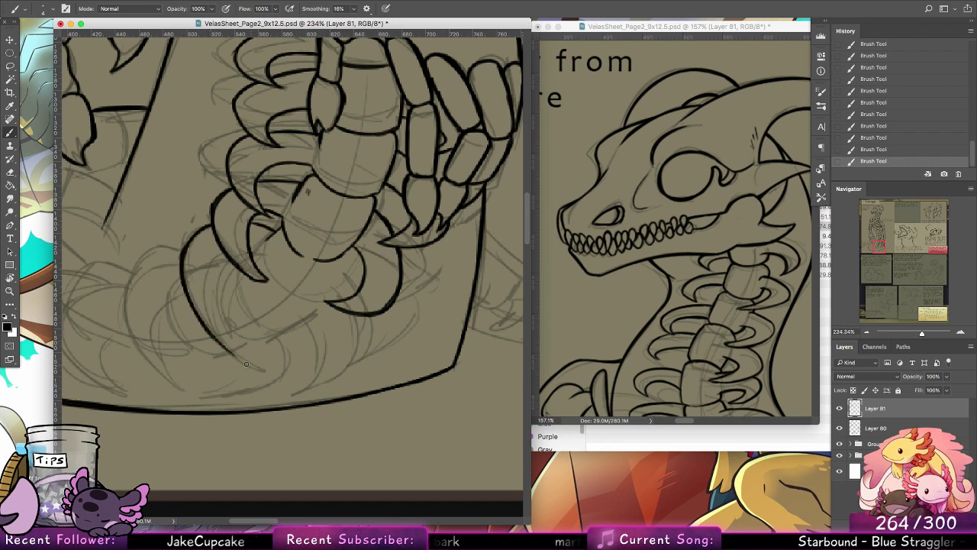
{"action": "left_click_drag", "start_coordinate": [199, 319], "coordinate": [257, 366]}
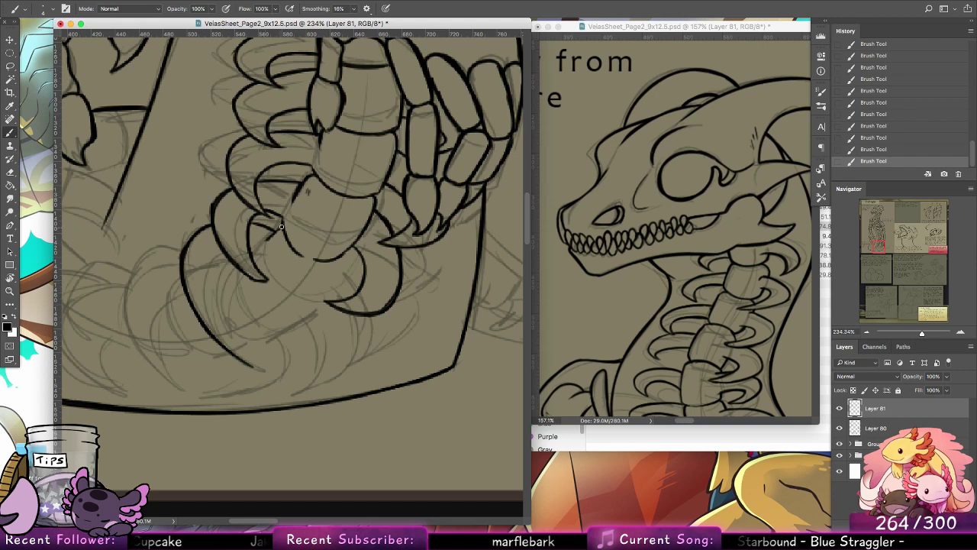
{"action": "key", "text": "e"}
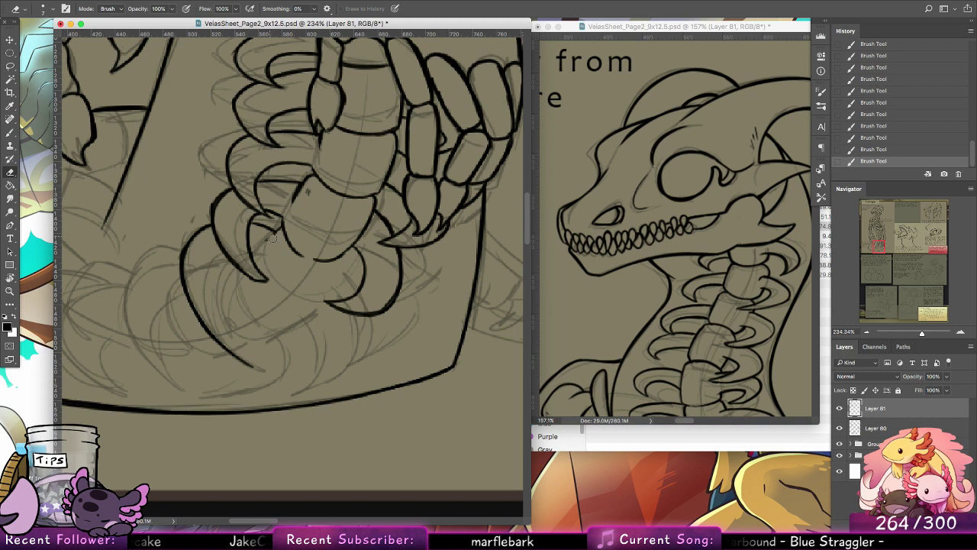
{"action": "left_click_drag", "start_coordinate": [268, 239], "coordinate": [252, 221]}
{"action": "key", "text": "b"}
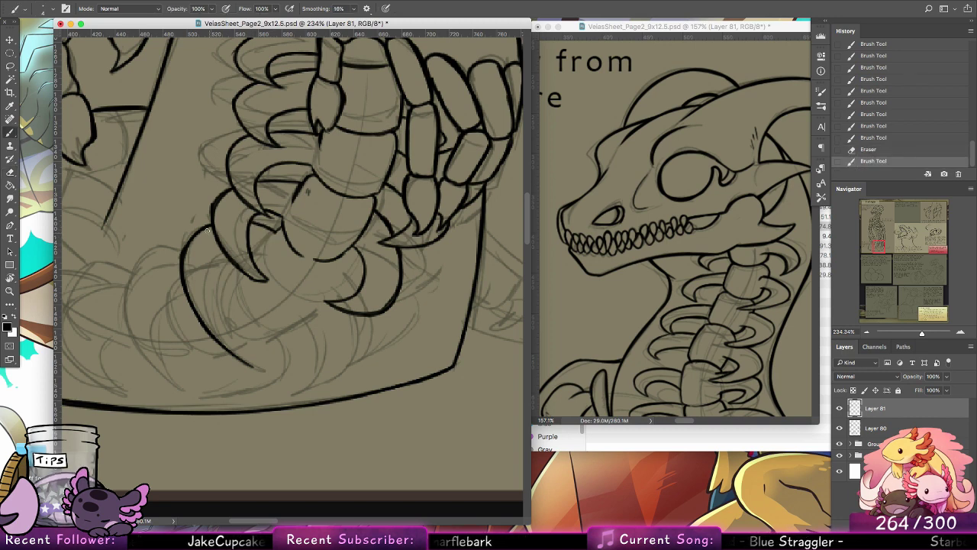
Step: Ink the inner edge of the new left rib so it tapers to meet the outer edge at the tip
{"action": "left_click_drag", "start_coordinate": [228, 278], "coordinate": [254, 368]}
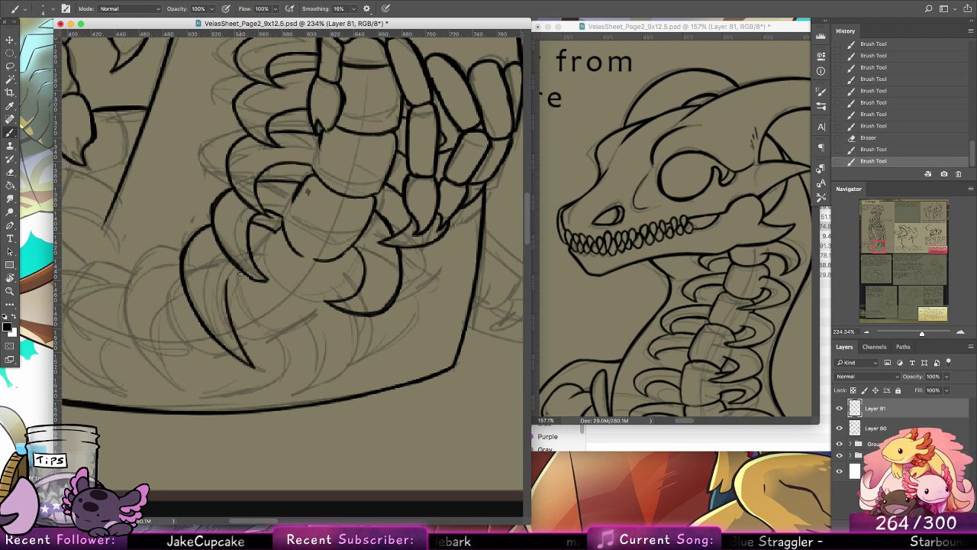
{"action": "key", "text": "super+z"}
{"action": "mouse_move", "coordinate": [232, 265]}
{"action": "left_mouse_down"}
{"action": "mouse_move", "coordinate": [229, 330]}
{"action": "mouse_move", "coordinate": [231, 318]}
{"action": "mouse_move", "coordinate": [252, 361]}
{"action": "mouse_move", "coordinate": [224, 296]}
{"action": "mouse_move", "coordinate": [256, 369]}
{"action": "left_mouse_up"}
Step: Ink the next vertebra's left edge curving down from behind the rib, redrawing it as needed, and add its short right side
{"action": "mouse_move", "coordinate": [261, 236]}
{"action": "left_mouse_down"}
{"action": "mouse_move", "coordinate": [260, 278]}
{"action": "mouse_move", "coordinate": [239, 265]}
{"action": "mouse_move", "coordinate": [268, 327]}
{"action": "left_mouse_up"}
{"action": "key", "text": "super+z"}
{"action": "left_click_drag", "start_coordinate": [248, 296], "coordinate": [283, 332]}
{"action": "key", "text": "super+z"}
{"action": "key", "text": "super+z"}
{"action": "mouse_move", "coordinate": [240, 275]}
{"action": "left_mouse_down"}
{"action": "mouse_move", "coordinate": [270, 323]}
{"action": "mouse_move", "coordinate": [242, 271]}
{"action": "mouse_move", "coordinate": [268, 319]}
{"action": "mouse_move", "coordinate": [252, 306]}
{"action": "mouse_move", "coordinate": [300, 328]}
{"action": "left_mouse_up"}
{"action": "key", "text": "super+z"}
{"action": "key", "text": "super+z"}
{"action": "key", "text": "super+z"}
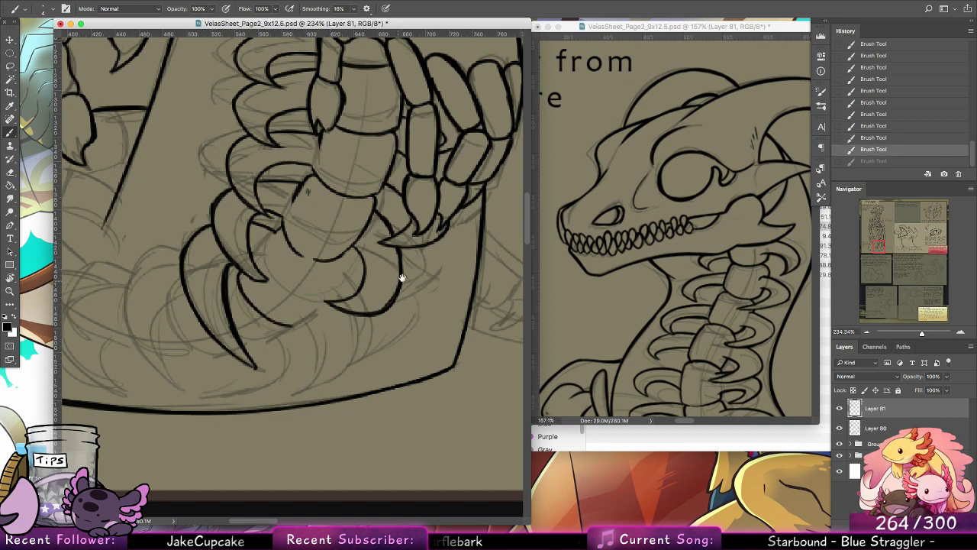
{"action": "left_click_drag", "start_coordinate": [399, 277], "coordinate": [451, 221]}
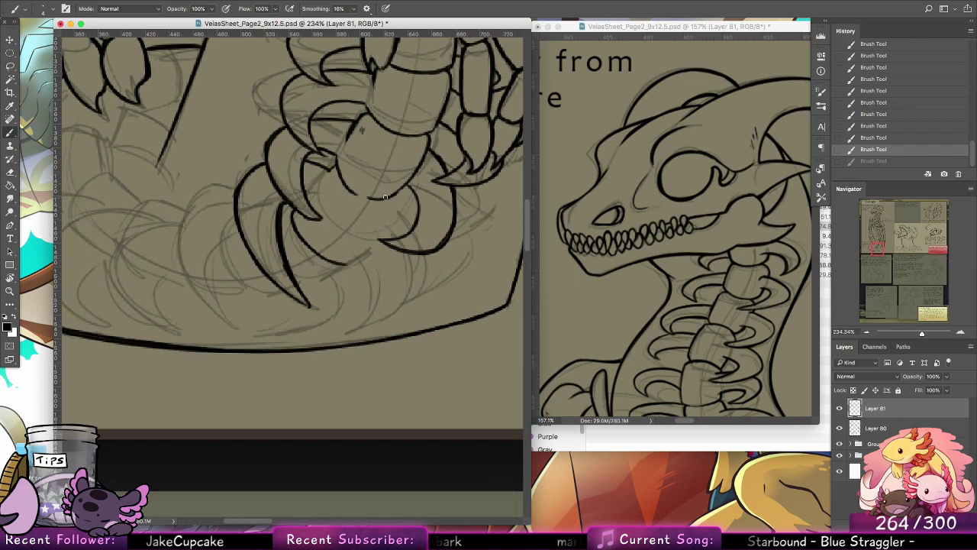
{"action": "left_click_drag", "start_coordinate": [385, 197], "coordinate": [378, 234]}
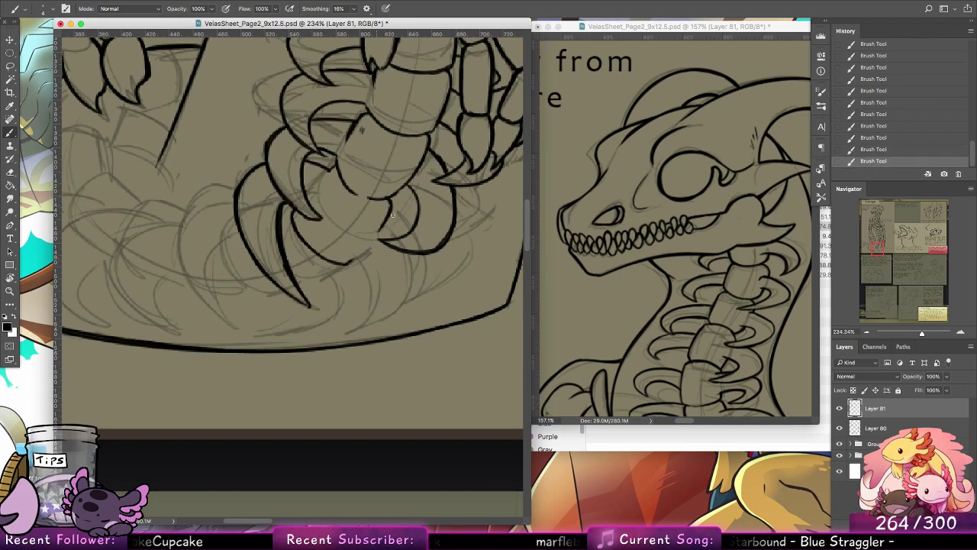
Step: Switch to Google Chrome, search for "combee" and open the Bulbapedia page on Combee
{"action": "left_click", "coordinate": [357, 513]}
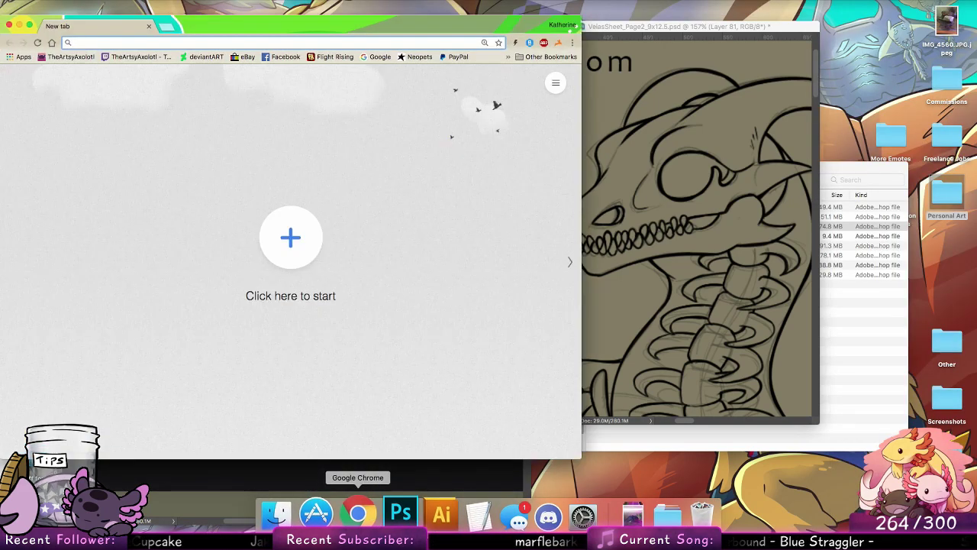
{"action": "type", "text": "combee"}
{"action": "key", "text": "Return"}
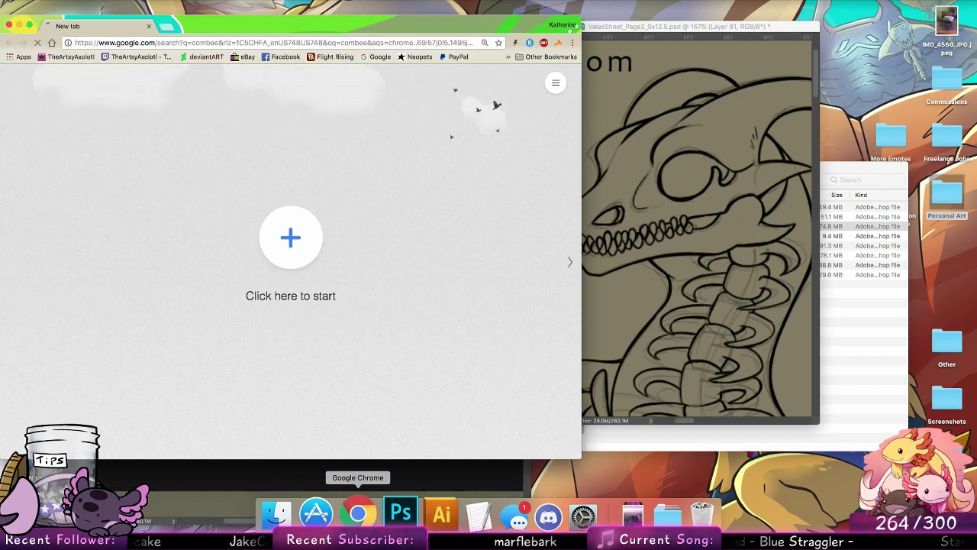
{"action": "left_click", "coordinate": [154, 156]}
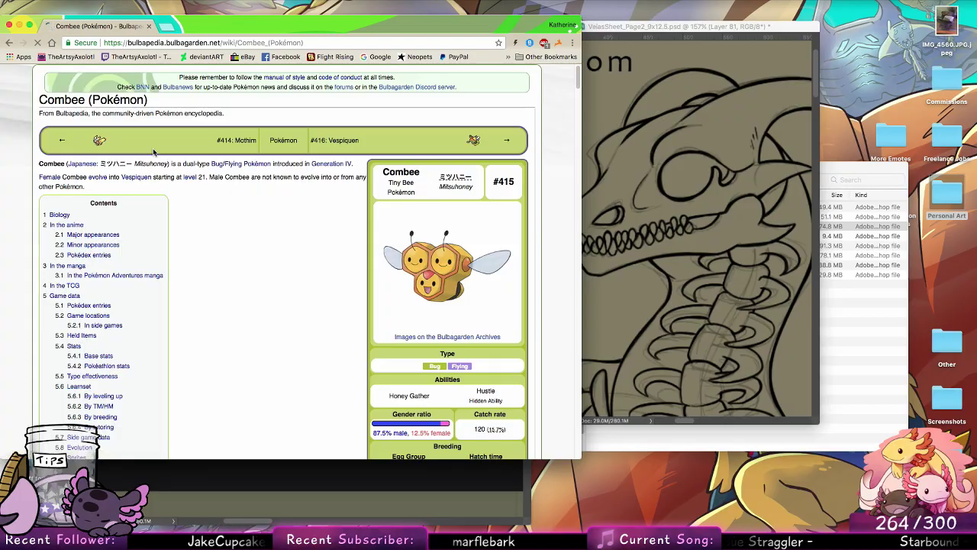
Step: Look through the Combee page's sprites, trivia and name origin, dismissing the video overlay, and close the page
{"action": "scroll", "coordinate": [557, 189], "scroll_direction": "down", "scroll_amount": 15}
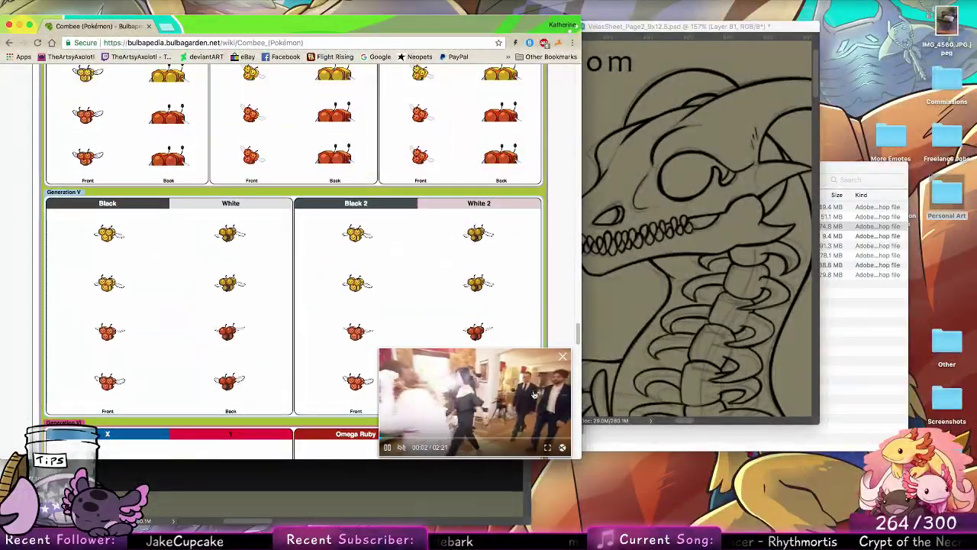
{"action": "left_click", "coordinate": [562, 358]}
{"action": "left_click_drag", "start_coordinate": [577, 342], "coordinate": [541, 425]}
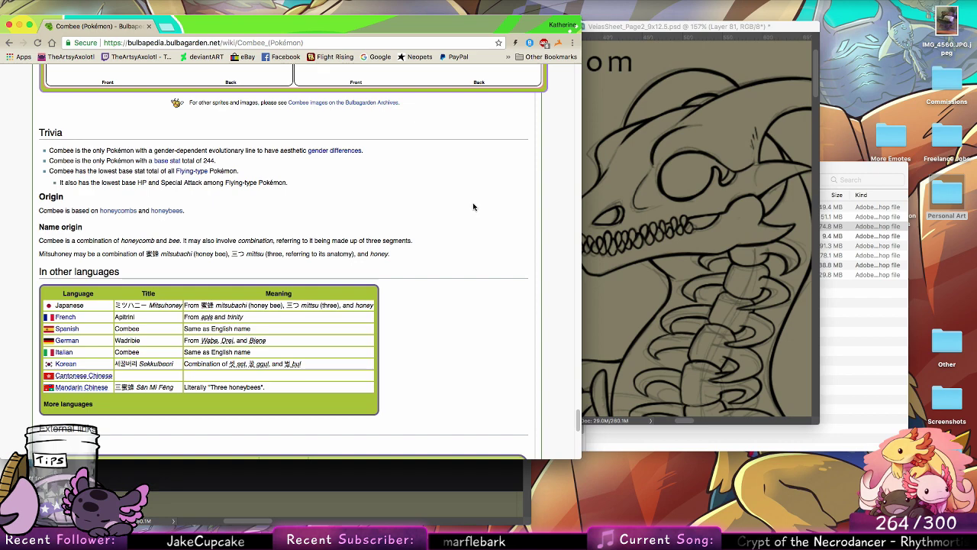
{"action": "left_click", "coordinate": [149, 26]}
{"action": "left_click", "coordinate": [158, 23]}
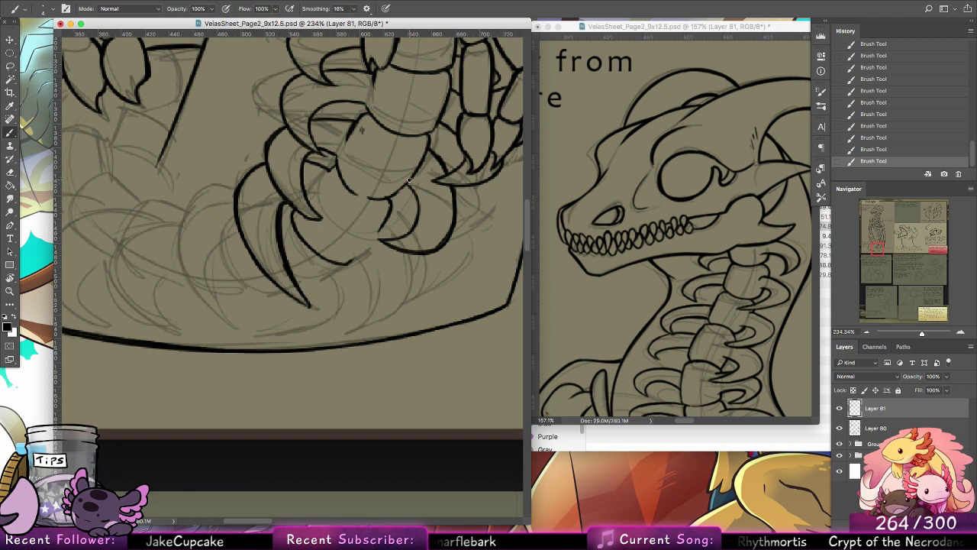
Step: Ink the lowest right rib's outer and inner edges down to a point and close the vertebra's lower edge beside it
{"action": "mouse_move", "coordinate": [391, 214]}
{"action": "left_mouse_down"}
{"action": "mouse_move", "coordinate": [422, 245]}
{"action": "mouse_move", "coordinate": [406, 298]}
{"action": "left_mouse_up"}
{"action": "left_click_drag", "start_coordinate": [417, 254], "coordinate": [405, 299]}
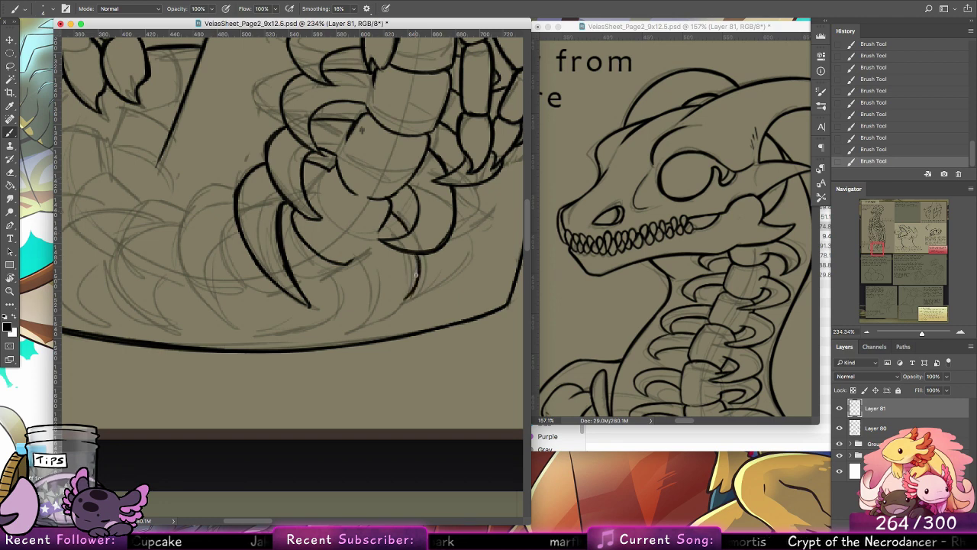
{"action": "mouse_move", "coordinate": [419, 254]}
{"action": "left_mouse_down"}
{"action": "mouse_move", "coordinate": [391, 306]}
{"action": "mouse_move", "coordinate": [418, 272]}
{"action": "mouse_move", "coordinate": [354, 317]}
{"action": "mouse_move", "coordinate": [410, 293]}
{"action": "mouse_move", "coordinate": [370, 316]}
{"action": "left_mouse_up"}
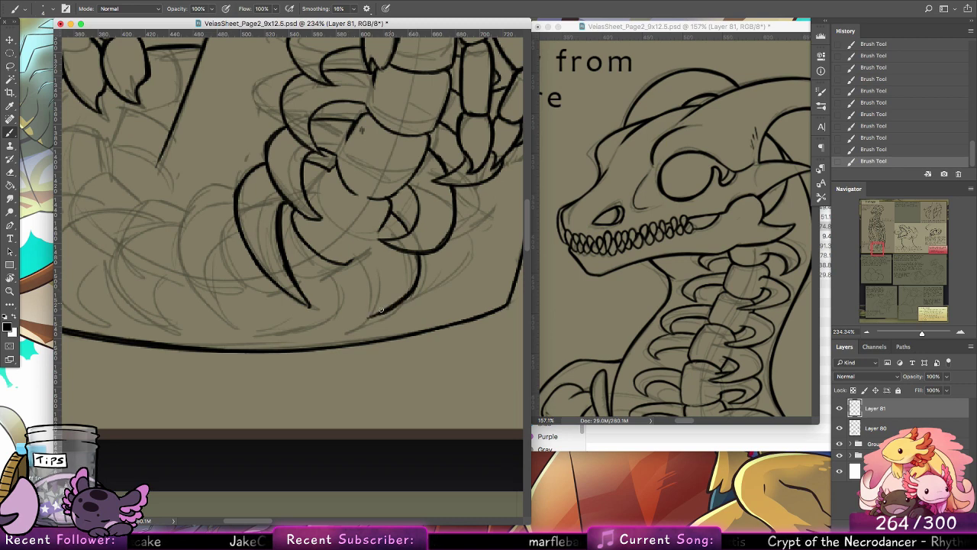
{"action": "left_click_drag", "start_coordinate": [381, 269], "coordinate": [360, 320]}
{"action": "mouse_move", "coordinate": [353, 259]}
{"action": "left_mouse_down"}
{"action": "mouse_move", "coordinate": [382, 290]}
{"action": "mouse_move", "coordinate": [371, 242]}
{"action": "left_mouse_up"}
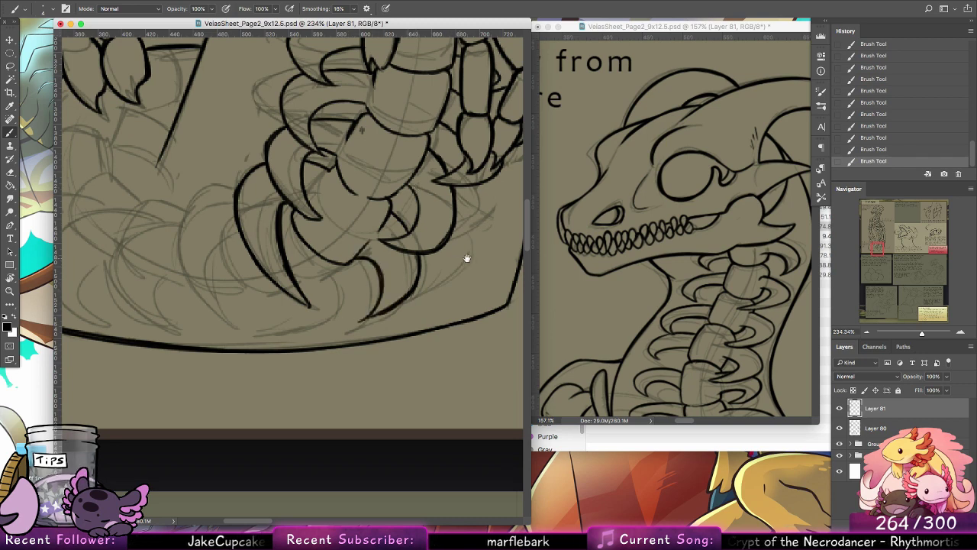
Step: Ink the vertebra's lower left edge between the ribs and the next rib to the left, with outer and inner edges meeting at a point
{"action": "left_click_drag", "start_coordinate": [321, 278], "coordinate": [342, 265]}
{"action": "key", "text": "super+z"}
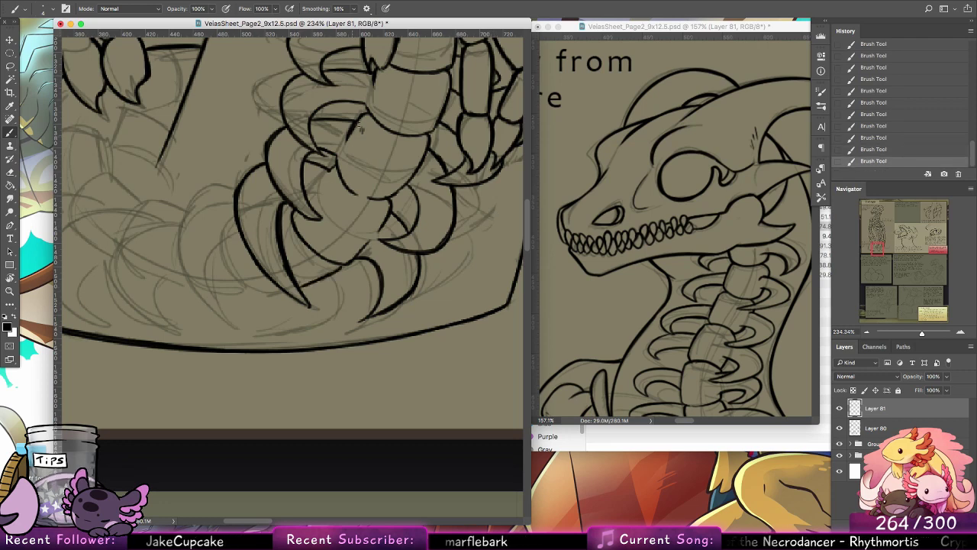
{"action": "mouse_move", "coordinate": [229, 196]}
{"action": "left_mouse_down"}
{"action": "mouse_move", "coordinate": [208, 187]}
{"action": "mouse_move", "coordinate": [191, 223]}
{"action": "mouse_move", "coordinate": [195, 276]}
{"action": "left_mouse_up"}
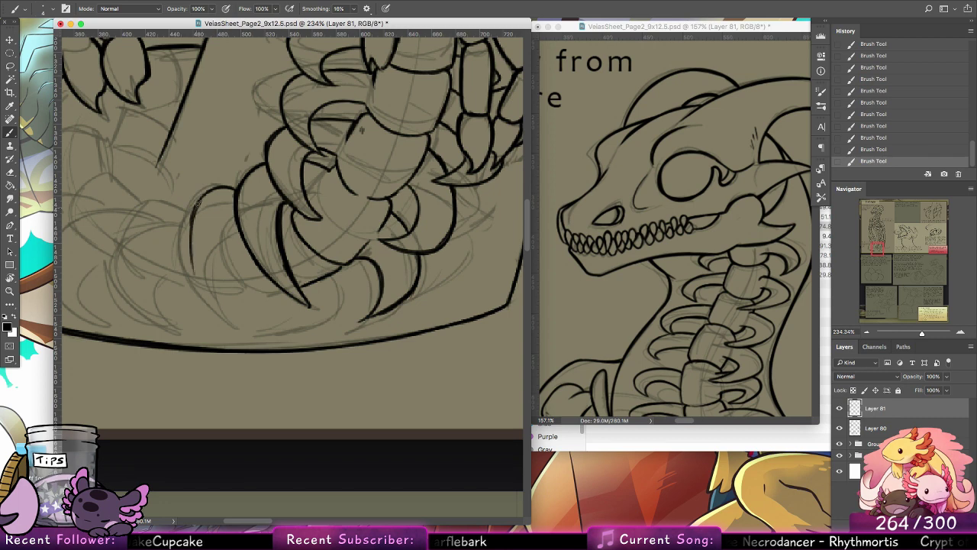
{"action": "mouse_move", "coordinate": [197, 203]}
{"action": "left_mouse_down"}
{"action": "mouse_move", "coordinate": [195, 284]}
{"action": "mouse_move", "coordinate": [236, 330]}
{"action": "left_mouse_up"}
{"action": "mouse_move", "coordinate": [194, 272]}
{"action": "left_mouse_down"}
{"action": "mouse_move", "coordinate": [241, 334]}
{"action": "mouse_move", "coordinate": [223, 267]}
{"action": "mouse_move", "coordinate": [229, 238]}
{"action": "mouse_move", "coordinate": [244, 234]}
{"action": "mouse_move", "coordinate": [226, 253]}
{"action": "left_mouse_up"}
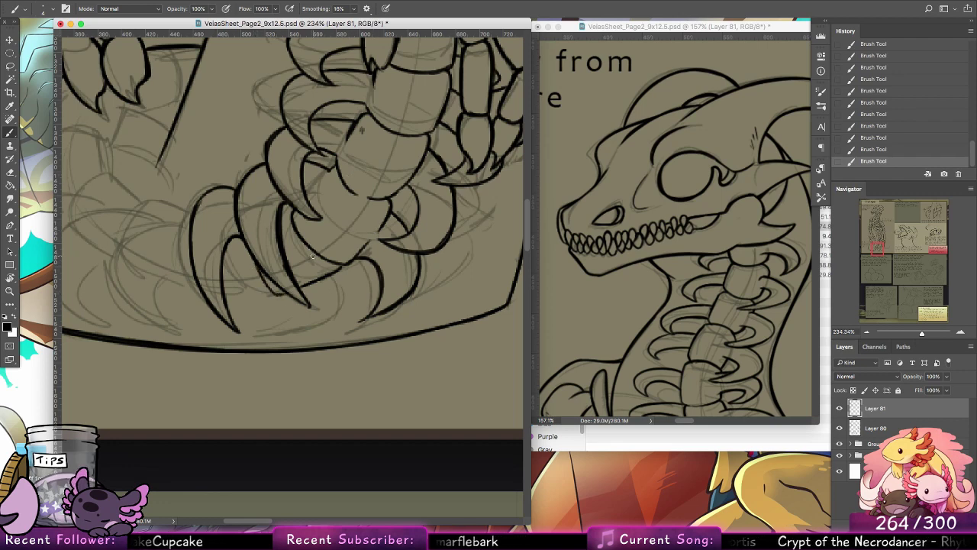
Step: Ink a small curved rib line left of the lowest right rib and the vertebra's lower edge between the two leftmost ribs
{"action": "mouse_move", "coordinate": [351, 263]}
{"action": "left_mouse_down"}
{"action": "mouse_move", "coordinate": [343, 307]}
{"action": "mouse_move", "coordinate": [328, 324]}
{"action": "mouse_move", "coordinate": [360, 279]}
{"action": "mouse_move", "coordinate": [360, 297]}
{"action": "mouse_move", "coordinate": [339, 324]}
{"action": "mouse_move", "coordinate": [336, 302]}
{"action": "mouse_move", "coordinate": [334, 316]}
{"action": "left_mouse_up"}
{"action": "key", "text": "ctrl+z"}
{"action": "key", "text": "ctrl+z"}
{"action": "key", "text": "ctrl+z"}
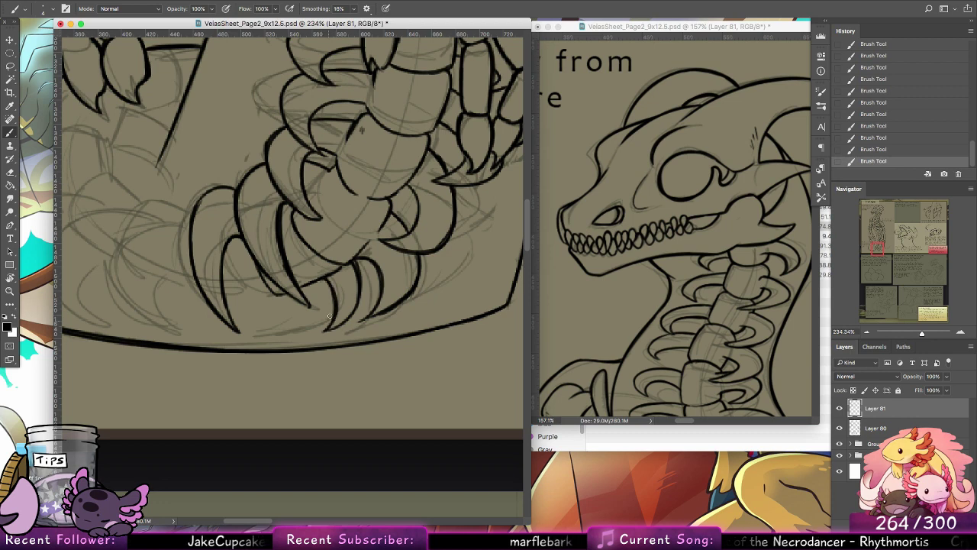
{"action": "left_click_drag", "start_coordinate": [317, 258], "coordinate": [412, 285]}
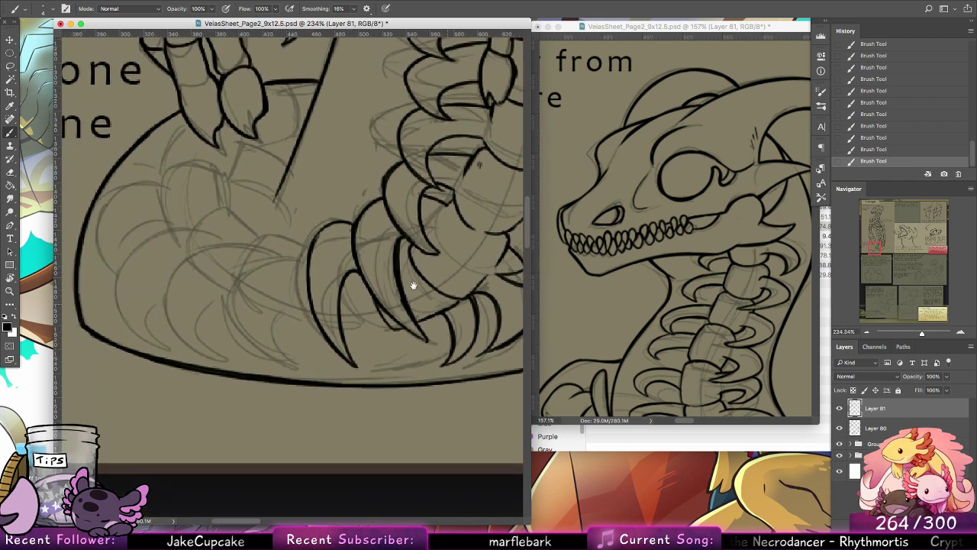
{"action": "left_click_drag", "start_coordinate": [343, 335], "coordinate": [379, 330]}
{"action": "key", "text": "super+z"}
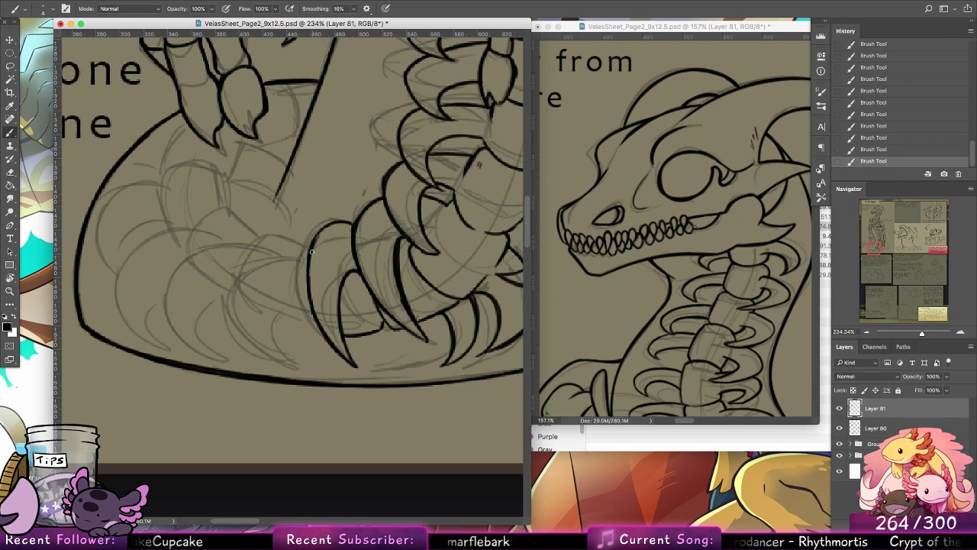
Step: Ink the following rib to the left, curving its outer edge down to a point and adding its inner edge
{"action": "mouse_move", "coordinate": [314, 240]}
{"action": "left_mouse_down"}
{"action": "mouse_move", "coordinate": [296, 244]}
{"action": "mouse_move", "coordinate": [271, 310]}
{"action": "left_mouse_up"}
{"action": "key", "text": "super+z"}
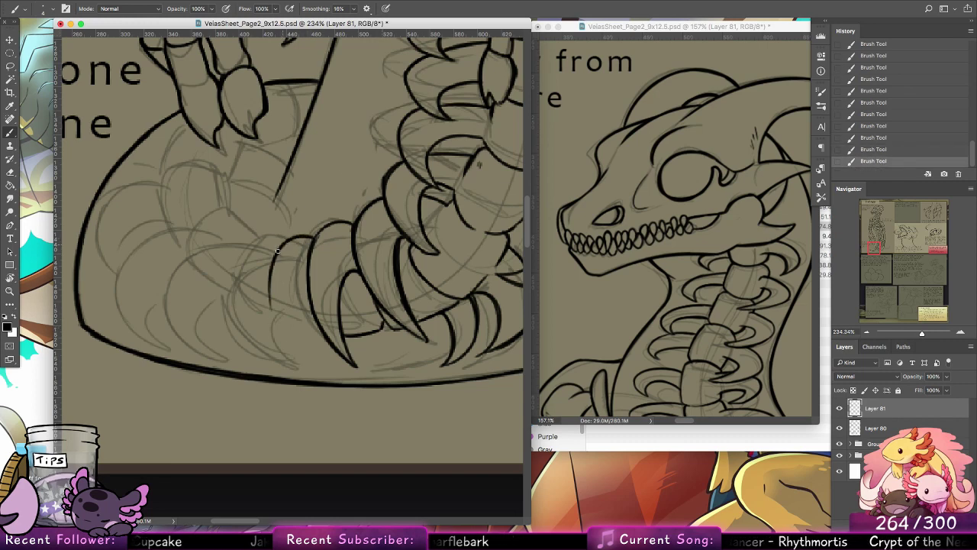
{"action": "mouse_move", "coordinate": [277, 250]}
{"action": "left_mouse_down"}
{"action": "mouse_move", "coordinate": [275, 333]}
{"action": "mouse_move", "coordinate": [300, 357]}
{"action": "left_mouse_up"}
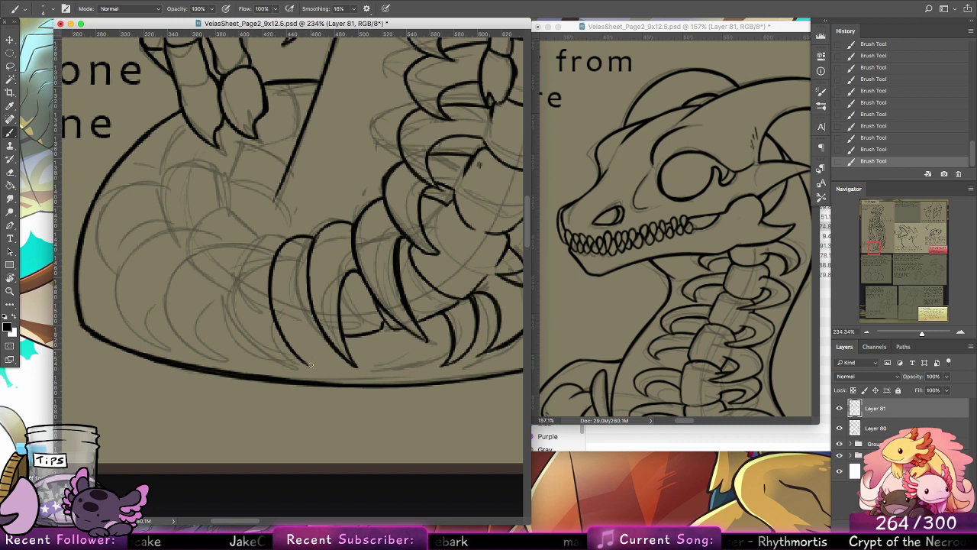
{"action": "mouse_move", "coordinate": [308, 364]}
{"action": "left_mouse_down"}
{"action": "mouse_move", "coordinate": [310, 298]}
{"action": "mouse_move", "coordinate": [328, 337]}
{"action": "mouse_move", "coordinate": [317, 334]}
{"action": "left_mouse_up"}
{"action": "key", "text": "alt+super+z"}
{"action": "key", "text": "alt+super+z"}
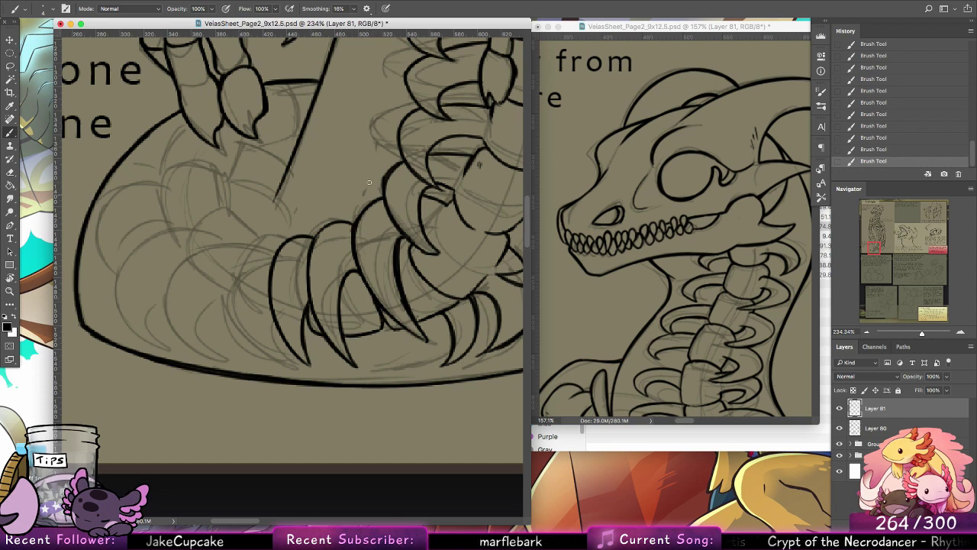
{"action": "mouse_move", "coordinate": [279, 241]}
{"action": "left_mouse_down"}
{"action": "mouse_move", "coordinate": [227, 285]}
{"action": "mouse_move", "coordinate": [260, 237]}
{"action": "mouse_move", "coordinate": [223, 288]}
{"action": "left_mouse_up"}
{"action": "key", "text": "super+z"}
{"action": "key", "text": "super+z"}
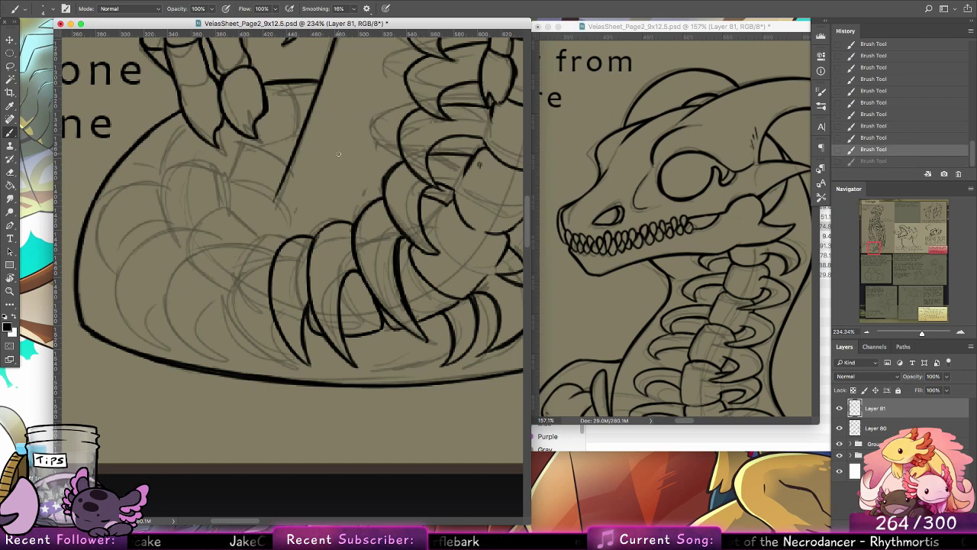
{"action": "mouse_move", "coordinate": [284, 241]}
{"action": "left_mouse_down"}
{"action": "mouse_move", "coordinate": [225, 279]}
{"action": "mouse_move", "coordinate": [220, 324]}
{"action": "left_mouse_up"}
{"action": "key", "text": "super+z"}
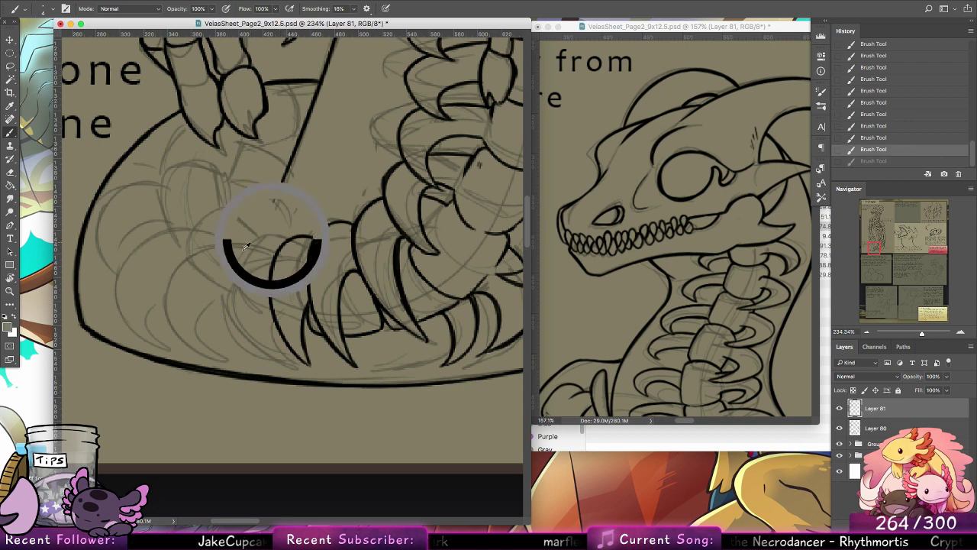
Step: Reset the foreground colour to black and ink the upper curve and outer edge of the next rib to the left, redrawing as needed
{"action": "left_click", "coordinate": [5, 316]}
{"action": "left_click_drag", "start_coordinate": [270, 234], "coordinate": [221, 302]}
{"action": "left_click_drag", "start_coordinate": [224, 261], "coordinate": [229, 337]}
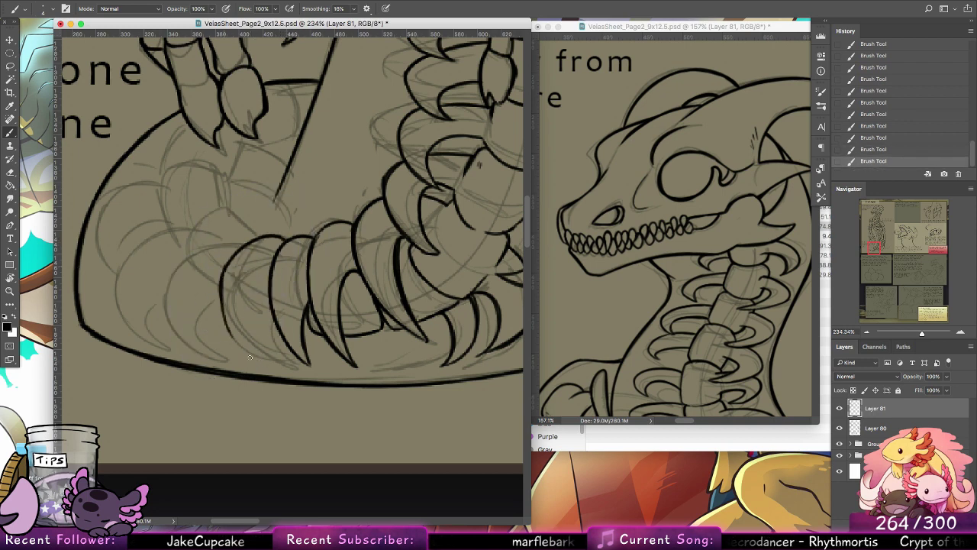
{"action": "mouse_move", "coordinate": [223, 282]}
{"action": "left_mouse_down"}
{"action": "mouse_move", "coordinate": [219, 324]}
{"action": "mouse_move", "coordinate": [238, 350]}
{"action": "left_mouse_up"}
{"action": "key", "text": "super+z"}
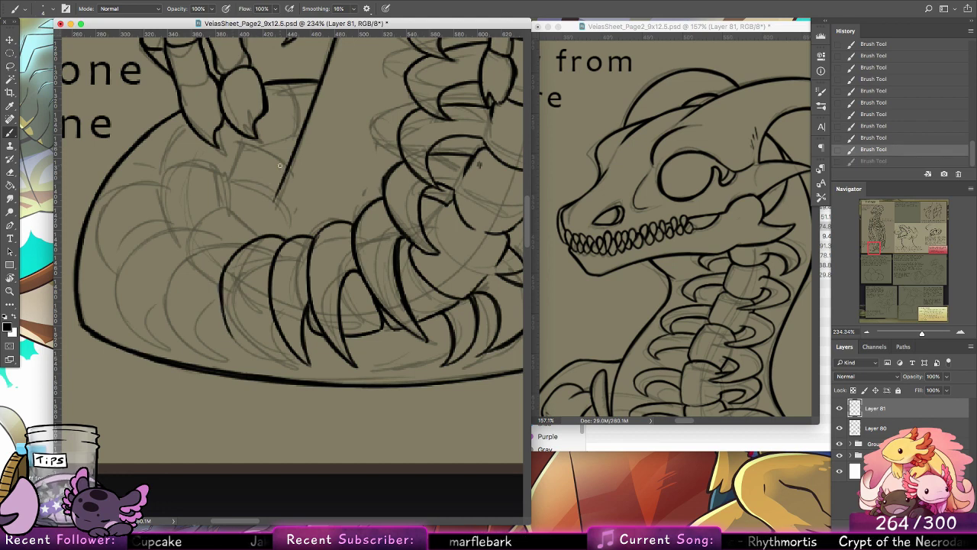
{"action": "key", "text": "super+z"}
{"action": "left_click_drag", "start_coordinate": [220, 296], "coordinate": [231, 331]}
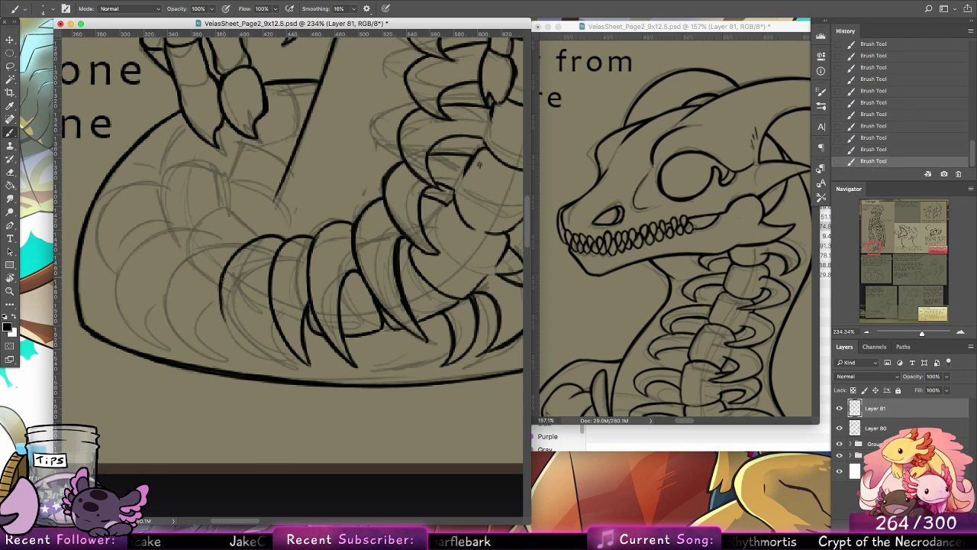
Step: Extend that rib's outer edge down to its tip and ink the curved inner edge, redrawing it until it fits the sketch
{"action": "mouse_move", "coordinate": [222, 280]}
{"action": "left_mouse_down"}
{"action": "mouse_move", "coordinate": [256, 363]}
{"action": "mouse_move", "coordinate": [222, 305]}
{"action": "mouse_move", "coordinate": [257, 364]}
{"action": "left_mouse_up"}
{"action": "key", "text": "super+z"}
{"action": "key", "text": "super+z"}
{"action": "mouse_move", "coordinate": [252, 314]}
{"action": "left_mouse_down"}
{"action": "mouse_move", "coordinate": [257, 364]}
{"action": "mouse_move", "coordinate": [261, 286]}
{"action": "mouse_move", "coordinate": [248, 332]}
{"action": "left_mouse_up"}
{"action": "key", "text": "super+z"}
{"action": "key", "text": "super+z"}
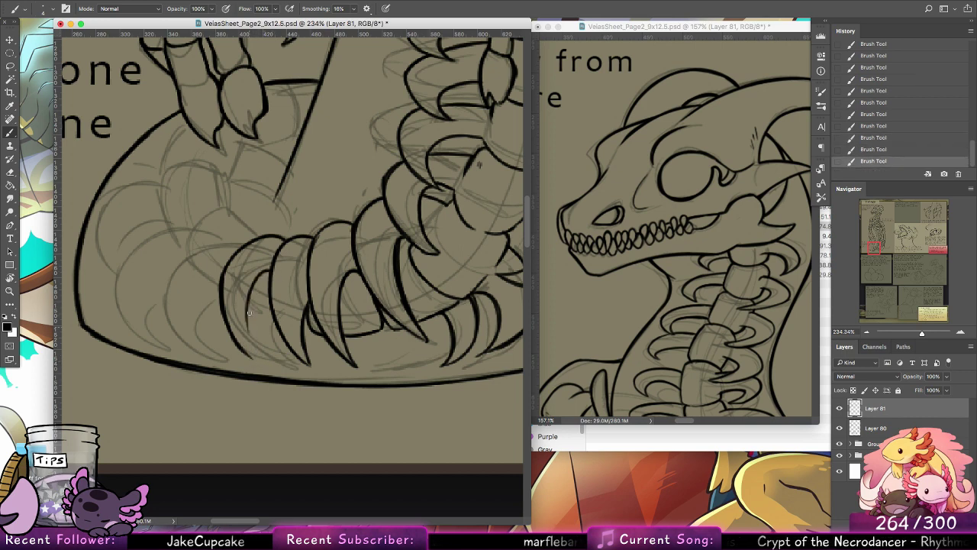
{"action": "key", "text": "super+z"}
{"action": "mouse_move", "coordinate": [272, 276]}
{"action": "left_mouse_down"}
{"action": "mouse_move", "coordinate": [250, 299]}
{"action": "mouse_move", "coordinate": [247, 326]}
{"action": "left_mouse_up"}
{"action": "mouse_move", "coordinate": [252, 292]}
{"action": "left_mouse_down"}
{"action": "mouse_move", "coordinate": [251, 346]}
{"action": "mouse_move", "coordinate": [263, 366]}
{"action": "left_mouse_up"}
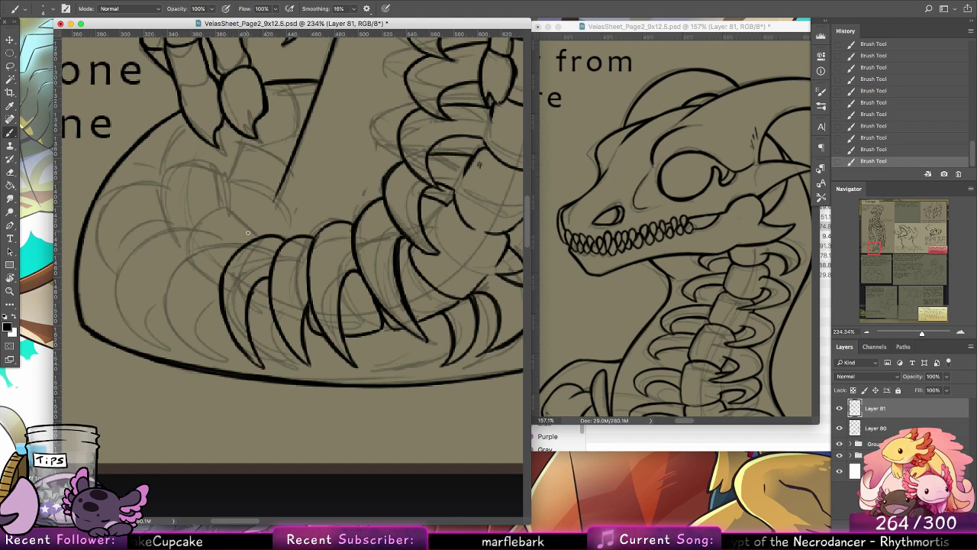
Step: Ink another rib on the left of the row, with its arched outer edge and inner edge meeting at a point
{"action": "mouse_move", "coordinate": [241, 248]}
{"action": "left_mouse_down"}
{"action": "mouse_move", "coordinate": [170, 288]}
{"action": "mouse_move", "coordinate": [191, 340]}
{"action": "mouse_move", "coordinate": [233, 358]}
{"action": "left_mouse_up"}
{"action": "left_click_drag", "start_coordinate": [210, 329], "coordinate": [222, 366]}
{"action": "key", "text": "alt+super+z"}
{"action": "key", "text": "alt+super+z"}
{"action": "mouse_move", "coordinate": [204, 311]}
{"action": "left_mouse_down"}
{"action": "mouse_move", "coordinate": [256, 262]}
{"action": "mouse_move", "coordinate": [270, 317]}
{"action": "mouse_move", "coordinate": [249, 315]}
{"action": "mouse_move", "coordinate": [277, 328]}
{"action": "left_mouse_up"}
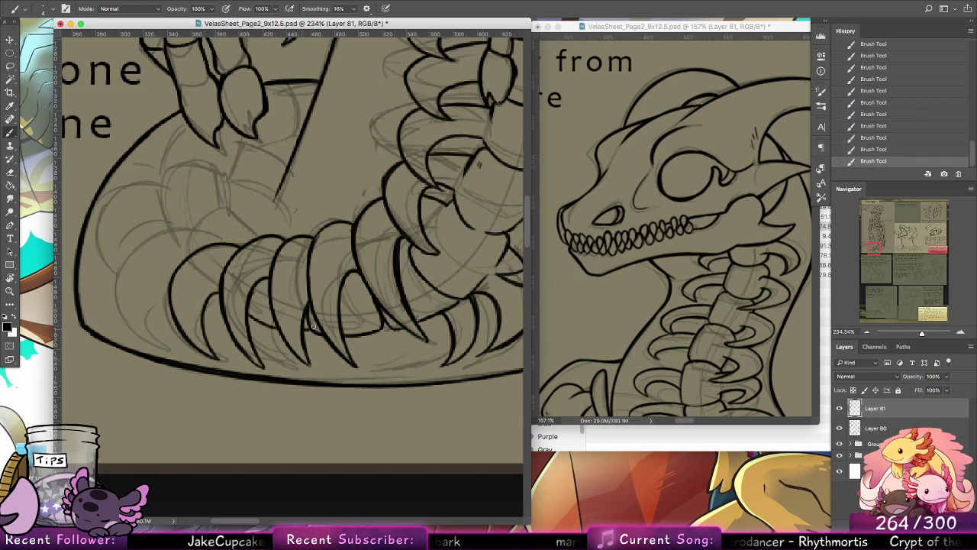
Step: Ink the small vertebra curve and the wide rib on the far left of the row, including its inner edge
{"action": "scroll", "coordinate": [279, 290], "scroll_direction": "up", "scroll_amount": 4}
{"action": "scroll", "coordinate": [280, 290], "scroll_direction": "left", "scroll_amount": 3}
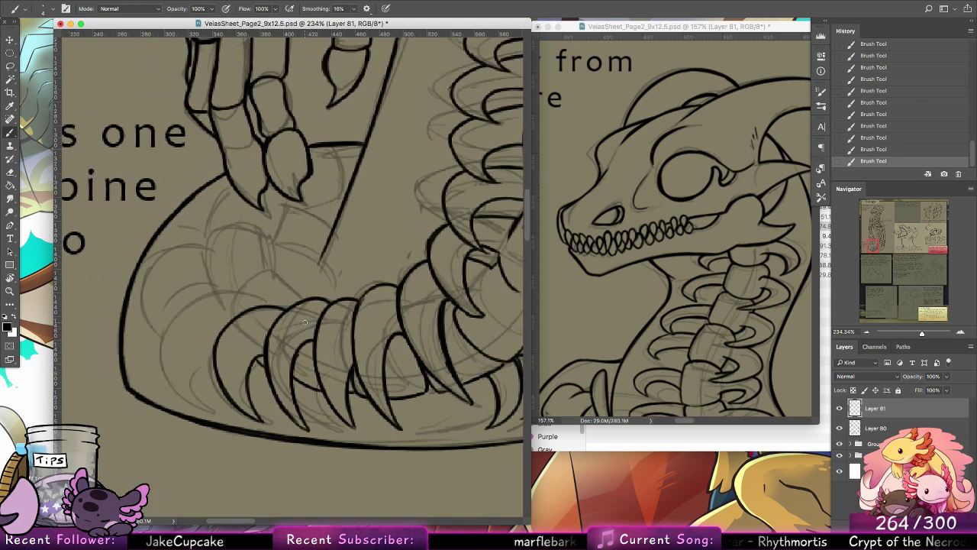
{"action": "mouse_move", "coordinate": [305, 300]}
{"action": "left_mouse_down"}
{"action": "mouse_move", "coordinate": [271, 268]}
{"action": "mouse_move", "coordinate": [303, 301]}
{"action": "mouse_move", "coordinate": [266, 276]}
{"action": "mouse_move", "coordinate": [257, 298]}
{"action": "mouse_move", "coordinate": [284, 285]}
{"action": "mouse_move", "coordinate": [254, 278]}
{"action": "mouse_move", "coordinate": [268, 281]}
{"action": "mouse_move", "coordinate": [252, 294]}
{"action": "mouse_move", "coordinate": [269, 305]}
{"action": "mouse_move", "coordinate": [244, 288]}
{"action": "mouse_move", "coordinate": [189, 394]}
{"action": "left_mouse_up"}
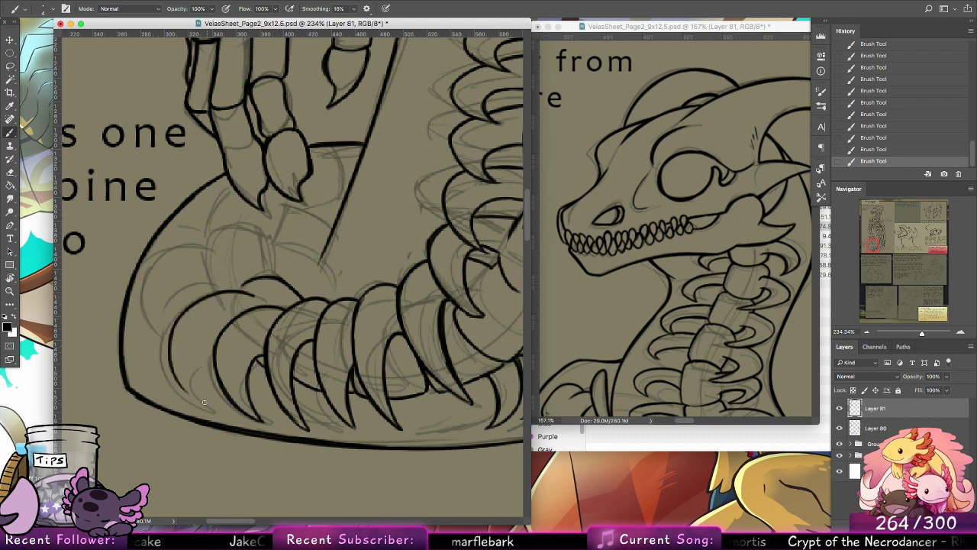
{"action": "mouse_move", "coordinate": [169, 333]}
{"action": "left_mouse_down"}
{"action": "mouse_move", "coordinate": [194, 400]}
{"action": "mouse_move", "coordinate": [200, 356]}
{"action": "mouse_move", "coordinate": [217, 349]}
{"action": "mouse_move", "coordinate": [201, 361]}
{"action": "left_mouse_up"}
{"action": "key", "text": "alt+super+z"}
{"action": "key", "text": "alt+super+z"}
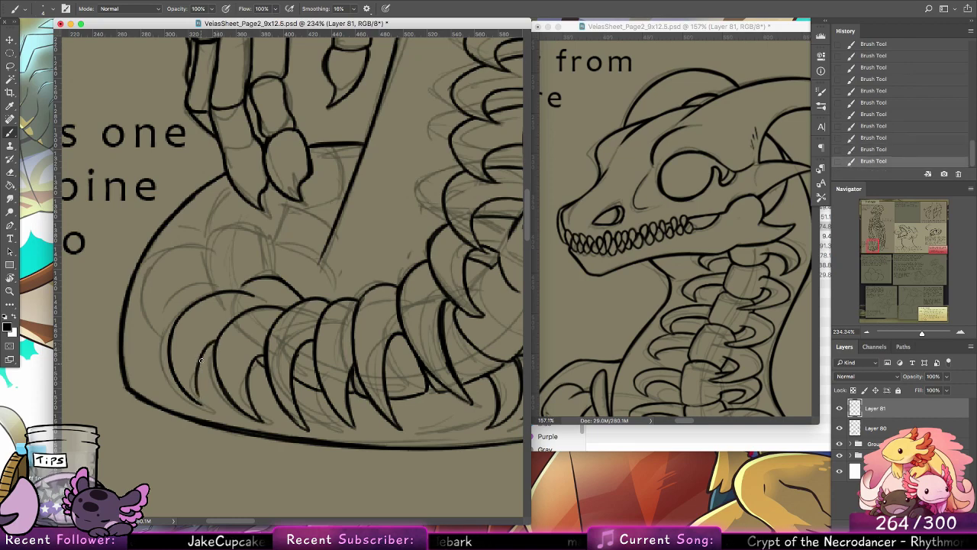
{"action": "left_click_drag", "start_coordinate": [205, 405], "coordinate": [199, 359]}
Step: Ink the right side and rounded top of the vertebra above the leftmost ribs, redrawing the strokes as needed
{"action": "left_click_drag", "start_coordinate": [373, 232], "coordinate": [371, 290]}
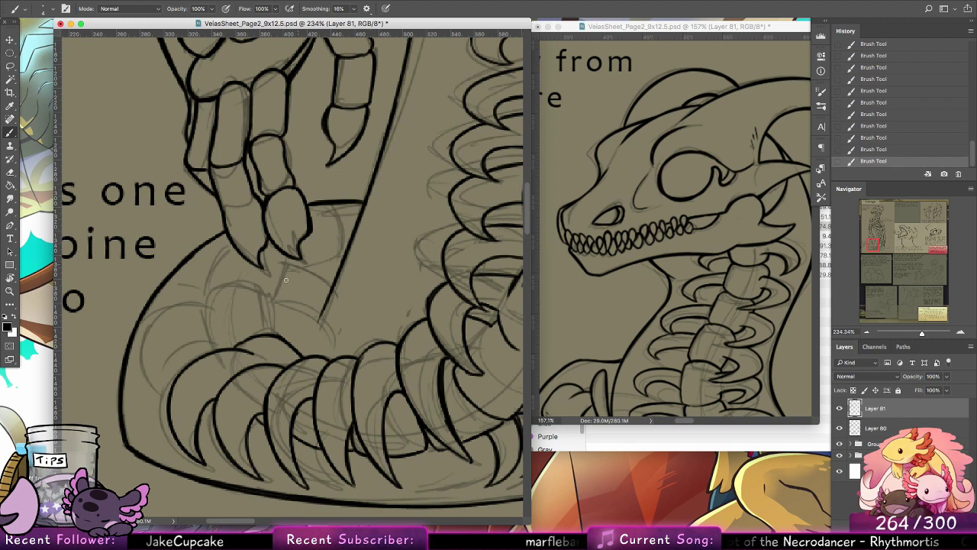
{"action": "left_click_drag", "start_coordinate": [275, 330], "coordinate": [260, 293]}
{"action": "key", "text": "super+z"}
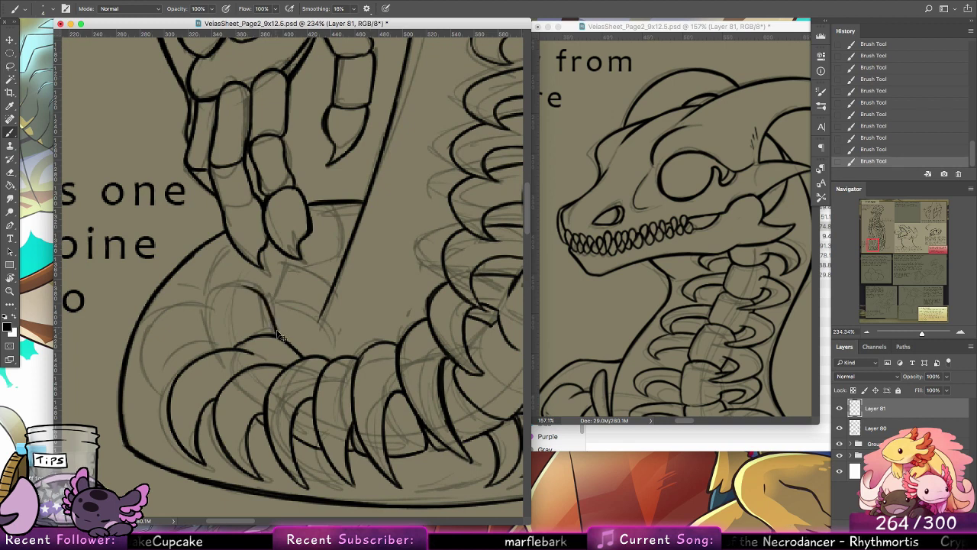
{"action": "key", "text": "super+z"}
{"action": "mouse_move", "coordinate": [278, 335]}
{"action": "left_mouse_down"}
{"action": "mouse_move", "coordinate": [268, 296]}
{"action": "mouse_move", "coordinate": [214, 294]}
{"action": "mouse_move", "coordinate": [223, 292]}
{"action": "mouse_move", "coordinate": [156, 335]}
{"action": "left_mouse_up"}
{"action": "key", "text": "super+z"}
Step: Ink the large rib curving from that vertebra down along the body outline, with its outer and inner edges
{"action": "key", "text": "super+z"}
{"action": "key", "text": "super+z"}
{"action": "mouse_move", "coordinate": [222, 304]}
{"action": "left_mouse_down"}
{"action": "mouse_move", "coordinate": [148, 331]}
{"action": "mouse_move", "coordinate": [166, 386]}
{"action": "mouse_move", "coordinate": [143, 350]}
{"action": "mouse_move", "coordinate": [151, 388]}
{"action": "mouse_move", "coordinate": [144, 376]}
{"action": "mouse_move", "coordinate": [163, 405]}
{"action": "left_mouse_up"}
{"action": "mouse_move", "coordinate": [143, 356]}
{"action": "left_mouse_down"}
{"action": "mouse_move", "coordinate": [167, 411]}
{"action": "mouse_move", "coordinate": [198, 340]}
{"action": "left_mouse_up"}
{"action": "key", "text": "super+z"}
{"action": "mouse_move", "coordinate": [167, 388]}
{"action": "left_mouse_down"}
{"action": "mouse_move", "coordinate": [204, 348]}
{"action": "mouse_move", "coordinate": [218, 354]}
{"action": "left_mouse_up"}
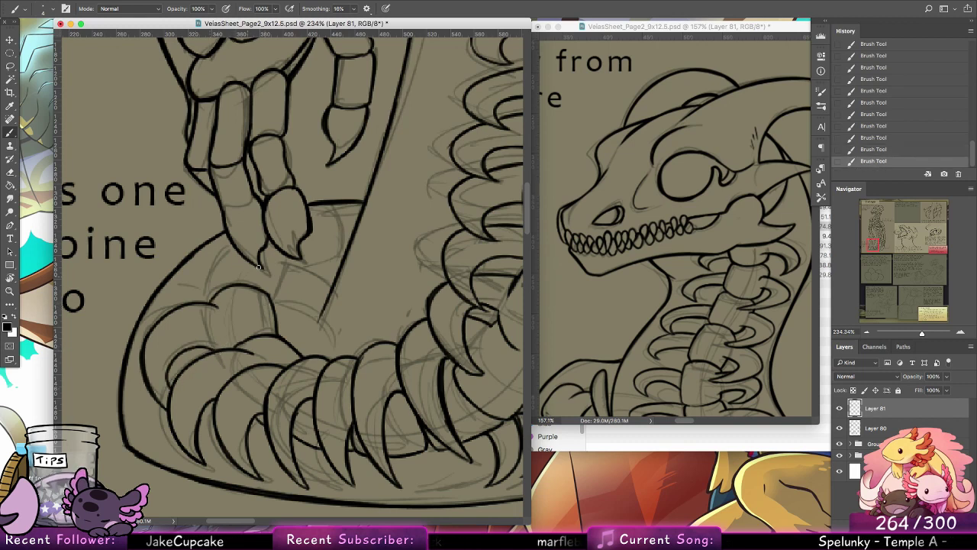
Step: Ink the vertebra edge up to the claw and the short arc by the diagonal outline, and extend that outline down toward the ribs
{"action": "left_click_drag", "start_coordinate": [206, 302], "coordinate": [233, 243]}
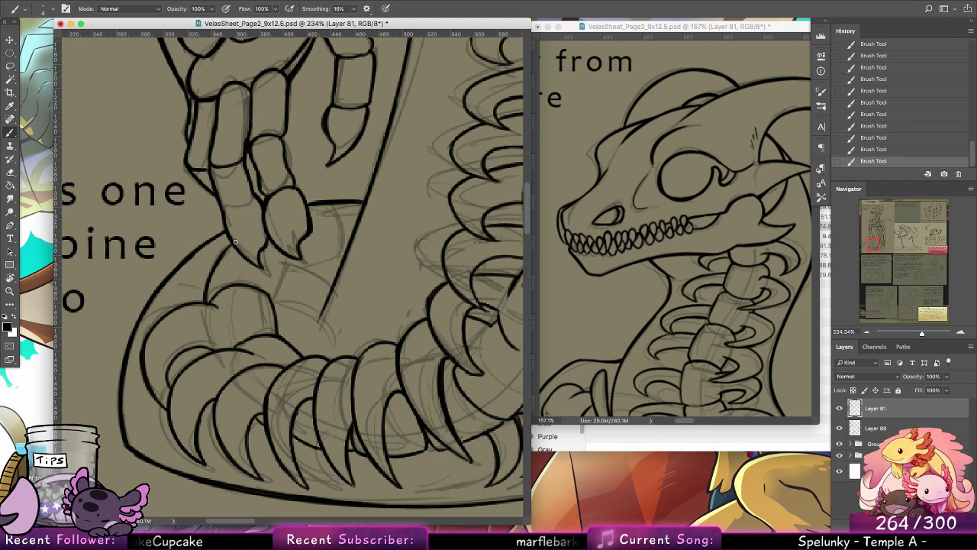
{"action": "left_click_drag", "start_coordinate": [274, 303], "coordinate": [321, 326]}
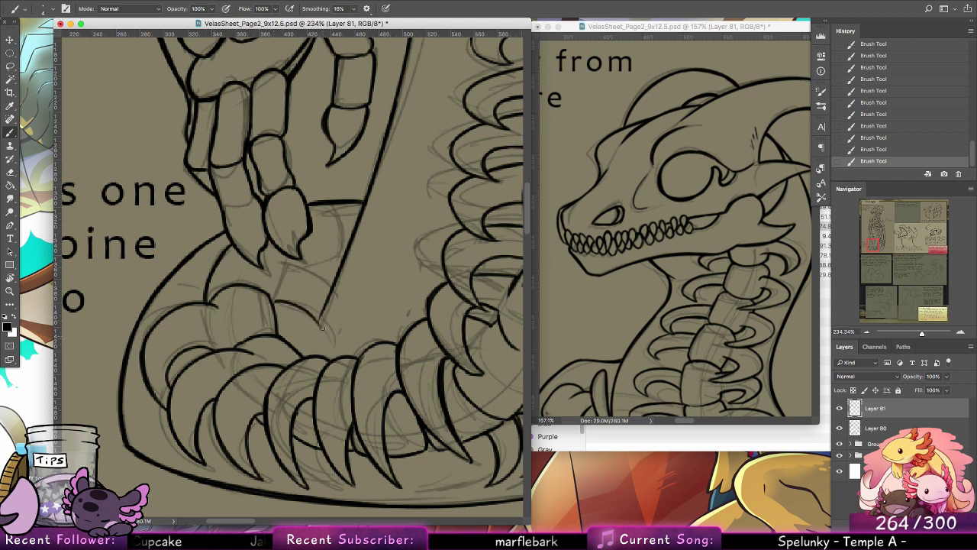
{"action": "mouse_move", "coordinate": [273, 302]}
{"action": "left_mouse_down"}
{"action": "mouse_move", "coordinate": [317, 319]}
{"action": "mouse_move", "coordinate": [309, 343]}
{"action": "left_mouse_up"}
{"action": "key", "text": "super+z"}
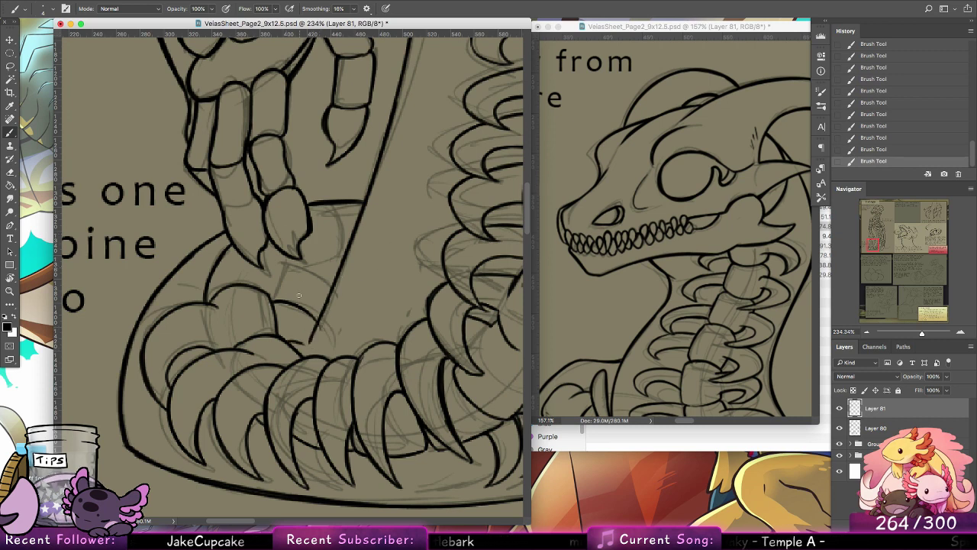
Step: Erase the arc's overshoot past the diagonal outline and return to the Brush tool
{"action": "left_click", "coordinate": [10, 173]}
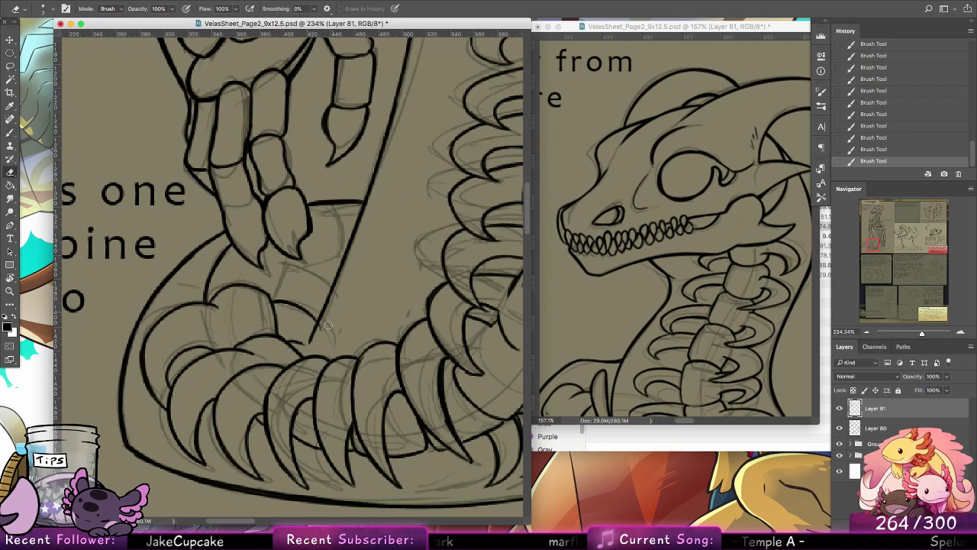
{"action": "left_click_drag", "start_coordinate": [326, 325], "coordinate": [323, 326]}
{"action": "left_click", "coordinate": [13, 133]}
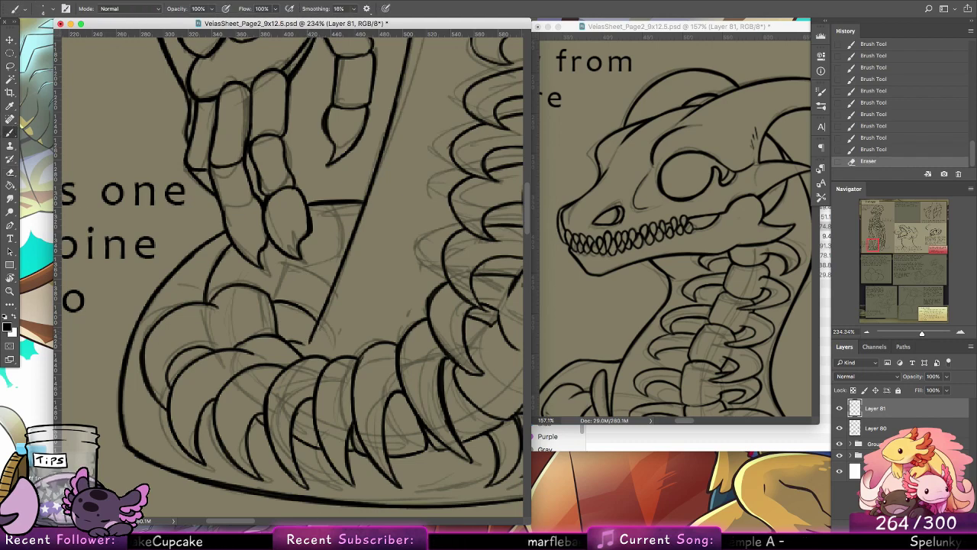
Step: Switch to Google Chrome, search for "snake skeleton" and enlarge the first image result of the coiled skeleton as reference
{"action": "mouse_move", "coordinate": [323, 513]}
{"action": "left_click", "coordinate": [362, 513]}
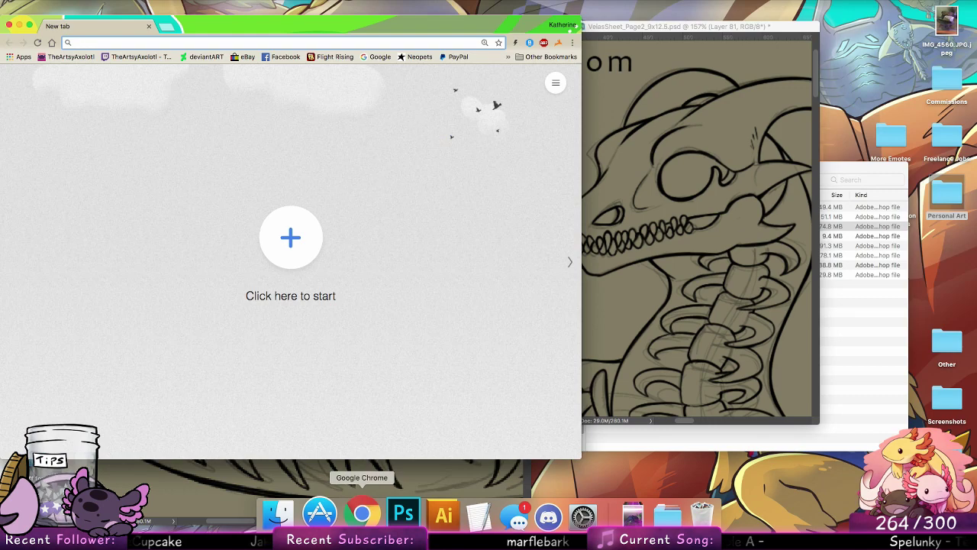
{"action": "type", "text": "snake skele"}
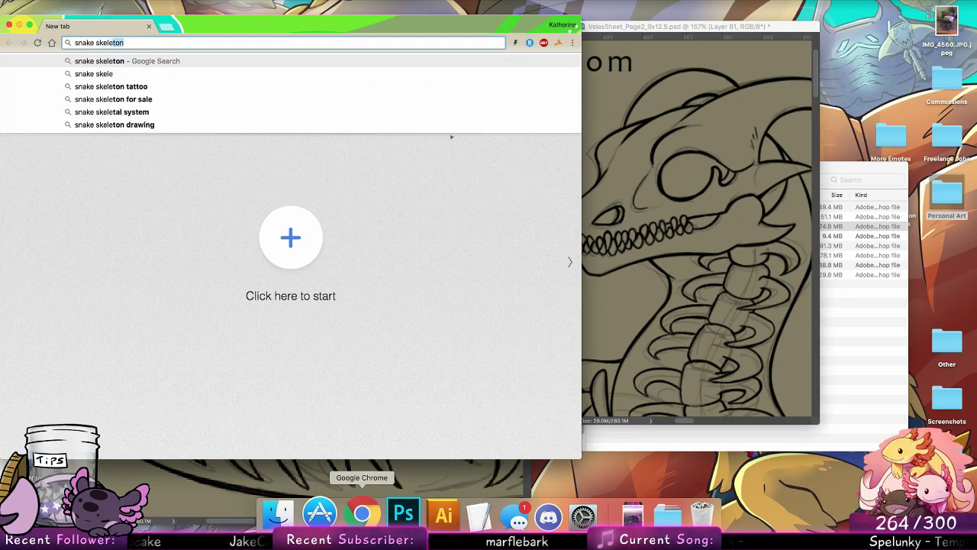
{"action": "type", "text": "ton"}
{"action": "key", "text": "Return"}
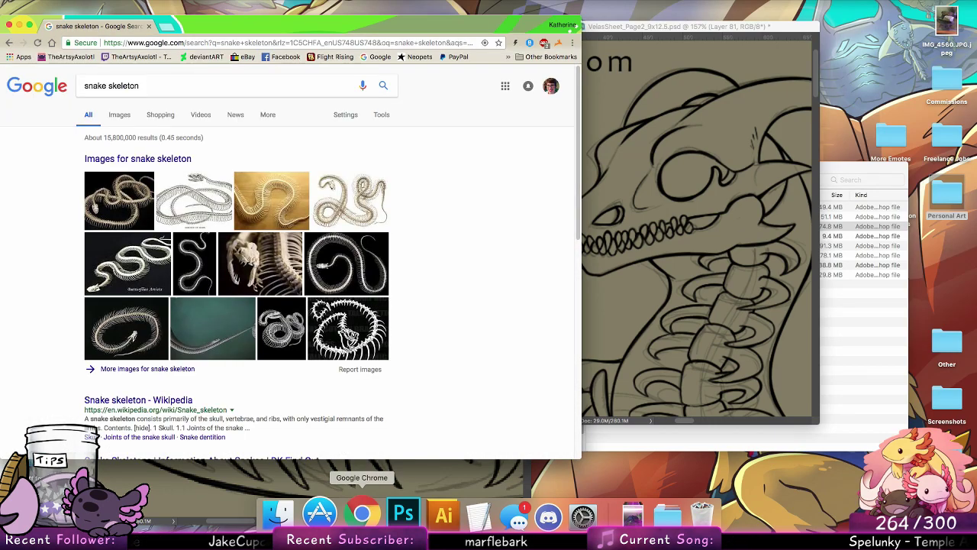
{"action": "left_click", "coordinate": [125, 109]}
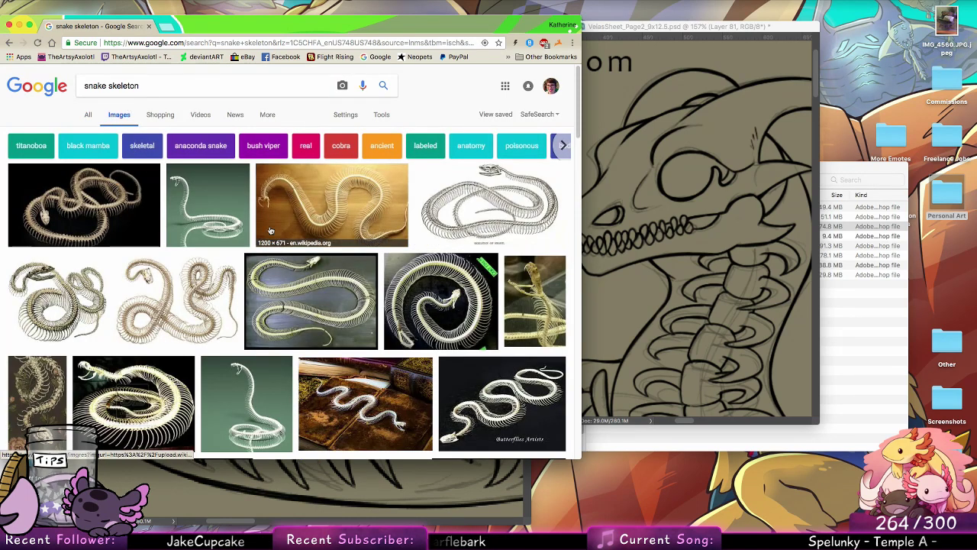
{"action": "left_click", "coordinate": [156, 212]}
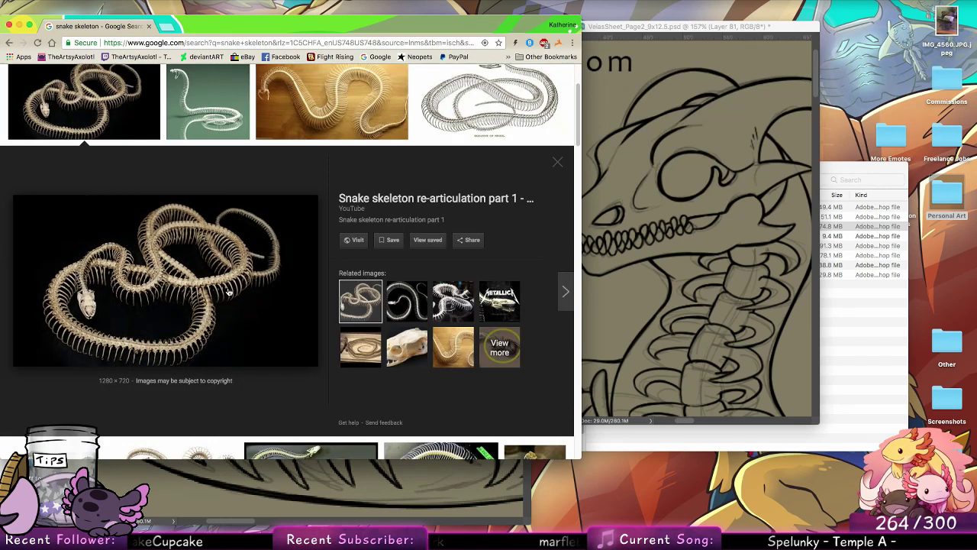
Step: Switch back to Photoshop, reinforce the body outline beside the curled spine, and close the snake skeleton search in Chrome
{"action": "key", "text": "super+Tab"}
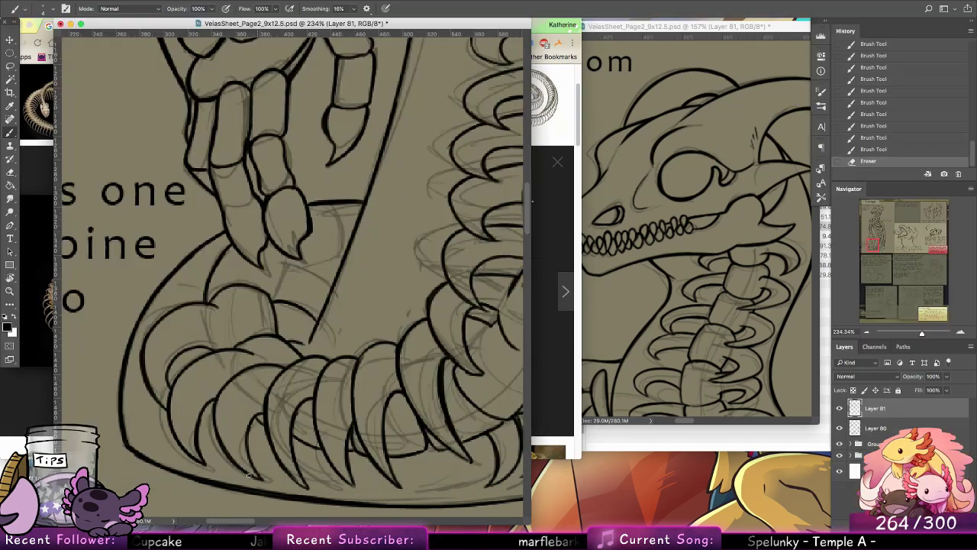
{"action": "left_click_drag", "start_coordinate": [197, 257], "coordinate": [163, 293]}
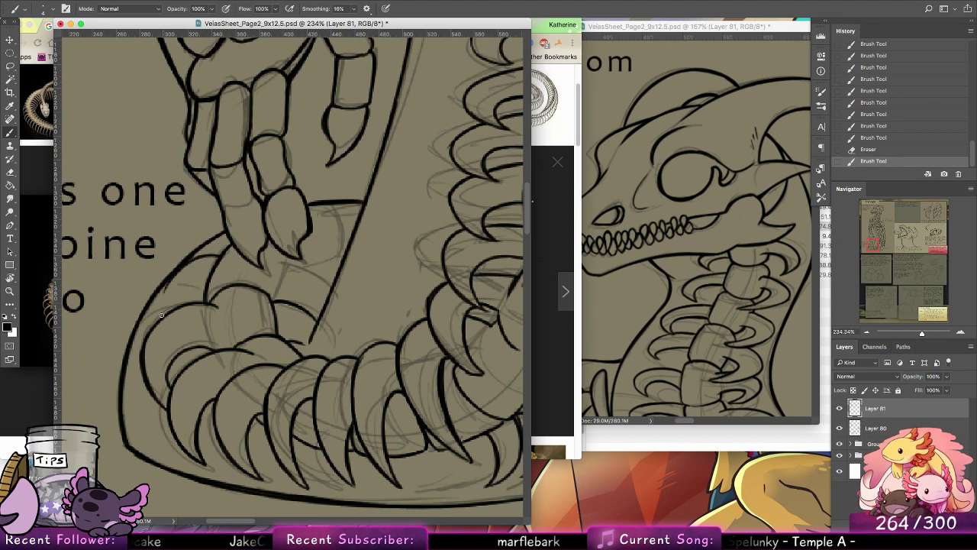
{"action": "left_click", "coordinate": [561, 234]}
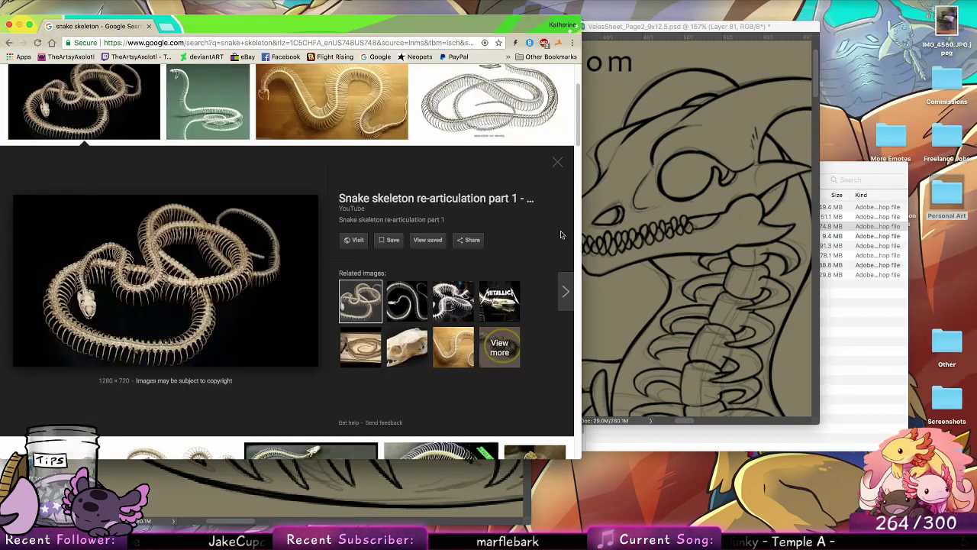
{"action": "left_click", "coordinate": [150, 26]}
{"action": "left_click", "coordinate": [285, 281]}
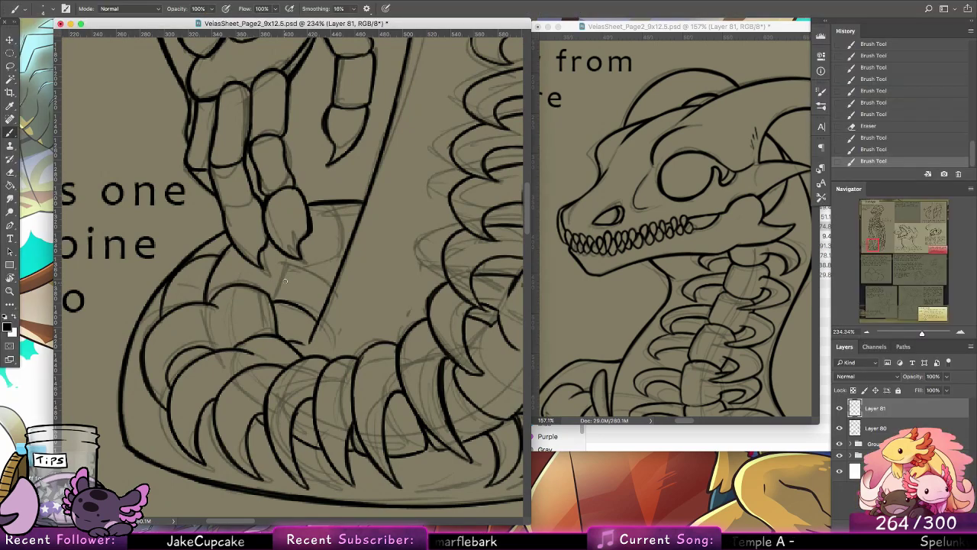
Step: Ink the curve and short edges of the vertebra below the claws, undoing the last two strokes on its far side
{"action": "mouse_move", "coordinate": [278, 265]}
{"action": "left_mouse_down"}
{"action": "mouse_move", "coordinate": [325, 300]}
{"action": "mouse_move", "coordinate": [284, 264]}
{"action": "mouse_move", "coordinate": [329, 300]}
{"action": "mouse_move", "coordinate": [317, 280]}
{"action": "mouse_move", "coordinate": [353, 208]}
{"action": "left_mouse_up"}
{"action": "key", "text": "super+z"}
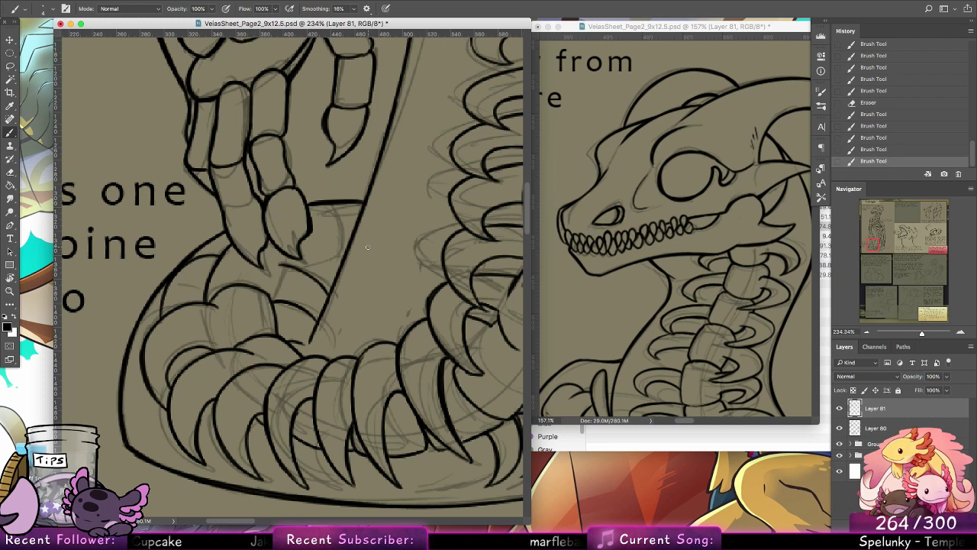
{"action": "left_click_drag", "start_coordinate": [283, 254], "coordinate": [291, 265]}
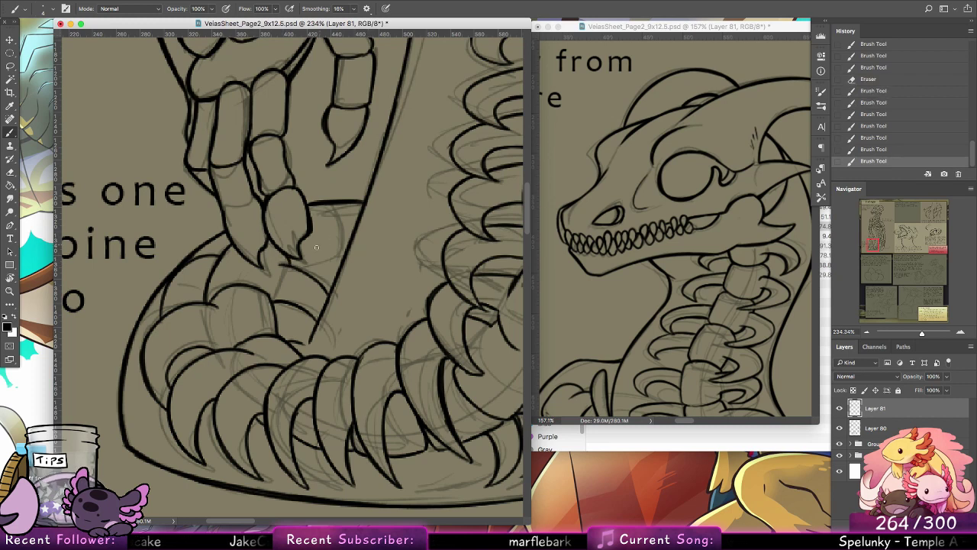
{"action": "mouse_move", "coordinate": [335, 243]}
{"action": "left_mouse_down"}
{"action": "mouse_move", "coordinate": [341, 263]}
{"action": "mouse_move", "coordinate": [313, 268]}
{"action": "left_mouse_up"}
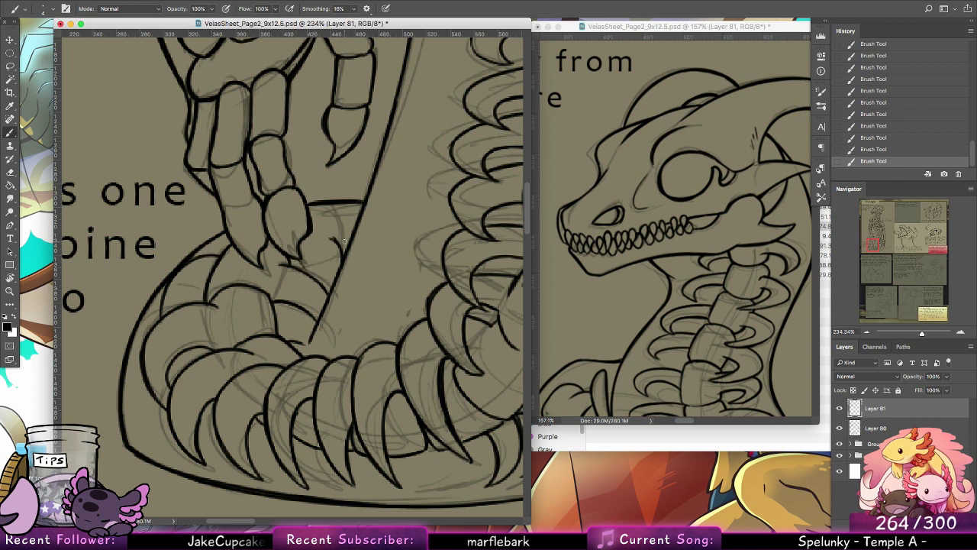
{"action": "key", "text": "super+z"}
{"action": "key", "text": "alt+super+z"}
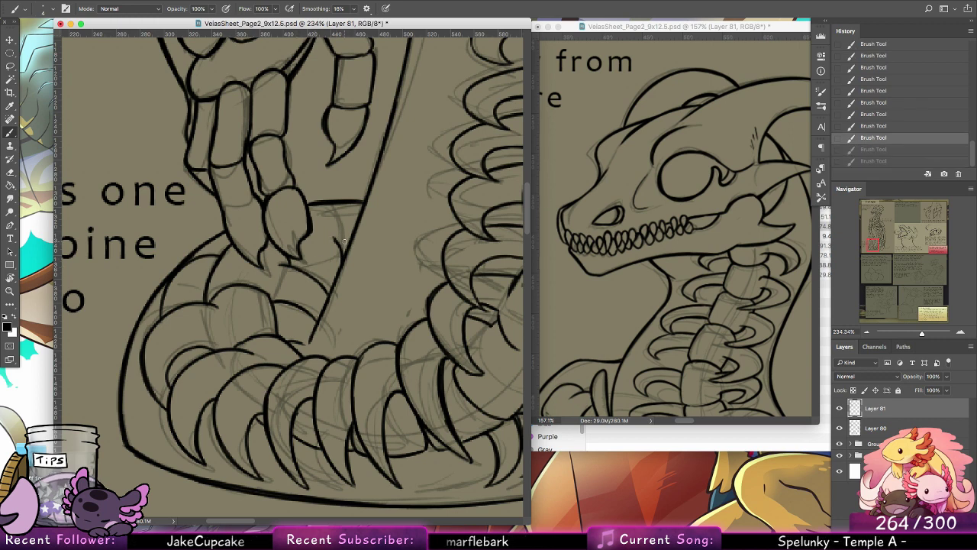
Step: Ink the vertebra's side and upper edge against the diagonal outline, and extend that outline down to the ribs
{"action": "left_click_drag", "start_coordinate": [334, 237], "coordinate": [342, 255]}
{"action": "mouse_move", "coordinate": [312, 208]}
{"action": "left_mouse_down"}
{"action": "mouse_move", "coordinate": [333, 210]}
{"action": "mouse_move", "coordinate": [346, 251]}
{"action": "left_mouse_up"}
{"action": "left_click_drag", "start_coordinate": [338, 208], "coordinate": [364, 205]}
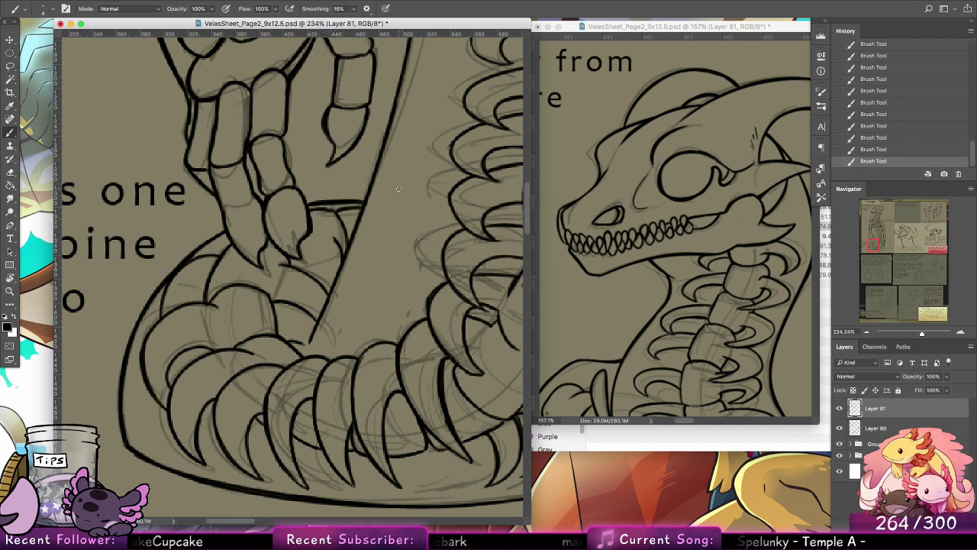
{"action": "left_click_drag", "start_coordinate": [306, 348], "coordinate": [313, 333]}
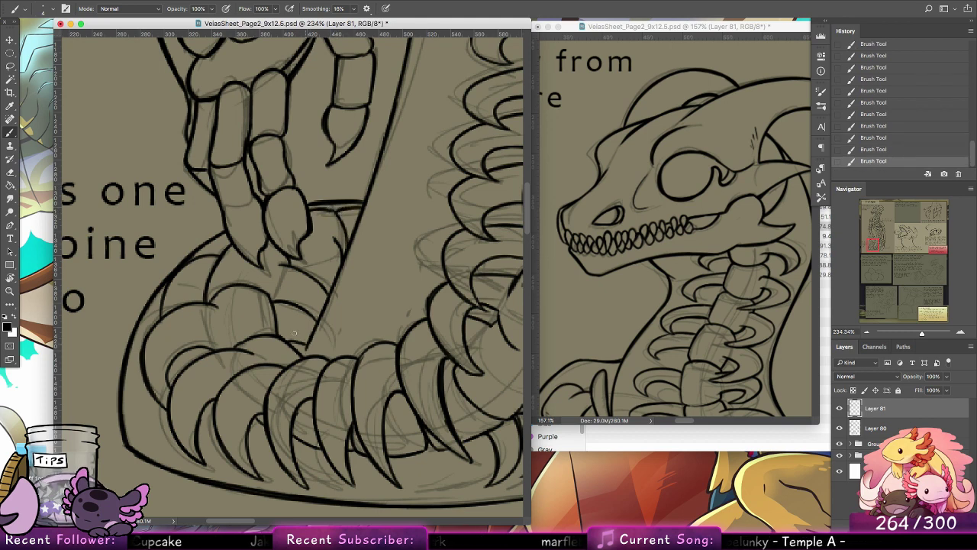
Step: Ink the inner, upward-curving edge of the tail tip from the body outline to its point
{"action": "mouse_move", "coordinate": [476, 319]}
{"action": "left_mouse_down"}
{"action": "mouse_move", "coordinate": [303, 294]}
{"action": "mouse_move", "coordinate": [247, 277]}
{"action": "mouse_move", "coordinate": [255, 275]}
{"action": "left_mouse_up"}
{"action": "mouse_move", "coordinate": [423, 268]}
{"action": "left_mouse_down"}
{"action": "mouse_move", "coordinate": [339, 287]}
{"action": "mouse_move", "coordinate": [327, 271]}
{"action": "left_mouse_up"}
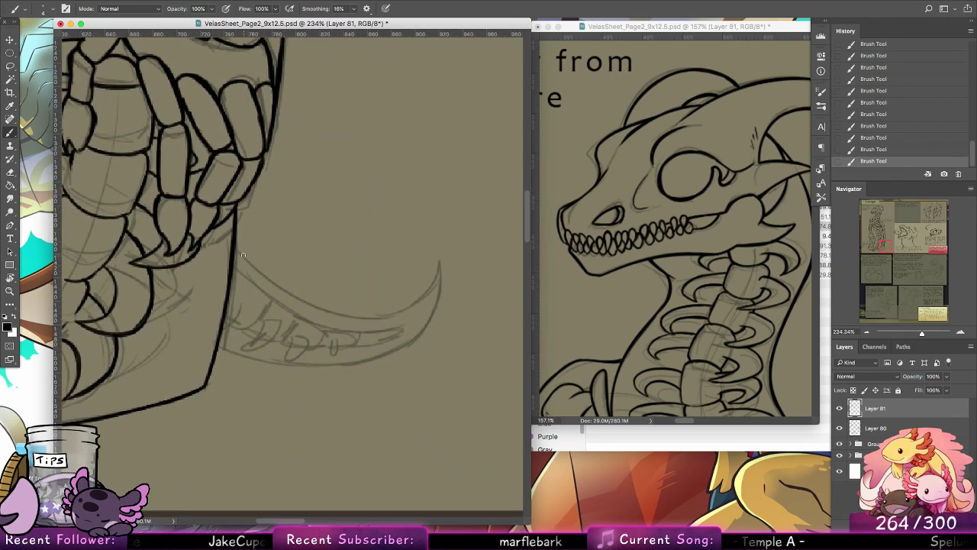
{"action": "mouse_move", "coordinate": [235, 251]}
{"action": "left_mouse_down"}
{"action": "mouse_move", "coordinate": [318, 300]}
{"action": "mouse_move", "coordinate": [443, 258]}
{"action": "left_mouse_up"}
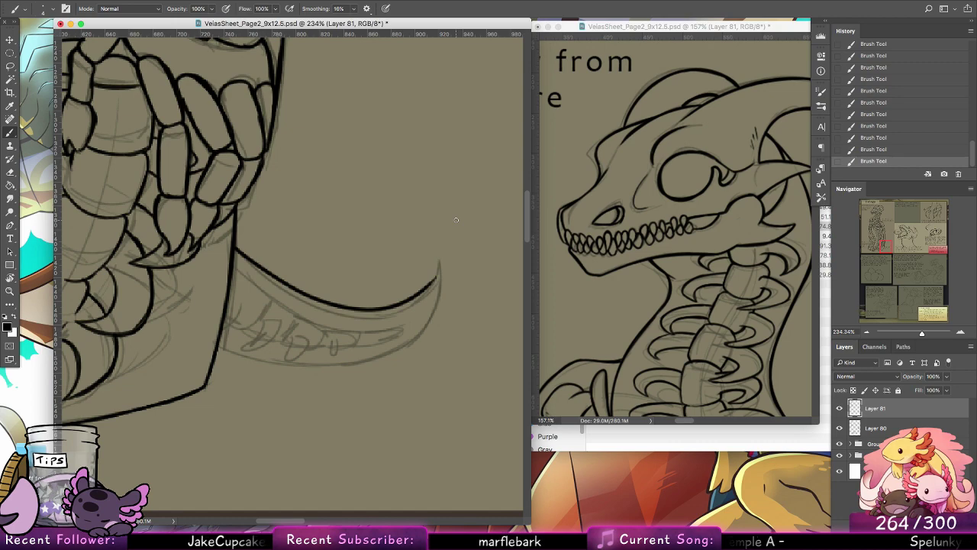
Step: Rotate the canvas to 90°, ink the tail tip's outer edge down to the point, and reset the view rotation
{"action": "key", "text": "r"}
{"action": "left_click_drag", "start_coordinate": [456, 219], "coordinate": [358, 158]}
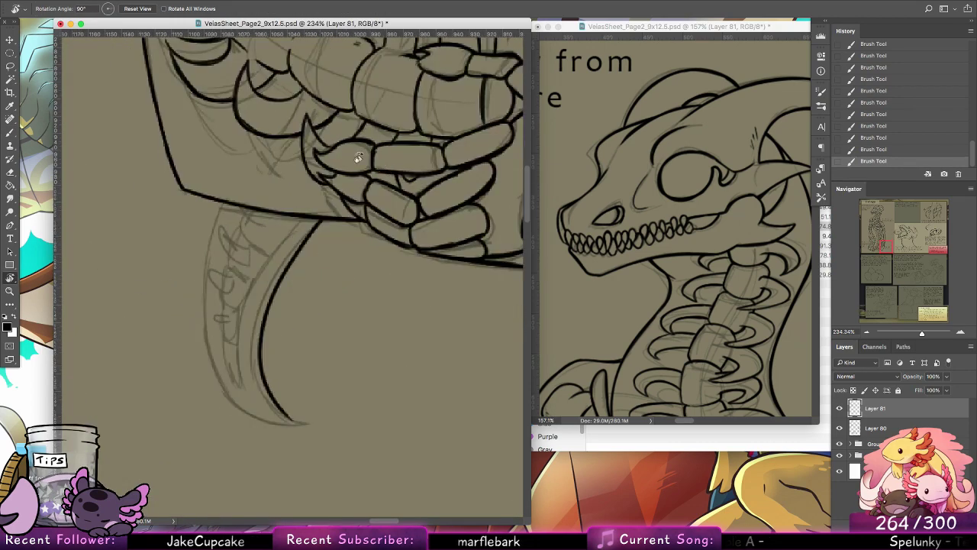
{"action": "key", "text": "b"}
{"action": "left_click_drag", "start_coordinate": [219, 200], "coordinate": [205, 315]}
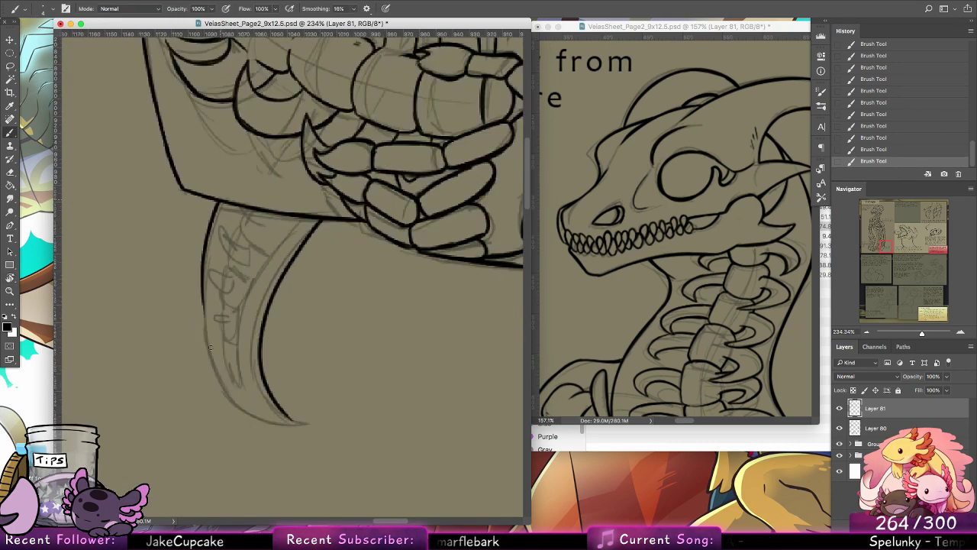
{"action": "left_click_drag", "start_coordinate": [203, 252], "coordinate": [219, 380]}
{"action": "mouse_move", "coordinate": [202, 281]}
{"action": "left_mouse_down"}
{"action": "mouse_move", "coordinate": [227, 385]}
{"action": "mouse_move", "coordinate": [242, 401]}
{"action": "left_mouse_up"}
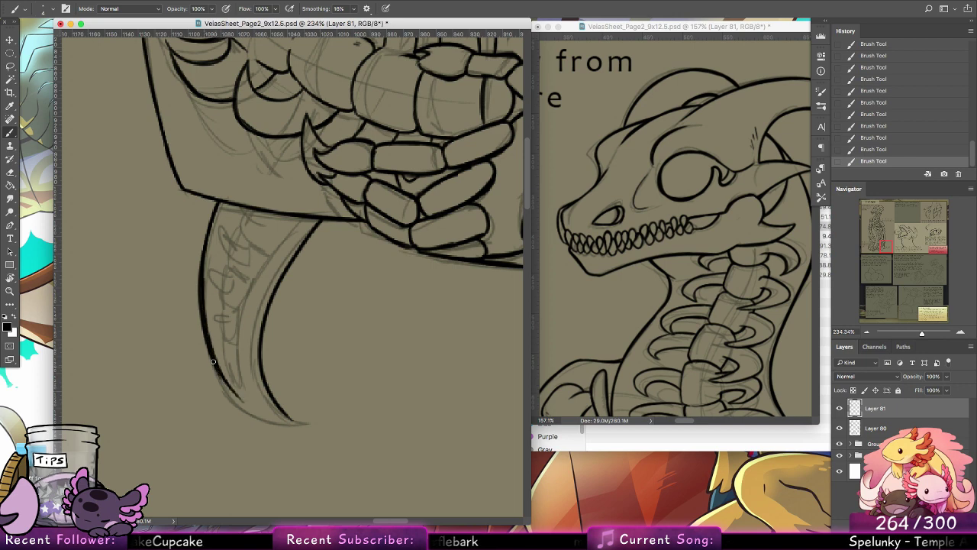
{"action": "mouse_move", "coordinate": [213, 364]}
{"action": "left_mouse_down"}
{"action": "mouse_move", "coordinate": [267, 413]}
{"action": "mouse_move", "coordinate": [294, 421]}
{"action": "left_mouse_up"}
{"action": "key", "text": "super+z"}
{"action": "left_click_drag", "start_coordinate": [226, 386], "coordinate": [294, 419]}
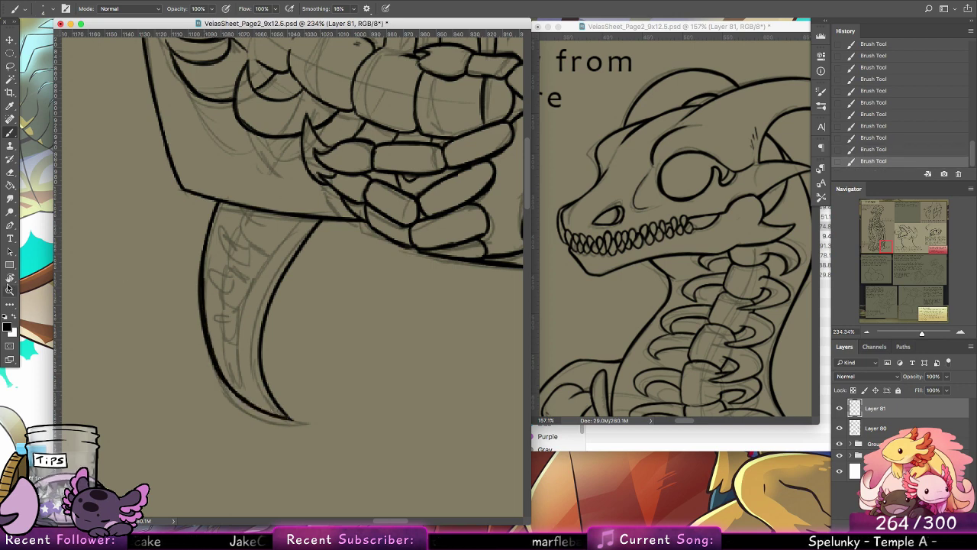
{"action": "double_click", "coordinate": [11, 279]}
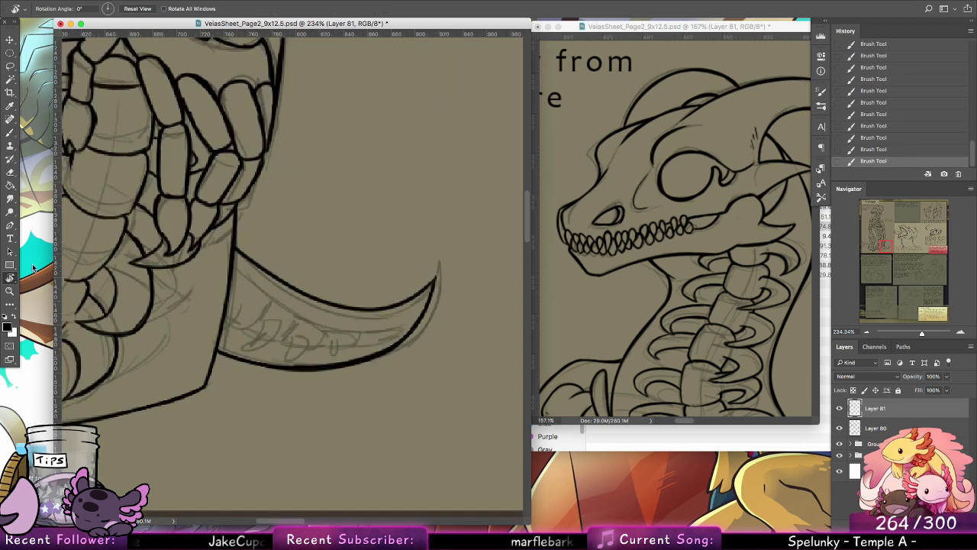
Step: Ink the first tail vertebrae with their short pointed ribs inside the tail tip, starting at the body outline
{"action": "key", "text": "b"}
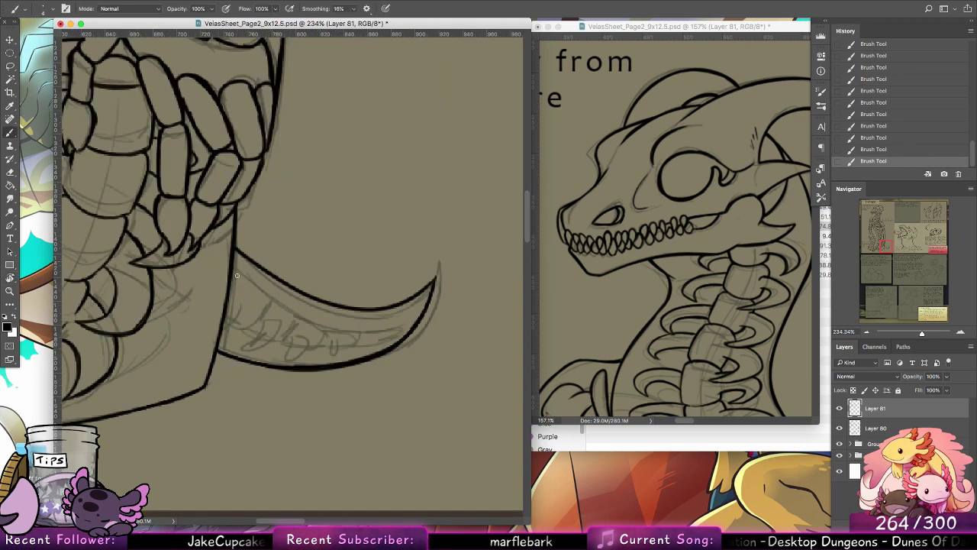
{"action": "mouse_move", "coordinate": [253, 288]}
{"action": "left_mouse_down"}
{"action": "mouse_move", "coordinate": [262, 319]}
{"action": "mouse_move", "coordinate": [237, 329]}
{"action": "left_mouse_up"}
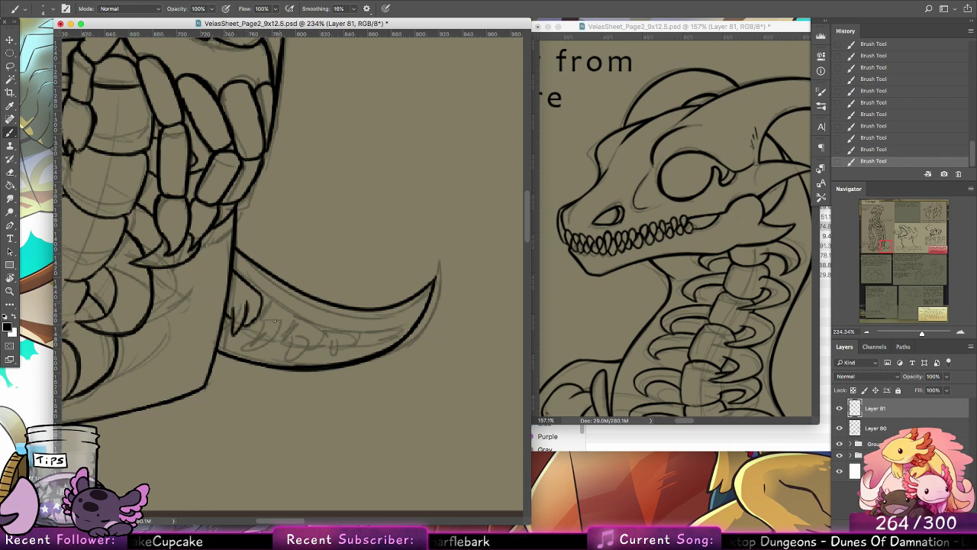
{"action": "left_click_drag", "start_coordinate": [268, 339], "coordinate": [266, 348]}
{"action": "left_click_drag", "start_coordinate": [280, 316], "coordinate": [275, 345]}
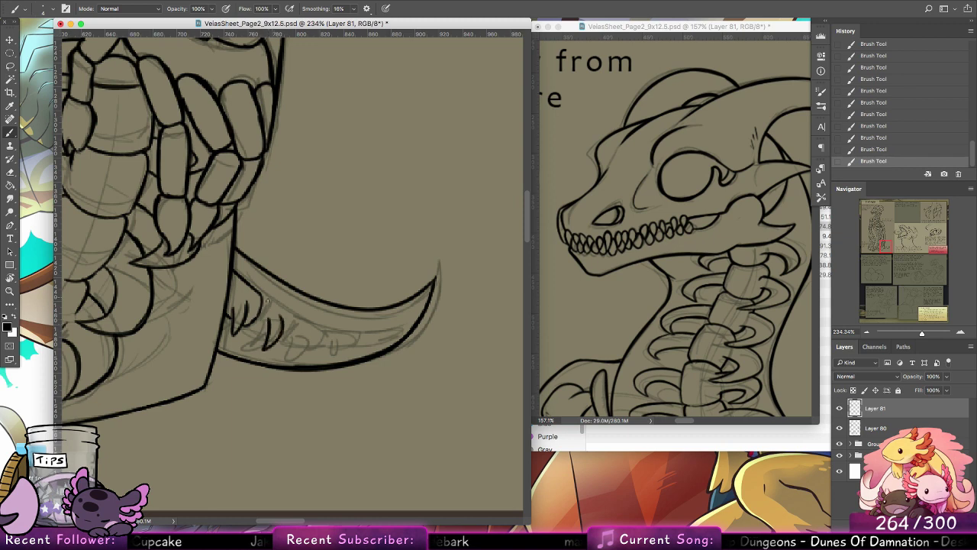
{"action": "left_click_drag", "start_coordinate": [263, 297], "coordinate": [292, 325]}
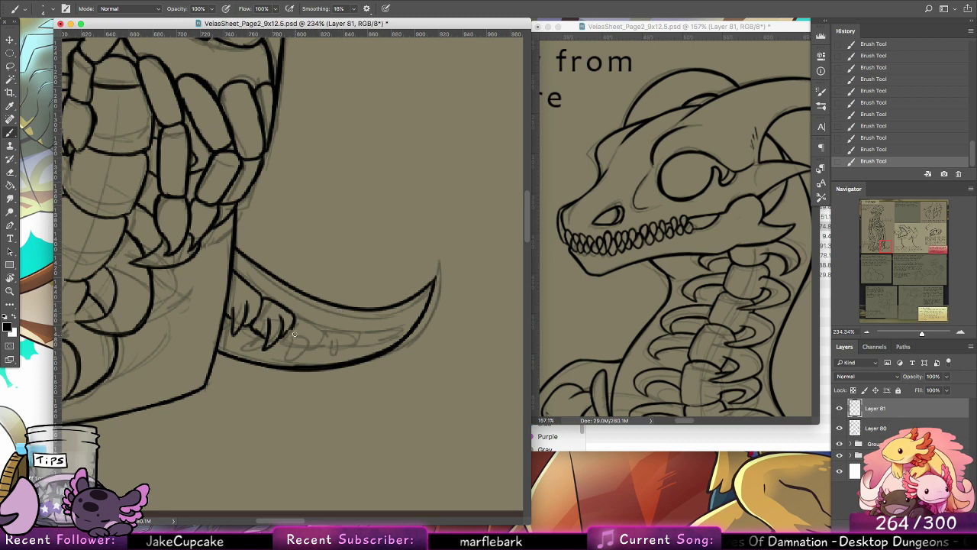
{"action": "mouse_move", "coordinate": [296, 317]}
{"action": "left_mouse_down"}
{"action": "mouse_move", "coordinate": [313, 328]}
{"action": "mouse_move", "coordinate": [298, 356]}
{"action": "left_mouse_up"}
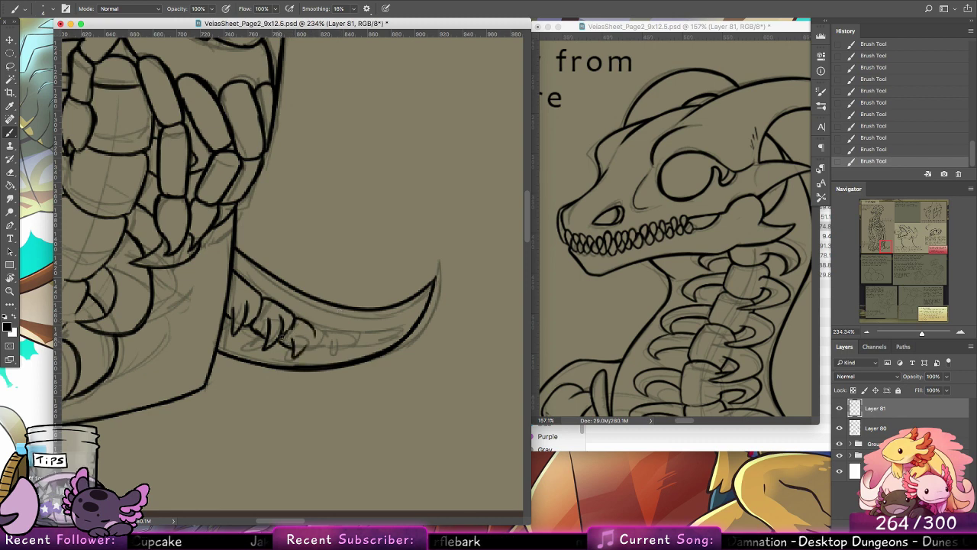
Step: Ink the remaining small tail vertebrae, tapering them to a rounded end toward the tail's point
{"action": "left_click_drag", "start_coordinate": [309, 346], "coordinate": [314, 331]}
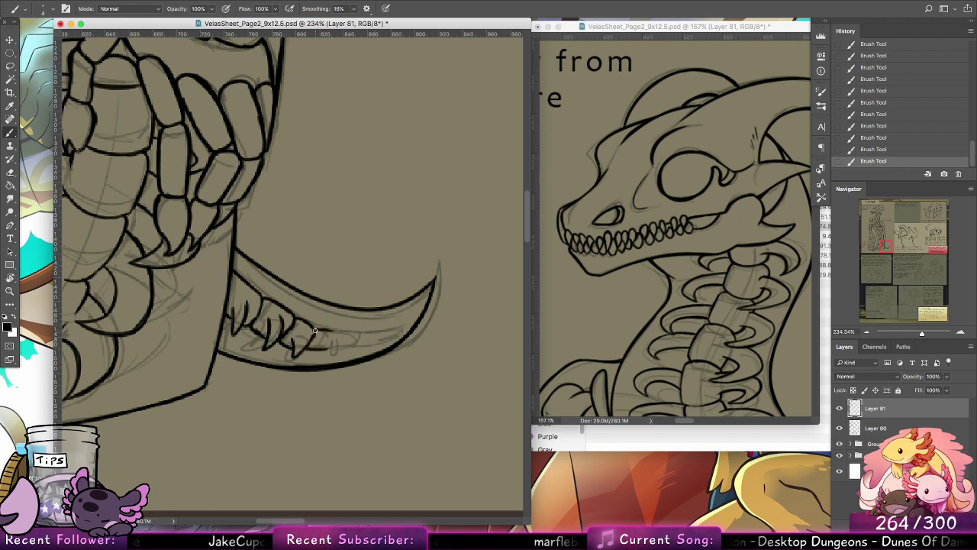
{"action": "mouse_move", "coordinate": [315, 330]}
{"action": "left_mouse_down"}
{"action": "mouse_move", "coordinate": [336, 331]}
{"action": "mouse_move", "coordinate": [323, 350]}
{"action": "mouse_move", "coordinate": [379, 329]}
{"action": "left_mouse_up"}
{"action": "left_click_drag", "start_coordinate": [378, 329], "coordinate": [352, 342]}
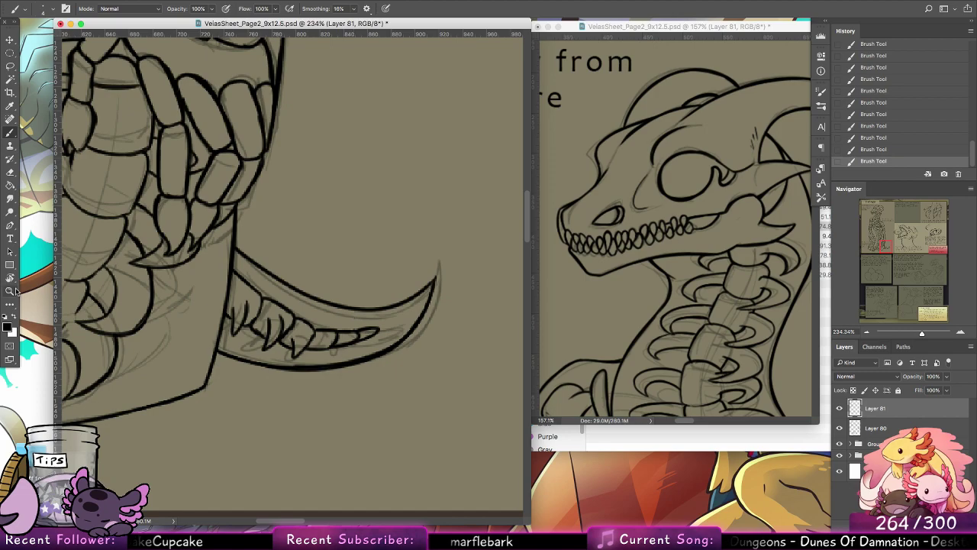
Step: Check the line art across the whole sheet by hiding the sketch on Layer 80 and showing it again
{"action": "key", "text": "z"}
{"action": "left_click_drag", "start_coordinate": [430, 281], "coordinate": [339, 291]}
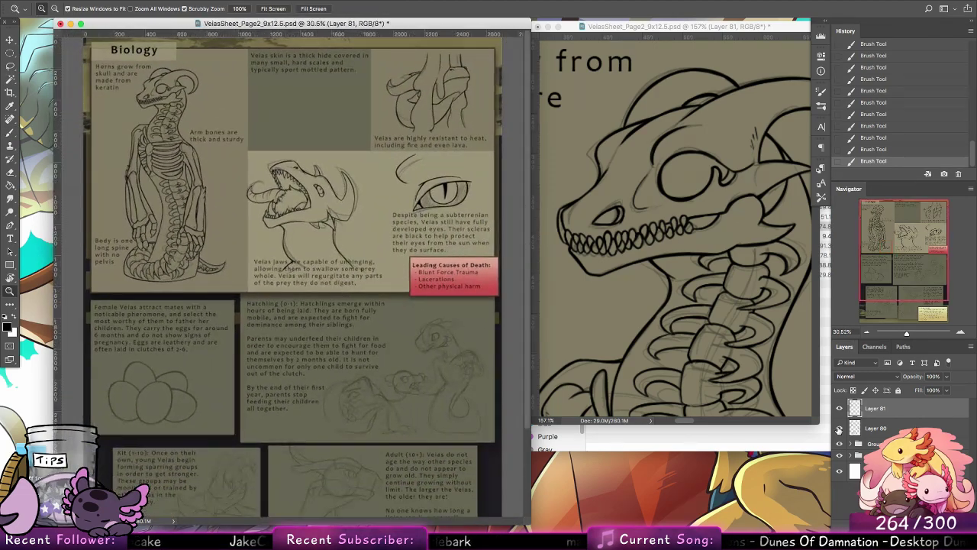
{"action": "left_click", "coordinate": [840, 427]}
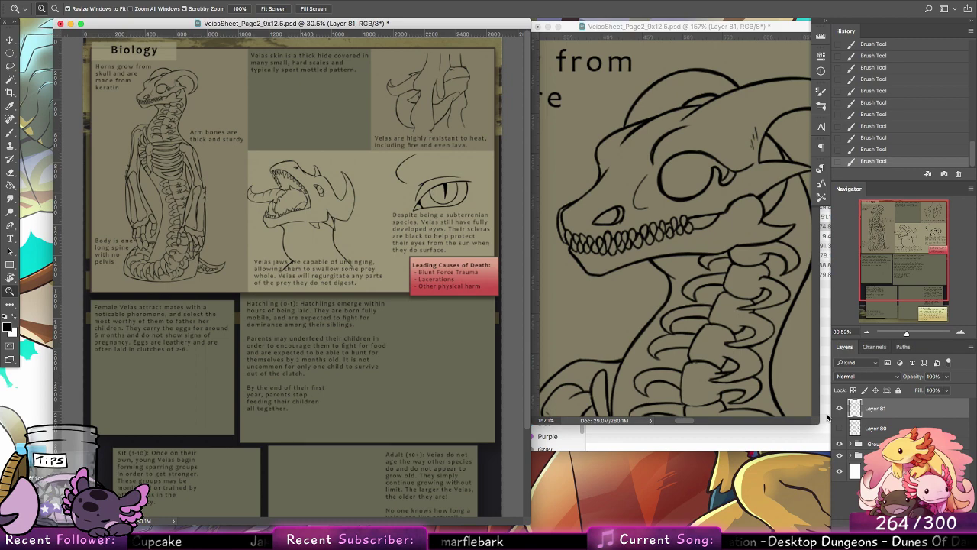
{"action": "left_click", "coordinate": [840, 429]}
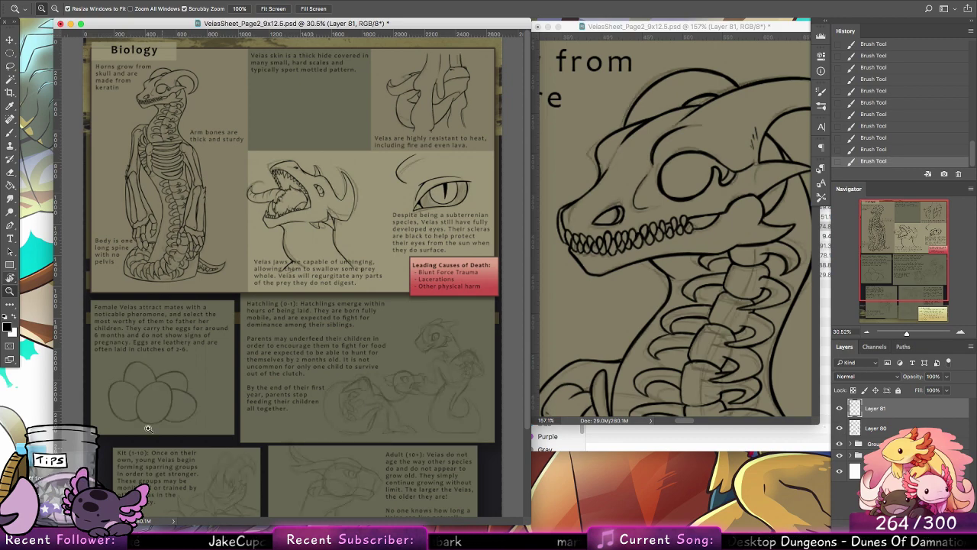
Step: Ink the front egg's left side and upper curve with a 7 px brush, undoing the last overextended stroke
{"action": "left_click_drag", "start_coordinate": [127, 425], "coordinate": [181, 435]}
{"action": "key", "text": "b"}
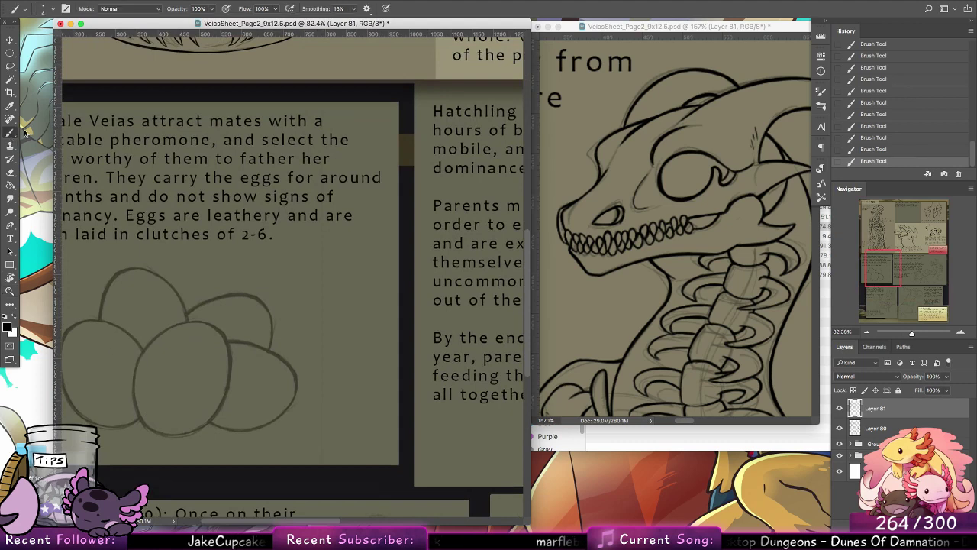
{"action": "left_click_drag", "start_coordinate": [266, 310], "coordinate": [337, 329]}
{"action": "left_click", "coordinate": [37, 9]}
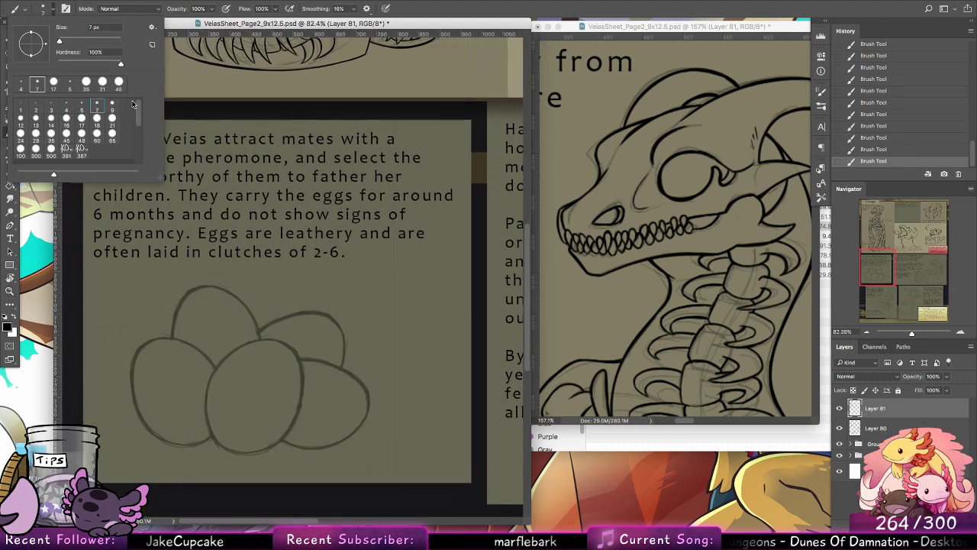
{"action": "left_click", "coordinate": [349, 343]}
{"action": "scroll", "coordinate": [332, 211], "scroll_direction": "down", "scroll_amount": 5}
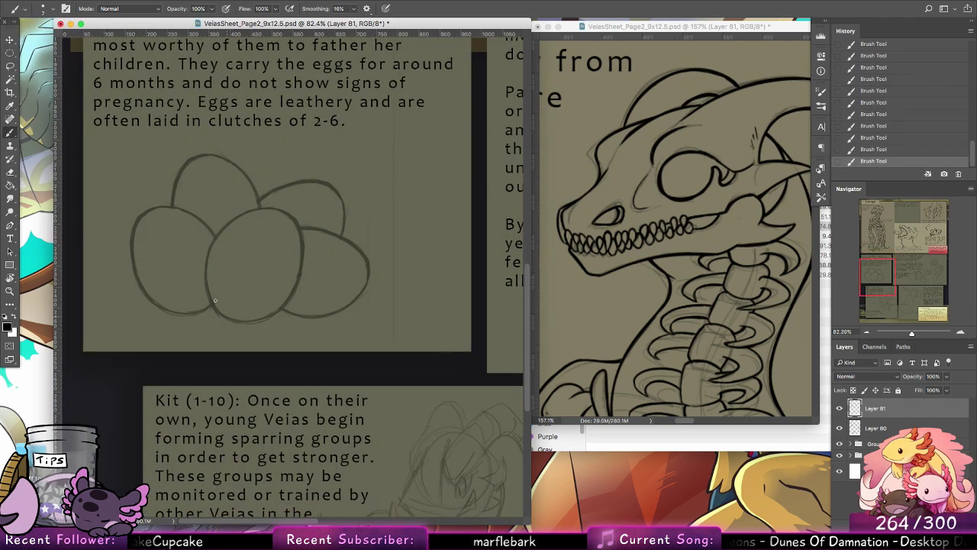
{"action": "mouse_move", "coordinate": [208, 268]}
{"action": "left_mouse_down"}
{"action": "mouse_move", "coordinate": [220, 309]}
{"action": "mouse_move", "coordinate": [207, 264]}
{"action": "mouse_move", "coordinate": [223, 231]}
{"action": "left_mouse_up"}
{"action": "key", "text": "super+z"}
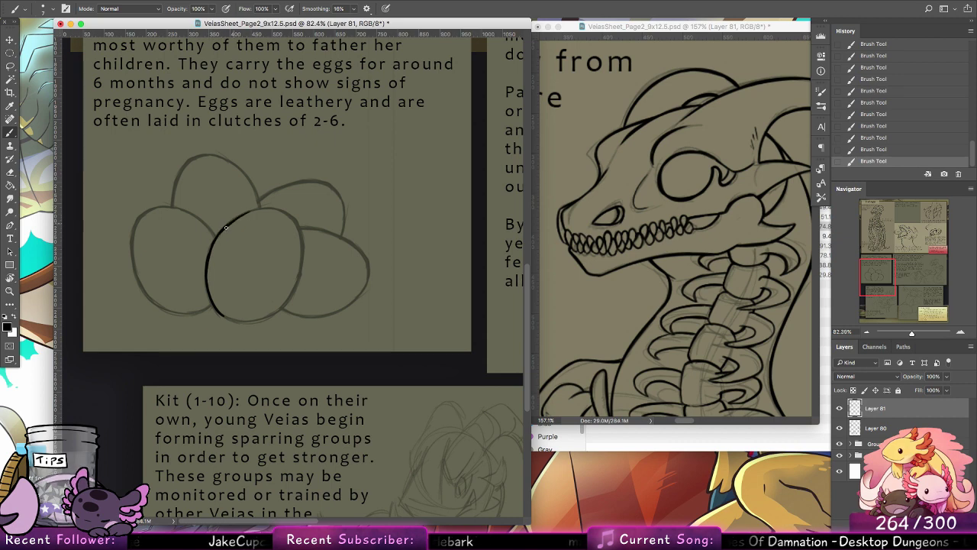
{"action": "left_click_drag", "start_coordinate": [245, 218], "coordinate": [253, 215]}
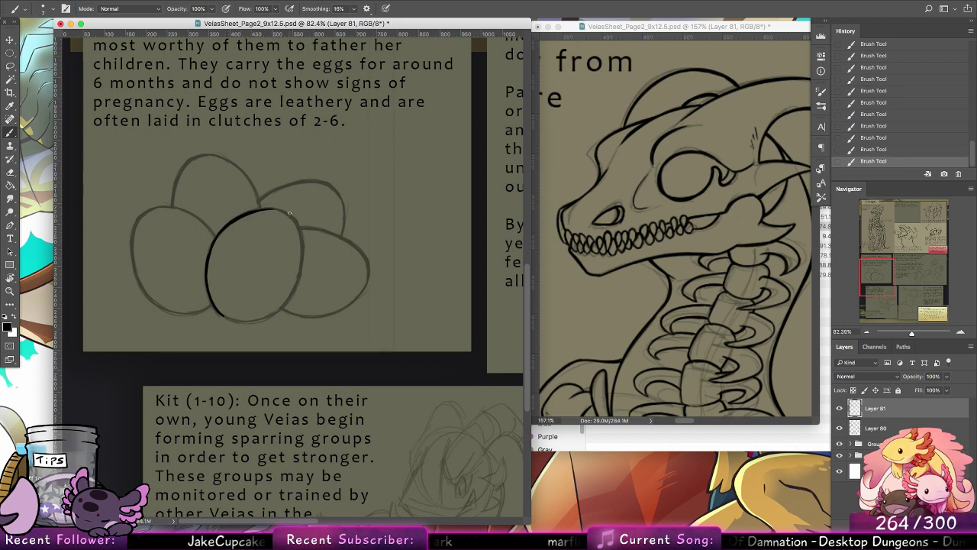
{"action": "key", "text": "super+z"}
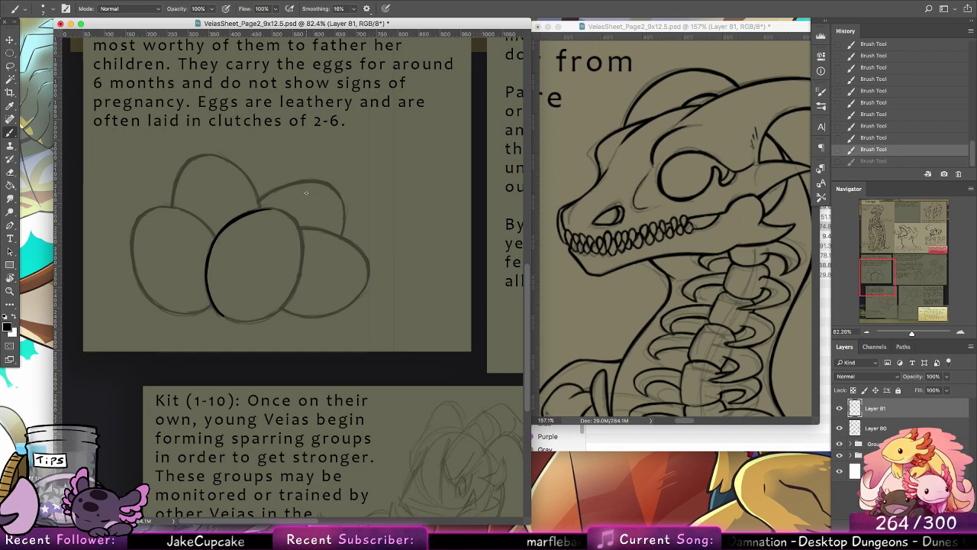
Step: Ink the rest of the front egg's outline with the canvas rotated, undoing the misplaced first stroke, and return the canvas to its upright angle
{"action": "key", "text": "r"}
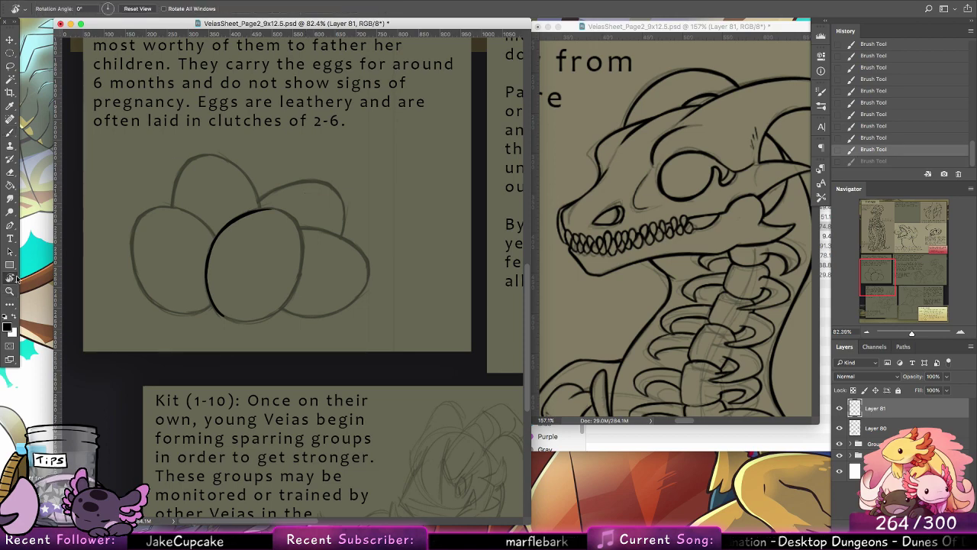
{"action": "mouse_move", "coordinate": [288, 137]}
{"action": "left_mouse_down"}
{"action": "mouse_move", "coordinate": [451, 283]}
{"action": "mouse_move", "coordinate": [388, 367]}
{"action": "left_mouse_up"}
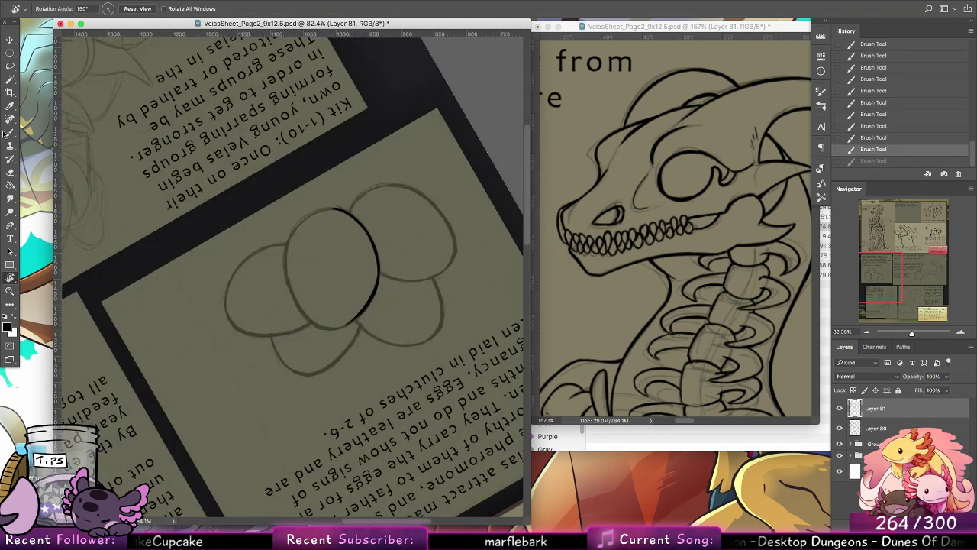
{"action": "key", "text": "b"}
{"action": "left_click_drag", "start_coordinate": [317, 327], "coordinate": [286, 271]}
{"action": "key", "text": "ctrl+z"}
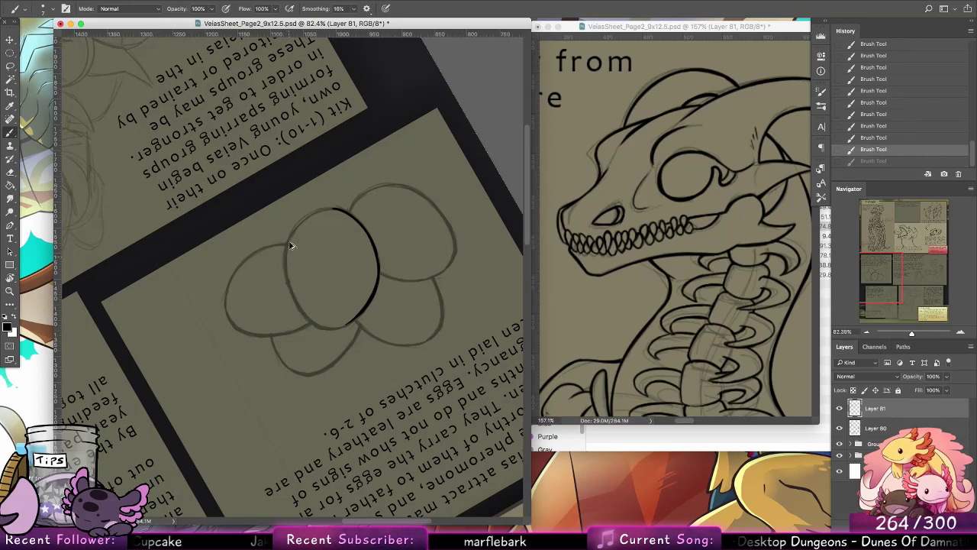
{"action": "mouse_move", "coordinate": [293, 231]}
{"action": "left_mouse_down"}
{"action": "mouse_move", "coordinate": [300, 312]}
{"action": "mouse_move", "coordinate": [324, 328]}
{"action": "mouse_move", "coordinate": [332, 320]}
{"action": "mouse_move", "coordinate": [315, 322]}
{"action": "mouse_move", "coordinate": [348, 324]}
{"action": "left_mouse_up"}
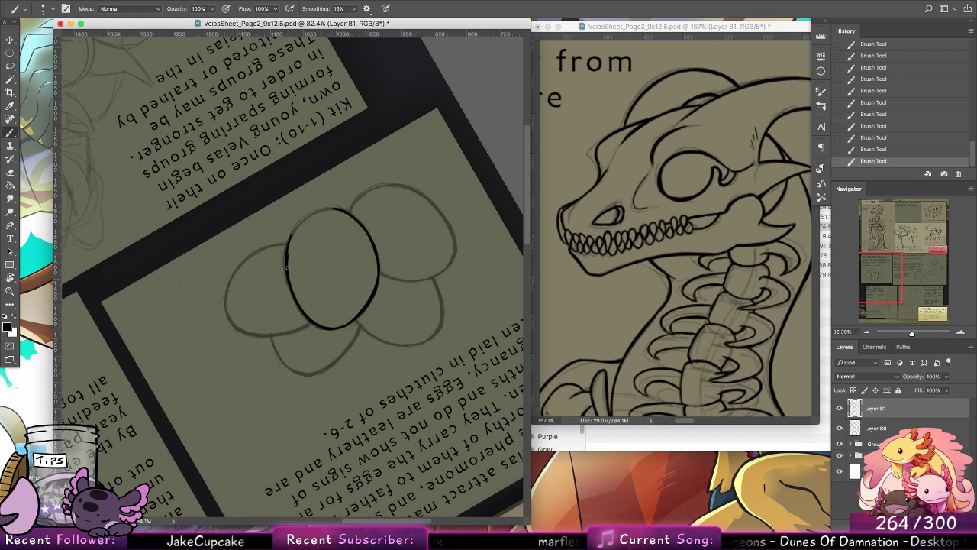
{"action": "left_click_drag", "start_coordinate": [287, 255], "coordinate": [312, 217]}
{"action": "key", "text": "super+z"}
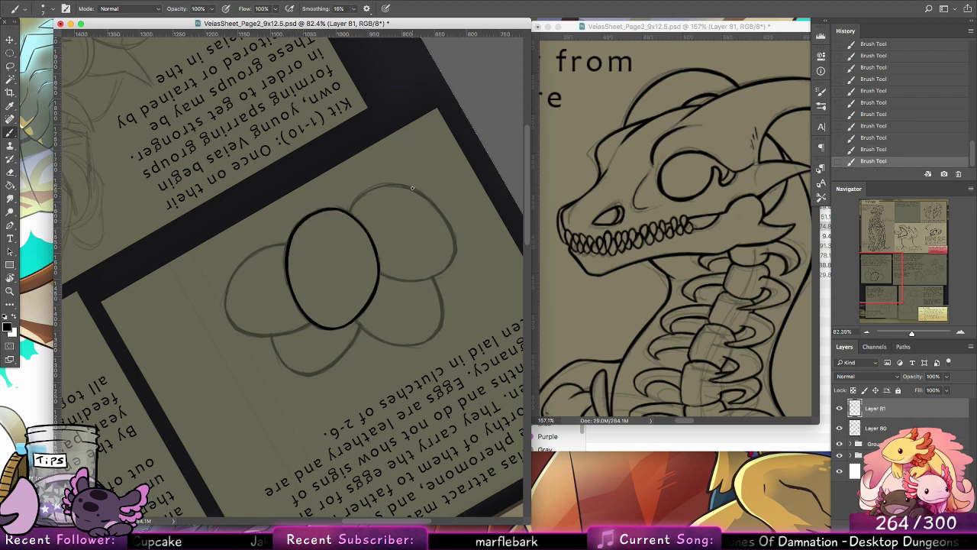
{"action": "double_click", "coordinate": [10, 277]}
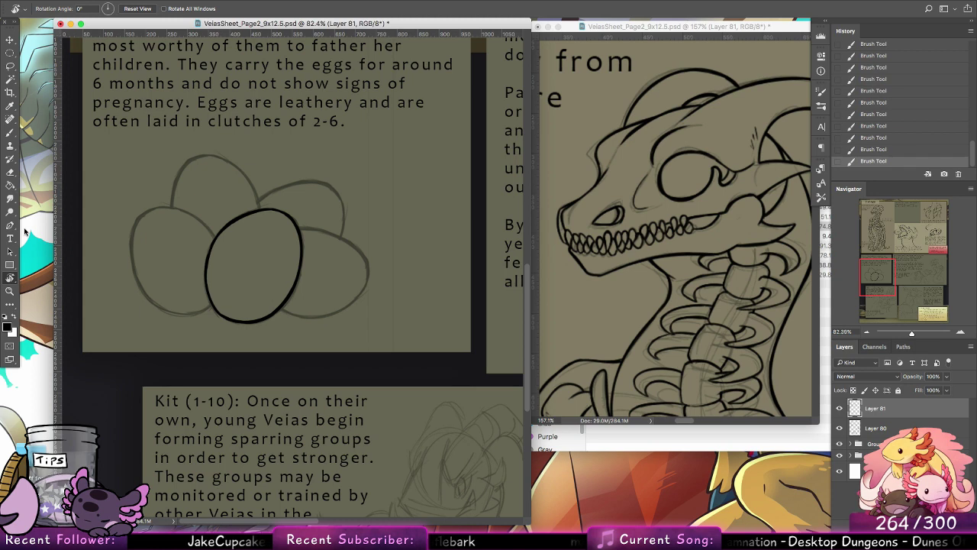
{"action": "key", "text": "b"}
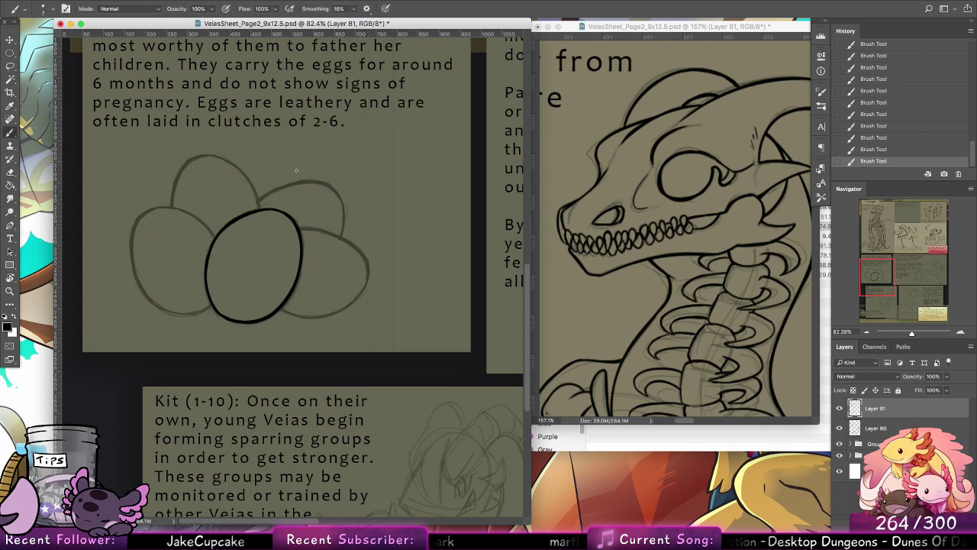
Step: Copy the inked front egg onto a new layer and rotate and move the copy over the right egg's sketch
{"action": "scroll", "coordinate": [322, 271], "scroll_direction": "up", "scroll_amount": 2}
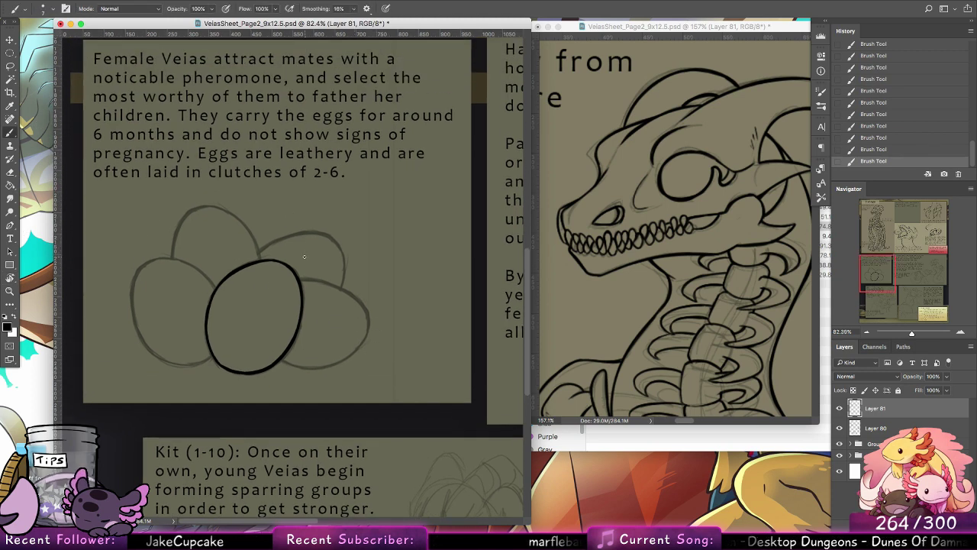
{"action": "left_click", "coordinate": [11, 67]}
{"action": "mouse_move", "coordinate": [304, 253]}
{"action": "left_mouse_down"}
{"action": "mouse_move", "coordinate": [257, 400]}
{"action": "mouse_move", "coordinate": [317, 237]}
{"action": "left_mouse_up"}
{"action": "key", "text": "v"}
{"action": "key", "text": "ctrl+c"}
{"action": "key", "text": "ctrl+v"}
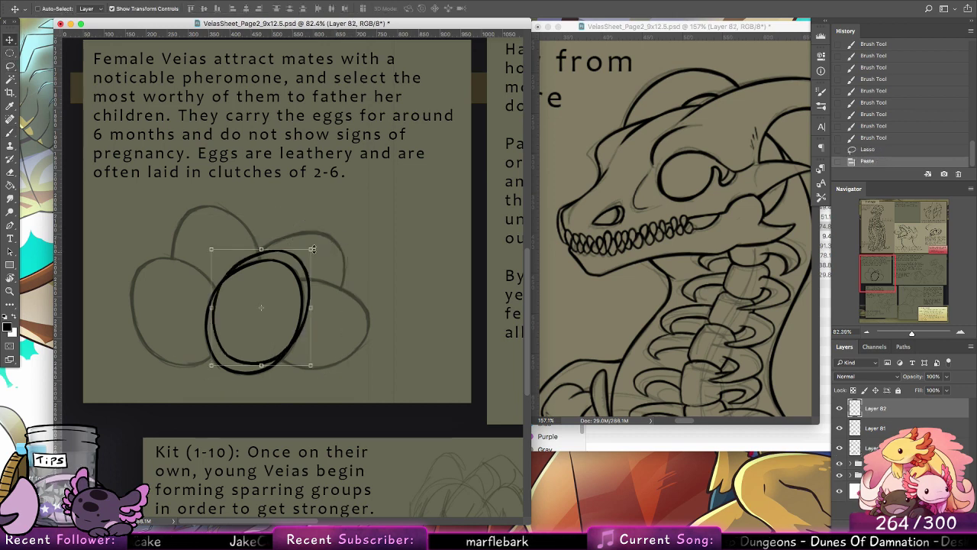
{"action": "left_click_drag", "start_coordinate": [311, 249], "coordinate": [311, 251]}
{"action": "left_click", "coordinate": [459, 9]}
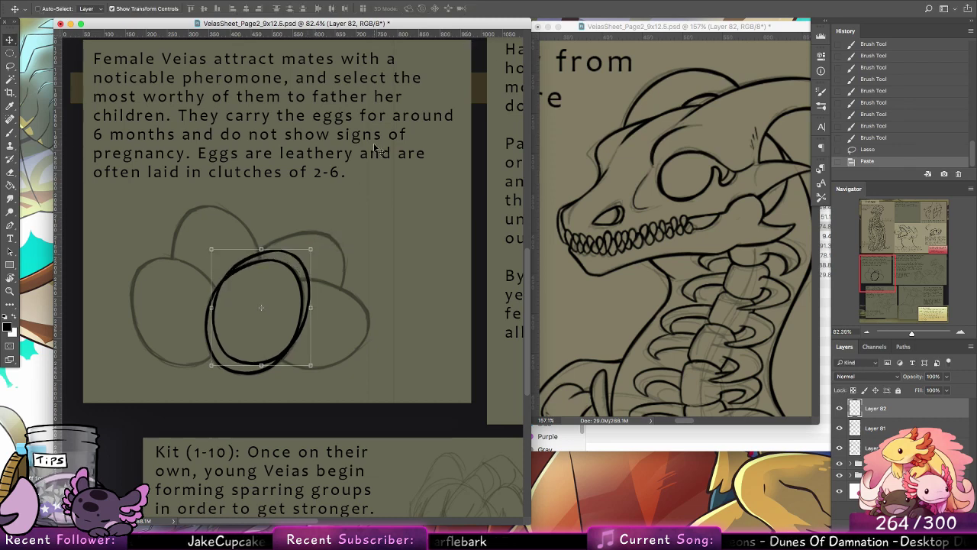
{"action": "left_click_drag", "start_coordinate": [309, 250], "coordinate": [223, 317]}
{"action": "key", "text": "Return"}
Step: Duplicate the egg outline for the left egg and the rear-left egg, rotating each copy to match its sketch
{"action": "left_click_drag", "start_coordinate": [264, 271], "coordinate": [153, 322]}
{"action": "left_click_drag", "start_coordinate": [220, 351], "coordinate": [256, 264]}
{"action": "key", "text": "Return"}
{"action": "key", "text": "ctrl+t"}
{"action": "left_click", "coordinate": [475, 8]}
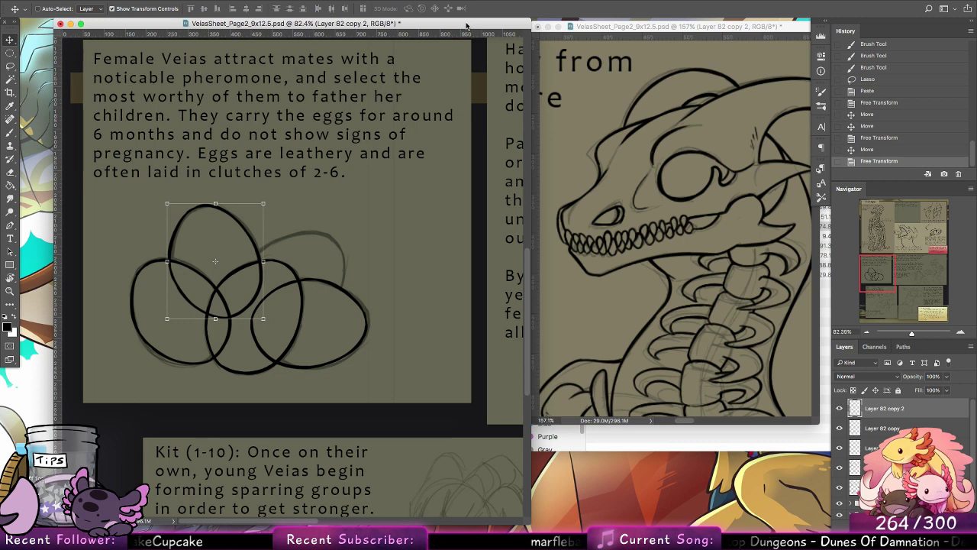
Step: Duplicate the egg outline once more and rotate it to fit the rear-right egg's sketch
{"action": "left_click_drag", "start_coordinate": [262, 251], "coordinate": [341, 271]}
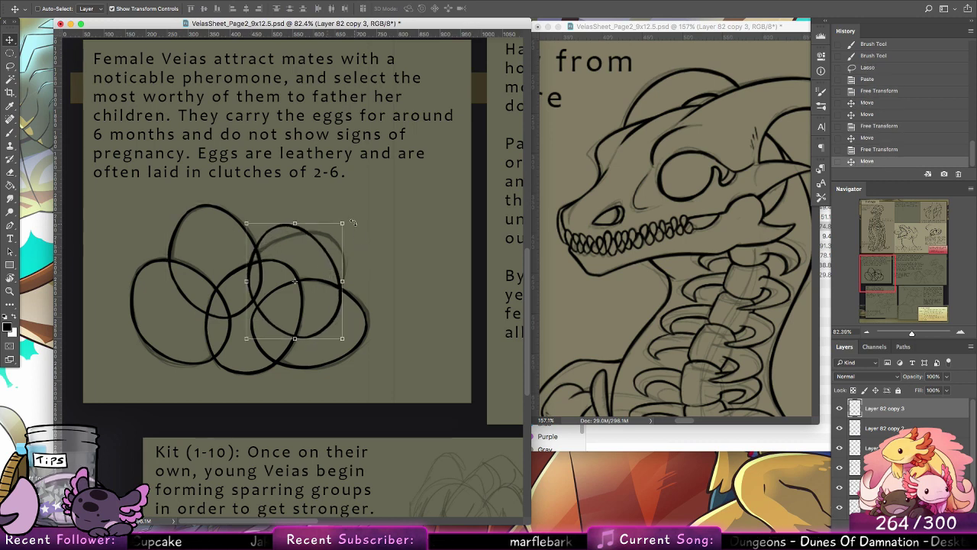
{"action": "left_click_drag", "start_coordinate": [353, 222], "coordinate": [372, 283]}
{"action": "left_click", "coordinate": [477, 8]}
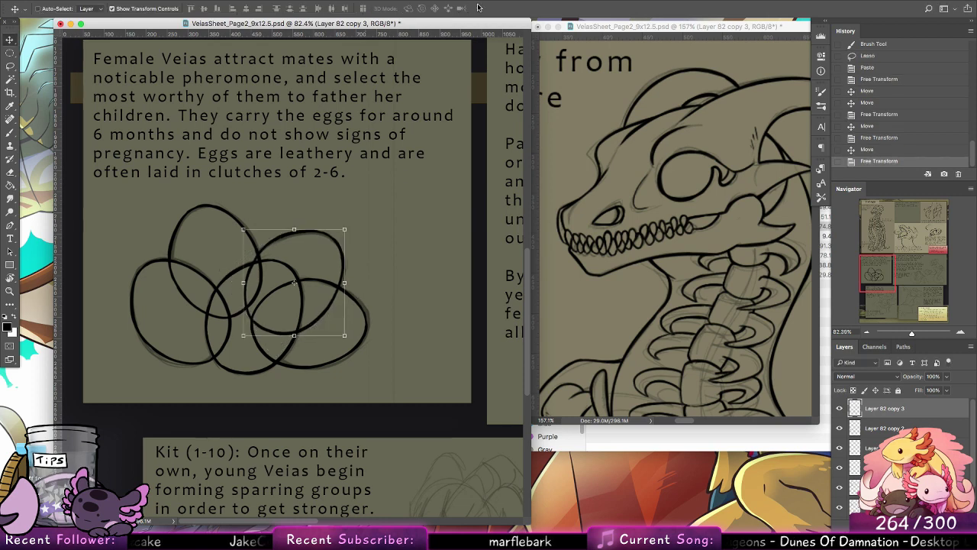
Step: Erase the rear-right egg's lines hidden behind the front and right eggs with a 60 px eraser
{"action": "key", "text": "e"}
{"action": "left_click", "coordinate": [42, 10]}
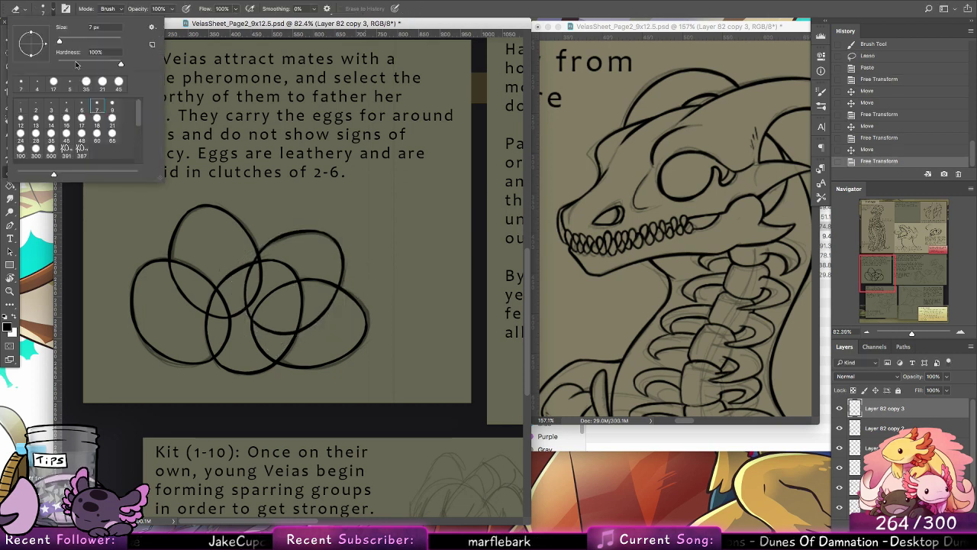
{"action": "left_click", "coordinate": [97, 139]}
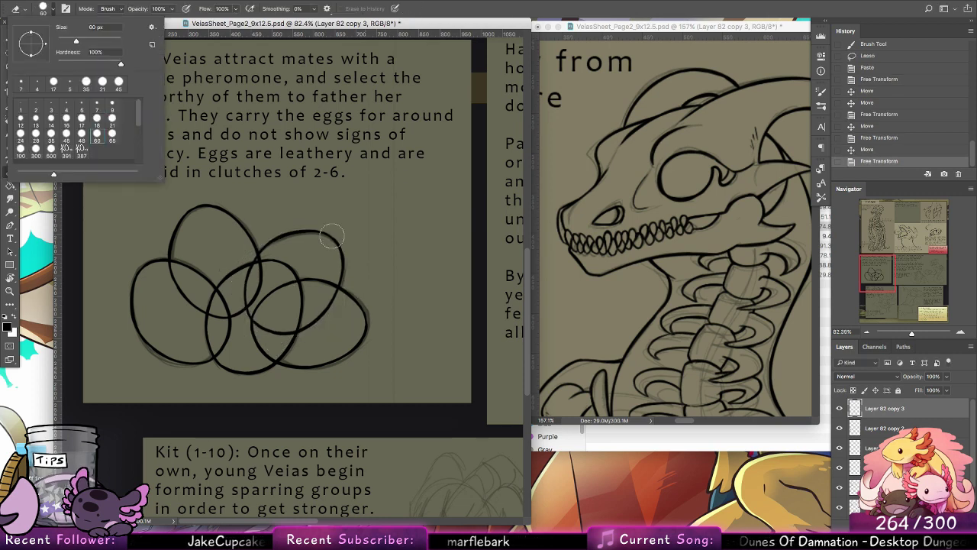
{"action": "mouse_move", "coordinate": [257, 280]}
{"action": "left_mouse_down"}
{"action": "mouse_move", "coordinate": [251, 311]}
{"action": "mouse_move", "coordinate": [297, 333]}
{"action": "mouse_move", "coordinate": [343, 284]}
{"action": "left_mouse_up"}
Step: Trim the rear-right egg where it meets the rear-left one, and erase the rear-left egg's hidden lower outline on Layer 82 copy 2, undoing the first pass
{"action": "left_click", "coordinate": [887, 429]}
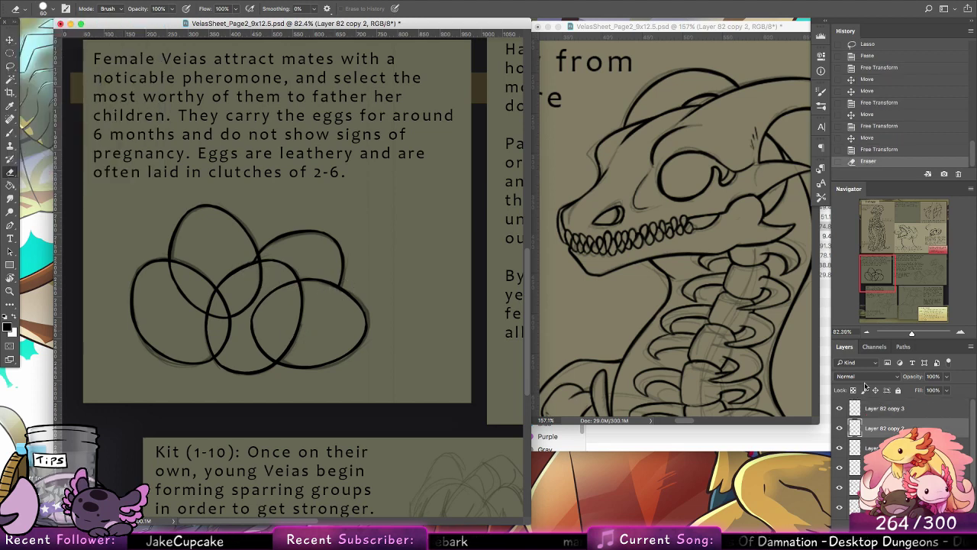
{"action": "left_click_drag", "start_coordinate": [258, 258], "coordinate": [255, 296]}
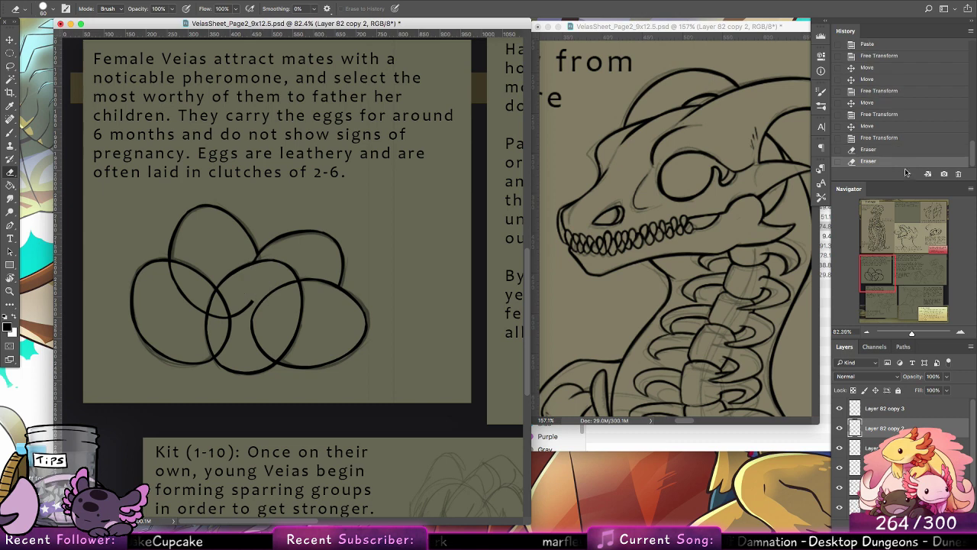
{"action": "left_click", "coordinate": [882, 152]}
{"action": "left_click", "coordinate": [889, 409]}
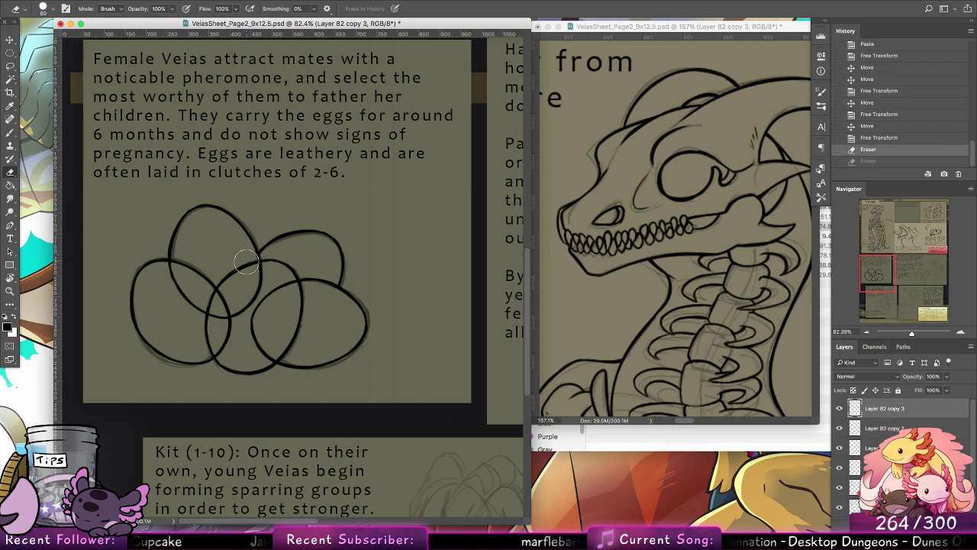
{"action": "left_click", "coordinate": [246, 262]}
{"action": "left_click", "coordinate": [878, 428]}
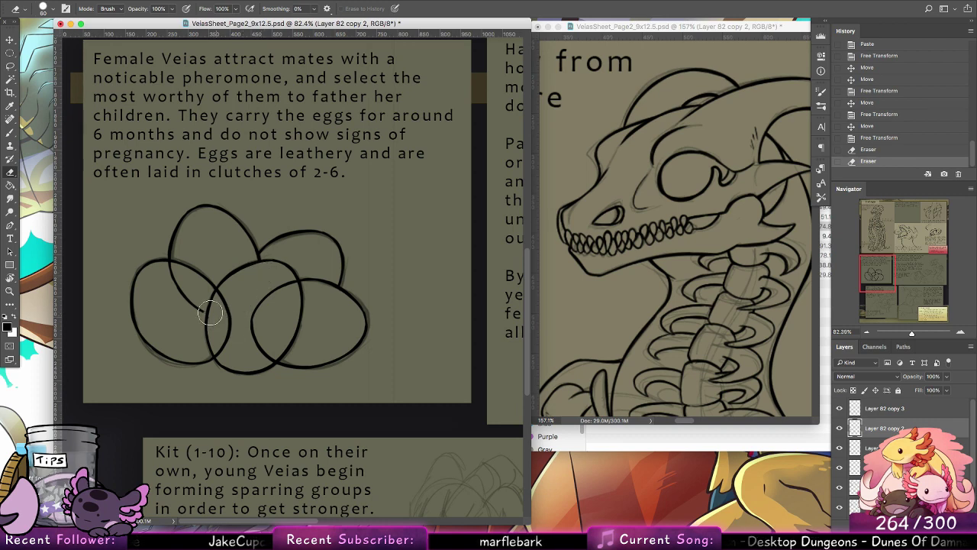
{"action": "left_click_drag", "start_coordinate": [210, 313], "coordinate": [176, 267]}
Step: Erase the parts of the left and right eggs' outlines that overlap the front egg, each on its own layer
{"action": "left_click", "coordinate": [875, 448]}
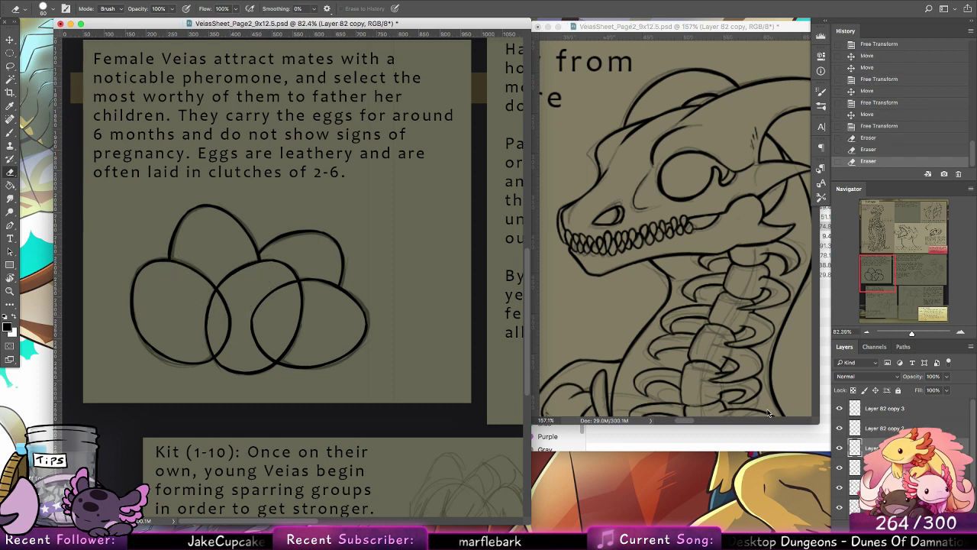
{"action": "mouse_move", "coordinate": [227, 289]}
{"action": "left_mouse_down"}
{"action": "mouse_move", "coordinate": [239, 341]}
{"action": "mouse_move", "coordinate": [230, 323]}
{"action": "mouse_move", "coordinate": [215, 360]}
{"action": "left_mouse_up"}
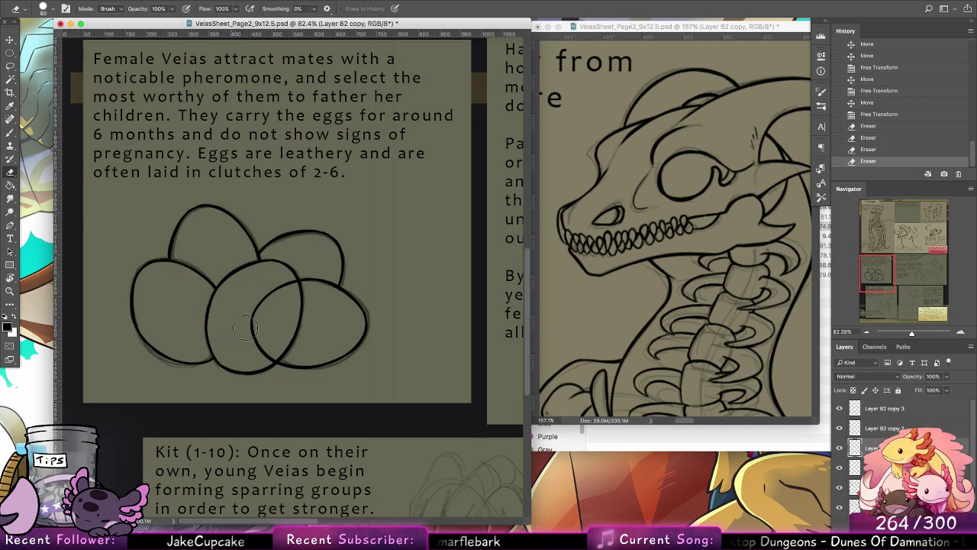
{"action": "left_click", "coordinate": [875, 467]}
{"action": "mouse_move", "coordinate": [289, 287]}
{"action": "left_mouse_down"}
{"action": "mouse_move", "coordinate": [258, 308]}
{"action": "mouse_move", "coordinate": [269, 363]}
{"action": "left_mouse_up"}
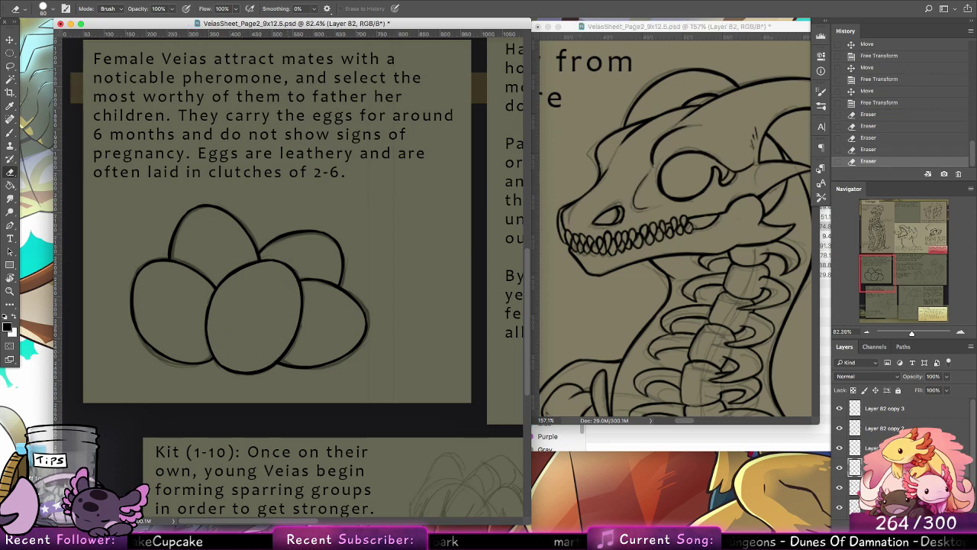
Step: Merge all the egg line art layers, from Layer 81 up to Layer 82 copy 3, into one layer
{"action": "left_click", "coordinate": [839, 487]}
{"action": "left_click", "coordinate": [840, 487]}
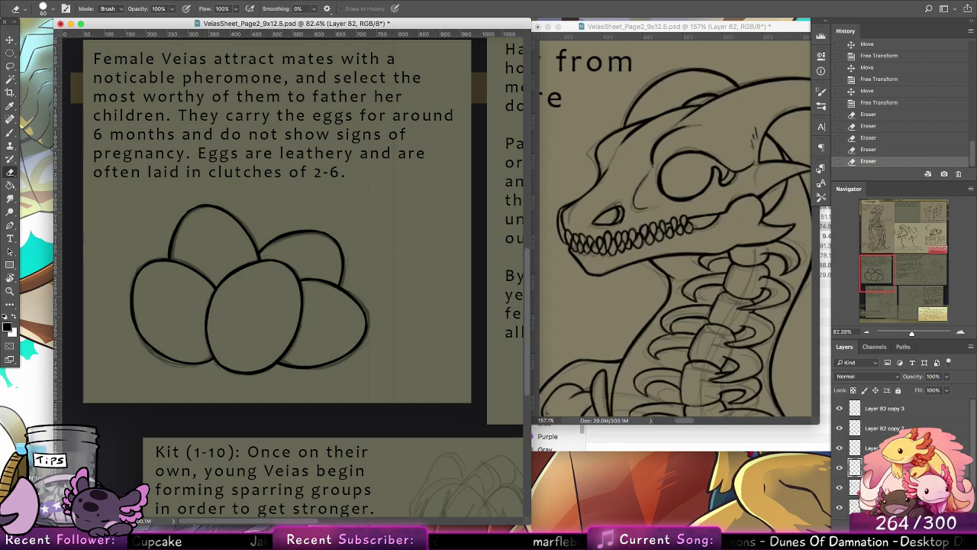
{"action": "left_click", "coordinate": [875, 487]}
{"action": "left_click", "coordinate": [894, 410], "text": "shift"}
{"action": "right_click", "coordinate": [895, 410]}
{"action": "left_click", "coordinate": [800, 394]}
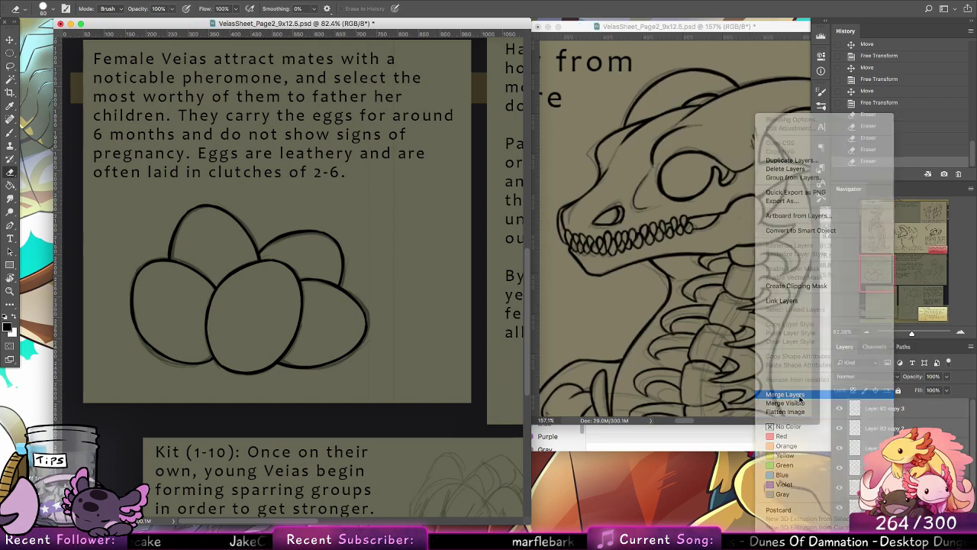
Step: Ink the upper hatchling's brow, eye outline, iris and slit pupil with a 4 px brush, undoing the first 7 px stroke
{"action": "key", "text": "b"}
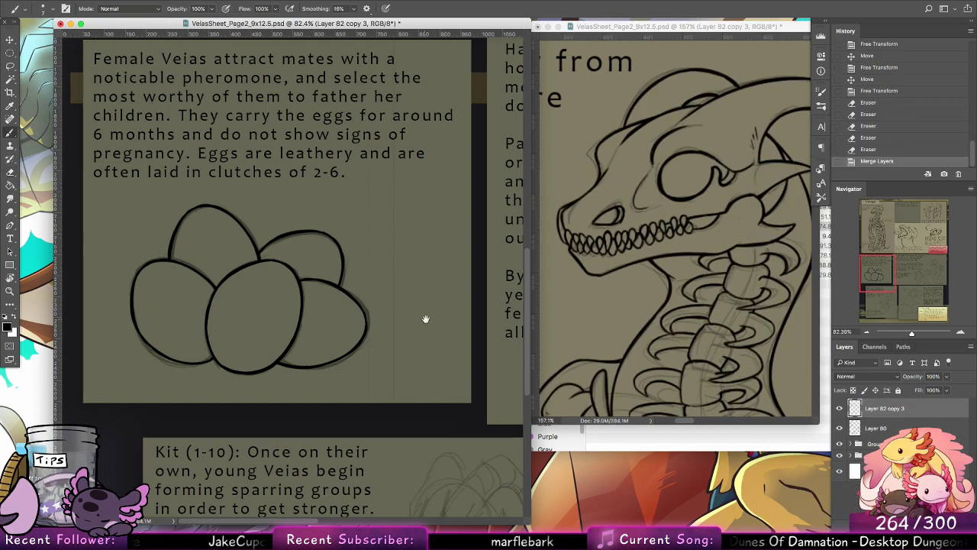
{"action": "left_click_drag", "start_coordinate": [426, 319], "coordinate": [318, 298]}
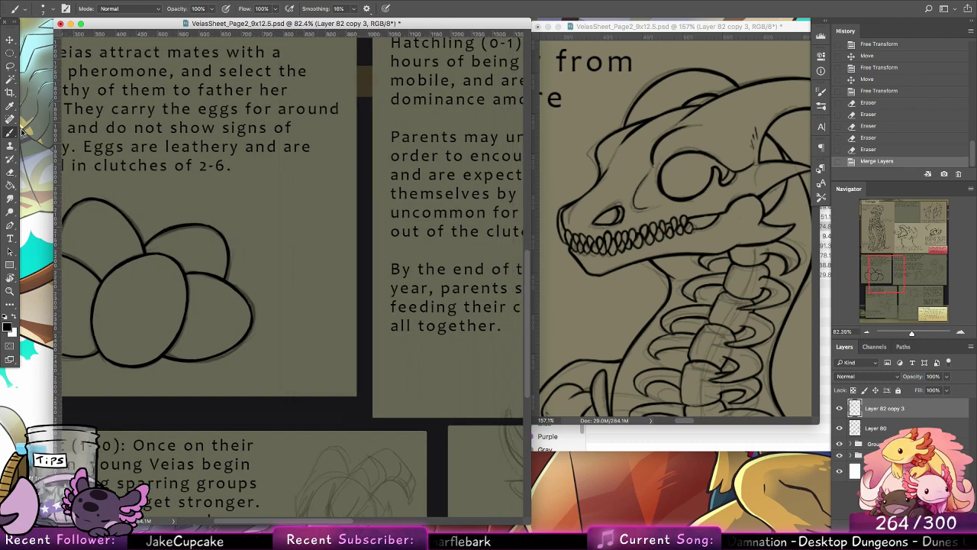
{"action": "left_click_drag", "start_coordinate": [501, 212], "coordinate": [114, 307]}
{"action": "left_click_drag", "start_coordinate": [425, 261], "coordinate": [473, 175]}
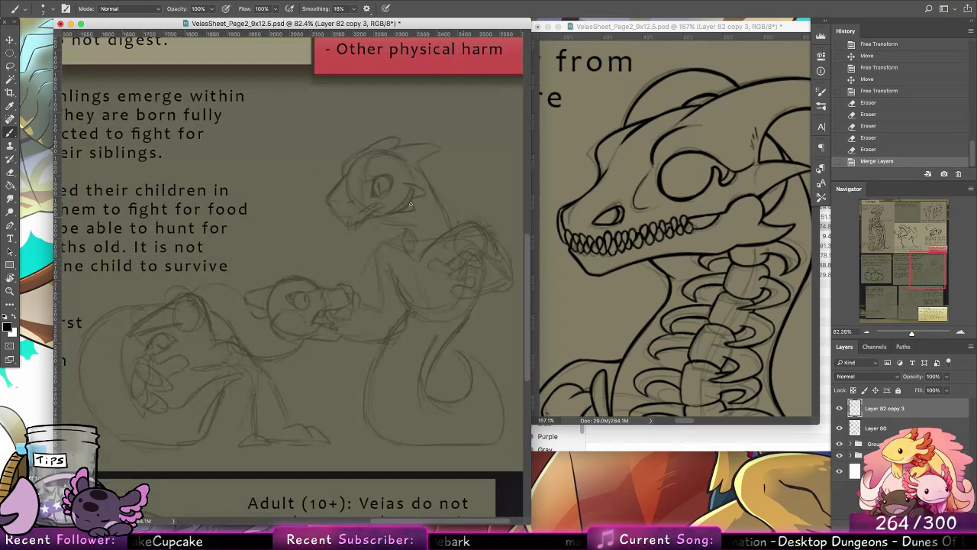
{"action": "left_click", "coordinate": [9, 292]}
{"action": "left_click_drag", "start_coordinate": [418, 161], "coordinate": [402, 169]}
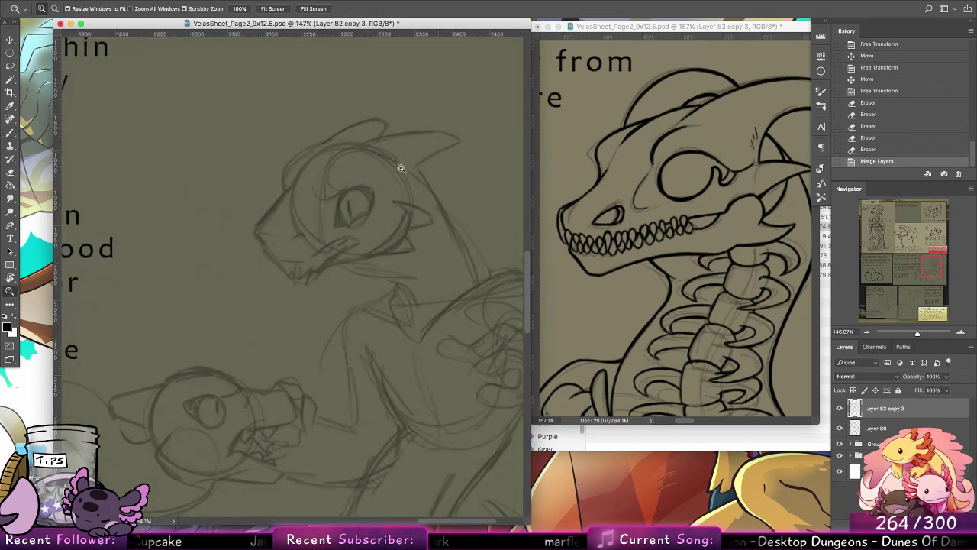
{"action": "left_click", "coordinate": [10, 132]}
{"action": "left_click_drag", "start_coordinate": [423, 219], "coordinate": [450, 271]}
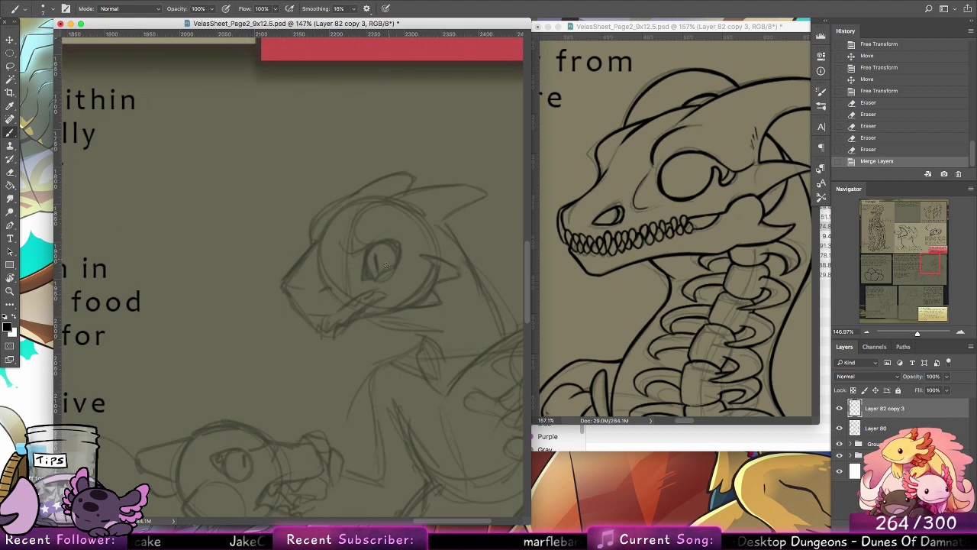
{"action": "left_click_drag", "start_coordinate": [376, 277], "coordinate": [396, 265]}
{"action": "key", "text": "ctrl+z"}
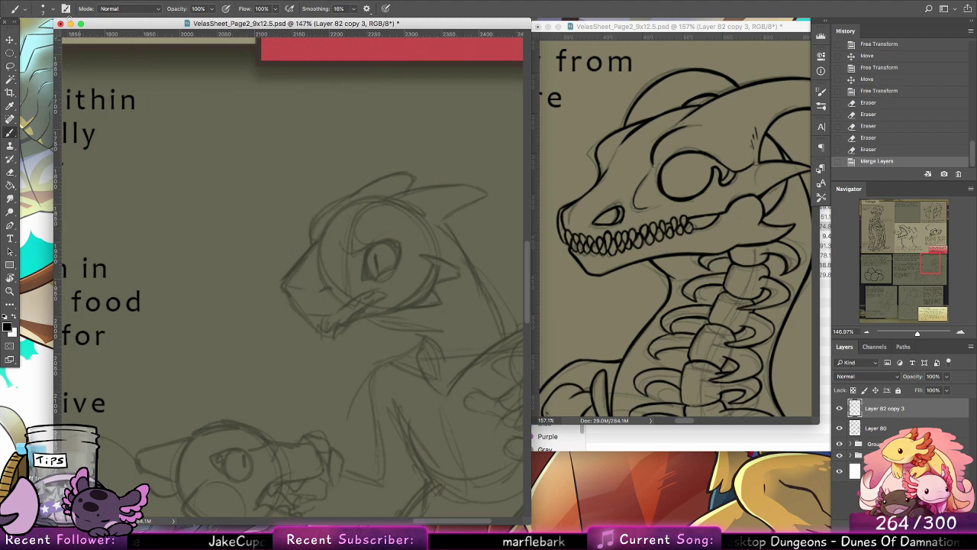
{"action": "left_click", "coordinate": [42, 9]}
{"action": "left_click", "coordinate": [68, 104]}
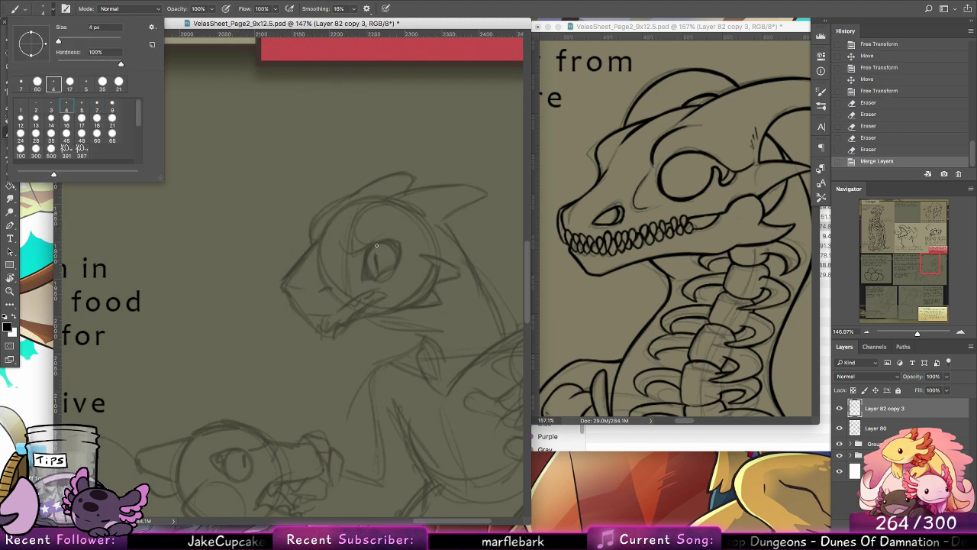
{"action": "mouse_move", "coordinate": [343, 251]}
{"action": "left_mouse_down"}
{"action": "mouse_move", "coordinate": [386, 239]}
{"action": "mouse_move", "coordinate": [364, 282]}
{"action": "mouse_move", "coordinate": [401, 262]}
{"action": "mouse_move", "coordinate": [384, 241]}
{"action": "left_mouse_up"}
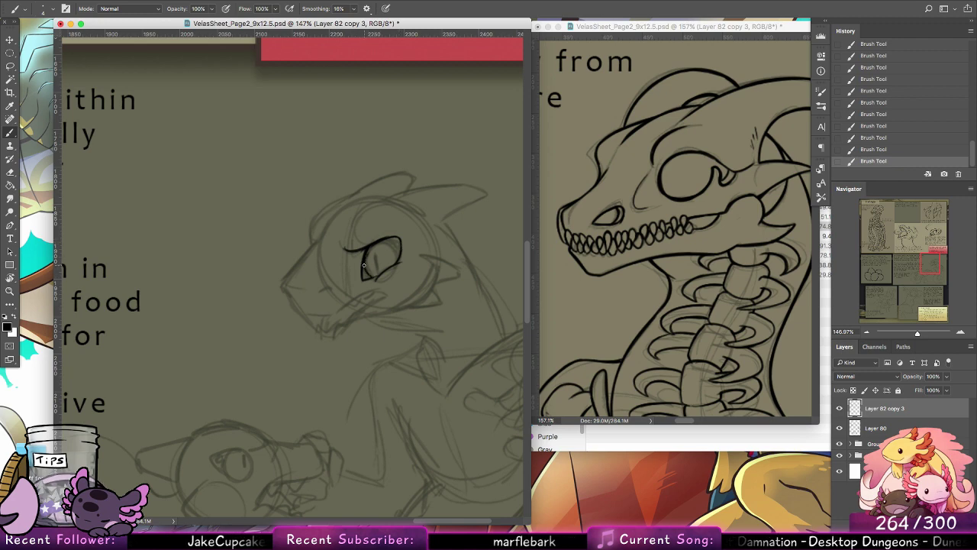
{"action": "left_click_drag", "start_coordinate": [381, 256], "coordinate": [387, 267]}
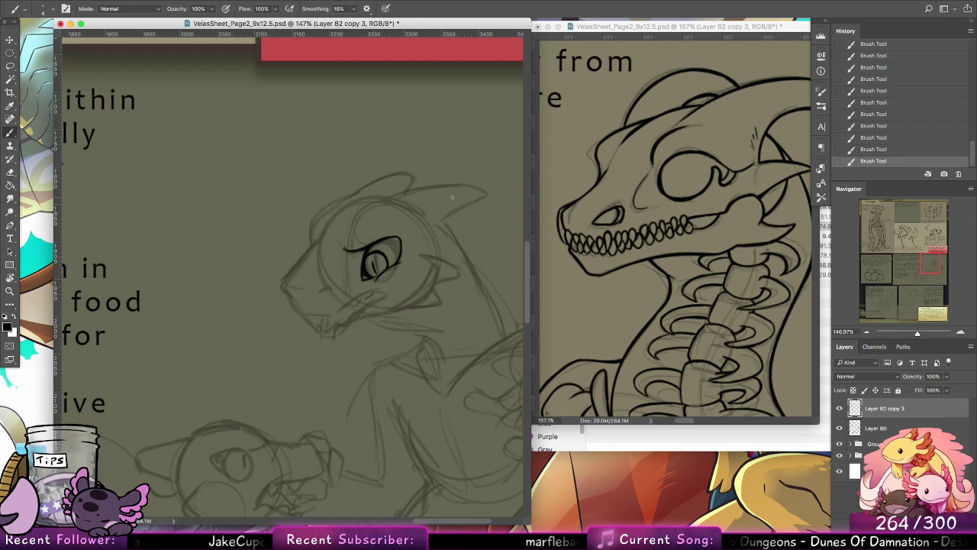
{"action": "left_click", "coordinate": [584, 217]}
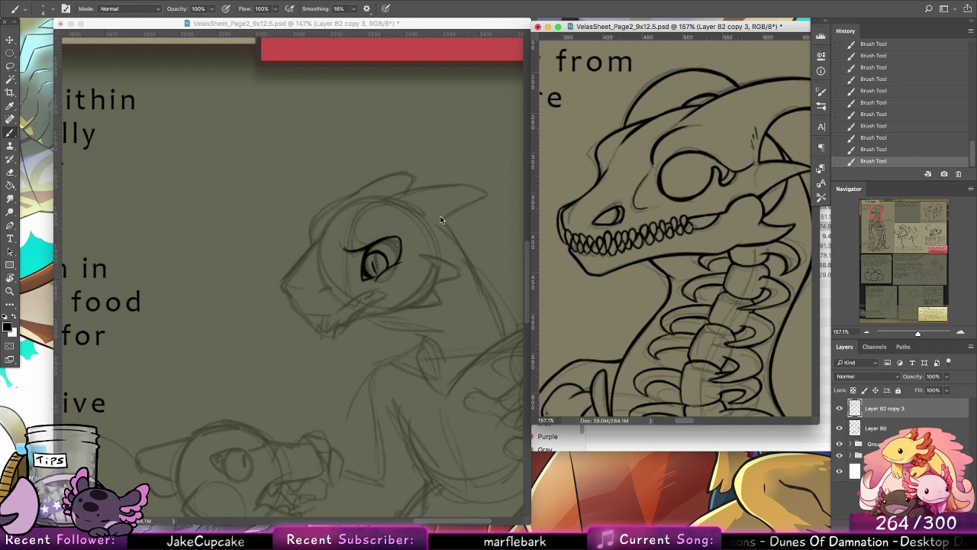
{"action": "left_click", "coordinate": [425, 257]}
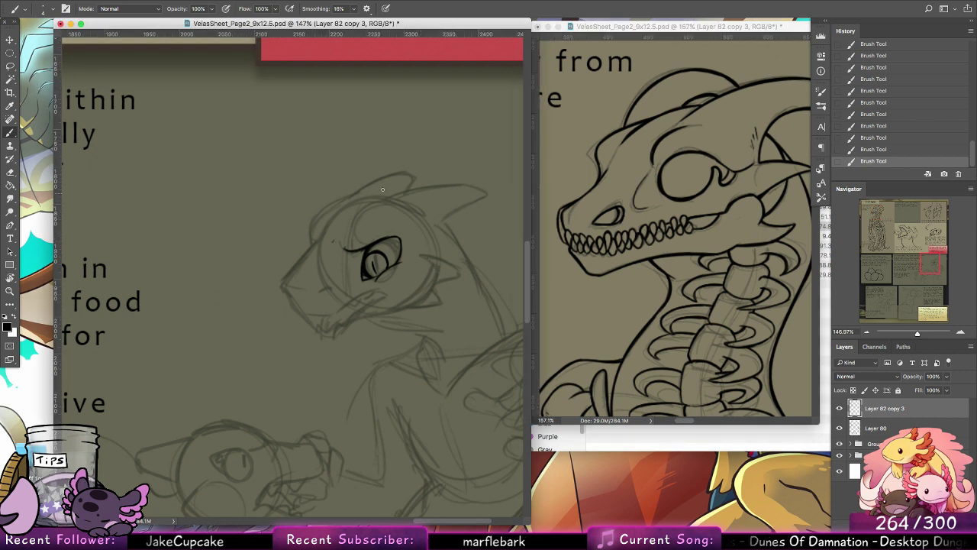
Step: Ink the upper hatchling's brow ridge curling up from the inner end of the brow, undoing the misplaced attempts
{"action": "key", "text": "super+z"}
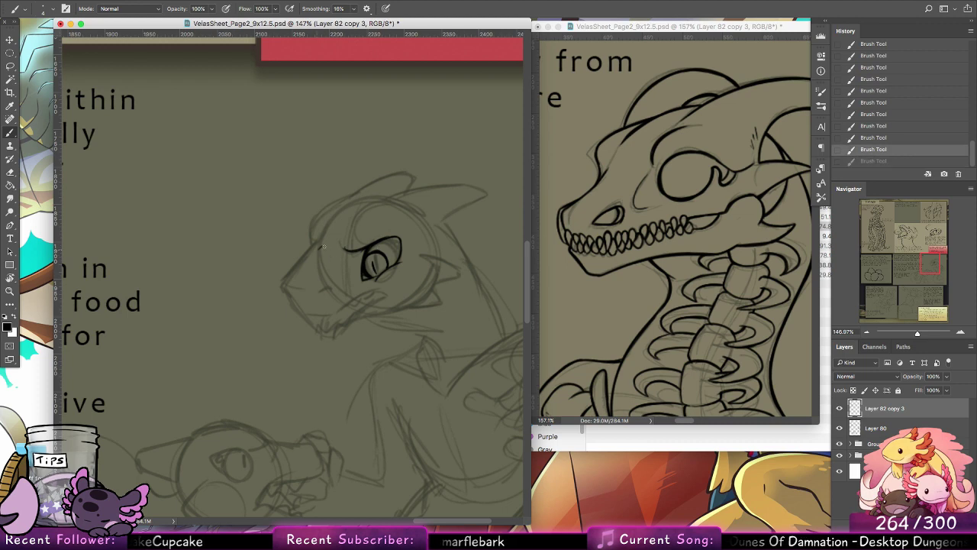
{"action": "left_click_drag", "start_coordinate": [323, 247], "coordinate": [364, 208]}
{"action": "key", "text": "super+z"}
{"action": "left_click_drag", "start_coordinate": [341, 246], "coordinate": [357, 213]}
{"action": "key", "text": "super+z"}
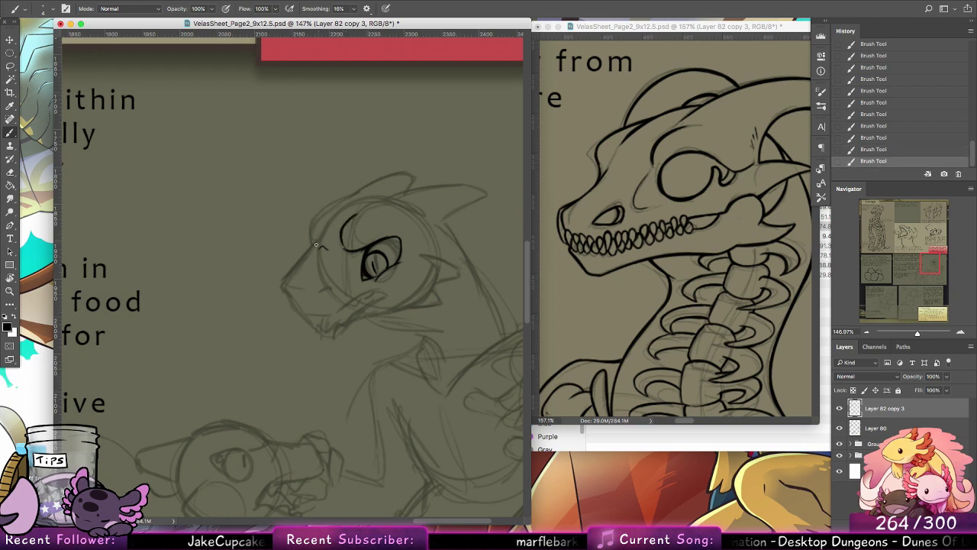
Step: Ink the forehead's outer crest and the upper edge of the far horn, undoing the strokes that miss the sketch
{"action": "key", "text": "super+z"}
{"action": "mouse_move", "coordinate": [313, 246]}
{"action": "left_mouse_down"}
{"action": "mouse_move", "coordinate": [345, 204]}
{"action": "mouse_move", "coordinate": [367, 196]}
{"action": "left_mouse_up"}
{"action": "key", "text": "super+z"}
{"action": "key", "text": "super+z"}
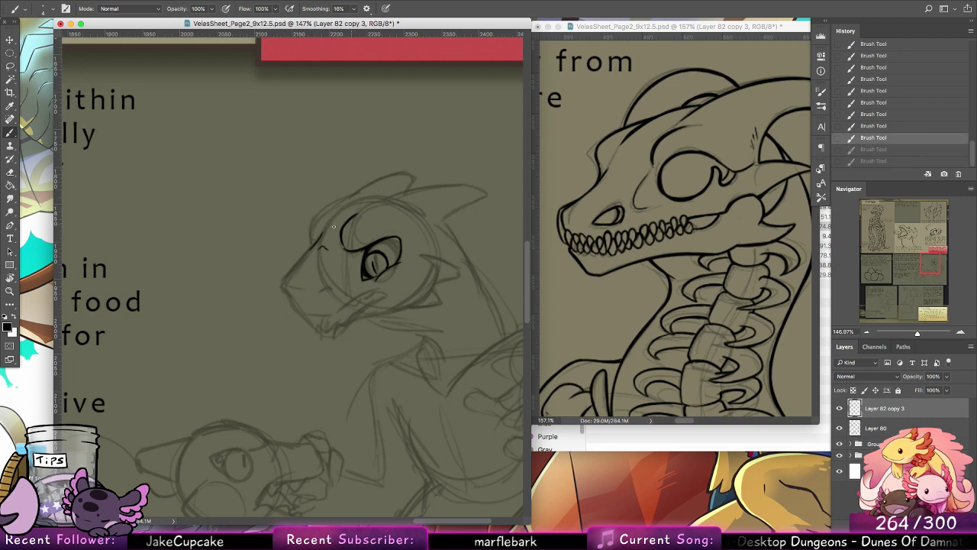
{"action": "left_click_drag", "start_coordinate": [322, 232], "coordinate": [348, 205]}
{"action": "key", "text": "super+z"}
{"action": "mouse_move", "coordinate": [313, 242]}
{"action": "left_mouse_down"}
{"action": "mouse_move", "coordinate": [320, 216]}
{"action": "mouse_move", "coordinate": [355, 196]}
{"action": "left_mouse_up"}
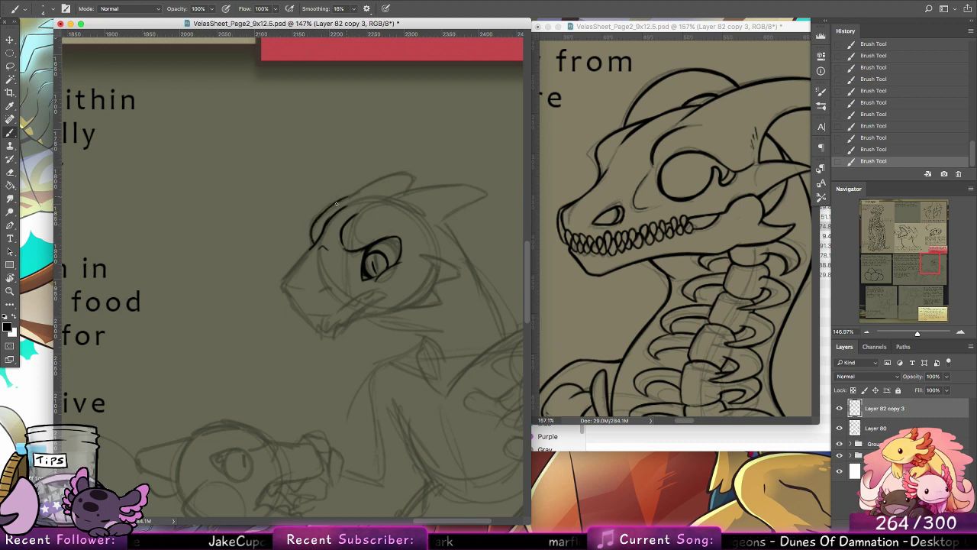
{"action": "left_click_drag", "start_coordinate": [330, 206], "coordinate": [391, 175]}
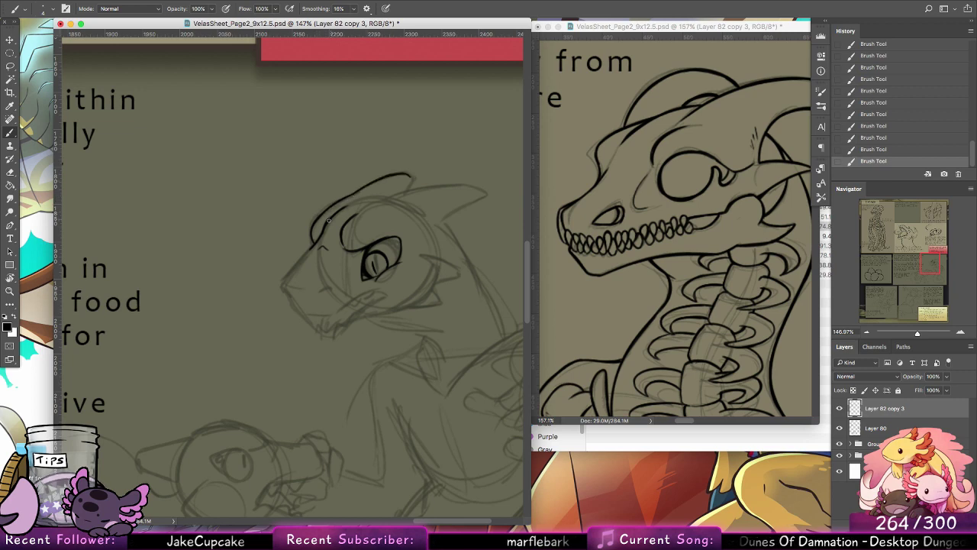
Step: Ink the forehead line and the snout's bridge down to the nose tip, and add the short crease on the muzzle
{"action": "left_click_drag", "start_coordinate": [336, 211], "coordinate": [357, 200]}
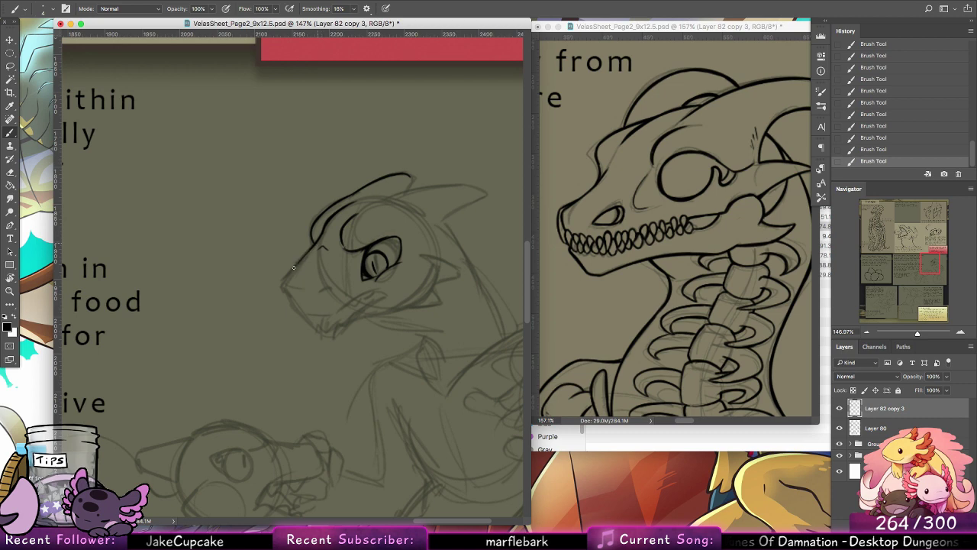
{"action": "key", "text": "super+z"}
{"action": "key", "text": "super+z"}
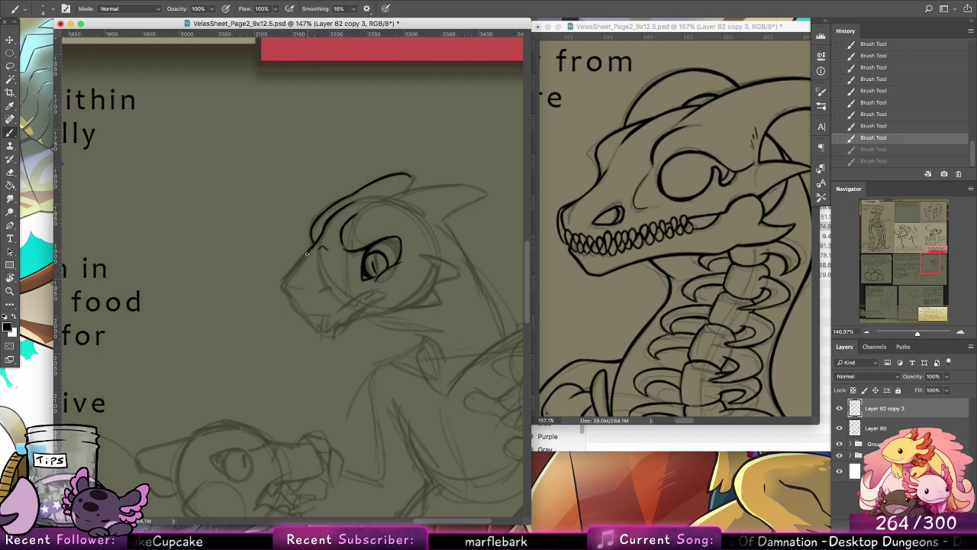
{"action": "key", "text": "super+shift+z"}
{"action": "key", "text": "super+shift+z"}
{"action": "mouse_move", "coordinate": [300, 261]}
{"action": "left_mouse_down"}
{"action": "mouse_move", "coordinate": [283, 284]}
{"action": "mouse_move", "coordinate": [337, 281]}
{"action": "left_mouse_up"}
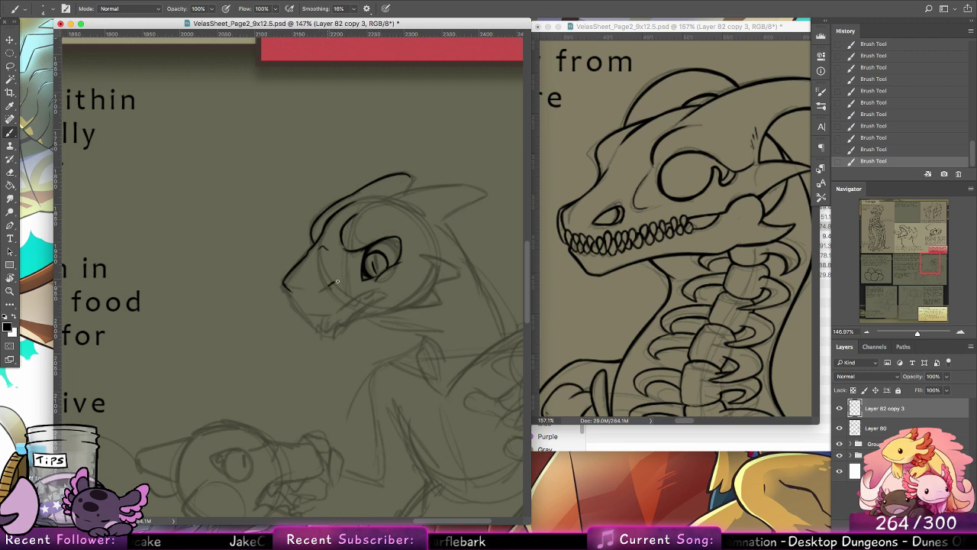
Step: Ink the front of the muzzle and the upper lip back to the mouth corner, redoing the lip stroke
{"action": "scroll", "coordinate": [373, 266], "scroll_direction": "right", "scroll_amount": 2}
{"action": "scroll", "coordinate": [373, 266], "scroll_direction": "down", "scroll_amount": 1}
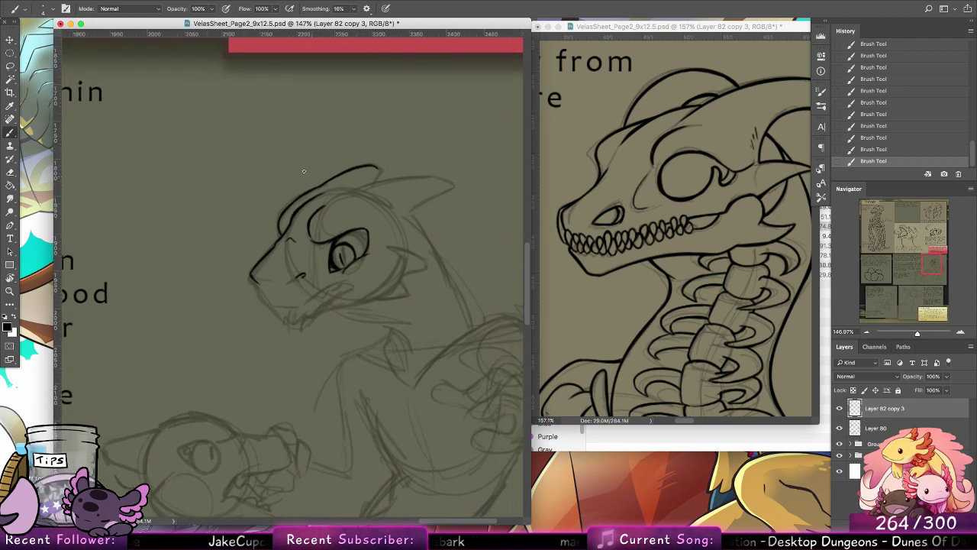
{"action": "left_click_drag", "start_coordinate": [257, 283], "coordinate": [274, 305]}
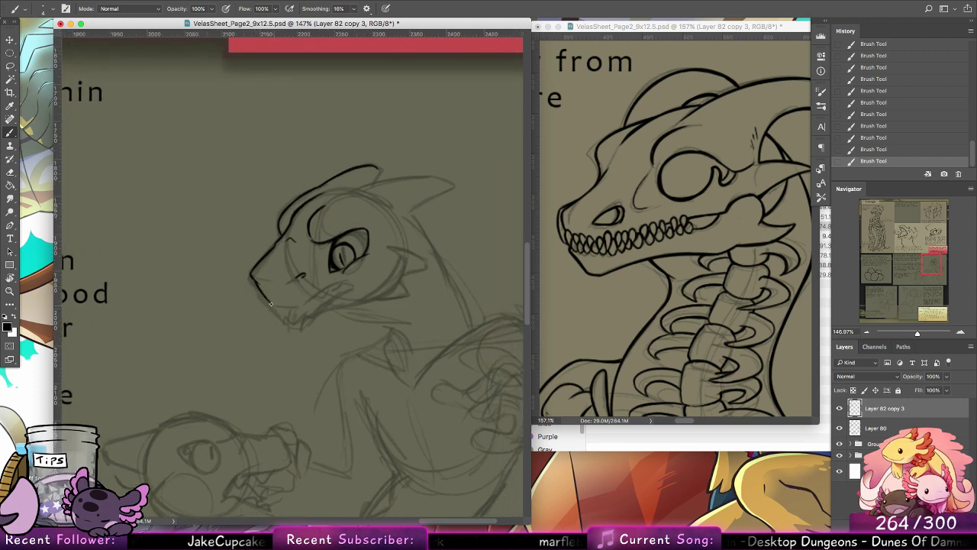
{"action": "scroll", "coordinate": [428, 264], "scroll_direction": "left", "scroll_amount": 2}
{"action": "scroll", "coordinate": [428, 264], "scroll_direction": "down", "scroll_amount": 1}
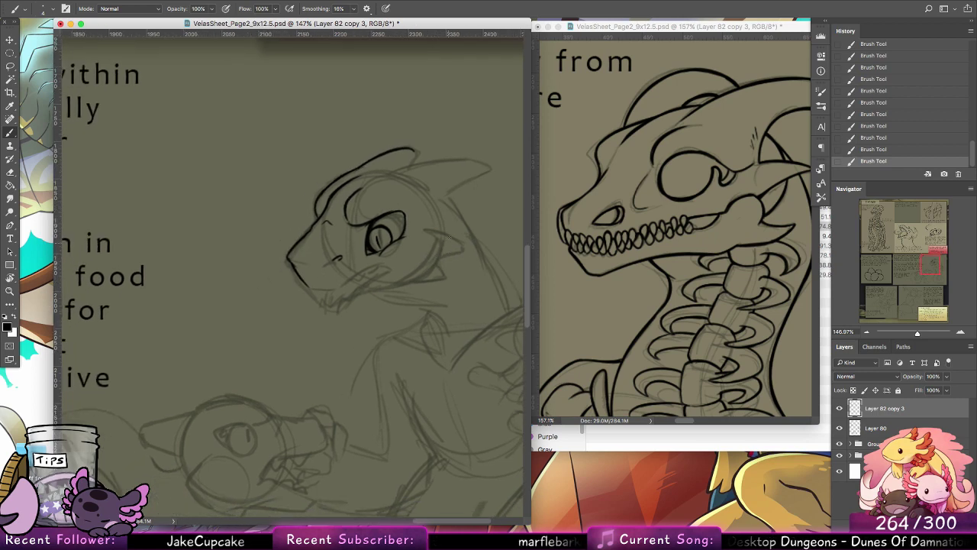
{"action": "mouse_move", "coordinate": [306, 285]}
{"action": "left_mouse_down"}
{"action": "mouse_move", "coordinate": [337, 288]}
{"action": "mouse_move", "coordinate": [391, 270]}
{"action": "left_mouse_up"}
{"action": "key", "text": "super+z"}
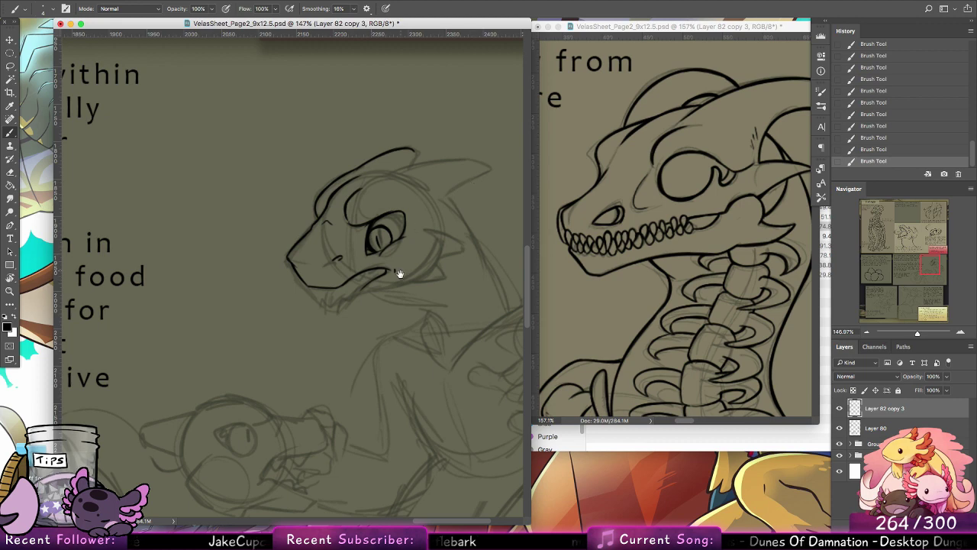
Step: Ink the small pointed teeth along the upper and lower edges of the hatchling's open mouth
{"action": "left_click_drag", "start_coordinate": [398, 273], "coordinate": [399, 311]}
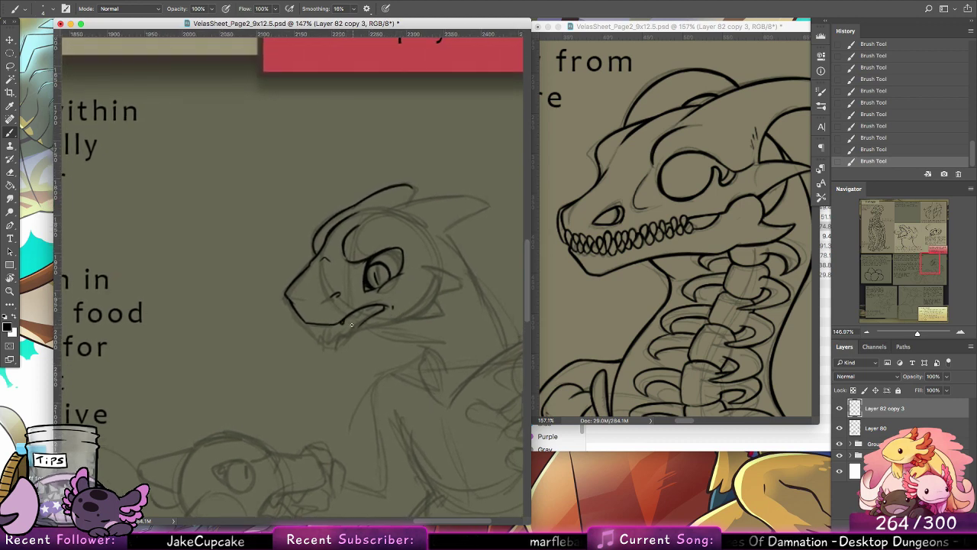
{"action": "key", "text": "ctrl+z"}
{"action": "left_click_drag", "start_coordinate": [355, 315], "coordinate": [360, 313]}
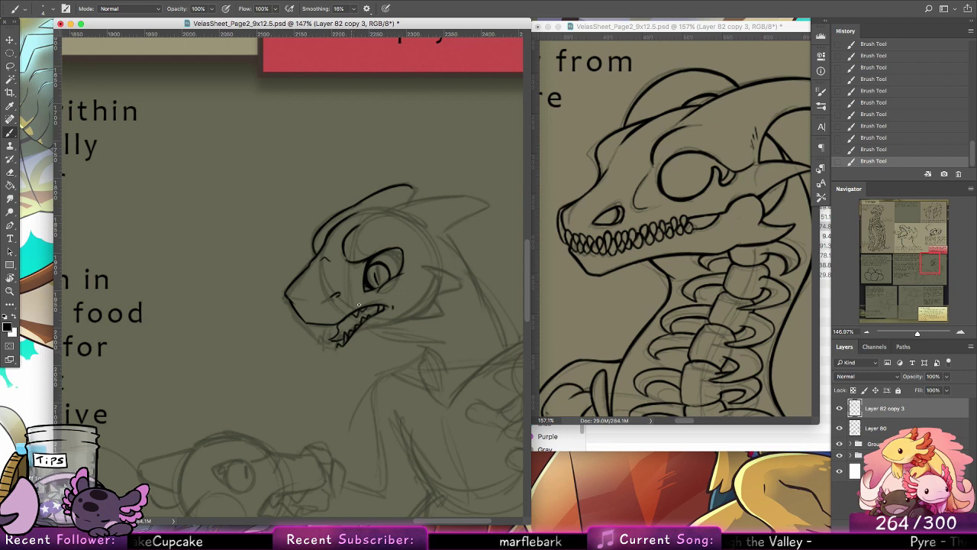
{"action": "scroll", "coordinate": [374, 305], "scroll_direction": "down", "scroll_amount": 2}
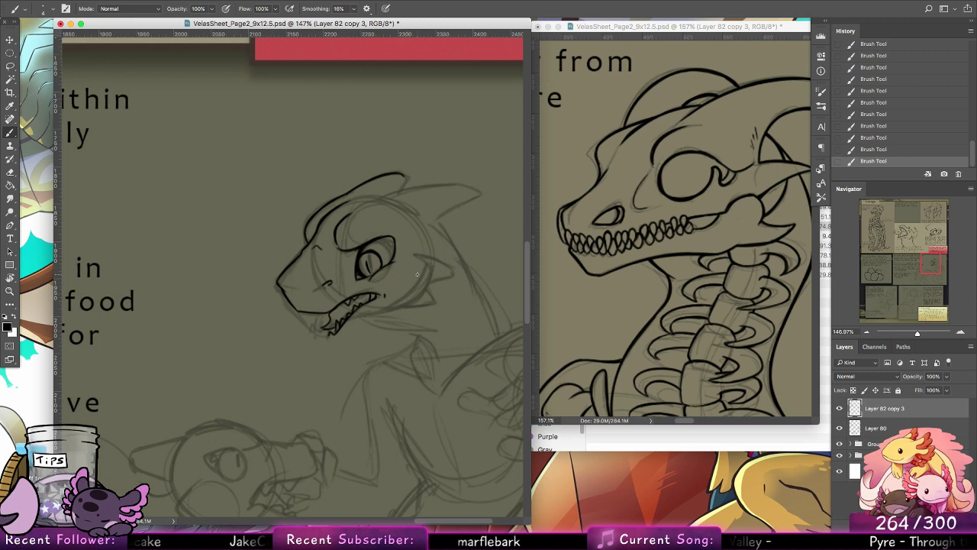
{"action": "scroll", "coordinate": [409, 279], "scroll_direction": "down", "scroll_amount": 4}
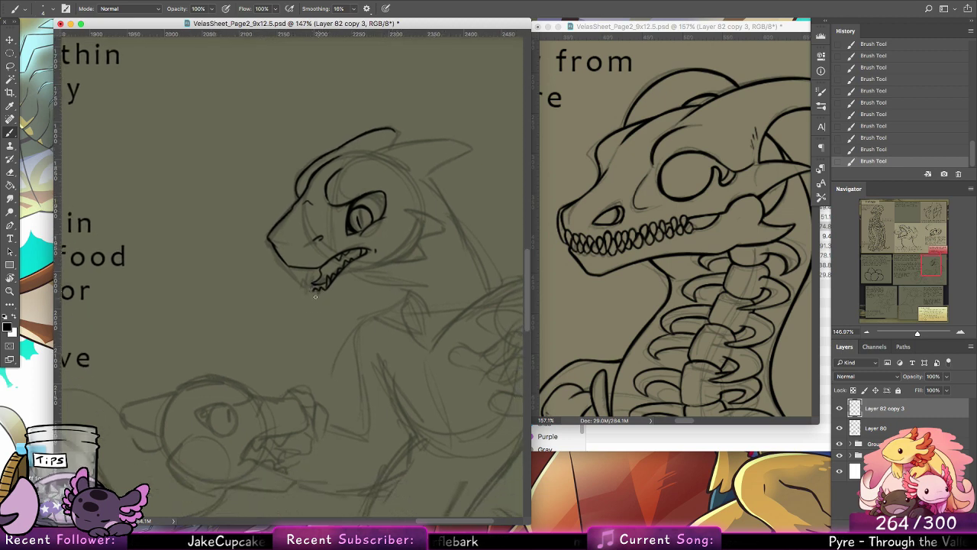
Step: Zoom in on the head and ink the lower jaw's front tip and the rounded chin beneath the teeth
{"action": "left_click_drag", "start_coordinate": [941, 320], "coordinate": [929, 314]}
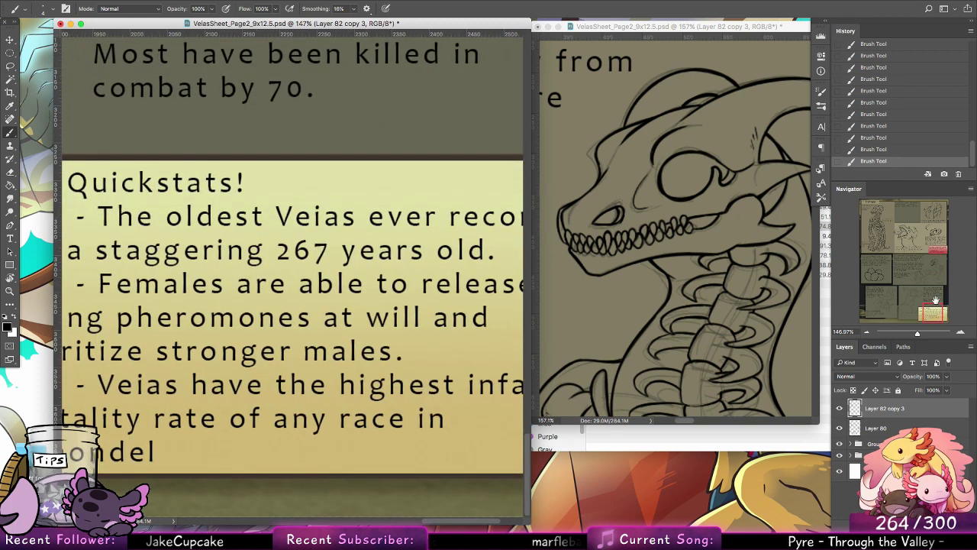
{"action": "key", "text": "z"}
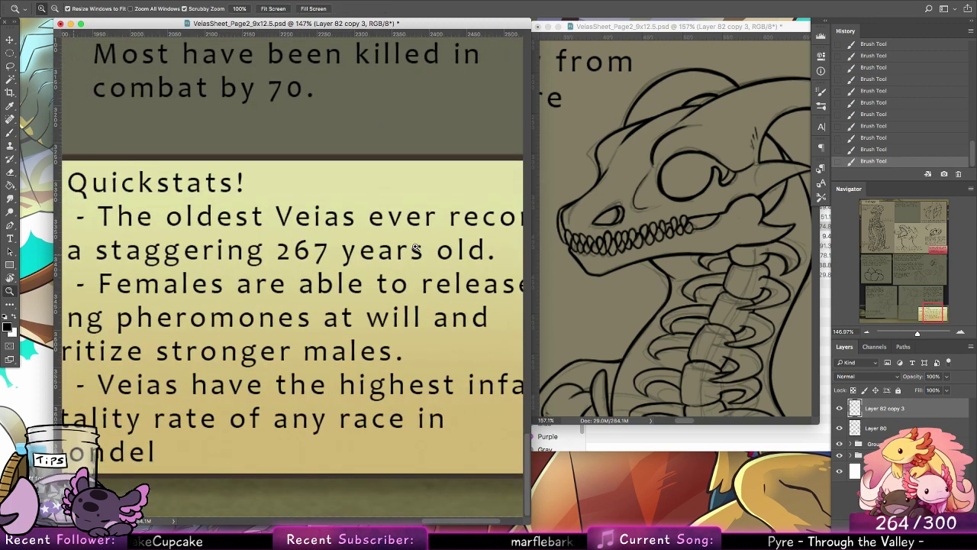
{"action": "left_click_drag", "start_coordinate": [415, 248], "coordinate": [399, 246]}
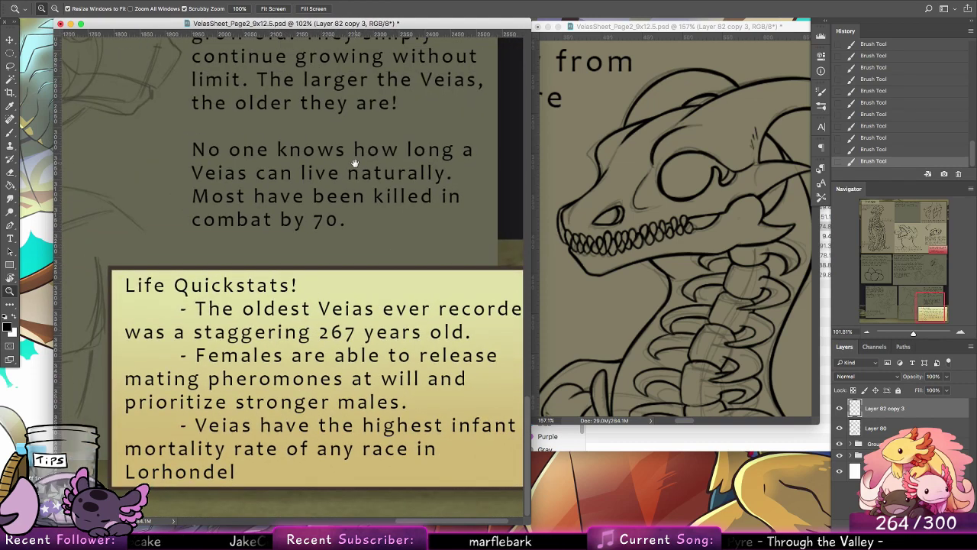
{"action": "left_click_drag", "start_coordinate": [356, 190], "coordinate": [382, 328]}
{"action": "left_click_drag", "start_coordinate": [263, 156], "coordinate": [333, 363]}
{"action": "left_click_drag", "start_coordinate": [276, 139], "coordinate": [347, 336]}
{"action": "mouse_move", "coordinate": [233, 186]}
{"action": "left_mouse_down"}
{"action": "mouse_move", "coordinate": [313, 325]}
{"action": "mouse_move", "coordinate": [144, 254]}
{"action": "left_mouse_up"}
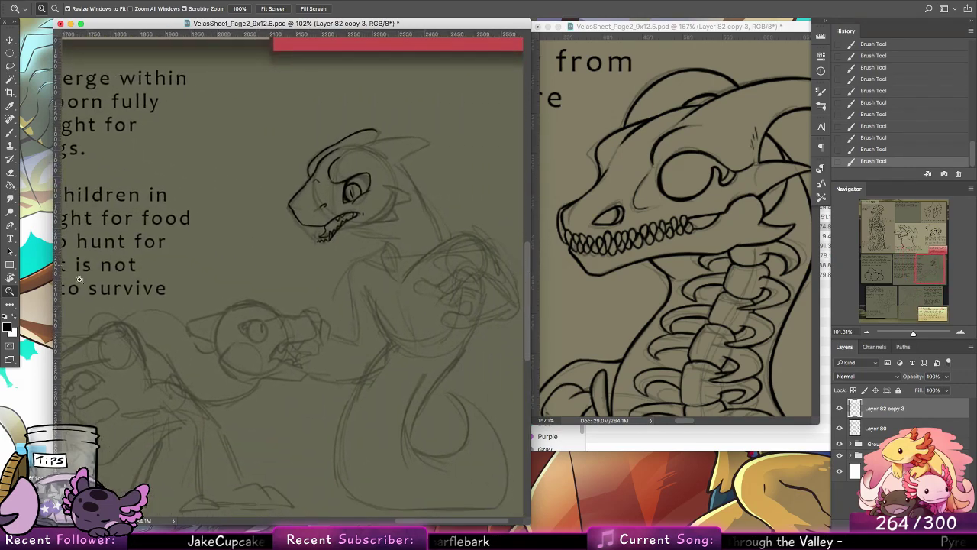
{"action": "left_click_drag", "start_coordinate": [339, 235], "coordinate": [378, 233]}
{"action": "key", "text": "b"}
{"action": "left_click_drag", "start_coordinate": [291, 249], "coordinate": [313, 226]}
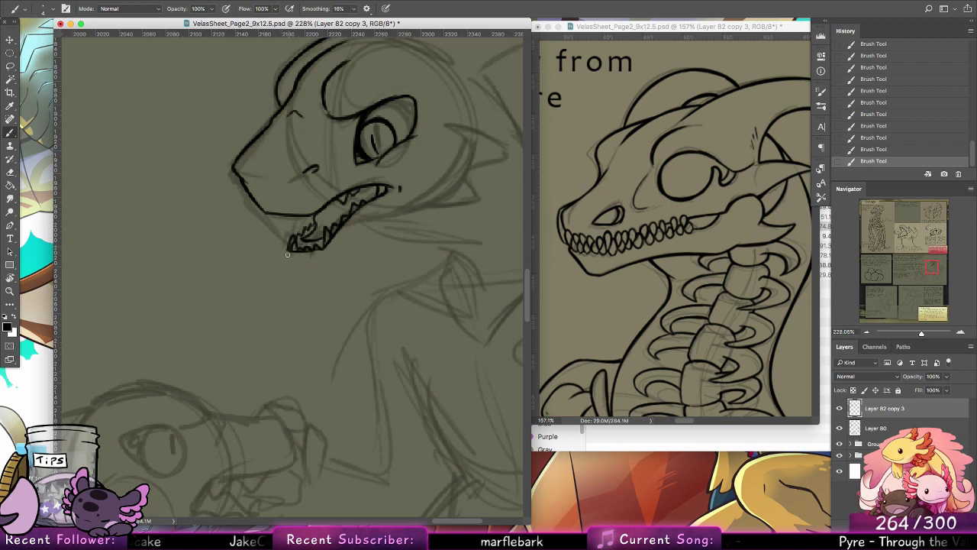
{"action": "mouse_move", "coordinate": [286, 252]}
{"action": "left_mouse_down"}
{"action": "mouse_move", "coordinate": [305, 273]}
{"action": "mouse_move", "coordinate": [332, 243]}
{"action": "mouse_move", "coordinate": [295, 259]}
{"action": "mouse_move", "coordinate": [335, 267]}
{"action": "left_mouse_up"}
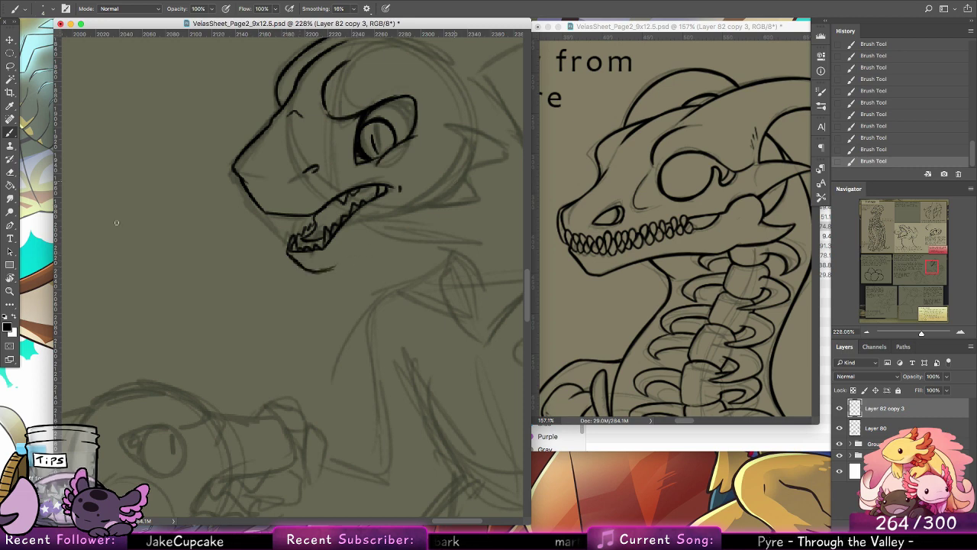
Step: Lasso the inked lower jaw and teeth, shift them slightly back toward the throat, and deselect
{"action": "key", "text": "l"}
{"action": "mouse_move", "coordinate": [374, 205]}
{"action": "left_mouse_down"}
{"action": "mouse_move", "coordinate": [349, 209]}
{"action": "mouse_move", "coordinate": [325, 228]}
{"action": "mouse_move", "coordinate": [326, 247]}
{"action": "mouse_move", "coordinate": [301, 242]}
{"action": "mouse_move", "coordinate": [317, 229]}
{"action": "mouse_move", "coordinate": [268, 245]}
{"action": "mouse_move", "coordinate": [377, 287]}
{"action": "mouse_move", "coordinate": [352, 258]}
{"action": "left_mouse_up"}
{"action": "left_click", "coordinate": [10, 40]}
{"action": "left_click", "coordinate": [14, 173]}
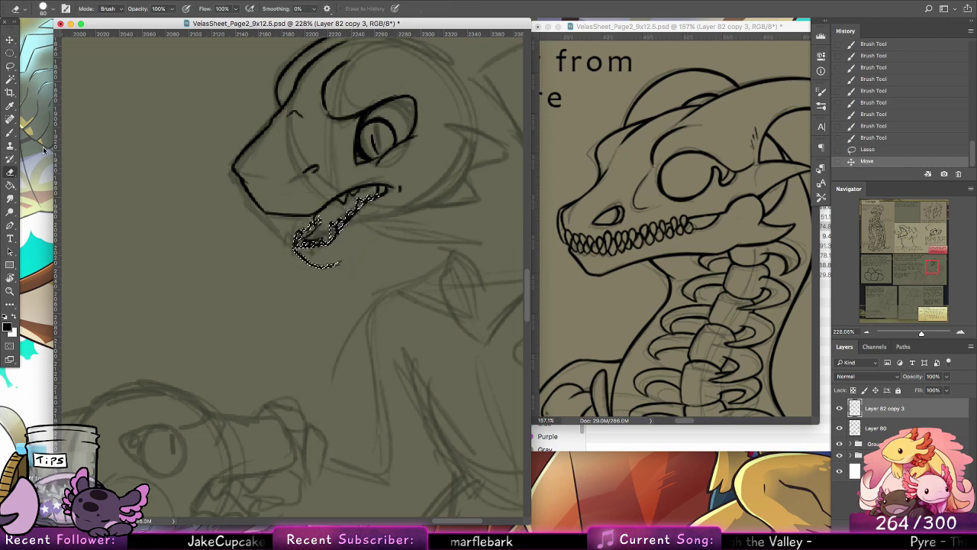
{"action": "key", "text": "super+d"}
Step: Clean up the line inside the lower jaw with a smaller eraser
{"action": "left_click_drag", "start_coordinate": [319, 227], "coordinate": [322, 229]}
{"action": "left_click", "coordinate": [46, 6]}
{"action": "left_click", "coordinate": [54, 86]}
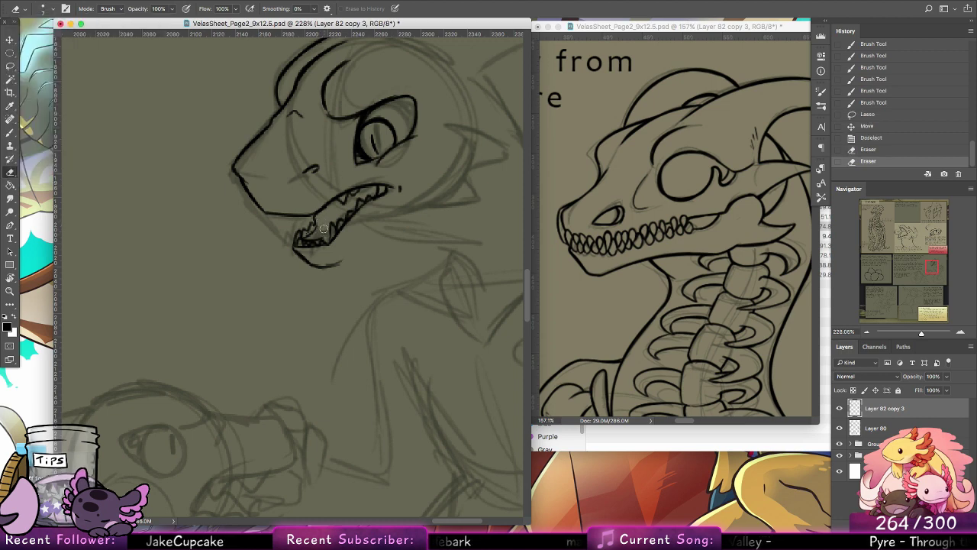
Step: Ink the jawline from the chin up to the back of the cheek, touch up the front teeth, and add the two cheek spikes
{"action": "left_click", "coordinate": [10, 132]}
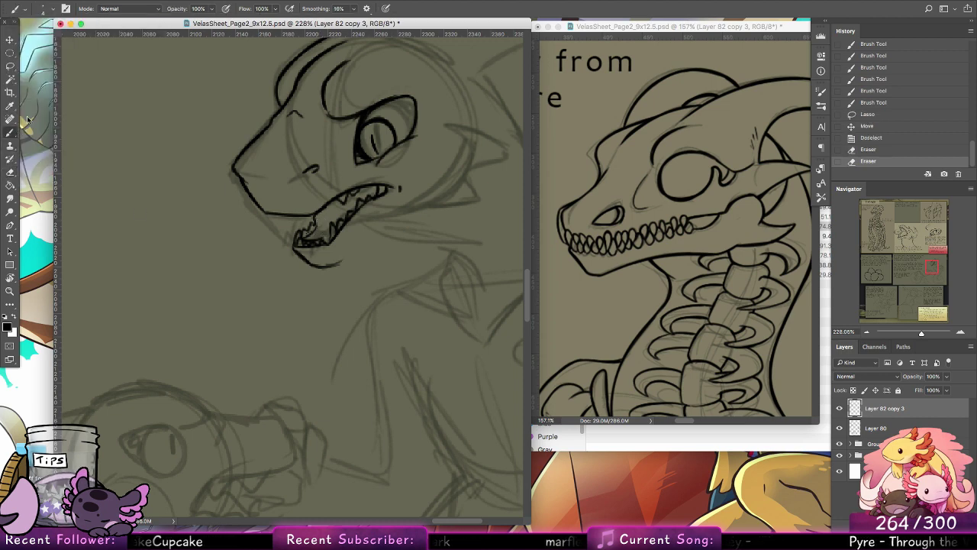
{"action": "mouse_move", "coordinate": [325, 267]}
{"action": "left_mouse_down"}
{"action": "mouse_move", "coordinate": [437, 202]}
{"action": "mouse_move", "coordinate": [476, 167]}
{"action": "mouse_move", "coordinate": [460, 137]}
{"action": "mouse_move", "coordinate": [474, 158]}
{"action": "mouse_move", "coordinate": [472, 145]}
{"action": "left_mouse_up"}
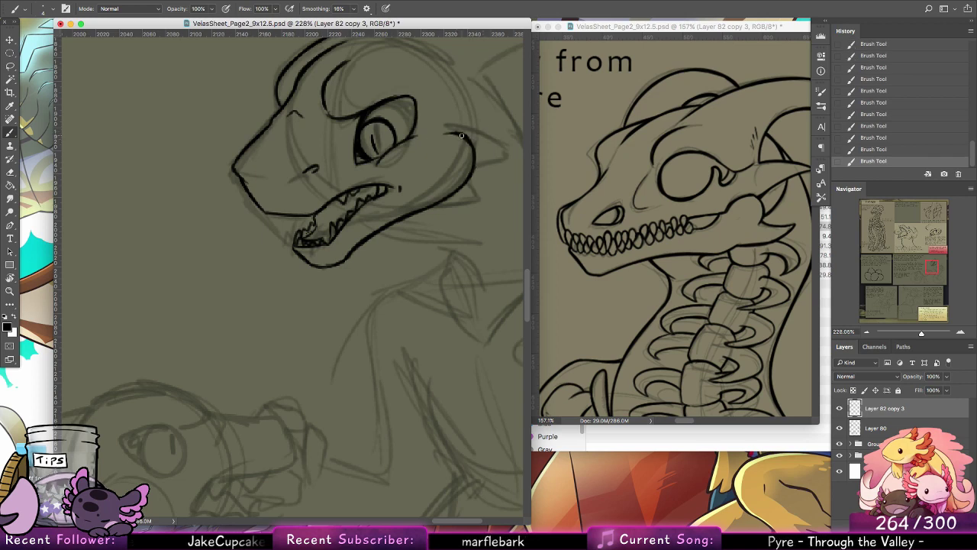
{"action": "left_click_drag", "start_coordinate": [316, 215], "coordinate": [308, 234]}
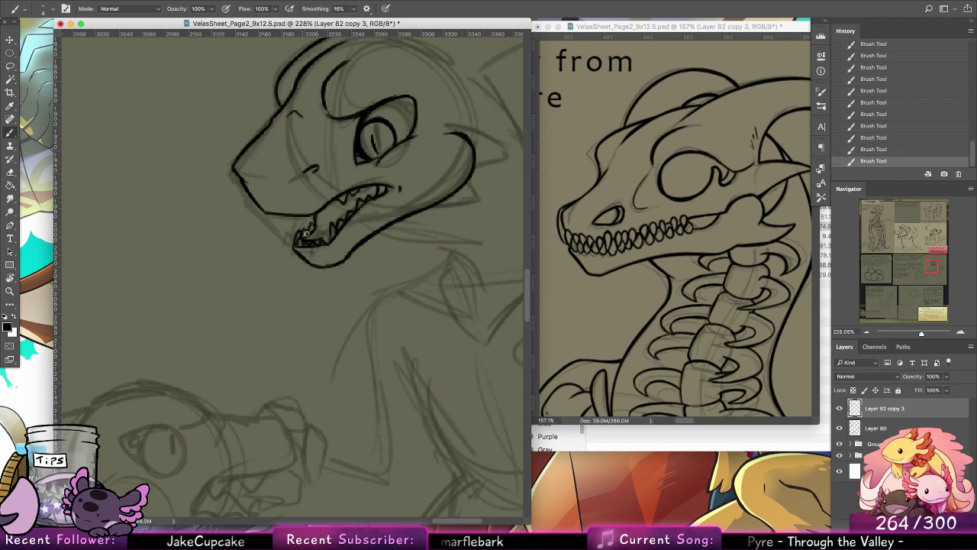
{"action": "mouse_move", "coordinate": [445, 217]}
{"action": "left_mouse_down"}
{"action": "mouse_move", "coordinate": [359, 257]}
{"action": "mouse_move", "coordinate": [376, 235]}
{"action": "left_mouse_up"}
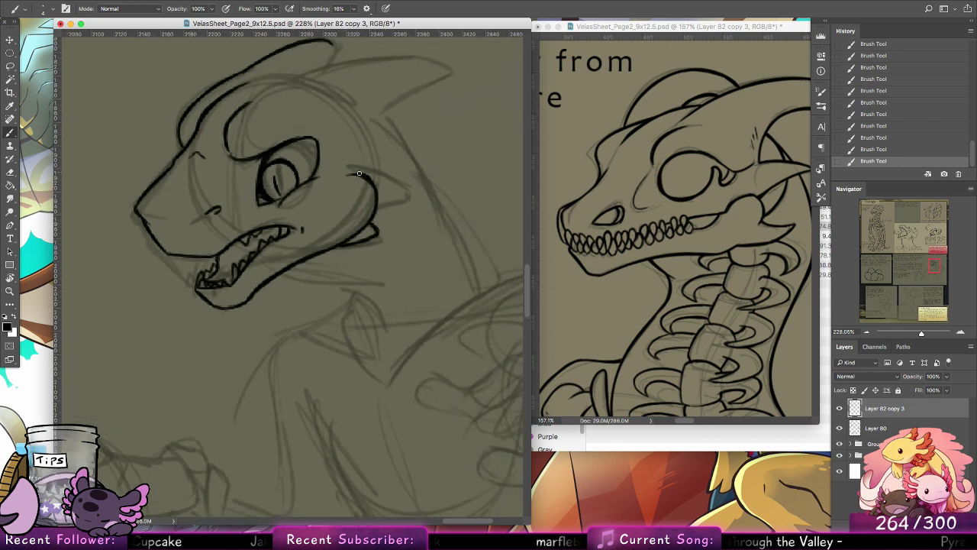
{"action": "mouse_move", "coordinate": [349, 174]}
{"action": "left_mouse_down"}
{"action": "mouse_move", "coordinate": [399, 176]}
{"action": "mouse_move", "coordinate": [356, 257]}
{"action": "mouse_move", "coordinate": [363, 238]}
{"action": "left_mouse_up"}
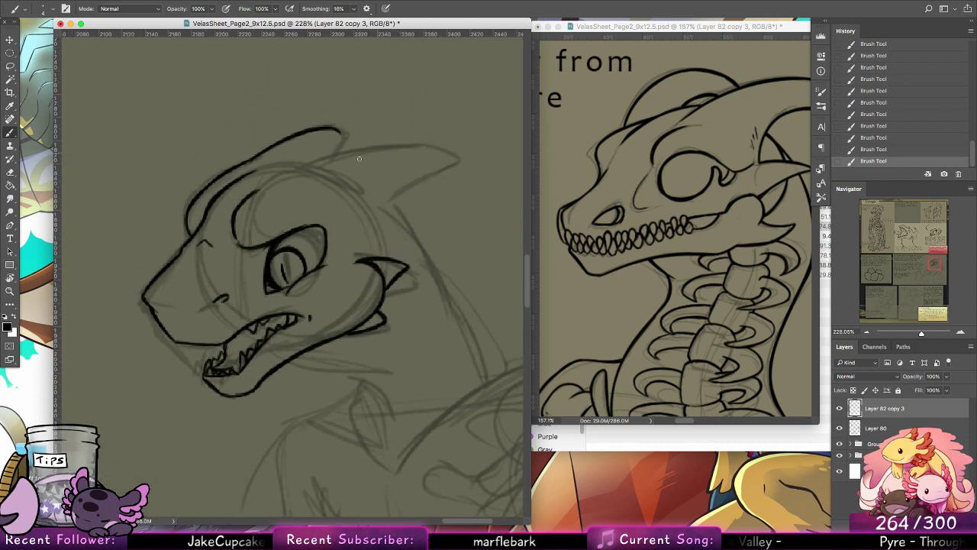
Step: Ink the near horn, the far horn's lower edge and the top of the head joining them, undoing the stray strokes
{"action": "left_click_drag", "start_coordinate": [294, 170], "coordinate": [432, 151]}
{"action": "key", "text": "ctrl+z"}
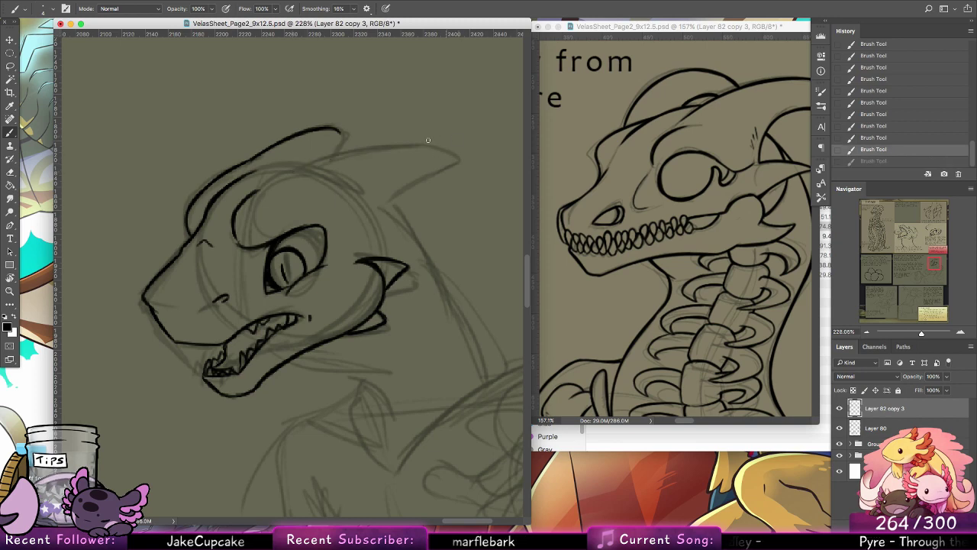
{"action": "left_click_drag", "start_coordinate": [300, 168], "coordinate": [434, 145]}
{"action": "mouse_move", "coordinate": [340, 133]}
{"action": "left_mouse_down"}
{"action": "mouse_move", "coordinate": [319, 161]}
{"action": "mouse_move", "coordinate": [258, 172]}
{"action": "left_mouse_up"}
{"action": "key", "text": "ctrl+z"}
{"action": "key", "text": "ctrl+z"}
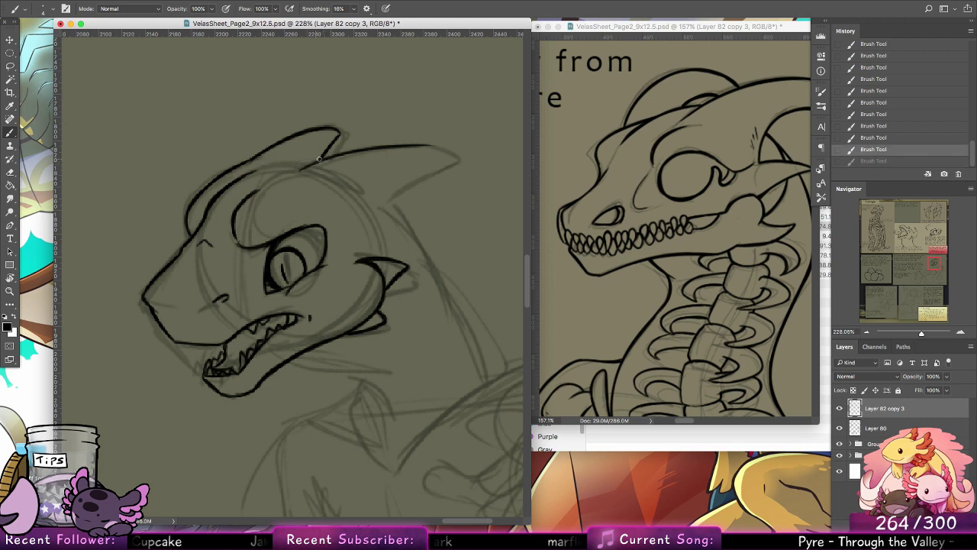
{"action": "mouse_move", "coordinate": [320, 159]}
{"action": "left_mouse_down"}
{"action": "mouse_move", "coordinate": [271, 165]}
{"action": "mouse_move", "coordinate": [294, 163]}
{"action": "left_mouse_up"}
{"action": "key", "text": "ctrl+z"}
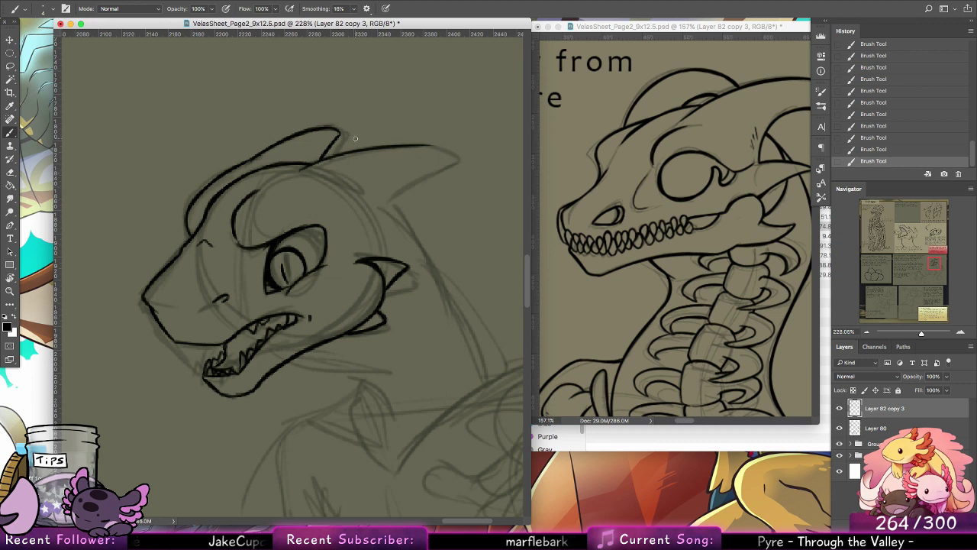
{"action": "mouse_move", "coordinate": [366, 222]}
{"action": "left_mouse_down"}
{"action": "mouse_move", "coordinate": [448, 158]}
{"action": "mouse_move", "coordinate": [430, 146]}
{"action": "mouse_move", "coordinate": [378, 150]}
{"action": "left_mouse_up"}
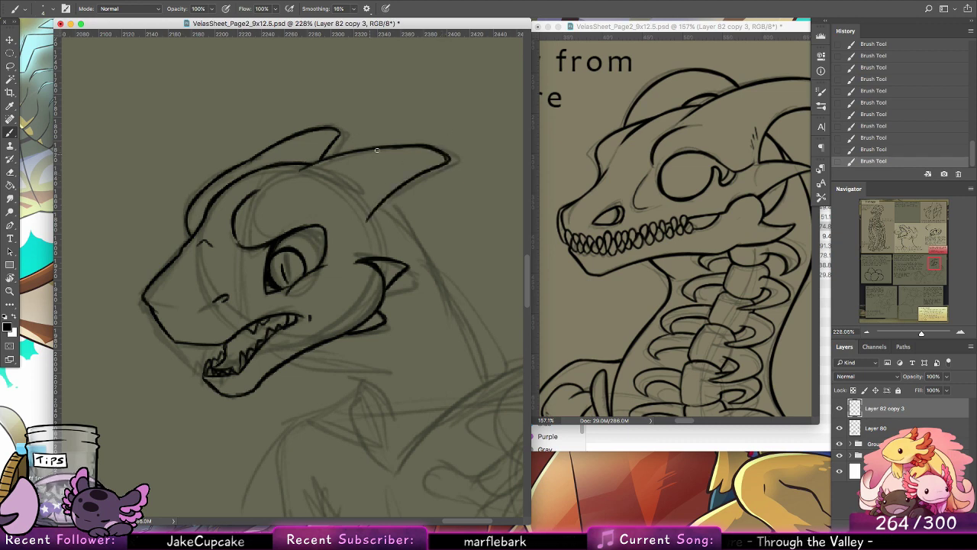
Step: Ink the throat line curving from under the jaw down to the chest, redoing the first stroke
{"action": "left_click_drag", "start_coordinate": [413, 303], "coordinate": [352, 245]}
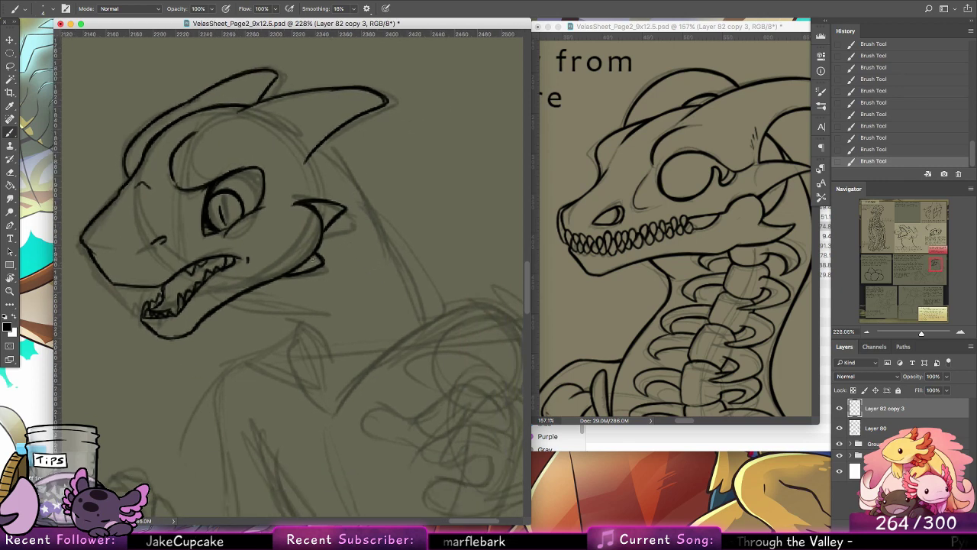
{"action": "left_click_drag", "start_coordinate": [218, 308], "coordinate": [337, 343]}
{"action": "key", "text": "super+z"}
{"action": "left_click_drag", "start_coordinate": [223, 307], "coordinate": [326, 381]}
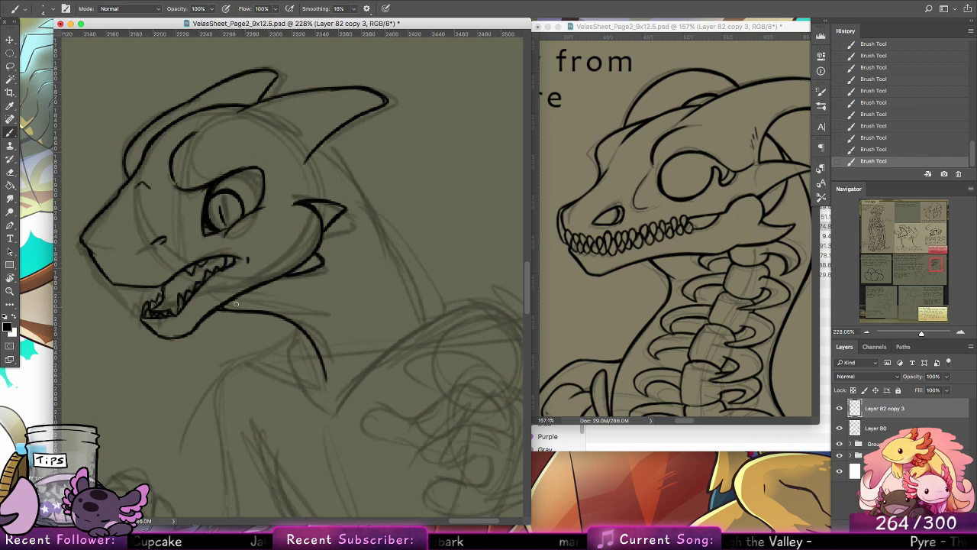
Step: Ink the back of the neck curving from below the near horn down to the shoulder, redoing the first stroke and thickening its upper part
{"action": "left_click_drag", "start_coordinate": [405, 284], "coordinate": [286, 293]}
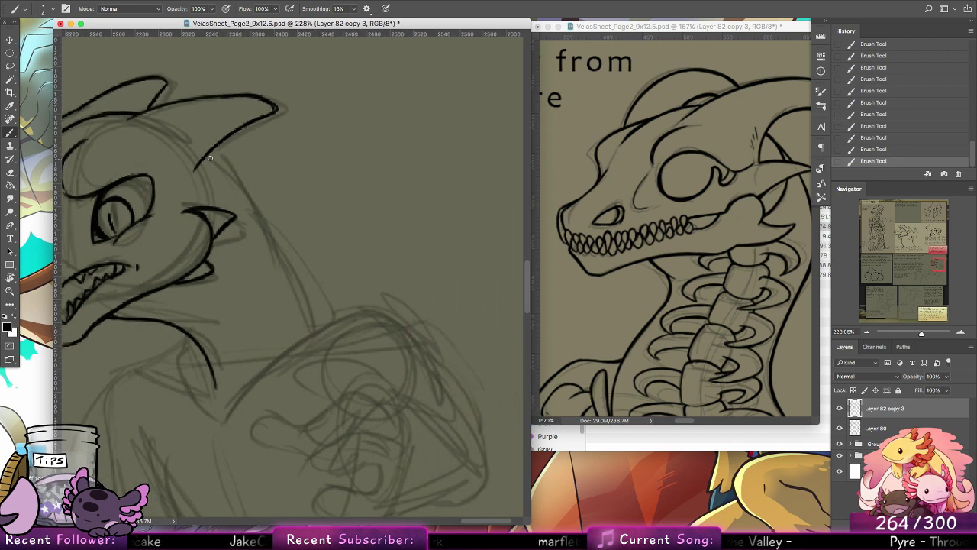
{"action": "left_click_drag", "start_coordinate": [208, 157], "coordinate": [300, 291]}
{"action": "key", "text": "super+z"}
{"action": "left_click_drag", "start_coordinate": [208, 156], "coordinate": [312, 315]}
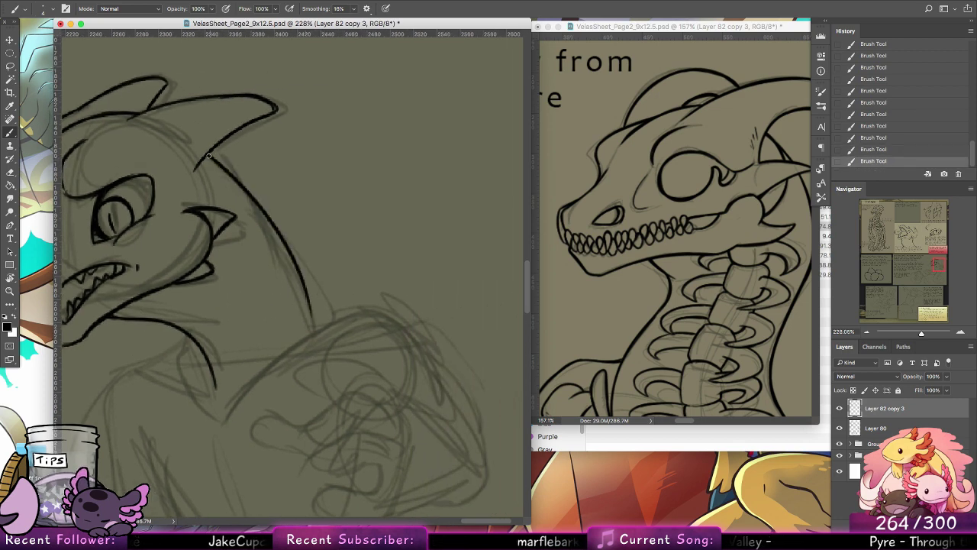
{"action": "left_click_drag", "start_coordinate": [210, 155], "coordinate": [260, 208]}
{"action": "key", "text": "super+z"}
{"action": "left_click_drag", "start_coordinate": [210, 154], "coordinate": [259, 211]}
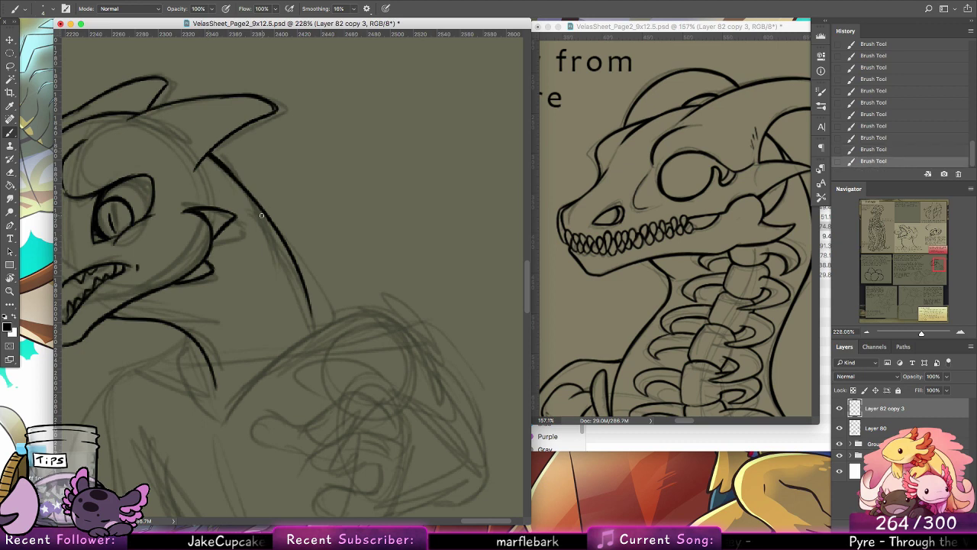
Step: Undo the last stroke, ink the short start of the shoulder line at the neck's base, and add a small tick below the throat line
{"action": "scroll", "coordinate": [384, 277], "scroll_direction": "down", "scroll_amount": 5}
{"action": "scroll", "coordinate": [384, 277], "scroll_direction": "left", "scroll_amount": 2}
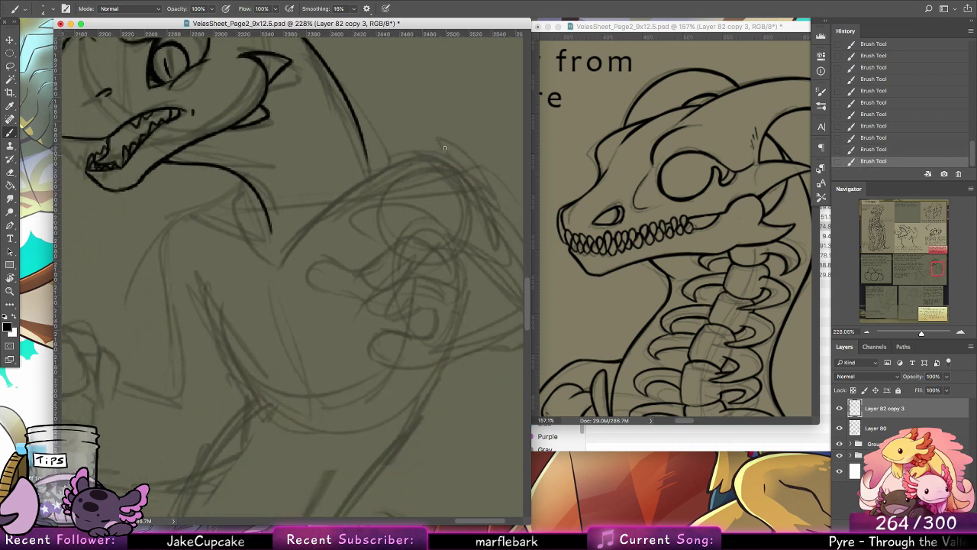
{"action": "key", "text": "super+z"}
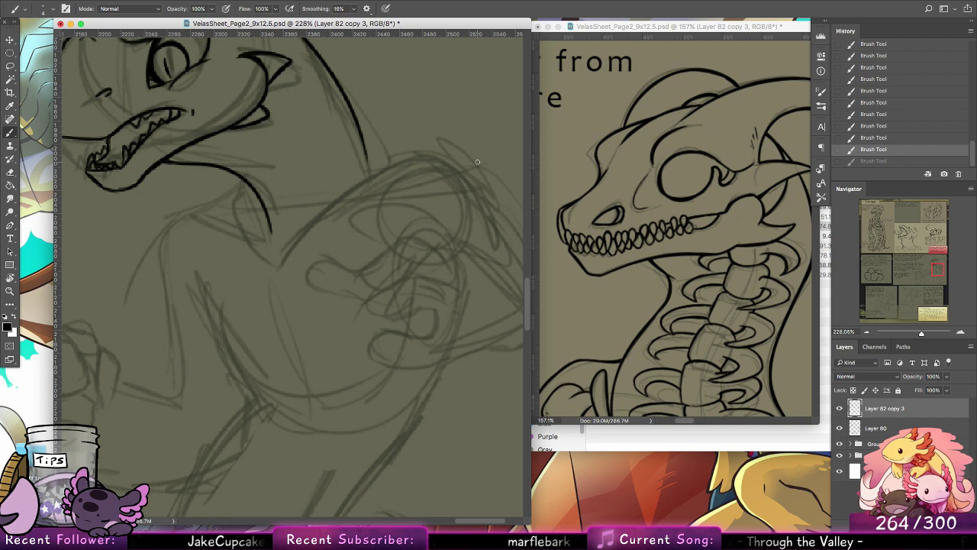
{"action": "left_click_drag", "start_coordinate": [284, 259], "coordinate": [317, 233]}
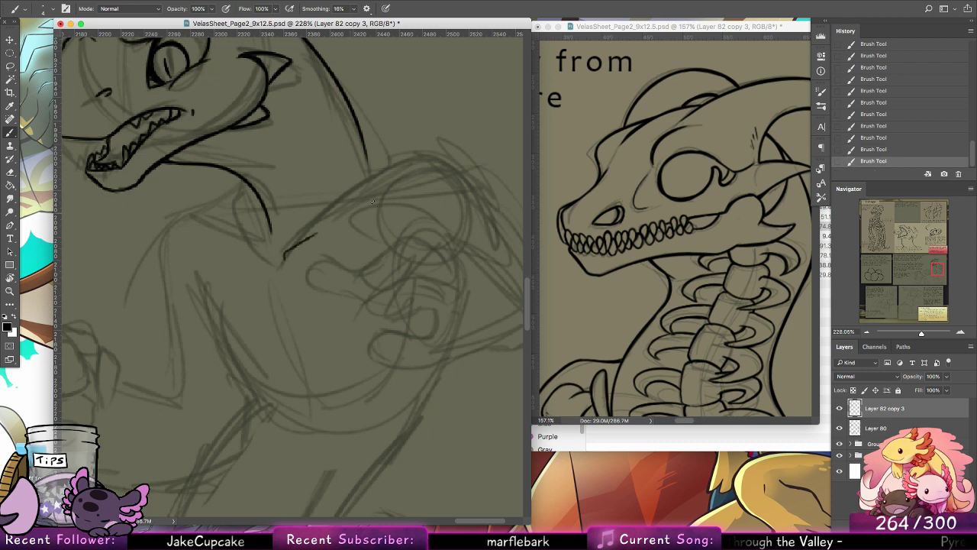
{"action": "left_click_drag", "start_coordinate": [284, 260], "coordinate": [316, 233]}
{"action": "left_click_drag", "start_coordinate": [267, 261], "coordinate": [263, 253]}
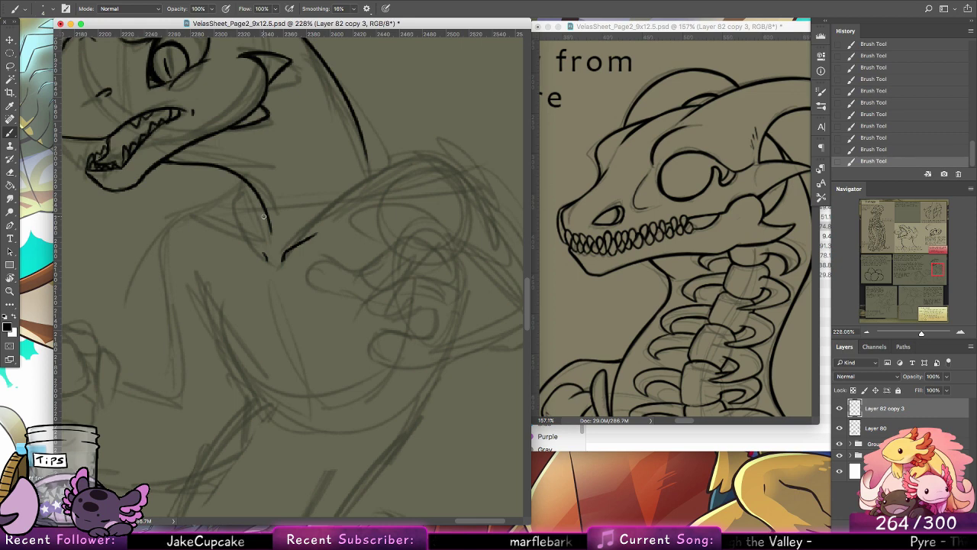
{"action": "key", "text": "z"}
{"action": "left_click_drag", "start_coordinate": [434, 178], "coordinate": [409, 180]}
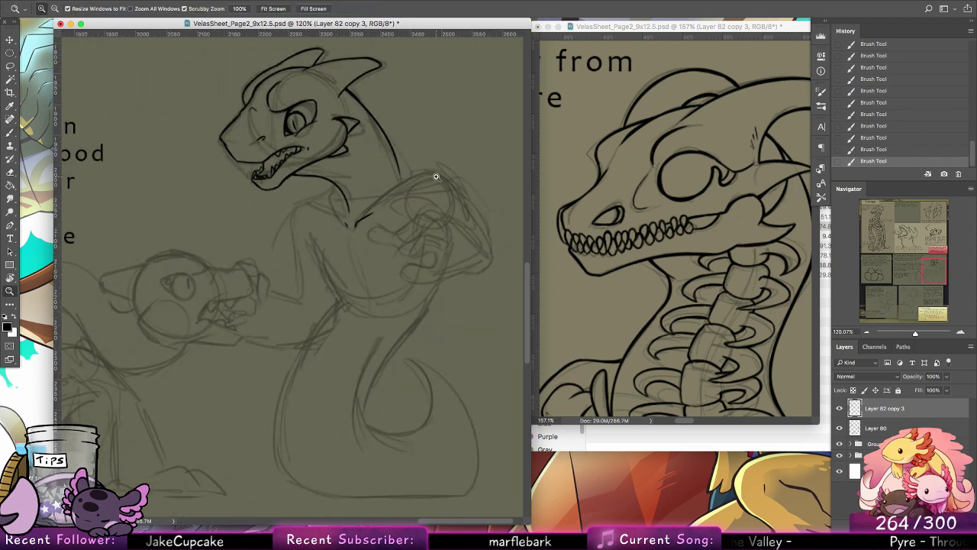
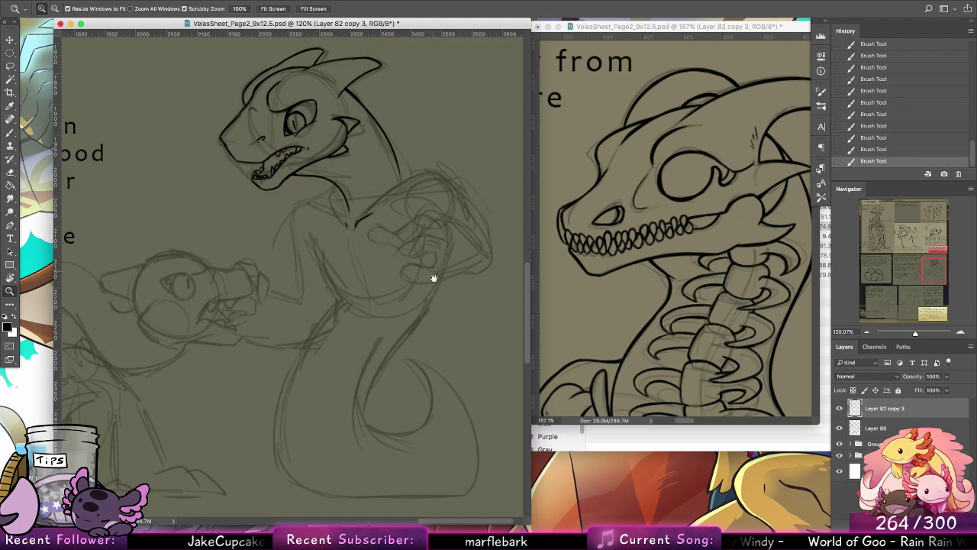
Step: Ink the upper two fingers of the creature's raised hand over the sketch with the Brush tool
{"action": "left_click_drag", "start_coordinate": [433, 277], "coordinate": [409, 286]}
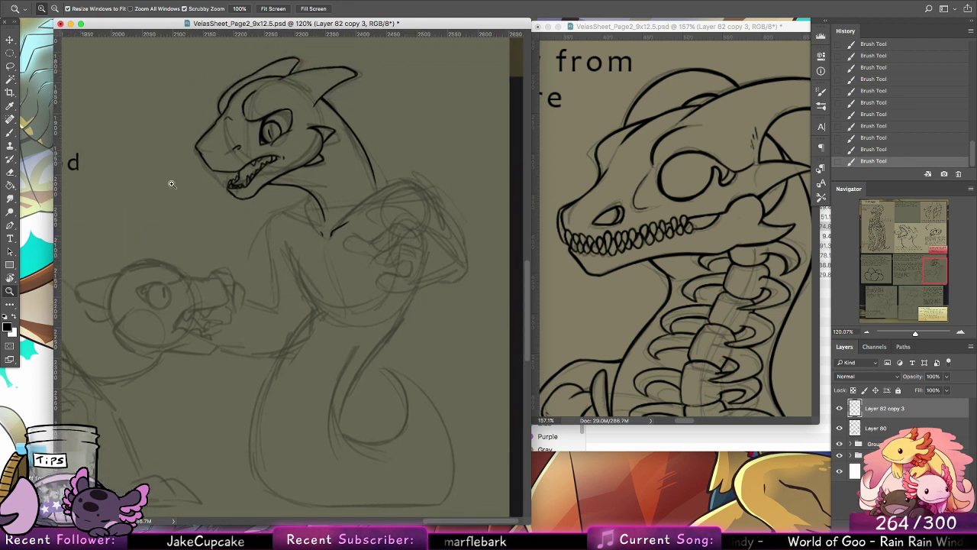
{"action": "key", "text": "b"}
{"action": "mouse_move", "coordinate": [418, 231]}
{"action": "left_mouse_down"}
{"action": "mouse_move", "coordinate": [397, 222]}
{"action": "mouse_move", "coordinate": [376, 241]}
{"action": "mouse_move", "coordinate": [391, 244]}
{"action": "left_mouse_up"}
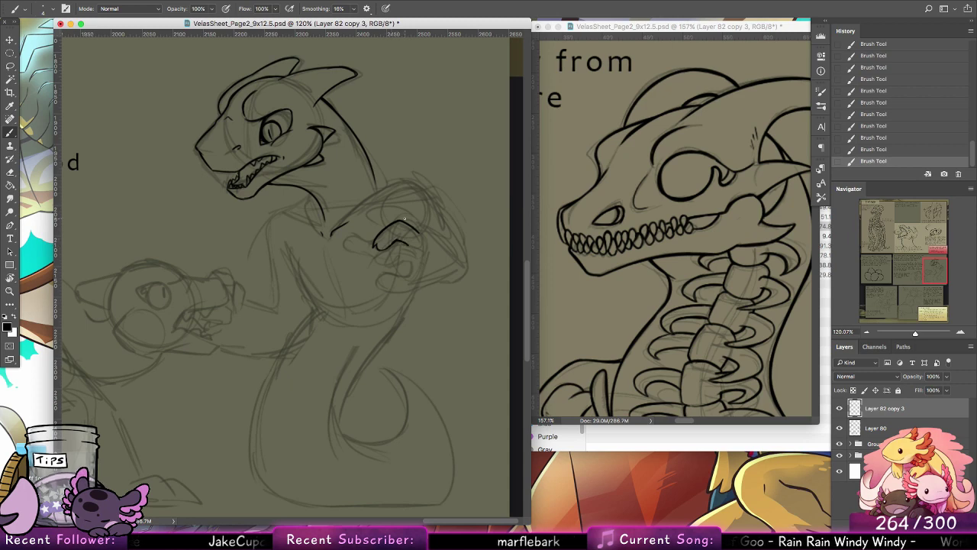
{"action": "left_click_drag", "start_coordinate": [397, 241], "coordinate": [409, 245]}
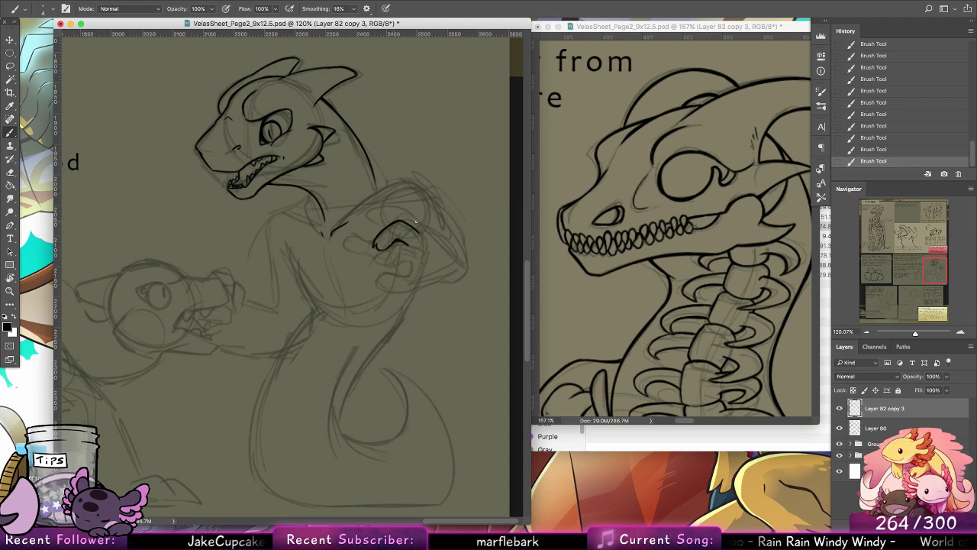
{"action": "key", "text": "super+z"}
{"action": "left_click_drag", "start_coordinate": [381, 205], "coordinate": [364, 213]}
{"action": "key", "text": "super+z"}
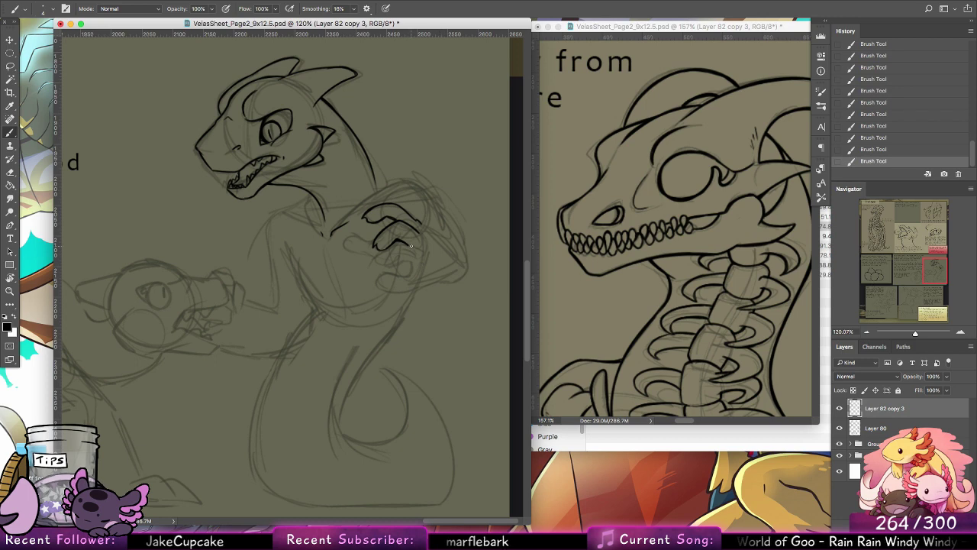
Step: Ink the lower fingers and the thumb of the raised hand, undoing stray strokes
{"action": "mouse_move", "coordinate": [408, 246]}
{"action": "left_mouse_down"}
{"action": "mouse_move", "coordinate": [374, 269]}
{"action": "mouse_move", "coordinate": [413, 261]}
{"action": "left_mouse_up"}
{"action": "key", "text": "super+z"}
{"action": "key", "text": "super+z"}
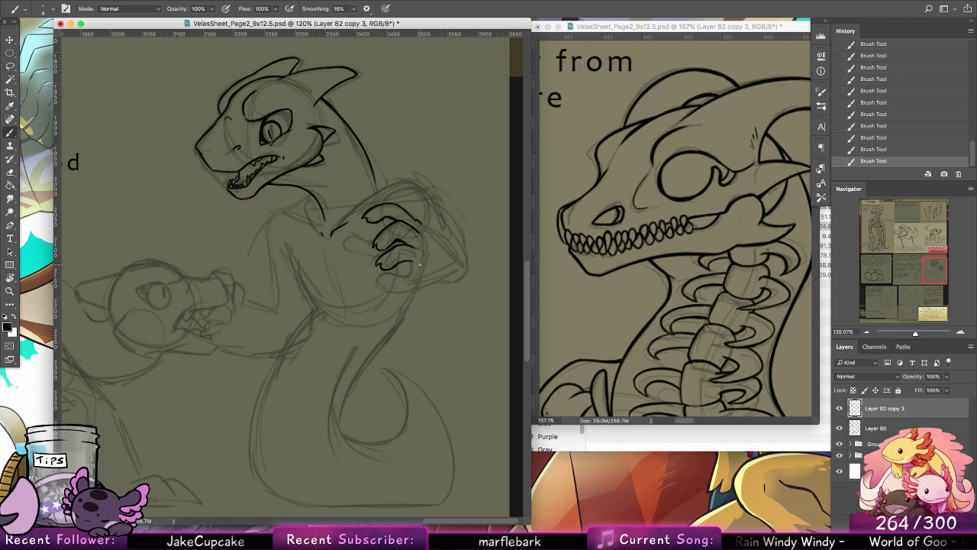
{"action": "mouse_move", "coordinate": [412, 267]}
{"action": "left_mouse_down"}
{"action": "mouse_move", "coordinate": [380, 276]}
{"action": "mouse_move", "coordinate": [376, 289]}
{"action": "mouse_move", "coordinate": [418, 281]}
{"action": "left_mouse_up"}
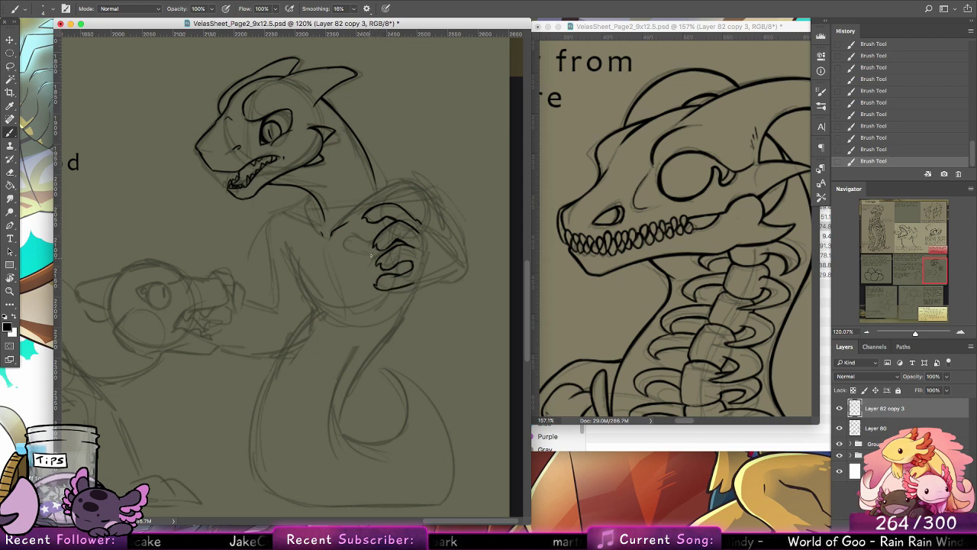
{"action": "mouse_move", "coordinate": [373, 251]}
{"action": "left_mouse_down"}
{"action": "mouse_move", "coordinate": [341, 253]}
{"action": "mouse_move", "coordinate": [371, 264]}
{"action": "left_mouse_up"}
{"action": "key", "text": "super+z"}
{"action": "key", "text": "super+z"}
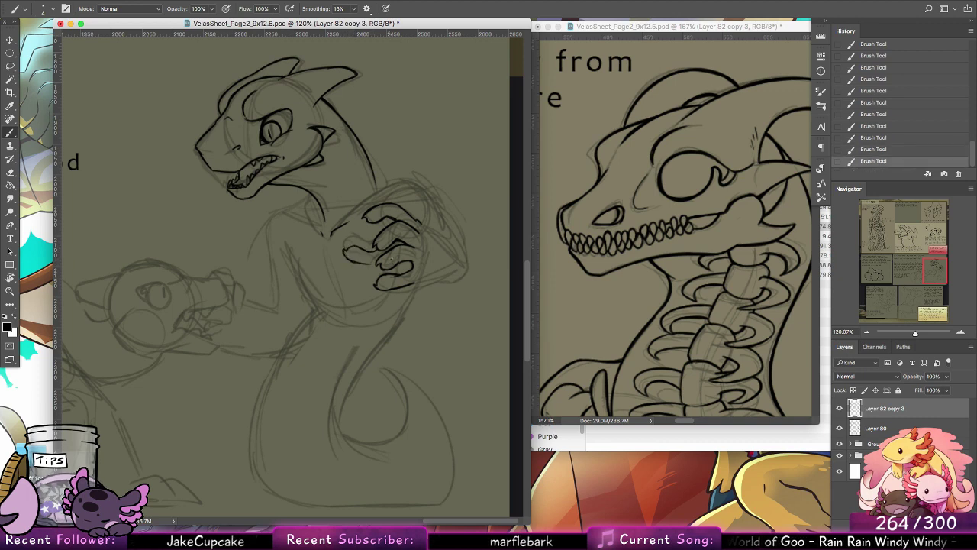
{"action": "key", "text": "super+z"}
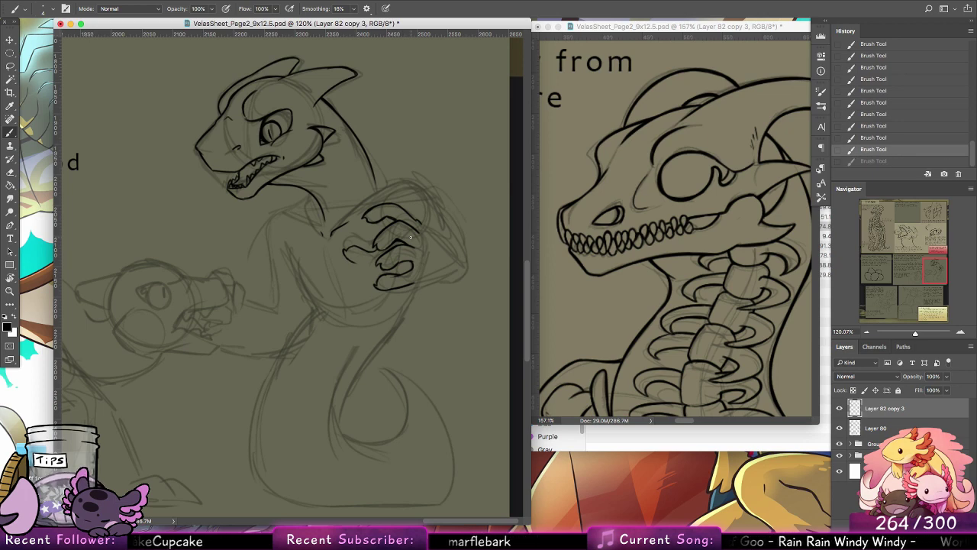
Step: Rotate the canvas to ink the forearm, elbow and shoulder lines of the raised arm, and reset the view rotation
{"action": "key", "text": "r"}
{"action": "left_click_drag", "start_coordinate": [333, 152], "coordinate": [374, 326]}
{"action": "left_click", "coordinate": [11, 132]}
{"action": "left_click_drag", "start_coordinate": [327, 356], "coordinate": [322, 330]}
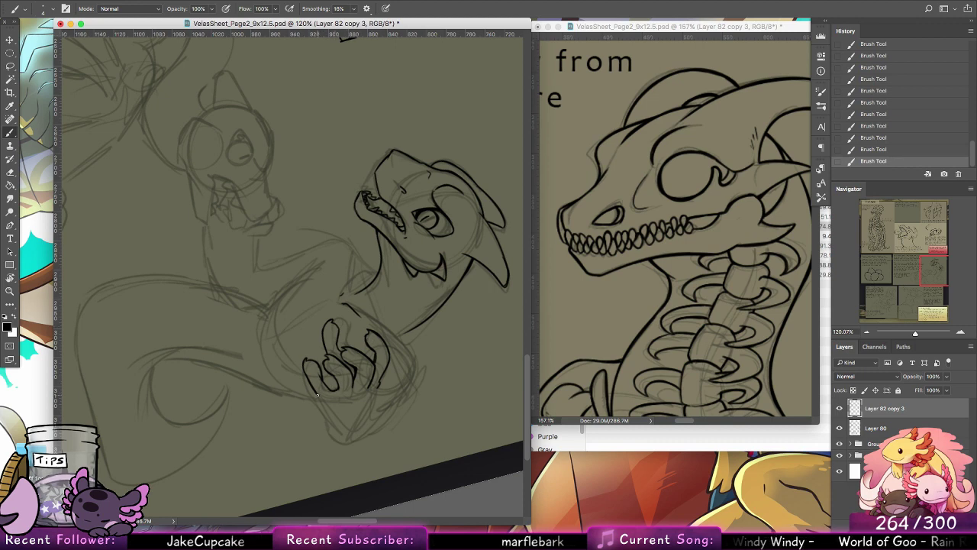
{"action": "left_click_drag", "start_coordinate": [318, 394], "coordinate": [333, 432]}
{"action": "key", "text": "super+z"}
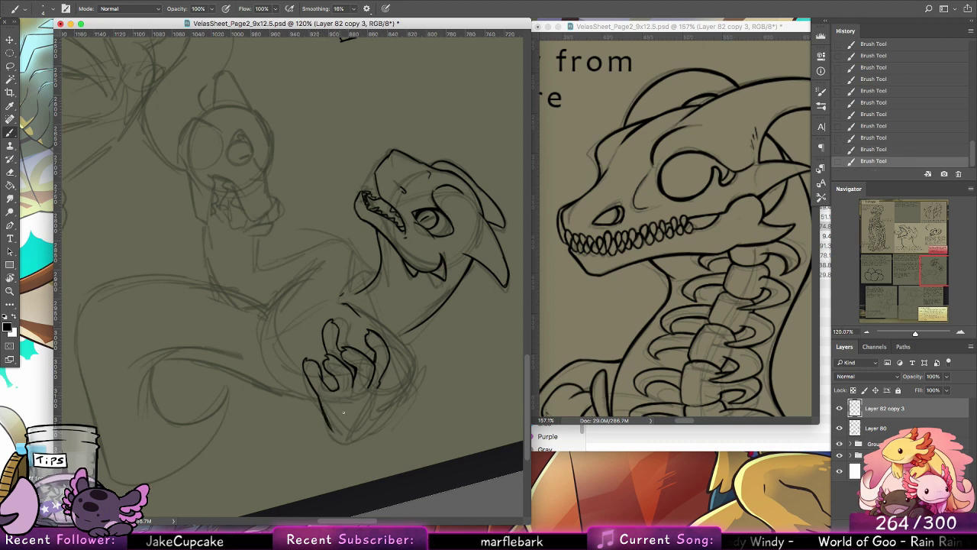
{"action": "mouse_move", "coordinate": [379, 388]}
{"action": "left_mouse_down"}
{"action": "mouse_move", "coordinate": [366, 418]}
{"action": "mouse_move", "coordinate": [333, 441]}
{"action": "mouse_move", "coordinate": [345, 445]}
{"action": "left_mouse_up"}
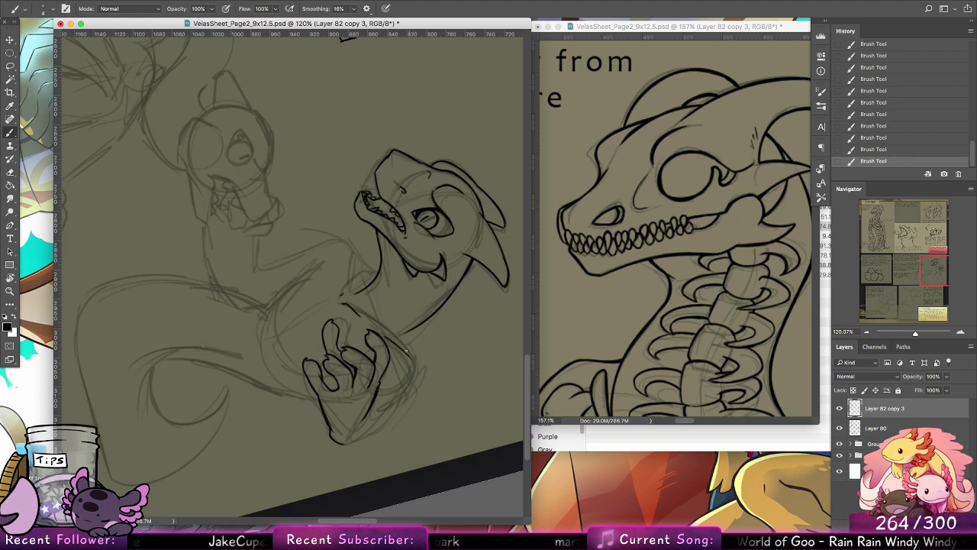
{"action": "key", "text": "super+z"}
{"action": "mouse_move", "coordinate": [388, 336]}
{"action": "left_mouse_down"}
{"action": "mouse_move", "coordinate": [415, 369]}
{"action": "mouse_move", "coordinate": [395, 403]}
{"action": "left_mouse_up"}
{"action": "key", "text": "super+z"}
{"action": "double_click", "coordinate": [10, 278]}
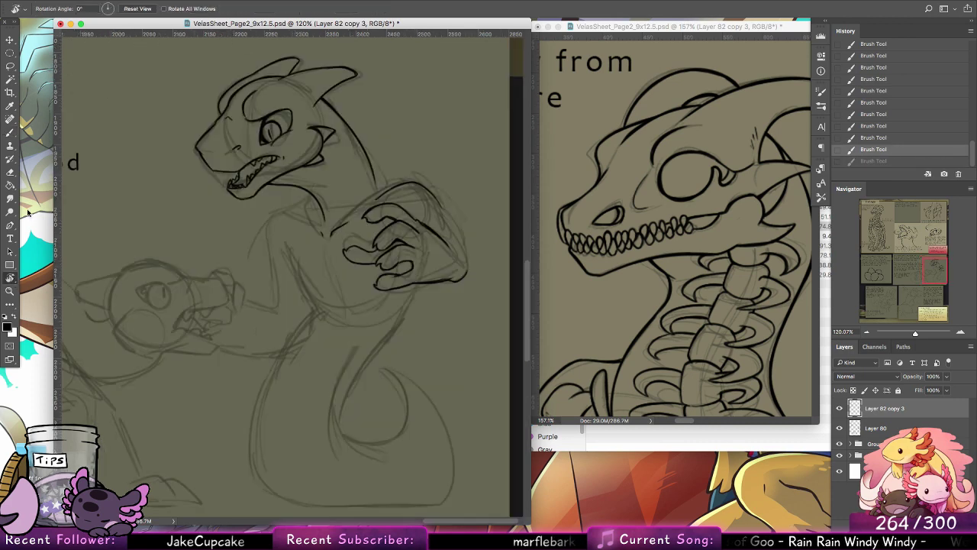
Step: Ink the outer edge of the upper arm down to the elbow and add small spikes at the elbow tip
{"action": "key", "text": "b"}
{"action": "left_click", "coordinate": [440, 206]}
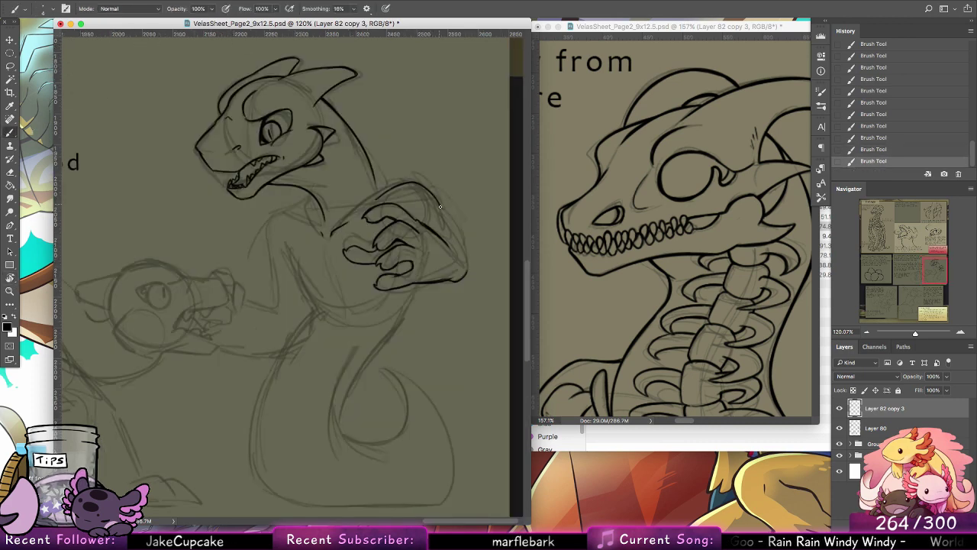
{"action": "left_click_drag", "start_coordinate": [439, 206], "coordinate": [466, 254]}
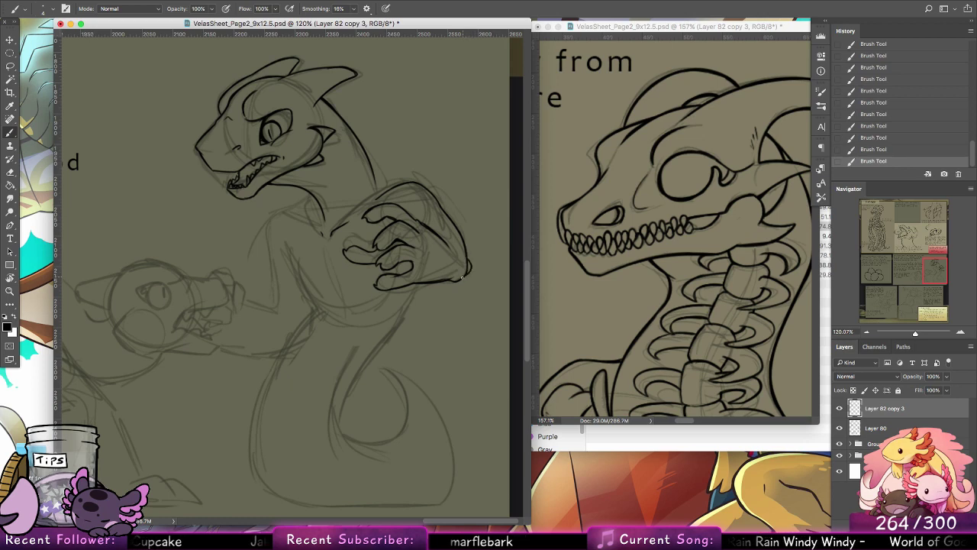
{"action": "key", "text": "ctrl+z"}
{"action": "left_click_drag", "start_coordinate": [466, 266], "coordinate": [468, 279]}
{"action": "key", "text": "ctrl+z"}
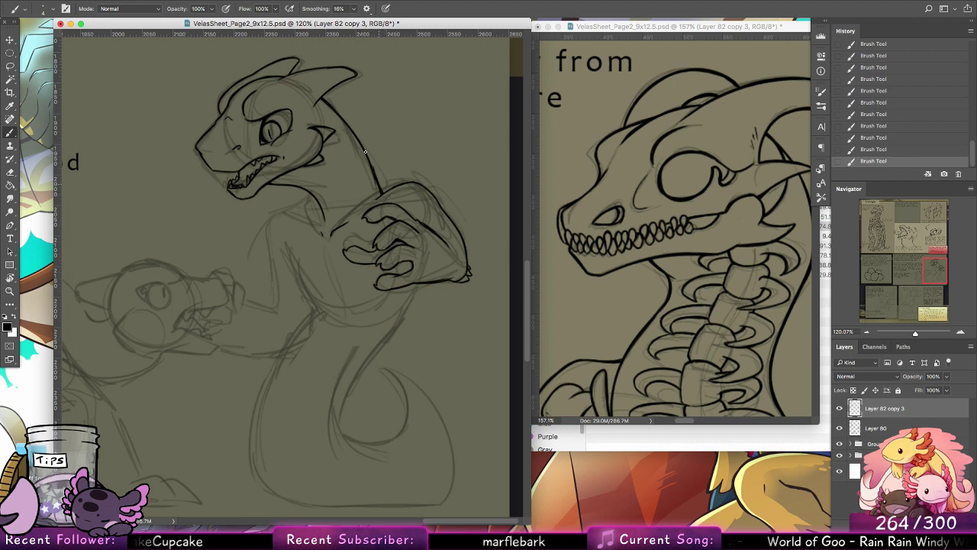
Step: Redraw the back of the neck down to the shoulder and ink the torso's side and chest contours
{"action": "key", "text": "super+z"}
{"action": "key", "text": "super+z"}
{"action": "left_click_drag", "start_coordinate": [366, 153], "coordinate": [377, 182]}
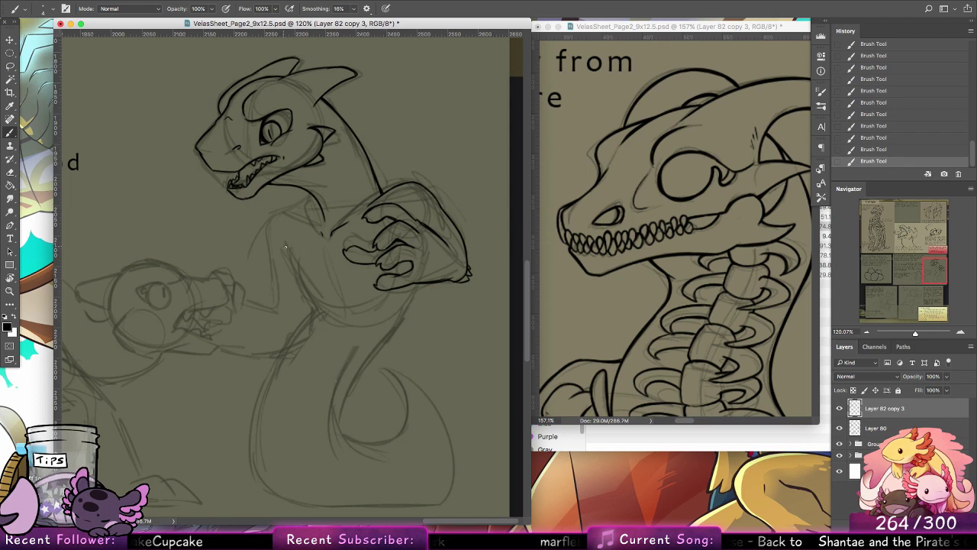
{"action": "mouse_move", "coordinate": [287, 247]}
{"action": "left_mouse_down"}
{"action": "mouse_move", "coordinate": [303, 291]}
{"action": "mouse_move", "coordinate": [292, 258]}
{"action": "mouse_move", "coordinate": [315, 297]}
{"action": "mouse_move", "coordinate": [300, 287]}
{"action": "mouse_move", "coordinate": [335, 290]}
{"action": "mouse_move", "coordinate": [335, 266]}
{"action": "mouse_move", "coordinate": [344, 293]}
{"action": "left_mouse_up"}
{"action": "left_click_drag", "start_coordinate": [333, 258], "coordinate": [349, 298]}
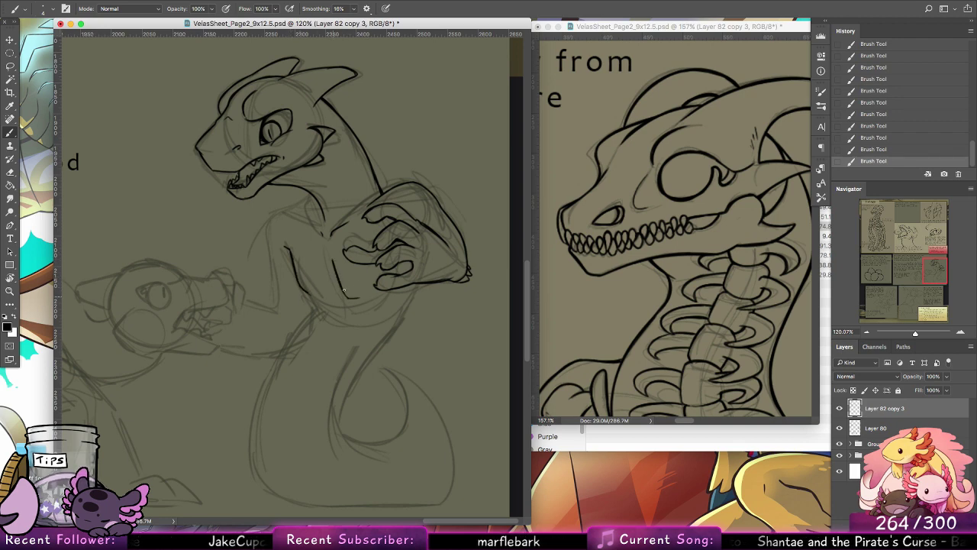
{"action": "left_click_drag", "start_coordinate": [344, 297], "coordinate": [362, 298]}
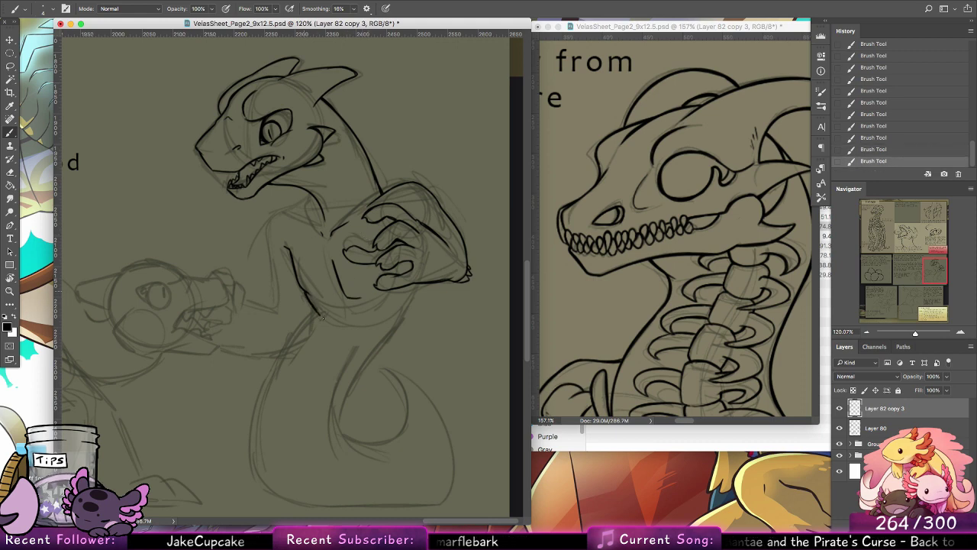
Step: Switch to Finder, preview Veias.rtf and read through its notes on the species' appearance, society, ranks, fashion and homes
{"action": "key", "text": "super+Tab"}
{"action": "left_click", "coordinate": [526, 179]}
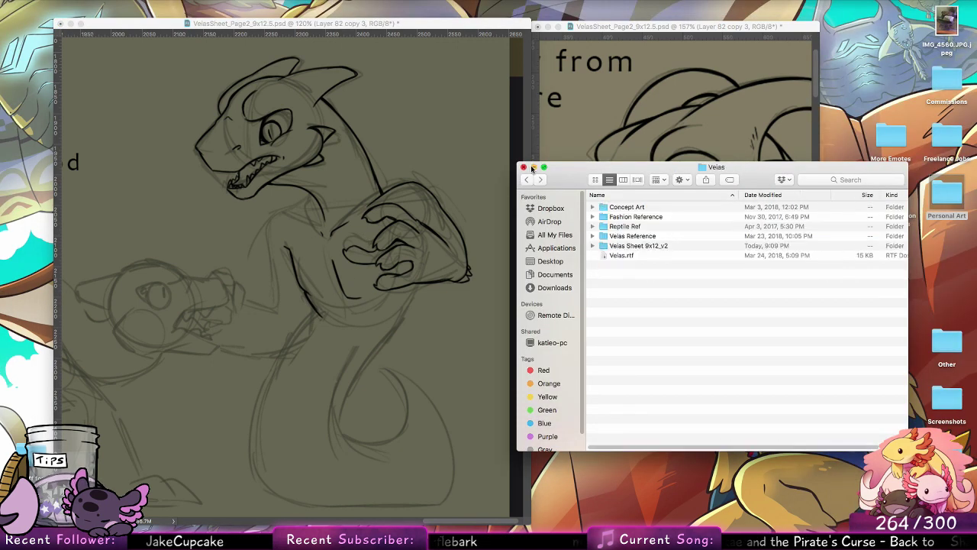
{"action": "left_click", "coordinate": [628, 257]}
{"action": "key", "text": "space"}
{"action": "scroll", "coordinate": [763, 152], "scroll_direction": "down", "scroll_amount": 5}
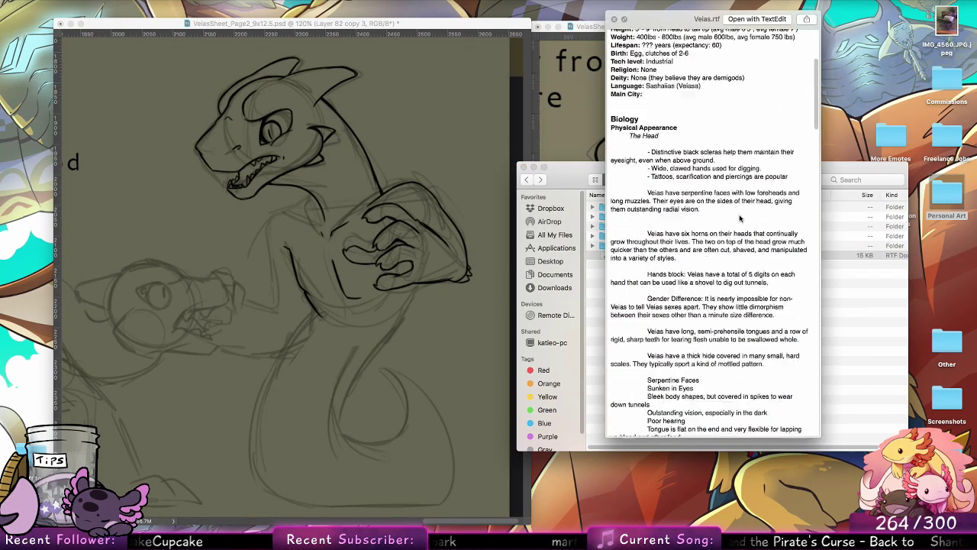
{"action": "scroll", "coordinate": [810, 107], "scroll_direction": "down", "scroll_amount": 15}
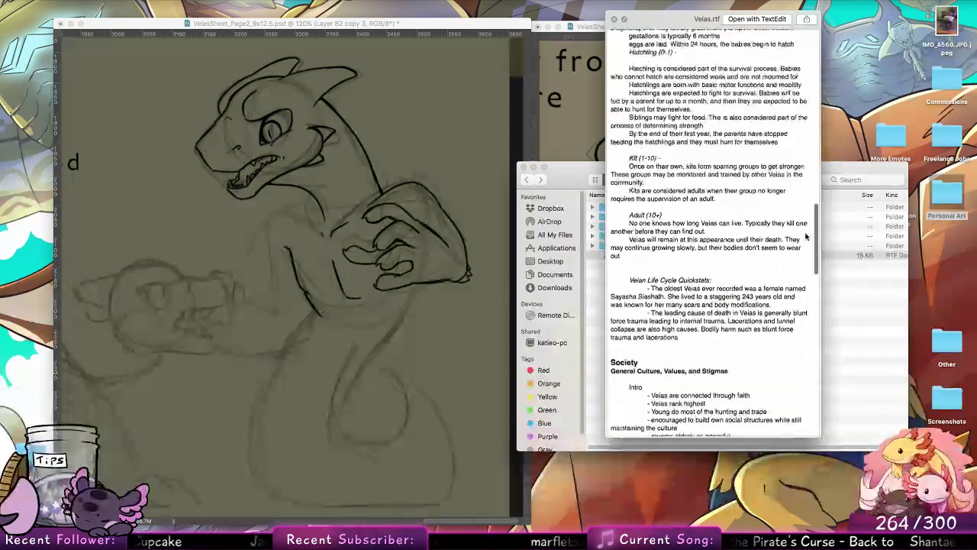
{"action": "scroll", "coordinate": [798, 264], "scroll_direction": "down", "scroll_amount": 15}
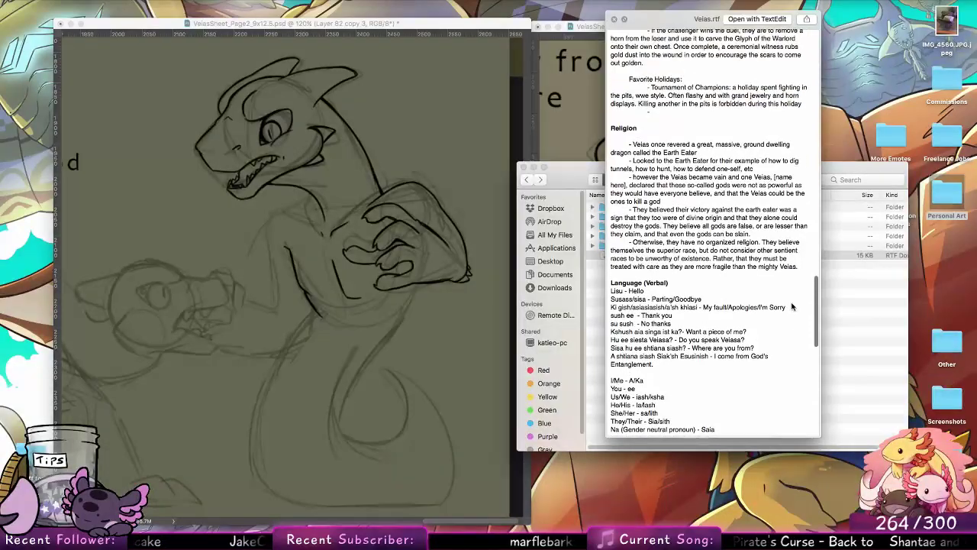
{"action": "scroll", "coordinate": [790, 329], "scroll_direction": "down", "scroll_amount": 15}
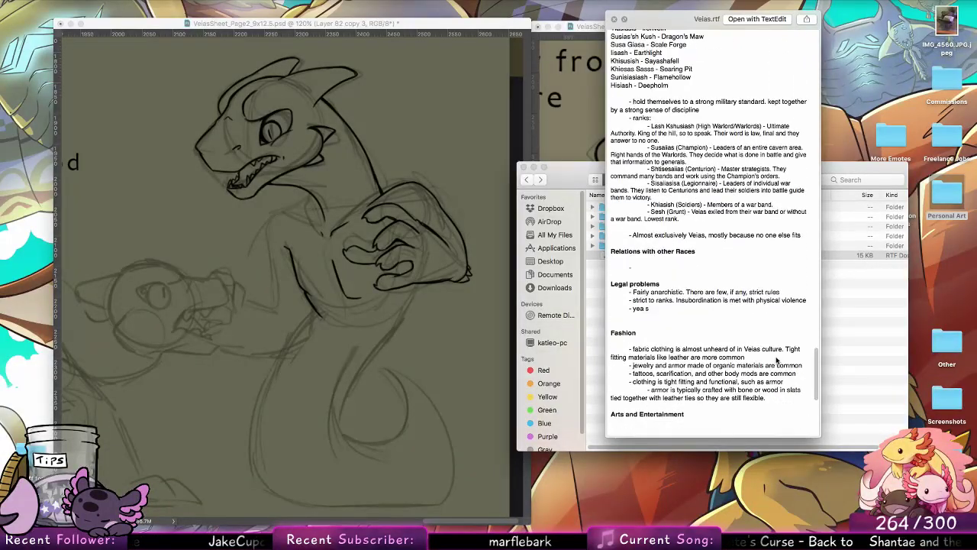
{"action": "scroll", "coordinate": [803, 360], "scroll_direction": "up", "scroll_amount": 15}
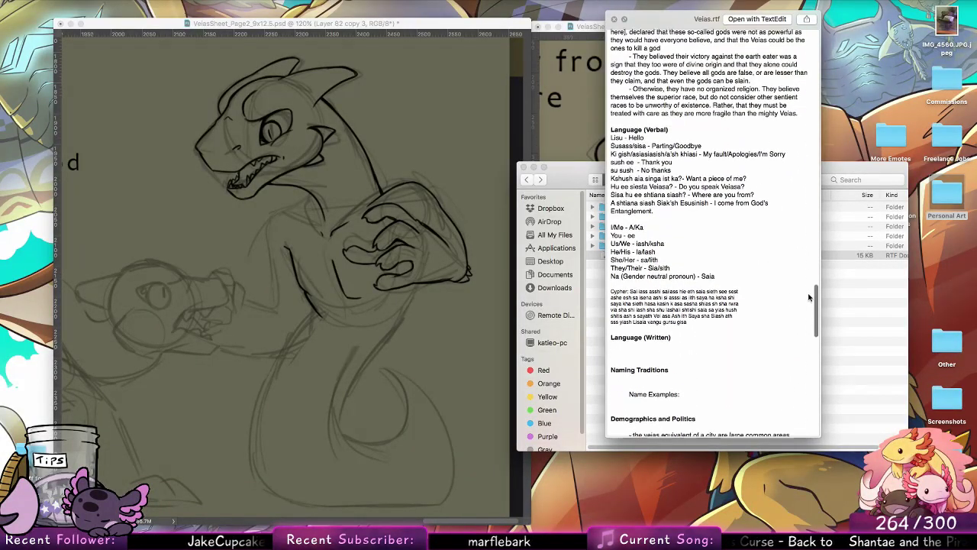
{"action": "scroll", "coordinate": [809, 288], "scroll_direction": "up", "scroll_amount": 10}
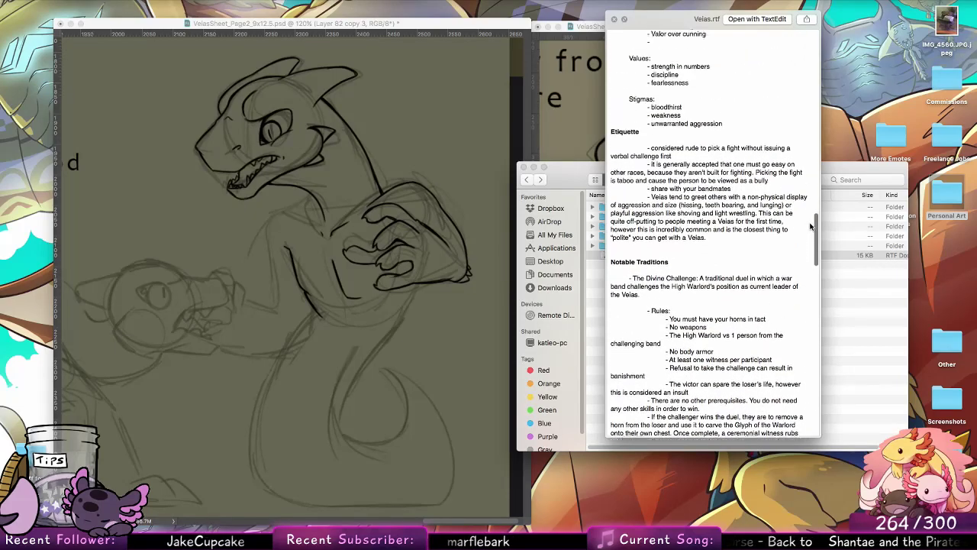
{"action": "scroll", "coordinate": [812, 216], "scroll_direction": "up", "scroll_amount": 3}
{"action": "scroll", "coordinate": [808, 244], "scroll_direction": "down", "scroll_amount": 10}
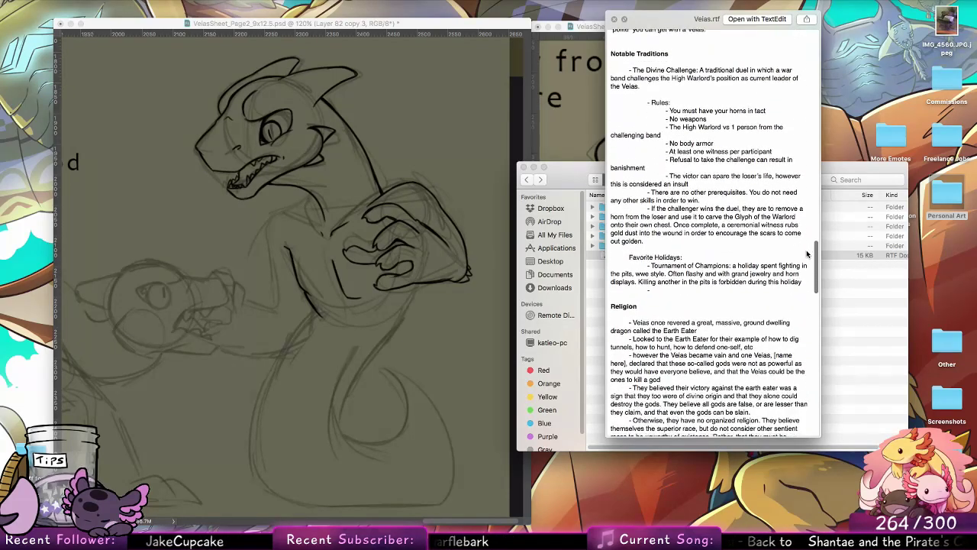
{"action": "scroll", "coordinate": [806, 254], "scroll_direction": "up", "scroll_amount": 10}
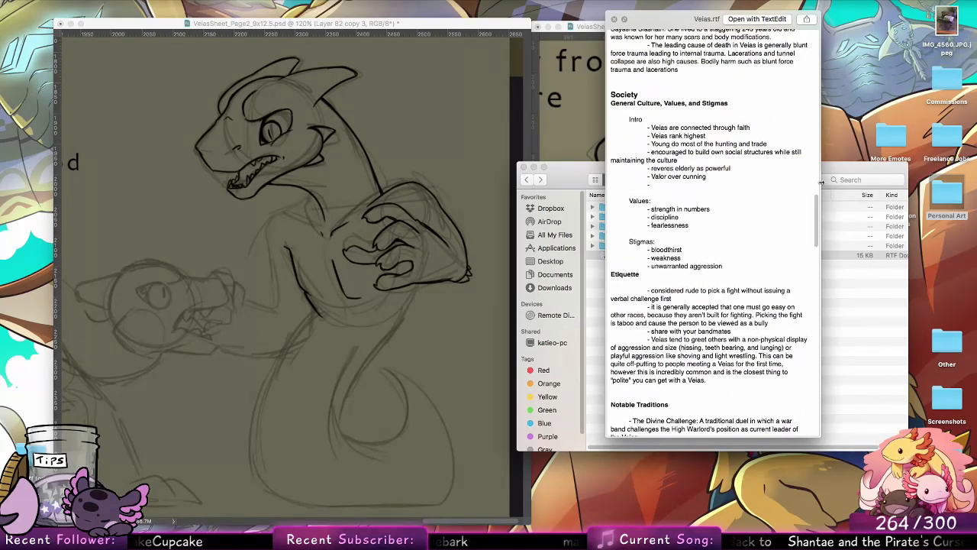
{"action": "left_click_drag", "start_coordinate": [815, 214], "coordinate": [814, 344]}
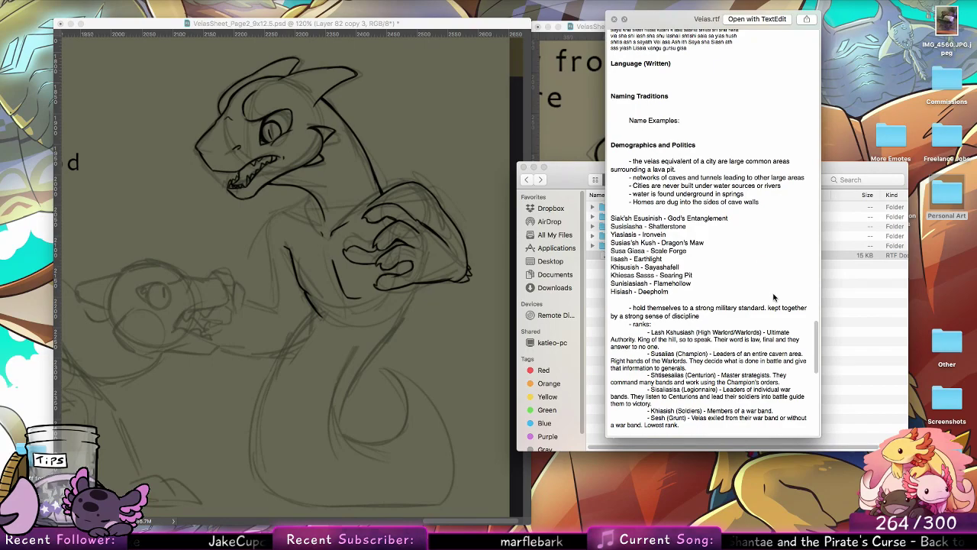
{"action": "scroll", "coordinate": [763, 229], "scroll_direction": "down", "scroll_amount": 5}
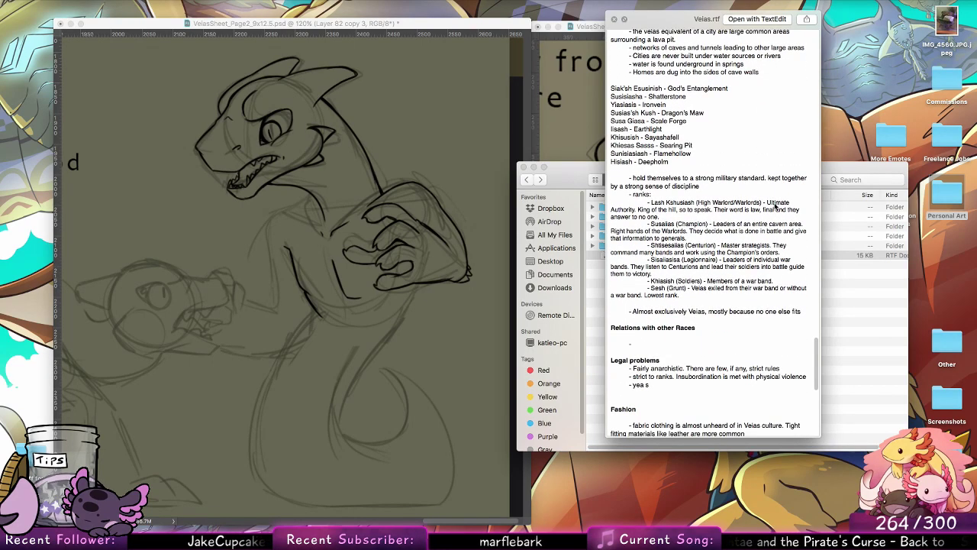
{"action": "mouse_move", "coordinate": [692, 292]}
{"action": "left_mouse_down"}
{"action": "mouse_move", "coordinate": [709, 297]}
{"action": "mouse_move", "coordinate": [689, 291]}
{"action": "left_mouse_up"}
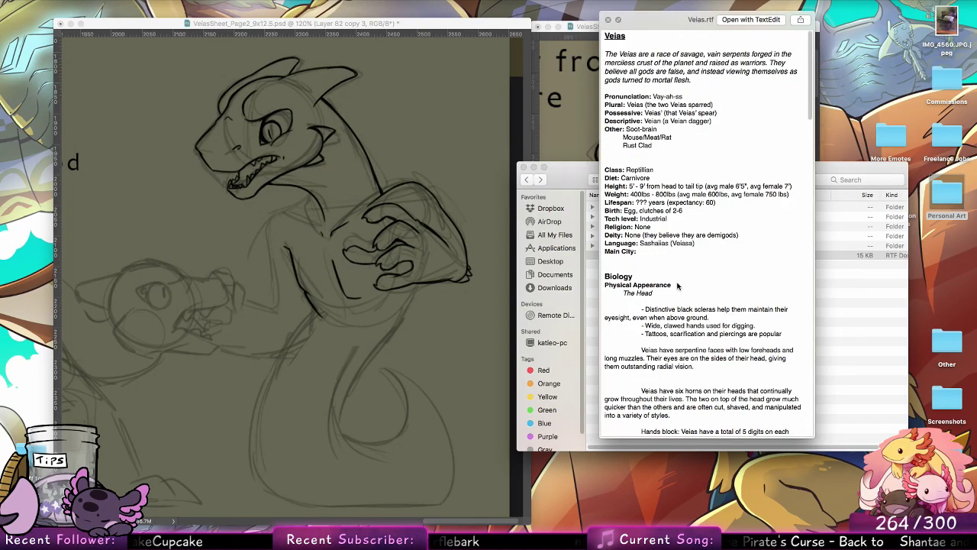
{"action": "left_click_drag", "start_coordinate": [812, 78], "coordinate": [792, 261]}
{"action": "scroll", "coordinate": [792, 262], "scroll_direction": "down", "scroll_amount": 10}
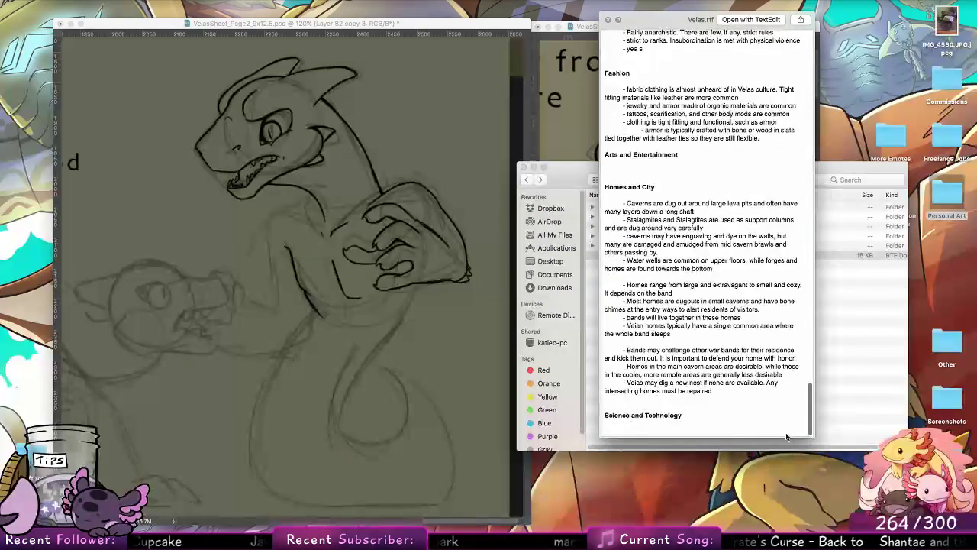
{"action": "scroll", "coordinate": [696, 276], "scroll_direction": "up", "scroll_amount": 5}
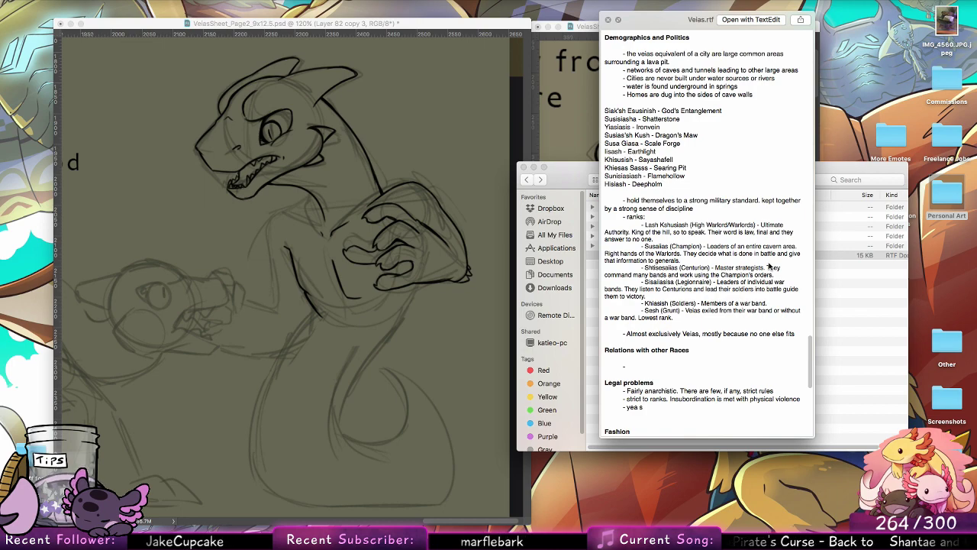
{"action": "key", "text": "space"}
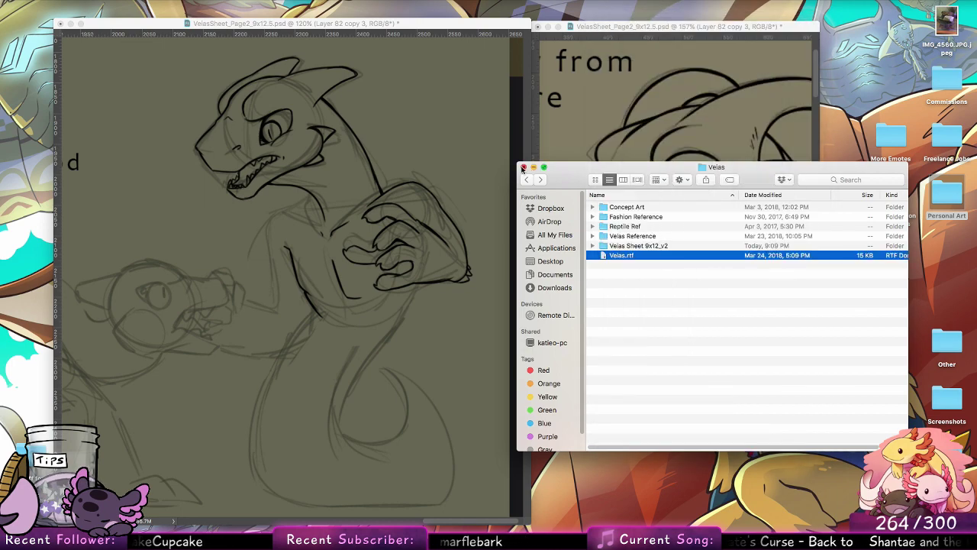
{"action": "left_click", "coordinate": [524, 167]}
Step: Return to Photoshop and ink the inner body contour from beneath the arm down into the tail's curl
{"action": "left_click", "coordinate": [442, 257]}
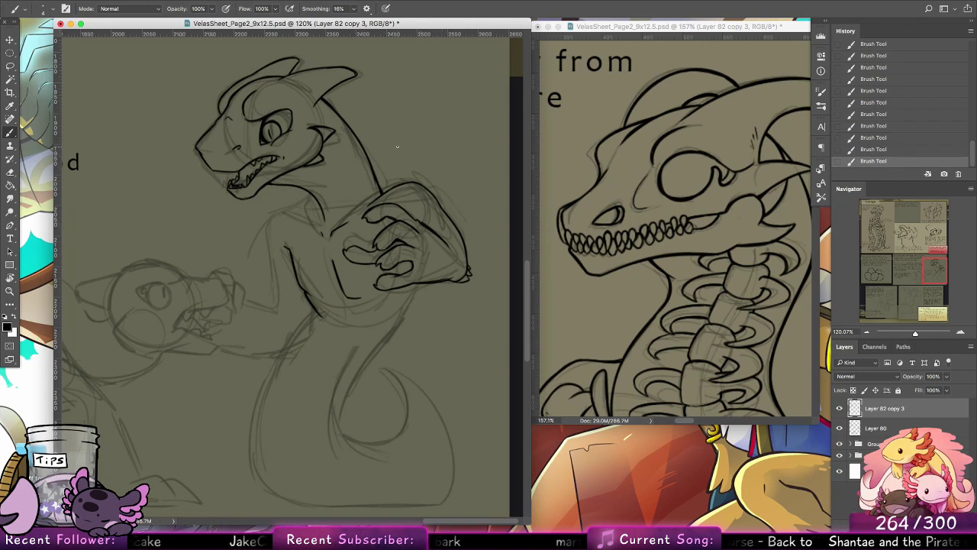
{"action": "left_click_drag", "start_coordinate": [415, 283], "coordinate": [347, 416]}
{"action": "key", "text": "super+z"}
{"action": "mouse_move", "coordinate": [408, 310]}
{"action": "left_mouse_down"}
{"action": "mouse_move", "coordinate": [377, 345]}
{"action": "mouse_move", "coordinate": [374, 450]}
{"action": "left_mouse_up"}
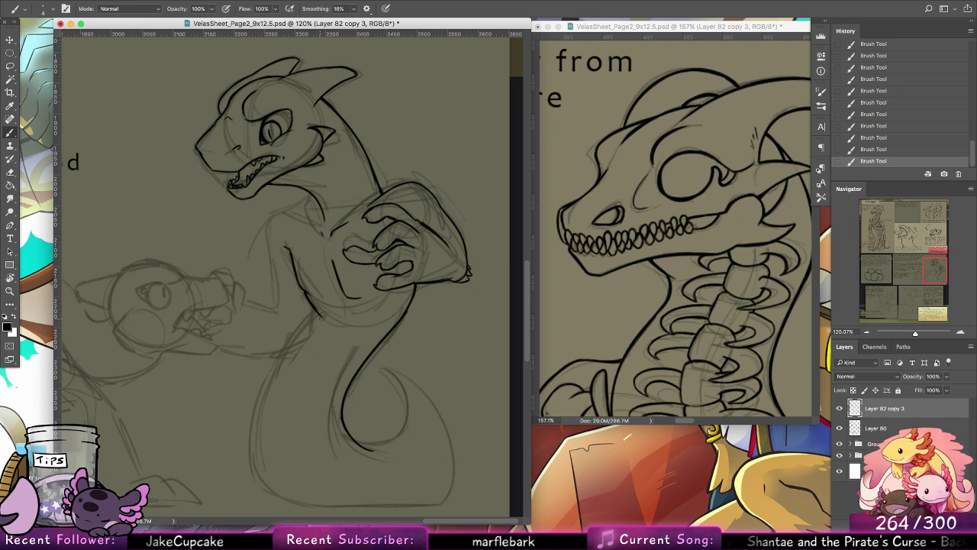
Step: Redraw the long outer contour of the serpent's body from the waist down to the base of the tail curve
{"action": "key", "text": "super+z"}
{"action": "left_click_drag", "start_coordinate": [318, 310], "coordinate": [256, 404]}
{"action": "key", "text": "super+z"}
{"action": "key", "text": "super+z"}
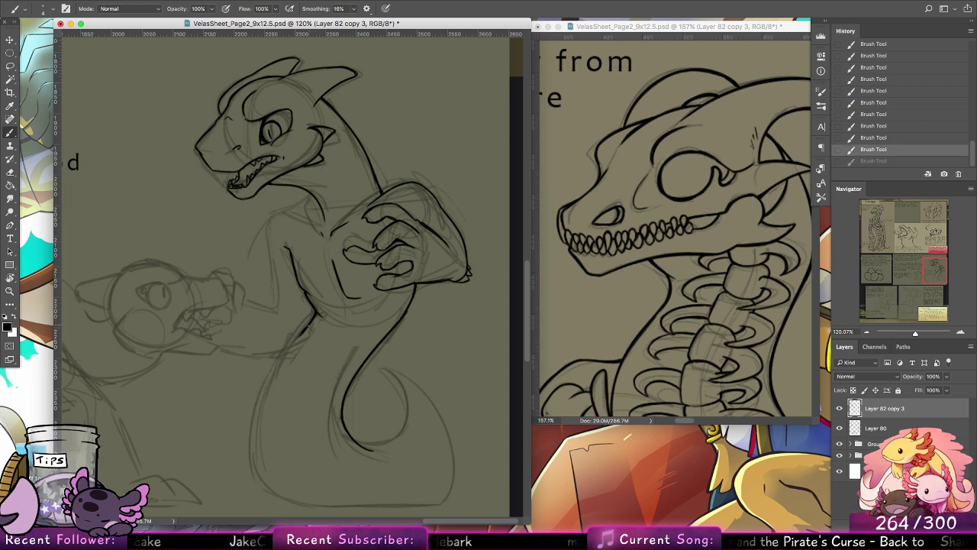
{"action": "left_click_drag", "start_coordinate": [301, 335], "coordinate": [261, 418]}
{"action": "left_click_drag", "start_coordinate": [272, 377], "coordinate": [258, 442]}
{"action": "key", "text": "super+z"}
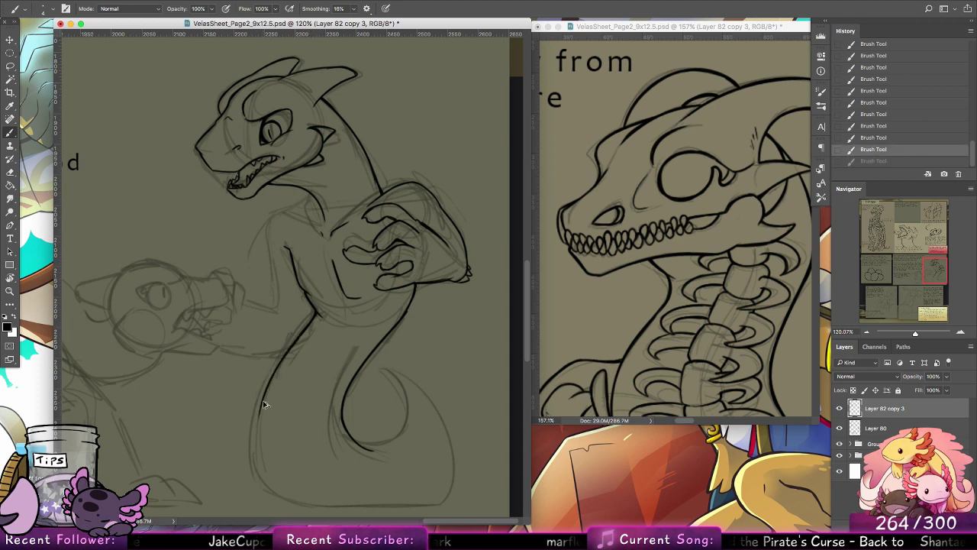
{"action": "mouse_move", "coordinate": [265, 397]}
{"action": "left_mouse_down"}
{"action": "mouse_move", "coordinate": [257, 448]}
{"action": "mouse_move", "coordinate": [269, 490]}
{"action": "left_mouse_up"}
{"action": "left_click_drag", "start_coordinate": [253, 425], "coordinate": [278, 493]}
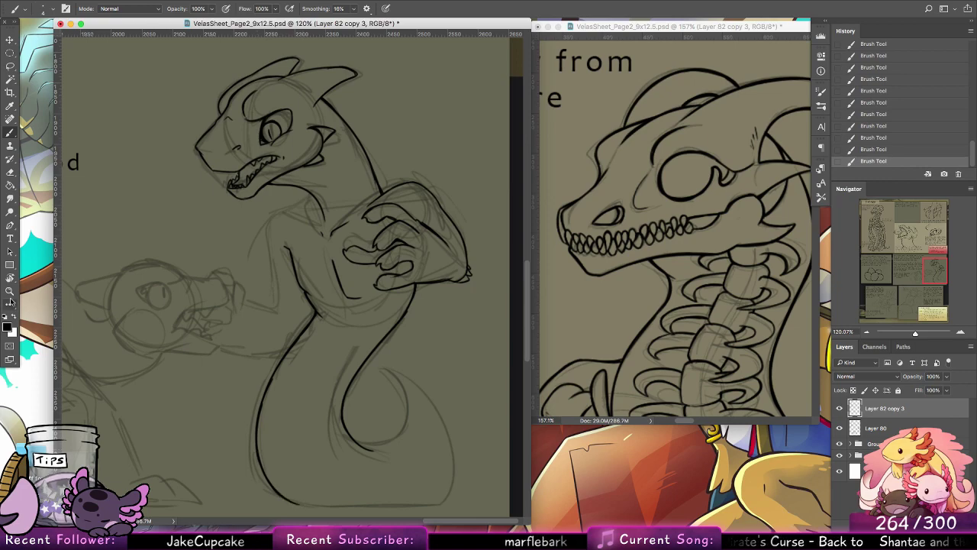
Step: Rotate the canvas and ink the long bottom edge of the tail curve, redrawing the stroke until it follows the sketch
{"action": "key", "text": "r"}
{"action": "left_click_drag", "start_coordinate": [231, 273], "coordinate": [257, 258]}
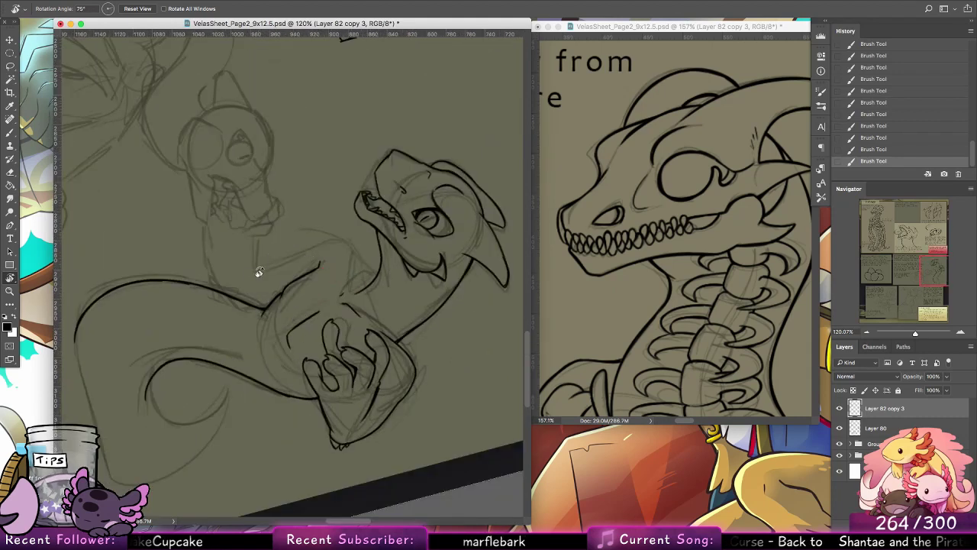
{"action": "left_click_drag", "start_coordinate": [251, 340], "coordinate": [330, 300]}
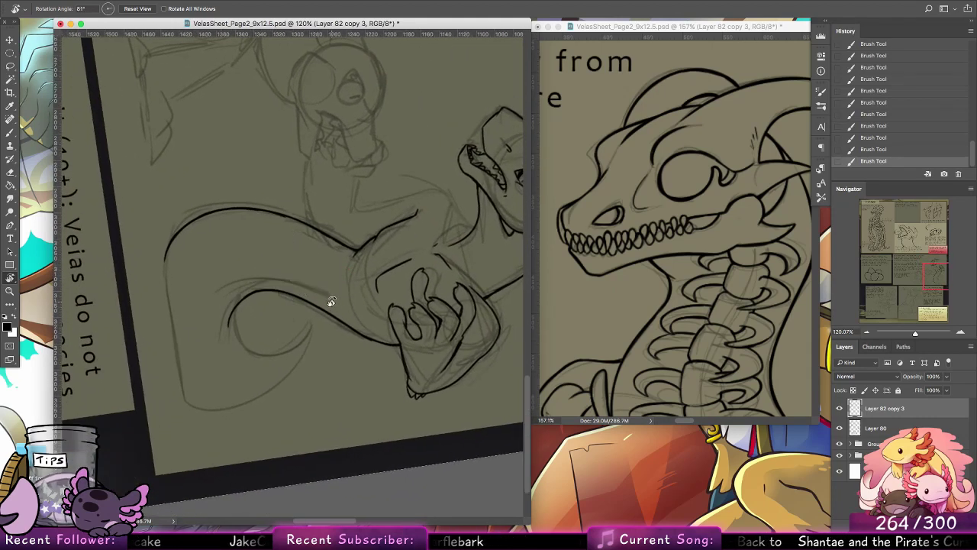
{"action": "left_click", "coordinate": [10, 132]}
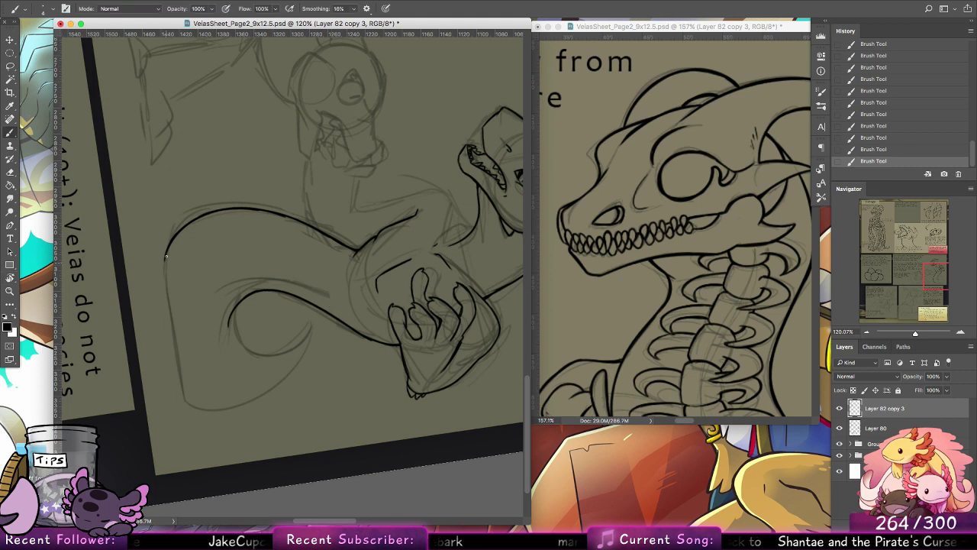
{"action": "left_click_drag", "start_coordinate": [165, 266], "coordinate": [180, 368]}
{"action": "left_click_drag", "start_coordinate": [165, 269], "coordinate": [174, 348]}
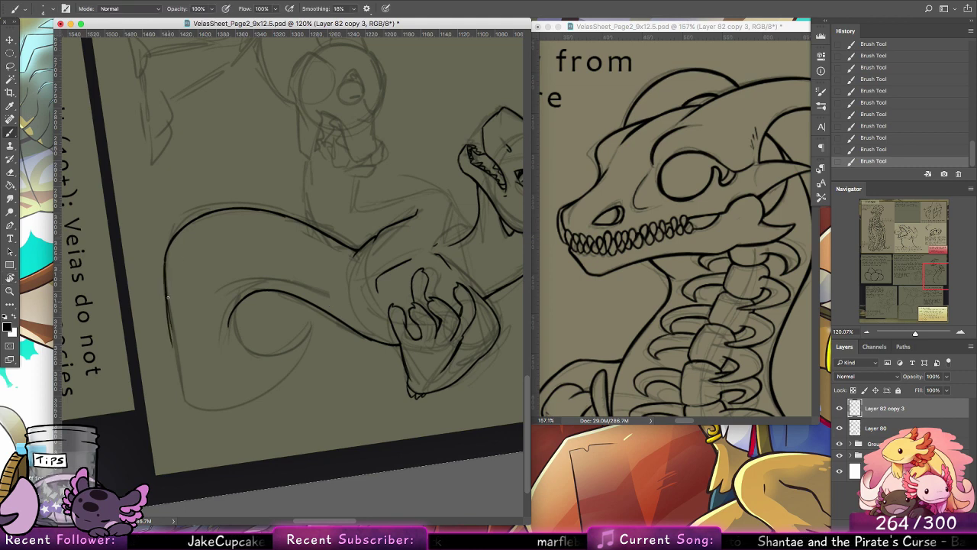
{"action": "key", "text": "super+z"}
{"action": "left_click_drag", "start_coordinate": [165, 280], "coordinate": [183, 387]}
{"action": "key", "text": "super+z"}
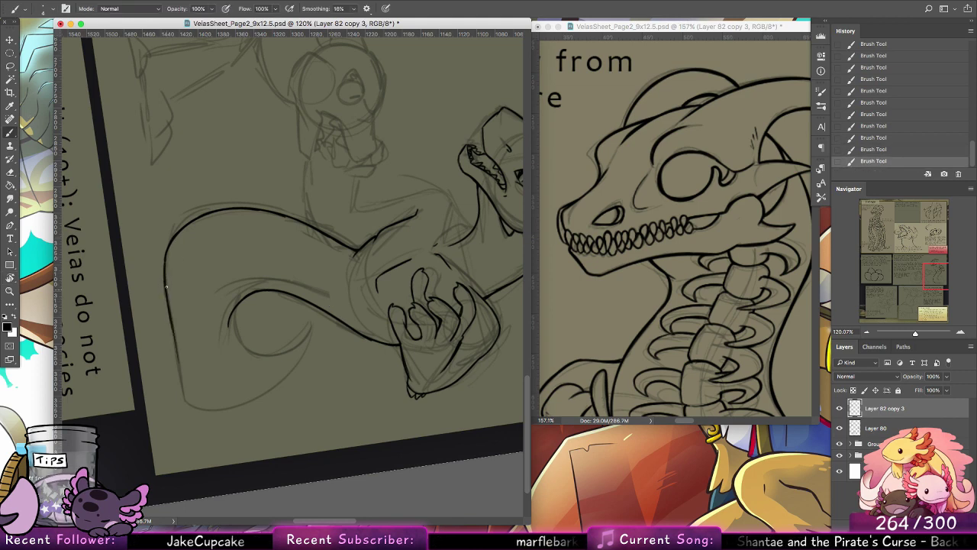
{"action": "left_click_drag", "start_coordinate": [166, 296], "coordinate": [184, 388]}
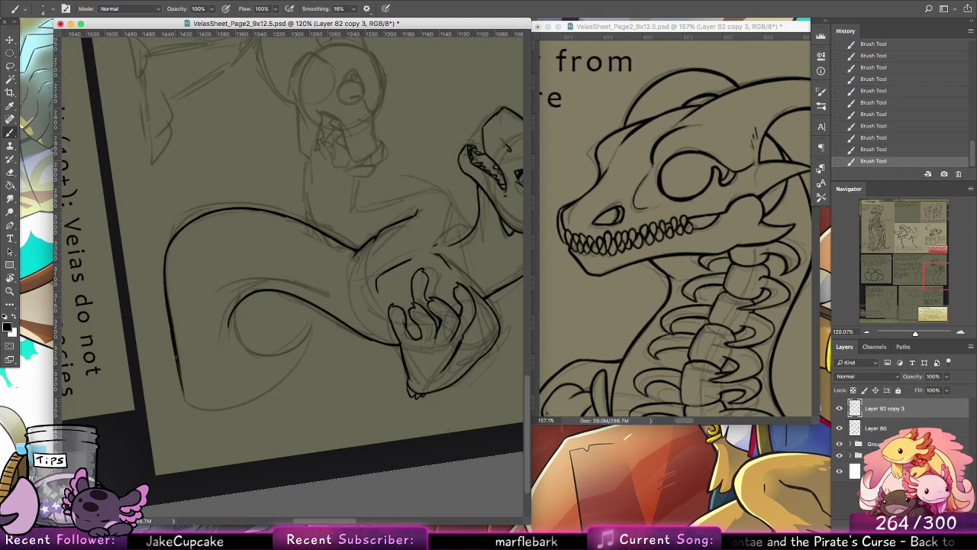
{"action": "key", "text": "super+z"}
{"action": "key", "text": "super+z"}
{"action": "left_click_drag", "start_coordinate": [174, 324], "coordinate": [187, 403]}
{"action": "key", "text": "super+z"}
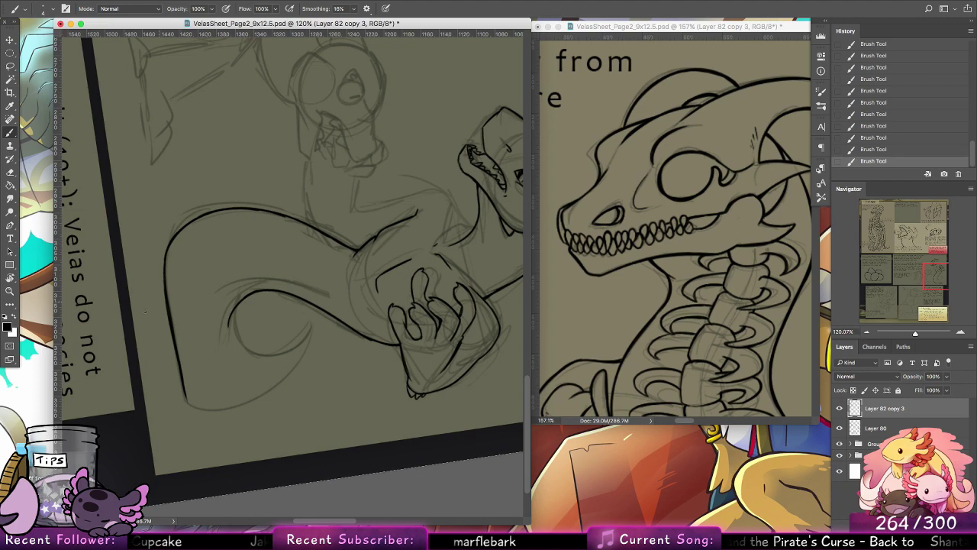
Step: Turn the canvas nearly upside down and ink the tail's rounded outer bend tapering to its tip
{"action": "key", "text": "r"}
{"action": "left_click_drag", "start_coordinate": [213, 351], "coordinate": [375, 210]}
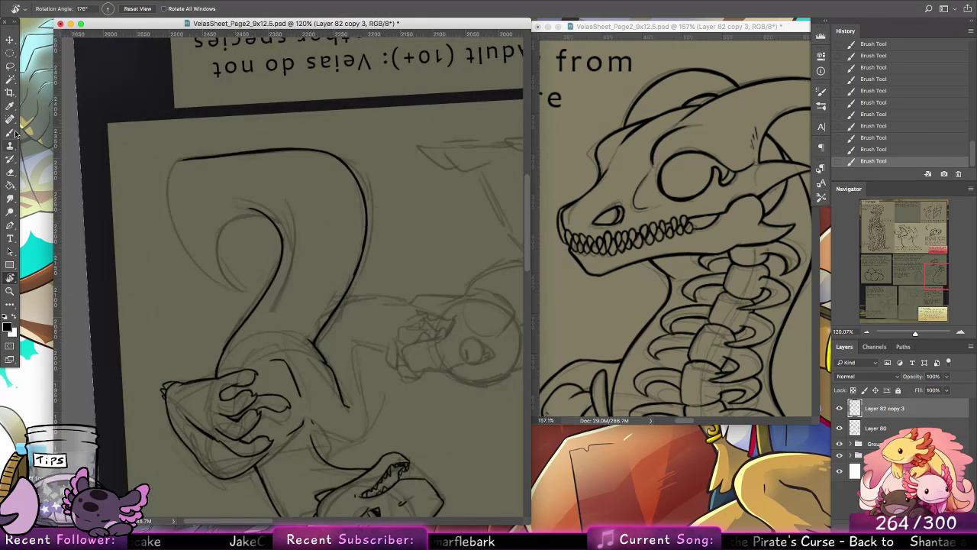
{"action": "left_click_drag", "start_coordinate": [321, 257], "coordinate": [381, 348]}
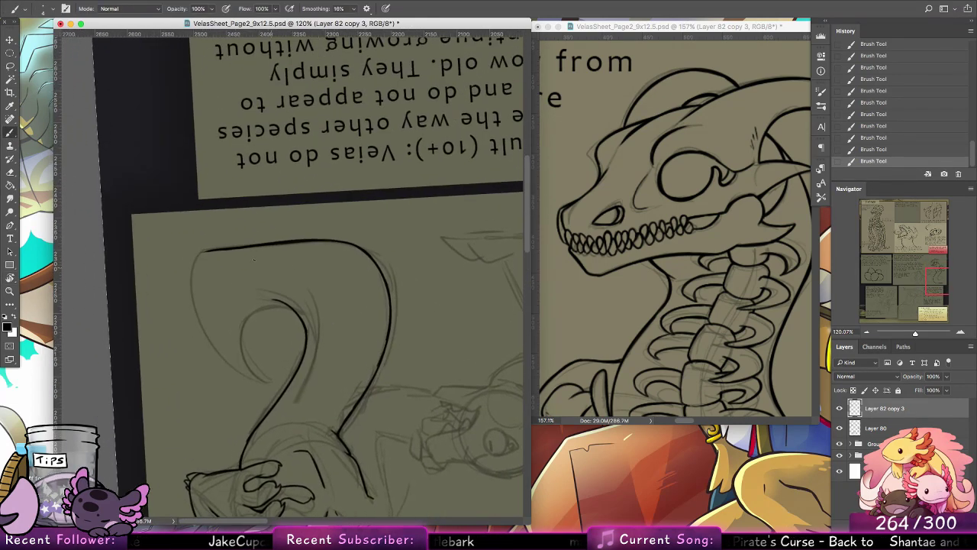
{"action": "left_click_drag", "start_coordinate": [215, 248], "coordinate": [192, 271]}
{"action": "key", "text": "super+z"}
{"action": "left_click_drag", "start_coordinate": [194, 260], "coordinate": [220, 352]}
{"action": "key", "text": "super+z"}
{"action": "left_click_drag", "start_coordinate": [193, 300], "coordinate": [236, 368]}
{"action": "left_click_drag", "start_coordinate": [210, 337], "coordinate": [251, 375]}
{"action": "key", "text": "super+z"}
{"action": "left_click_drag", "start_coordinate": [215, 347], "coordinate": [261, 379]}
{"action": "key", "text": "super+z"}
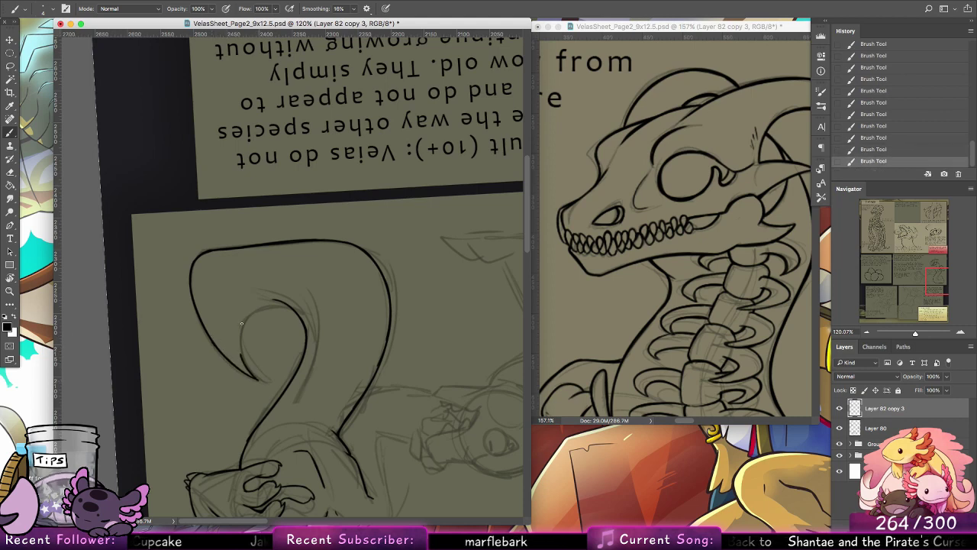
Step: Ink the inner curl of the tail between its tip and the inner body contour, and reset the canvas rotation to 0°
{"action": "key", "text": "super+z"}
{"action": "mouse_move", "coordinate": [241, 323]}
{"action": "left_mouse_down"}
{"action": "mouse_move", "coordinate": [260, 380]}
{"action": "mouse_move", "coordinate": [234, 313]}
{"action": "mouse_move", "coordinate": [254, 371]}
{"action": "mouse_move", "coordinate": [229, 308]}
{"action": "left_mouse_up"}
{"action": "key", "text": "super+z"}
{"action": "mouse_move", "coordinate": [249, 366]}
{"action": "left_mouse_down"}
{"action": "mouse_move", "coordinate": [267, 303]}
{"action": "mouse_move", "coordinate": [278, 303]}
{"action": "mouse_move", "coordinate": [262, 302]}
{"action": "left_mouse_up"}
{"action": "key", "text": "super+z"}
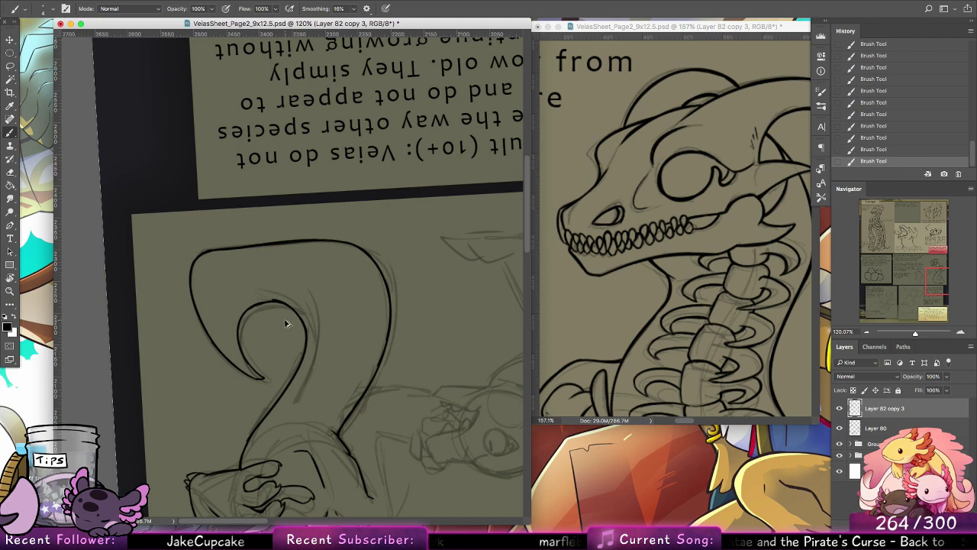
{"action": "key", "text": "super+z"}
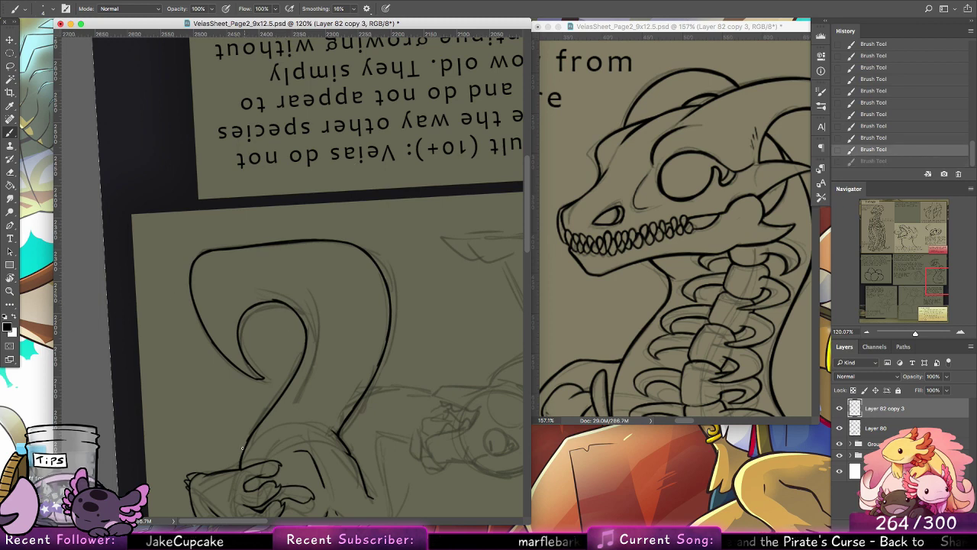
{"action": "left_click_drag", "start_coordinate": [242, 452], "coordinate": [240, 462]}
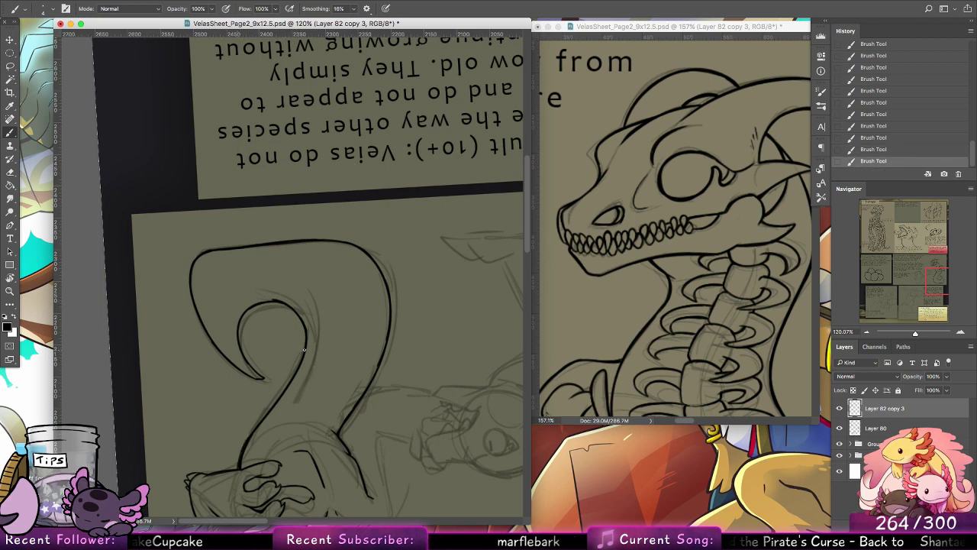
{"action": "key", "text": "super+z"}
{"action": "left_click", "coordinate": [10, 278]}
{"action": "left_click", "coordinate": [137, 10]}
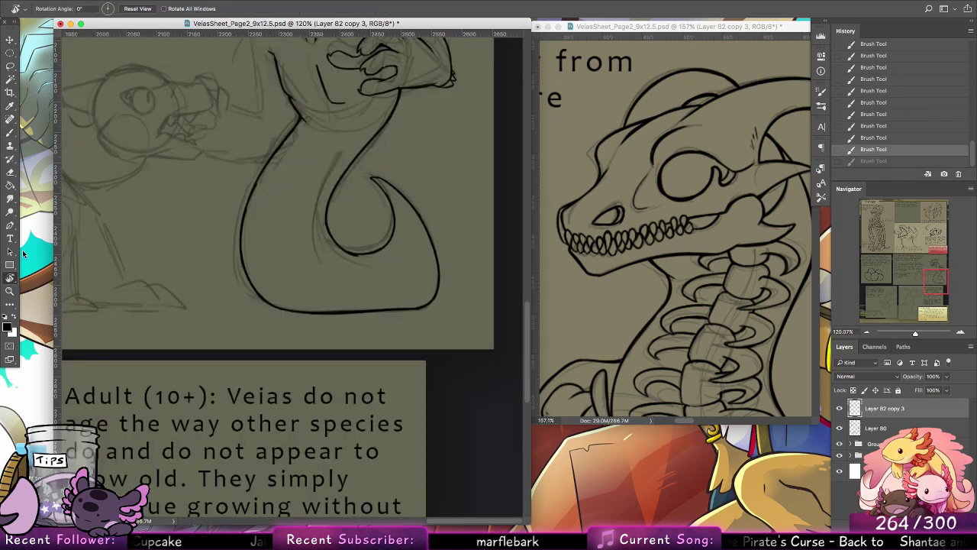
{"action": "left_click", "coordinate": [11, 131]}
{"action": "left_click_drag", "start_coordinate": [321, 266], "coordinate": [333, 312]}
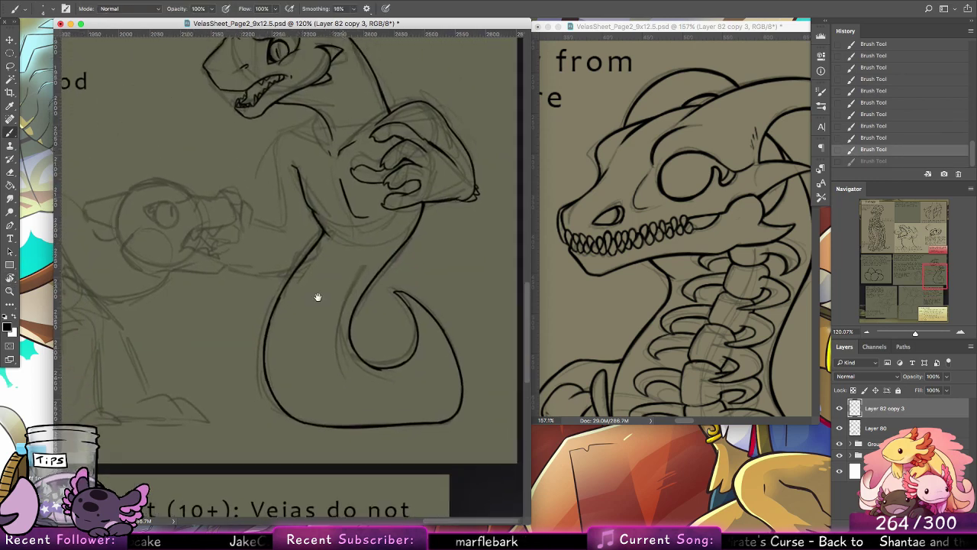
{"action": "left_click_drag", "start_coordinate": [297, 345], "coordinate": [287, 377]}
{"action": "key", "text": "super+z"}
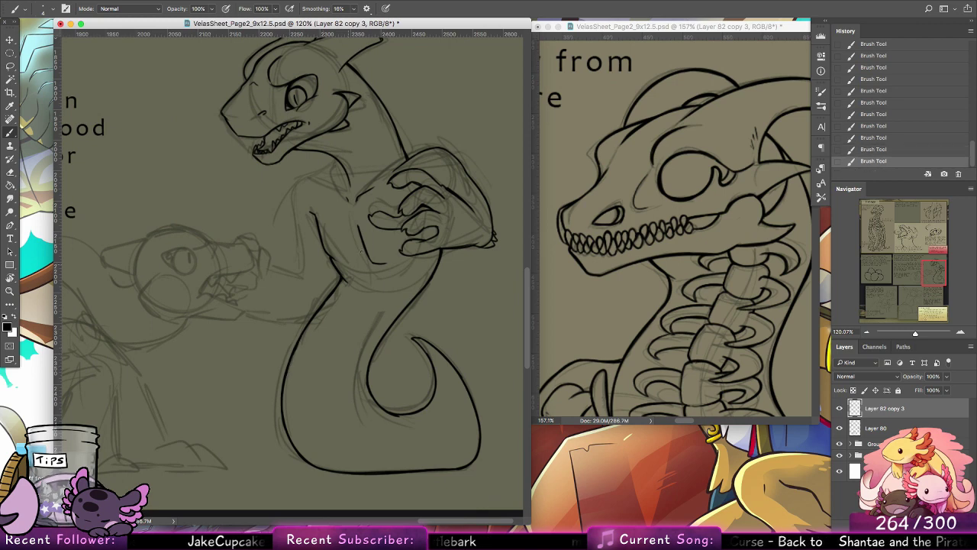
{"action": "left_click_drag", "start_coordinate": [362, 250], "coordinate": [395, 387]}
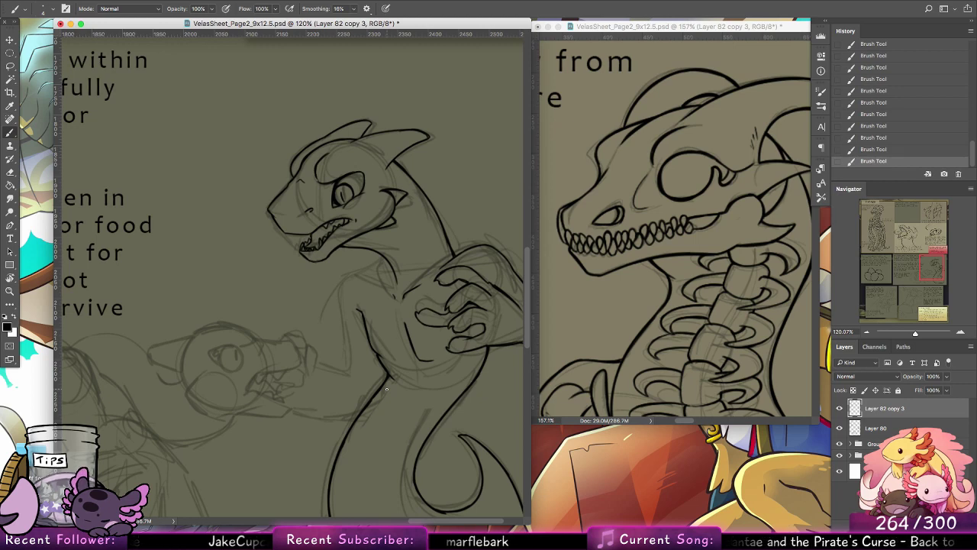
Step: Zoom in on the sketched head of the neighbouring creature and ink its almond-shaped eye outline
{"action": "scroll", "coordinate": [386, 389], "scroll_direction": "down", "scroll_amount": 5}
{"action": "scroll", "coordinate": [387, 389], "scroll_direction": "left", "scroll_amount": 5}
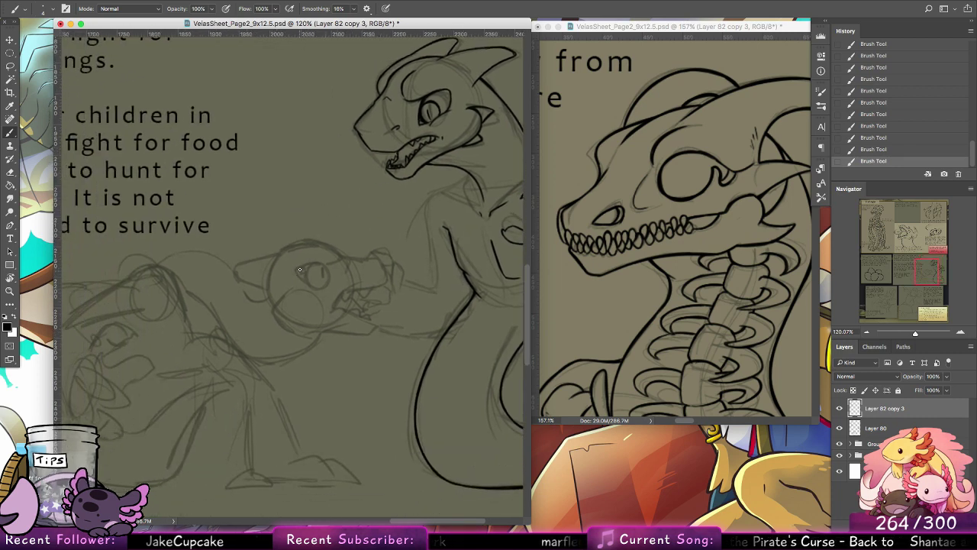
{"action": "left_click_drag", "start_coordinate": [293, 271], "coordinate": [307, 265]}
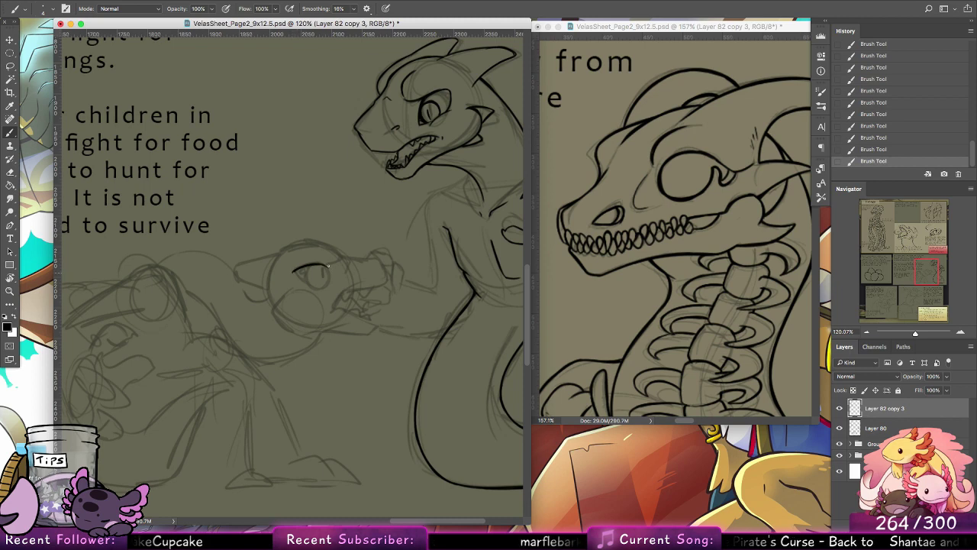
{"action": "key", "text": "ctrl+z"}
{"action": "left_click", "coordinate": [9, 290]}
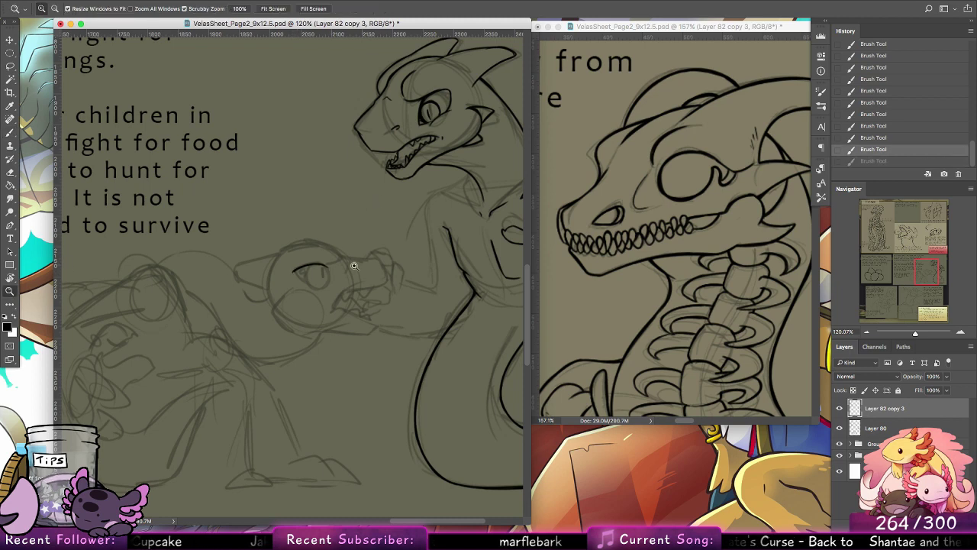
{"action": "left_click_drag", "start_coordinate": [354, 265], "coordinate": [382, 265]}
{"action": "key", "text": "b"}
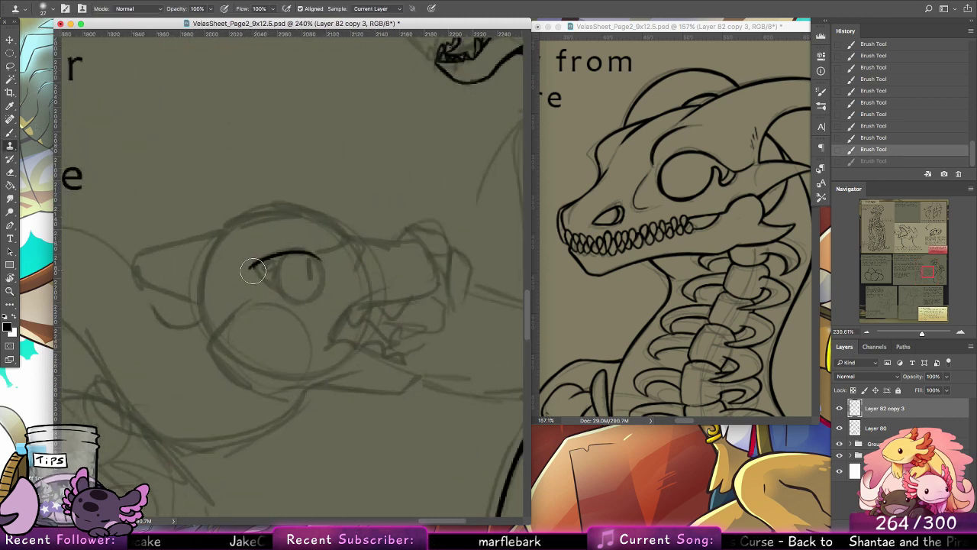
{"action": "key", "text": "b"}
{"action": "left_click_drag", "start_coordinate": [253, 266], "coordinate": [277, 280]}
{"action": "key", "text": "ctrl+z"}
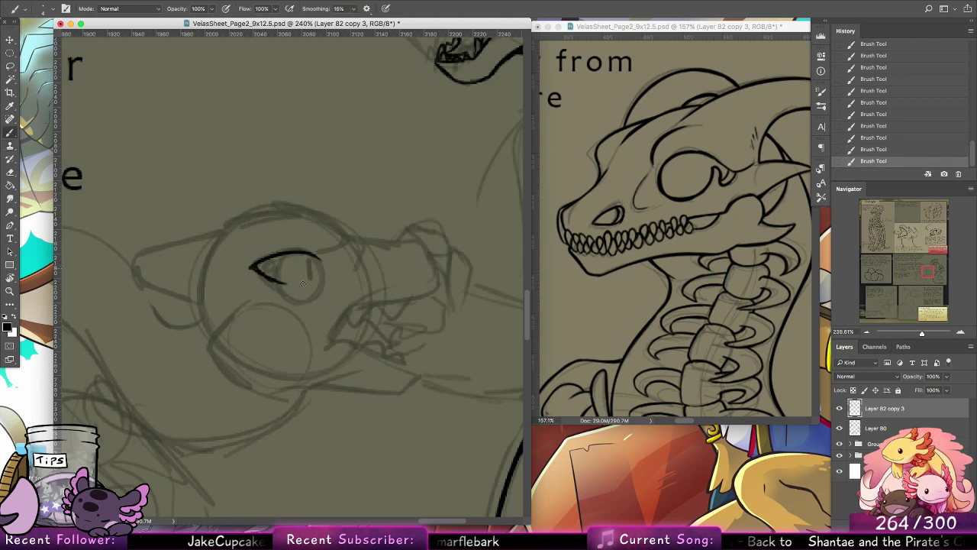
{"action": "key", "text": "super+z"}
{"action": "key", "text": "super+z"}
{"action": "key", "text": "super+z"}
{"action": "key", "text": "super+z"}
{"action": "key", "text": "super+z"}
{"action": "key", "text": "super+z"}
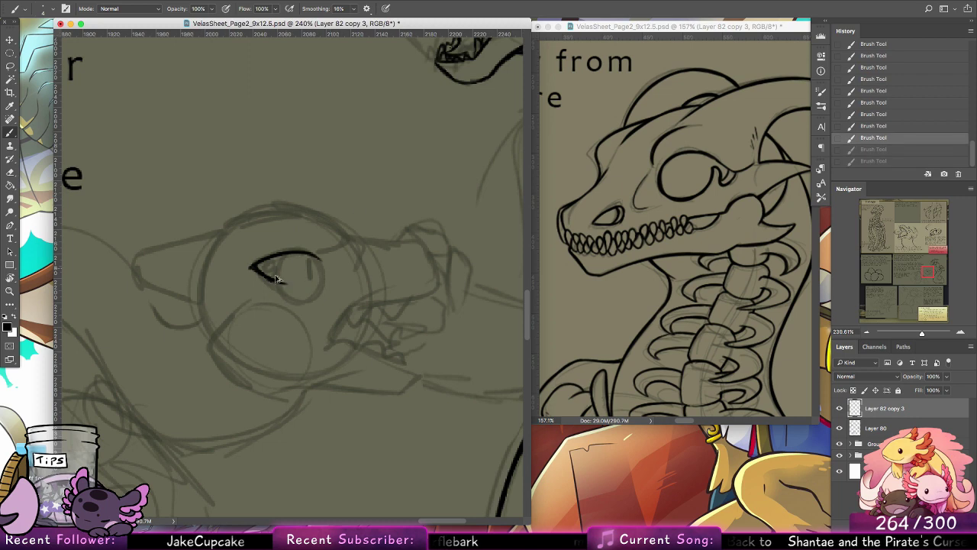
{"action": "mouse_move", "coordinate": [253, 269]}
{"action": "left_mouse_down"}
{"action": "mouse_move", "coordinate": [318, 254]}
{"action": "mouse_move", "coordinate": [283, 263]}
{"action": "mouse_move", "coordinate": [282, 252]}
{"action": "mouse_move", "coordinate": [329, 262]}
{"action": "left_mouse_up"}
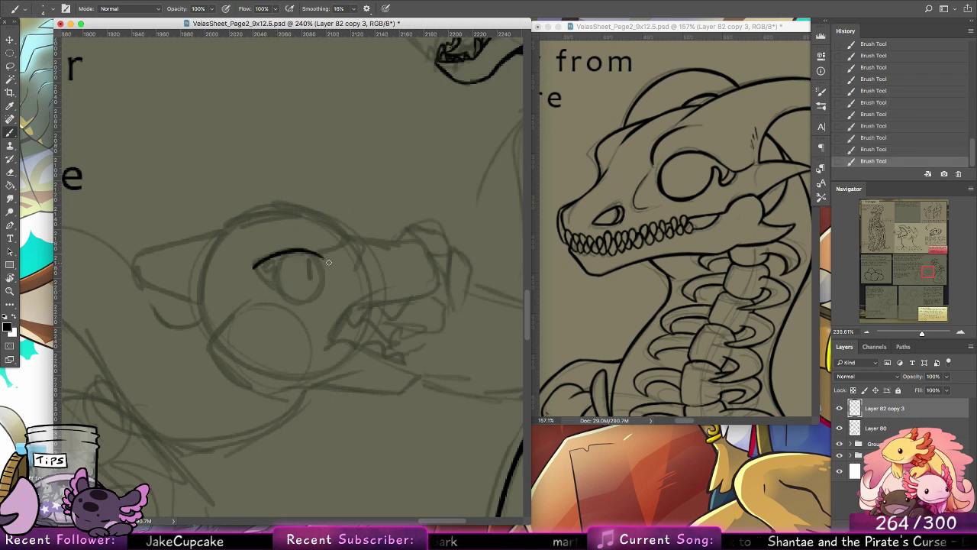
{"action": "mouse_move", "coordinate": [257, 270]}
{"action": "left_mouse_down"}
{"action": "mouse_move", "coordinate": [282, 291]}
{"action": "mouse_move", "coordinate": [327, 273]}
{"action": "mouse_move", "coordinate": [306, 288]}
{"action": "left_mouse_up"}
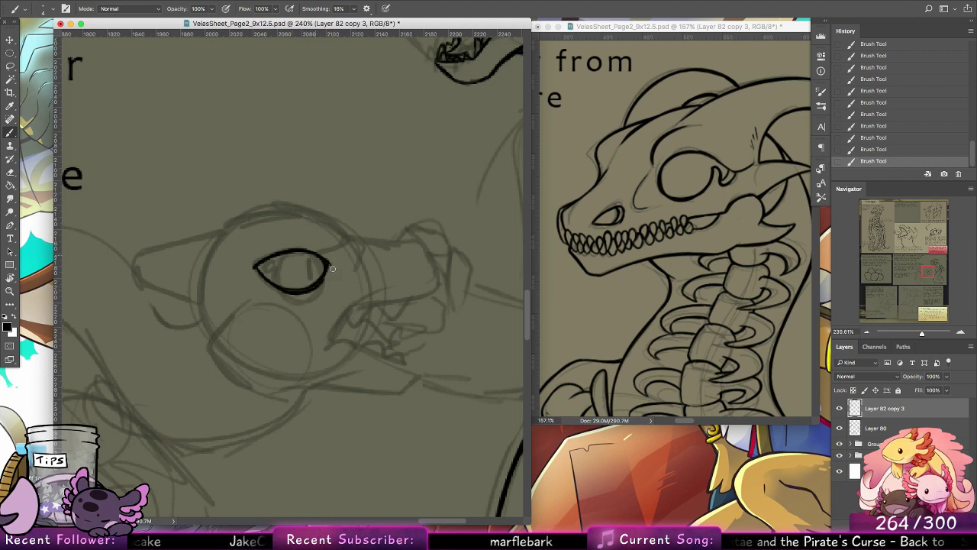
Step: Ink the iris and slit pupil inside the eye, plus the angular brow ridge and the top of the head
{"action": "mouse_move", "coordinate": [291, 253]}
{"action": "left_mouse_down"}
{"action": "mouse_move", "coordinate": [319, 279]}
{"action": "mouse_move", "coordinate": [295, 274]}
{"action": "mouse_move", "coordinate": [316, 272]}
{"action": "mouse_move", "coordinate": [346, 237]}
{"action": "mouse_move", "coordinate": [343, 211]}
{"action": "mouse_move", "coordinate": [267, 206]}
{"action": "mouse_move", "coordinate": [232, 225]}
{"action": "left_mouse_up"}
{"action": "key", "text": "alt+super+z"}
{"action": "key", "text": "alt+super+z"}
{"action": "key", "text": "alt+super+z"}
{"action": "key", "text": "super+z"}
{"action": "mouse_move", "coordinate": [345, 218]}
{"action": "left_mouse_down"}
{"action": "mouse_move", "coordinate": [250, 218]}
{"action": "mouse_move", "coordinate": [225, 230]}
{"action": "left_mouse_up"}
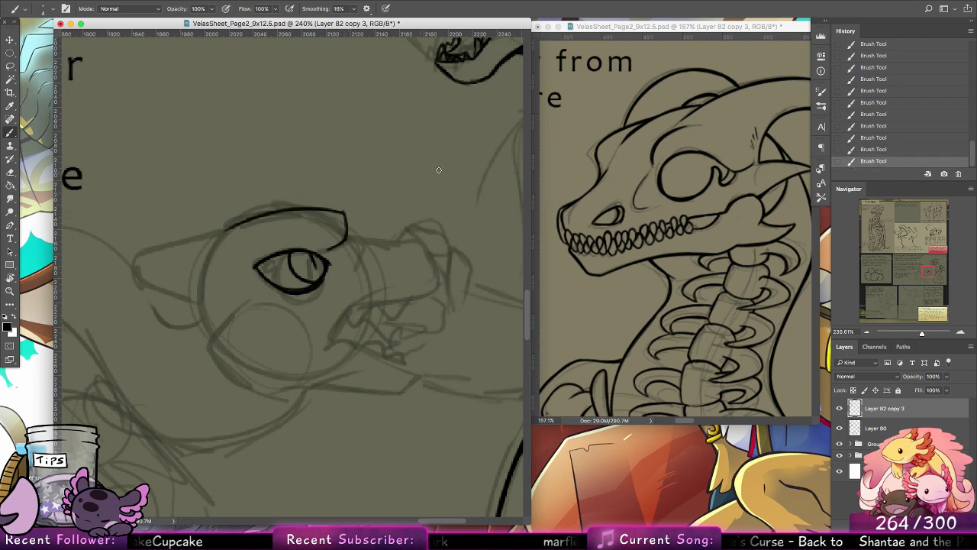
{"action": "key", "text": "super+z"}
{"action": "left_click_drag", "start_coordinate": [345, 213], "coordinate": [202, 243]}
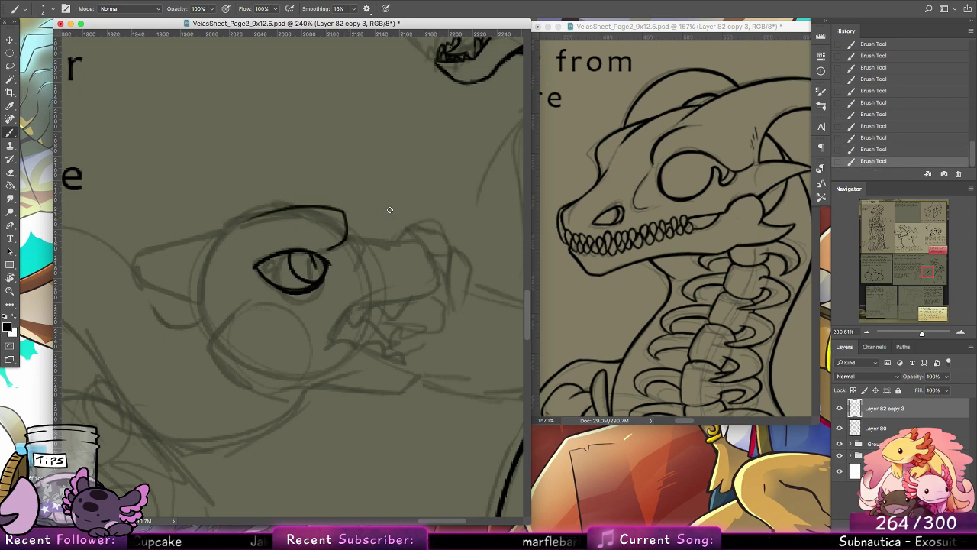
Step: Ink the snout from the brow to its tip, with the nostril and the upper lip line back to the mouth corner
{"action": "left_click_drag", "start_coordinate": [348, 227], "coordinate": [360, 246]}
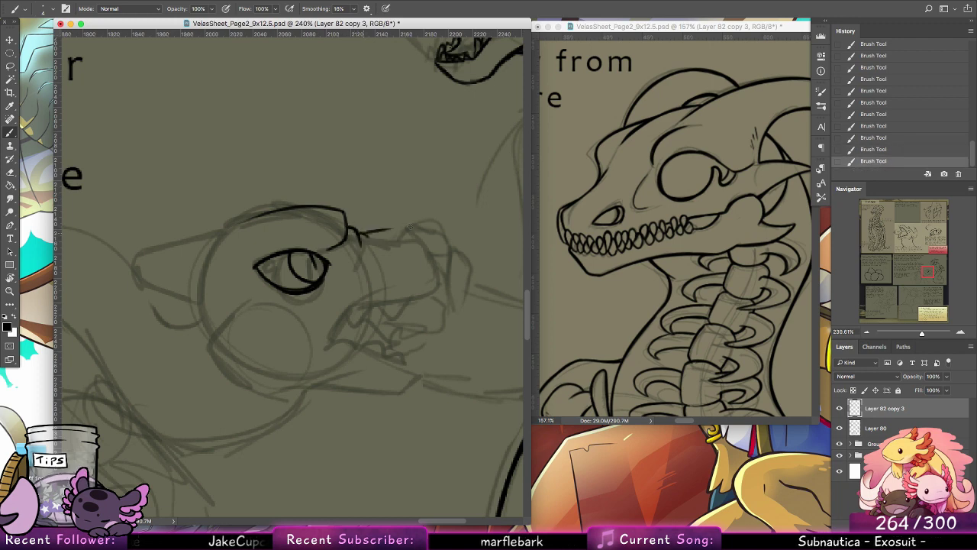
{"action": "mouse_move", "coordinate": [374, 241]}
{"action": "left_mouse_down"}
{"action": "mouse_move", "coordinate": [431, 223]}
{"action": "mouse_move", "coordinate": [414, 229]}
{"action": "mouse_move", "coordinate": [444, 280]}
{"action": "left_mouse_up"}
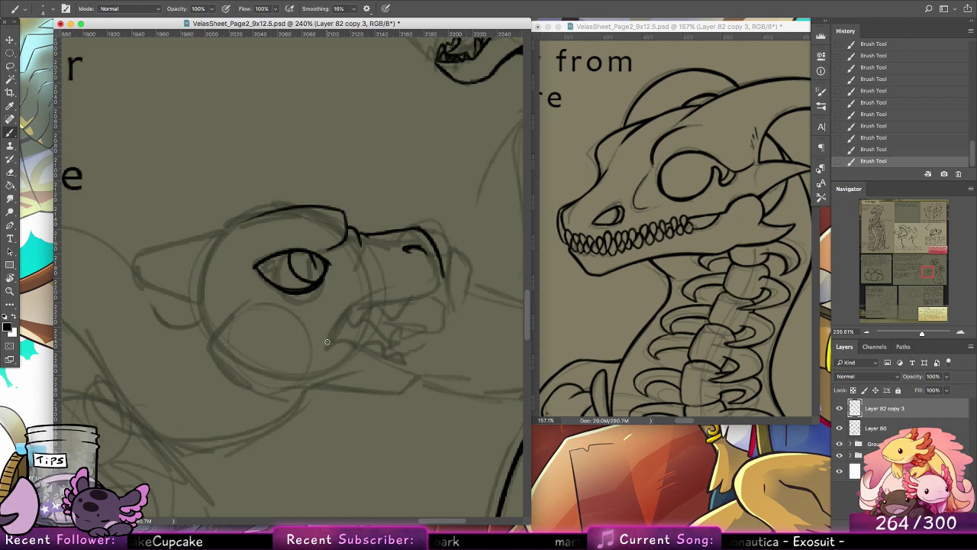
{"action": "mouse_move", "coordinate": [327, 342]}
{"action": "left_mouse_down"}
{"action": "mouse_move", "coordinate": [386, 291]}
{"action": "mouse_move", "coordinate": [435, 292]}
{"action": "mouse_move", "coordinate": [454, 275]}
{"action": "mouse_move", "coordinate": [445, 286]}
{"action": "mouse_move", "coordinate": [443, 268]}
{"action": "mouse_move", "coordinate": [413, 297]}
{"action": "mouse_move", "coordinate": [443, 272]}
{"action": "left_mouse_up"}
{"action": "key", "text": "super+z"}
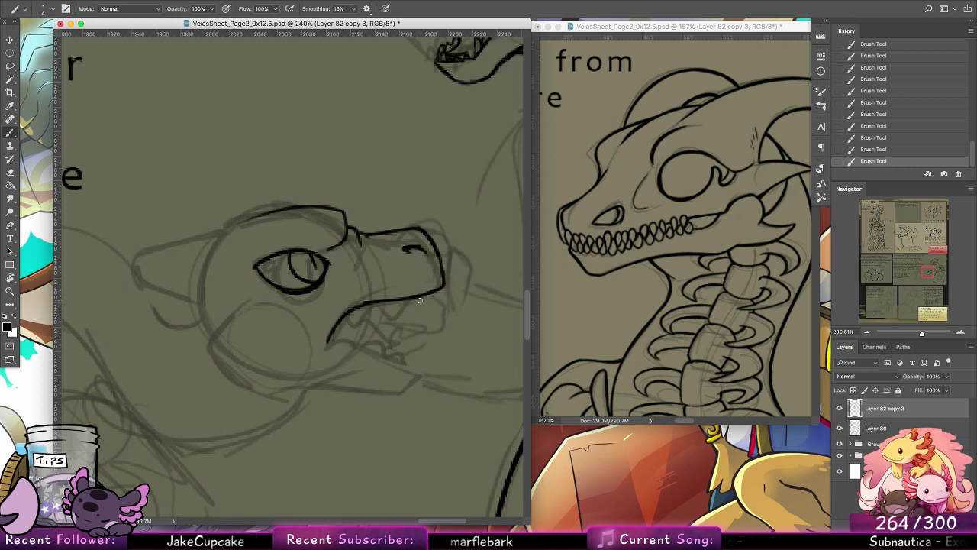
Step: Ink a row of pointed teeth along the upper lip and the lower edge of the open mouth
{"action": "mouse_move", "coordinate": [417, 299]}
{"action": "left_mouse_down"}
{"action": "mouse_move", "coordinate": [420, 308]}
{"action": "mouse_move", "coordinate": [365, 312]}
{"action": "mouse_move", "coordinate": [378, 304]}
{"action": "left_mouse_up"}
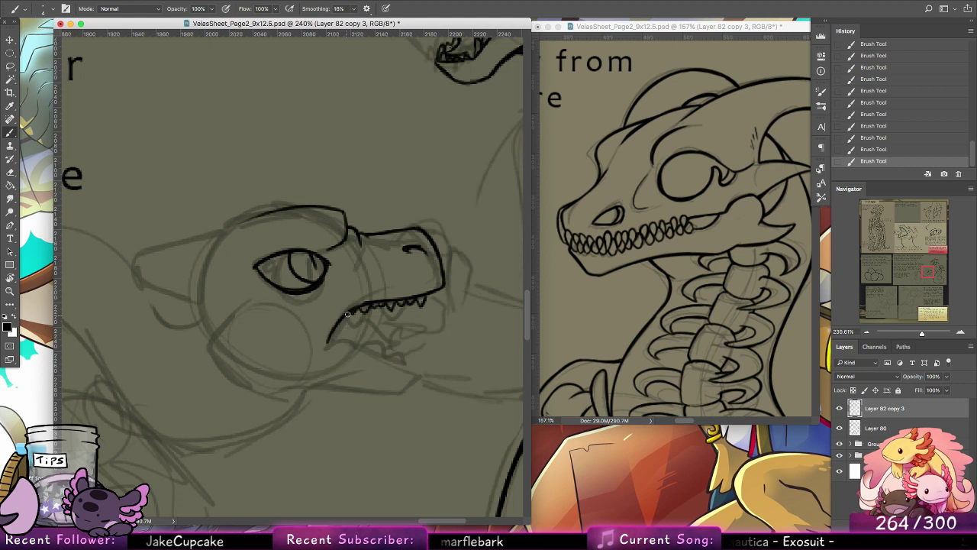
{"action": "mouse_move", "coordinate": [347, 314]}
{"action": "left_mouse_down"}
{"action": "mouse_move", "coordinate": [341, 343]}
{"action": "mouse_move", "coordinate": [350, 312]}
{"action": "mouse_move", "coordinate": [355, 348]}
{"action": "mouse_move", "coordinate": [386, 358]}
{"action": "left_mouse_up"}
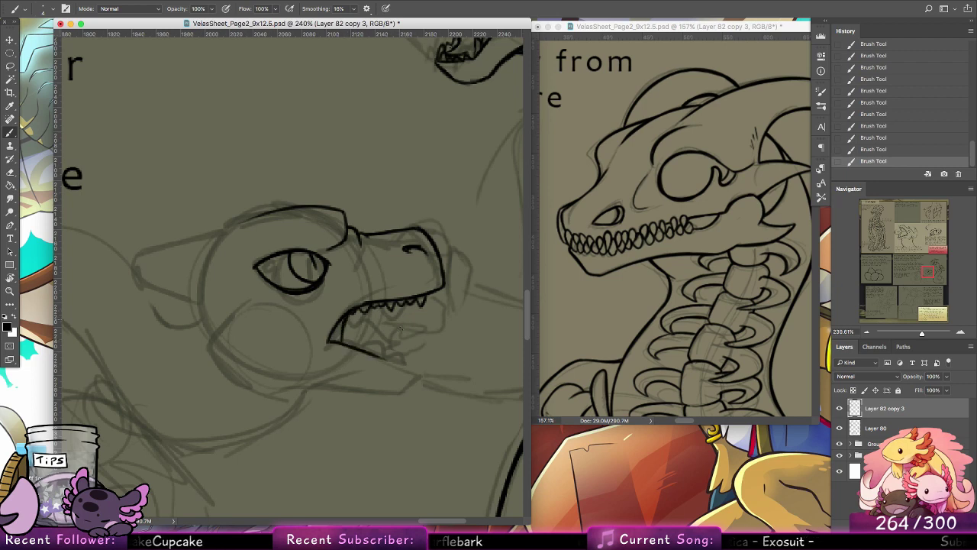
Step: Ink the tongue, the row of small pointed lower teeth and the lower jaw contour back to the cheek
{"action": "left_click_drag", "start_coordinate": [342, 322], "coordinate": [403, 343]}
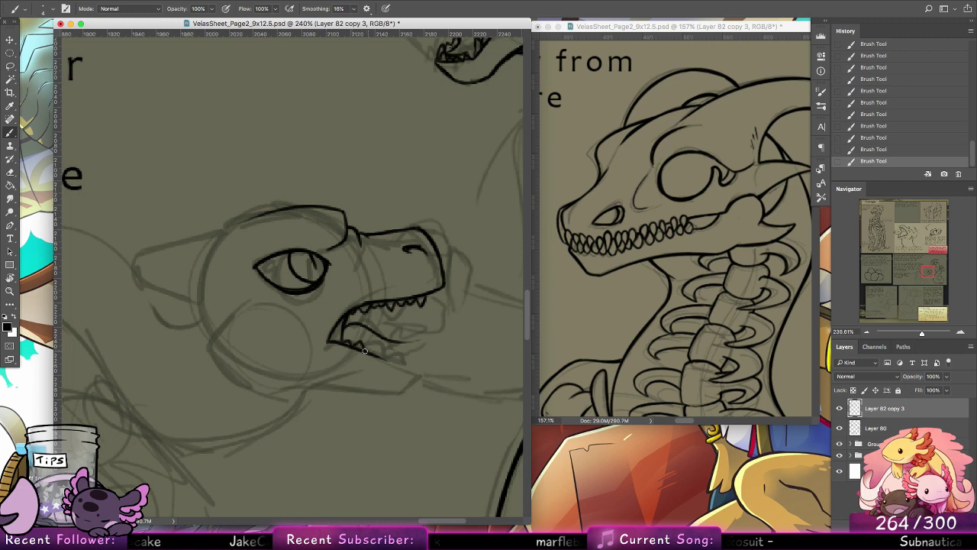
{"action": "key", "text": "ctrl+z"}
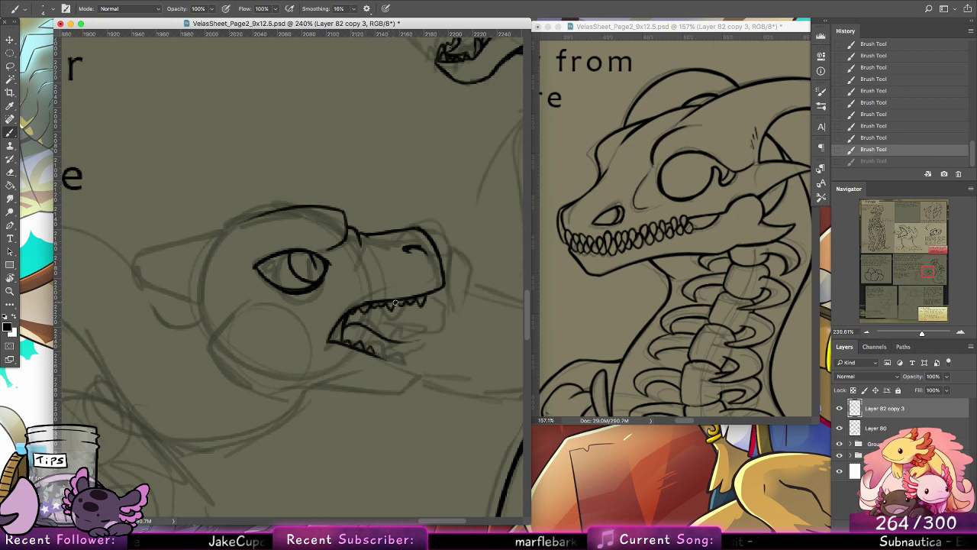
{"action": "scroll", "coordinate": [458, 323], "scroll_direction": "down", "scroll_amount": 3}
{"action": "mouse_move", "coordinate": [394, 318]}
{"action": "left_mouse_down"}
{"action": "mouse_move", "coordinate": [444, 332]}
{"action": "mouse_move", "coordinate": [398, 317]}
{"action": "mouse_move", "coordinate": [430, 329]}
{"action": "mouse_move", "coordinate": [435, 348]}
{"action": "mouse_move", "coordinate": [438, 335]}
{"action": "mouse_move", "coordinate": [422, 356]}
{"action": "mouse_move", "coordinate": [429, 346]}
{"action": "mouse_move", "coordinate": [367, 347]}
{"action": "mouse_move", "coordinate": [321, 347]}
{"action": "left_mouse_up"}
{"action": "mouse_move", "coordinate": [397, 357]}
{"action": "left_mouse_down"}
{"action": "mouse_move", "coordinate": [289, 349]}
{"action": "mouse_move", "coordinate": [263, 268]}
{"action": "mouse_move", "coordinate": [208, 321]}
{"action": "left_mouse_up"}
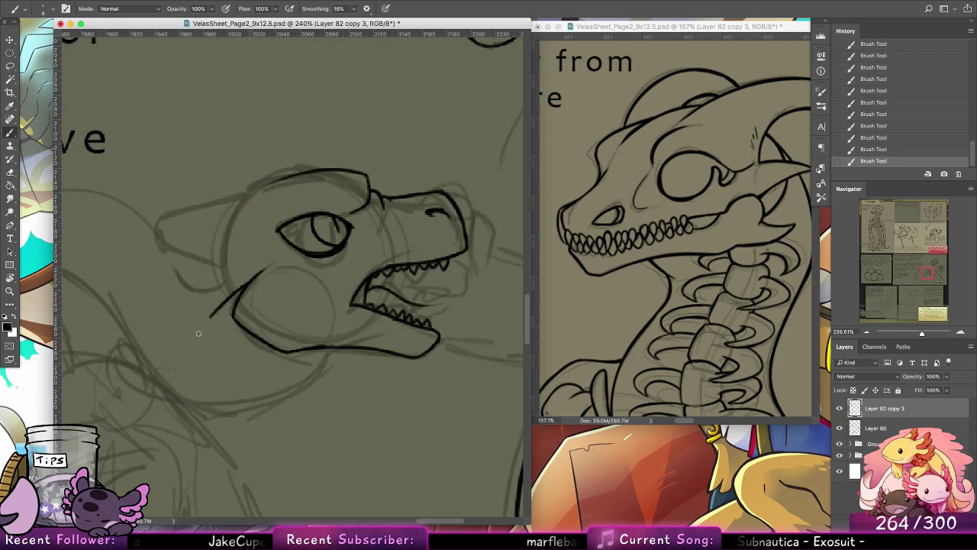
Step: Ink the two pointed spikes at the rear corner of the creature's jaw, joining them to the cheek line
{"action": "left_click_drag", "start_coordinate": [265, 267], "coordinate": [212, 317]}
{"action": "key", "text": "super+z"}
{"action": "left_click_drag", "start_coordinate": [926, 276], "coordinate": [923, 275]}
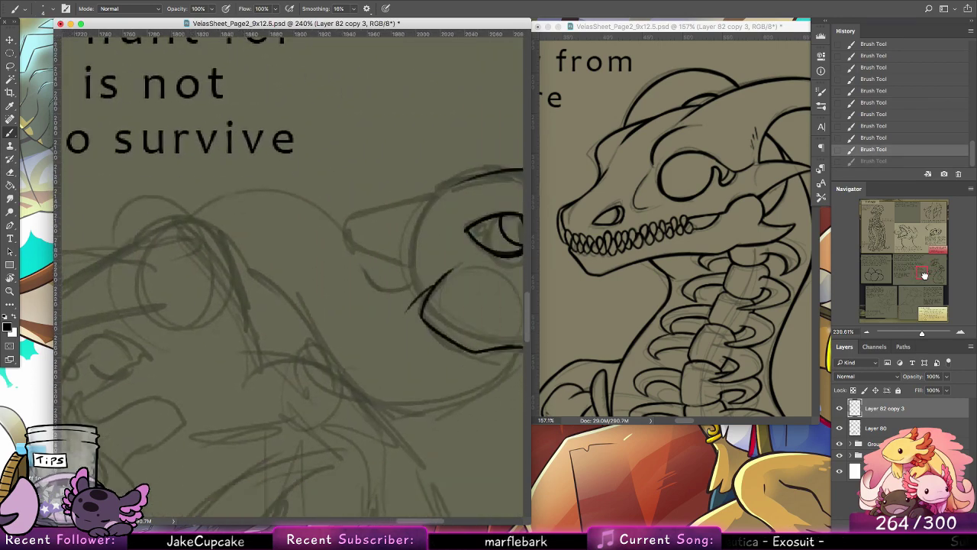
{"action": "left_click_drag", "start_coordinate": [362, 276], "coordinate": [328, 266]}
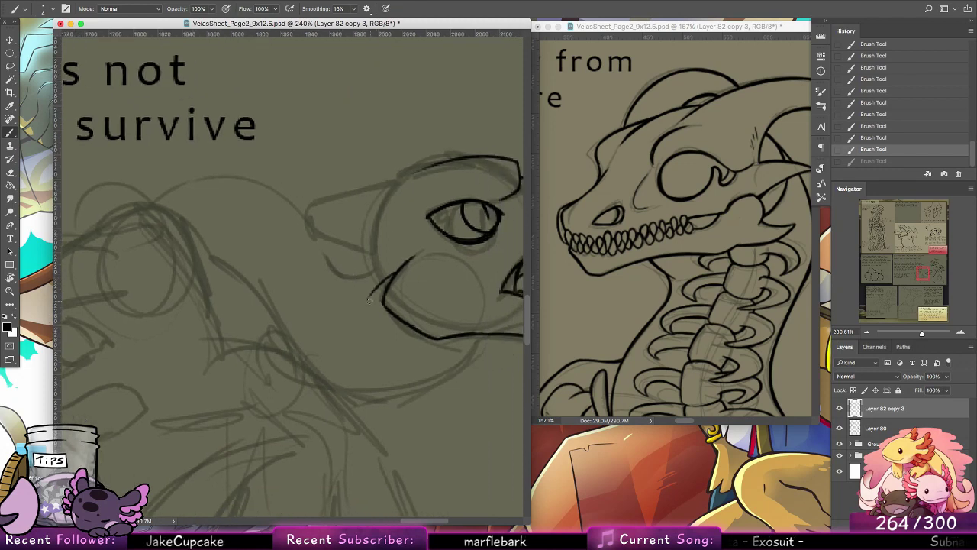
{"action": "left_click_drag", "start_coordinate": [370, 300], "coordinate": [388, 305]}
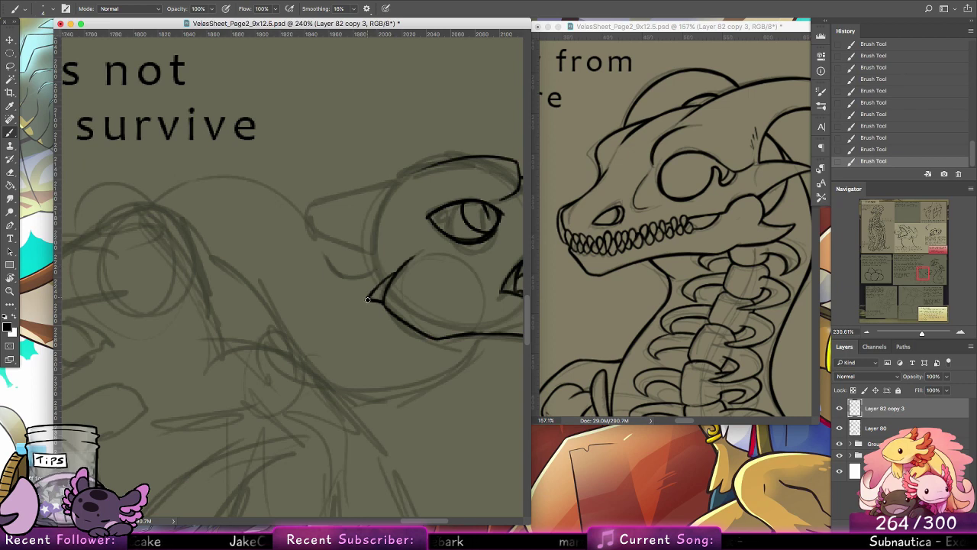
{"action": "left_click_drag", "start_coordinate": [367, 299], "coordinate": [397, 270]}
{"action": "mouse_move", "coordinate": [388, 308]}
{"action": "left_mouse_down"}
{"action": "mouse_move", "coordinate": [389, 332]}
{"action": "mouse_move", "coordinate": [412, 326]}
{"action": "left_mouse_up"}
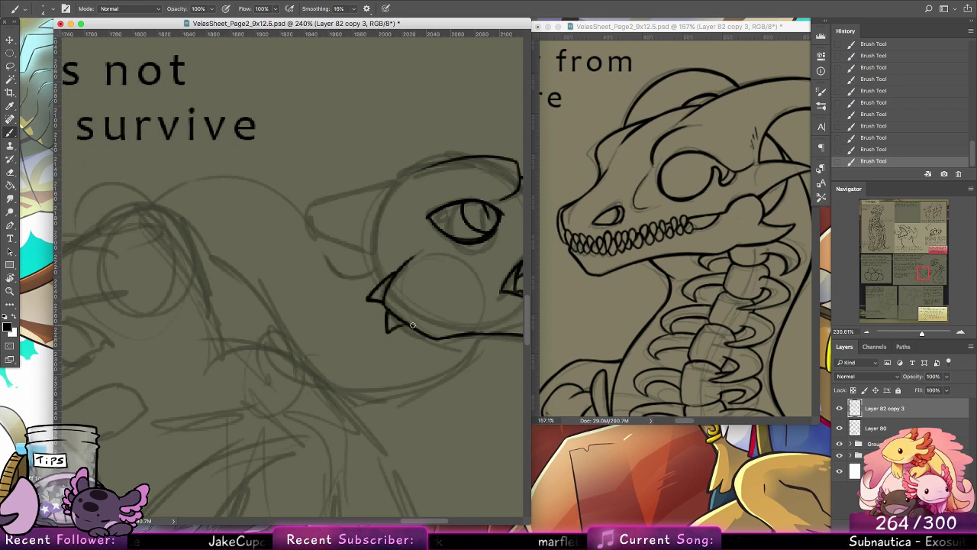
Step: Ink the crown and curved back of the skull, plus the pointed ear behind it with its lower fold
{"action": "left_click_drag", "start_coordinate": [430, 266], "coordinate": [414, 301]}
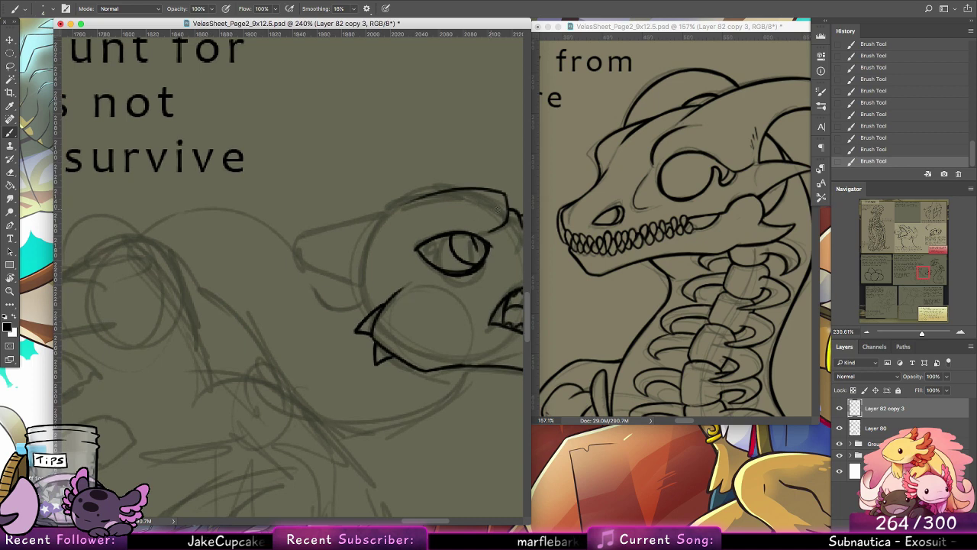
{"action": "left_click_drag", "start_coordinate": [381, 210], "coordinate": [450, 190]}
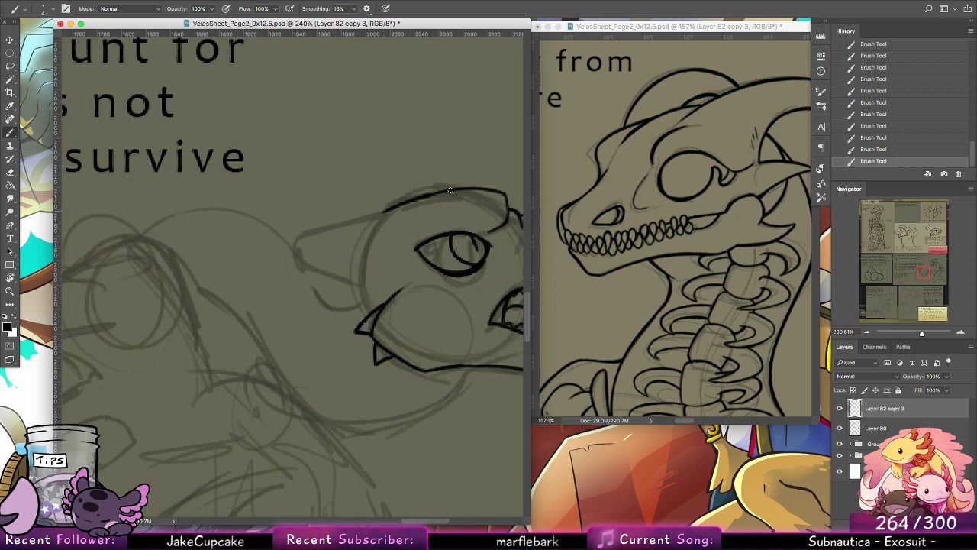
{"action": "left_click_drag", "start_coordinate": [389, 208], "coordinate": [361, 273]}
{"action": "left_click_drag", "start_coordinate": [386, 211], "coordinate": [359, 285]}
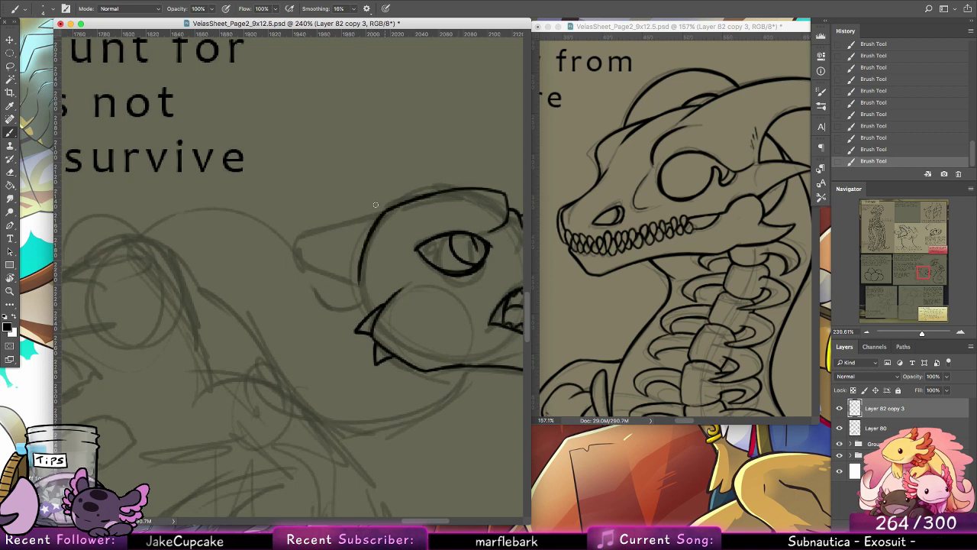
{"action": "mouse_move", "coordinate": [376, 213]}
{"action": "left_mouse_down"}
{"action": "mouse_move", "coordinate": [277, 247]}
{"action": "mouse_move", "coordinate": [290, 262]}
{"action": "left_mouse_up"}
{"action": "mouse_move", "coordinate": [358, 270]}
{"action": "left_mouse_down"}
{"action": "mouse_move", "coordinate": [301, 263]}
{"action": "mouse_move", "coordinate": [331, 265]}
{"action": "mouse_move", "coordinate": [312, 264]}
{"action": "mouse_move", "coordinate": [332, 279]}
{"action": "mouse_move", "coordinate": [321, 277]}
{"action": "left_mouse_up"}
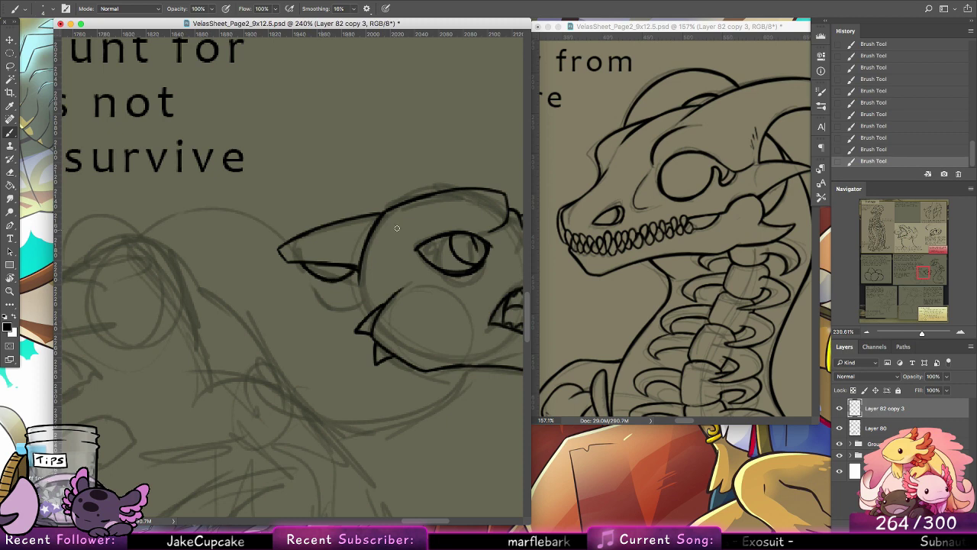
Step: Ink the throat line and the arched upper neck line, plus the first shoulder contour where the neck meets the body
{"action": "mouse_move", "coordinate": [485, 369]}
{"action": "left_mouse_down"}
{"action": "mouse_move", "coordinate": [370, 426]}
{"action": "mouse_move", "coordinate": [216, 386]}
{"action": "left_mouse_up"}
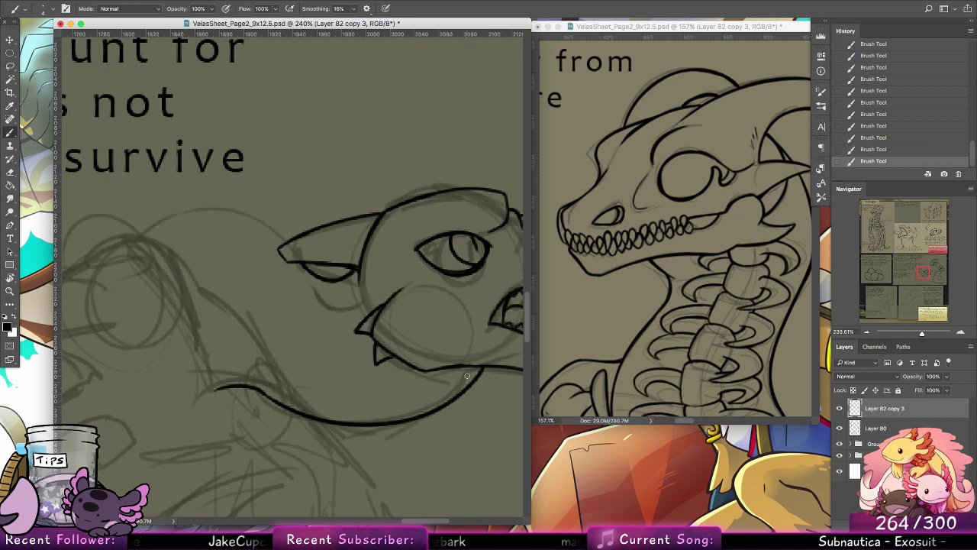
{"action": "left_click_drag", "start_coordinate": [479, 367], "coordinate": [455, 397]}
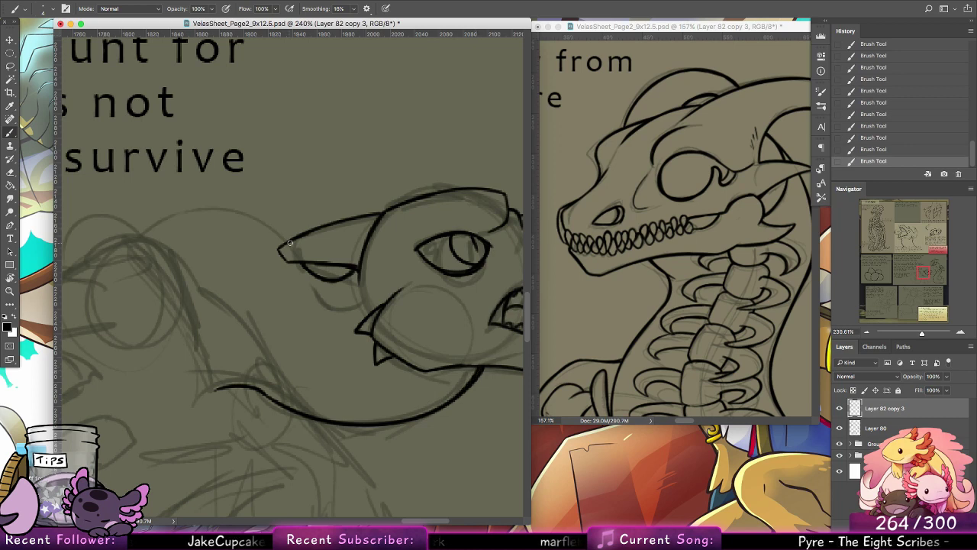
{"action": "mouse_move", "coordinate": [287, 243]}
{"action": "left_mouse_down"}
{"action": "mouse_move", "coordinate": [192, 214]}
{"action": "mouse_move", "coordinate": [139, 229]}
{"action": "left_mouse_up"}
{"action": "mouse_move", "coordinate": [341, 413]}
{"action": "left_mouse_down"}
{"action": "mouse_move", "coordinate": [374, 410]}
{"action": "mouse_move", "coordinate": [460, 429]}
{"action": "left_mouse_up"}
{"action": "left_click_drag", "start_coordinate": [310, 344], "coordinate": [253, 263]}
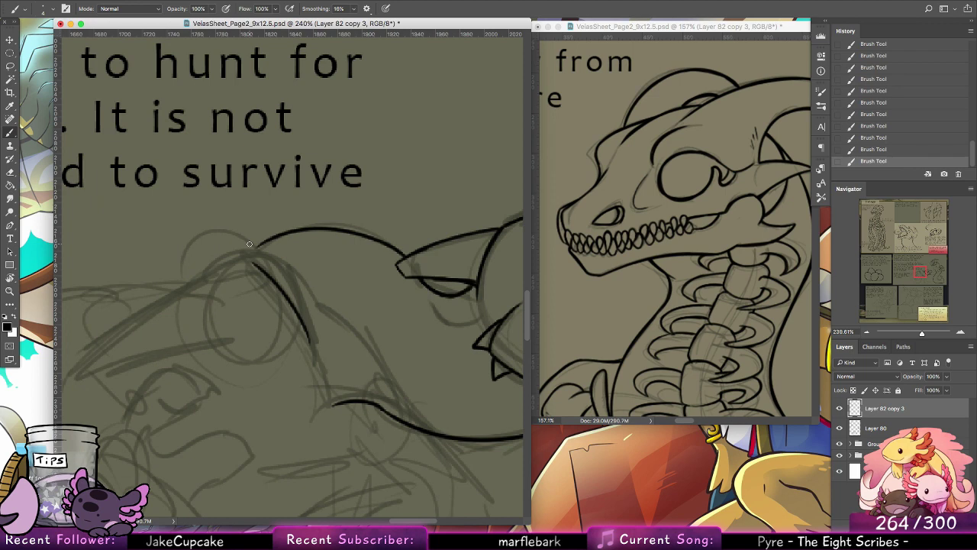
Step: Ink the fingers of the larger creature's hand curling over the tip of the snout
{"action": "left_click_drag", "start_coordinate": [428, 304], "coordinate": [180, 233]}
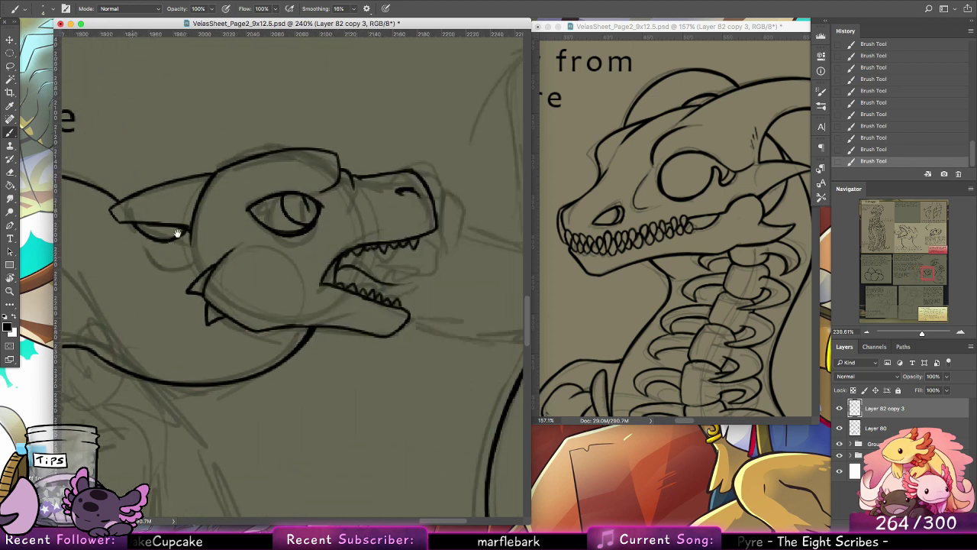
{"action": "left_click_drag", "start_coordinate": [410, 238], "coordinate": [364, 321]}
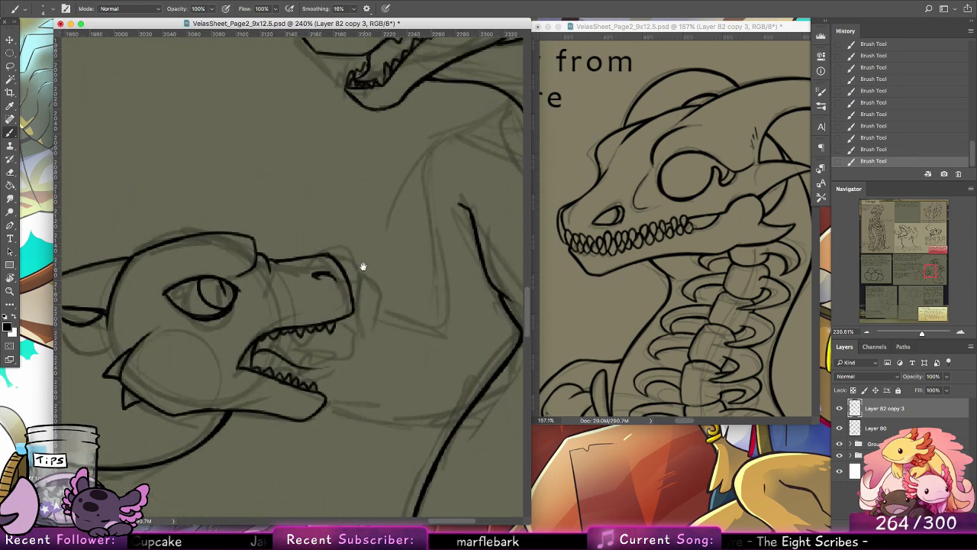
{"action": "mouse_move", "coordinate": [317, 253]}
{"action": "left_mouse_down"}
{"action": "mouse_move", "coordinate": [326, 239]}
{"action": "mouse_move", "coordinate": [342, 240]}
{"action": "mouse_move", "coordinate": [370, 294]}
{"action": "mouse_move", "coordinate": [354, 286]}
{"action": "mouse_move", "coordinate": [387, 292]}
{"action": "mouse_move", "coordinate": [371, 330]}
{"action": "left_mouse_up"}
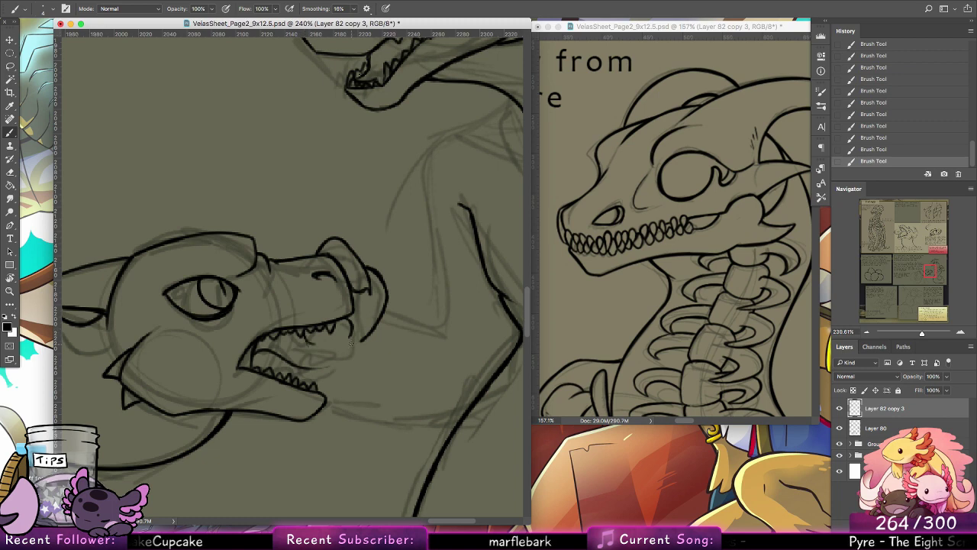
{"action": "left_click_drag", "start_coordinate": [348, 341], "coordinate": [359, 277]}
{"action": "mouse_move", "coordinate": [313, 346]}
{"action": "left_mouse_down"}
{"action": "mouse_move", "coordinate": [351, 345]}
{"action": "mouse_move", "coordinate": [355, 321]}
{"action": "mouse_move", "coordinate": [371, 310]}
{"action": "mouse_move", "coordinate": [353, 328]}
{"action": "left_mouse_up"}
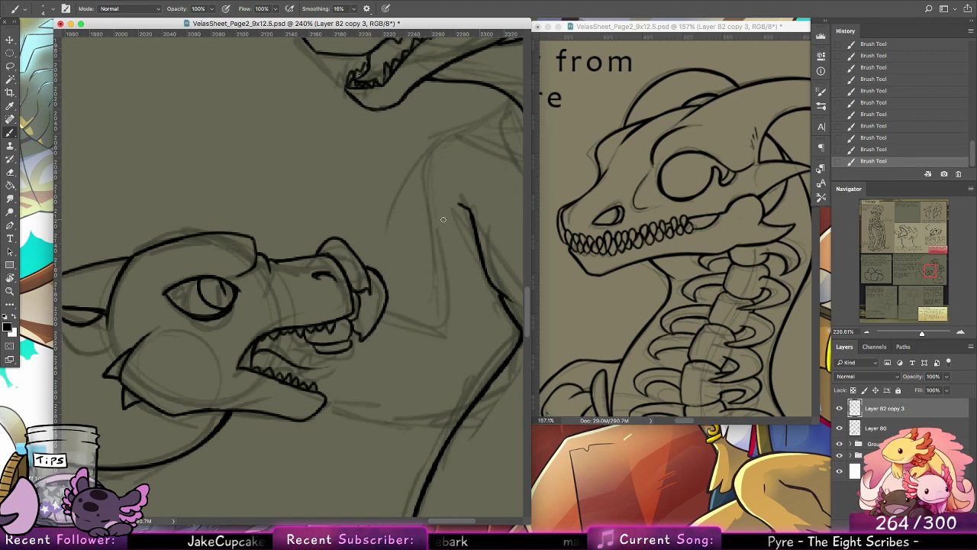
{"action": "key", "text": "ctrl+z"}
{"action": "key", "text": "ctrl+z"}
{"action": "key", "text": "ctrl+z"}
{"action": "key", "text": "ctrl+z"}
{"action": "key", "text": "ctrl+z"}
{"action": "key", "text": "ctrl+z"}
{"action": "key", "text": "ctrl+z"}
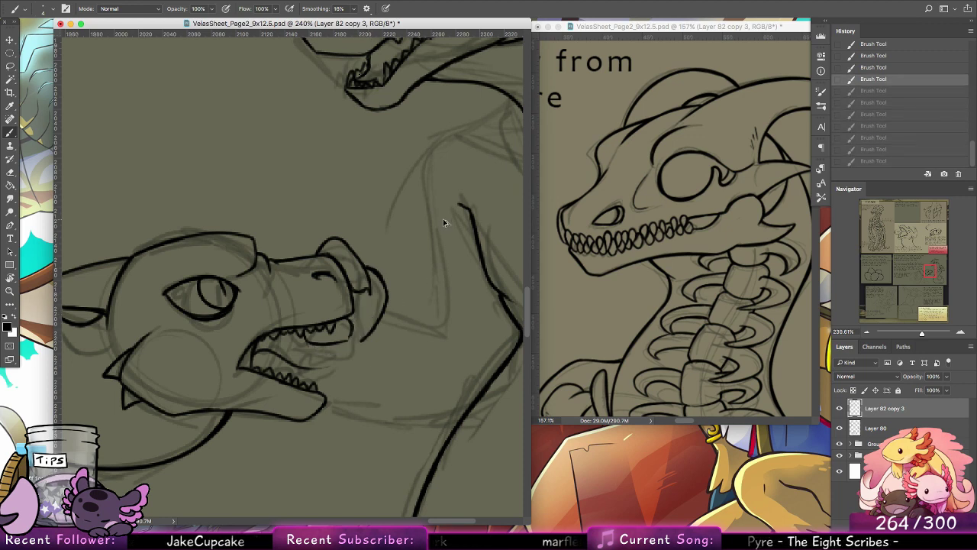
{"action": "key", "text": "ctrl+z"}
{"action": "key", "text": "ctrl+z"}
{"action": "key", "text": "ctrl+z"}
{"action": "key", "text": "ctrl+z"}
{"action": "key", "text": "ctrl+z"}
{"action": "key", "text": "ctrl+z"}
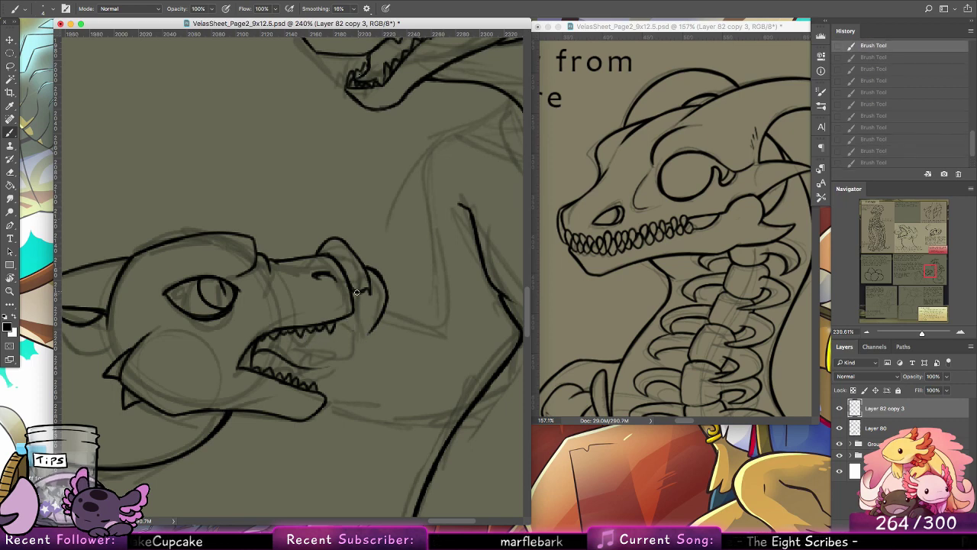
Step: Ink the clawed fingertips gripping the snout and mouth, and the outline of the arm from the hand up to the shoulder
{"action": "mouse_move", "coordinate": [356, 292]}
{"action": "left_mouse_down"}
{"action": "mouse_move", "coordinate": [341, 321]}
{"action": "mouse_move", "coordinate": [341, 345]}
{"action": "mouse_move", "coordinate": [340, 322]}
{"action": "mouse_move", "coordinate": [342, 351]}
{"action": "mouse_move", "coordinate": [367, 334]}
{"action": "left_mouse_up"}
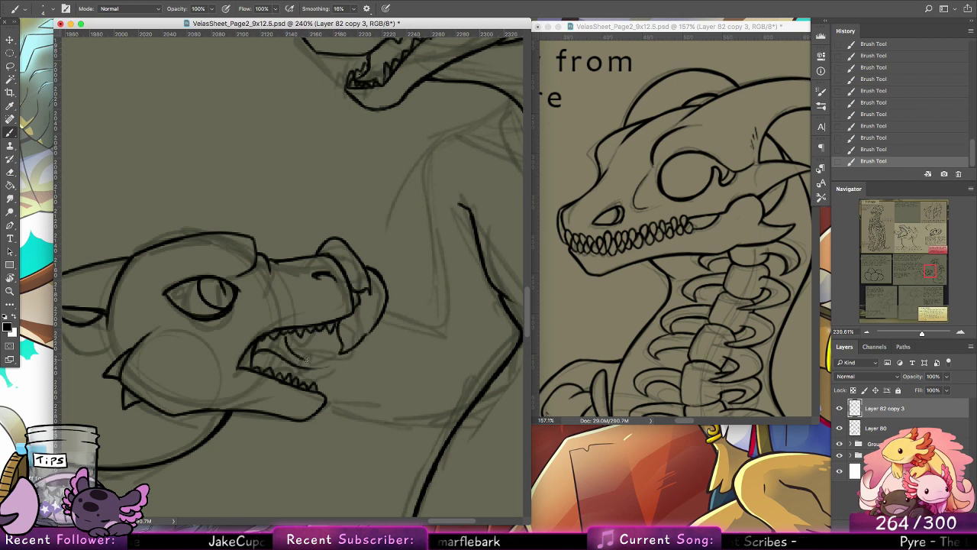
{"action": "mouse_move", "coordinate": [316, 359]}
{"action": "left_mouse_down"}
{"action": "mouse_move", "coordinate": [311, 335]}
{"action": "mouse_move", "coordinate": [315, 342]}
{"action": "mouse_move", "coordinate": [285, 333]}
{"action": "mouse_move", "coordinate": [313, 364]}
{"action": "mouse_move", "coordinate": [371, 391]}
{"action": "mouse_move", "coordinate": [353, 383]}
{"action": "mouse_move", "coordinate": [422, 393]}
{"action": "left_mouse_up"}
{"action": "left_click_drag", "start_coordinate": [399, 352], "coordinate": [319, 376]}
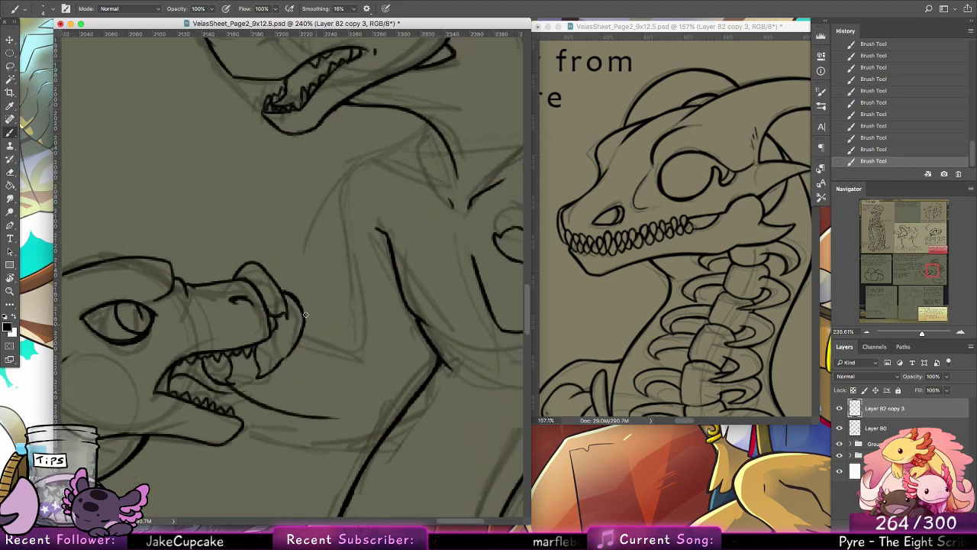
{"action": "mouse_move", "coordinate": [306, 314]}
{"action": "left_mouse_down"}
{"action": "mouse_move", "coordinate": [359, 359]}
{"action": "mouse_move", "coordinate": [349, 234]}
{"action": "left_mouse_up"}
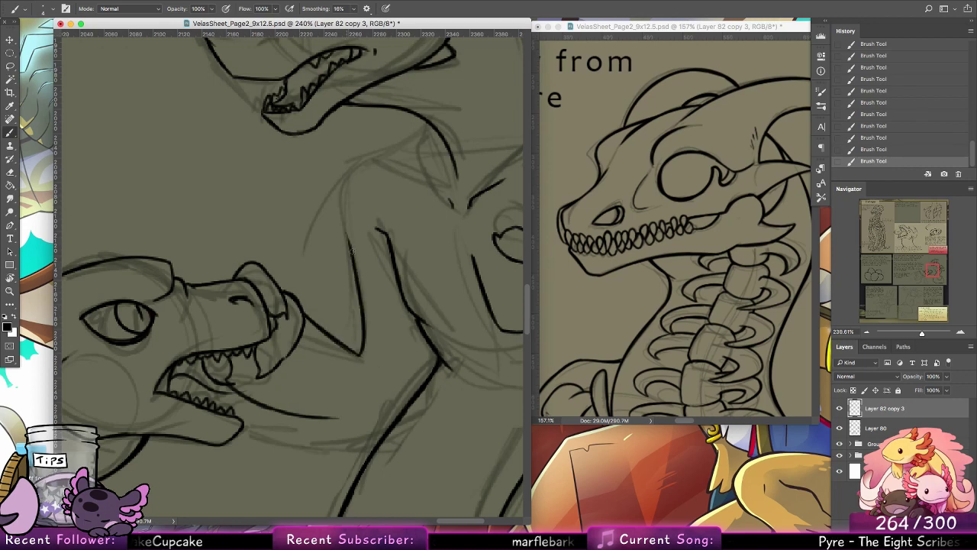
{"action": "mouse_move", "coordinate": [360, 301]}
{"action": "left_mouse_down"}
{"action": "mouse_move", "coordinate": [408, 147]}
{"action": "mouse_move", "coordinate": [429, 123]}
{"action": "mouse_move", "coordinate": [392, 155]}
{"action": "mouse_move", "coordinate": [429, 126]}
{"action": "left_mouse_up"}
{"action": "left_click_drag", "start_coordinate": [427, 186], "coordinate": [408, 180]}
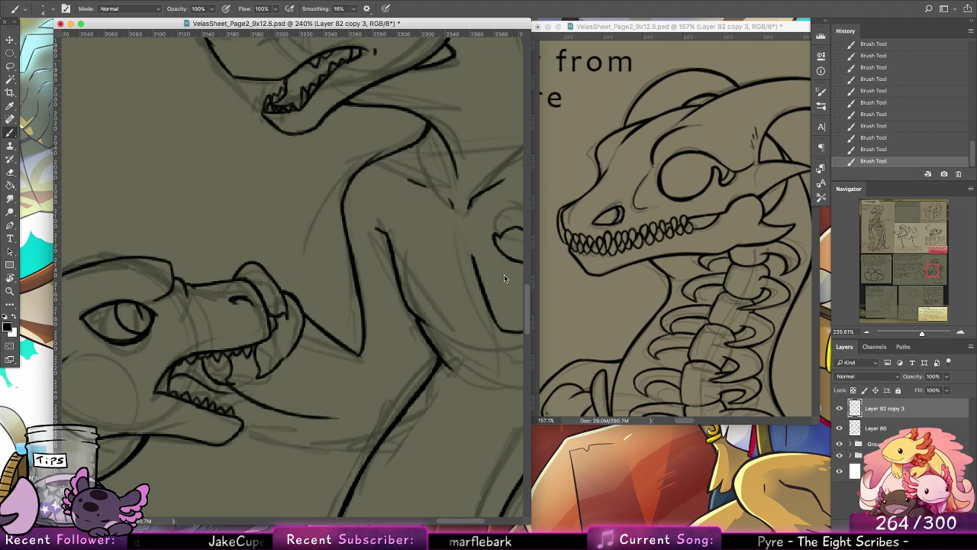
Step: Switch to Finder, open the Lorhondel 2018 folder inside Personal Art, and check its Doodles subfolder for reference art
{"action": "left_click", "coordinate": [719, 476]}
{"action": "double_click", "coordinate": [949, 200]}
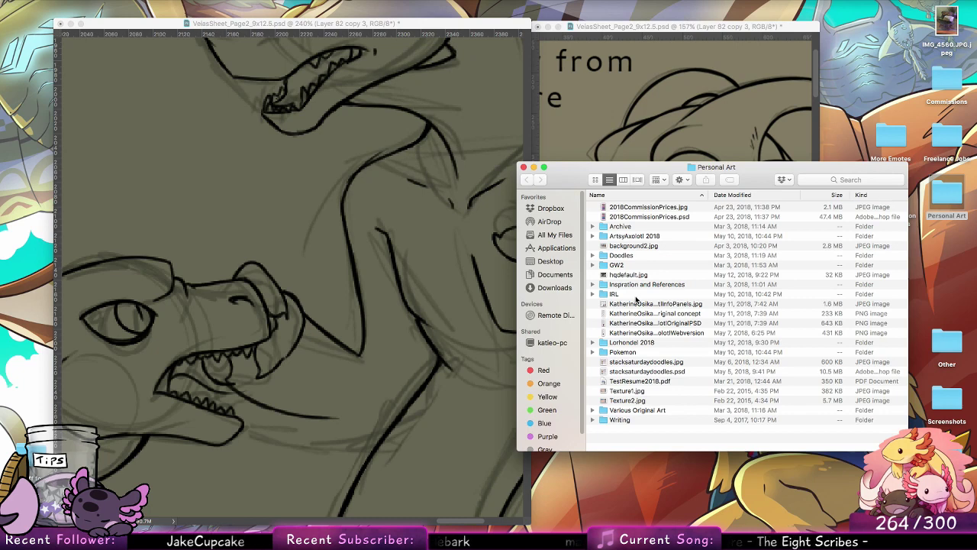
{"action": "double_click", "coordinate": [643, 342]}
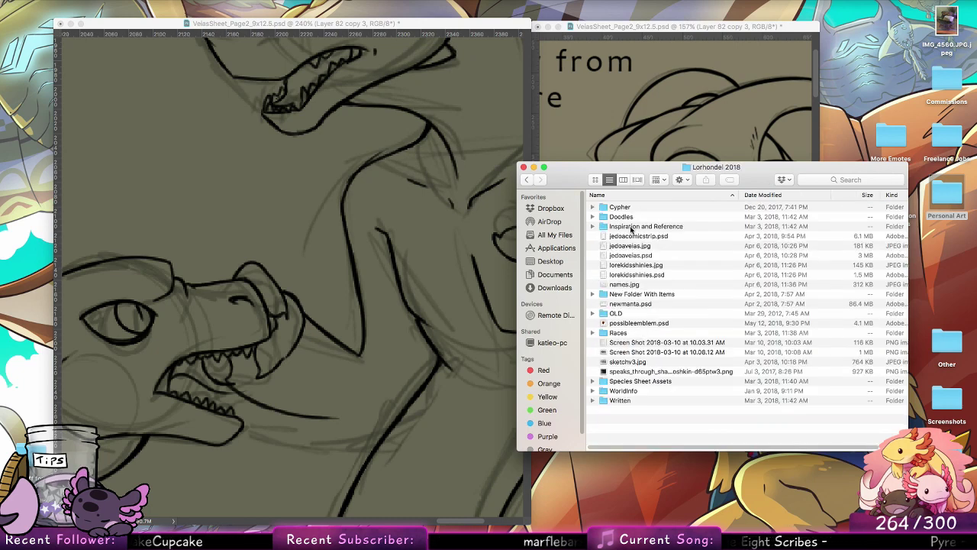
{"action": "left_click", "coordinate": [627, 217]}
{"action": "double_click", "coordinate": [627, 217]}
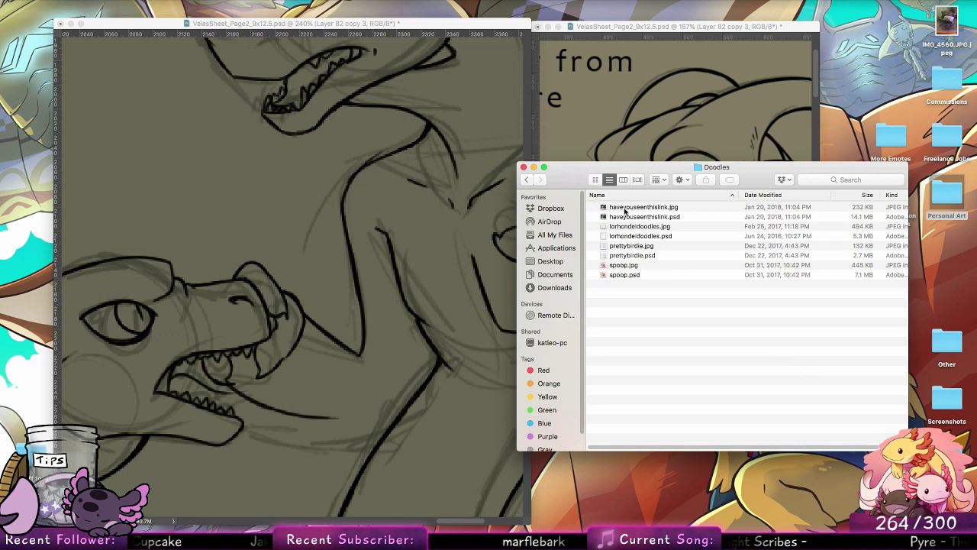
{"action": "left_click", "coordinate": [526, 180]}
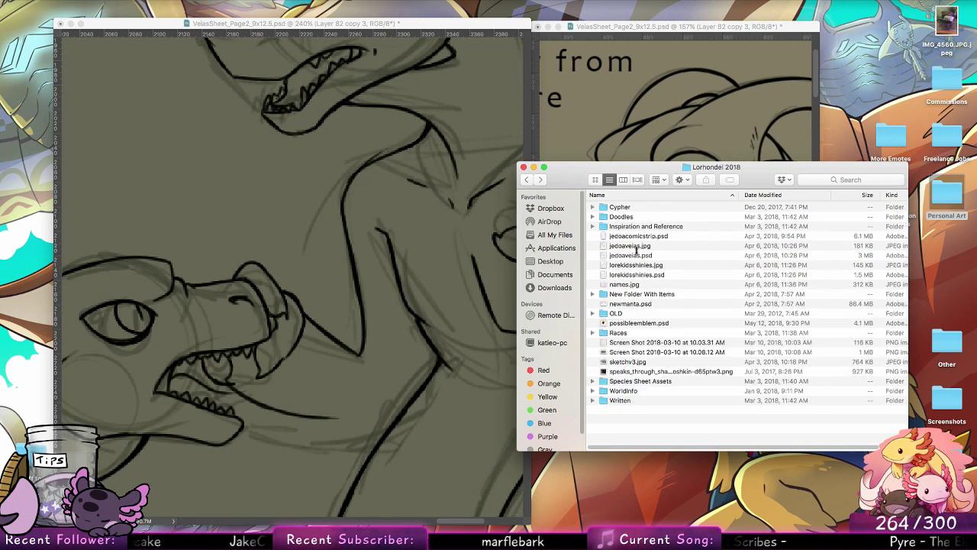
Step: Look through the Races folder and its Mixed Races subfolder, and return to the Lorhondel 2018 folder
{"action": "double_click", "coordinate": [627, 334]}
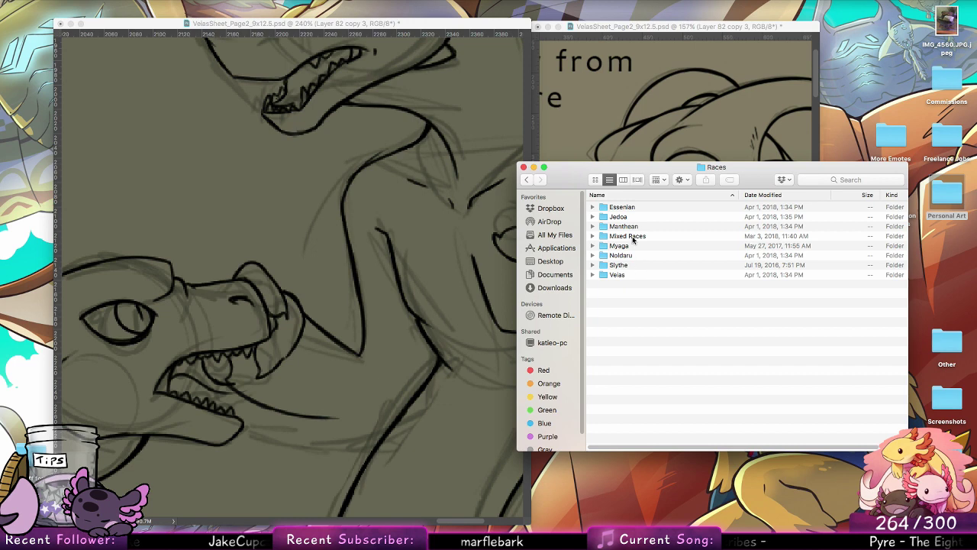
{"action": "double_click", "coordinate": [632, 236]}
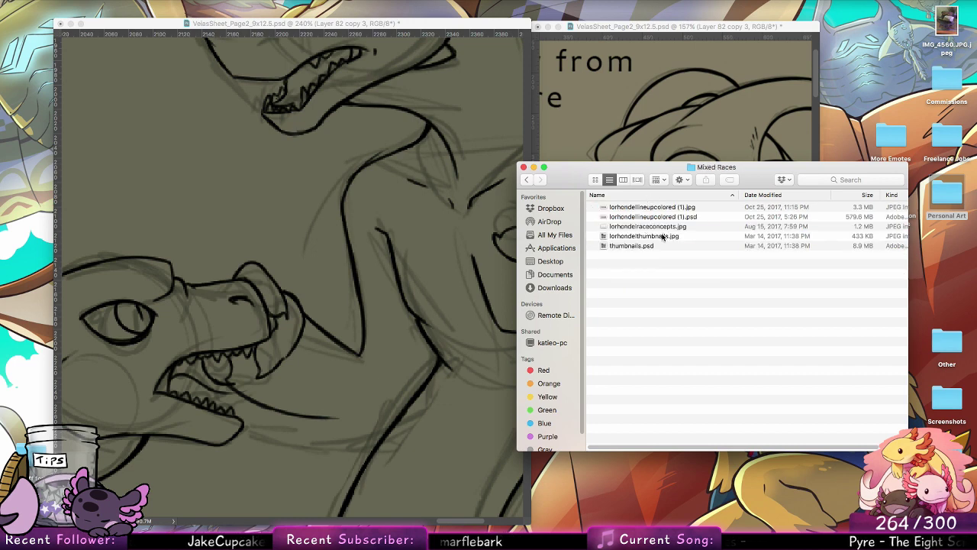
{"action": "left_click_drag", "start_coordinate": [555, 188], "coordinate": [555, 183]}
{"action": "left_click", "coordinate": [526, 176]}
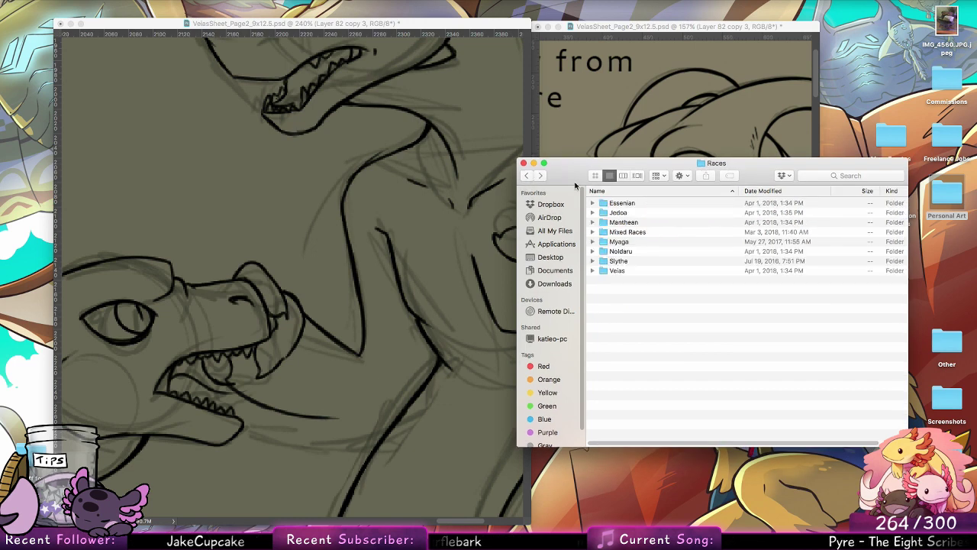
{"action": "left_click", "coordinate": [526, 176]}
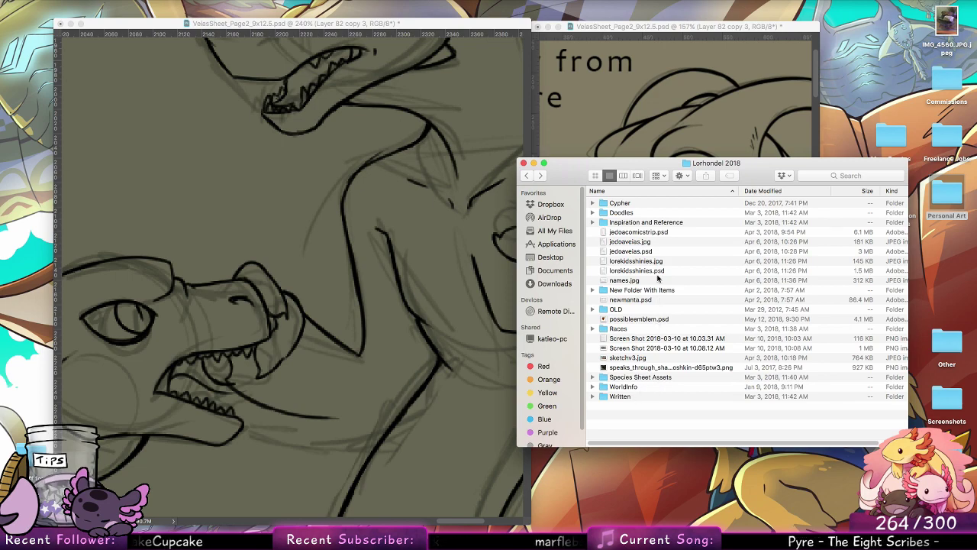
Step: Preview the jedoaveias and lorekidsshinies sketches in the Lorhondel 2018 folder, leaving jedoaveias.psd open as reference
{"action": "left_click", "coordinate": [655, 242]}
{"action": "key", "text": "space"}
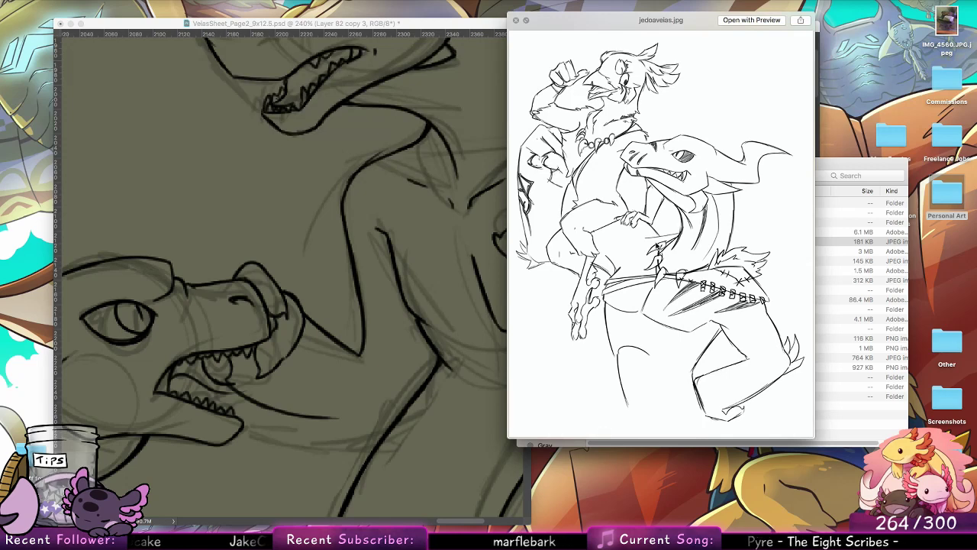
{"action": "key", "text": "space"}
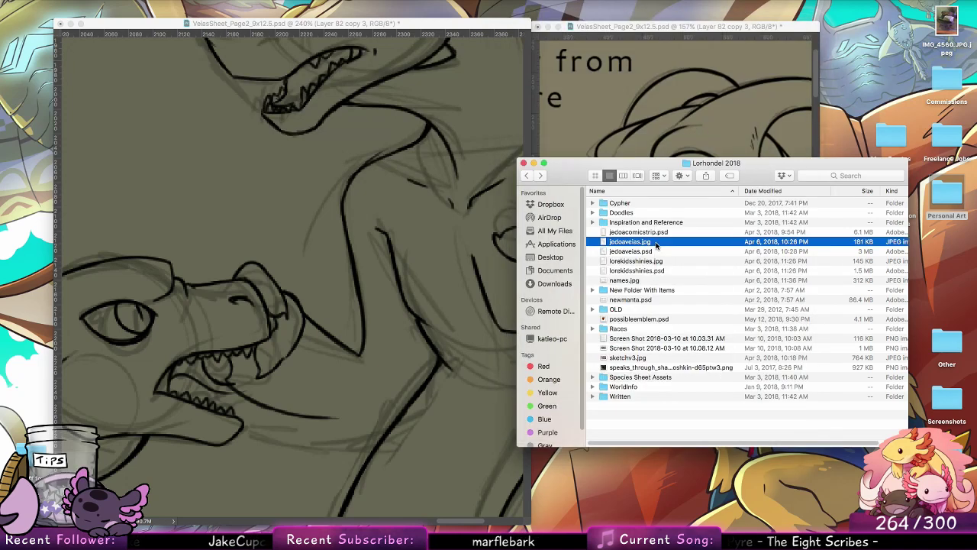
{"action": "key", "text": "Down"}
{"action": "key", "text": "Down"}
{"action": "key", "text": "Down"}
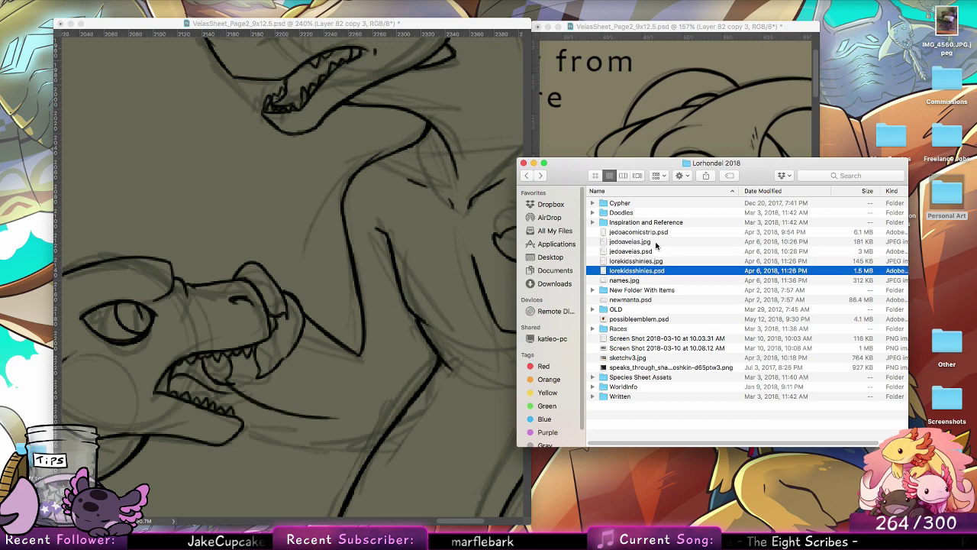
{"action": "key", "text": "space"}
{"action": "key", "text": "Up"}
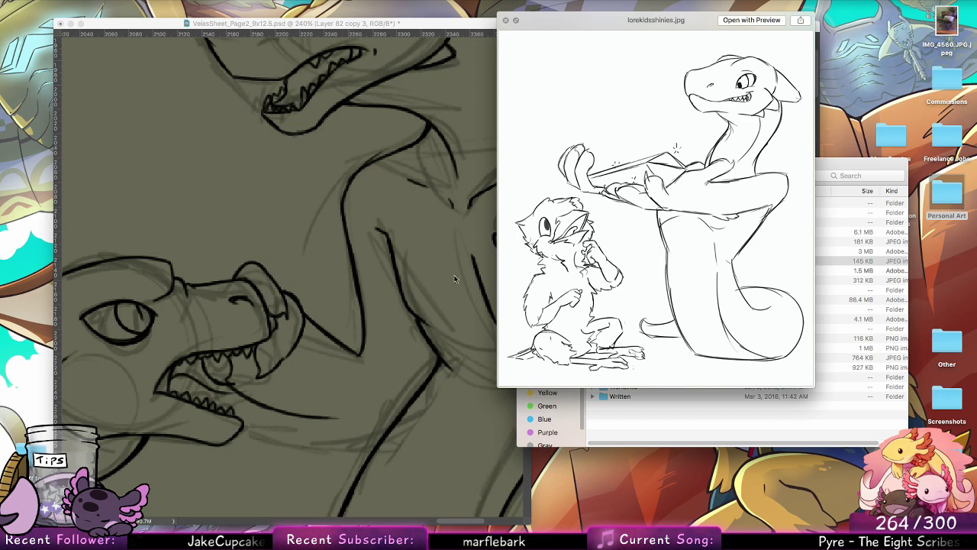
{"action": "key", "text": "Up"}
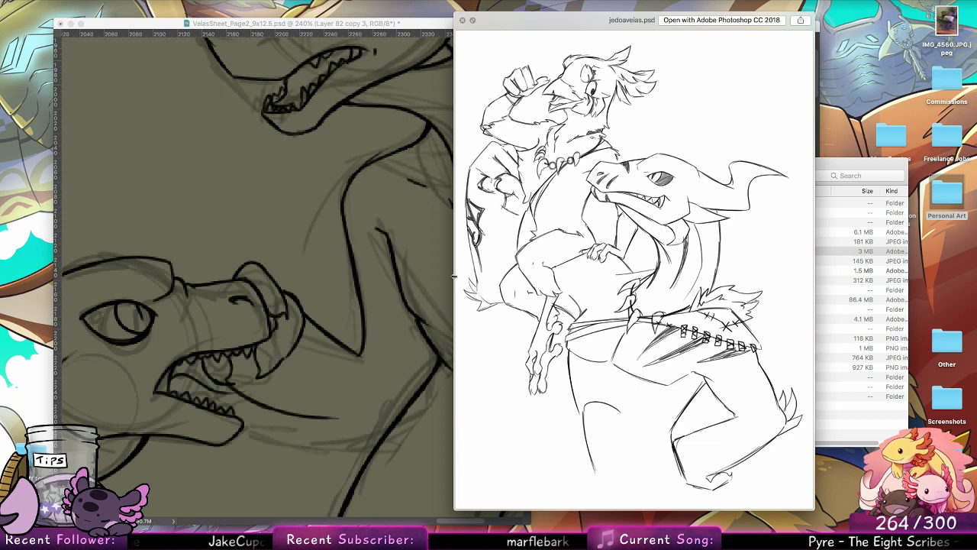
Step: Return to Photoshop and ink the elbow crease, the small elbow details and the underside of the larger creature's gripping arm
{"action": "left_click", "coordinate": [355, 295]}
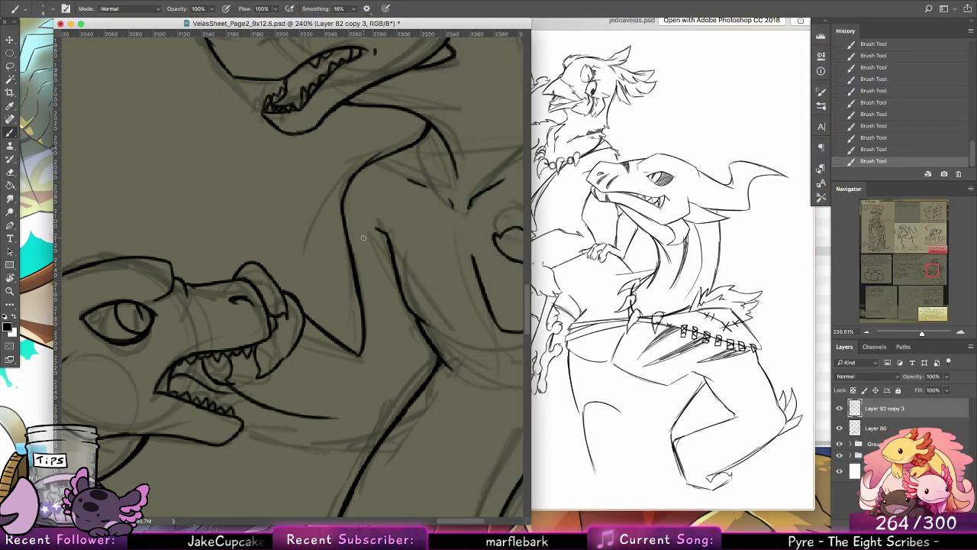
{"action": "mouse_move", "coordinate": [420, 329]}
{"action": "left_mouse_down"}
{"action": "mouse_move", "coordinate": [411, 382]}
{"action": "mouse_move", "coordinate": [420, 339]}
{"action": "mouse_move", "coordinate": [413, 378]}
{"action": "mouse_move", "coordinate": [416, 363]}
{"action": "mouse_move", "coordinate": [430, 364]}
{"action": "mouse_move", "coordinate": [414, 386]}
{"action": "mouse_move", "coordinate": [431, 371]}
{"action": "mouse_move", "coordinate": [437, 329]}
{"action": "mouse_move", "coordinate": [437, 365]}
{"action": "left_mouse_up"}
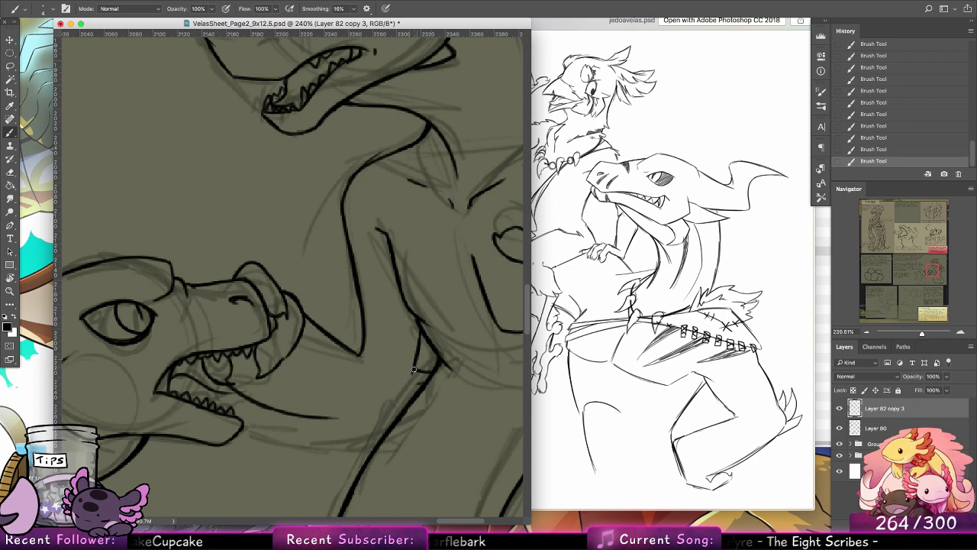
{"action": "left_click_drag", "start_coordinate": [332, 419], "coordinate": [393, 413]}
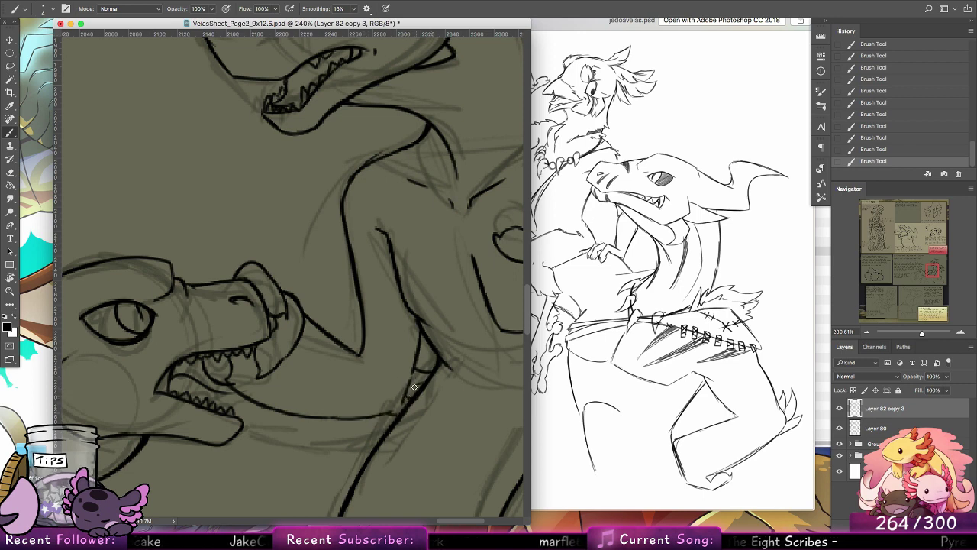
{"action": "key", "text": "super+alt+z"}
{"action": "key", "text": "super+alt+z"}
{"action": "left_click_drag", "start_coordinate": [404, 403], "coordinate": [413, 396]}
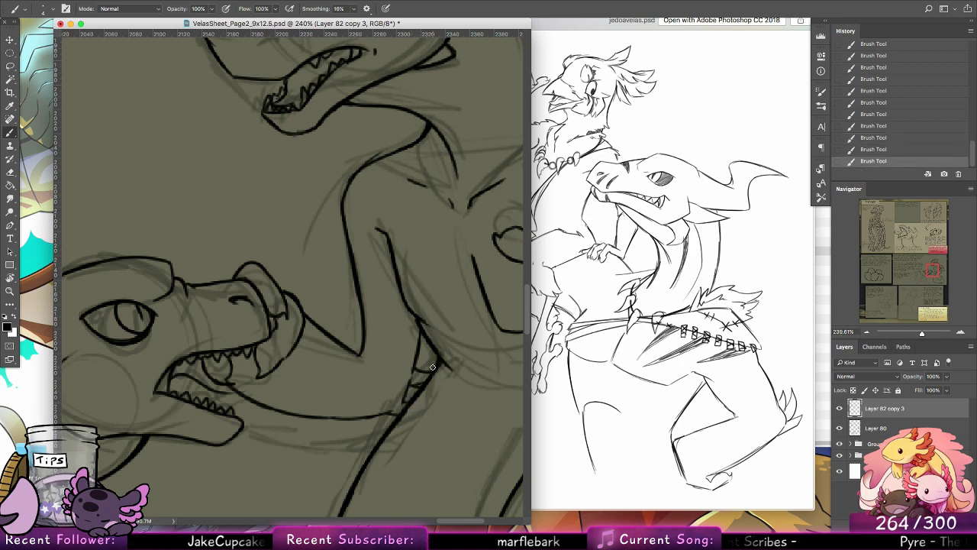
{"action": "left_click_drag", "start_coordinate": [310, 405], "coordinate": [408, 400]}
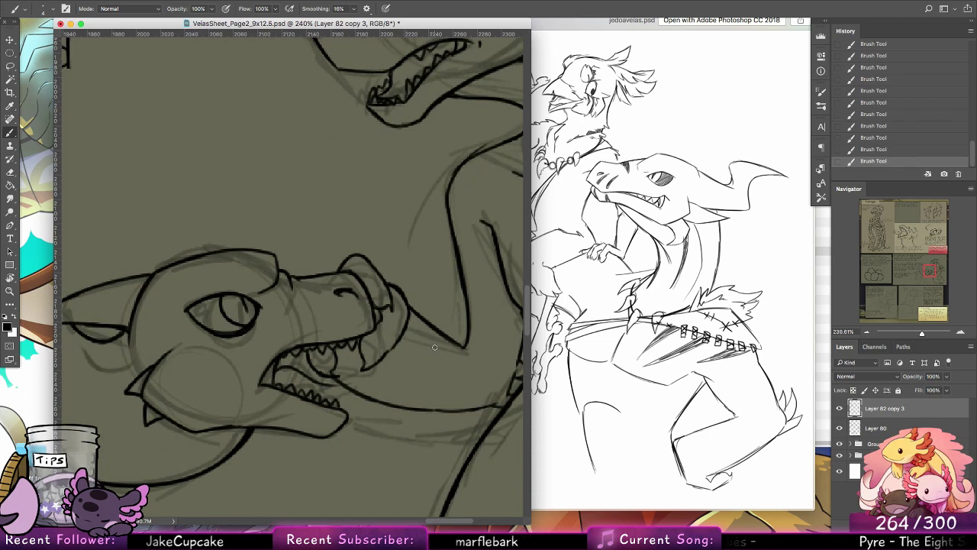
{"action": "left_click_drag", "start_coordinate": [289, 422], "coordinate": [493, 437]}
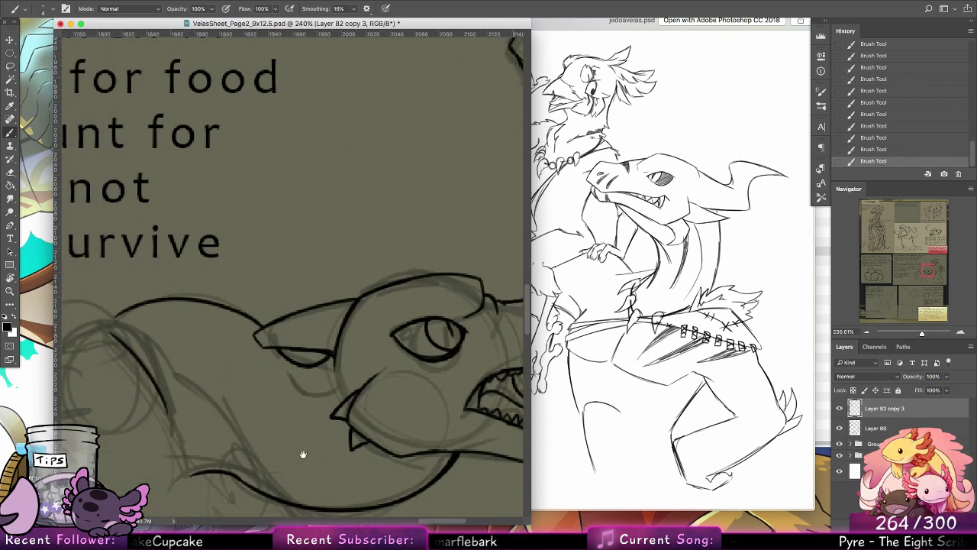
{"action": "mouse_move", "coordinate": [260, 447]}
{"action": "left_mouse_down"}
{"action": "mouse_move", "coordinate": [417, 346]}
{"action": "mouse_move", "coordinate": [374, 321]}
{"action": "mouse_move", "coordinate": [389, 355]}
{"action": "left_mouse_up"}
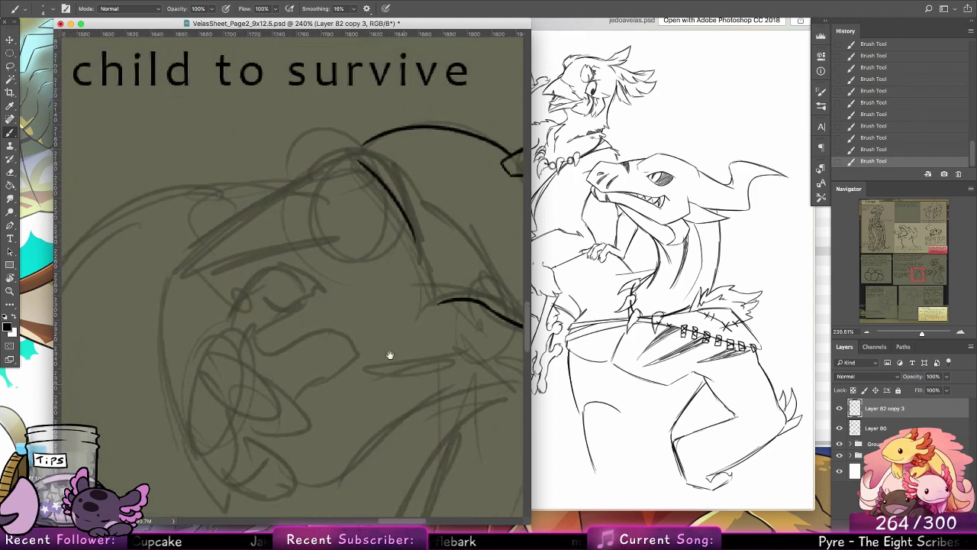
{"action": "mouse_move", "coordinate": [196, 378]}
{"action": "left_mouse_down"}
{"action": "mouse_move", "coordinate": [222, 352]}
{"action": "mouse_move", "coordinate": [265, 388]}
{"action": "left_mouse_up"}
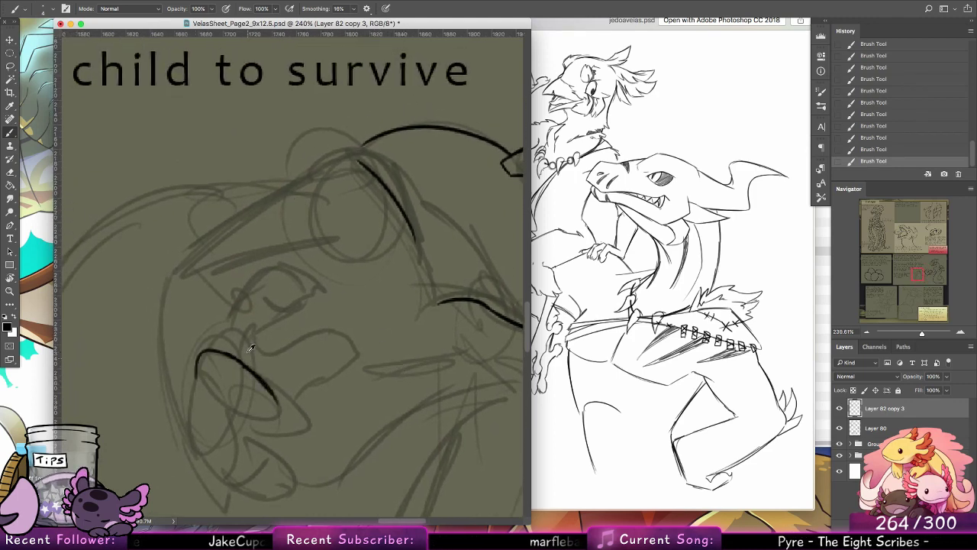
{"action": "key", "text": "super+alt+z"}
{"action": "key", "text": "super+alt+z"}
{"action": "key", "text": "super+alt+z"}
{"action": "mouse_move", "coordinate": [198, 380]}
{"action": "left_mouse_down"}
{"action": "mouse_move", "coordinate": [256, 369]}
{"action": "mouse_move", "coordinate": [267, 391]}
{"action": "mouse_move", "coordinate": [235, 357]}
{"action": "mouse_move", "coordinate": [281, 417]}
{"action": "left_mouse_up"}
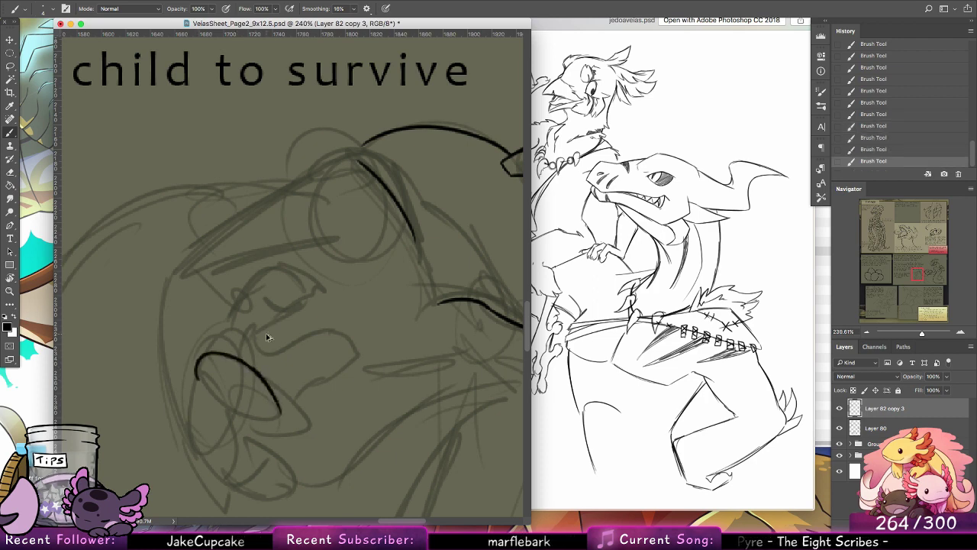
{"action": "key", "text": "super+alt+z"}
{"action": "key", "text": "super+alt+z"}
{"action": "key", "text": "super+alt+z"}
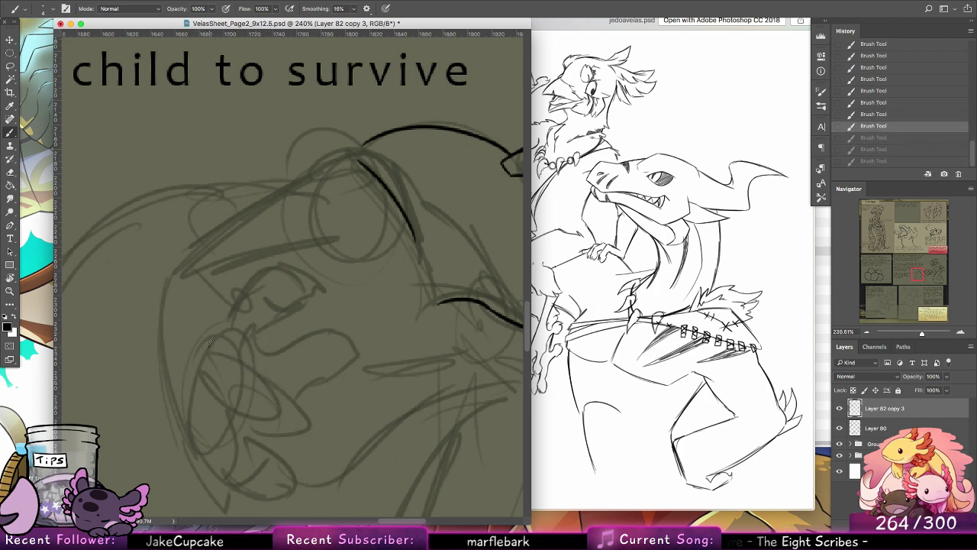
Step: Ink the thumb and extended finger of the gripped creature's free hand, with a pointed claw on each
{"action": "mouse_move", "coordinate": [210, 345]}
{"action": "left_mouse_down"}
{"action": "mouse_move", "coordinate": [223, 309]}
{"action": "mouse_move", "coordinate": [265, 265]}
{"action": "mouse_move", "coordinate": [316, 284]}
{"action": "mouse_move", "coordinate": [326, 300]}
{"action": "mouse_move", "coordinate": [271, 311]}
{"action": "mouse_move", "coordinate": [255, 337]}
{"action": "mouse_move", "coordinate": [264, 351]}
{"action": "mouse_move", "coordinate": [351, 328]}
{"action": "left_mouse_up"}
{"action": "key", "text": "super+alt+z"}
{"action": "key", "text": "super+z"}
{"action": "key", "text": "super+z"}
{"action": "left_click_drag", "start_coordinate": [281, 351], "coordinate": [340, 328]}
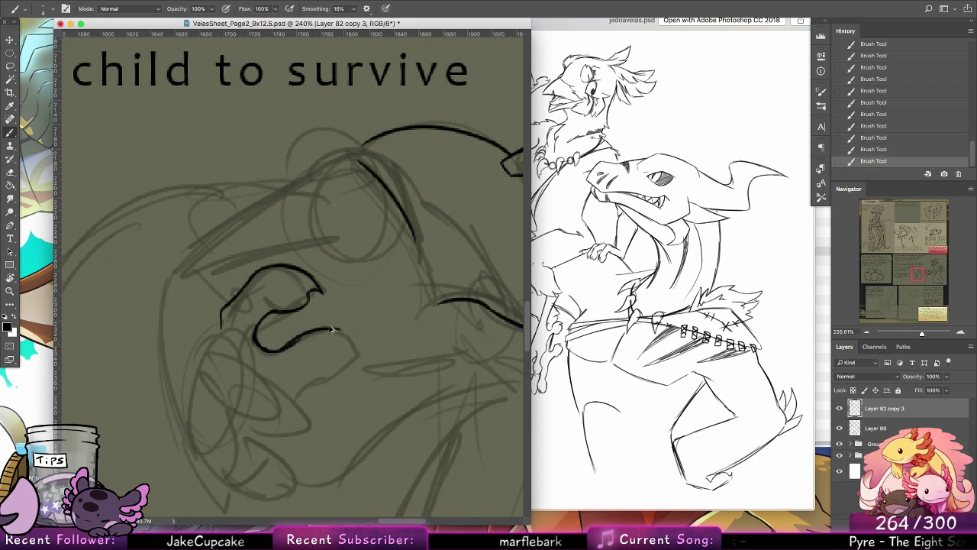
{"action": "key", "text": "super+z"}
{"action": "mouse_move", "coordinate": [283, 350]}
{"action": "left_mouse_down"}
{"action": "mouse_move", "coordinate": [333, 329]}
{"action": "mouse_move", "coordinate": [368, 359]}
{"action": "mouse_move", "coordinate": [354, 354]}
{"action": "mouse_move", "coordinate": [329, 371]}
{"action": "mouse_move", "coordinate": [353, 372]}
{"action": "mouse_move", "coordinate": [352, 363]}
{"action": "mouse_move", "coordinate": [280, 389]}
{"action": "left_mouse_up"}
{"action": "key", "text": "super+z"}
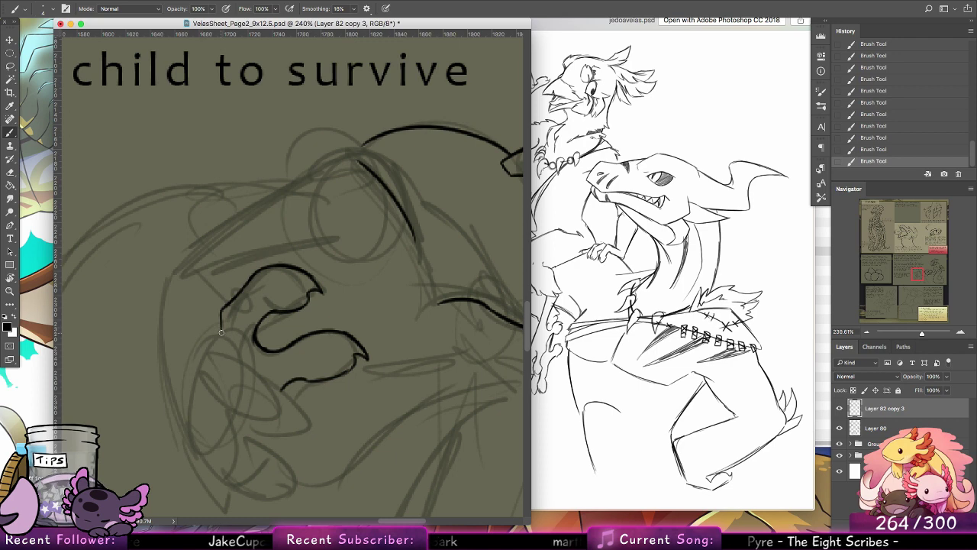
Step: Ink the three curled, clawed fingers below the thumb and the palm edge joining them to the extended finger
{"action": "mouse_move", "coordinate": [222, 330]}
{"action": "left_mouse_down"}
{"action": "mouse_move", "coordinate": [184, 332]}
{"action": "mouse_move", "coordinate": [196, 368]}
{"action": "mouse_move", "coordinate": [217, 388]}
{"action": "left_mouse_up"}
{"action": "key", "text": "super+z"}
{"action": "key", "text": "super+z"}
{"action": "key", "text": "super+z"}
{"action": "mouse_move", "coordinate": [193, 354]}
{"action": "left_mouse_down"}
{"action": "mouse_move", "coordinate": [234, 409]}
{"action": "mouse_move", "coordinate": [278, 410]}
{"action": "mouse_move", "coordinate": [268, 378]}
{"action": "mouse_move", "coordinate": [229, 340]}
{"action": "mouse_move", "coordinate": [255, 363]}
{"action": "mouse_move", "coordinate": [197, 408]}
{"action": "mouse_move", "coordinate": [229, 449]}
{"action": "mouse_move", "coordinate": [277, 460]}
{"action": "mouse_move", "coordinate": [256, 411]}
{"action": "mouse_move", "coordinate": [274, 450]}
{"action": "left_mouse_up"}
{"action": "mouse_move", "coordinate": [200, 408]}
{"action": "left_mouse_down"}
{"action": "mouse_move", "coordinate": [209, 464]}
{"action": "mouse_move", "coordinate": [191, 426]}
{"action": "mouse_move", "coordinate": [225, 484]}
{"action": "mouse_move", "coordinate": [268, 493]}
{"action": "mouse_move", "coordinate": [253, 485]}
{"action": "mouse_move", "coordinate": [258, 460]}
{"action": "mouse_move", "coordinate": [260, 487]}
{"action": "left_mouse_up"}
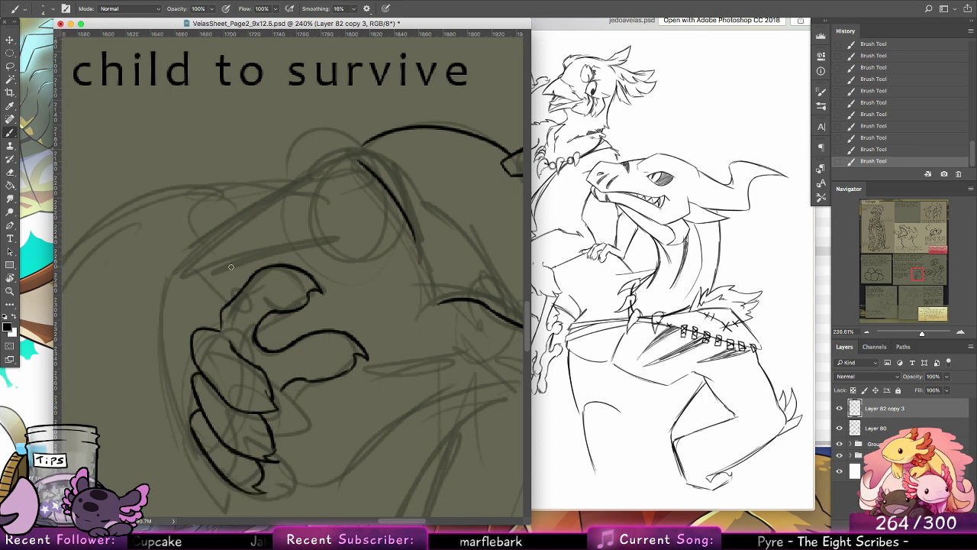
{"action": "mouse_move", "coordinate": [271, 437]}
{"action": "left_mouse_down"}
{"action": "mouse_move", "coordinate": [288, 395]}
{"action": "mouse_move", "coordinate": [279, 450]}
{"action": "mouse_move", "coordinate": [294, 382]}
{"action": "left_mouse_up"}
{"action": "key", "text": "alt+super+z"}
{"action": "key", "text": "alt+super+z"}
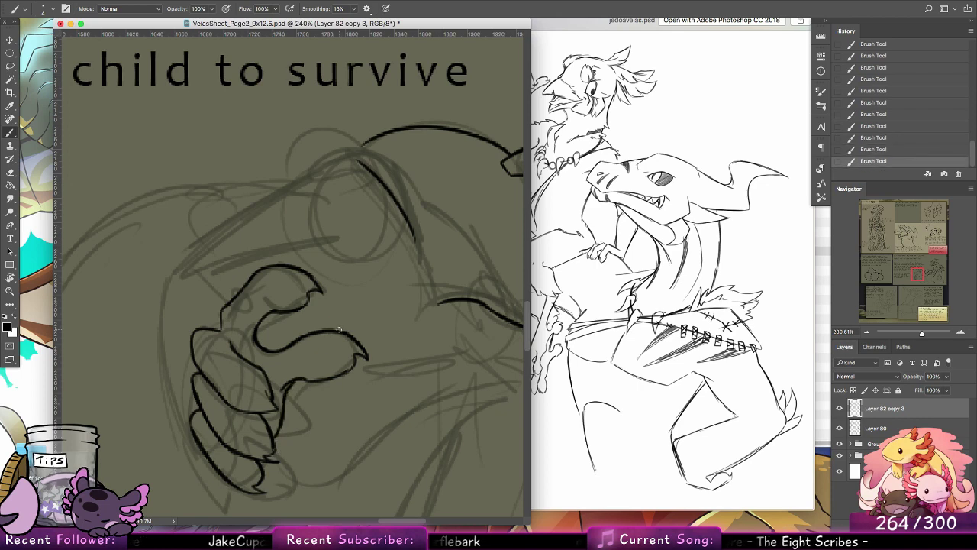
Step: Ink the outer edge of the gripped creature's arm from the lowest finger past a jagged tuft up to the back
{"action": "left_click_drag", "start_coordinate": [200, 447], "coordinate": [161, 328]}
{"action": "mouse_move", "coordinate": [176, 408]}
{"action": "left_mouse_down"}
{"action": "mouse_move", "coordinate": [163, 277]}
{"action": "mouse_move", "coordinate": [190, 210]}
{"action": "mouse_move", "coordinate": [165, 295]}
{"action": "mouse_move", "coordinate": [184, 234]}
{"action": "mouse_move", "coordinate": [180, 258]}
{"action": "mouse_move", "coordinate": [199, 222]}
{"action": "mouse_move", "coordinate": [197, 234]}
{"action": "mouse_move", "coordinate": [208, 220]}
{"action": "mouse_move", "coordinate": [198, 236]}
{"action": "mouse_move", "coordinate": [274, 188]}
{"action": "left_mouse_up"}
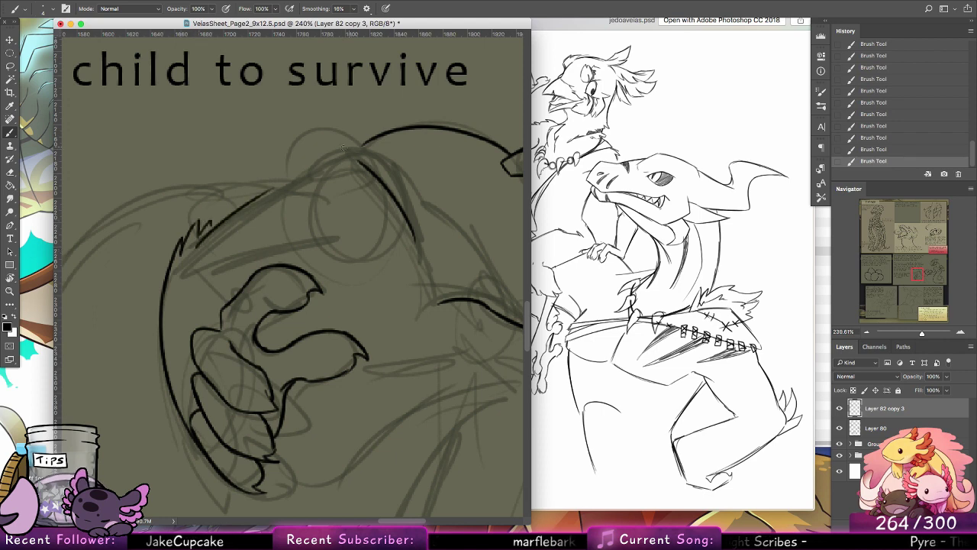
{"action": "mouse_move", "coordinate": [223, 224]}
{"action": "left_mouse_down"}
{"action": "mouse_move", "coordinate": [270, 187]}
{"action": "mouse_move", "coordinate": [363, 164]}
{"action": "left_mouse_up"}
{"action": "key", "text": "super+z"}
{"action": "left_click_drag", "start_coordinate": [301, 168], "coordinate": [353, 149]}
{"action": "left_click_drag", "start_coordinate": [340, 155], "coordinate": [376, 136]}
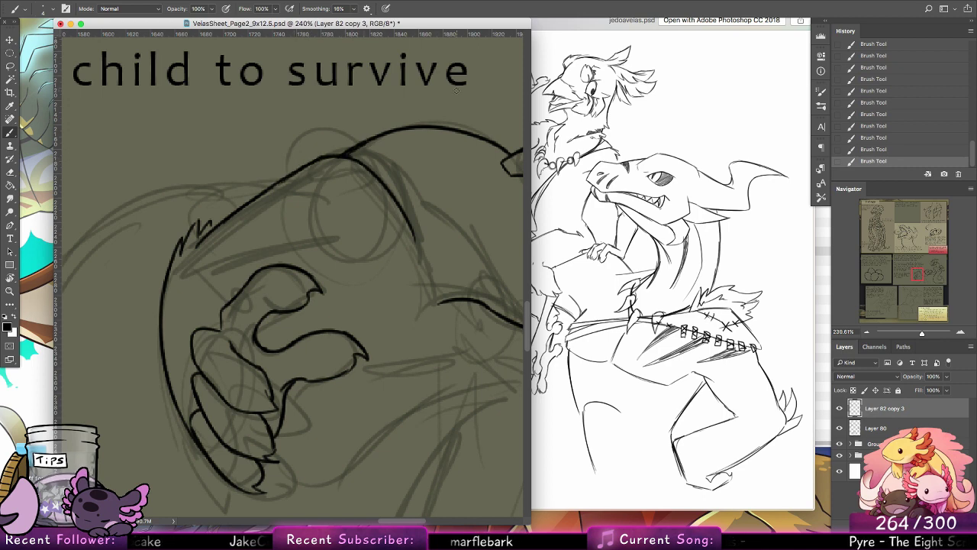
Step: Ink the inner line of the gripped creature's arm and the short wrist line connecting it to the hand
{"action": "mouse_move", "coordinate": [349, 257]}
{"action": "left_mouse_down"}
{"action": "mouse_move", "coordinate": [313, 254]}
{"action": "mouse_move", "coordinate": [330, 241]}
{"action": "mouse_move", "coordinate": [232, 271]}
{"action": "left_mouse_up"}
{"action": "key", "text": "super+z"}
{"action": "key", "text": "super+z"}
{"action": "mouse_move", "coordinate": [340, 242]}
{"action": "left_mouse_down"}
{"action": "mouse_move", "coordinate": [237, 259]}
{"action": "mouse_move", "coordinate": [234, 298]}
{"action": "left_mouse_up"}
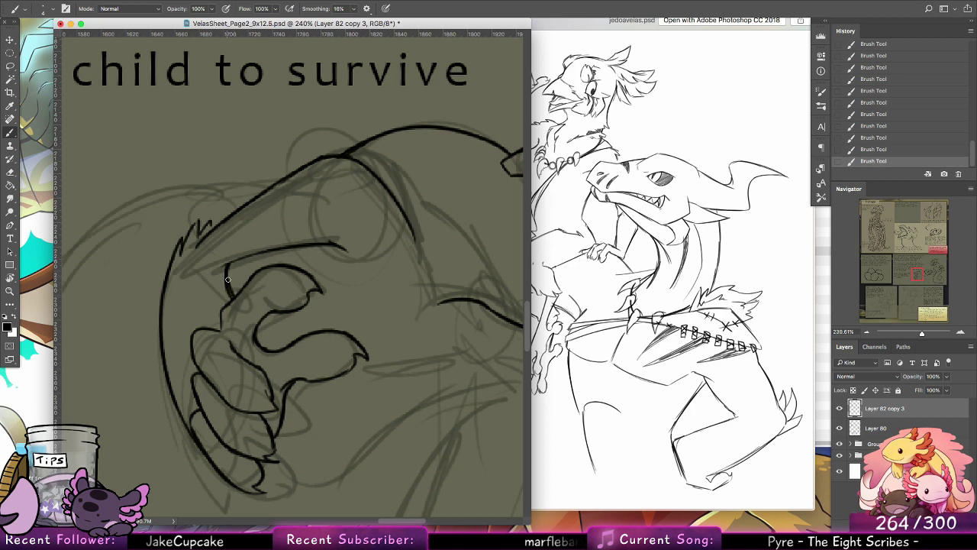
{"action": "left_click_drag", "start_coordinate": [221, 266], "coordinate": [267, 252]}
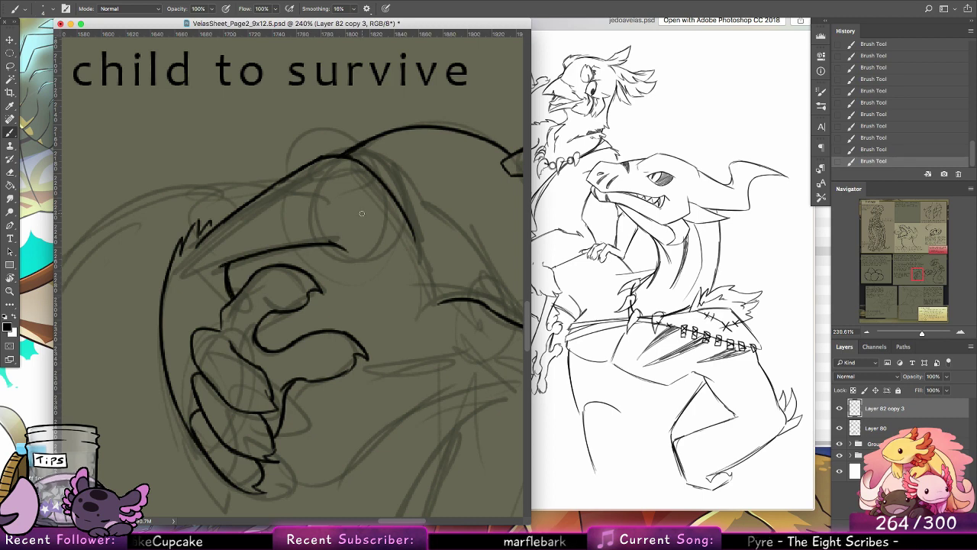
Step: Save the document and hide the Layer 80 sketch to check the line art across the whole page
{"action": "key", "text": "space"}
{"action": "mouse_move", "coordinate": [456, 324]}
{"action": "left_mouse_down"}
{"action": "mouse_move", "coordinate": [393, 327]}
{"action": "mouse_move", "coordinate": [395, 204]}
{"action": "left_mouse_up"}
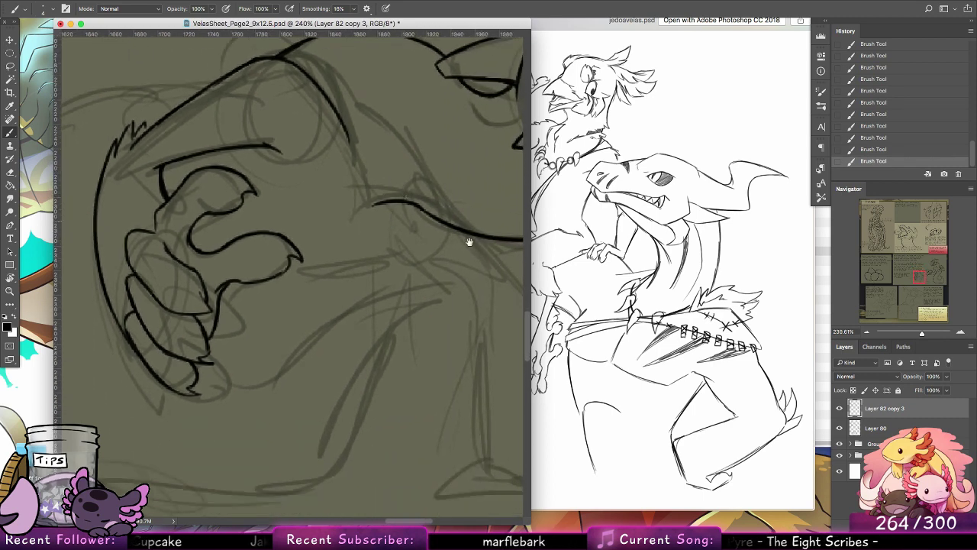
{"action": "mouse_move", "coordinate": [450, 264]}
{"action": "left_mouse_down"}
{"action": "mouse_move", "coordinate": [387, 345]}
{"action": "mouse_move", "coordinate": [352, 334]}
{"action": "left_mouse_up"}
{"action": "left_click_drag", "start_coordinate": [453, 374], "coordinate": [305, 456]}
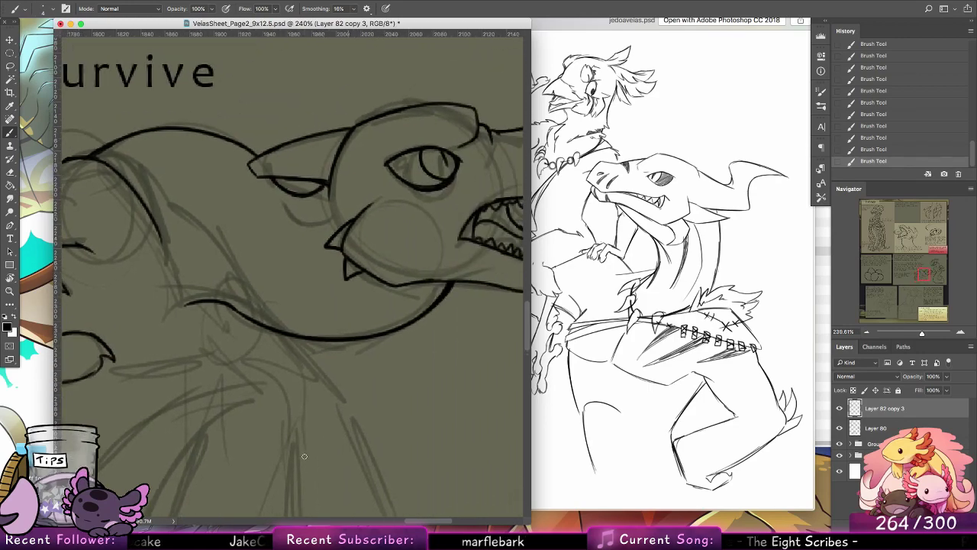
{"action": "left_click", "coordinate": [9, 290]}
{"action": "left_click_drag", "start_coordinate": [399, 253], "coordinate": [337, 248]}
{"action": "key", "text": "super+s"}
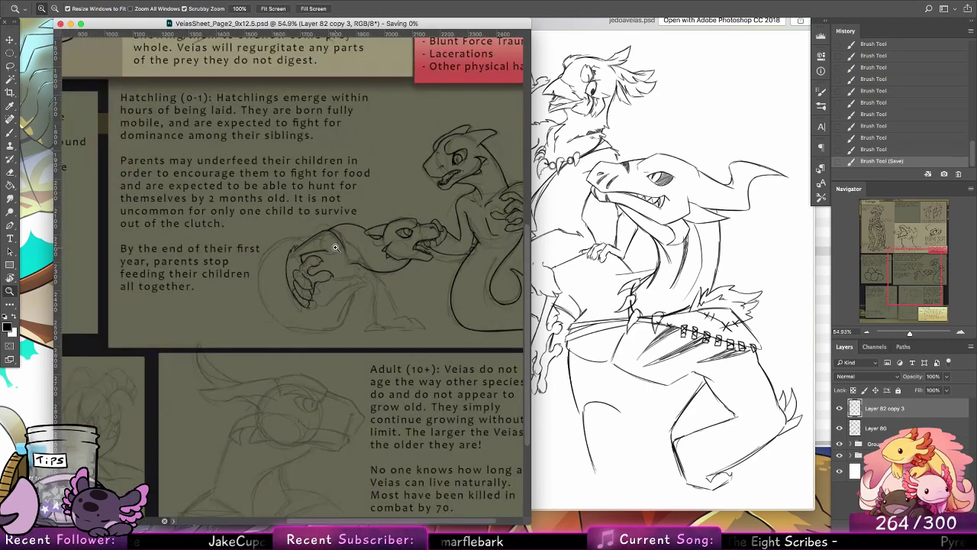
{"action": "left_click_drag", "start_coordinate": [490, 225], "coordinate": [467, 228]}
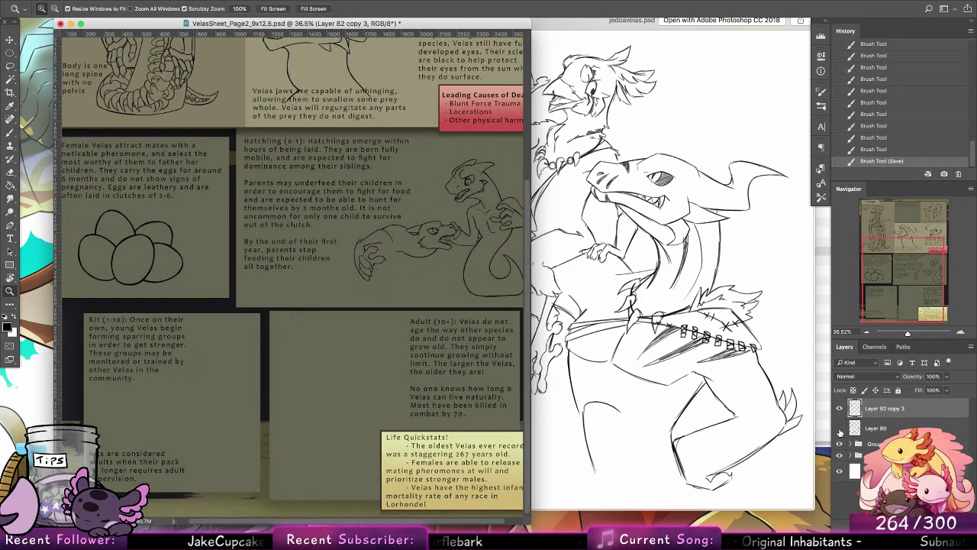
{"action": "left_click_drag", "start_coordinate": [517, 348], "coordinate": [501, 355]}
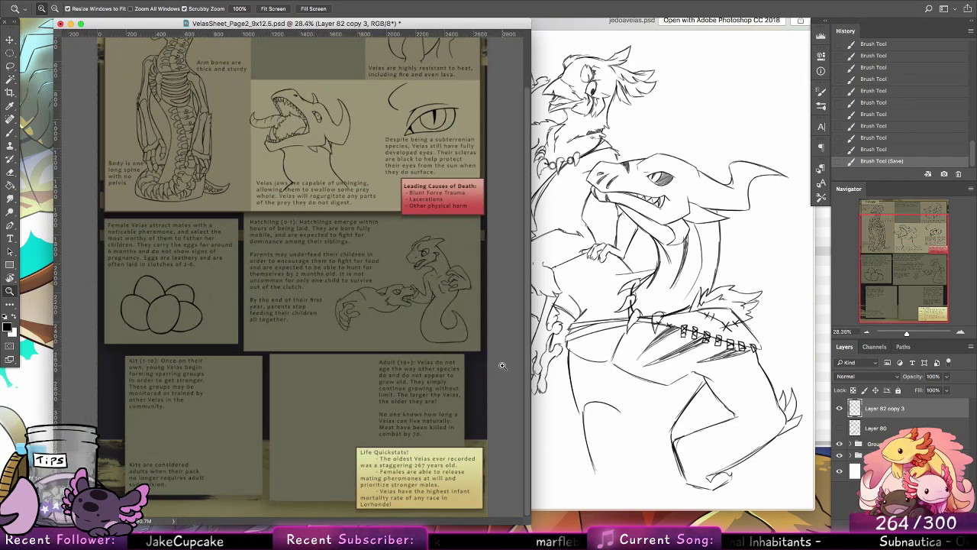
Step: Close the sketch preview and its Finder window, switch back to Photoshop and show the Layer 80 sketch again
{"action": "left_click", "coordinate": [664, 321]}
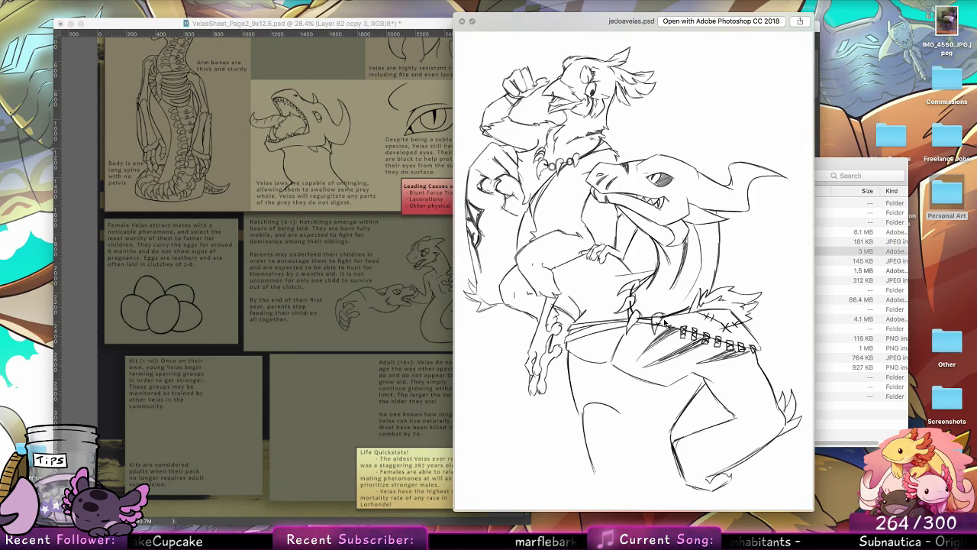
{"action": "key", "text": "space"}
{"action": "left_click", "coordinate": [522, 164]}
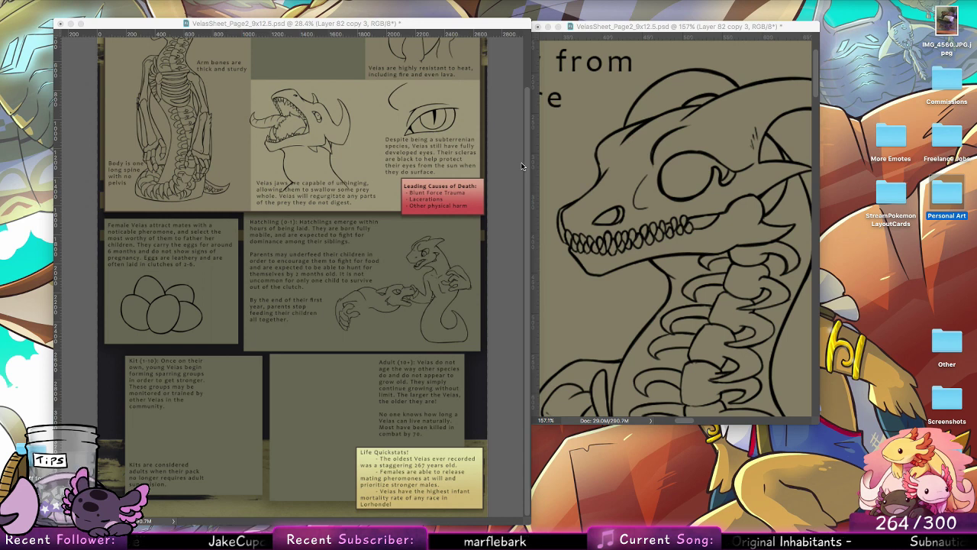
{"action": "key", "text": "Tab"}
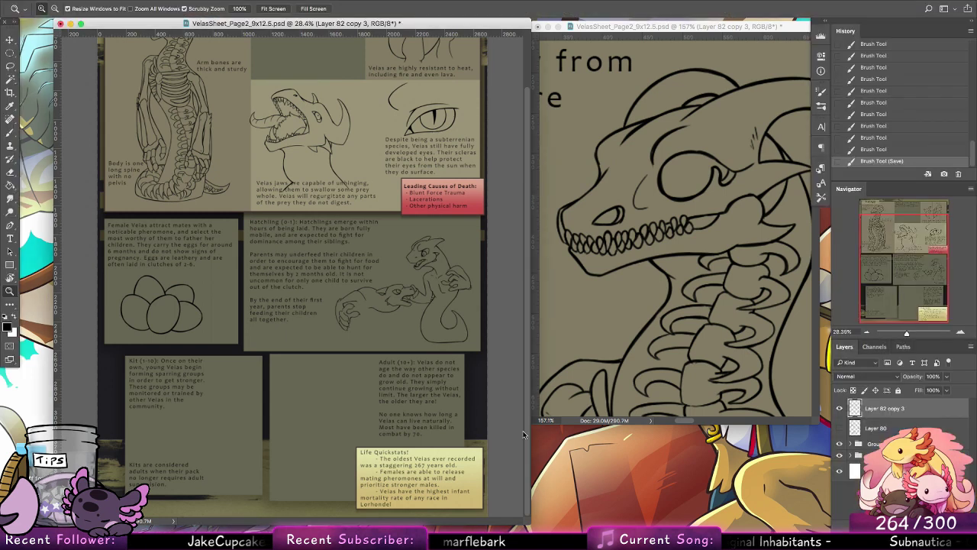
{"action": "left_click", "coordinate": [840, 429]}
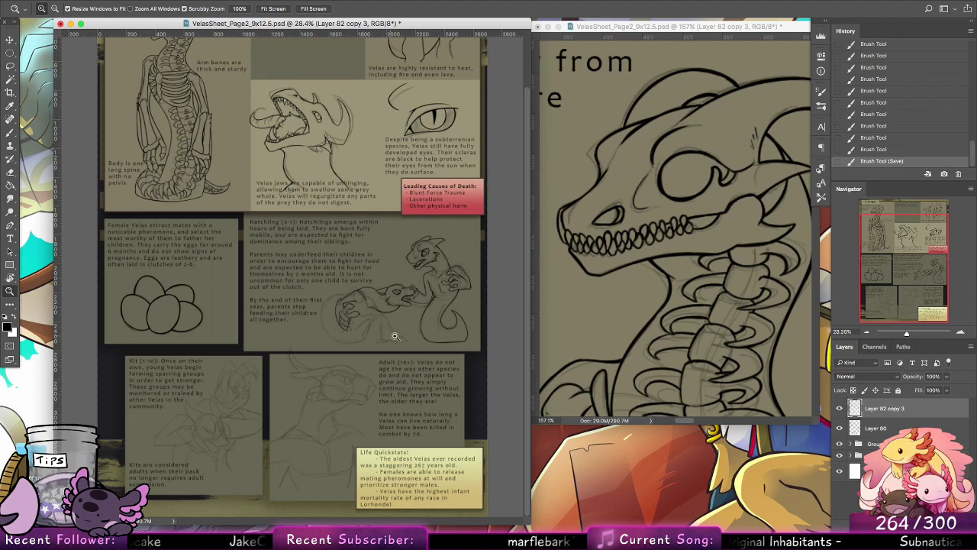
Step: Ink the forearm edges of the gripped creature from the thumb and hand toward the chest, plus a short palm line
{"action": "left_click_drag", "start_coordinate": [400, 336], "coordinate": [458, 344]}
{"action": "mouse_move", "coordinate": [335, 325]}
{"action": "left_mouse_down"}
{"action": "mouse_move", "coordinate": [364, 345]}
{"action": "mouse_move", "coordinate": [435, 362]}
{"action": "left_mouse_up"}
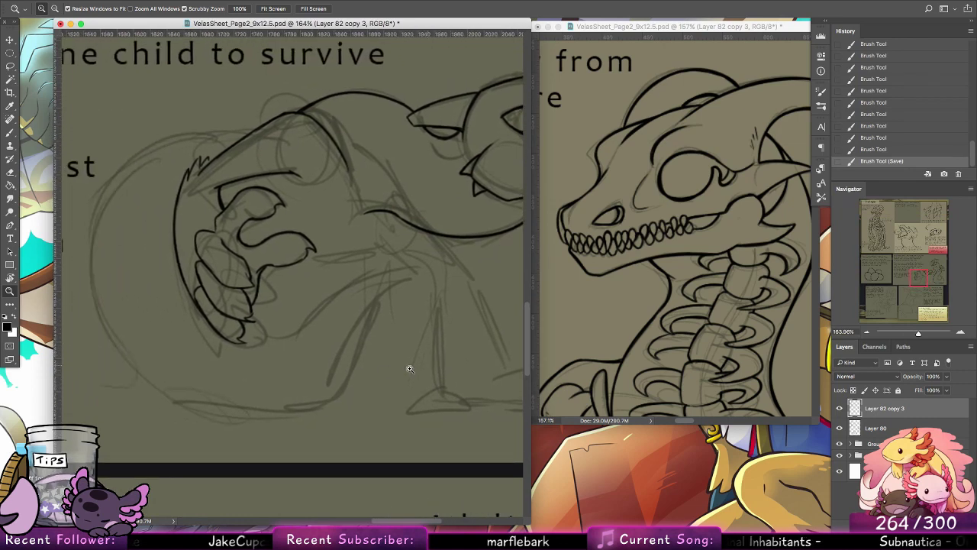
{"action": "left_click", "coordinate": [10, 133]}
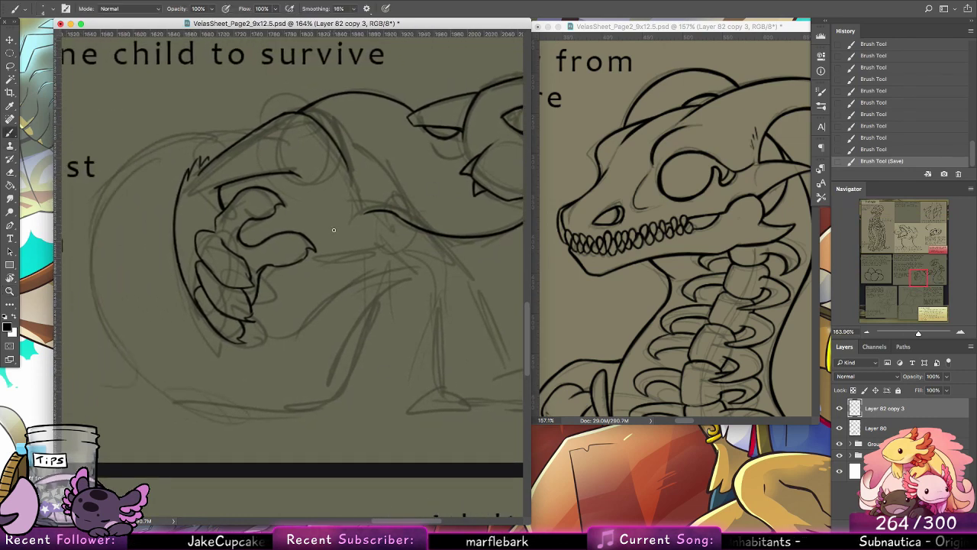
{"action": "left_click_drag", "start_coordinate": [324, 233], "coordinate": [333, 228]}
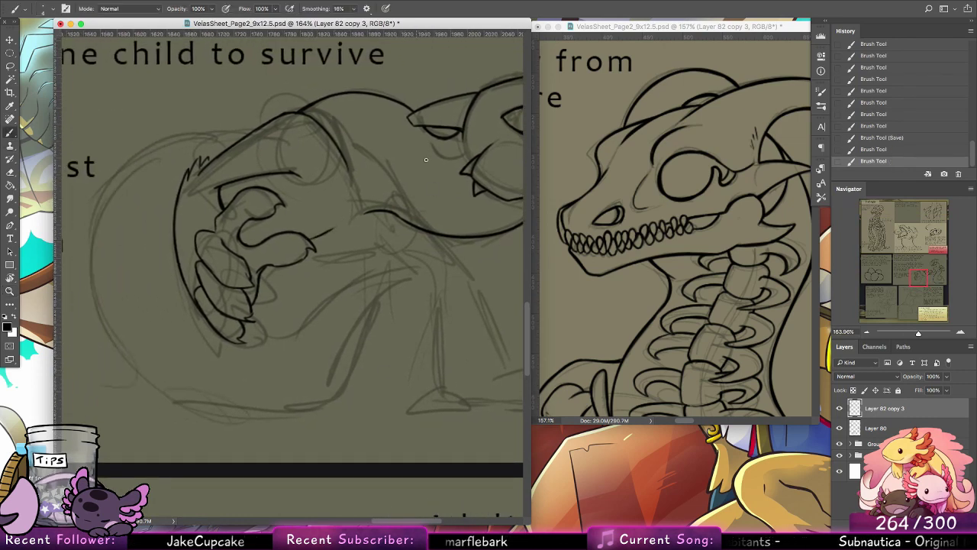
{"action": "mouse_move", "coordinate": [304, 261]}
{"action": "left_mouse_down"}
{"action": "mouse_move", "coordinate": [408, 229]}
{"action": "mouse_move", "coordinate": [377, 245]}
{"action": "left_mouse_up"}
{"action": "left_click_drag", "start_coordinate": [349, 256], "coordinate": [393, 243]}
{"action": "key", "text": "super+z"}
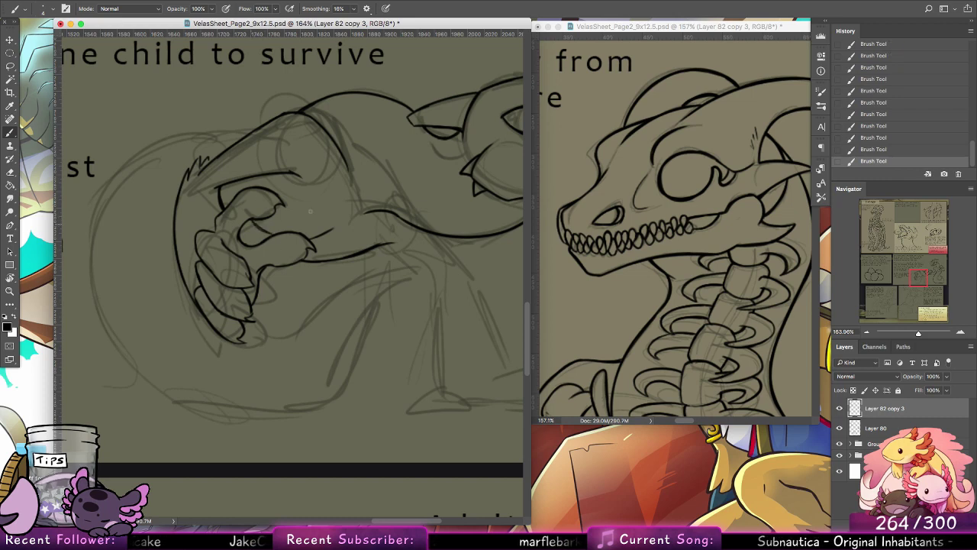
{"action": "mouse_move", "coordinate": [255, 222]}
{"action": "left_mouse_down"}
{"action": "mouse_move", "coordinate": [271, 235]}
{"action": "mouse_move", "coordinate": [265, 217]}
{"action": "left_mouse_up"}
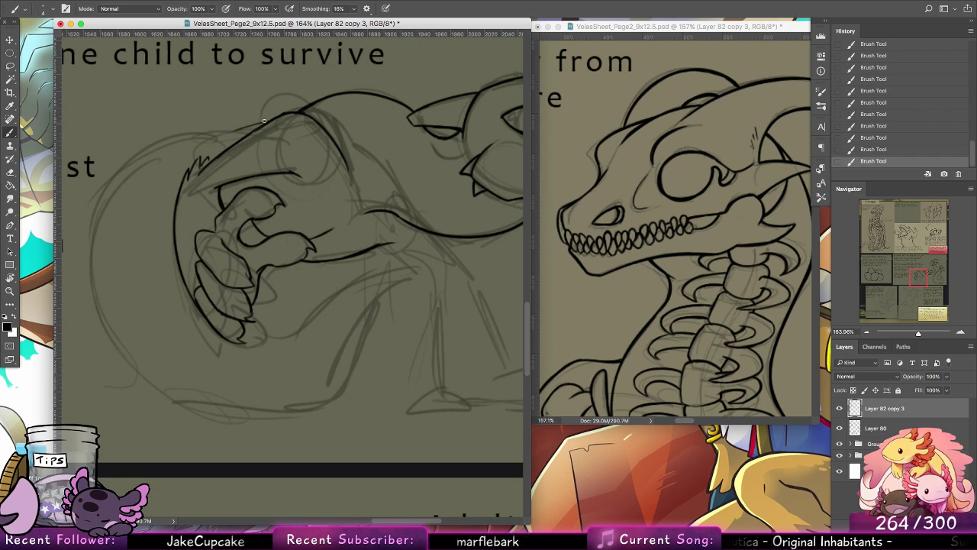
Step: Ink the upper arc of the gripped creature's curled tail, sweeping outward from behind the shoulder
{"action": "mouse_move", "coordinate": [224, 132]}
{"action": "left_mouse_down"}
{"action": "mouse_move", "coordinate": [113, 161]}
{"action": "mouse_move", "coordinate": [183, 138]}
{"action": "mouse_move", "coordinate": [128, 161]}
{"action": "left_mouse_up"}
{"action": "key", "text": "super+z"}
{"action": "mouse_move", "coordinate": [178, 139]}
{"action": "left_mouse_down"}
{"action": "mouse_move", "coordinate": [147, 154]}
{"action": "mouse_move", "coordinate": [92, 240]}
{"action": "left_mouse_up"}
{"action": "key", "text": "super+z"}
{"action": "key", "text": "super+z"}
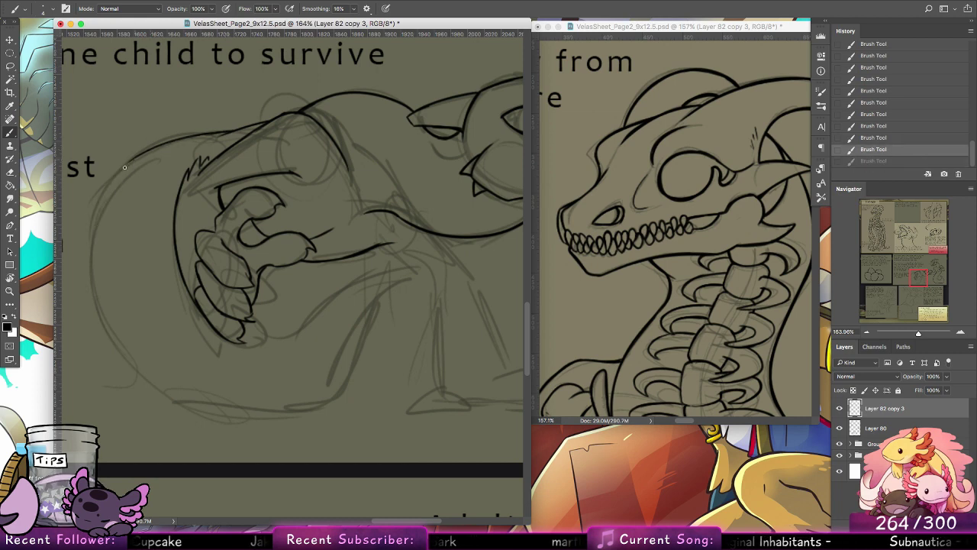
{"action": "left_click_drag", "start_coordinate": [134, 161], "coordinate": [91, 240]}
{"action": "key", "text": "super+z"}
{"action": "left_click_drag", "start_coordinate": [133, 158], "coordinate": [90, 224]}
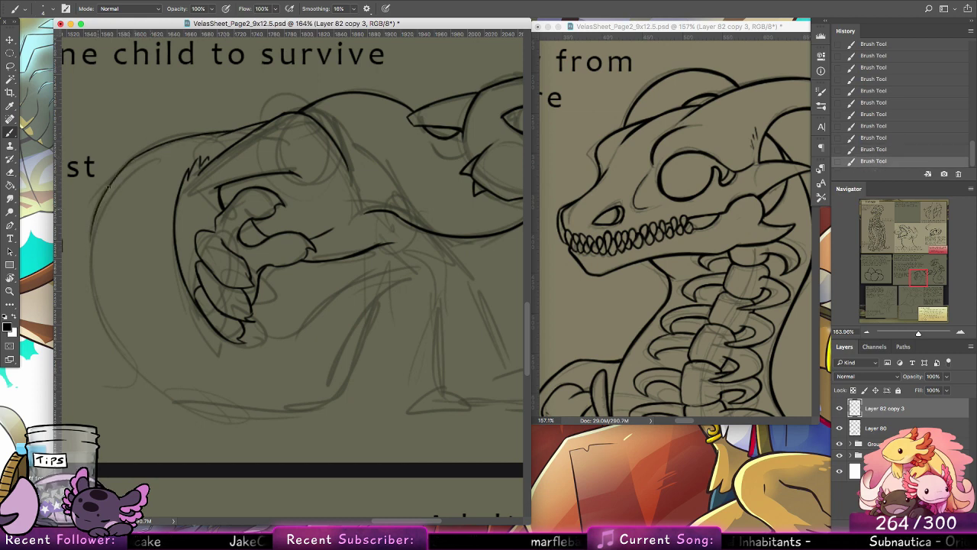
Step: Ink the outer side of the curled tail from the upper arc down to the start of its underside
{"action": "left_click_drag", "start_coordinate": [91, 260], "coordinate": [113, 182]}
{"action": "key", "text": "super+alt+z"}
{"action": "left_click_drag", "start_coordinate": [92, 248], "coordinate": [151, 144]}
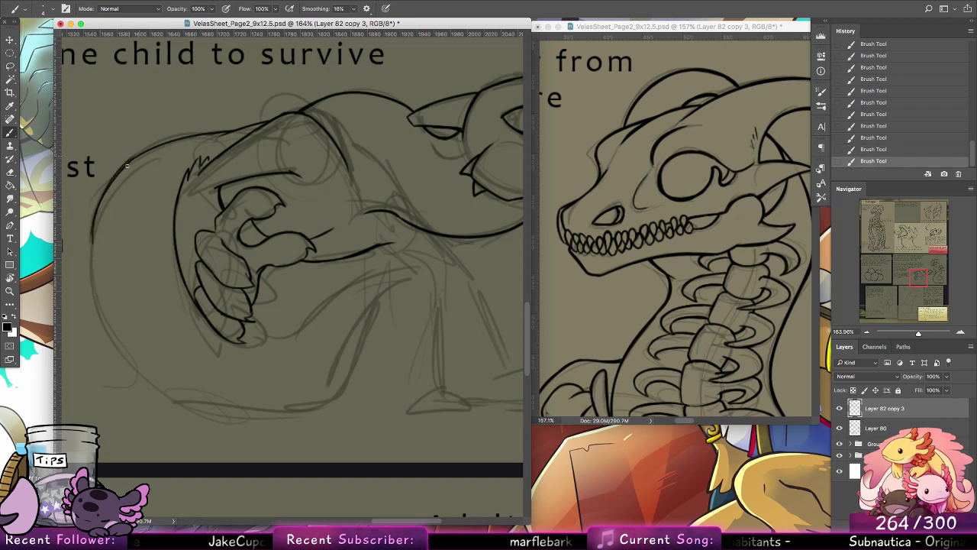
{"action": "key", "text": "super+alt+z"}
{"action": "mouse_move", "coordinate": [98, 216]}
{"action": "left_mouse_down"}
{"action": "mouse_move", "coordinate": [159, 145]}
{"action": "mouse_move", "coordinate": [115, 181]}
{"action": "mouse_move", "coordinate": [176, 137]}
{"action": "mouse_move", "coordinate": [143, 154]}
{"action": "mouse_move", "coordinate": [170, 142]}
{"action": "mouse_move", "coordinate": [119, 175]}
{"action": "mouse_move", "coordinate": [210, 130]}
{"action": "mouse_move", "coordinate": [111, 186]}
{"action": "mouse_move", "coordinate": [91, 269]}
{"action": "left_mouse_up"}
{"action": "key", "text": "super+alt+z"}
{"action": "left_click_drag", "start_coordinate": [91, 233], "coordinate": [106, 321]}
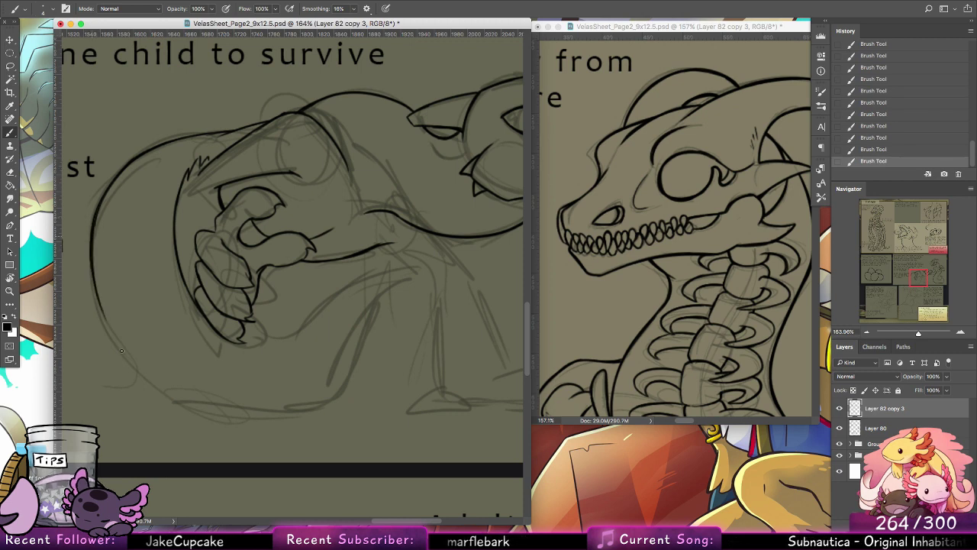
{"action": "left_click_drag", "start_coordinate": [96, 279], "coordinate": [132, 363]}
{"action": "mouse_move", "coordinate": [101, 307]}
{"action": "left_mouse_down"}
{"action": "mouse_move", "coordinate": [142, 376]}
{"action": "mouse_move", "coordinate": [184, 416]}
{"action": "left_mouse_up"}
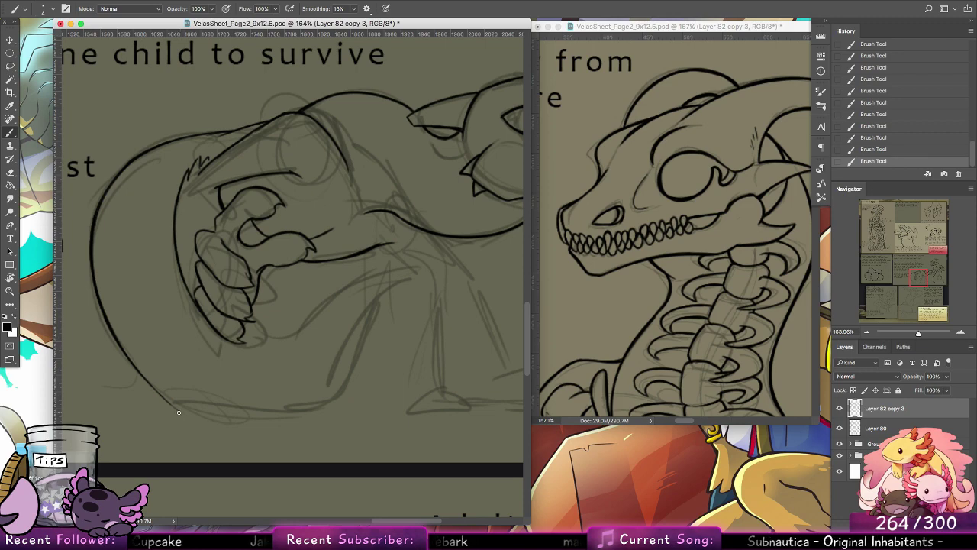
Step: Rotate the canvas and ink the underside of the curled tail along the sketch up to its bend
{"action": "left_click", "coordinate": [12, 275]}
{"action": "left_click_drag", "start_coordinate": [223, 189], "coordinate": [324, 228]}
{"action": "mouse_move", "coordinate": [212, 204]}
{"action": "left_mouse_down"}
{"action": "mouse_move", "coordinate": [227, 197]}
{"action": "mouse_move", "coordinate": [314, 261]}
{"action": "left_mouse_up"}
{"action": "left_click", "coordinate": [12, 133]}
{"action": "mouse_move", "coordinate": [249, 172]}
{"action": "left_mouse_down"}
{"action": "mouse_move", "coordinate": [216, 220]}
{"action": "mouse_move", "coordinate": [211, 290]}
{"action": "mouse_move", "coordinate": [214, 223]}
{"action": "mouse_move", "coordinate": [212, 334]}
{"action": "left_mouse_up"}
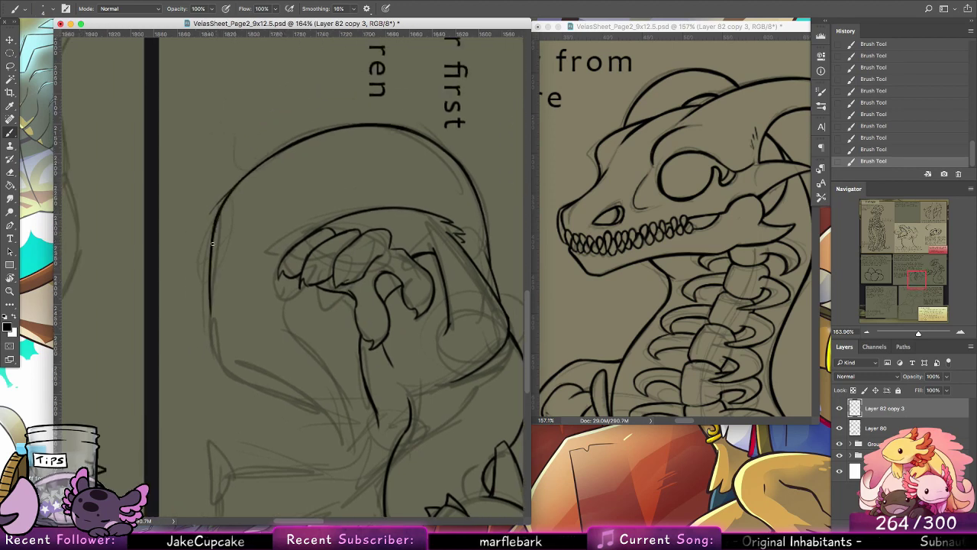
{"action": "left_click_drag", "start_coordinate": [213, 243], "coordinate": [212, 332]}
{"action": "key", "text": "ctrl+z"}
{"action": "left_click_drag", "start_coordinate": [210, 265], "coordinate": [213, 342]}
{"action": "left_click_drag", "start_coordinate": [211, 295], "coordinate": [224, 373]}
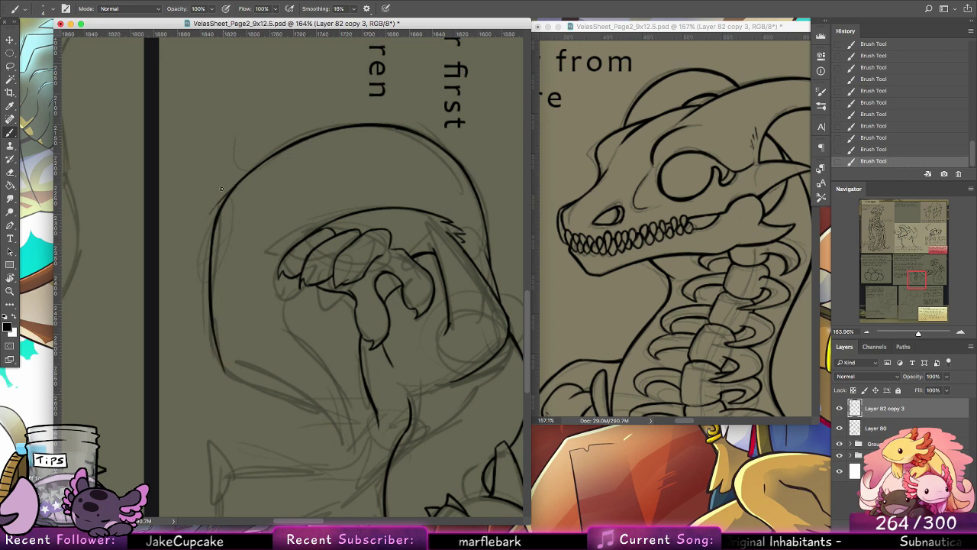
Step: Erase the rough overlap on the tail's lower curve and redraw the join smoothly
{"action": "left_click", "coordinate": [11, 173]}
{"action": "mouse_move", "coordinate": [226, 187]}
{"action": "left_mouse_down"}
{"action": "mouse_move", "coordinate": [220, 203]}
{"action": "mouse_move", "coordinate": [231, 180]}
{"action": "mouse_move", "coordinate": [224, 202]}
{"action": "left_mouse_up"}
{"action": "key", "text": "b"}
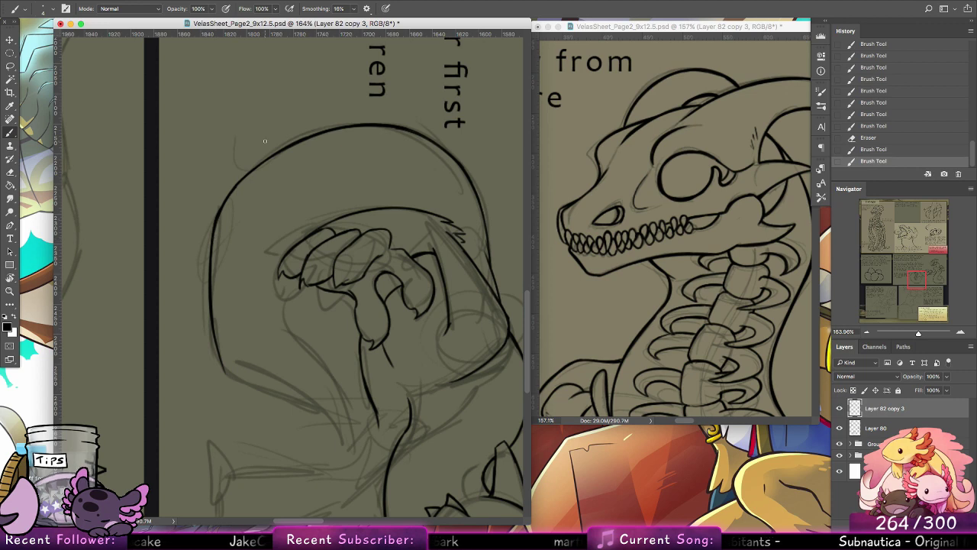
Step: Ink the short curve where the forearm's lower line bends into the rear edge of the supporting front leg
{"action": "mouse_move", "coordinate": [412, 421]}
{"action": "left_mouse_down"}
{"action": "mouse_move", "coordinate": [427, 330]}
{"action": "mouse_move", "coordinate": [348, 358]}
{"action": "left_mouse_up"}
{"action": "left_click_drag", "start_coordinate": [369, 318], "coordinate": [346, 362]}
{"action": "left_click_drag", "start_coordinate": [370, 316], "coordinate": [343, 362]}
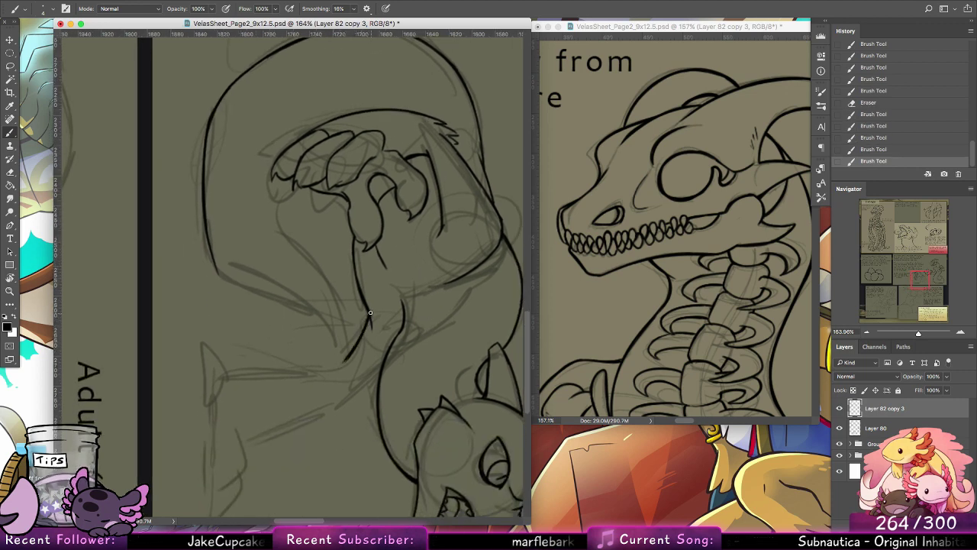
{"action": "left_click_drag", "start_coordinate": [362, 298], "coordinate": [369, 319]}
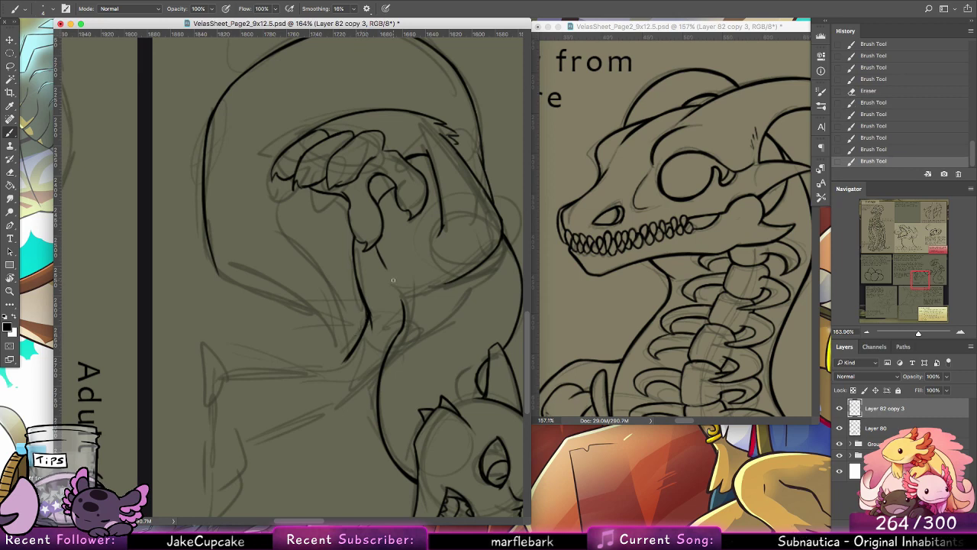
Step: Return the canvas to upright and ink the tail's inner edge from below the fingers toward the supporting leg
{"action": "double_click", "coordinate": [9, 278]}
{"action": "left_click", "coordinate": [9, 133]}
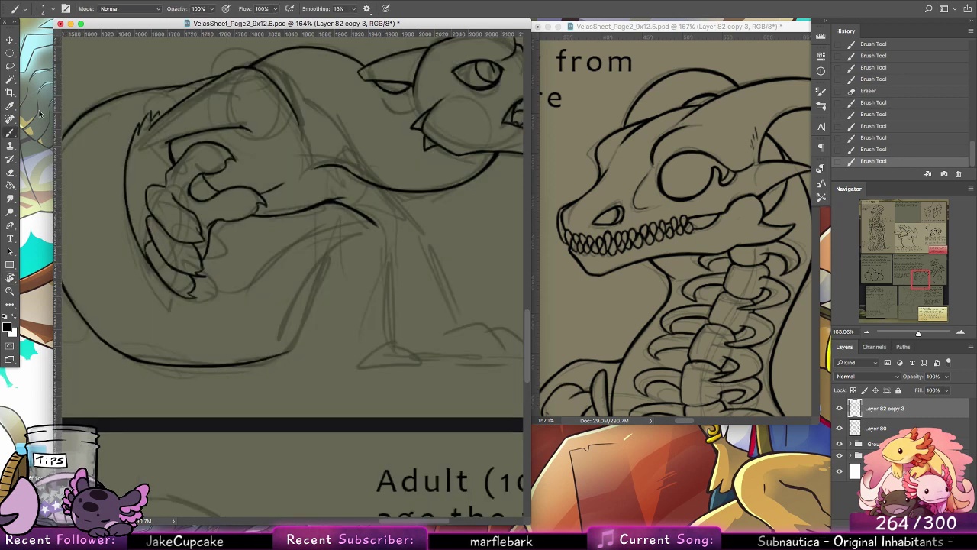
{"action": "mouse_move", "coordinate": [193, 280]}
{"action": "left_mouse_down"}
{"action": "mouse_move", "coordinate": [229, 295]}
{"action": "mouse_move", "coordinate": [276, 281]}
{"action": "mouse_move", "coordinate": [357, 233]}
{"action": "mouse_move", "coordinate": [313, 290]}
{"action": "left_mouse_up"}
{"action": "key", "text": "super+z"}
Step: Ink the tail's outer edge from its underside curving upward toward the supporting leg
{"action": "key", "text": "super+z"}
{"action": "left_click_drag", "start_coordinate": [267, 356], "coordinate": [318, 309]}
{"action": "key", "text": "super+z"}
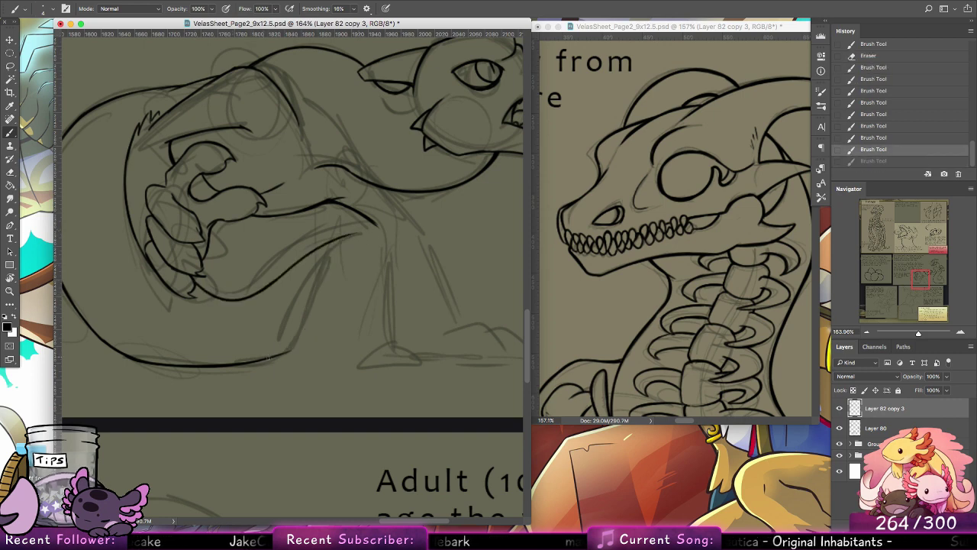
{"action": "left_click_drag", "start_coordinate": [267, 357], "coordinate": [321, 302]}
{"action": "left_click_drag", "start_coordinate": [296, 339], "coordinate": [354, 249]}
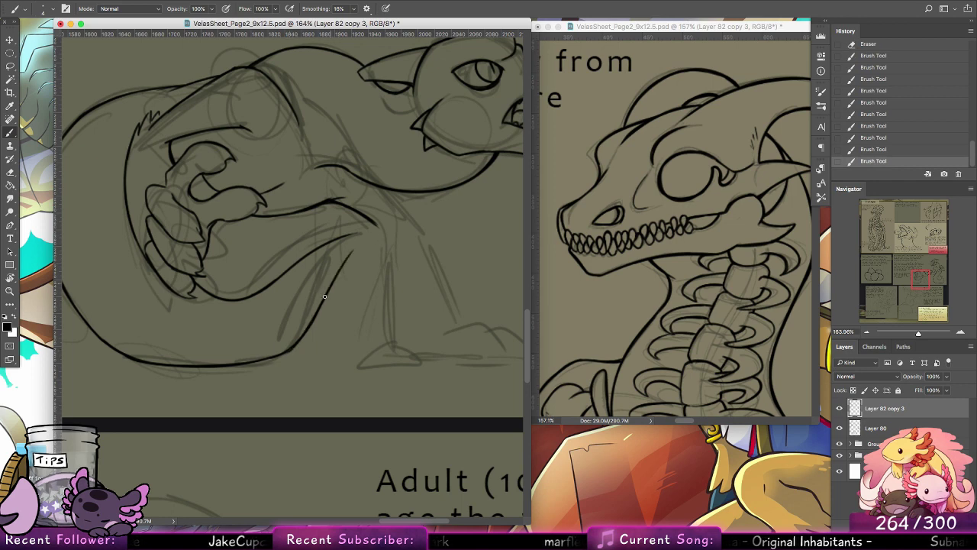
{"action": "key", "text": "super+z"}
{"action": "left_click_drag", "start_coordinate": [312, 319], "coordinate": [359, 241]}
{"action": "key", "text": "super+z"}
{"action": "left_click_drag", "start_coordinate": [318, 313], "coordinate": [353, 265]}
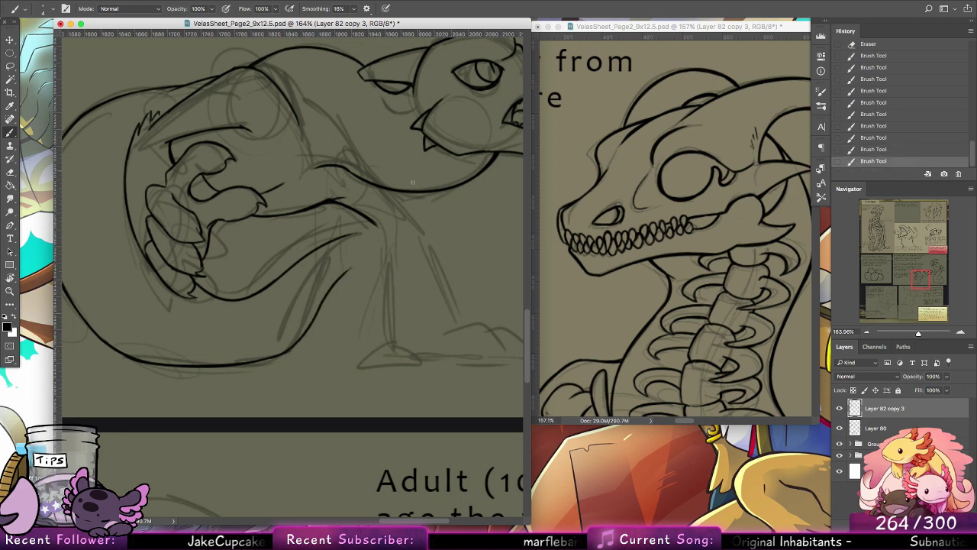
Step: Ink the top of the supporting leg's front edge and its rear edge down to the ankle, undoing the trial foot strokes
{"action": "mouse_move", "coordinate": [390, 191]}
{"action": "left_mouse_down"}
{"action": "mouse_move", "coordinate": [432, 243]}
{"action": "mouse_move", "coordinate": [397, 194]}
{"action": "left_mouse_up"}
{"action": "key", "text": "super+z"}
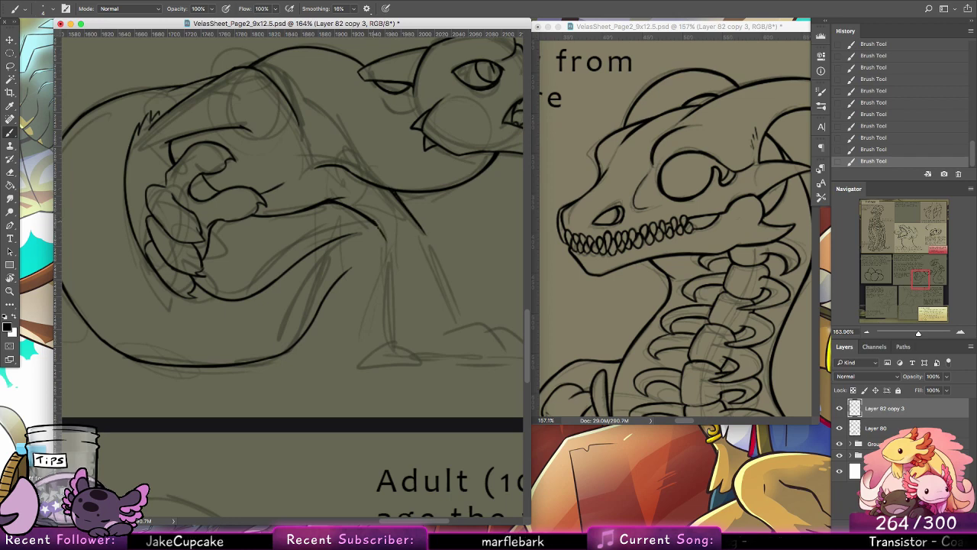
{"action": "left_click_drag", "start_coordinate": [378, 227], "coordinate": [391, 298]}
{"action": "left_click_drag", "start_coordinate": [392, 258], "coordinate": [388, 329]}
{"action": "mouse_move", "coordinate": [388, 286]}
{"action": "left_mouse_down"}
{"action": "mouse_move", "coordinate": [387, 347]}
{"action": "mouse_move", "coordinate": [350, 361]}
{"action": "left_mouse_up"}
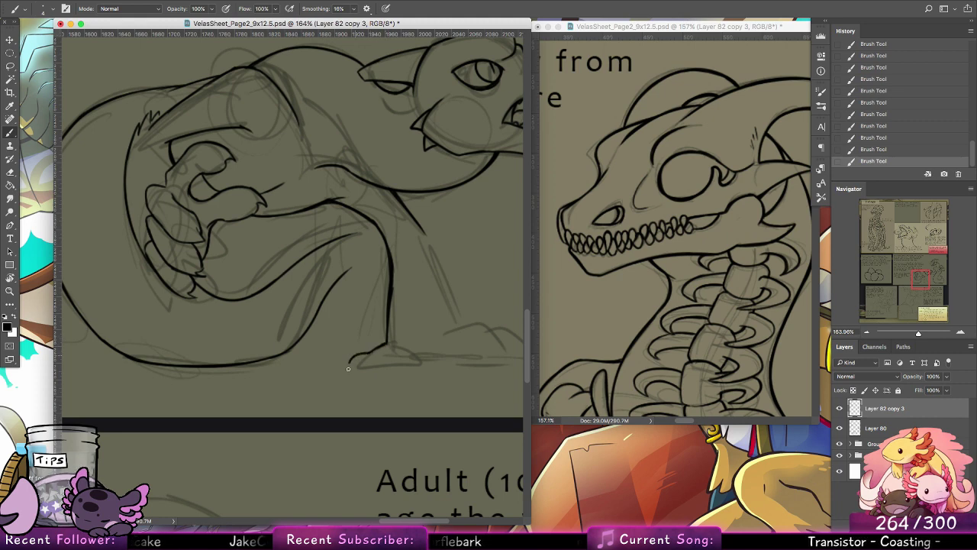
{"action": "key", "text": "ctrl+z"}
{"action": "key", "text": "ctrl+z"}
{"action": "key", "text": "ctrl+z"}
{"action": "key", "text": "ctrl+z"}
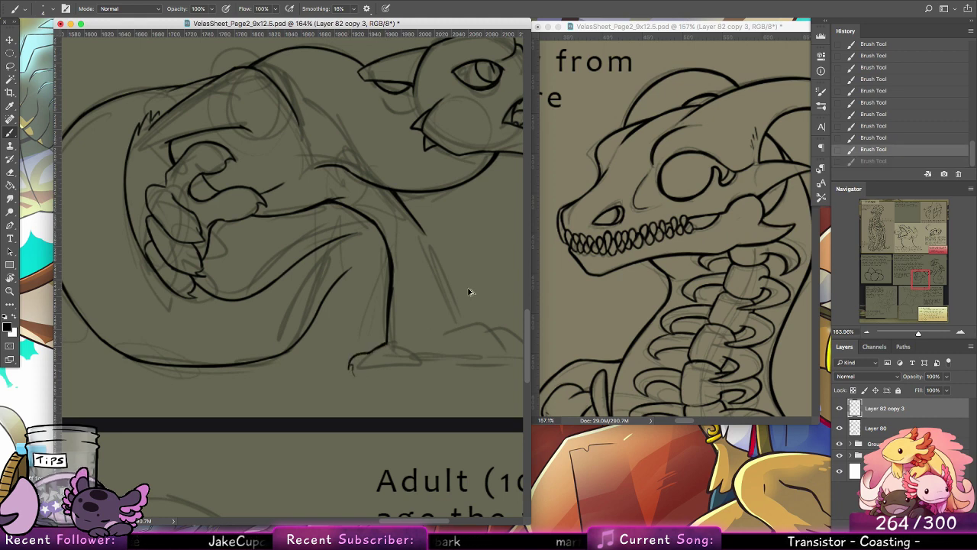
Step: Clean up the supporting leg's lines with the eraser and ink the rear part of its foot and sole
{"action": "left_click", "coordinate": [13, 172]}
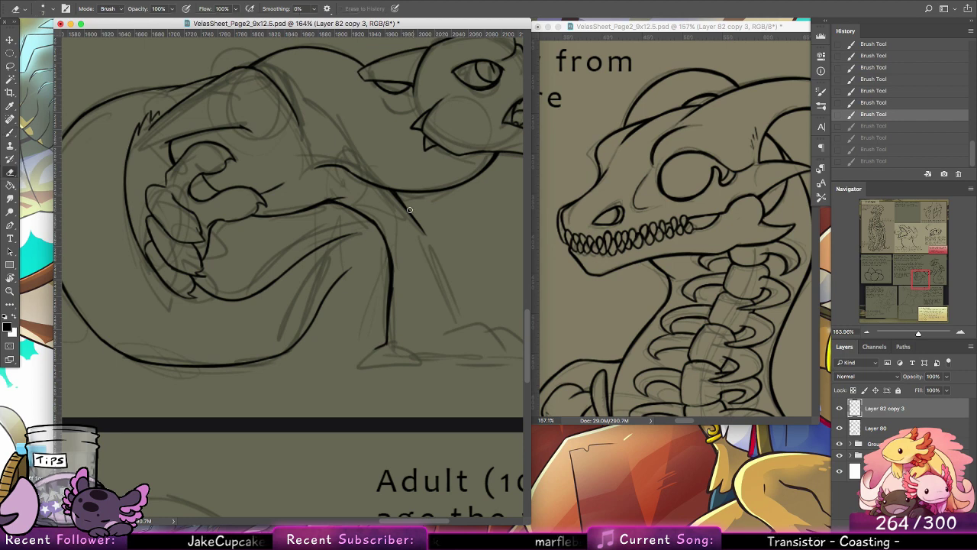
{"action": "mouse_move", "coordinate": [397, 275]}
{"action": "left_mouse_down"}
{"action": "mouse_move", "coordinate": [393, 294]}
{"action": "mouse_move", "coordinate": [461, 245]}
{"action": "left_mouse_up"}
{"action": "left_click", "coordinate": [11, 132]}
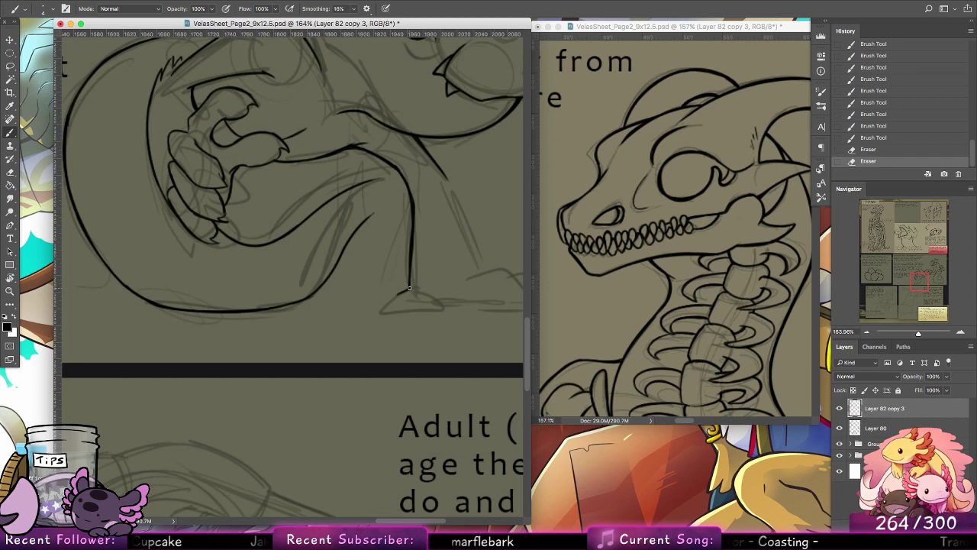
{"action": "mouse_move", "coordinate": [409, 289]}
{"action": "left_mouse_down"}
{"action": "mouse_move", "coordinate": [374, 303]}
{"action": "mouse_move", "coordinate": [377, 312]}
{"action": "mouse_move", "coordinate": [458, 304]}
{"action": "left_mouse_up"}
{"action": "key", "text": "super+z"}
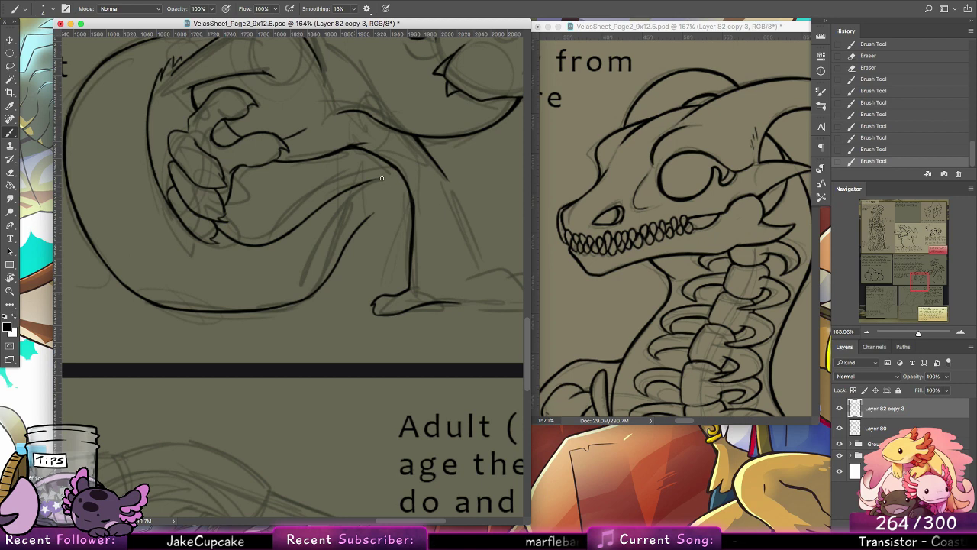
Step: Extend the tail's inner and outer edges until they meet the rear of the supporting leg
{"action": "left_click_drag", "start_coordinate": [365, 182], "coordinate": [406, 179]}
{"action": "key", "text": "super+z"}
{"action": "key", "text": "super+z"}
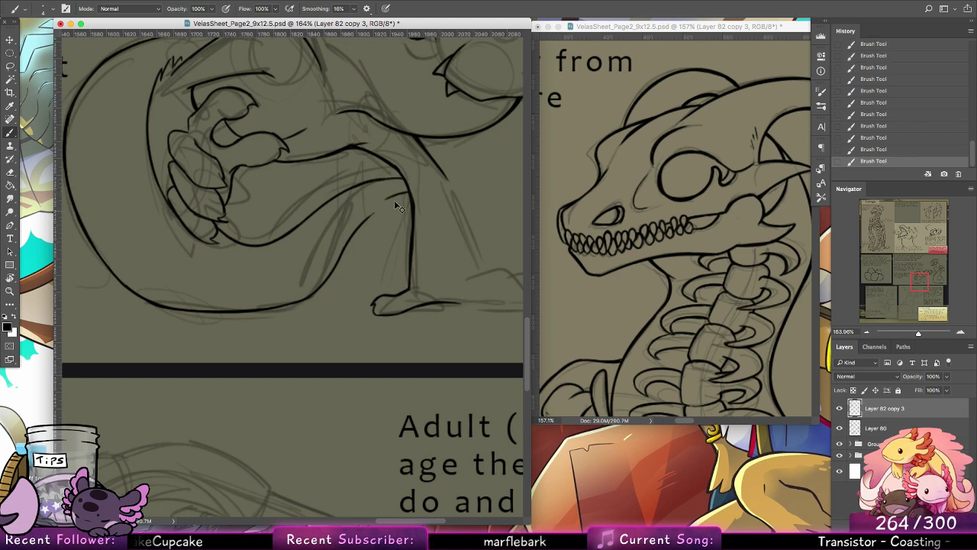
{"action": "mouse_move", "coordinate": [371, 215]}
{"action": "left_mouse_down"}
{"action": "mouse_move", "coordinate": [413, 197]}
{"action": "mouse_move", "coordinate": [396, 200]}
{"action": "mouse_move", "coordinate": [407, 203]}
{"action": "mouse_move", "coordinate": [369, 242]}
{"action": "mouse_move", "coordinate": [325, 250]}
{"action": "left_mouse_up"}
{"action": "key", "text": "super+z"}
Step: Ink the supporting leg's front edge down to the ground and finish the foot with clawed toes
{"action": "left_click_drag", "start_coordinate": [358, 193], "coordinate": [387, 267]}
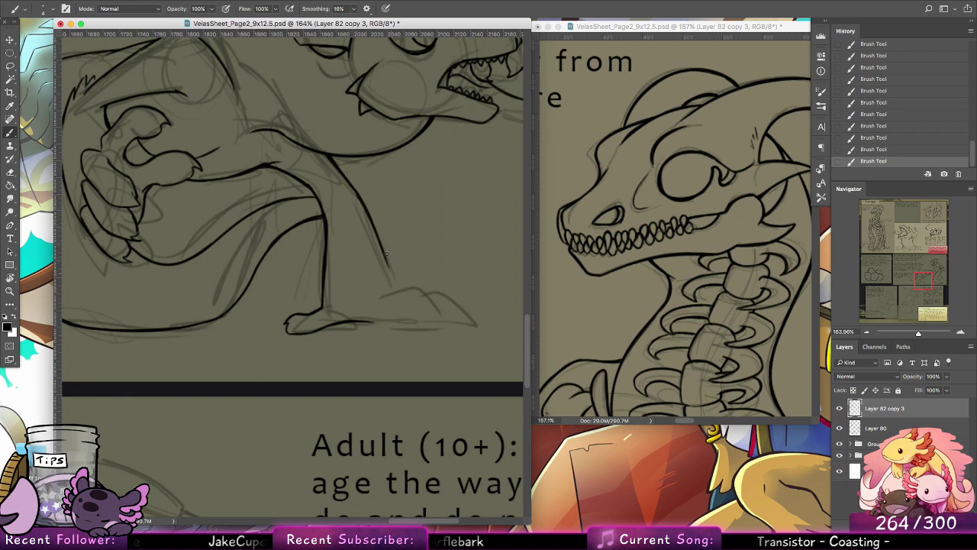
{"action": "key", "text": "super+z"}
{"action": "mouse_move", "coordinate": [359, 197]}
{"action": "left_mouse_down"}
{"action": "mouse_move", "coordinate": [398, 291]}
{"action": "mouse_move", "coordinate": [433, 297]}
{"action": "mouse_move", "coordinate": [451, 325]}
{"action": "mouse_move", "coordinate": [399, 322]}
{"action": "mouse_move", "coordinate": [432, 293]}
{"action": "mouse_move", "coordinate": [452, 309]}
{"action": "mouse_move", "coordinate": [452, 323]}
{"action": "left_mouse_up"}
{"action": "left_click_drag", "start_coordinate": [456, 312], "coordinate": [448, 314]}
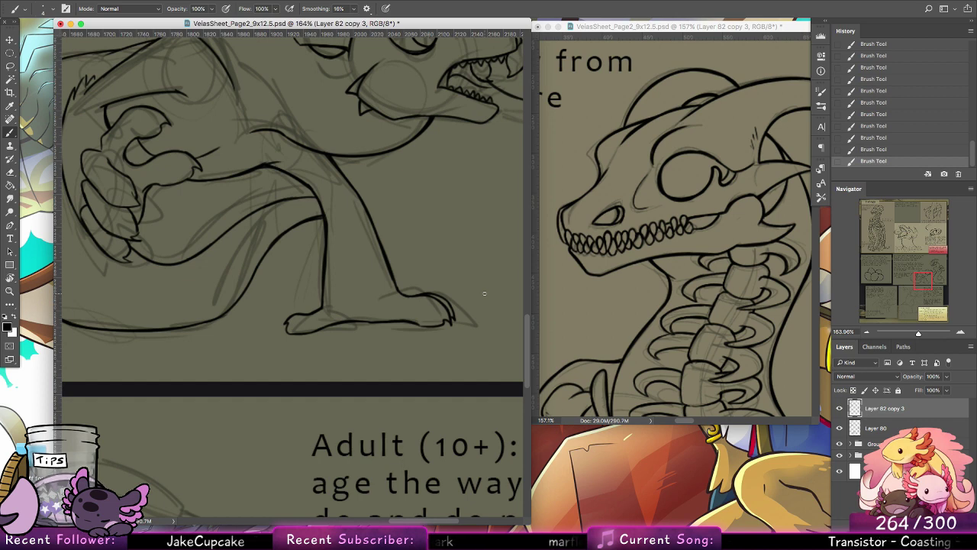
Step: Ink the pointed tail tip emerging in front of the supporting leg and a small spike on the leg's front edge
{"action": "left_click_drag", "start_coordinate": [368, 200], "coordinate": [396, 235]}
{"action": "key", "text": "super+z"}
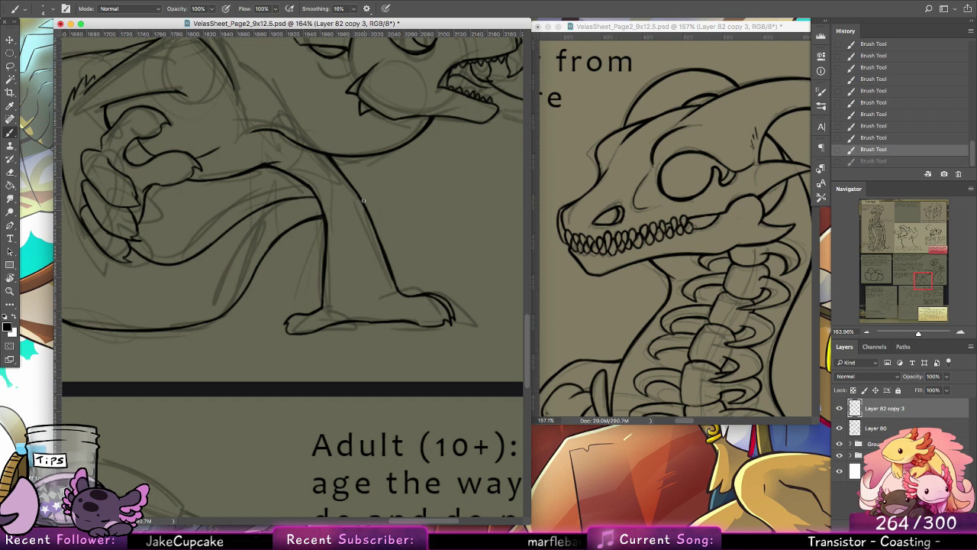
{"action": "mouse_move", "coordinate": [366, 200]}
{"action": "left_mouse_down"}
{"action": "mouse_move", "coordinate": [394, 221]}
{"action": "mouse_move", "coordinate": [408, 241]}
{"action": "left_mouse_up"}
{"action": "key", "text": "super+z"}
{"action": "left_click_drag", "start_coordinate": [365, 201], "coordinate": [407, 240]}
{"action": "key", "text": "super+z"}
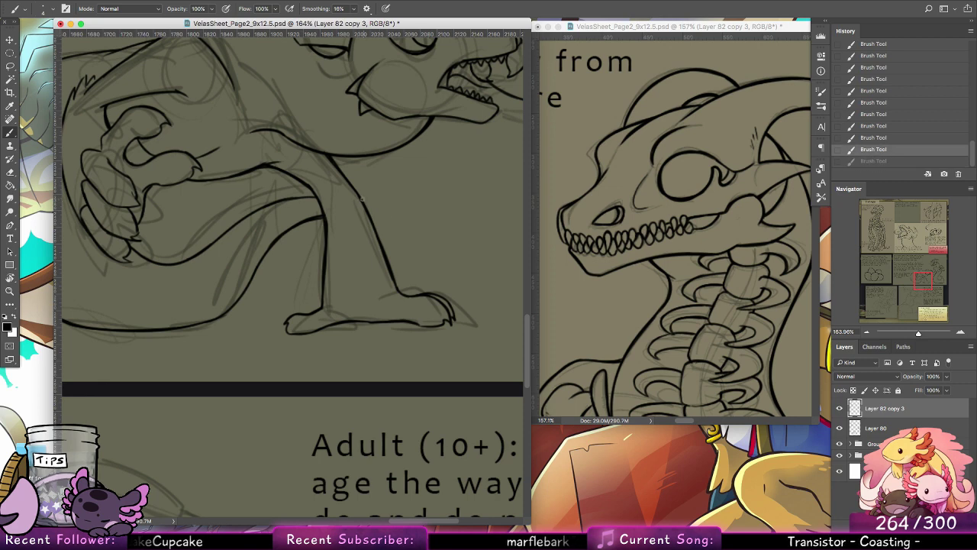
{"action": "left_click_drag", "start_coordinate": [363, 198], "coordinate": [406, 234]}
{"action": "scroll", "coordinate": [404, 229], "scroll_direction": "up", "scroll_amount": 3}
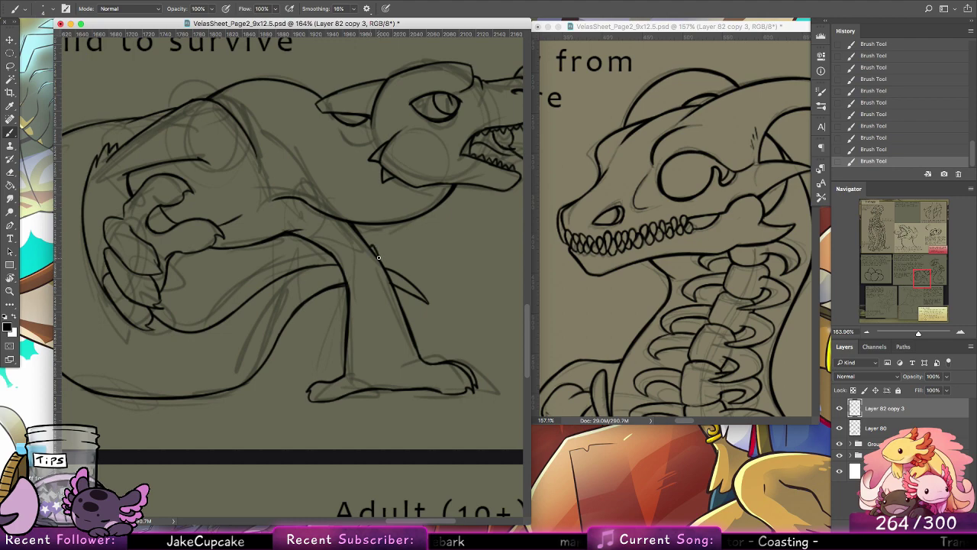
Step: Save the document and zoom out to check the finished hatchling line art on the page
{"action": "key", "text": "z"}
{"action": "left_click_drag", "start_coordinate": [420, 226], "coordinate": [393, 212]}
{"action": "key", "text": "ctrl+s"}
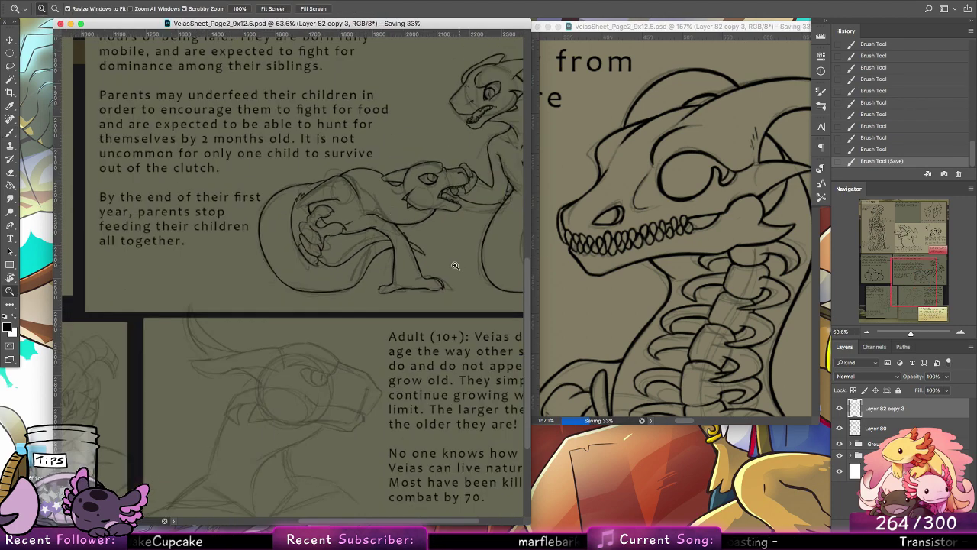
{"action": "left_click_drag", "start_coordinate": [454, 262], "coordinate": [430, 254]}
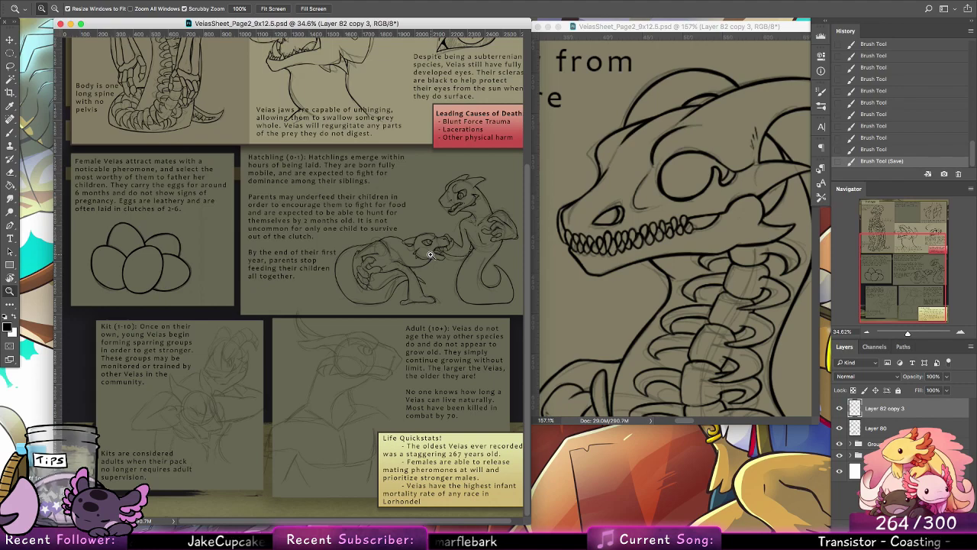
Step: Examine the rough kit and adult sketches on the page up close
{"action": "left_click_drag", "start_coordinate": [225, 359], "coordinate": [313, 366]}
{"action": "key", "text": "b"}
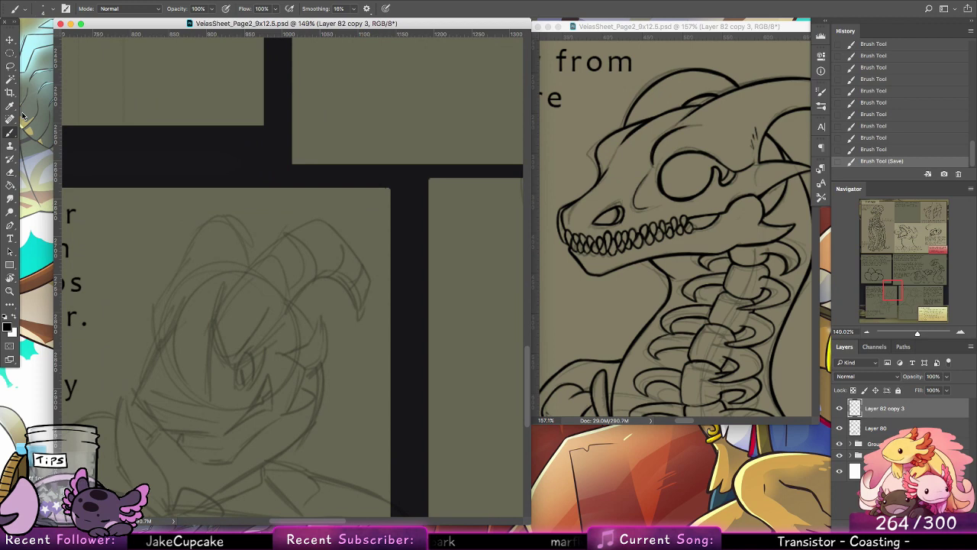
{"action": "left_click_drag", "start_coordinate": [883, 283], "coordinate": [899, 283]}
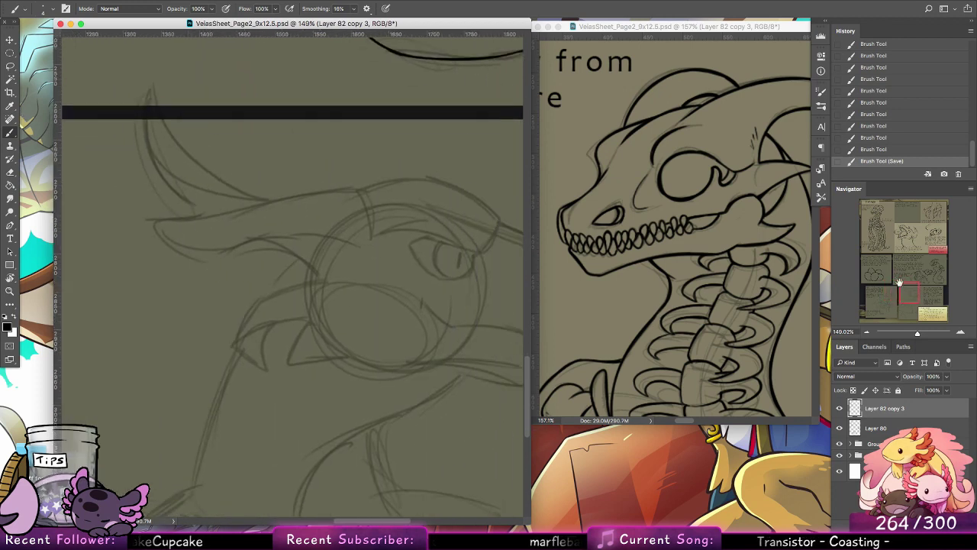
{"action": "mouse_move", "coordinate": [84, 393]}
{"action": "left_mouse_down"}
{"action": "mouse_move", "coordinate": [163, 377]}
{"action": "mouse_move", "coordinate": [397, 278]}
{"action": "left_mouse_up"}
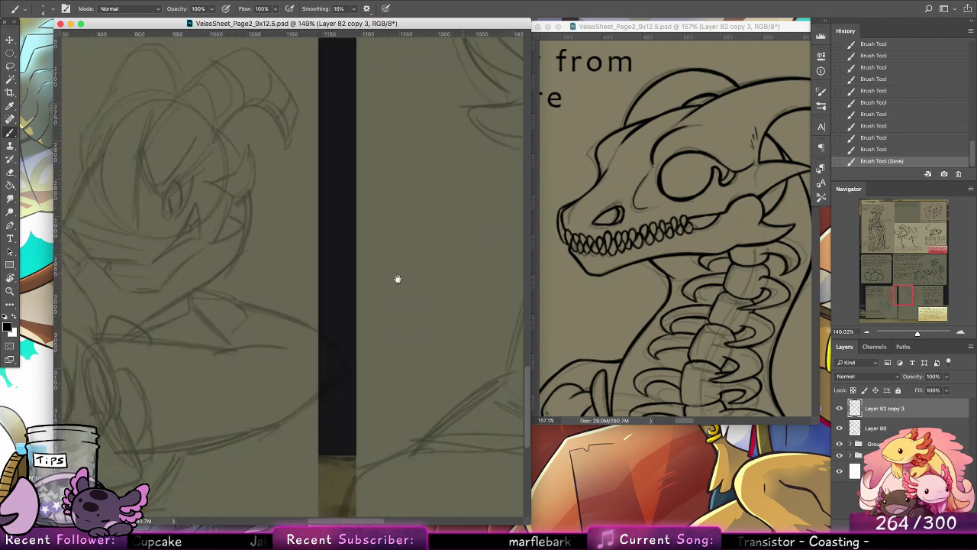
{"action": "left_click_drag", "start_coordinate": [177, 417], "coordinate": [349, 364]}
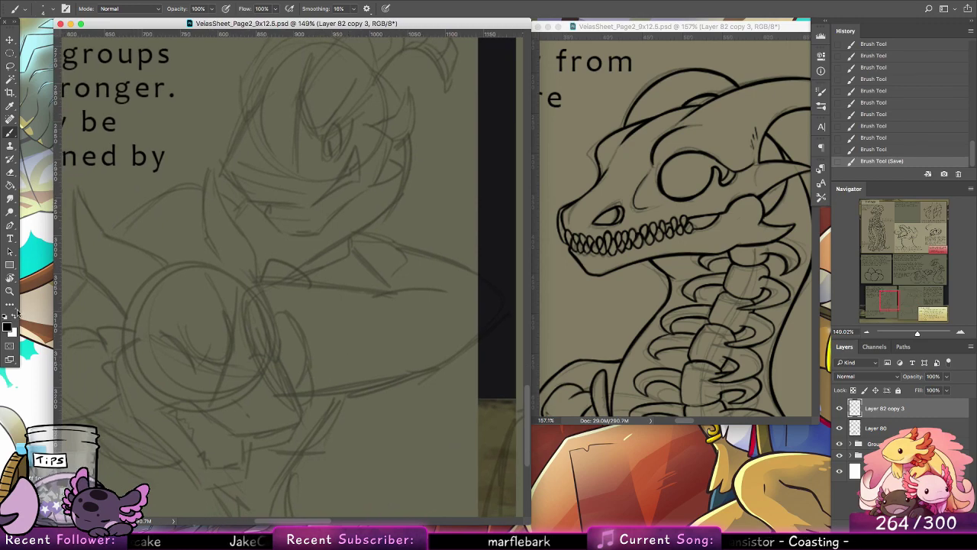
Step: Close the second view of the document and widen the remaining document window across the workspace
{"action": "left_click", "coordinate": [10, 291]}
{"action": "left_click_drag", "start_coordinate": [436, 201], "coordinate": [374, 180]}
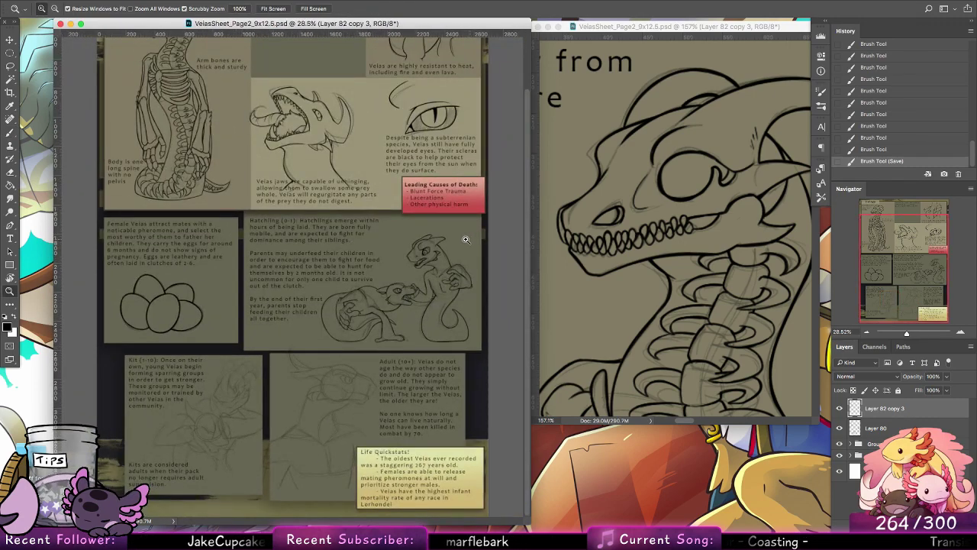
{"action": "left_click_drag", "start_coordinate": [465, 239], "coordinate": [459, 221]}
{"action": "left_click", "coordinate": [538, 27]}
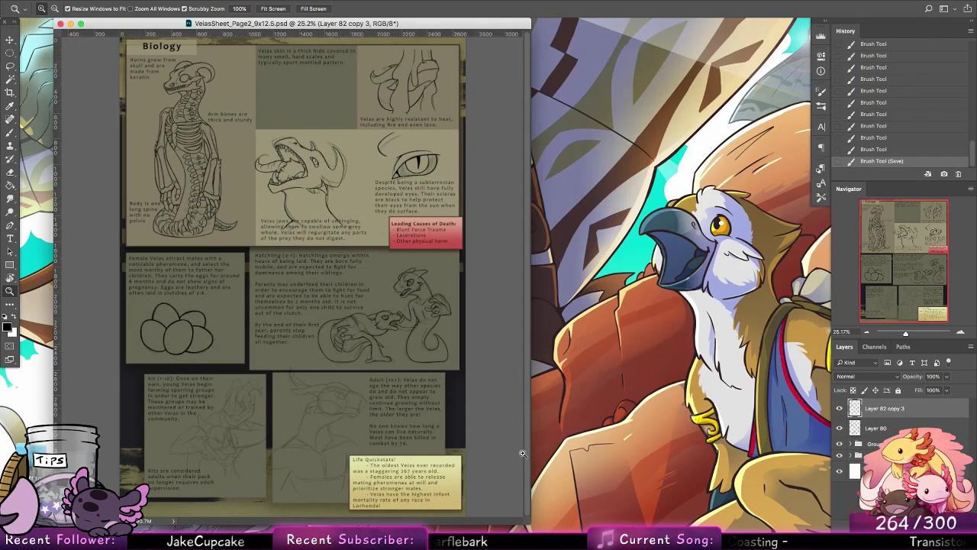
{"action": "left_click_drag", "start_coordinate": [527, 521], "coordinate": [810, 524]}
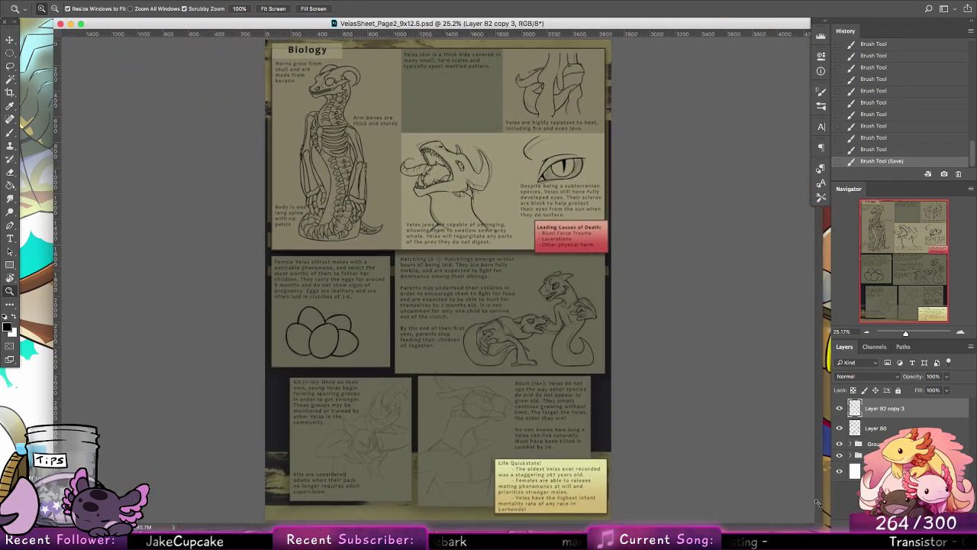
Step: Check the line art on plain white by temporarily hiding the background group, and hide the sketch layer Layer 80
{"action": "left_click", "coordinate": [840, 456]}
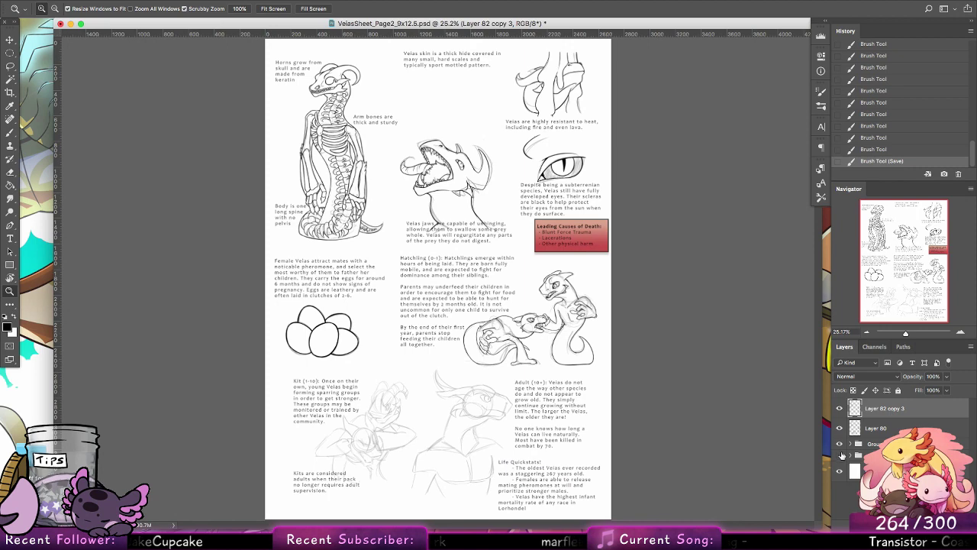
{"action": "left_click", "coordinate": [840, 455]}
{"action": "left_click", "coordinate": [840, 430]}
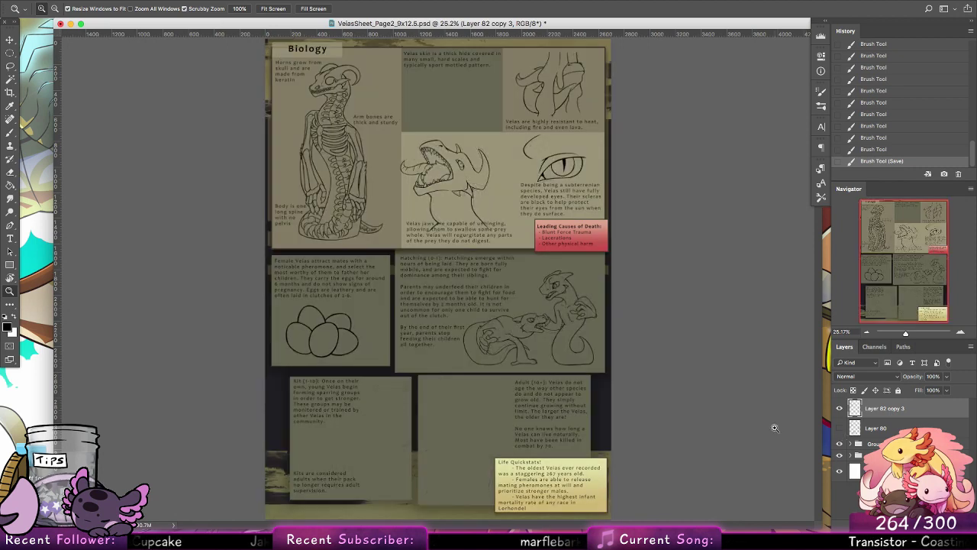